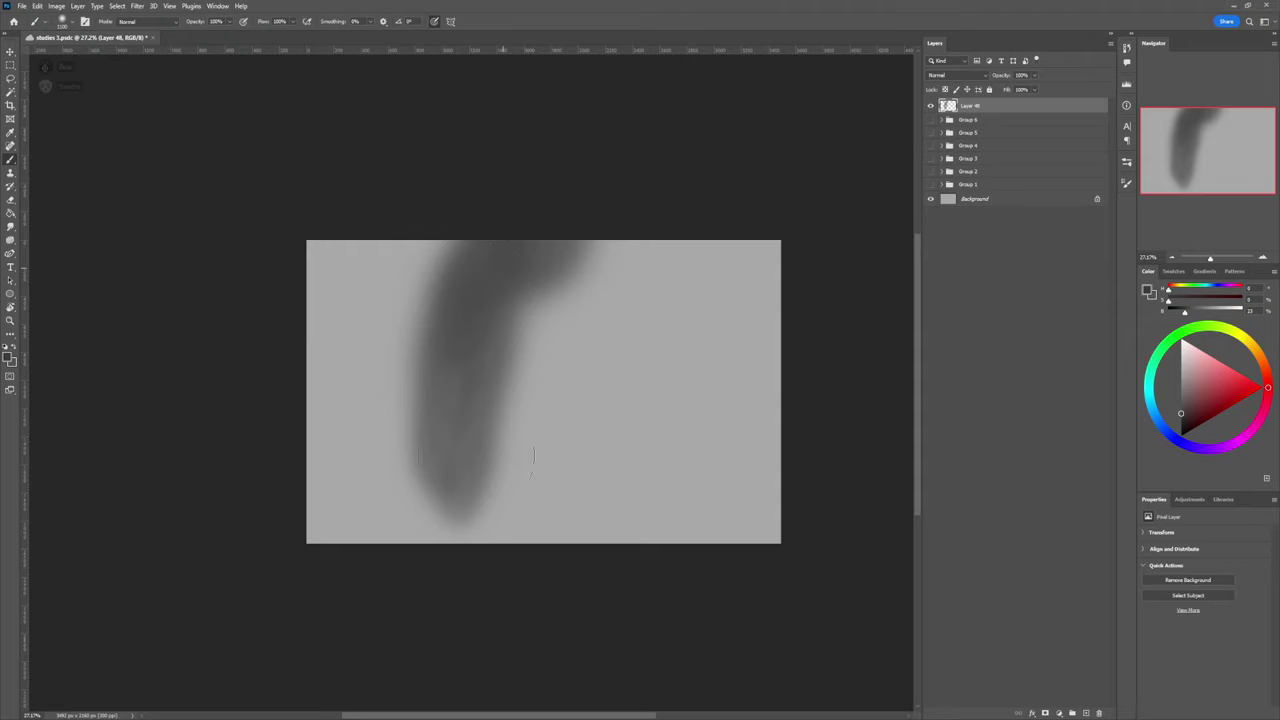
Step: Frame a light oval in the canvas's right half with soft dark gray, deepening the surrounding tones with near-black
mouse_move(490, 385)
left_mouse_down()
mouse_move(485, 526)
mouse_move(438, 462)
mouse_move(495, 302)
mouse_move(669, 204)
mouse_move(505, 287)
mouse_move(753, 213)
mouse_move(582, 210)
mouse_move(761, 249)
mouse_move(780, 290)
mouse_move(735, 231)
mouse_move(773, 340)
mouse_move(790, 325)
mouse_move(768, 456)
mouse_move(767, 439)
mouse_move(785, 435)
mouse_move(780, 576)
mouse_move(805, 497)
mouse_move(745, 510)
mouse_move(725, 590)
mouse_move(777, 535)
left_mouse_up()
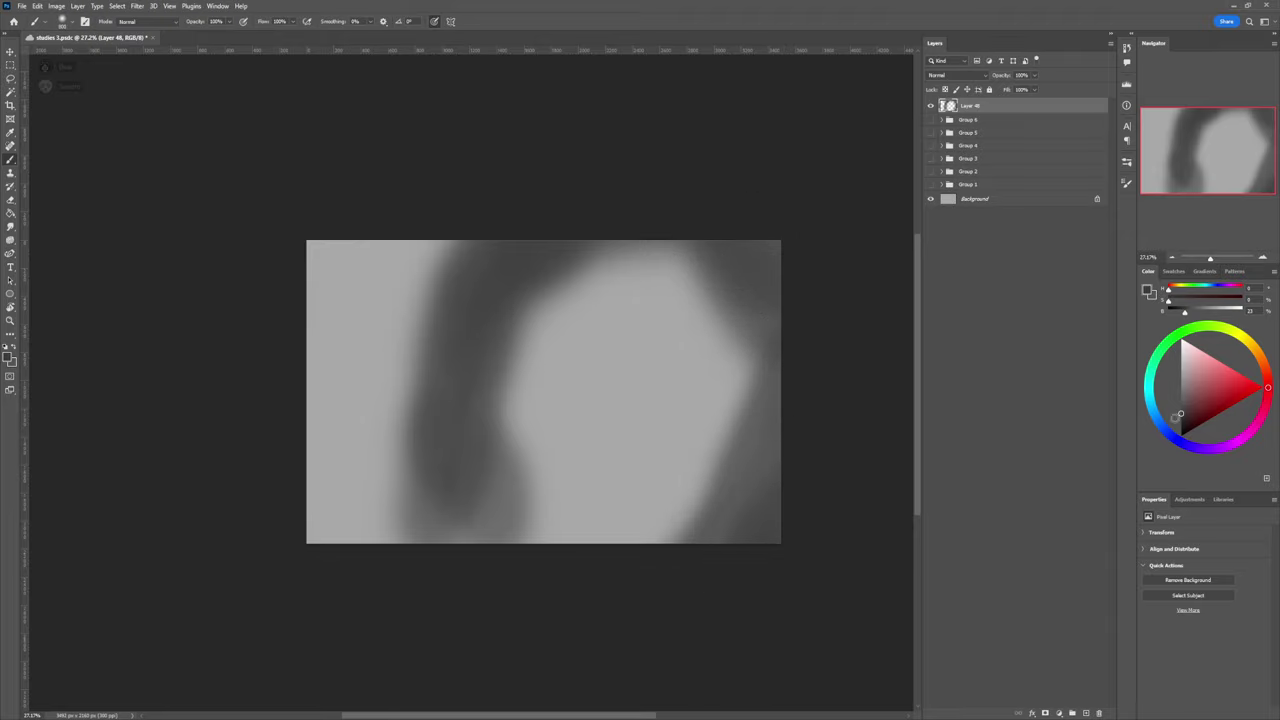
left_click(1179, 433)
key("]")
key("]")
key("]")
key("]")
key("]")
mouse_move(487, 528)
left_mouse_down()
mouse_move(415, 519)
mouse_move(475, 494)
mouse_move(444, 437)
mouse_move(483, 273)
mouse_move(530, 236)
mouse_move(501, 277)
mouse_move(584, 223)
mouse_move(560, 206)
mouse_move(536, 238)
mouse_move(584, 221)
mouse_move(558, 236)
mouse_move(471, 227)
mouse_move(614, 206)
mouse_move(616, 192)
mouse_move(669, 207)
mouse_move(755, 195)
mouse_move(797, 252)
left_mouse_up()
Step: Darken the corners and edges around the light oval with large, soft near-black brush strokes
key("bracketleft")
key("bracketleft")
key("bracketright")
key("bracketright")
left_click_drag(760, 196, 818, 307)
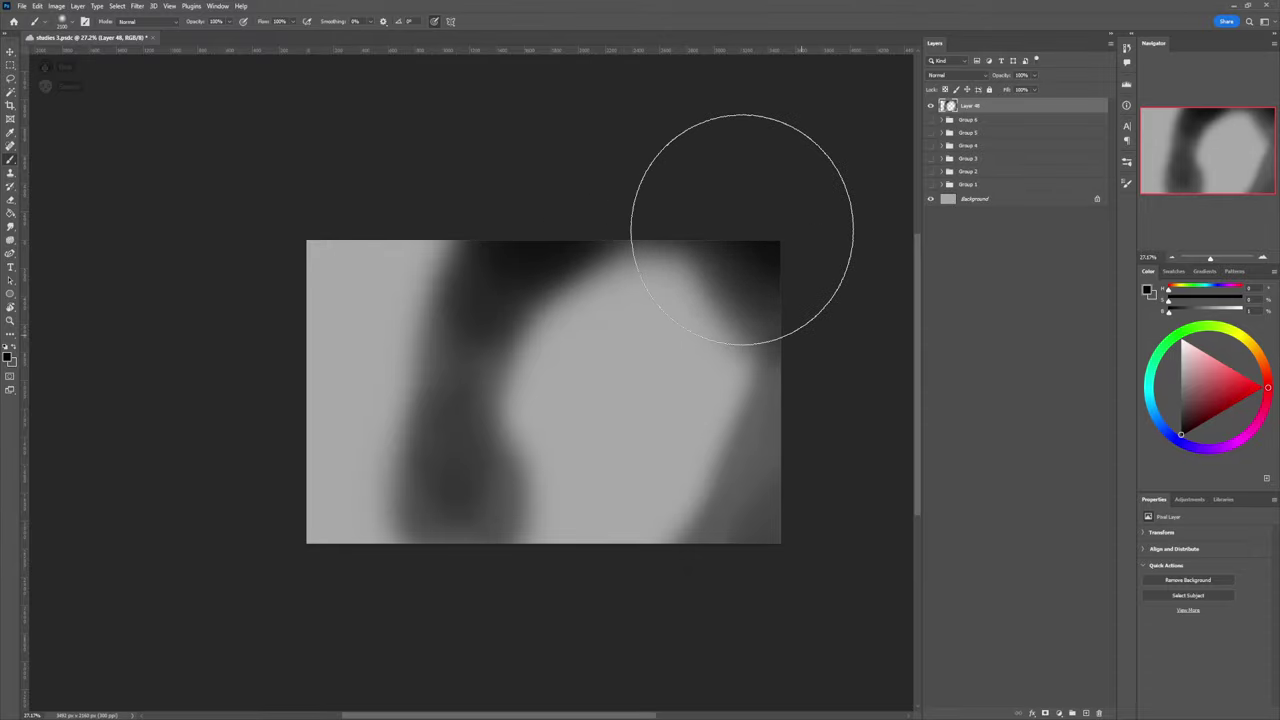
mouse_move(740, 229)
left_mouse_down()
mouse_move(787, 323)
mouse_move(779, 418)
mouse_move(796, 435)
mouse_move(817, 421)
mouse_move(760, 550)
mouse_move(766, 574)
mouse_move(770, 554)
mouse_move(703, 582)
mouse_move(786, 552)
mouse_move(491, 549)
mouse_move(636, 544)
mouse_move(692, 555)
mouse_move(410, 580)
mouse_move(337, 532)
mouse_move(283, 468)
mouse_move(391, 554)
mouse_move(315, 521)
mouse_move(457, 322)
left_mouse_up()
key("bracketright")
key("bracketright")
mouse_move(452, 498)
left_mouse_down()
mouse_move(401, 539)
mouse_move(274, 389)
mouse_move(272, 279)
mouse_move(345, 456)
mouse_move(296, 292)
mouse_move(288, 191)
mouse_move(312, 207)
mouse_move(325, 182)
mouse_move(288, 210)
mouse_move(347, 229)
mouse_move(293, 228)
mouse_move(347, 176)
mouse_move(282, 267)
mouse_move(465, 188)
mouse_move(408, 534)
mouse_move(463, 555)
mouse_move(465, 378)
mouse_move(544, 215)
mouse_move(728, 381)
left_mouse_up()
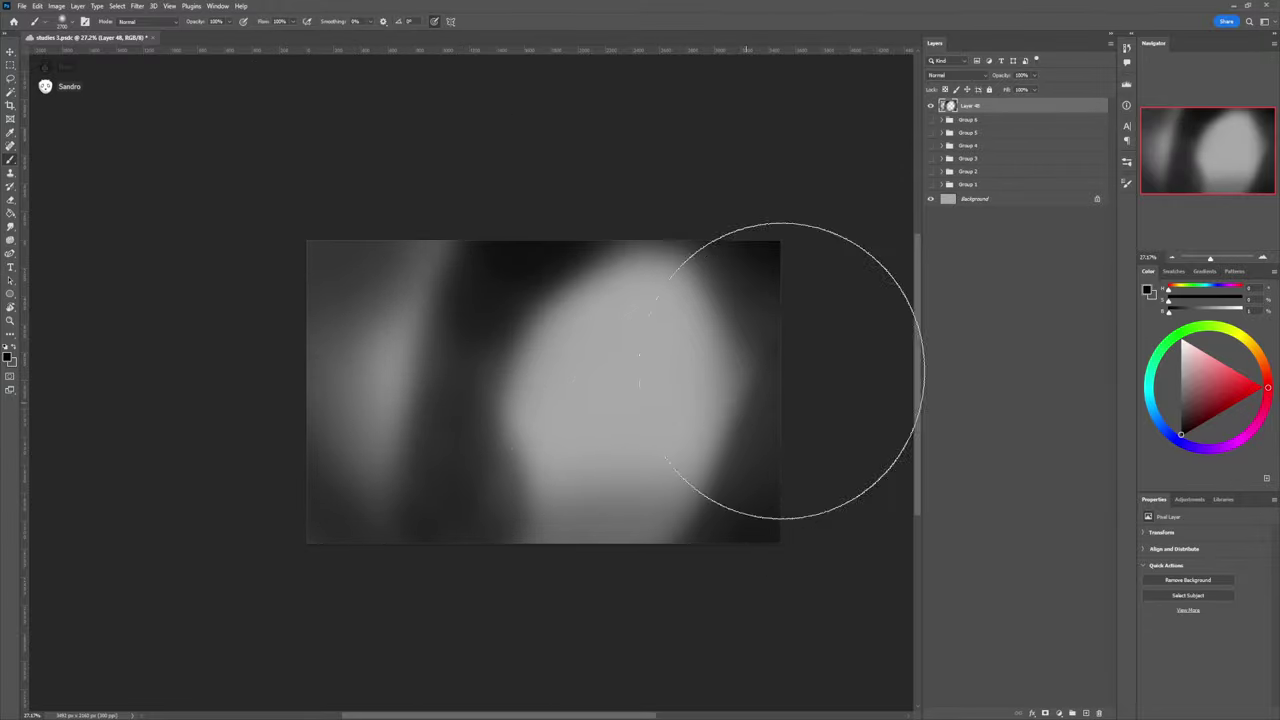
Step: Add a new layer and block in a figure's dark head, shoulders and spine line inside the light oval
key("ctrl+shift+alt+n")
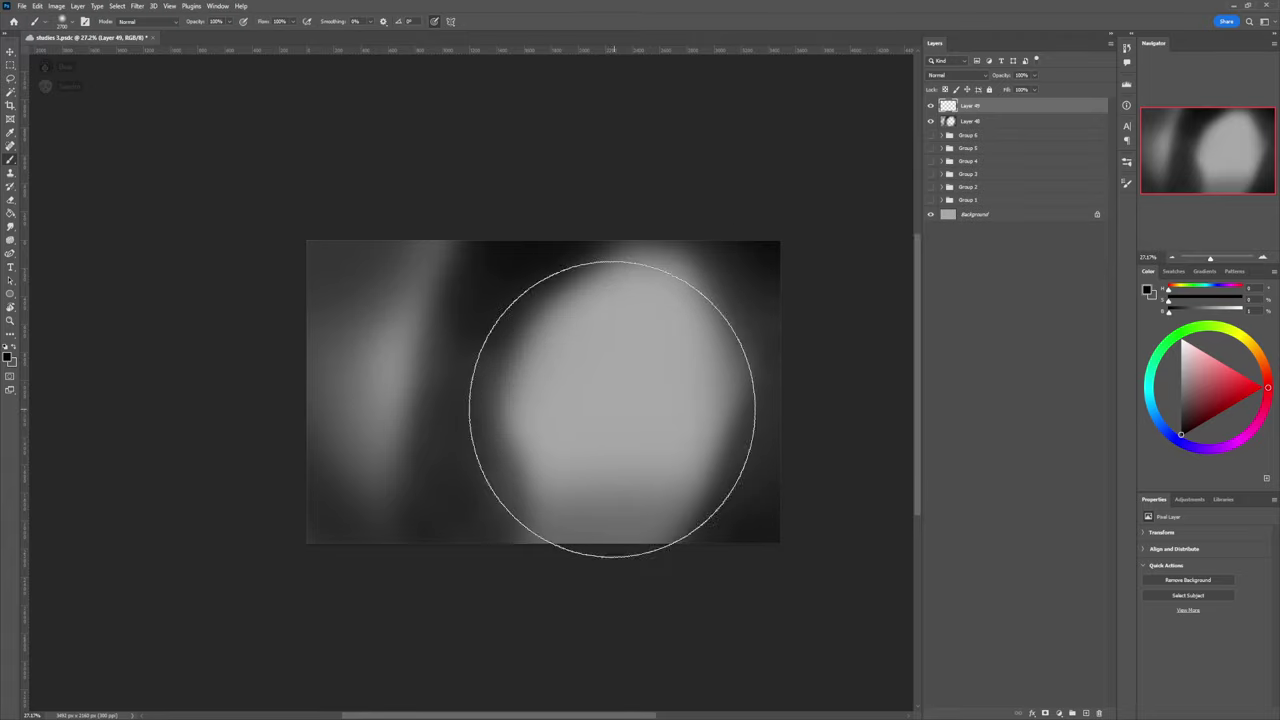
key("bracketleft")
key("bracketleft")
key("bracketleft")
key("bracketleft")
key("bracketleft")
key("bracketleft")
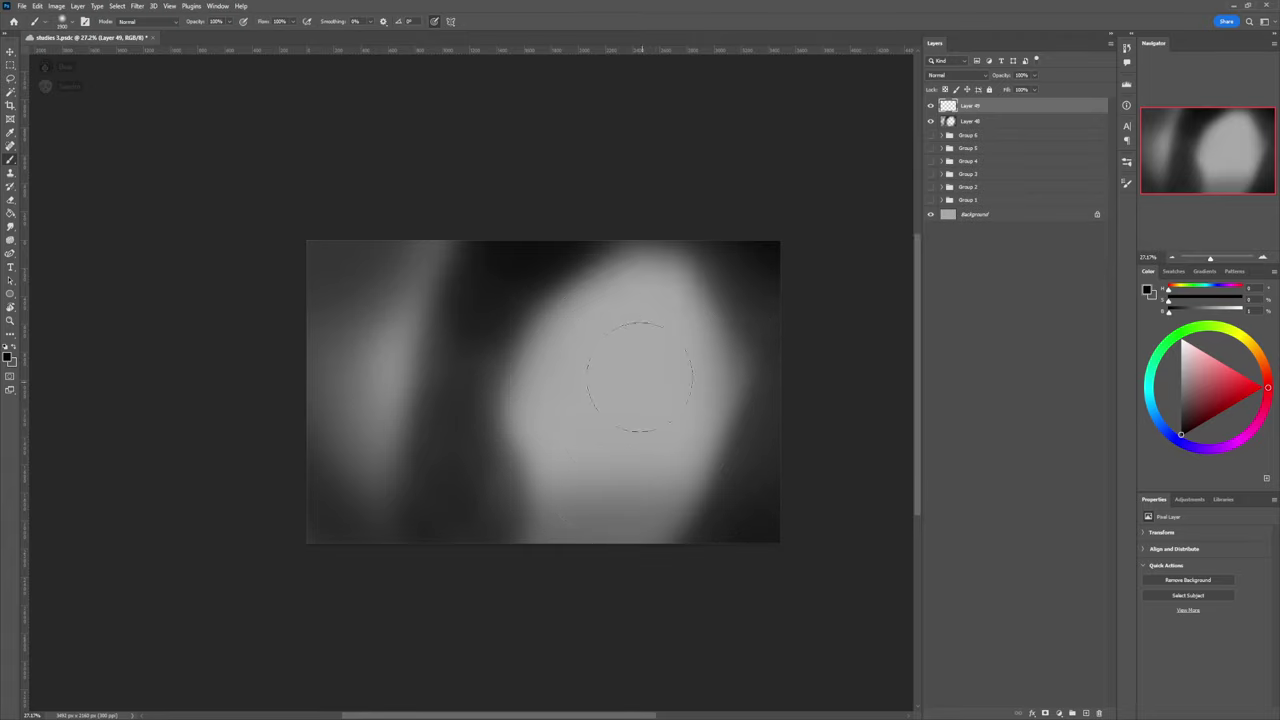
mouse_move(629, 314)
left_mouse_down()
mouse_move(670, 337)
mouse_move(618, 354)
mouse_move(677, 339)
mouse_move(647, 329)
mouse_move(633, 369)
mouse_move(595, 379)
mouse_move(647, 374)
mouse_move(627, 374)
mouse_move(612, 430)
left_mouse_up()
Step: Fill in the figure's torso below the shoulders with soft gray strokes
key("bracketleft")
key("bracketleft")
key("bracketleft")
key("bracketright")
key("bracketright")
key("bracketright")
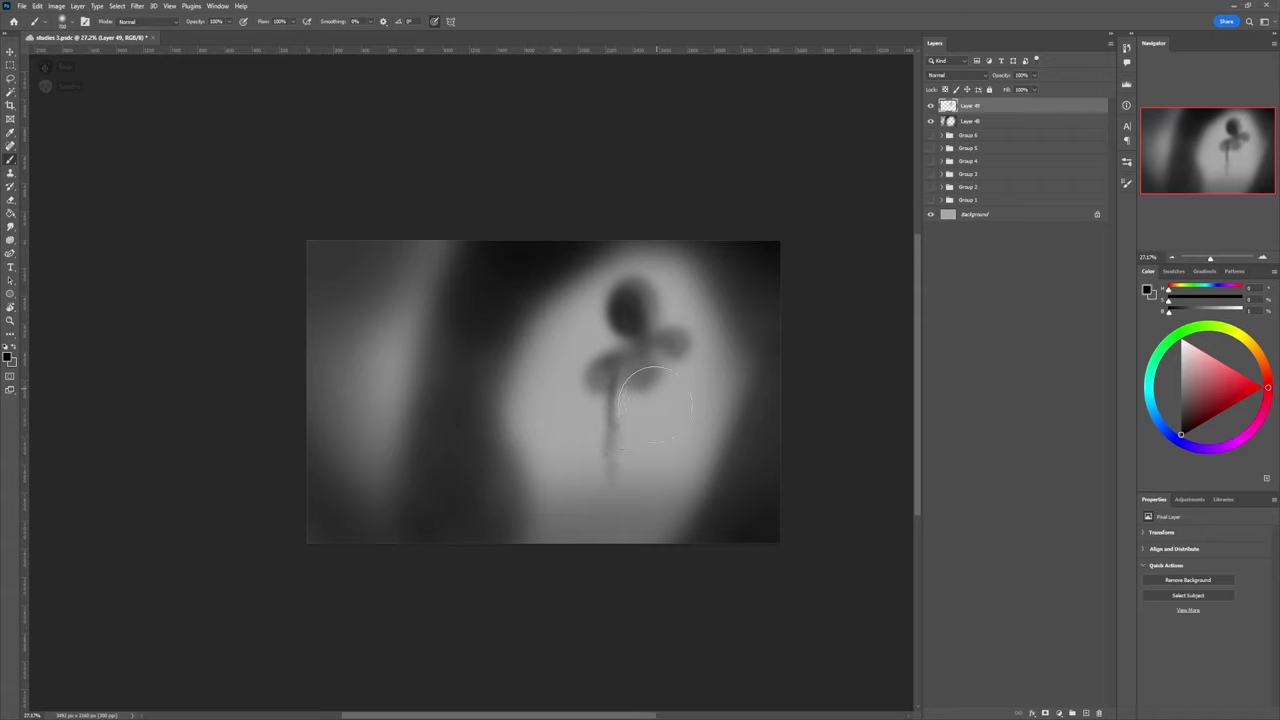
mouse_move(644, 420)
left_mouse_down()
mouse_move(677, 368)
mouse_move(638, 404)
mouse_move(659, 357)
mouse_move(626, 398)
mouse_move(641, 392)
mouse_move(592, 395)
mouse_move(642, 398)
mouse_move(606, 420)
mouse_move(605, 396)
mouse_move(614, 437)
mouse_move(636, 415)
mouse_move(629, 437)
mouse_move(653, 446)
mouse_move(611, 431)
mouse_move(623, 454)
mouse_move(657, 462)
mouse_move(644, 454)
mouse_move(615, 493)
mouse_move(653, 485)
mouse_move(594, 462)
mouse_move(602, 477)
mouse_move(654, 470)
mouse_move(576, 476)
mouse_move(664, 453)
mouse_move(673, 480)
mouse_move(591, 491)
mouse_move(563, 478)
mouse_move(590, 464)
mouse_move(660, 480)
mouse_move(594, 491)
mouse_move(564, 477)
mouse_move(601, 425)
mouse_move(687, 480)
mouse_move(657, 420)
left_mouse_up()
Step: Paint a flared skirt with a dark hem using a smaller brush, and erase the figure's edges into a cleaner silhouette
key("bracketleft")
key("bracketleft")
key("bracketleft")
key("bracketleft")
key("bracketleft")
key("bracketleft")
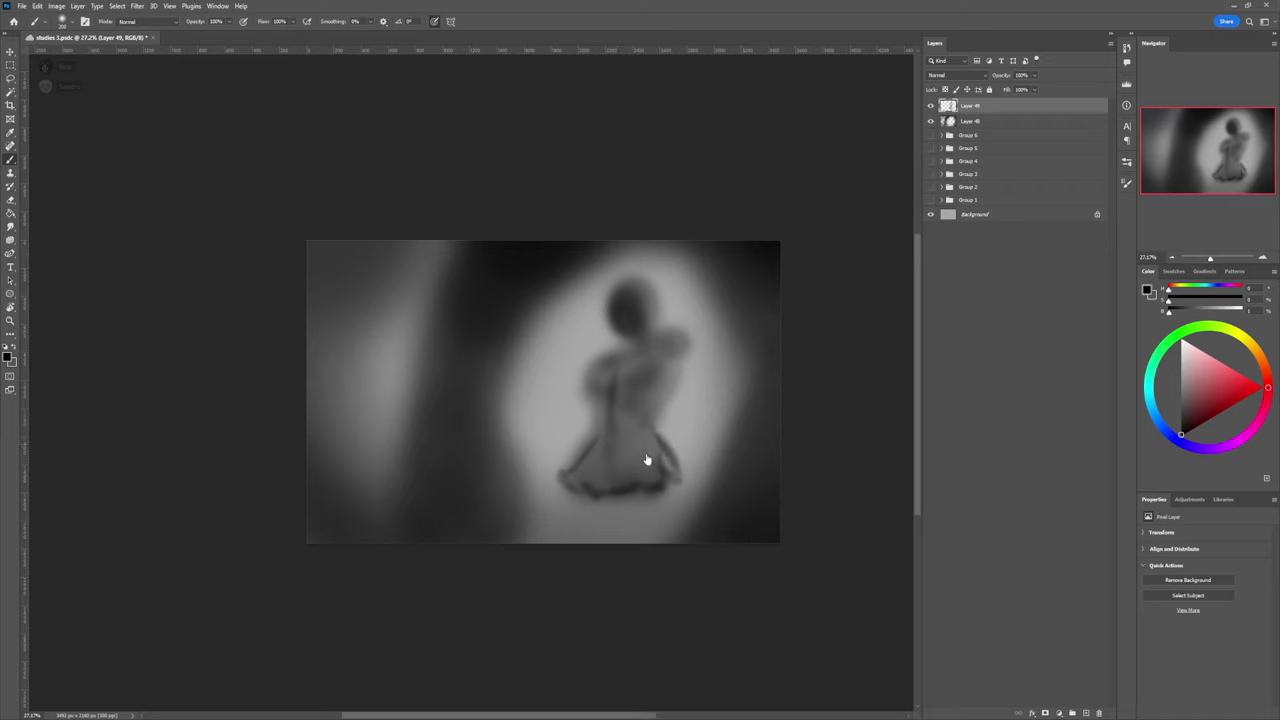
key("e")
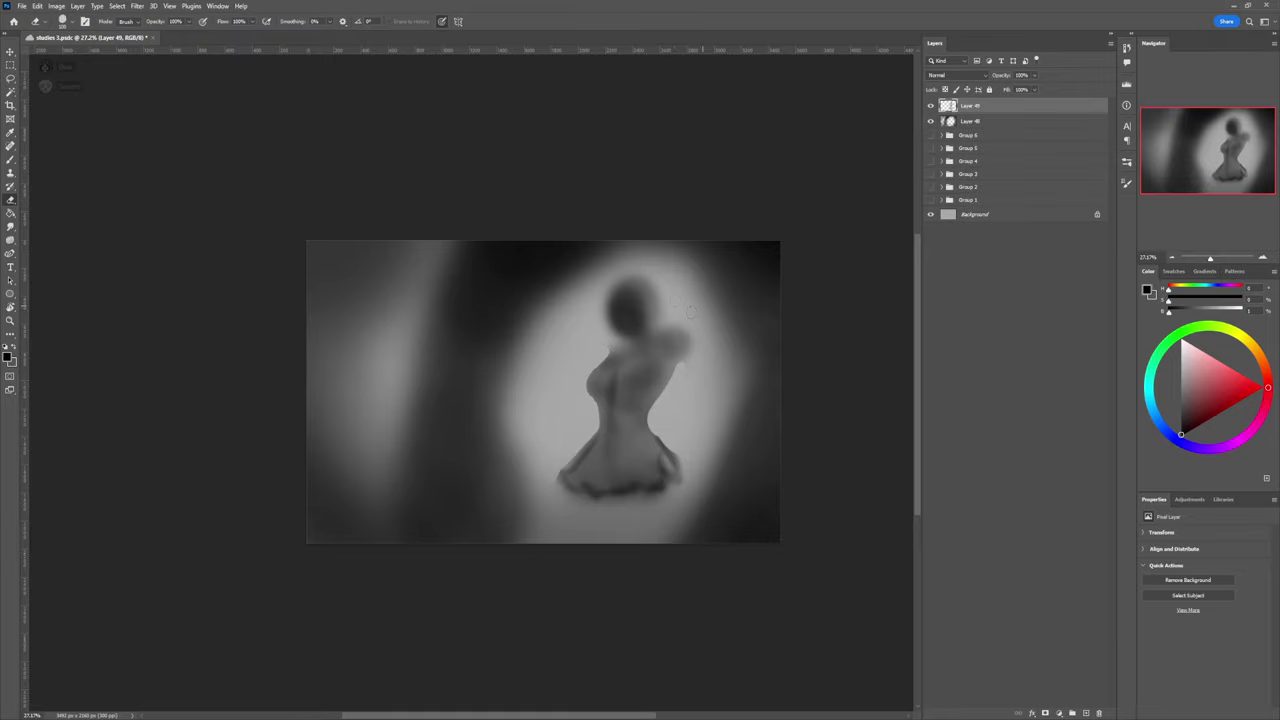
Step: Smudge the figure's chest, shoulders and waist at 20% strength to blend and reshape the torso
key("z")
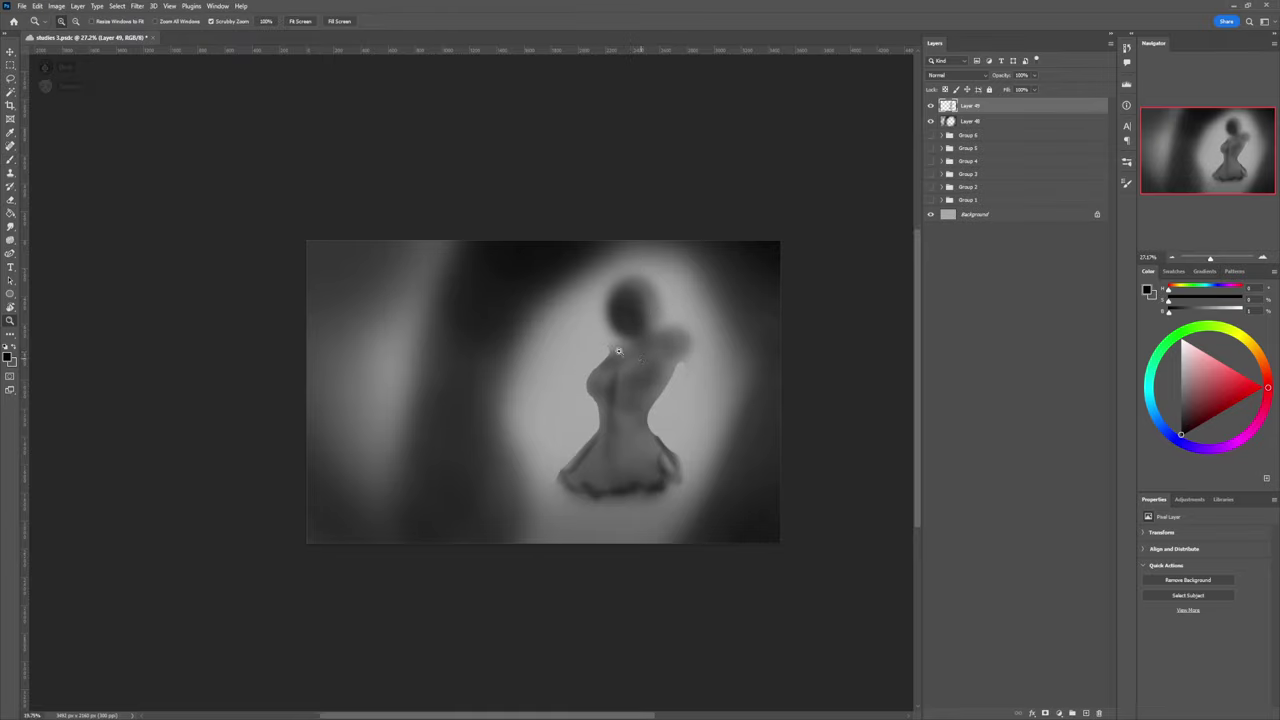
left_click(645, 360, "alt")
left_click_drag(650, 368, 686, 353)
key("l")
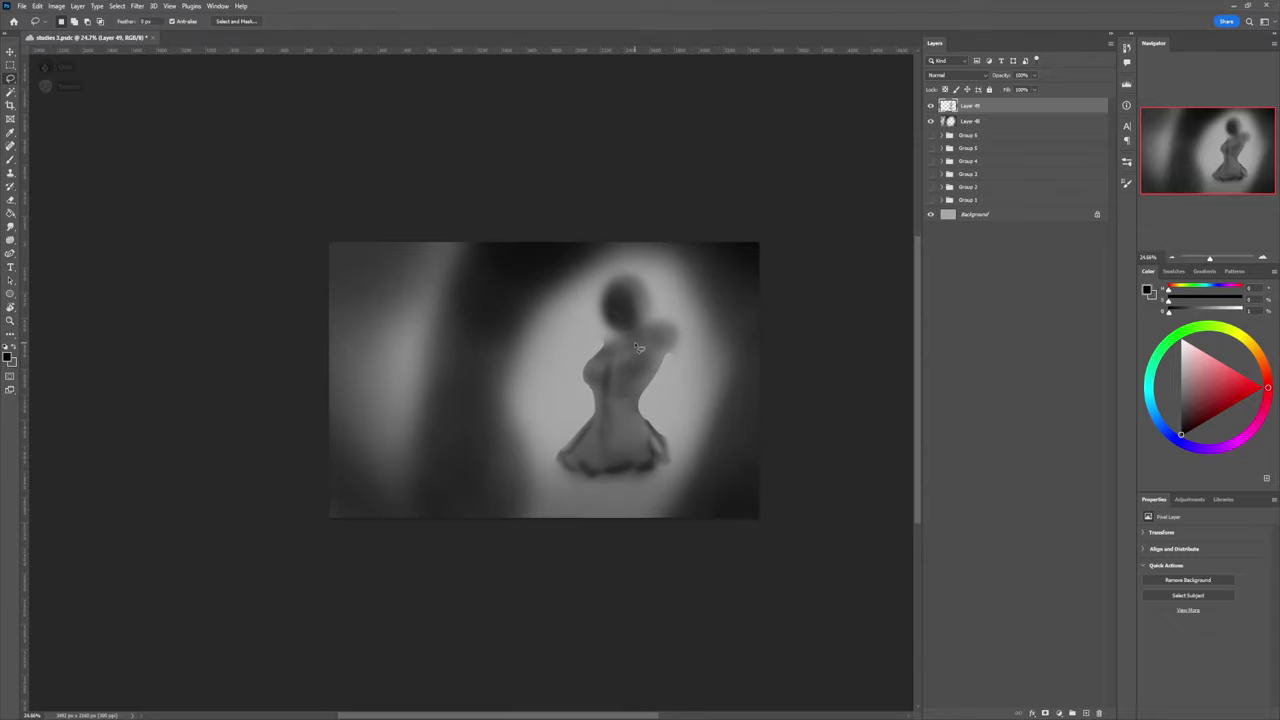
key("b")
key("r")
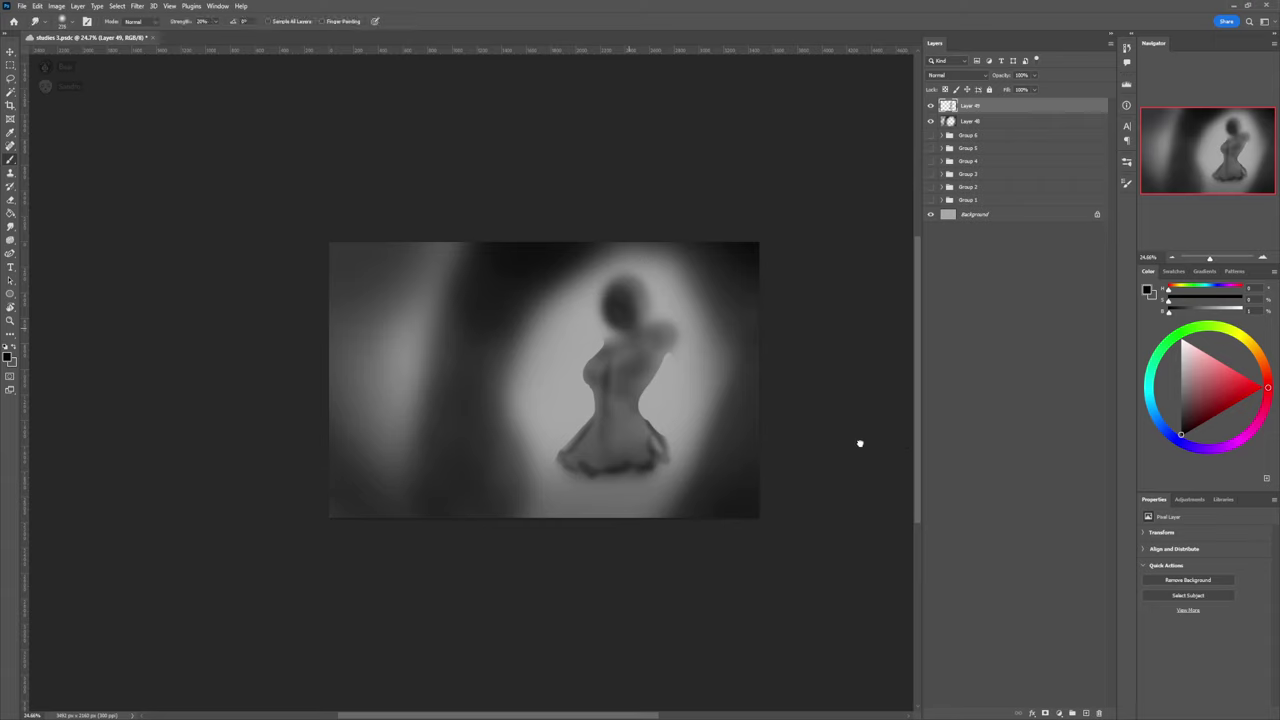
key("bracketright")
key("bracketright")
key("bracketright")
key("bracketright")
key("bracketright")
key("bracketright")
left_click_drag(596, 367, 614, 370)
key("bracketleft")
key("bracketleft")
mouse_move(678, 405)
left_mouse_down()
mouse_move(630, 385)
mouse_move(680, 406)
left_mouse_up()
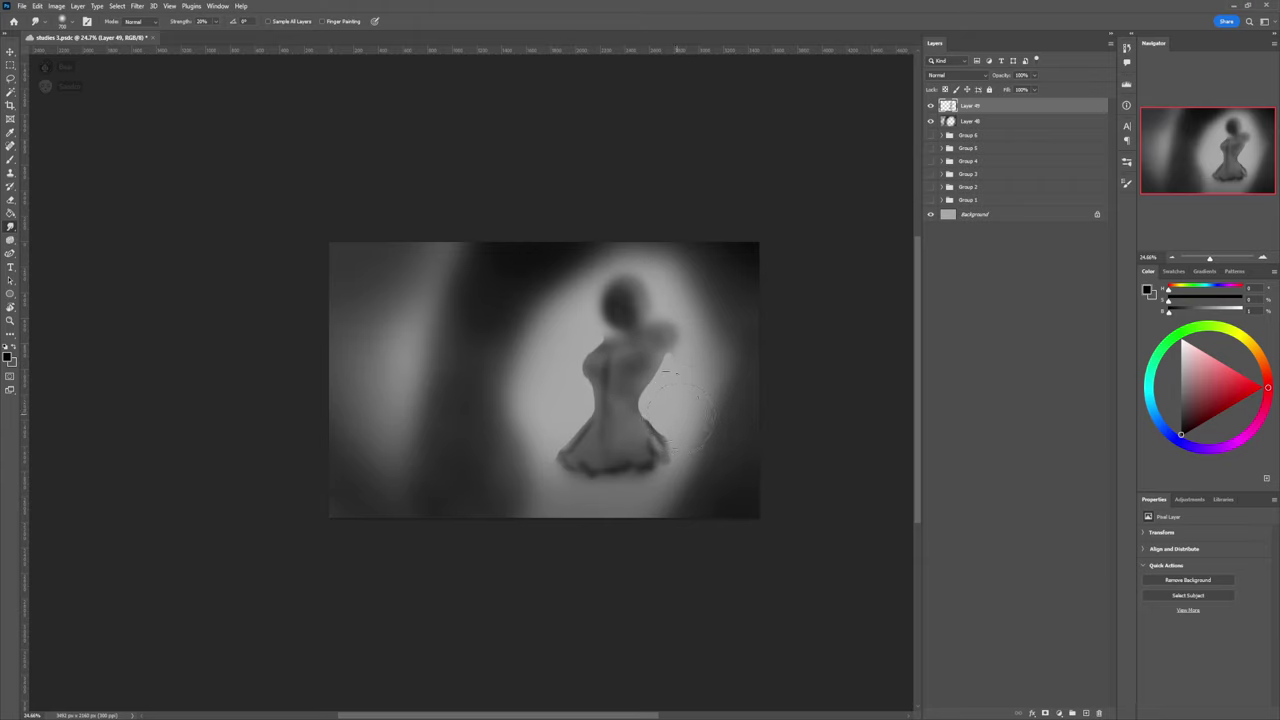
mouse_move(605, 364)
left_mouse_down()
mouse_move(640, 354)
mouse_move(595, 363)
mouse_move(635, 373)
mouse_move(607, 364)
mouse_move(659, 352)
mouse_move(670, 327)
mouse_move(650, 381)
left_mouse_up()
Step: Refine the torso's contour by erasing beside the waist and below the shoulder, touching up the opposite side with dark paint
key("b")
key("e")
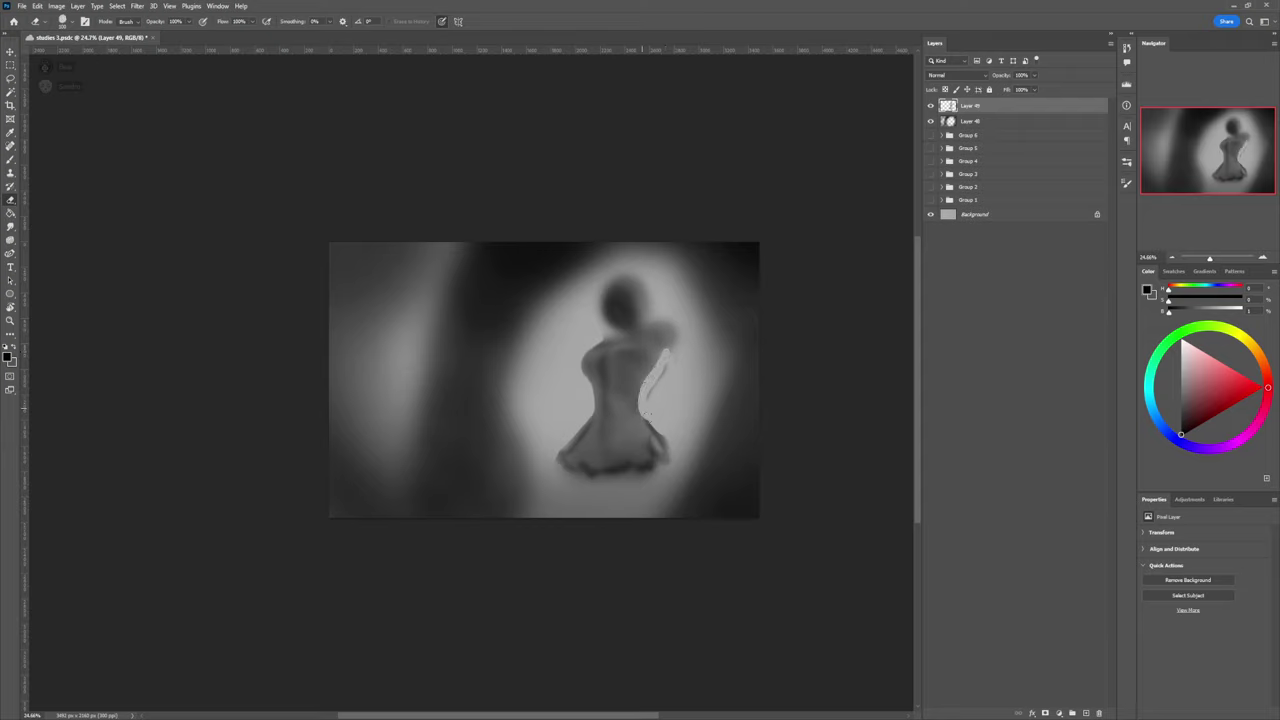
key("b")
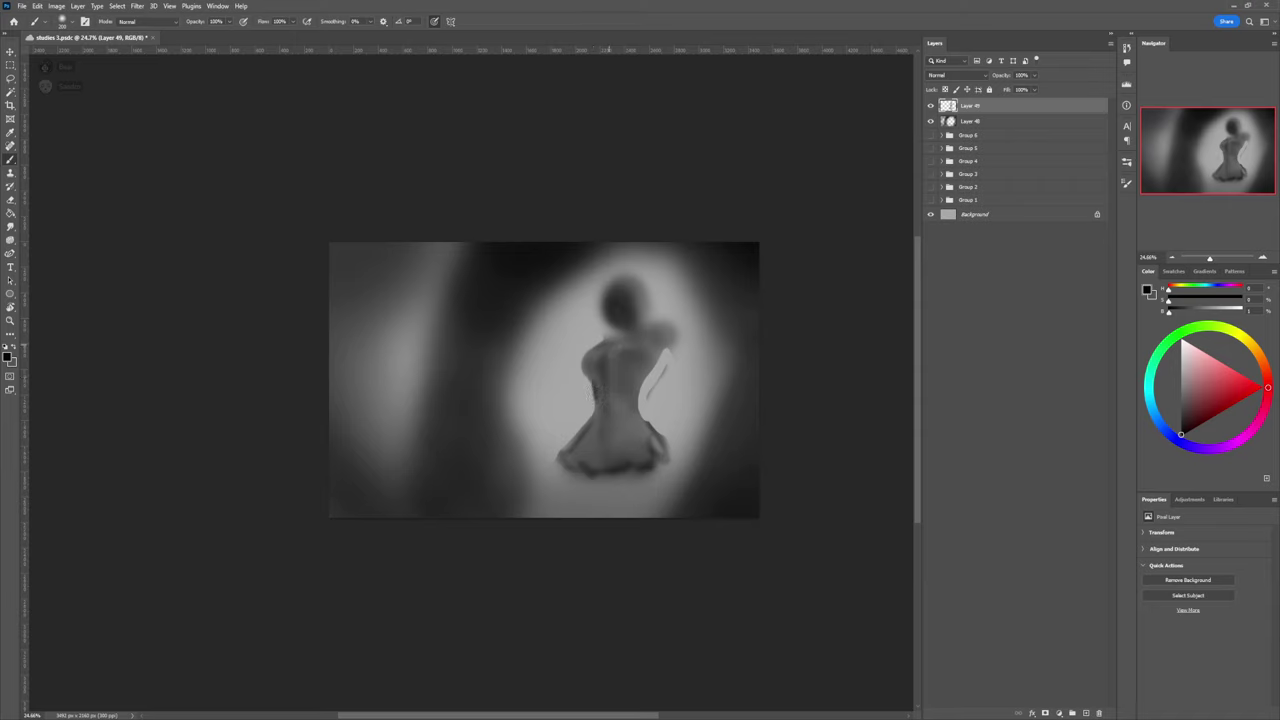
key("e")
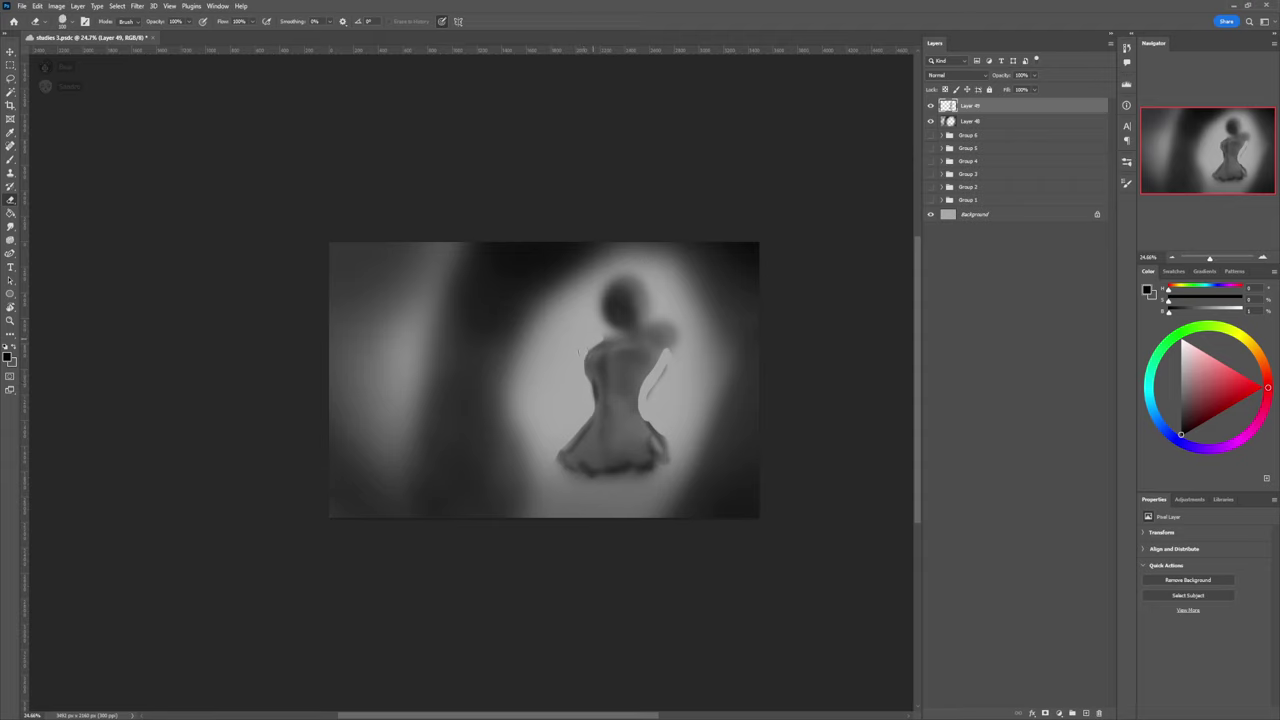
left_click_drag(584, 350, 580, 372)
Step: Shade both sides of the waist and flared skirt with dark soft strokes
key("b")
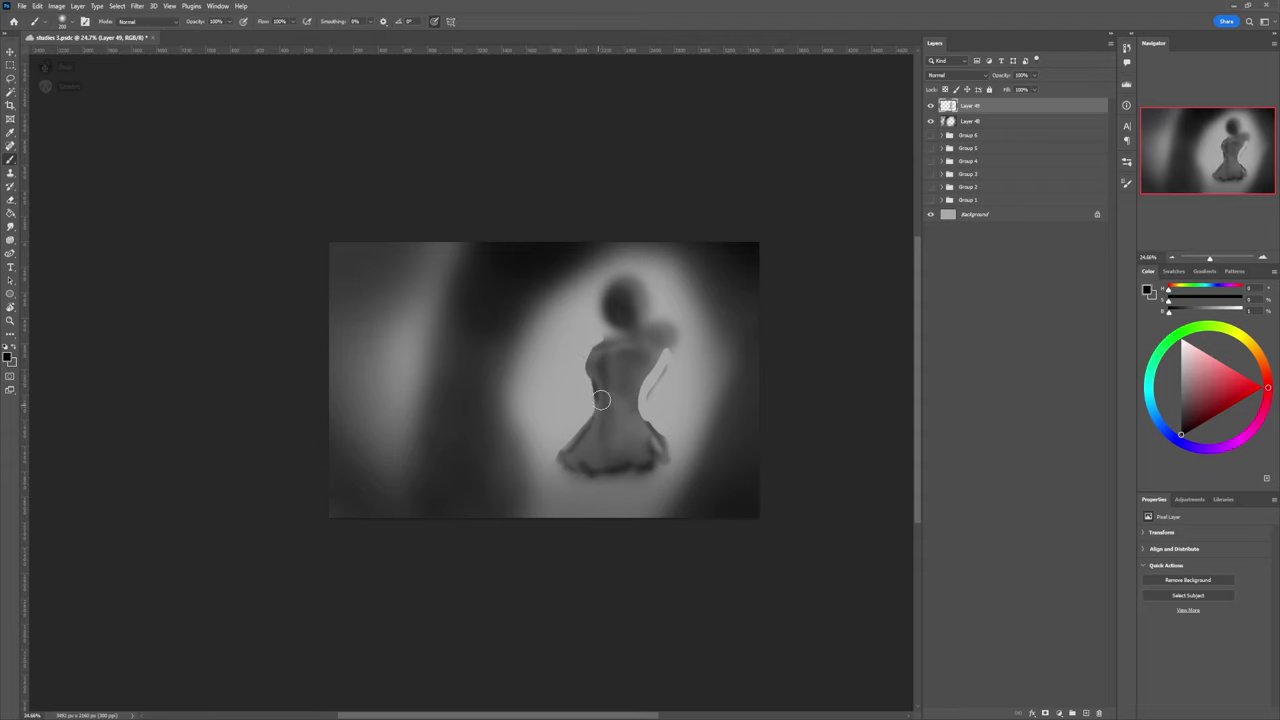
mouse_move(600, 392)
left_mouse_down()
mouse_move(595, 432)
mouse_move(603, 376)
mouse_move(570, 466)
left_mouse_up()
mouse_move(638, 420)
left_mouse_down()
mouse_move(661, 450)
mouse_move(628, 407)
mouse_move(671, 448)
mouse_move(643, 413)
mouse_move(639, 371)
mouse_move(640, 424)
mouse_move(634, 387)
mouse_move(676, 344)
left_mouse_up()
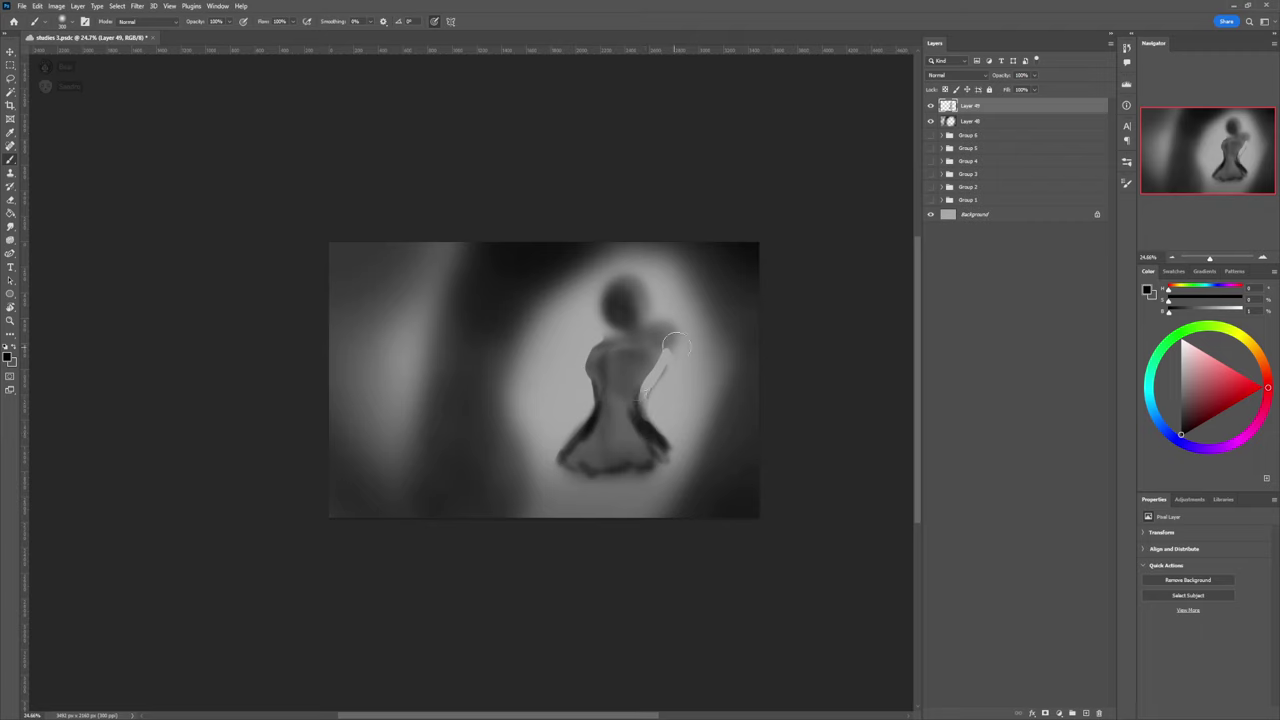
Step: Select the figure's head and upper body with the Lasso and rotate them slightly clockwise
key("l")
left_click_drag(676, 297, 686, 349)
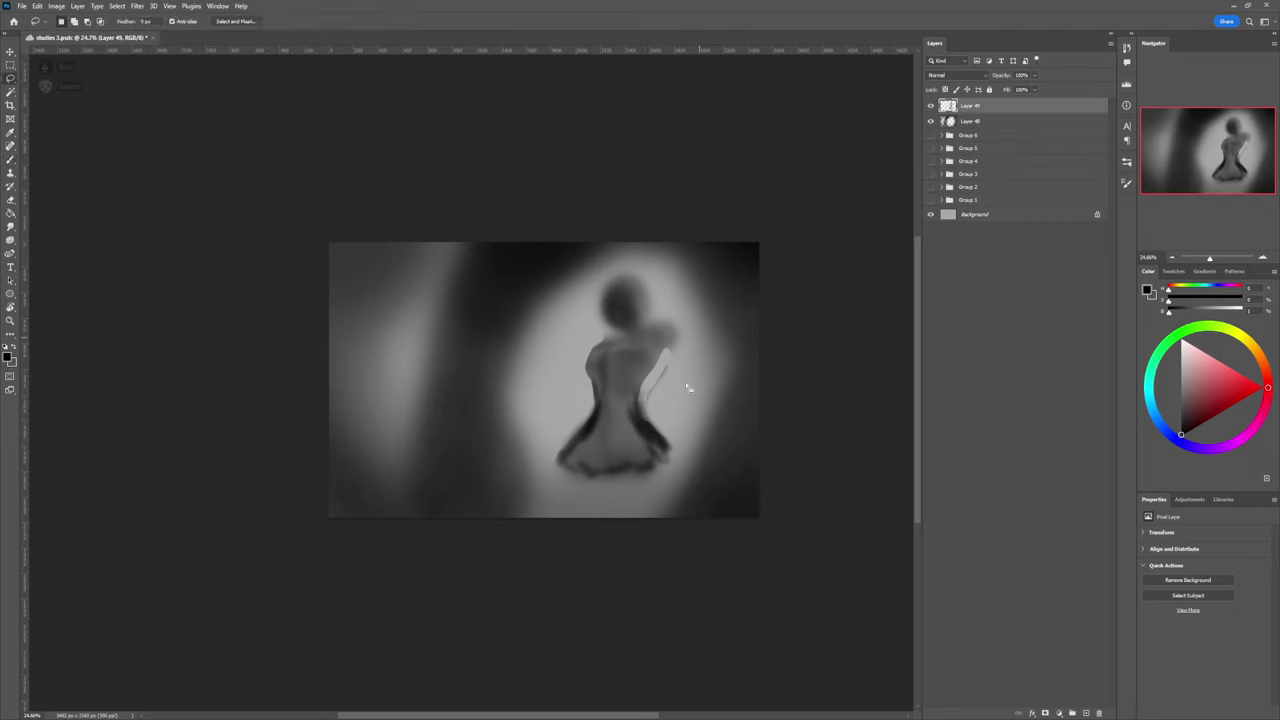
key("ctrl+t")
mouse_move(712, 252)
left_mouse_down()
mouse_move(691, 284)
mouse_move(723, 255)
left_mouse_up()
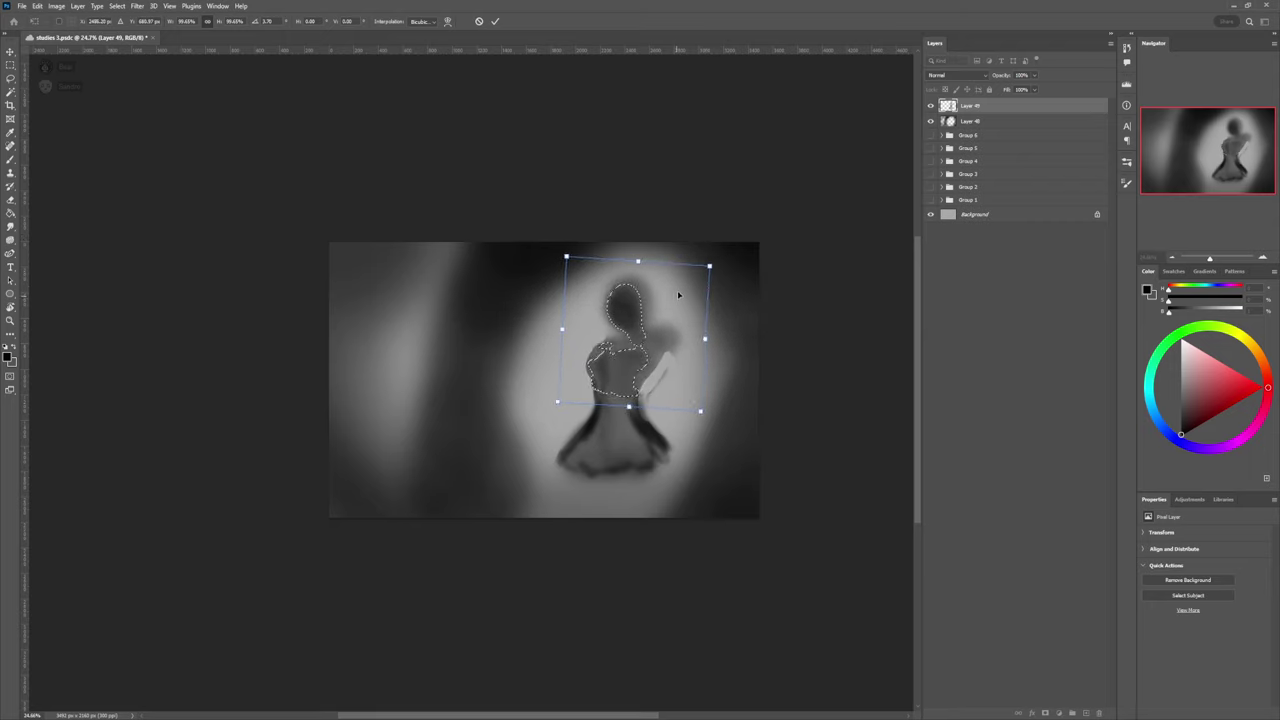
left_click_drag(678, 295, 677, 301)
key("Return")
Step: Paint a dark shading line down the torso from the shoulder to the waist with a smaller brush
key("b")
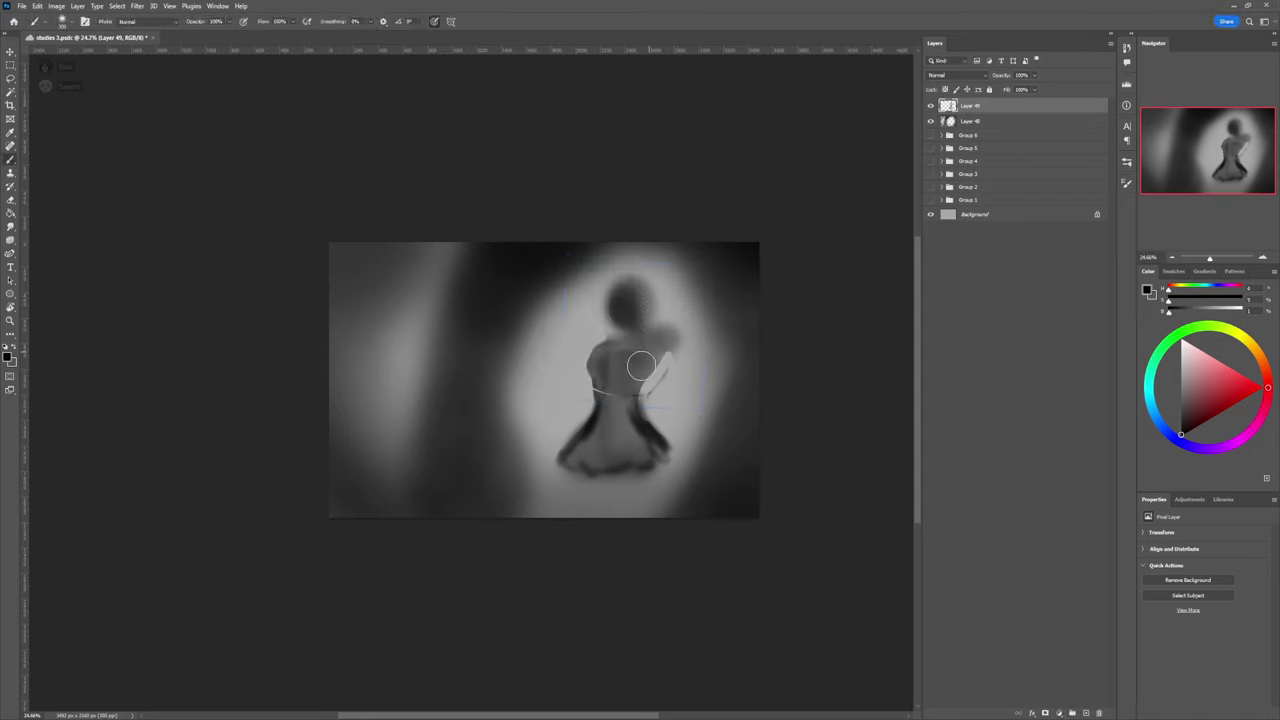
key("bracketleft")
key("bracketleft")
key("bracketleft")
left_click_drag(608, 346, 614, 399)
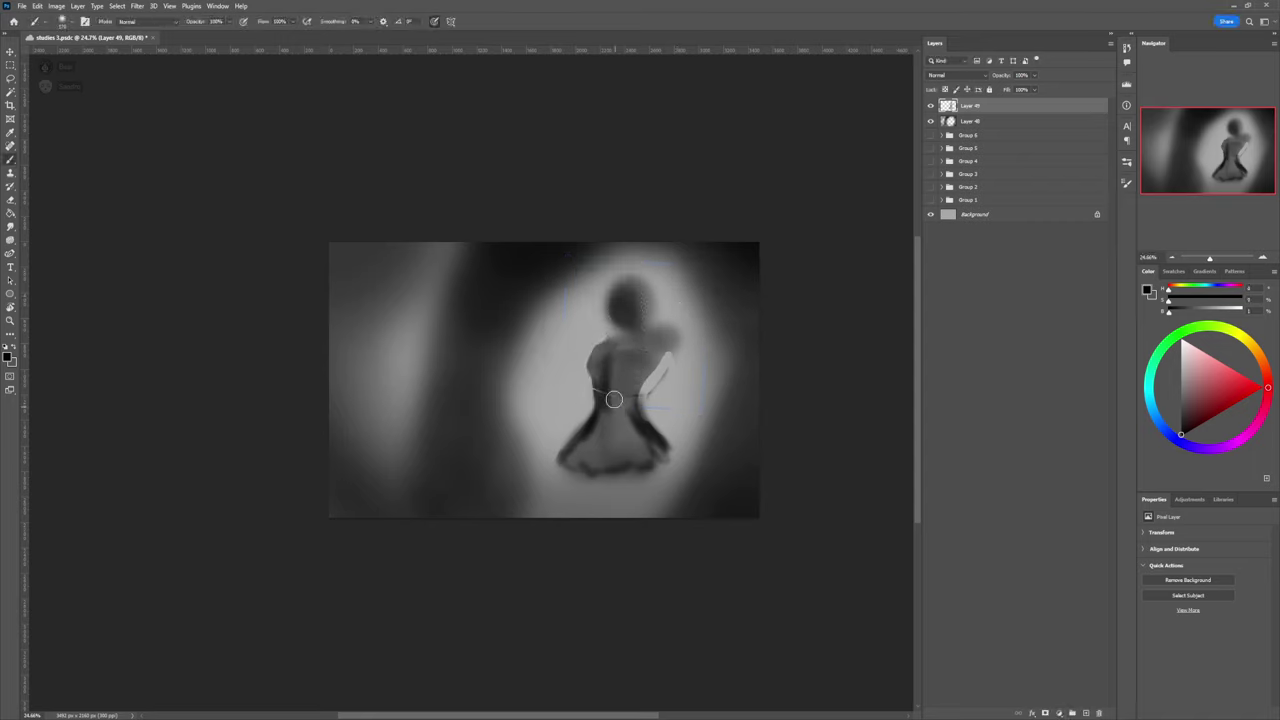
Step: Block in dark upper legs below the skirt's hem with a larger soft brush
key("bracketright")
key("bracketright")
key("bracketright")
key("bracketright")
key("bracketright")
mouse_move(621, 537)
left_mouse_down()
mouse_move(638, 470)
mouse_move(628, 507)
mouse_move(625, 485)
mouse_move(599, 516)
mouse_move(643, 479)
mouse_move(624, 536)
mouse_move(619, 523)
mouse_move(605, 531)
mouse_move(610, 483)
mouse_move(595, 519)
mouse_move(589, 481)
mouse_move(583, 501)
mouse_move(603, 490)
mouse_move(590, 490)
mouse_move(601, 514)
mouse_move(585, 472)
mouse_move(590, 510)
mouse_move(606, 512)
mouse_move(594, 463)
mouse_move(630, 463)
mouse_move(641, 499)
left_mouse_up()
Step: Define the legs, skirt folds and bodice neckline with thin dark brush strokes
key("bracketleft")
key("bracketleft")
key("bracketleft")
key("bracketleft")
key("bracketleft")
key("bracketleft")
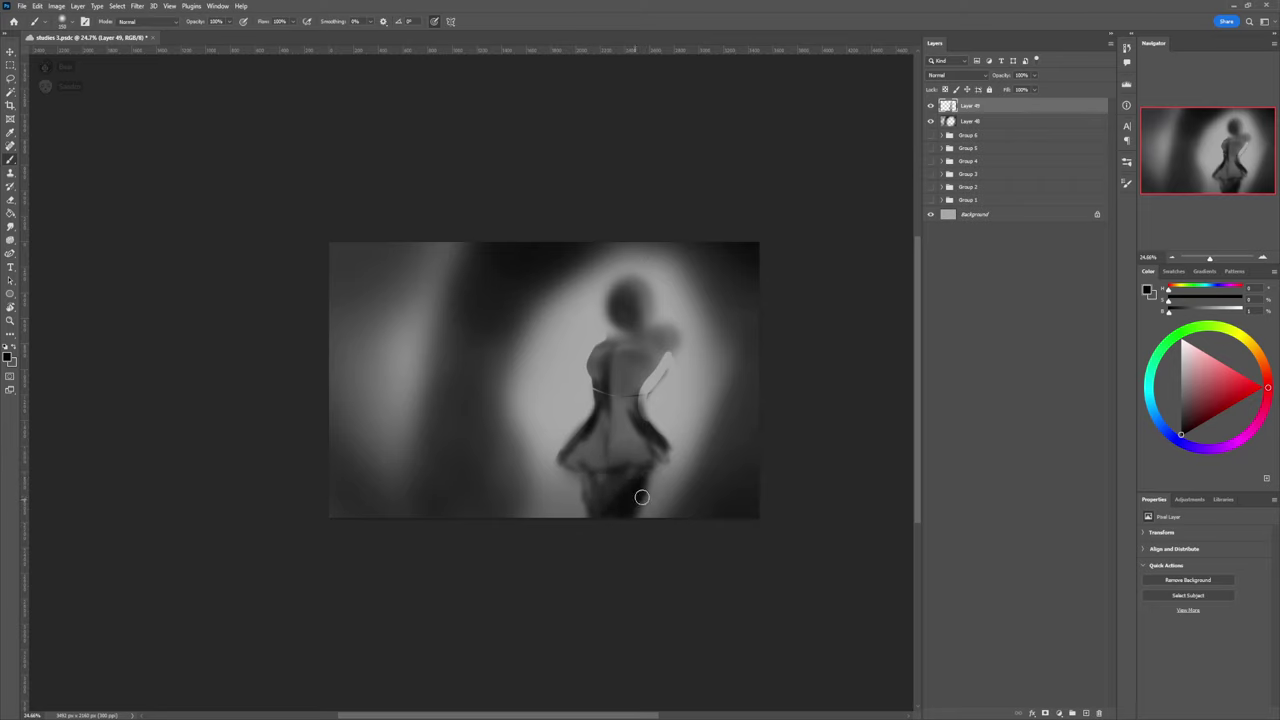
left_click_drag(642, 497, 646, 489)
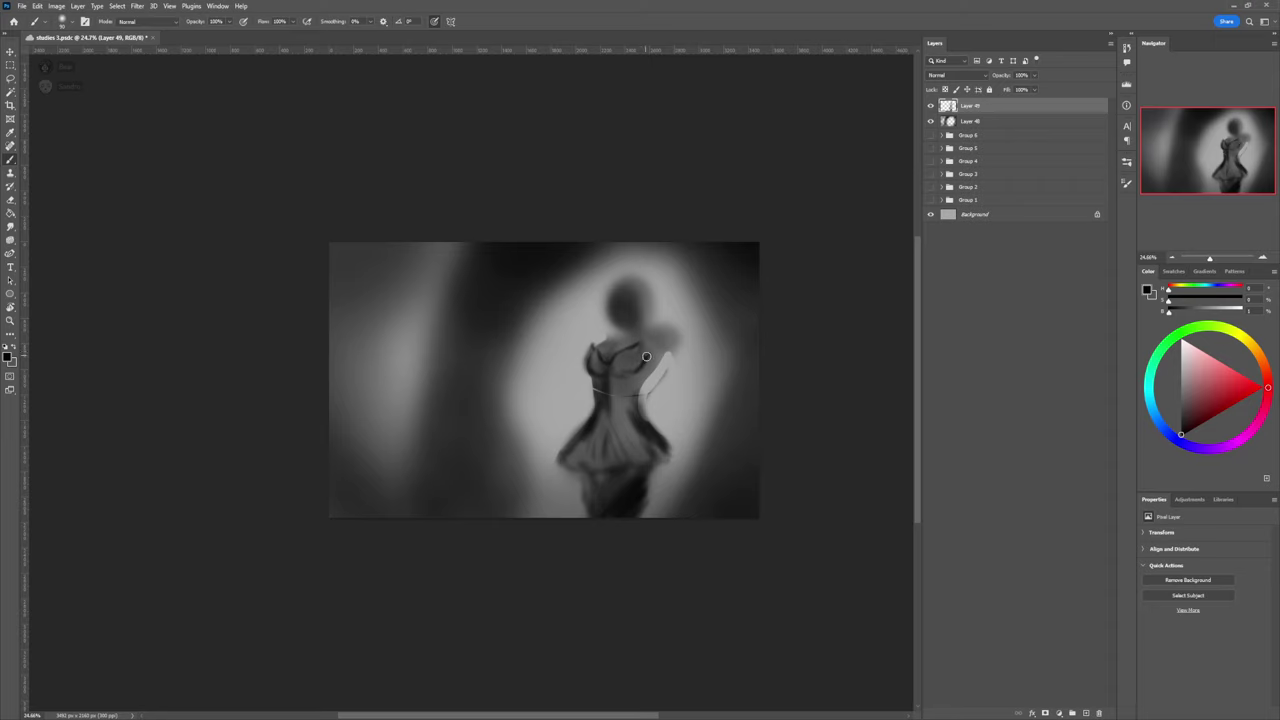
Step: Sketch the upper arm on the figure's right-hand side of the canvas and scale the whole figure down slightly
mouse_move(639, 346)
left_mouse_down()
mouse_move(676, 289)
mouse_move(657, 354)
mouse_move(676, 361)
mouse_move(696, 337)
mouse_move(697, 366)
mouse_move(684, 336)
left_mouse_up()
key("ctrl+t")
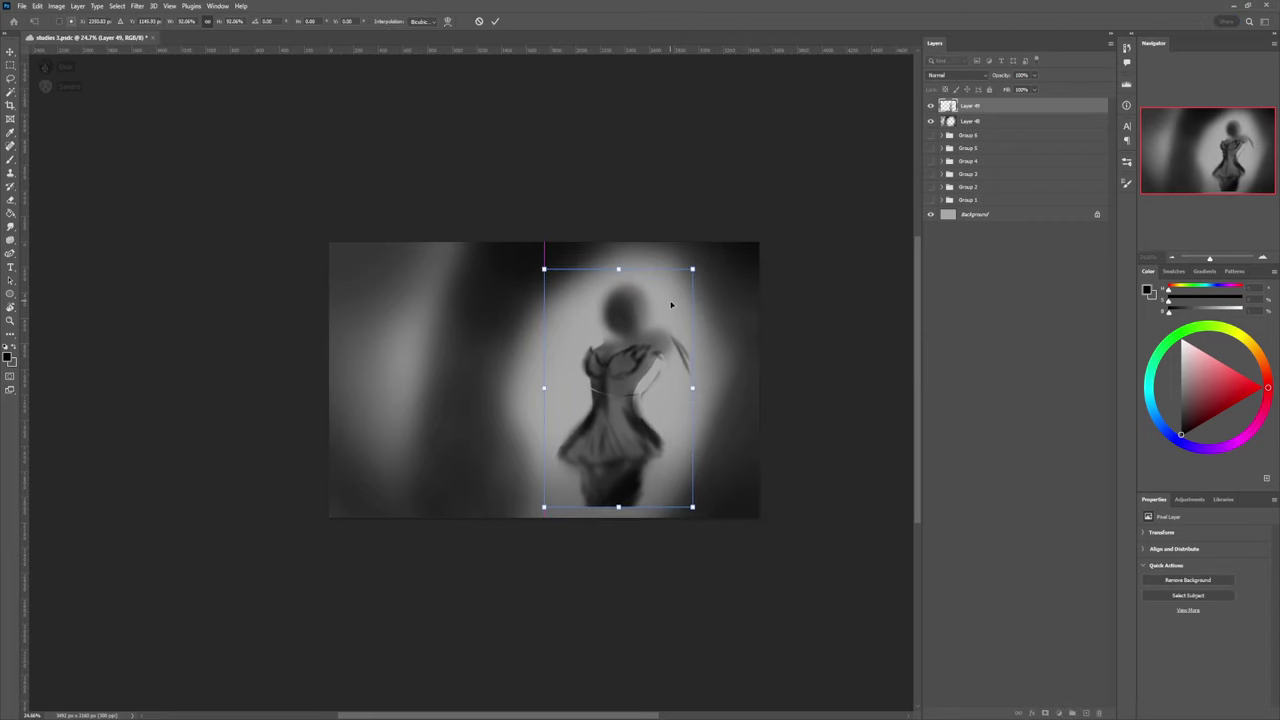
key("Escape")
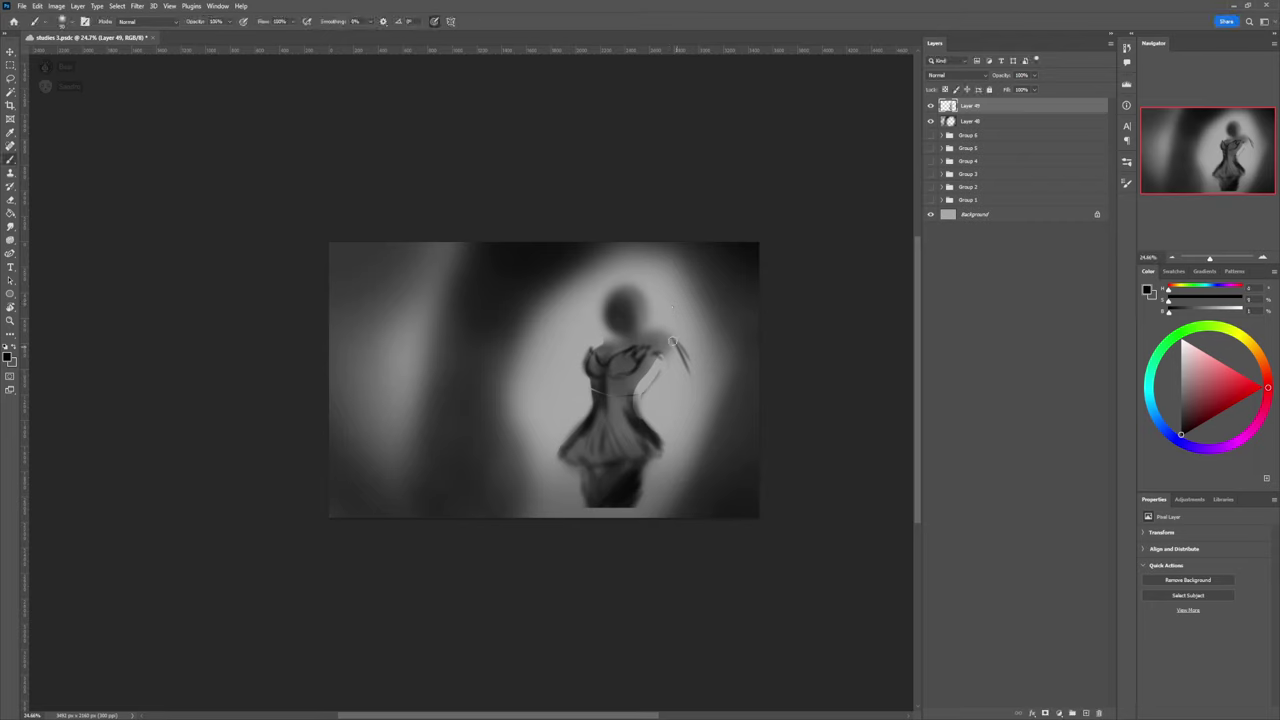
Step: Paint the bent forearm and raised hand of the arm on the canvas's right side
mouse_move(673, 341)
left_mouse_down()
mouse_move(679, 380)
mouse_move(660, 356)
mouse_move(703, 384)
mouse_move(666, 344)
mouse_move(715, 395)
mouse_move(675, 355)
mouse_move(689, 341)
mouse_move(695, 387)
mouse_move(729, 334)
left_mouse_up()
key("bracketright")
key("bracketright")
key("bracketright")
key("bracketright")
key("bracketright")
key("bracketright")
mouse_move(704, 382)
left_mouse_down()
mouse_move(719, 344)
mouse_move(692, 398)
mouse_move(714, 370)
mouse_move(704, 400)
mouse_move(734, 320)
left_mouse_up()
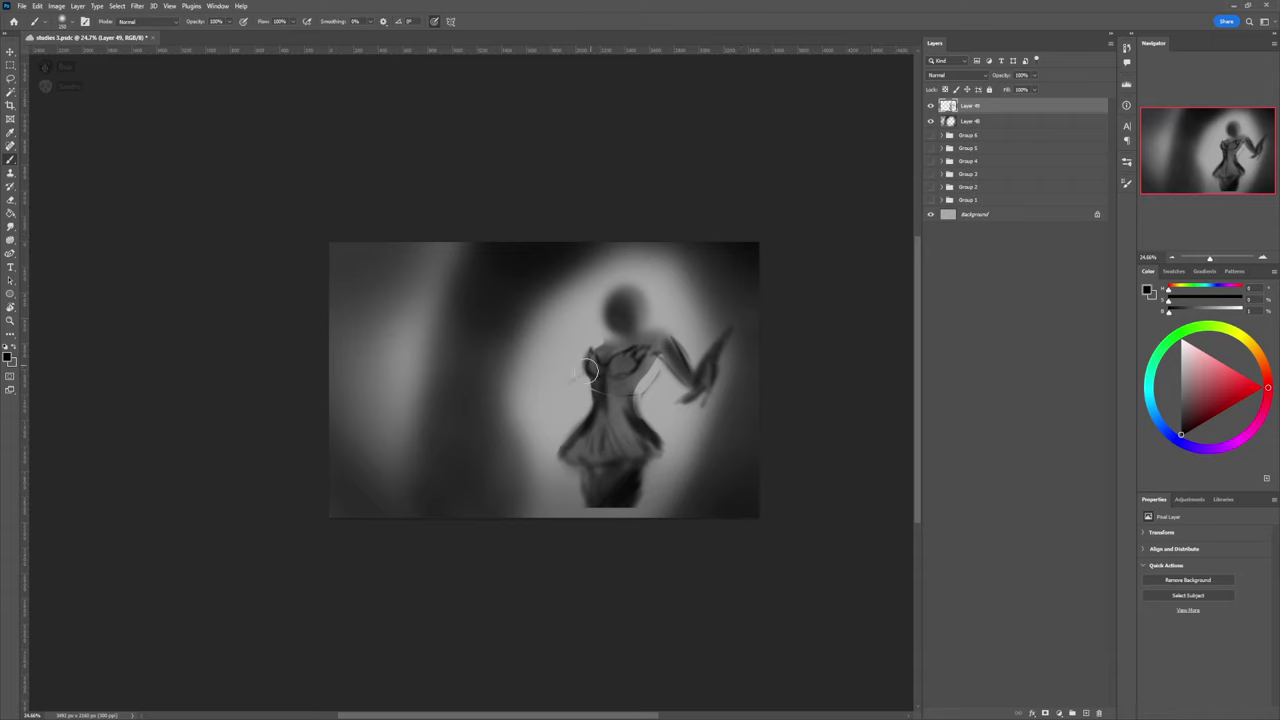
Step: Paint the outstretched arm and raised, spread-fingered hand on the figure's other side
mouse_move(589, 371)
left_mouse_down()
mouse_move(566, 389)
mouse_move(551, 381)
mouse_move(573, 399)
left_mouse_up()
key("bracketleft")
key("bracketleft")
key("bracketright")
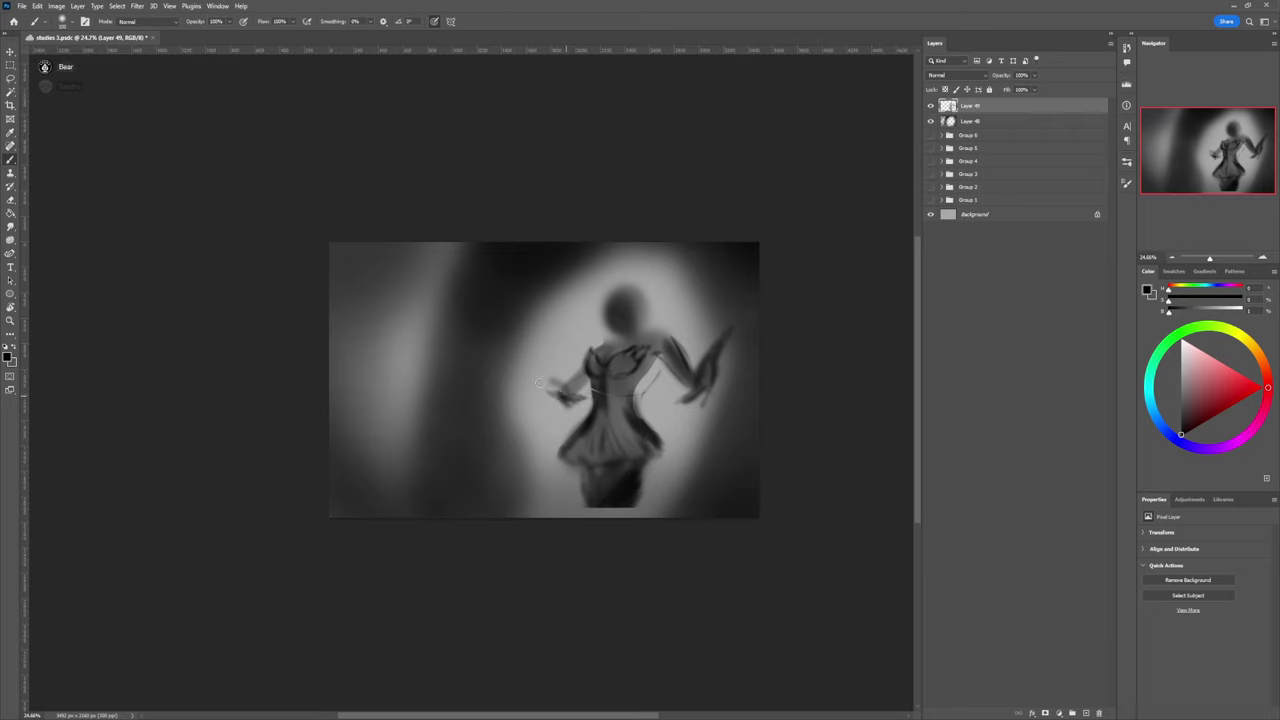
mouse_move(552, 383)
left_mouse_down()
mouse_move(541, 387)
mouse_move(514, 369)
mouse_move(529, 363)
mouse_move(528, 376)
mouse_move(518, 344)
left_mouse_up()
left_click_drag(516, 341, 518, 324)
left_click_drag(525, 377, 505, 364)
Step: Select the head with the Lasso, move it slightly upward and deselect it
key("l")
mouse_move(655, 313)
left_mouse_down()
mouse_move(600, 332)
mouse_move(688, 291)
mouse_move(644, 285)
left_mouse_up()
key("ctrl+t")
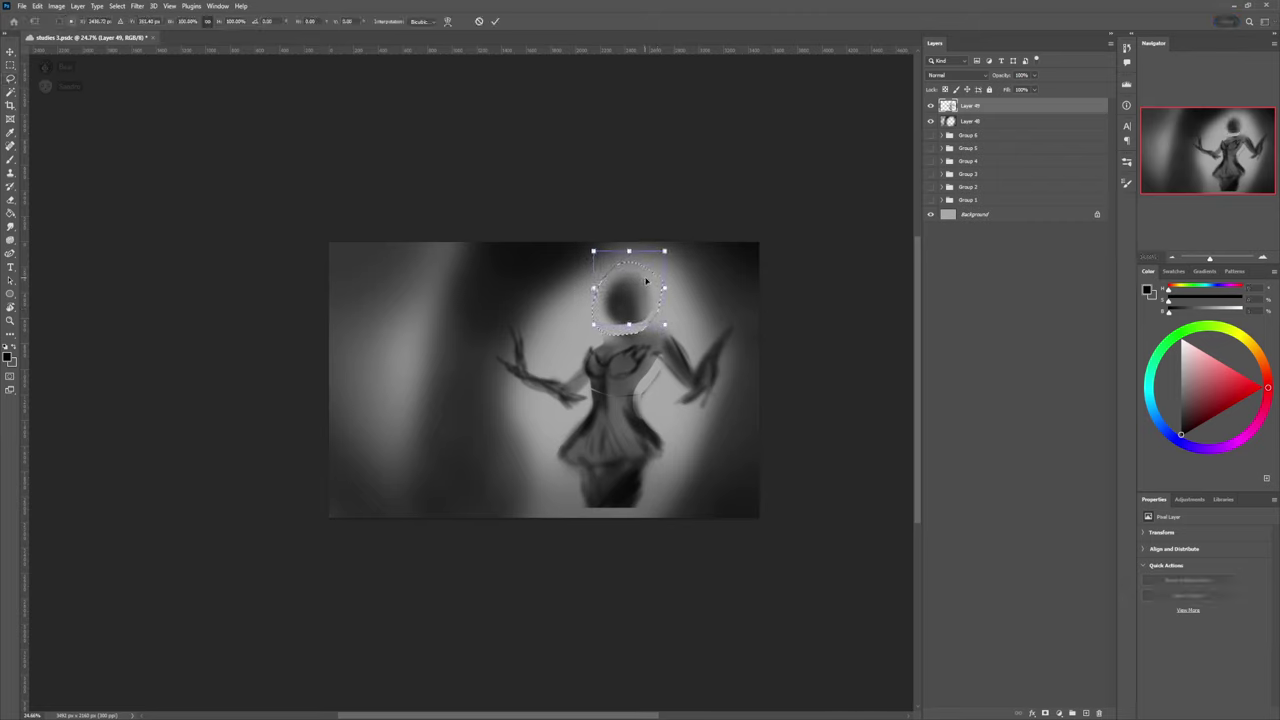
key("Return")
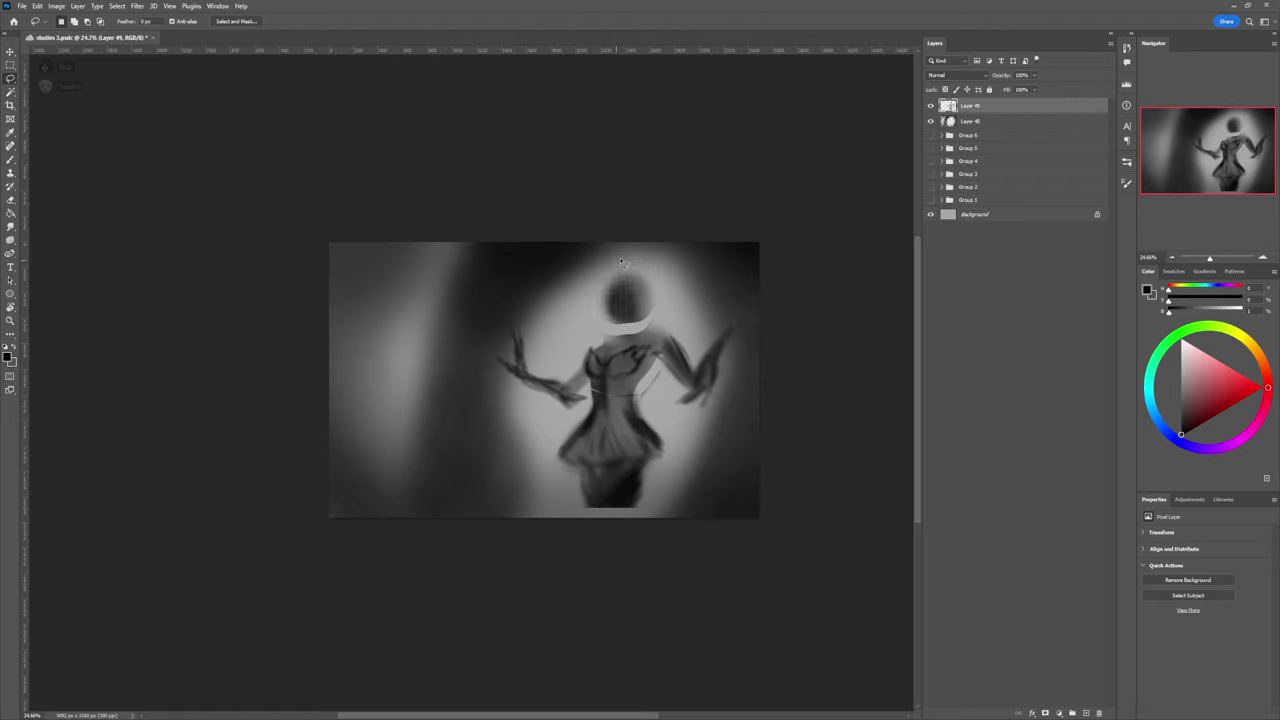
key("ctrl+d")
Step: Paint a neck joining the head to the shoulders, and erase around the head to narrow its shape
key("b")
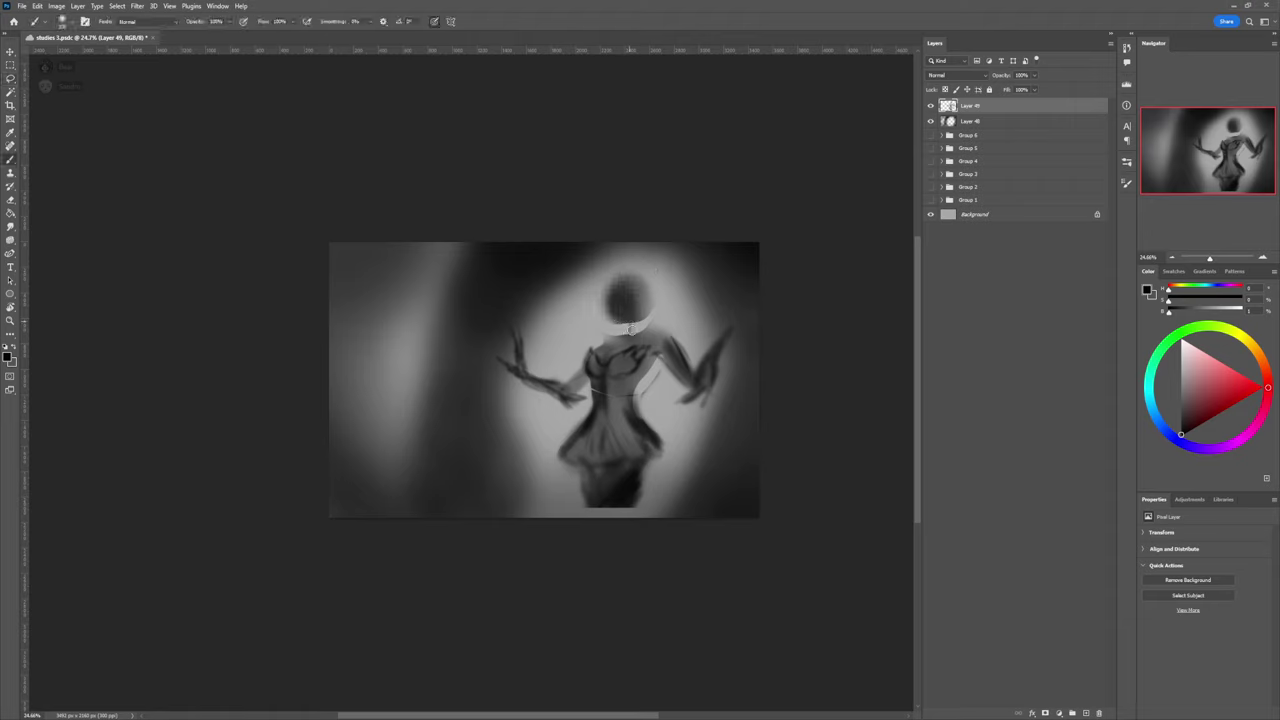
left_click_drag(638, 320, 639, 330)
key("e")
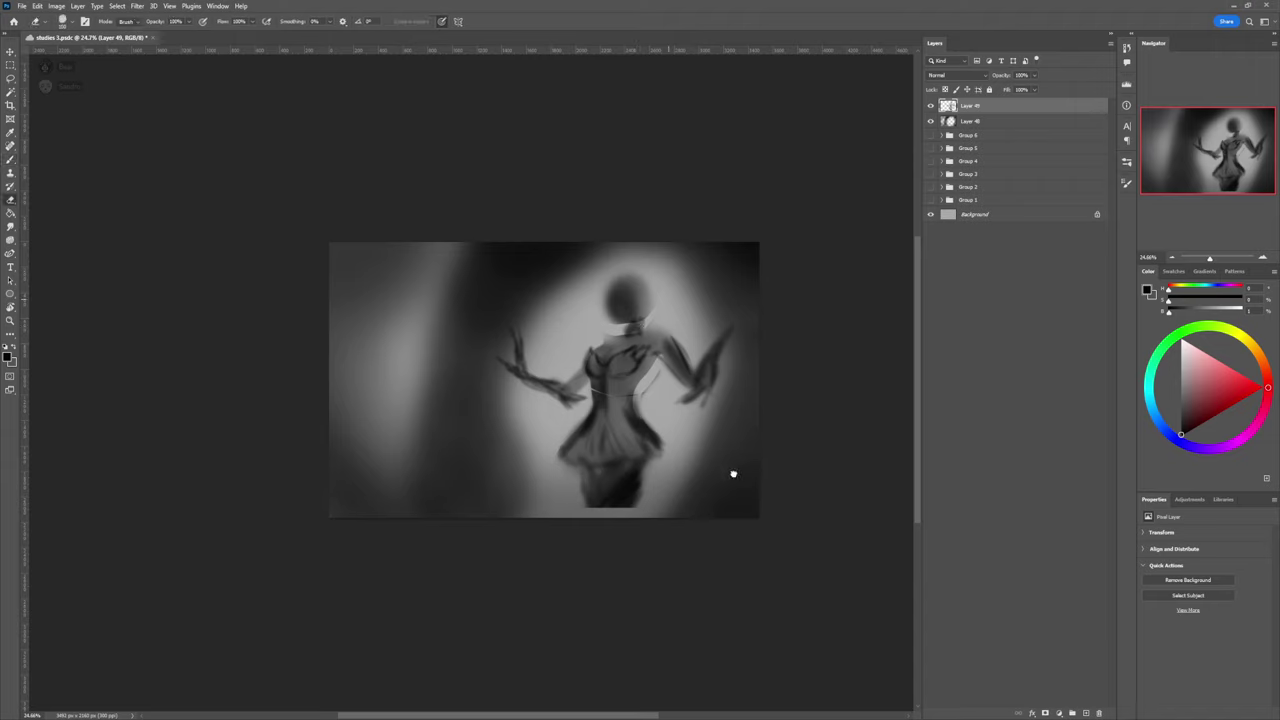
mouse_move(653, 319)
left_mouse_down()
mouse_move(610, 321)
mouse_move(608, 271)
left_mouse_up()
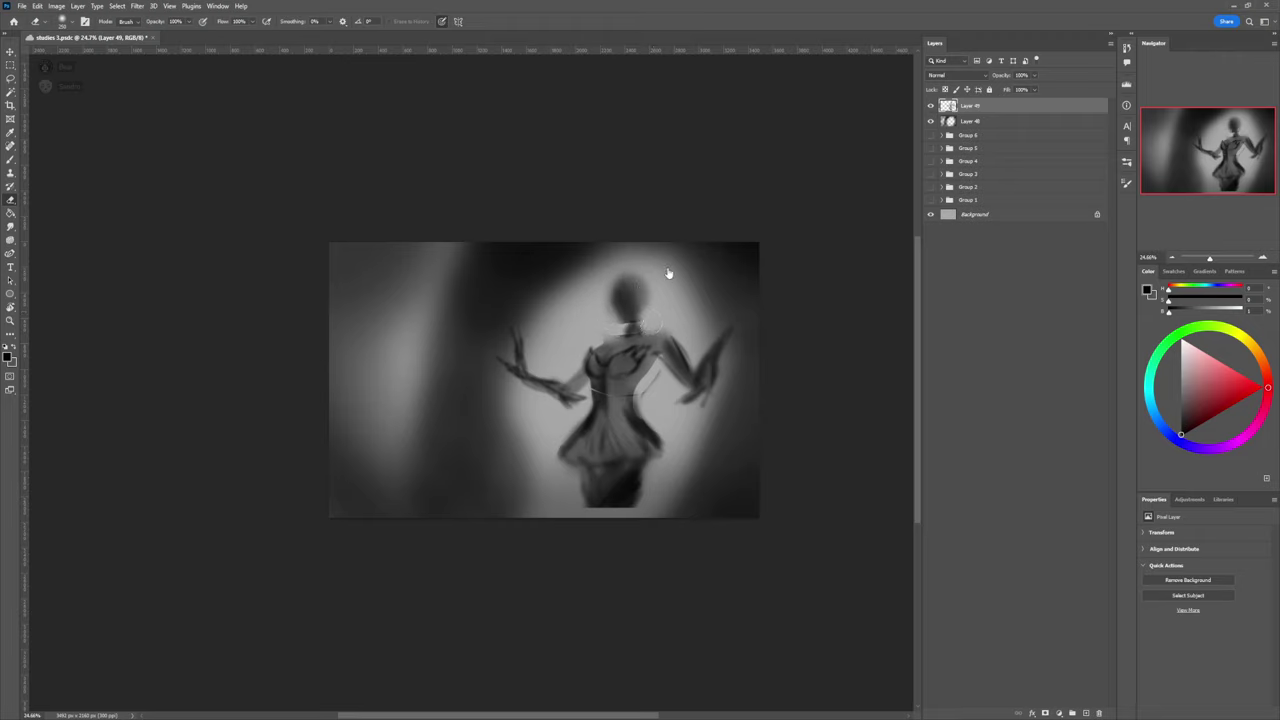
Step: Define the jaw, head contour and first facial marks with small dark brush strokes
key("b")
mouse_move(628, 318)
left_mouse_down()
mouse_move(640, 330)
mouse_move(636, 300)
mouse_move(625, 320)
left_mouse_up()
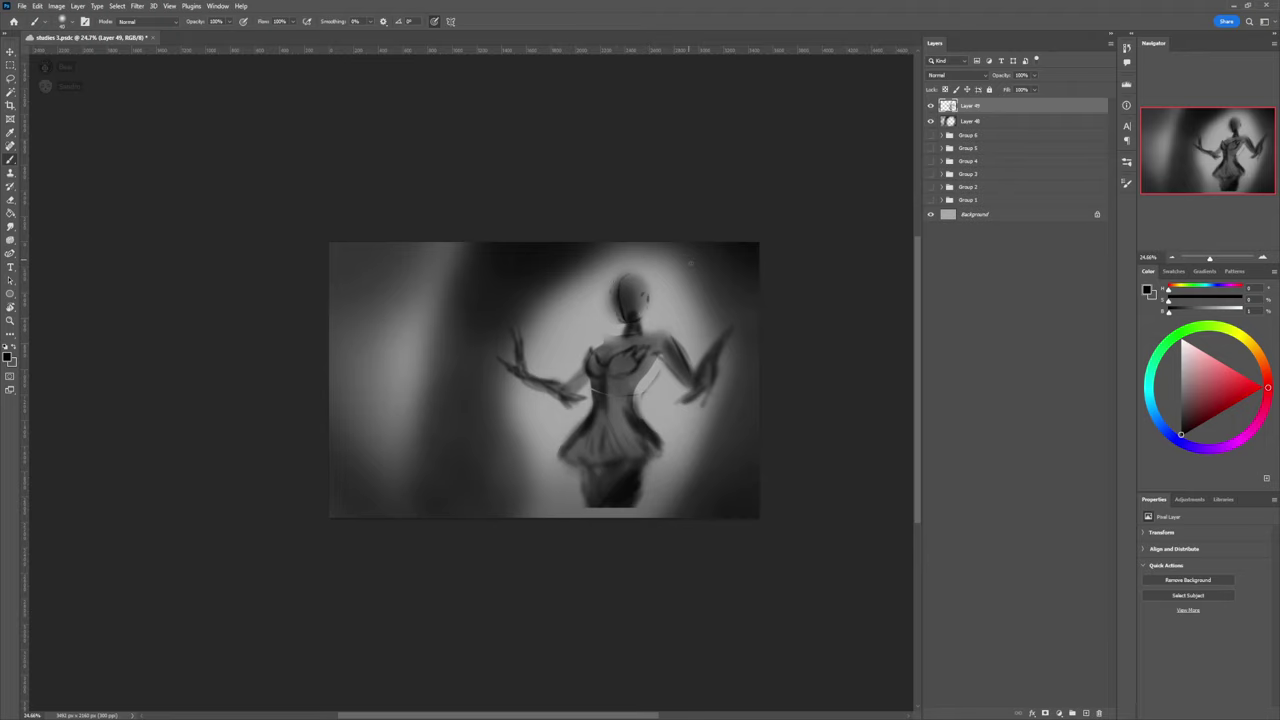
key("z")
left_click_drag(558, 413, 532, 410)
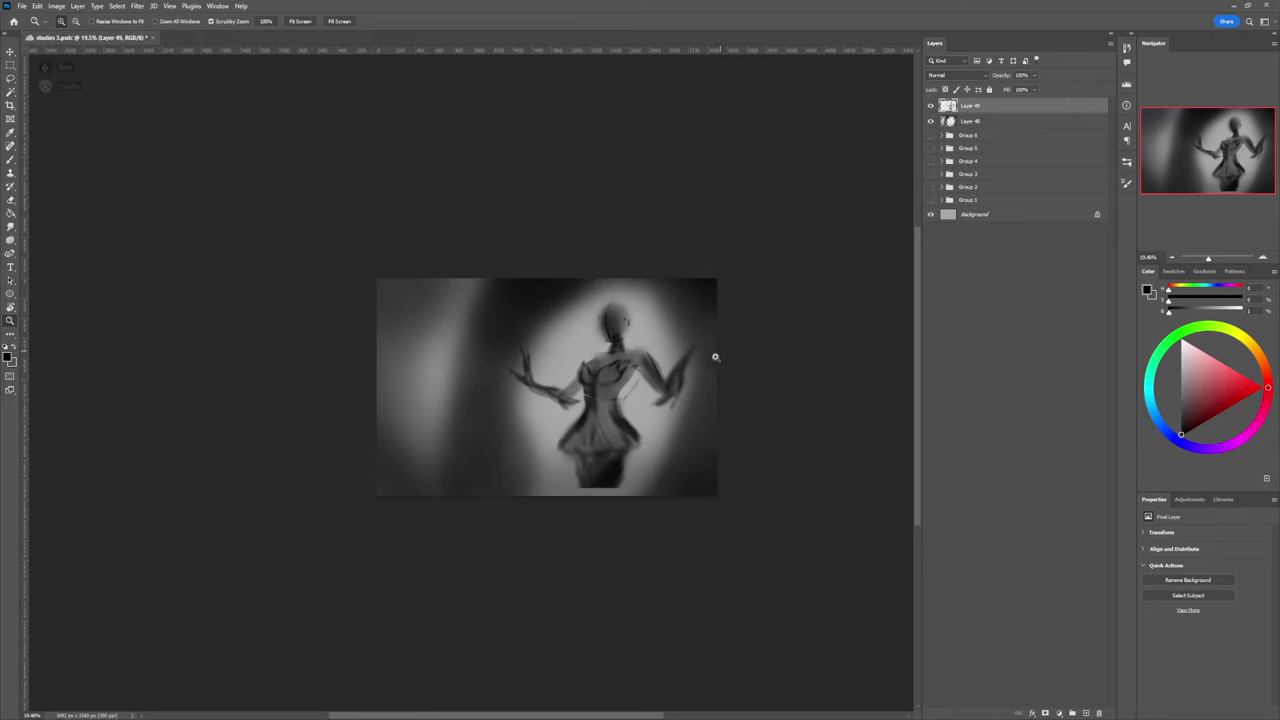
left_click_drag(622, 320, 649, 319)
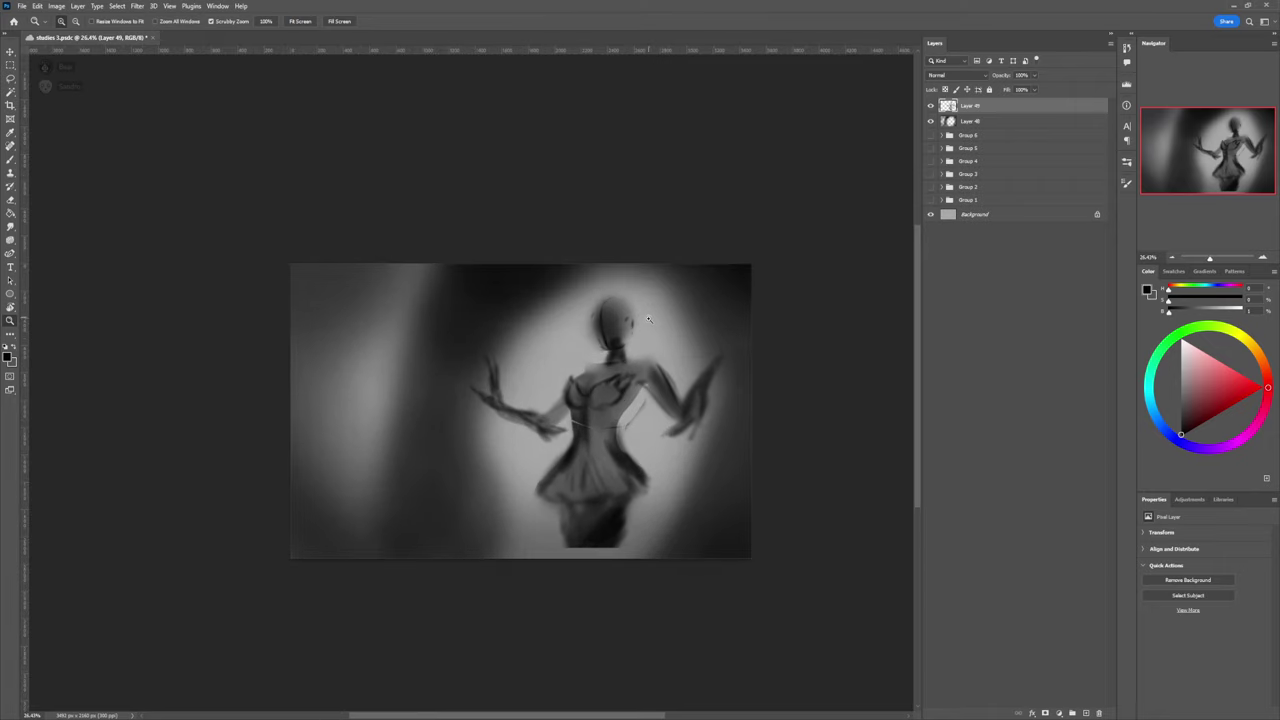
Step: Lower the opacity of the two figure and background layers to 46% and add a new layer above them
left_click(991, 122, "shift")
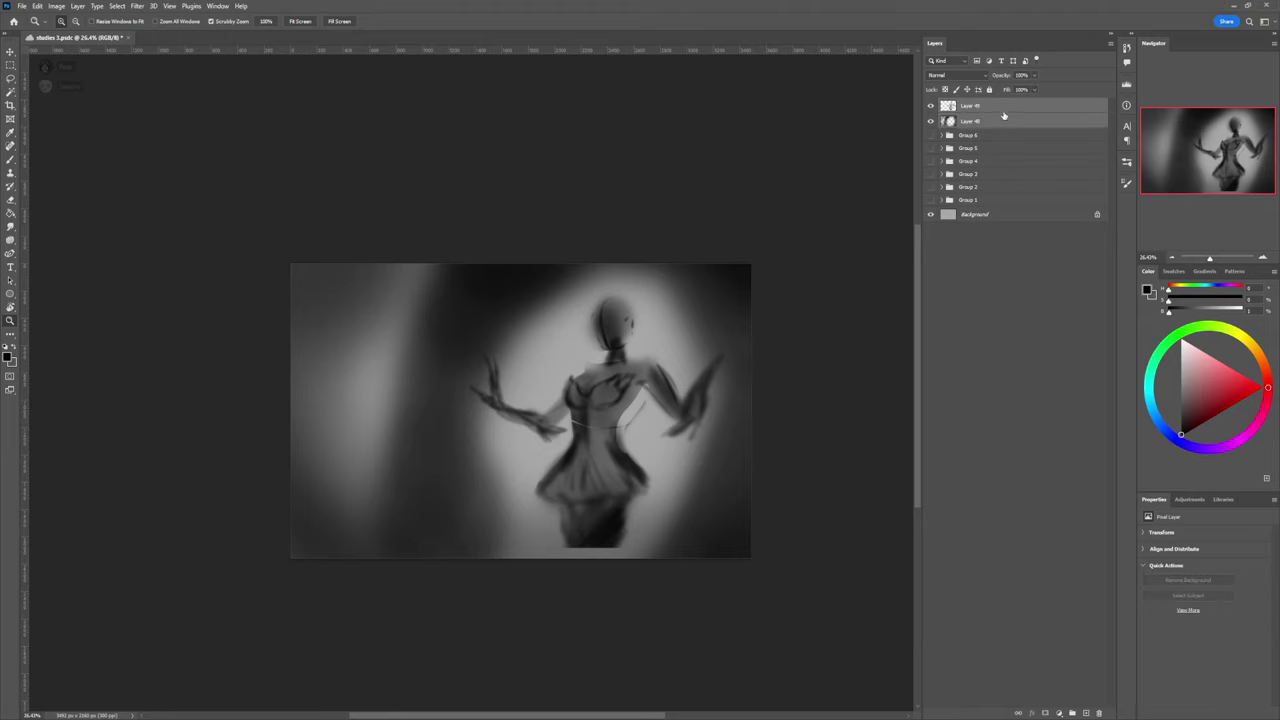
left_click_drag(1004, 78, 989, 78)
key("ctrl+shift+alt+n")
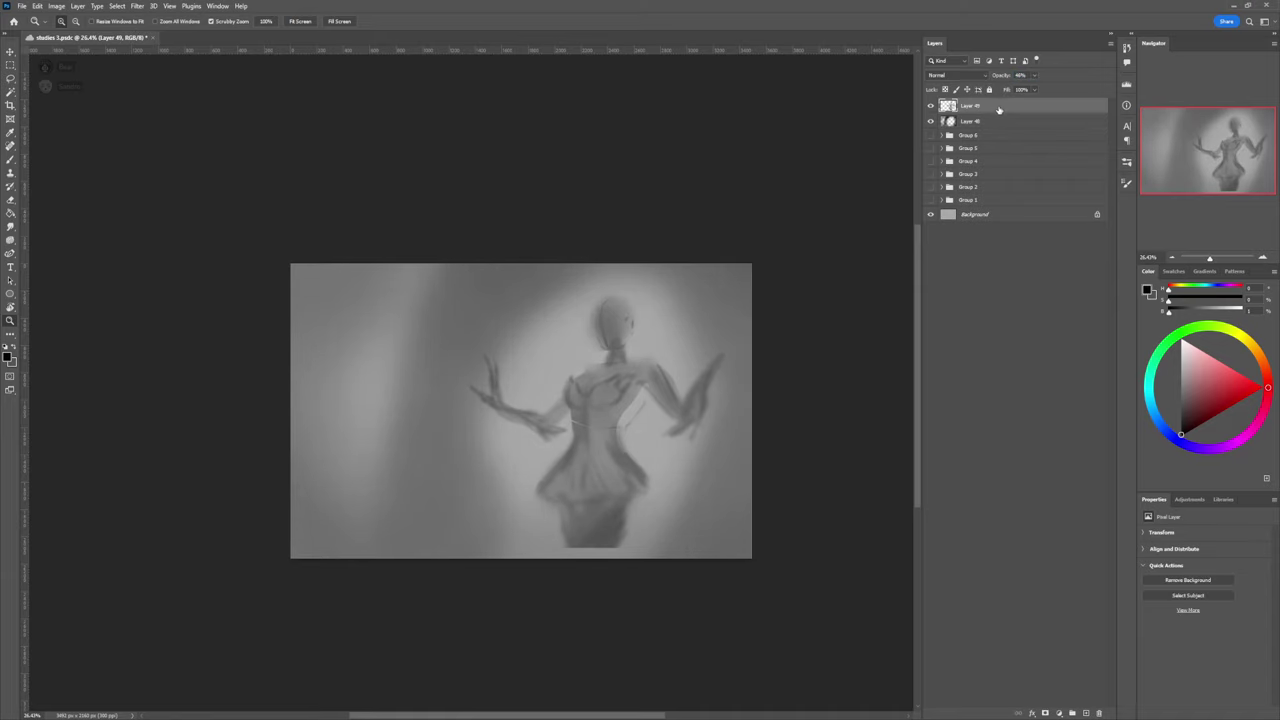
left_click_drag(706, 382, 699, 381)
left_click_drag(641, 339, 684, 357)
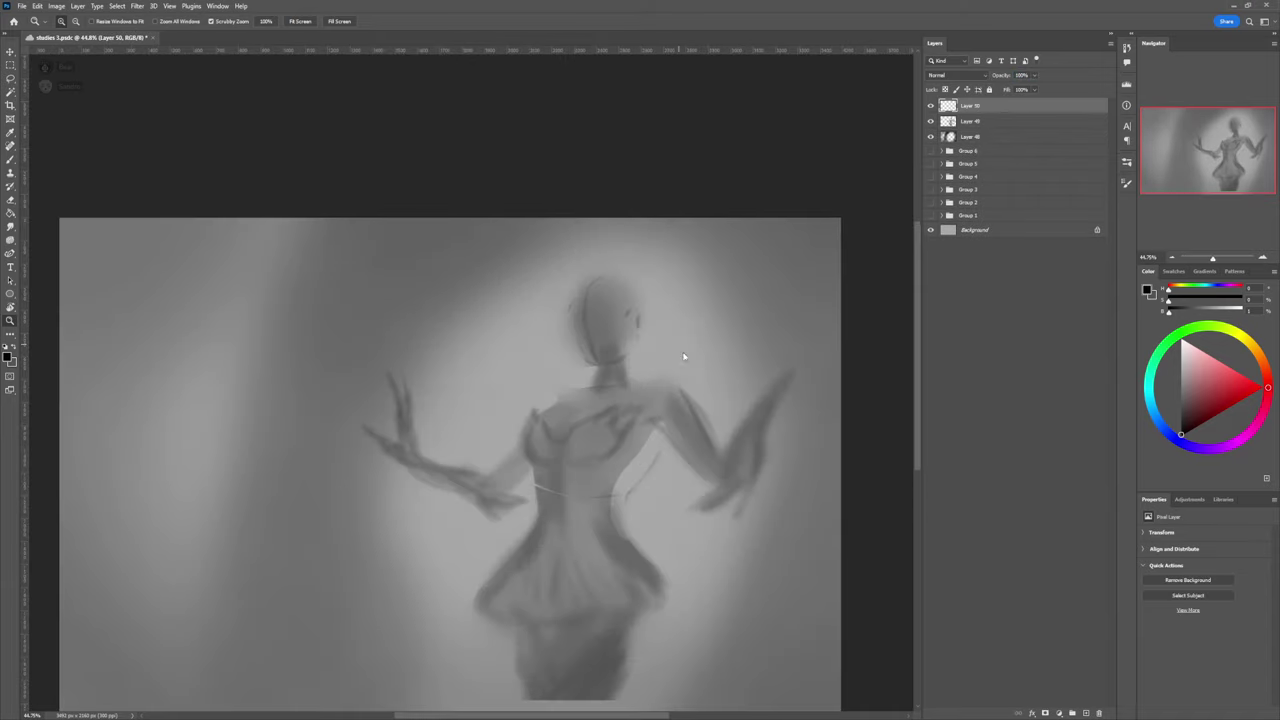
key("b")
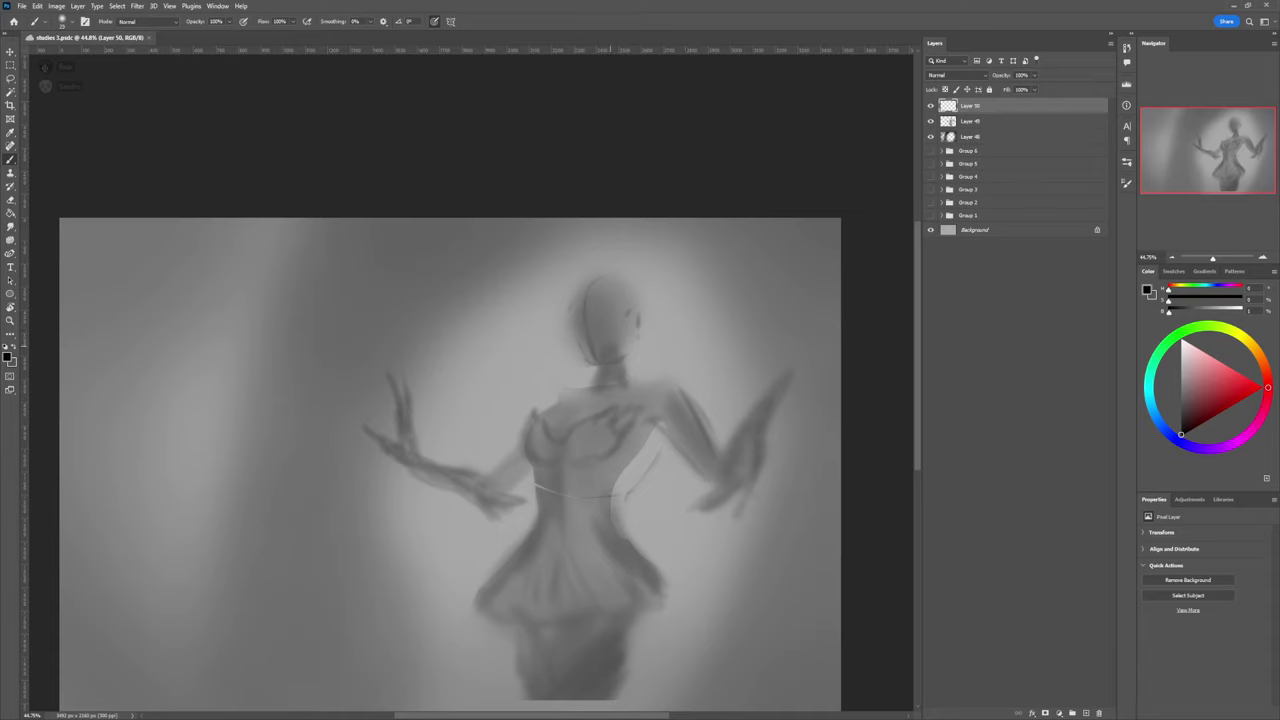
left_click_drag(690, 328, 772, 383)
key("ctrl+z")
key(".")
left_click(628, 489)
left_click_drag(683, 313, 686, 362)
key("ctrl+z")
Step: Set the brush flow to 12% and the foreground colour to black, undoing the test strokes beside the head
mouse_move(1171, 420)
left_mouse_down()
mouse_move(1185, 420)
mouse_move(1181, 405)
left_mouse_up()
left_click_drag(264, 22, 238, 18)
mouse_move(664, 344)
left_mouse_down()
mouse_move(706, 348)
mouse_move(723, 421)
left_mouse_up()
key("ctrl+z")
key("ctrl+z")
key("ctrl+z")
key("d")
mouse_move(688, 298)
left_mouse_down()
mouse_move(698, 350)
mouse_move(724, 318)
mouse_move(754, 320)
left_mouse_up()
key("ctrl+z")
Step: Try a circular head construction with a side contour, scale it down slightly, and erase it
left_click_drag(647, 288, 626, 340)
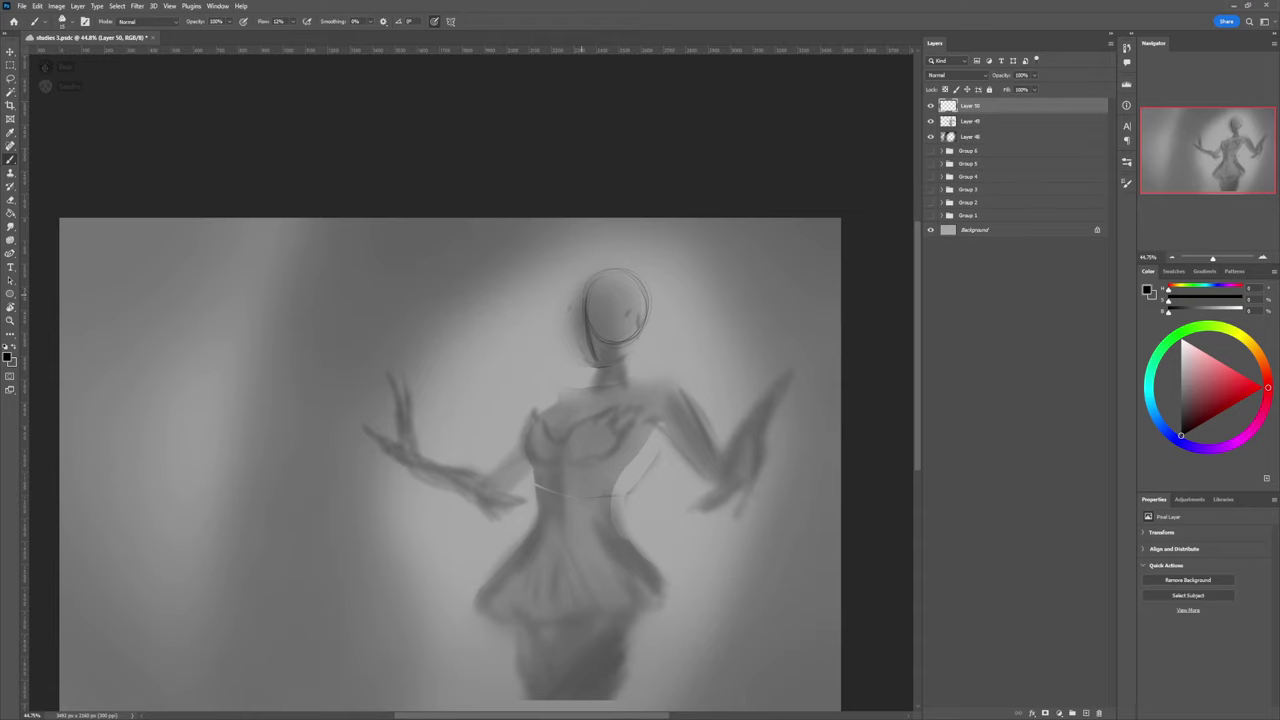
left_click_drag(583, 296, 598, 369)
key("ctrl+t")
left_click_drag(652, 257, 631, 288)
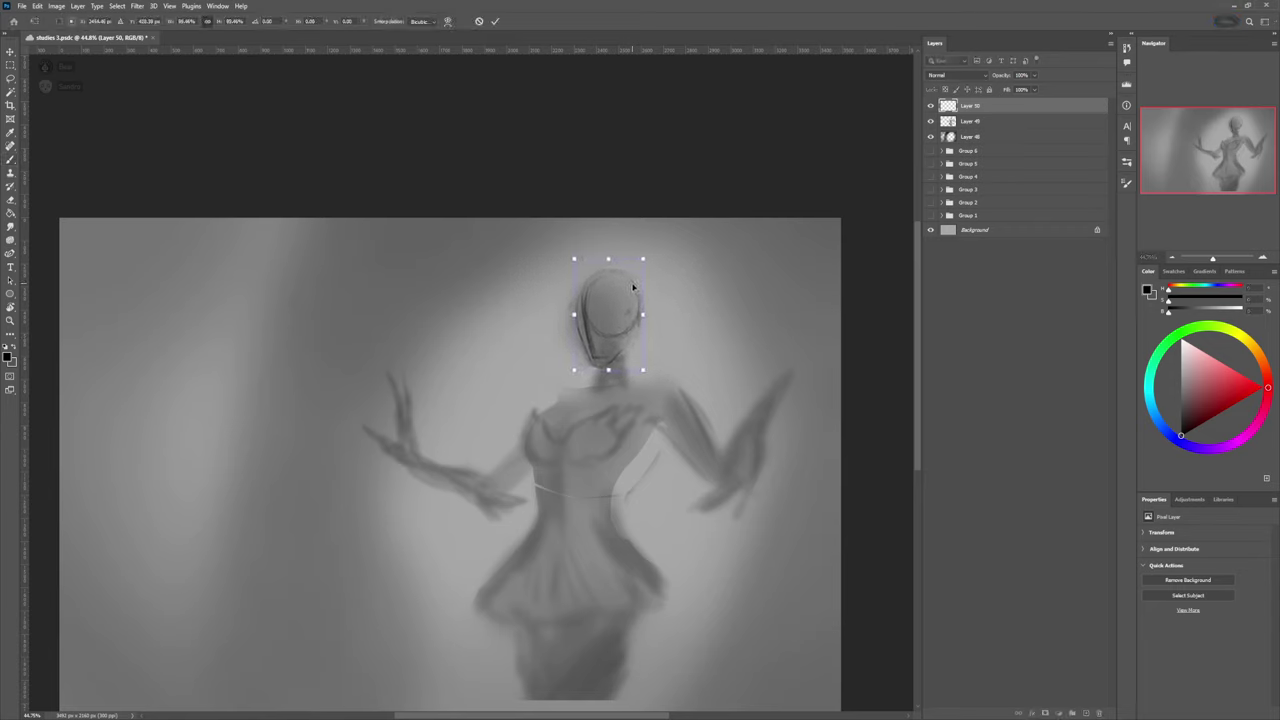
key("Return")
key("e")
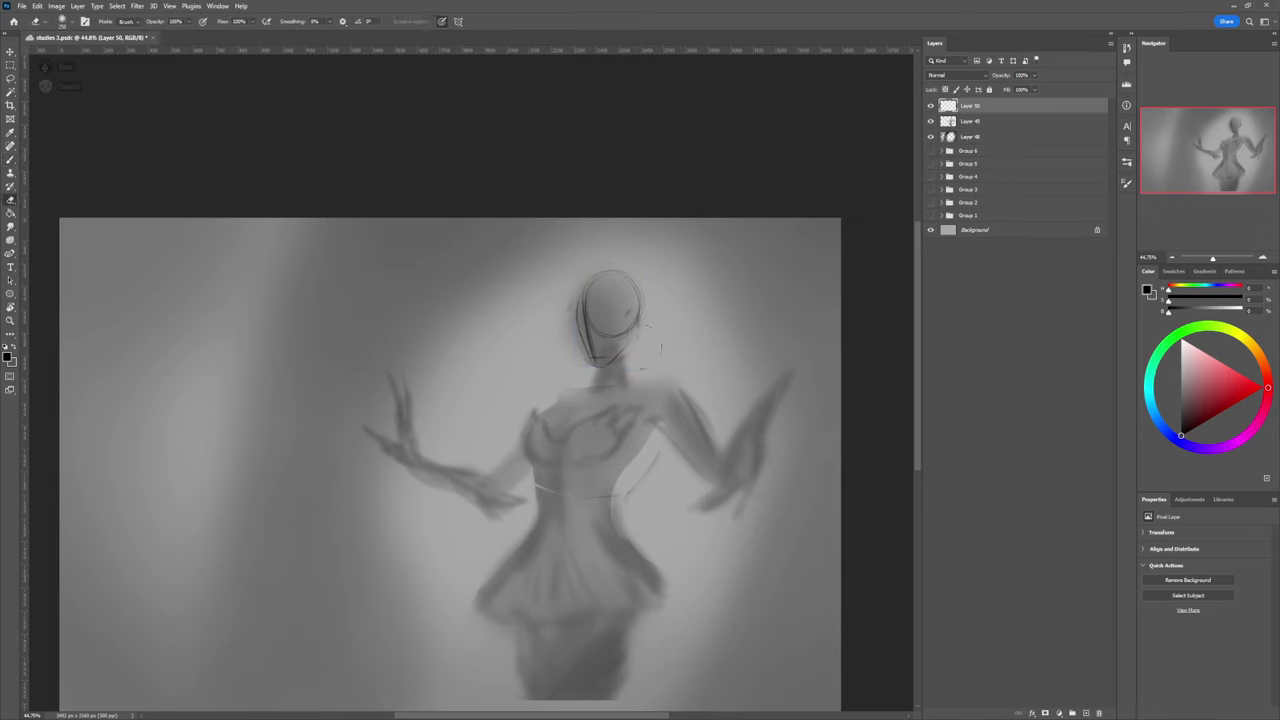
mouse_move(640, 335)
left_mouse_down()
mouse_move(598, 335)
mouse_move(636, 298)
left_mouse_up()
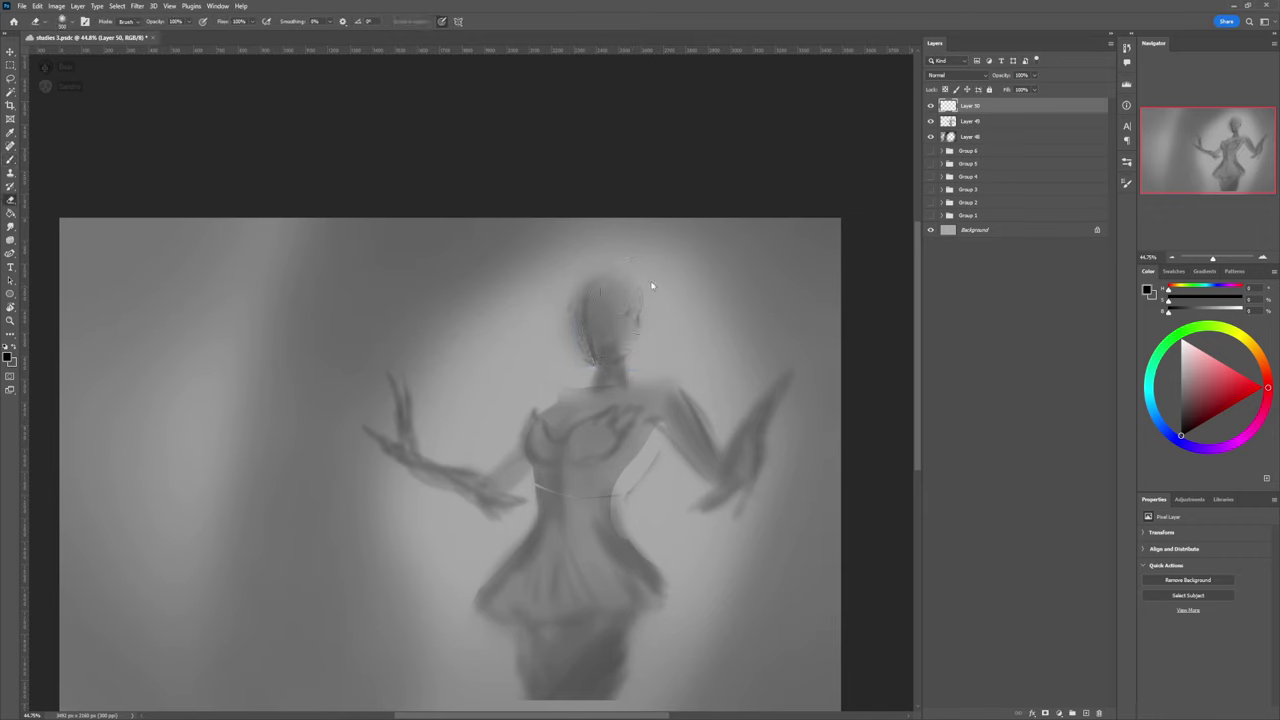
Step: Sketch the head with a cranium circle, a curved centre line and a tapered jaw, darkening the outer contour with a larger brush
key("b")
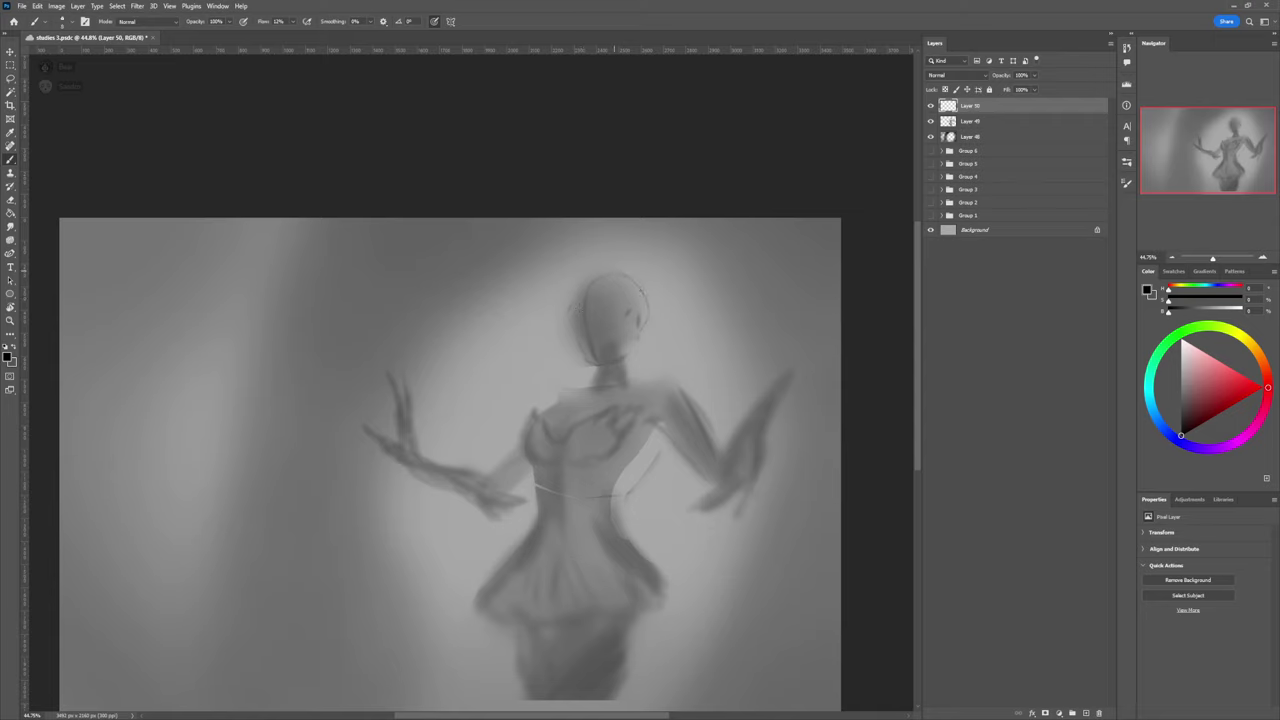
left_click_drag(651, 290, 617, 342)
left_click_drag(590, 357, 577, 329)
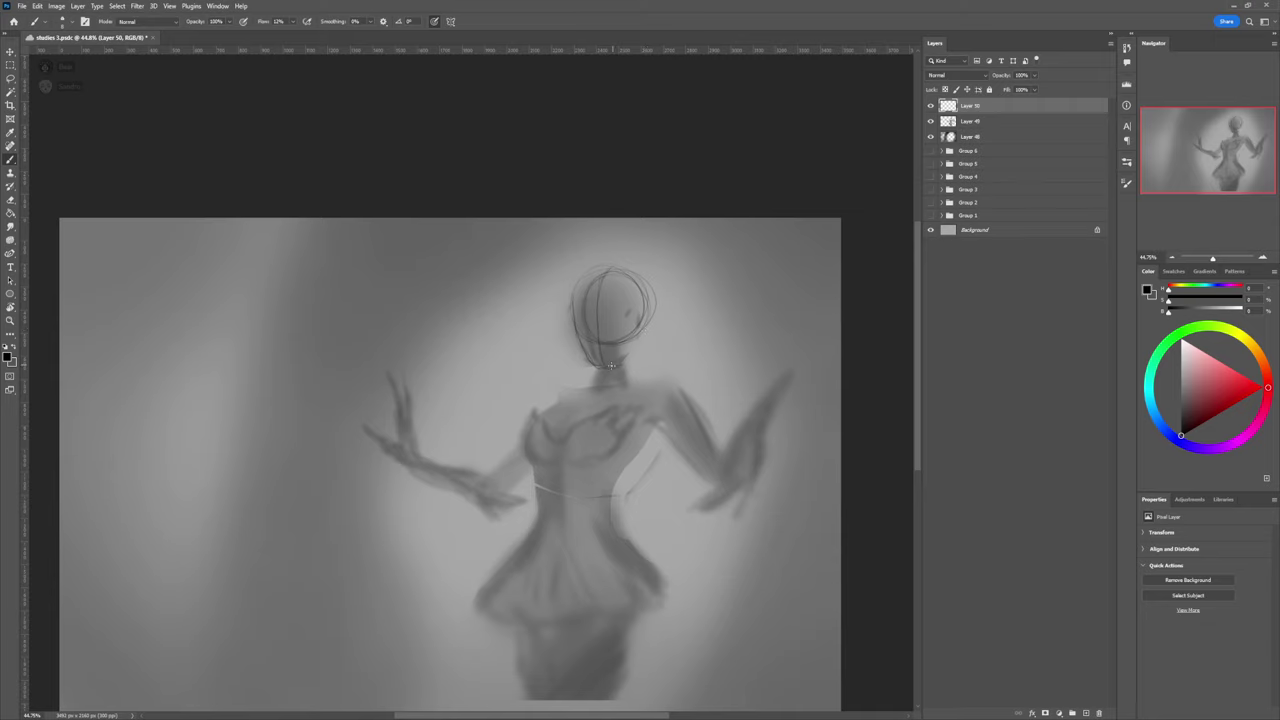
mouse_move(610, 368)
left_mouse_down()
mouse_move(626, 362)
mouse_move(636, 318)
left_mouse_up()
key("bracketright")
key("bracketright")
key("bracketright")
mouse_move(638, 334)
left_mouse_down()
mouse_move(645, 310)
mouse_move(623, 270)
left_mouse_up()
mouse_move(575, 306)
left_mouse_down()
mouse_move(579, 320)
mouse_move(575, 293)
left_mouse_up()
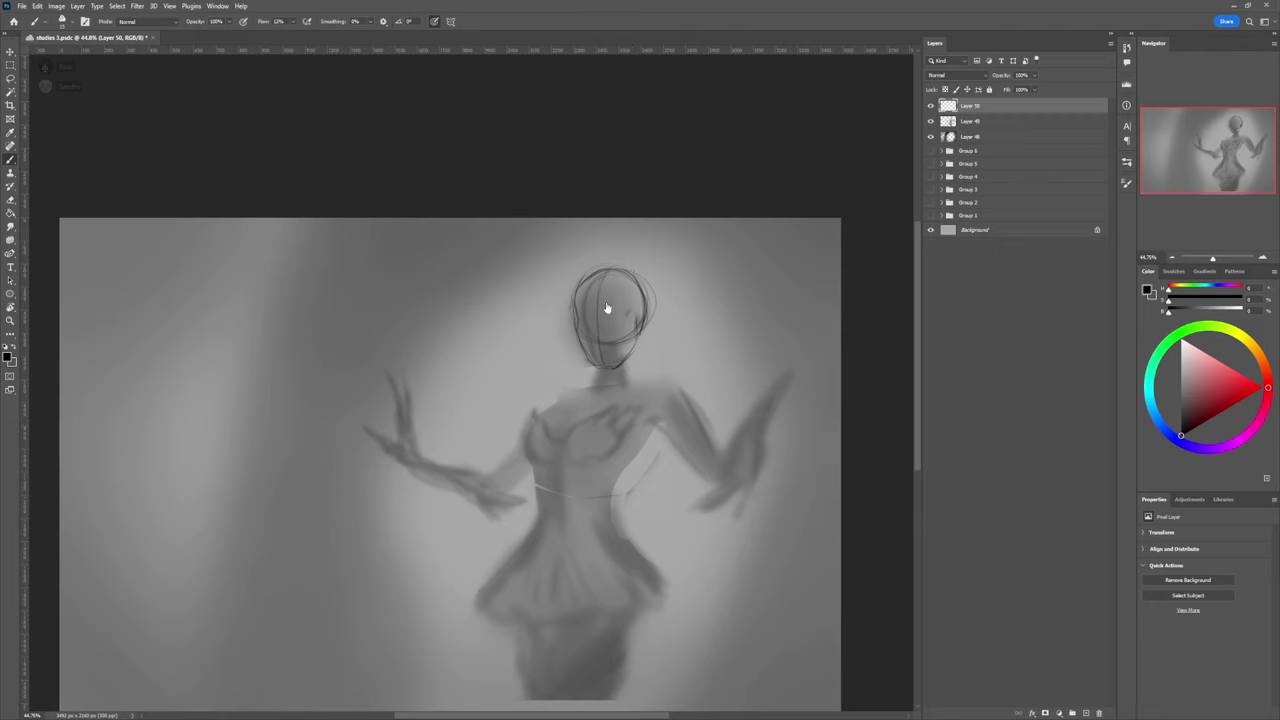
Step: Erase the stray construction lines around the head and across the lower face with an enlarged eraser
key("e")
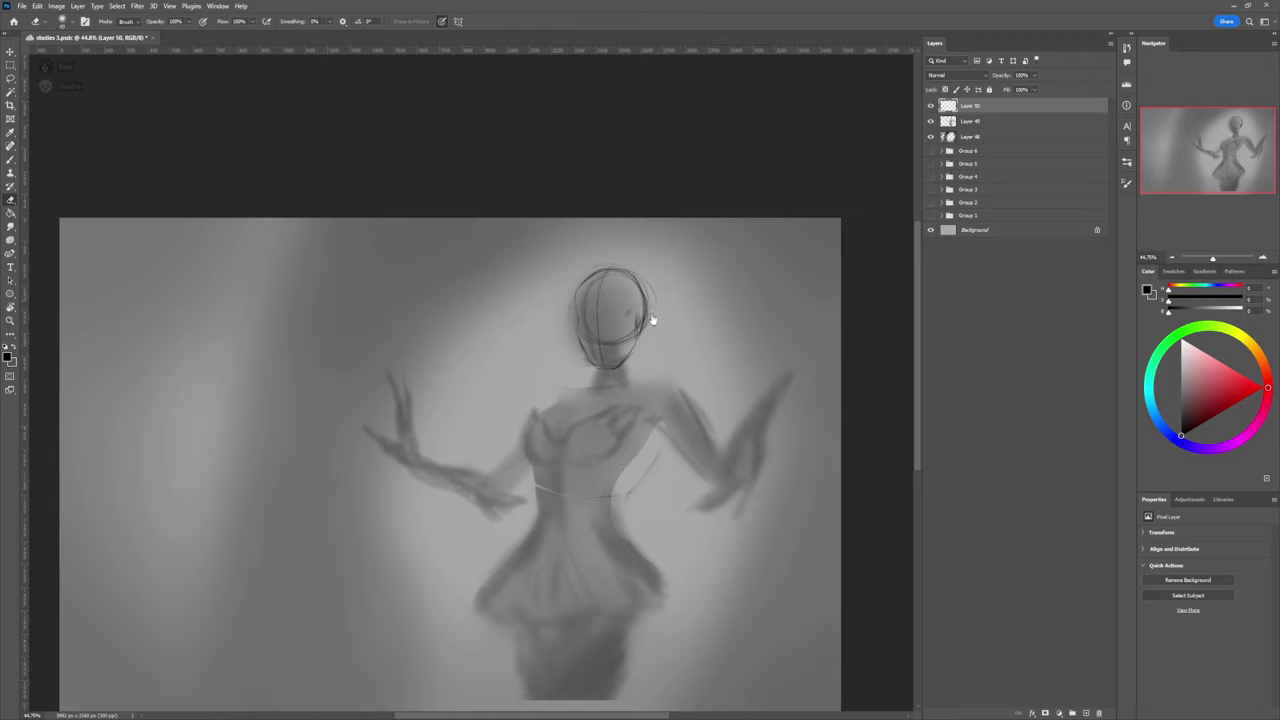
key("]")
key("]")
key("]")
key("]")
key("]")
key("]")
key("]")
mouse_move(639, 318)
left_mouse_down()
mouse_move(631, 337)
mouse_move(607, 342)
left_mouse_up()
key("b")
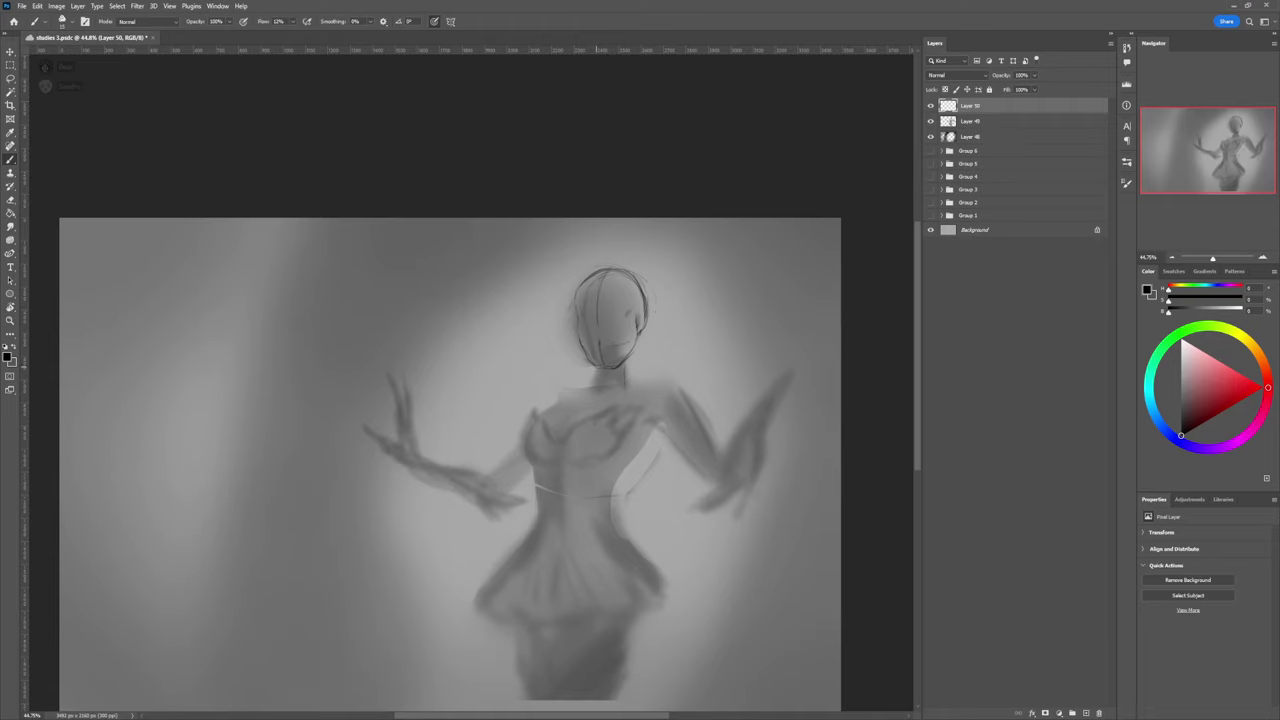
Step: Select the head sketch with the Lasso, rotate it counter-clockwise by about 12.7° and position it over the neck
key("z")
mouse_move(572, 410)
left_mouse_down()
mouse_move(520, 412)
mouse_move(627, 401)
left_mouse_up()
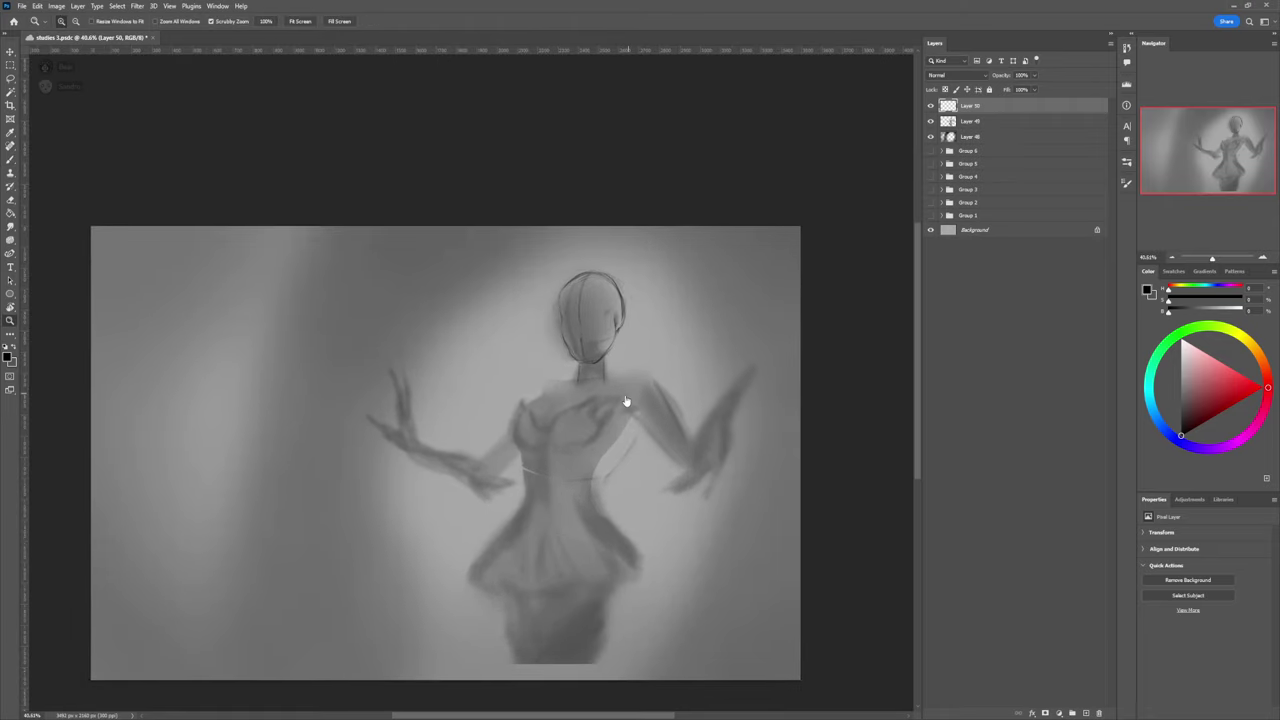
key("e")
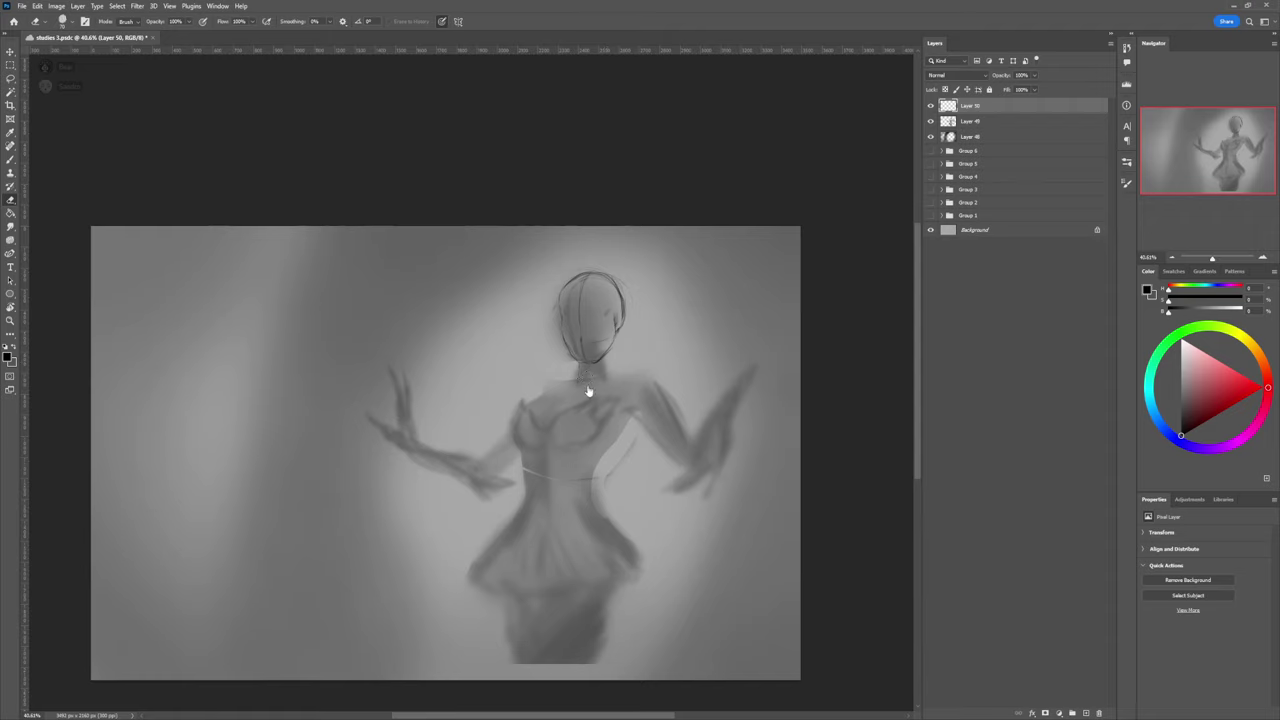
key("l")
mouse_move(590, 372)
left_mouse_down()
mouse_move(571, 259)
mouse_move(605, 360)
left_mouse_up()
key("ctrl+t")
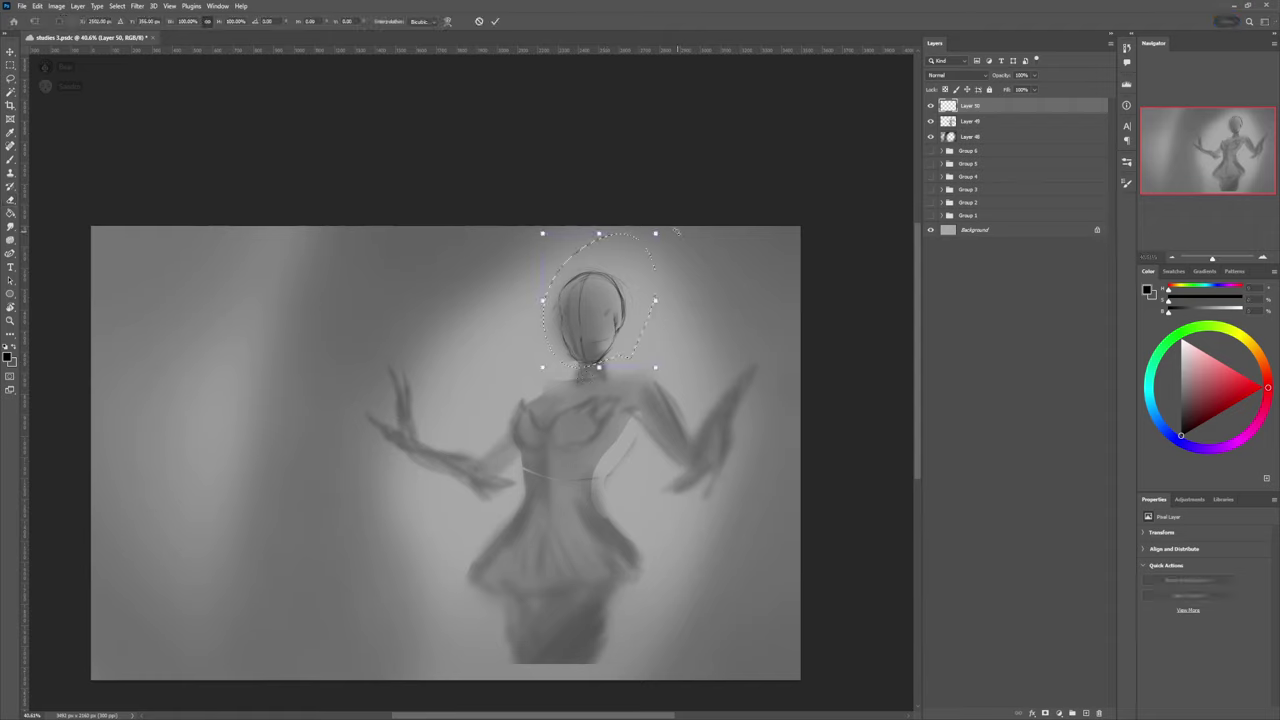
left_click_drag(662, 228, 629, 211)
left_click_drag(616, 285, 613, 292)
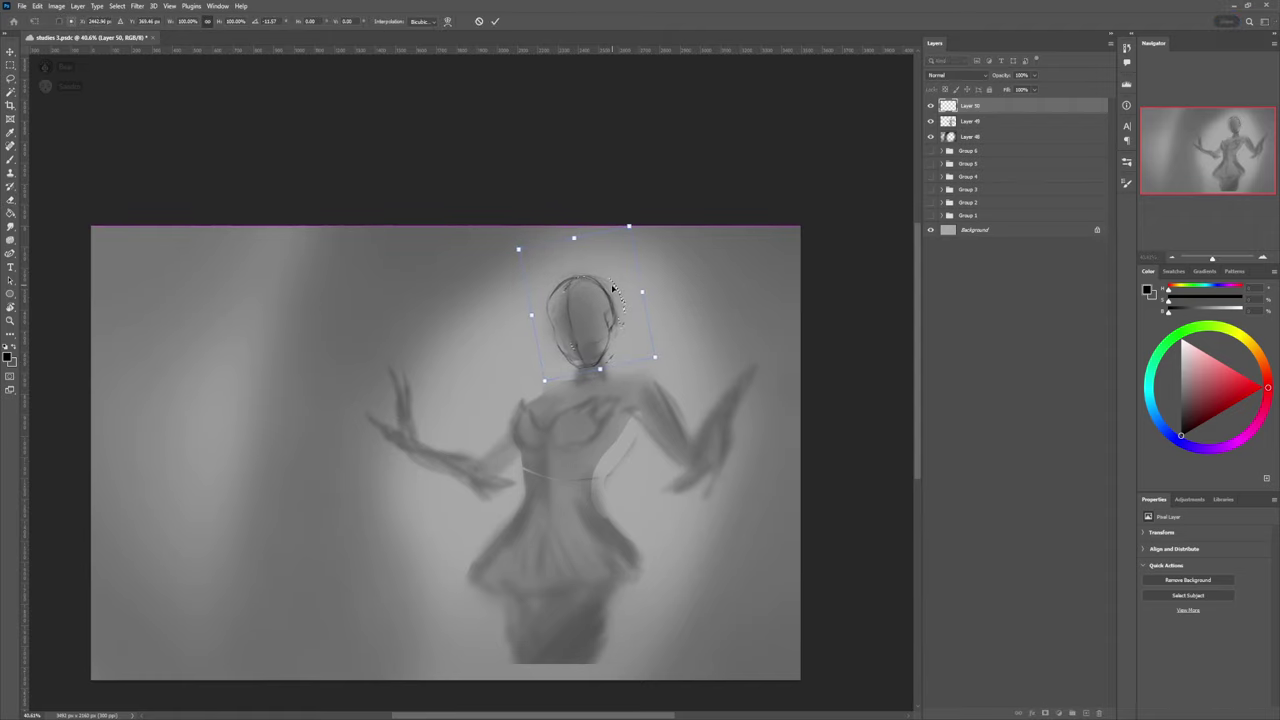
key("Return")
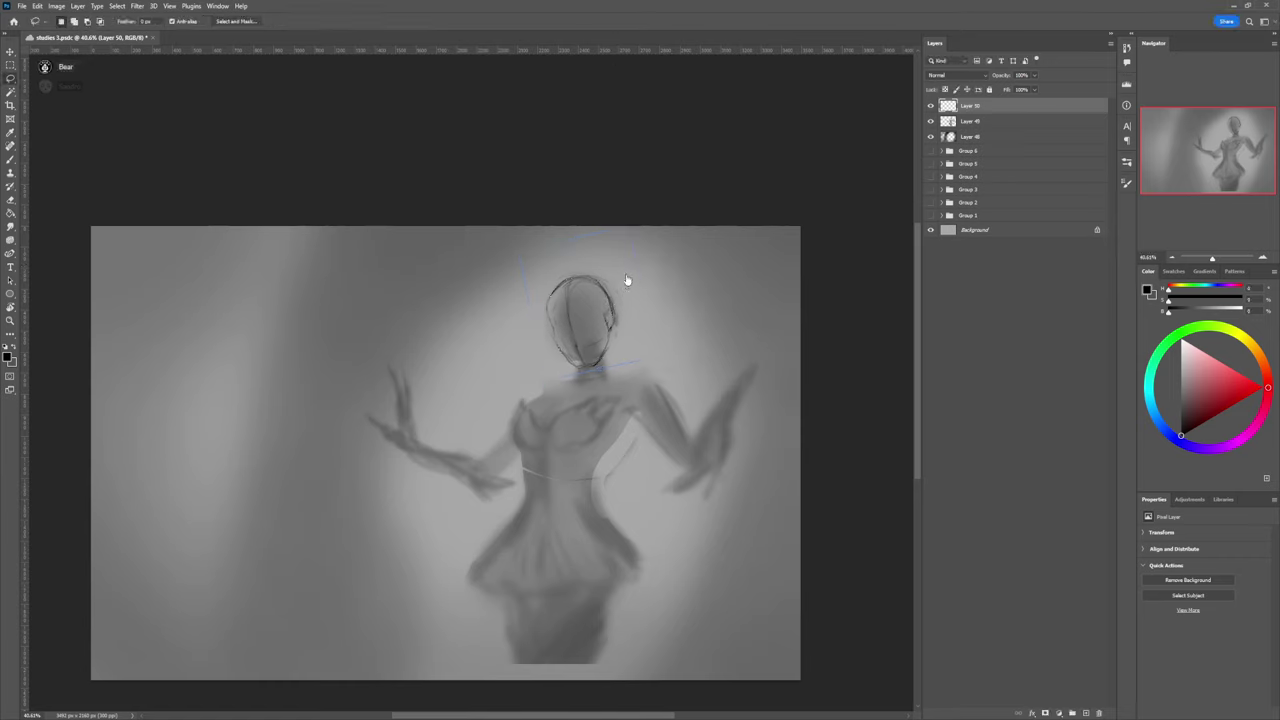
Step: Draw the neck, the shoulder line, the collarbone and the side of the torso below the armpit
key("b")
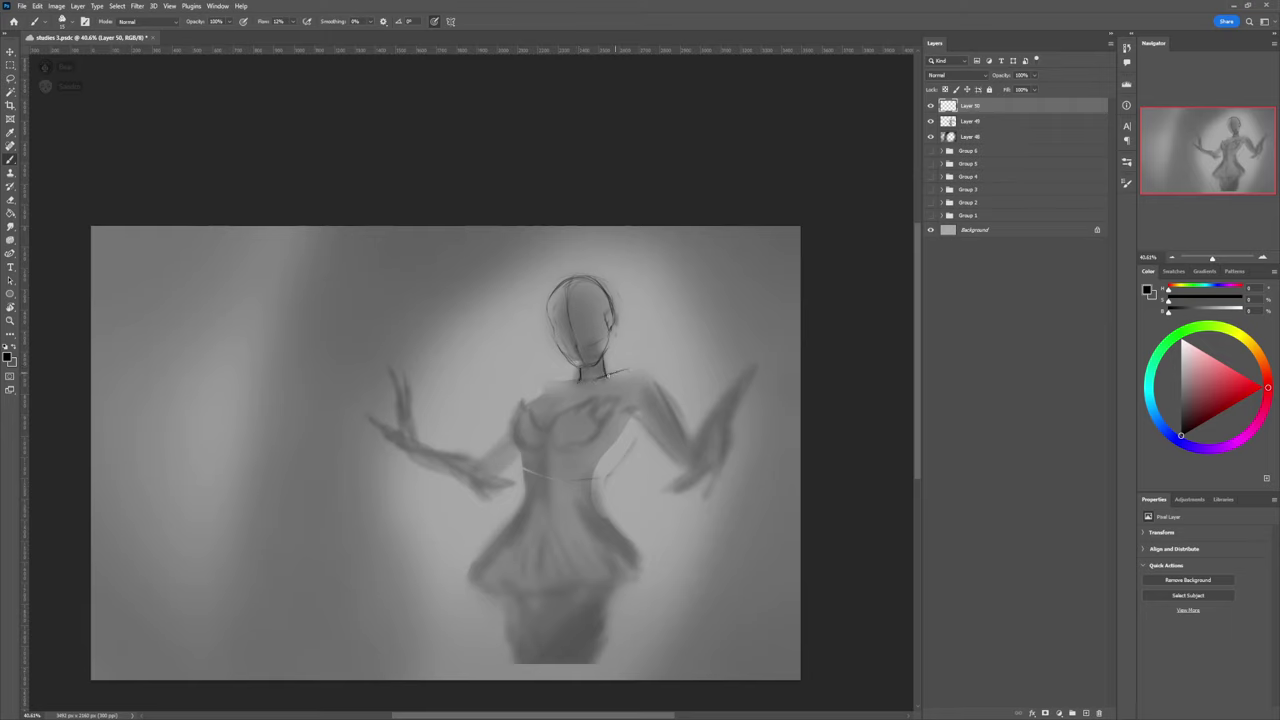
left_click_drag(601, 377, 644, 368)
left_click_drag(634, 410, 583, 478)
left_click_drag(635, 369, 586, 393)
key("e")
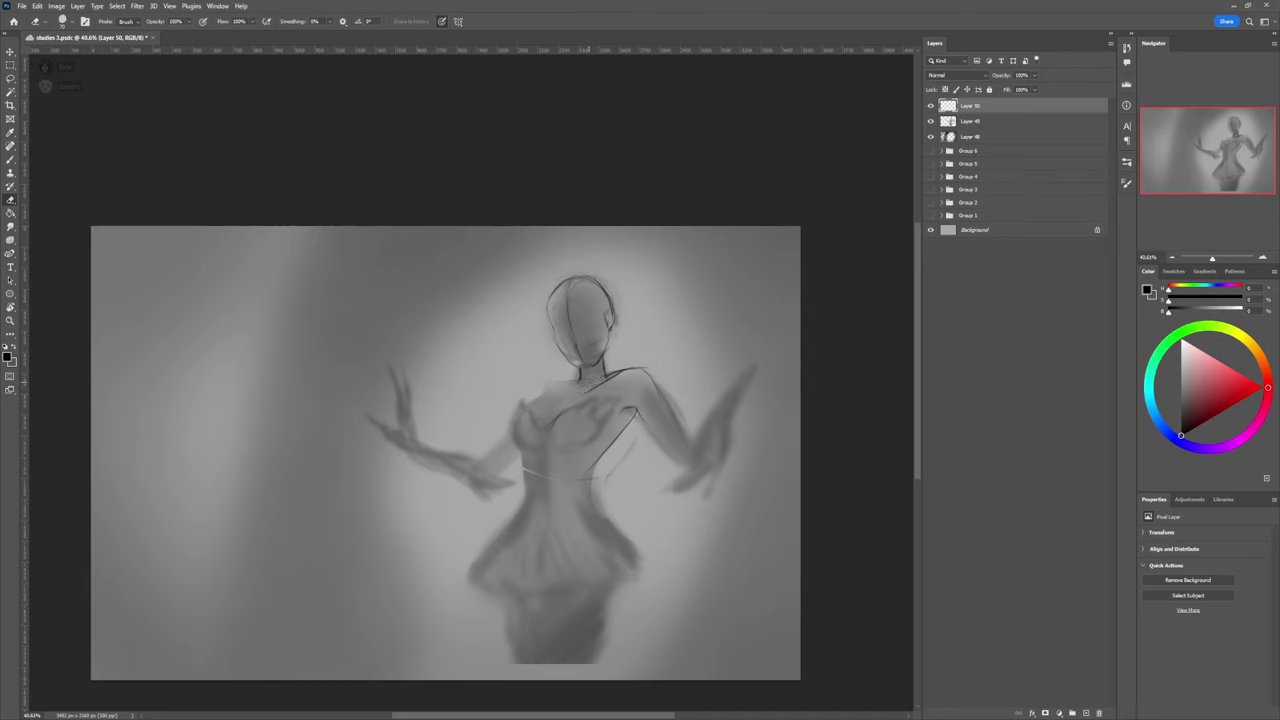
key("b")
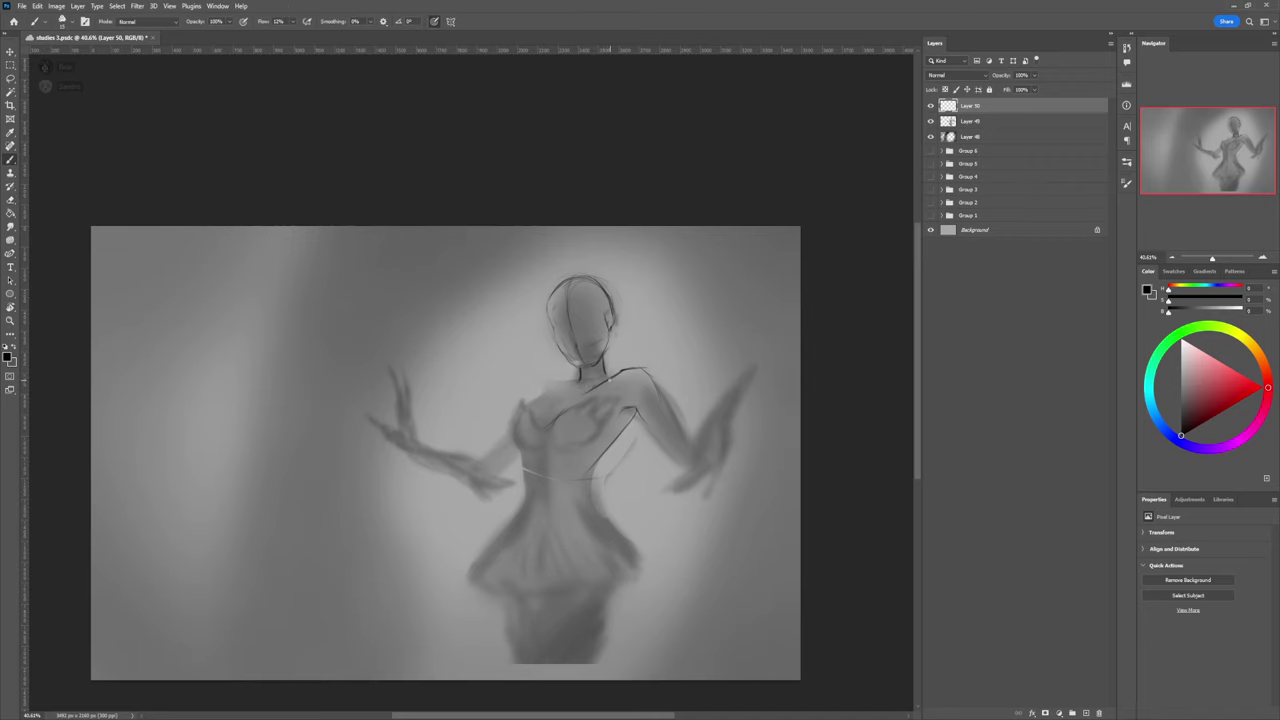
Step: Outline the bodice's two bust cups with a pointed top edge, a rounded underside and a curved neckline
mouse_move(554, 424)
left_mouse_down()
mouse_move(613, 385)
mouse_move(614, 407)
left_mouse_up()
left_click_drag(545, 435, 533, 417)
left_click_drag(520, 403, 524, 413)
left_click_drag(516, 446, 522, 410)
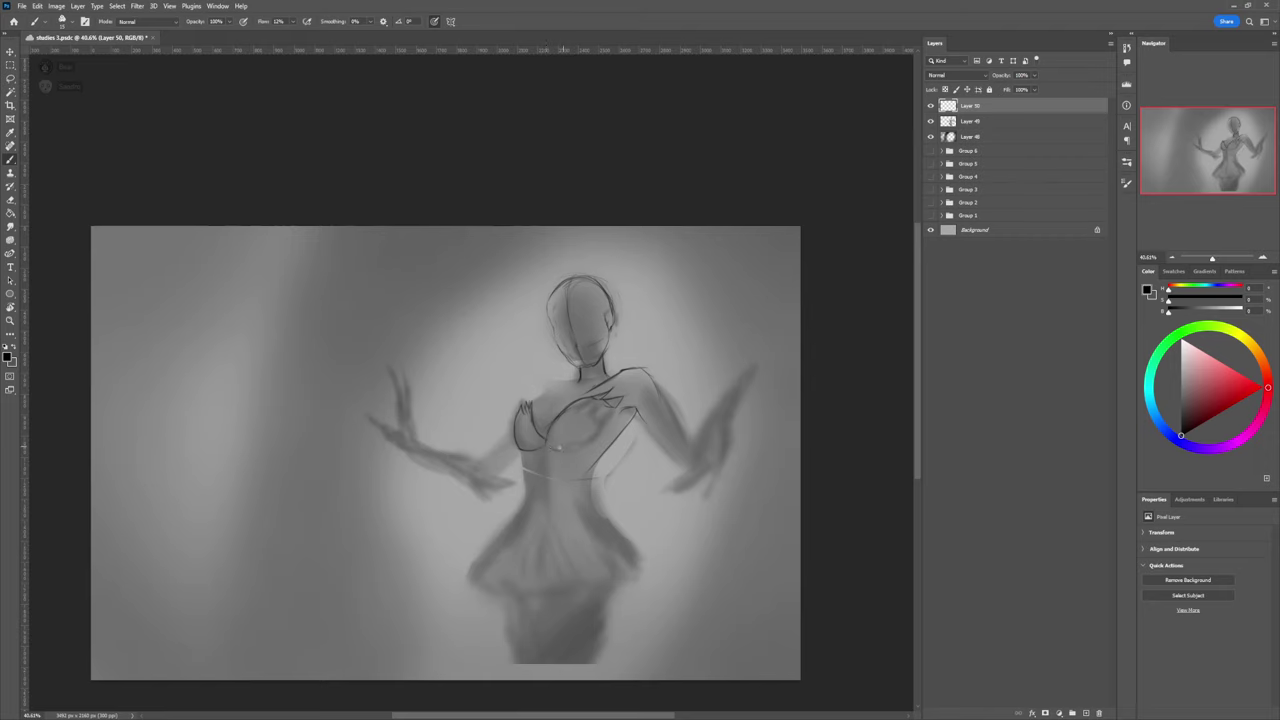
key("ctrl+z")
left_click_drag(546, 449, 578, 449)
left_click_drag(546, 438, 563, 405)
Step: Clean up the neckline over the chest and reinforce it with a second curved line
key("e")
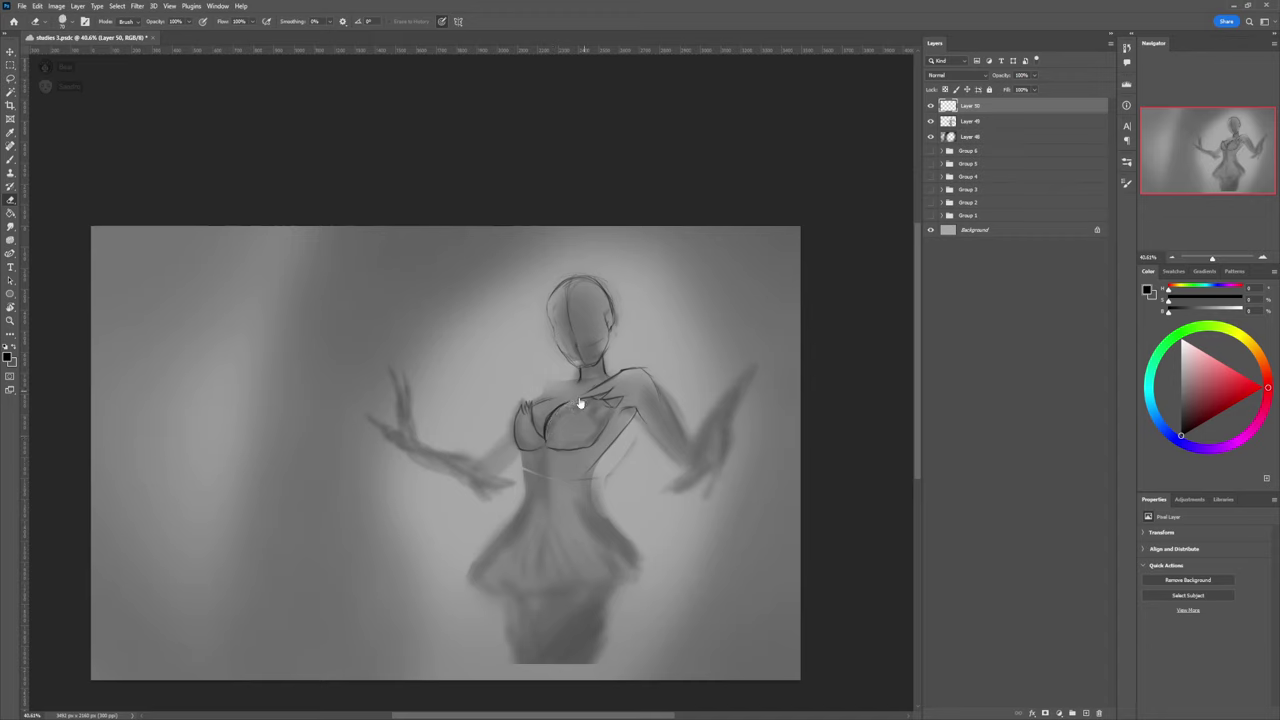
key("b")
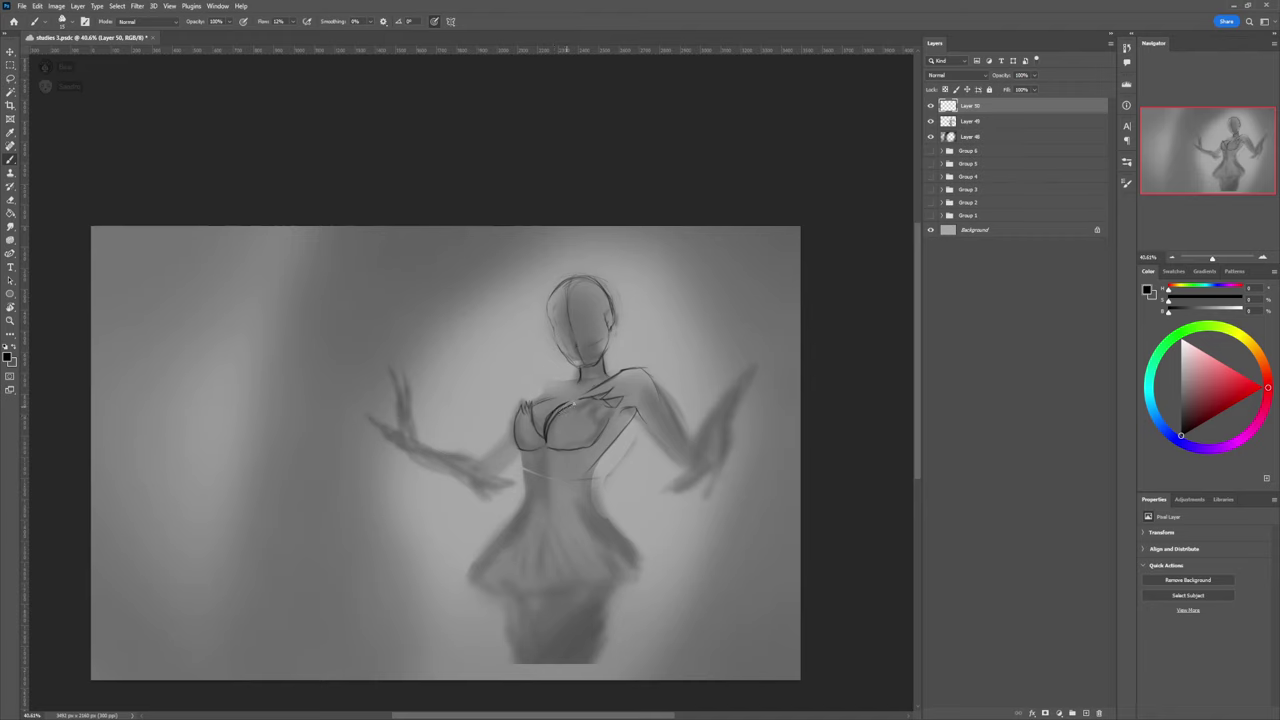
left_click_drag(594, 392, 560, 405)
Step: Outline the narrow waist and flaring hips on both sides, and add seam lines down the front of the bodice
key("z")
left_click_drag(556, 413, 538, 354)
left_click_drag(644, 375, 575, 385)
left_click(611, 471)
left_click_drag(611, 471, 652, 466)
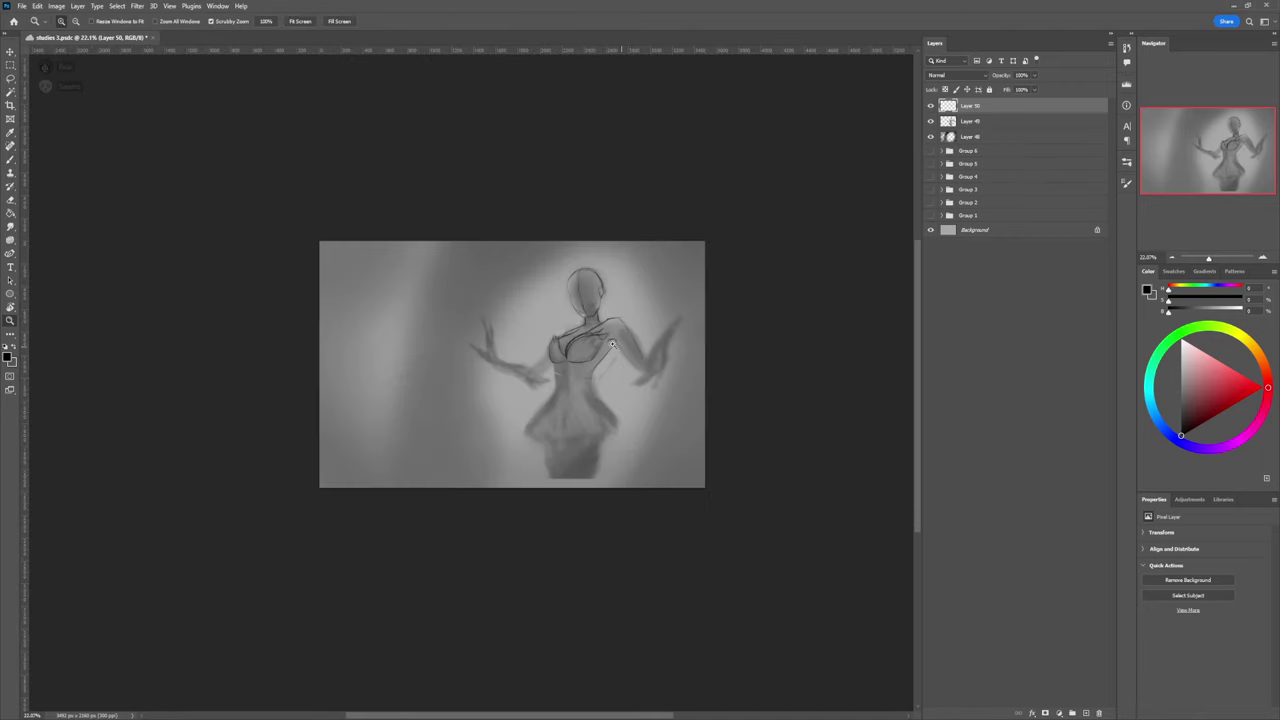
left_click_drag(597, 364, 629, 359)
left_click(589, 357)
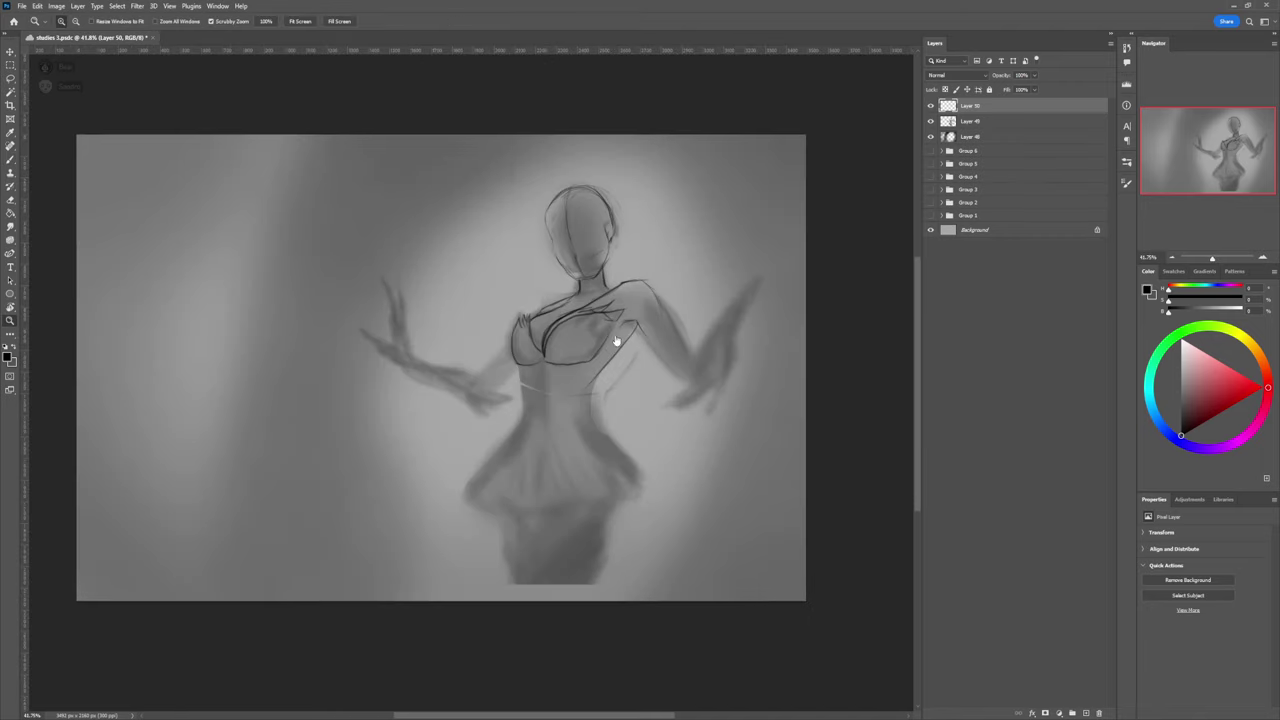
key("b")
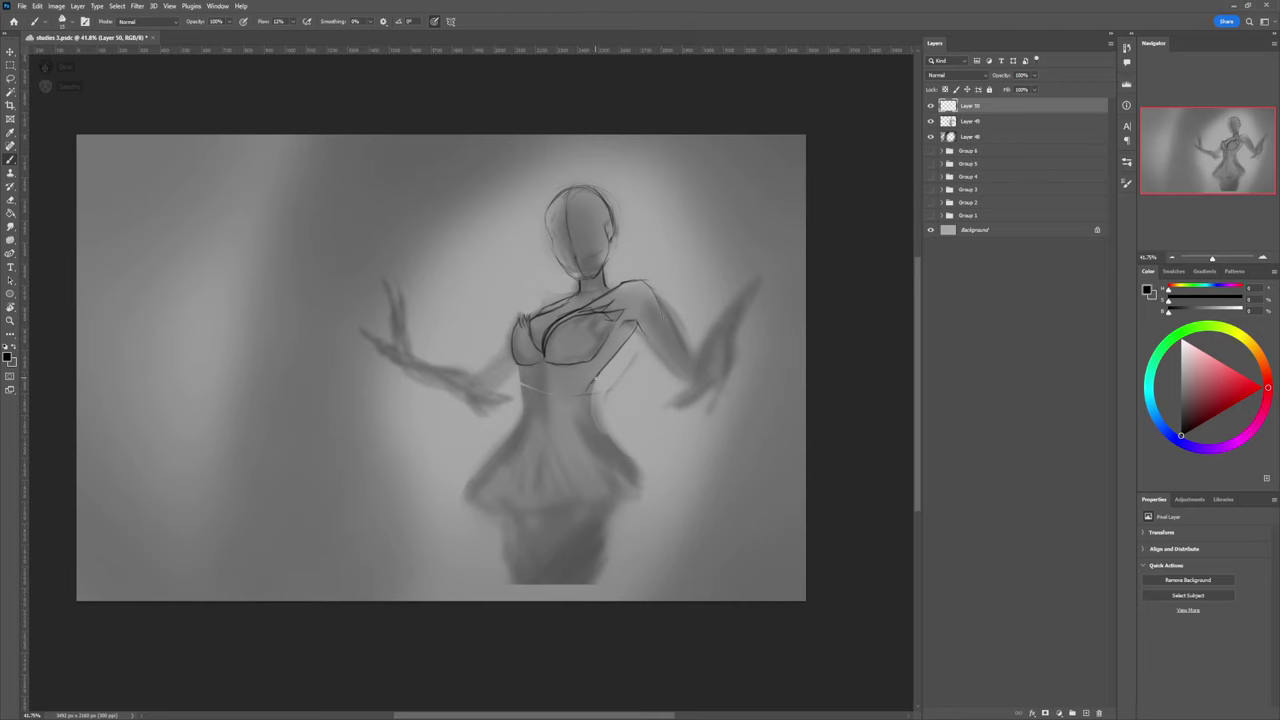
mouse_move(592, 381)
left_mouse_down()
mouse_move(588, 412)
mouse_move(626, 452)
left_mouse_up()
mouse_move(521, 381)
left_mouse_down()
mouse_move(526, 406)
mouse_move(466, 490)
left_mouse_up()
left_click_drag(543, 403, 544, 424)
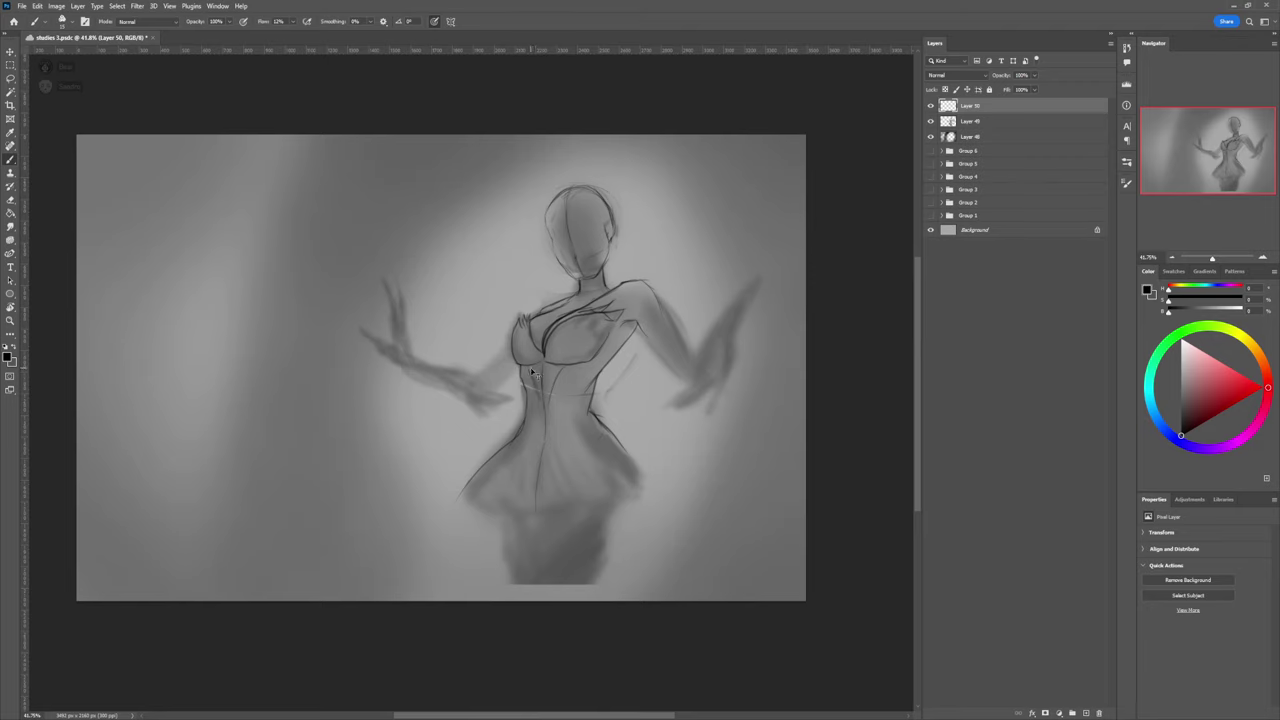
mouse_move(526, 371)
left_mouse_down()
mouse_move(548, 415)
mouse_move(555, 384)
left_mouse_up()
Step: Push and soften the bust lines of the sketch with the Smudge tool
key("z")
left_click_drag(580, 396, 532, 396)
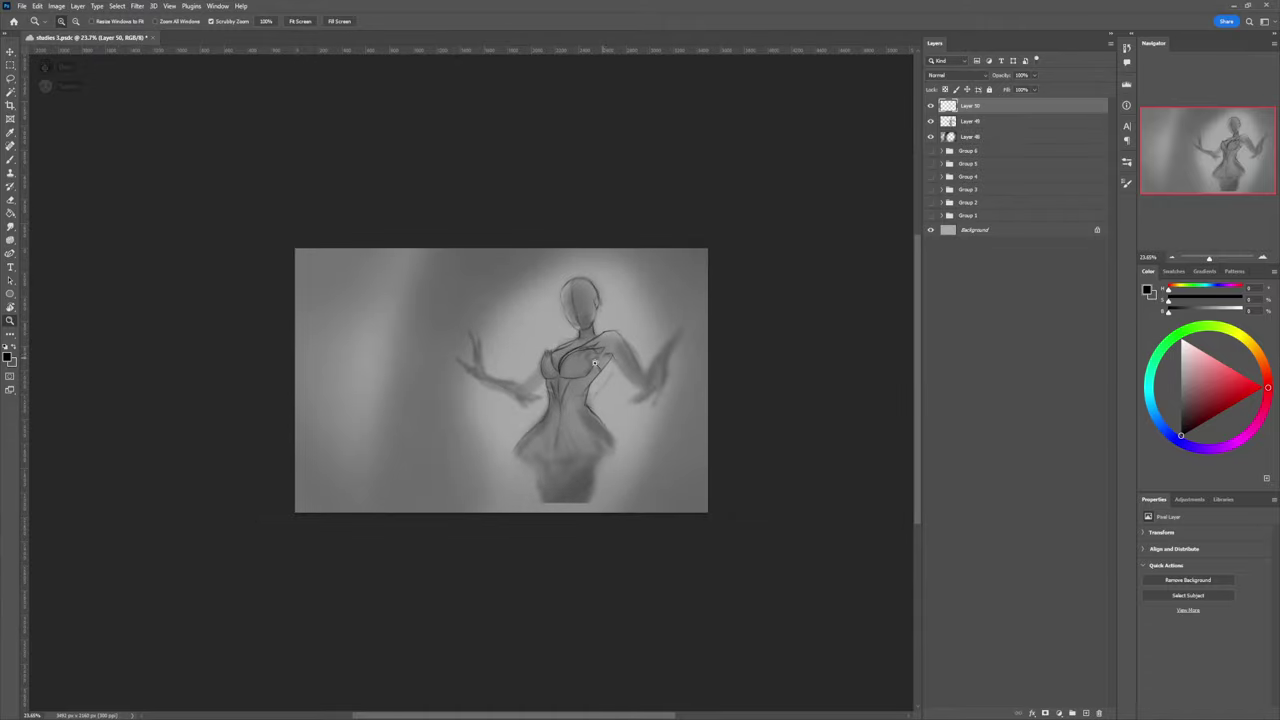
left_click_drag(594, 363, 607, 364)
key("b")
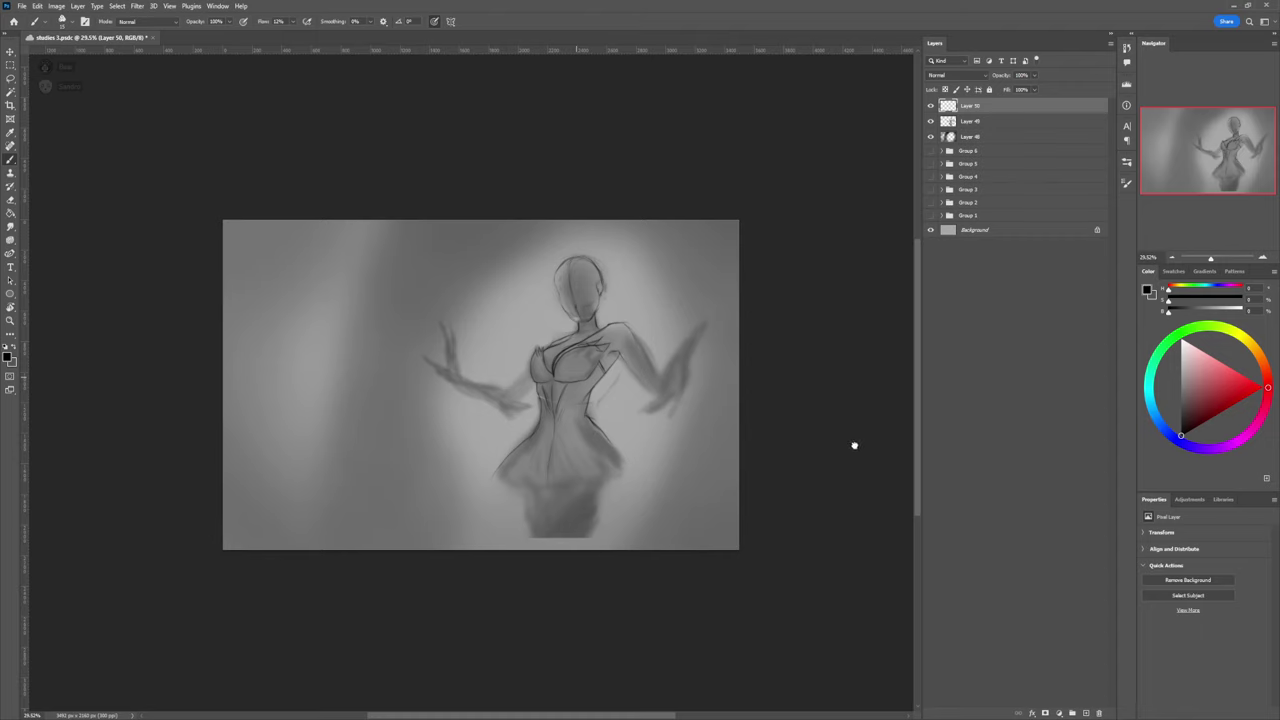
key("r")
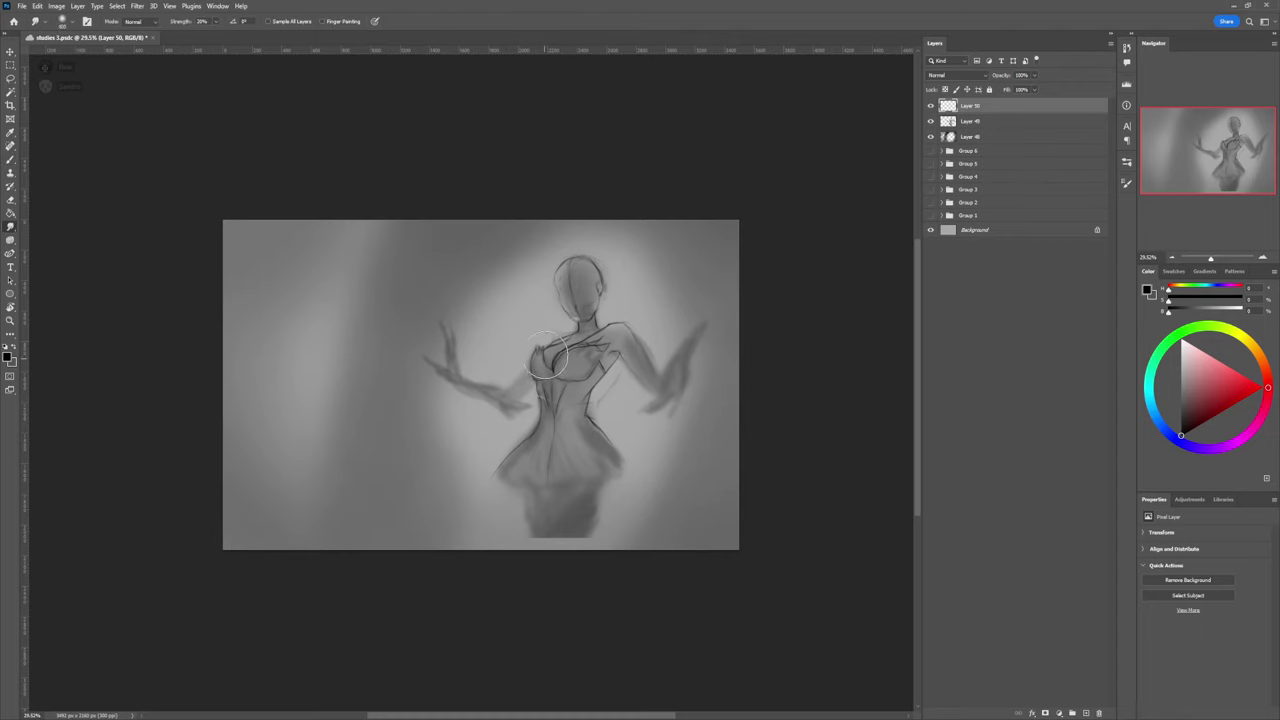
mouse_move(545, 355)
left_mouse_down()
mouse_move(553, 384)
mouse_move(588, 376)
left_mouse_up()
Step: Draw the skirt's side edge and a dark wavy hem running across both hips
key("b")
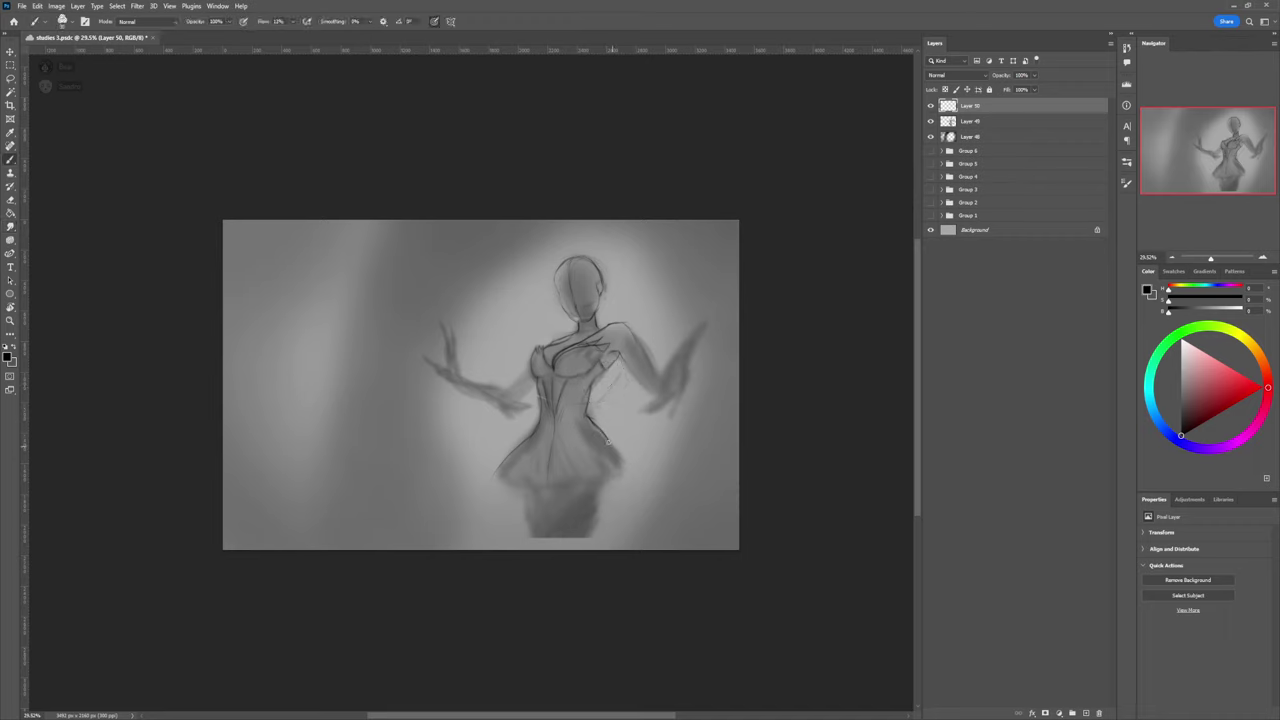
mouse_move(603, 433)
left_mouse_down()
mouse_move(628, 478)
mouse_move(538, 490)
left_mouse_up()
mouse_move(492, 472)
left_mouse_down()
mouse_move(551, 495)
mouse_move(592, 461)
mouse_move(634, 466)
mouse_move(546, 488)
mouse_move(607, 475)
mouse_move(596, 478)
left_mouse_up()
key("e")
key("b")
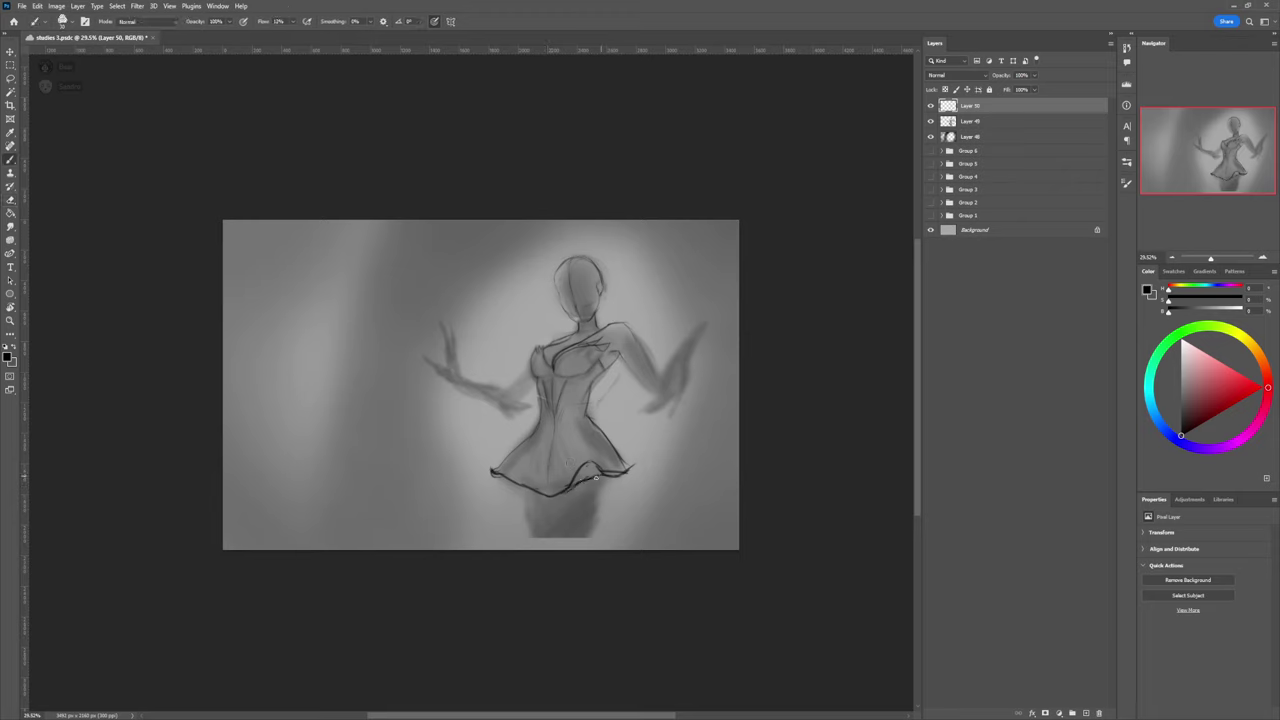
Step: Add a second, ruffled frill with curled folds beneath the skirt's hem
mouse_move(491, 470)
left_mouse_down()
mouse_move(483, 497)
mouse_move(515, 495)
left_mouse_up()
left_click_drag(514, 504, 603, 491)
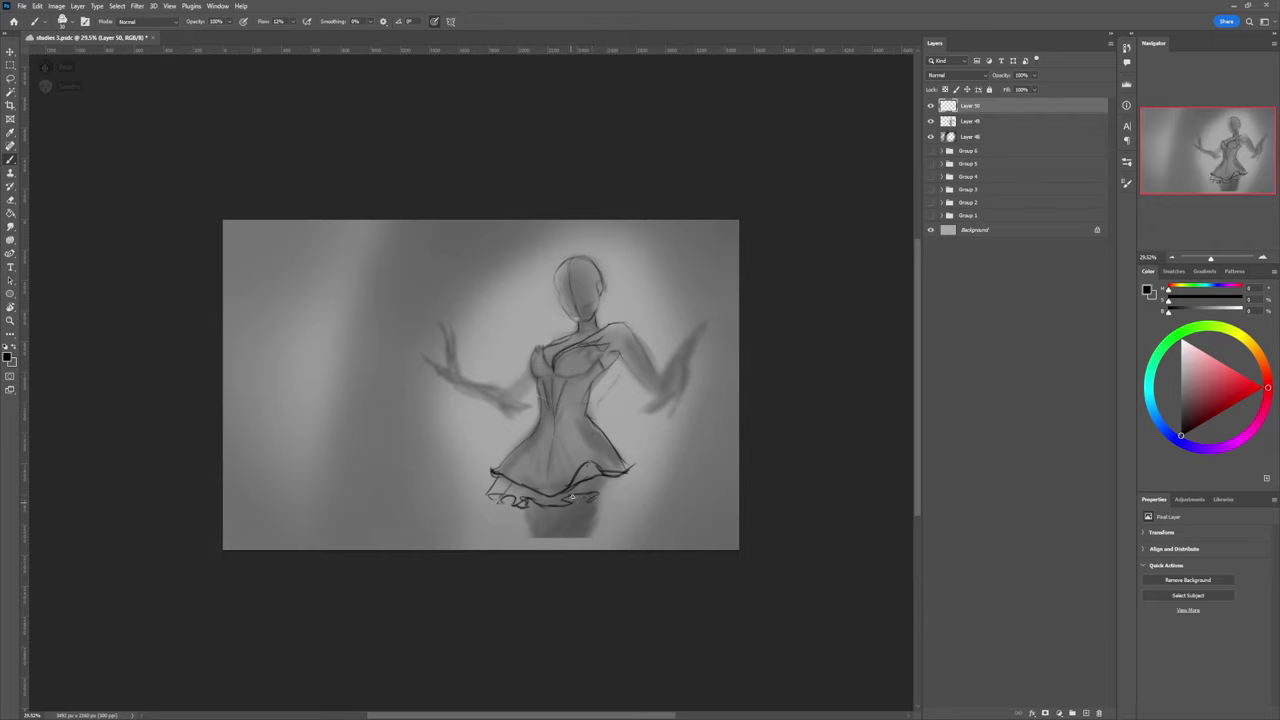
left_click_drag(526, 506, 516, 496)
left_click_drag(594, 499, 620, 493)
Step: Draw the thigh contours from beneath the frill down to the canvas edge
mouse_move(611, 506)
left_mouse_down()
mouse_move(598, 506)
mouse_move(617, 505)
mouse_move(592, 541)
mouse_move(543, 544)
mouse_move(594, 550)
mouse_move(597, 504)
mouse_move(594, 550)
left_mouse_up()
left_click_drag(550, 509, 543, 550)
left_click_drag(532, 505, 530, 521)
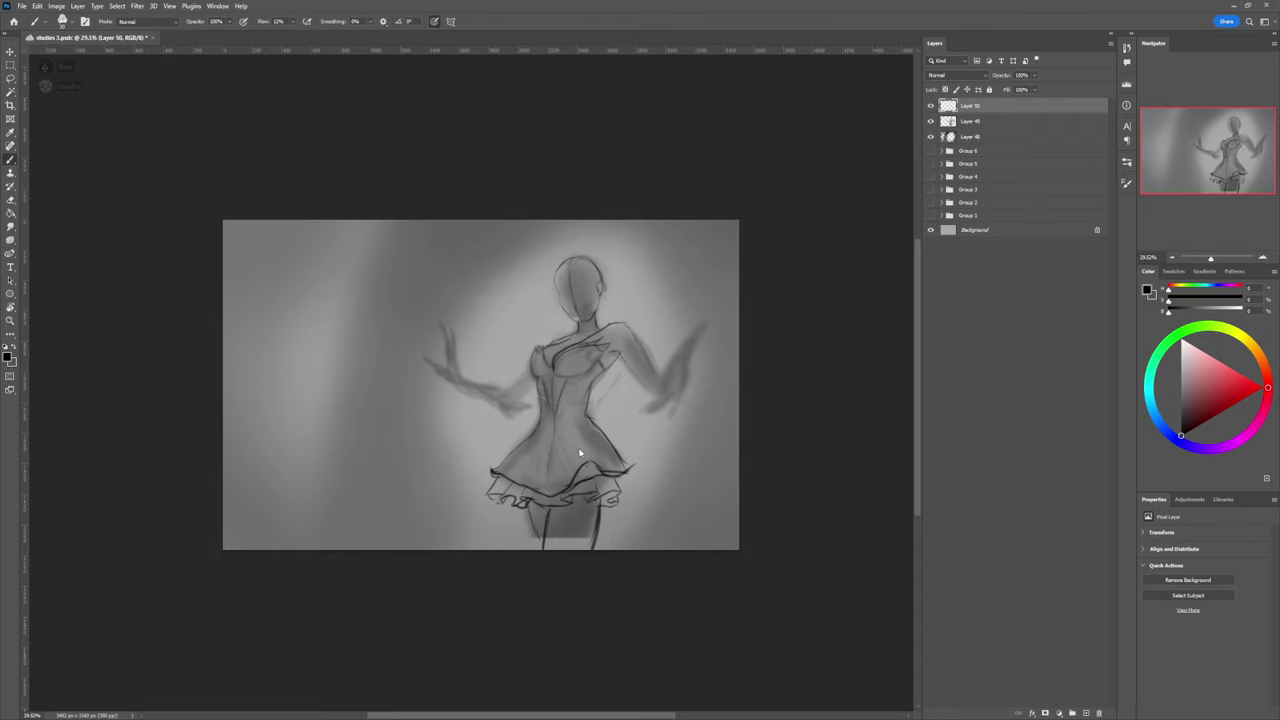
Step: Draw a pointed V-shaped waistline, curved overlapping skirt panels and seam lines on the bodice
left_click_drag(603, 440, 553, 438)
left_click_drag(600, 320, 648, 317)
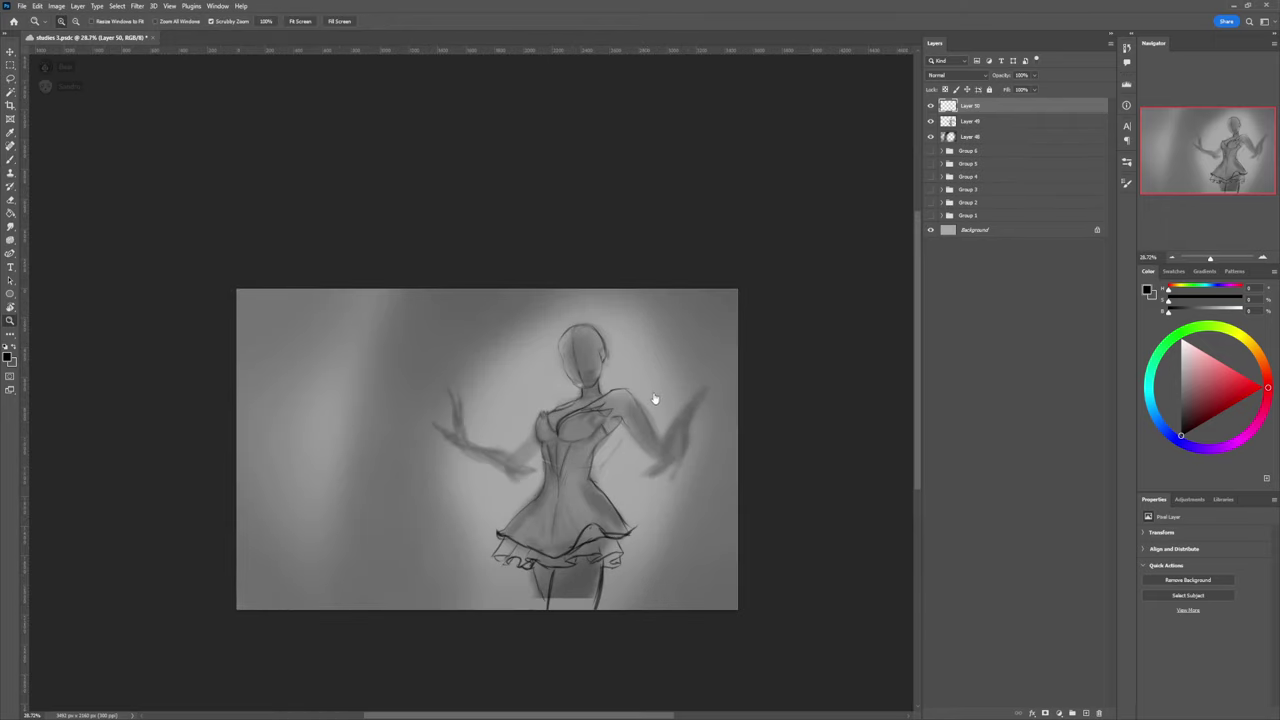
key("b")
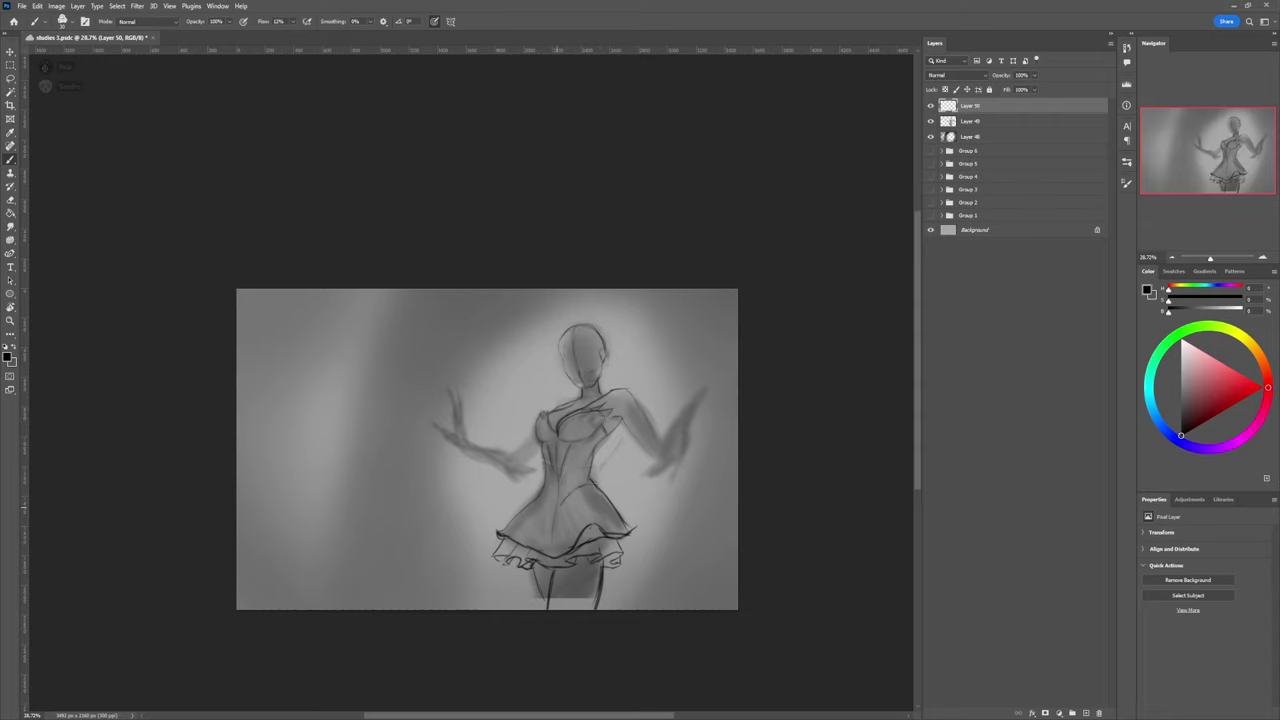
mouse_move(557, 508)
left_mouse_down()
mouse_move(597, 484)
mouse_move(544, 492)
mouse_move(556, 507)
left_mouse_up()
mouse_move(557, 516)
left_mouse_down()
mouse_move(596, 508)
mouse_move(586, 523)
mouse_move(590, 495)
mouse_move(618, 514)
left_mouse_up()
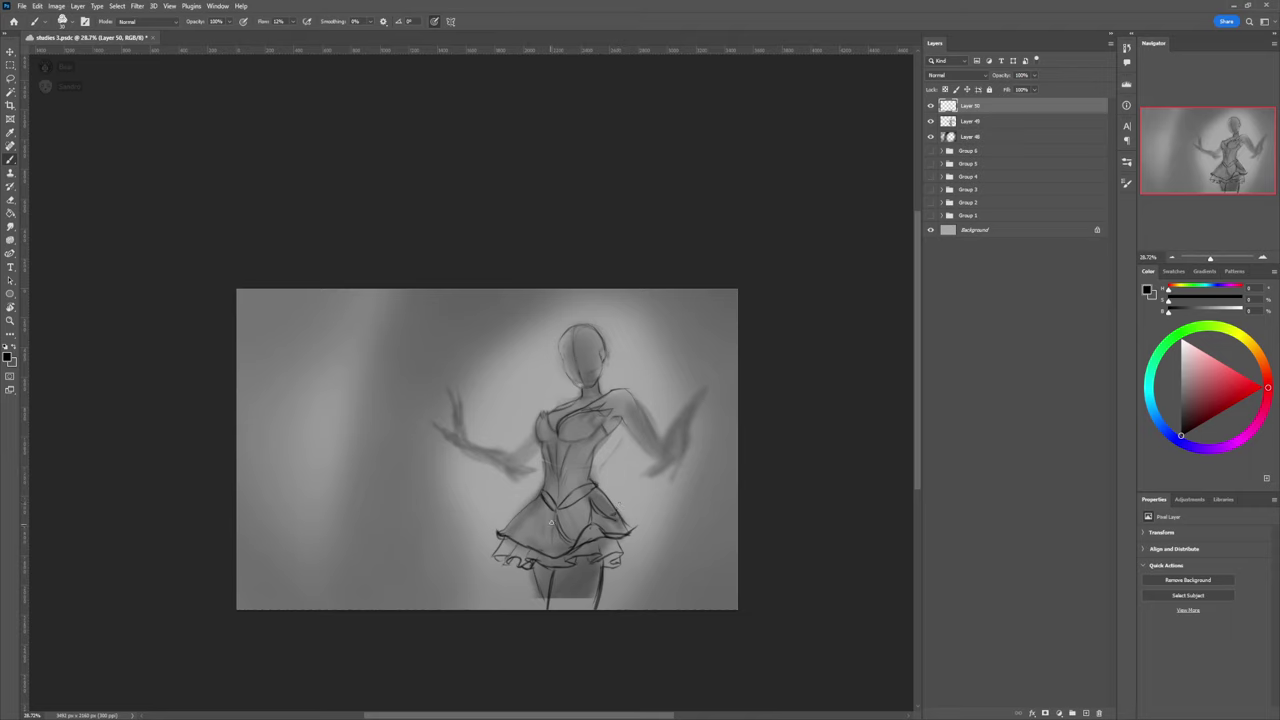
left_click_drag(550, 522, 531, 537)
mouse_move(563, 440)
left_mouse_down()
mouse_move(594, 433)
mouse_move(538, 436)
mouse_move(569, 426)
mouse_move(588, 373)
mouse_move(558, 462)
left_mouse_up()
Step: Outline the shoulder and raised arm on the canvas's right side, with jagged sleeve edges and a pointed elbow cuff
mouse_move(627, 392)
left_mouse_down()
mouse_move(642, 424)
mouse_move(632, 430)
left_mouse_up()
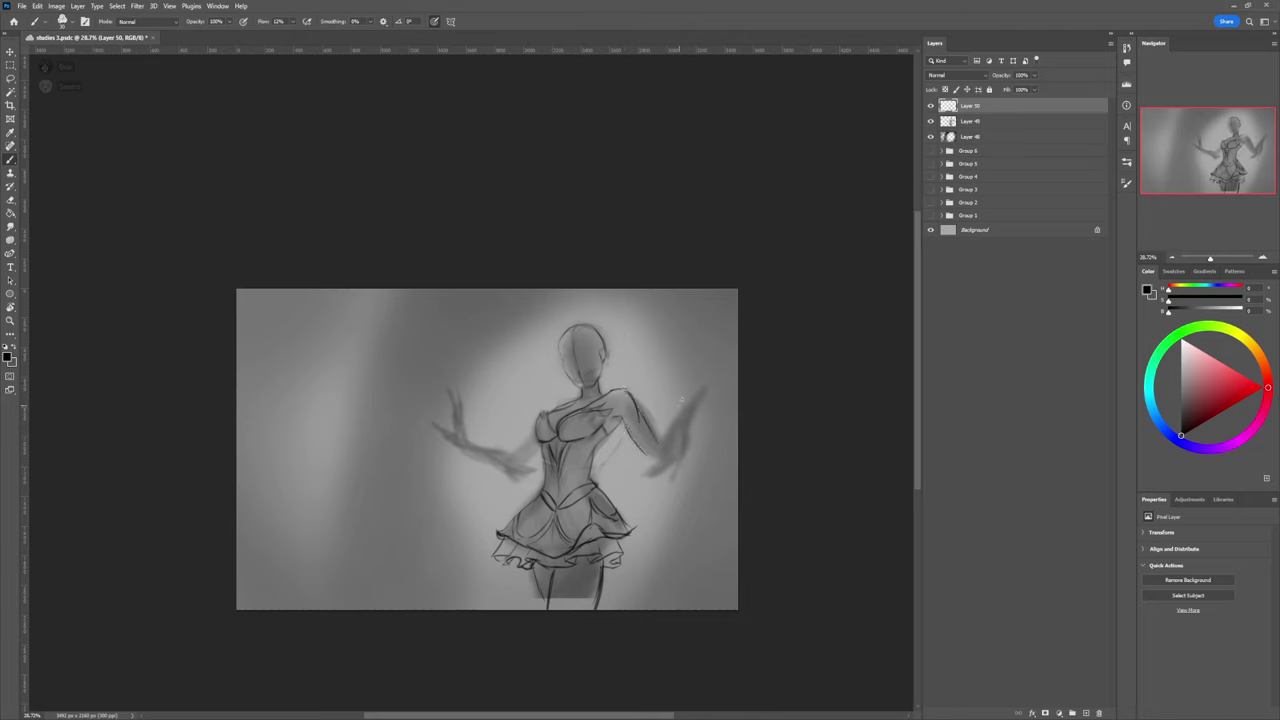
mouse_move(648, 427)
left_mouse_down()
mouse_move(665, 467)
mouse_move(648, 427)
mouse_move(663, 450)
mouse_move(688, 407)
mouse_move(653, 468)
mouse_move(668, 425)
mouse_move(664, 465)
mouse_move(676, 430)
mouse_move(661, 437)
mouse_move(708, 381)
mouse_move(672, 419)
mouse_move(699, 391)
mouse_move(676, 451)
left_mouse_up()
mouse_move(679, 414)
left_mouse_down()
mouse_move(699, 386)
mouse_move(697, 407)
left_mouse_up()
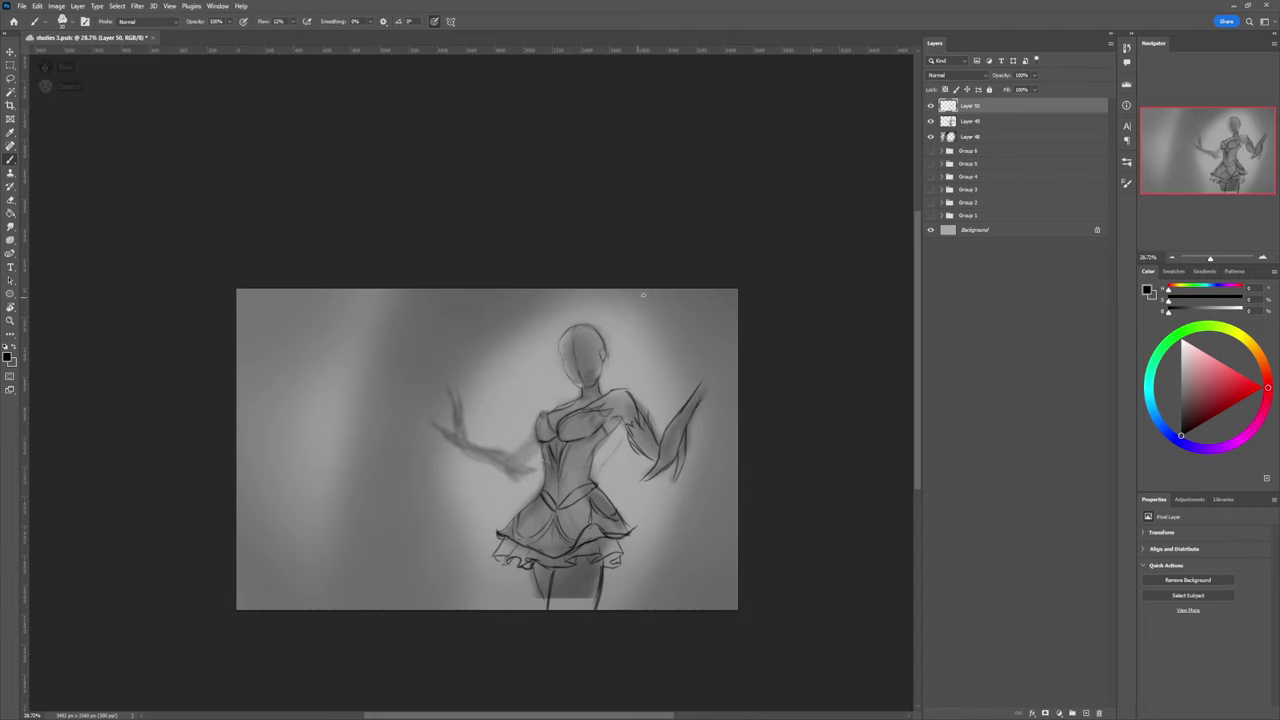
Step: Outline the arm on the canvas's left side from upper arm to wrist, with pointed cuff tips at the elbow
left_click_drag(530, 434, 523, 467)
mouse_move(510, 460)
left_mouse_down()
mouse_move(531, 467)
mouse_move(506, 473)
mouse_move(513, 481)
left_mouse_up()
left_click_drag(493, 465, 466, 453)
left_click_drag(474, 443, 518, 457)
key("e")
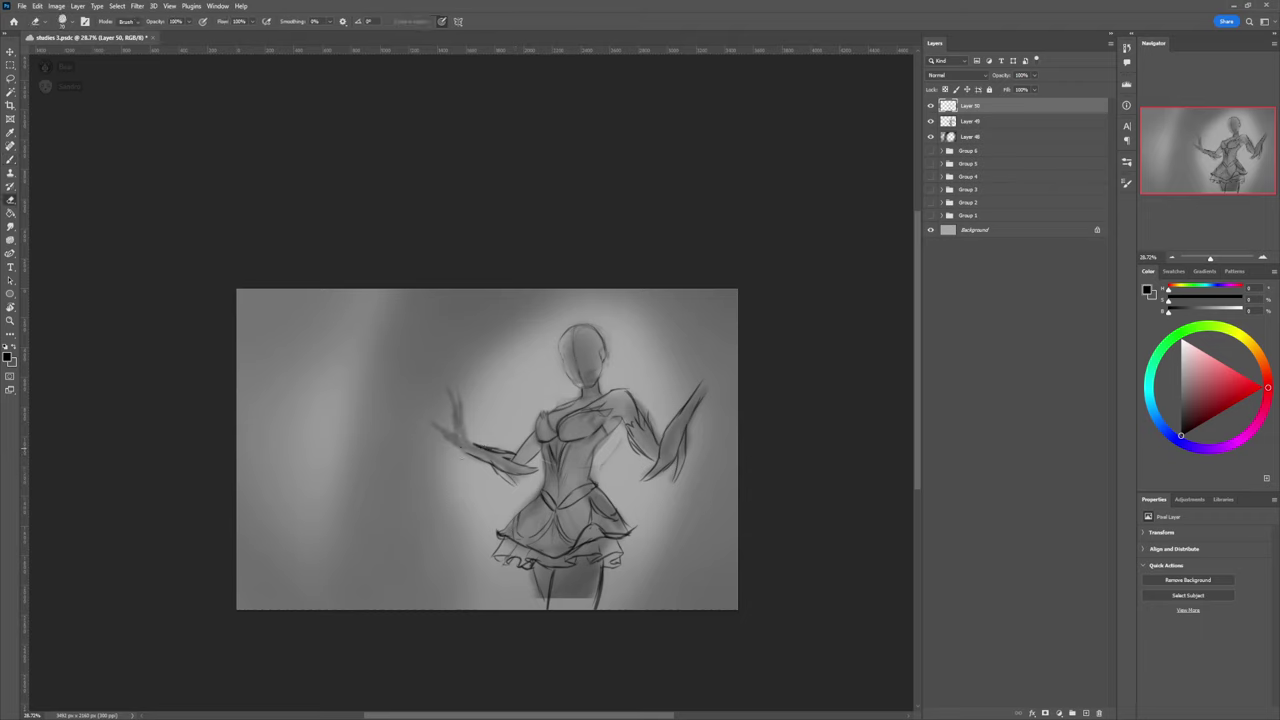
Step: Draw the upright fingers and outstretched thumb of the hand on the canvas's left side, switching to the Eraser for cleanup
key("b")
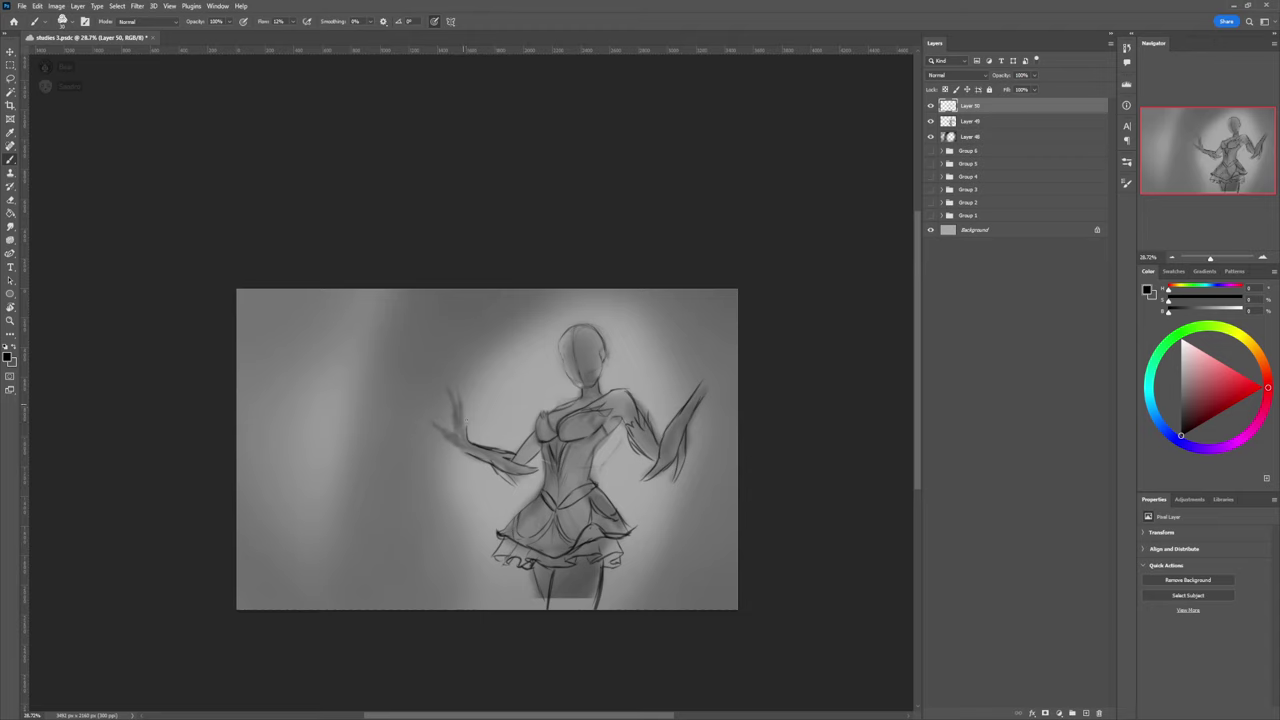
left_click_drag(463, 414, 460, 400)
left_click_drag(449, 388, 455, 398)
left_click_drag(451, 403, 452, 433)
key("e")
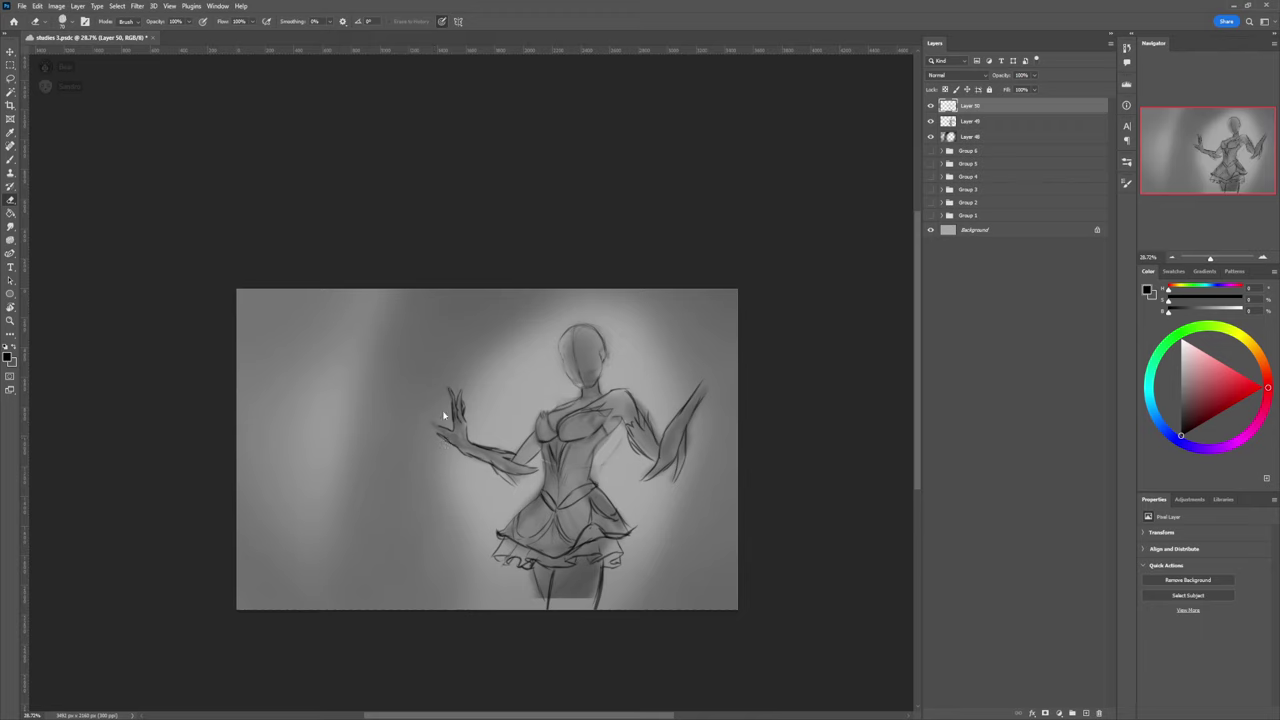
key("b")
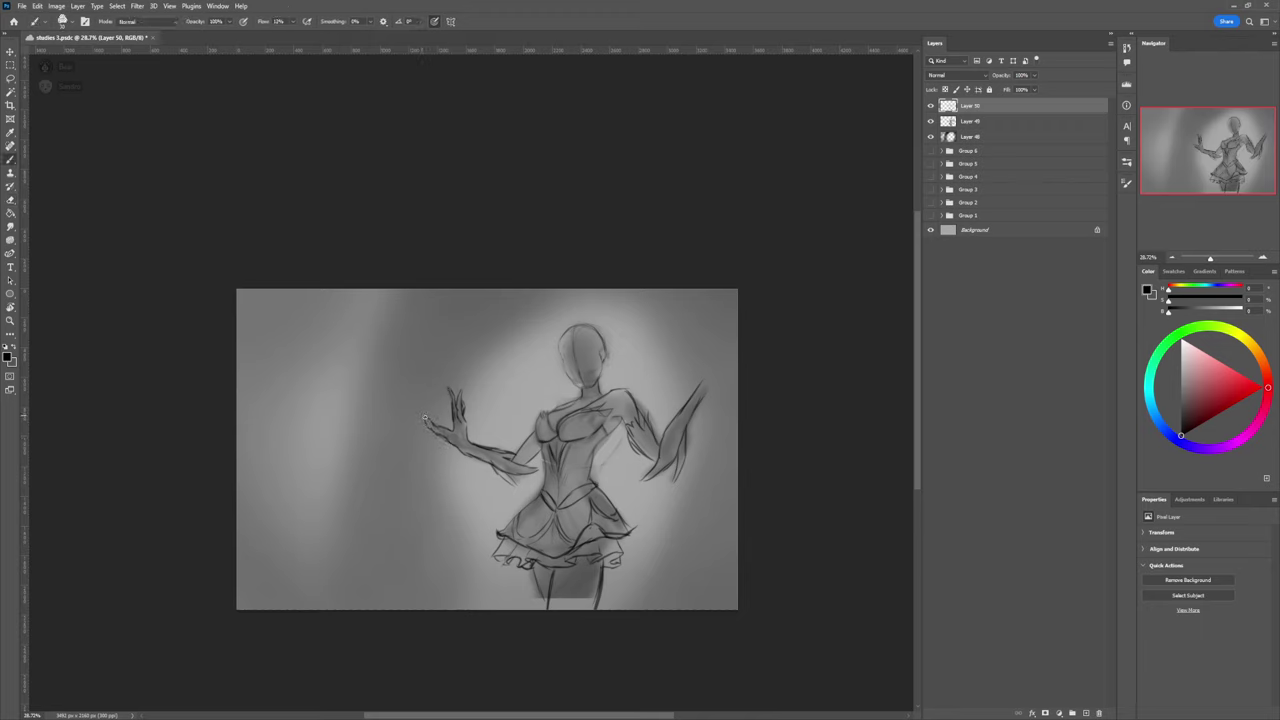
key("e")
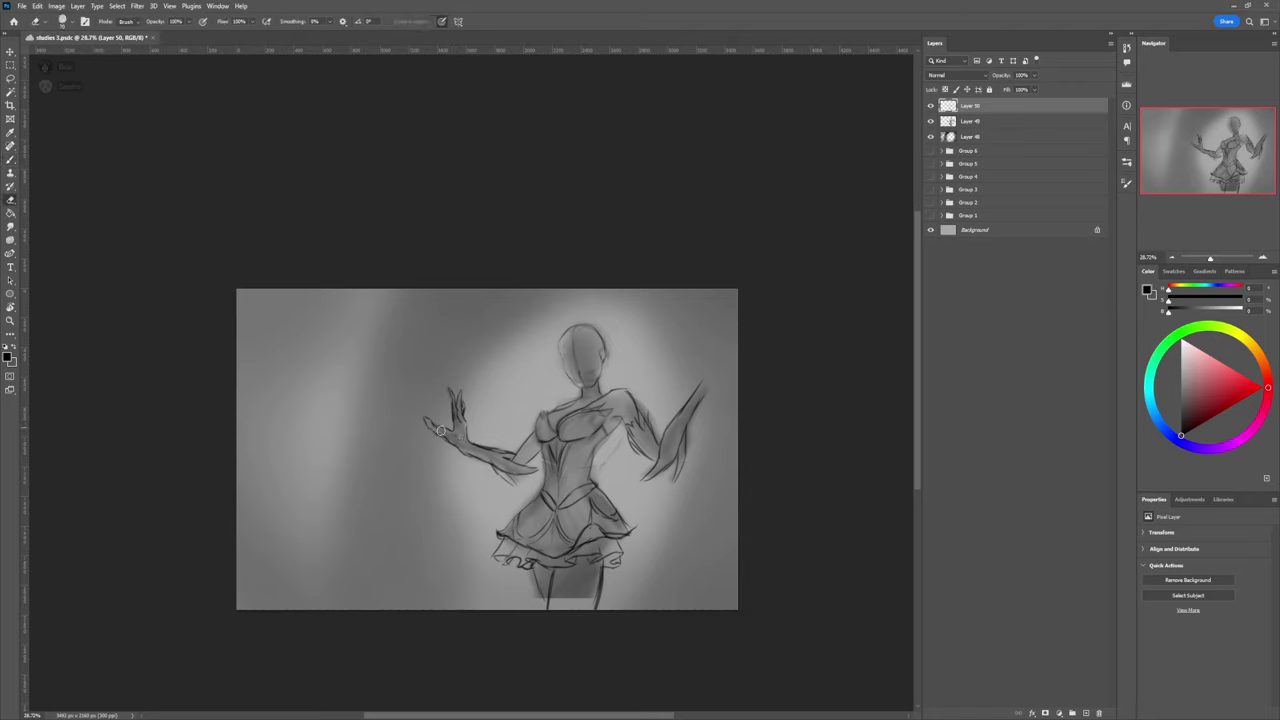
Step: Lasso the outstretched thumb and adjust its placement with Free Transform, then deselect it
key("l")
mouse_move(424, 424)
left_mouse_down()
mouse_move(440, 446)
mouse_move(424, 424)
mouse_move(438, 418)
left_mouse_up()
key("ctrl+t")
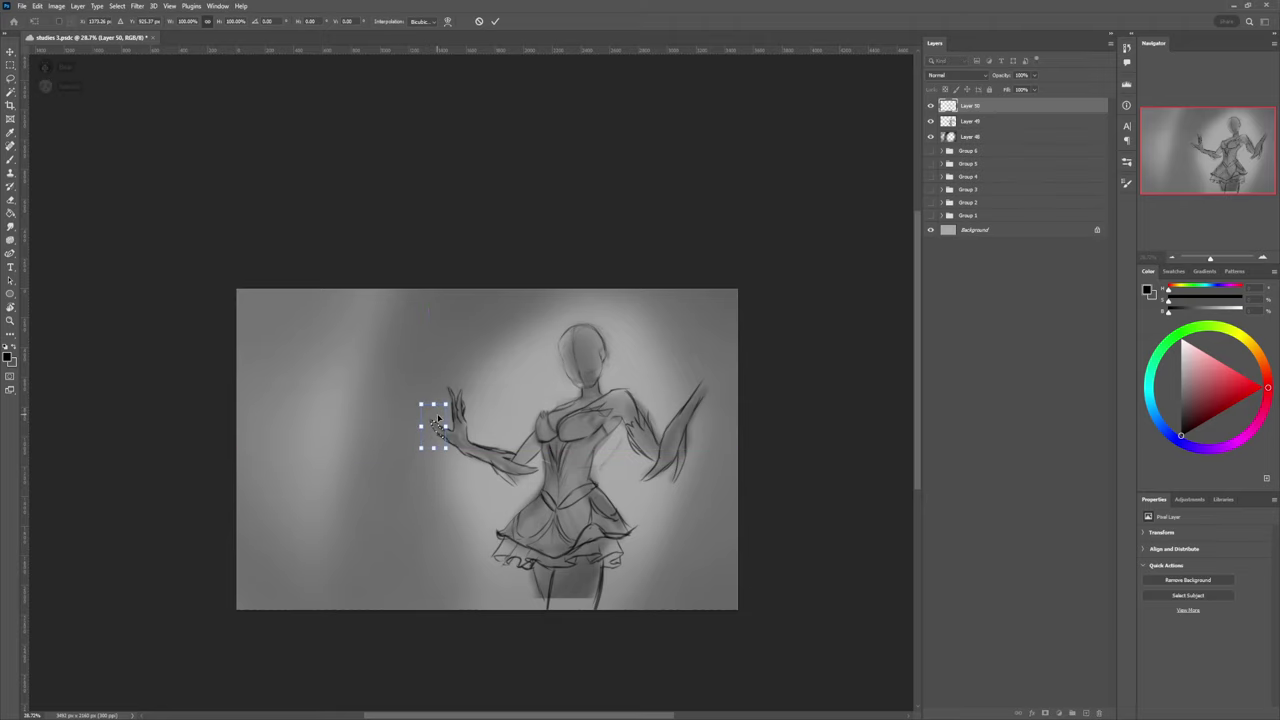
key("Return")
key("ctrl+d")
Step: Draw the hair on the blank head with a swept fringe, a rounded crown outline and a side lock
key("z")
left_click_drag(454, 506, 398, 468)
scroll(525, 419, "up", 2)
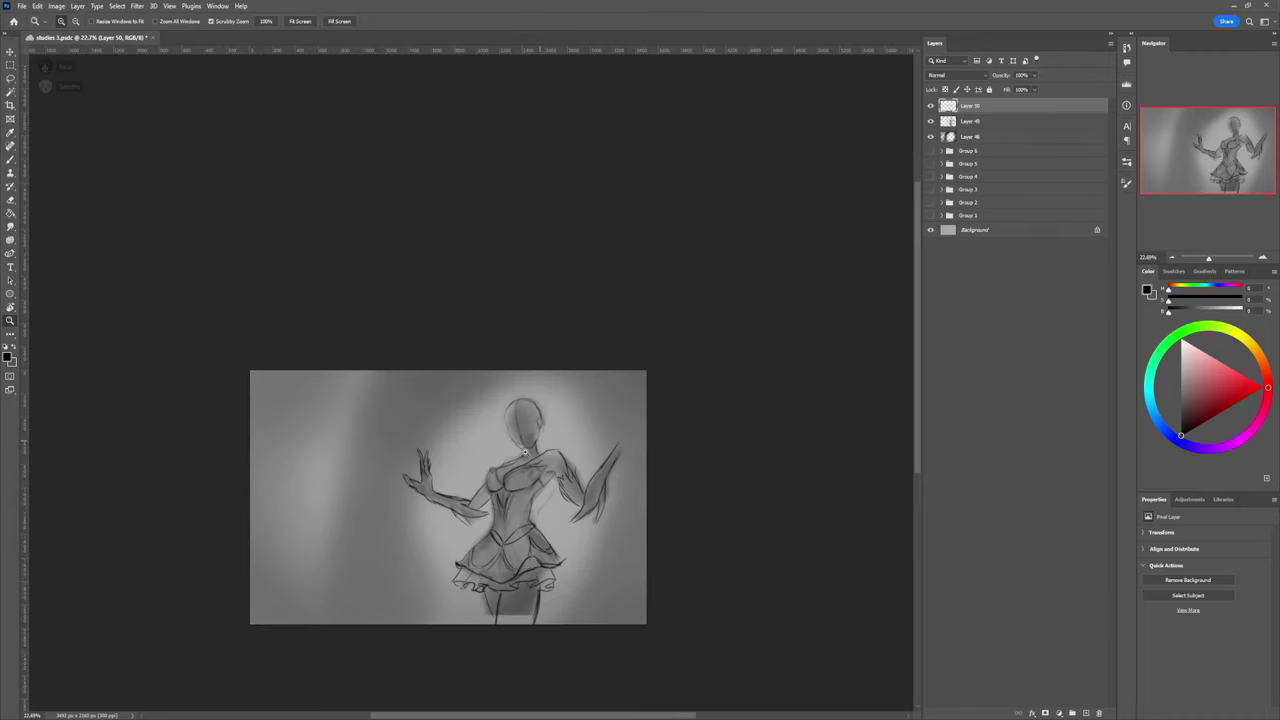
scroll(553, 452, "up", 1)
scroll(553, 452, "up", 2)
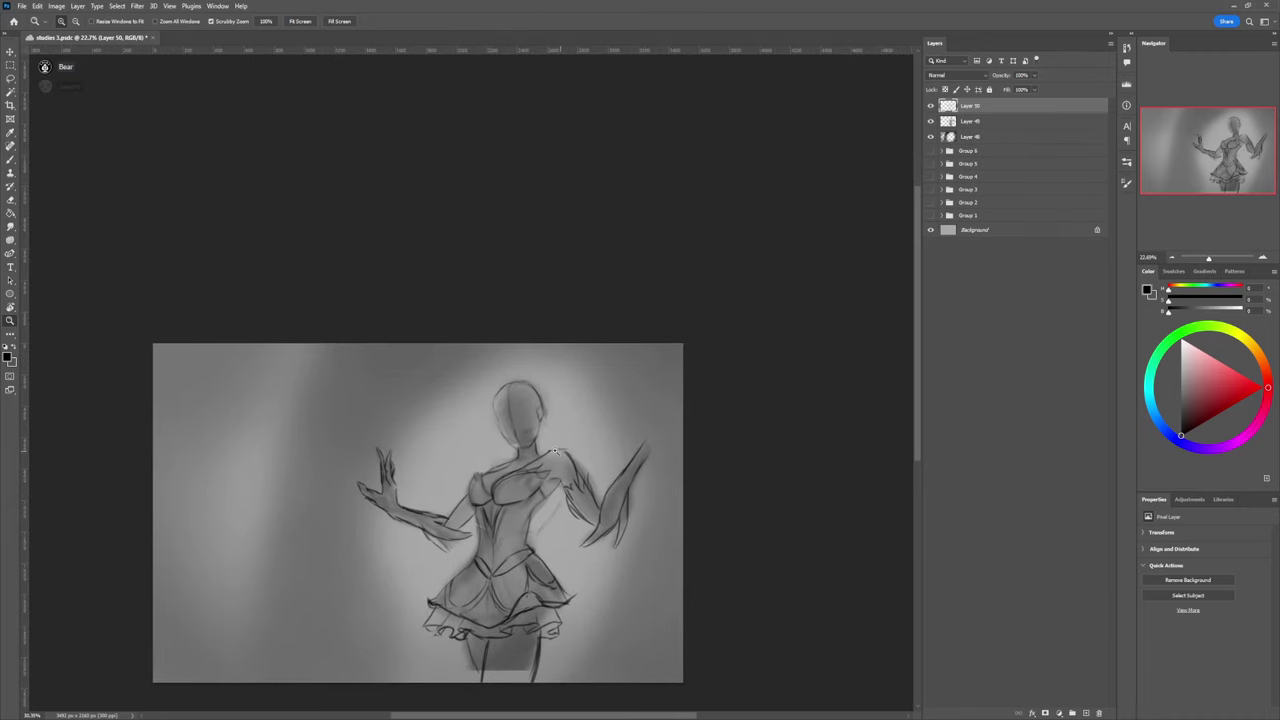
scroll(508, 426, "up", 3)
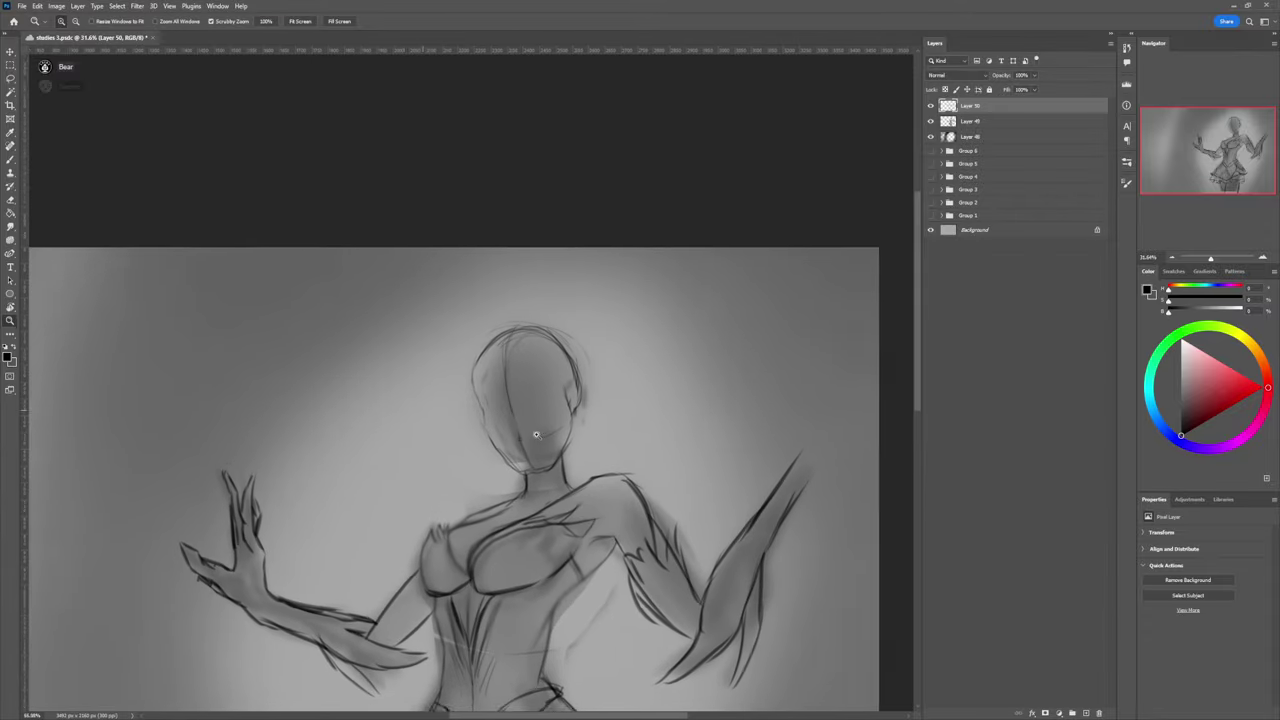
key("b")
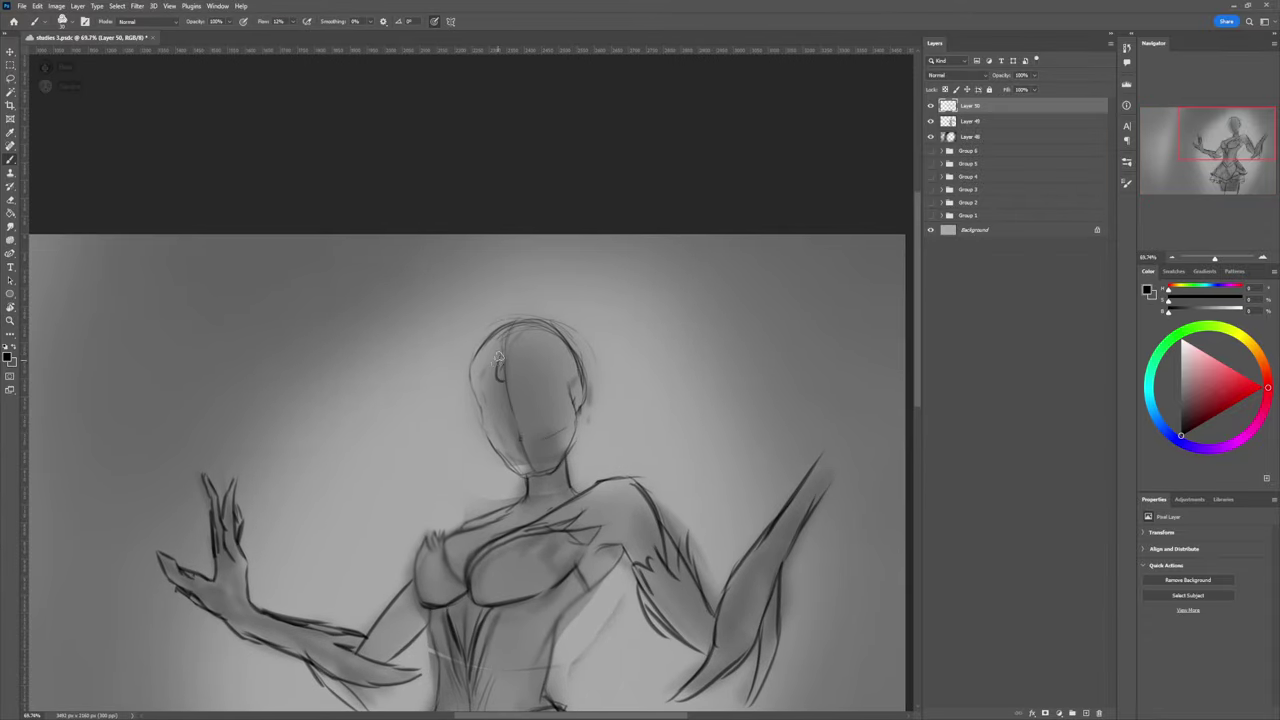
mouse_move(493, 341)
left_mouse_down()
mouse_move(521, 357)
mouse_move(502, 378)
mouse_move(546, 387)
left_mouse_up()
mouse_move(495, 343)
left_mouse_down()
mouse_move(505, 375)
mouse_move(605, 429)
mouse_move(620, 455)
left_mouse_up()
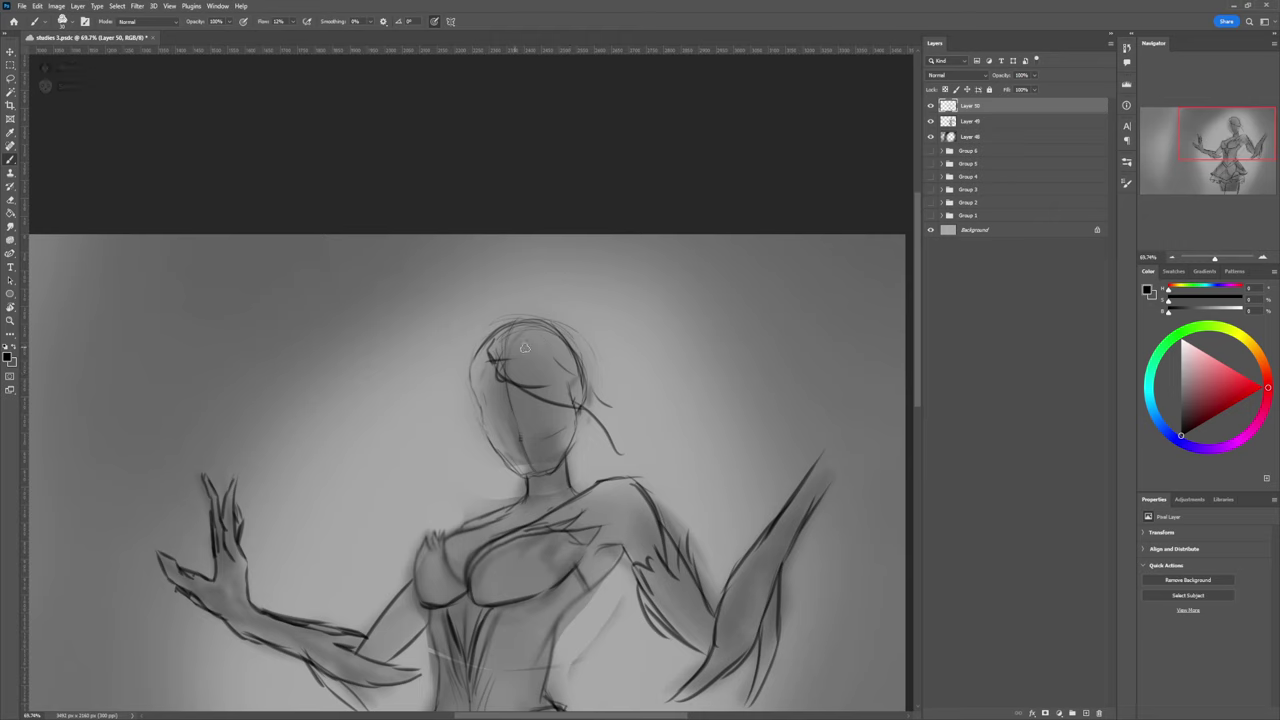
left_click_drag(536, 318, 596, 348)
mouse_move(500, 374)
left_mouse_down()
mouse_move(485, 409)
mouse_move(492, 360)
mouse_move(470, 418)
mouse_move(471, 379)
mouse_move(489, 431)
left_mouse_up()
Step: Draw the eye mask's lower edge and the nose, then lasso them and shift them slightly down the face
mouse_move(468, 373)
left_mouse_down()
mouse_move(470, 430)
mouse_move(512, 364)
mouse_move(527, 421)
left_mouse_up()
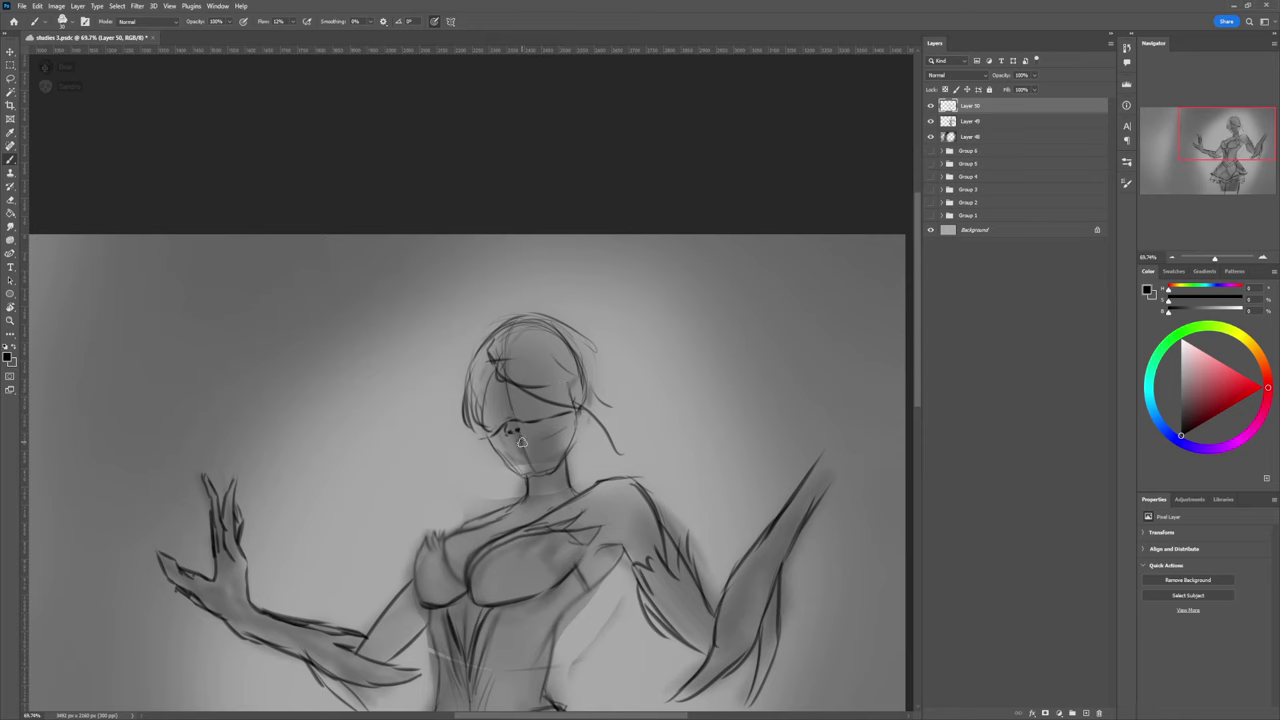
key("bracketleft")
key("l")
mouse_move(488, 430)
left_mouse_down()
mouse_move(568, 418)
mouse_move(545, 450)
mouse_move(550, 437)
left_mouse_up()
key("ctrl+t")
key("Return")
key("ctrl+d")
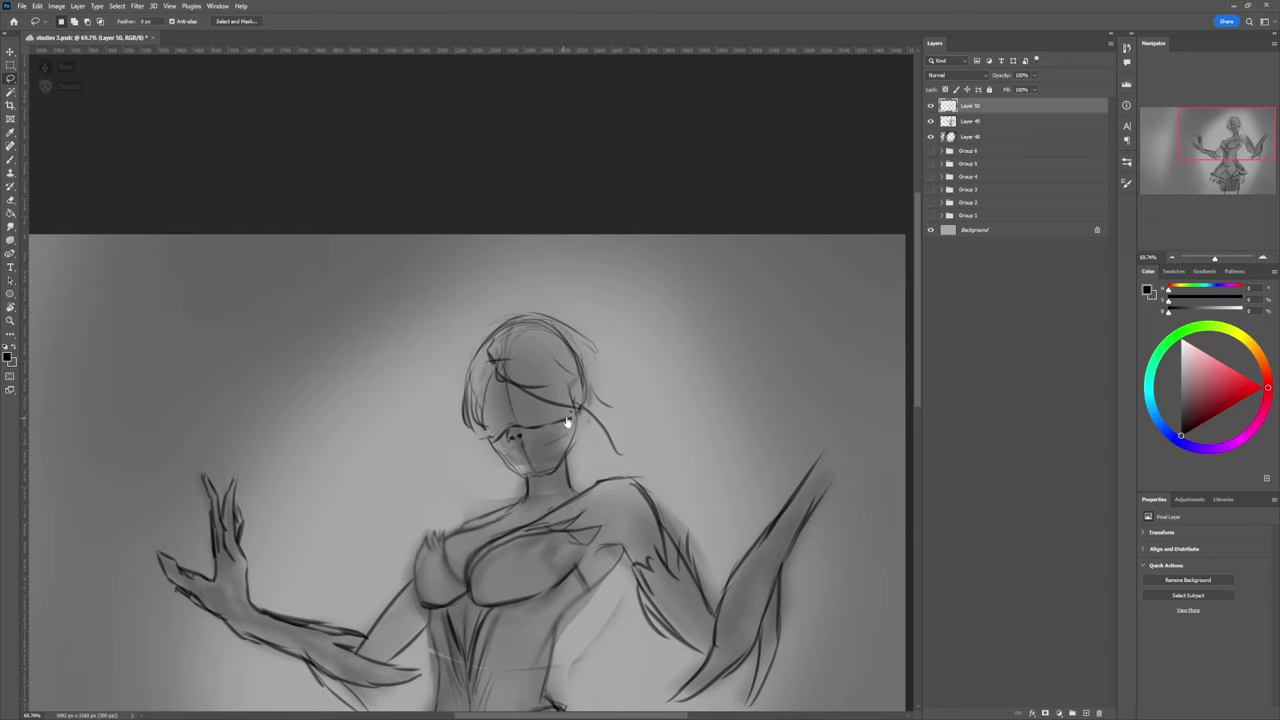
Step: Draw dark lips beneath the nose and trim their lower edge with a smaller Eraser
key("b")
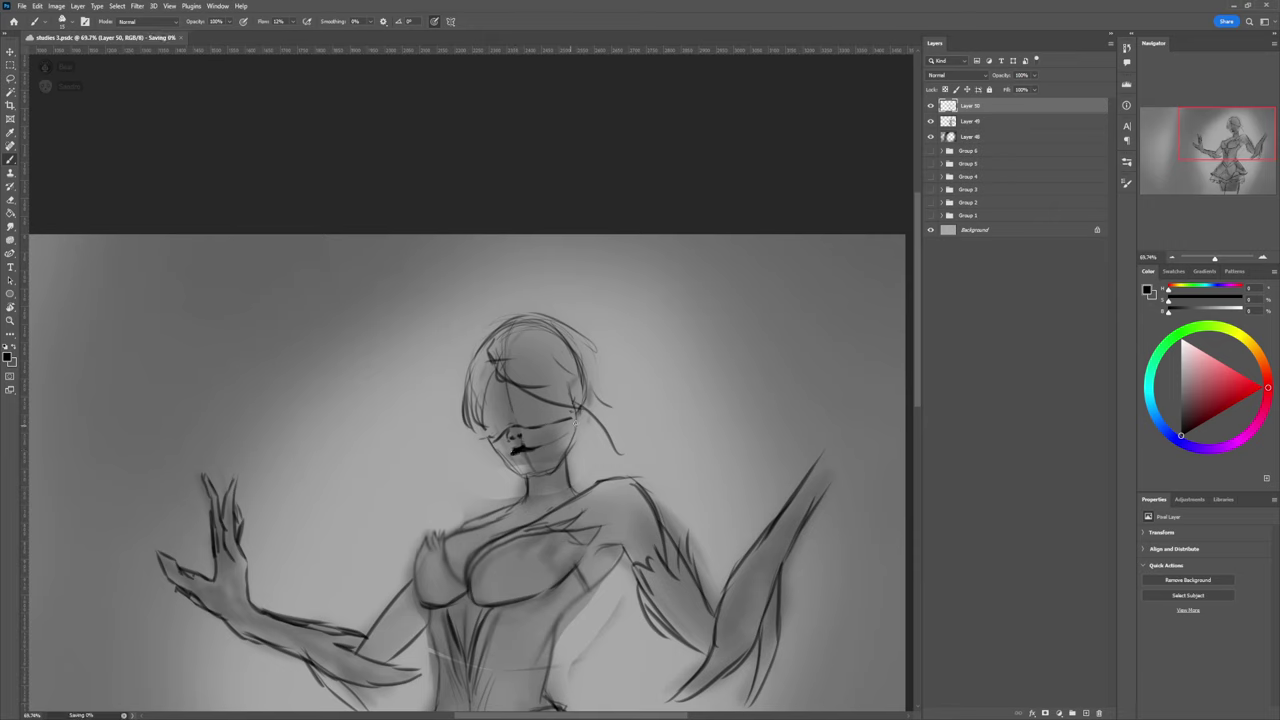
key("e")
key("bracketleft")
key("bracketleft")
key("bracketleft")
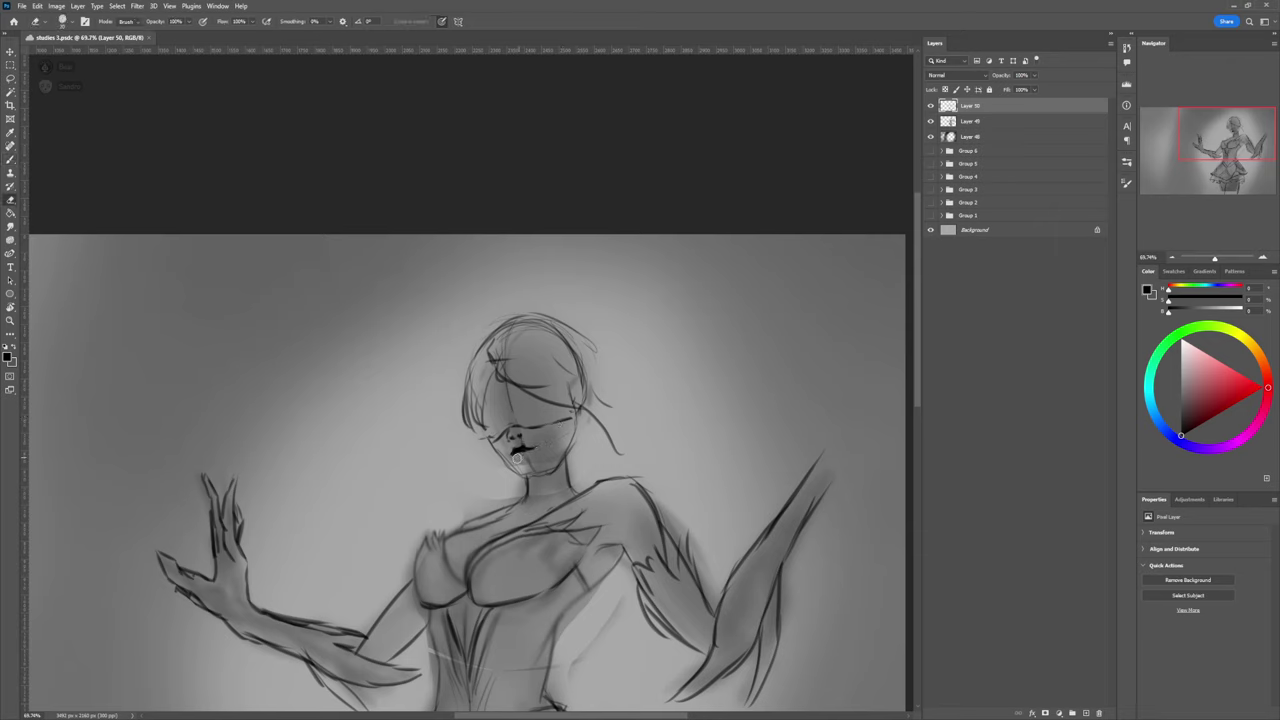
left_click_drag(507, 457, 531, 455)
key("bracketleft")
key("bracketleft")
key("bracketleft")
Step: Fill out the dark lips and thicken the jaw and chin contour, cleaning stray marks around it with the Eraser
key("b")
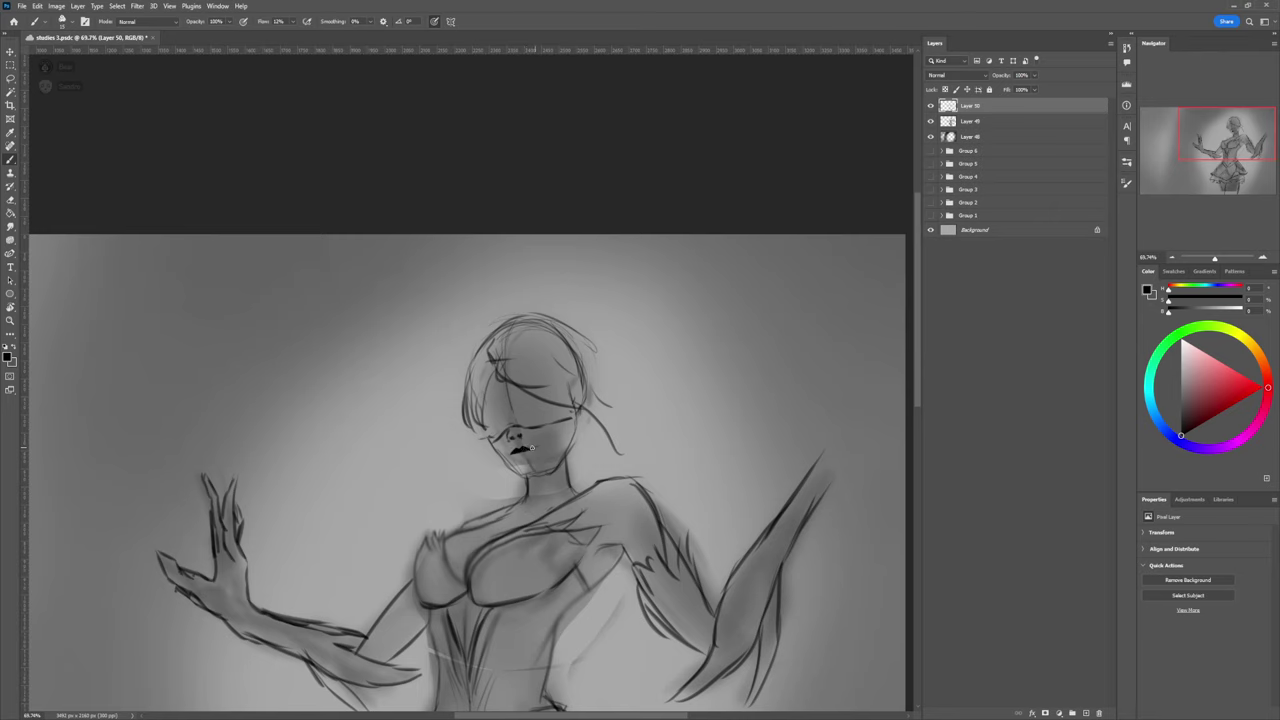
left_click_drag(528, 449, 537, 448)
key("bracketright")
key("bracketleft")
mouse_move(496, 442)
left_mouse_down()
mouse_move(520, 473)
mouse_move(500, 451)
mouse_move(522, 473)
mouse_move(544, 471)
mouse_move(529, 473)
mouse_move(572, 436)
left_mouse_up()
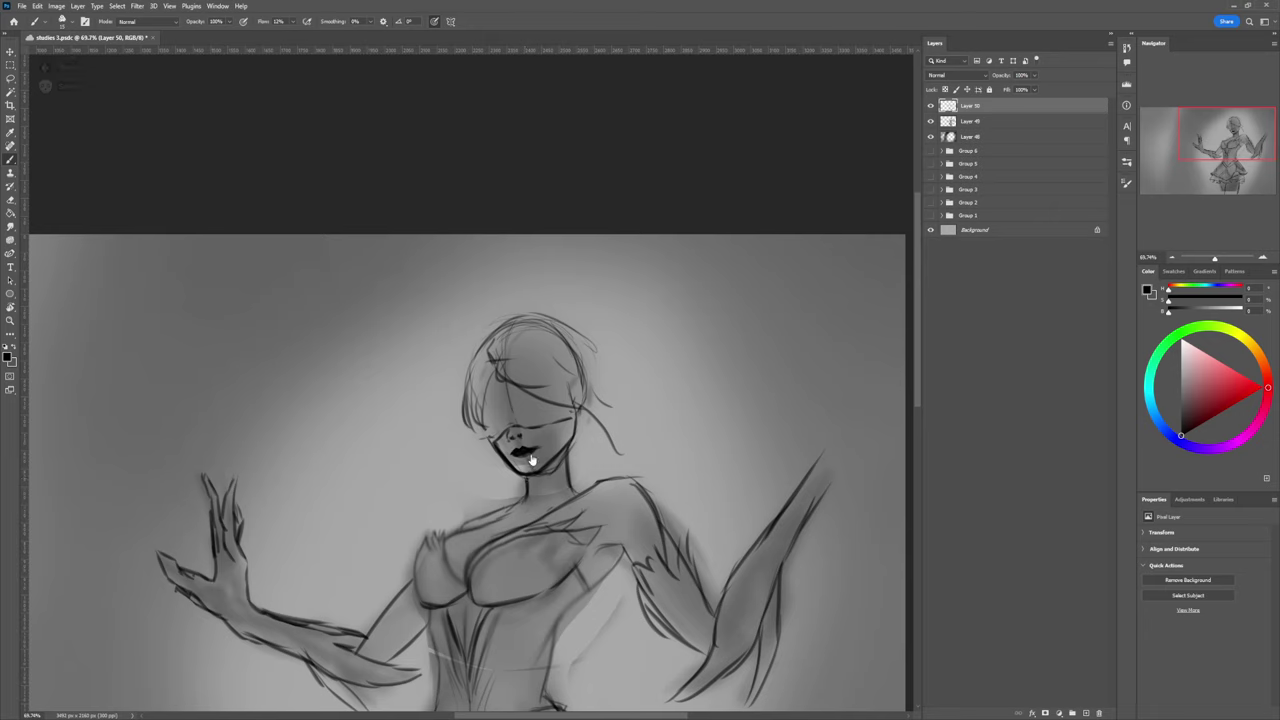
key("e")
mouse_move(546, 474)
left_mouse_down()
mouse_move(562, 454)
mouse_move(530, 468)
mouse_move(565, 452)
left_mouse_up()
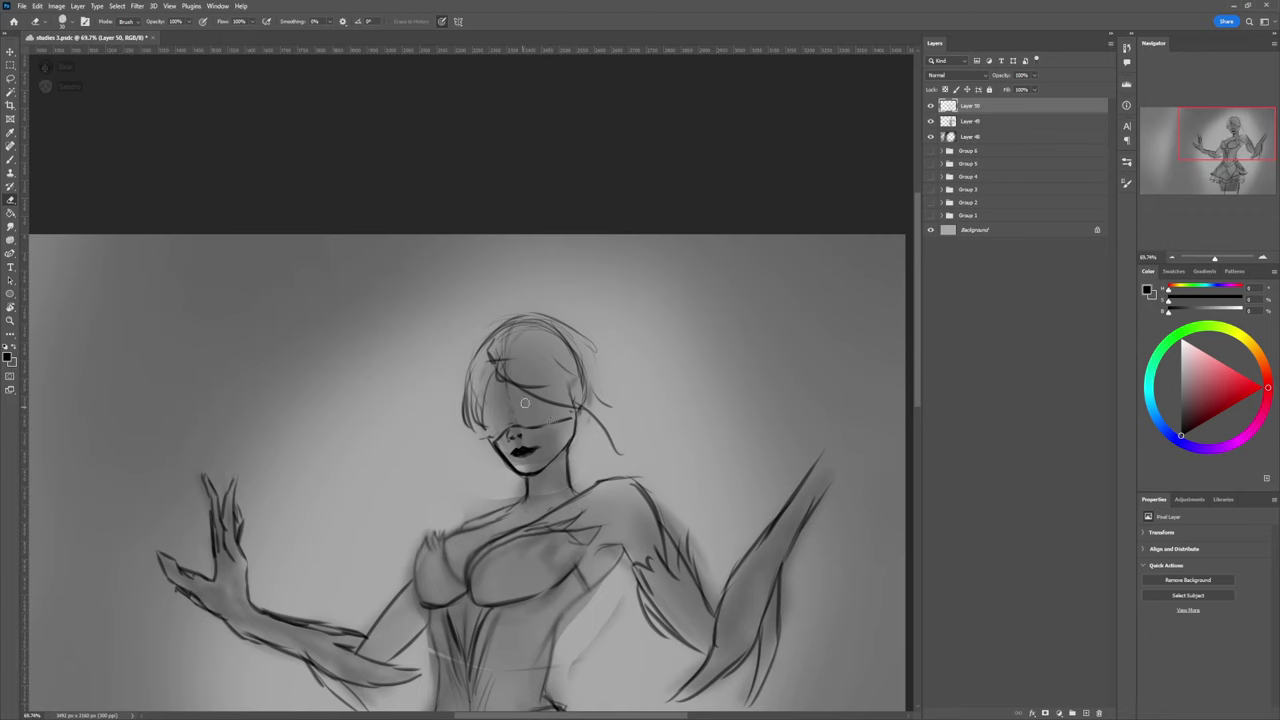
Step: Add hair strands along the parting, the side lock and the fringe swept across the forehead
key("b")
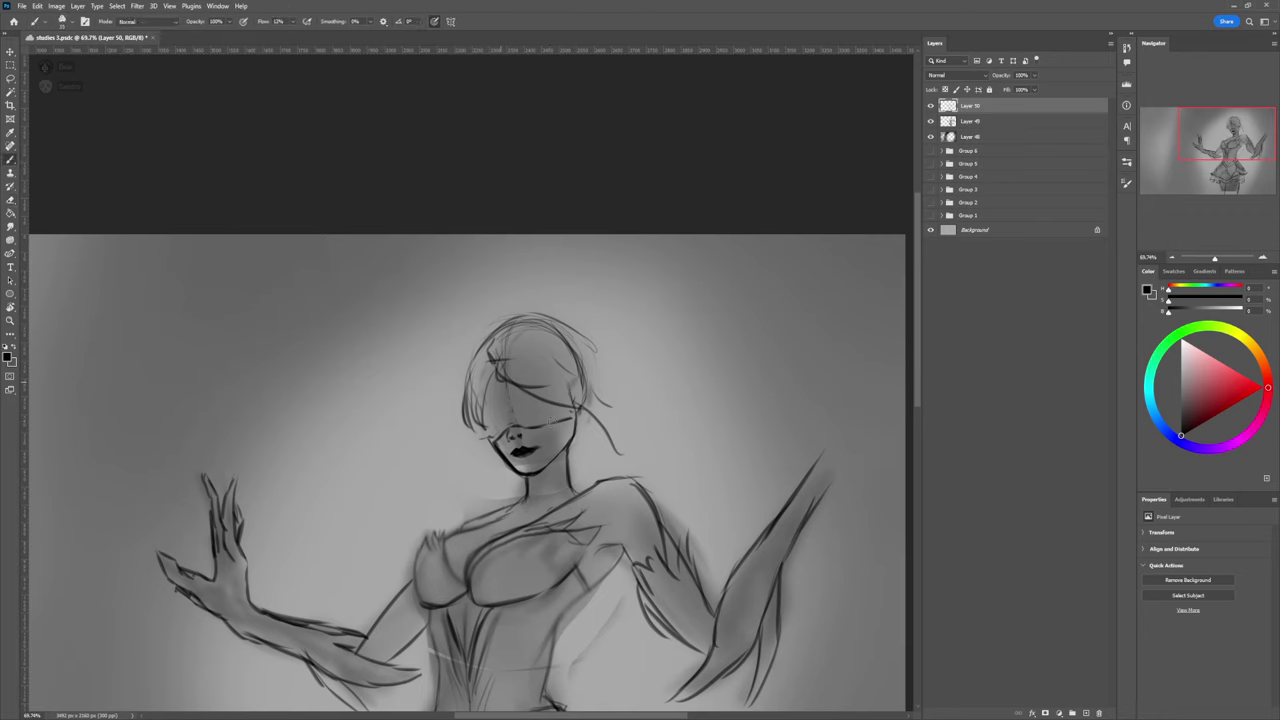
left_click_drag(500, 380, 483, 432)
left_click_drag(501, 357, 497, 377)
mouse_move(545, 322)
left_mouse_down()
mouse_move(494, 340)
mouse_move(540, 310)
mouse_move(474, 350)
mouse_move(462, 404)
left_mouse_up()
left_click_drag(478, 353, 478, 420)
mouse_move(504, 371)
left_mouse_down()
mouse_move(556, 397)
mouse_move(507, 359)
mouse_move(607, 410)
left_mouse_up()
left_click_drag(545, 379, 612, 432)
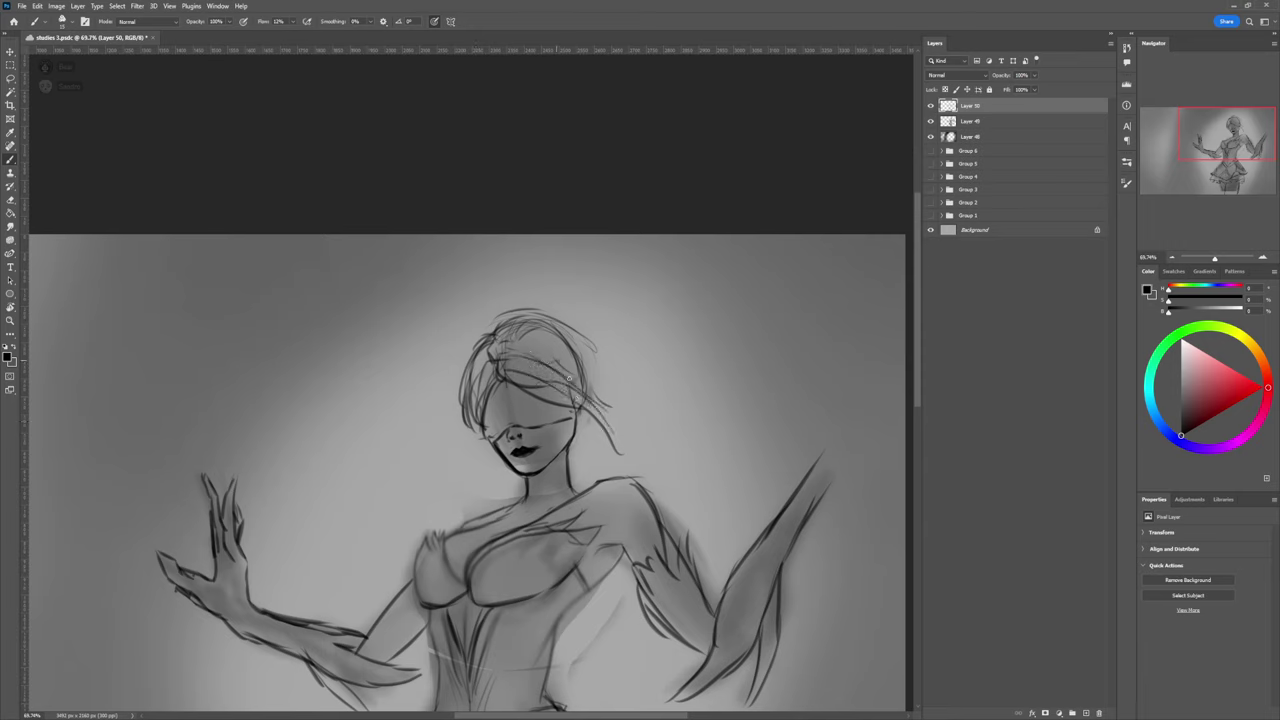
mouse_move(567, 374)
left_mouse_down()
mouse_move(574, 404)
mouse_move(584, 401)
mouse_move(554, 374)
mouse_move(619, 417)
mouse_move(552, 397)
mouse_move(569, 375)
mouse_move(587, 395)
mouse_move(579, 360)
mouse_move(570, 383)
mouse_move(618, 450)
mouse_move(595, 423)
mouse_move(609, 415)
mouse_move(595, 388)
mouse_move(613, 409)
mouse_move(584, 360)
left_mouse_up()
Step: Replace the long loose strand with a hatched bun behind the ear and add loose wisps beside the opposite cheek
key("e")
left_click_drag(607, 412, 591, 391)
key("b")
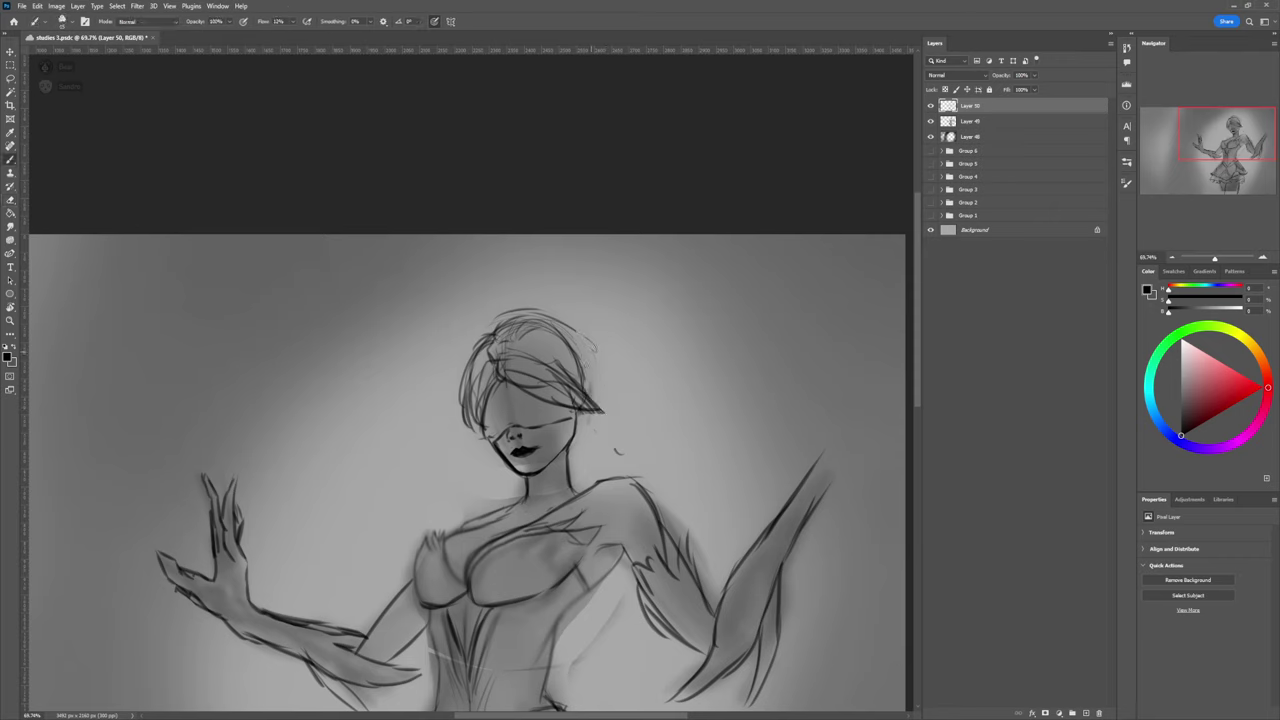
mouse_move(590, 382)
left_mouse_down()
mouse_move(617, 402)
mouse_move(594, 441)
mouse_move(612, 384)
mouse_move(578, 439)
mouse_move(586, 428)
left_mouse_up()
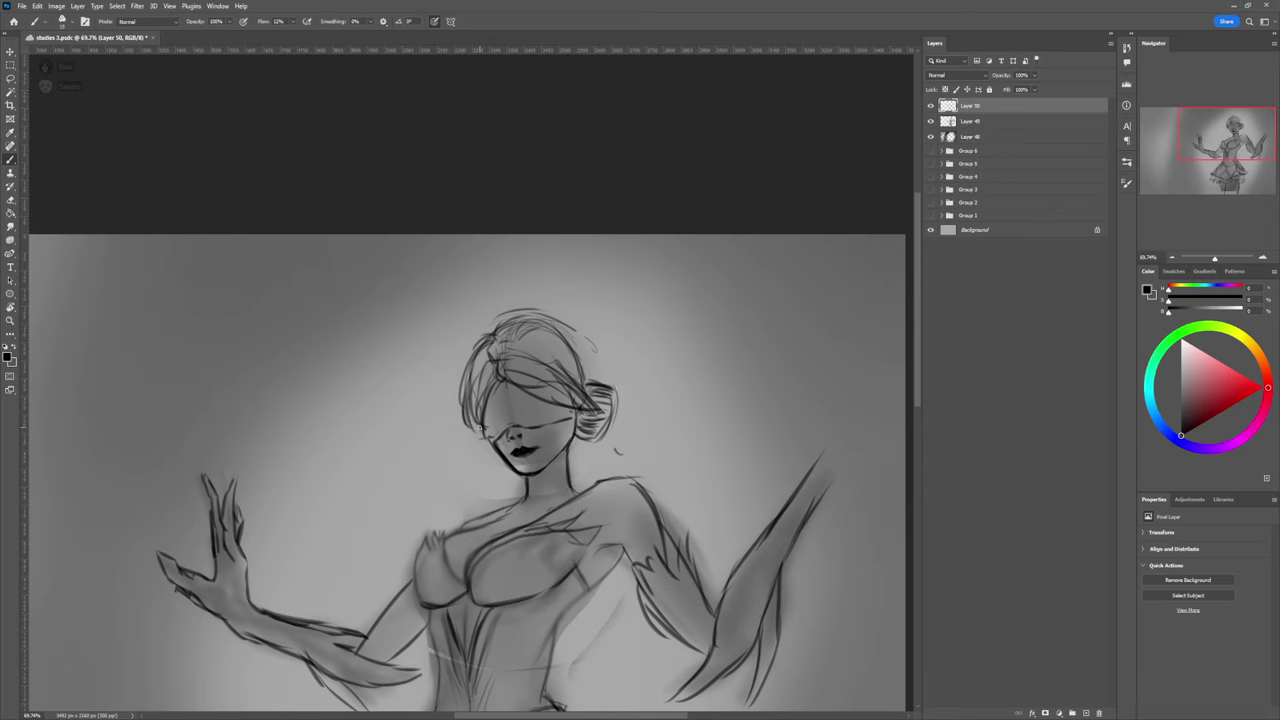
left_click_drag(479, 433, 490, 480)
Step: Draw three tall pointed crown spikes rising from the top and sides of the head
key("z")
left_click_drag(529, 438, 440, 435)
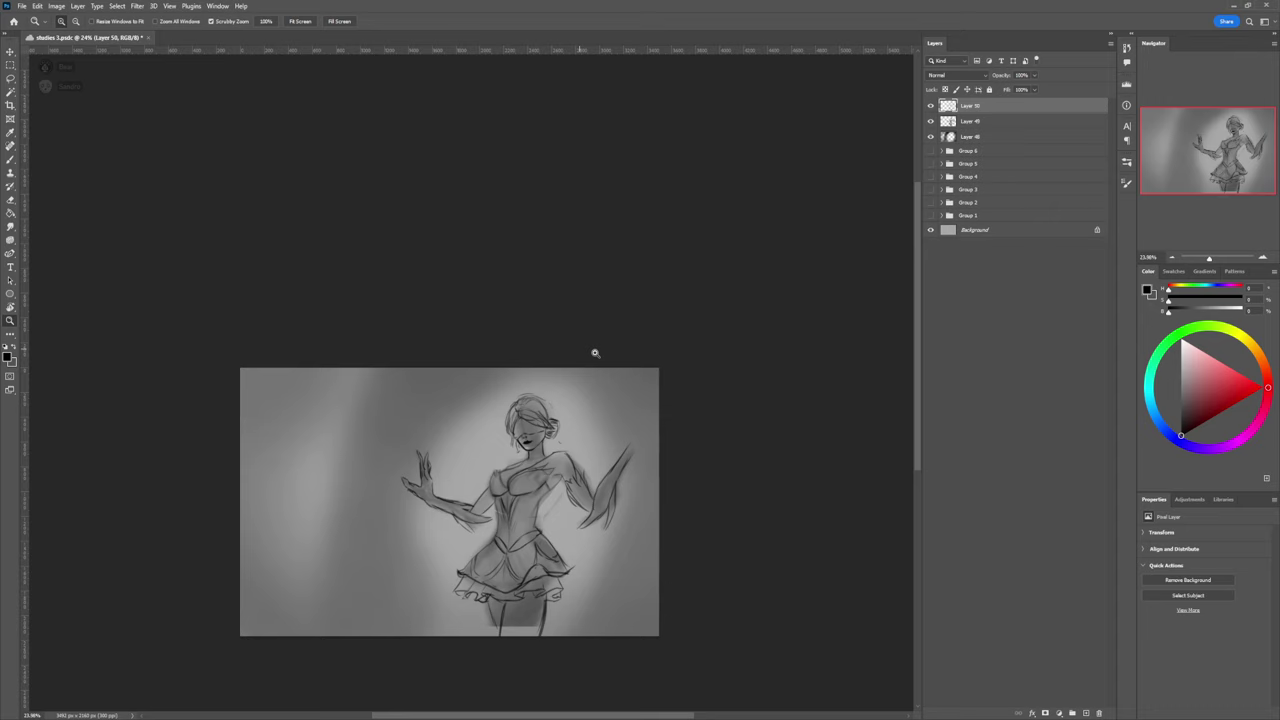
left_click(543, 443)
key("b")
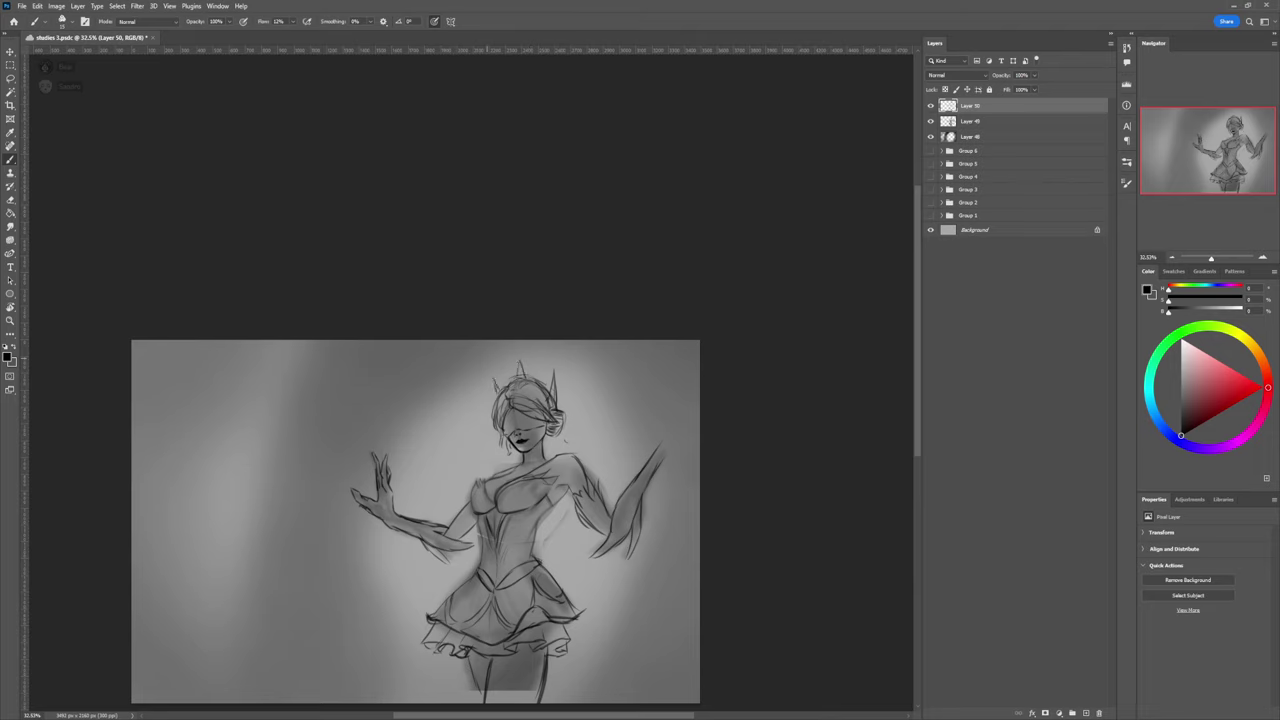
Step: Draw a second curled bun on the side of the head opposite the first one
key("z")
left_click_drag(488, 414, 573, 417)
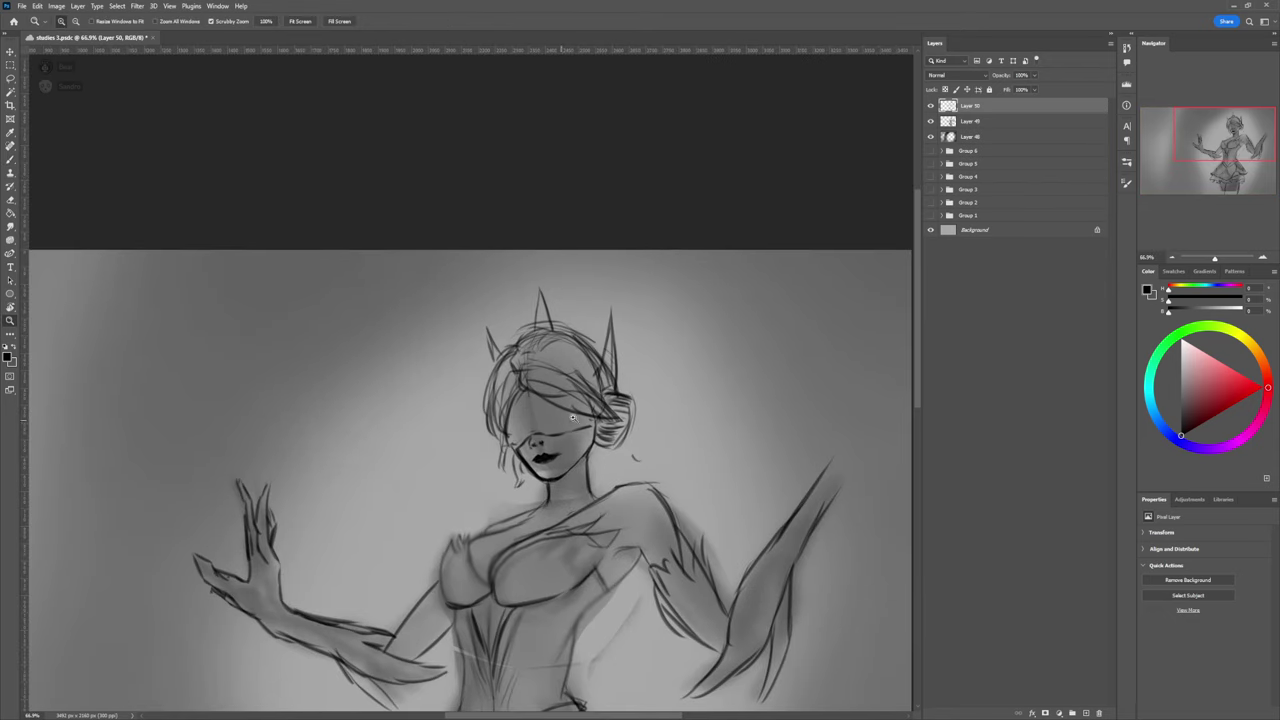
key("b")
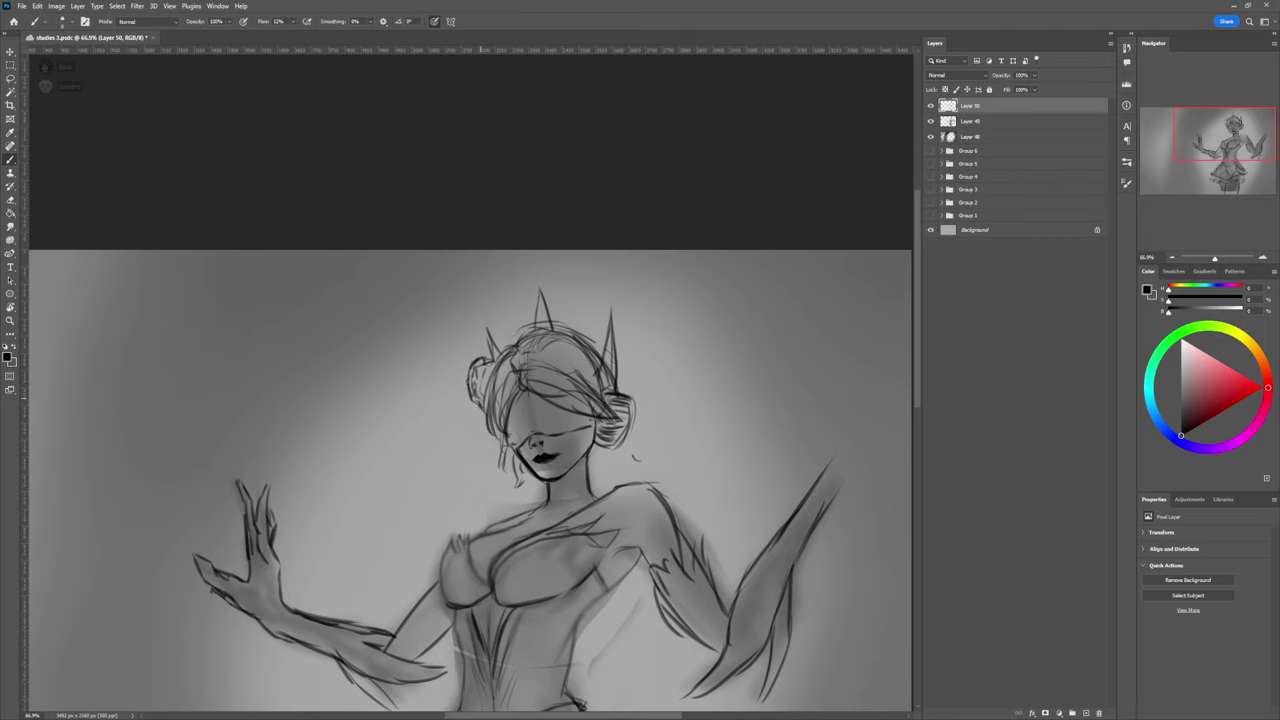
Step: Lasso the skirt and legs of the sketch, then rotate and shift them slightly with Free Transform
key("z")
mouse_move(544, 381)
left_mouse_down()
mouse_move(525, 343)
mouse_move(505, 338)
left_mouse_up()
left_click_drag(636, 404, 630, 386)
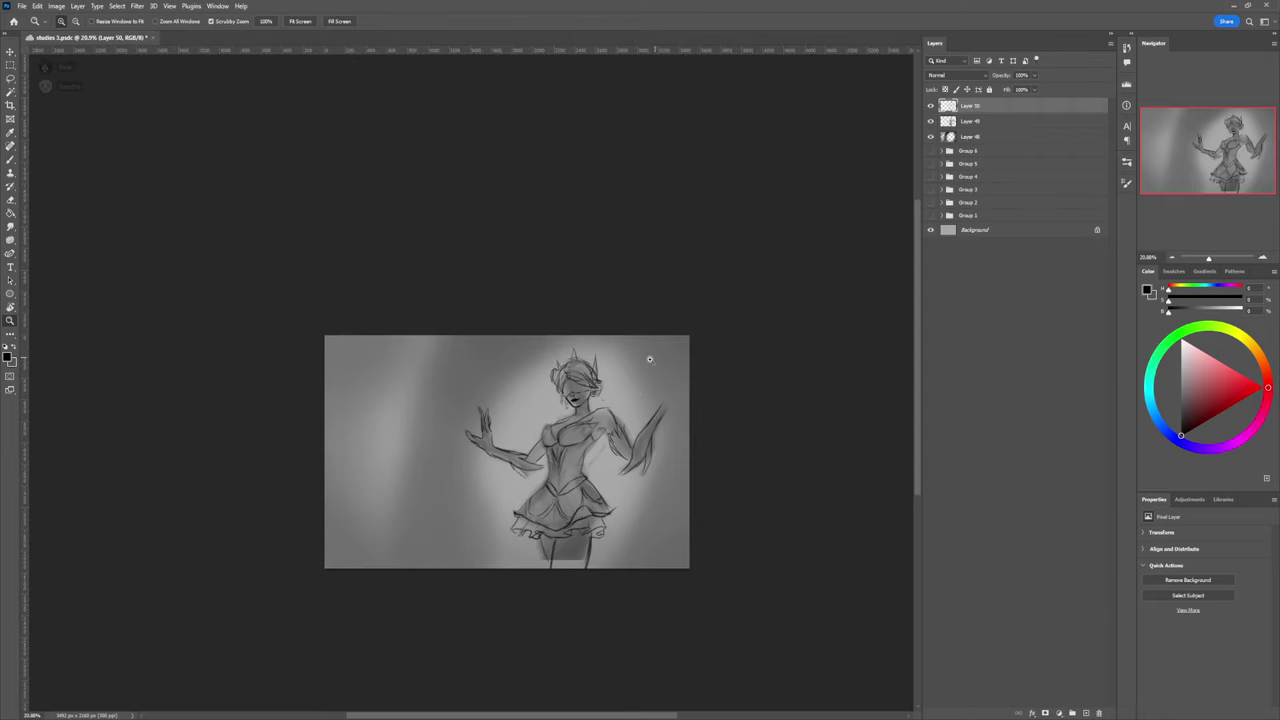
mouse_move(617, 440)
left_mouse_down()
mouse_move(567, 474)
mouse_move(578, 572)
mouse_move(651, 466)
left_mouse_up()
key("l")
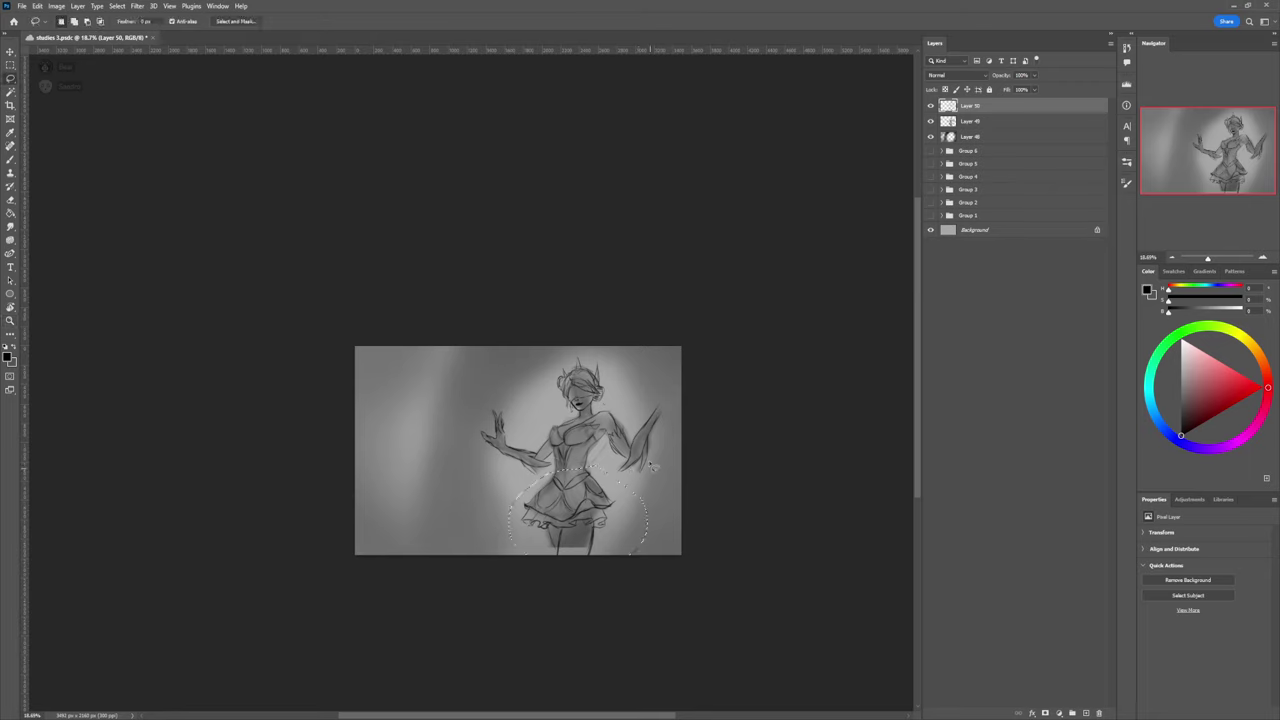
key("ctrl+t")
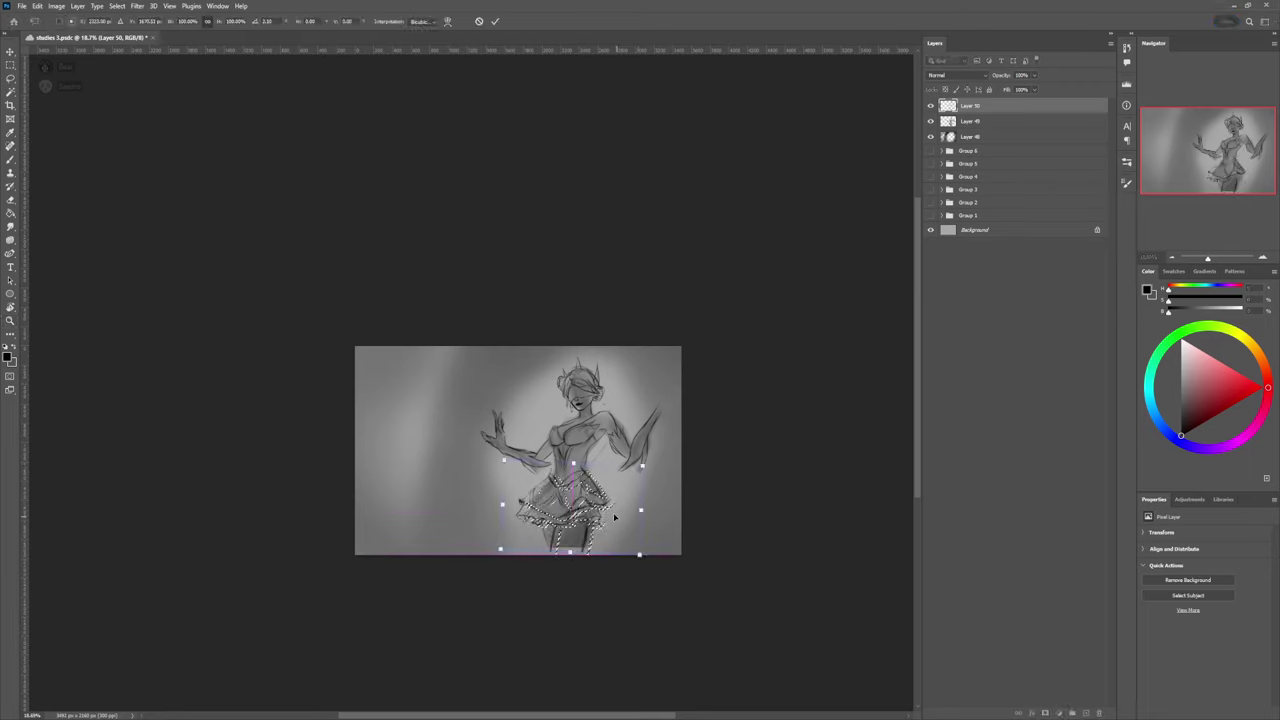
left_click_drag(617, 519, 617, 498)
key("Return")
key("ctrl+d")
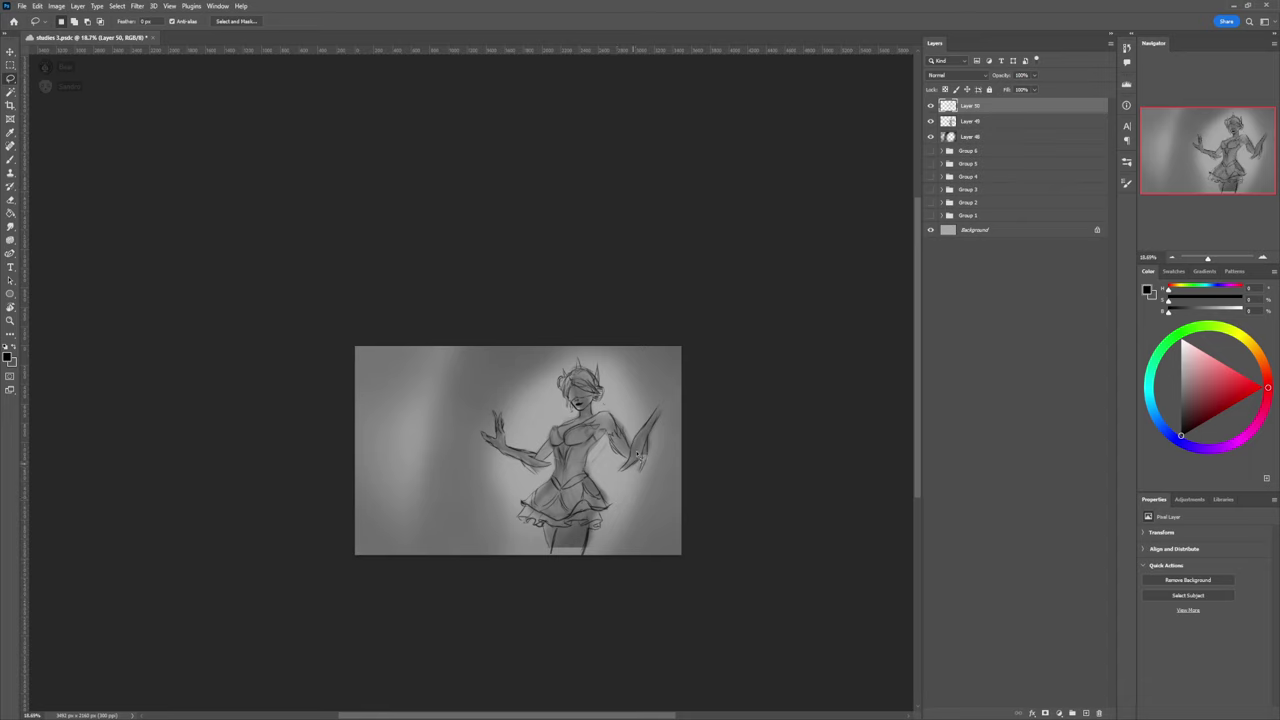
Step: Rework the flared edges on both sides of the skirt and soften their lines with the Smudge tool
key("b")
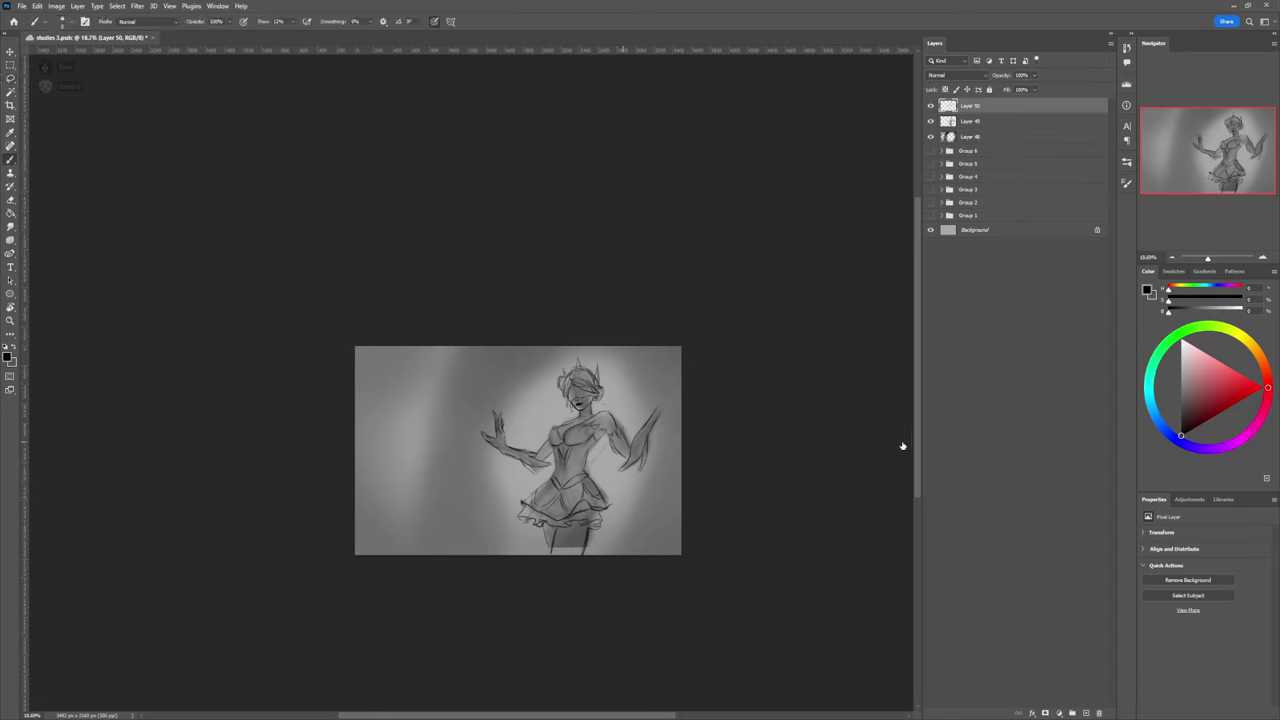
key("r")
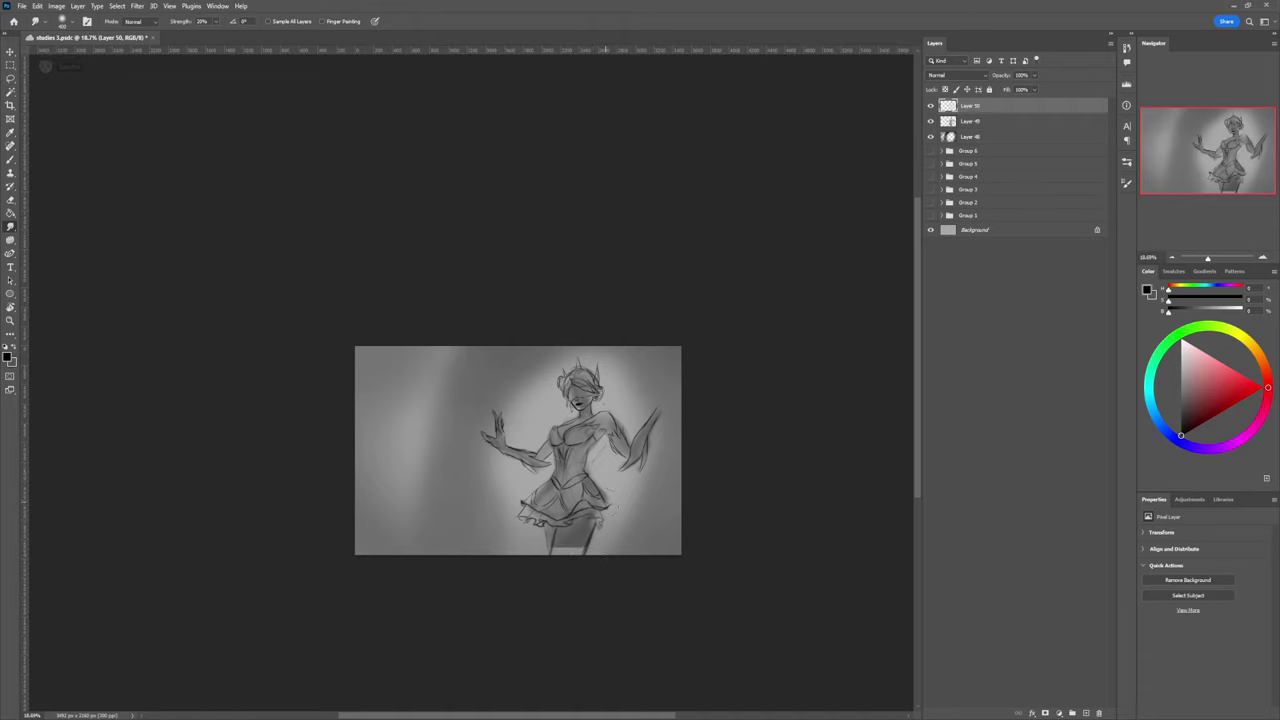
left_click_drag(598, 494, 608, 506)
left_click_drag(527, 498, 534, 508)
mouse_move(658, 394)
left_mouse_down()
mouse_move(626, 440)
mouse_move(607, 430)
mouse_move(588, 460)
left_mouse_up()
key("z")
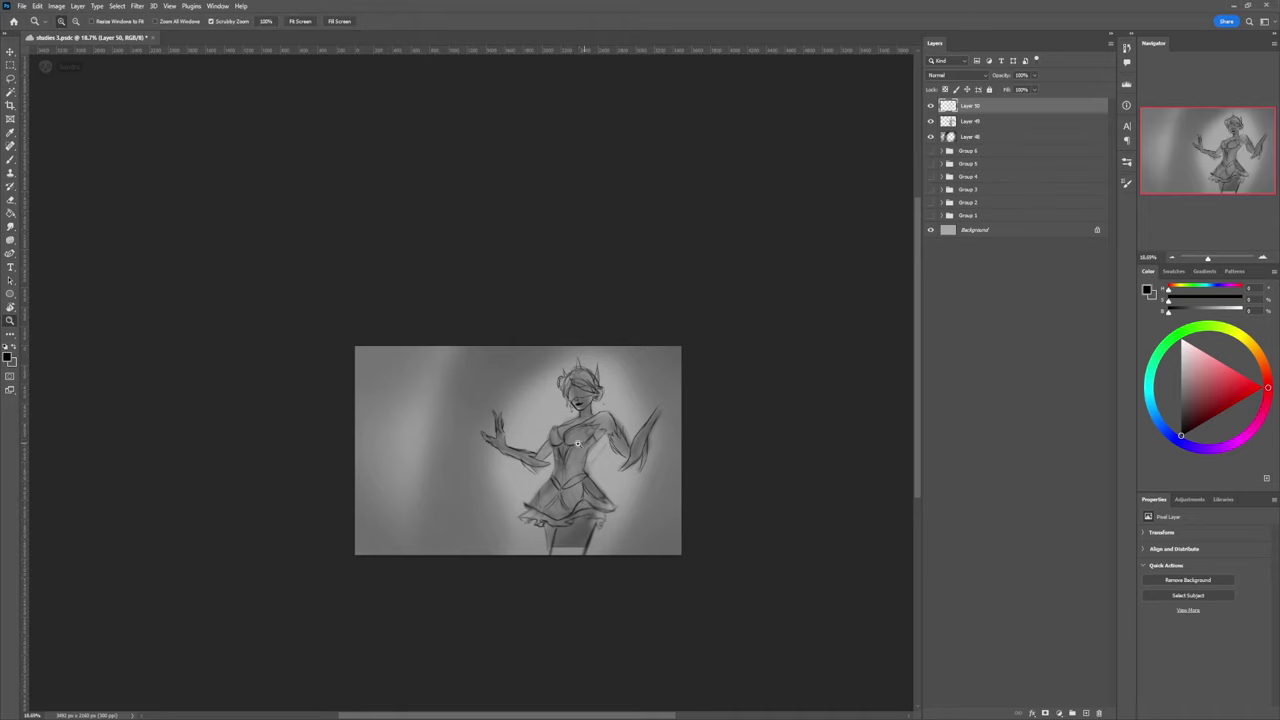
mouse_move(586, 445)
left_mouse_down()
mouse_move(575, 507)
mouse_move(591, 519)
left_mouse_up()
left_click_drag(585, 465, 598, 460)
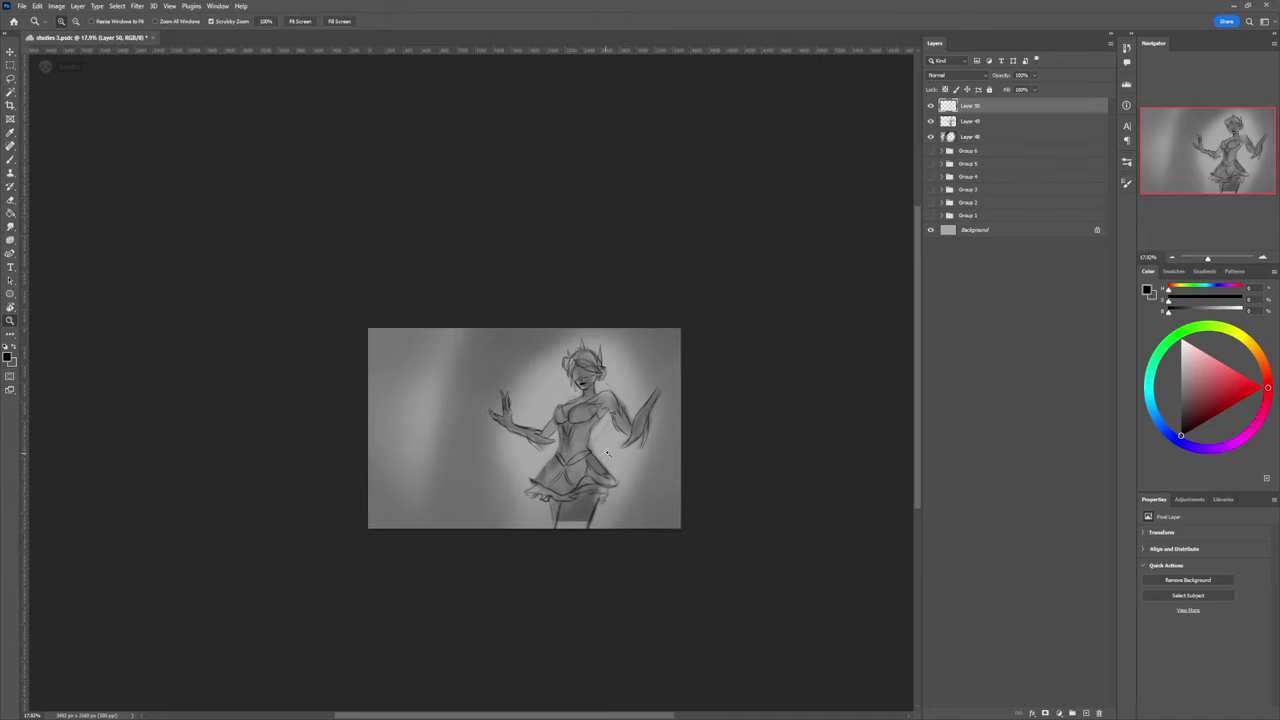
left_click_drag(594, 410, 642, 403)
left_click_drag(606, 444, 632, 439)
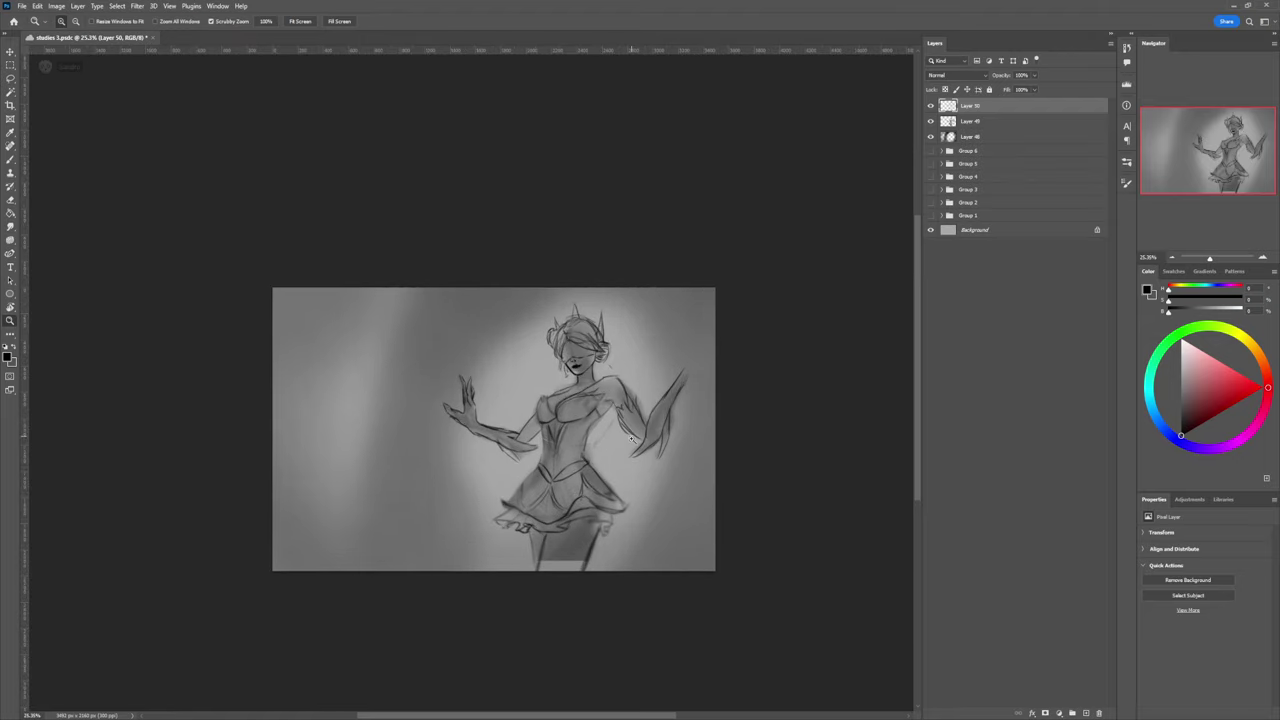
key("l")
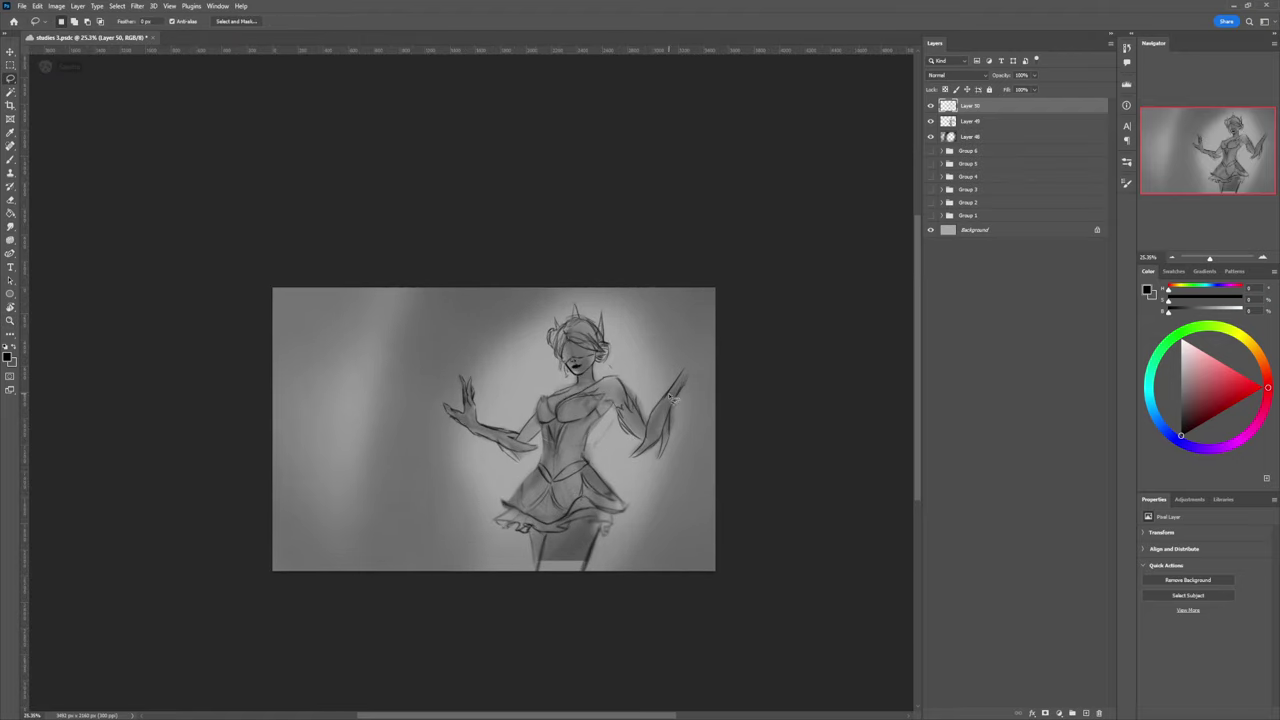
key("z")
left_click_drag(614, 435, 576, 437)
Step: Add a new layer above the sketch and test a smaller textured brush beside the figure's lower arm
key("ctrl+alt+shift+n")
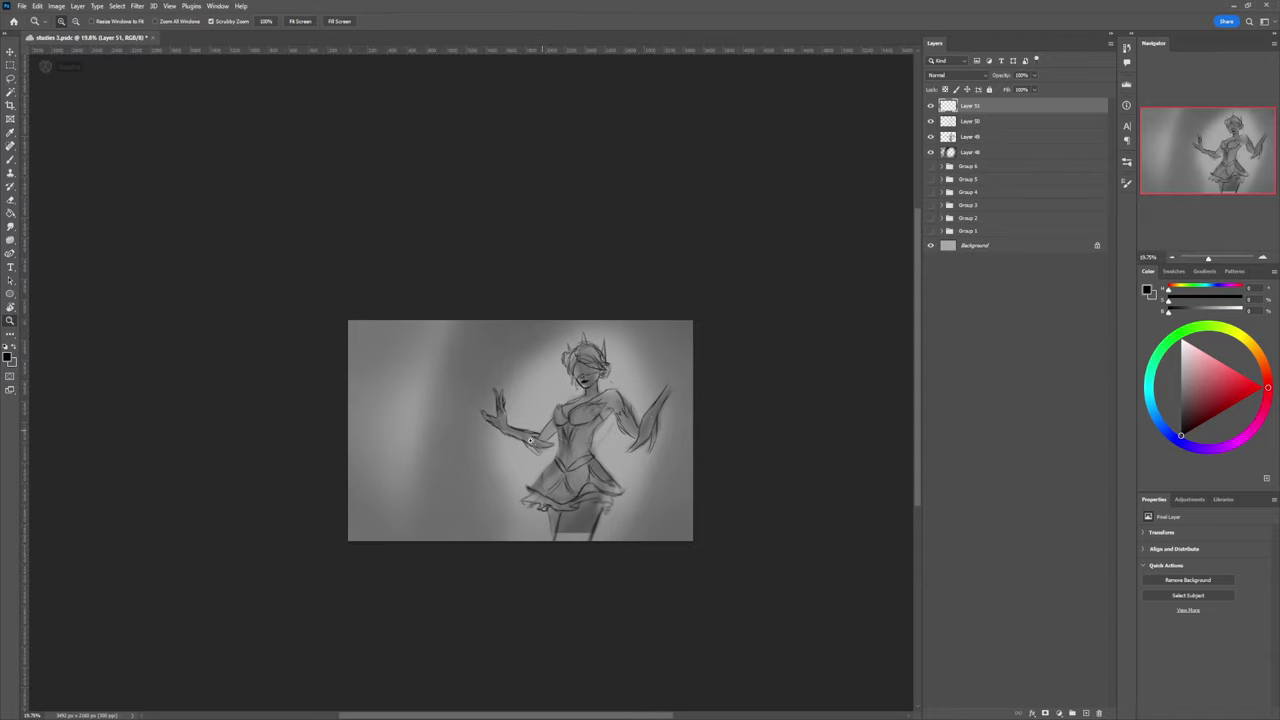
left_click_drag(530, 438, 557, 422)
key("b")
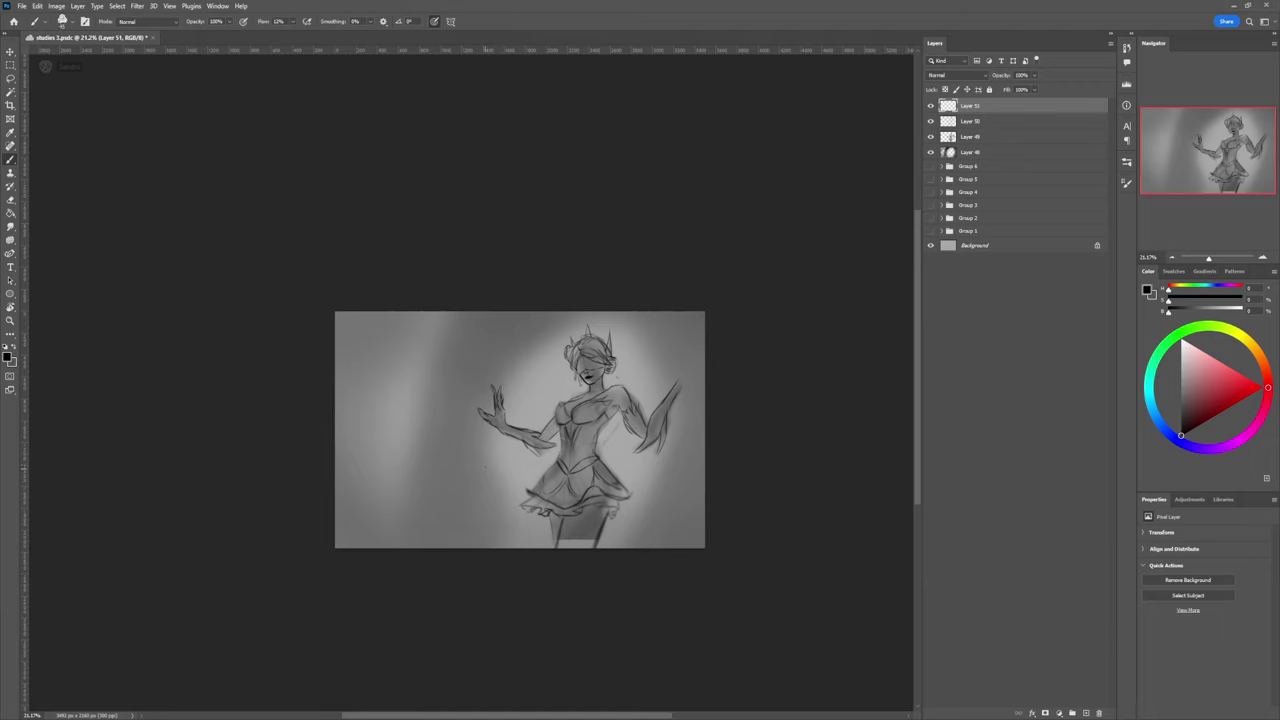
key(".")
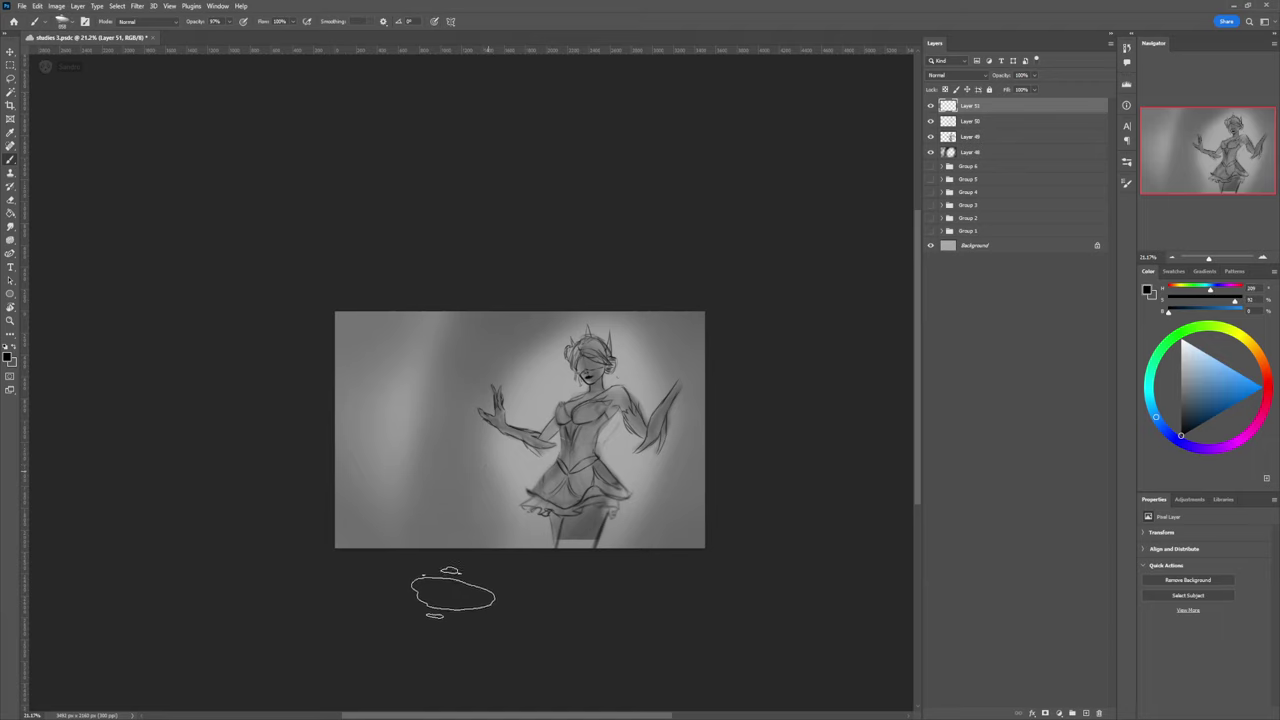
key("[")
key("[")
key("[")
key("[")
key("[")
key("[")
left_click_drag(467, 449, 481, 469)
Step: Raise the opacity of background Layer 48 to 100% and choose a near-black gray as the paint color
left_click(962, 154)
left_click_drag(1000, 76, 1069, 67)
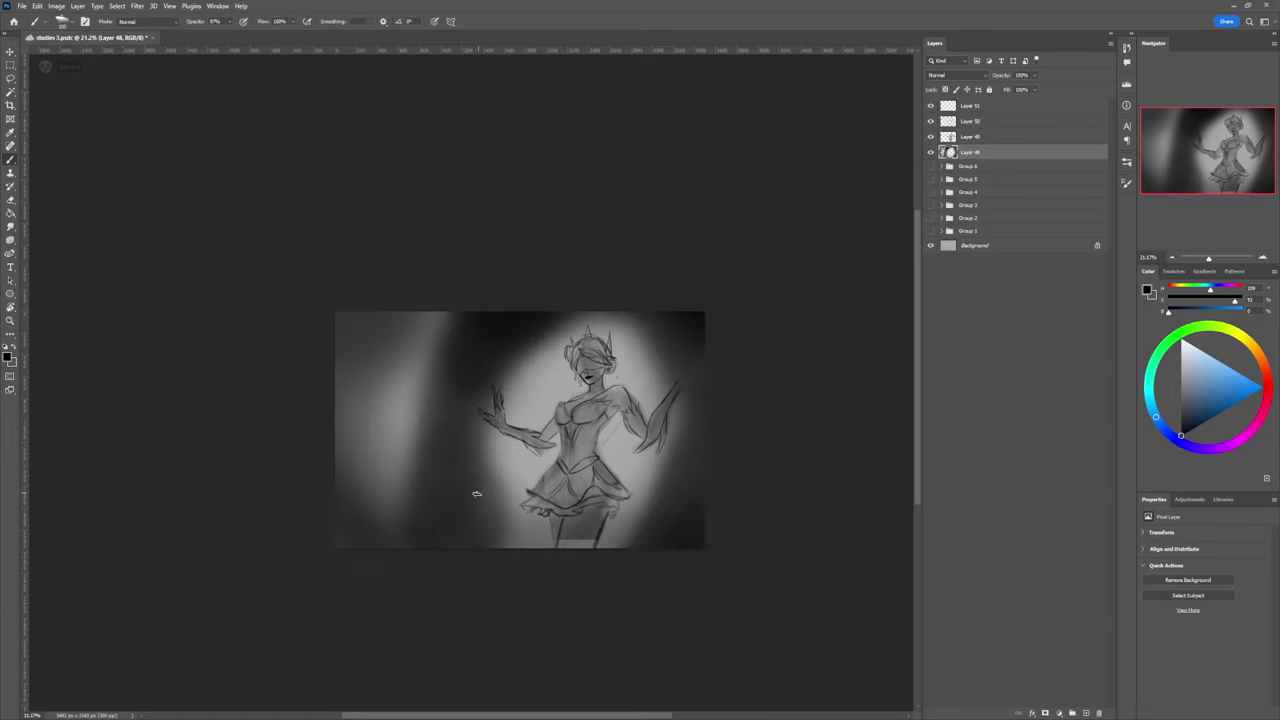
left_click(1180, 429)
left_click(1180, 427)
Step: Dab dark leaf shapes around the upper rim of the light oval and down the trunk-like dark mass
mouse_move(498, 359)
left_mouse_down()
mouse_move(514, 337)
mouse_move(506, 351)
mouse_move(553, 329)
left_mouse_up()
left_click(718, 419)
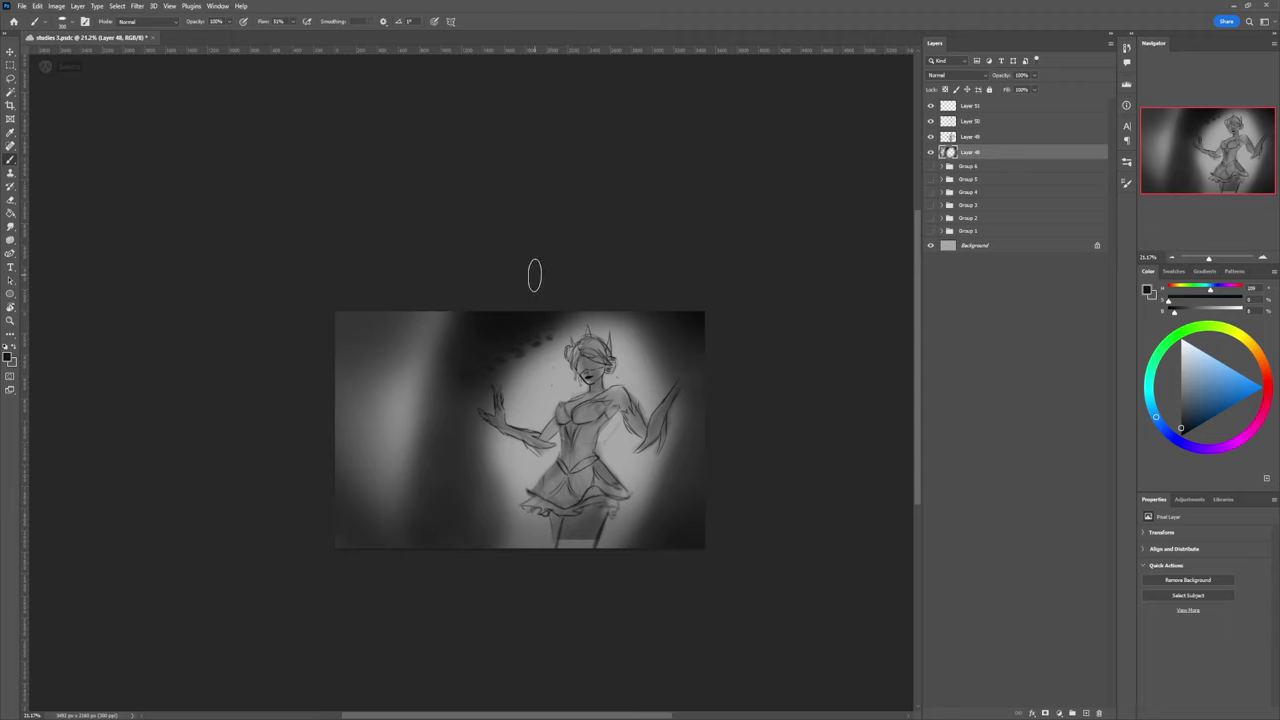
mouse_move(534, 343)
left_mouse_down()
mouse_move(508, 366)
mouse_move(497, 346)
mouse_move(511, 341)
mouse_move(509, 364)
mouse_move(471, 402)
mouse_move(466, 380)
mouse_move(452, 404)
mouse_move(470, 436)
mouse_move(468, 411)
mouse_move(453, 415)
mouse_move(460, 387)
mouse_move(449, 424)
mouse_move(459, 357)
mouse_move(447, 395)
mouse_move(477, 365)
mouse_move(488, 325)
left_mouse_up()
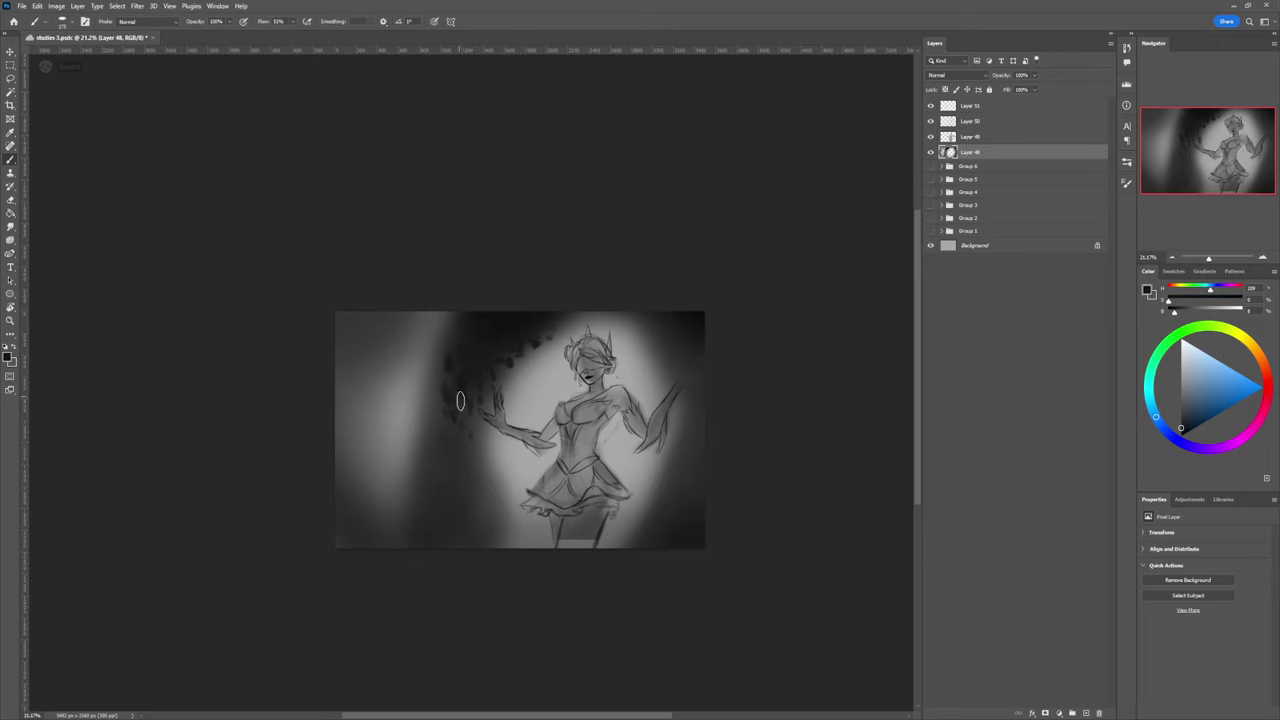
mouse_move(463, 467)
left_mouse_down()
mouse_move(459, 509)
mouse_move(479, 508)
mouse_move(463, 517)
mouse_move(445, 505)
mouse_move(465, 471)
mouse_move(451, 530)
mouse_move(457, 475)
left_mouse_up()
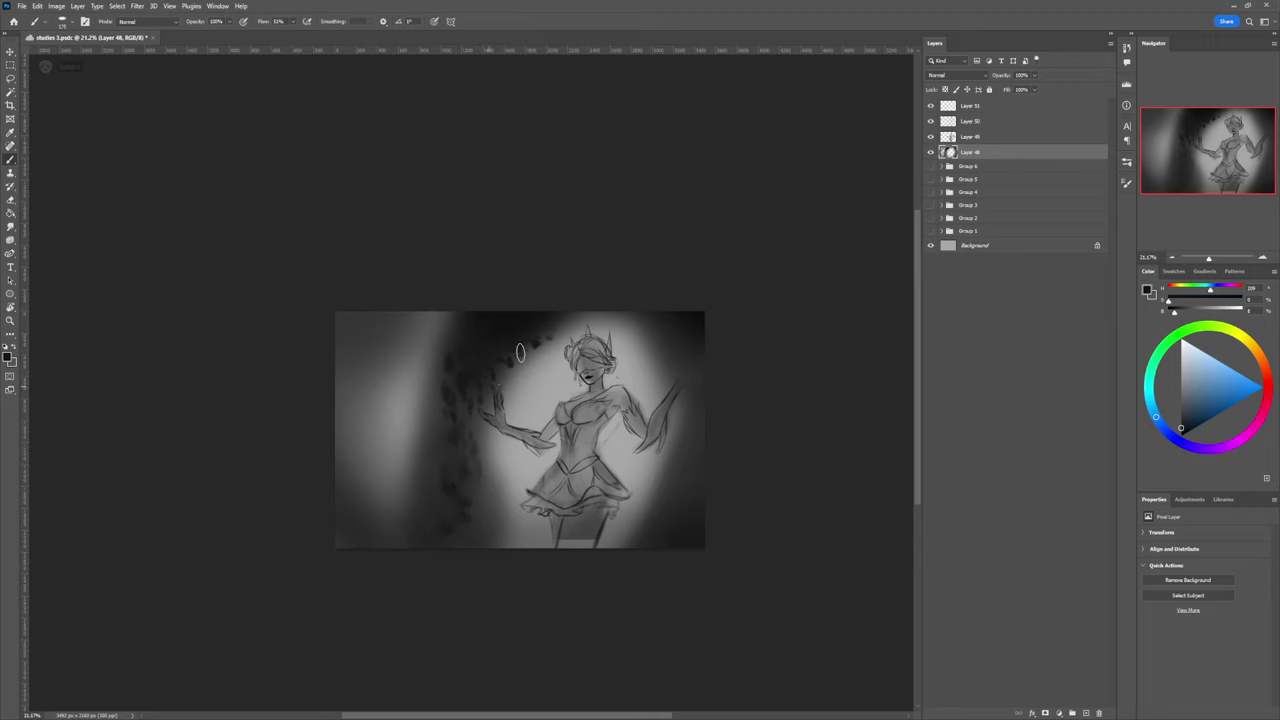
mouse_move(673, 364)
left_mouse_down()
mouse_move(654, 364)
mouse_move(656, 342)
mouse_move(619, 320)
left_mouse_up()
left_click_drag(599, 308, 599, 316)
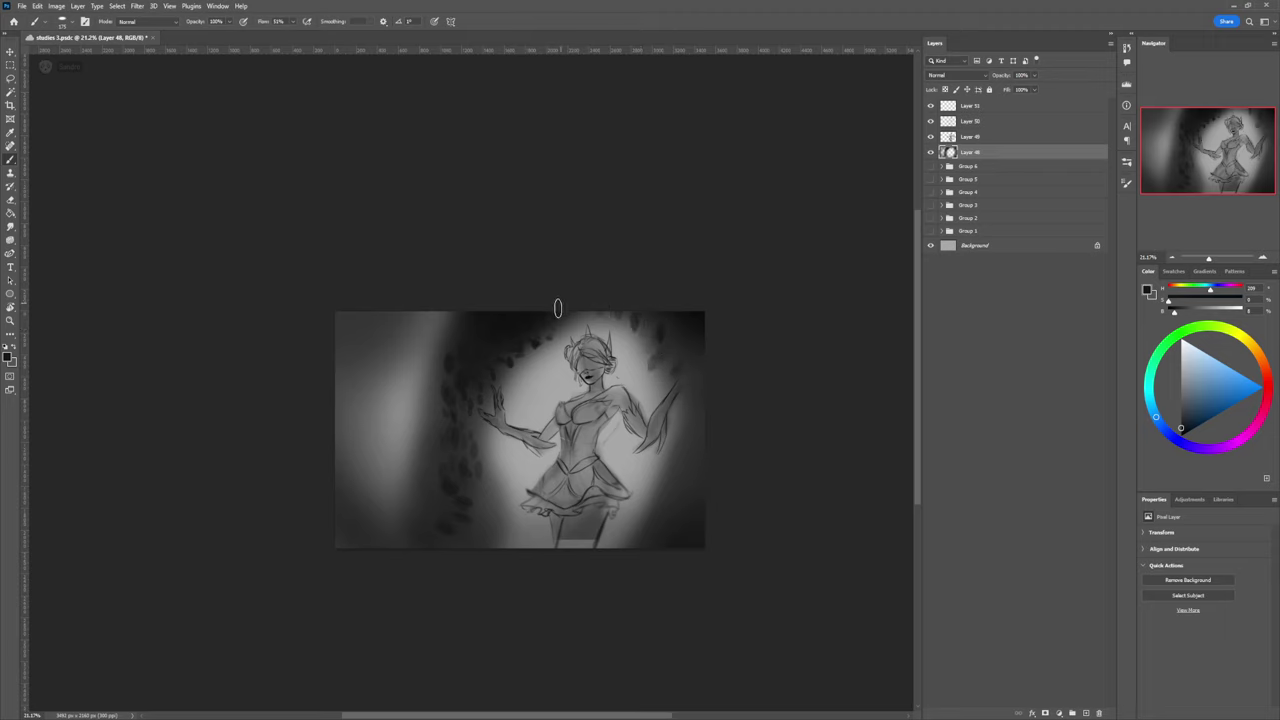
Step: Add smaller dark leaf dabs along the outer edge of the dark mass beside the light background strip
key("bracketleft")
key("bracketleft")
key("bracketleft")
mouse_move(433, 347)
left_mouse_down()
mouse_move(427, 386)
mouse_move(441, 373)
mouse_move(442, 400)
mouse_move(426, 390)
left_mouse_up()
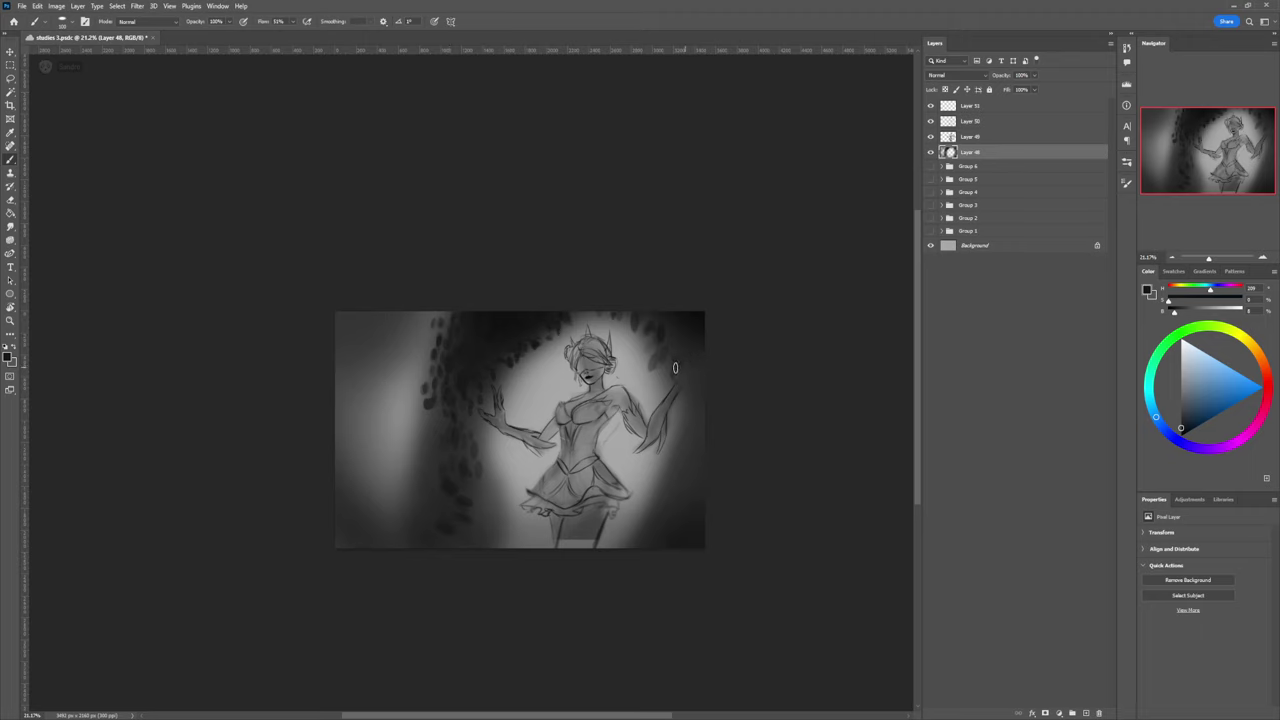
Step: Dab dark leaves down the oval's rim behind the raised forearm and paint a small leafy cluster beside the skirt
left_click(684, 394)
left_click(682, 405)
left_click(682, 421)
left_click(679, 441)
left_click(676, 443)
left_click(661, 473)
left_click(649, 490)
left_click(643, 494)
left_click(642, 510)
left_click(645, 493)
left_click(654, 485)
left_click(642, 484)
key("bracketleft")
key("bracketleft")
key("bracketleft")
mouse_move(646, 486)
left_mouse_down()
mouse_move(702, 469)
mouse_move(675, 497)
mouse_move(696, 442)
mouse_move(689, 354)
left_mouse_up()
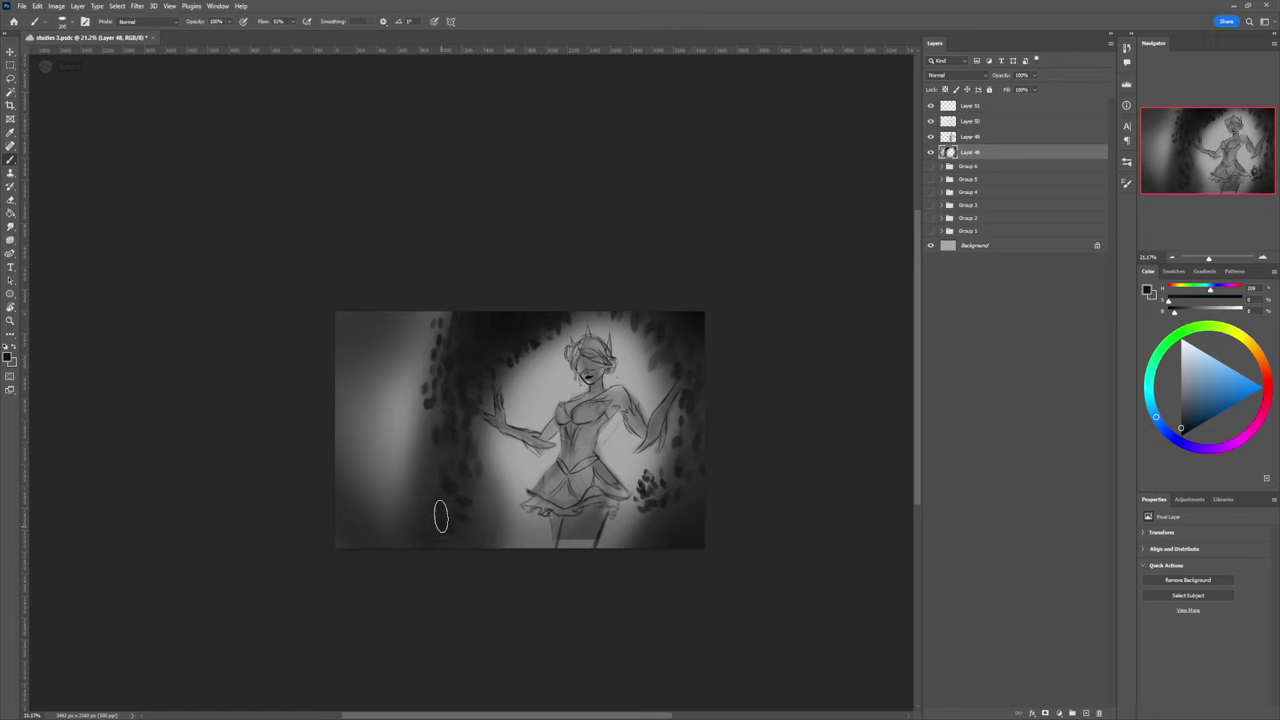
Step: Darken the lower foliage masses on both sides of the oval with broad strokes of an enlarged brush
mouse_move(441, 516)
left_mouse_down()
mouse_move(434, 429)
mouse_move(427, 499)
mouse_move(457, 529)
mouse_move(470, 491)
left_mouse_up()
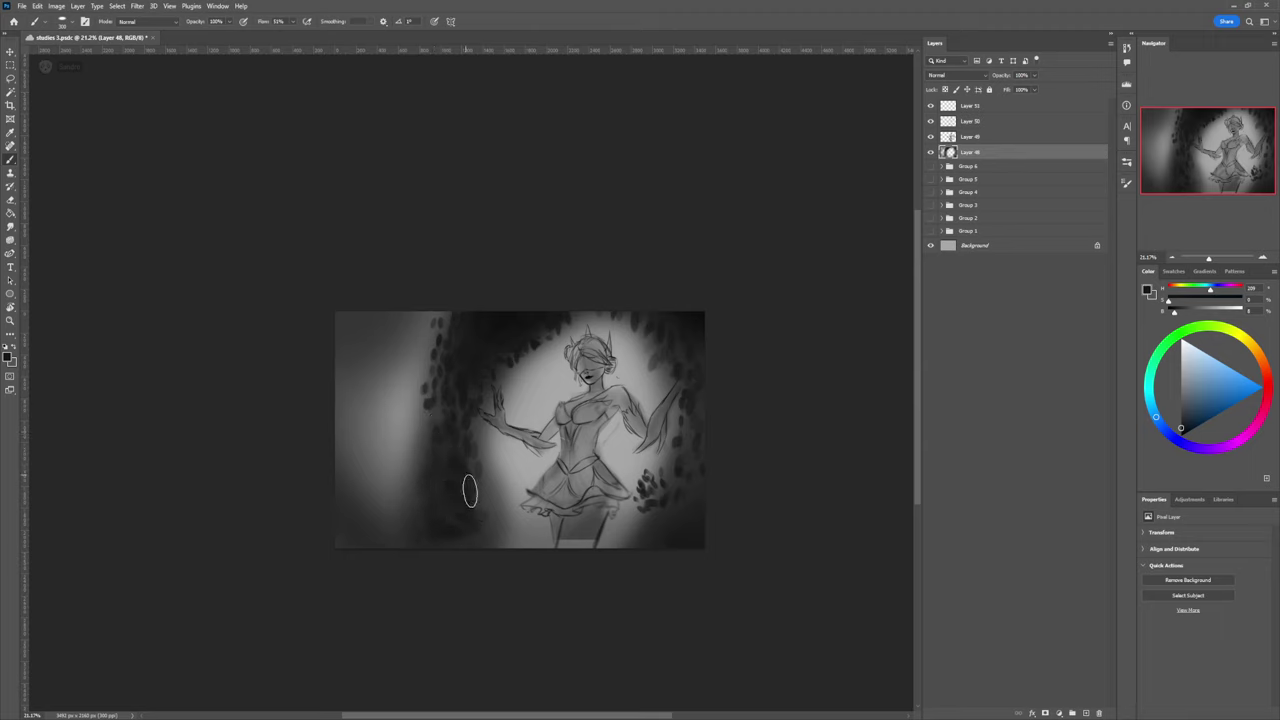
key("bracketright")
key("bracketright")
key("bracketright")
key("bracketright")
key("bracketright")
key("bracketright")
mouse_move(445, 435)
left_mouse_down()
mouse_move(451, 535)
mouse_move(460, 484)
mouse_move(484, 548)
mouse_move(448, 540)
left_mouse_up()
left_click_drag(689, 483, 670, 535)
Step: Paint smaller dark leaf strokes along the oval's rim below the raised forearm
key("bracketleft")
key("bracketleft")
key("bracketleft")
left_click_drag(680, 440, 680, 446)
left_click_drag(685, 393, 680, 407)
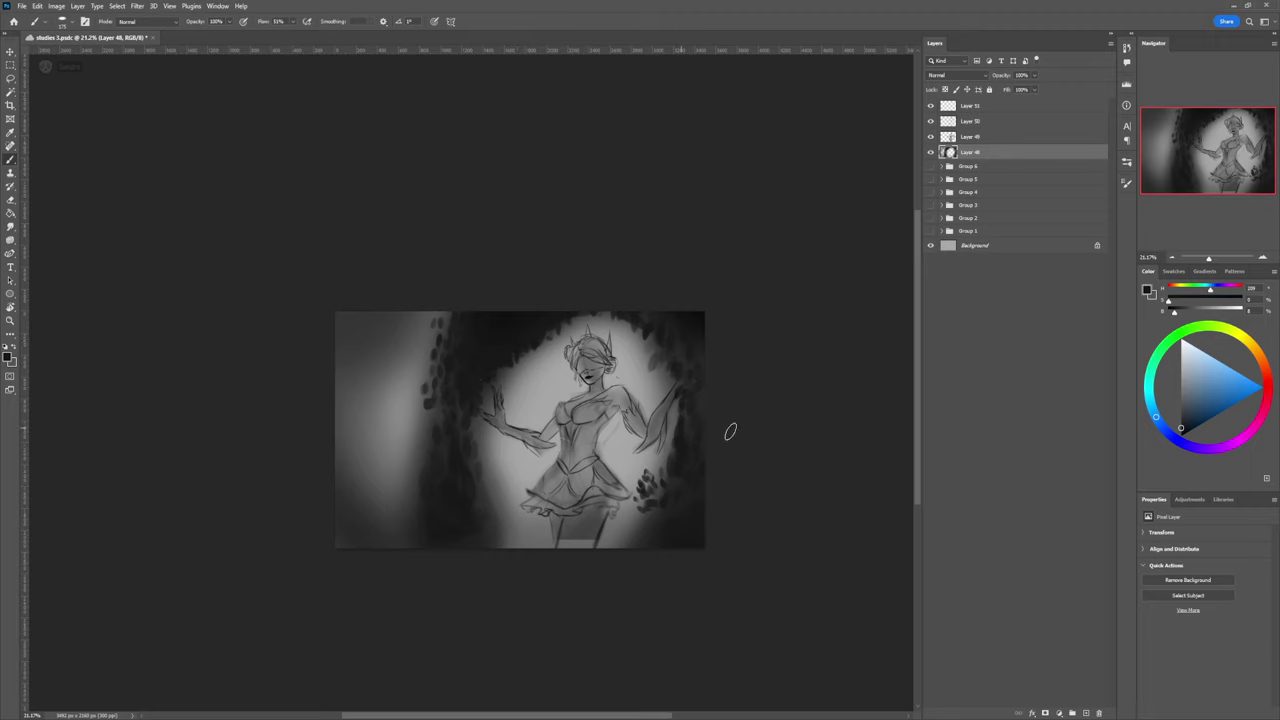
Step: Pick a slightly lighter gray at 20% brightness and dab highlight leaves into the dark foliage
left_click(1172, 411)
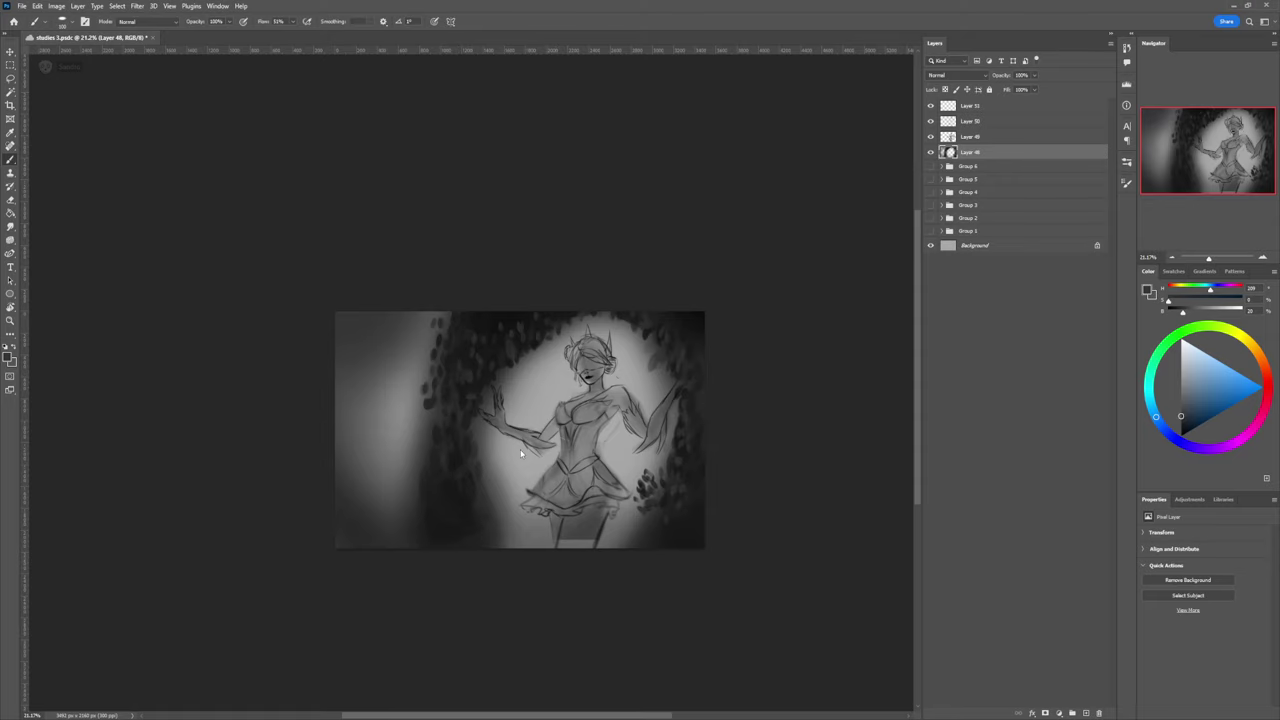
key("z")
left_click_drag(572, 456, 470, 465)
left_click_drag(589, 520, 638, 478)
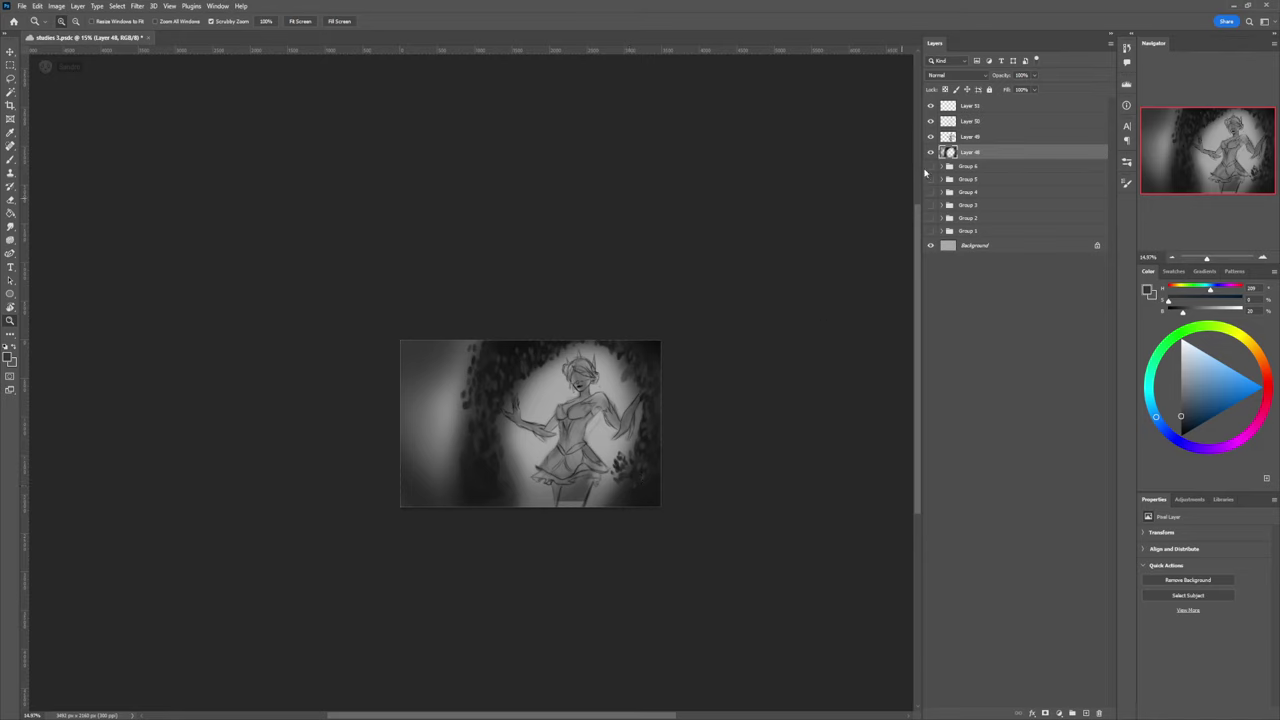
Step: Lower the opacity of figure tone Layer 49 to 10% and add a new layer above it
left_click(997, 140)
mouse_move(1003, 76)
left_mouse_down()
mouse_move(982, 85)
mouse_move(1035, 84)
mouse_move(986, 88)
left_mouse_up()
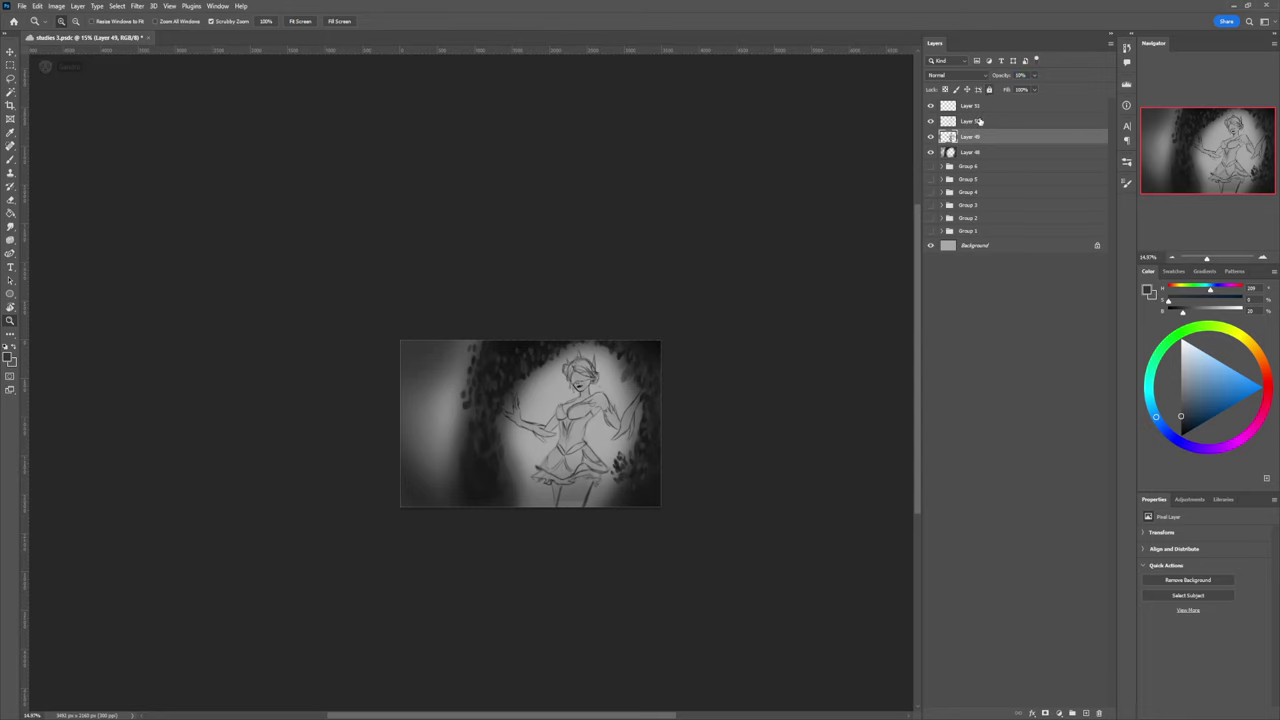
key("ctrl+shift+alt+n")
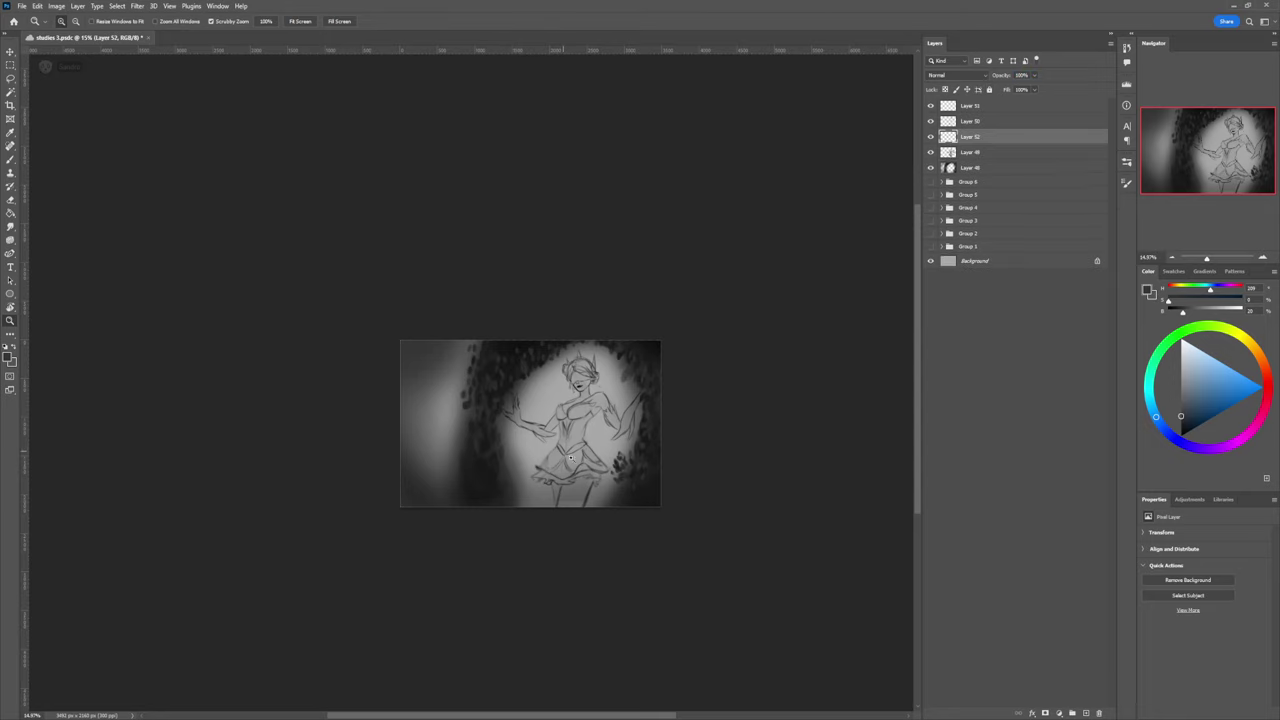
left_click_drag(584, 464, 640, 458)
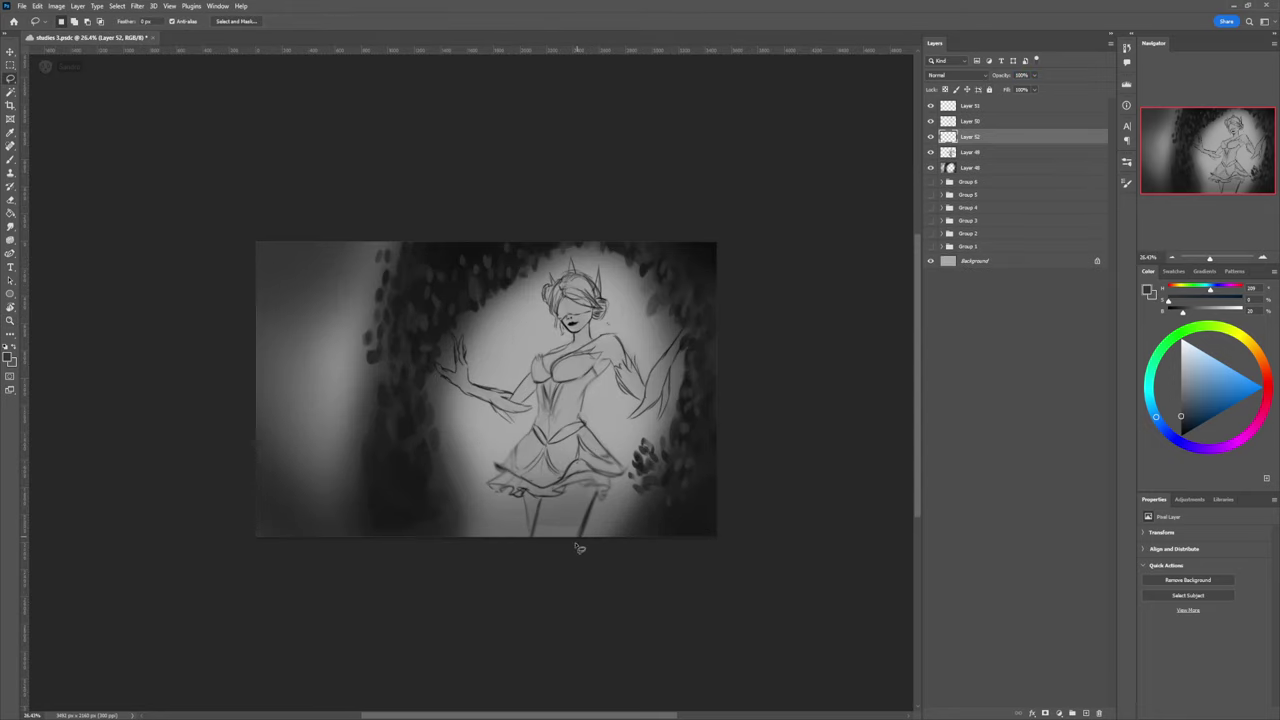
Step: Lasso the figure's legs, skirt, torso and both arms, combining the outlines into one selection
left_click_drag(574, 552, 620, 470)
mouse_move(513, 497)
left_mouse_down()
mouse_move(543, 569)
mouse_move(578, 565)
left_mouse_up()
key("shift")
mouse_move(641, 418)
left_mouse_down()
mouse_move(662, 400)
mouse_move(668, 432)
mouse_move(704, 326)
mouse_move(688, 318)
mouse_move(650, 388)
mouse_move(623, 345)
mouse_move(578, 341)
mouse_move(537, 364)
mouse_move(538, 390)
mouse_move(572, 402)
left_mouse_up()
left_click_drag(515, 399, 533, 387)
key("alt")
Step: Fill the selected body and arms with flat dark gray using a greatly enlarged brush
key("b")
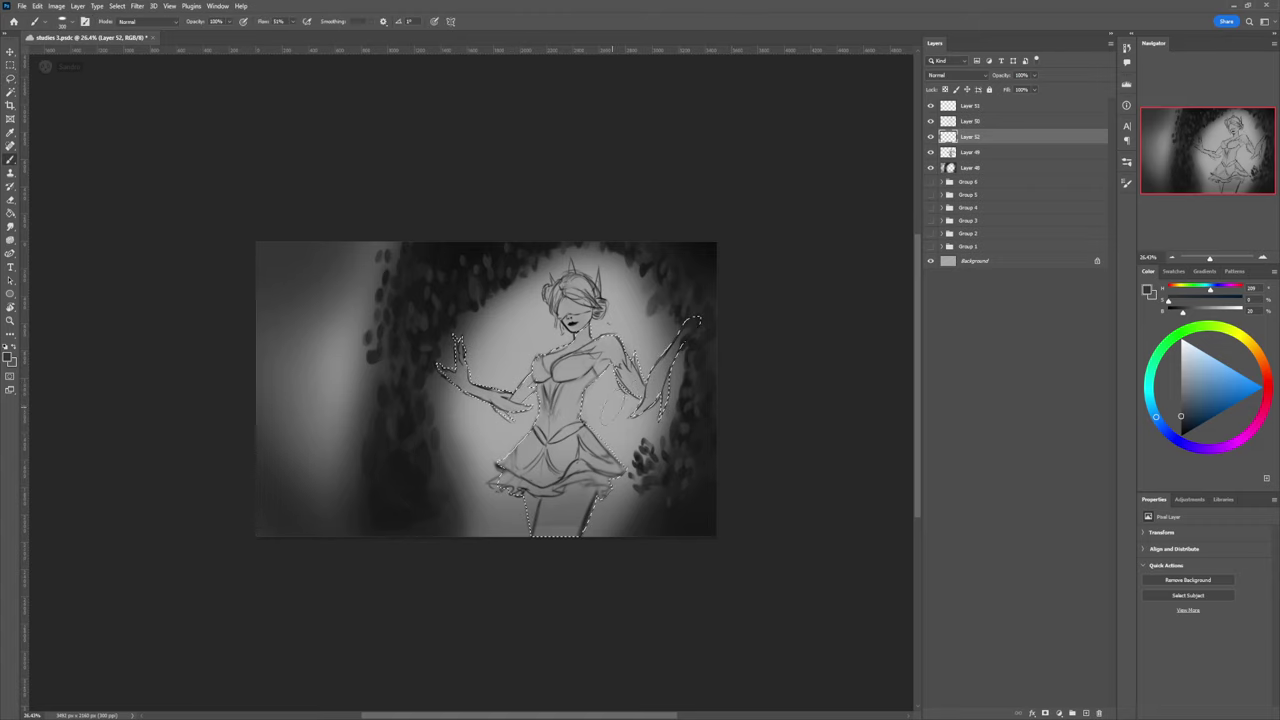
key("]")
key("]")
key("]")
key("]")
key("]")
key("]")
key("]")
key("]")
key("]")
key("]")
mouse_move(548, 572)
left_mouse_down()
mouse_move(549, 525)
mouse_move(647, 480)
mouse_move(683, 385)
left_mouse_up()
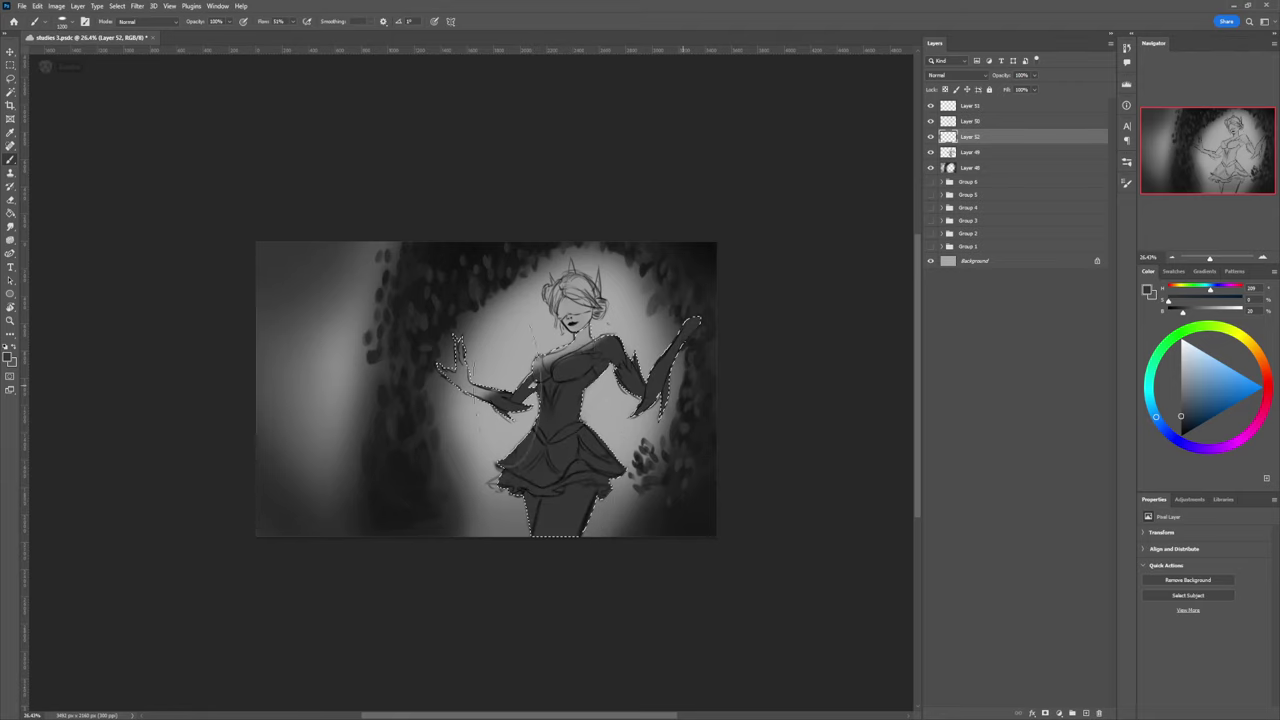
mouse_move(508, 378)
left_mouse_down()
mouse_move(398, 399)
mouse_move(708, 358)
left_mouse_up()
Step: Lasso the head, hair buns and crown, fill them with the same dark gray, and clear the selection
key("l")
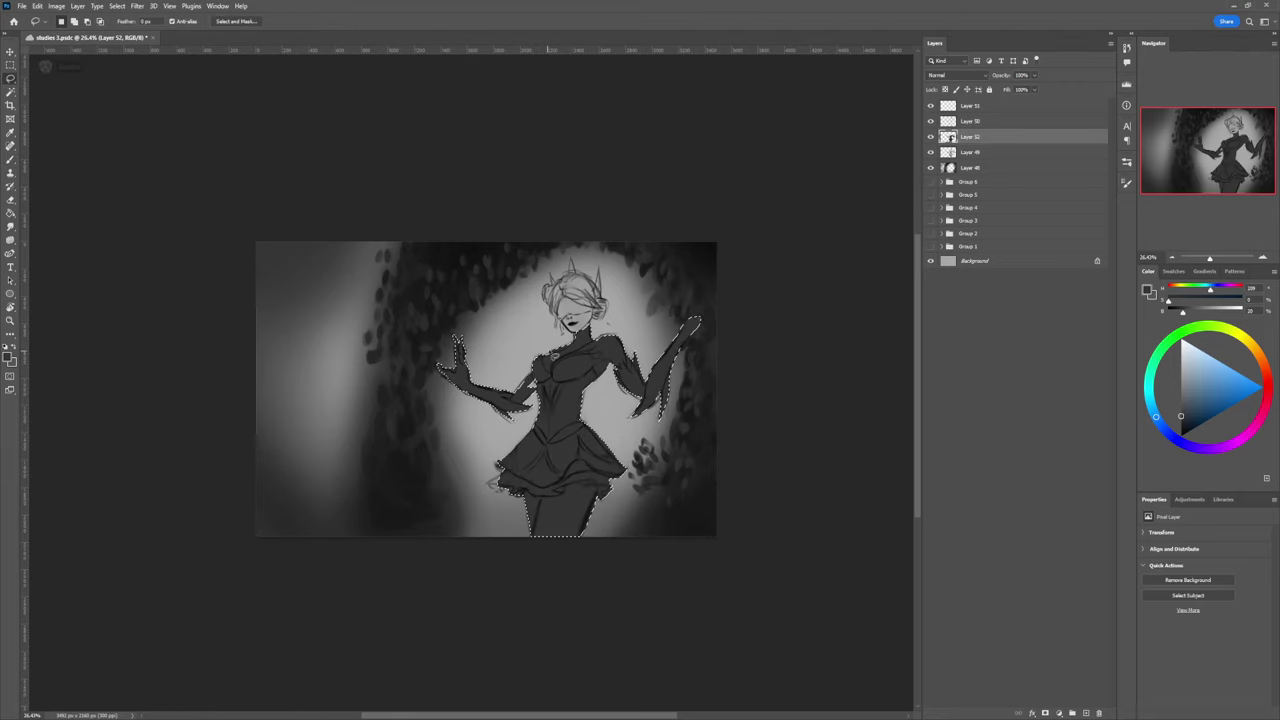
key("ctrl+d")
mouse_move(570, 333)
left_mouse_down()
mouse_move(620, 331)
mouse_move(592, 302)
left_mouse_up()
key("b")
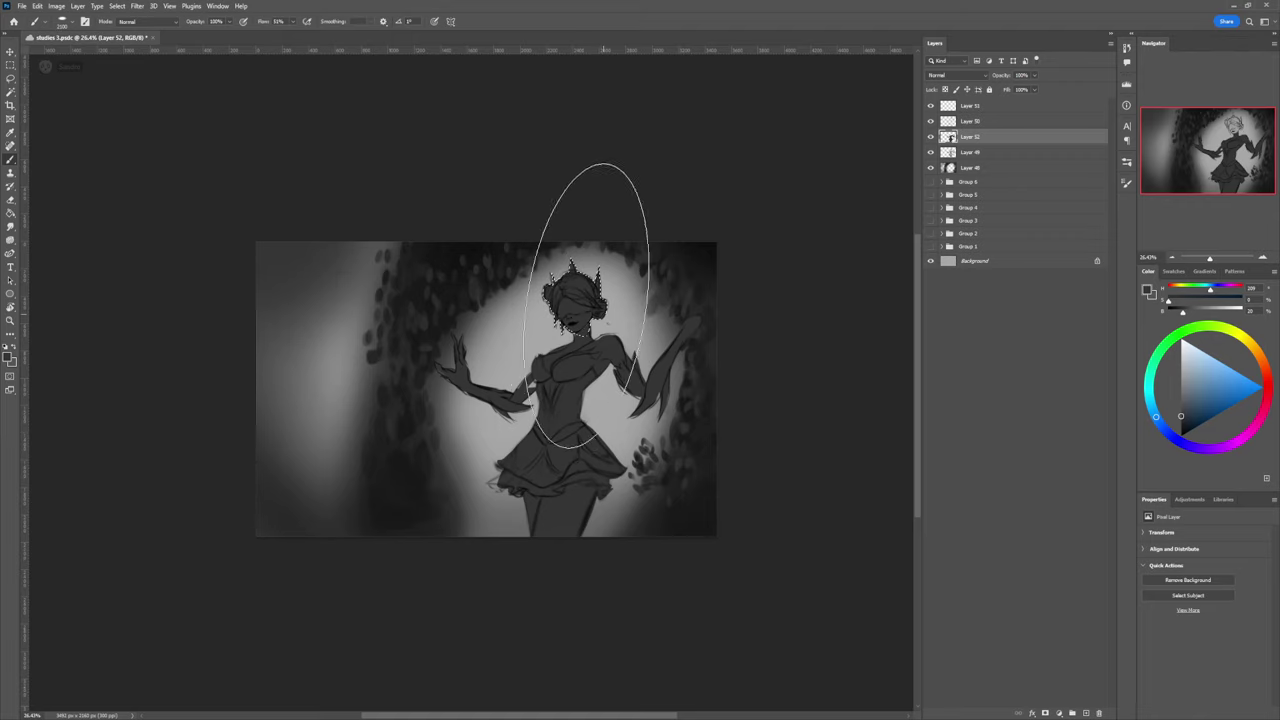
key("z")
left_click_drag(596, 405, 566, 402)
key("l")
key("ctrl+d")
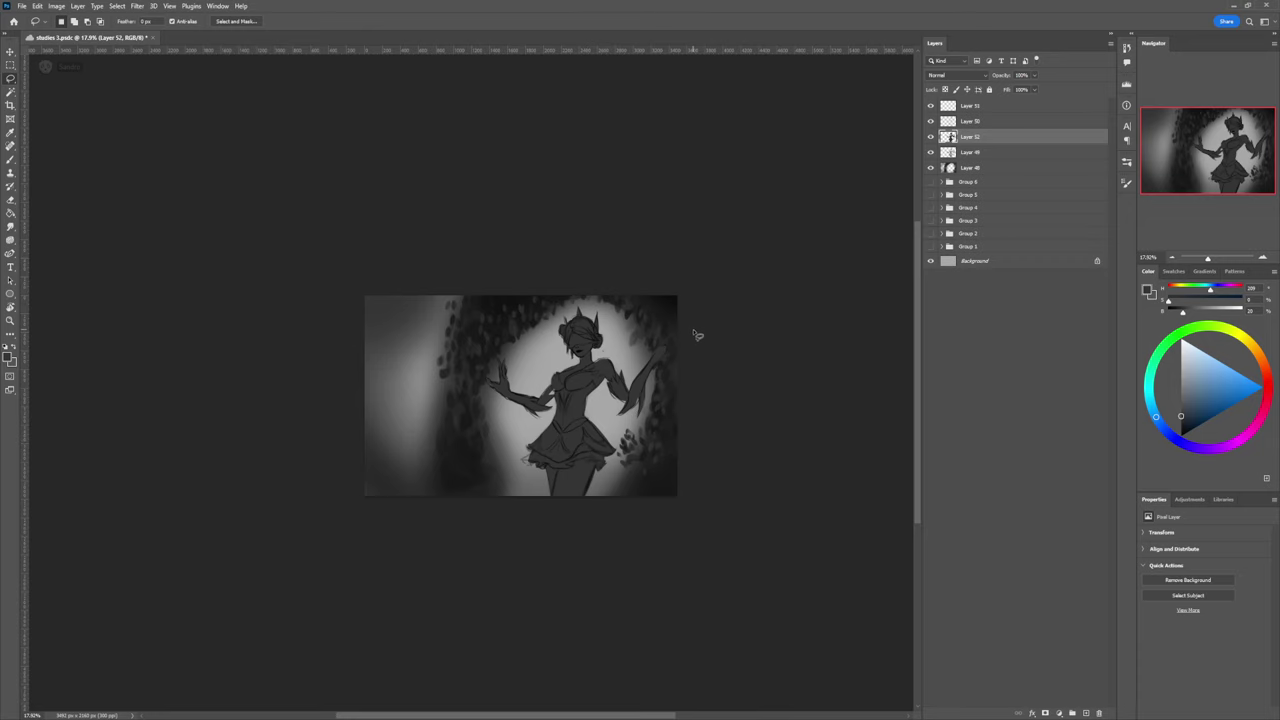
Step: Fill the unpainted gap between the bent arm and the bust with a smaller brush
key("b")
scroll(533, 396, "up", 5, "alt")
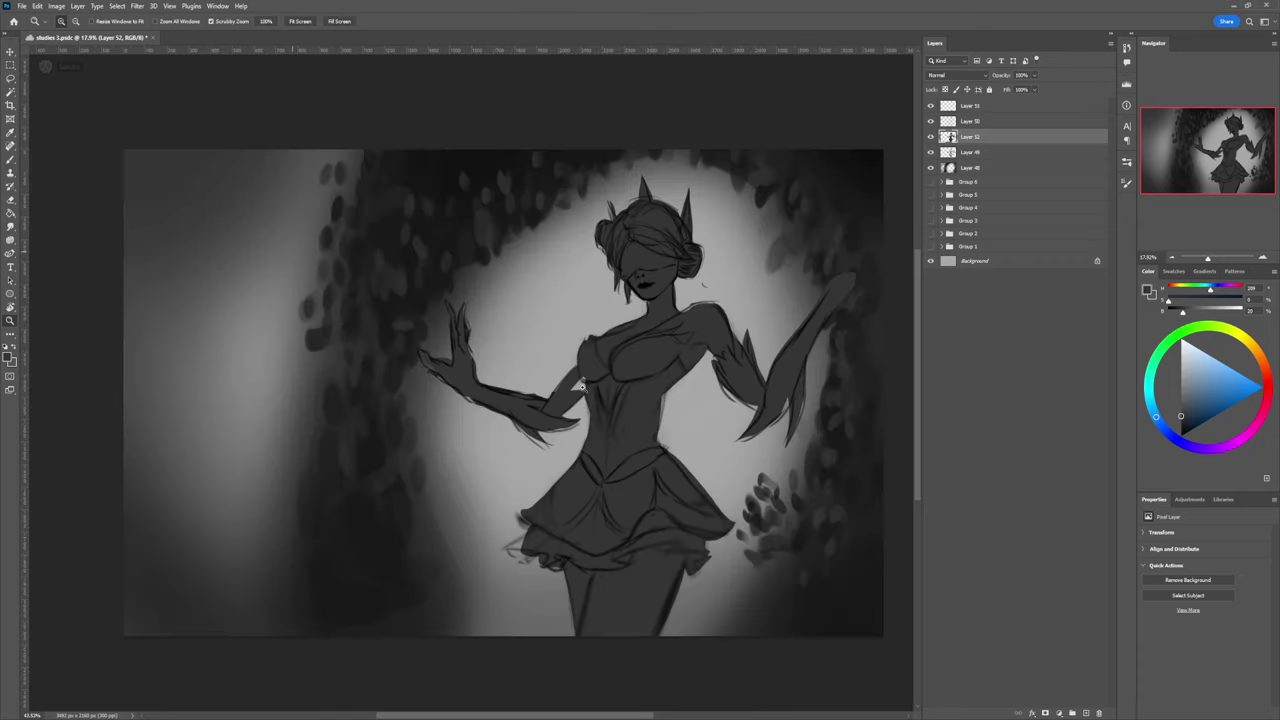
key("bracketleft")
key("bracketleft")
key("bracketleft")
key("bracketleft")
key("bracketleft")
key("bracketleft")
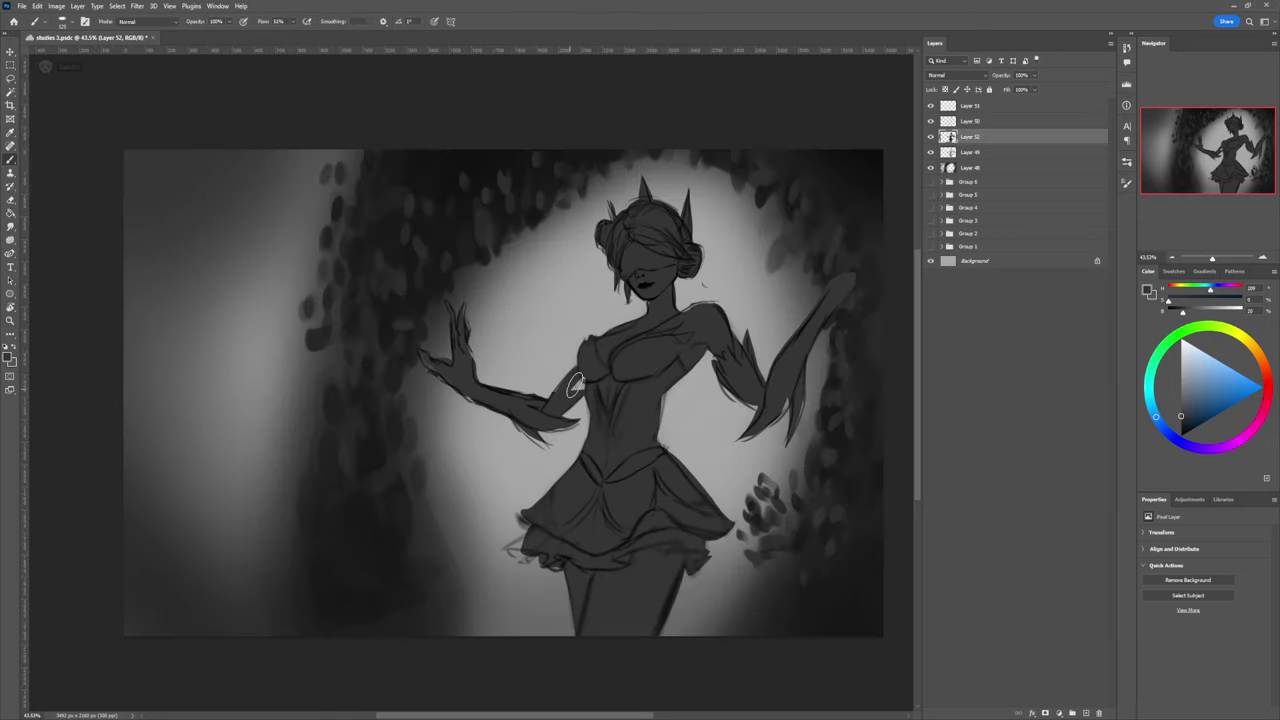
left_click_drag(577, 383, 633, 374)
Step: Touch up the edges of the dark figure around the skirt and arms with a smaller brush and the eraser
key("z")
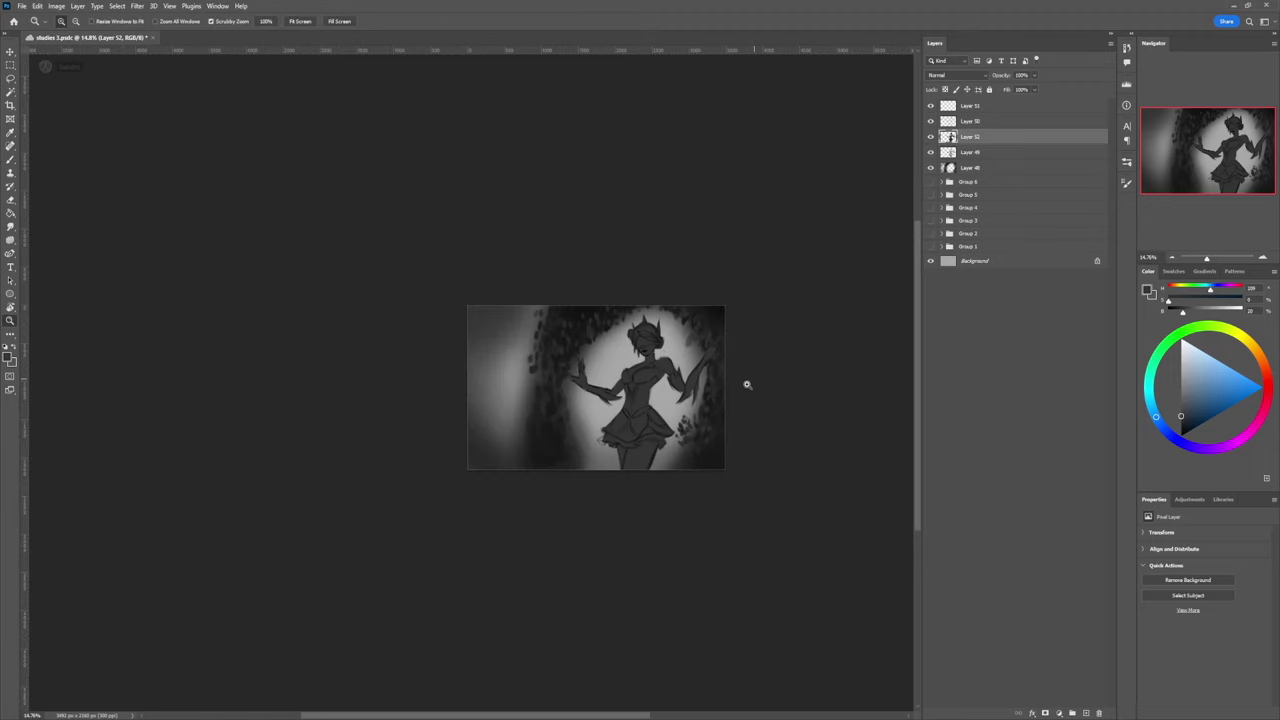
mouse_move(707, 388)
left_mouse_down()
mouse_move(727, 389)
mouse_move(718, 398)
left_mouse_up()
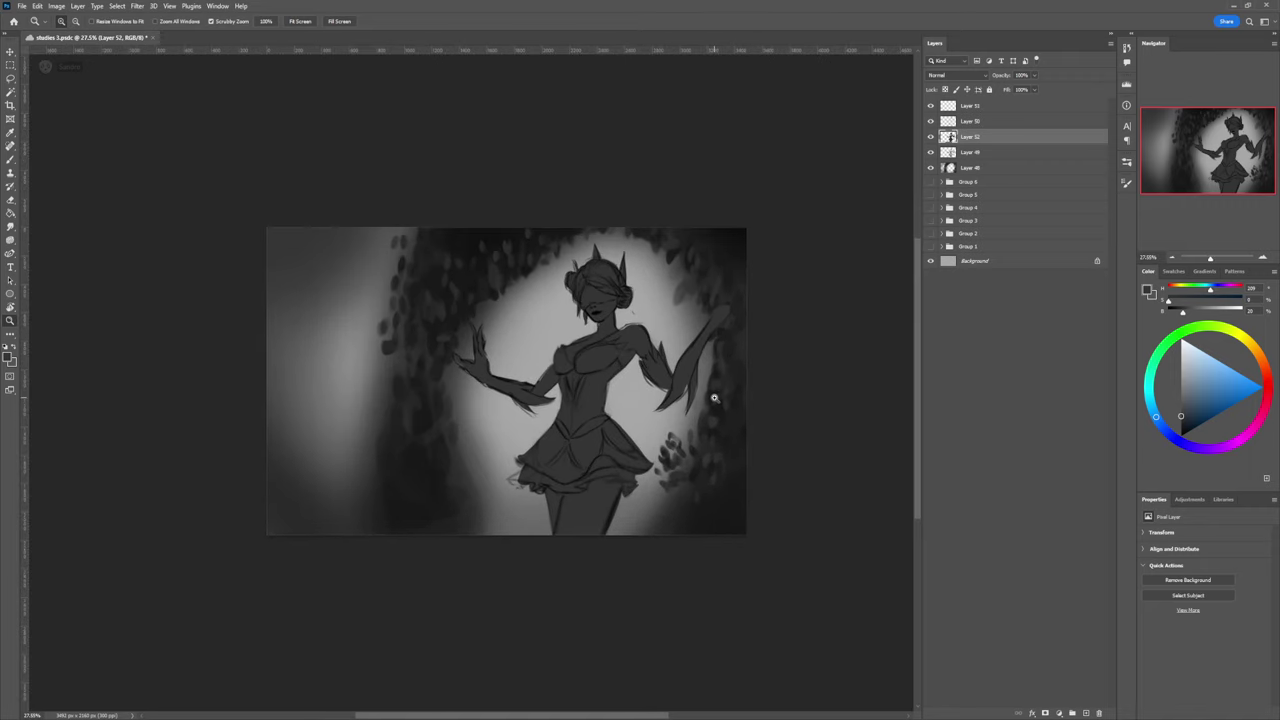
key("b")
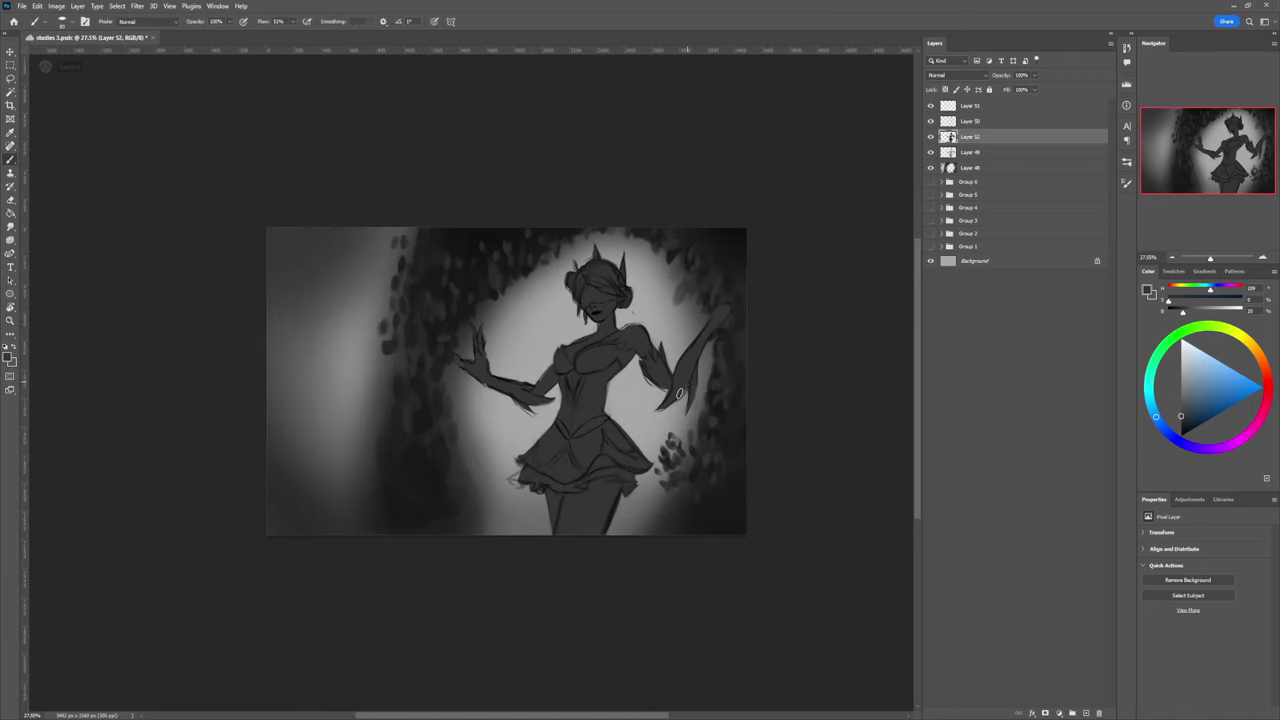
left_click(751, 387)
left_click(617, 486)
key("bracketleft")
key("bracketleft")
key("bracketleft")
key("bracketleft")
key("bracketleft")
key("bracketleft")
key("bracketleft")
key("e")
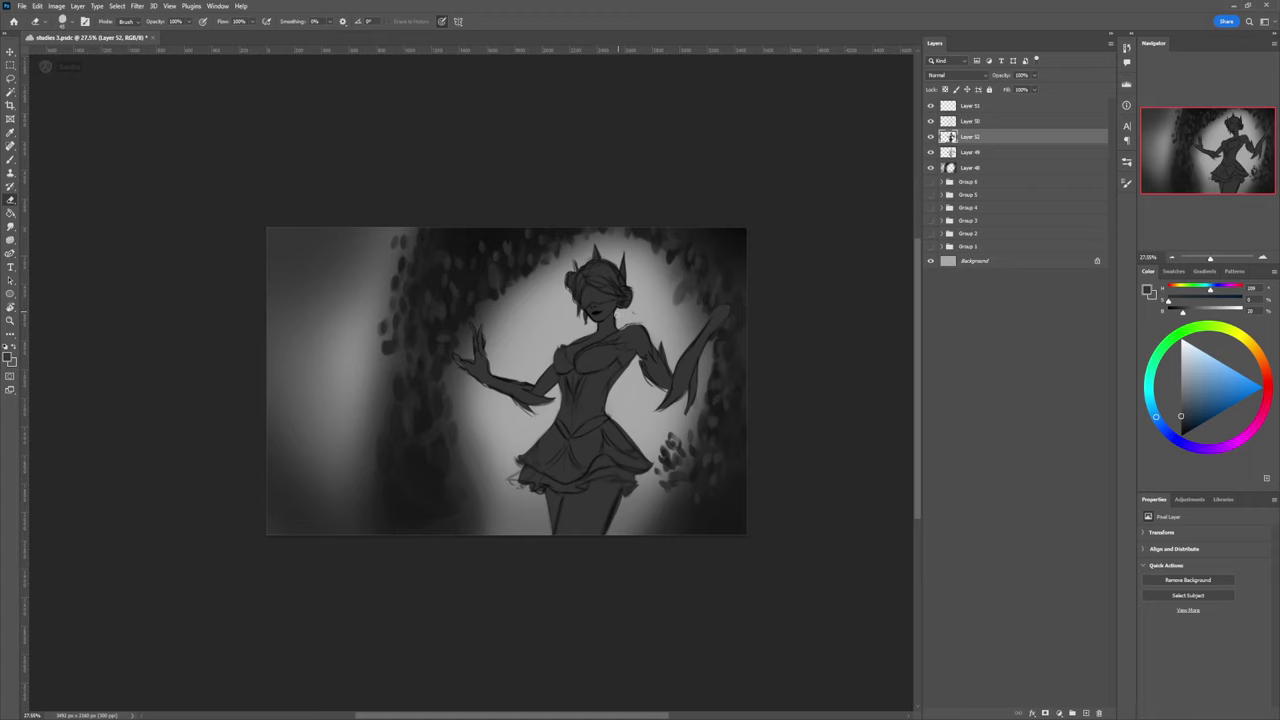
key("b")
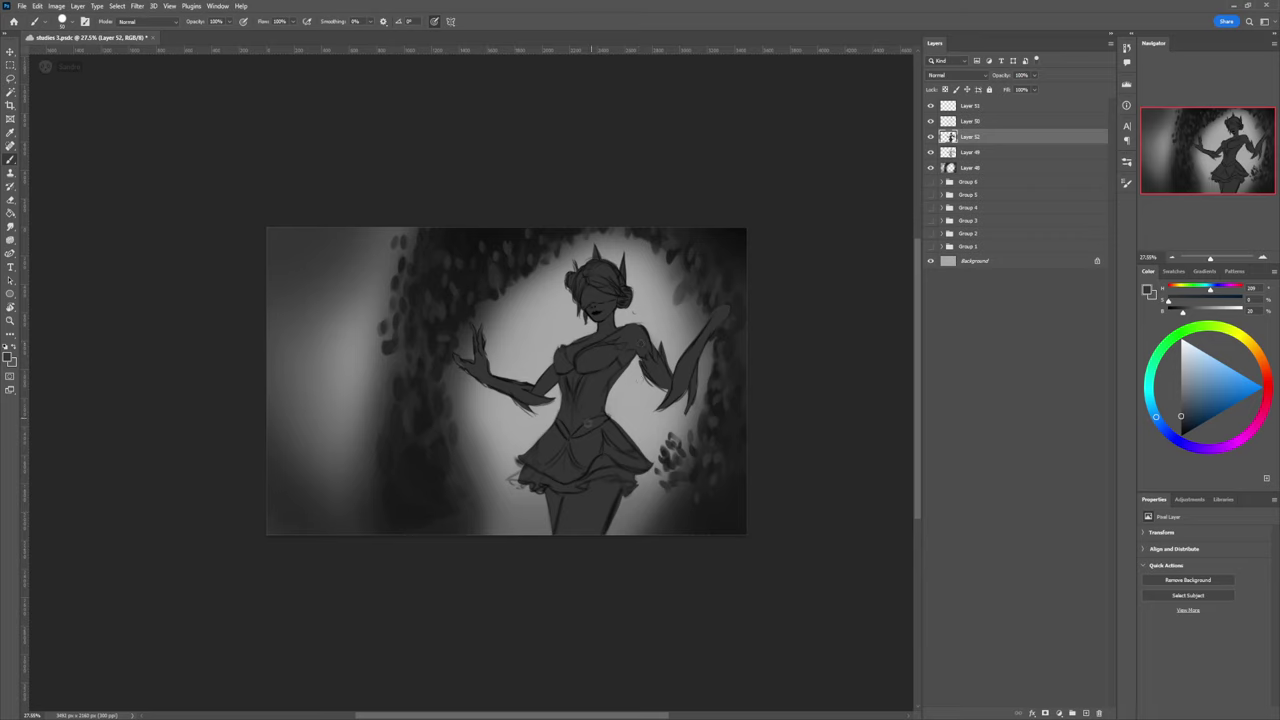
Step: Load the figure silhouette's outline as a selection and add a new layer directly above the silhouette layer
key("ctrl+space")
left_click_drag(551, 459, 536, 457)
left_click_drag(606, 413, 622, 410)
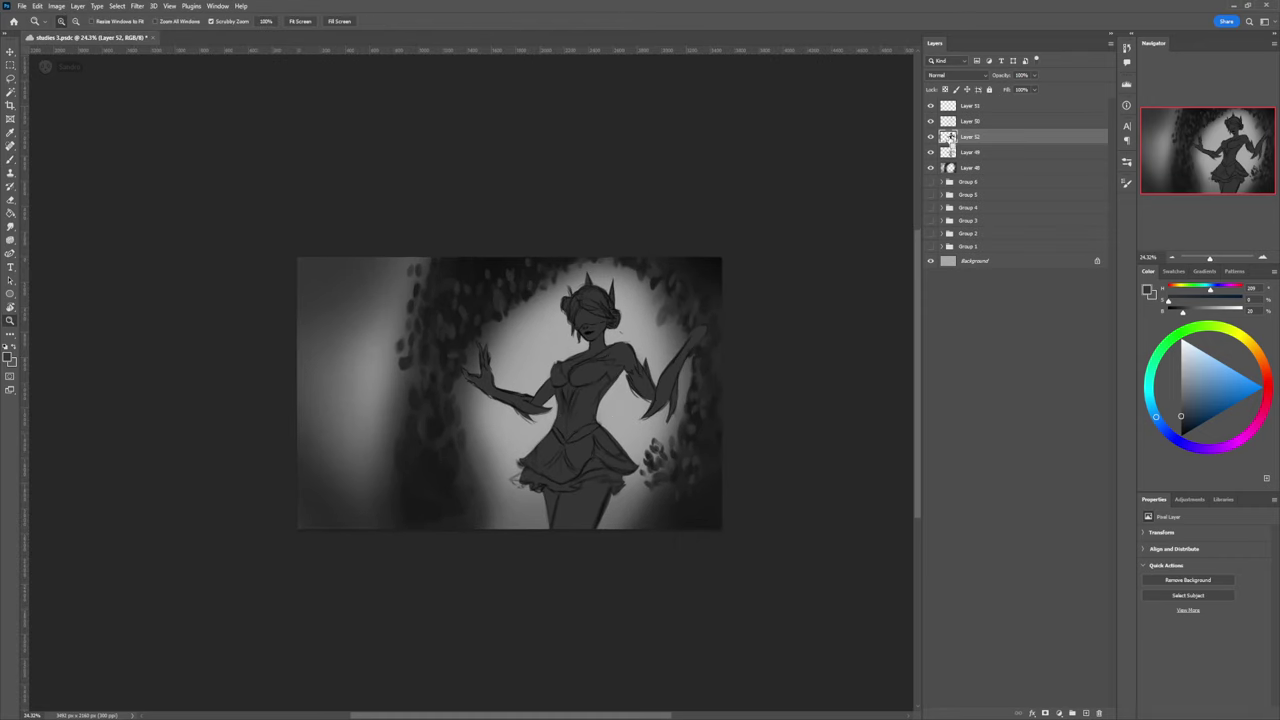
left_click(948, 137, "ctrl")
key("ctrl+shift+alt+n")
key("b")
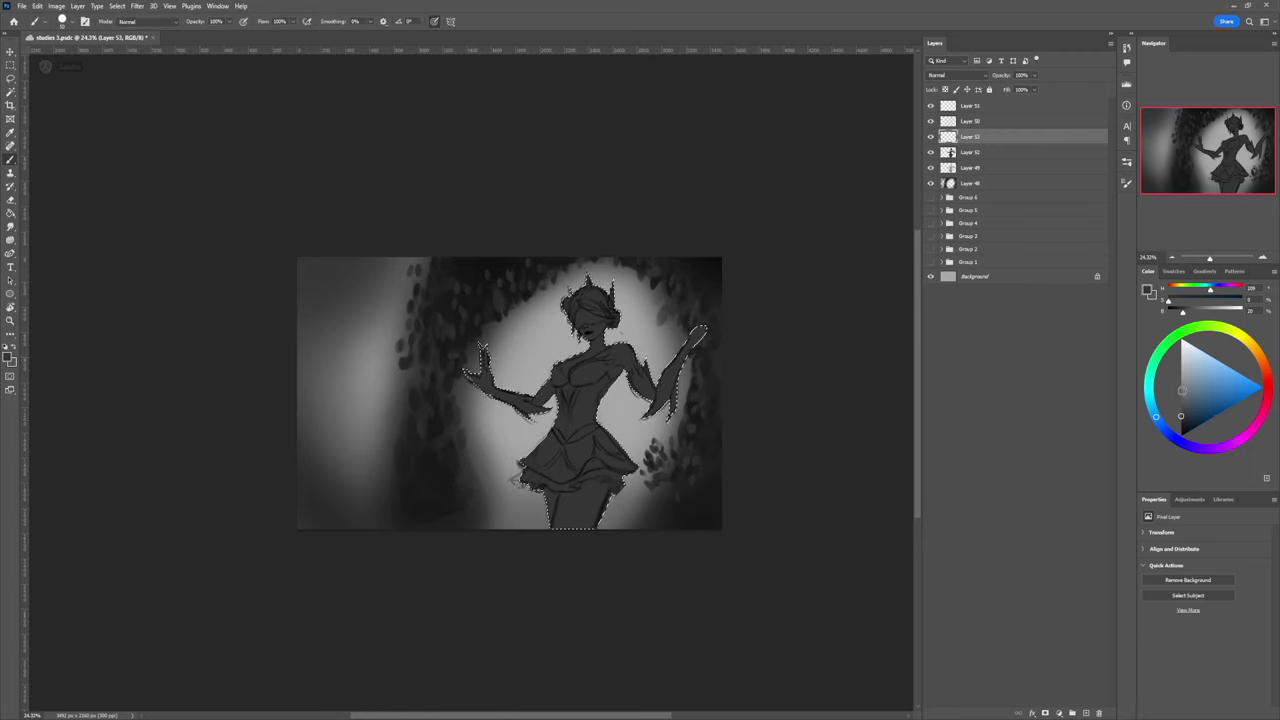
Step: Paint both bust cups of the dress light gray within the selection
left_click(1182, 384)
left_click_drag(575, 376, 603, 364)
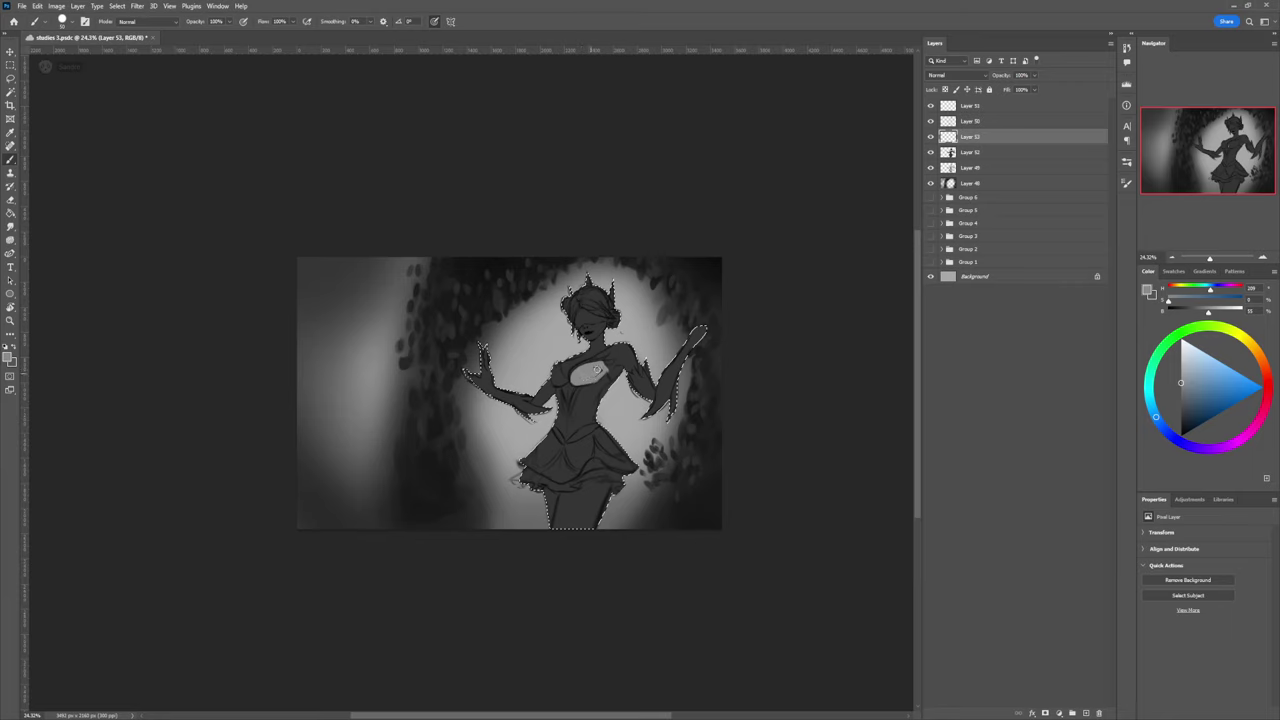
left_click_drag(592, 368, 611, 359)
left_click_drag(605, 367, 612, 368)
left_click_drag(566, 378, 558, 377)
Step: Paint the face, chest, shoulders and upper arms mid-gray on a new layer below the bust layer, and save the document
left_click(1179, 394)
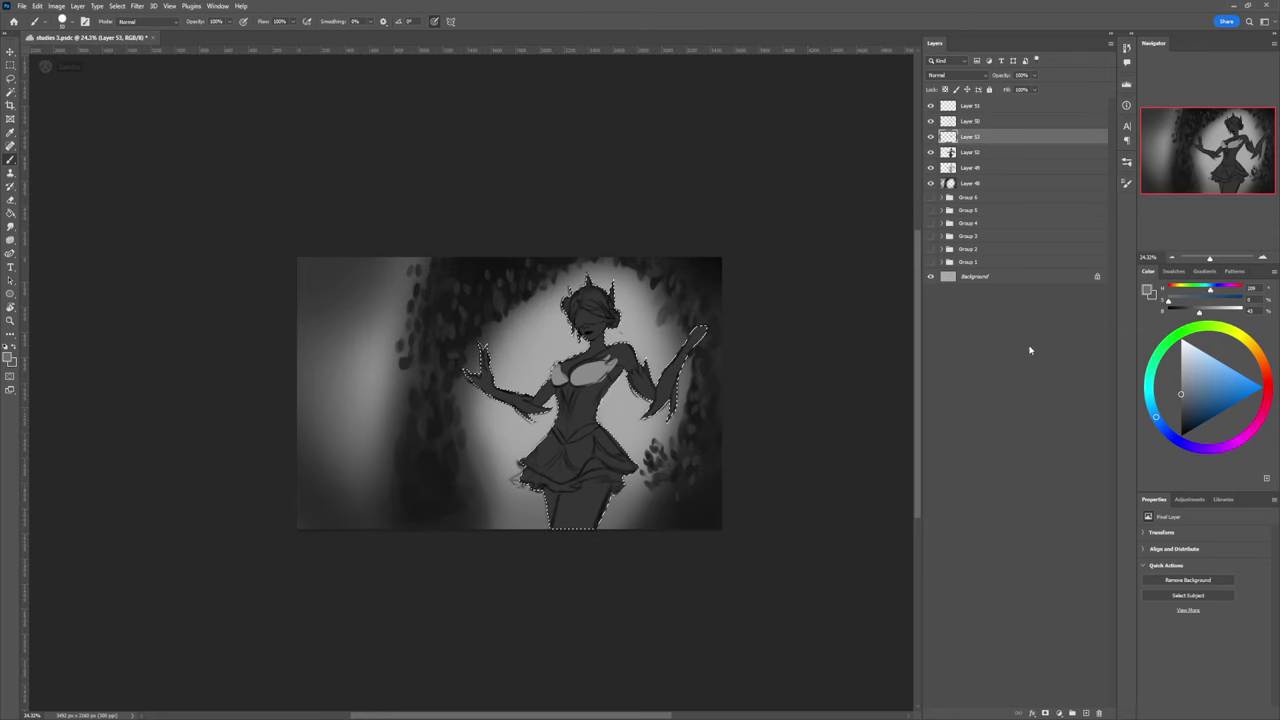
left_click(973, 155)
key("ctrl+alt+shift+n")
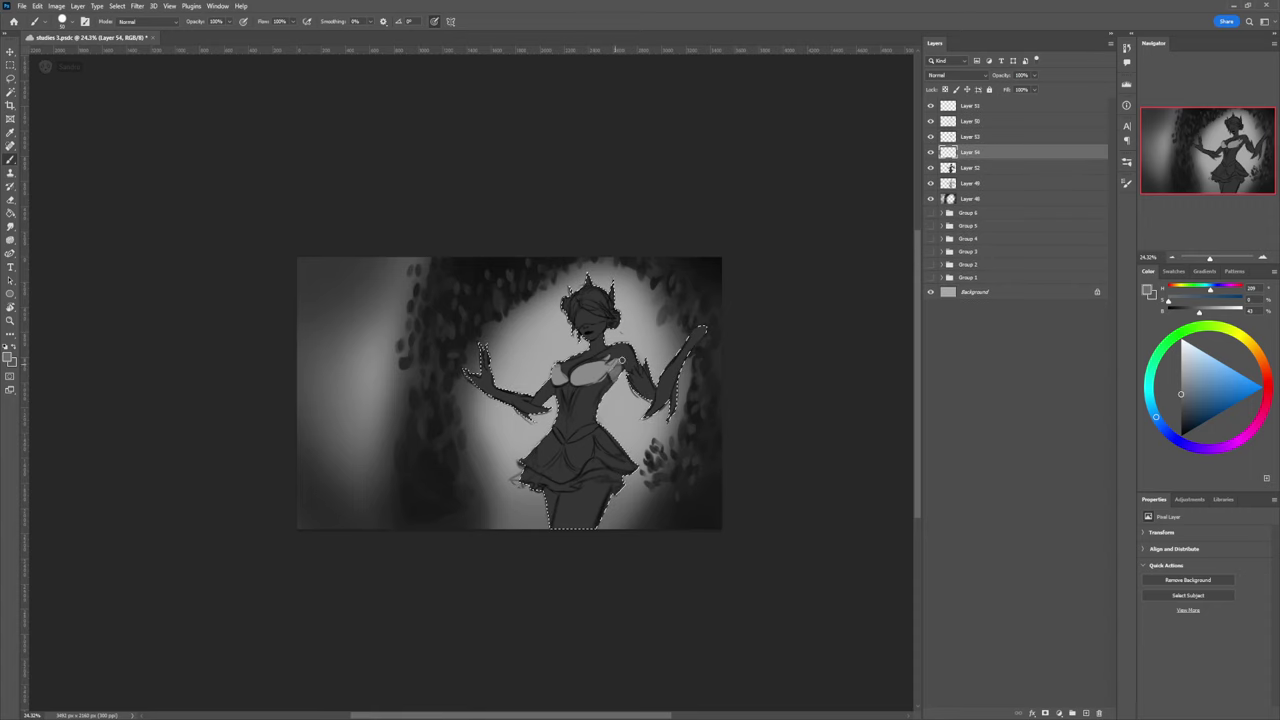
left_click(1180, 398)
mouse_move(630, 354)
left_mouse_down()
mouse_move(617, 357)
mouse_move(619, 344)
mouse_move(590, 356)
mouse_move(588, 332)
mouse_move(604, 326)
mouse_move(569, 375)
left_mouse_up()
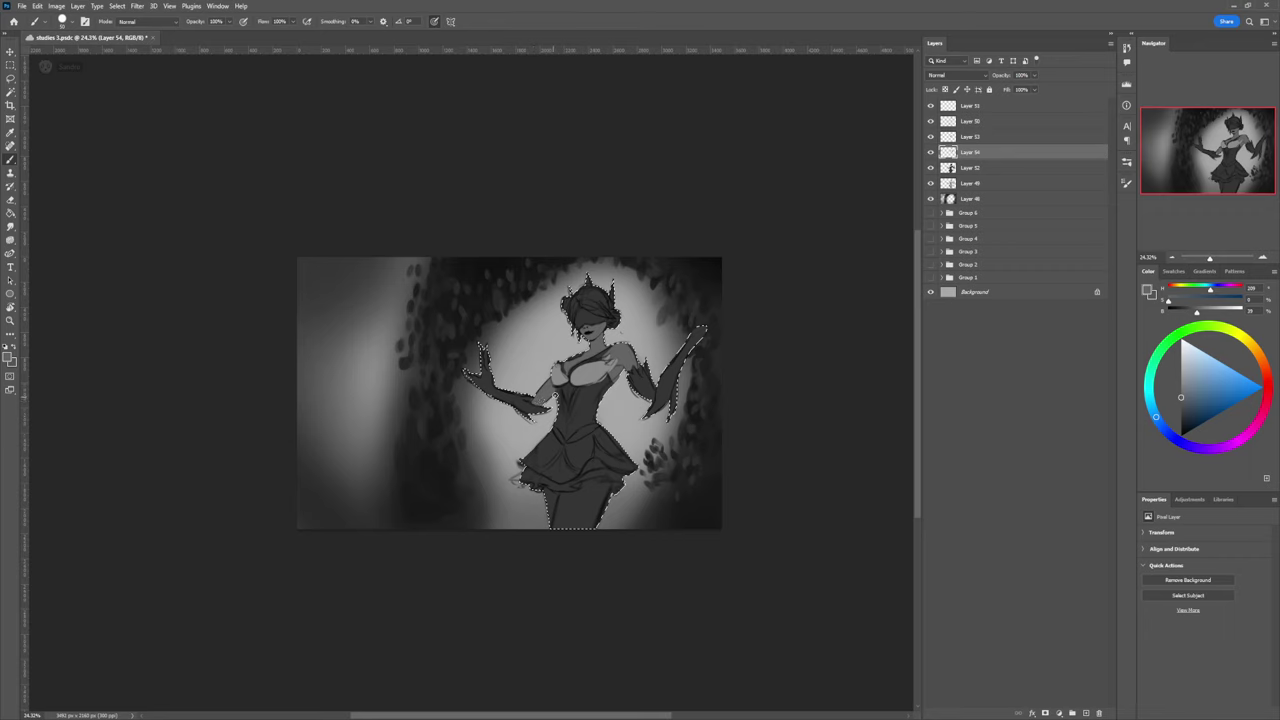
key("ctrl+s")
Step: Fill the thighs with mid-gray and paint the ruffle beneath the skirt in a lighter gray
mouse_move(549, 537)
left_mouse_down()
mouse_move(561, 498)
mouse_move(606, 489)
mouse_move(589, 529)
mouse_move(598, 492)
mouse_move(564, 528)
mouse_move(565, 510)
mouse_move(594, 490)
mouse_move(583, 507)
mouse_move(569, 490)
mouse_move(547, 525)
mouse_move(547, 491)
mouse_move(552, 514)
mouse_move(890, 364)
mouse_move(522, 480)
mouse_move(550, 479)
mouse_move(535, 490)
mouse_move(589, 472)
mouse_move(569, 487)
mouse_move(590, 474)
mouse_move(614, 476)
mouse_move(616, 490)
mouse_move(597, 477)
mouse_move(526, 482)
left_mouse_up()
left_click(1180, 379)
left_click(583, 383, "alt")
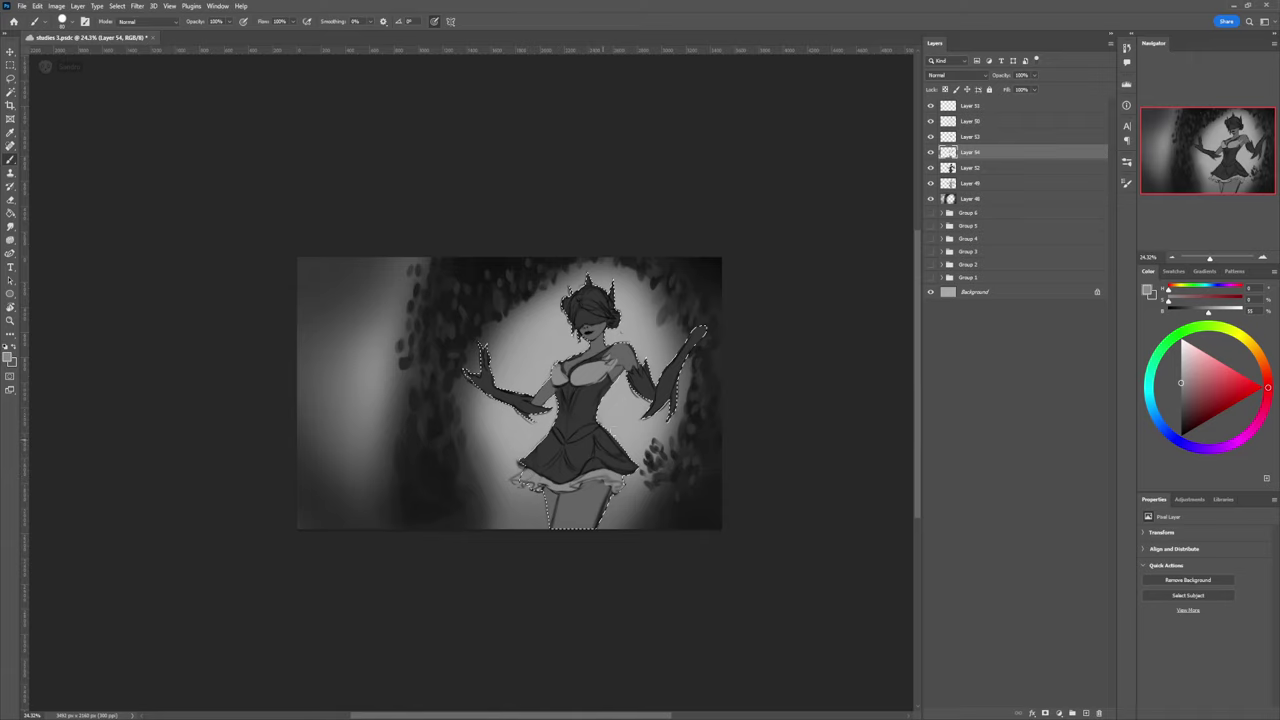
Step: Block in the hair with medium-dark gray using a reduced brush flow and a slightly smaller brush
key("z")
left_click_drag(567, 441, 532, 428)
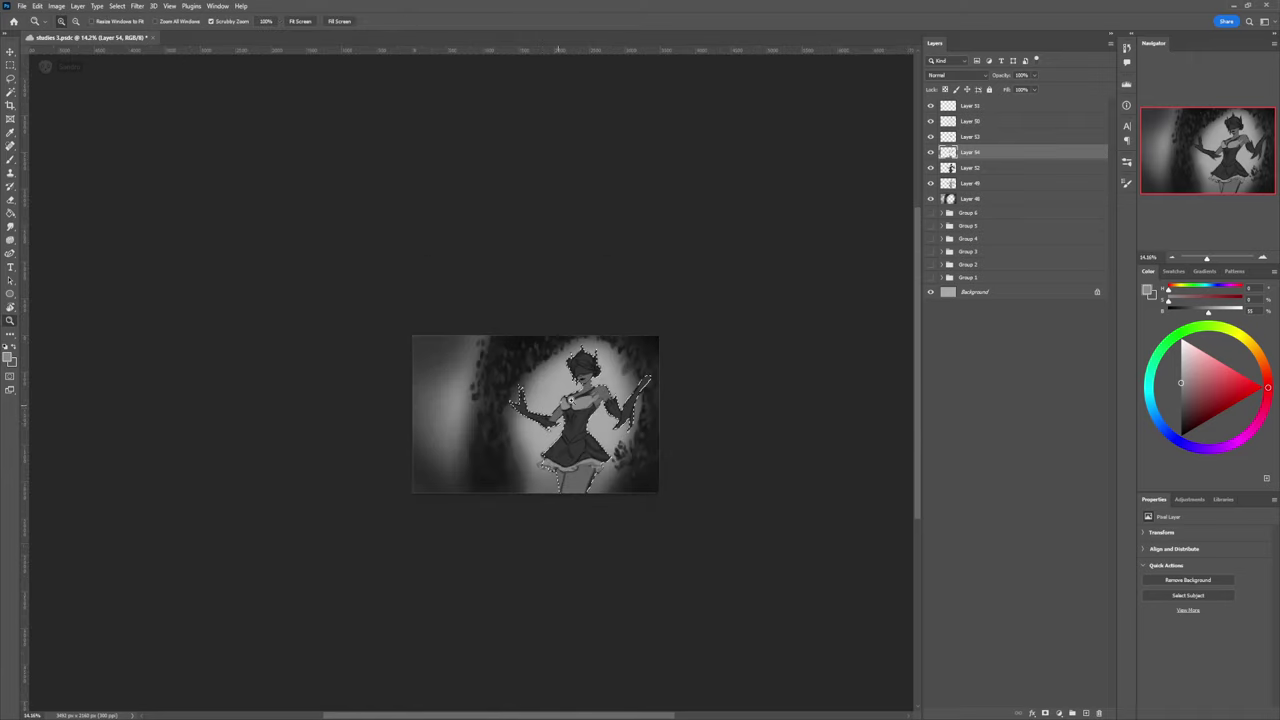
left_click_drag(583, 379, 617, 377)
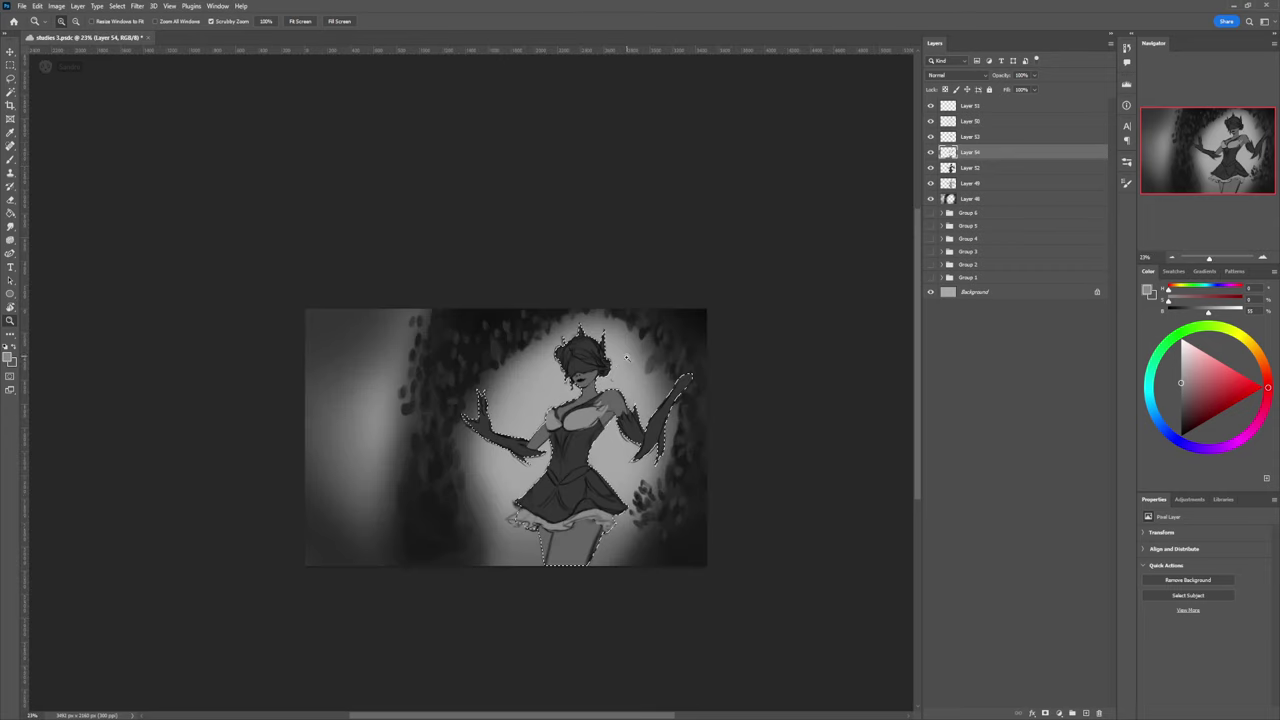
key("b")
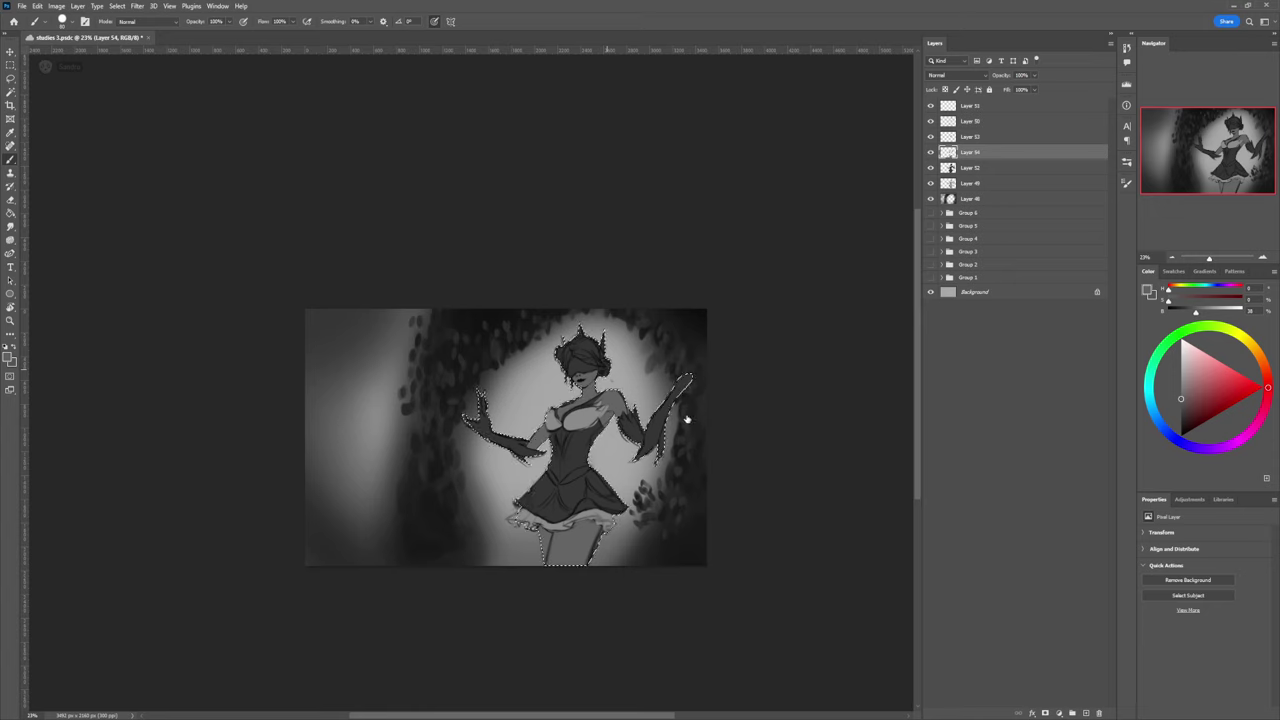
key("shift+8")
key("shift+1")
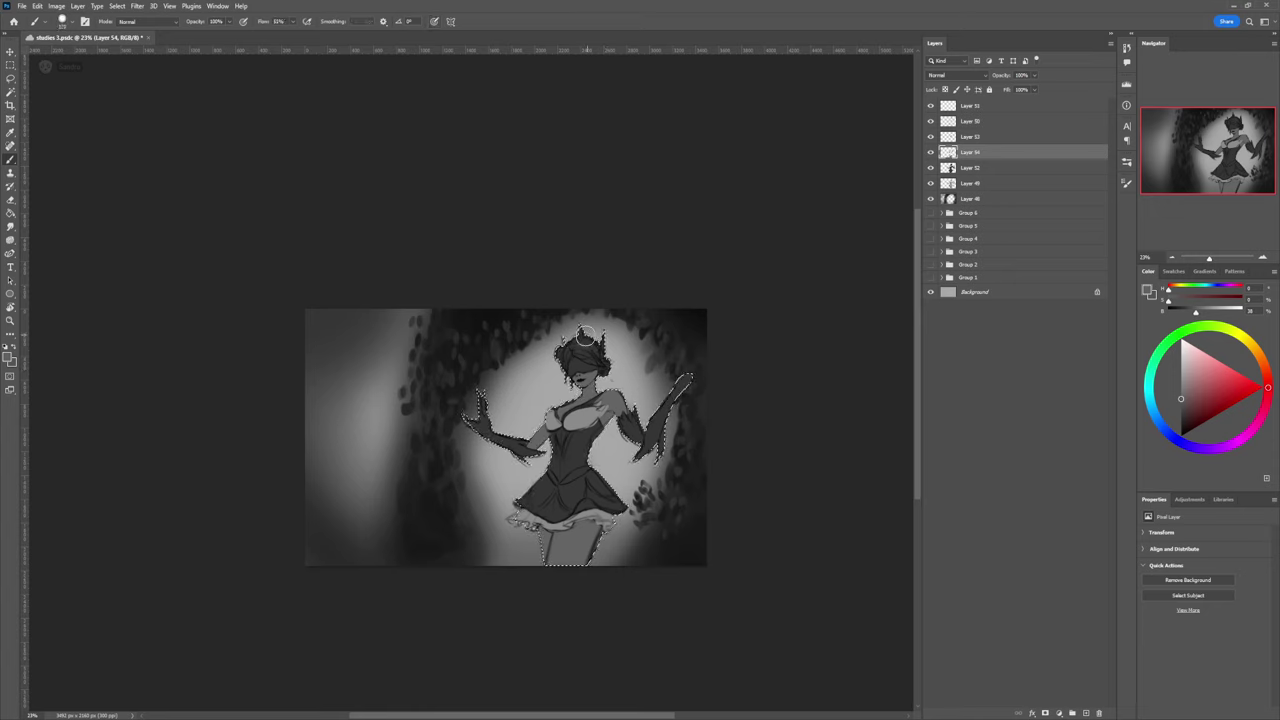
key("bracketleft")
key("bracketleft")
mouse_move(584, 342)
left_mouse_down()
mouse_move(563, 366)
mouse_move(557, 352)
left_mouse_up()
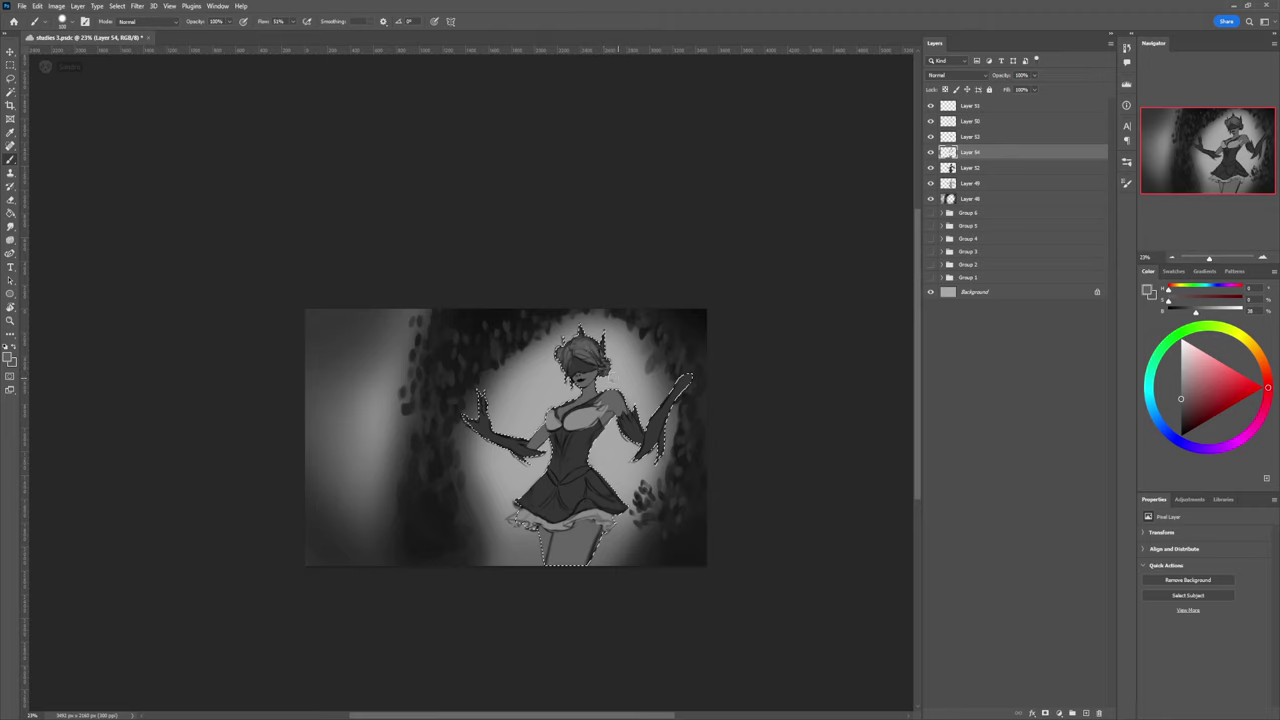
Step: Paint lighter gray highlights in the hair and add dark shading strokes to the hair and mask
left_click(1181, 376)
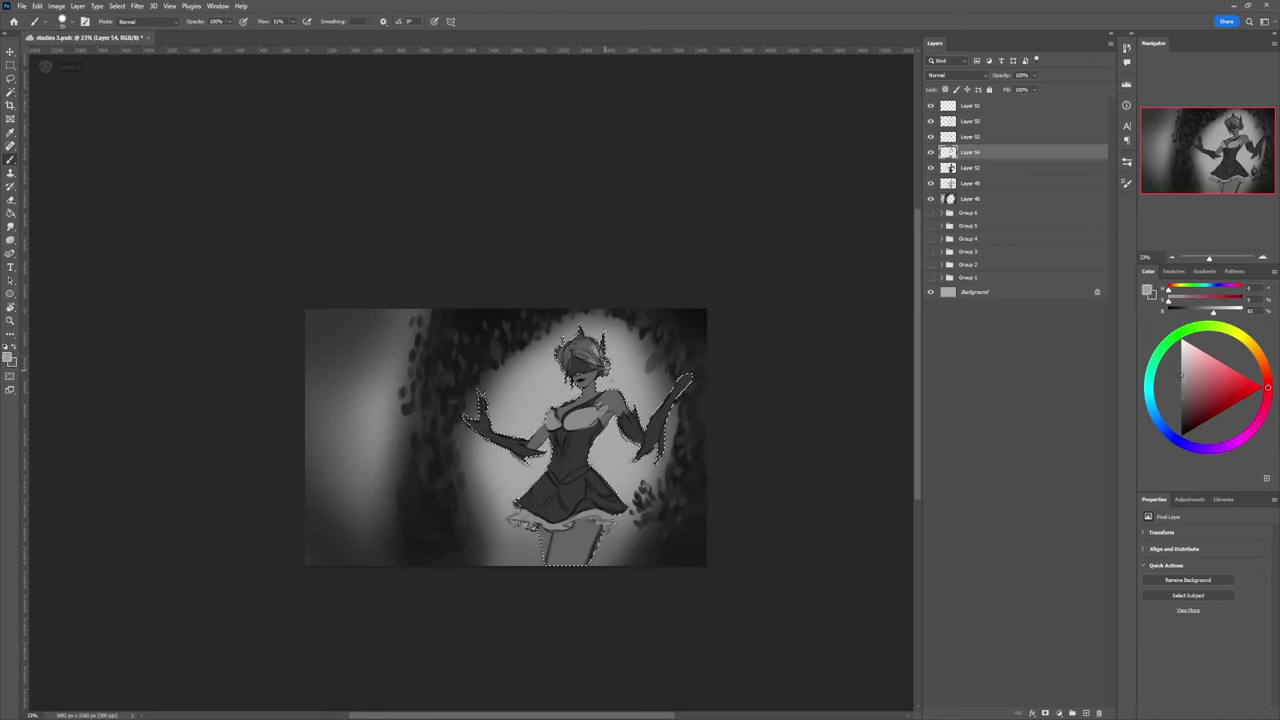
left_click(1180, 413)
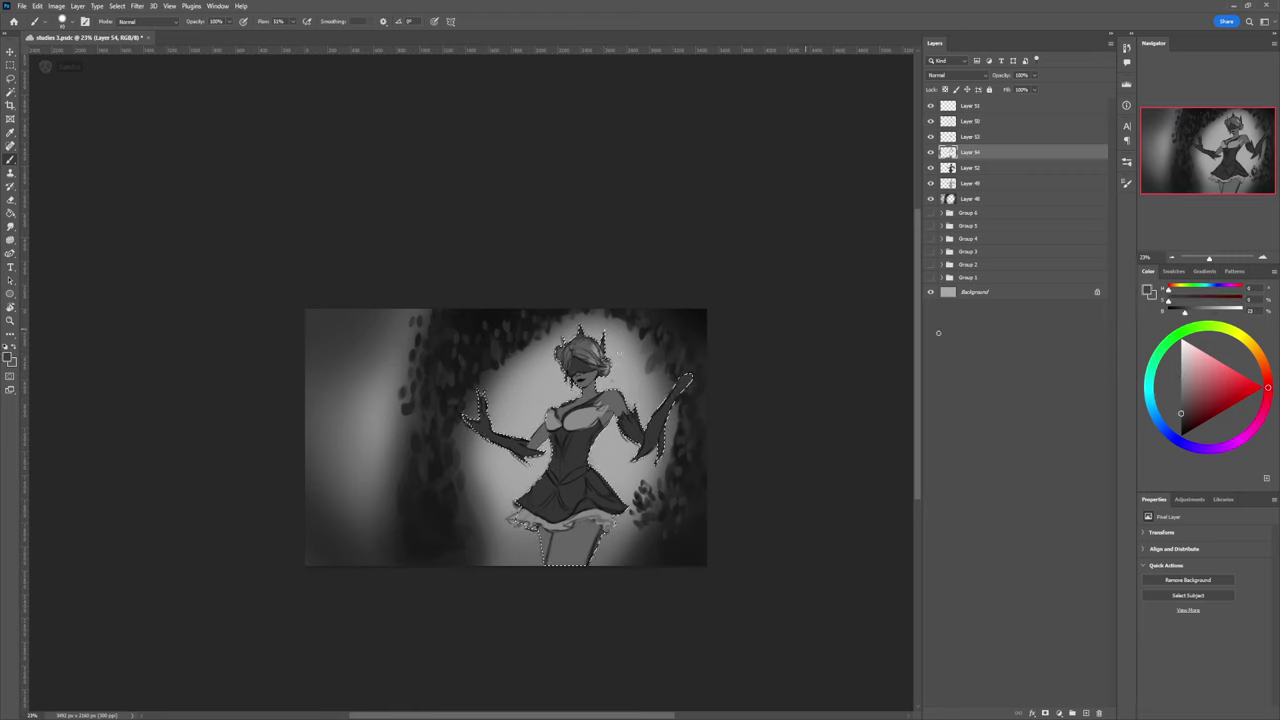
left_click(1181, 422)
left_click_drag(571, 374, 571, 372)
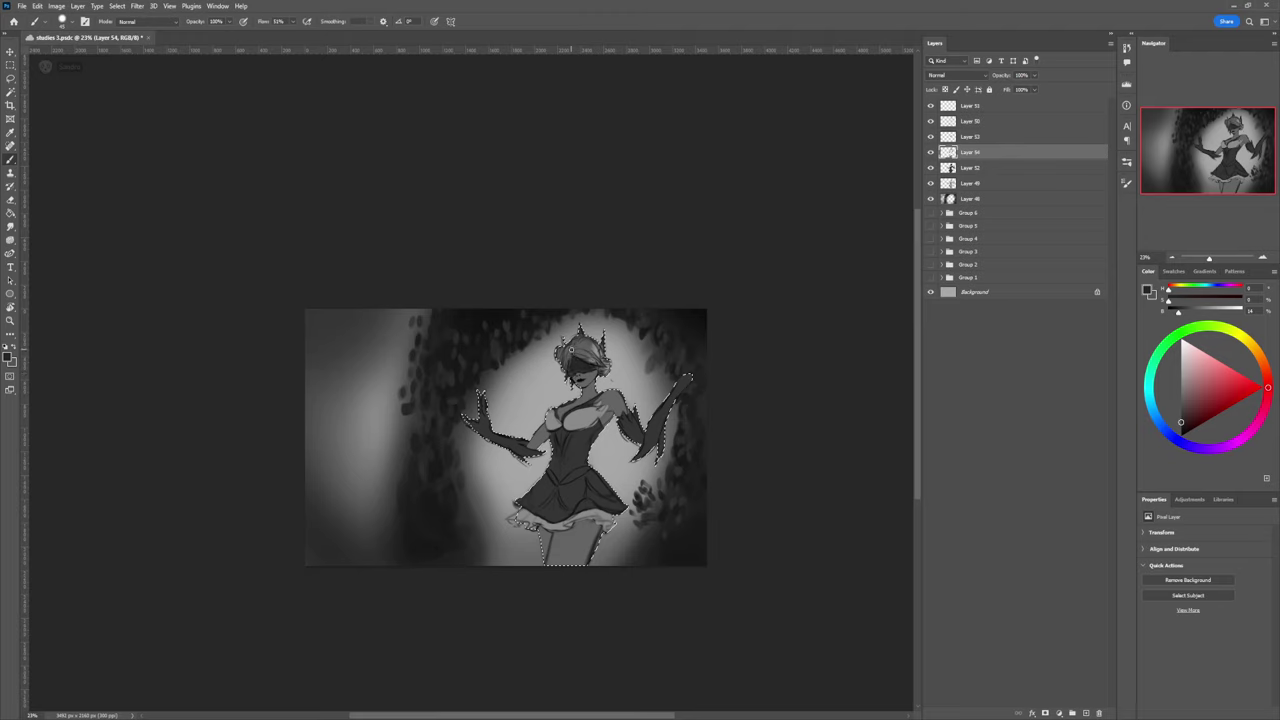
mouse_move(571, 350)
left_mouse_down()
mouse_move(597, 323)
mouse_move(605, 350)
mouse_move(583, 327)
mouse_move(559, 356)
left_mouse_up()
Step: Paint near-black trim and fold lines across the skirt and waist
key("bracketright")
key("bracketright")
key("bracketright")
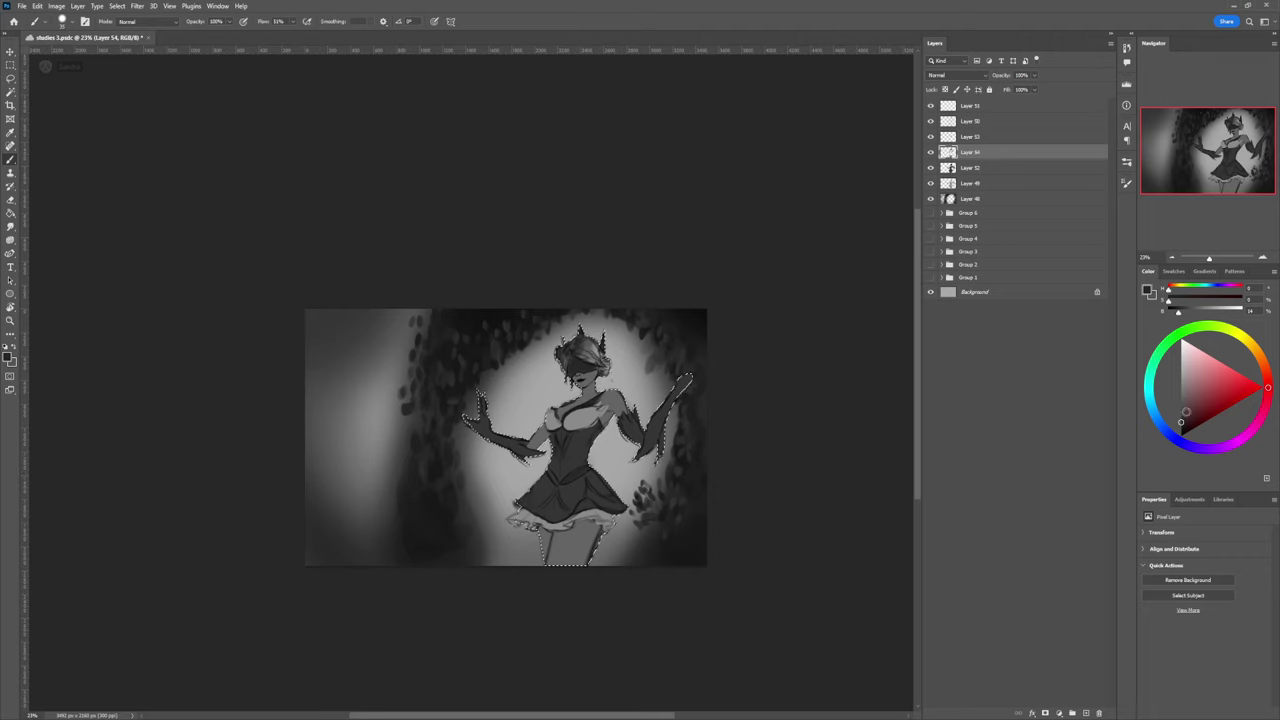
left_click(1181, 426)
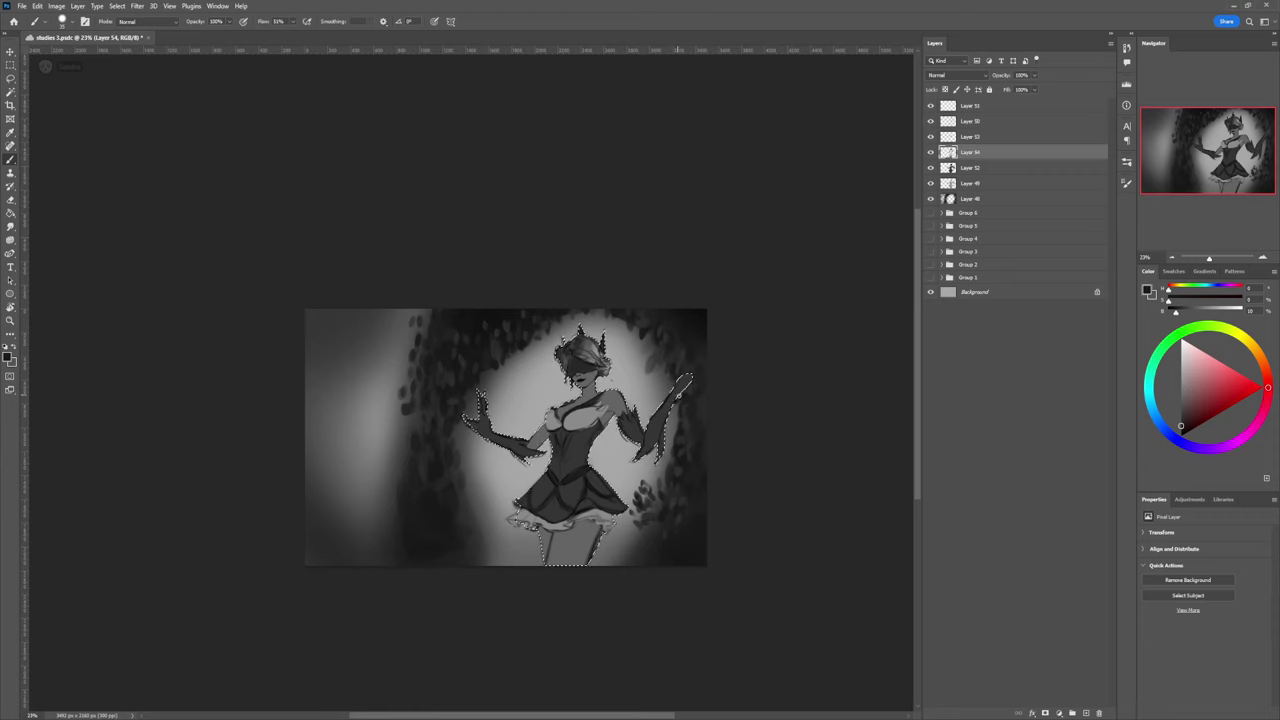
Step: Add a new layer, place it directly above the bust layer, and choose a very light gray for painting
left_click(1181, 394)
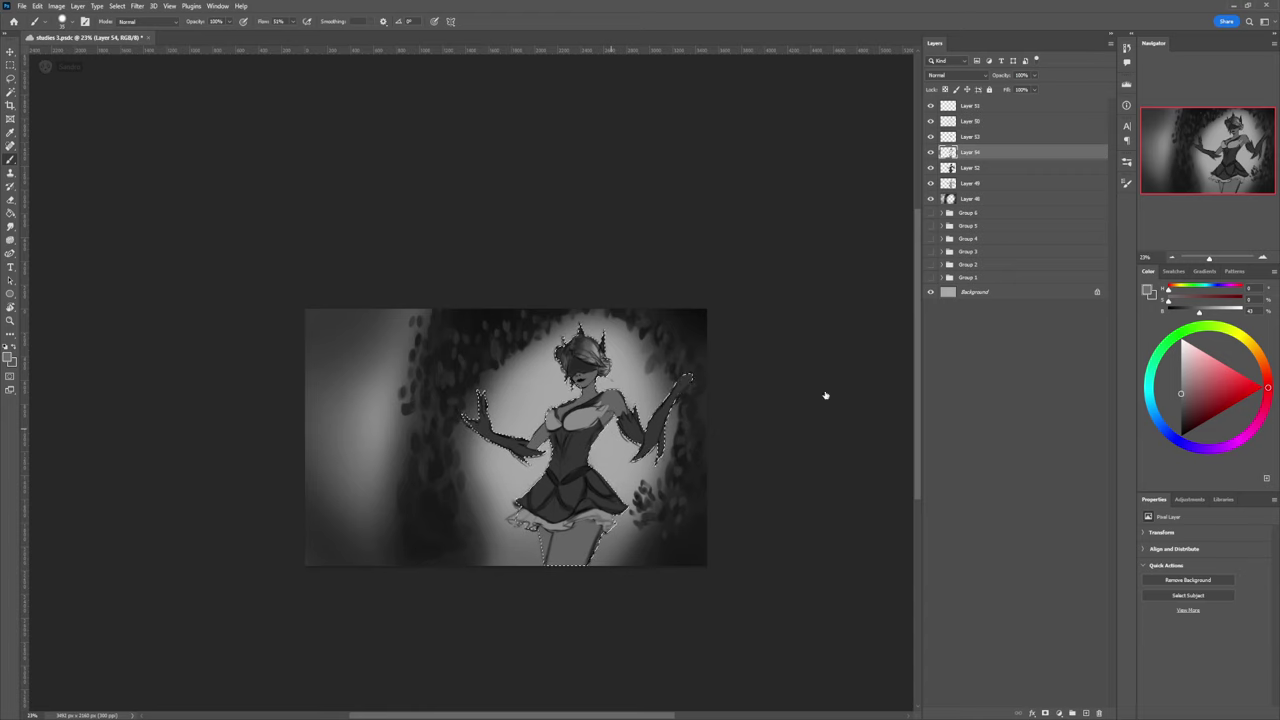
key("ctrl+shift+alt+n")
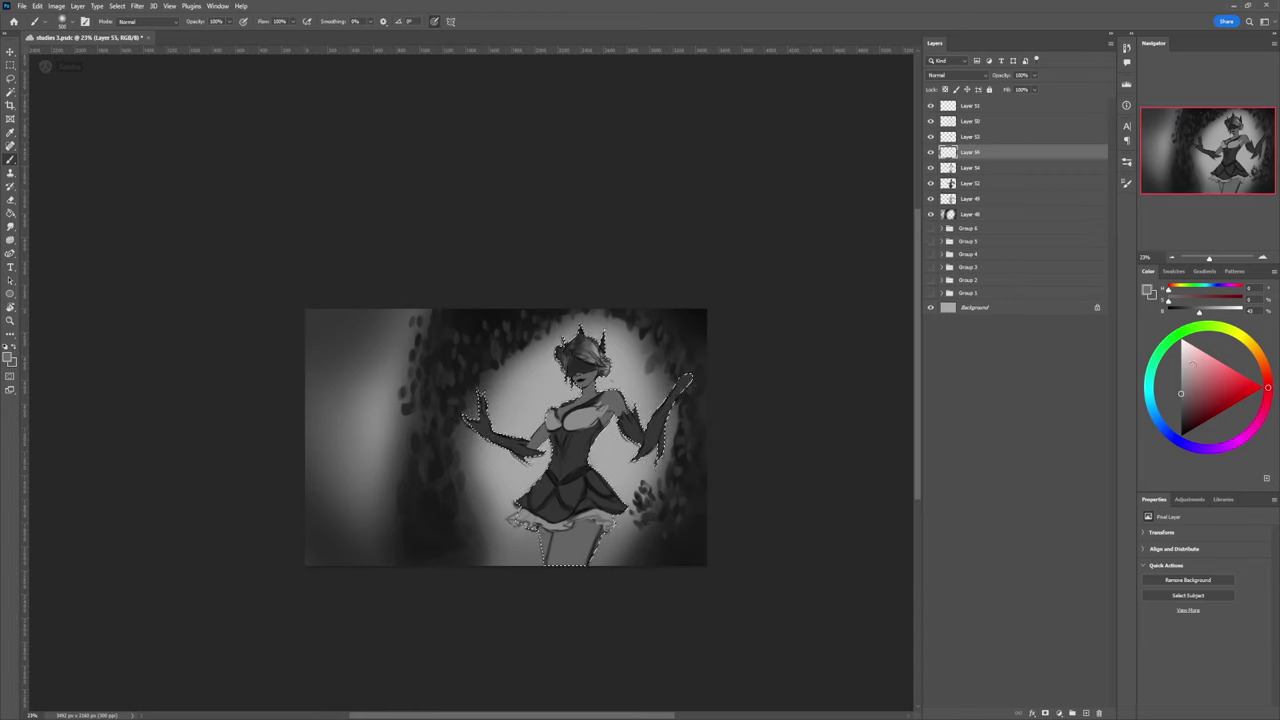
left_click(1181, 377)
left_click(1181, 354)
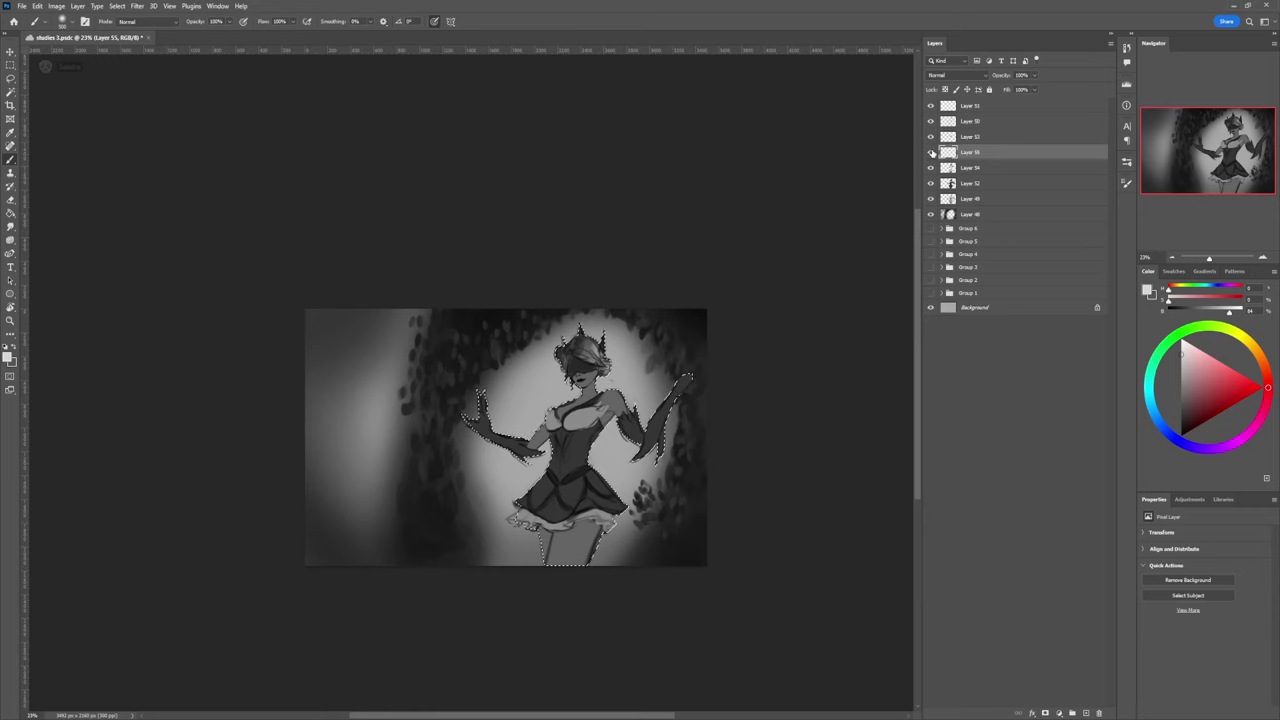
left_click_drag(974, 153, 974, 137)
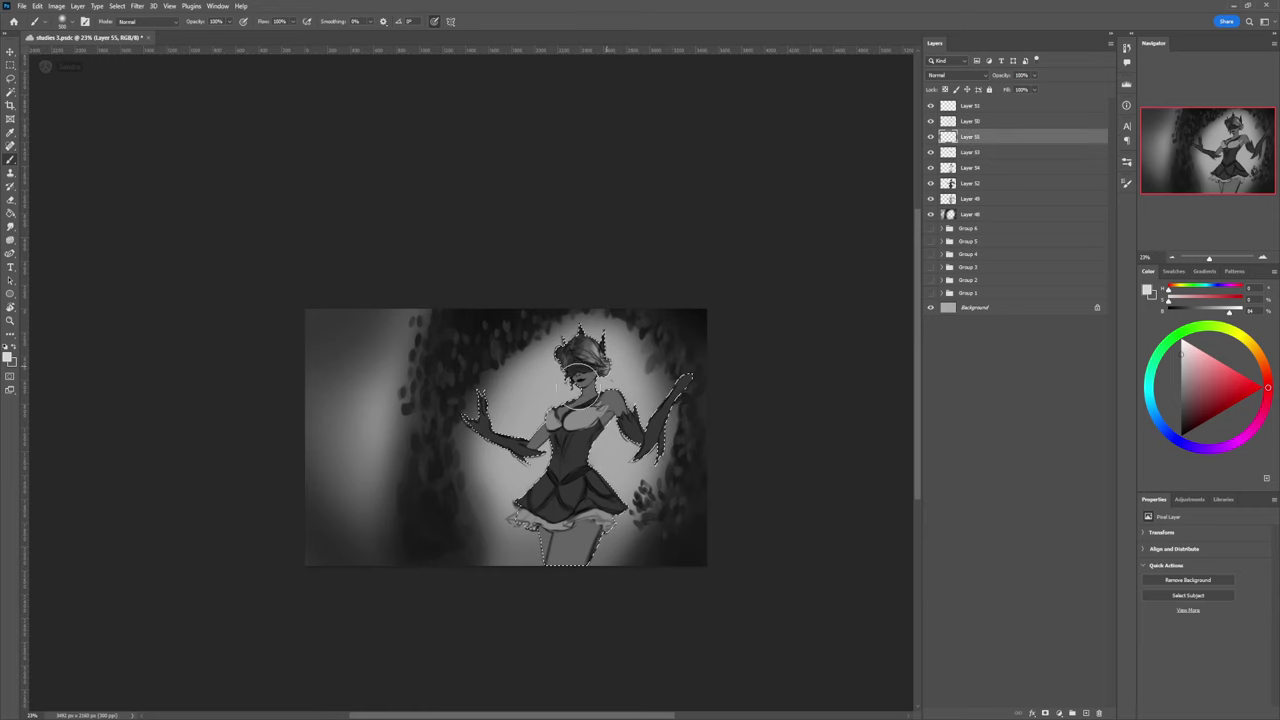
Step: Brush soft light over the torso and skirt with a very large brush, then reduce the brush size
left_click_drag(561, 428, 577, 438)
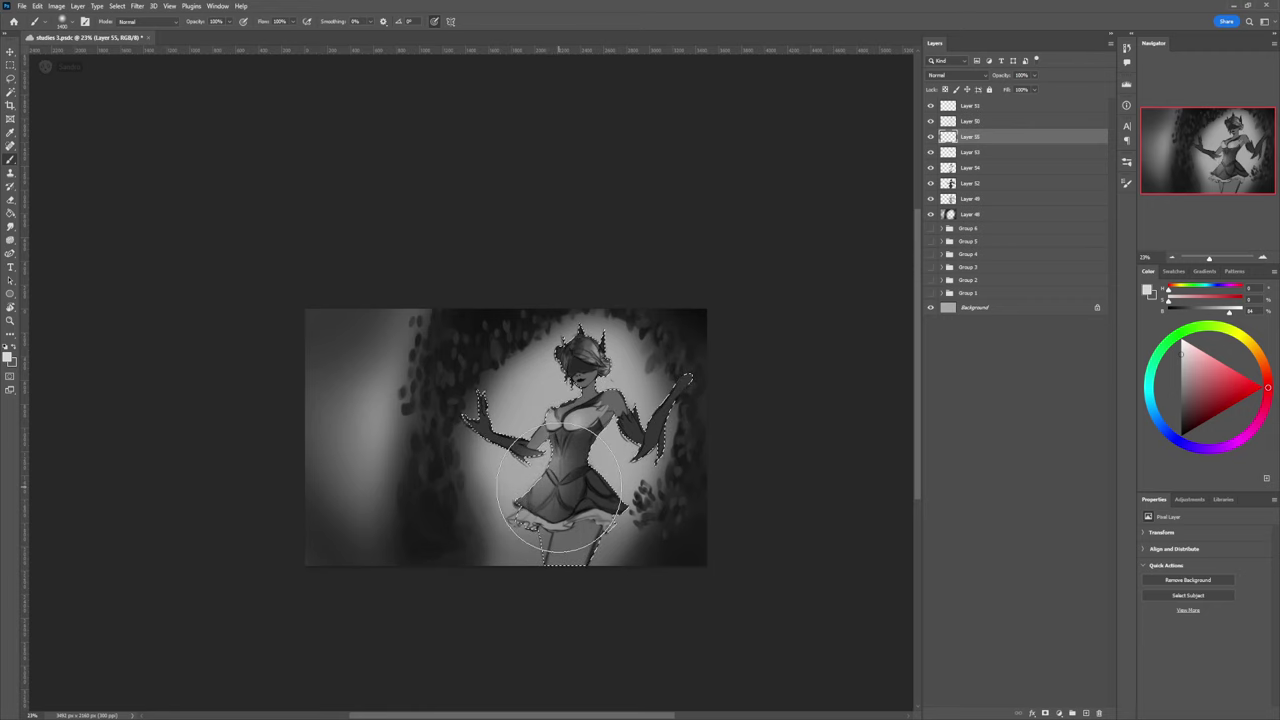
key("bracketleft")
key("bracketleft")
key("bracketleft")
key("bracketleft")
key("bracketleft")
key("bracketleft")
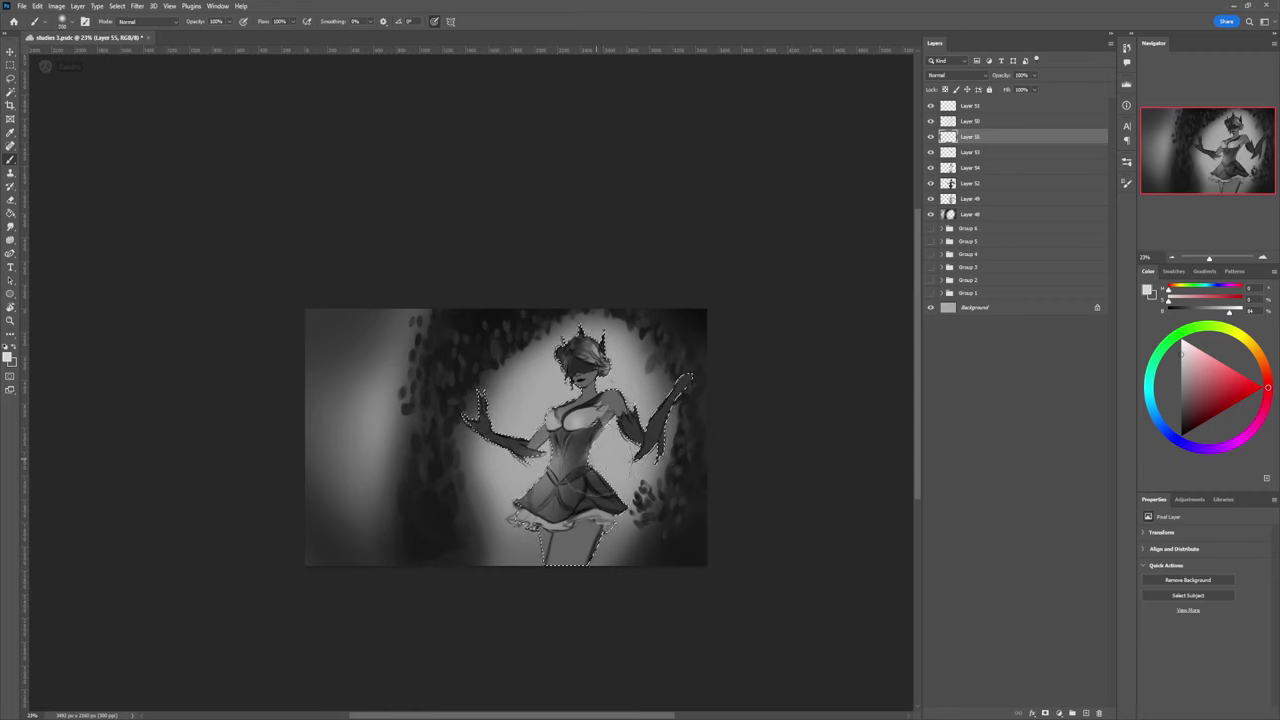
Step: Shade the corset below the bust with dark gray using a smaller soft brush
left_click(1181, 424)
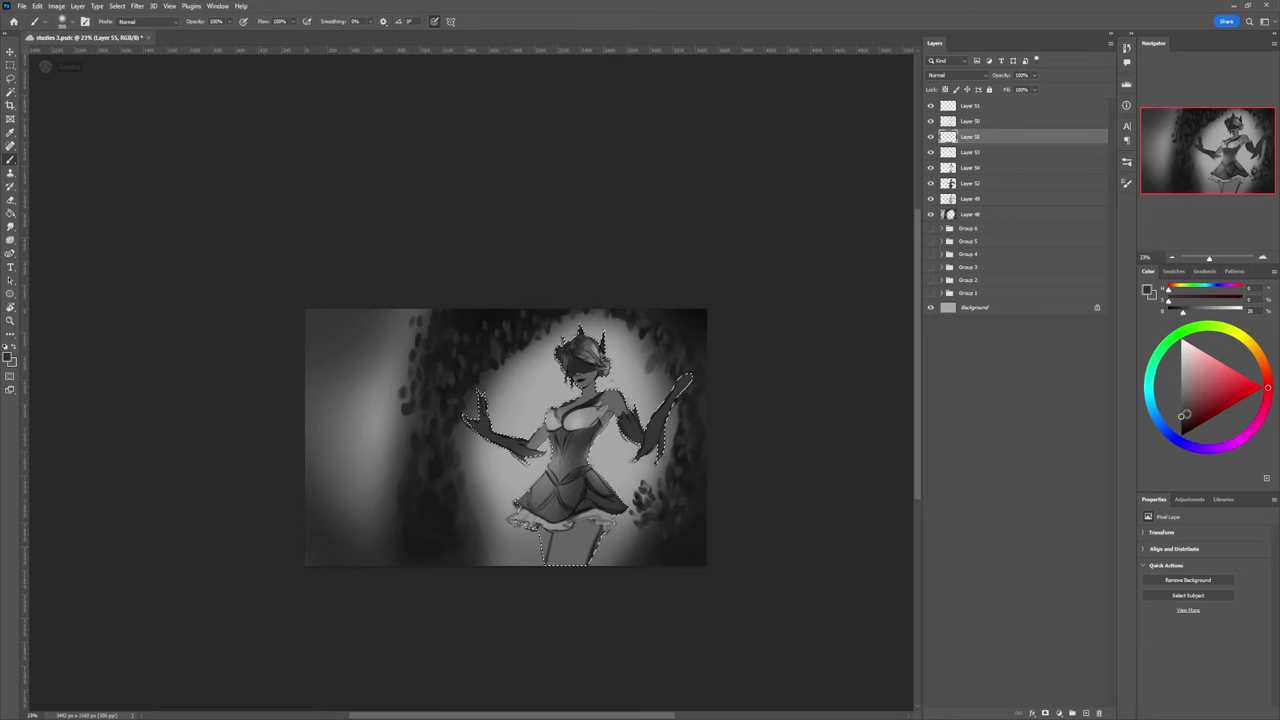
key("bracketleft")
key("bracketleft")
key("bracketleft")
key("bracketleft")
key("bracketleft")
key("bracketleft")
Step: Set the lighting layer's blend mode to Overlay and brighten the bust and skirt with near-white
left_click(981, 77)
scroll(958, 75, "down", 10)
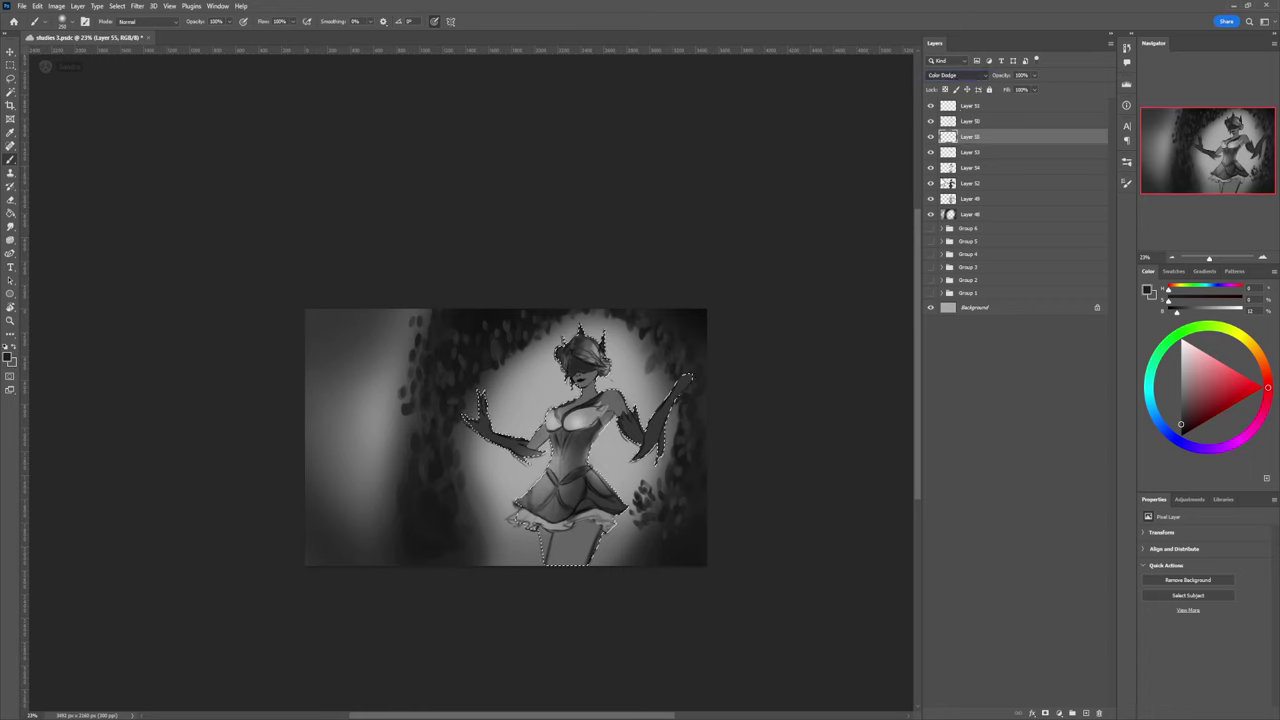
key("x")
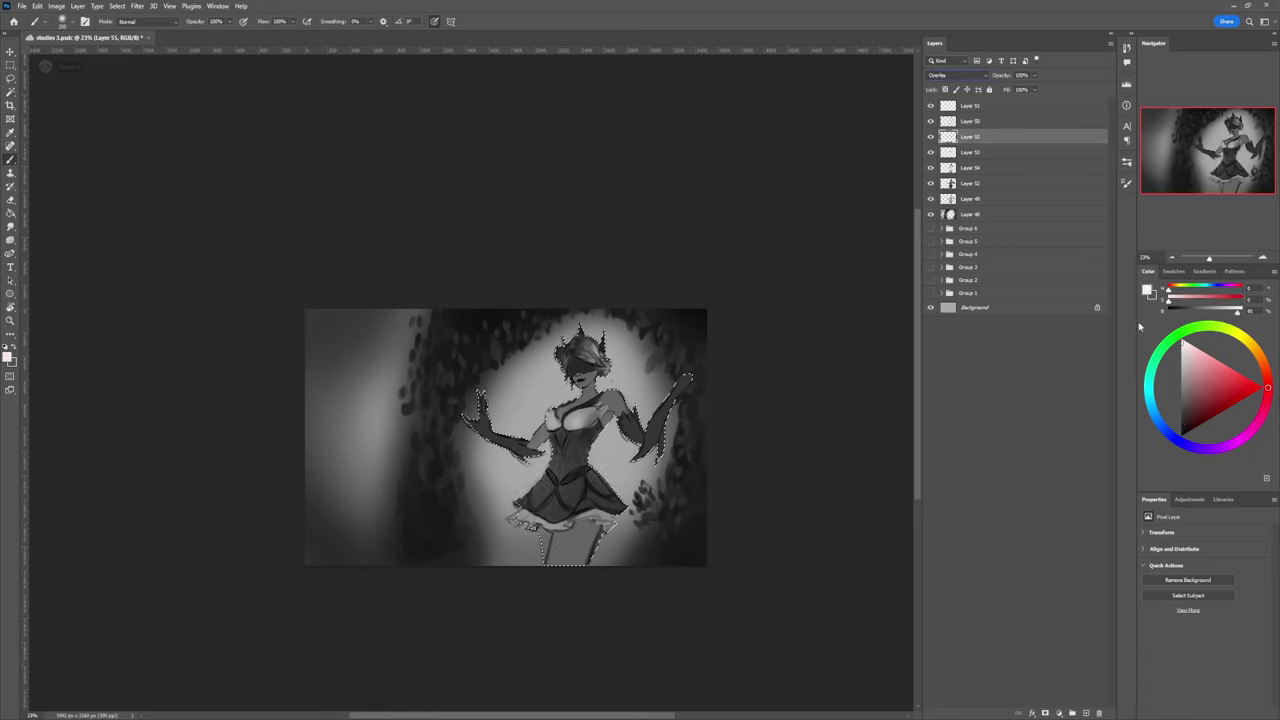
mouse_move(547, 490)
left_mouse_down()
mouse_move(563, 482)
mouse_move(556, 438)
mouse_move(590, 420)
mouse_move(538, 452)
mouse_move(535, 495)
mouse_move(525, 492)
mouse_move(569, 504)
mouse_move(566, 466)
mouse_move(560, 485)
left_mouse_up()
Step: Darken the skirt folds with a dark gray and a smaller brush
key("bracketleft")
key("bracketleft")
key("bracketleft")
key("x")
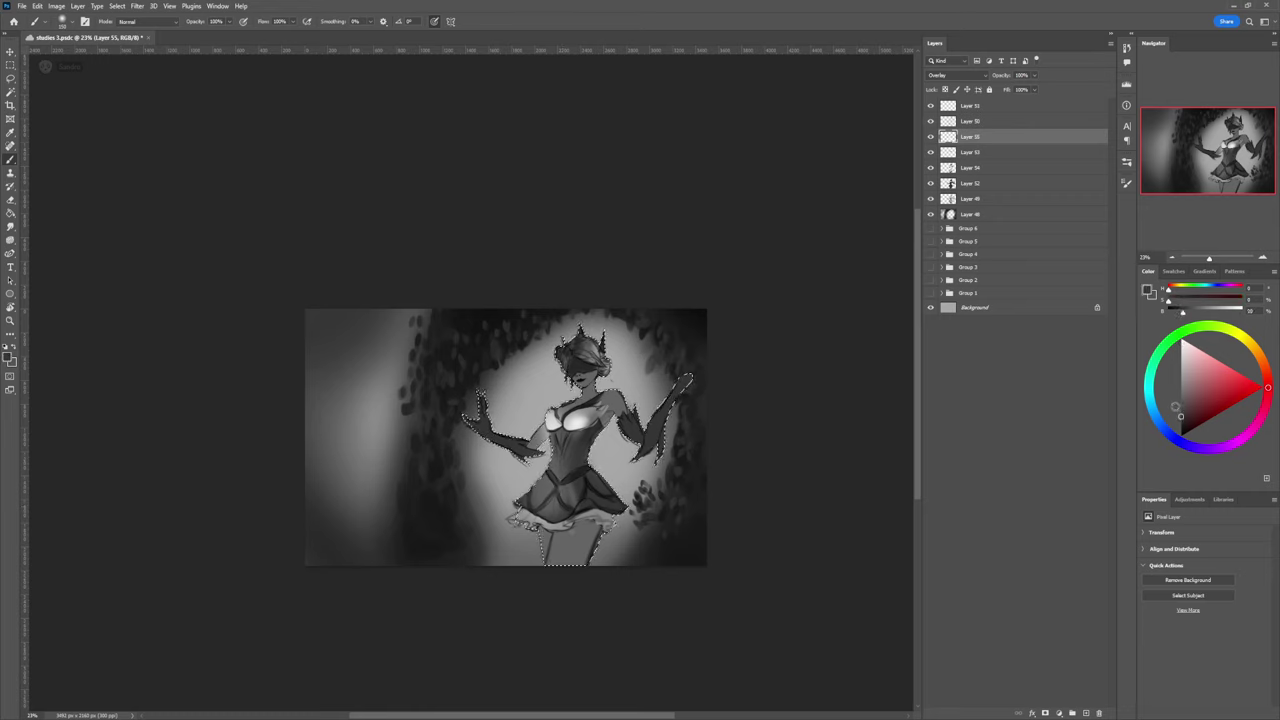
mouse_move(549, 490)
left_mouse_down()
mouse_move(542, 514)
mouse_move(558, 484)
mouse_move(546, 499)
mouse_move(565, 506)
left_mouse_up()
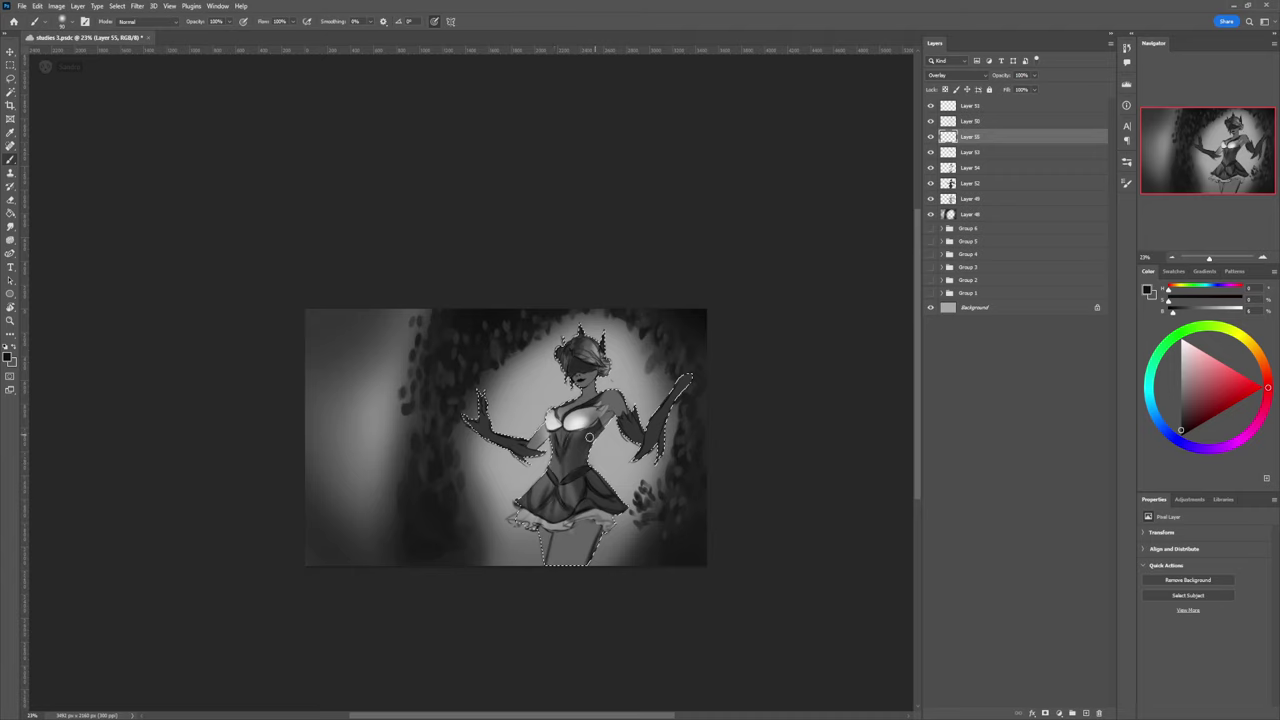
Step: Deepen the shadow along the corset's side and down the skirt with a larger near-black brush
key("bracketright")
key("bracketright")
key("bracketright")
key("bracketright")
key("bracketright")
mouse_move(588, 429)
left_mouse_down()
mouse_move(576, 472)
mouse_move(592, 501)
mouse_move(576, 468)
mouse_move(598, 450)
mouse_move(584, 459)
mouse_move(590, 497)
left_mouse_up()
Step: Add broad soft shadow over the skirt and the bodice beneath the bust with a further enlarged brush
key("bracketright")
key("bracketright")
key("bracketright")
key("bracketright")
key("bracketright")
key("bracketright")
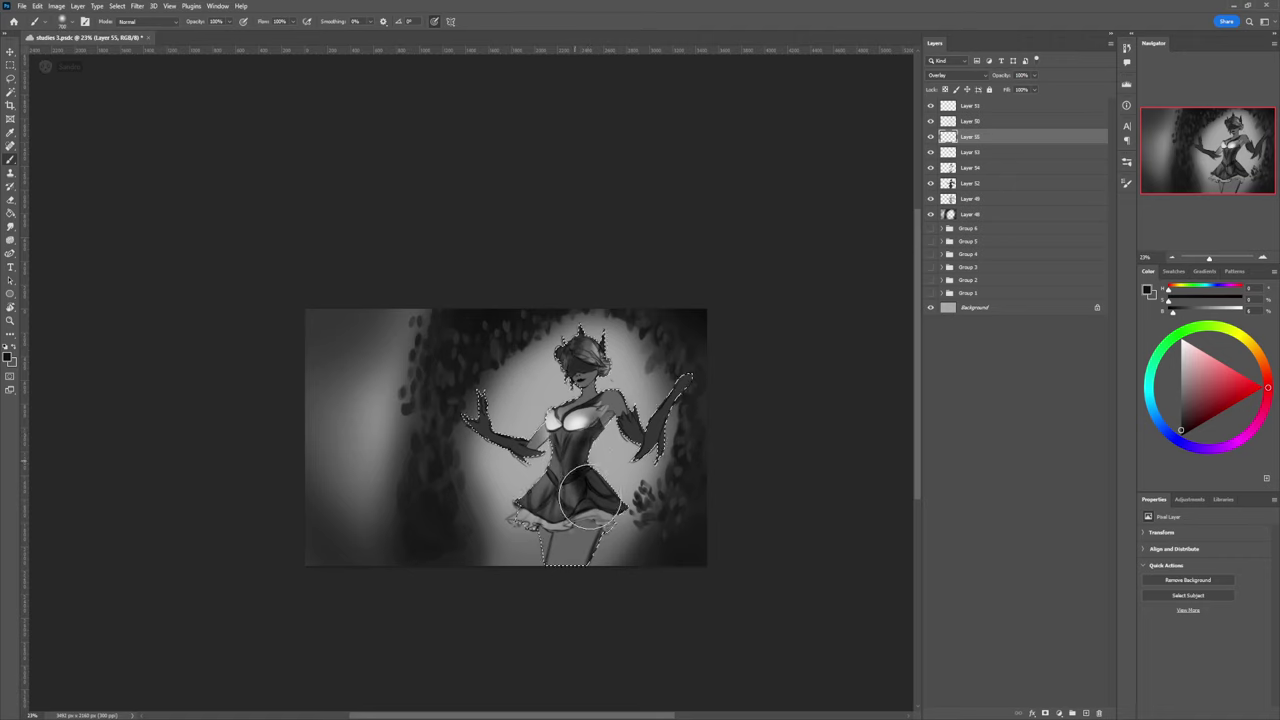
left_click_drag(592, 416, 568, 432)
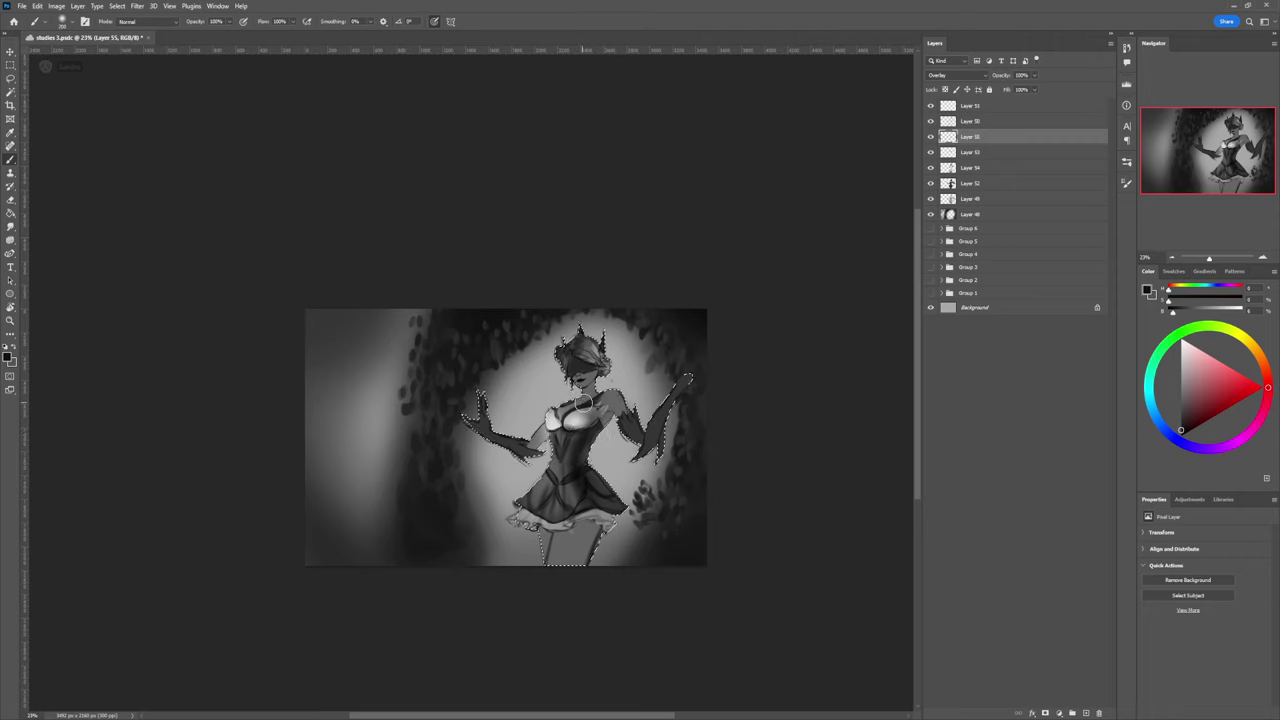
Step: Tone down the bright bust highlights with a larger near-black brush
key("bracketright")
key("bracketright")
key("bracketright")
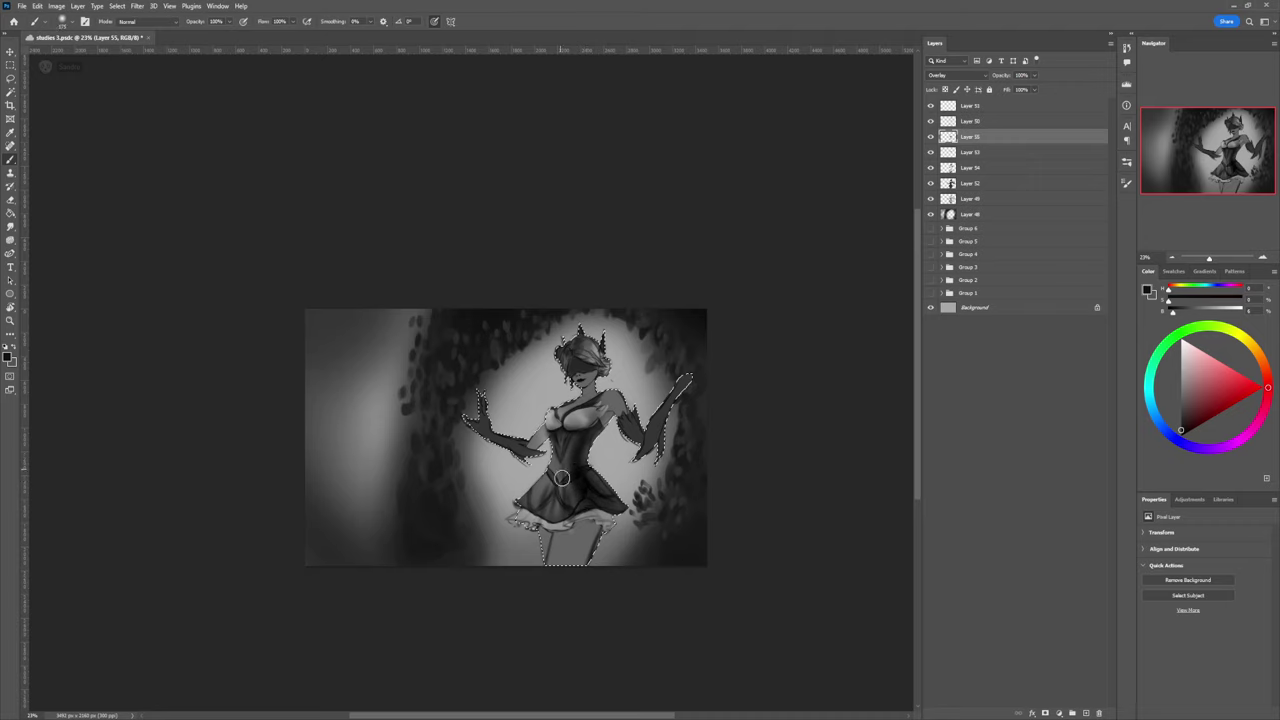
Step: Soften the shadow over the waist and upper skirt with a much larger mid-gray brush
left_click(1180, 381)
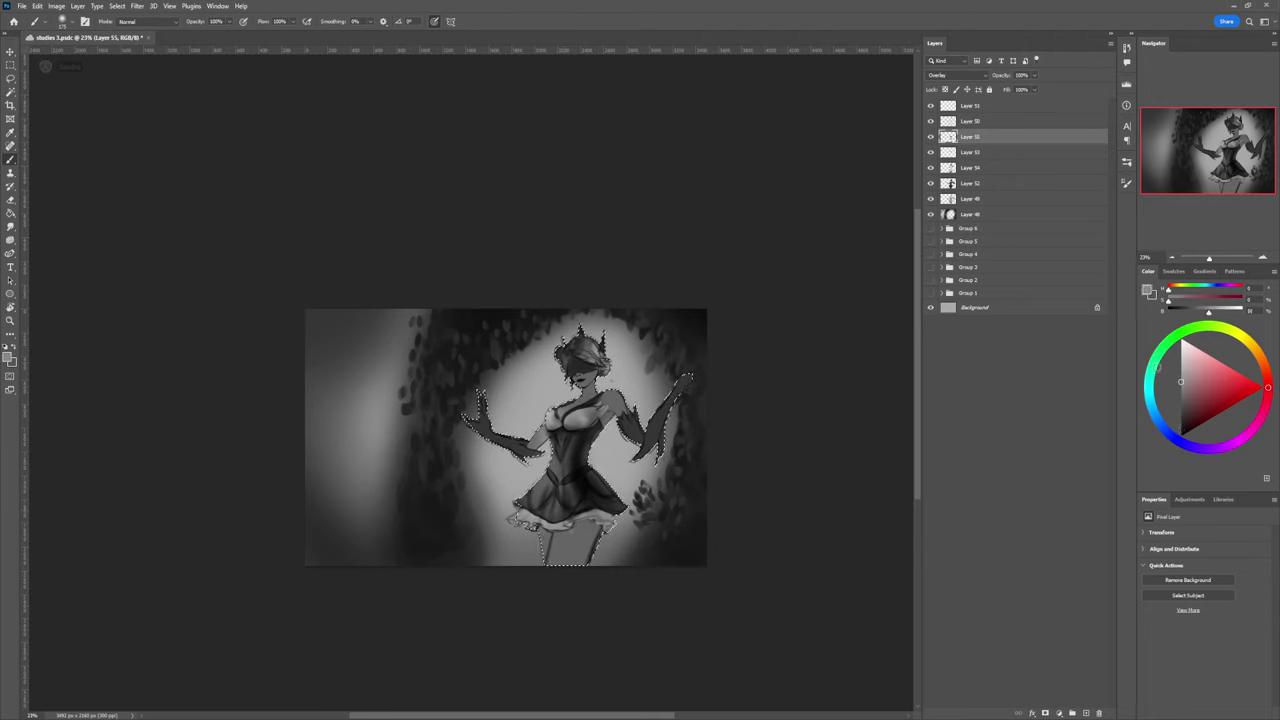
key("bracketright")
key("bracketright")
key("bracketright")
key("bracketright")
key("bracketright")
key("bracketright")
key("bracketright")
key("bracketright")
key("bracketright")
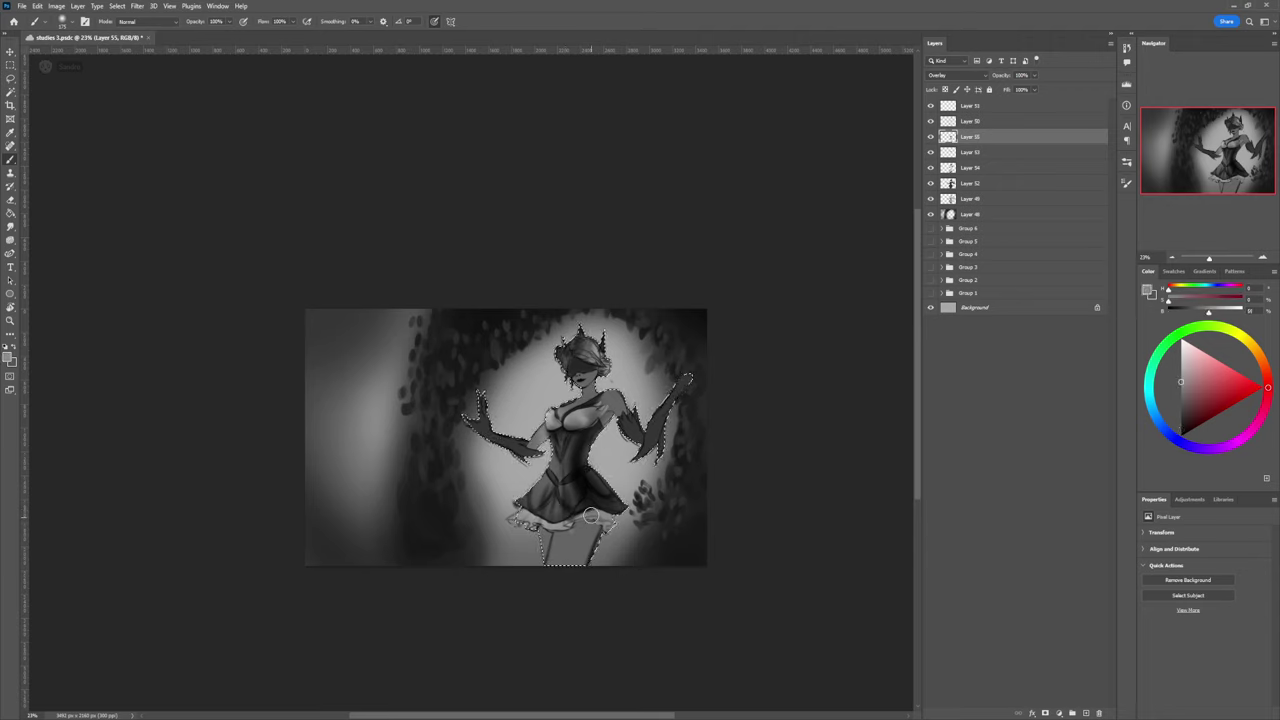
mouse_move(574, 473)
left_mouse_down()
mouse_move(577, 438)
mouse_move(592, 481)
mouse_move(617, 475)
mouse_move(578, 457)
left_mouse_up()
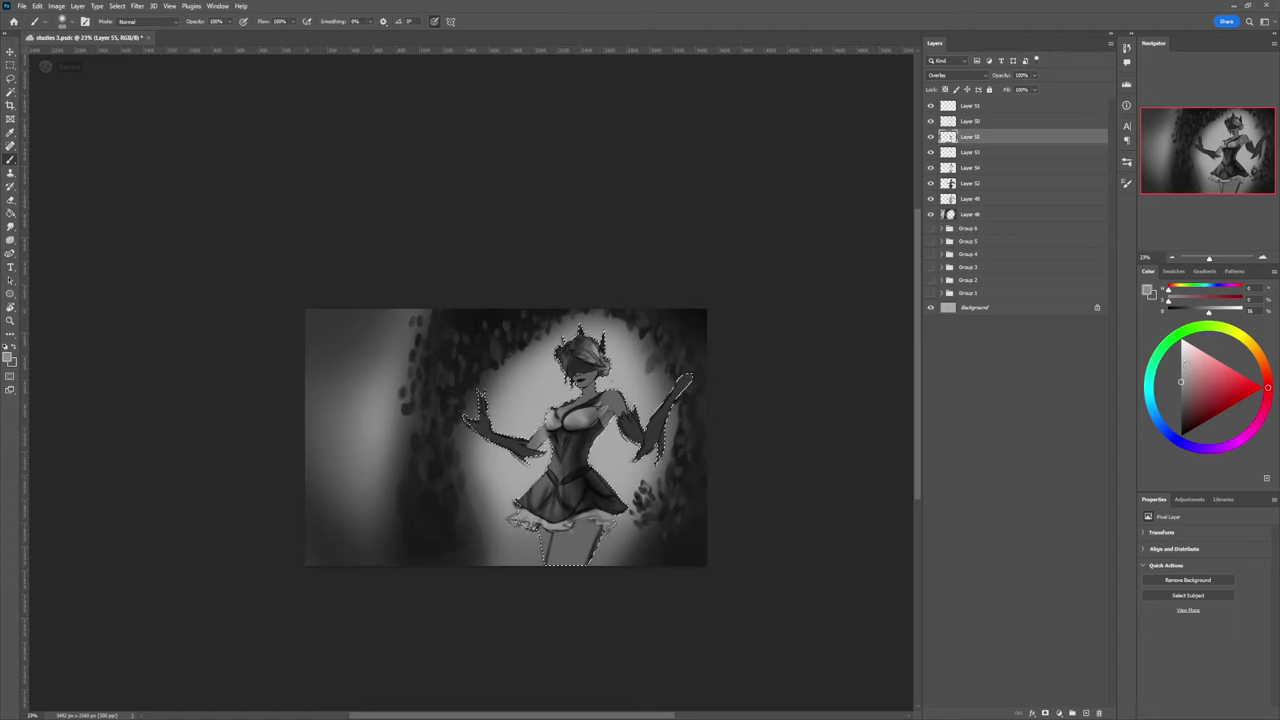
Step: Choose near-white with a smaller brush and add a Normal-mode layer above the Overlay lighting layer
left_click_drag(1181, 362, 1181, 346)
key("[")
key("[")
key("[")
key("[")
key("[")
key("ctrl+shift+alt+n")
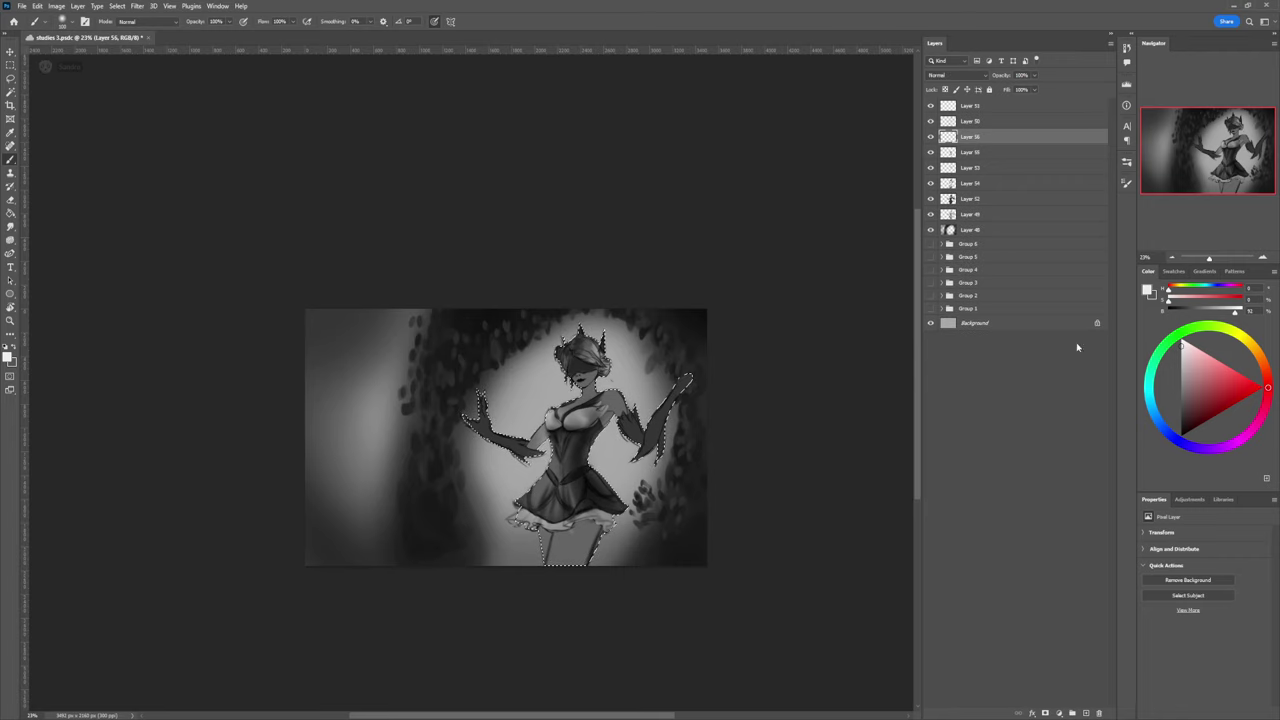
Step: Brush light gray at 69% brightness onto the skirt folds and bodice, adjusting the brush size
left_click(1182, 368)
key("bracketright")
key("bracketright")
key("bracketright")
key("bracketright")
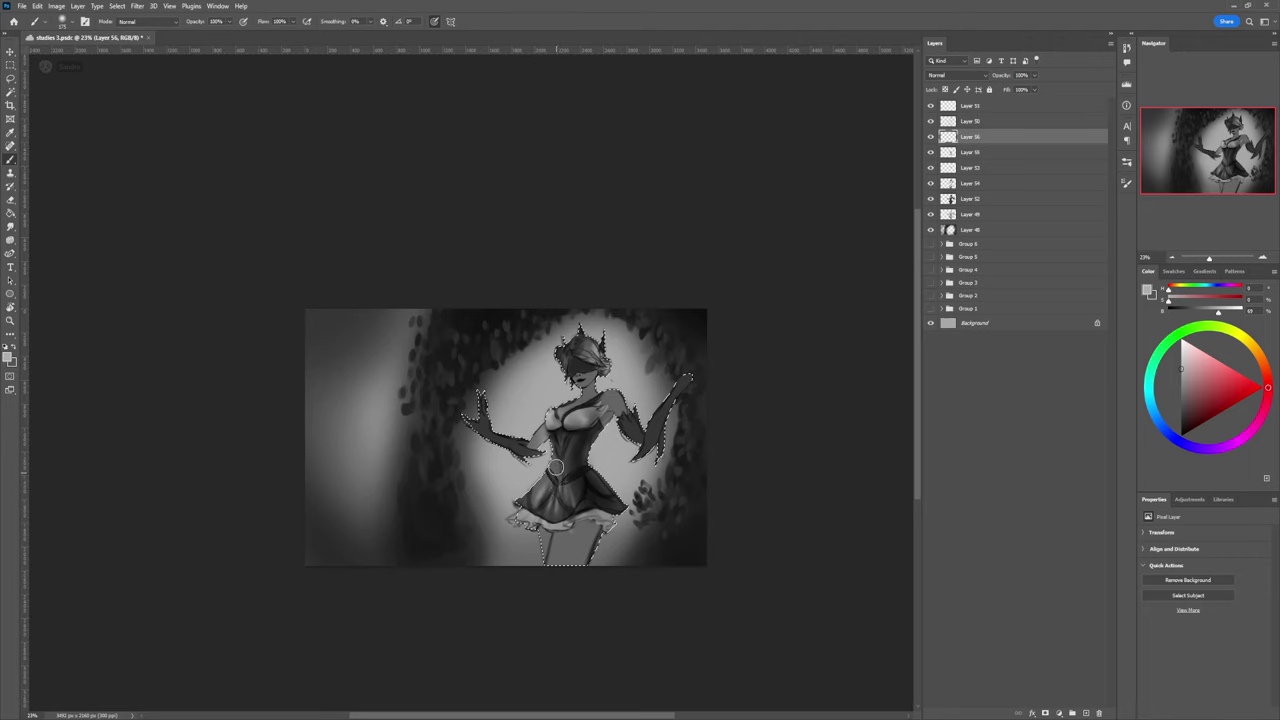
key("bracketleft")
key("bracketleft")
key("bracketleft")
key("bracketleft")
key("bracketleft")
key("bracketleft")
key("bracketleft")
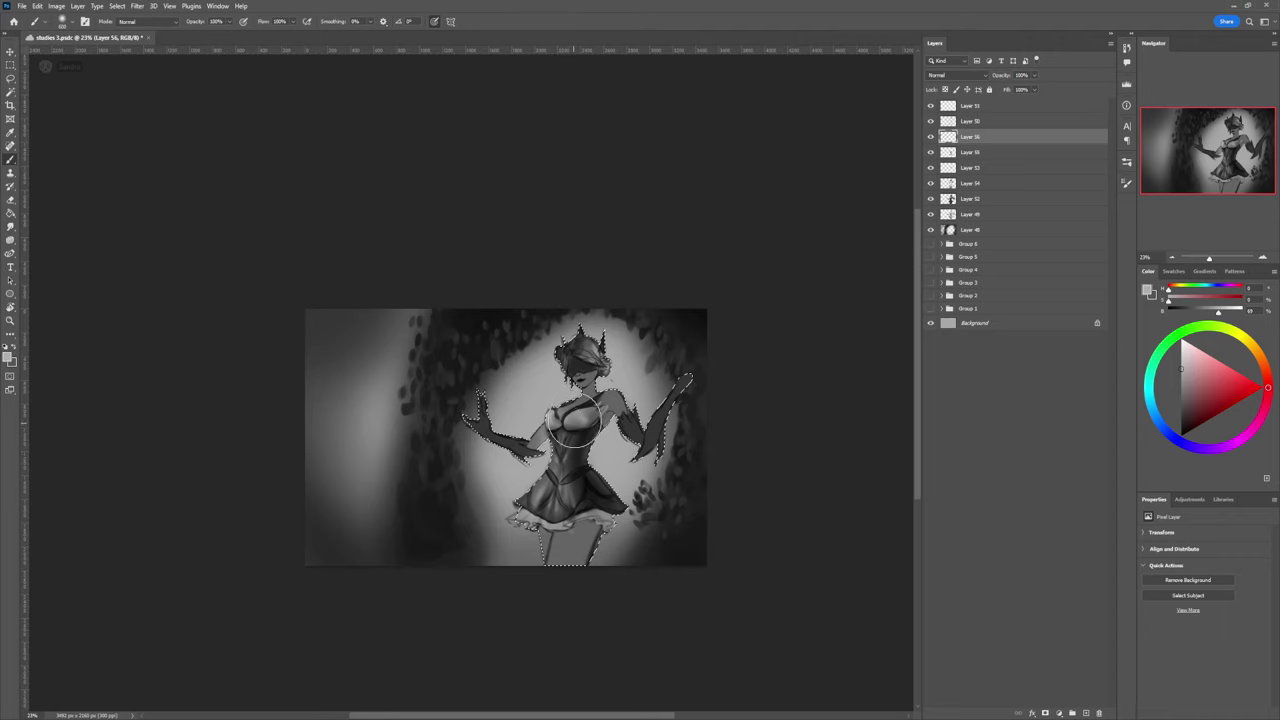
Step: Shade the neck, shoulder and upper thigh with dark gray using a smaller brush
key("bracketleft")
key("bracketleft")
key("bracketleft")
key("bracketleft")
key("bracketleft")
key("bracketleft")
left_click(1180, 415)
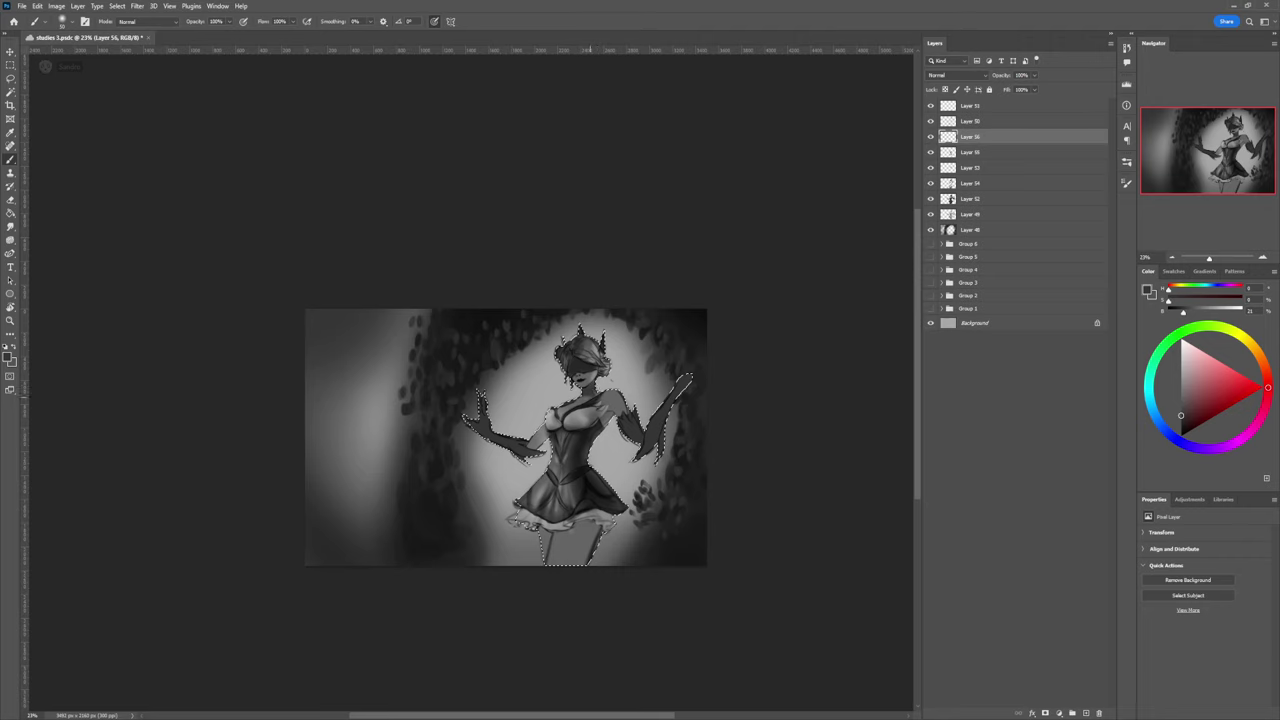
left_click(592, 399, "alt")
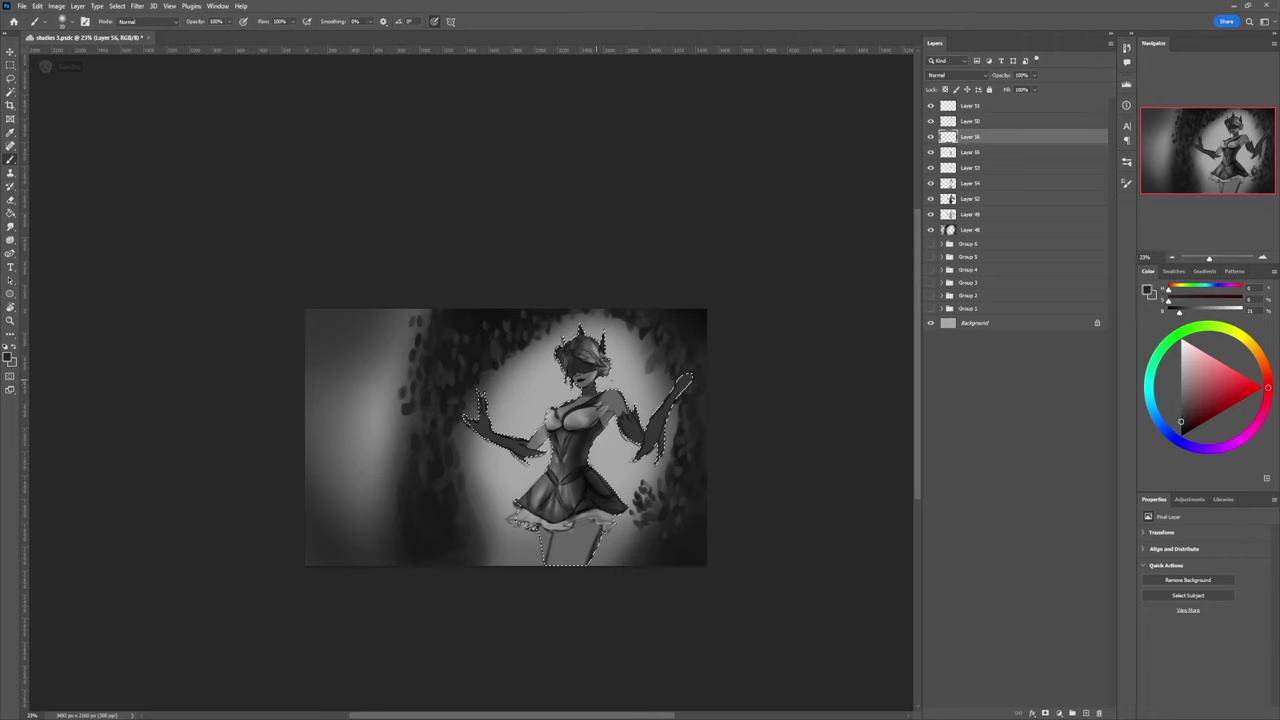
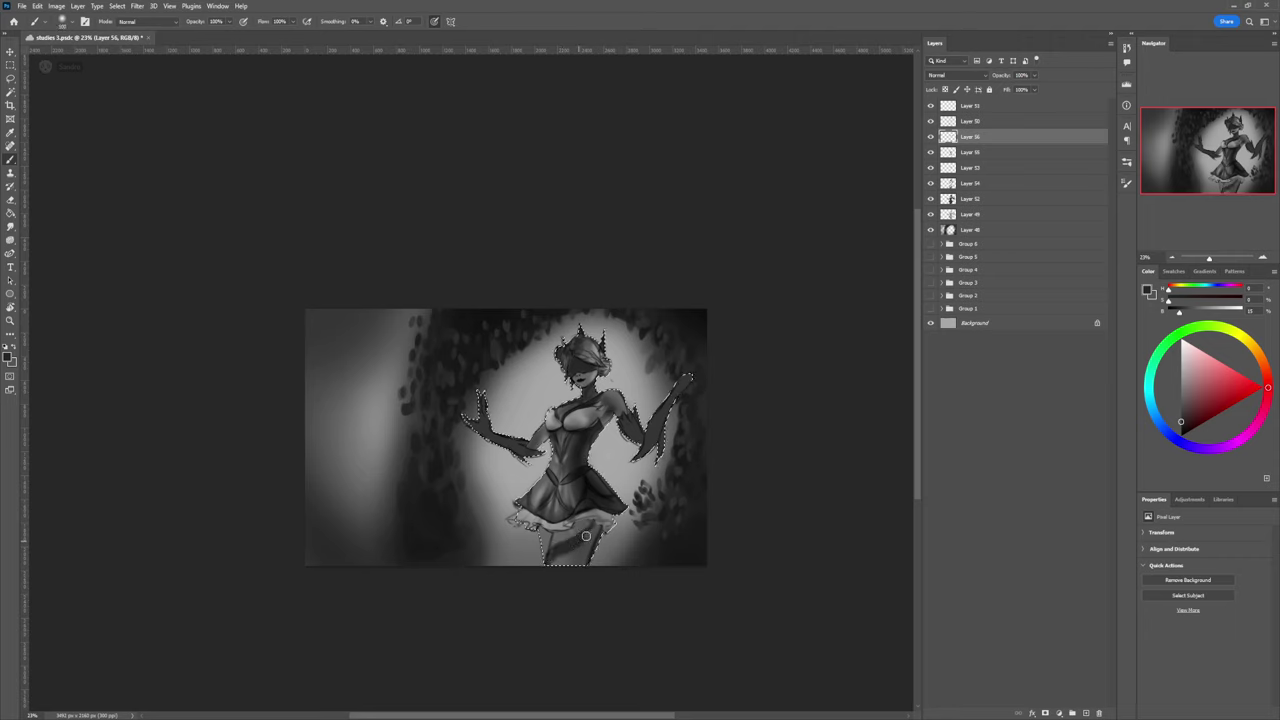
Step: Darken the thighs with diagonal dark strokes and streak them with mid-gray at 54% brightness
left_click_drag(550, 573, 595, 533)
left_click(1180, 384)
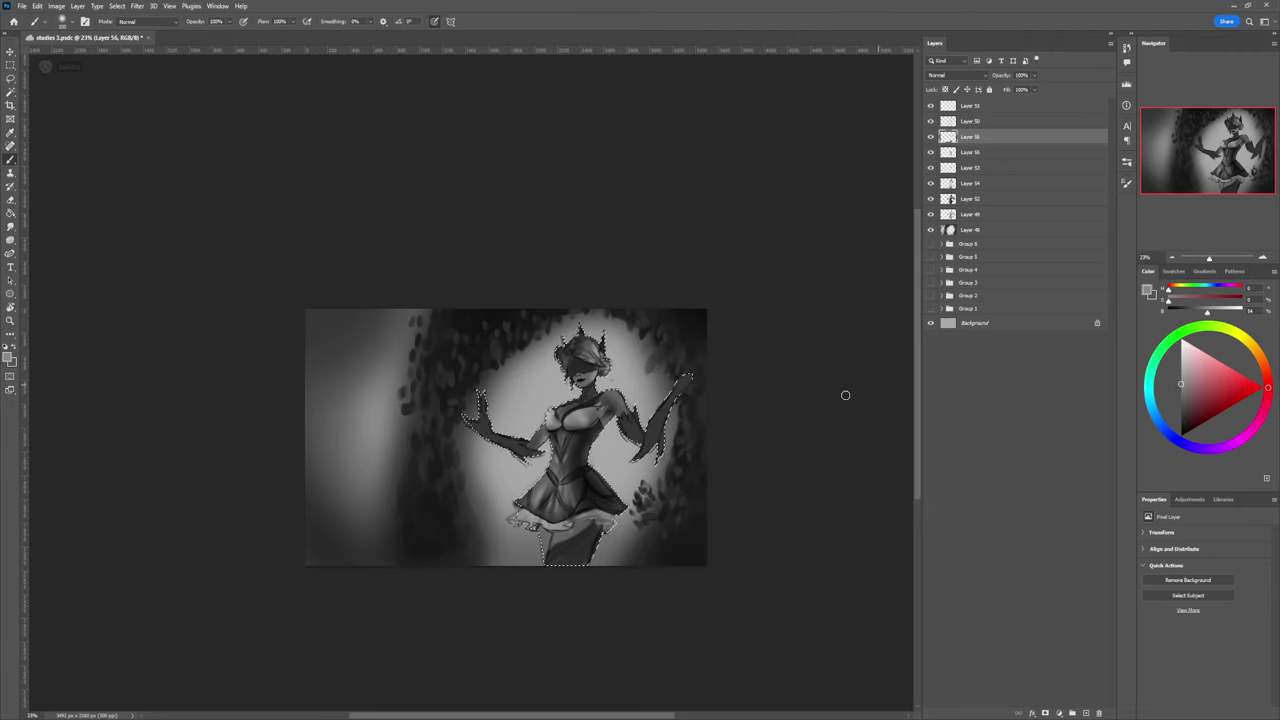
left_click_drag(543, 566, 602, 532)
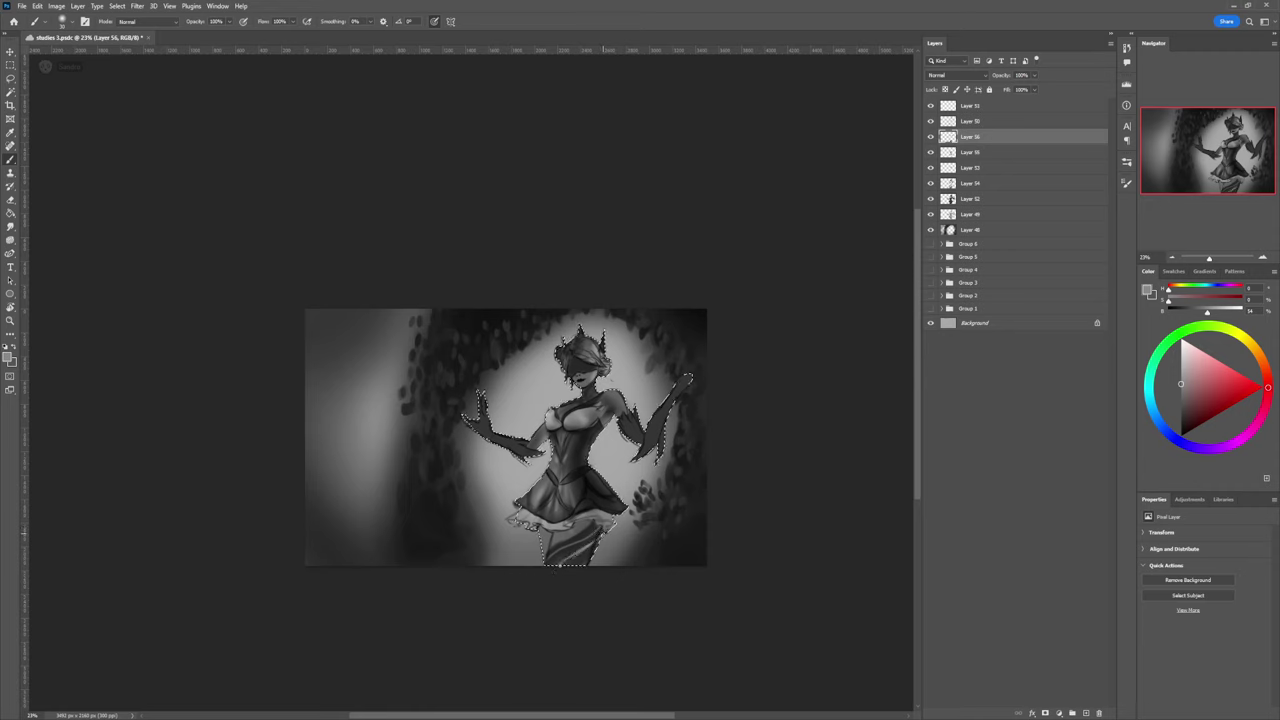
Step: Deepen the shadow on the thighs beneath the skirt ruffle with a much larger near-black brush
left_click(1181, 412)
left_click(1181, 425)
key("bracketright")
key("bracketright")
key("bracketright")
key("bracketright")
key("bracketright")
key("bracketright")
key("bracketright")
key("bracketright")
key("bracketright")
key("bracketright")
key("bracketright")
key("bracketright")
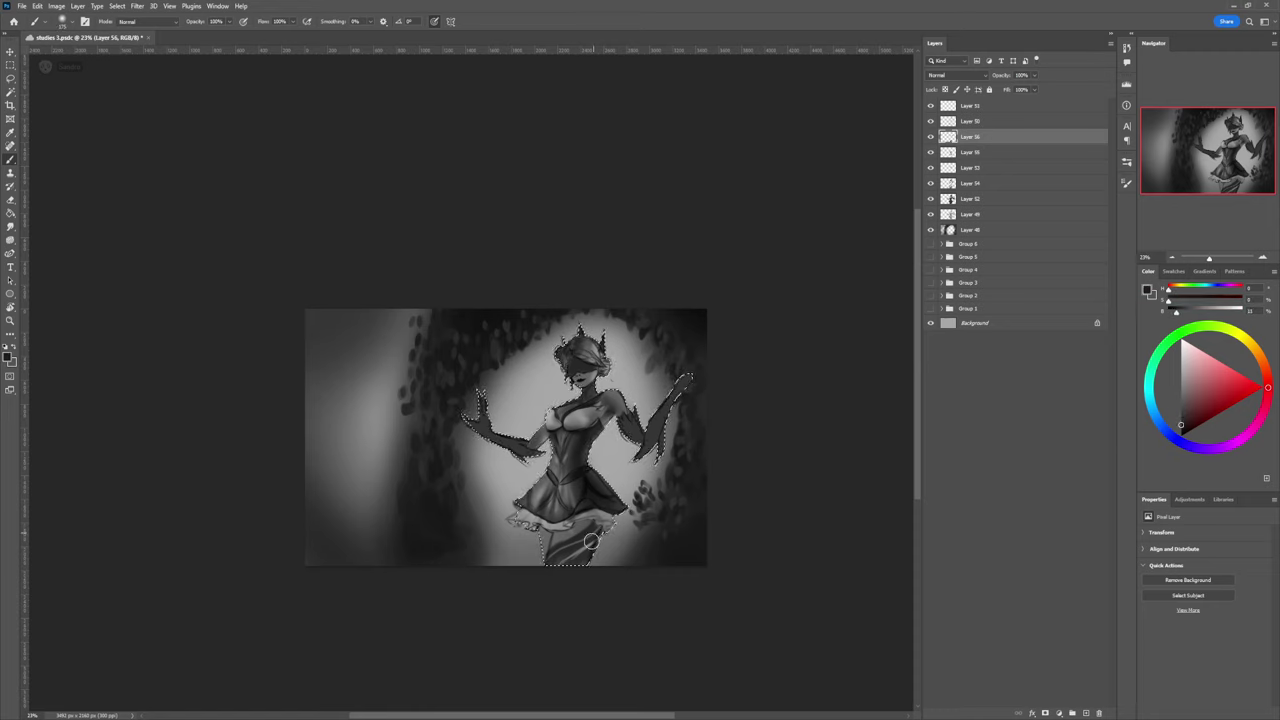
mouse_move(591, 523)
left_mouse_down()
mouse_move(582, 577)
mouse_move(594, 516)
mouse_move(555, 537)
left_mouse_up()
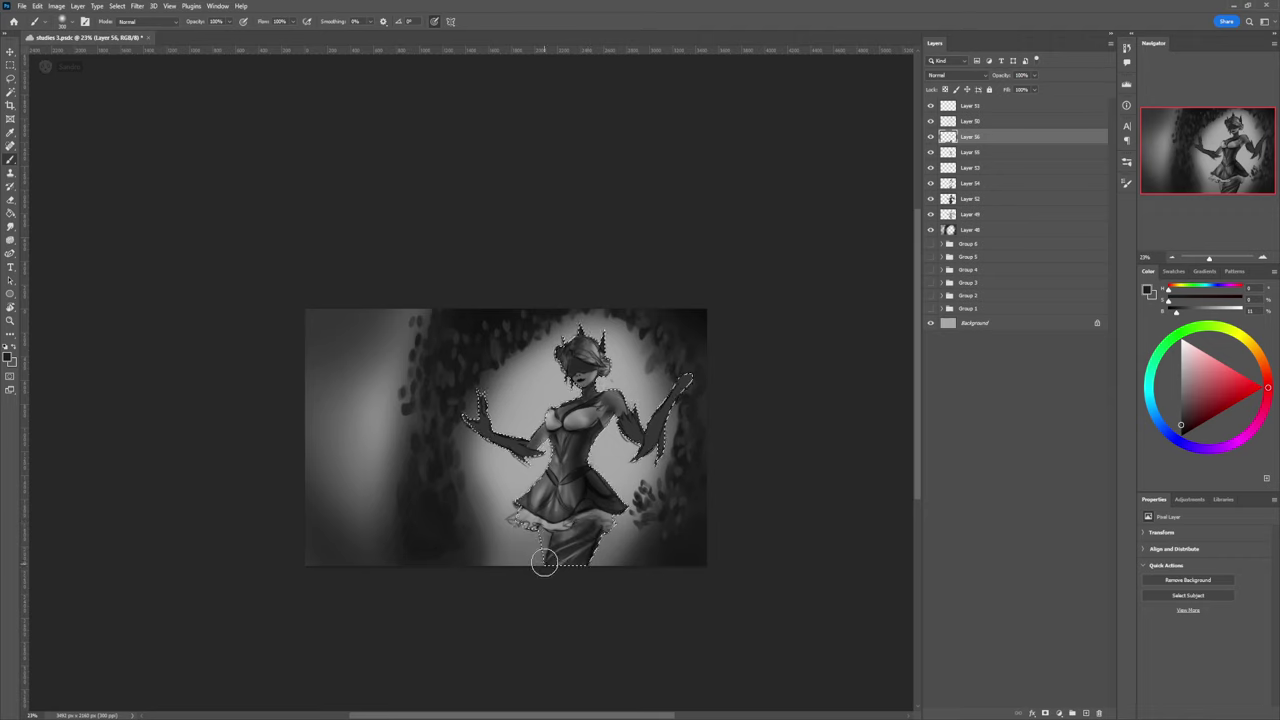
Step: Glaze soft light gray at 64% brightness over the thighs with a larger brush and undo the last stroke
left_click(1180, 373)
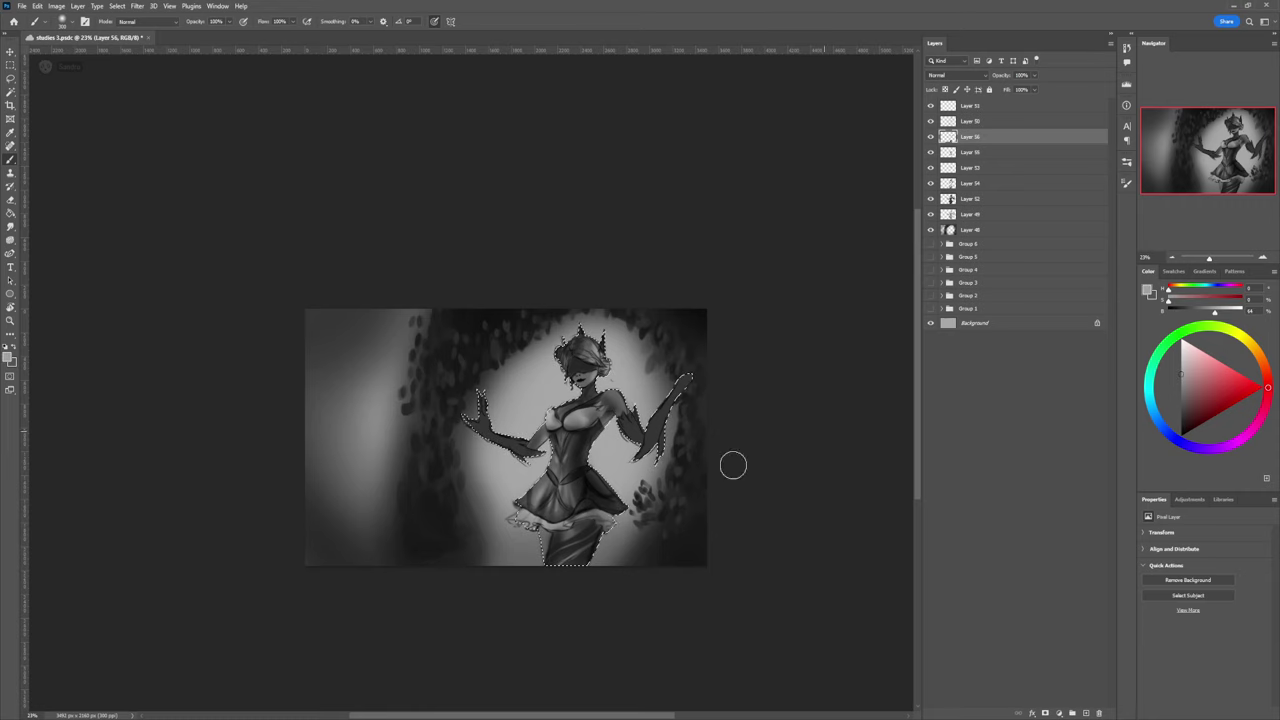
key("bracketright")
key("bracketright")
key("bracketright")
mouse_move(573, 533)
left_mouse_down()
mouse_move(552, 587)
mouse_move(568, 556)
left_mouse_up()
key("ctrl+z")
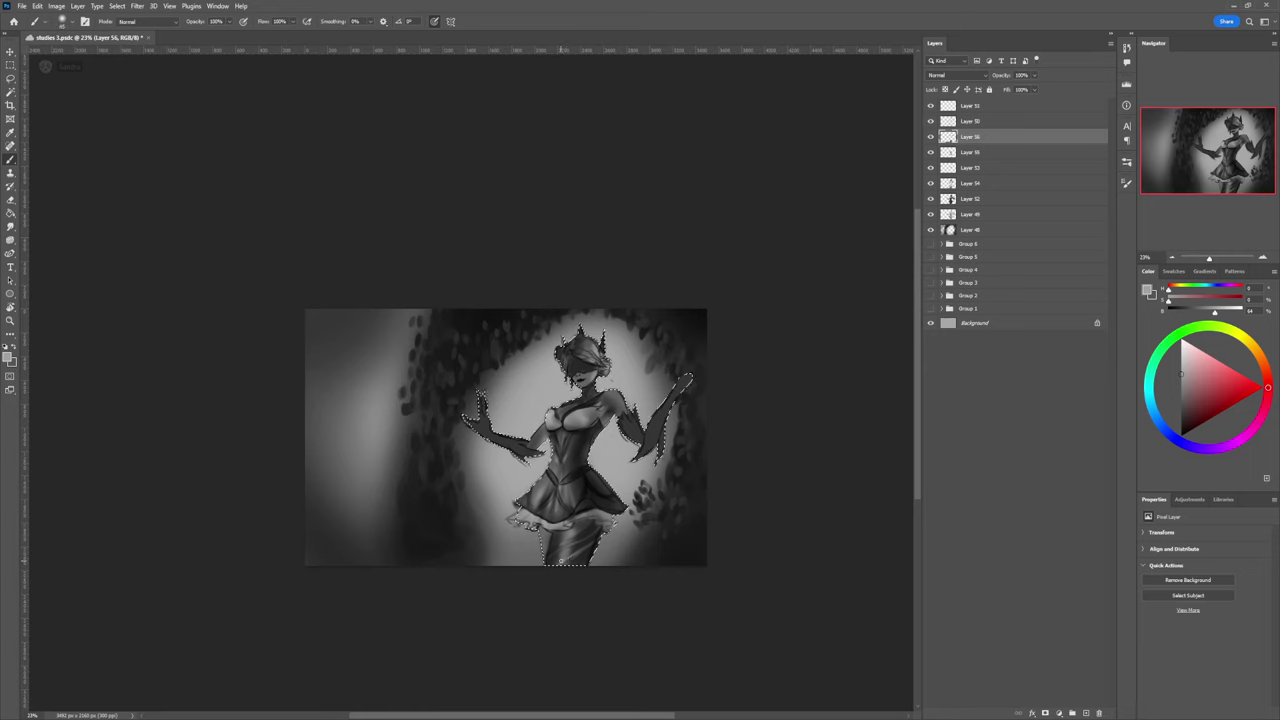
Step: Paint thin light-gray highlight streaks across the thighs with a much smaller brush, undoing one stroke
key("bracketleft")
key("bracketleft")
key("bracketleft")
key("bracketleft")
key("bracketleft")
key("bracketleft")
key("bracketleft")
key("bracketleft")
key("bracketleft")
key("bracketleft")
key("bracketleft")
key("bracketleft")
key("ctrl+z")
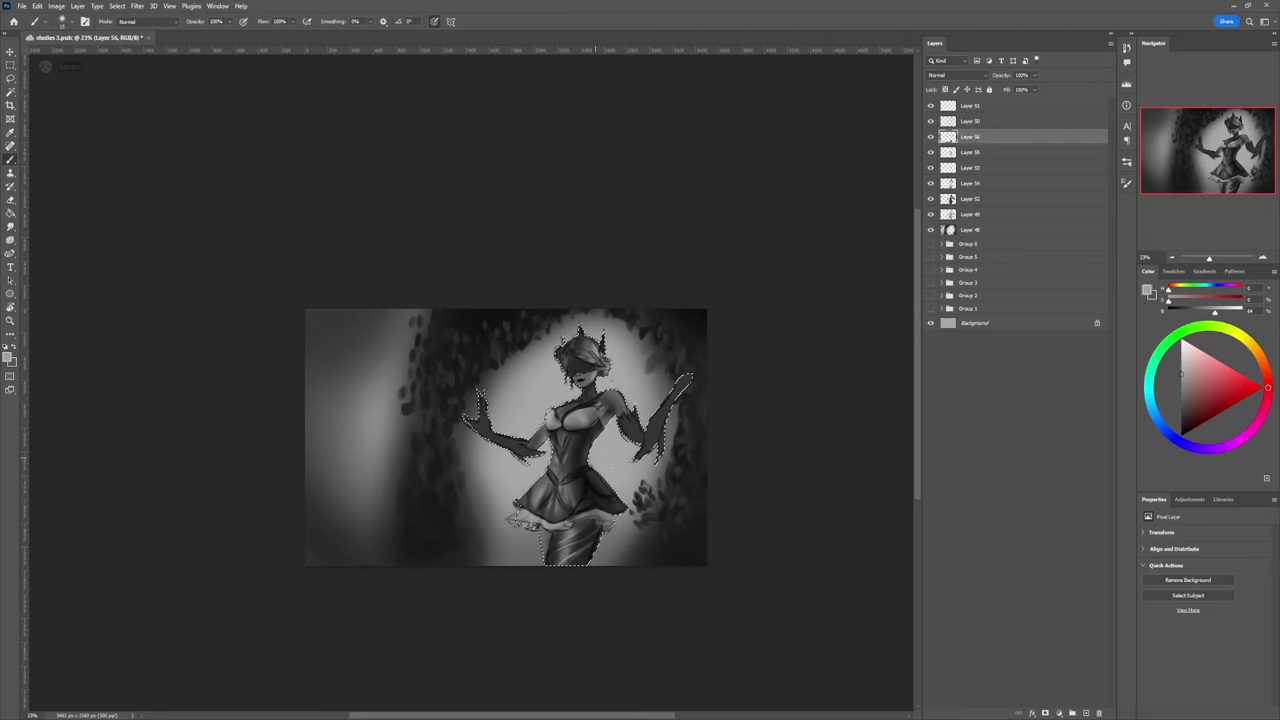
Step: Clear the figure selection and review the values of the whole painting at several magnifications
key("z")
key("ctrl+d")
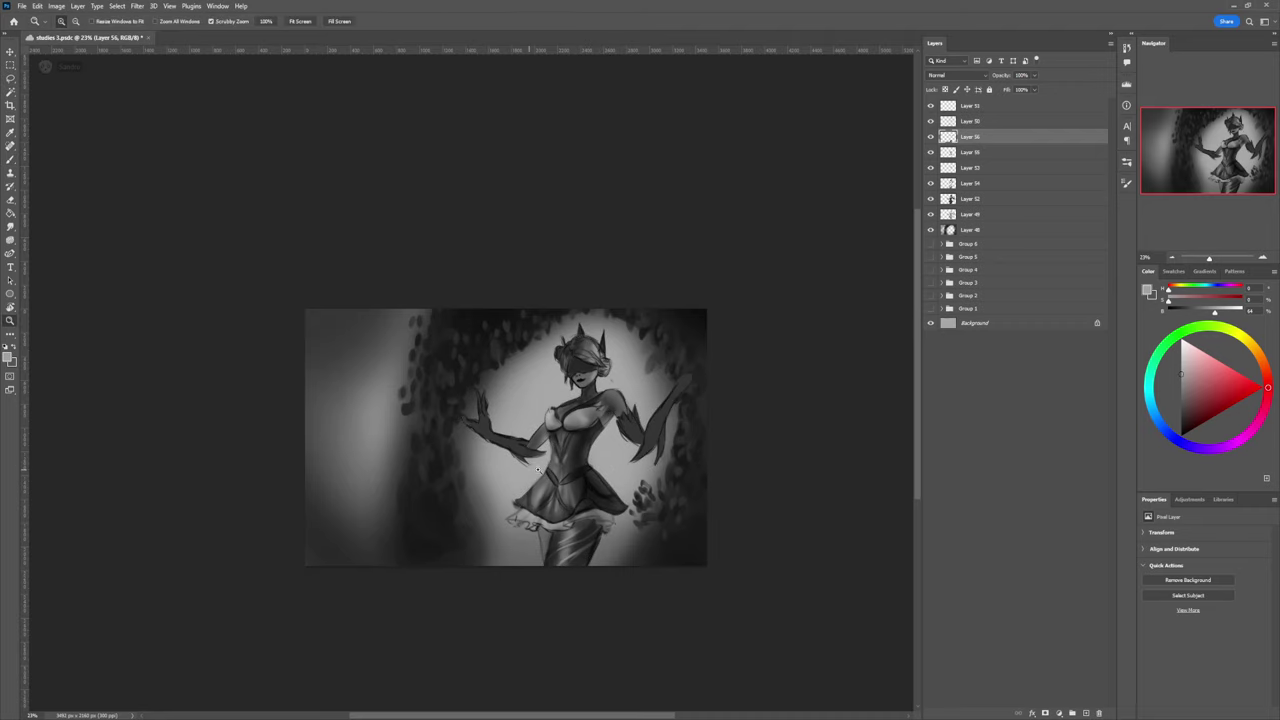
left_click_drag(571, 478, 549, 456)
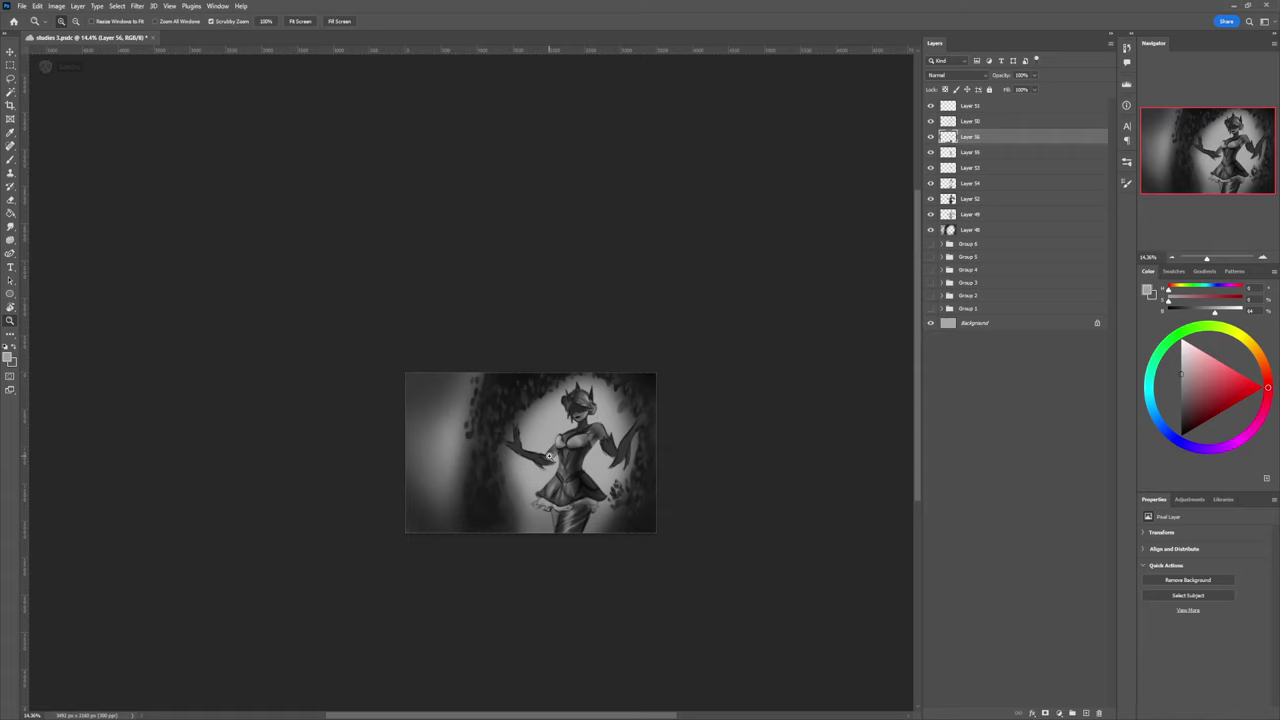
left_click_drag(646, 480, 641, 476)
left_click_drag(548, 492, 574, 495)
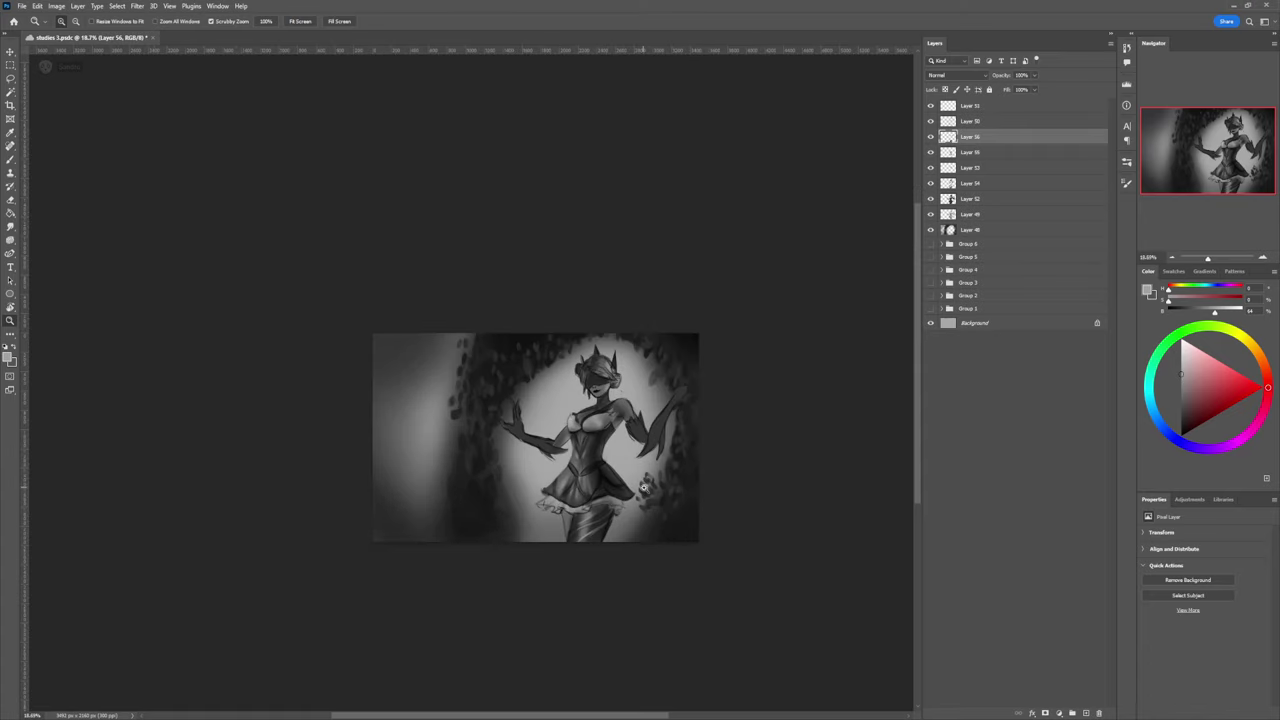
left_click(614, 498)
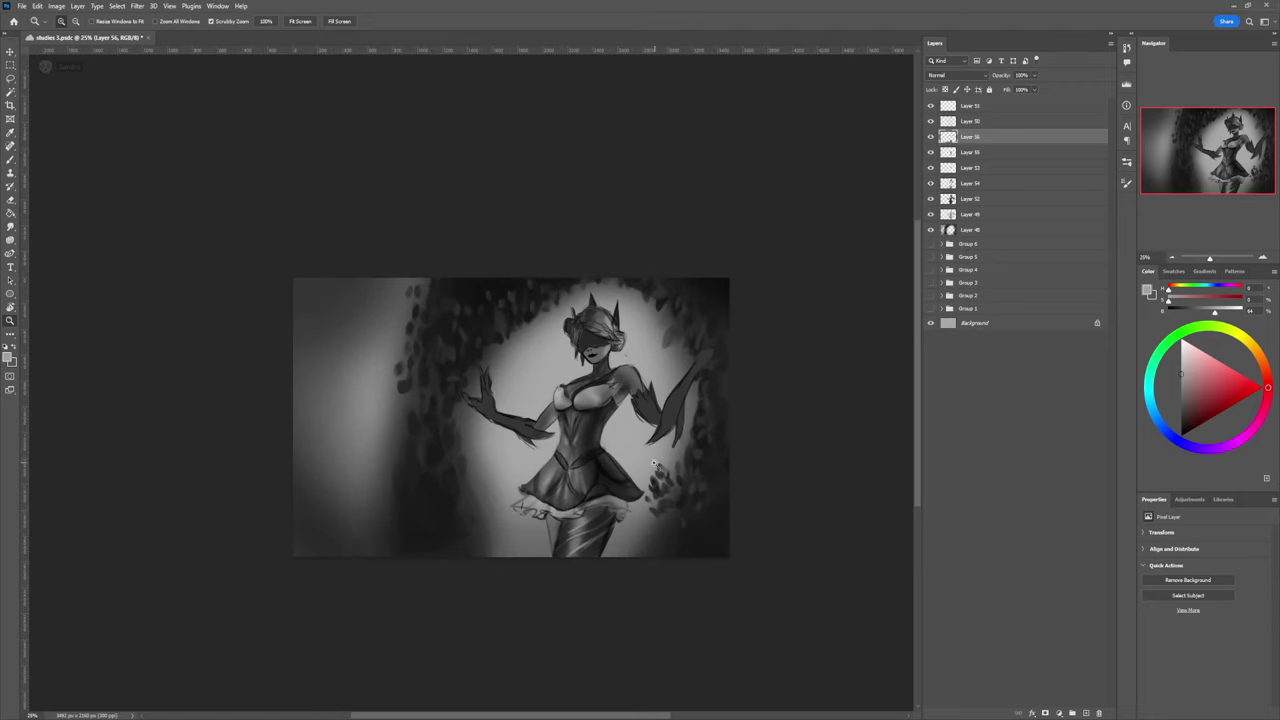
left_click_drag(654, 463, 618, 469)
left_click(631, 442)
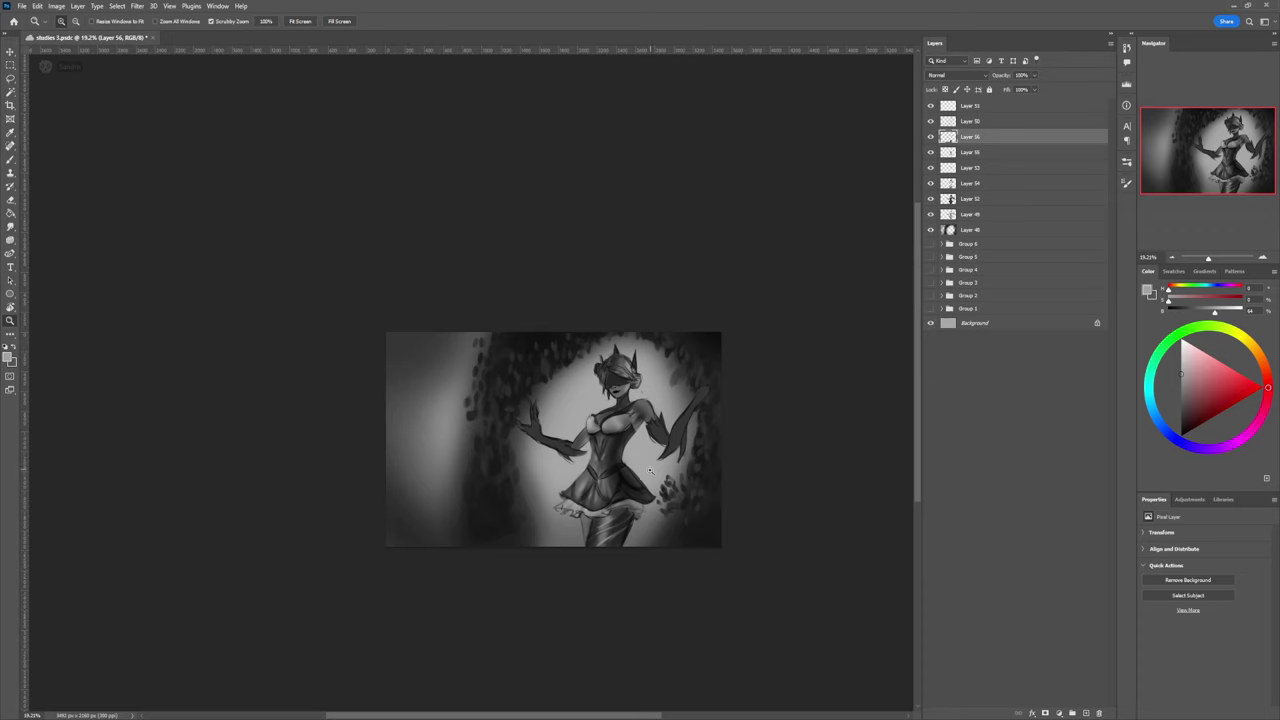
left_click_drag(602, 529, 613, 522)
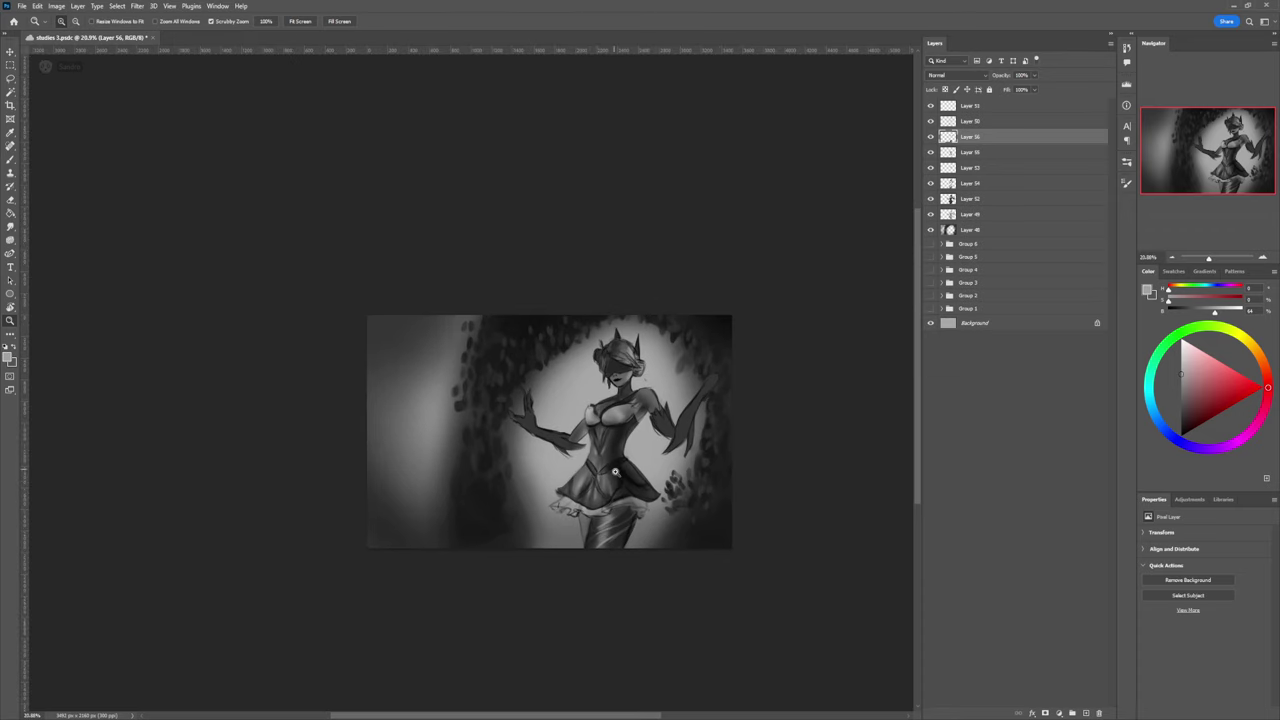
left_click_drag(615, 471, 625, 470)
Step: On the topmost layer, block in mid-gray blossoms in the foliage beside the raised hand and at the canvas's right edge
key("b")
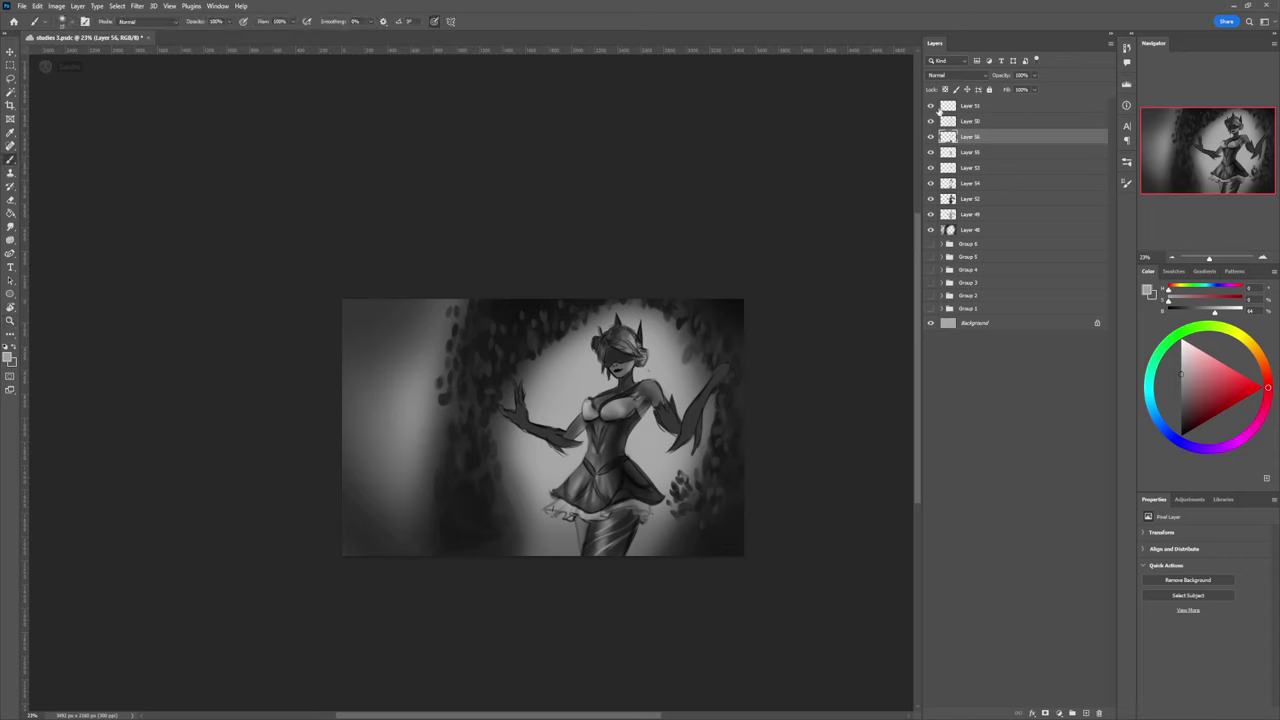
left_click(969, 109)
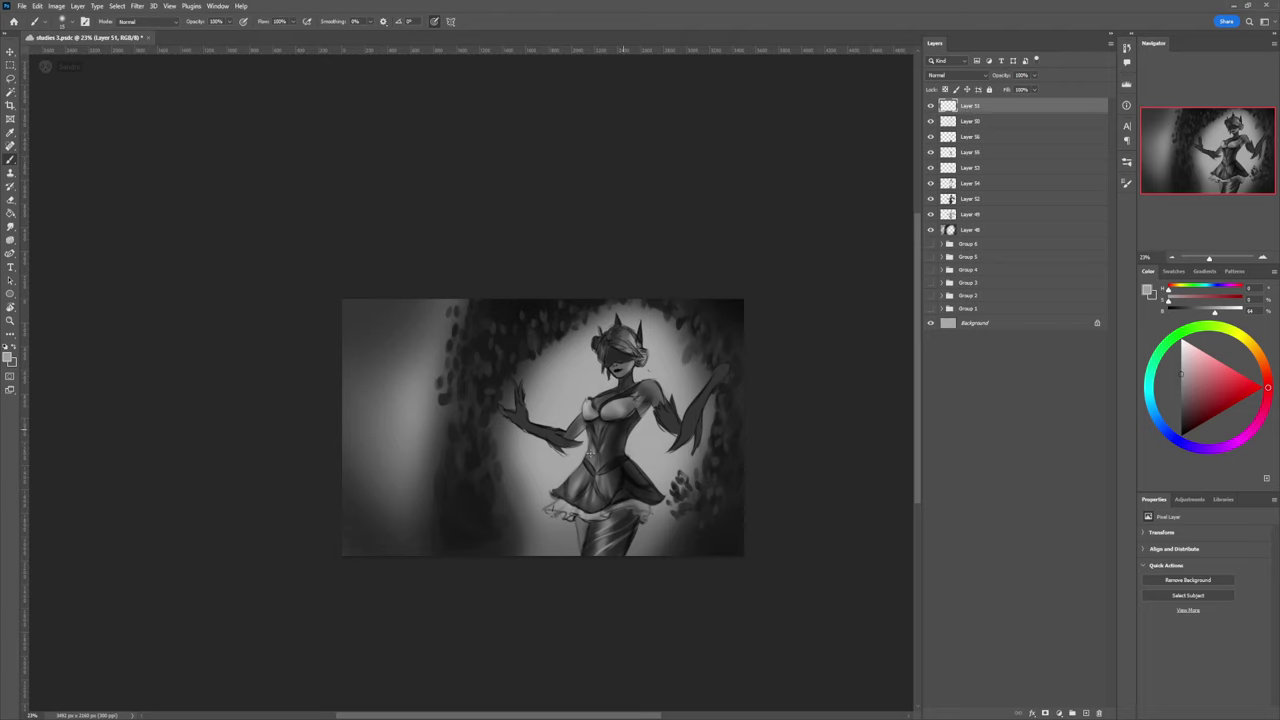
left_click_drag(1181, 373, 1181, 391)
key(".")
key("[")
key("[")
key("[")
key("[")
left_click_drag(481, 438, 477, 441)
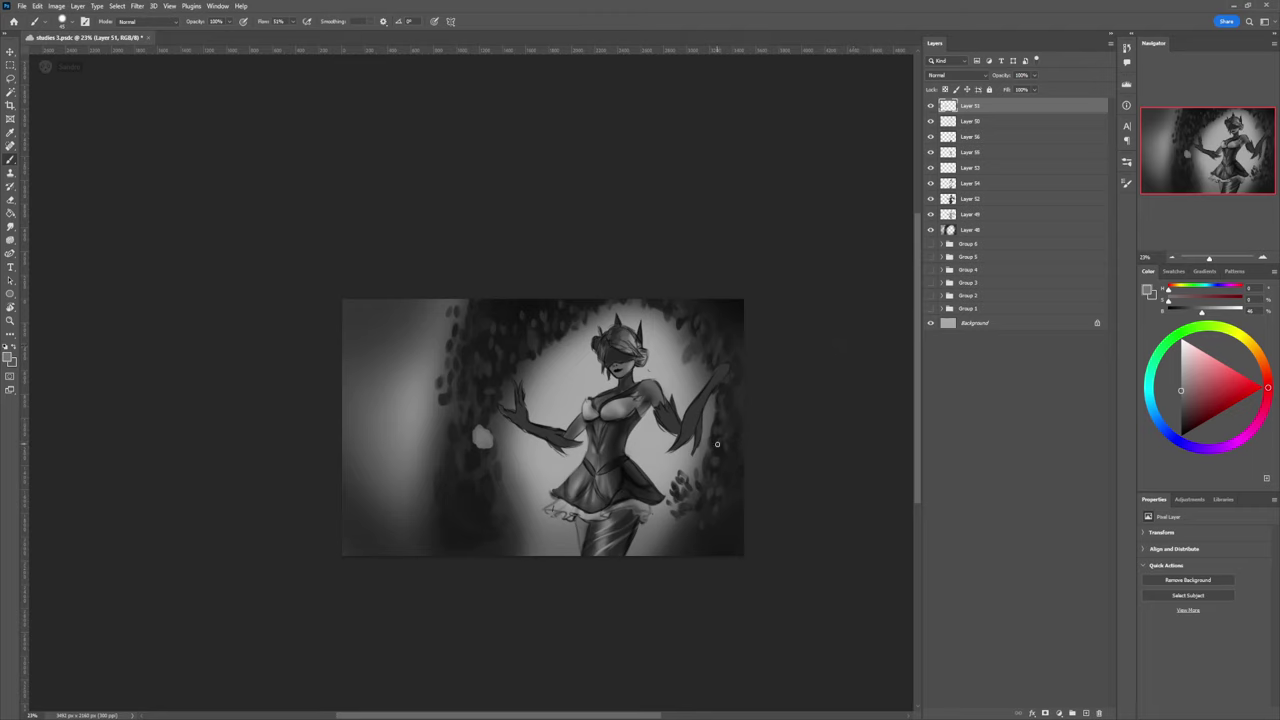
left_click_drag(726, 472, 738, 474)
Step: Define the petals of both blossoms with black and dark-gray strokes
left_click(1091, 534)
left_click(1180, 421)
left_click(1181, 436)
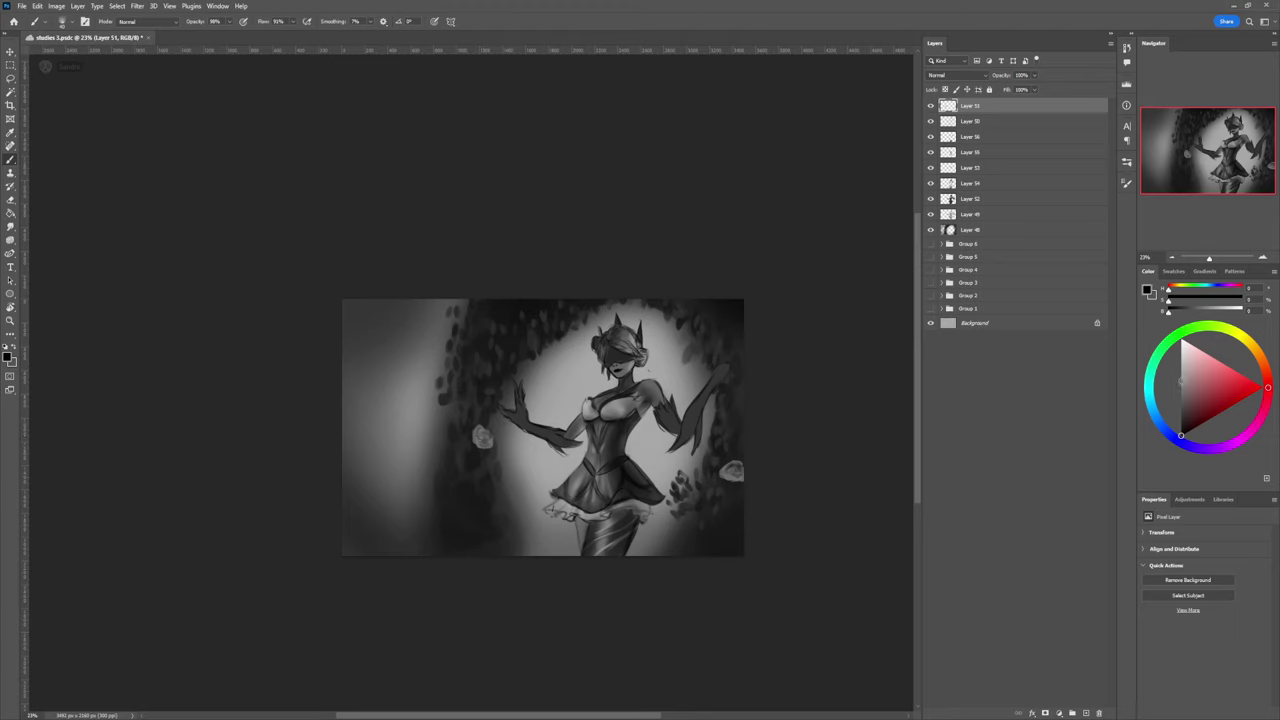
left_click(1181, 405)
key("period")
key("bracketleft")
key("bracketleft")
key("bracketleft")
key("bracketleft")
key("bracketleft")
Step: Shade the lower edge of the left blossom with a gray sampled from the chest area
key("bracketright")
key("bracketright")
key("bracketright")
key("bracketright")
left_click(626, 407, "alt")
key("bracketleft")
key("bracketleft")
key("bracketright")
left_click_drag(489, 446, 482, 450)
Step: Highlight the blossom petals with light gray using a small brush, finishing on the right blossom
left_click(1172, 360)
key("[")
key("[")
key("[")
key("z")
left_click_drag(572, 473, 562, 441)
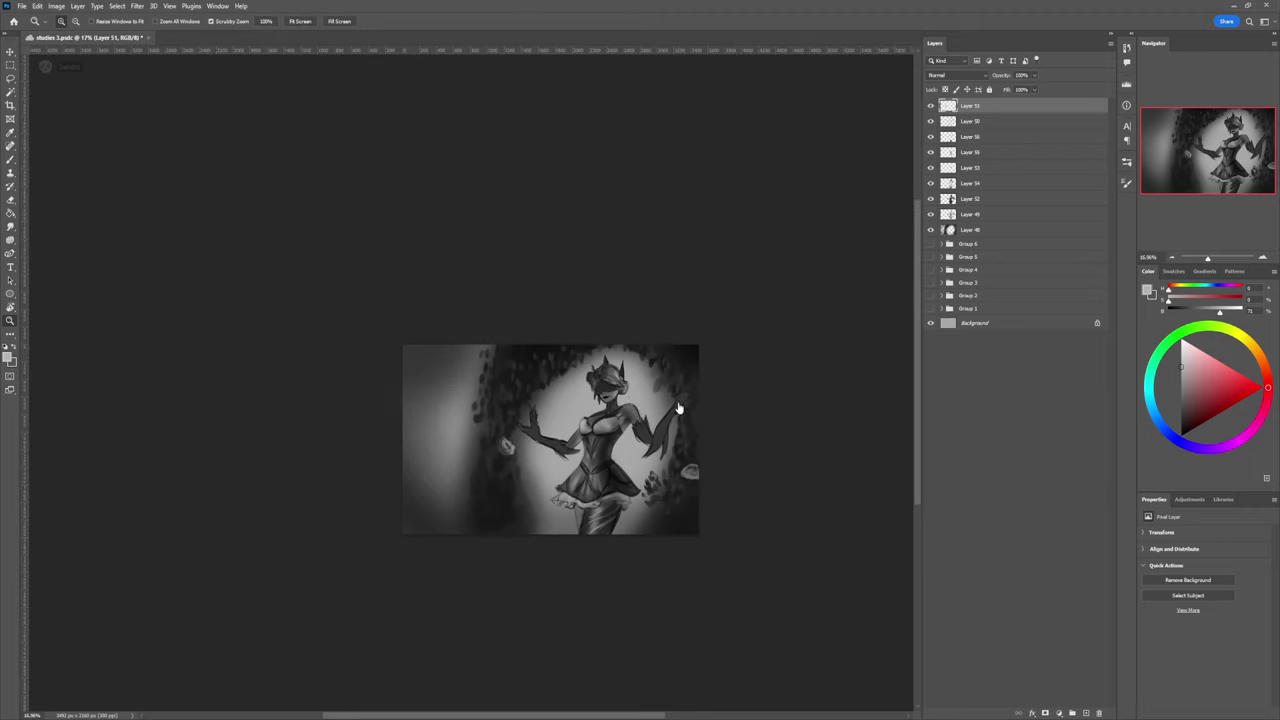
key("b")
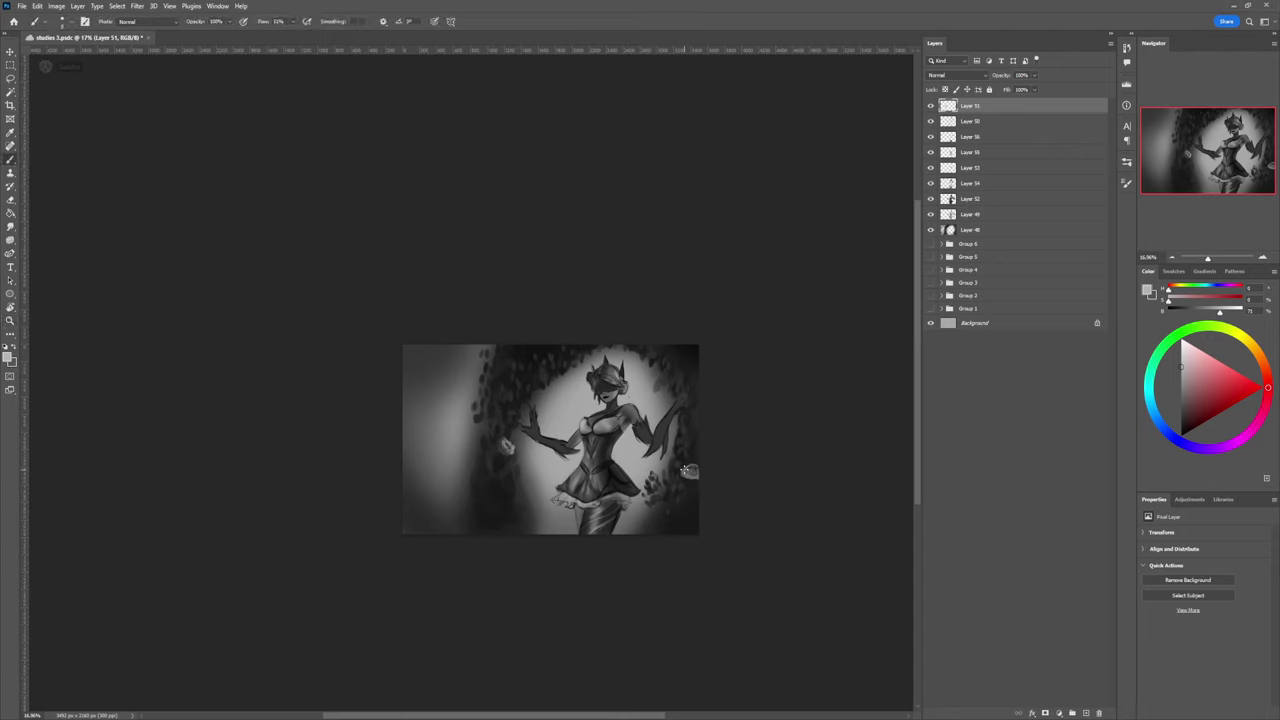
key("bracketright")
left_click_drag(683, 472, 688, 466)
Step: Lasso the left blossom, duplicate it to its own layer and place it slightly rotated in the upper-left foliage
key("z")
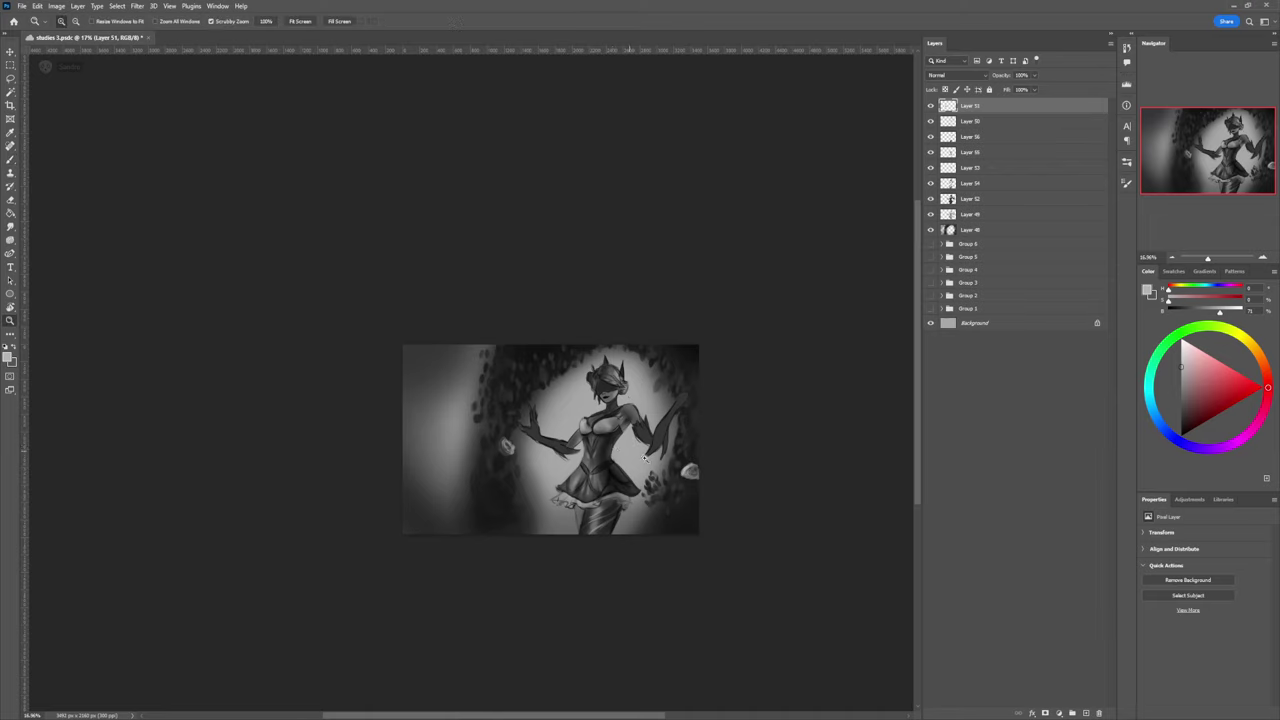
mouse_move(643, 449)
left_mouse_down()
mouse_move(600, 449)
mouse_move(683, 434)
mouse_move(667, 447)
left_mouse_up()
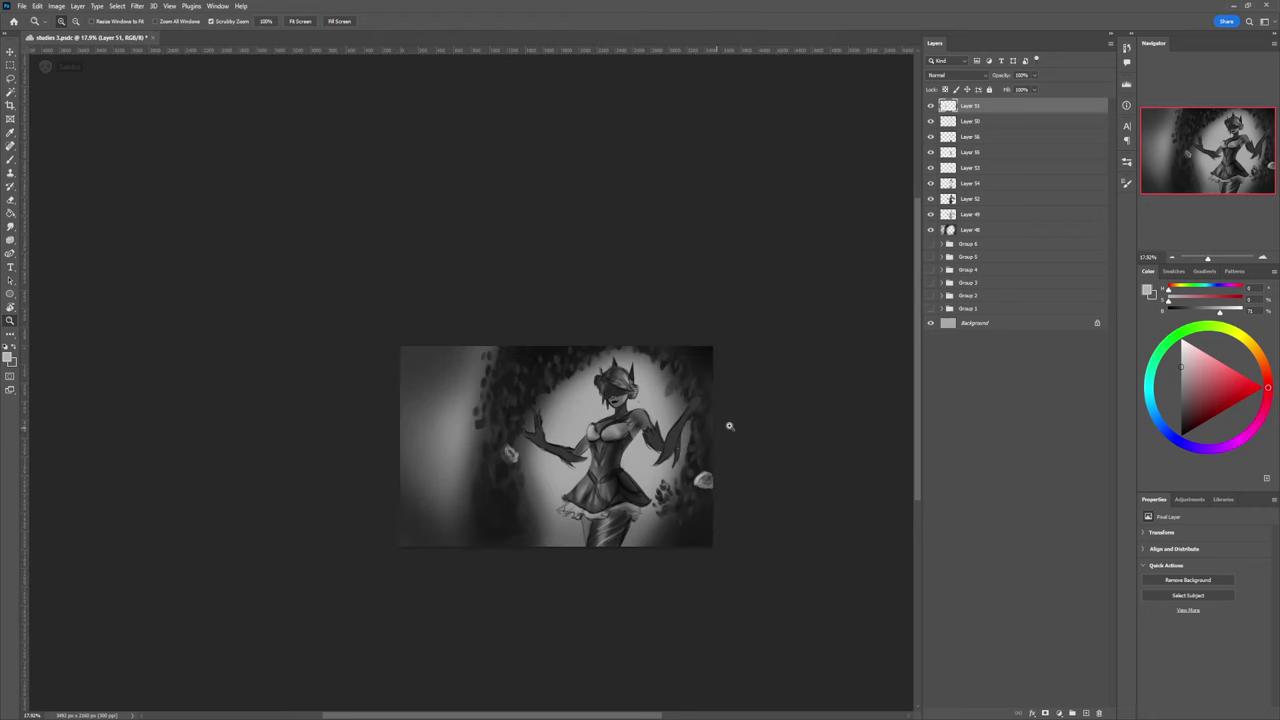
key("l")
left_click_drag(523, 460, 521, 456)
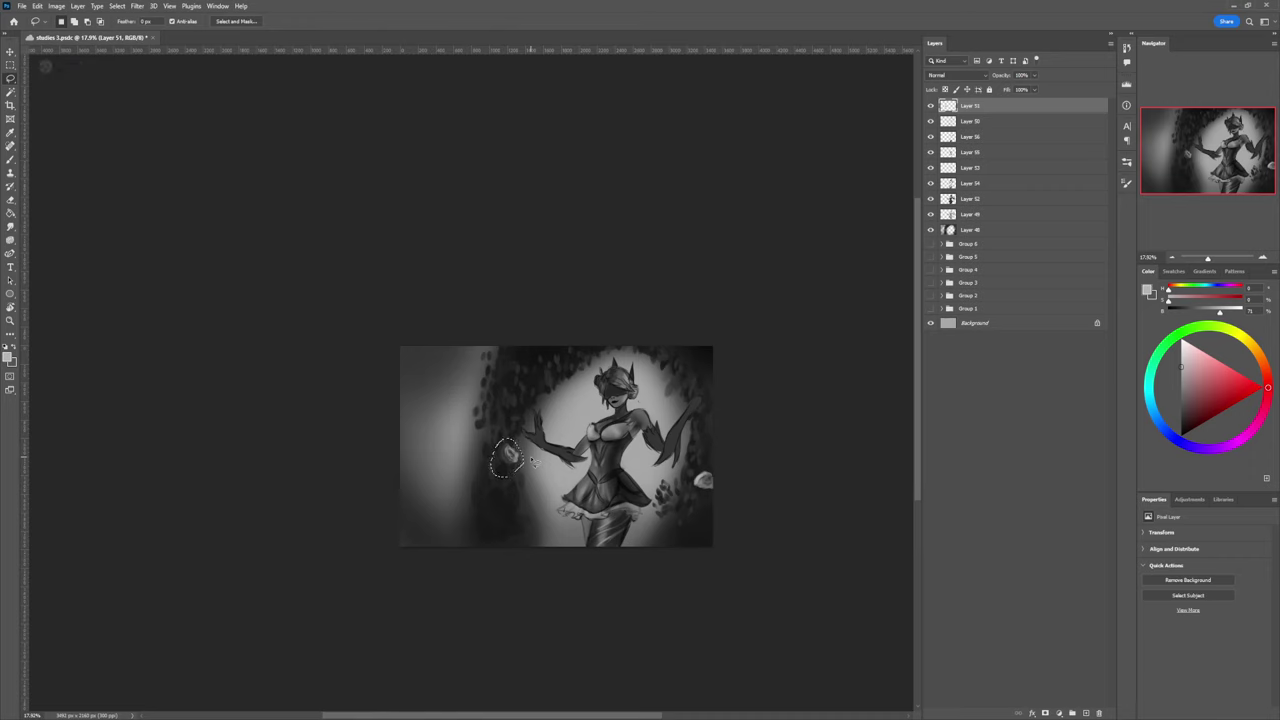
key("ctrl+j")
key("ctrl+t")
left_click_drag(508, 456, 559, 379)
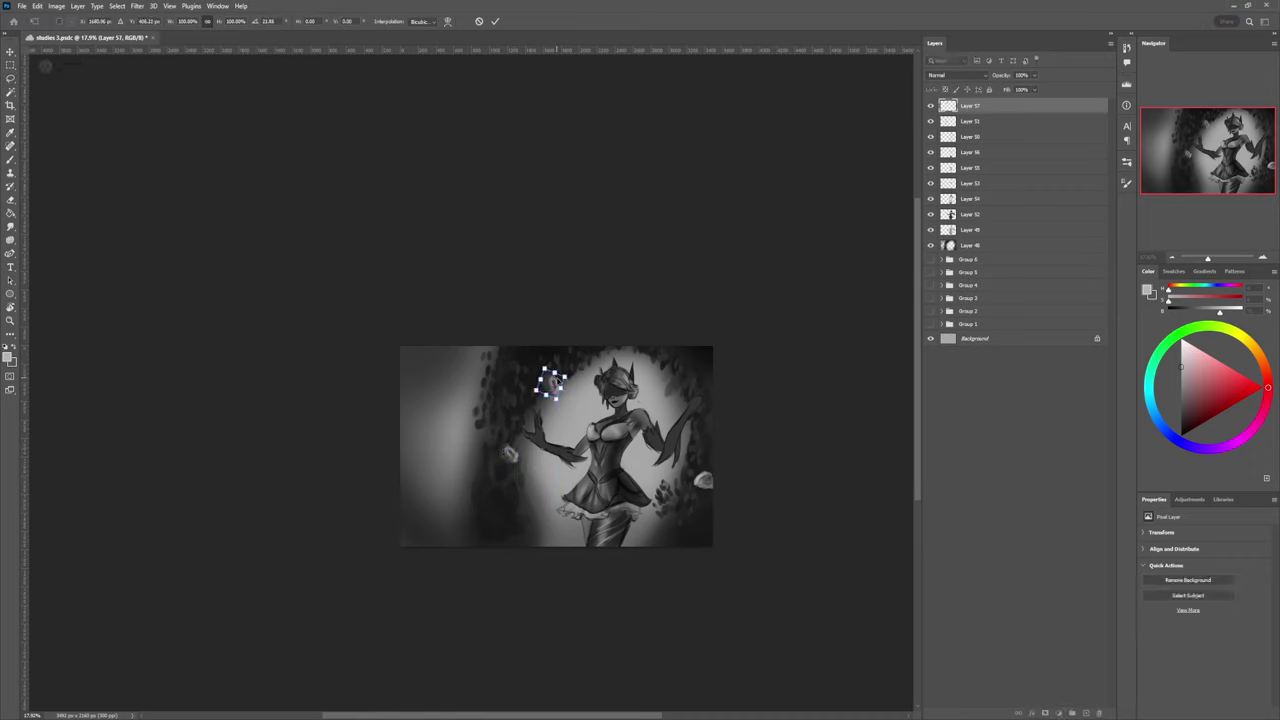
key("Return")
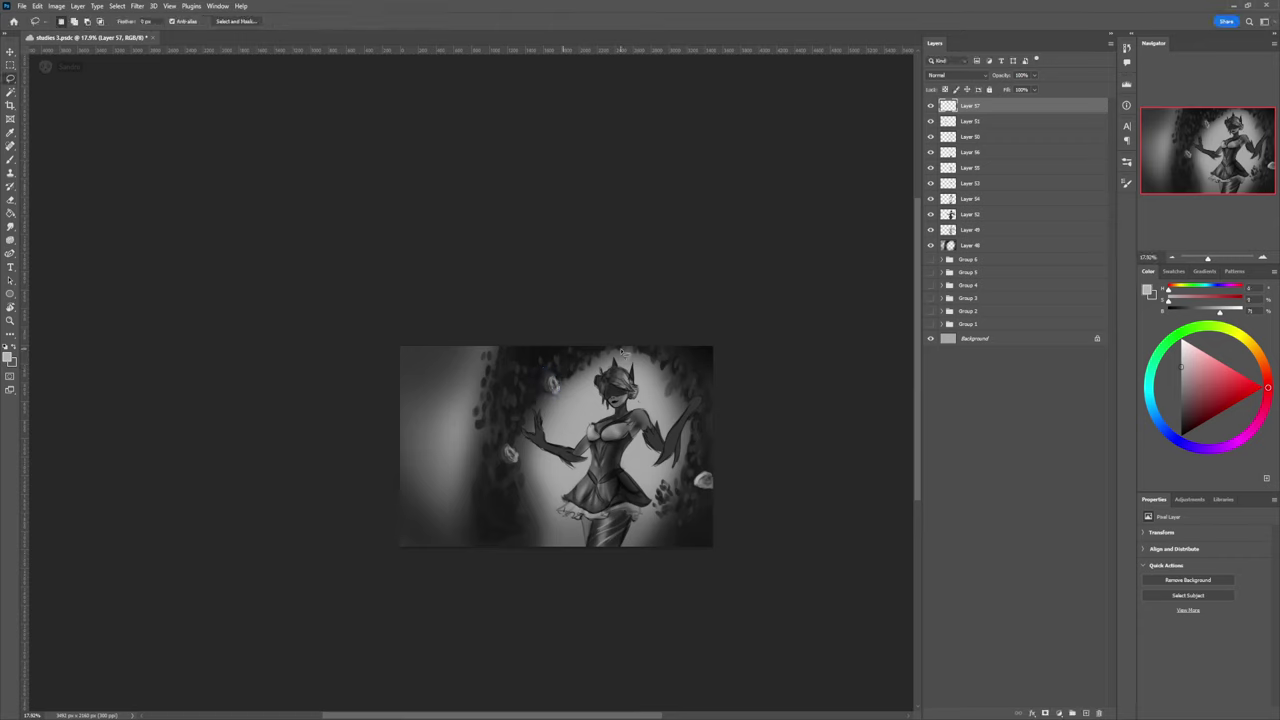
Step: Paste another blossom copy on a new layer, rotate it and place it at the top of the foliage arch beside the crown
key("ctrl+shift+alt+n")
key("ctrl+v")
key("ctrl+t")
mouse_move(558, 447)
left_mouse_down()
mouse_move(673, 356)
mouse_move(660, 354)
left_mouse_up()
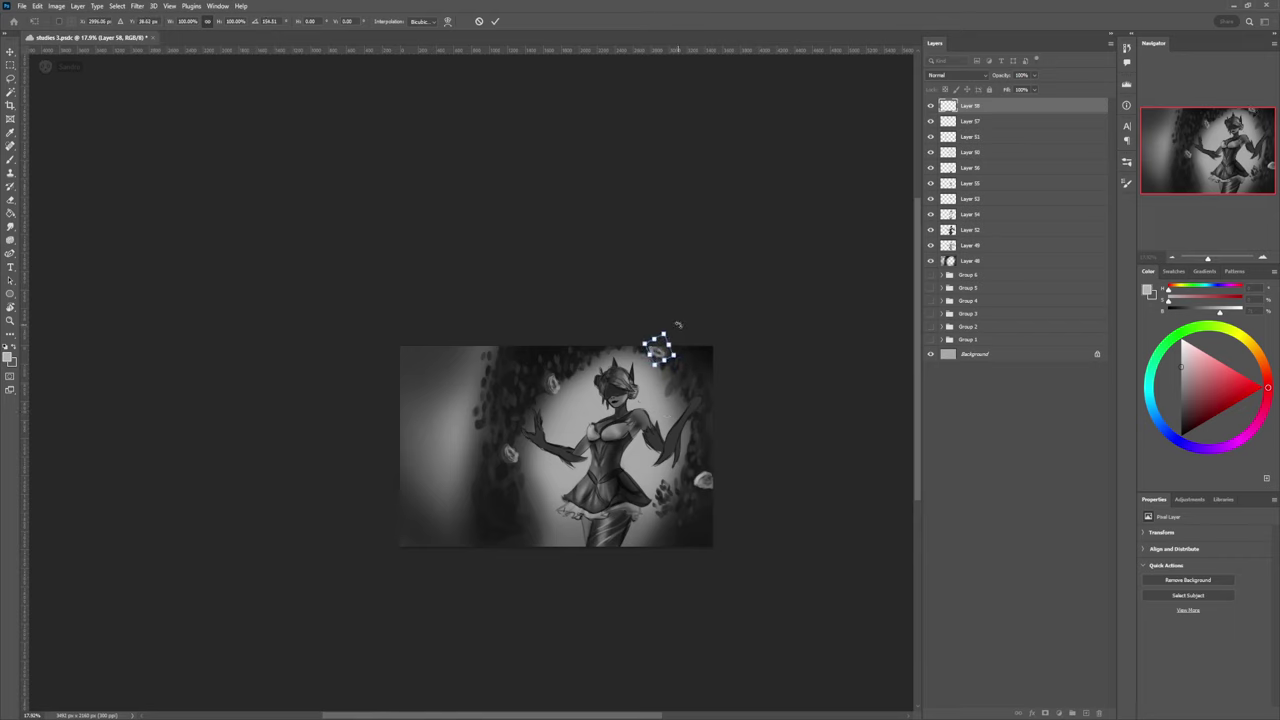
key("Return")
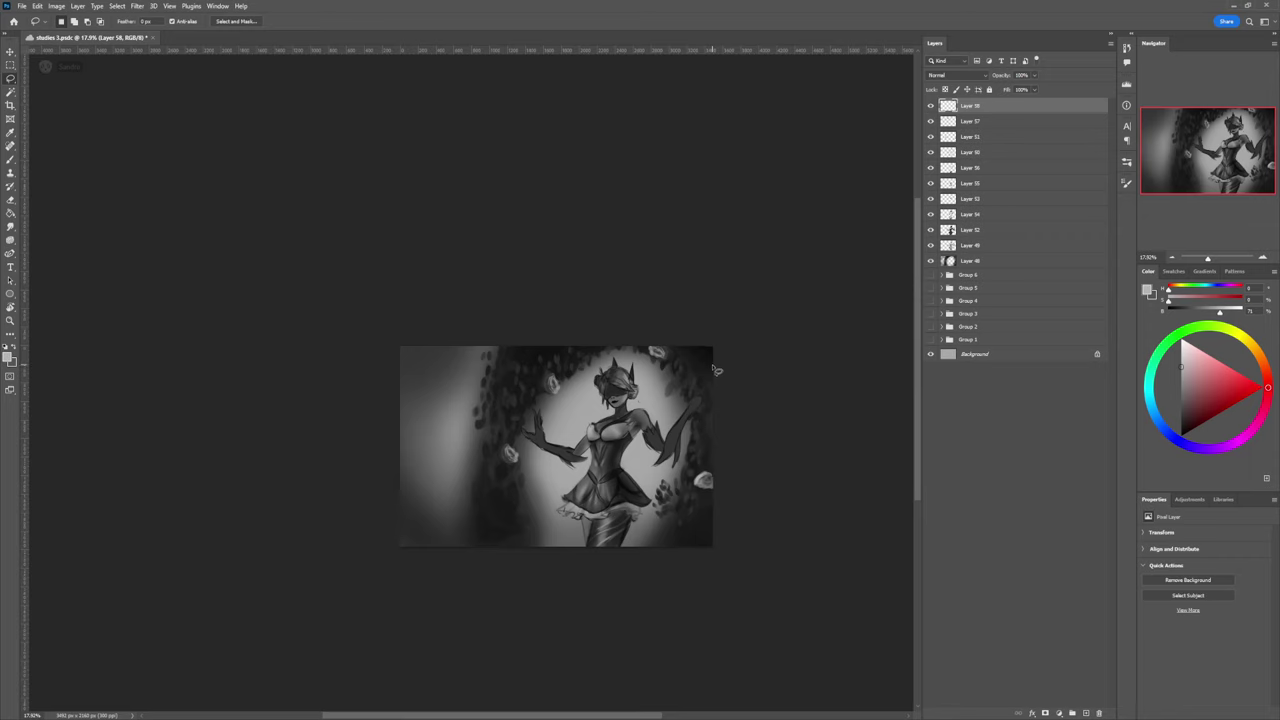
Step: Paste one more blossom copy, rotate it and place it on the arch's outer upper-left edge
key("ctrl+v")
key("ctrl+t")
left_click_drag(580, 419, 495, 374)
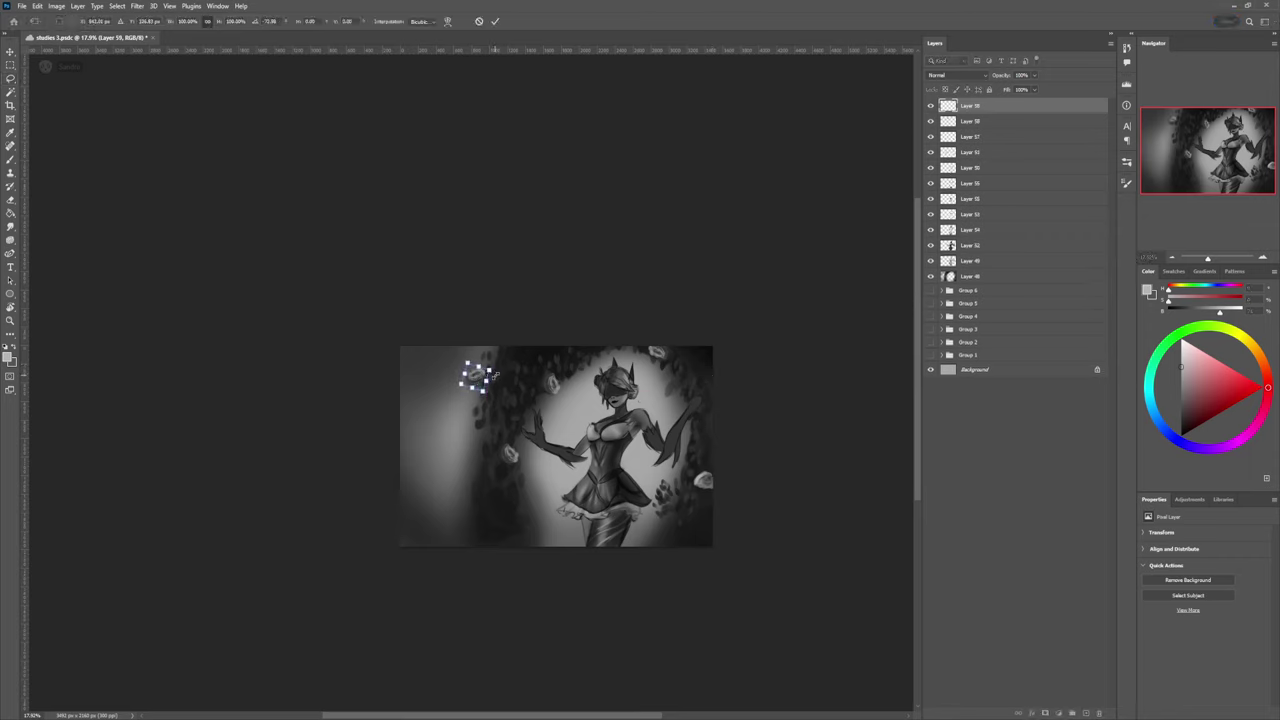
key("Return")
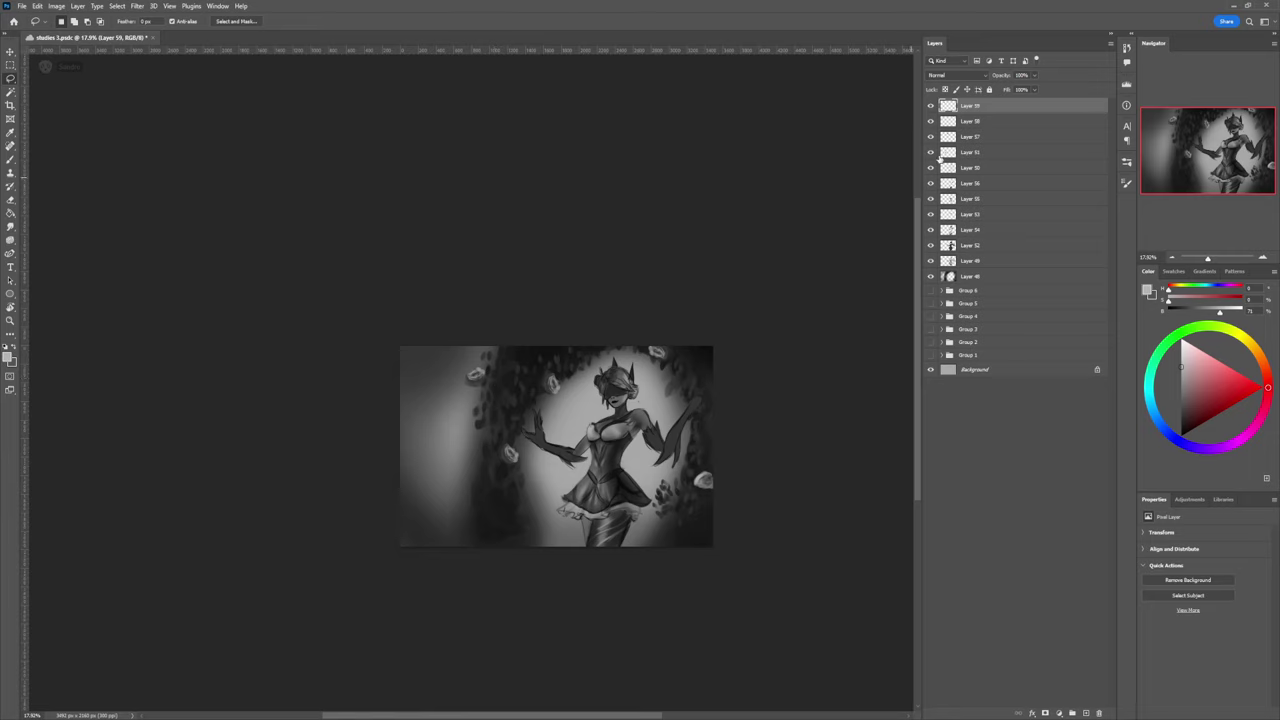
Step: Sample dark grays from the foliage and paint leaf strokes around the outer upper-left blossom
key("e")
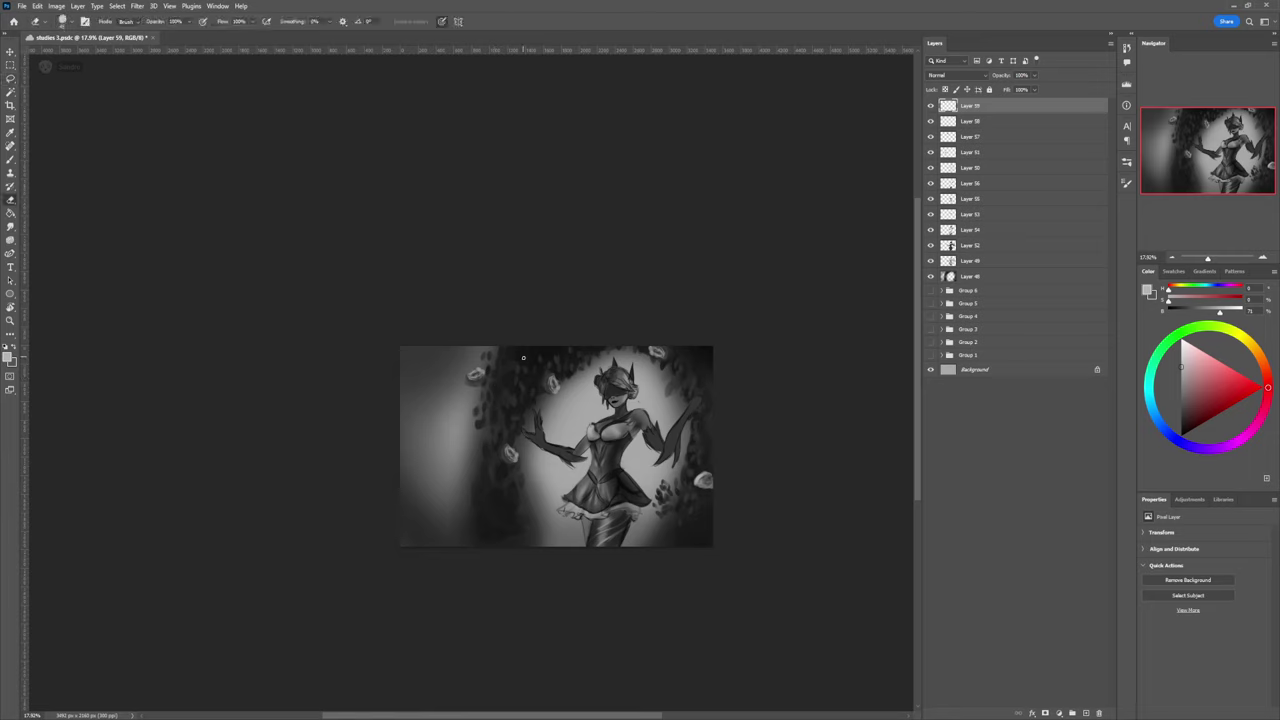
key("b")
left_click(498, 375, "alt")
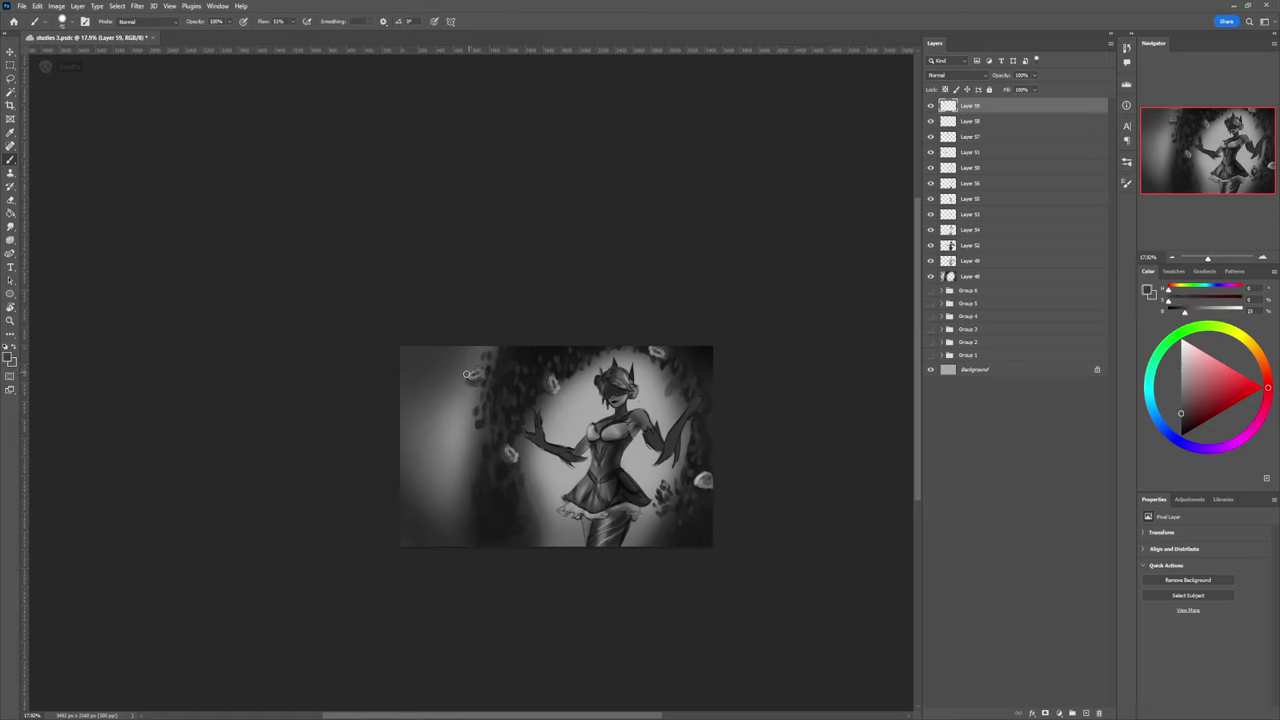
left_click(502, 388, "alt")
left_click_drag(484, 382, 479, 392)
left_click_drag(471, 385, 481, 402)
mouse_move(474, 396)
left_mouse_down()
mouse_move(487, 456)
mouse_move(505, 347)
mouse_move(482, 378)
left_mouse_up()
Step: Adjust the brush size and paint dark leaves down the outer left edge of the foliage arch
key("]")
key("]")
key("]")
key("]")
key("]")
key("]")
key("]")
key("]")
key("]")
key("]")
key("]")
key("]")
key("[")
key("[")
key("[")
key("[")
key("[")
key("[")
key("[")
key("[")
key("[")
key("[")
key("[")
key("[")
left_click_drag(484, 373, 472, 450)
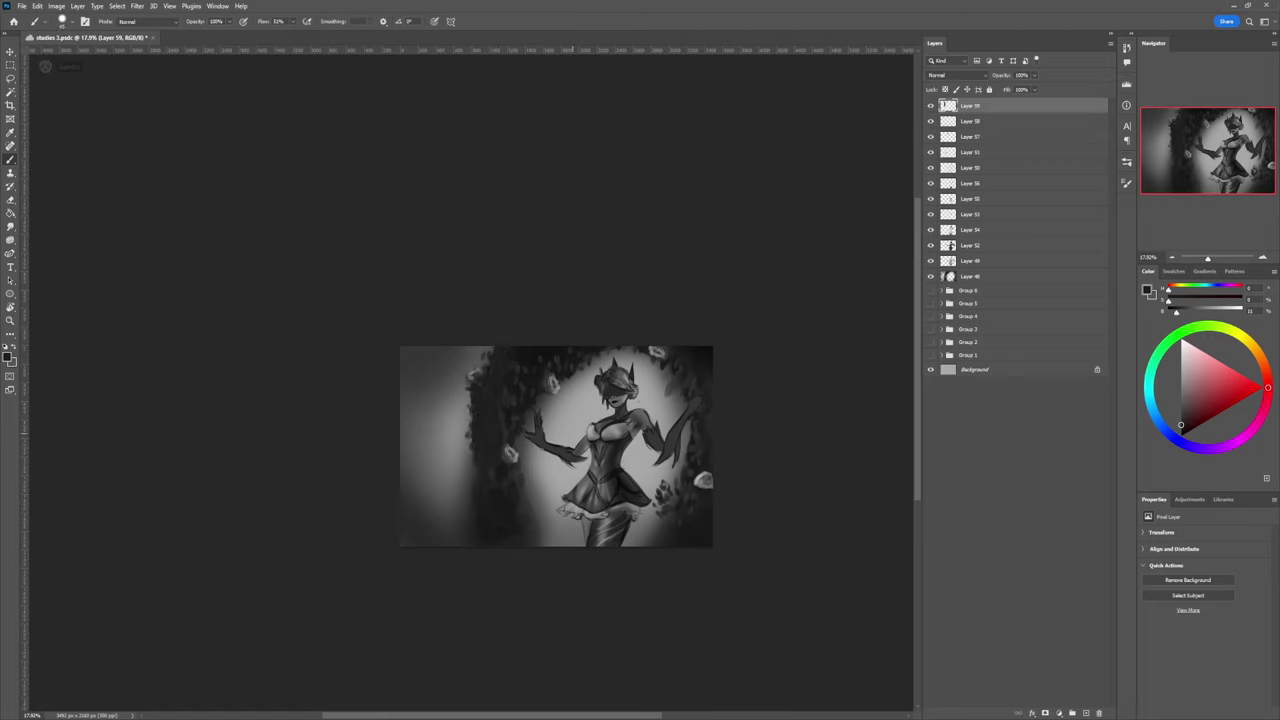
Step: Add a new layer and paint a large dark-gray disc over the background left of the arch
key("z")
left_click_drag(537, 478, 527, 428)
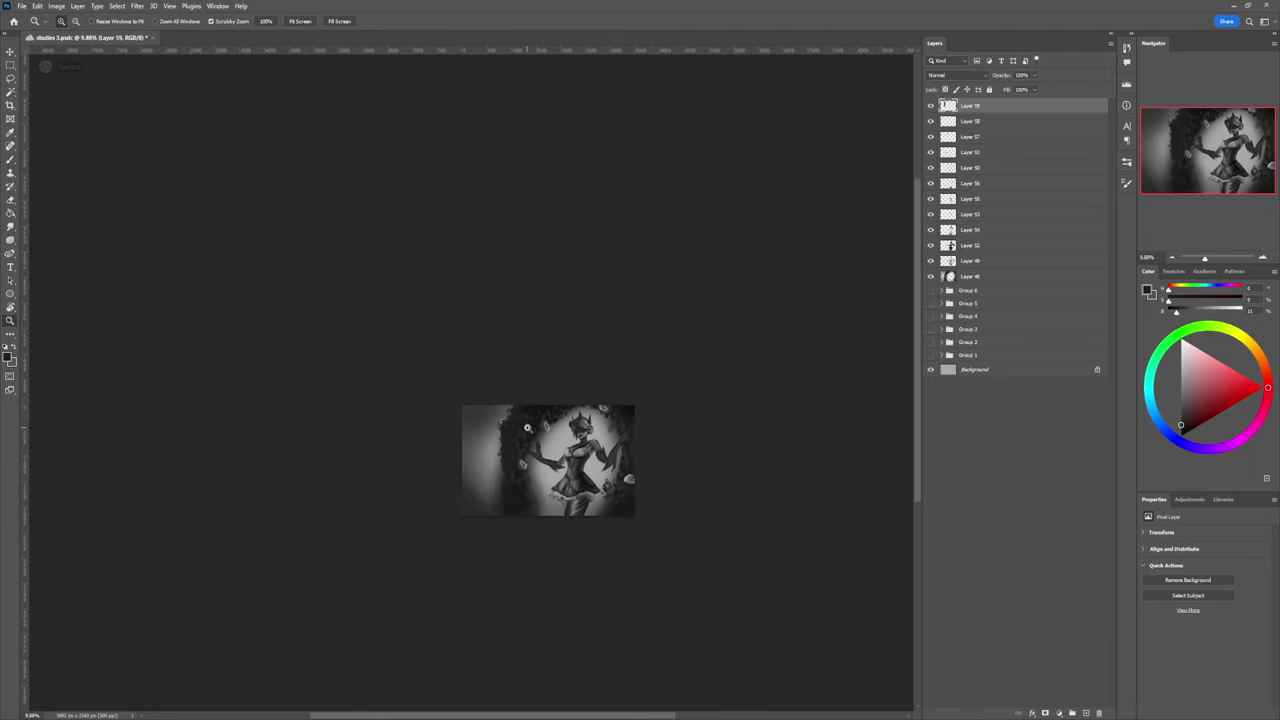
left_click_drag(594, 589, 622, 627)
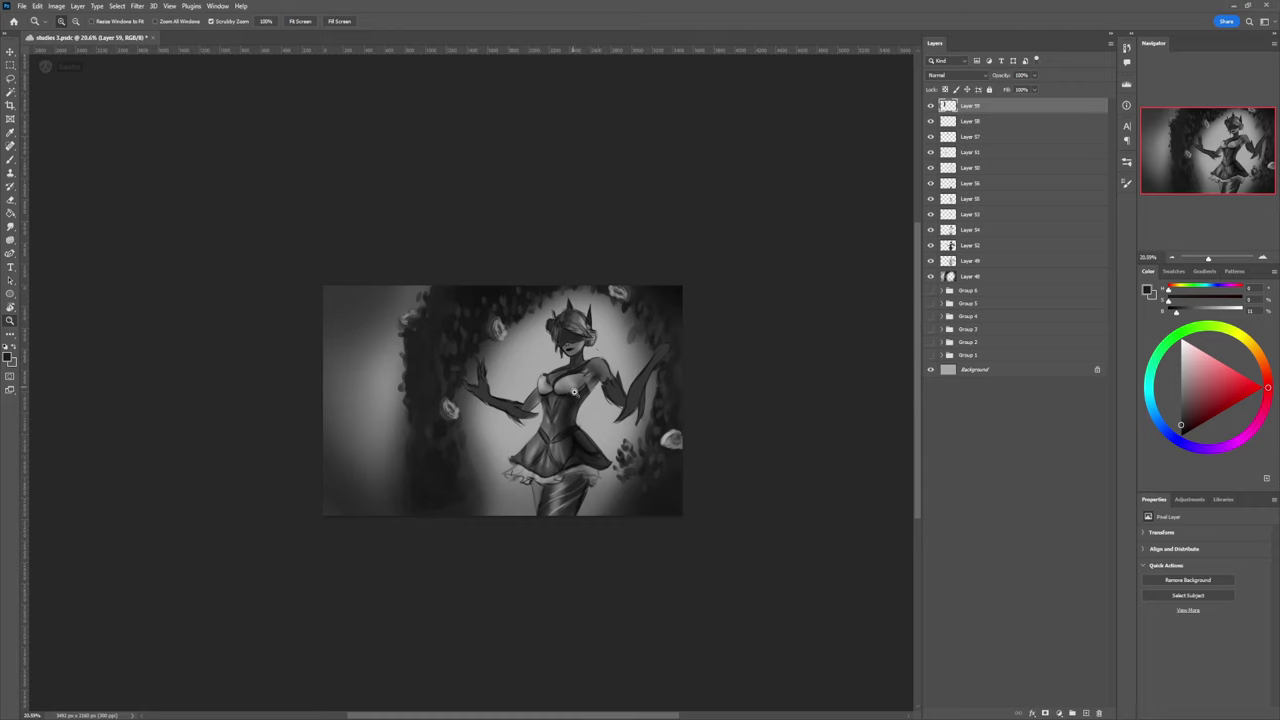
left_click_drag(588, 404, 572, 404)
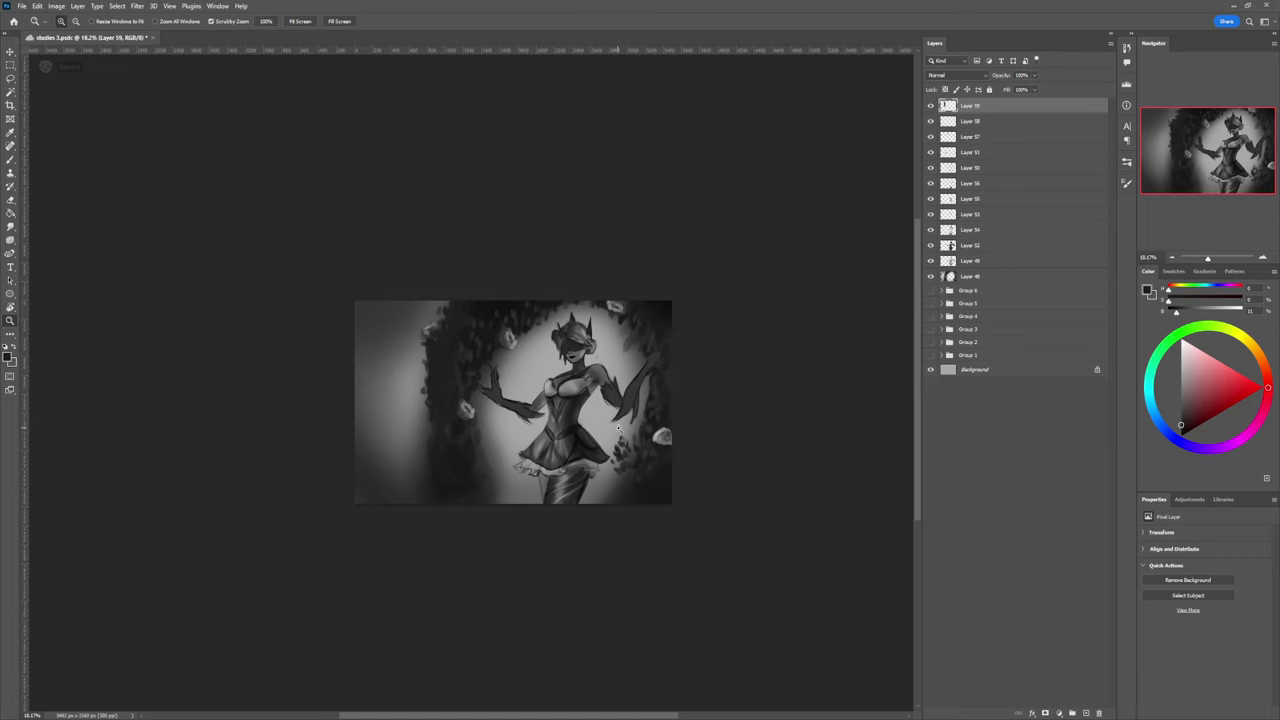
left_click_drag(618, 430, 512, 418)
key("ctrl+shift+alt+n")
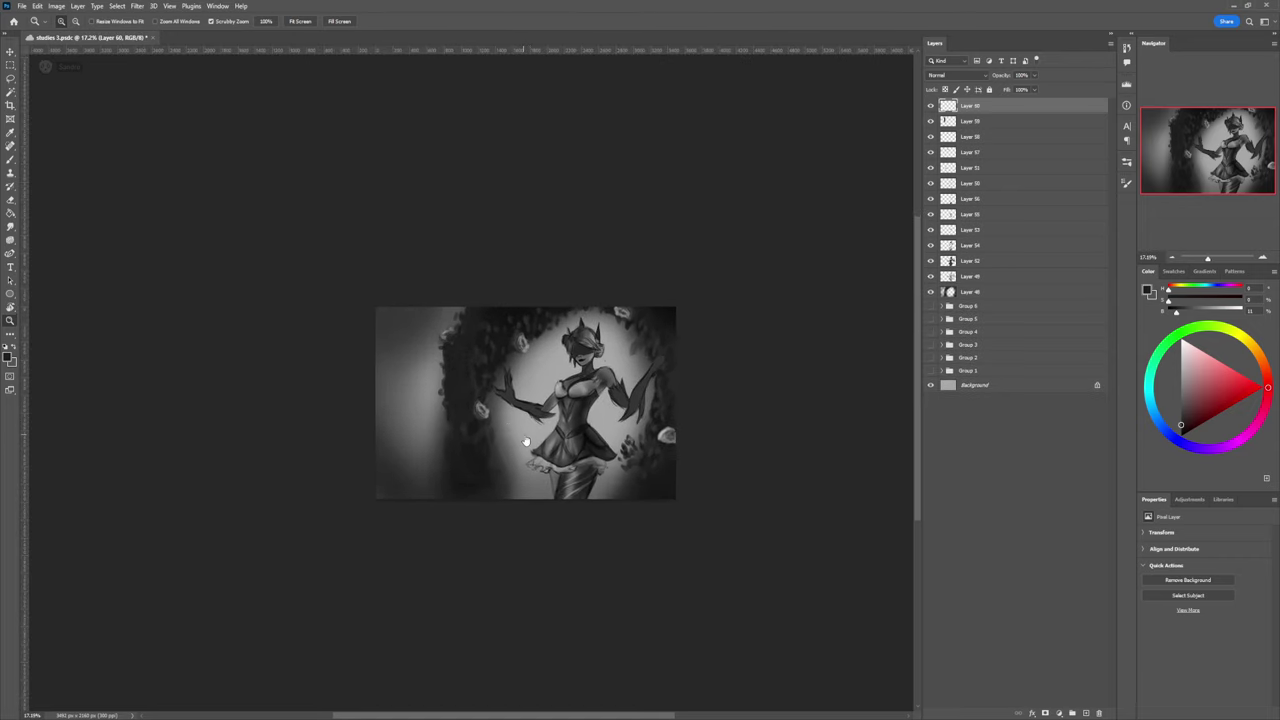
key("b")
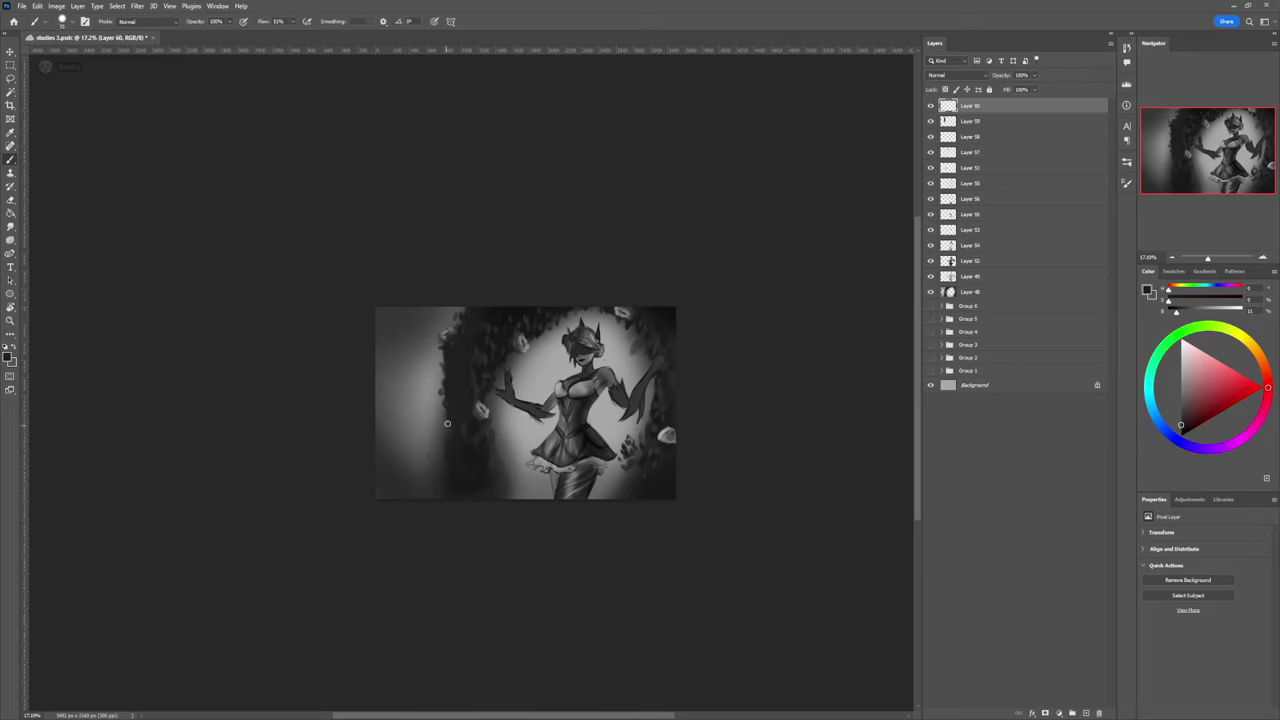
key("bracketright")
key("bracketright")
key("bracketright")
key("bracketright")
key("bracketright")
key("bracketright")
mouse_move(443, 415)
left_mouse_down()
mouse_move(443, 432)
mouse_move(420, 414)
mouse_move(443, 418)
mouse_move(416, 413)
mouse_move(433, 421)
mouse_move(422, 431)
mouse_move(431, 423)
left_mouse_up()
left_click(1181, 410)
key("bracketright")
key("bracketright")
key("bracketright")
key("bracketright")
key("bracketright")
key("bracketright")
key("bracketright")
key("bracketright")
Step: Shape the gray disc into a head silhouette facing the woman, with a face profile and neck, using smaller brushes
key("bracketleft")
key("bracketleft")
key("bracketleft")
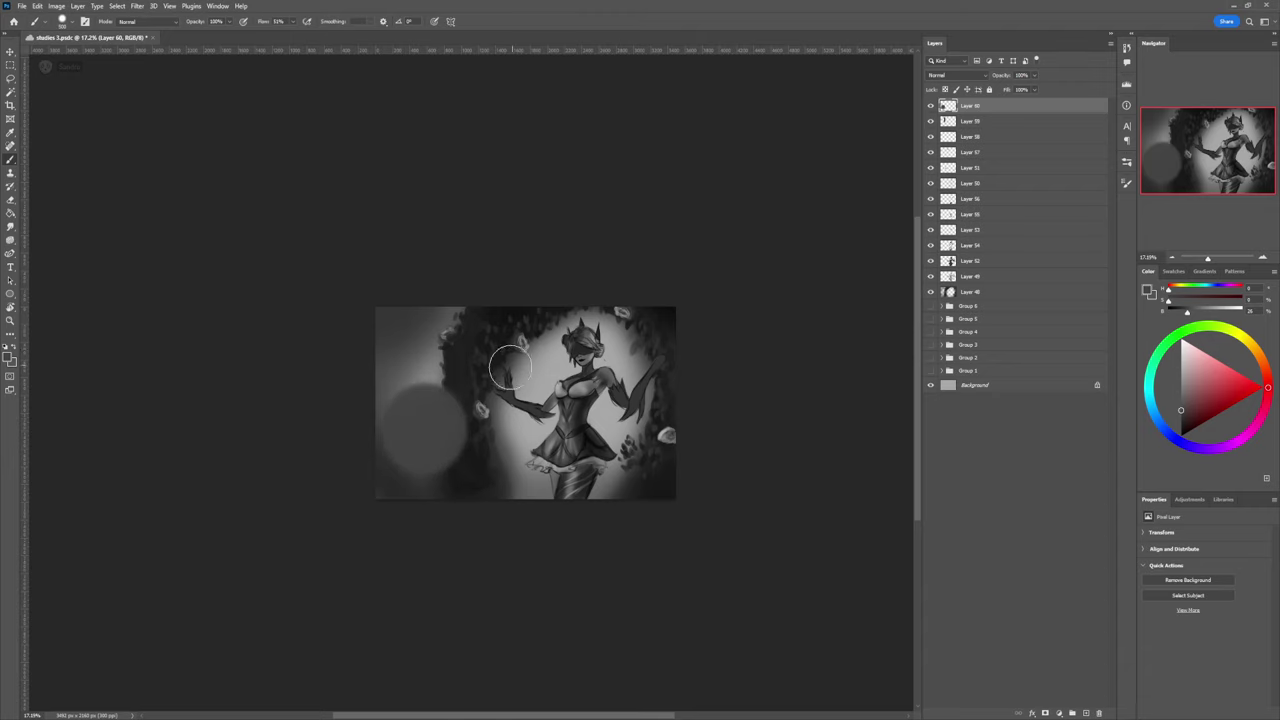
key("bracketleft")
key("bracketleft")
key("bracketleft")
key("bracketleft")
key("bracketleft")
key("bracketleft")
key("bracketleft")
key("bracketleft")
key("bracketleft")
key("e")
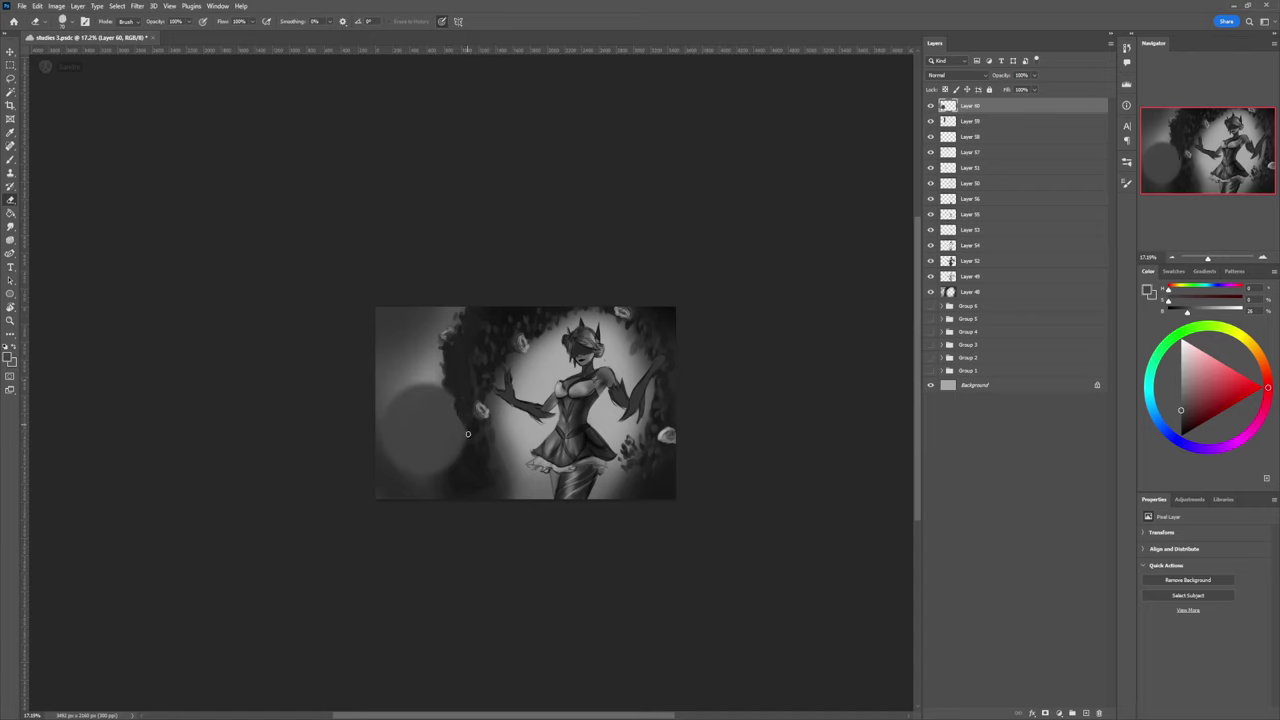
key("b")
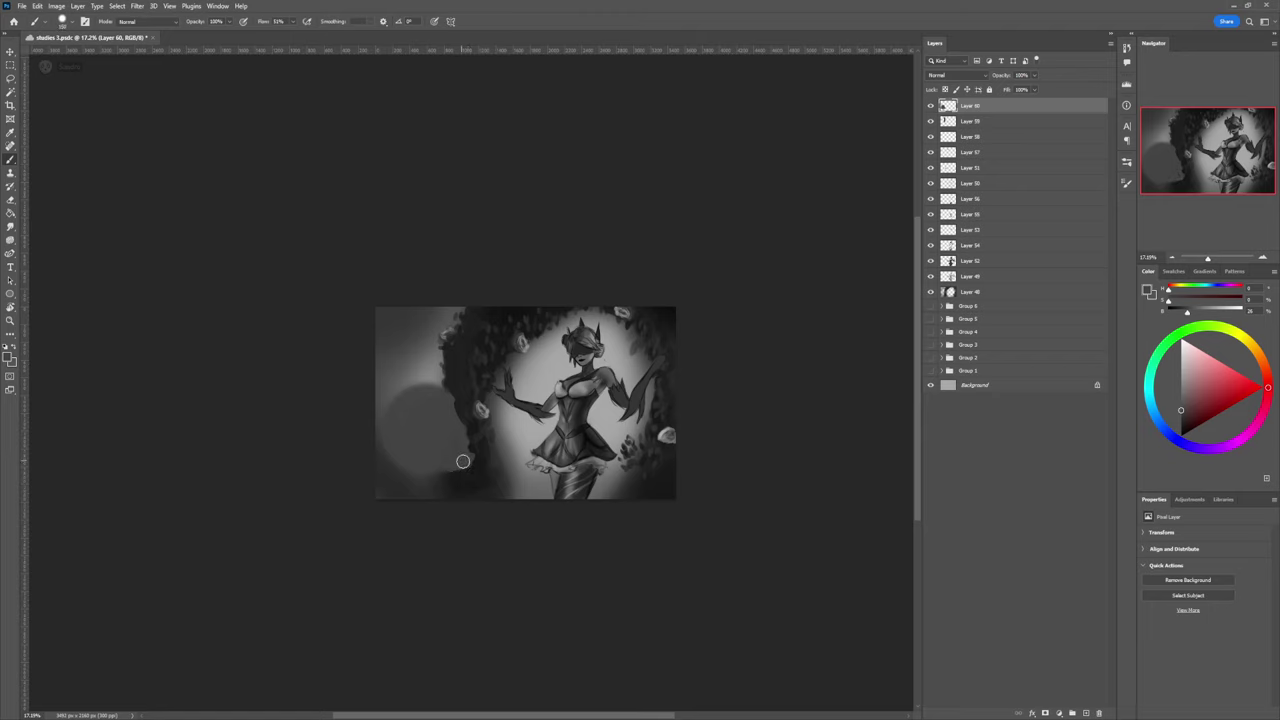
mouse_move(444, 471)
left_mouse_down()
mouse_move(408, 465)
mouse_move(411, 500)
left_mouse_up()
Step: Scale the head silhouette down within the left part of the canvas
key("ctrl+t")
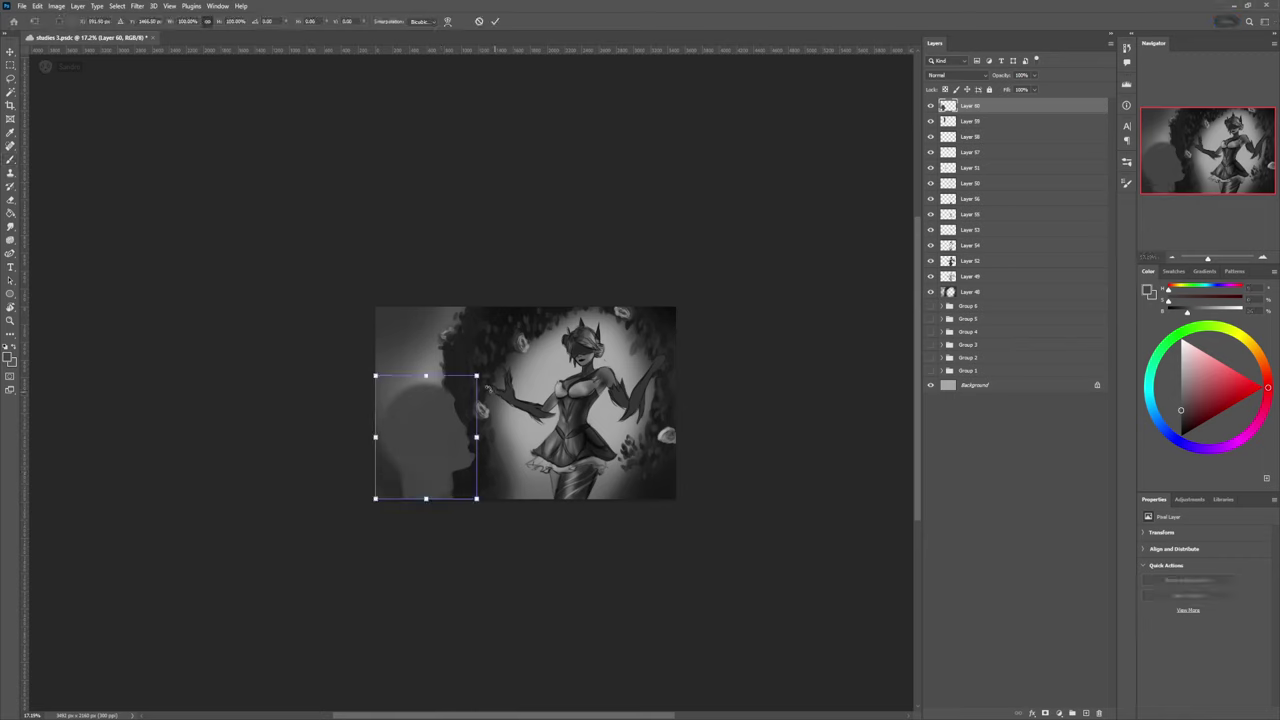
left_click_drag(472, 373, 451, 404)
key("Return")
Step: Block in the silhouette's shoulder and upper body with gray below the neck
key("b")
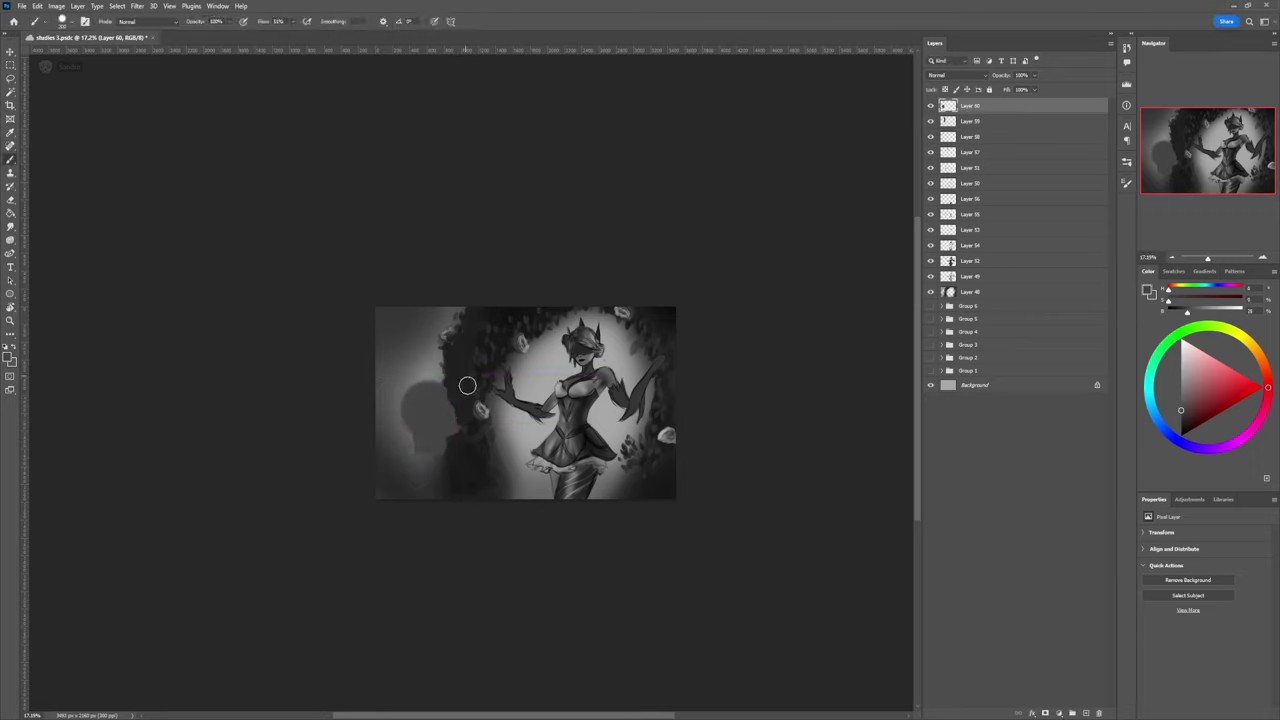
key("bracketleft")
key("bracketleft")
key("bracketleft")
mouse_move(446, 457)
left_mouse_down()
mouse_move(485, 447)
mouse_move(412, 462)
mouse_move(388, 482)
mouse_move(441, 446)
mouse_move(388, 478)
mouse_move(425, 499)
mouse_move(404, 497)
mouse_move(432, 507)
mouse_move(449, 474)
mouse_move(479, 456)
left_mouse_up()
key("bracketright")
key("bracketright")
key("bracketright")
key("bracketright")
key("bracketright")
key("bracketright")
key("bracketleft")
key("bracketleft")
key("bracketleft")
Step: Choose a near-black tone and darken the lower-left corner behind the silhouette with a large brush
mouse_move(1181, 411)
left_mouse_down()
mouse_move(1176, 424)
mouse_move(1143, 419)
left_mouse_up()
key("bracketright")
key("bracketright")
key("bracketright")
key("bracketright")
key("bracketright")
key("bracketright")
key("bracketright")
key("bracketright")
key("bracketright")
left_click_drag(391, 489, 369, 437)
Step: Paint a dark mass of hair over the top and back of the silhouette's head with a smaller brush
key("bracketright")
key("bracketright")
key("bracketleft")
key("bracketleft")
key("bracketleft")
key("bracketleft")
mouse_move(432, 398)
left_mouse_down()
mouse_move(411, 424)
mouse_move(443, 385)
mouse_move(432, 389)
mouse_move(451, 385)
mouse_move(412, 392)
mouse_move(458, 371)
mouse_move(407, 399)
mouse_move(434, 384)
mouse_move(409, 397)
mouse_move(443, 393)
mouse_move(417, 403)
mouse_move(406, 422)
mouse_move(438, 396)
mouse_move(414, 432)
left_mouse_up()
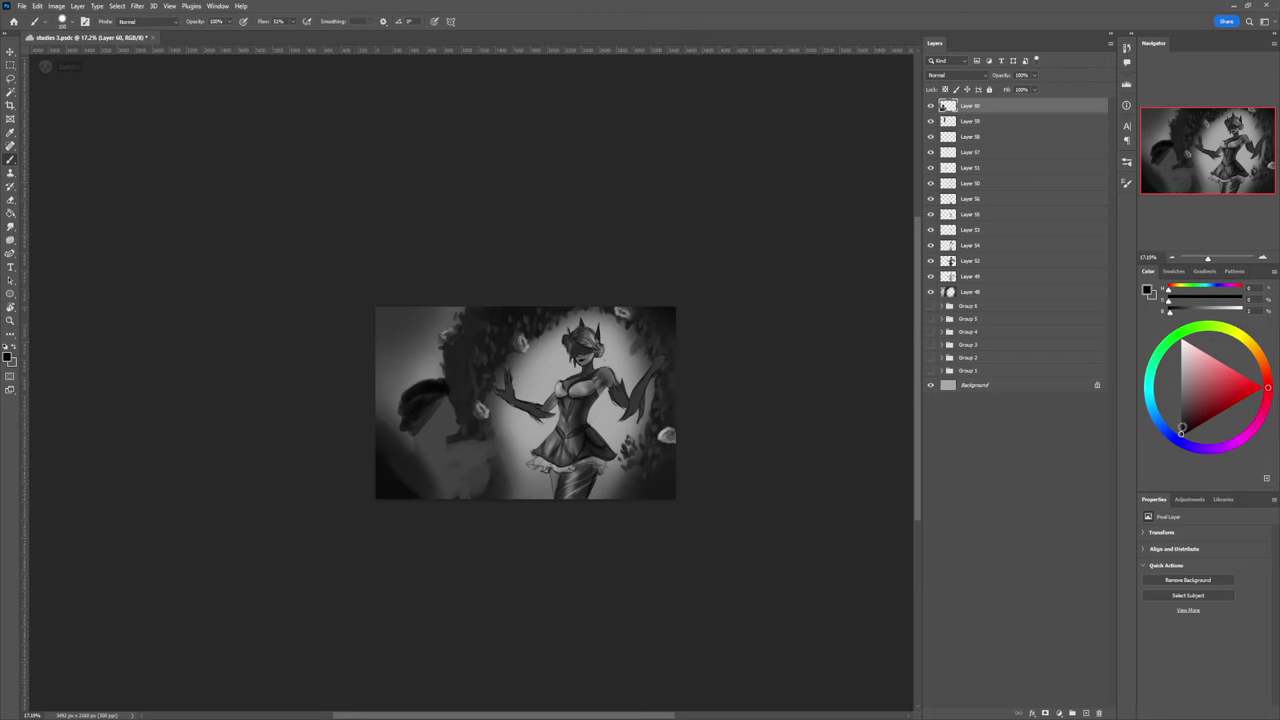
Step: Pick a slightly lighter dark gray and paint over the hair and the curved arm shapes in the lower-left foreground
left_click_drag(1182, 430, 1173, 421)
mouse_move(427, 399)
left_mouse_down()
mouse_move(409, 425)
mouse_move(428, 406)
mouse_move(415, 433)
mouse_move(424, 421)
mouse_move(456, 431)
mouse_move(436, 414)
mouse_move(430, 424)
mouse_move(446, 387)
mouse_move(419, 455)
mouse_move(493, 450)
mouse_move(424, 476)
mouse_move(503, 438)
mouse_move(474, 473)
left_mouse_up()
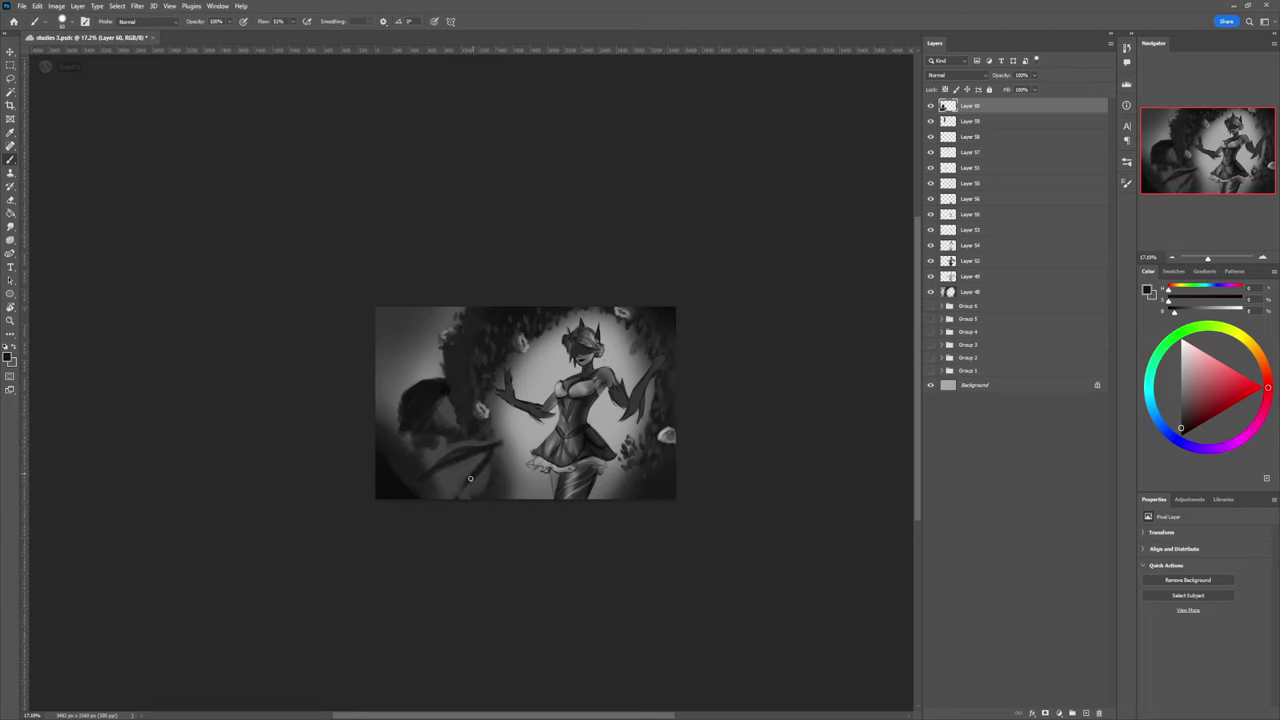
left_click_drag(465, 470, 472, 460)
mouse_move(434, 480)
left_mouse_down()
mouse_move(495, 475)
mouse_move(415, 494)
mouse_move(504, 479)
mouse_move(466, 505)
mouse_move(426, 491)
mouse_move(521, 478)
mouse_move(426, 472)
mouse_move(352, 516)
mouse_move(460, 481)
mouse_move(429, 492)
left_mouse_up()
Step: Lasso the long curved form along the lower-left canvas edge, shade it with a large soft light-gray brush and deselect
key("l")
key("b")
key("bracketright")
key("bracketright")
left_click(1181, 378)
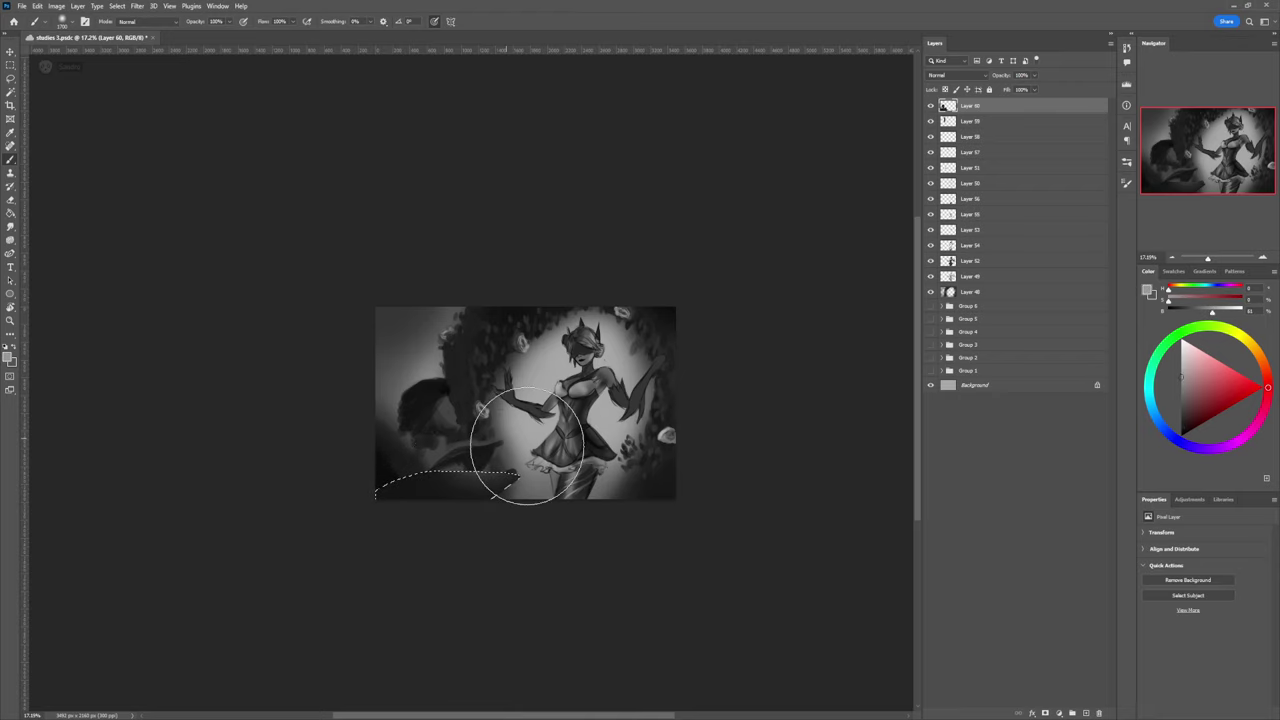
mouse_move(486, 455)
left_mouse_down()
mouse_move(425, 461)
mouse_move(559, 442)
mouse_move(536, 461)
mouse_move(436, 452)
left_mouse_up()
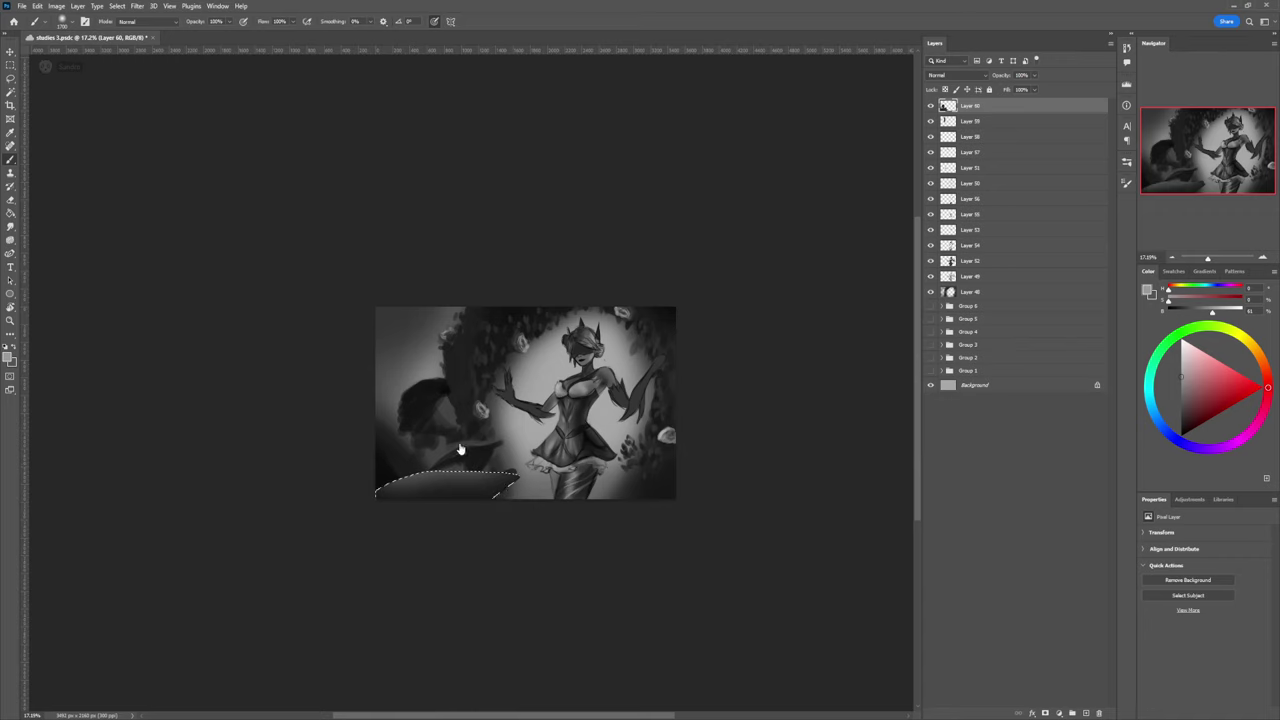
key("l")
key("ctrl+d")
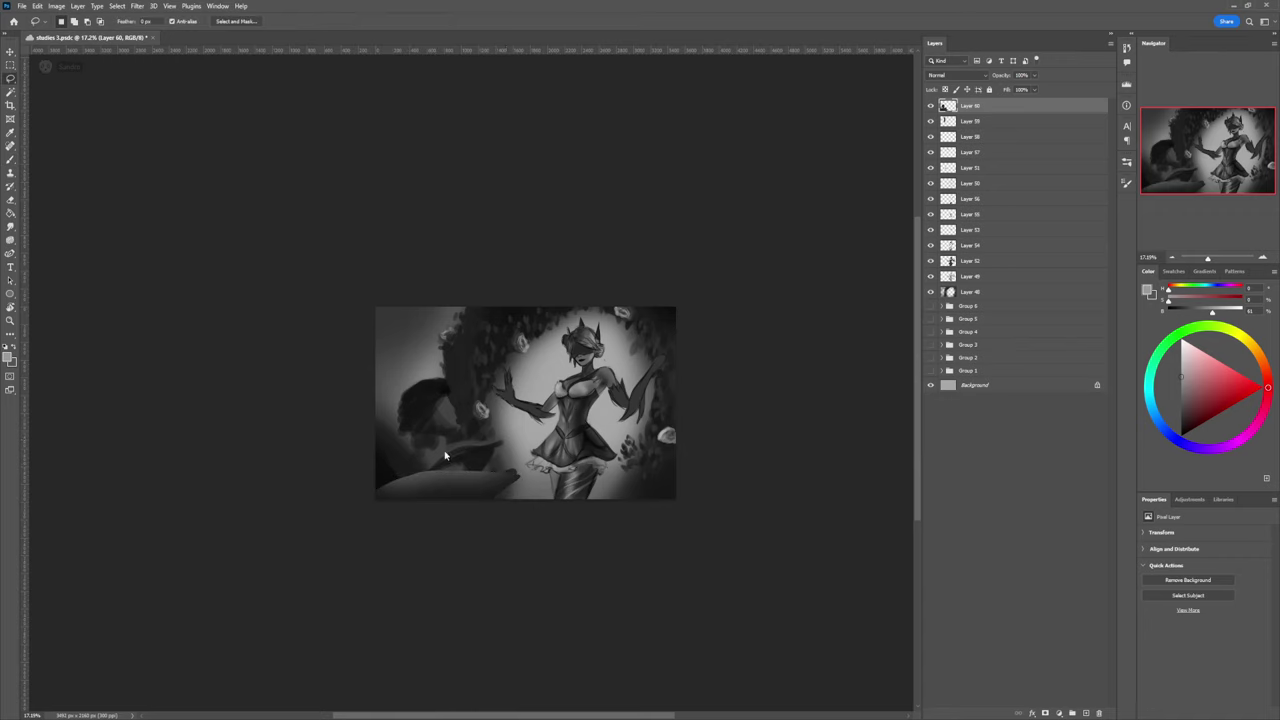
Step: Lasso a small curved shape just above the long foreground form and shade it with dark grays using a smaller brush
mouse_move(434, 471)
left_mouse_down()
mouse_move(481, 468)
mouse_move(457, 470)
mouse_move(474, 479)
mouse_move(506, 449)
mouse_move(434, 479)
left_mouse_up()
key("b")
left_click(1181, 411)
key("bracketleft")
key("bracketleft")
key("bracketleft")
key("bracketleft")
key("bracketleft")
key("bracketleft")
key("bracketleft")
key("bracketleft")
key("bracketleft")
key("bracketleft")
key("bracketleft")
key("bracketleft")
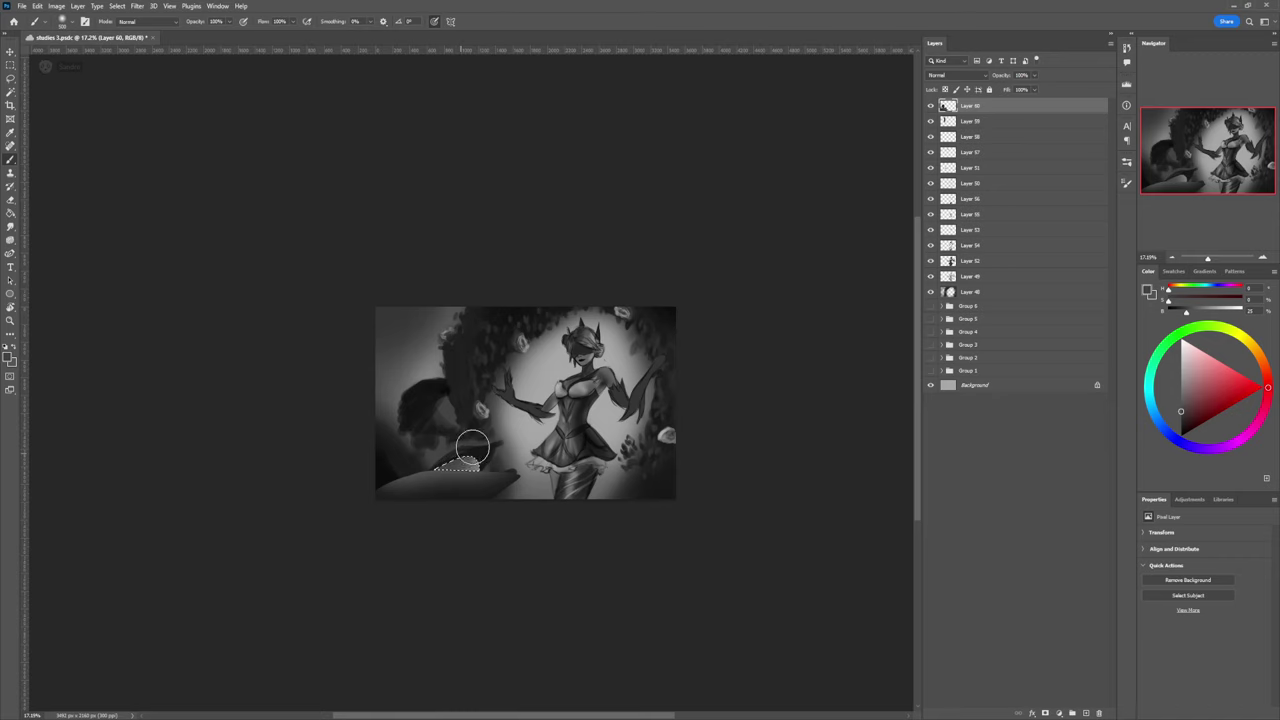
left_click(1181, 420)
mouse_move(431, 463)
left_mouse_down()
mouse_move(471, 451)
mouse_move(471, 480)
mouse_move(482, 462)
mouse_move(483, 477)
mouse_move(472, 451)
left_mouse_up()
left_click(475, 458, "alt")
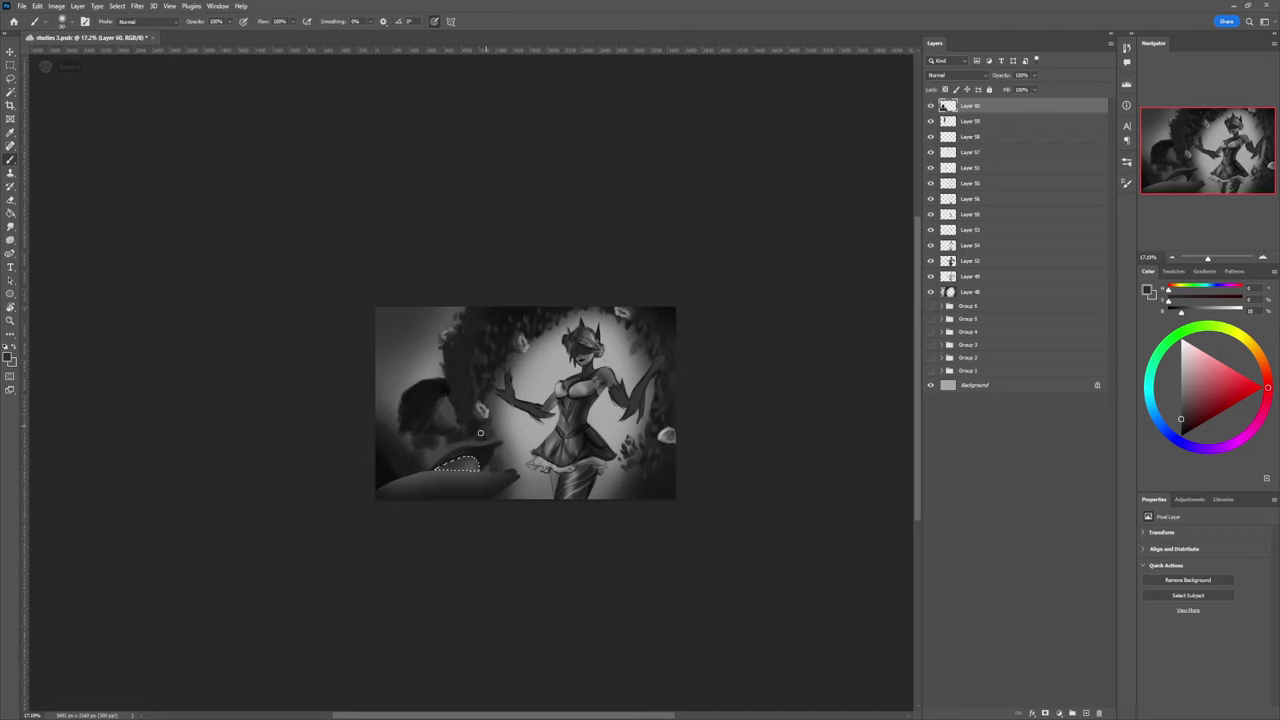
Step: Lasso the thin curved band above the small shape and paint it with a mid gray
key("l")
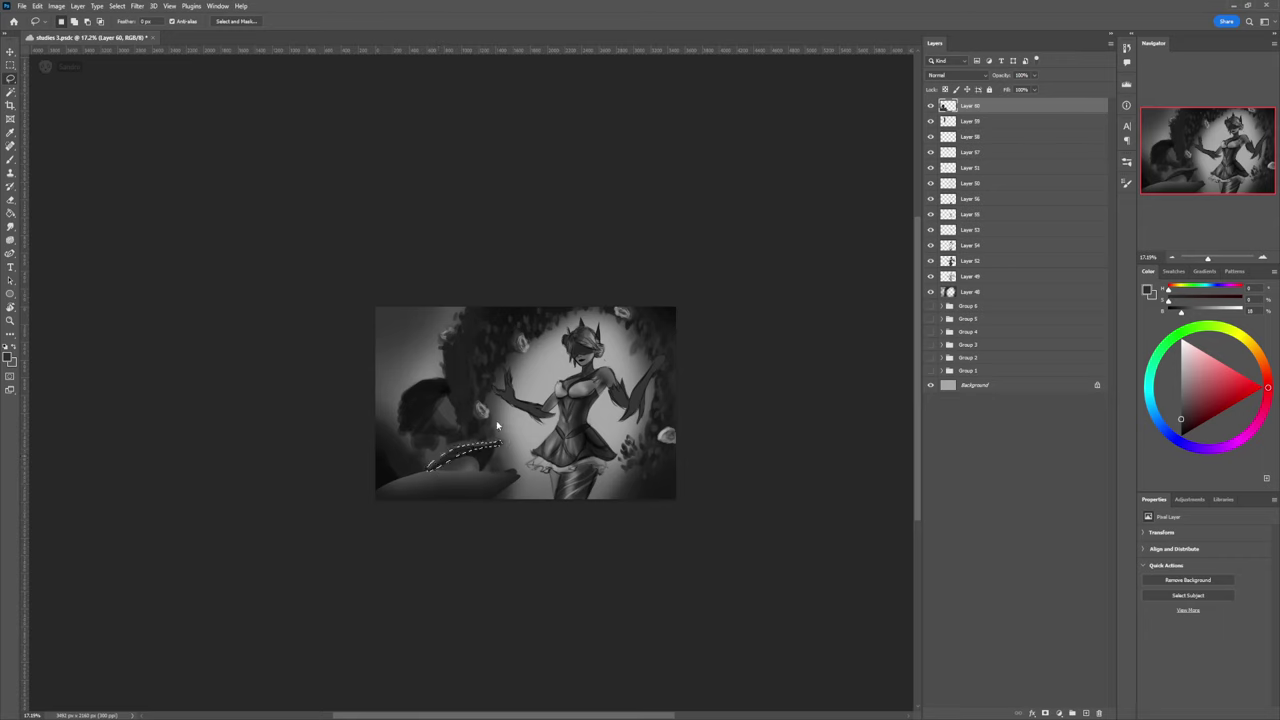
key("b")
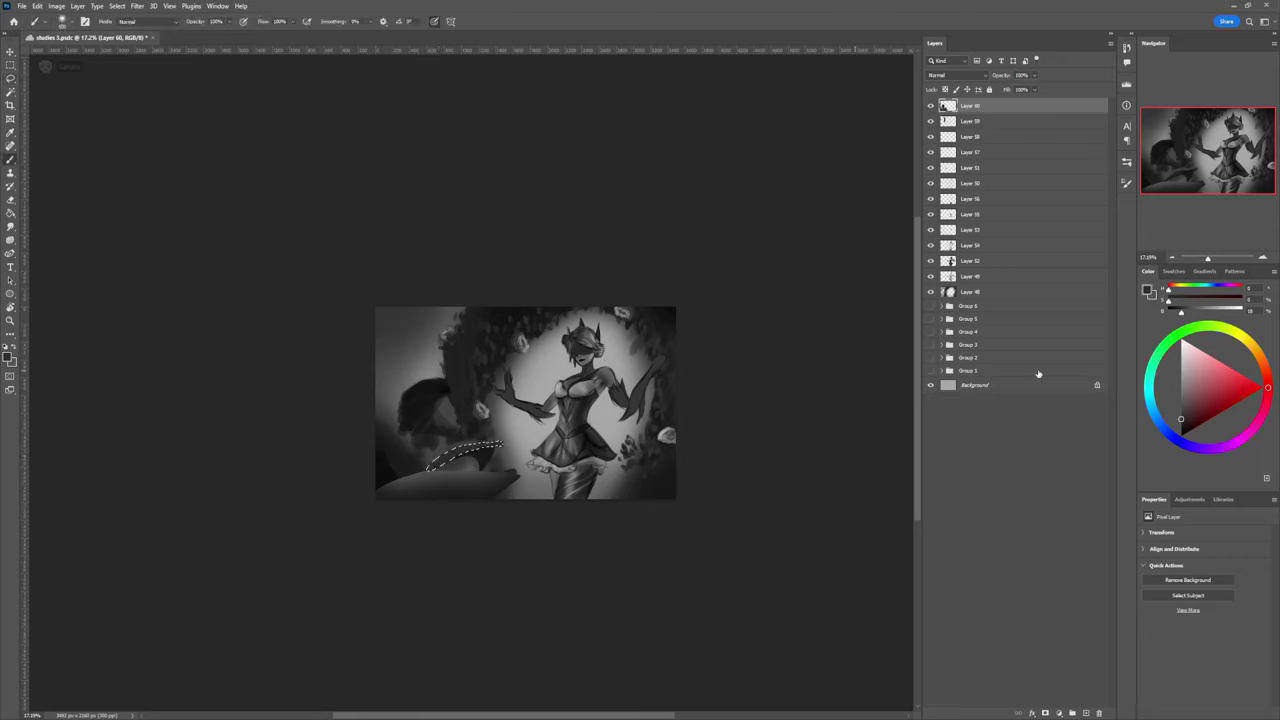
left_click(1181, 393)
left_click_drag(432, 465, 504, 438)
key("l")
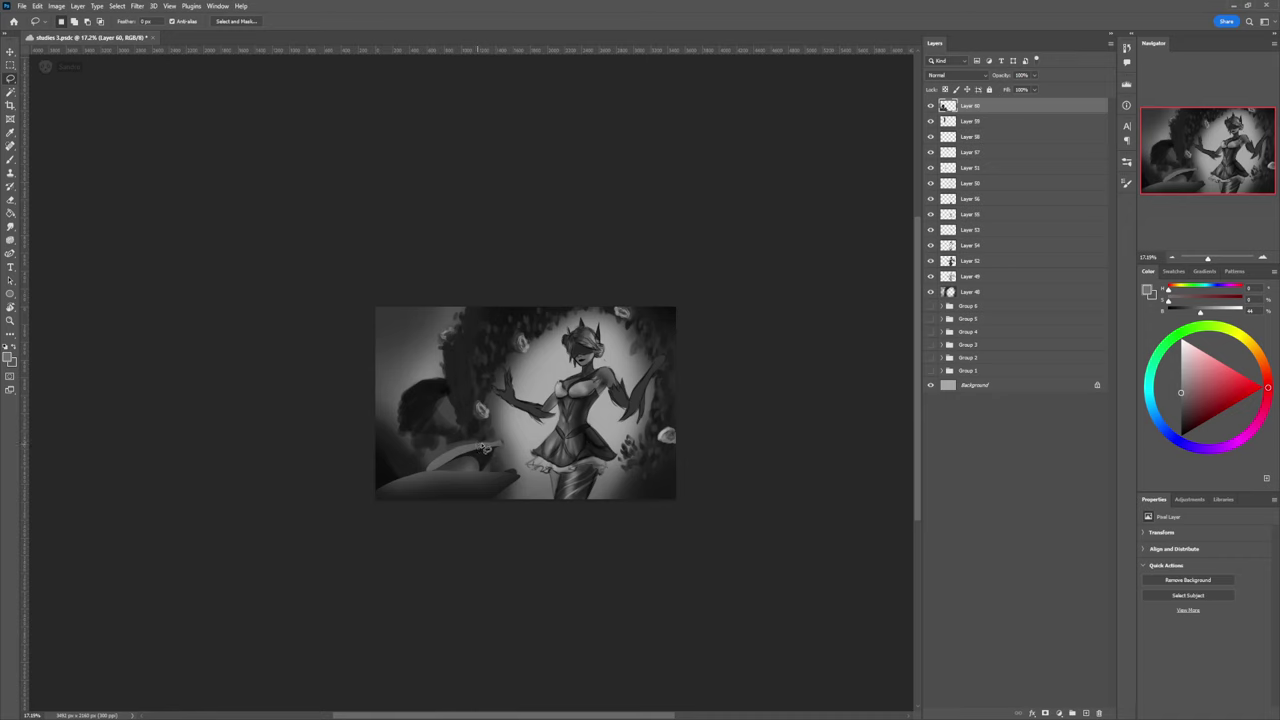
Step: Add a layer directly beneath Layer 60 and brush a large soft light-gray glow behind the foreground figure's head
left_click(974, 127)
key("ctrl+alt+shift+n")
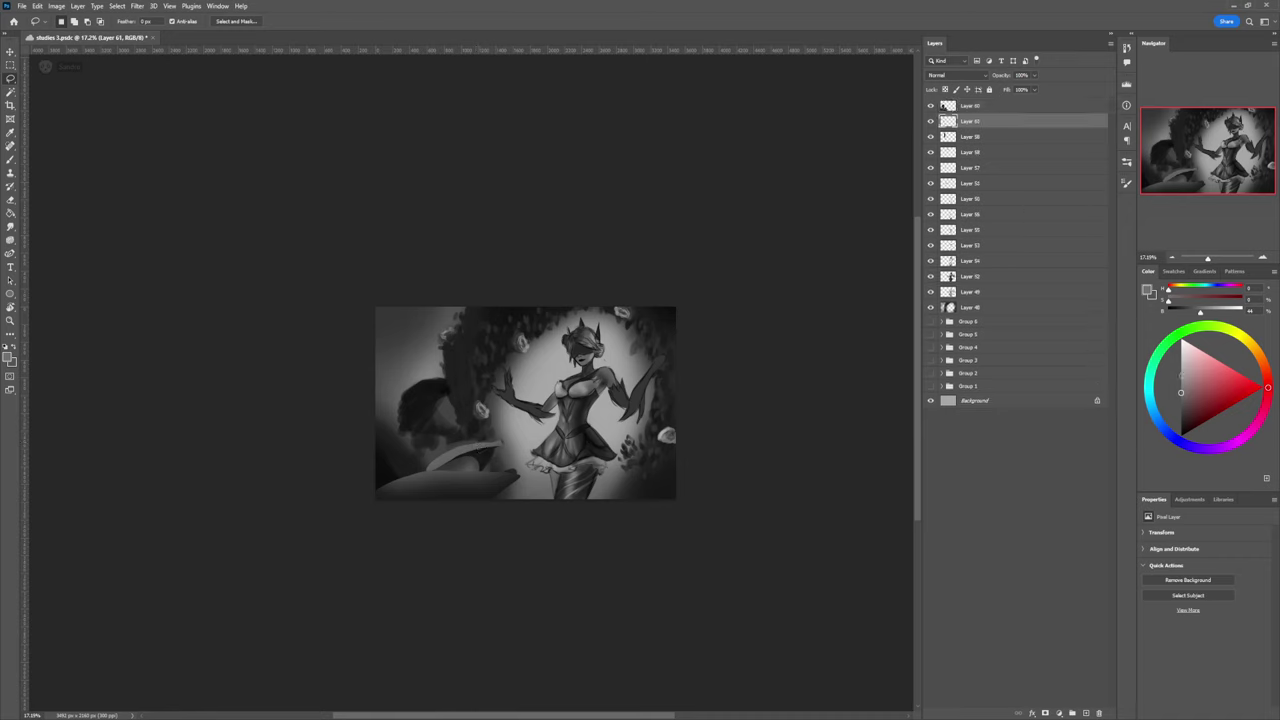
key("b")
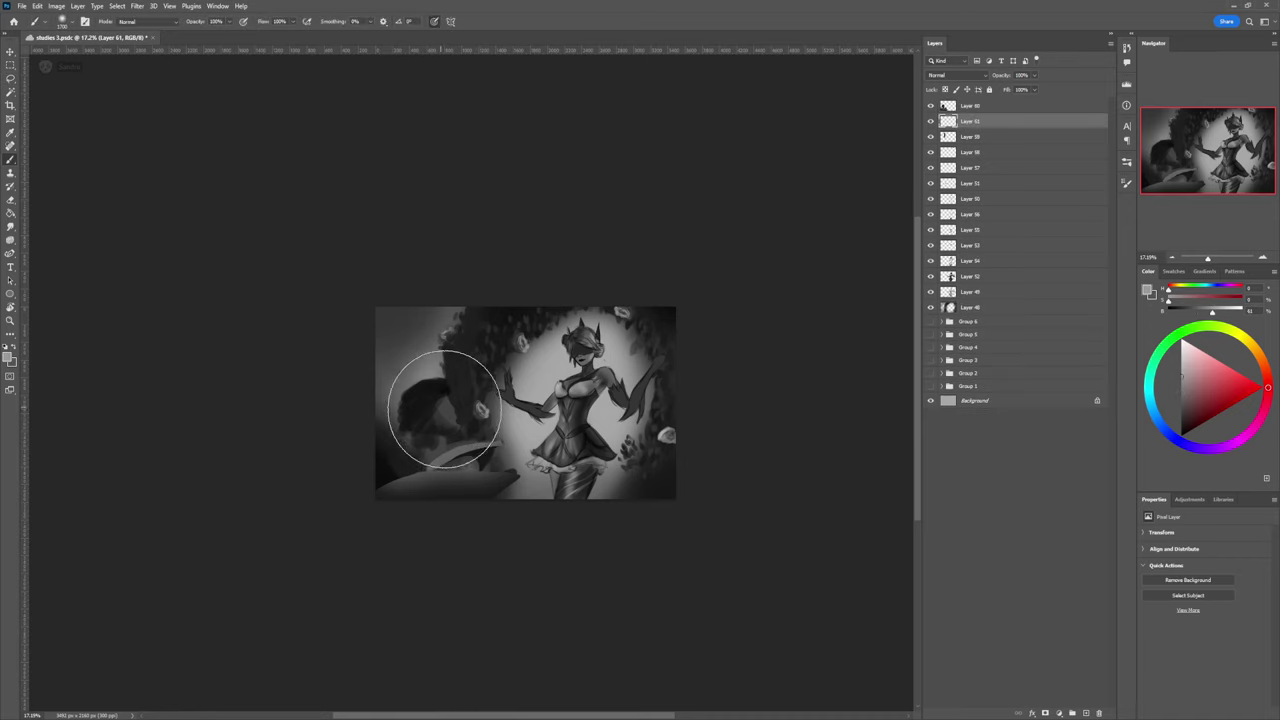
mouse_move(444, 410)
left_mouse_down()
mouse_move(435, 372)
mouse_move(438, 442)
mouse_move(456, 429)
mouse_move(449, 390)
mouse_move(433, 433)
mouse_move(422, 374)
mouse_move(366, 447)
left_mouse_up()
key("bracketright")
key("bracketright")
key("bracketright")
key("bracketleft")
key("bracketleft")
key("bracketleft")
key("bracketleft")
key("bracketleft")
key("bracketleft")
key("bracketleft")
key("bracketleft")
key("bracketleft")
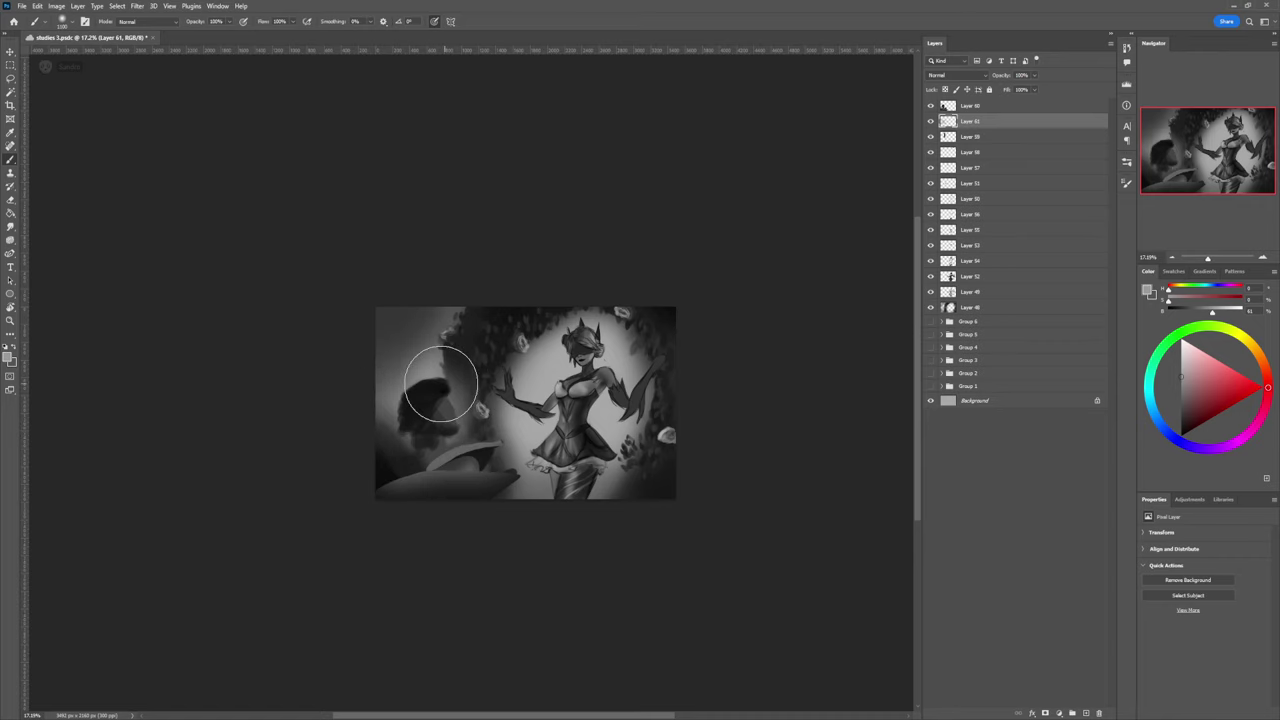
Step: Extend the light-gray glow around the foreground figure's face and down toward the shoulder with a smaller soft brush
key("bracketleft")
key("bracketleft")
key("bracketleft")
key("bracketleft")
key("bracketleft")
key("bracketleft")
key("bracketleft")
key("bracketleft")
key("bracketleft")
key("bracketleft")
key("bracketleft")
key("bracketleft")
key("ctrl+u")
key("Escape")
key("bracketright")
key("bracketright")
key("bracketright")
key("bracketright")
key("bracketright")
key("bracketright")
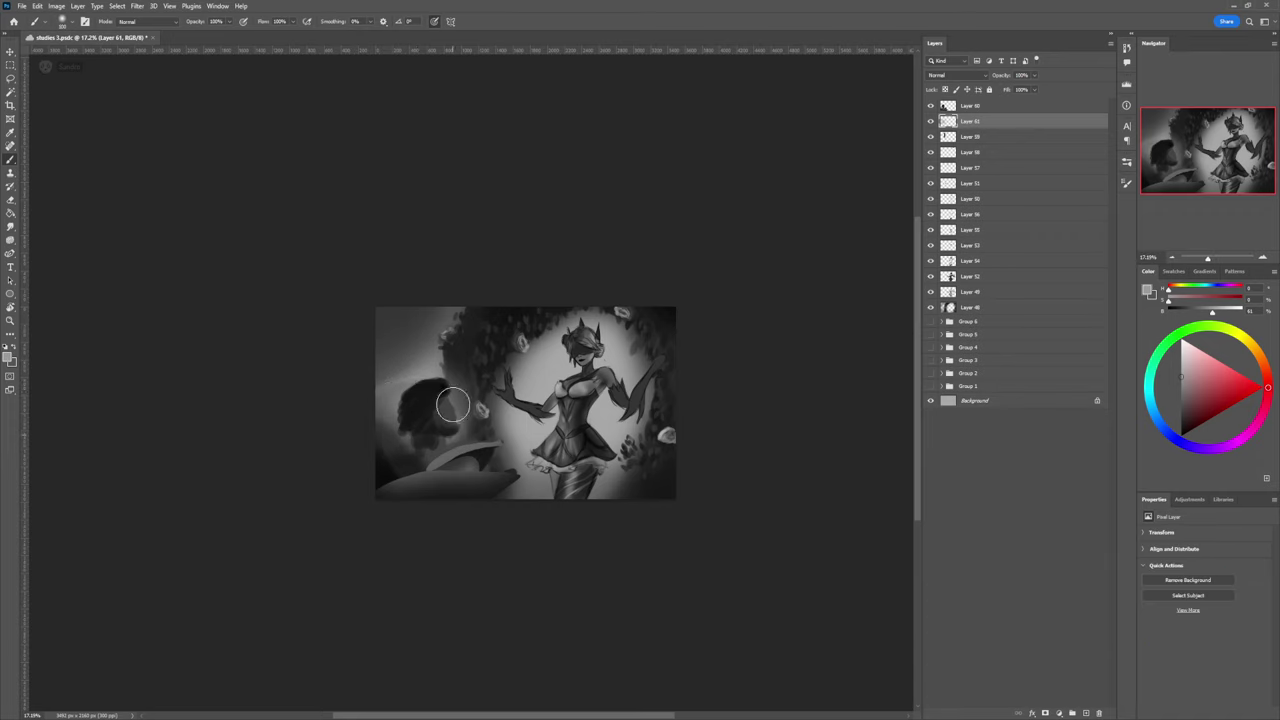
key("bracketright")
key("bracketright")
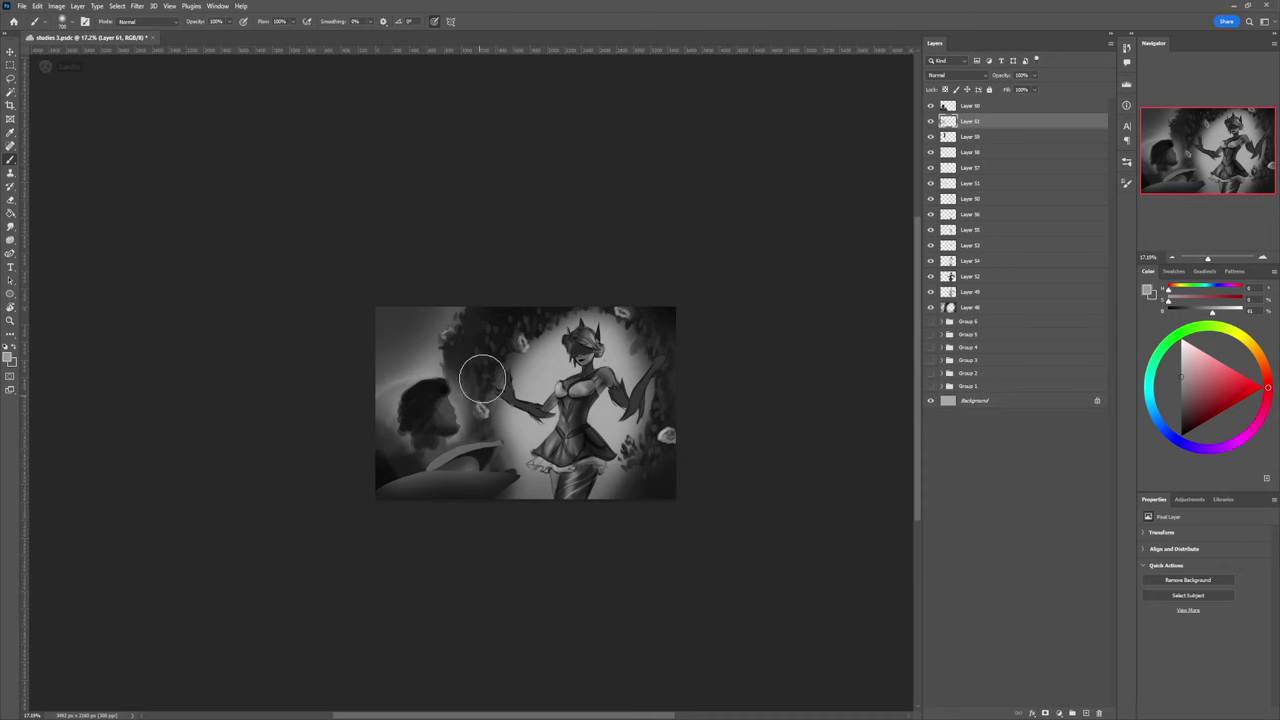
mouse_move(474, 421)
left_mouse_down()
mouse_move(449, 399)
mouse_move(459, 440)
mouse_move(456, 409)
mouse_move(462, 428)
mouse_move(443, 457)
mouse_move(455, 462)
left_mouse_up()
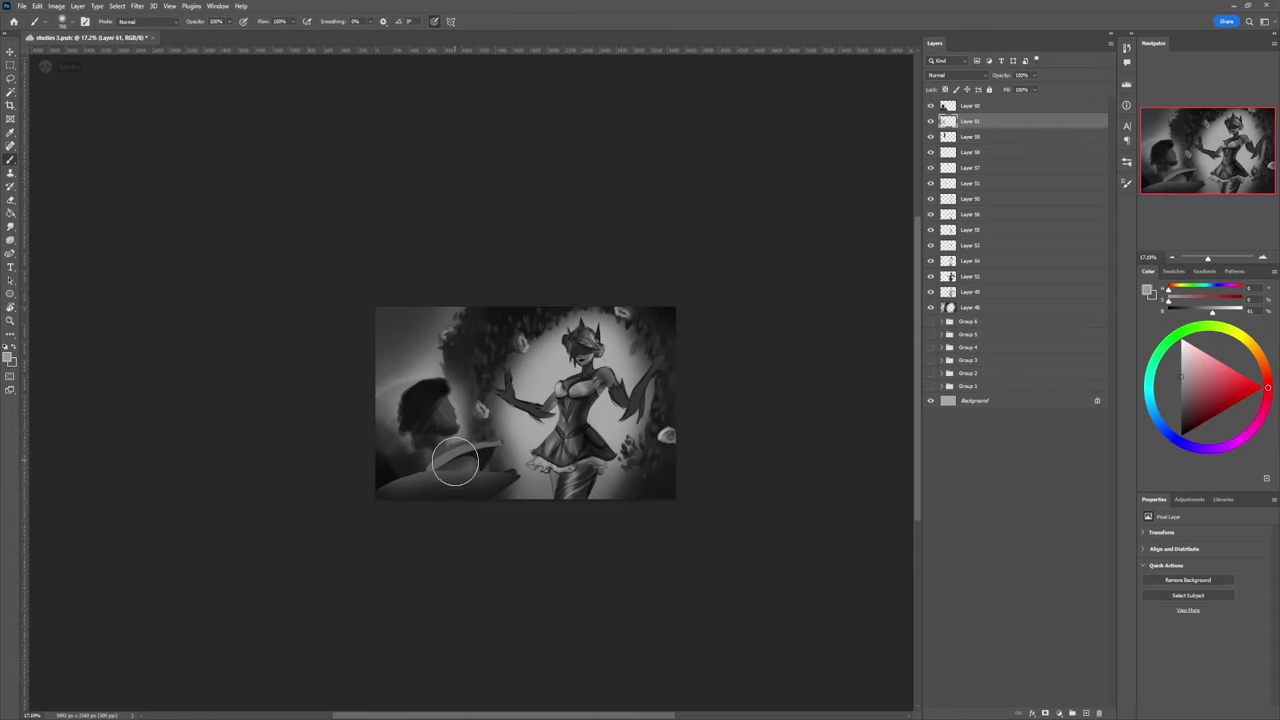
Step: Enlarge the brush and lighten the background beneath the foreground figure's outstretched arm at the canvas bottom
key("bracketright")
key("bracketright")
key("bracketright")
key("bracketright")
key("bracketright")
key("bracketright")
mouse_move(508, 512)
left_mouse_down()
mouse_move(485, 489)
mouse_move(516, 516)
left_mouse_up()
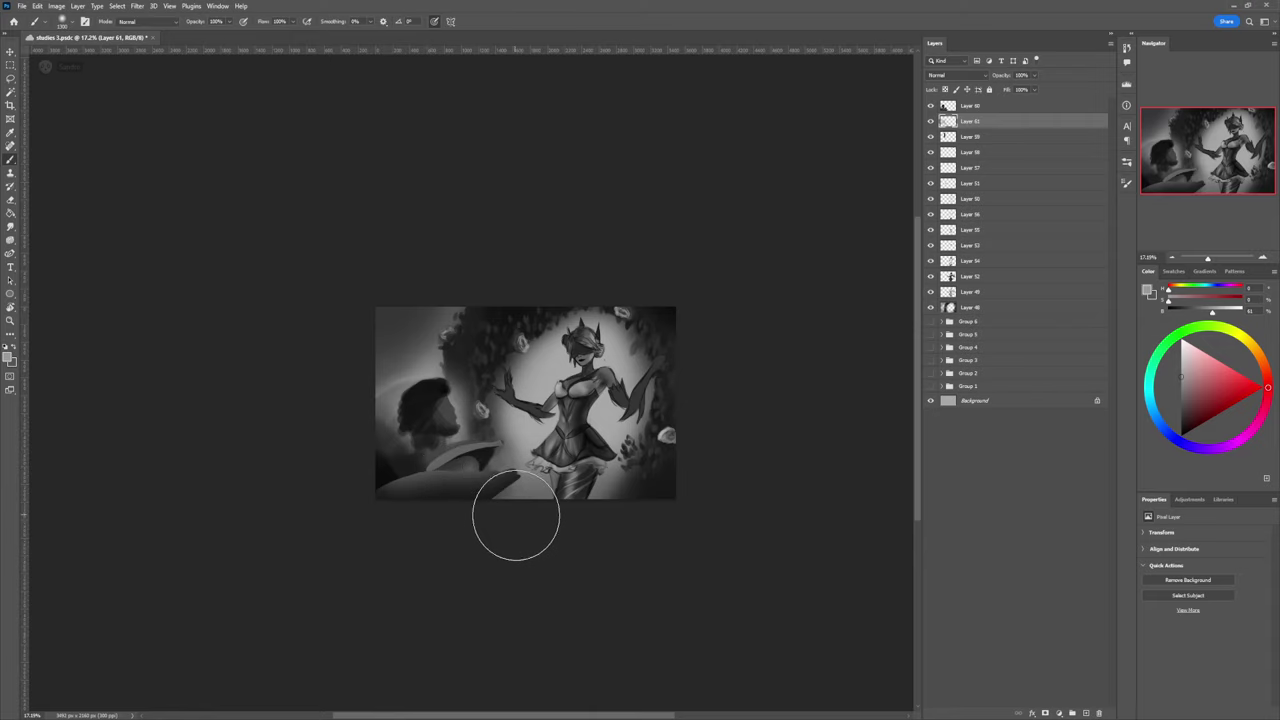
Step: Pick a dark gray, switch to Layer 60 and define the foreground figure's hairline, brow and profile, cleaning up the edge with the Eraser
key("z")
left_click_drag(520, 472, 482, 472)
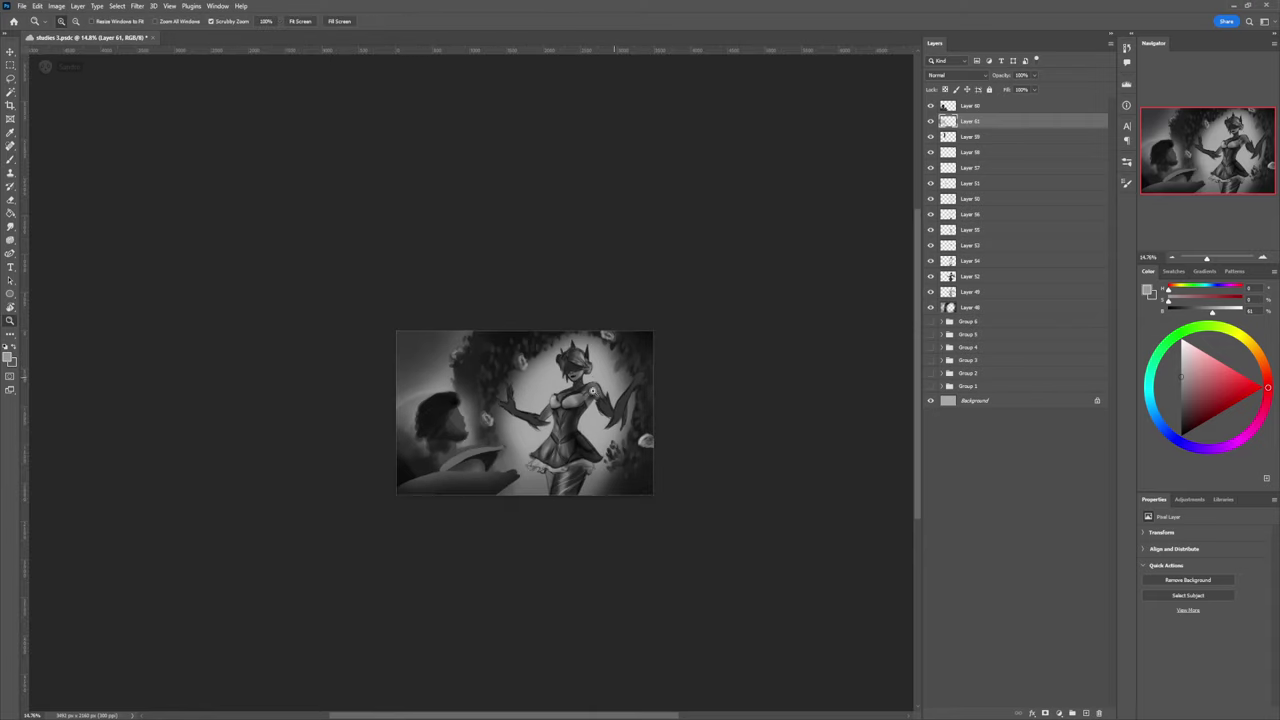
scroll(483, 439, "up", 3)
key("b")
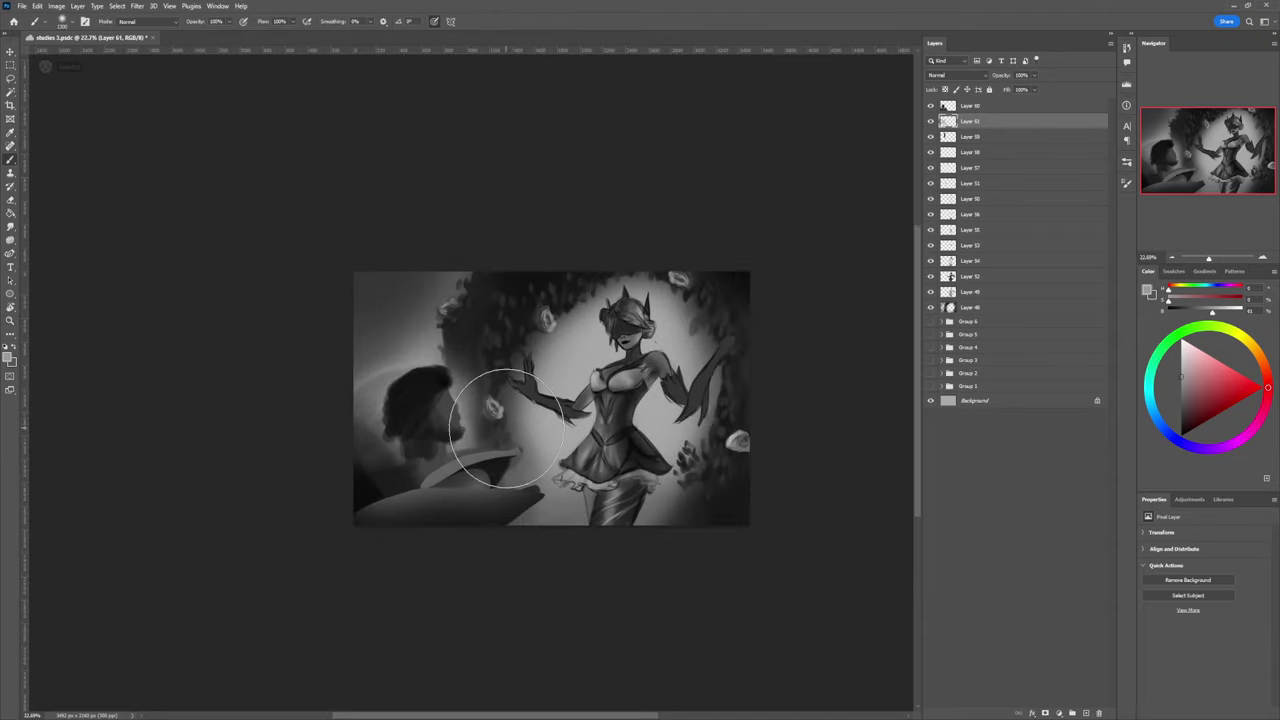
left_click_drag(1193, 388, 1180, 420)
left_click_drag(450, 395, 446, 398)
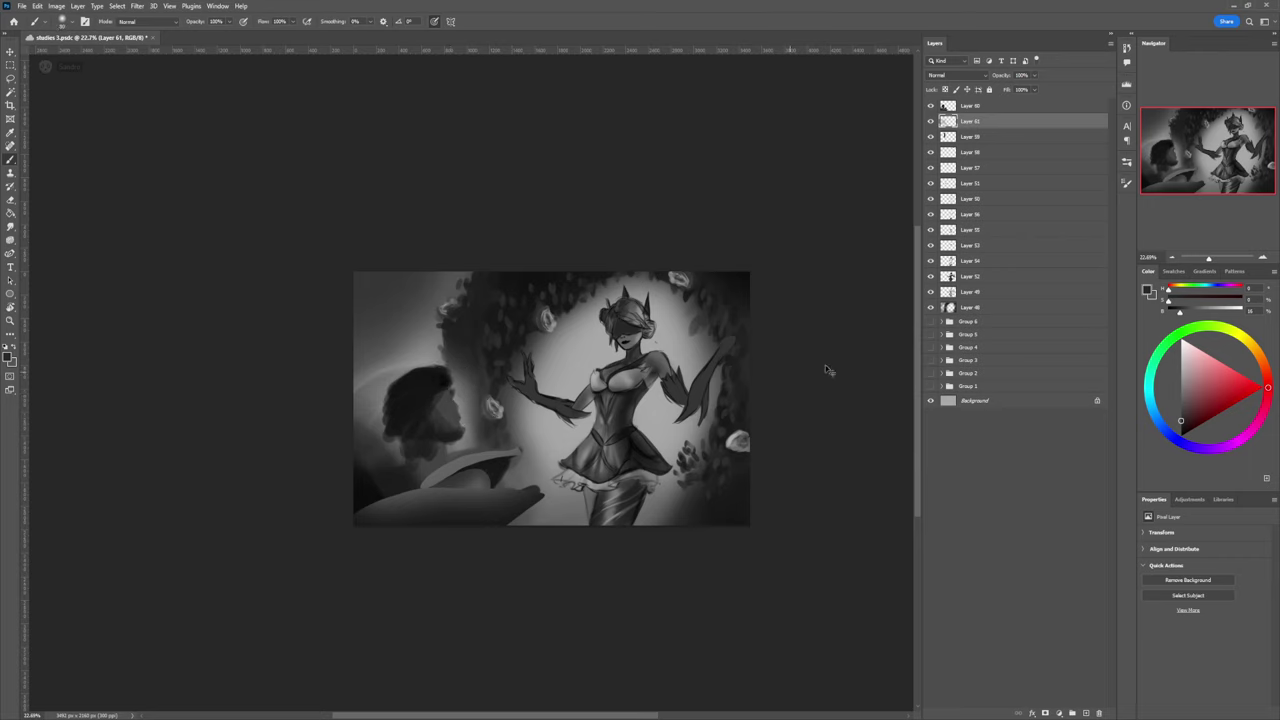
left_click(978, 108)
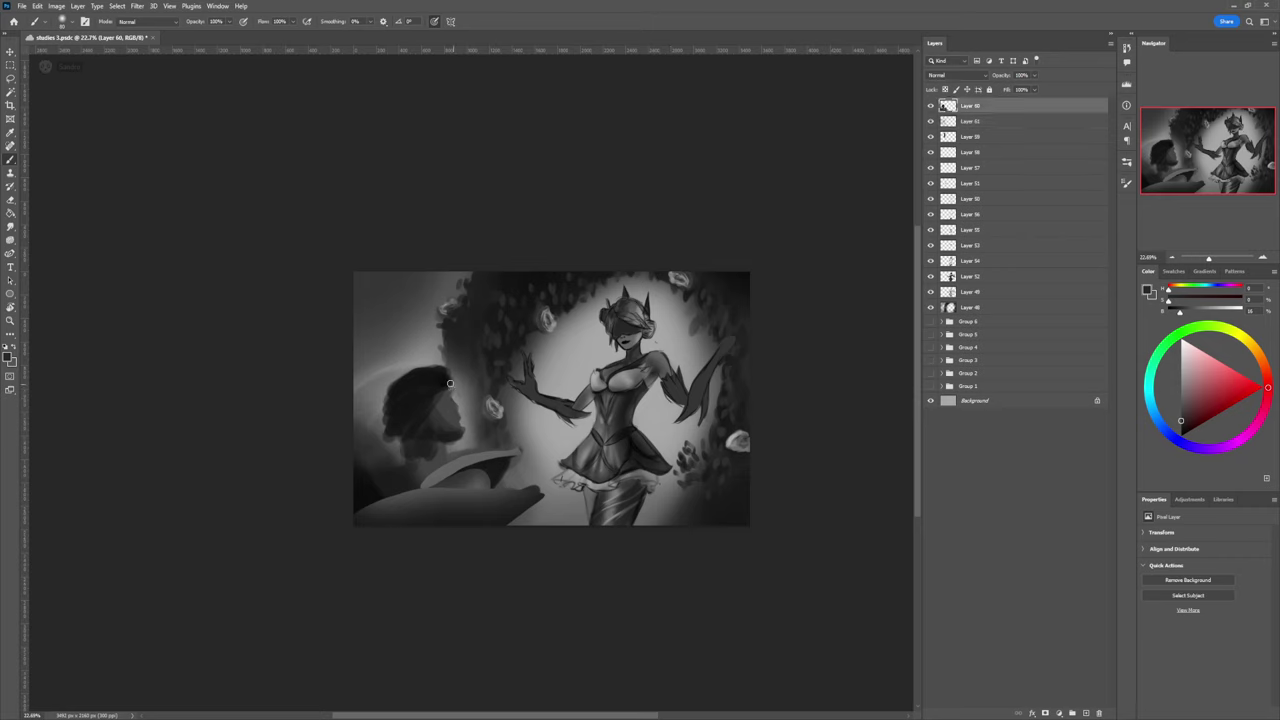
left_click(446, 397, "alt")
left_click(448, 381, "alt")
left_click(455, 405, "alt")
key("e")
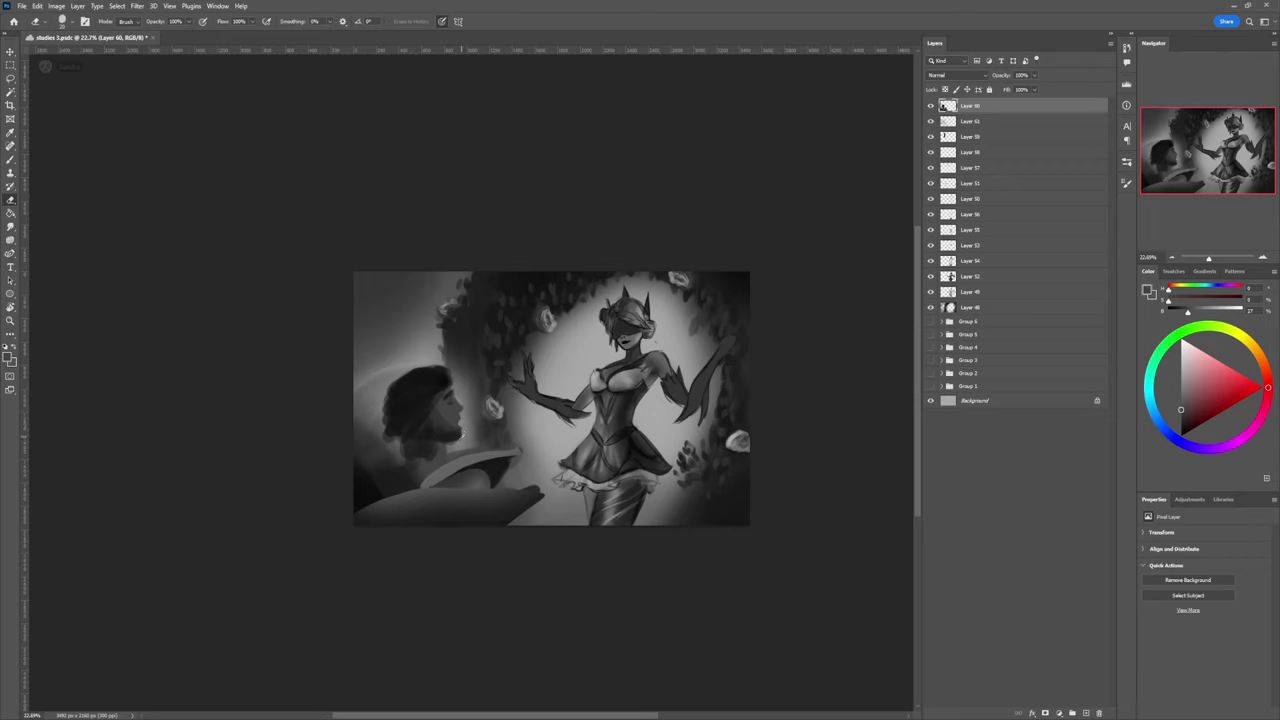
key("b")
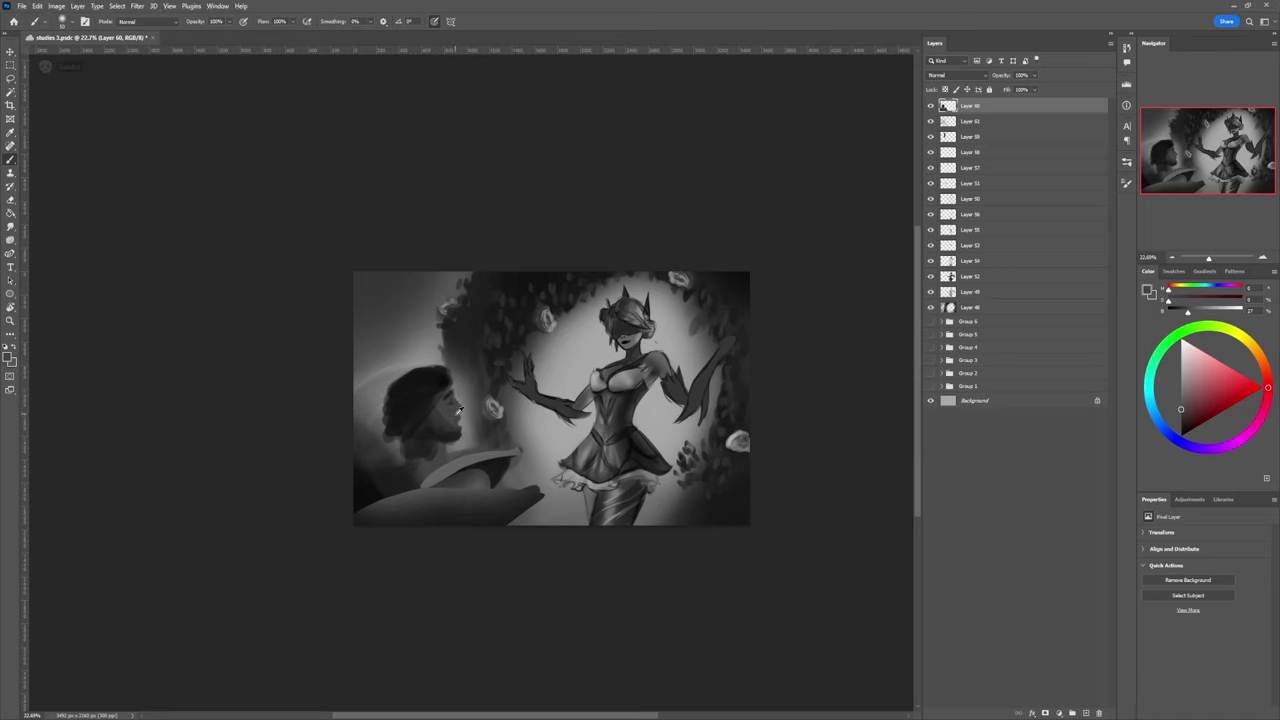
Step: Shade the foreground figure's cheek and jaw with sampled grays and add light-gray highlights to the front of the face
left_click(449, 417, "alt")
mouse_move(442, 429)
left_mouse_down()
mouse_move(438, 395)
mouse_move(443, 422)
left_mouse_up()
left_click(446, 433, "alt")
left_click(611, 367, "alt")
mouse_move(452, 409)
left_mouse_down()
mouse_move(448, 391)
mouse_move(452, 413)
mouse_move(444, 402)
mouse_move(455, 403)
left_mouse_up()
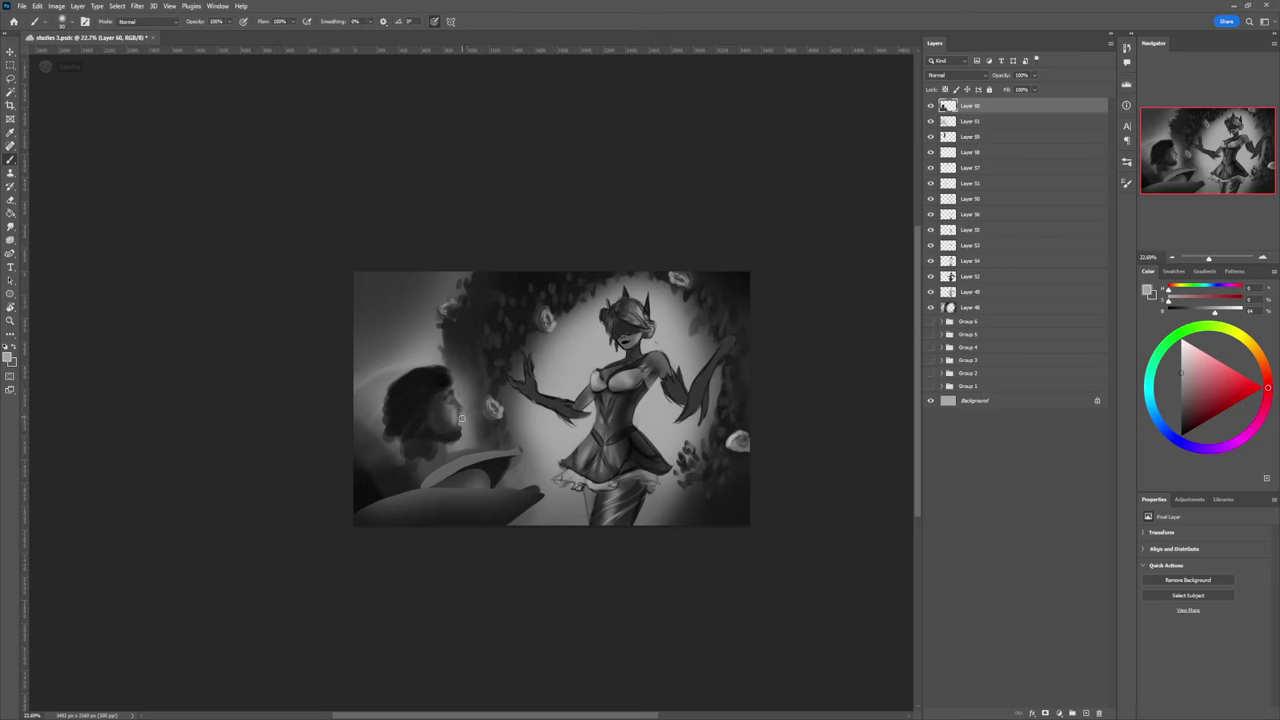
Step: Sample darker grays from the face and refine the shadows around the foreground figure's eye, cheek and jaw
left_click(452, 399, "alt")
left_click(448, 419, "alt")
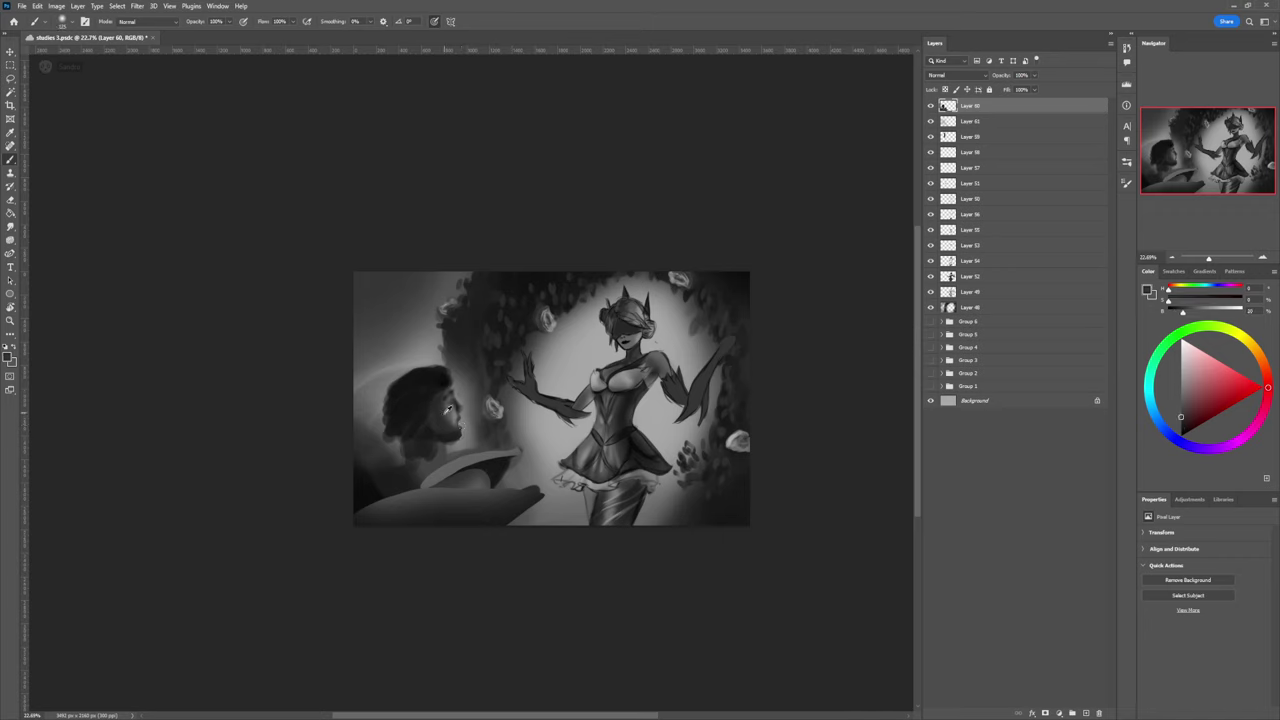
left_click(455, 433, "alt")
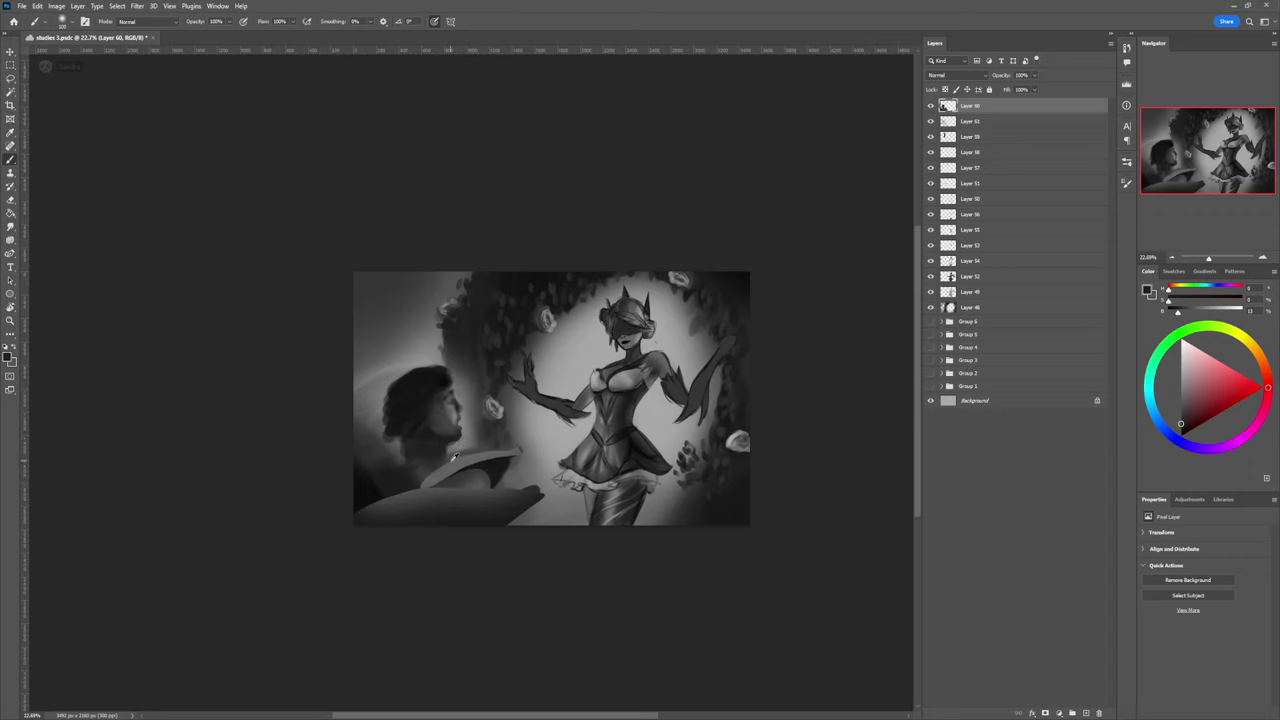
Step: Shade the foreground figure's neck and shoulder and reshape the back of the hair, using sampled grays and progressively larger soft brushes
left_click(460, 453, "alt")
mouse_move(430, 461)
left_mouse_down()
mouse_move(454, 457)
mouse_move(396, 469)
mouse_move(406, 463)
mouse_move(410, 474)
mouse_move(371, 488)
mouse_move(425, 480)
mouse_move(400, 438)
mouse_move(360, 426)
mouse_move(409, 423)
mouse_move(394, 394)
mouse_move(381, 411)
left_mouse_up()
key("bracketright")
key("bracketright")
key("bracketright")
left_click(379, 490, "alt")
key("bracketright")
key("bracketright")
key("bracketright")
key("bracketright")
key("bracketright")
key("bracketright")
Step: Sample the dark hair gray and paint hair over the foreground figure's head and temple with a smaller brush
left_click(404, 393, "alt")
key("bracketleft")
key("bracketleft")
key("bracketleft")
key("bracketleft")
key("bracketleft")
key("bracketleft")
key("bracketleft")
key("bracketleft")
key("bracketleft")
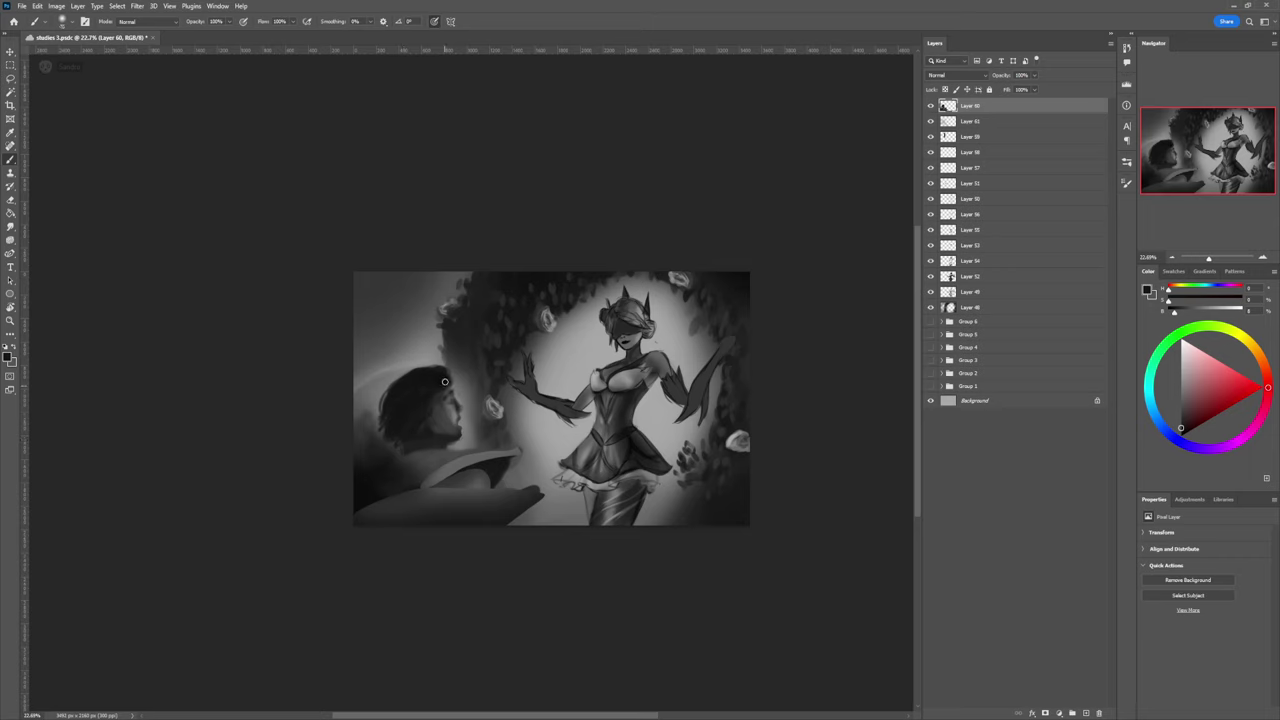
left_click_drag(445, 383, 435, 412)
Step: Sample a mid gray from the face and paint thin lighter strands through the foreground figure's hair
left_click(447, 407, "alt")
key("bracketleft")
key("bracketleft")
key("bracketleft")
left_click_drag(398, 397, 411, 436)
Step: Sample a dark gray, enlarge the brush greatly and softly darken the foreground figure's face
key("z")
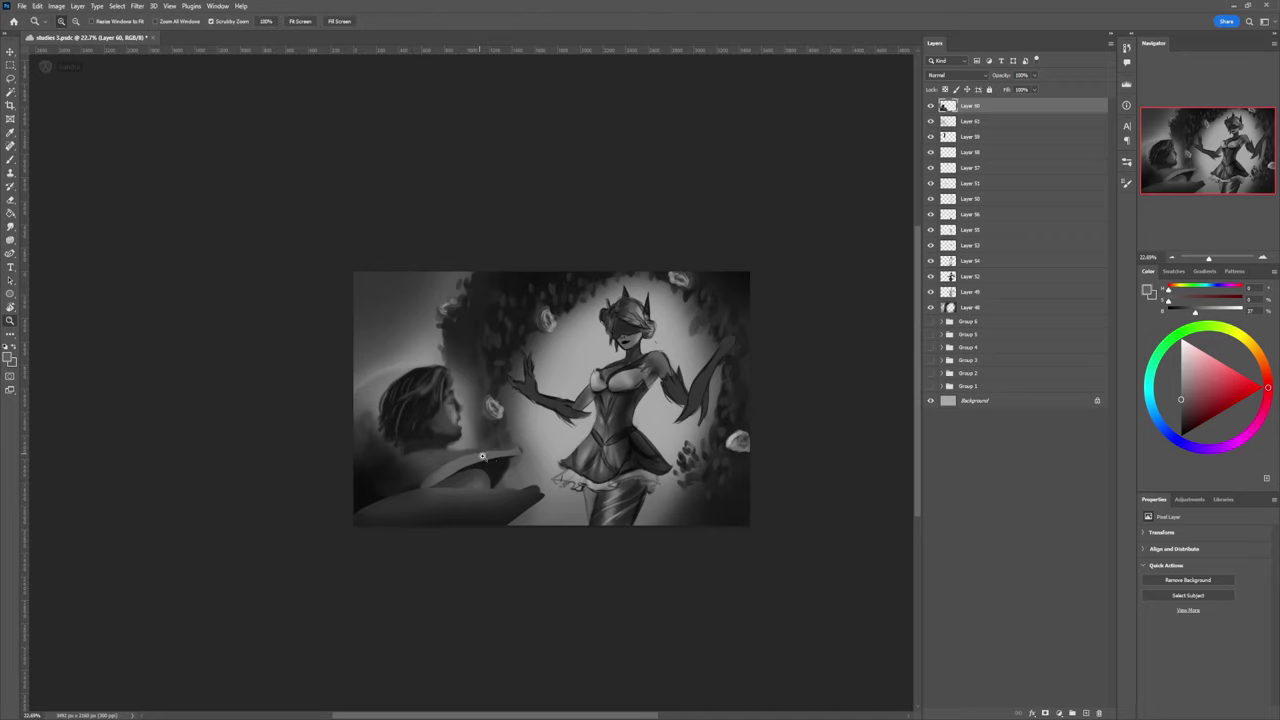
mouse_move(491, 456)
left_mouse_down()
mouse_move(434, 458)
mouse_move(507, 407)
left_mouse_up()
key("b")
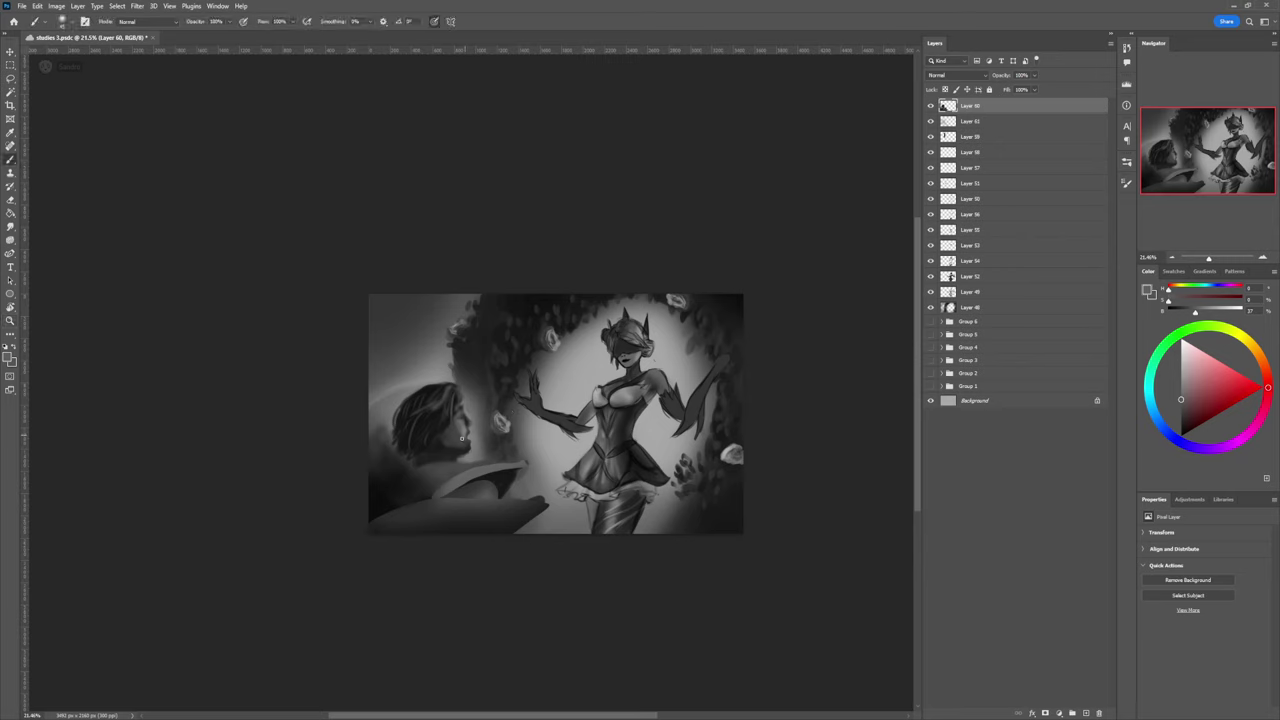
left_click(453, 449, "alt")
key("bracketright")
key("bracketright")
key("bracketright")
key("bracketright")
key("bracketright")
key("bracketright")
key("bracketright")
key("bracketright")
key("bracketright")
key("bracketright")
key("bracketright")
key("bracketright")
key("bracketright")
key("bracketright")
key("bracketright")
key("bracketright")
mouse_move(464, 434)
left_mouse_down()
mouse_move(452, 450)
mouse_move(486, 472)
mouse_move(455, 438)
left_mouse_up()
Step: Darken the background along the upper-left canvas edge with a smaller soft dark-gray brush
key("ctrl+space")
scroll(583, 580, "up", 3)
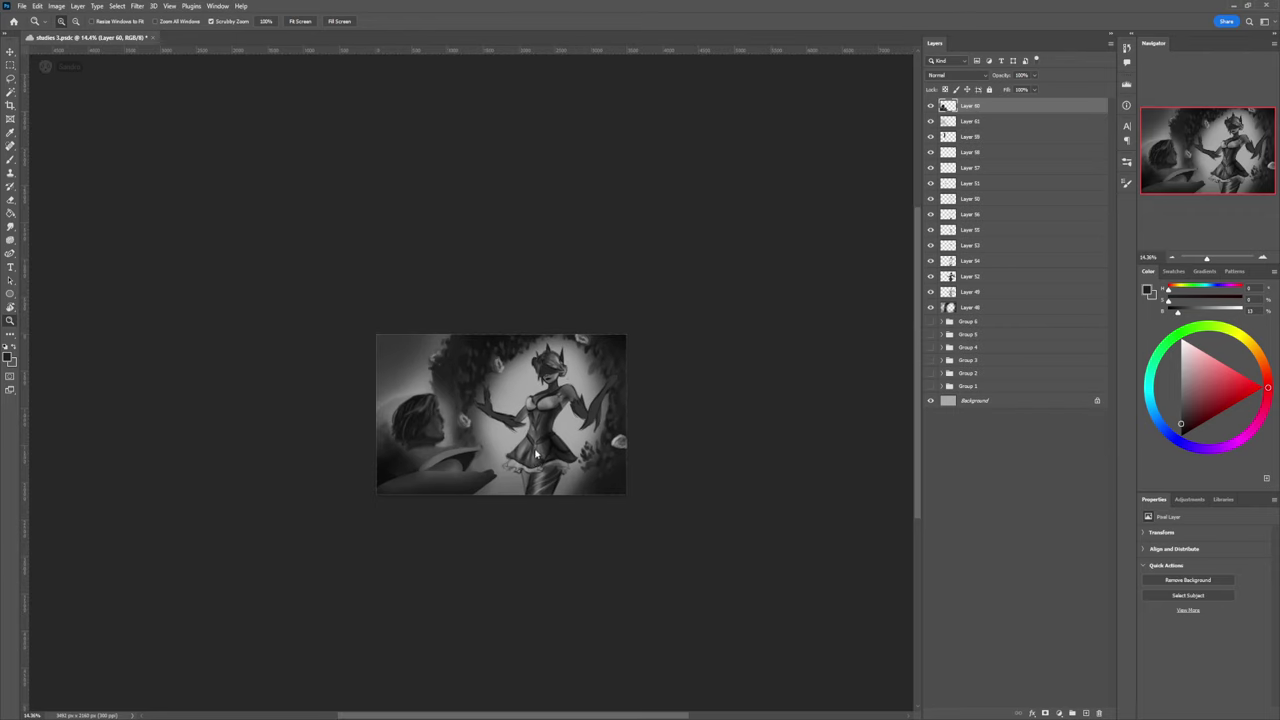
key("b")
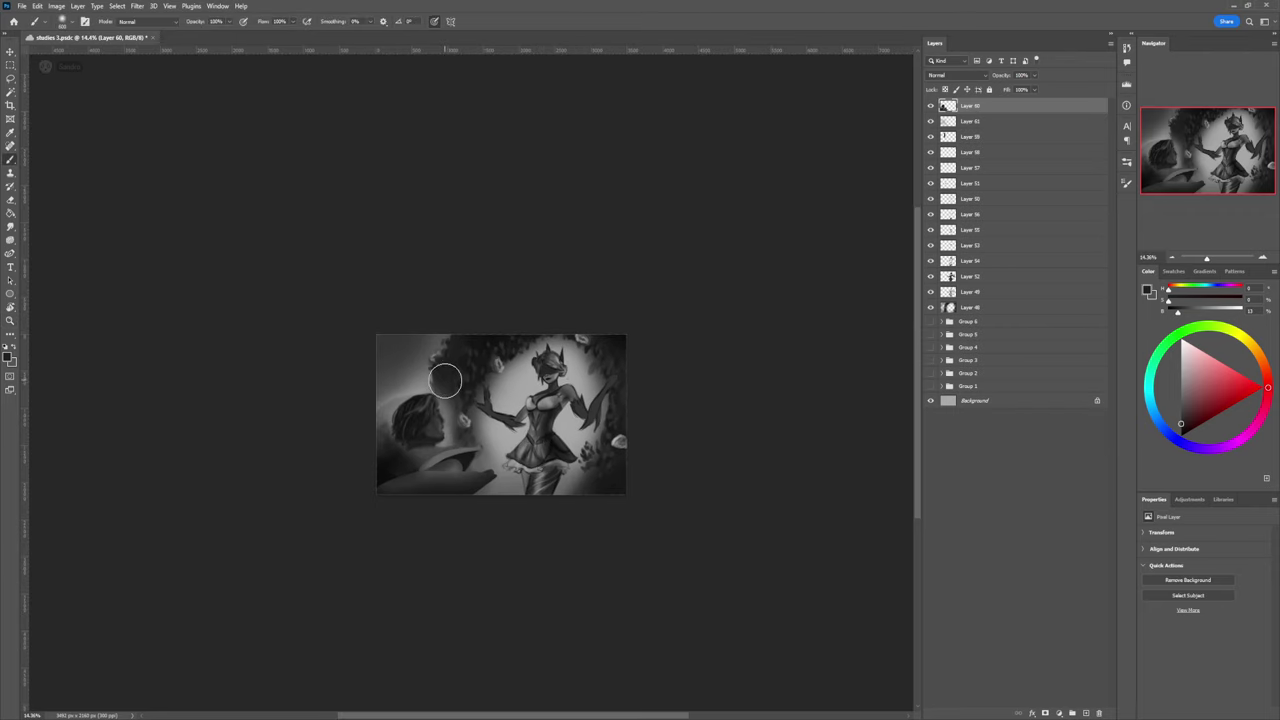
key("bracketleft")
key("bracketleft")
key("bracketleft")
key("bracketleft")
key("bracketleft")
key("bracketleft")
key("bracketleft")
key("bracketleft")
mouse_move(378, 388)
left_mouse_down()
mouse_move(381, 432)
mouse_move(377, 386)
mouse_move(394, 393)
mouse_move(378, 376)
mouse_move(375, 331)
mouse_move(386, 397)
mouse_move(377, 370)
mouse_move(389, 338)
left_mouse_up()
Step: Enlarge the brush and darken the background between the foreground arm and the woman's legs
key("bracketright")
key("bracketright")
key("bracketright")
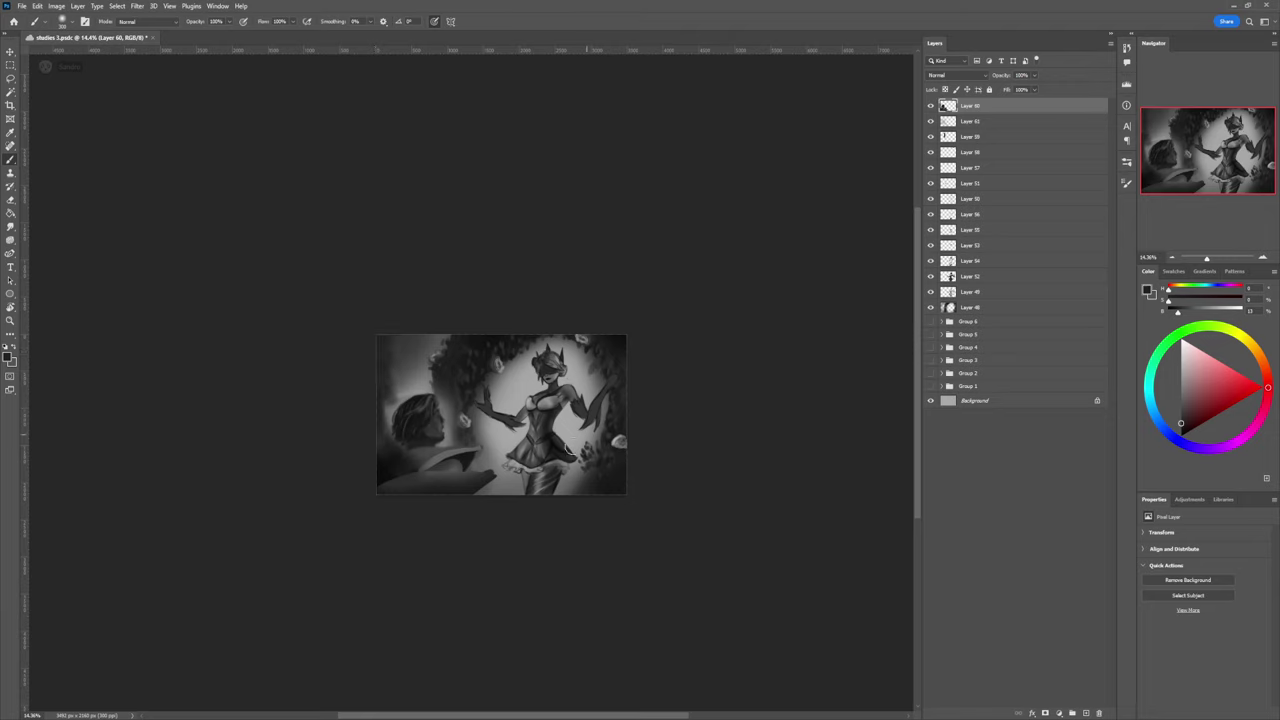
key("bracketright")
key("bracketright")
key("bracketright")
key("bracketright")
key("bracketright")
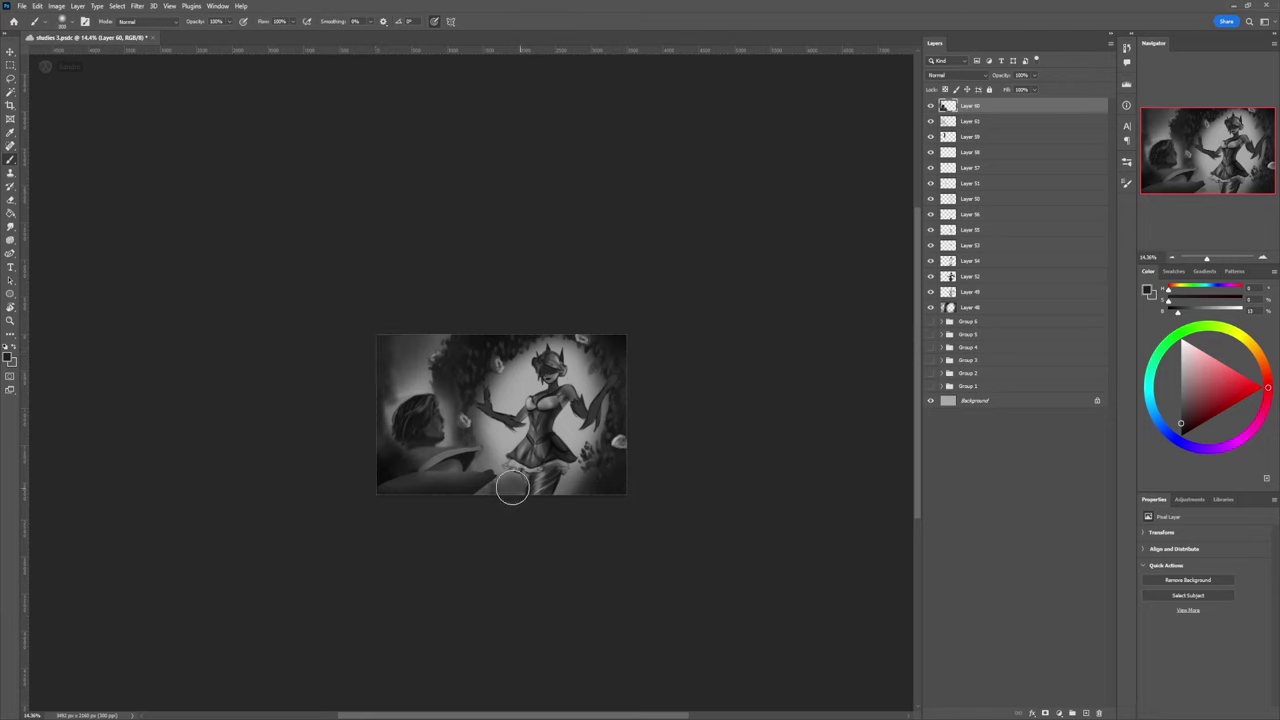
mouse_move(511, 487)
left_mouse_down()
mouse_move(471, 502)
mouse_move(497, 516)
mouse_move(513, 496)
mouse_move(503, 438)
left_mouse_up()
Step: Darken the background in the canvas's lower-right area beside the woman's legs with a soft dark-gray brush
key("bracketleft")
key("bracketleft")
key("bracketleft")
mouse_move(574, 494)
left_mouse_down()
mouse_move(597, 459)
mouse_move(589, 440)
mouse_move(566, 438)
mouse_move(582, 435)
mouse_move(590, 397)
mouse_move(612, 415)
mouse_move(598, 405)
mouse_move(599, 420)
mouse_move(603, 399)
mouse_move(583, 427)
mouse_move(605, 396)
mouse_move(585, 434)
mouse_move(607, 430)
mouse_move(576, 465)
mouse_move(600, 498)
left_mouse_up()
key("bracketright")
key("bracketright")
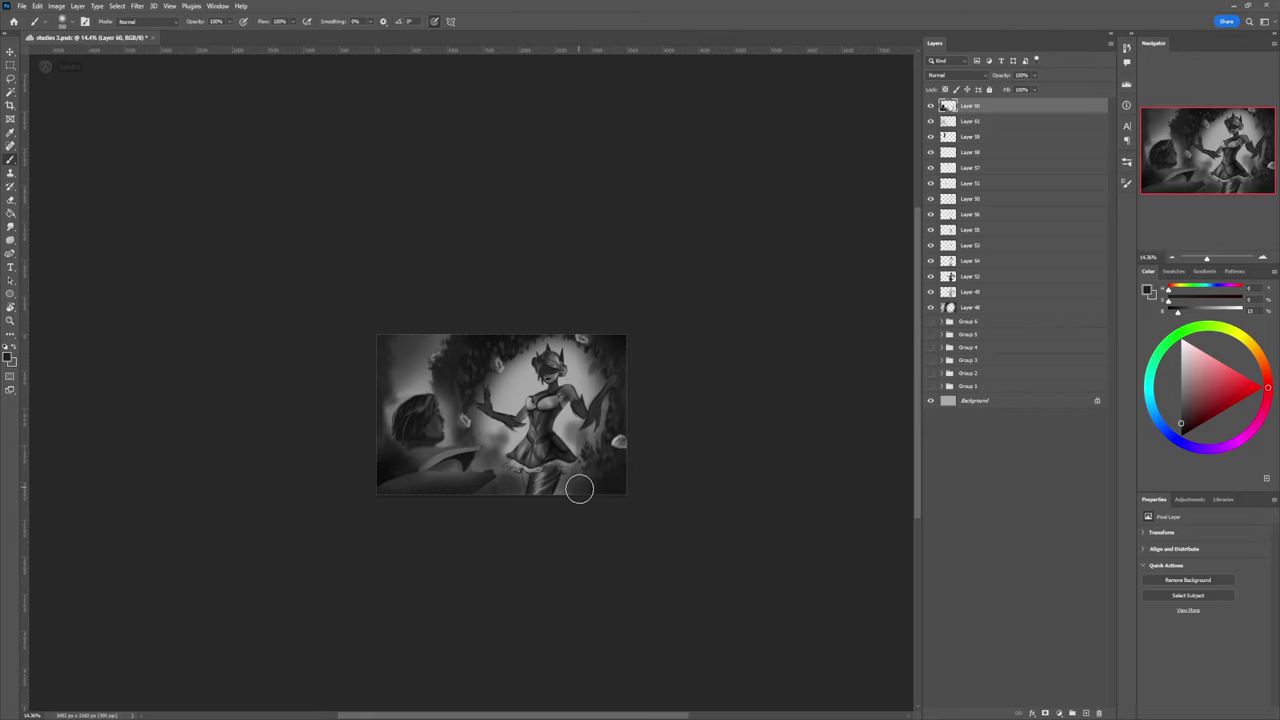
Step: Select Layer 61 and, with a greatly enlarged soft dark-gray brush, paint across the foreground figure's head and shoulder area
key("z")
mouse_move(557, 498)
left_mouse_down()
mouse_move(516, 498)
mouse_move(569, 507)
left_mouse_up()
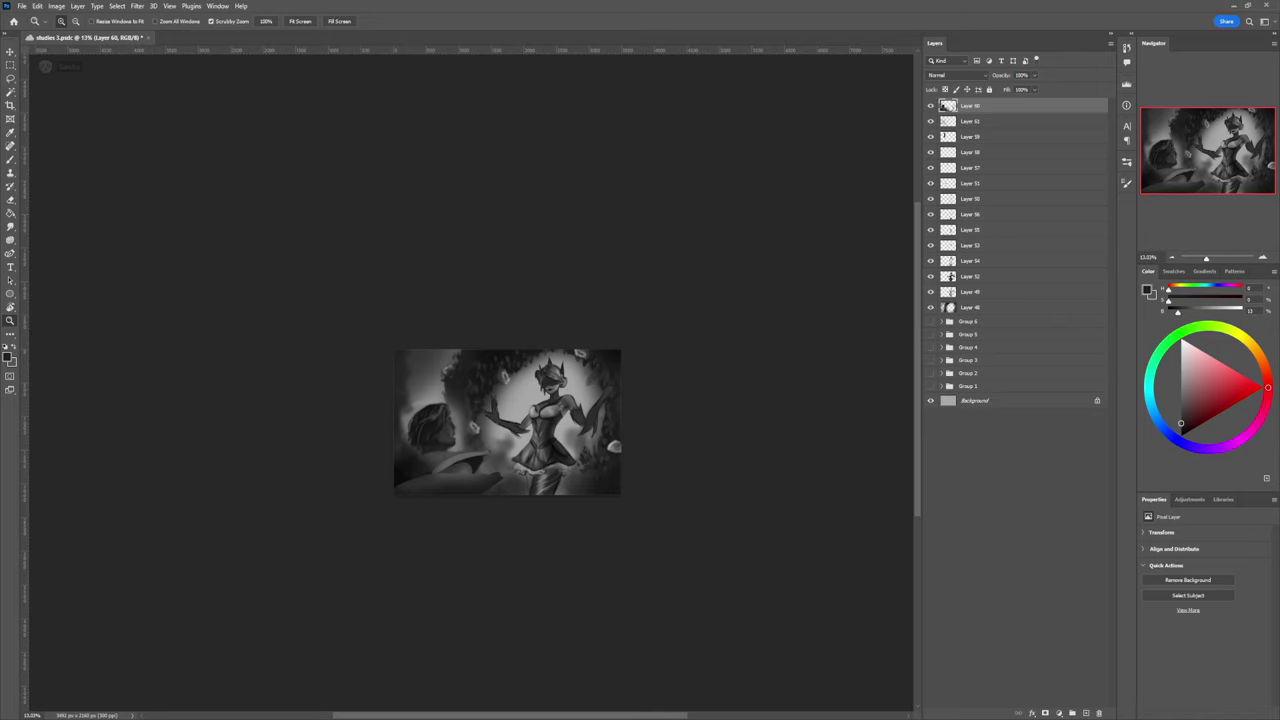
left_click(969, 122)
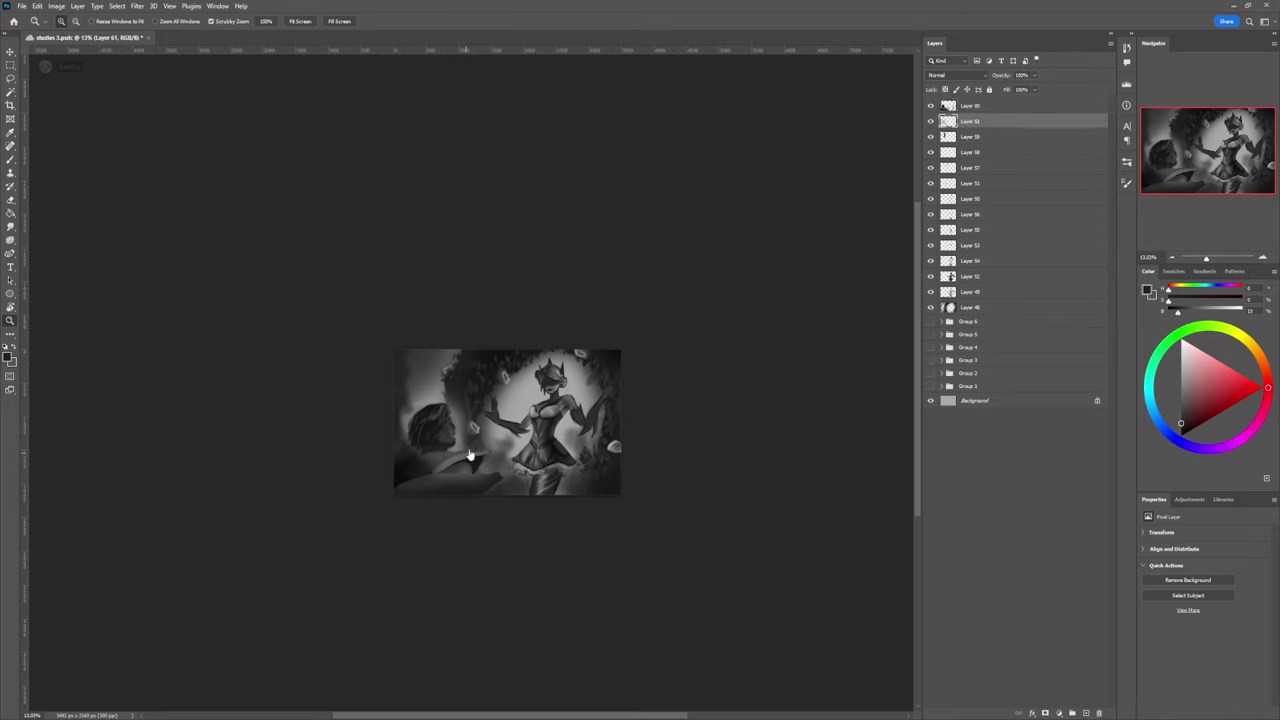
key("b")
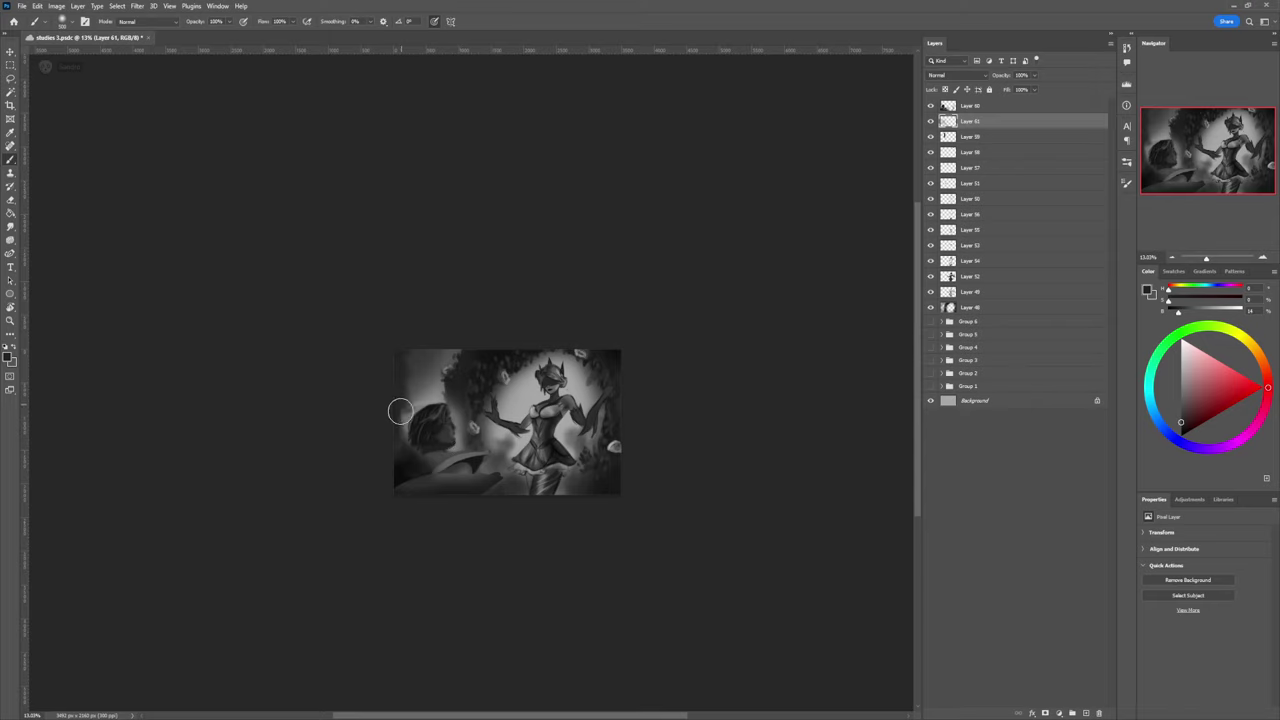
key("bracketright")
key("bracketright")
key("bracketright")
key("bracketright")
key("bracketright")
key("bracketright")
mouse_move(401, 438)
left_mouse_down()
mouse_move(402, 403)
mouse_move(403, 451)
mouse_move(419, 397)
mouse_move(441, 403)
mouse_move(424, 410)
mouse_move(427, 385)
mouse_move(405, 416)
mouse_move(446, 389)
mouse_move(470, 456)
mouse_move(463, 398)
mouse_move(467, 444)
left_mouse_up()
Step: Sample dark grays from the background beside the foreground figure's head and softly blend that area with a large brush
key("bracketleft")
key("bracketleft")
key("bracketleft")
key("bracketleft")
key("bracketleft")
key("bracketleft")
left_click(442, 401, "alt")
key("bracketright")
key("bracketright")
key("bracketright")
key("bracketright")
key("bracketright")
key("bracketright")
left_click(459, 401, "alt")
key("bracketright")
key("bracketright")
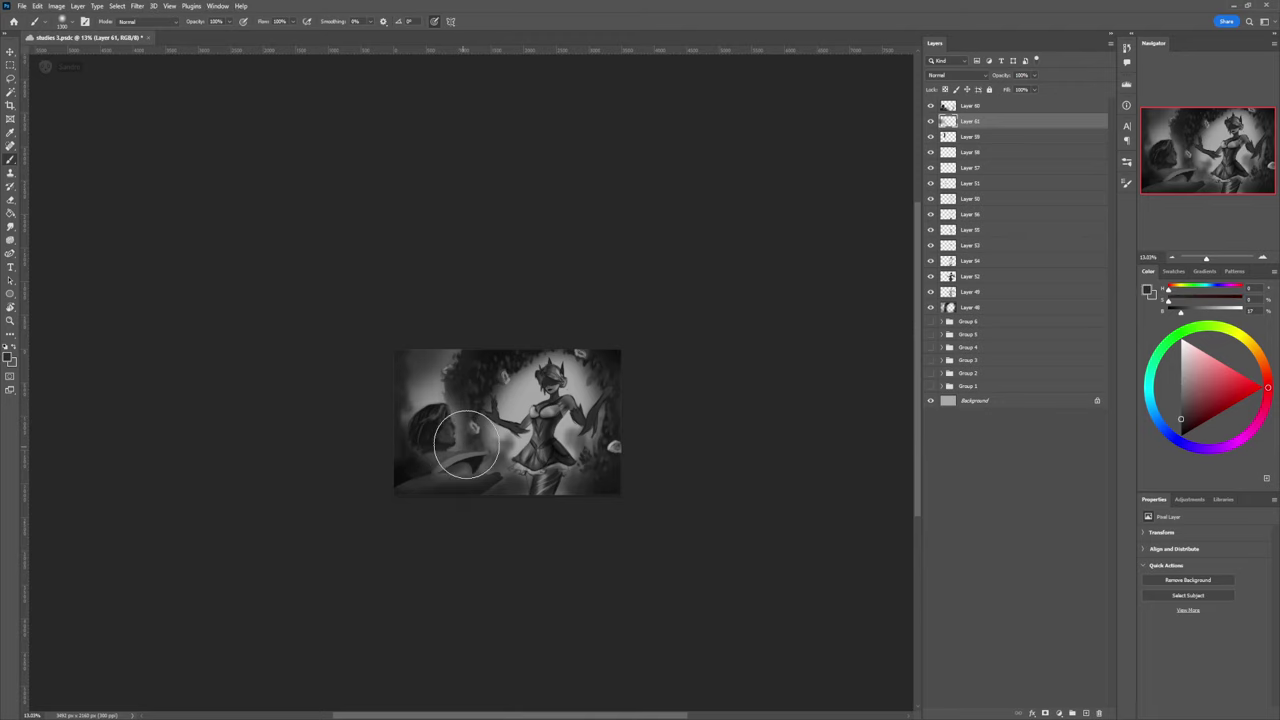
key("bracketleft")
key("bracketleft")
key("bracketleft")
key("bracketleft")
key("bracketleft")
key("bracketleft")
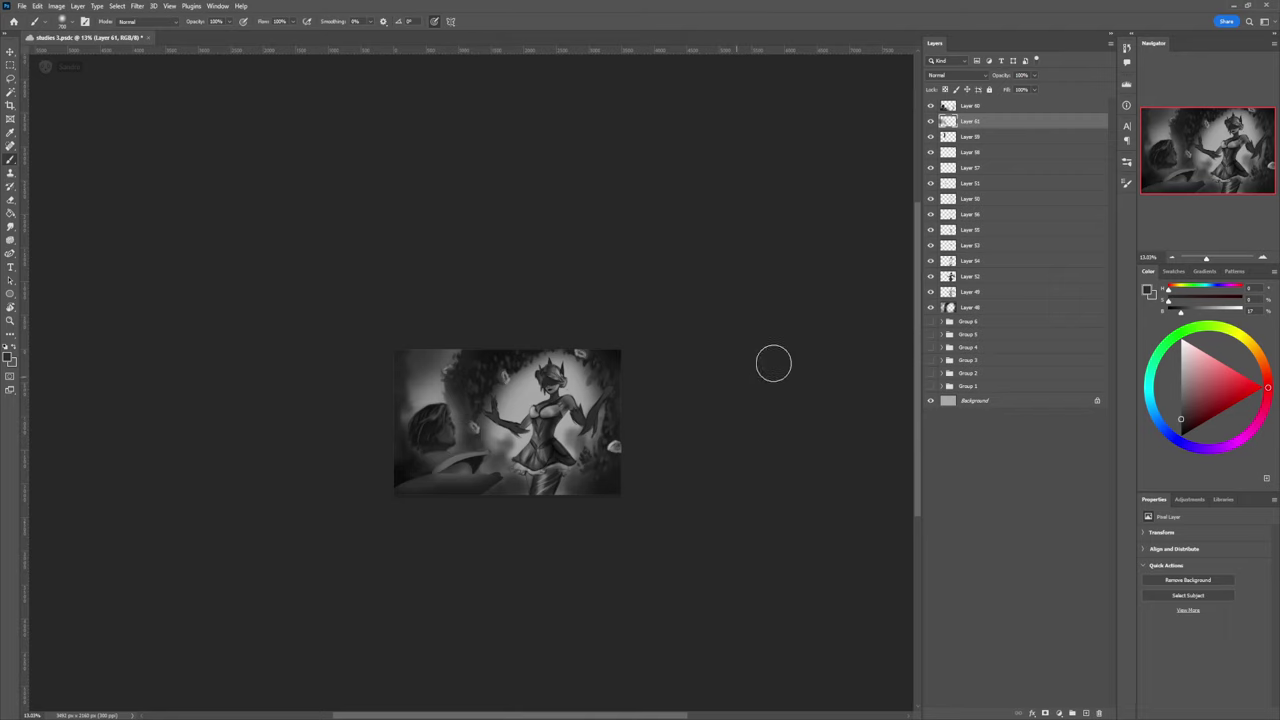
Step: On Layer 60, sample a light gray from the glow beside the woman and softly lighten the foreground figure's face with an enlarged brush
left_click(990, 106)
left_click(518, 408, "alt")
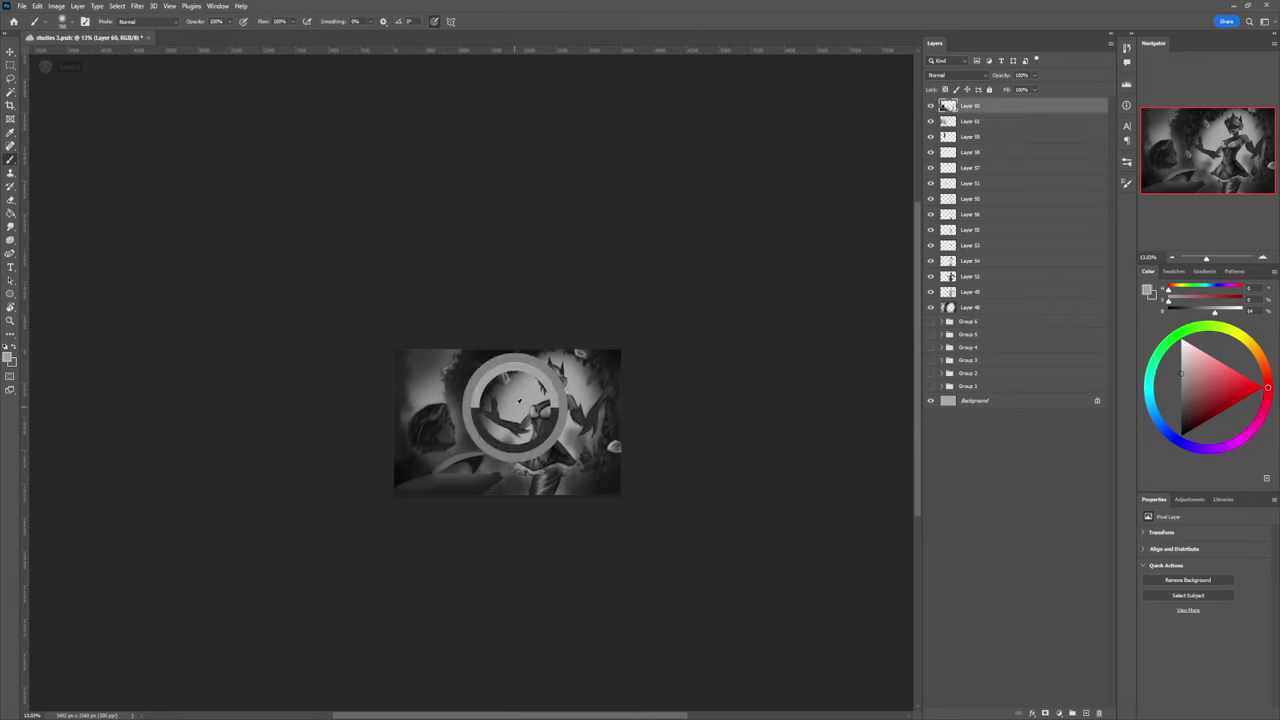
key("bracketright")
key("bracketright")
key("bracketright")
key("bracketright")
key("bracketright")
key("bracketright")
key("bracketright")
key("bracketright")
key("bracketright")
mouse_move(449, 437)
left_mouse_down()
mouse_move(459, 443)
mouse_move(440, 452)
left_mouse_up()
Step: Reduce the brush to a medium-large size and add light-gray haze from the foreground arm up past the figure's face
key("bracketleft")
key("bracketleft")
key("bracketleft")
key("bracketleft")
key("bracketleft")
key("bracketleft")
key("bracketleft")
key("bracketleft")
key("bracketleft")
key("bracketleft")
key("bracketleft")
key("bracketleft")
key("bracketleft")
key("bracketleft")
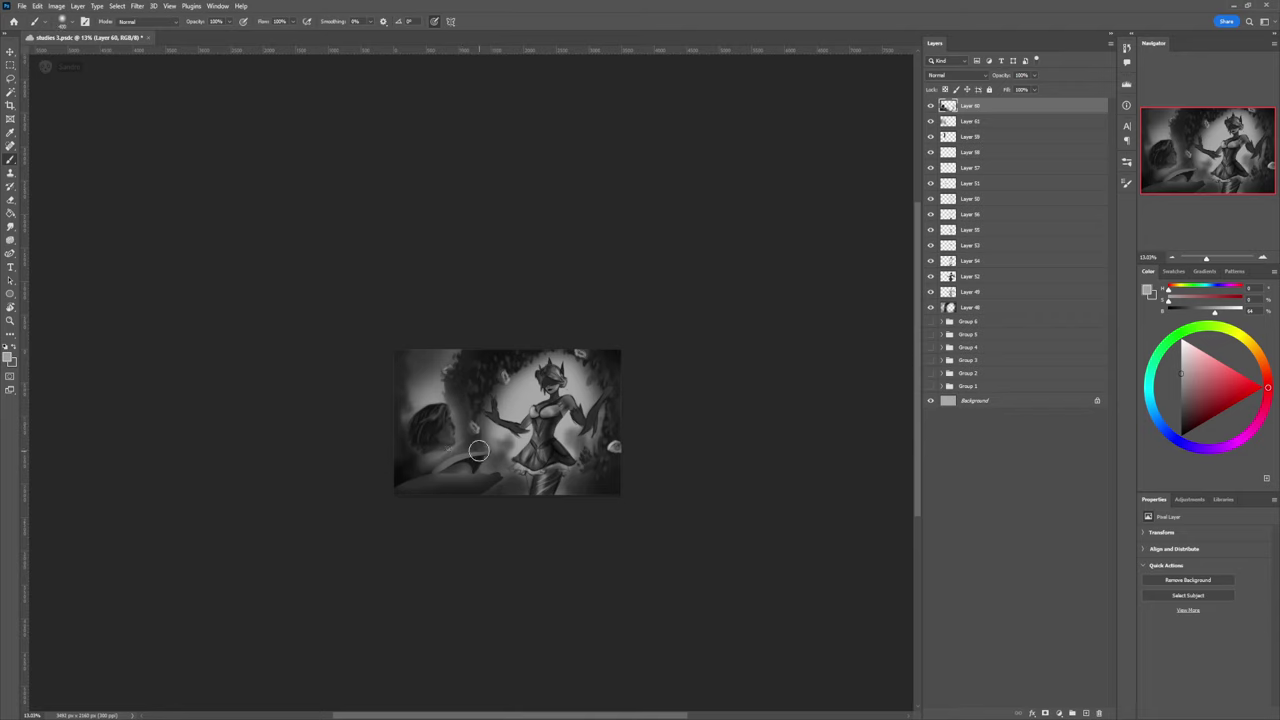
key("bracketright")
key("bracketright")
key("bracketright")
mouse_move(452, 485)
left_mouse_down()
mouse_move(484, 462)
mouse_move(464, 442)
mouse_move(460, 402)
mouse_move(461, 440)
mouse_move(445, 429)
mouse_move(449, 398)
mouse_move(452, 439)
mouse_move(452, 373)
left_mouse_up()
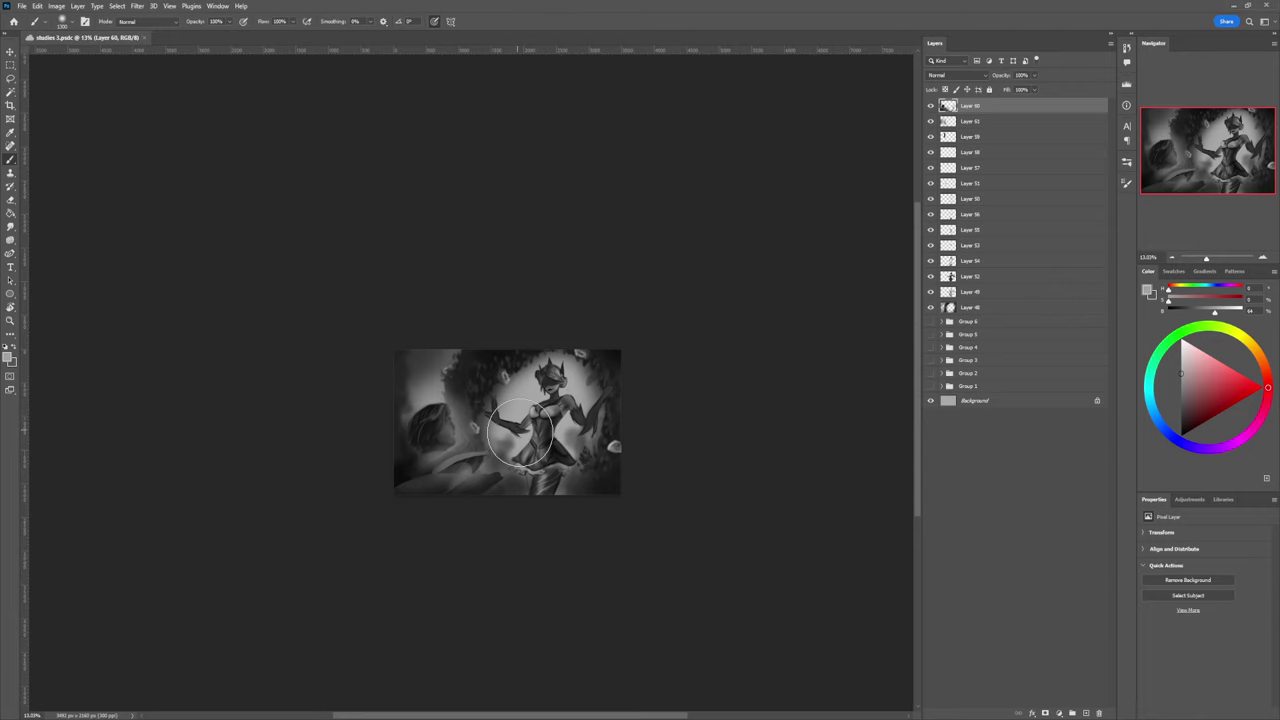
Step: Add a new empty layer above Layer 60
left_click_drag(508, 469, 531, 563)
key("ctrl+alt+shift+n")
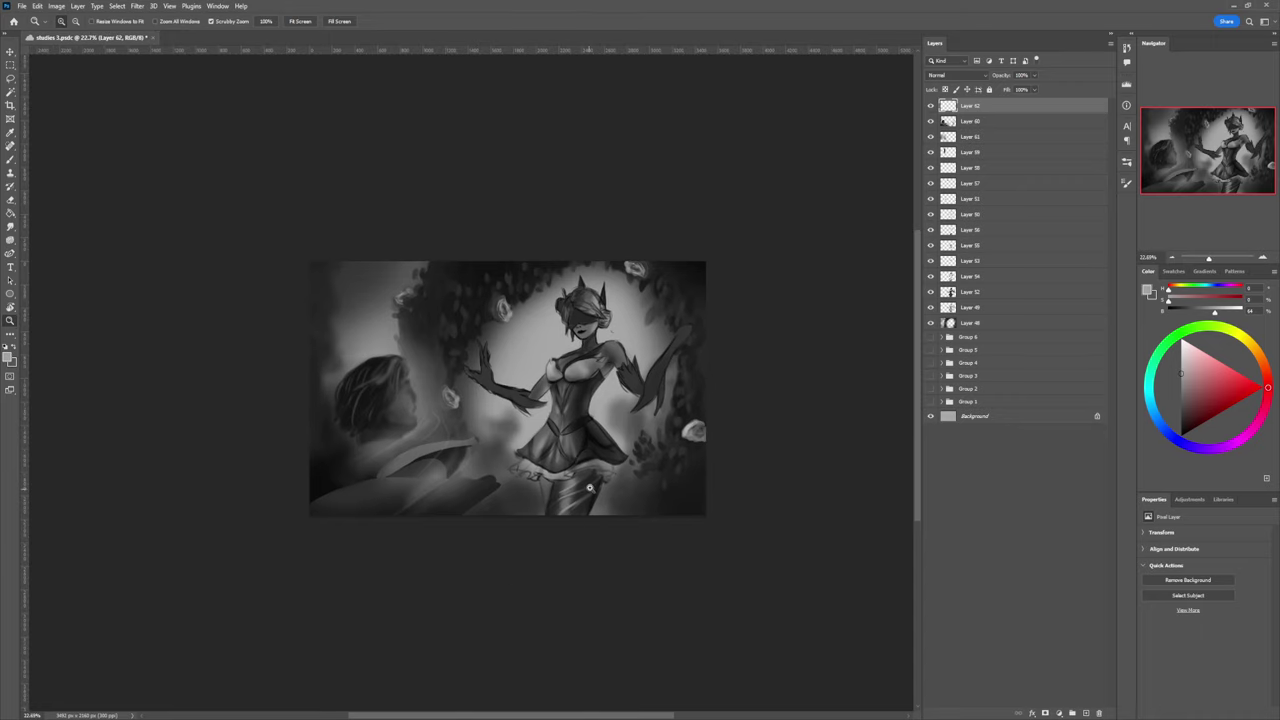
left_click_drag(570, 508, 575, 508)
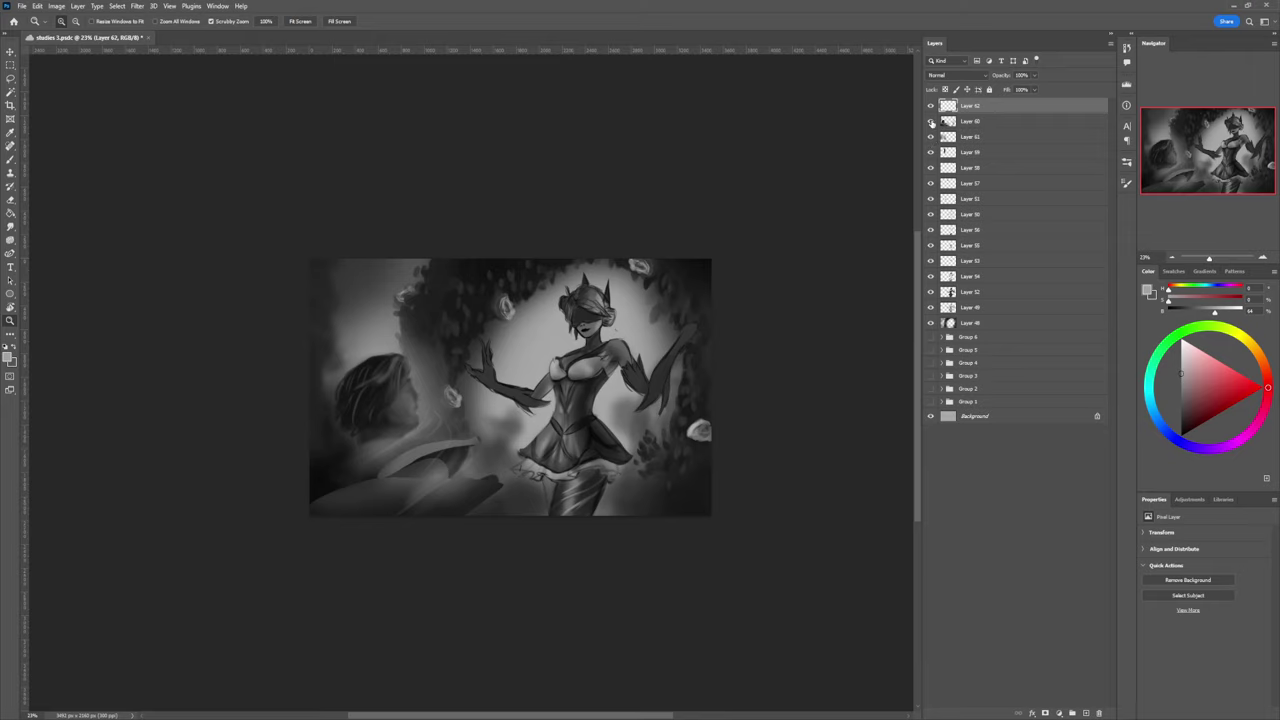
Step: Toggle the visibility of individual layers from Layer 60 down to Layer 52 to check what each one contains
left_click(930, 121)
left_click(930, 121)
left_click(931, 137)
left_click(931, 137)
left_click(931, 152)
left_click(931, 152)
left_click(951, 168)
left_click(931, 168)
left_click(931, 168)
left_click(931, 184)
left_click(931, 184)
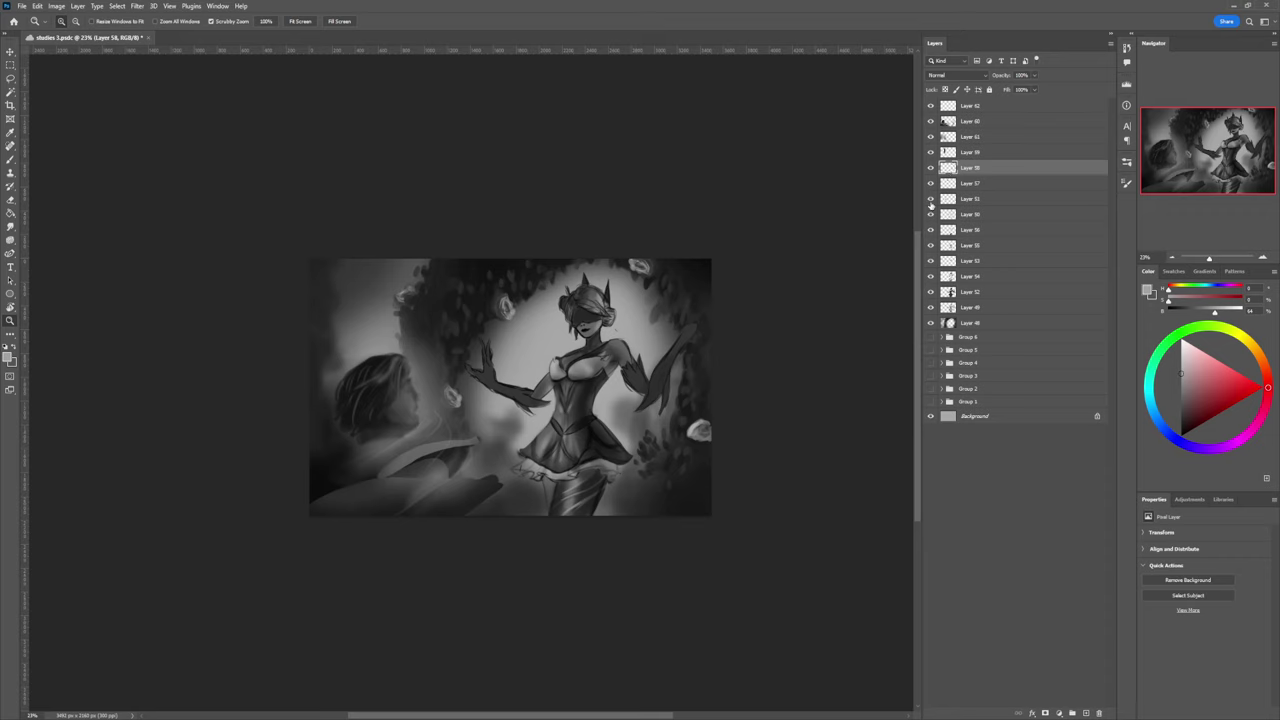
left_click(931, 200)
left_click(931, 200)
left_click(932, 215)
left_click(931, 230)
left_click(931, 230)
left_click(931, 215)
left_click(931, 215)
left_click(944, 216)
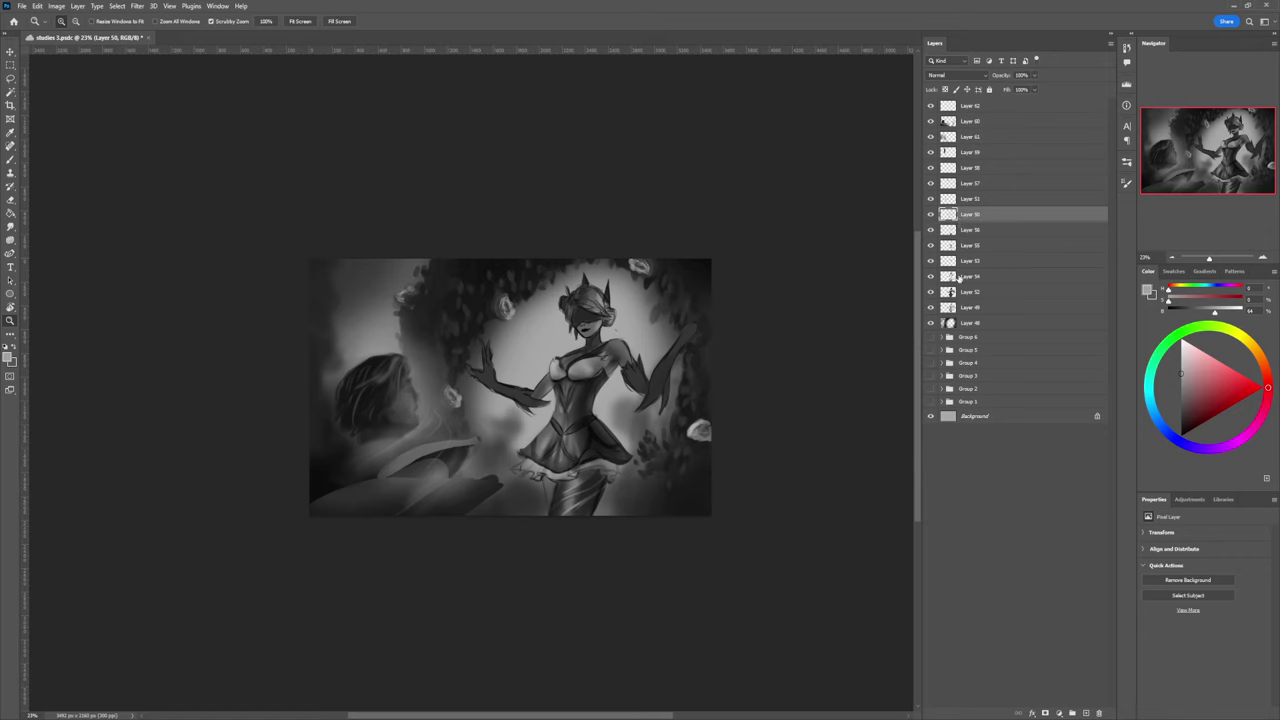
left_click(931, 276)
left_click(931, 276)
left_click(931, 291)
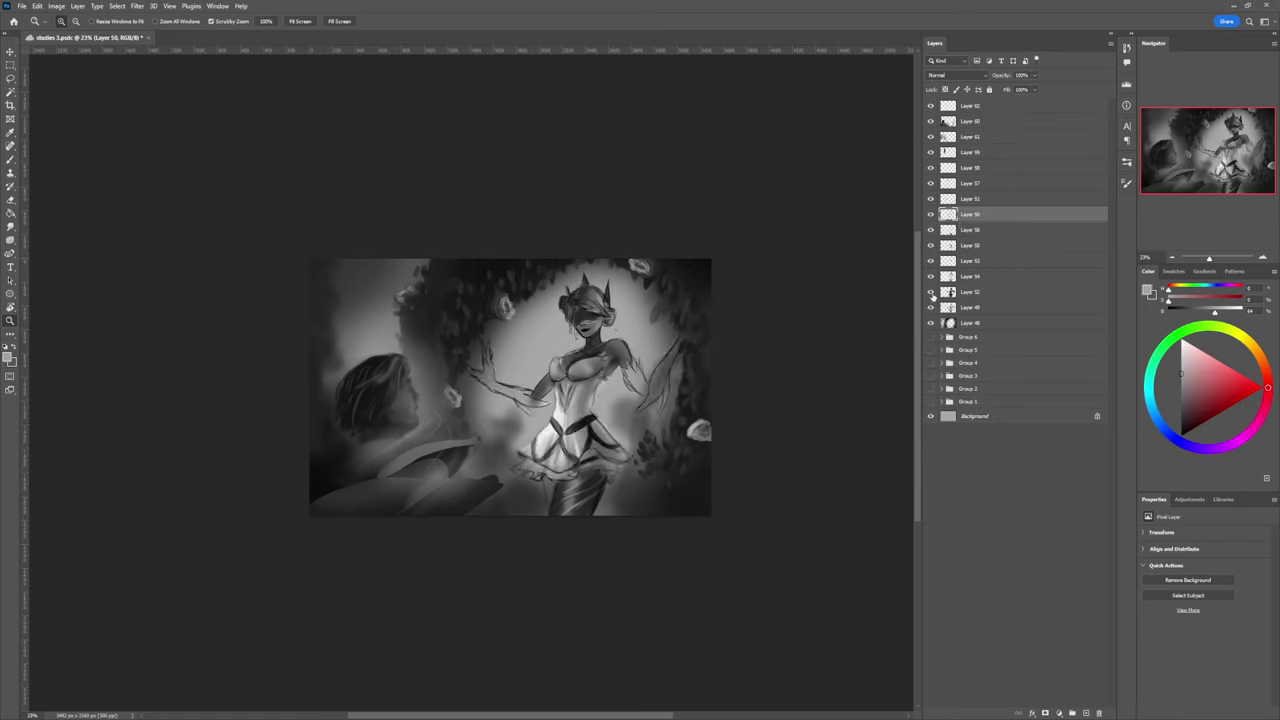
left_click(931, 291)
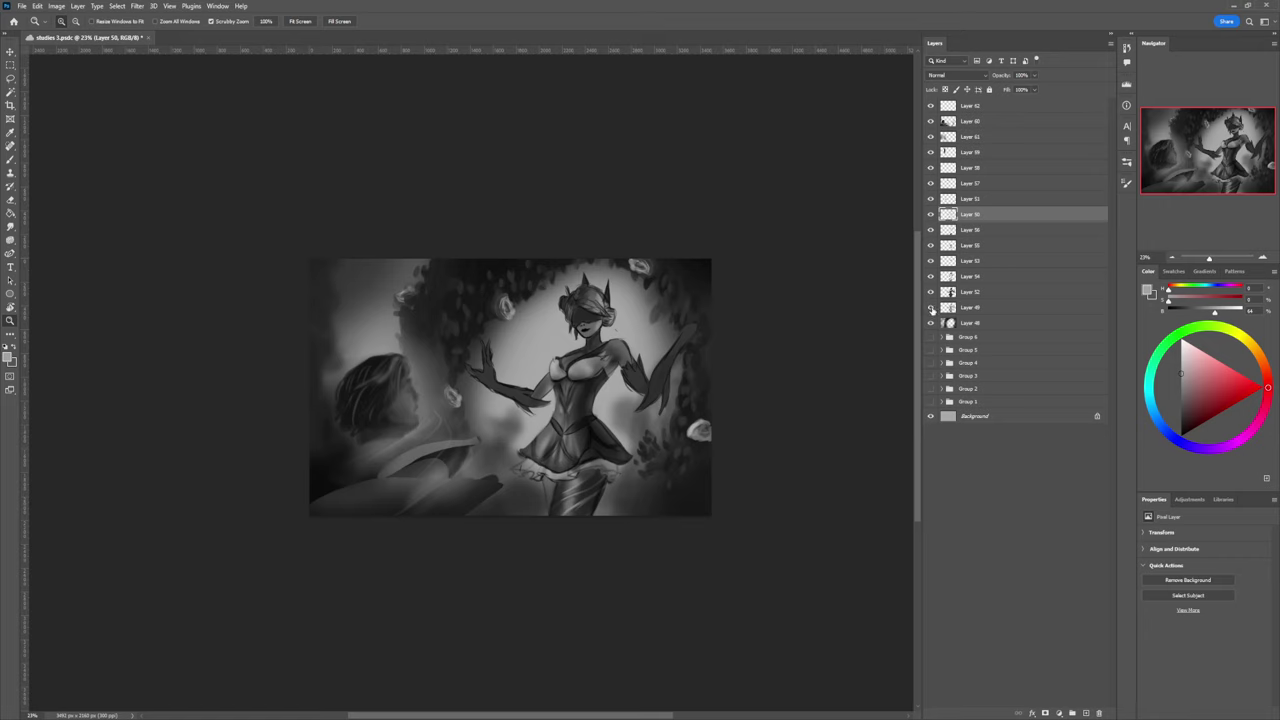
Step: Hide Layer 49 and merge the woman's layers from Layer 52 up to Layer 50 into one layer
left_click(931, 307)
left_click(969, 292)
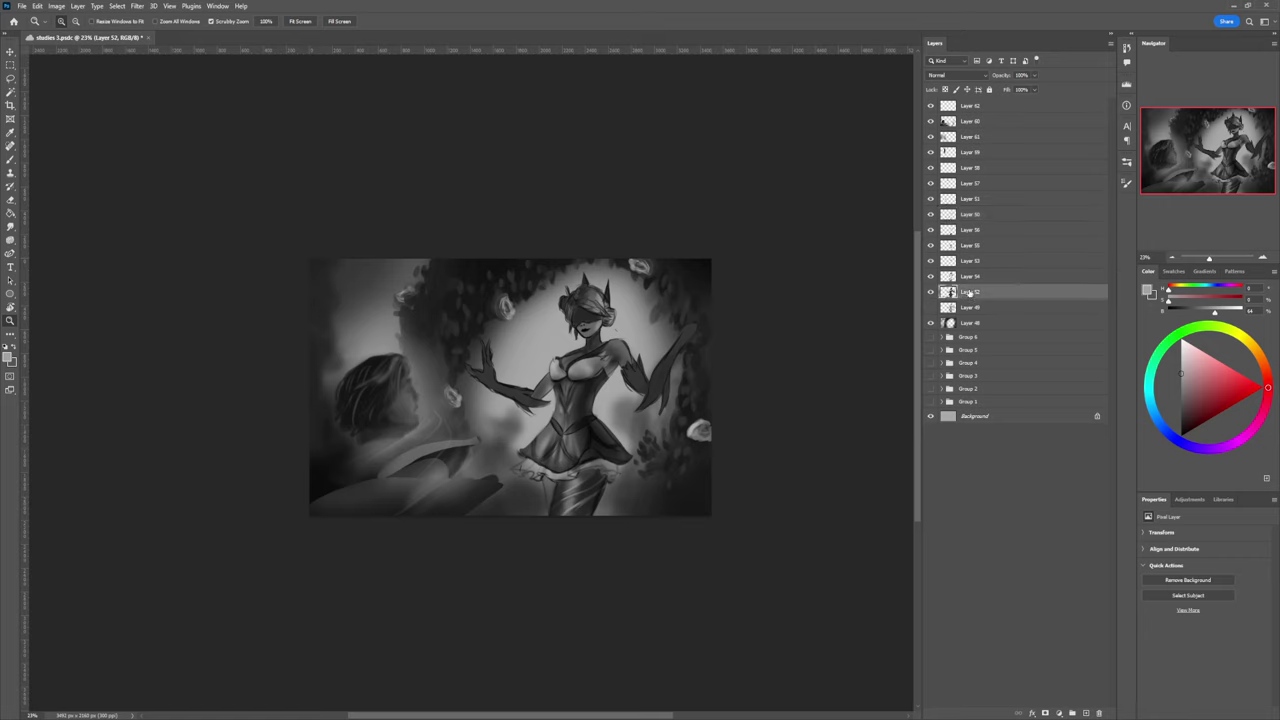
left_click(969, 215, "shift")
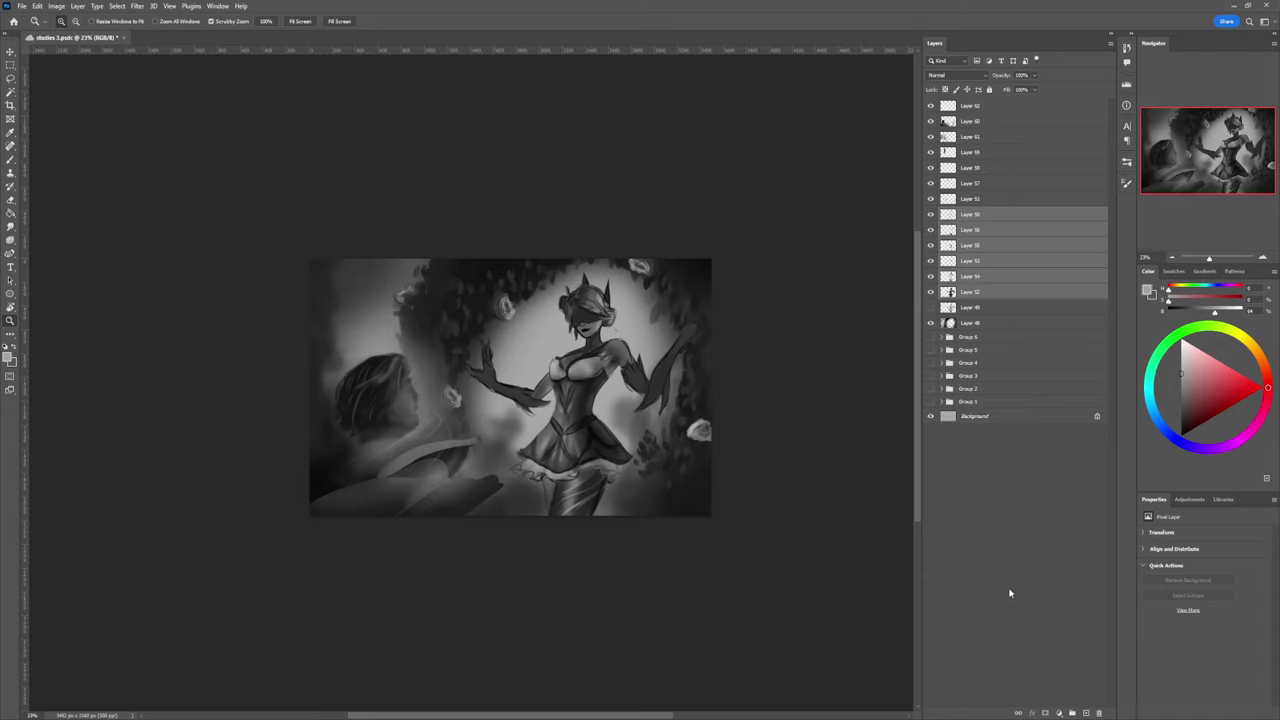
key("ctrl+e")
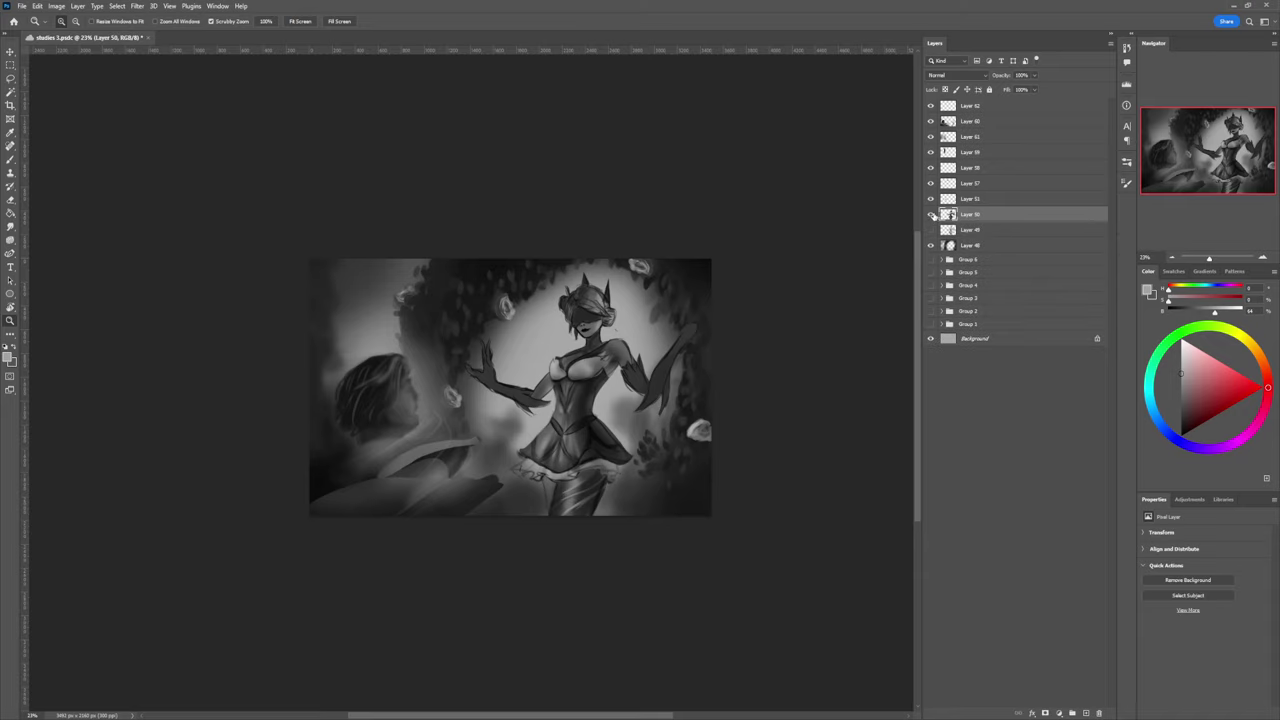
left_click(930, 214)
left_click(930, 214)
Step: Smudge the shading on the woman's chest and bodice with a large smudge brush at 20% strength
key("b")
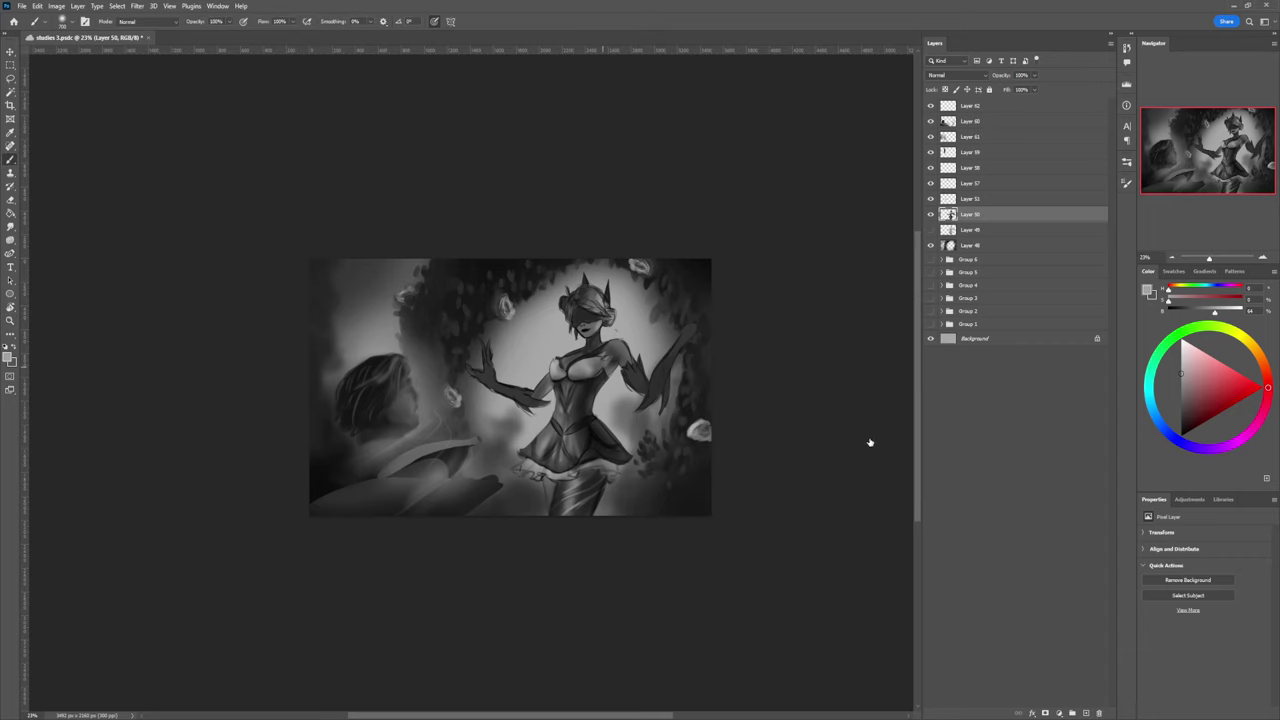
key("r")
key("bracketright")
key("bracketright")
key("bracketright")
key("bracketright")
key("bracketright")
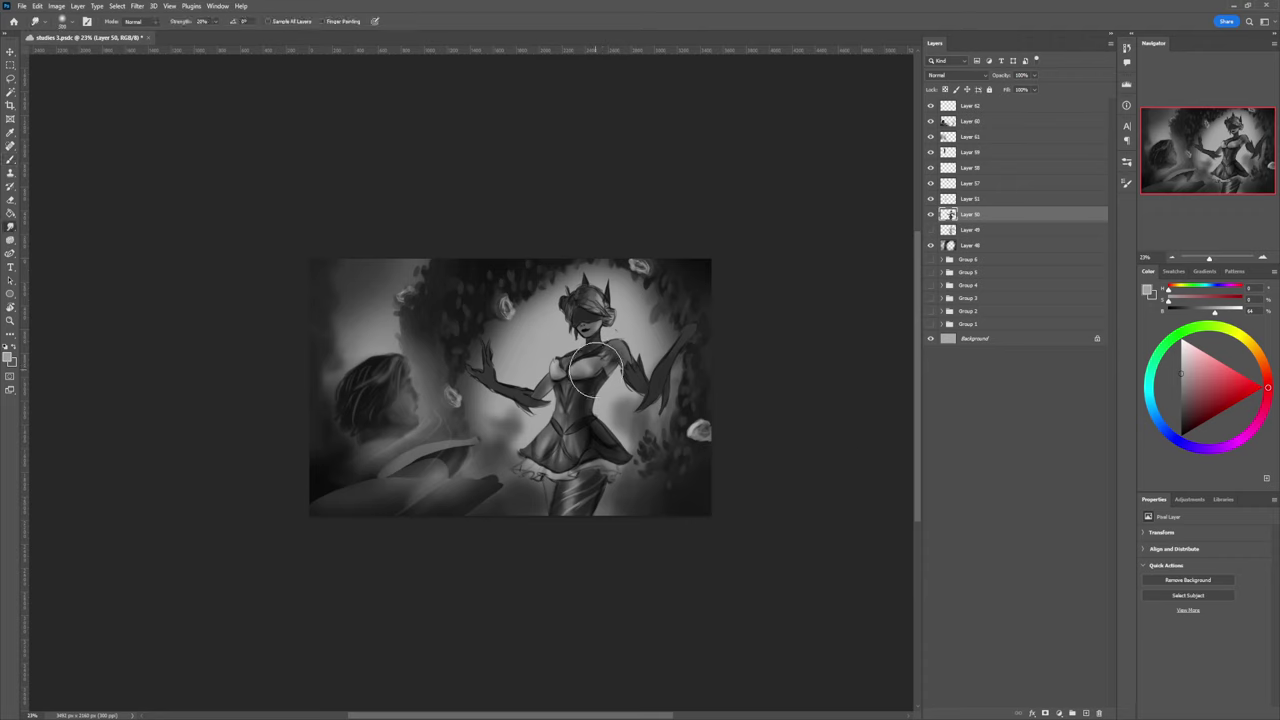
left_click_drag(590, 368, 577, 361)
key("bracketright")
key("bracketright")
key("bracketright")
key("bracketright")
key("bracketright")
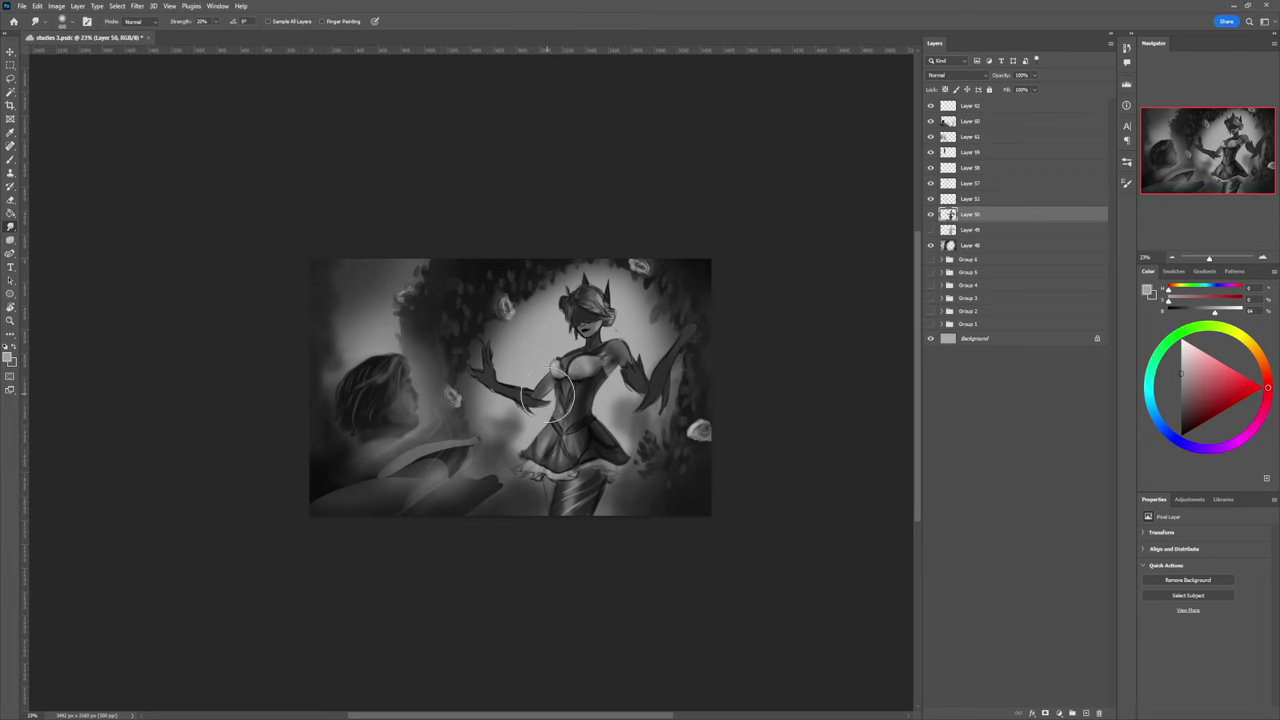
key("bracketleft")
key("bracketleft")
key("bracketleft")
Step: Choose a near-black paint color and lasso the swept hair section above the woman's mask
key("b")
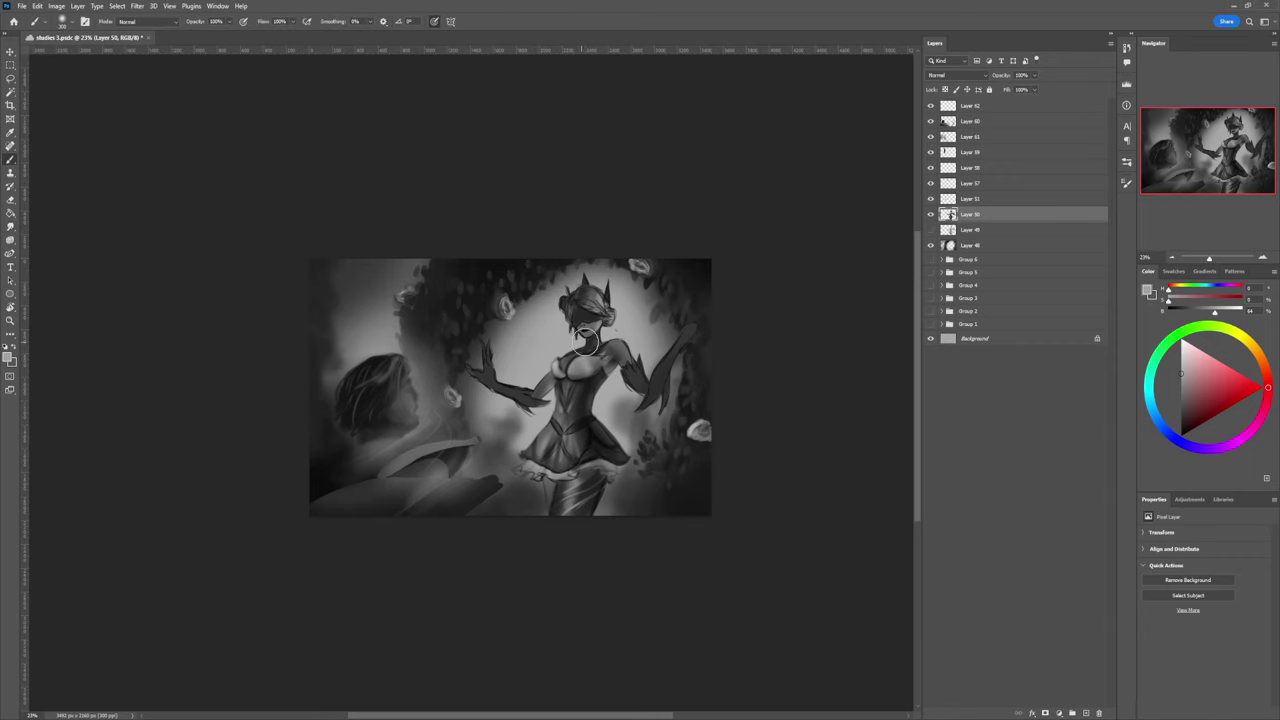
left_click(1178, 433)
left_click(1181, 428)
key("z")
mouse_move(630, 398)
left_mouse_down()
mouse_move(613, 352)
mouse_move(643, 312)
left_mouse_up()
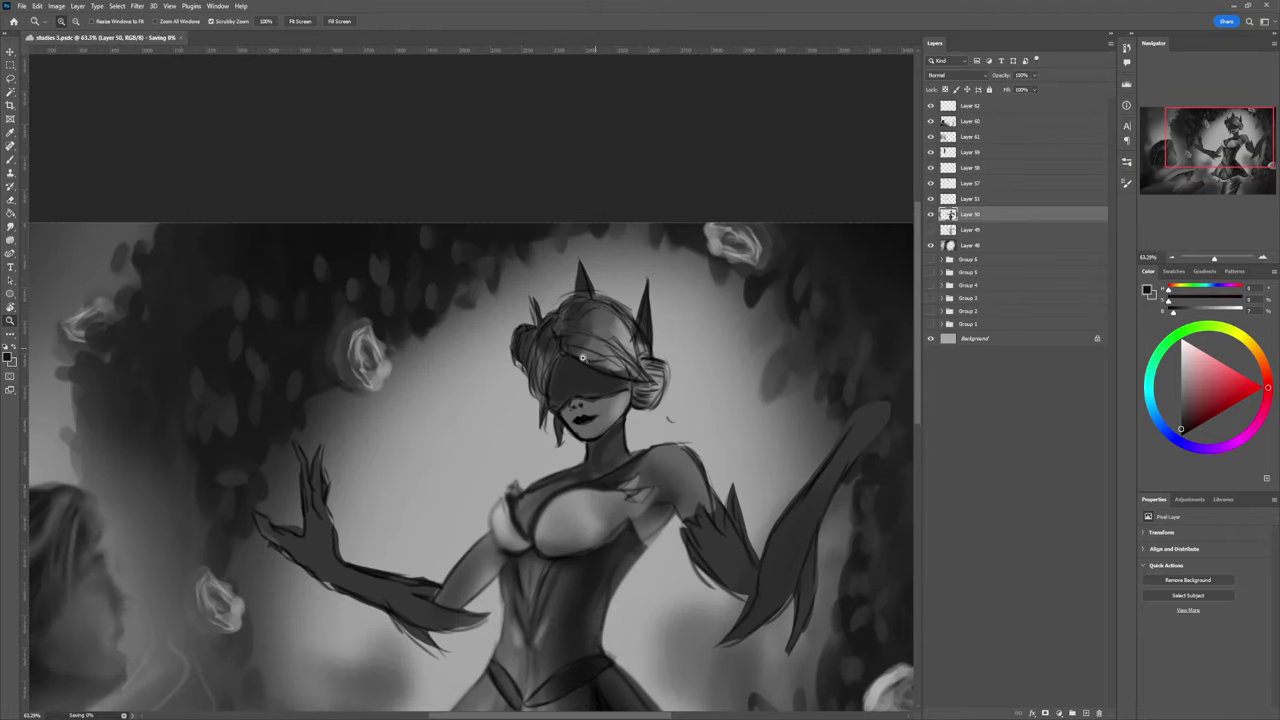
key("l")
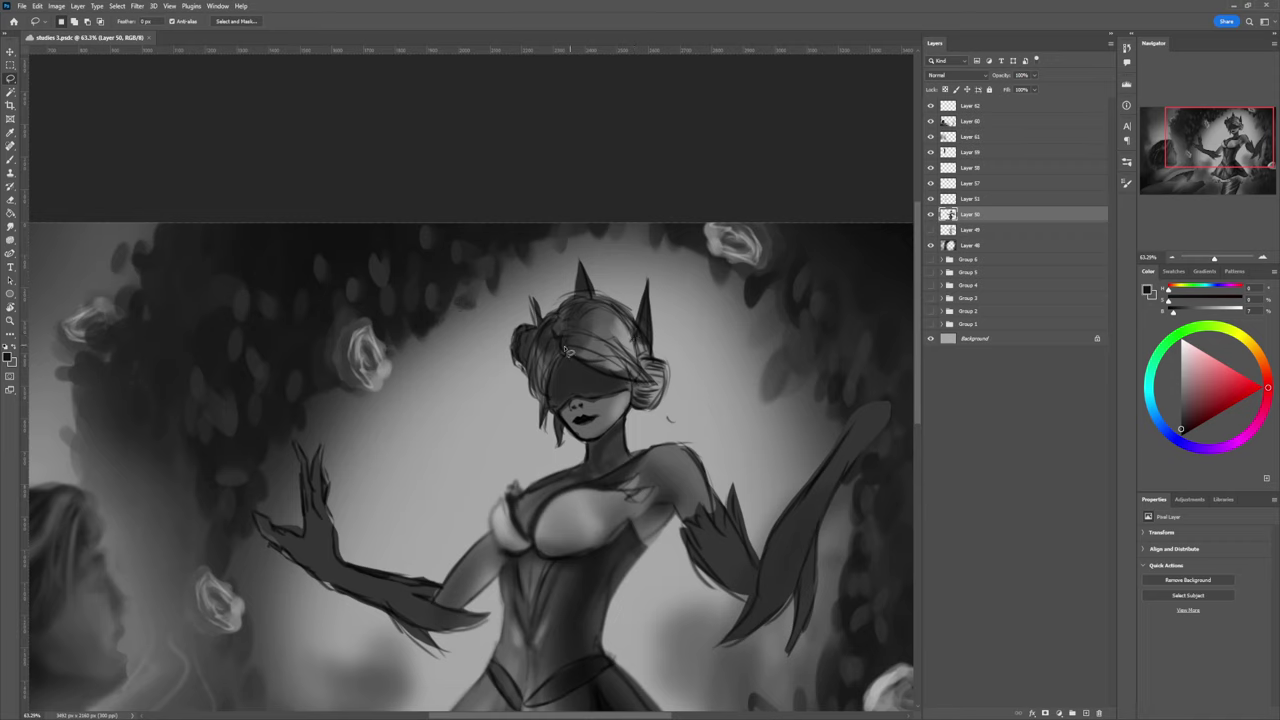
mouse_move(563, 356)
left_mouse_down()
mouse_move(571, 296)
mouse_move(613, 321)
mouse_move(617, 300)
mouse_move(668, 398)
mouse_move(564, 352)
left_mouse_up()
key("b")
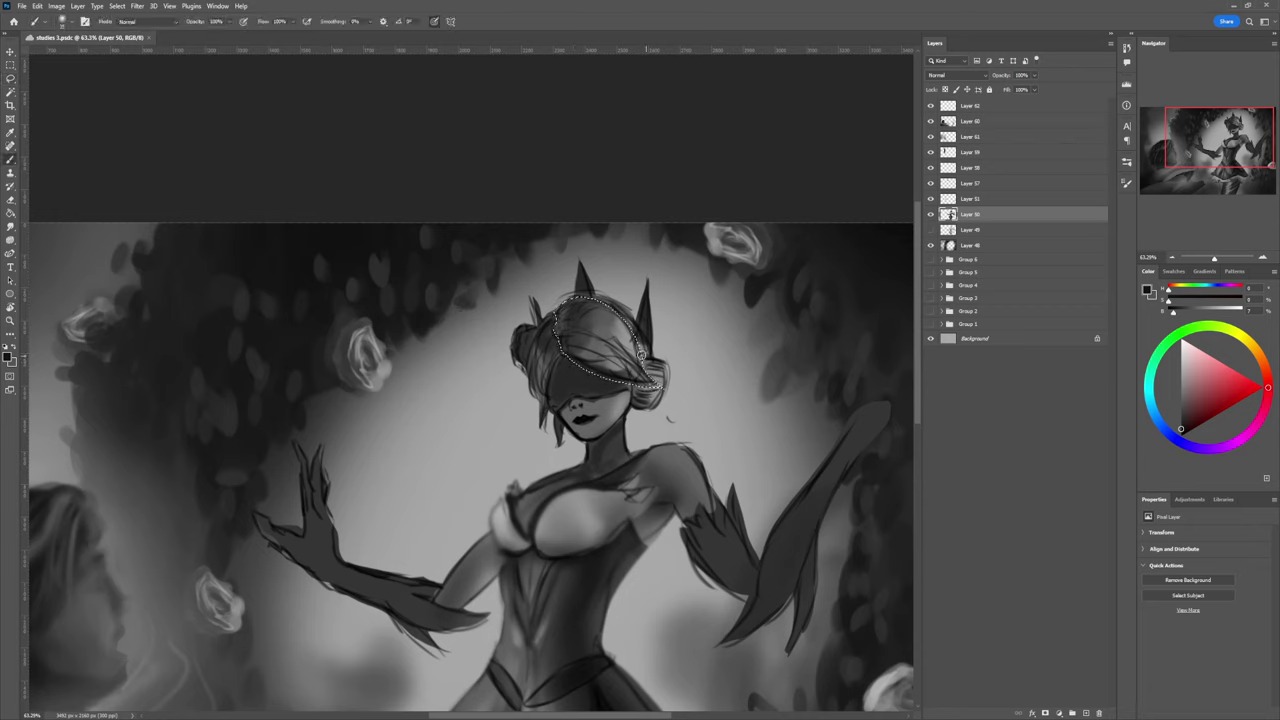
Step: Sample a gray from the hair, enlarge the soft brush and paint light-gray tone inside the hair selection
left_click(631, 351, "alt")
key("bracketright")
key("bracketright")
key("bracketright")
key("bracketright")
key("bracketright")
key("bracketright")
key("bracketright")
key("bracketright")
key("bracketright")
key("bracketright")
key("bracketright")
key("bracketright")
key("bracketright")
key("bracketright")
key("bracketright")
key("bracketright")
key("bracketright")
key("bracketright")
key("bracketright")
key("bracketright")
left_click_drag(643, 335, 640, 302)
key("bracketleft")
key("bracketleft")
key("bracketleft")
key("bracketleft")
key("bracketleft")
key("bracketleft")
mouse_move(641, 374)
left_mouse_down()
mouse_move(640, 315)
mouse_move(606, 398)
left_mouse_up()
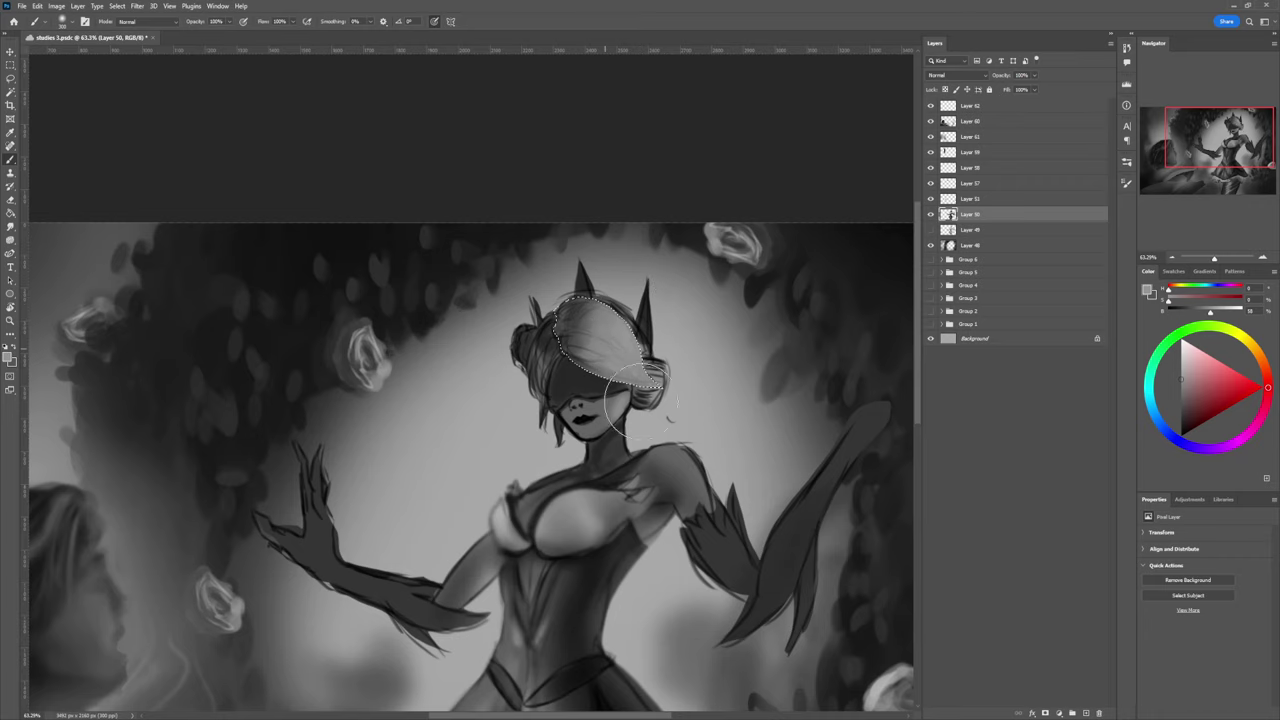
Step: Choose a near-black color, enlarge the soft brush and darken the tone inside the hair selection above the mask
left_click_drag(1175, 380, 1180, 411)
mouse_move(562, 293)
left_mouse_down()
mouse_move(580, 357)
mouse_move(571, 338)
mouse_move(602, 371)
left_mouse_up()
left_click_drag(1178, 411, 1180, 428)
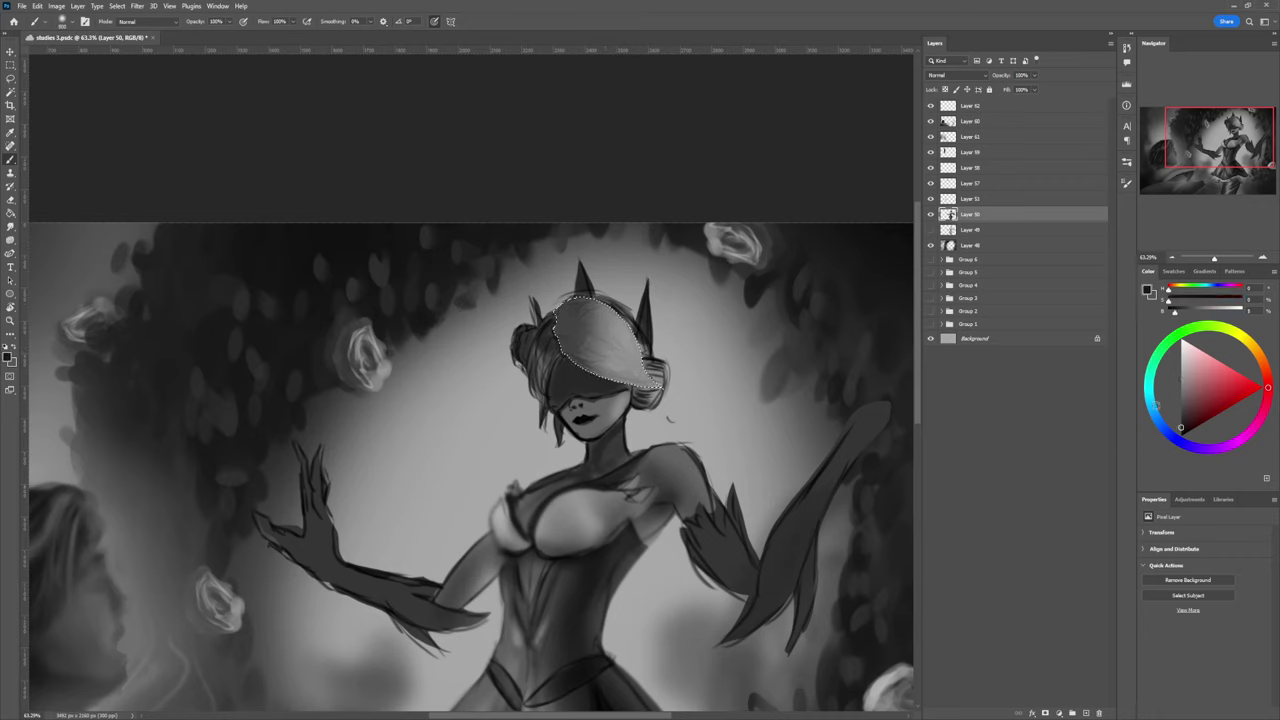
key("bracketright")
key("bracketright")
key("bracketright")
mouse_move(581, 288)
left_mouse_down()
mouse_move(561, 354)
mouse_move(562, 307)
mouse_move(604, 396)
mouse_move(587, 386)
mouse_move(588, 344)
mouse_move(586, 380)
mouse_move(552, 352)
mouse_move(606, 380)
mouse_move(661, 380)
mouse_move(567, 354)
mouse_move(651, 392)
left_mouse_up()
Step: Reduce the brush size and paint fine dark strands along the sweep of the selected hair
key("bracketleft")
key("bracketleft")
key("bracketleft")
key("bracketleft")
key("bracketleft")
key("bracketleft")
key("bracketleft")
key("bracketleft")
key("bracketleft")
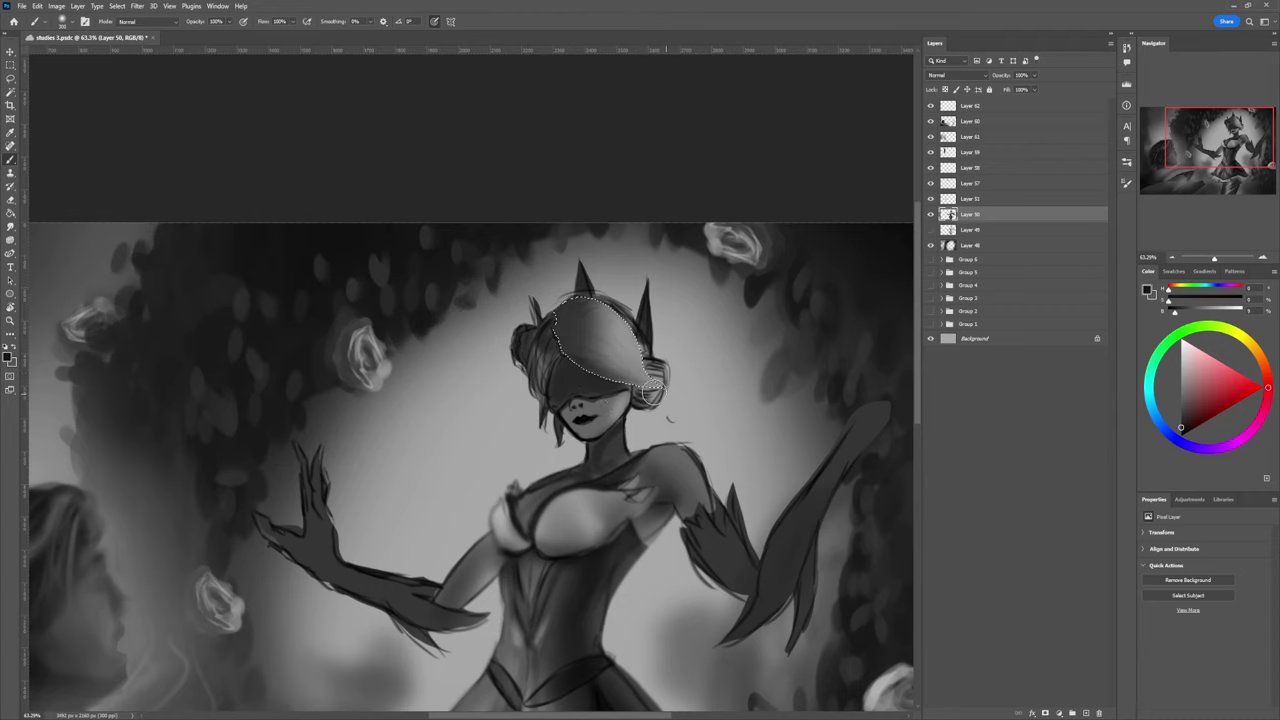
key("bracketleft")
key("bracketleft")
key("bracketleft")
key("bracketleft")
key("bracketleft")
key("bracketleft")
mouse_move(577, 348)
left_mouse_down()
mouse_move(664, 385)
mouse_move(621, 368)
left_mouse_up()
key("bracketleft")
key("bracketleft")
left_click_drag(558, 313, 650, 382)
key("bracketleft")
key("bracketleft")
key("bracketleft")
key("bracketleft")
key("bracketleft")
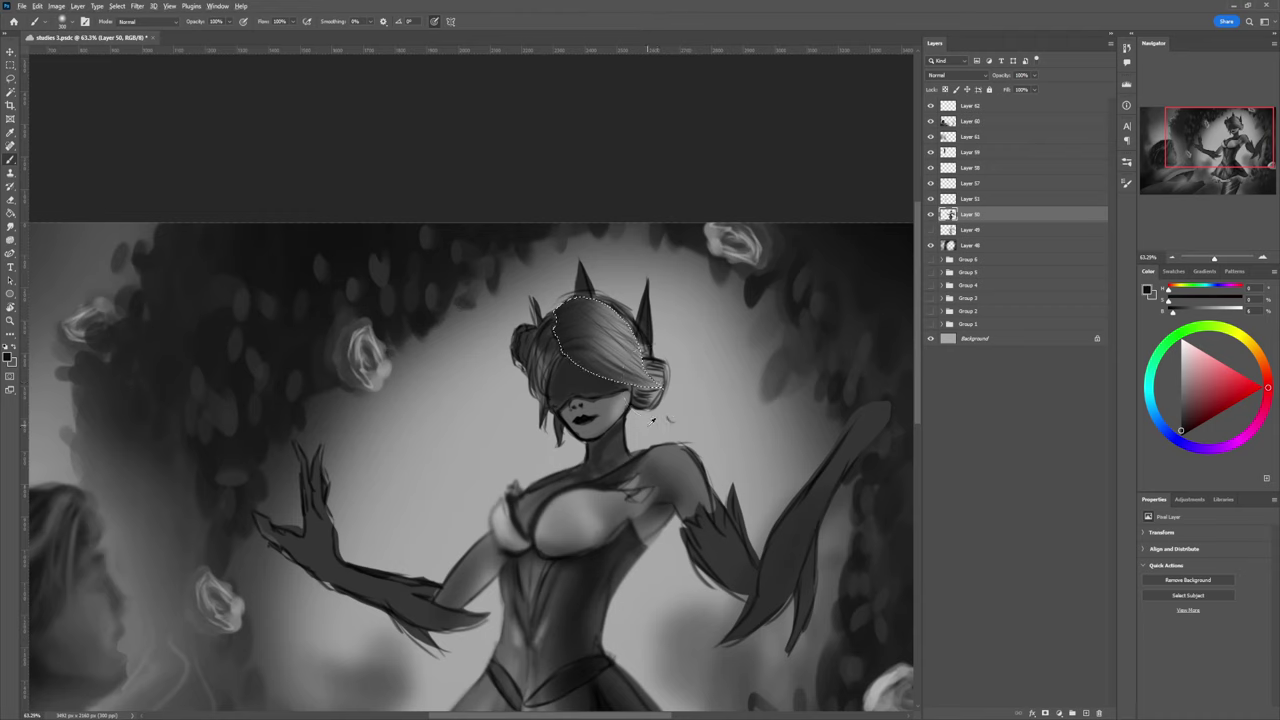
Step: Sample light and dark grays from the hair and paint bright highlight strands along the lower part of the swept section
left_click(638, 352, "alt")
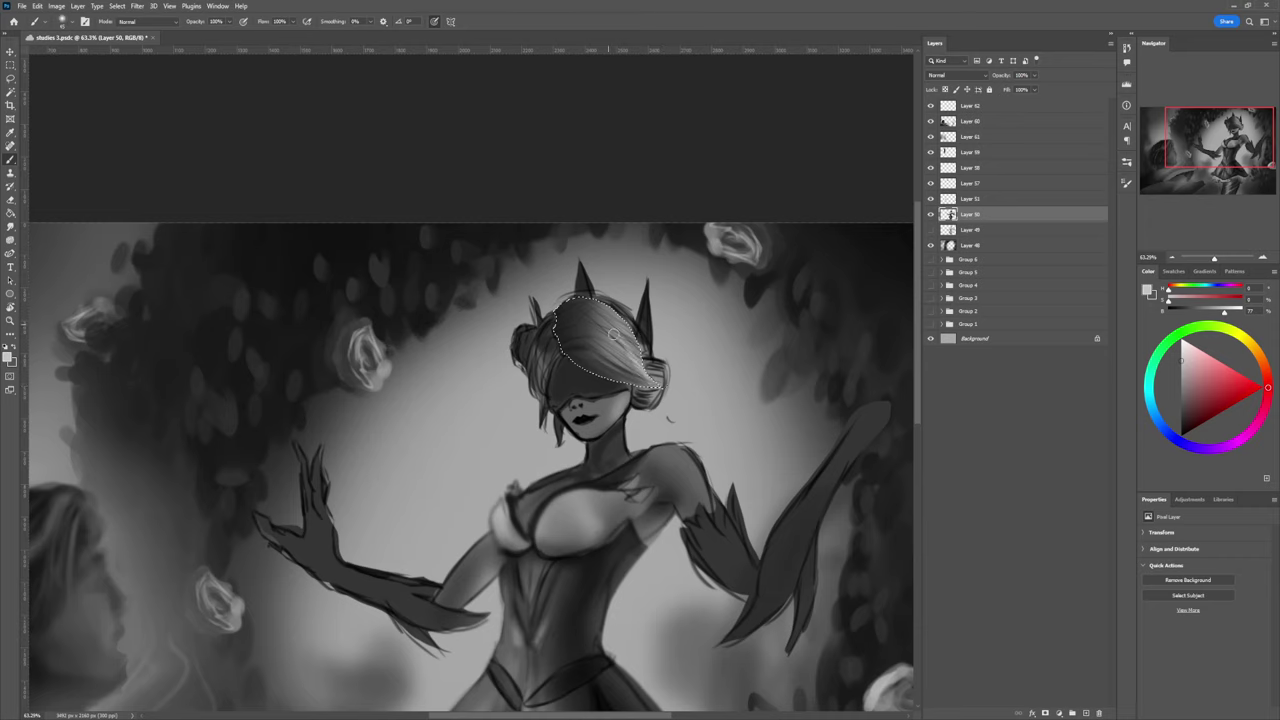
left_click_drag(604, 332, 644, 371)
left_click_drag(600, 359, 636, 374)
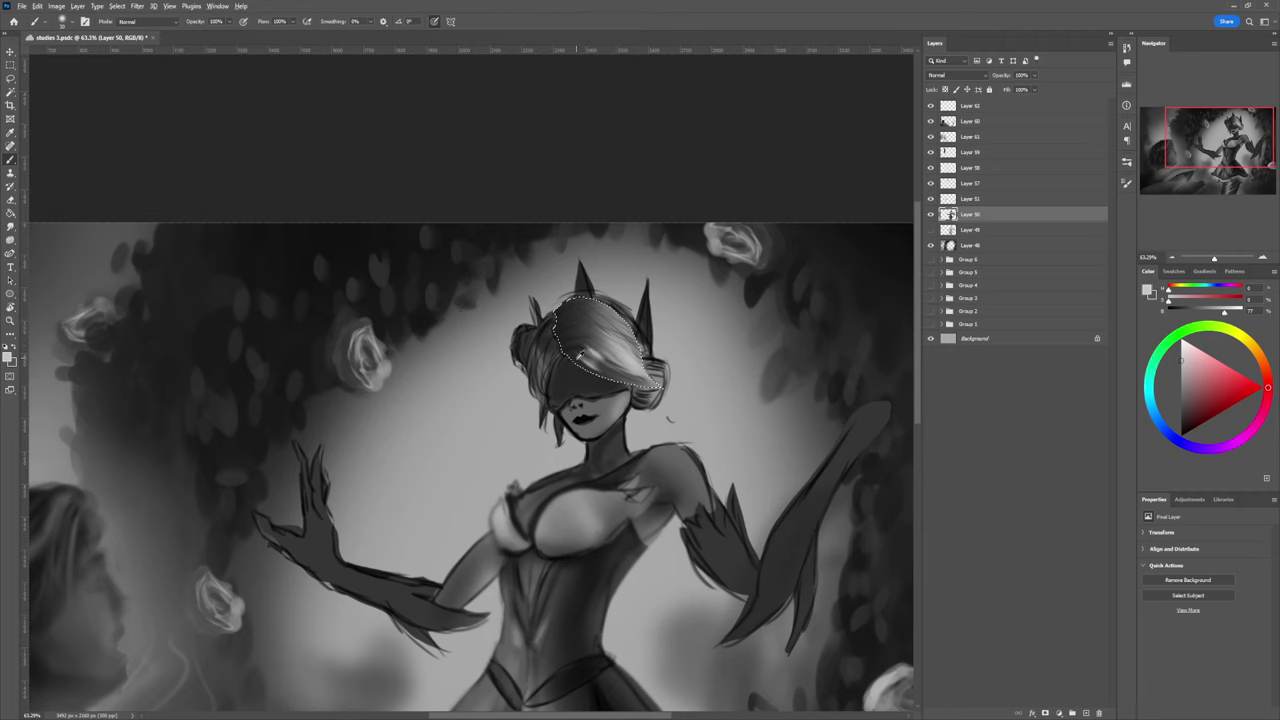
left_click(577, 353, "alt")
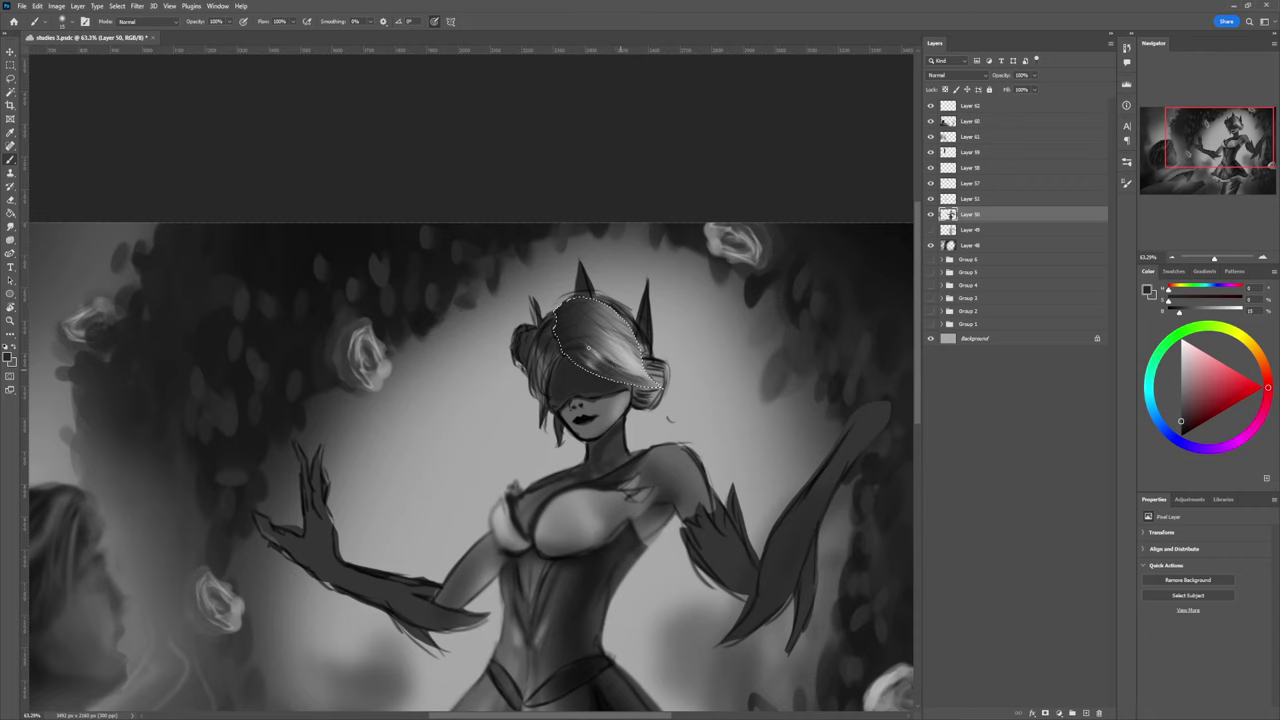
left_click(613, 361, "alt")
left_click(629, 351, "alt")
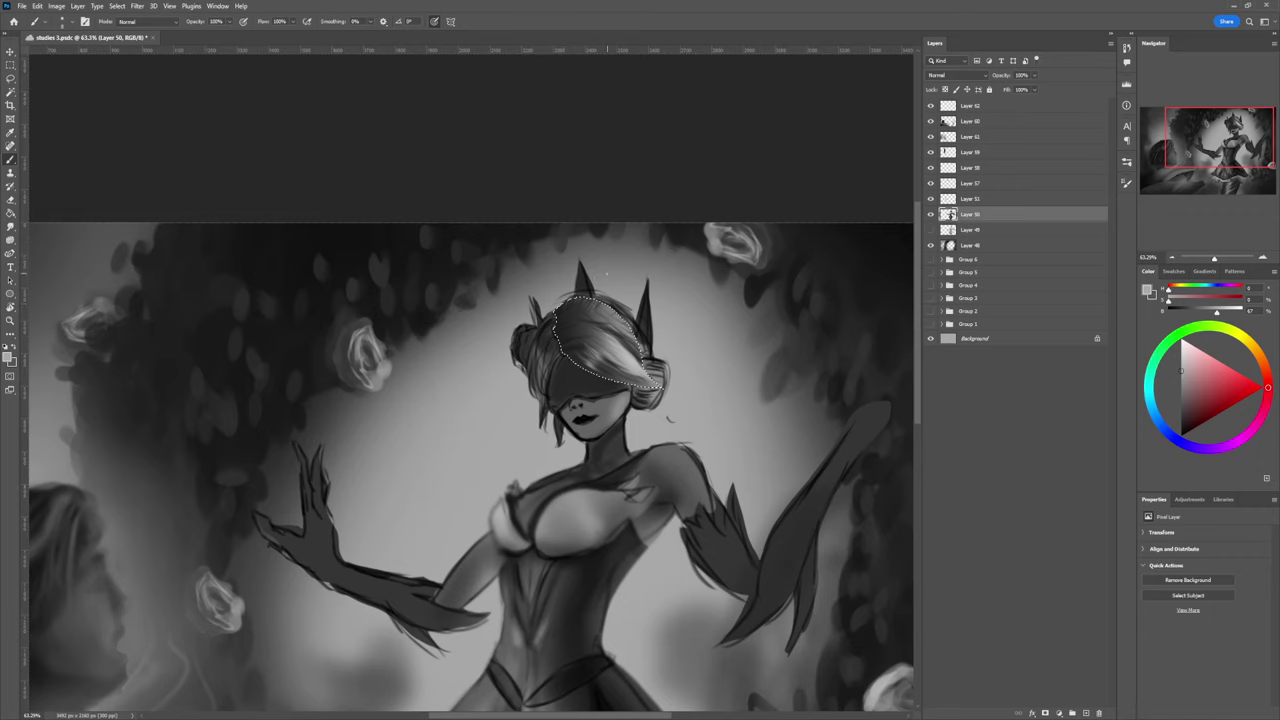
Step: Sample a dark gray with a larger brush, deepen the upper edge of the swept hair, and clear the selection
key("bracketright")
key("bracketright")
key("bracketright")
key("bracketright")
key("bracketright")
key("bracketright")
key("bracketright")
key("bracketright")
key("bracketleft")
left_click(577, 310, "alt")
left_click_drag(586, 307, 596, 300)
left_click_drag(619, 326, 626, 319)
key("l")
key("ctrl+d")
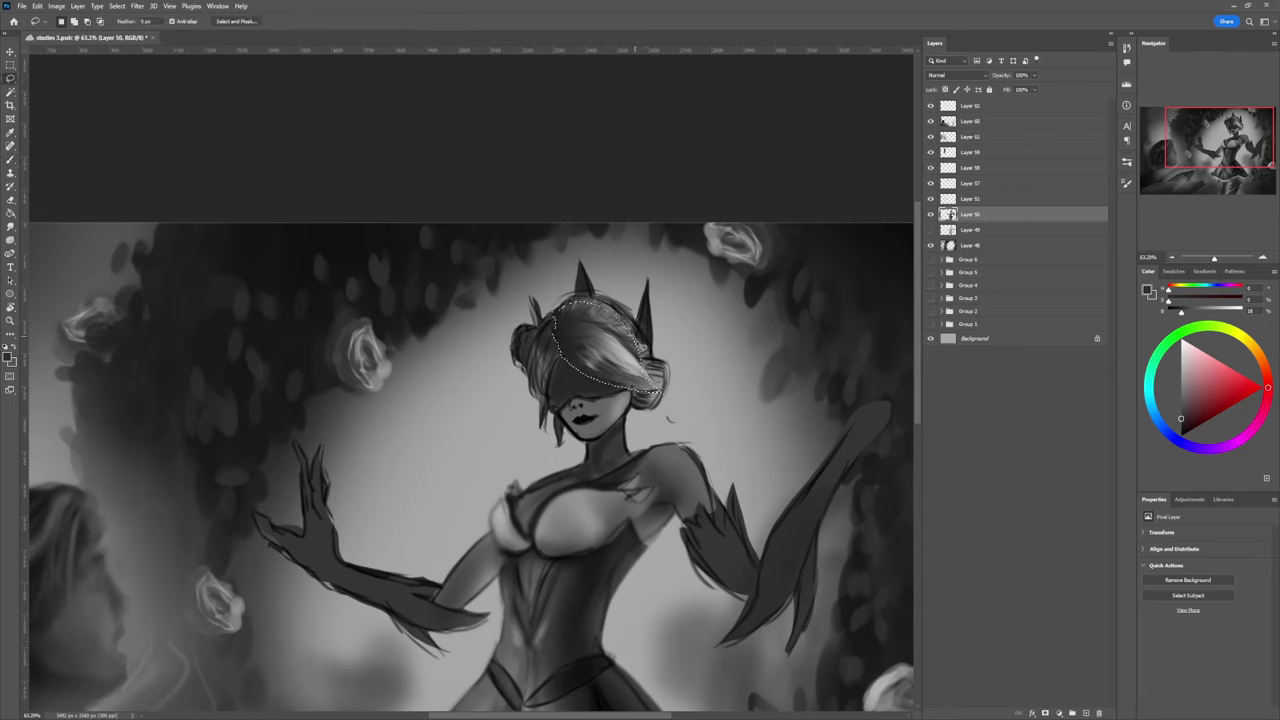
Step: Lasso the shorter hair section beside the parting on the side of the woman's face opposite the sweep
key("z")
left_click_drag(607, 351, 545, 352)
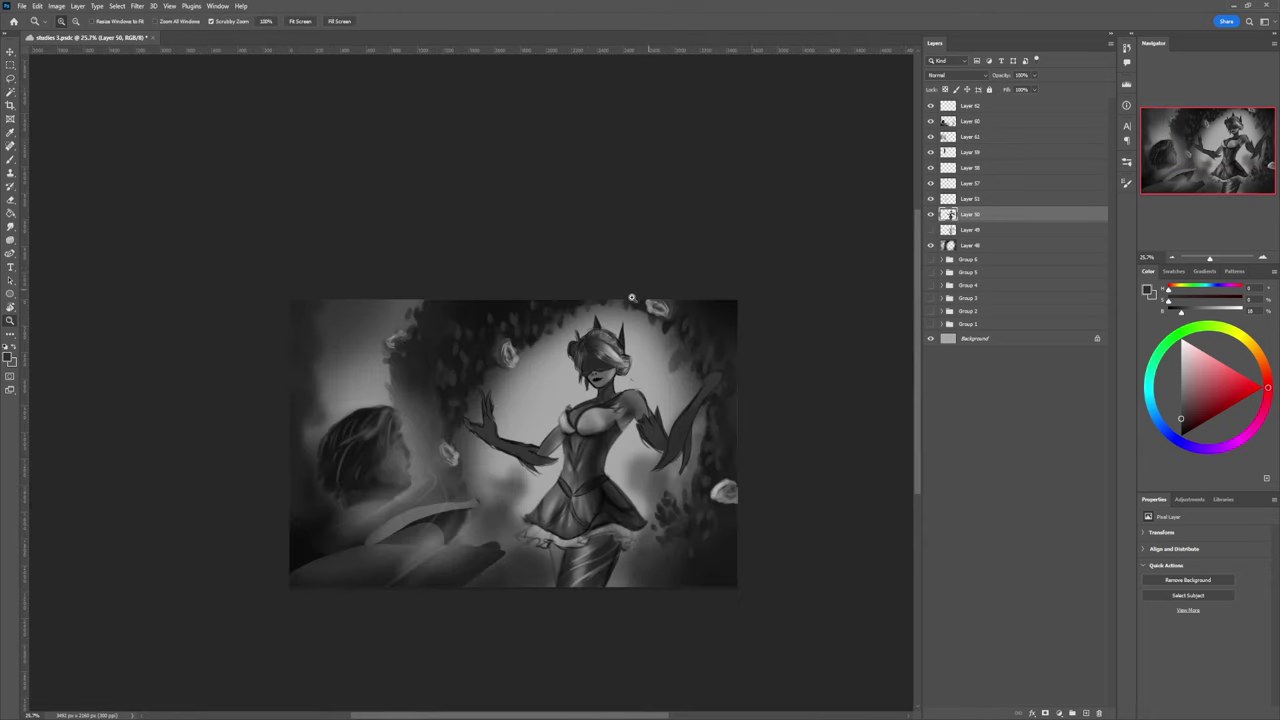
scroll(608, 354, "up", 3)
key("b")
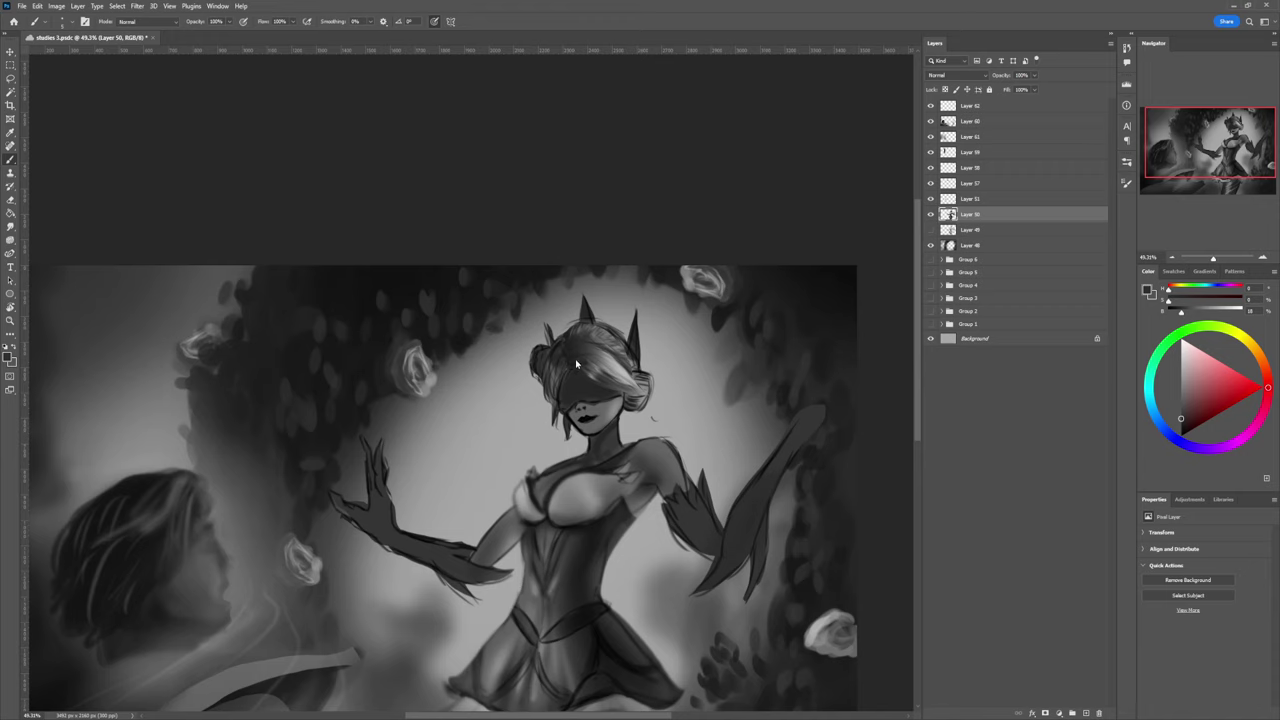
key("l")
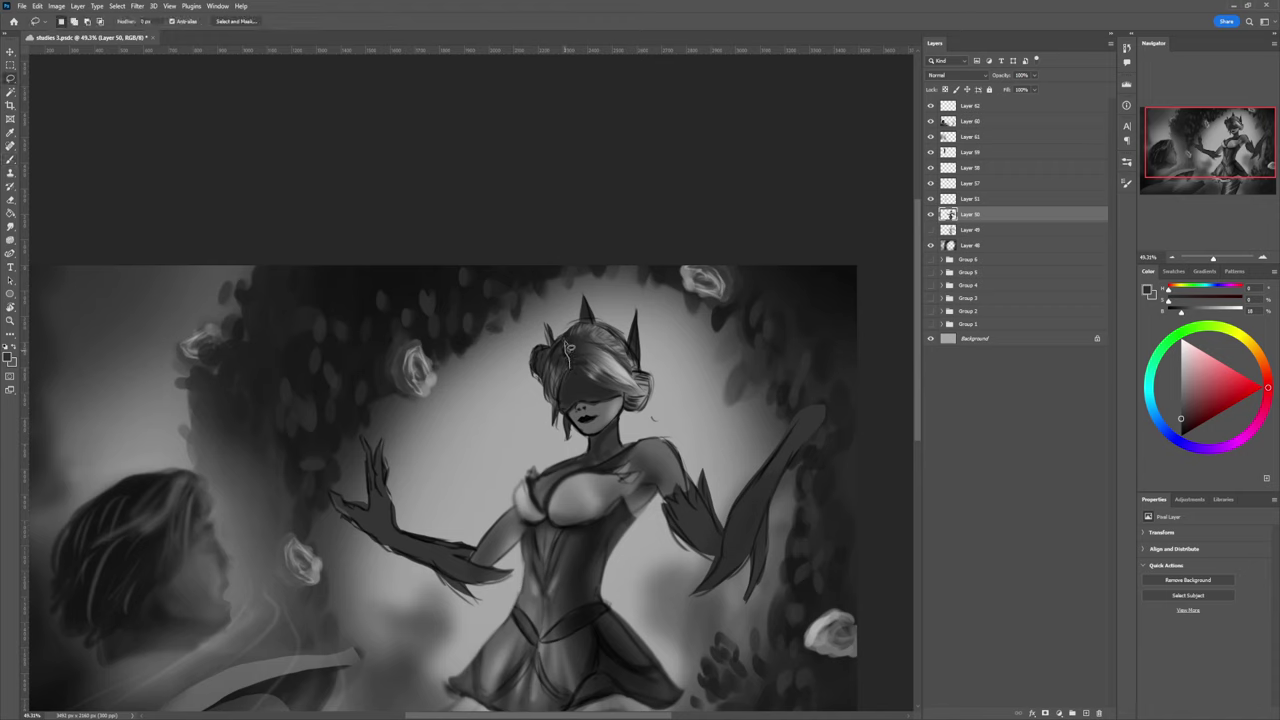
mouse_move(559, 346)
left_mouse_down()
mouse_move(547, 382)
mouse_move(563, 410)
mouse_move(586, 367)
left_mouse_up()
key("b")
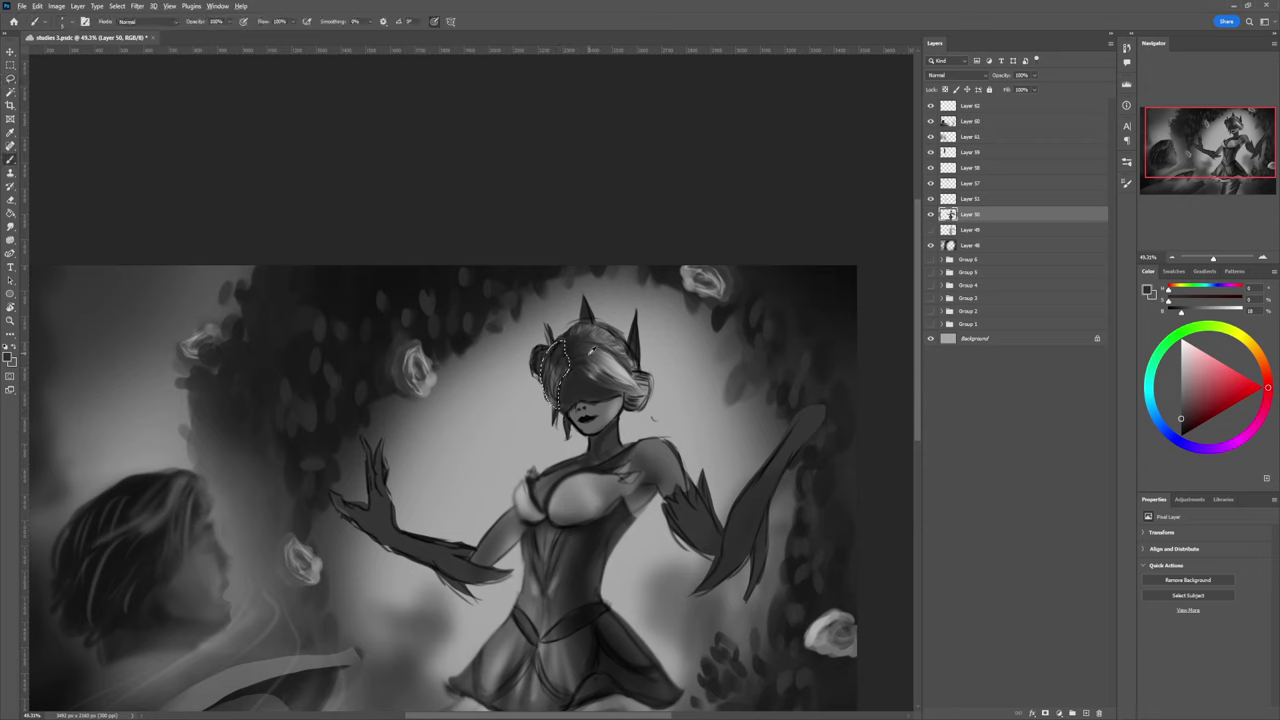
Step: Enlarge the soft brush and darken the selected side section of hair with the near-black color
key("]")
key("]")
key("]")
key("]")
key("]")
key("]")
key("]")
key("]")
key("]")
key("]")
key("]")
key("]")
key("]")
key("]")
key("]")
left_click_drag(571, 330, 545, 431)
Step: Sample a mid-gray from the swept hair and paint lighter strands in the side section with a progressively smaller brush
left_click(612, 358, "alt")
key("[")
key("[")
left_click_drag(556, 350, 547, 387)
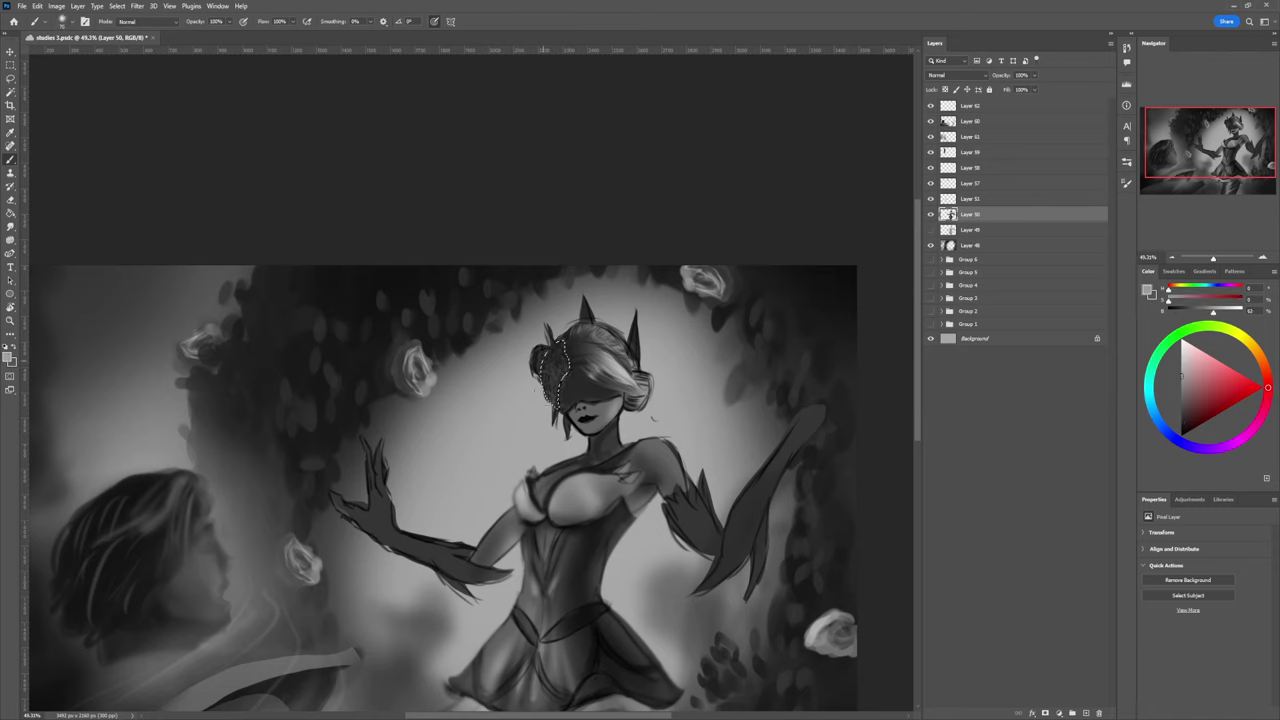
key("[")
key("[")
key("[")
key("[")
key("[")
key("[")
key("[")
key("[")
key("[")
key("[")
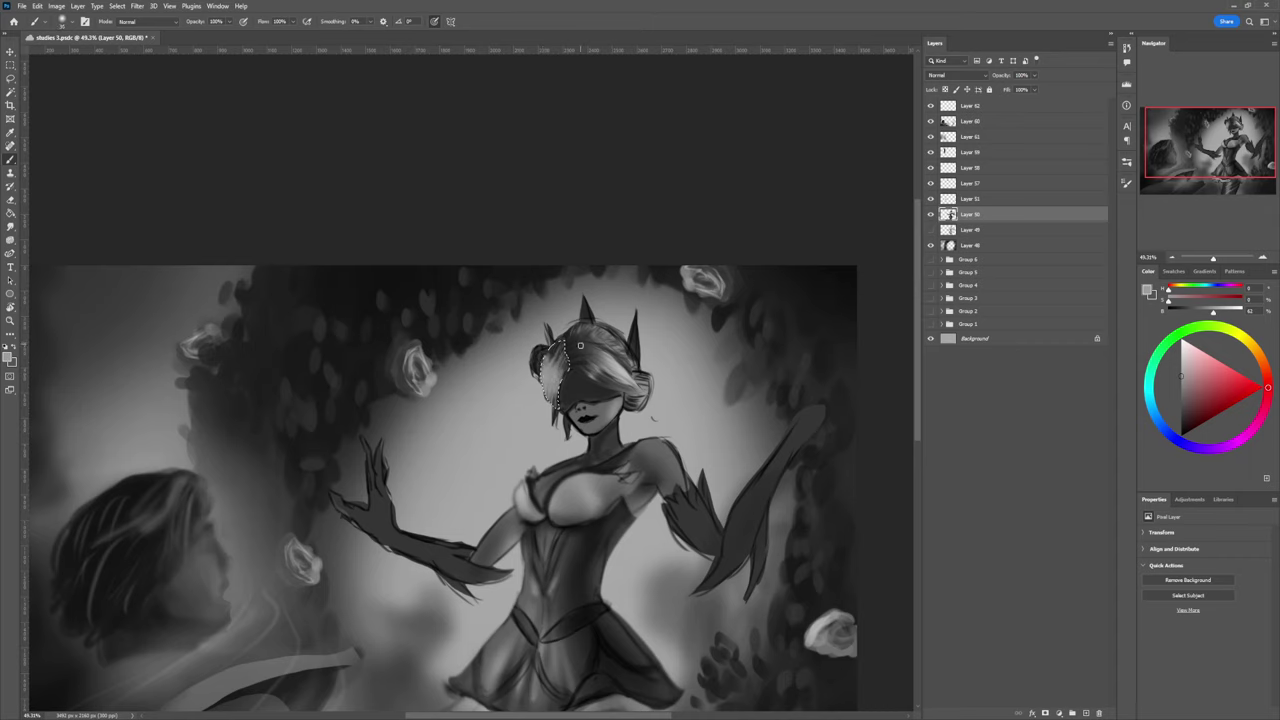
Step: Sample a near-black tone, shade dark strands over the side hair section, and clear the selection
left_click(578, 354, "alt")
key("bracketright")
key("bracketright")
left_click_drag(555, 415, 555, 386)
key("bracketright")
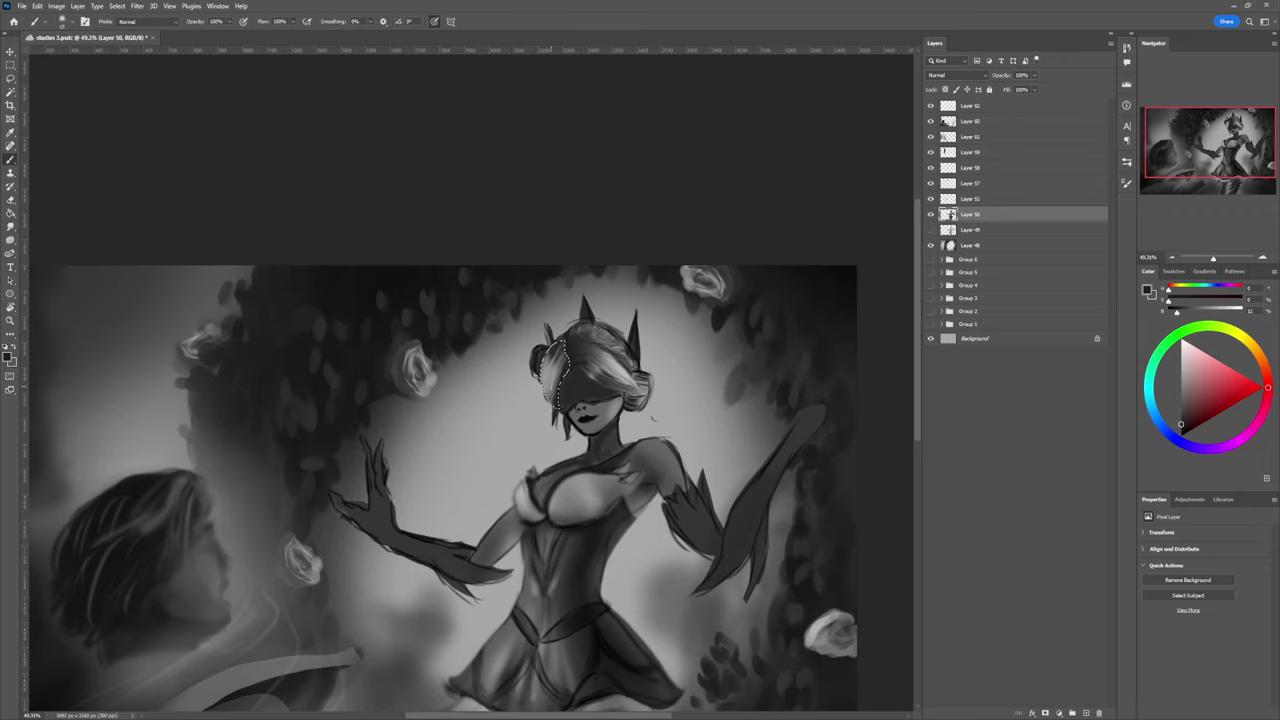
key("bracketright")
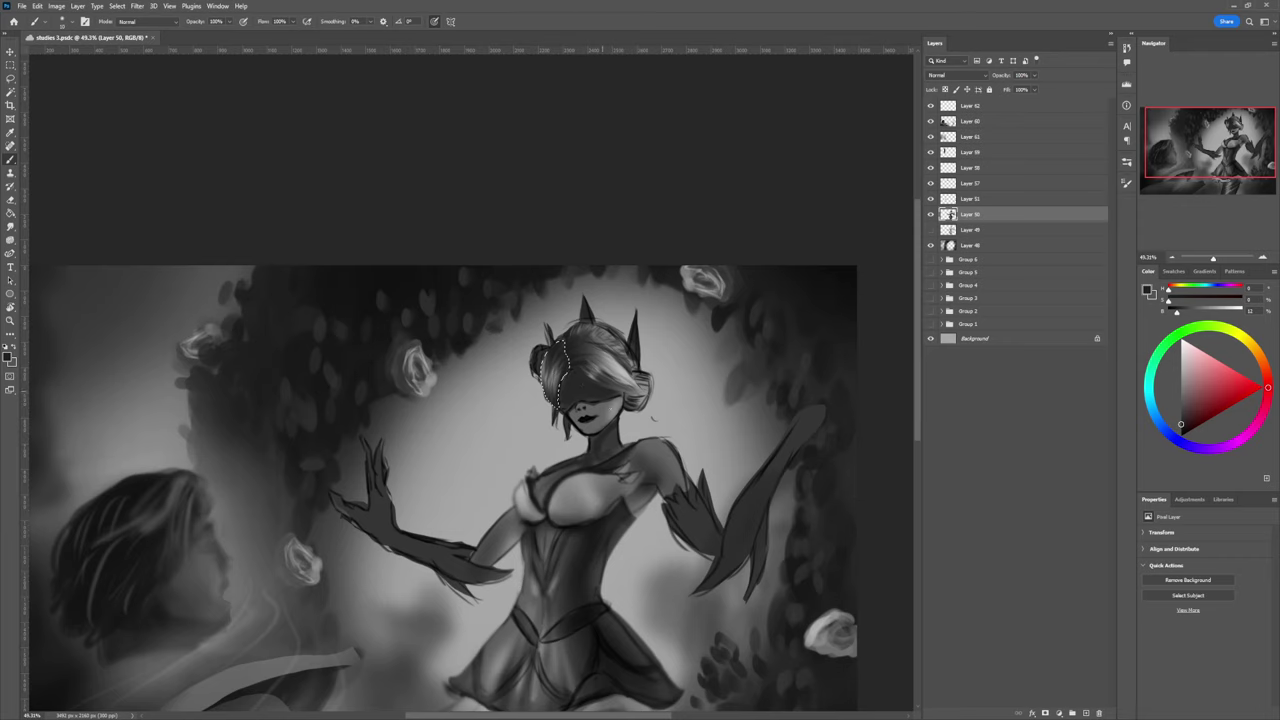
key("l")
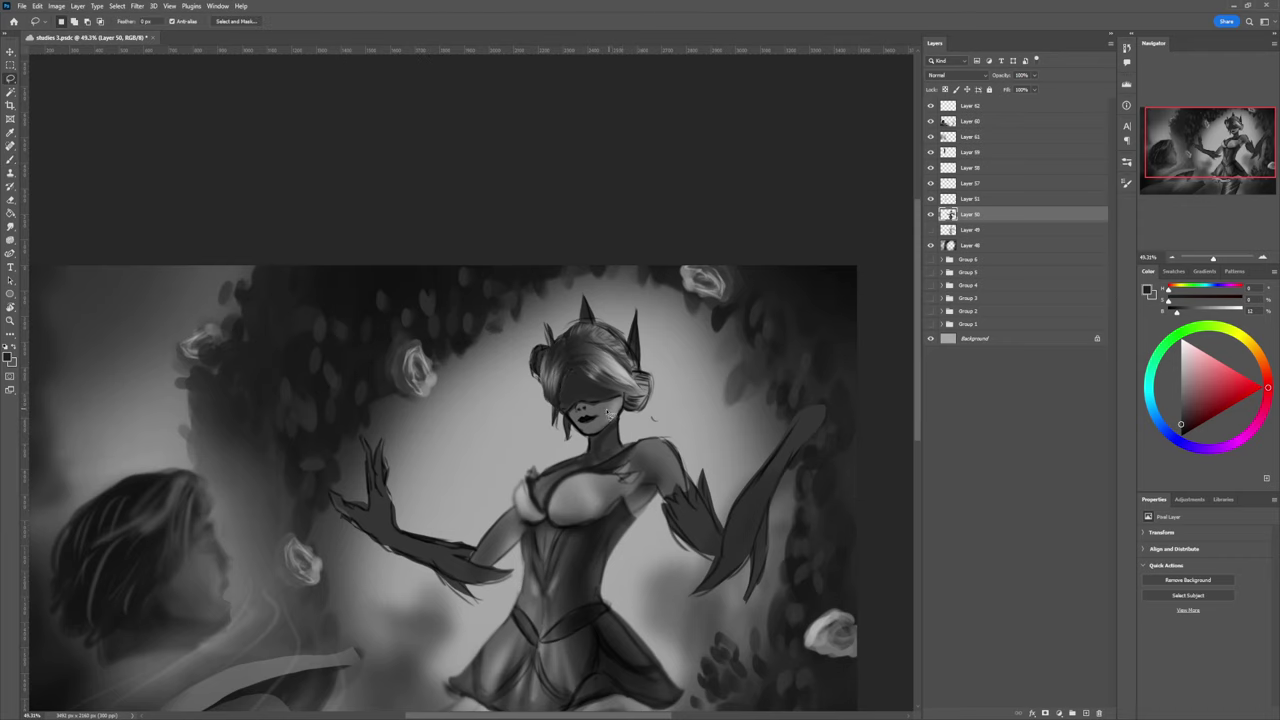
Step: Sample tones from the hair and paint loose strands from the sweep across and beyond the bun
left_click_drag(708, 368, 685, 342)
left_click_drag(614, 404, 628, 409)
key("b")
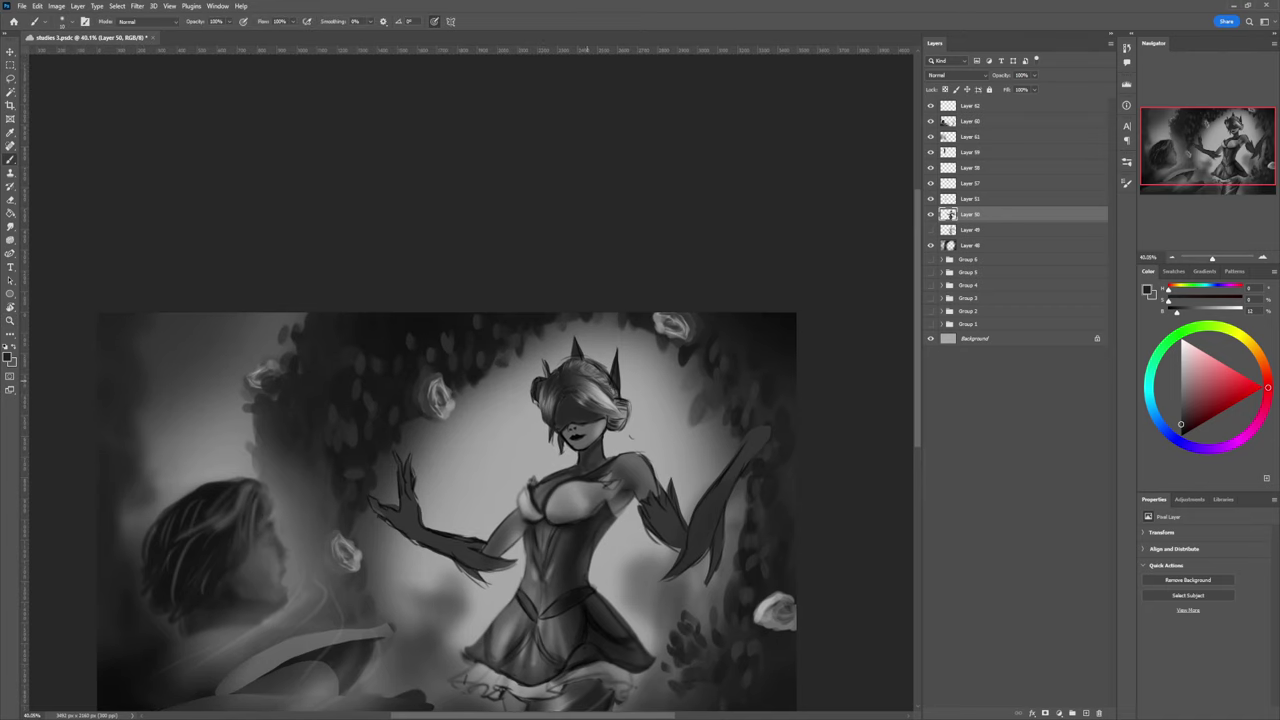
left_click(571, 383, "alt")
left_click_drag(588, 392, 596, 398)
left_click(597, 391)
left_click_drag(608, 405, 622, 416)
left_click(607, 400, "alt")
left_click(609, 399, "alt")
key("bracketleft")
key("bracketleft")
key("bracketleft")
Step: Lasso the woman's eye mask and fill it with the near-black tone sampled from her lips
key("l")
mouse_move(556, 424)
left_mouse_down()
mouse_move(581, 396)
mouse_move(618, 418)
mouse_move(560, 428)
left_mouse_up()
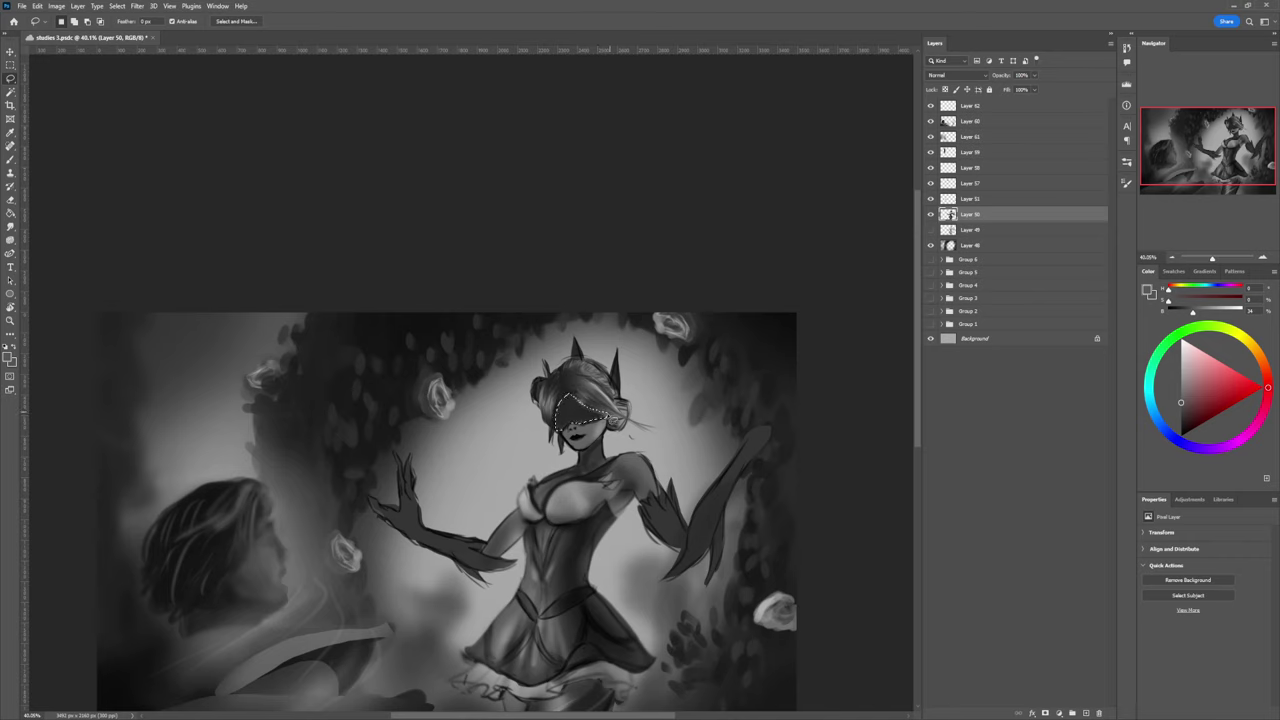
key("shift")
left_click_drag(605, 415, 597, 420)
key("b")
key("bracketright")
key("bracketright")
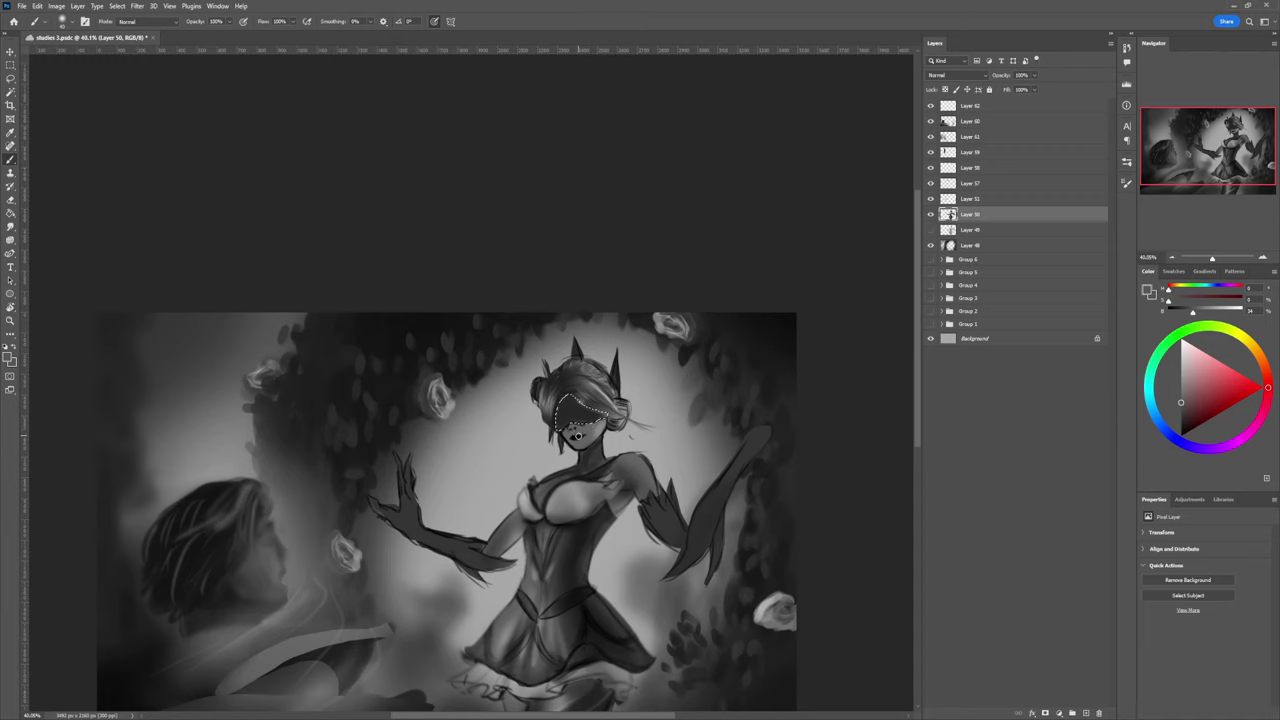
left_click(578, 438, "alt")
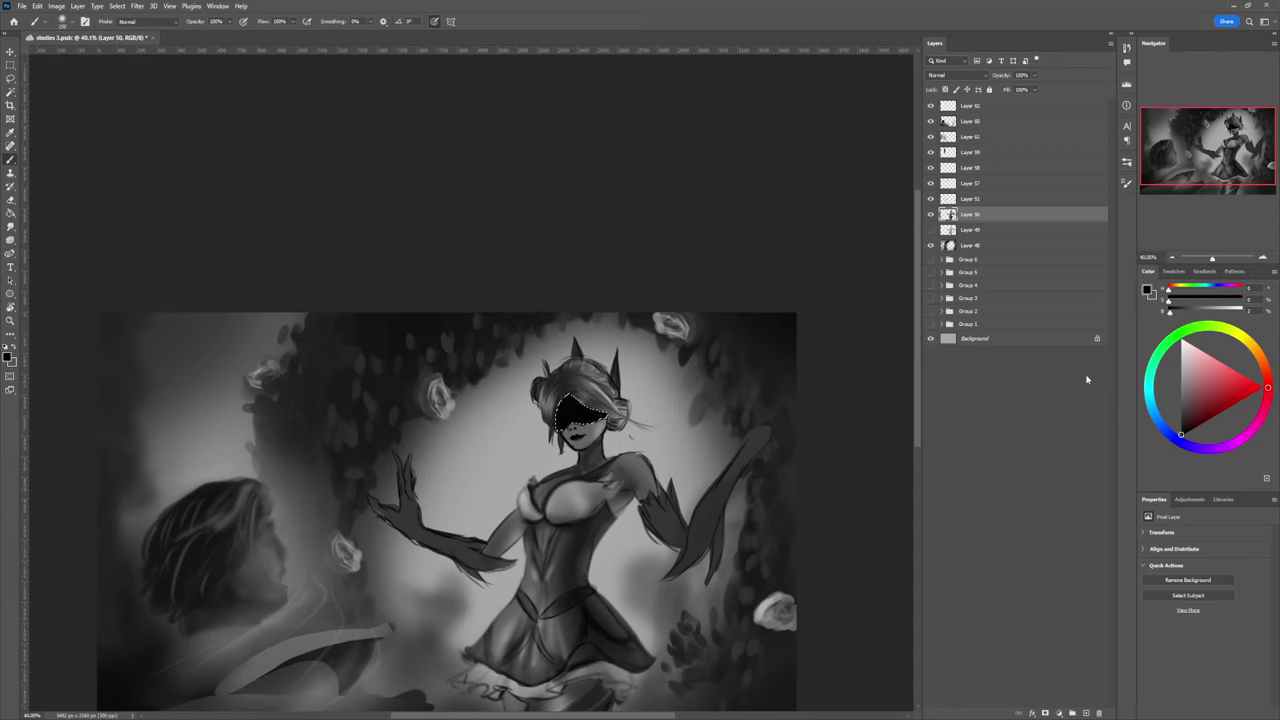
Step: Brush a soft mid-gray sheen onto the mask, blend it back with sampled near-black, and clear the selection
left_click(1181, 396)
left_click_drag(564, 400, 561, 410)
mouse_move(556, 411)
left_mouse_down()
mouse_move(574, 409)
mouse_move(562, 416)
left_mouse_up()
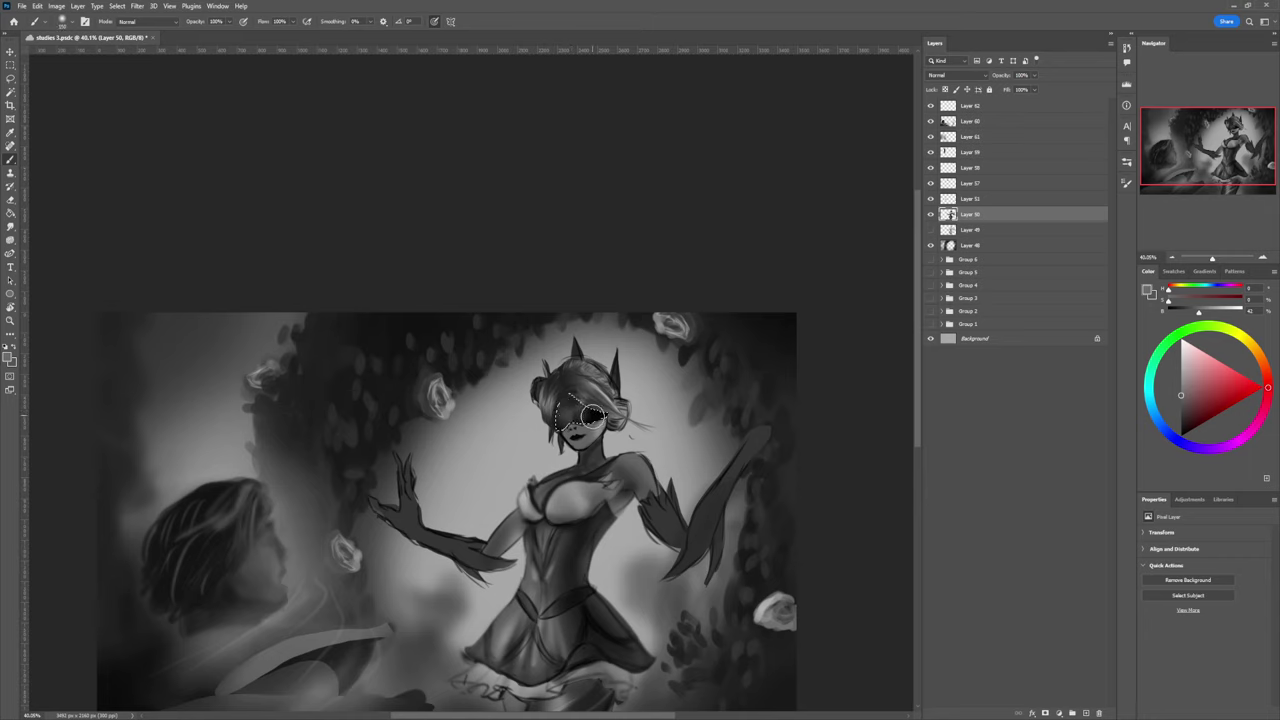
left_click(593, 414, "alt")
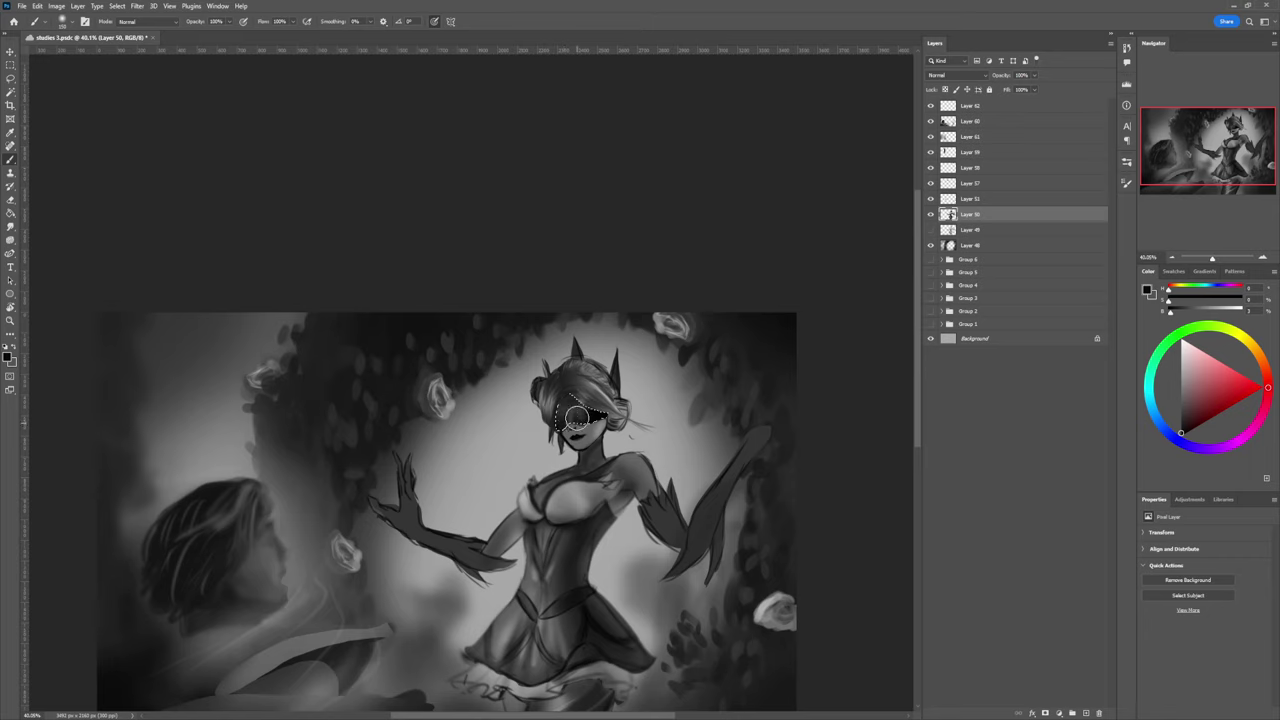
mouse_move(579, 411)
left_mouse_down()
mouse_move(600, 405)
mouse_move(565, 400)
mouse_move(578, 392)
mouse_move(594, 410)
mouse_move(582, 402)
left_mouse_up()
mouse_move(580, 400)
left_mouse_down()
mouse_move(604, 410)
mouse_move(592, 424)
mouse_move(612, 424)
left_mouse_up()
key("ctrl+d")
Step: Lasso the exposed lower face from the mask's bottom edge down to the chin
key("l")
key("z")
left_click_drag(616, 470, 508, 450)
left_click_drag(602, 449, 660, 446)
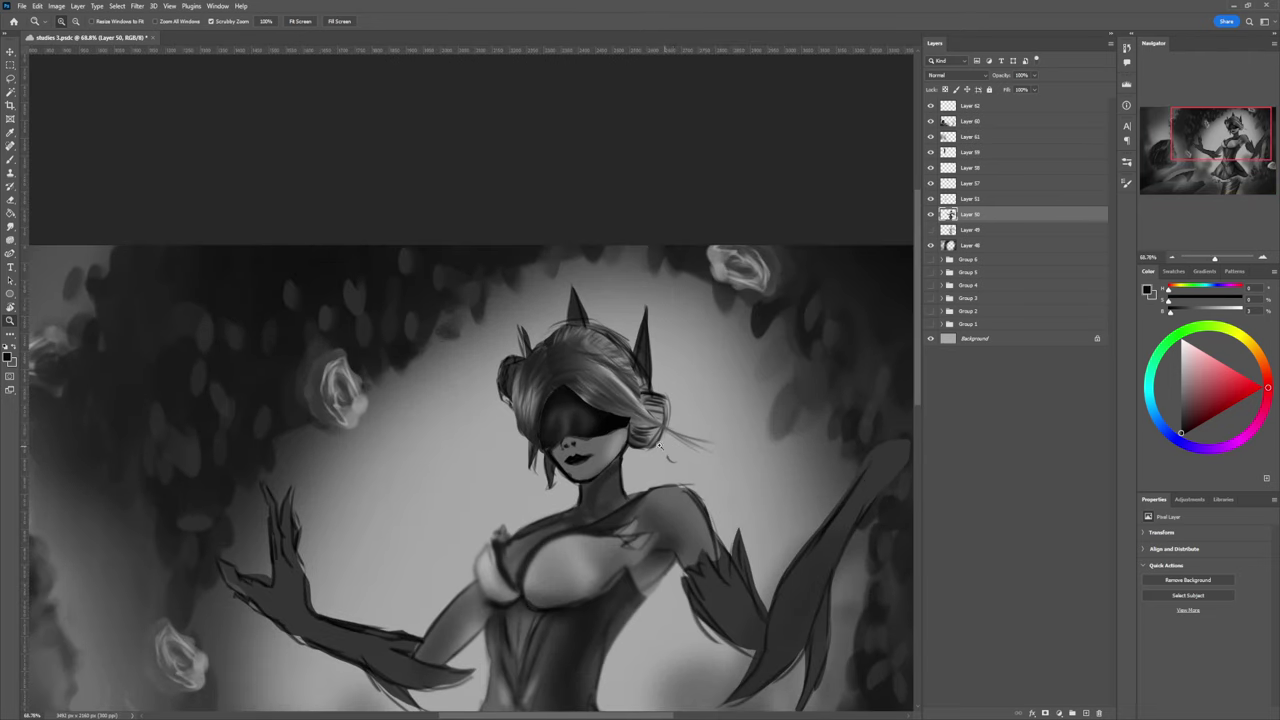
key("l")
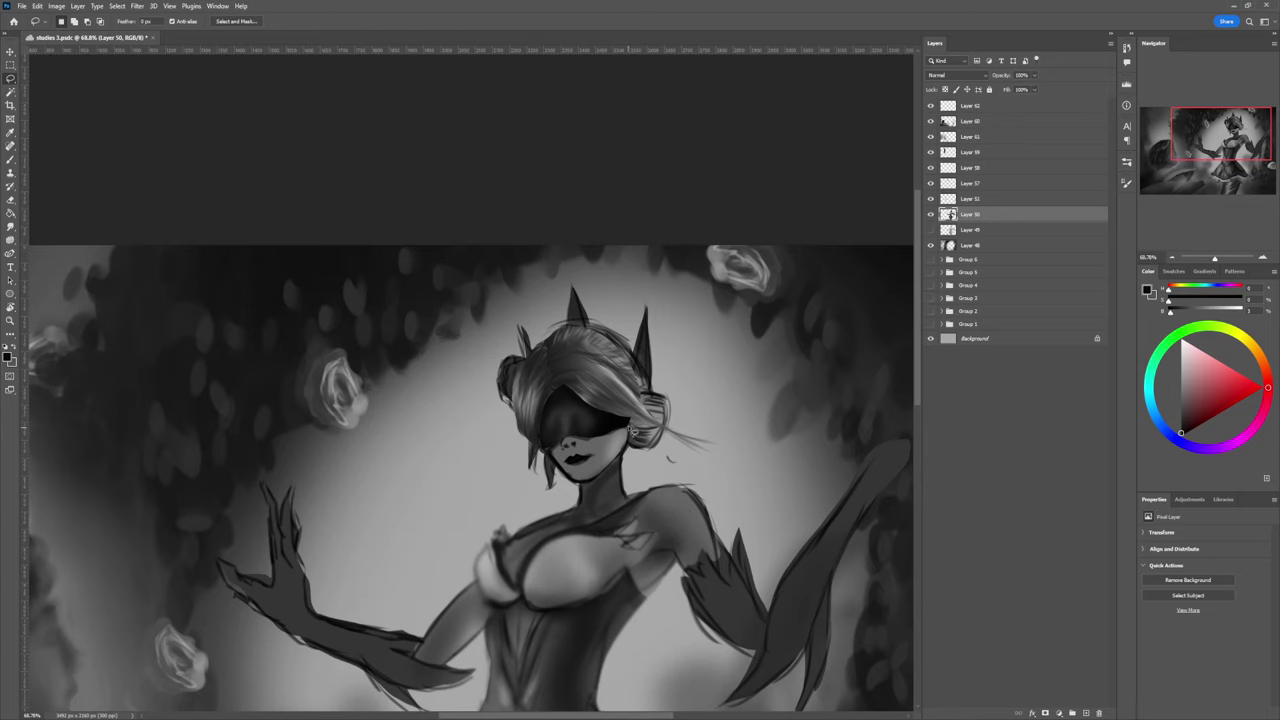
mouse_move(625, 450)
left_mouse_down()
mouse_move(581, 490)
mouse_move(547, 448)
mouse_move(637, 434)
mouse_move(605, 459)
left_mouse_up()
key("b")
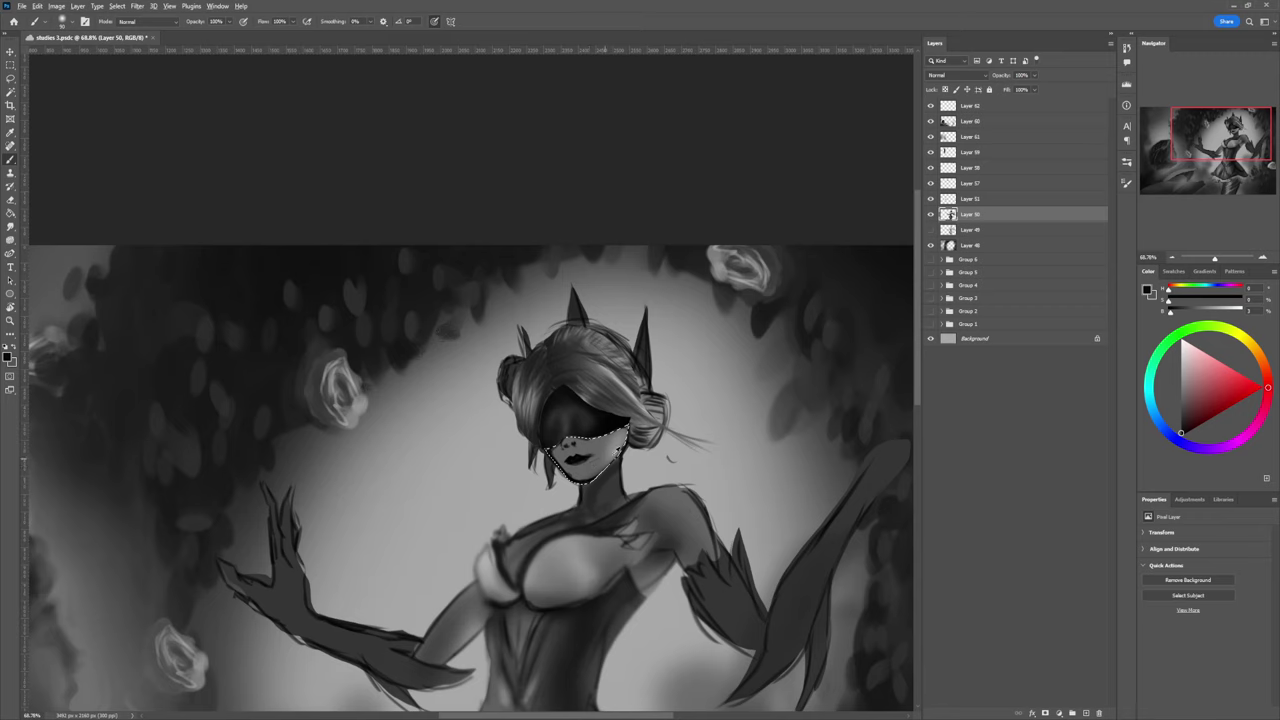
Step: Choose a light gray and brighten the cheek inside the face selection with a large soft brush
left_click(606, 450, "alt")
left_click(1180, 360)
key("bracketright")
key("bracketright")
key("bracketright")
key("bracketright")
key("bracketright")
key("bracketright")
key("bracketright")
key("bracketright")
key("bracketright")
key("bracketright")
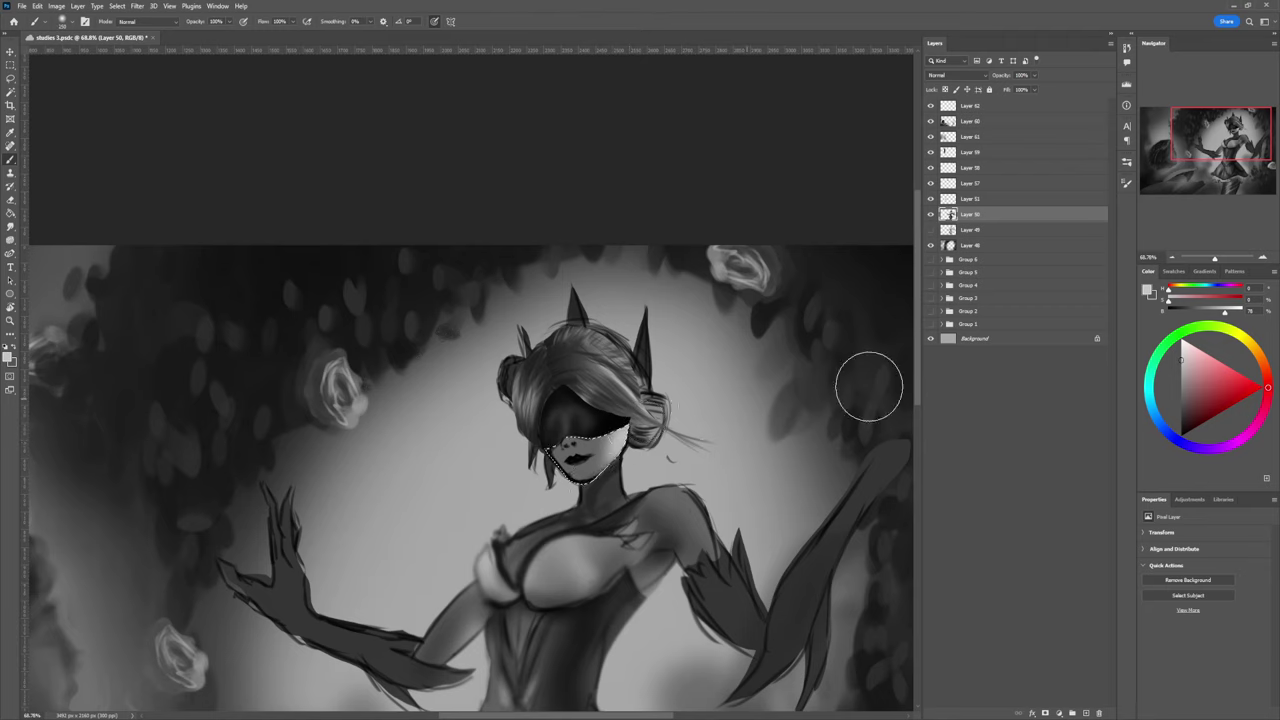
Step: Choose a dark gray and softly shade the upper cheek beside the hair inside the face selection with a smaller brush
left_click(1181, 407)
key("bracketleft")
key("bracketleft")
key("bracketleft")
key("bracketleft")
key("bracketleft")
key("bracketleft")
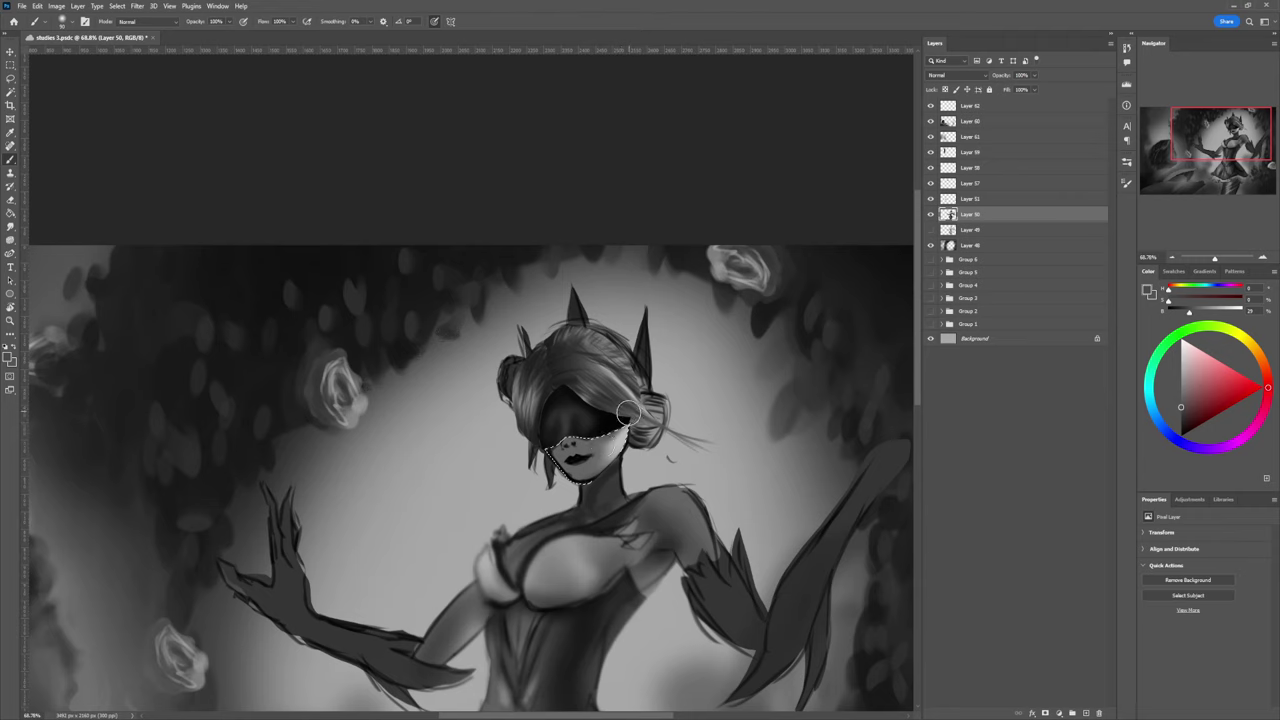
left_click_drag(616, 423, 620, 425)
key("bracketleft")
Step: Pick a darker gray and brush a soft shadow along the mask's lower edge and around the nose
left_click(1180, 412)
left_click(1180, 416)
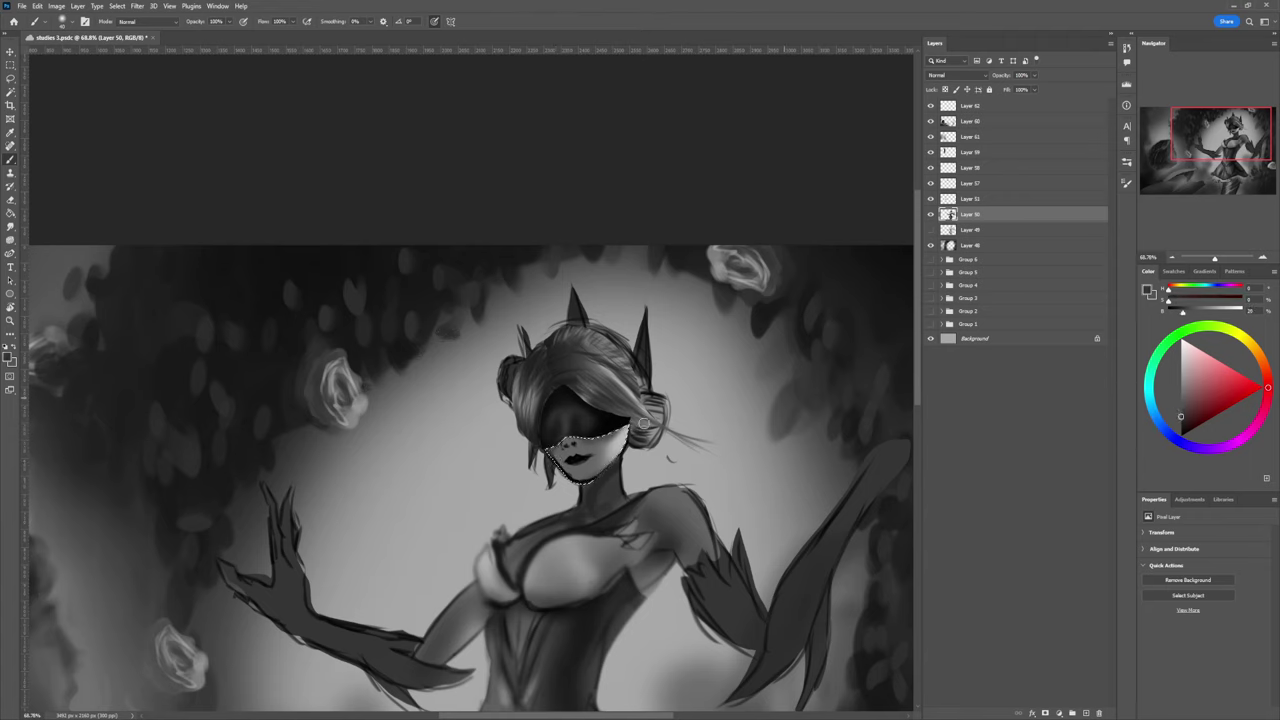
key("bracketright")
key("bracketright")
key("bracketright")
left_click_drag(556, 438, 573, 441)
key("bracketleft")
key("bracketleft")
key("bracketleft")
key("bracketleft")
key("bracketleft")
key("bracketleft")
key("bracketleft")
key("bracketleft")
key("bracketright")
key("bracketright")
key("bracketright")
key("bracketright")
key("bracketright")
key("bracketright")
key("bracketright")
Step: Sample grays from the chin and cheek and blend away the dark outline along the jaw inside the selection
left_click(589, 484, "alt")
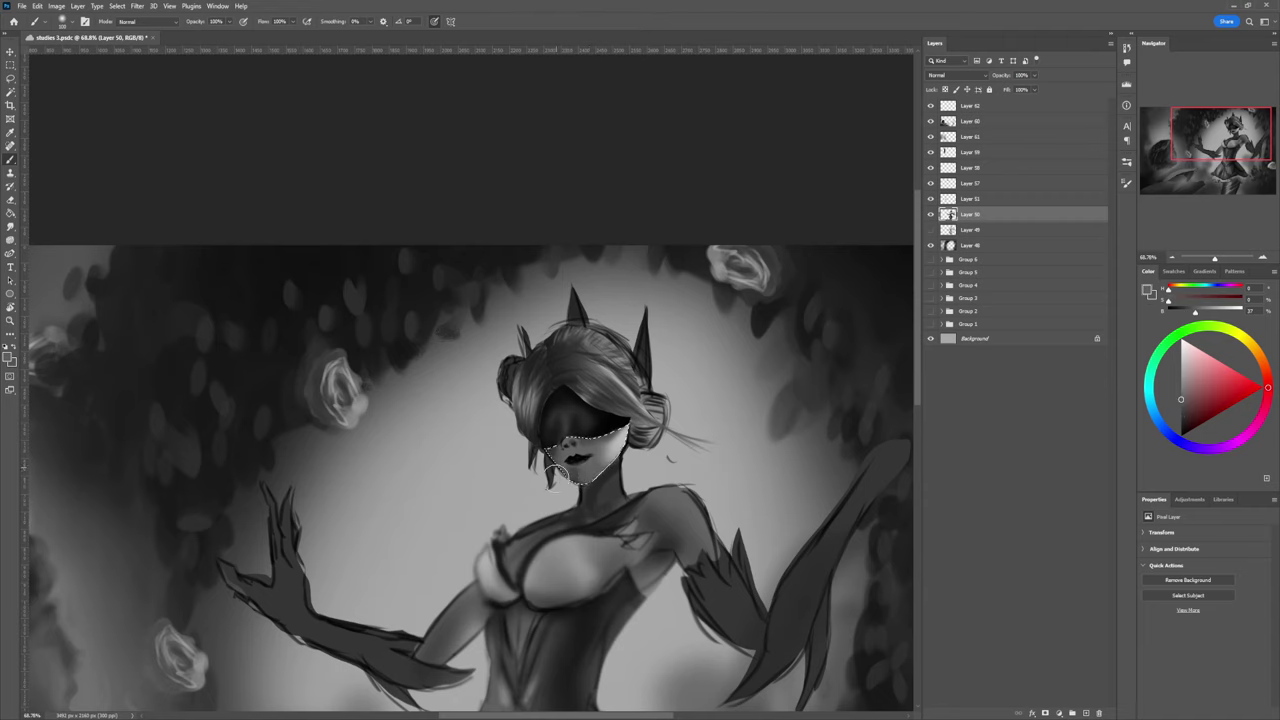
left_click(586, 471, "alt")
key("bracketleft")
key("bracketleft")
key("bracketleft")
key("bracketleft")
key("bracketleft")
left_click(577, 474, "alt")
left_click(615, 450, "alt")
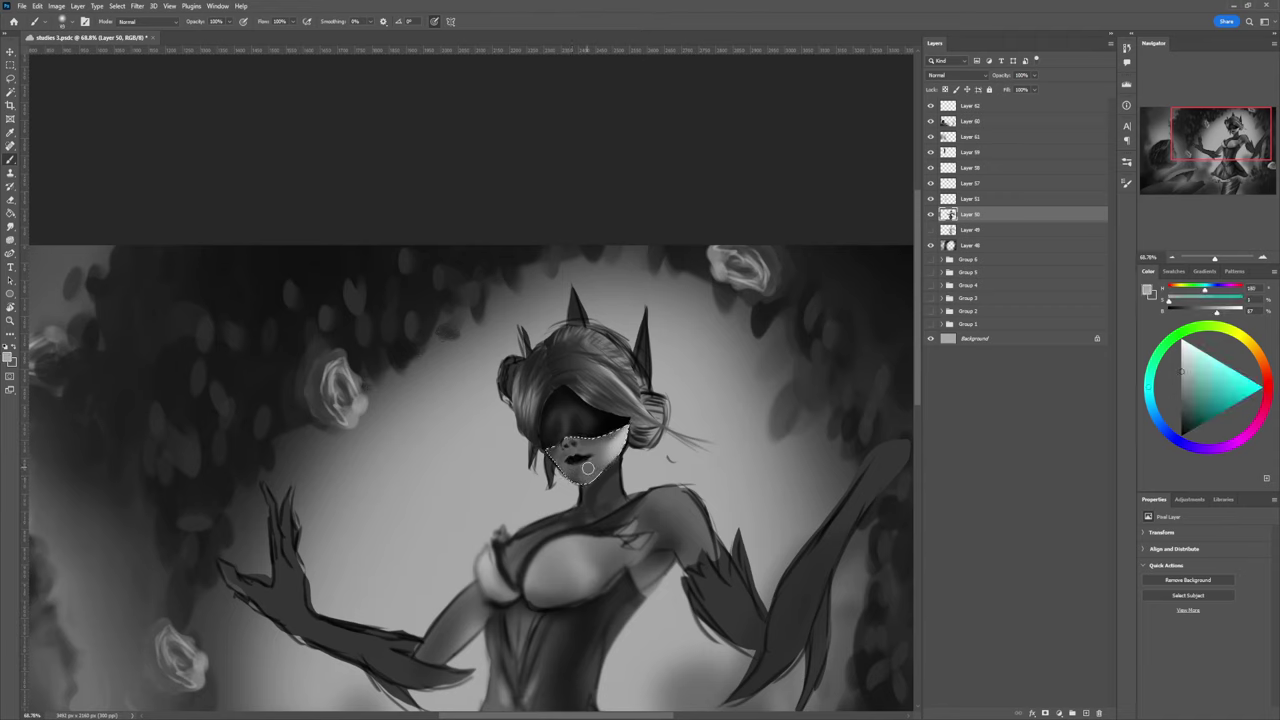
Step: Sample a gray from the cheek below the mask and soften the shading around the mouth and chin
key("bracketright")
key("bracketright")
key("bracketright")
key("bracketright")
key("bracketright")
key("bracketright")
key("bracketright")
key("bracketright")
left_click(600, 445, "alt")
key("bracketleft")
key("bracketleft")
key("bracketleft")
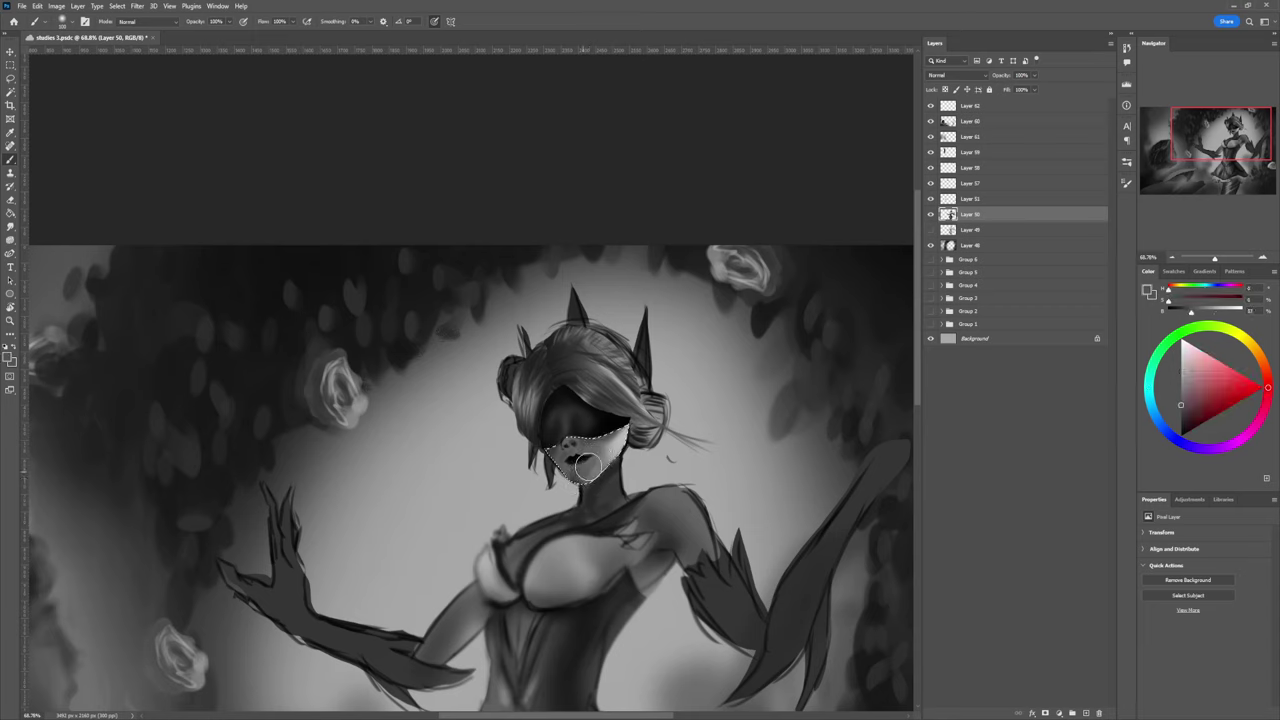
Step: Choose near-black and restate the lips with a smaller brush, blending with gray sampled beside the mouth
left_click_drag(1181, 408, 1181, 426)
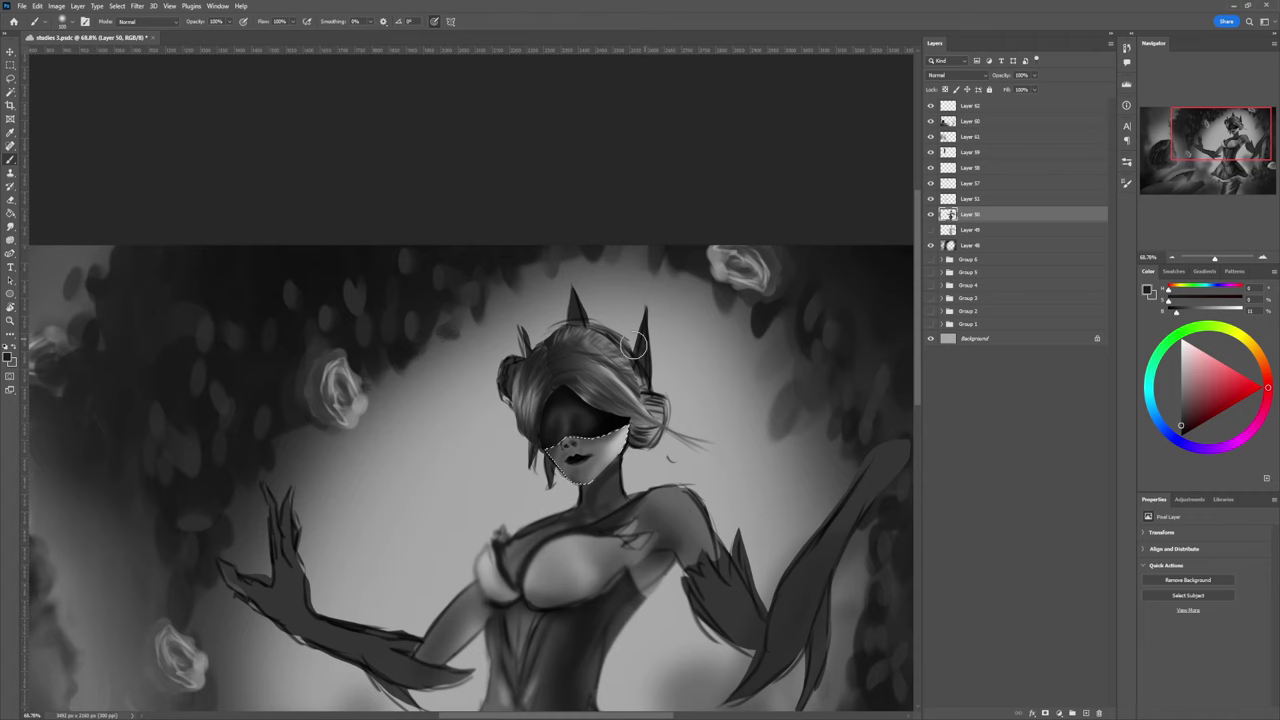
key("bracketleft")
key("bracketleft")
left_click(596, 452, "alt")
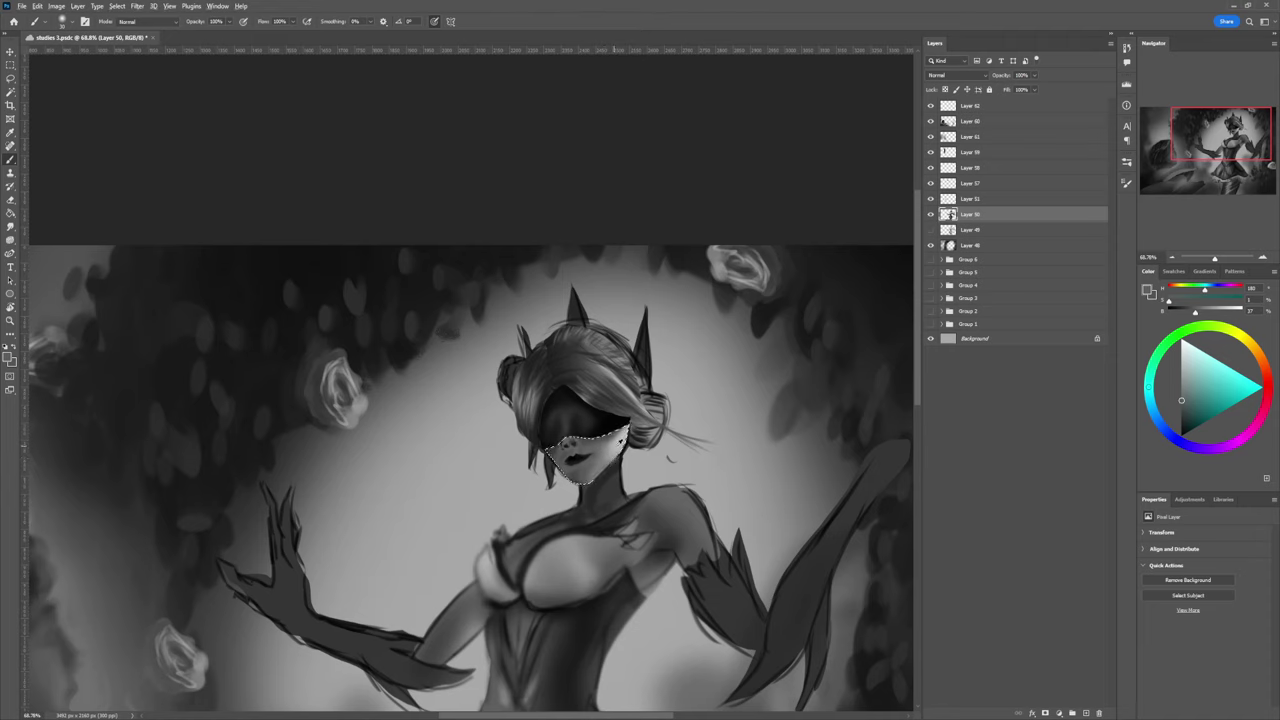
Step: Sample a light gray from the upper cheek and brighten the chin with an enlarged soft brush
left_click(610, 427, "alt")
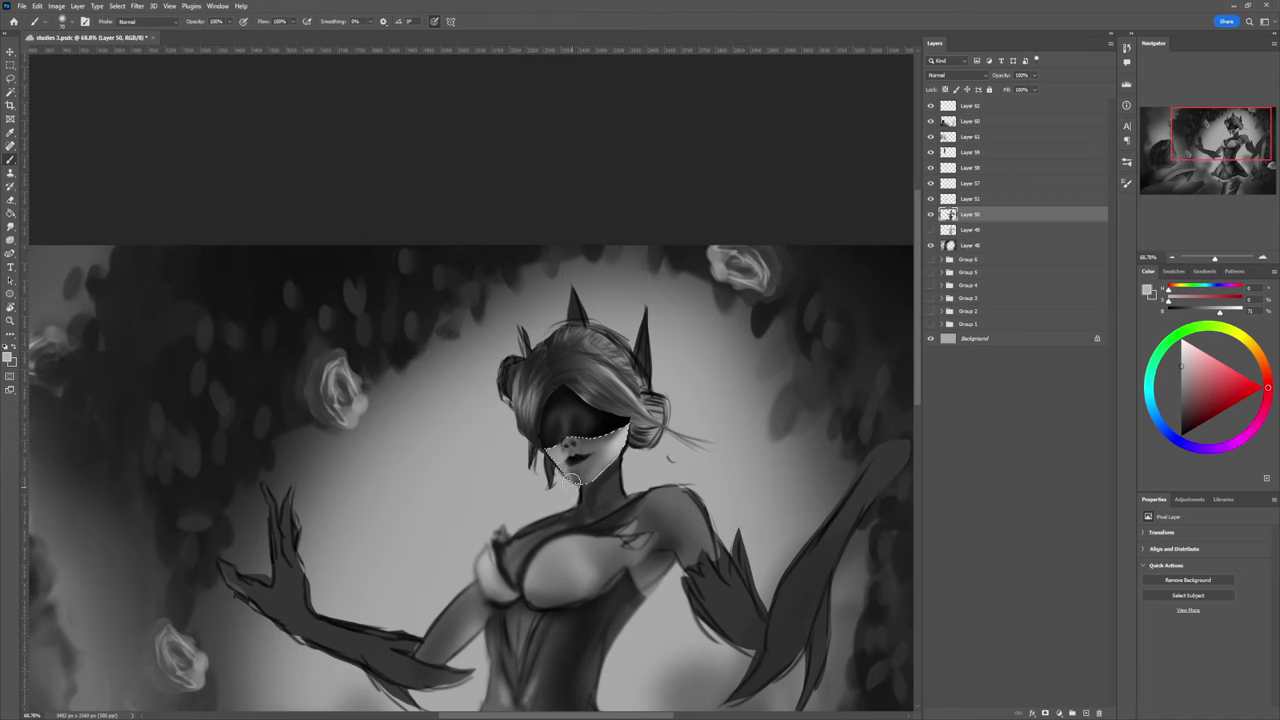
key("bracketright")
key("bracketright")
key("bracketright")
key("bracketright")
key("bracketright")
key("bracketright")
key("bracketright")
key("bracketright")
left_click_drag(579, 482, 585, 481)
Step: Try a soft near-black shadow across the cheek and mouth, and undo the stroke
left_click(1181, 404)
left_click(1181, 421)
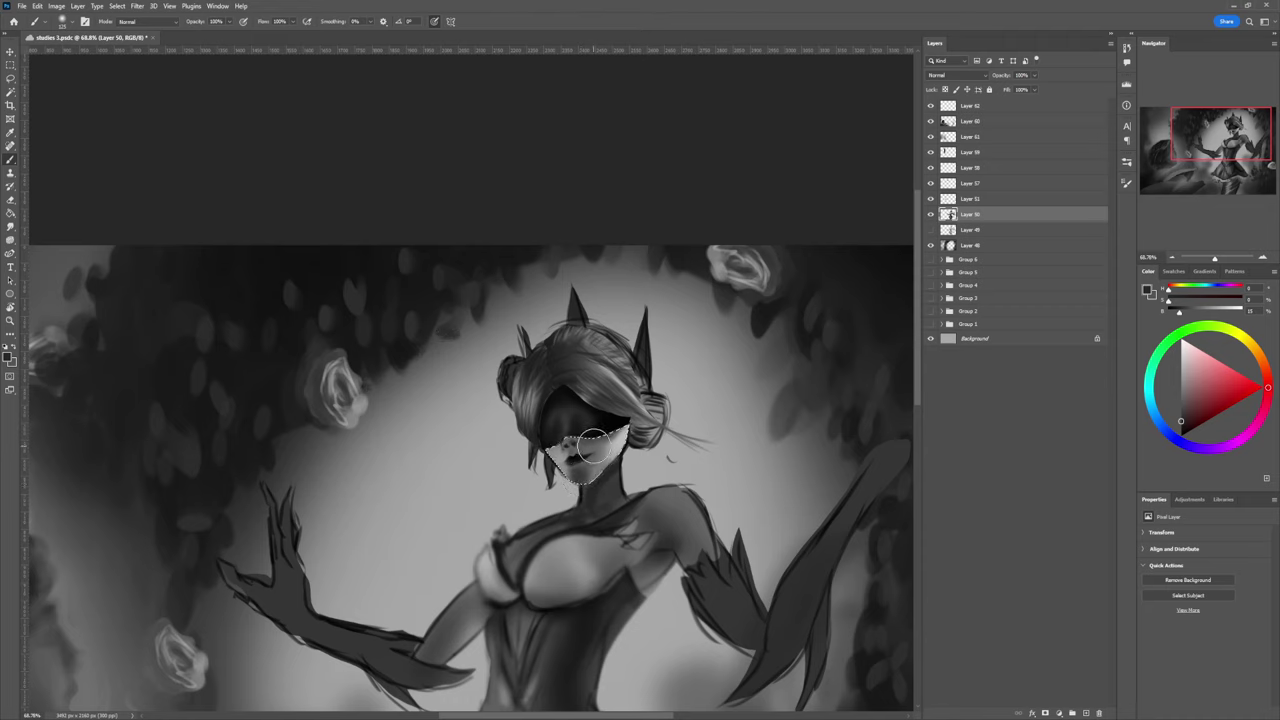
mouse_move(592, 447)
left_mouse_down()
mouse_move(590, 436)
mouse_move(575, 452)
left_mouse_up()
key("ctrl+z")
Step: Refine the nose with a small brush using light and dark tones sampled from the face, and clear the selection
key("bracketleft")
key("bracketleft")
left_click(622, 446, "alt")
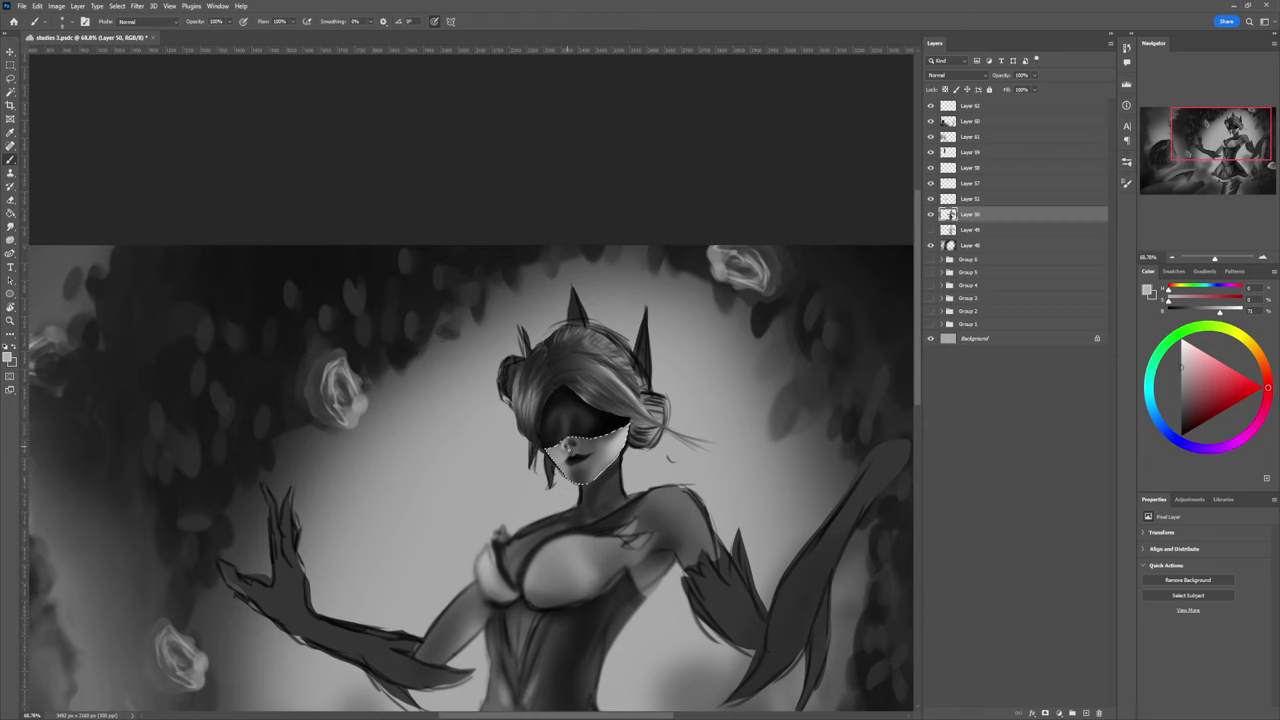
left_click(570, 445, "alt")
left_click(572, 446, "alt")
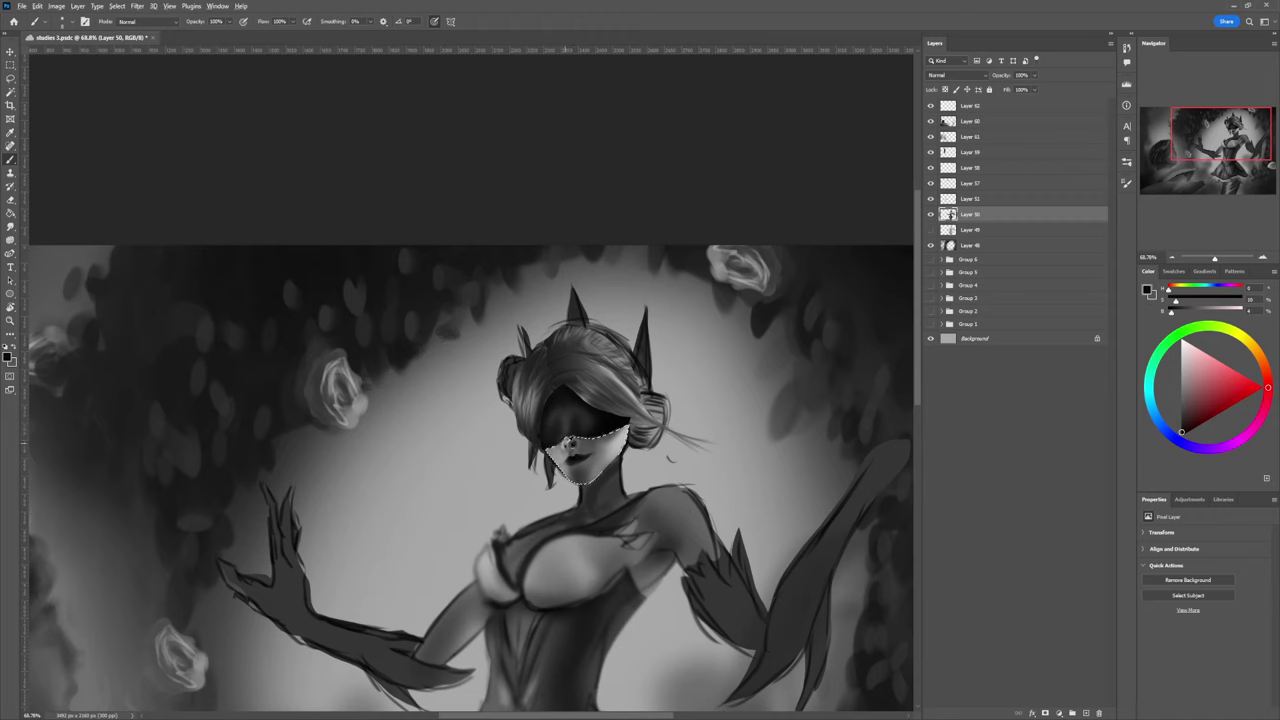
left_click(570, 441, "alt")
left_click(572, 440, "alt")
key("z")
left_click_drag(583, 467, 510, 470)
mouse_move(621, 455)
left_mouse_down()
mouse_move(540, 466)
mouse_move(565, 473)
mouse_move(470, 468)
left_mouse_up()
key("l")
left_click(597, 468)
Step: Lasso the large bust cup on the image's right side of the bodice
key("z")
left_click_drag(592, 583, 655, 543)
left_click_drag(583, 404, 620, 410)
key("l")
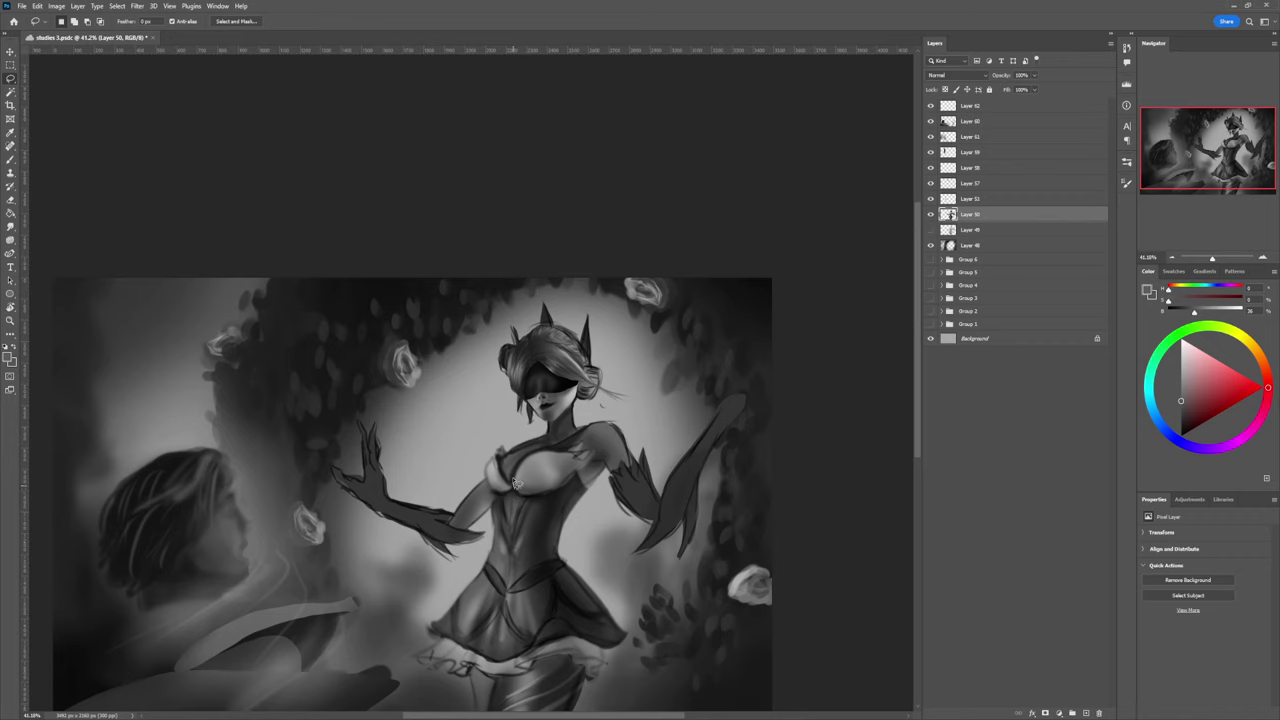
mouse_move(514, 483)
left_mouse_down()
mouse_move(535, 455)
mouse_move(586, 472)
mouse_move(563, 490)
mouse_move(518, 492)
left_mouse_up()
Step: Sample the cup's gray, pick progressively lighter grays, and brush a large soft highlight across the selected bust cup
key("b")
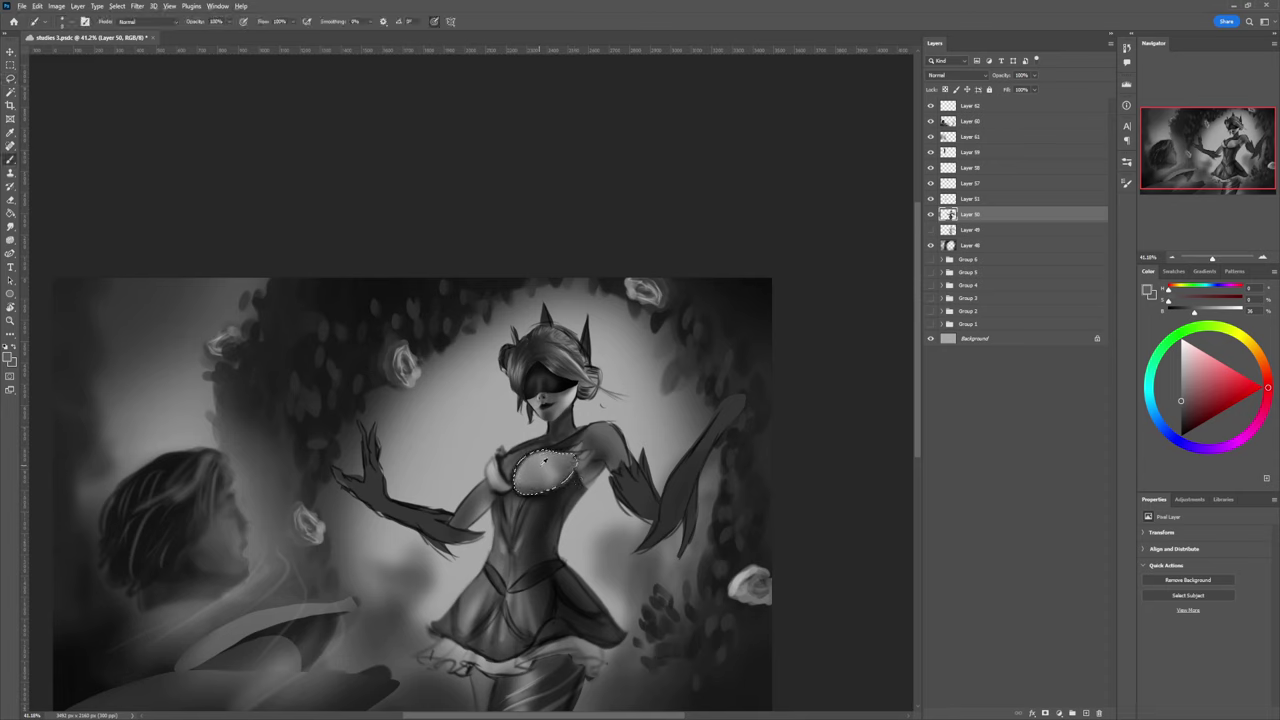
left_click(541, 460, "alt")
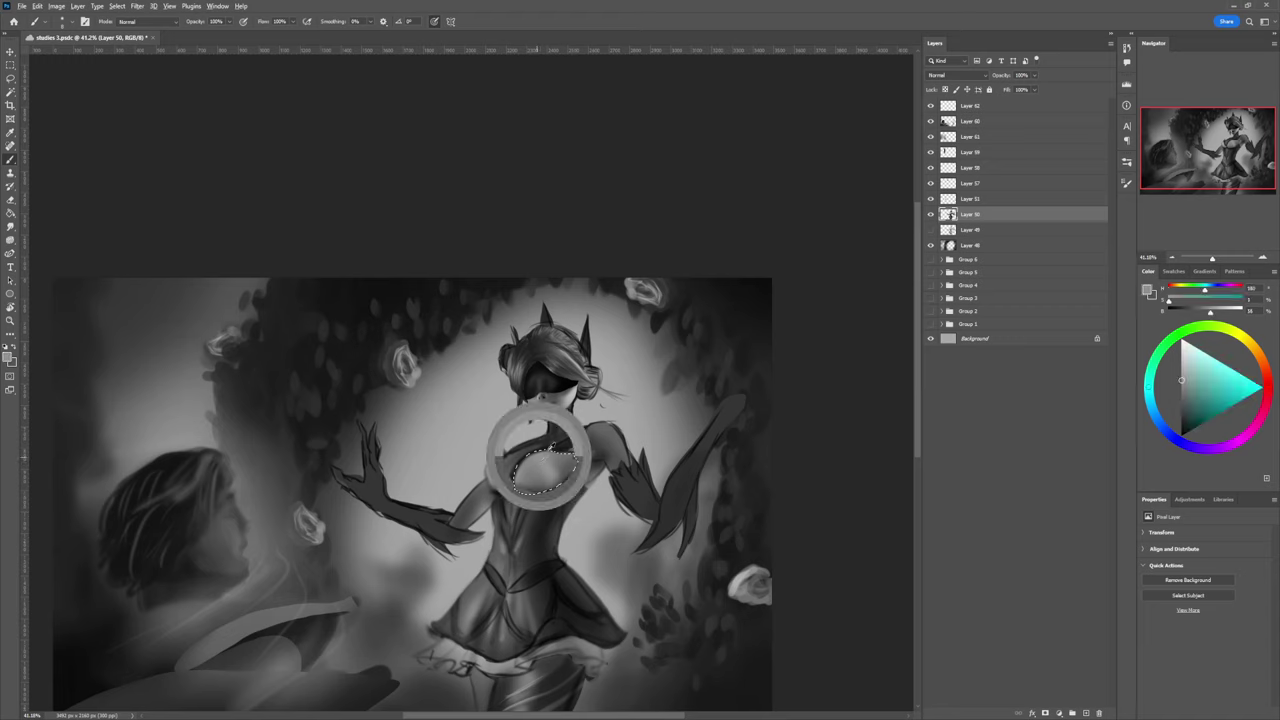
left_click(1180, 379)
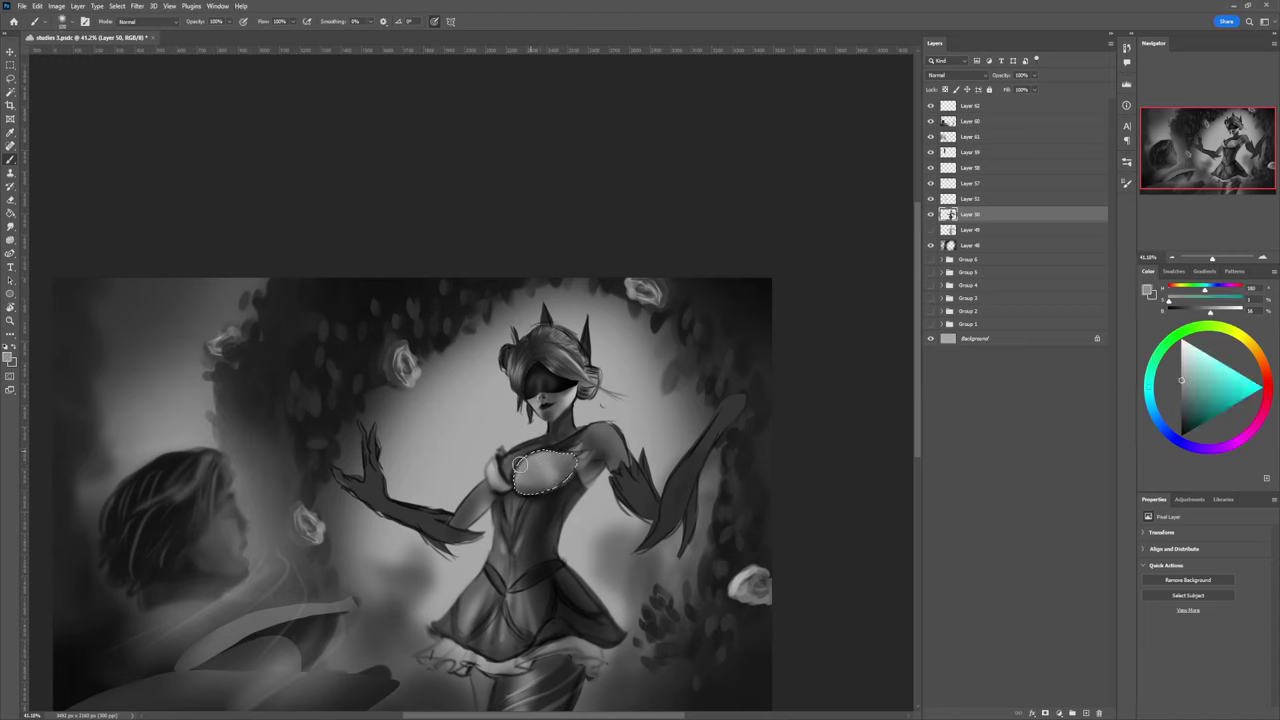
key("bracketright")
key("bracketright")
key("bracketright")
left_click(1181, 364)
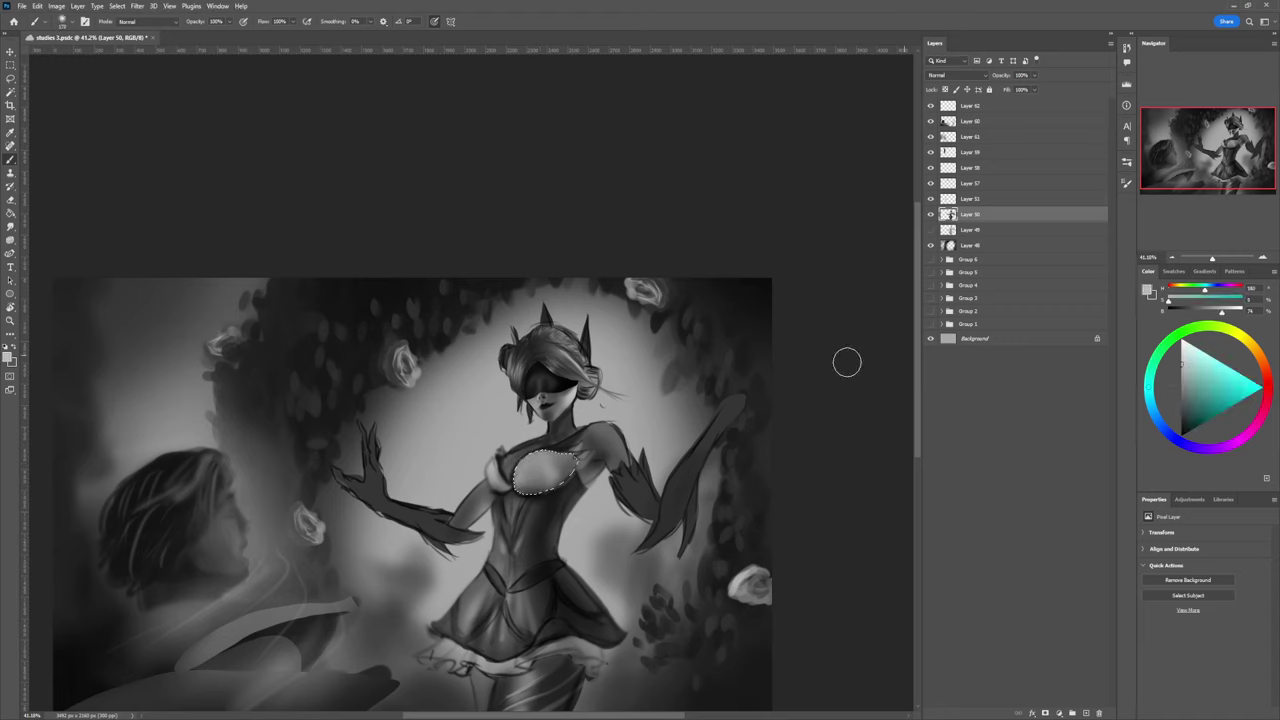
key("bracketright")
key("bracketright")
key("bracketright")
key("bracketright")
key("bracketright")
key("bracketright")
key("bracketleft")
key("bracketleft")
key("bracketleft")
mouse_move(565, 447)
left_mouse_down()
mouse_move(565, 466)
mouse_move(560, 435)
mouse_move(558, 463)
left_mouse_up()
left_click(1180, 353)
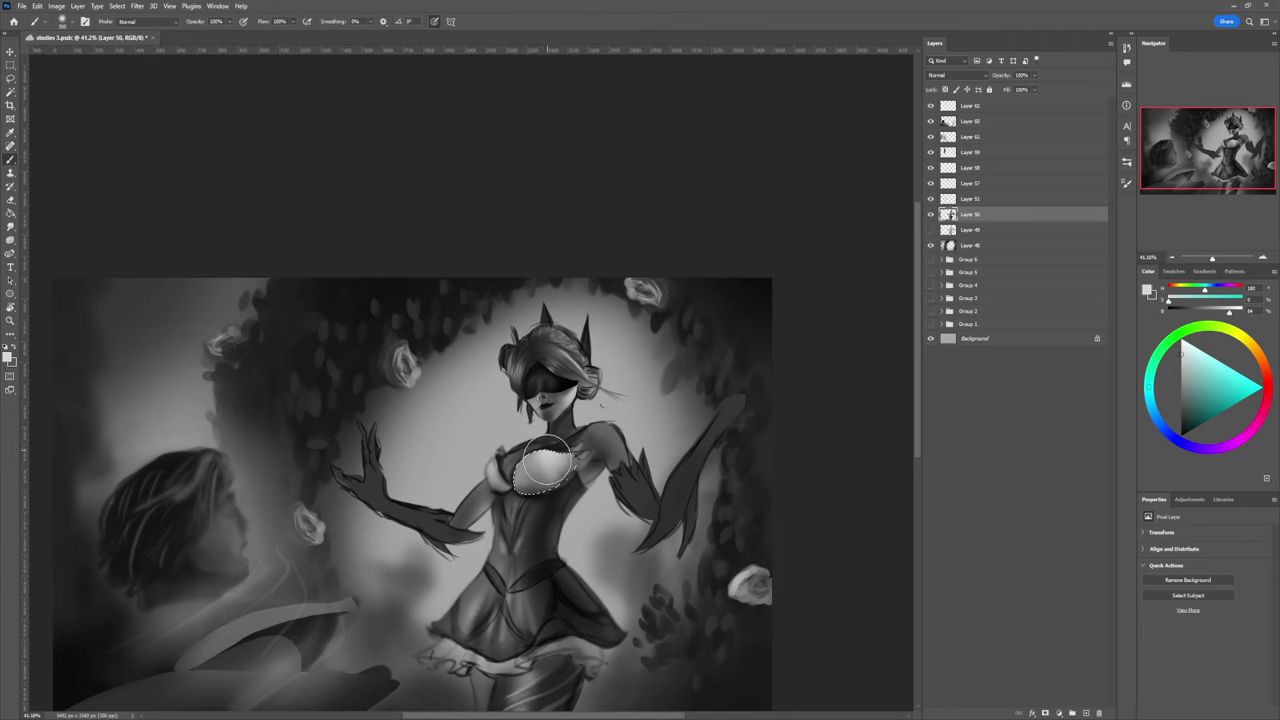
mouse_move(556, 487)
left_mouse_down()
mouse_move(561, 462)
mouse_move(550, 496)
mouse_move(535, 470)
mouse_move(530, 503)
left_mouse_up()
Step: Choose a dark gray and shade the lower and outer edges of the selected cup with a soft brush
left_click(1181, 403)
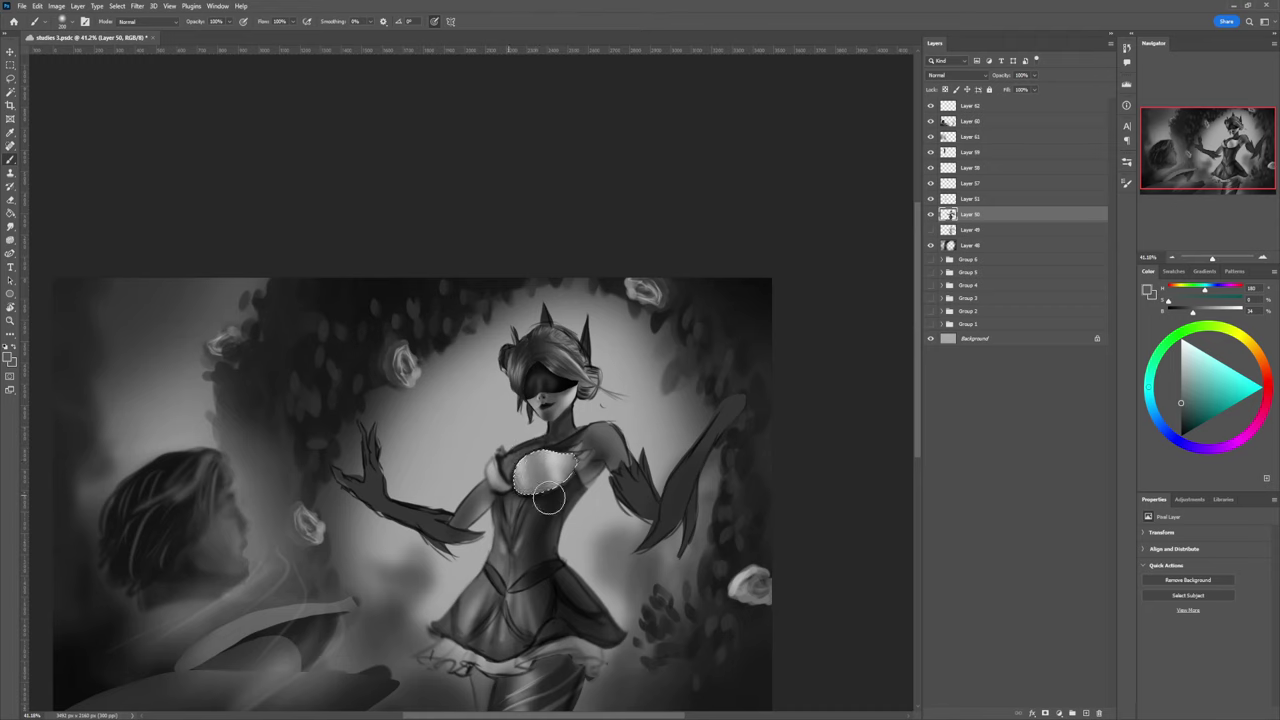
left_click(1181, 415)
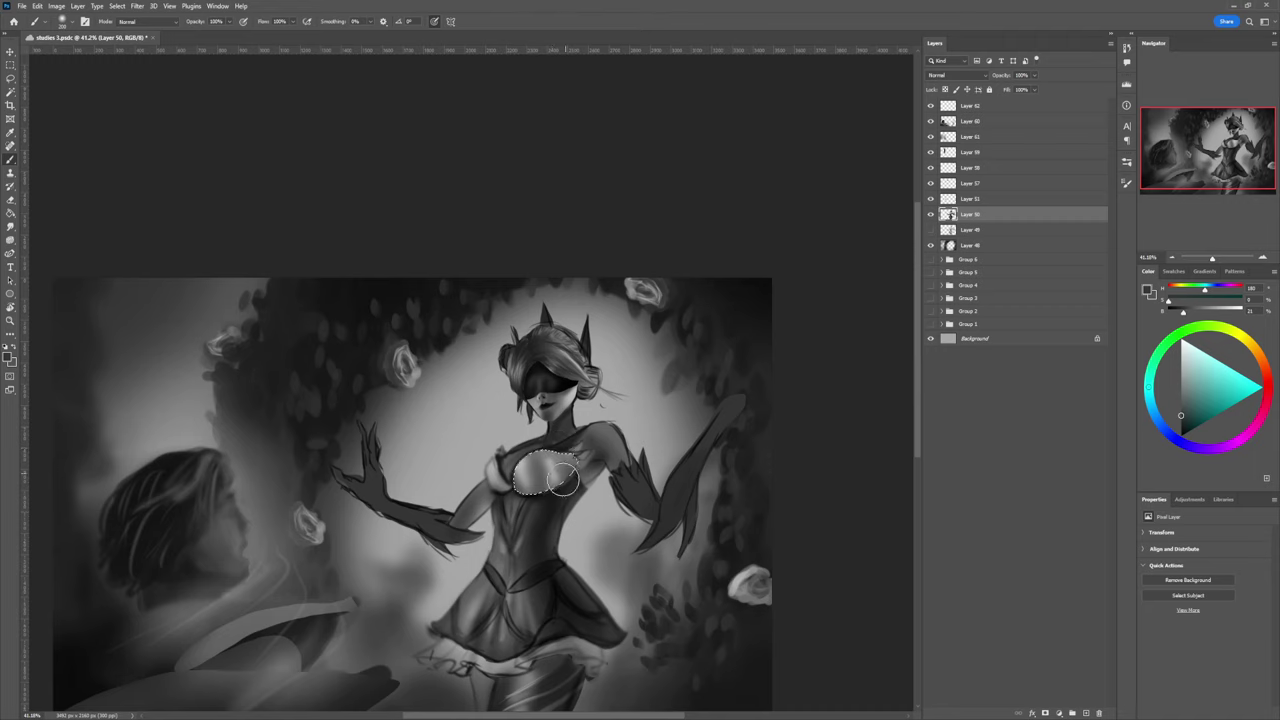
key("bracketleft")
key("bracketleft")
key("bracketleft")
key("bracketleft")
key("bracketleft")
key("bracketleft")
Step: Pick an even darker gray and deepen the shadows around the cup's lower and upper edges
left_click(1180, 421)
key("bracketright")
key("bracketright")
key("bracketright")
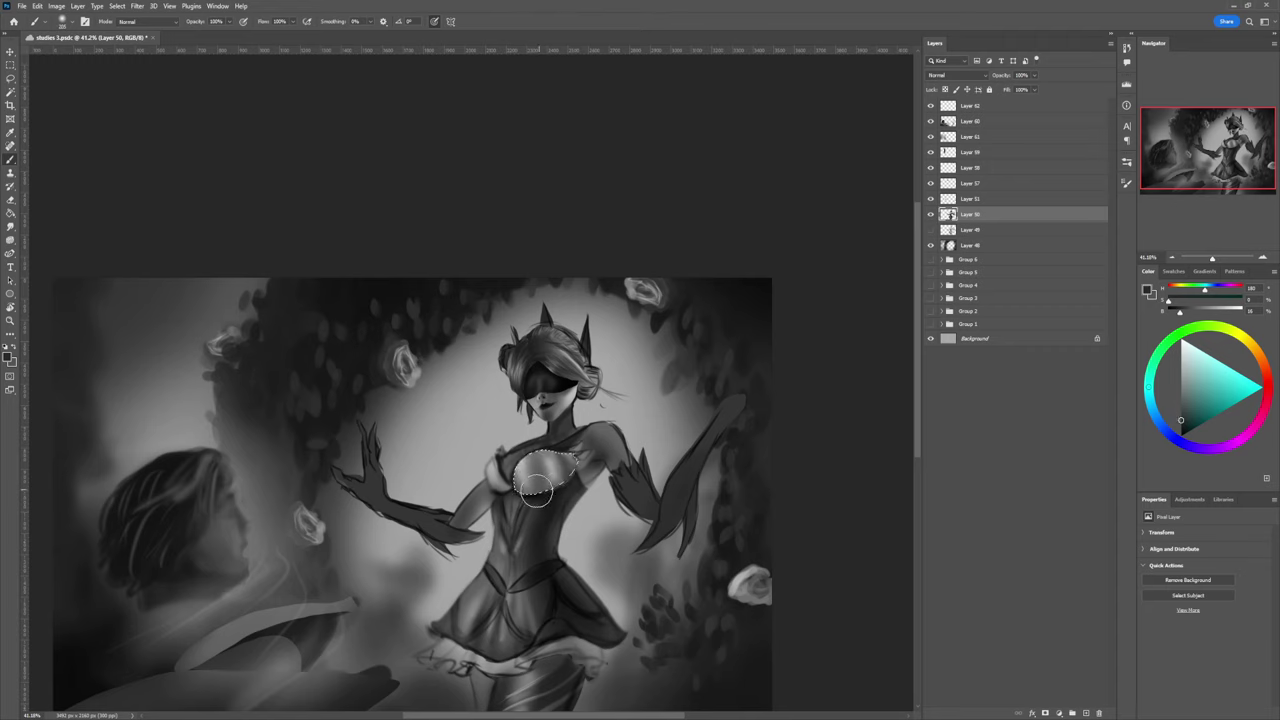
key("bracketleft")
key("bracketleft")
key("bracketleft")
left_click_drag(556, 438, 527, 452)
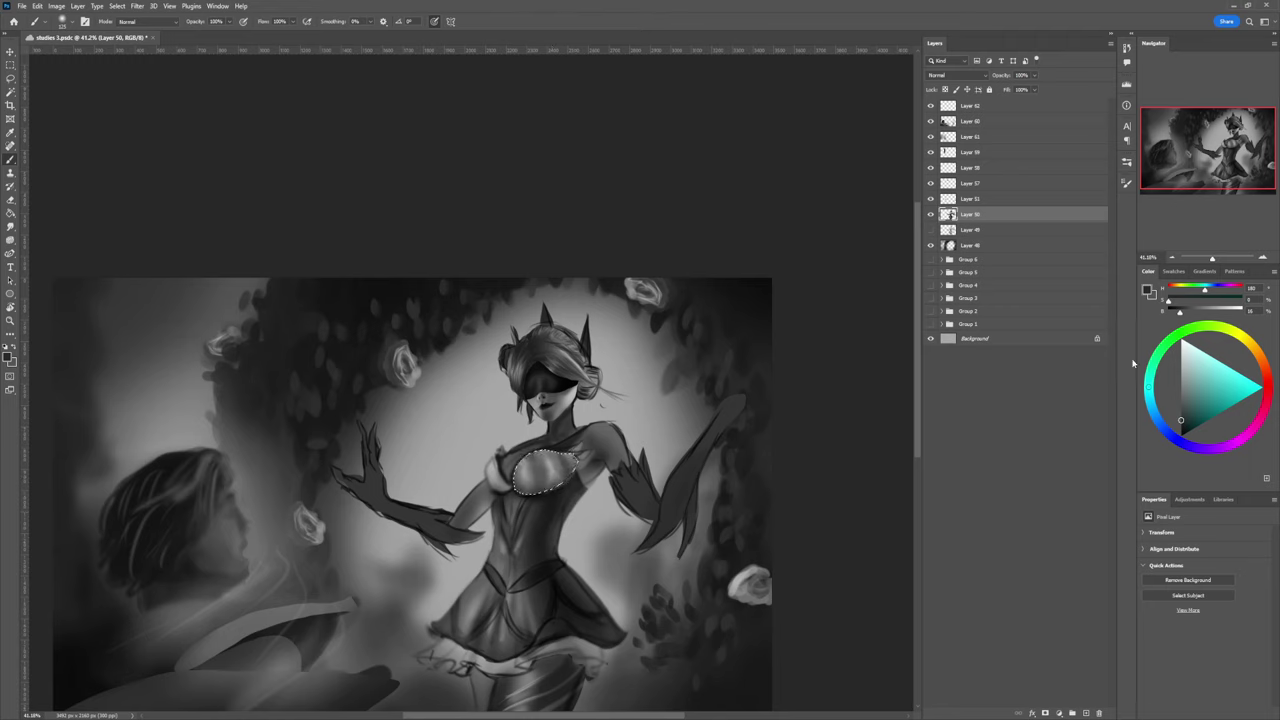
Step: Switch to a light gray and softly brighten the upper part of the selected cup with a larger brush
left_click(548, 489, "alt")
key("bracketright")
key("bracketright")
key("bracketright")
key("bracketright")
key("bracketright")
key("bracketright")
left_click_drag(555, 451, 563, 457)
key("bracketleft")
key("bracketleft")
key("bracketleft")
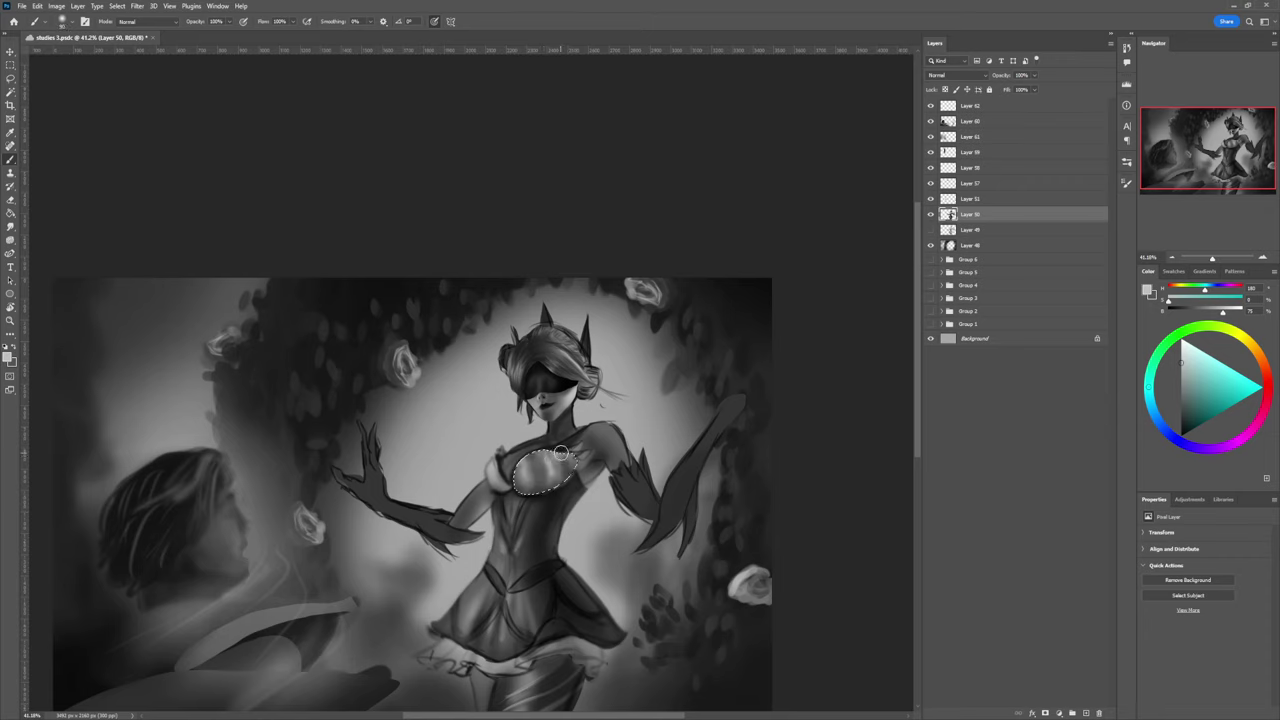
Step: Choose a near-white gray and strengthen the highlight along the cup's upper edge with a large soft brush
left_click(1182, 357)
key("bracketright")
key("bracketright")
key("bracketright")
key("bracketright")
key("bracketright")
key("bracketright")
mouse_move(561, 452)
left_mouse_down()
mouse_move(544, 465)
mouse_move(547, 429)
left_mouse_up()
Step: Add a smaller near-white highlight on the lower inner side of the cup with a reduced brush
key("bracketleft")
key("bracketleft")
key("bracketleft")
key("bracketleft")
key("bracketleft")
key("bracketleft")
key("bracketleft")
left_click_drag(527, 478, 526, 482)
Step: Strengthen the near-white highlights inside the selected bust cup with a finer brush
key("bracketleft")
key("bracketleft")
key("bracketleft")
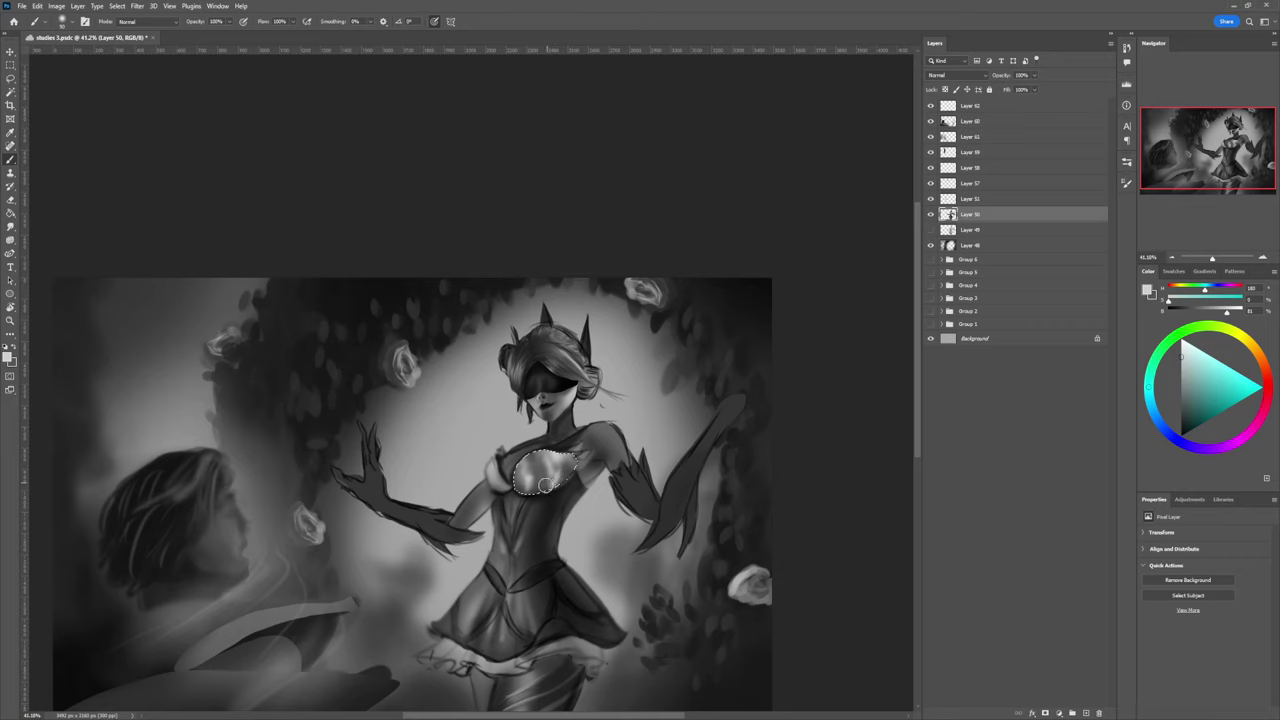
Step: Sample a dark gray from the cup's lower edge, soften its shading, and reduce the brush for finer work
left_click(543, 485, "alt")
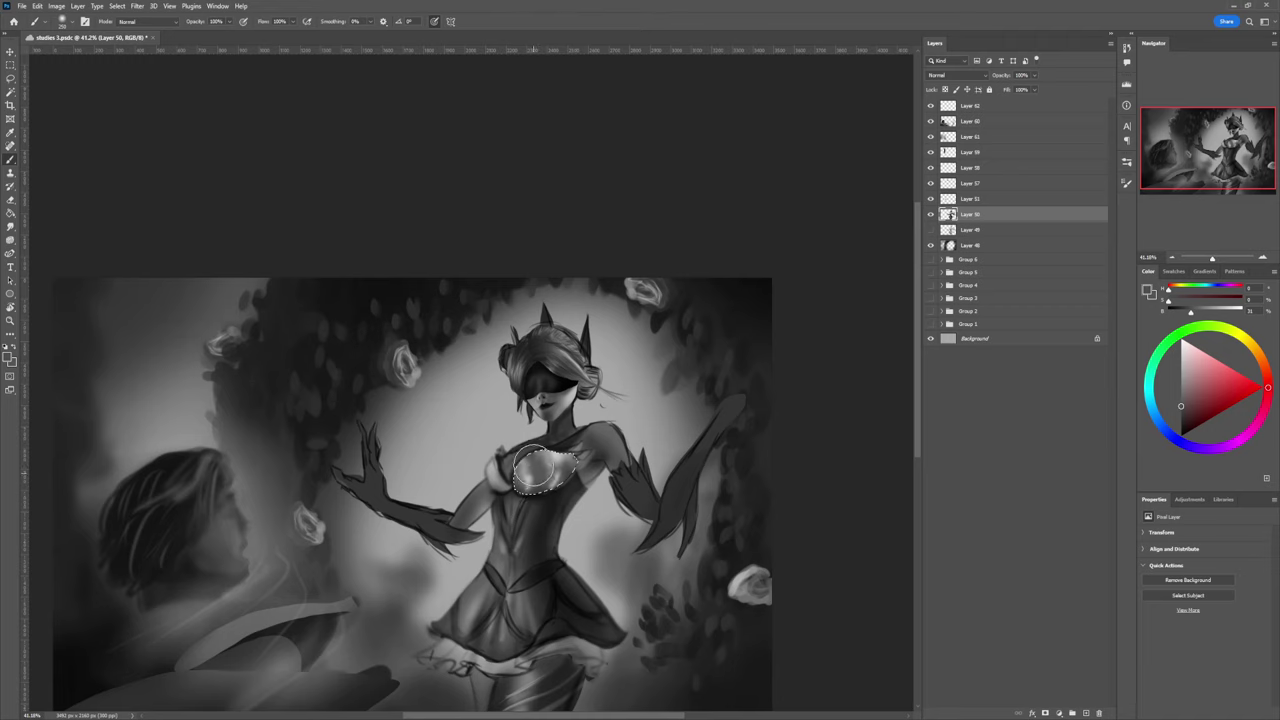
key("bracketleft")
key("bracketleft")
key("bracketleft")
key("bracketleft")
key("bracketleft")
key("bracketleft")
key("bracketleft")
key("bracketleft")
key("bracketleft")
key("bracketleft")
Step: Switch to another brush and a near-black gray, paint curved dark bands across the selected cup, and clear the selection
left_click_drag(1182, 407, 1181, 421)
key("ctrl+s")
left_click(948, 525)
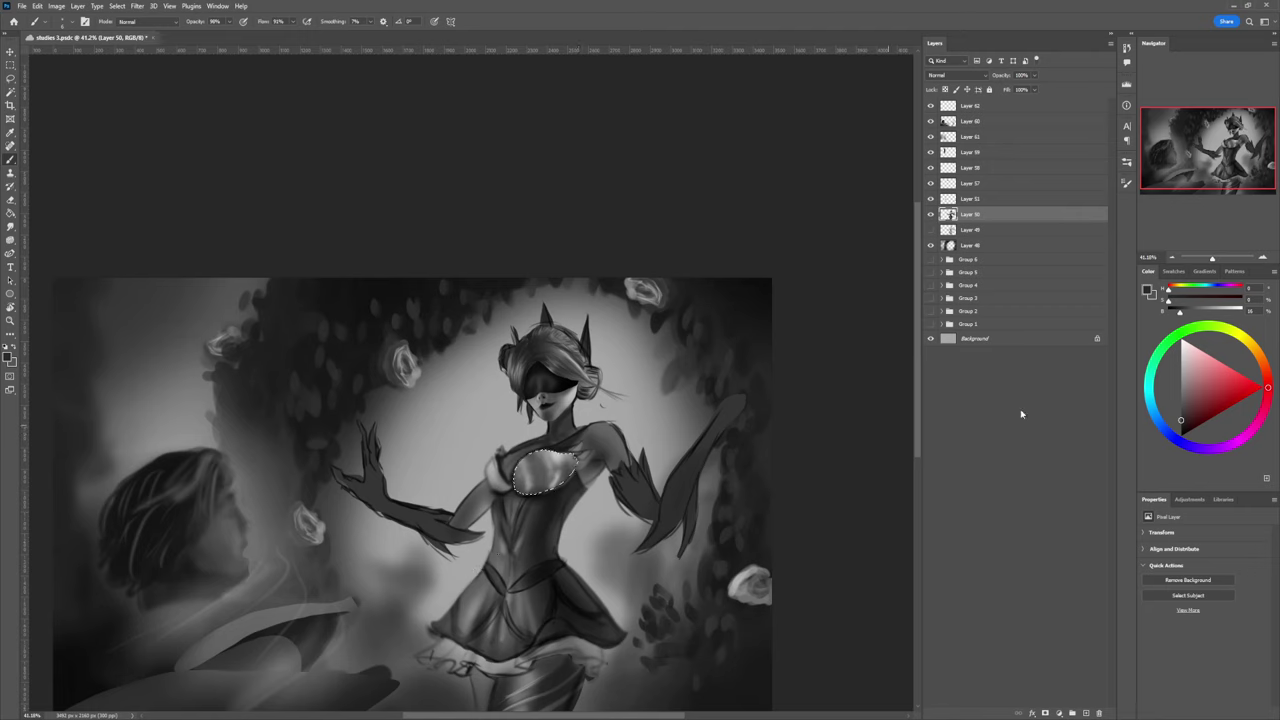
left_click(1181, 428)
key("bracketright")
key("bracketright")
key("bracketright")
key("bracketright")
key("bracketright")
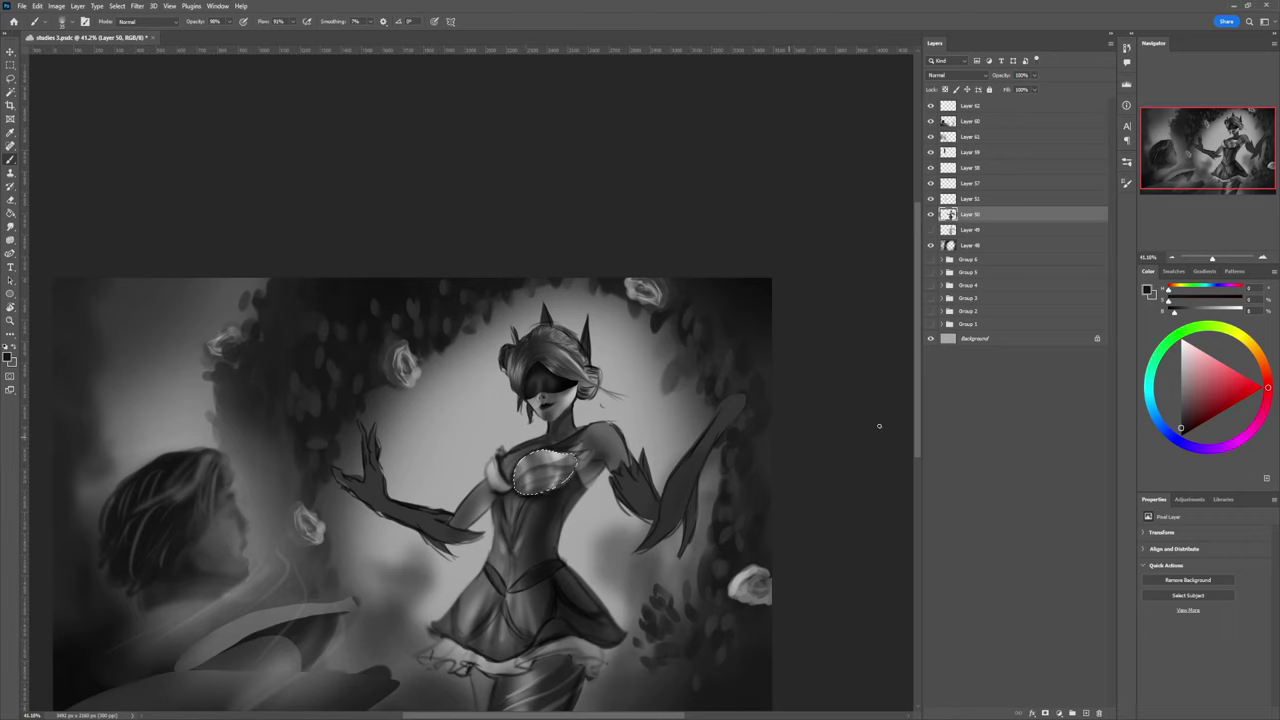
key("l")
key("ctrl+d")
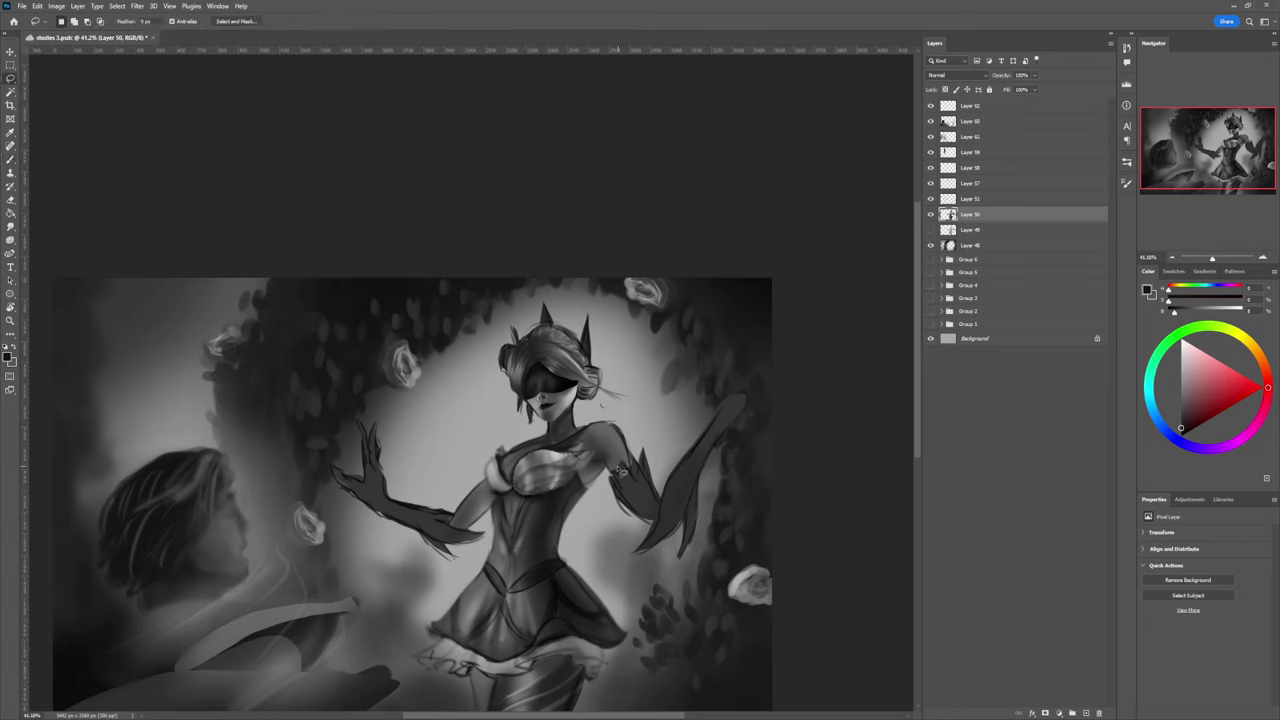
Step: Lasso a pointed tip extending from the cup's upper outer edge and paint it with a light gray sampled from the cup
key("z")
left_click_drag(566, 508, 623, 471)
left_click_drag(543, 504, 593, 476)
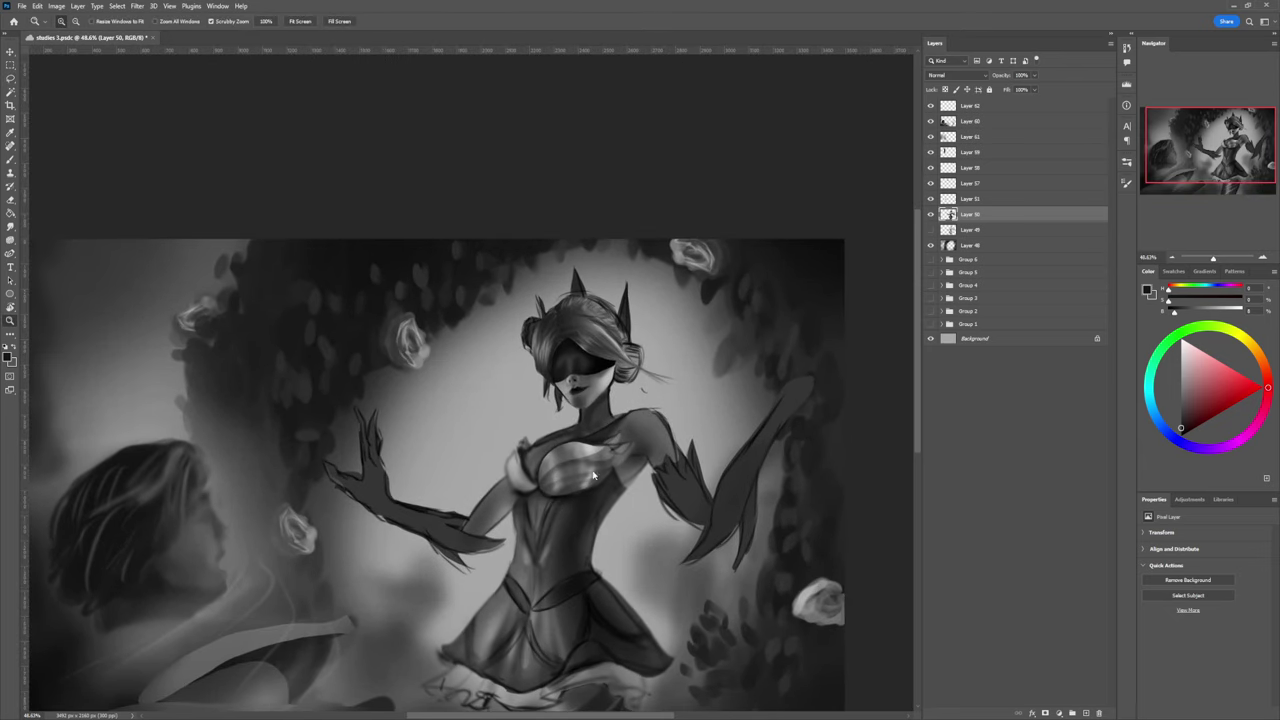
key("b")
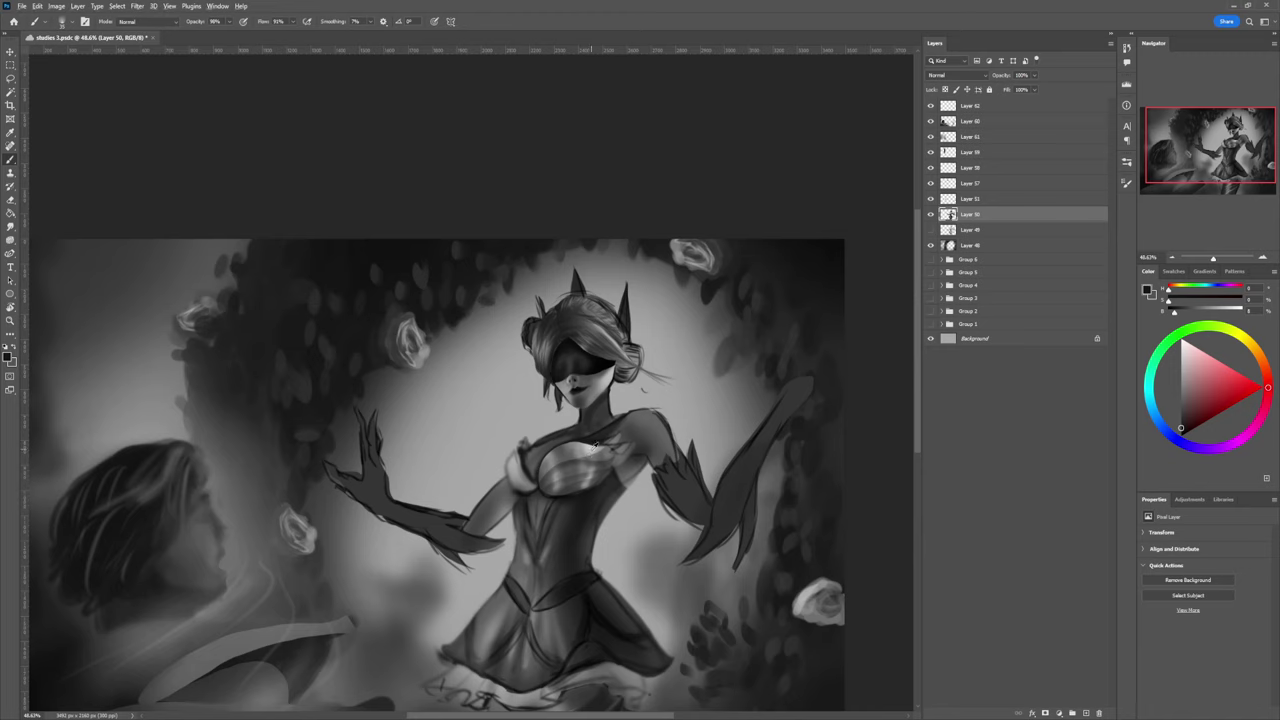
key("l")
mouse_move(633, 437)
left_mouse_down()
mouse_move(593, 464)
mouse_move(617, 437)
mouse_move(613, 449)
left_mouse_up()
key("b")
left_click(594, 450, "alt")
left_click(941, 427)
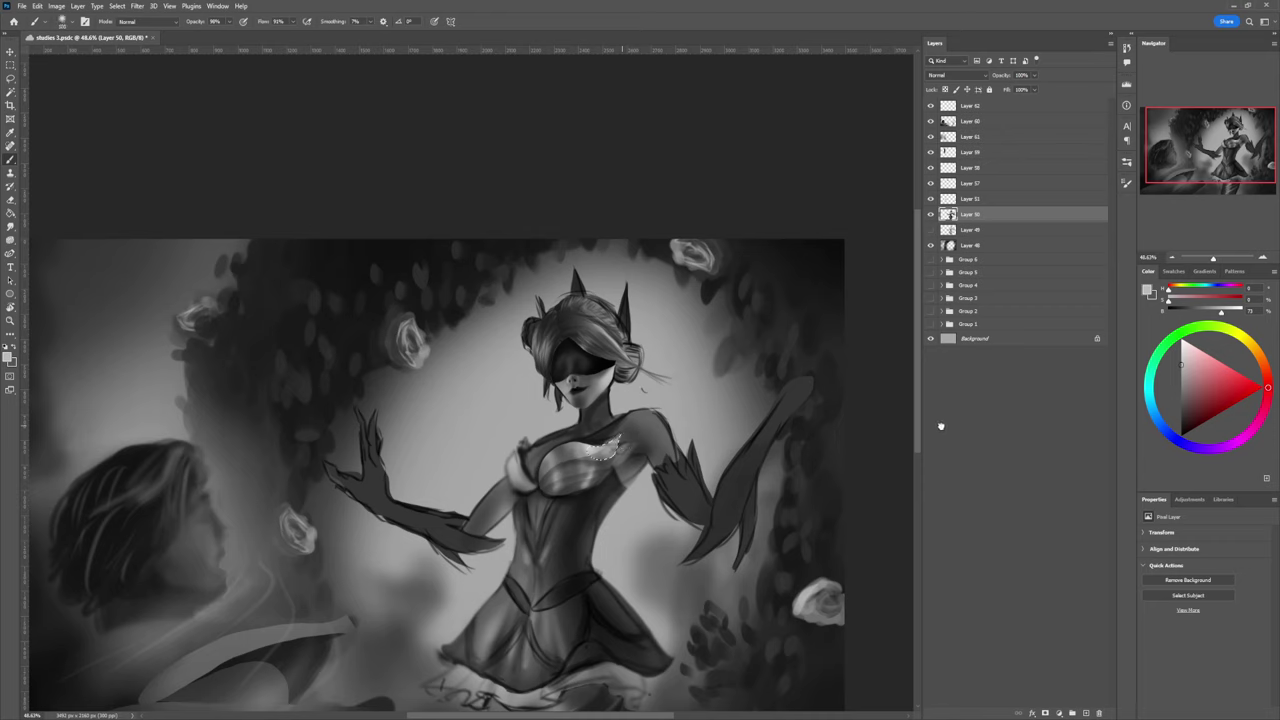
Step: Blend the pointed tip into the cup using lighter and darker grays sampled nearby, clearing the selection
left_click_drag(615, 455, 618, 445)
left_click(597, 450, "alt")
left_click(580, 453, "alt")
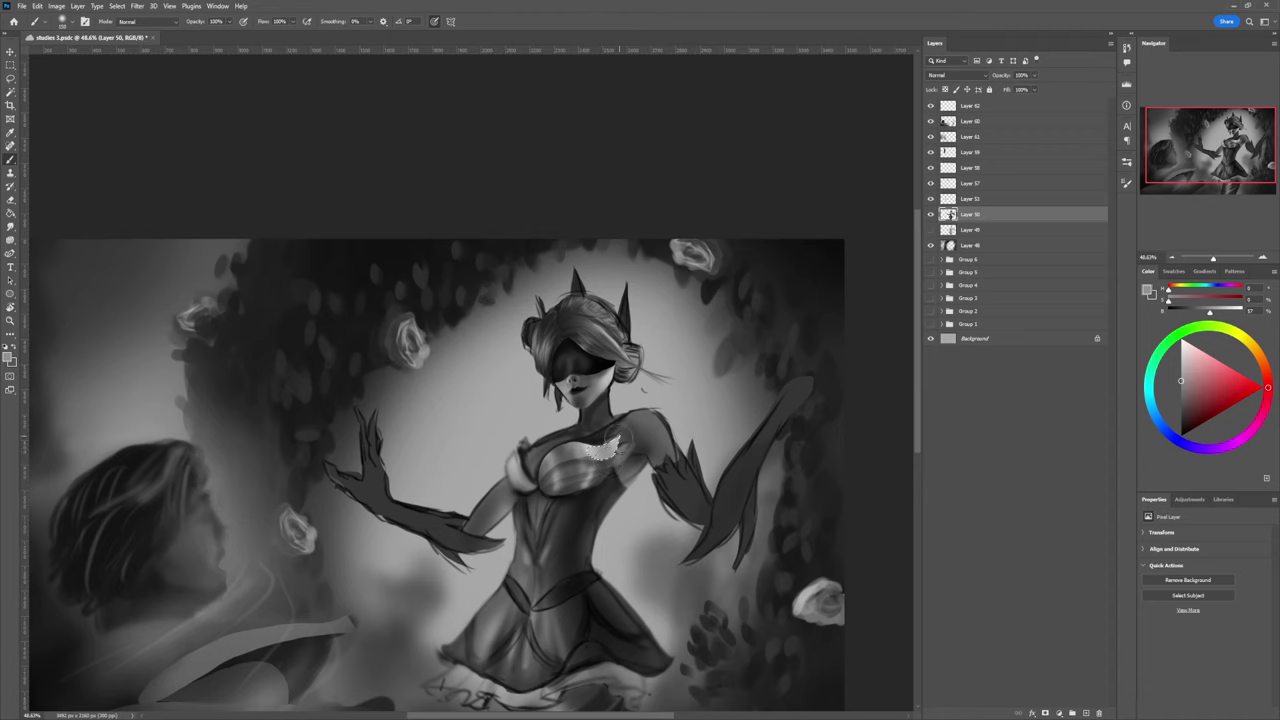
key("l")
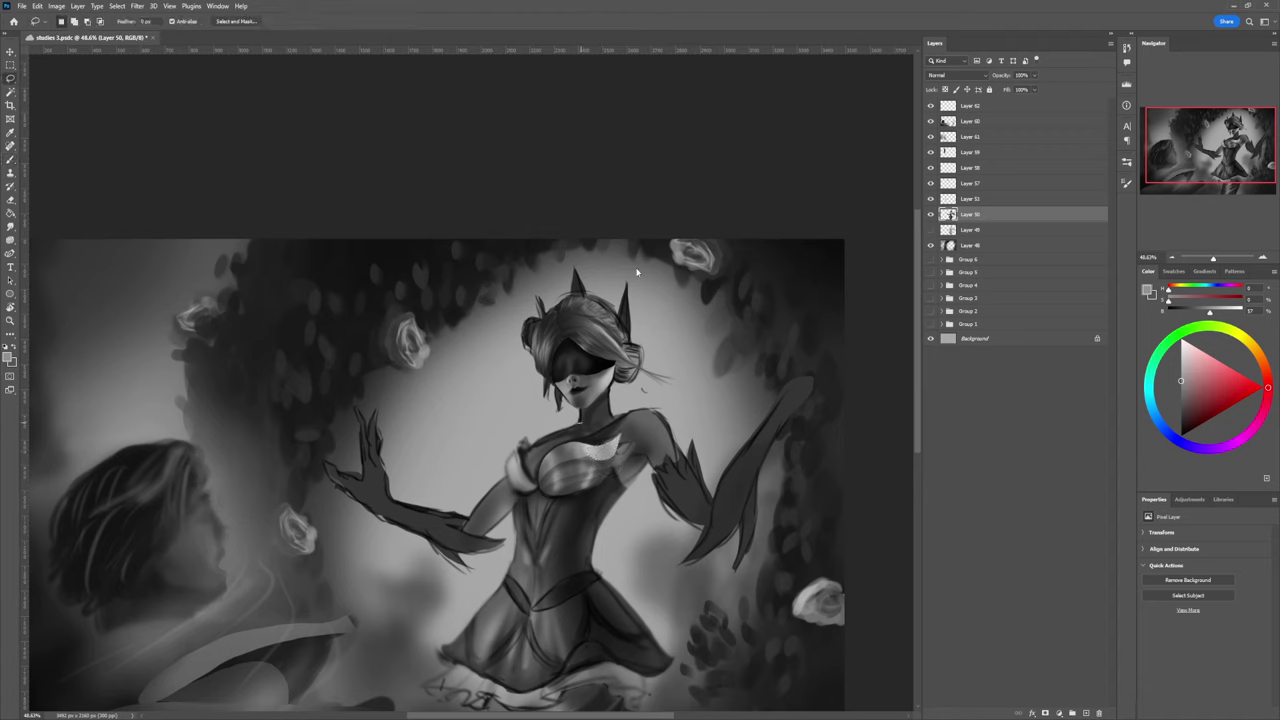
key("b")
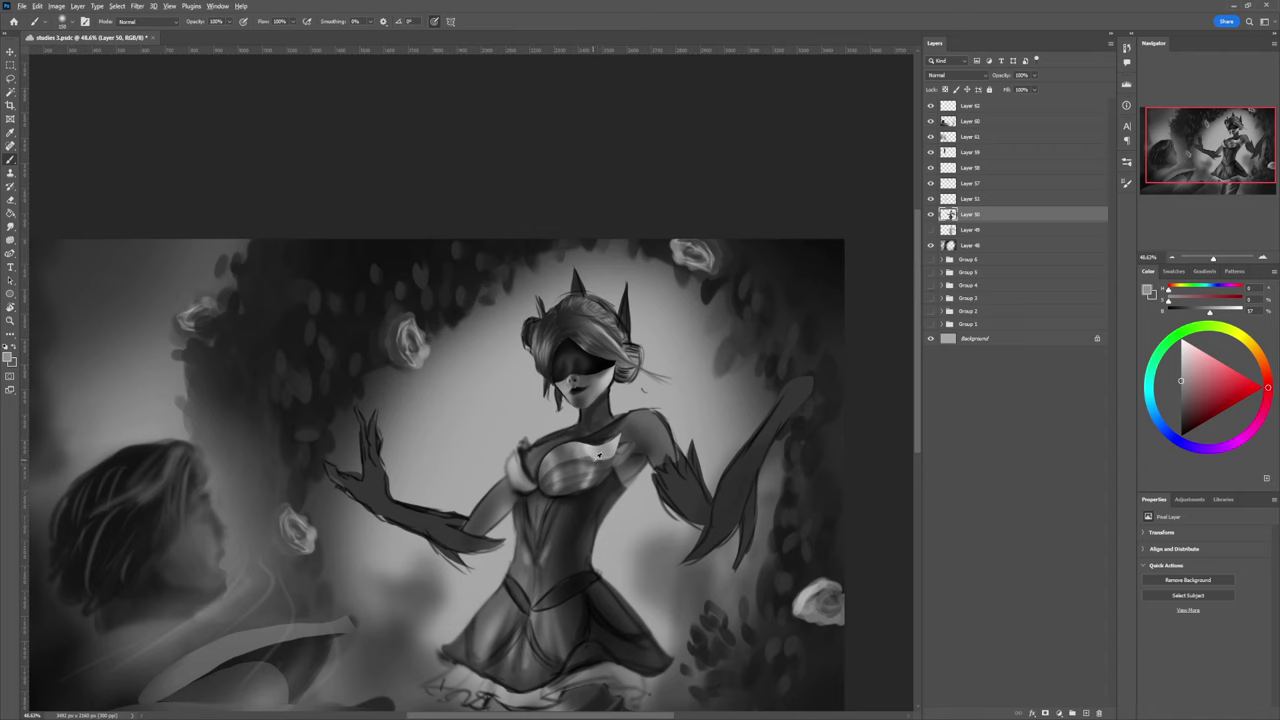
left_click(602, 458, "alt")
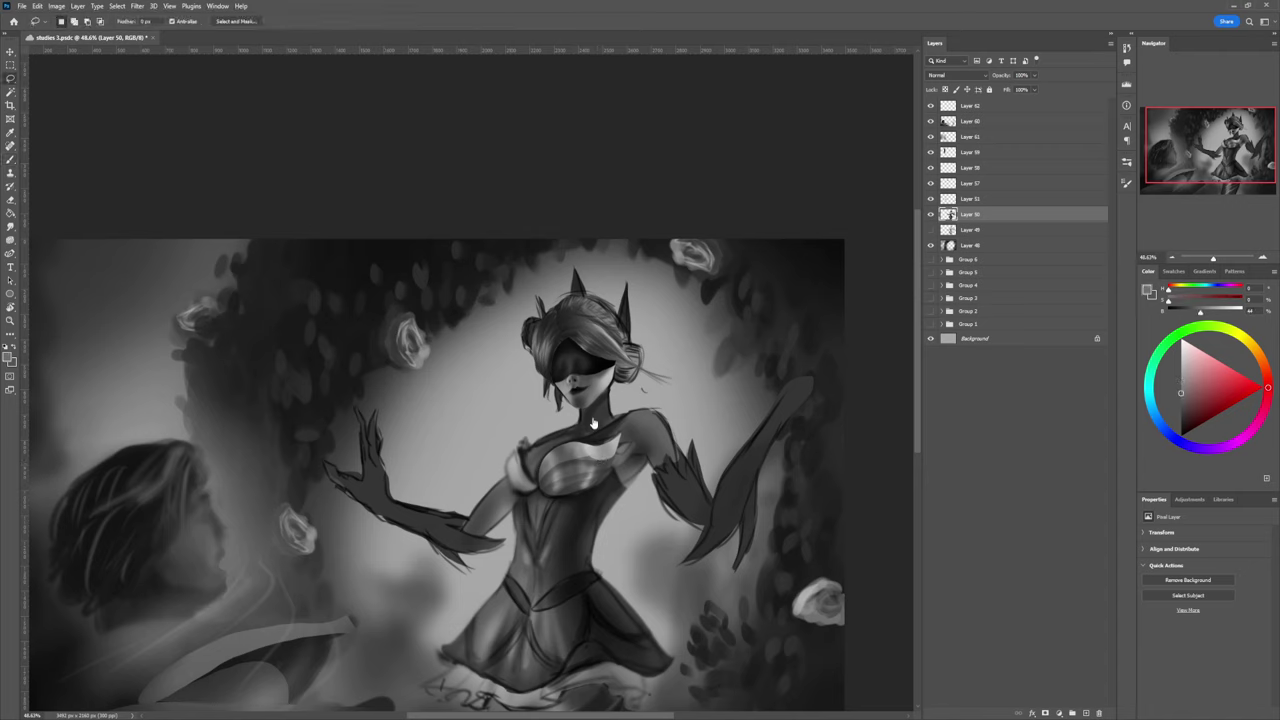
left_click(588, 457, "alt")
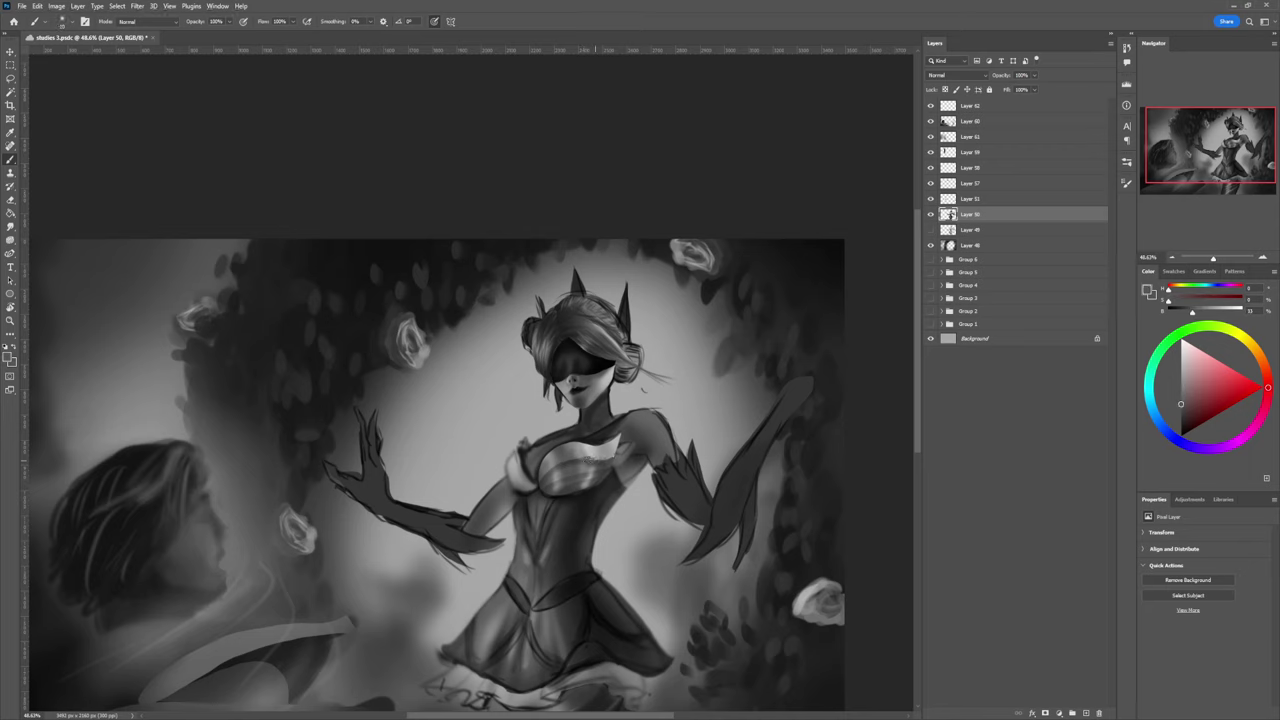
Step: Sample a light gray, lasso a second pointed tip below the first, and paint it in
left_click(615, 447, "alt")
key("l")
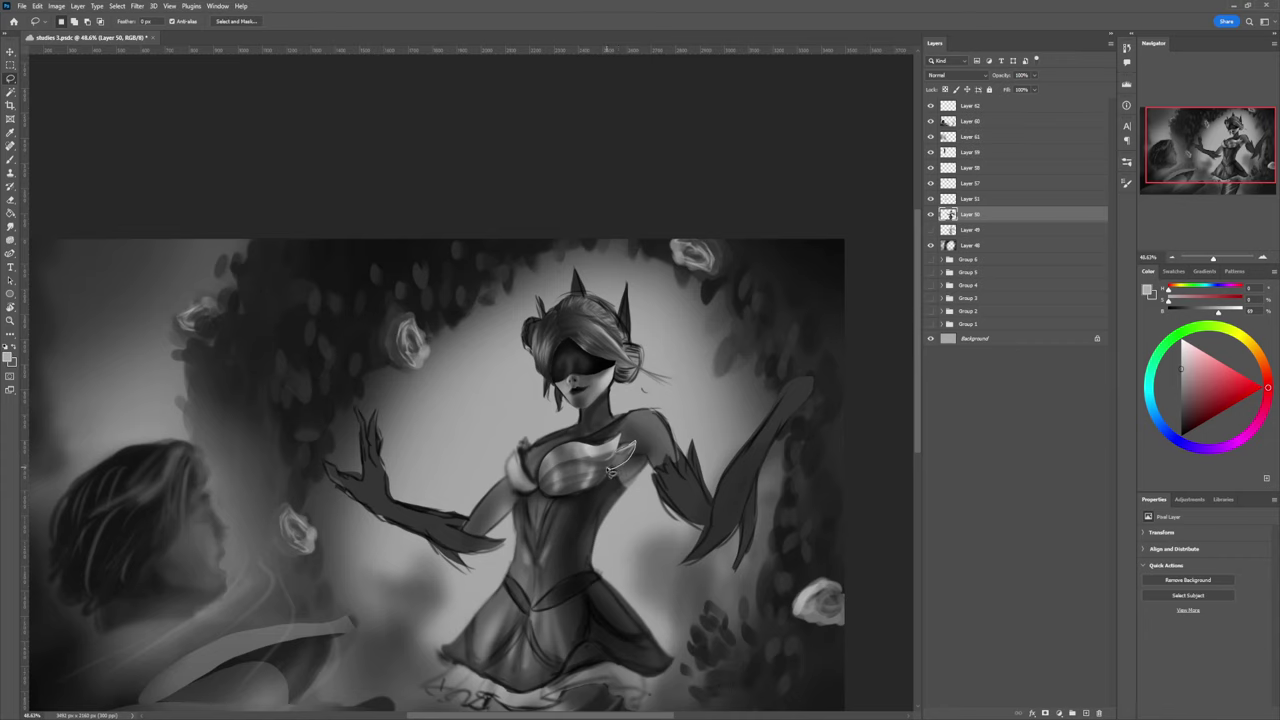
left_click_drag(608, 470, 602, 460)
key("b")
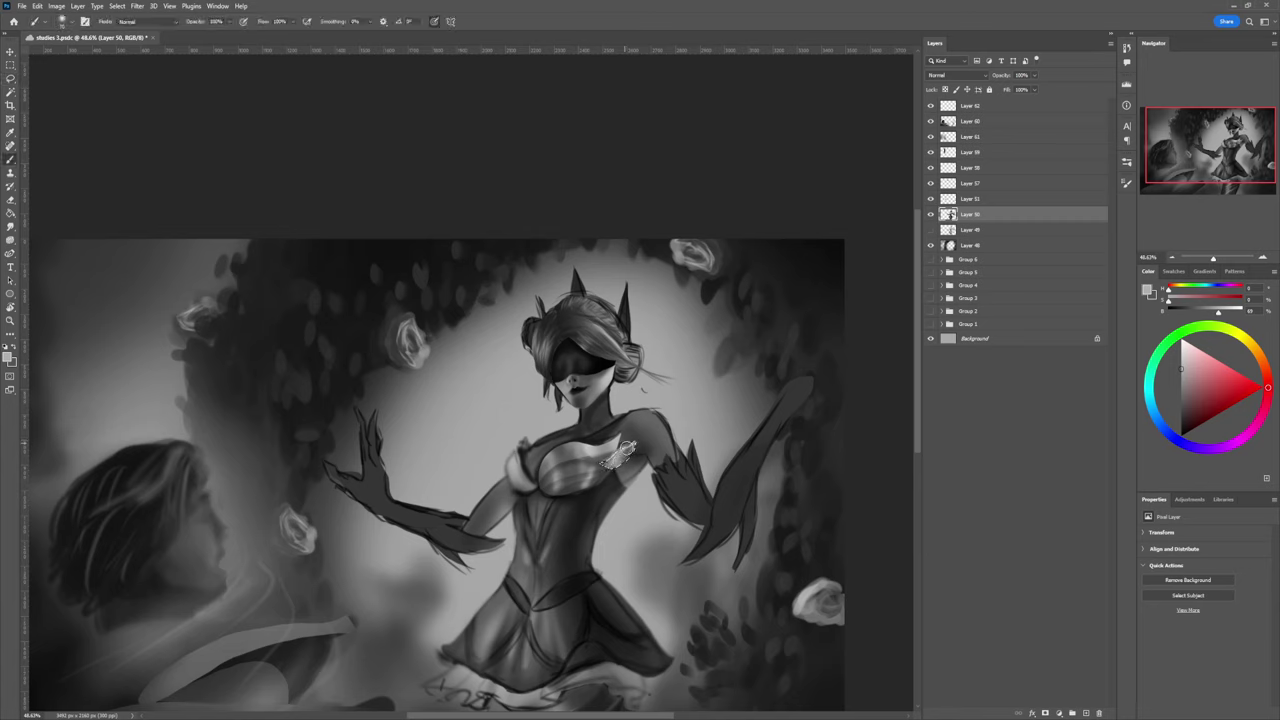
mouse_move(626, 446)
left_mouse_down()
mouse_move(596, 470)
mouse_move(612, 464)
mouse_move(600, 450)
left_mouse_up()
Step: Blend the second tip and neighbouring cup surface with grays sampled from the cup, adjusting the brush size
left_click(595, 451, "alt")
left_click(569, 452, "alt")
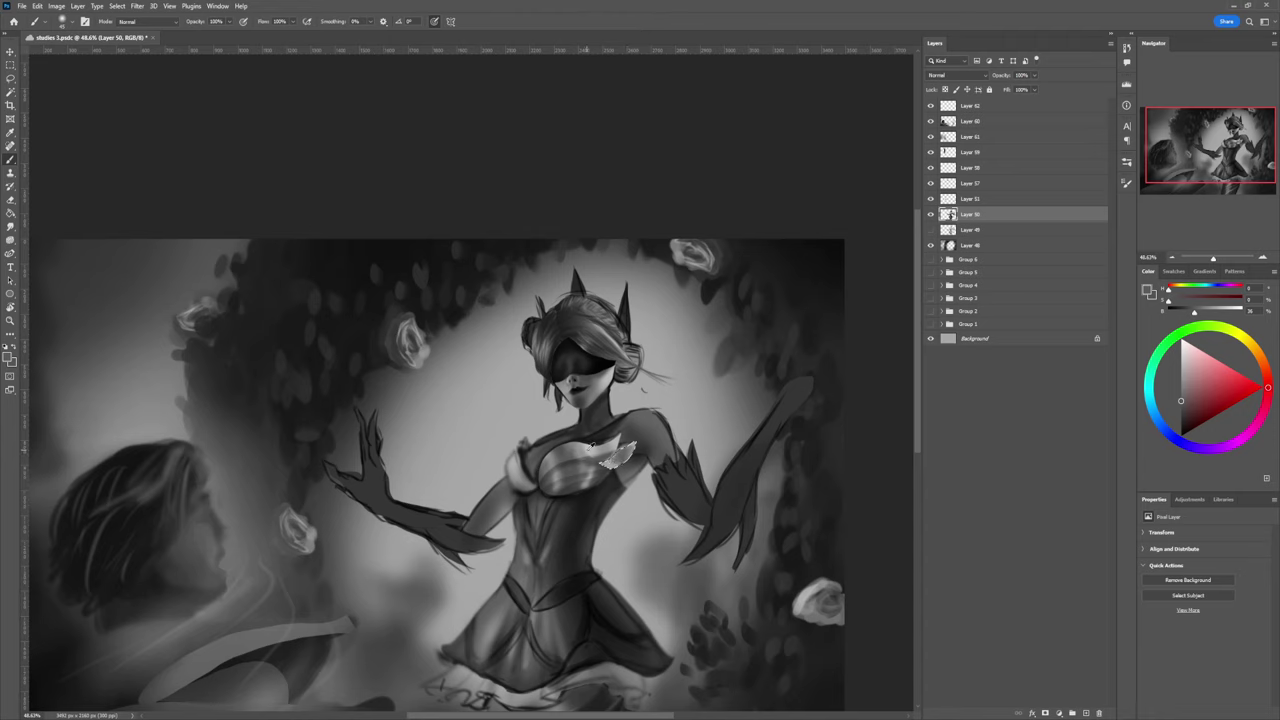
left_click(585, 453, "alt")
key("bracketleft")
key("bracketright")
key("bracketright")
key("bracketright")
key("bracketright")
key("bracketright")
key("bracketright")
Step: Darken the cup's bands with a sampled dark gray, clear the selection, and rework the second tip's base with sampled tones
left_click(575, 462, "alt")
key("l")
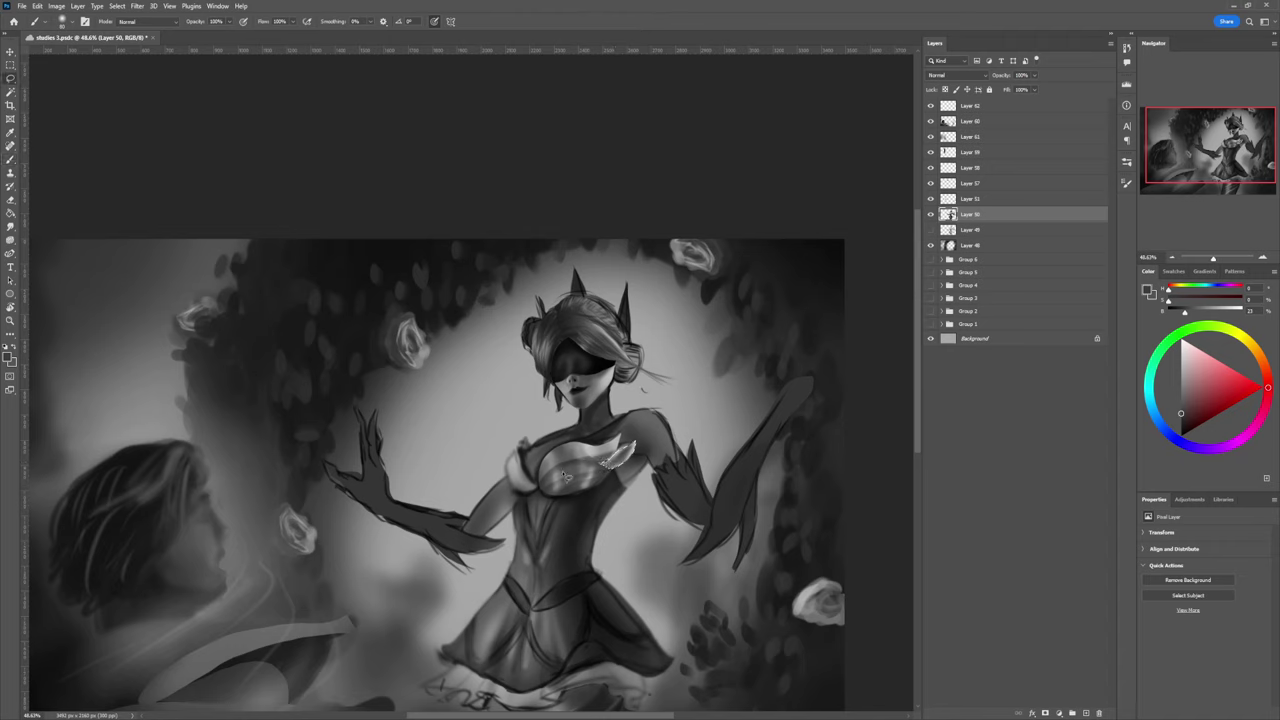
left_click(621, 484)
key("b")
left_click(607, 463, "alt")
left_click(592, 467, "alt")
left_click(589, 455, "alt")
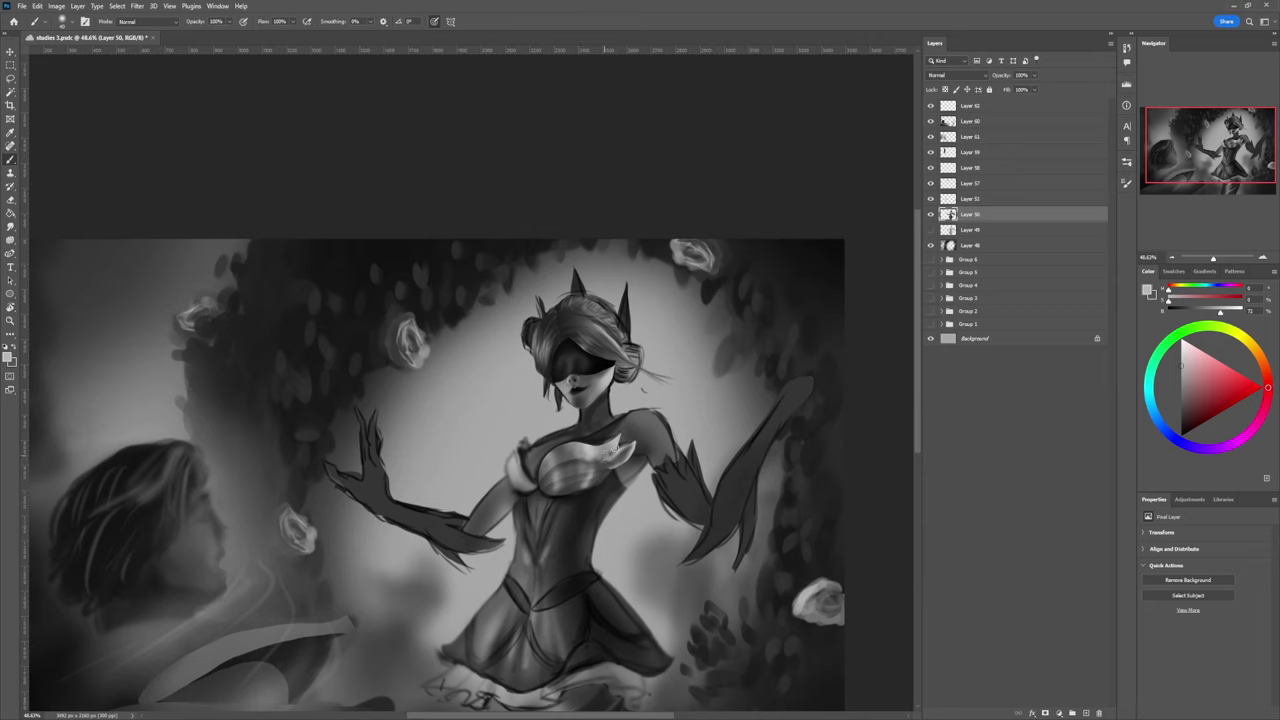
Step: Refine the curved bands on the lower cup with sampled grays and a larger brush, defining the edges in near-black
left_click(614, 456, "alt")
left_click(590, 458, "alt")
key("bracketright")
key("bracketright")
left_click_drag(590, 480, 574, 484)
left_click(1178, 424)
Step: Lasso a band along the cup's upper and inner edge, paint it near-black, and clear the selection
key("l")
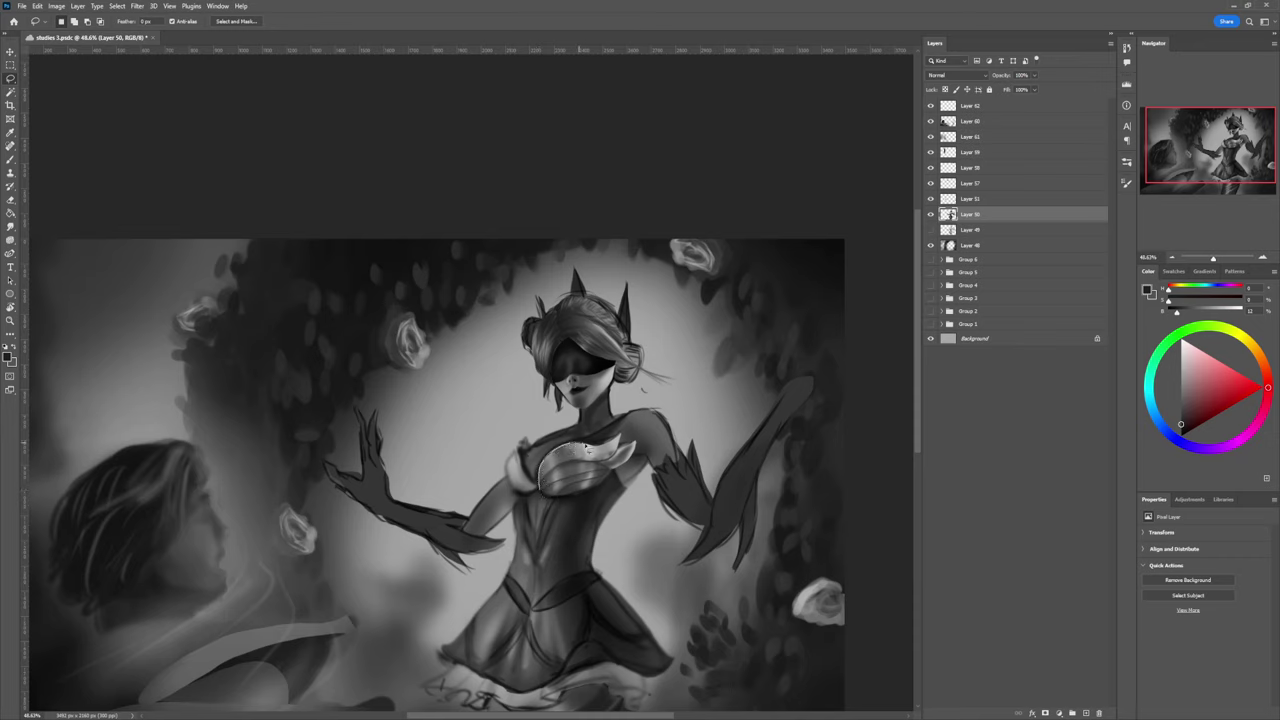
mouse_move(591, 449)
left_mouse_down()
mouse_move(610, 436)
mouse_move(568, 438)
mouse_move(540, 490)
left_mouse_up()
key("b")
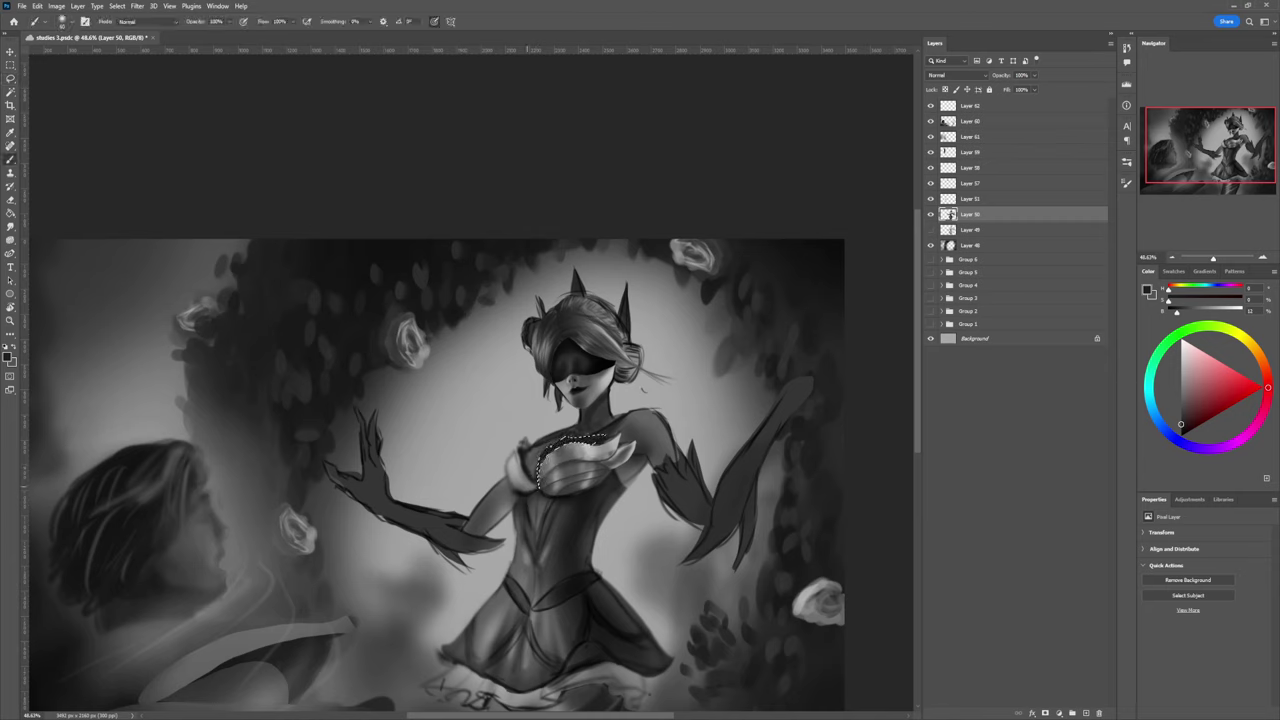
key("ctrl+d")
Step: Lasso a narrow pointed strip along the smaller cup's inner edge and paint it near-black
key("l")
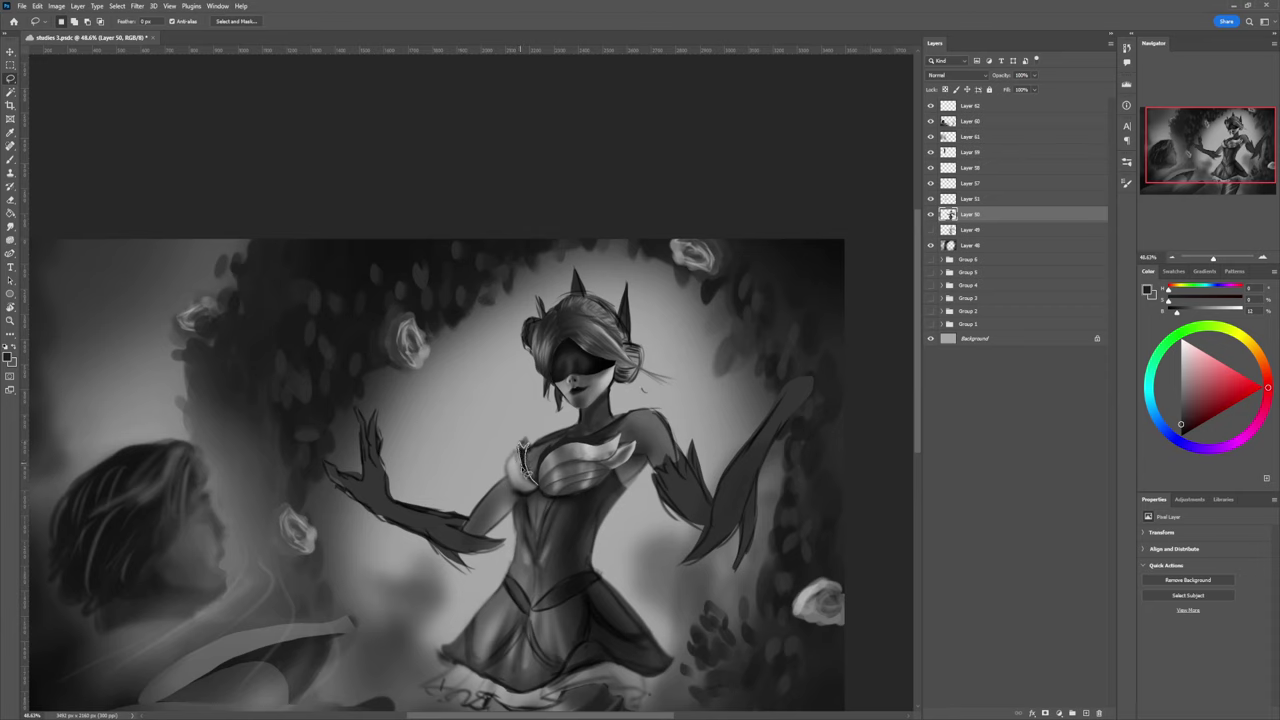
left_click_drag(522, 443, 542, 494)
key("b")
Step: Erase the stray paint along the chest's upper contour beside the smaller cup
key("l")
key("e")
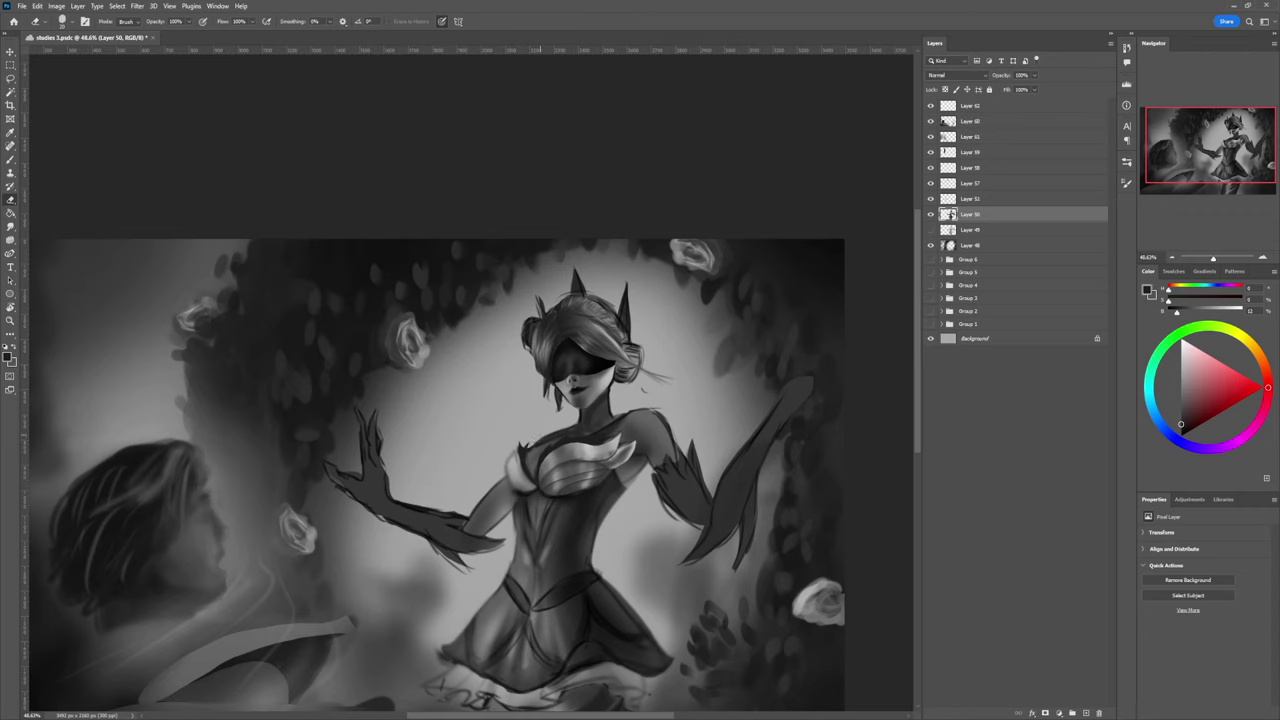
left_click_drag(549, 436, 538, 442)
Step: Lasso the smaller bust cup and fill it with a mid gray sampled from the larger cup
key("z")
mouse_move(505, 495)
left_mouse_down()
mouse_move(452, 495)
mouse_move(505, 487)
left_mouse_up()
key("l")
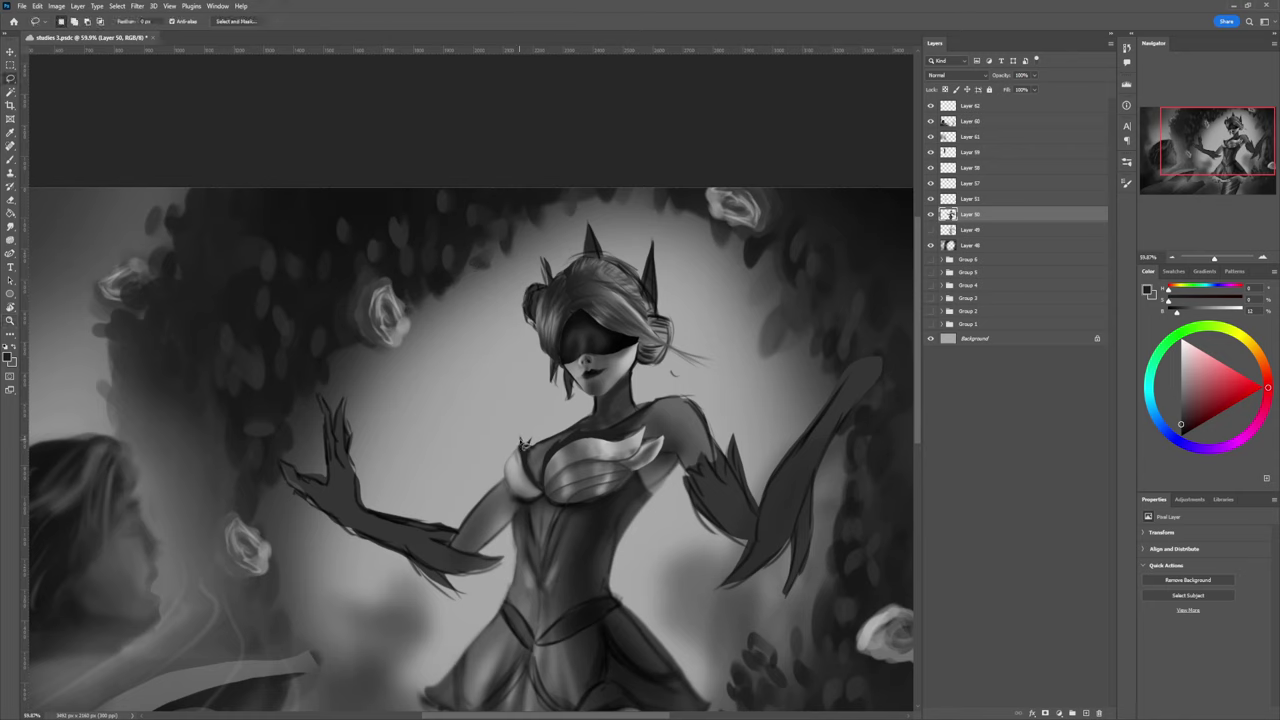
mouse_move(522, 443)
left_mouse_down()
mouse_move(507, 490)
mouse_move(530, 505)
mouse_move(543, 492)
left_mouse_up()
left_click_drag(522, 446, 522, 444)
key("b")
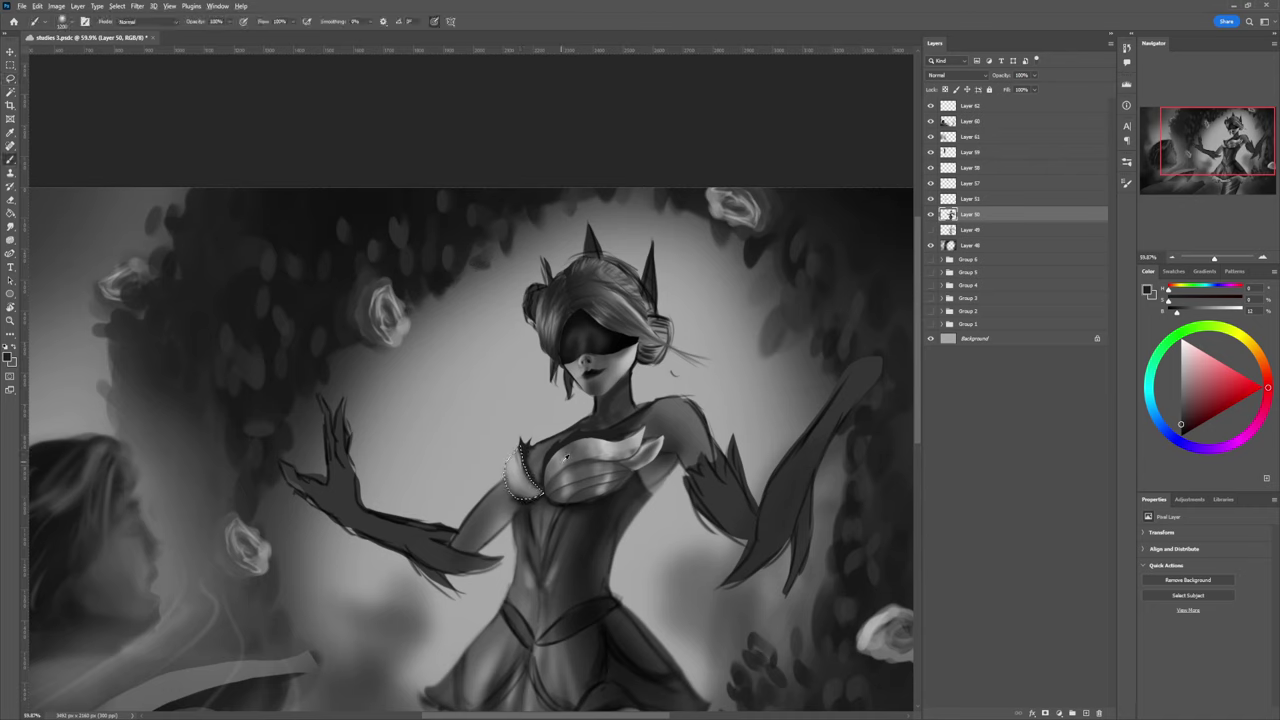
left_click(565, 458, "alt")
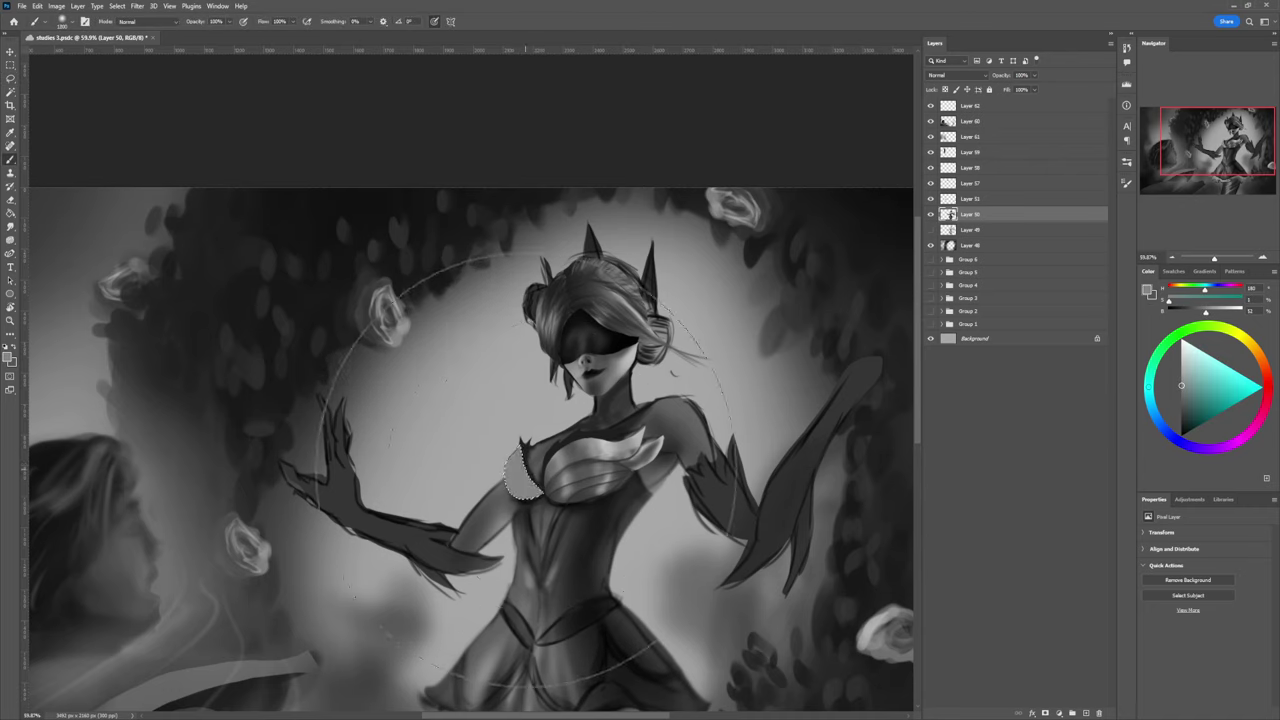
Step: Choose a near-white gray, reduce the brush considerably, and paint a soft highlight inside the smaller cup
left_click(1183, 402)
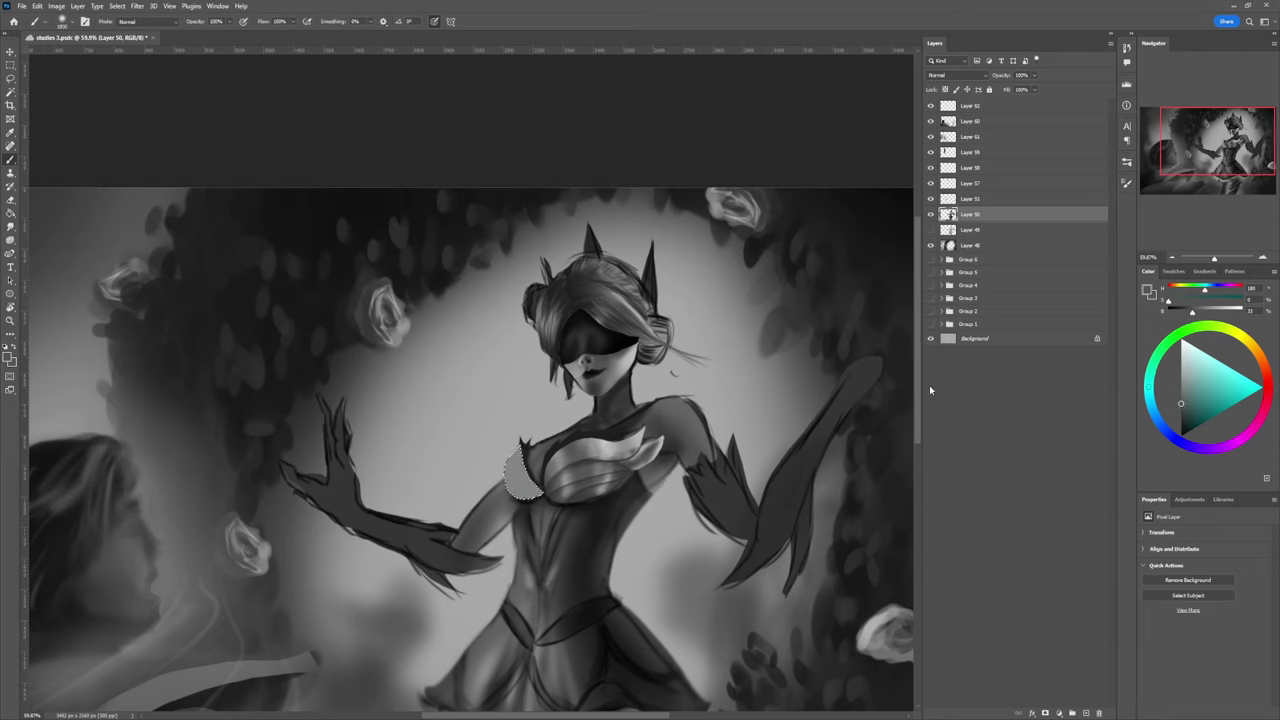
left_click(1182, 361)
key("bracketleft")
key("bracketleft")
key("bracketleft")
key("bracketleft")
key("bracketleft")
key("bracketleft")
key("bracketleft")
key("bracketleft")
key("bracketleft")
key("bracketleft")
key("bracketleft")
key("bracketleft")
key("bracketleft")
key("bracketleft")
key("bracketleft")
key("bracketleft")
key("bracketleft")
key("bracketleft")
key("bracketleft")
key("bracketleft")
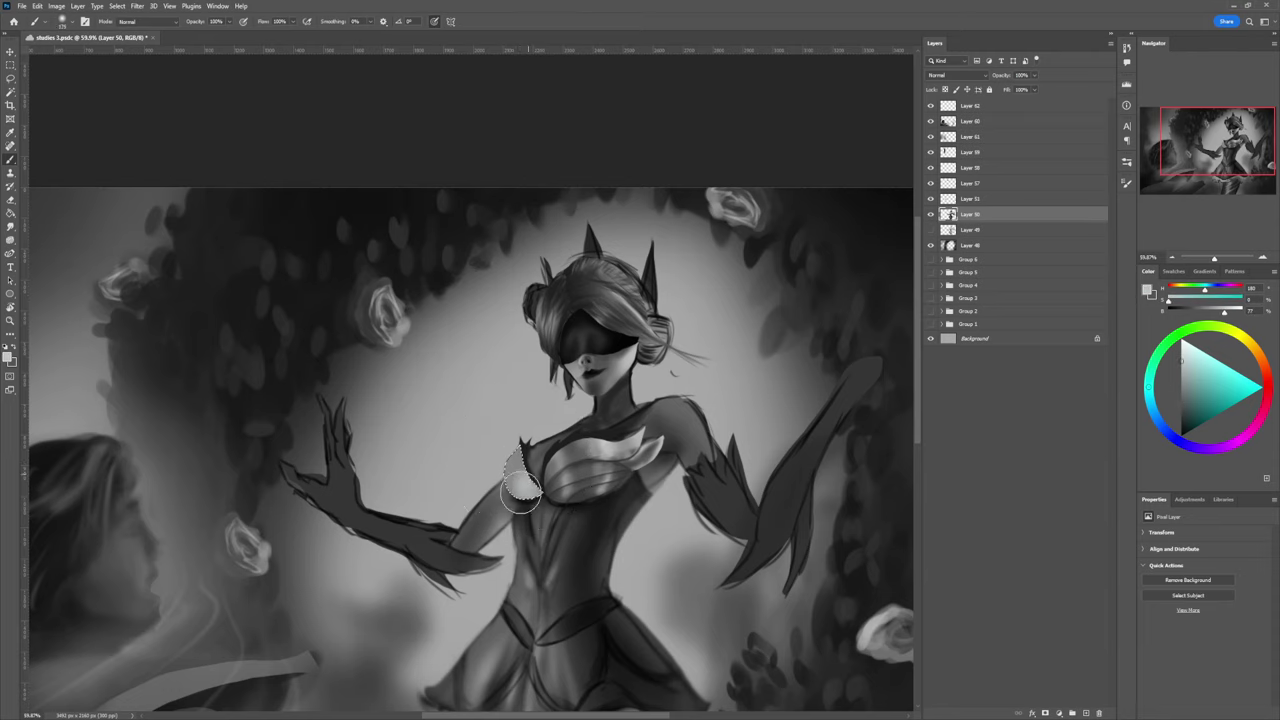
Step: Shade the smaller cup's lower outer edge with a dark gray and soften it with a sampled mid gray
left_click(1181, 403)
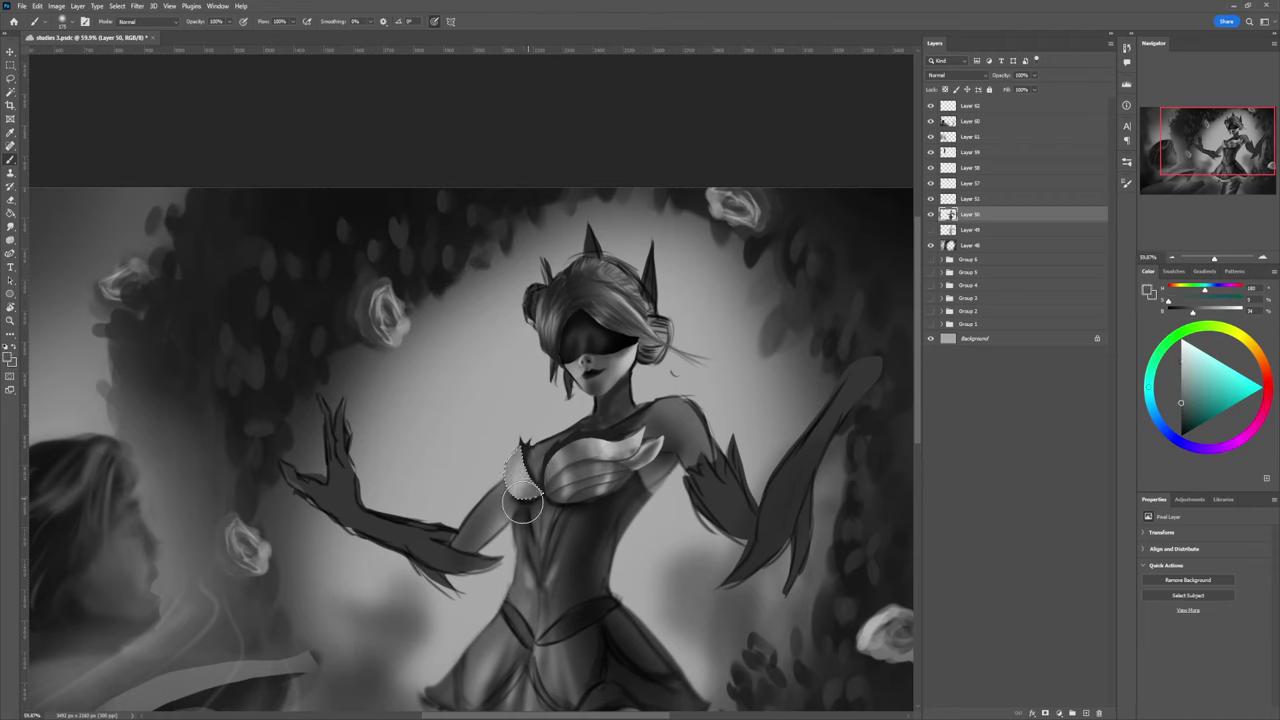
mouse_move(495, 512)
left_mouse_down()
mouse_move(510, 455)
mouse_move(509, 499)
mouse_move(511, 482)
mouse_move(518, 493)
left_mouse_up()
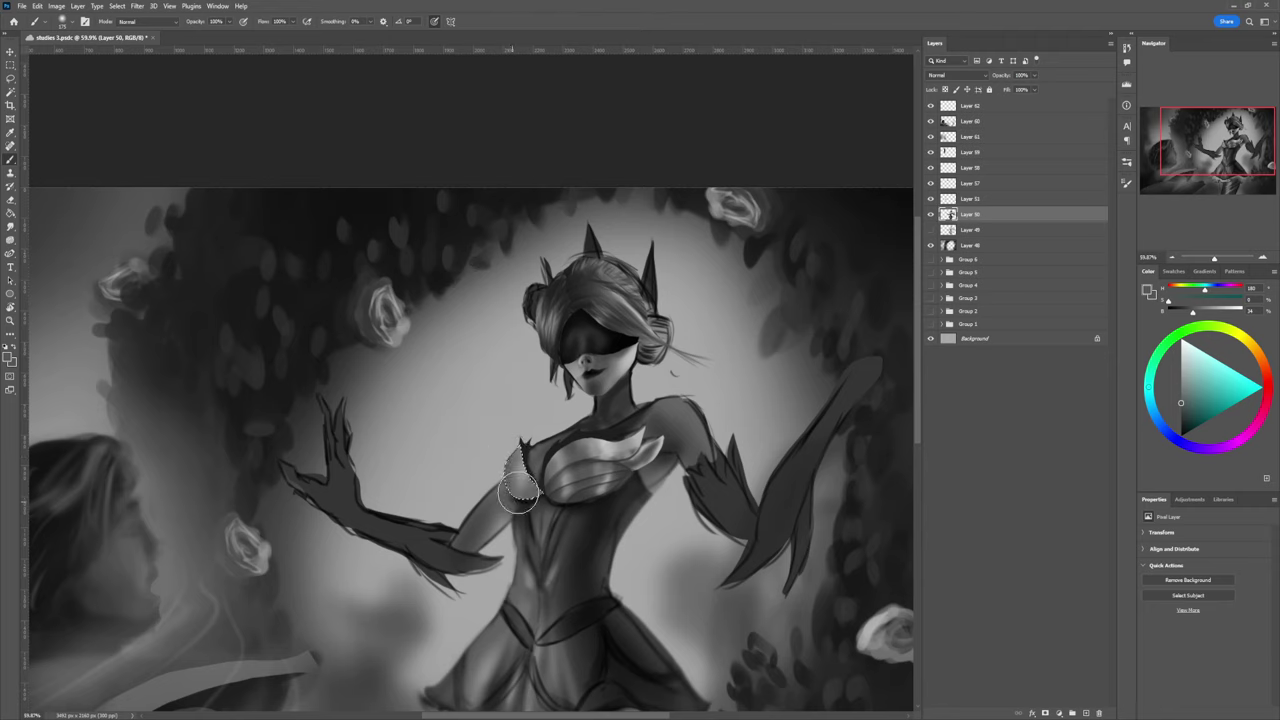
left_click(527, 487, "alt")
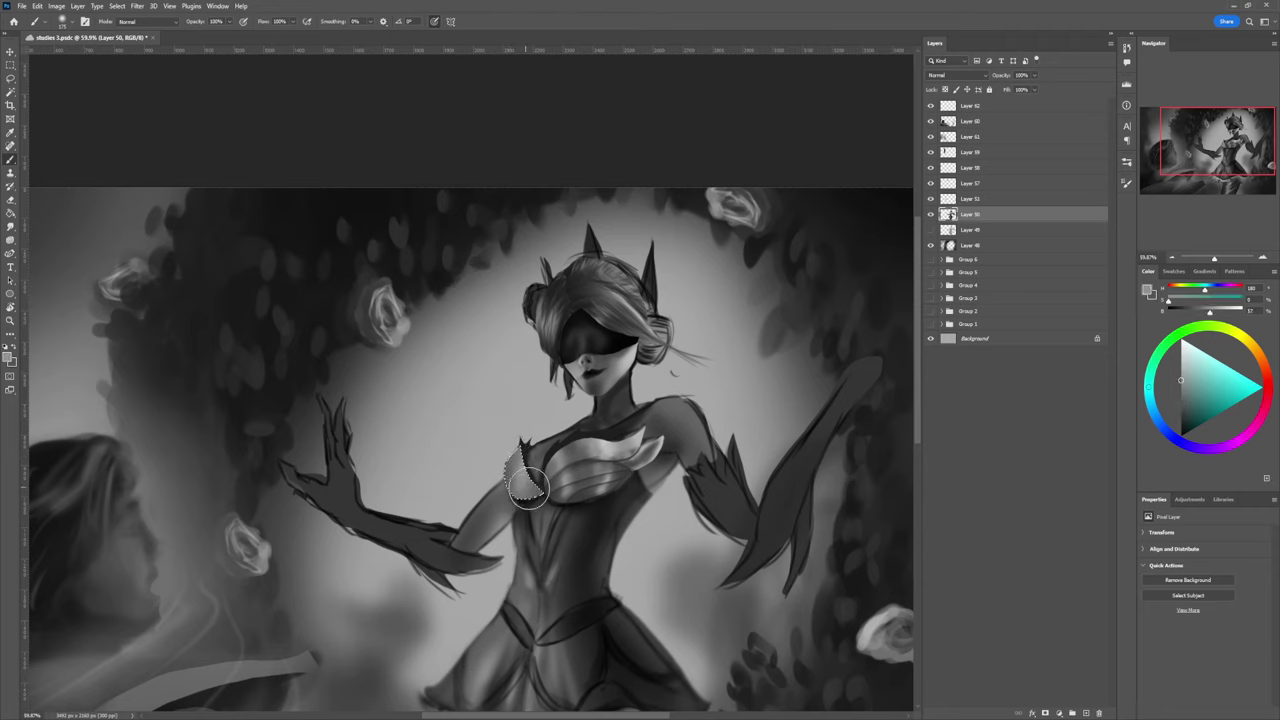
Step: Choose a near-white gray and add a highlight to the smaller cup's inner side with a reduced brush
left_click(1181, 361)
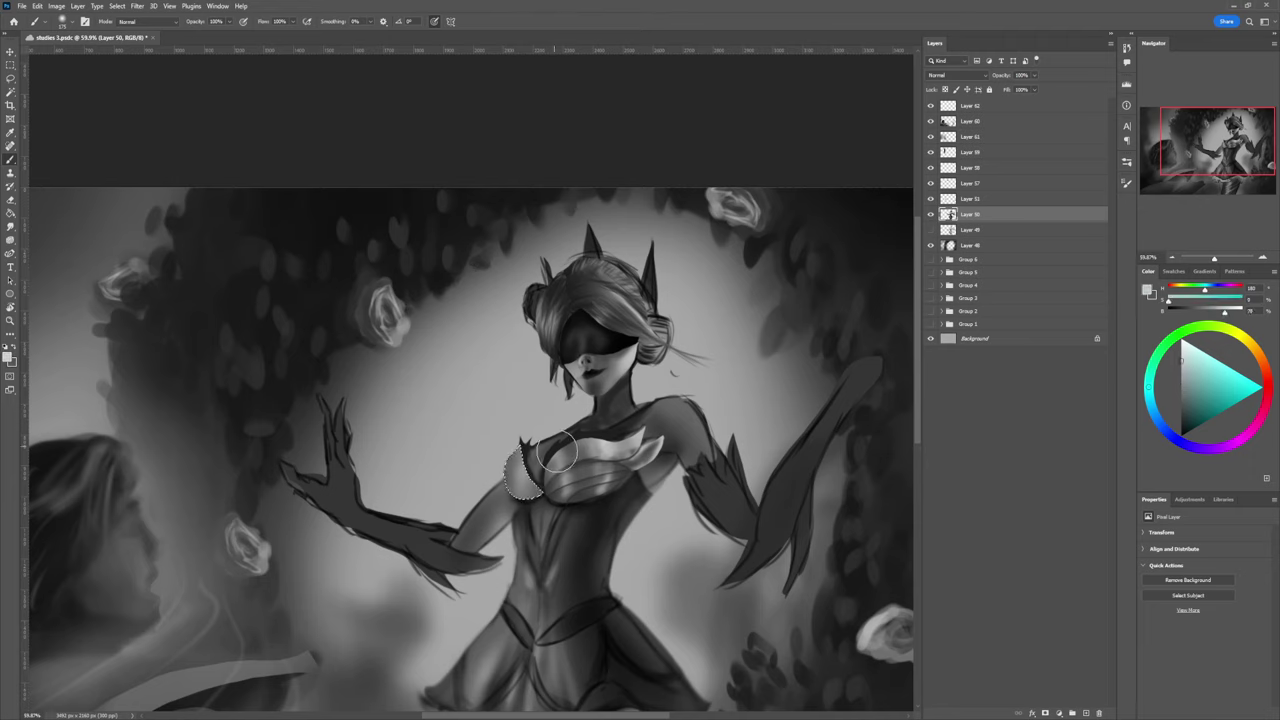
key("[")
key("[")
key("[")
left_click_drag(536, 484, 529, 476)
Step: Sample a dark gray from the larger cup, shade the smaller cup's edges with a finer brush, and clear the selection
left_click(618, 461, "alt")
key("[")
left_click_drag(542, 493, 538, 487)
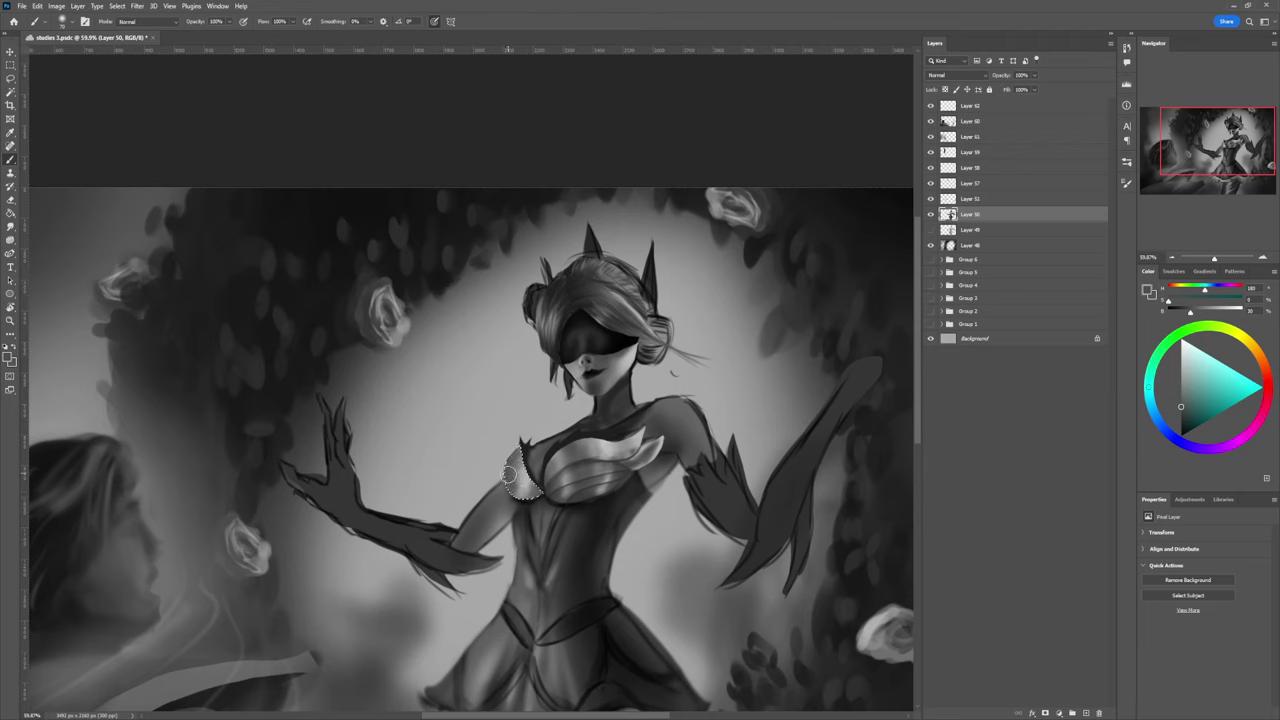
key("l")
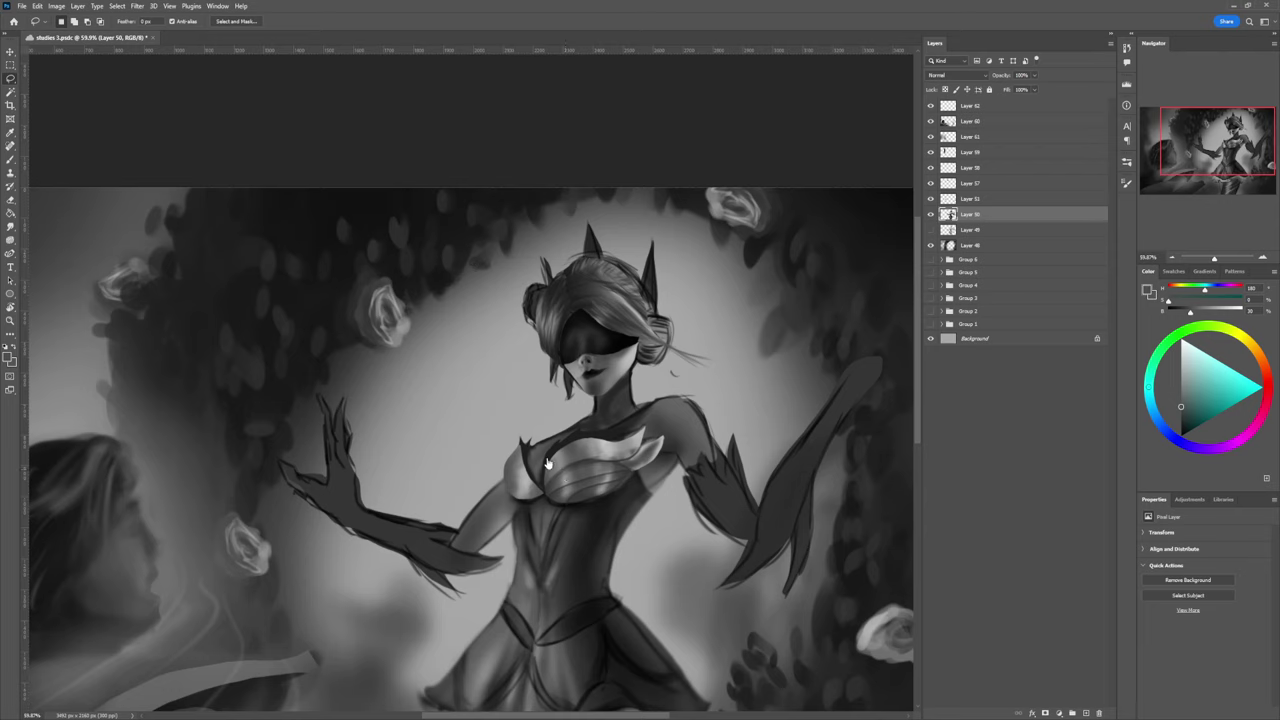
Step: Paint fine light-gray accents along the smaller cup's outer edge and refine them with a darker gray sampled there
key("b")
left_click(1180, 379)
left_click(1181, 370)
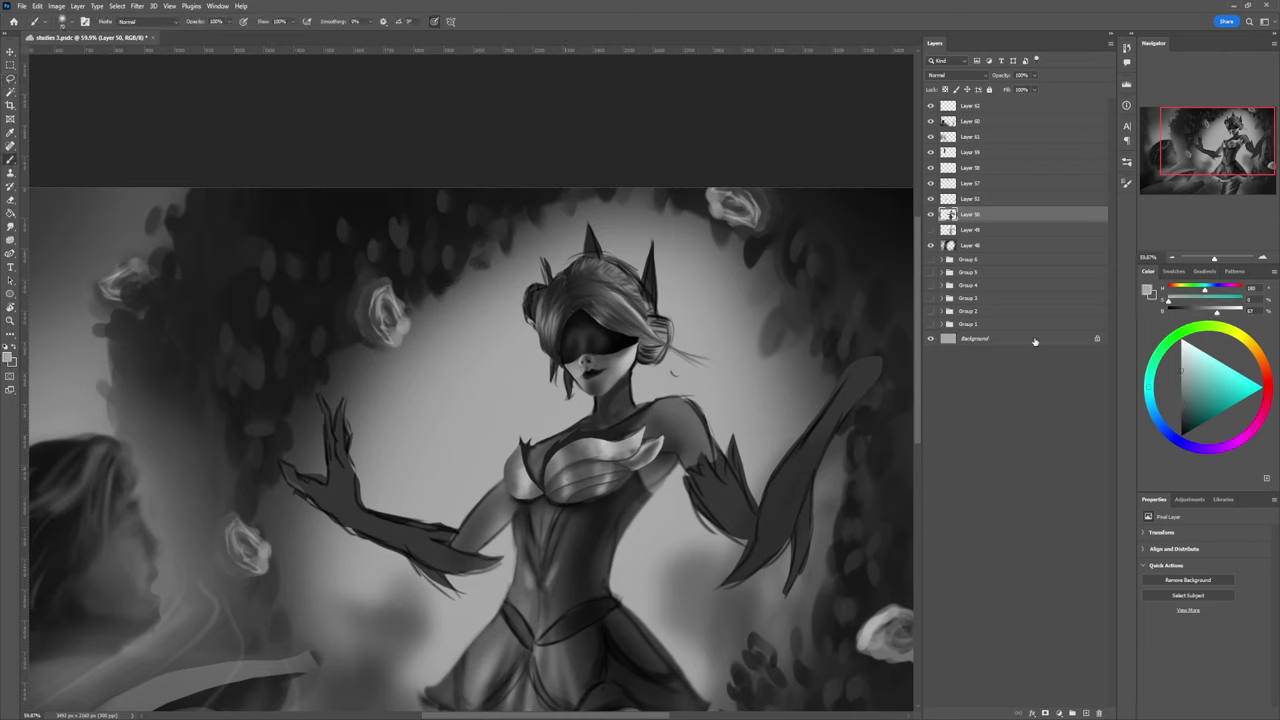
key("[")
left_click(510, 473, "alt")
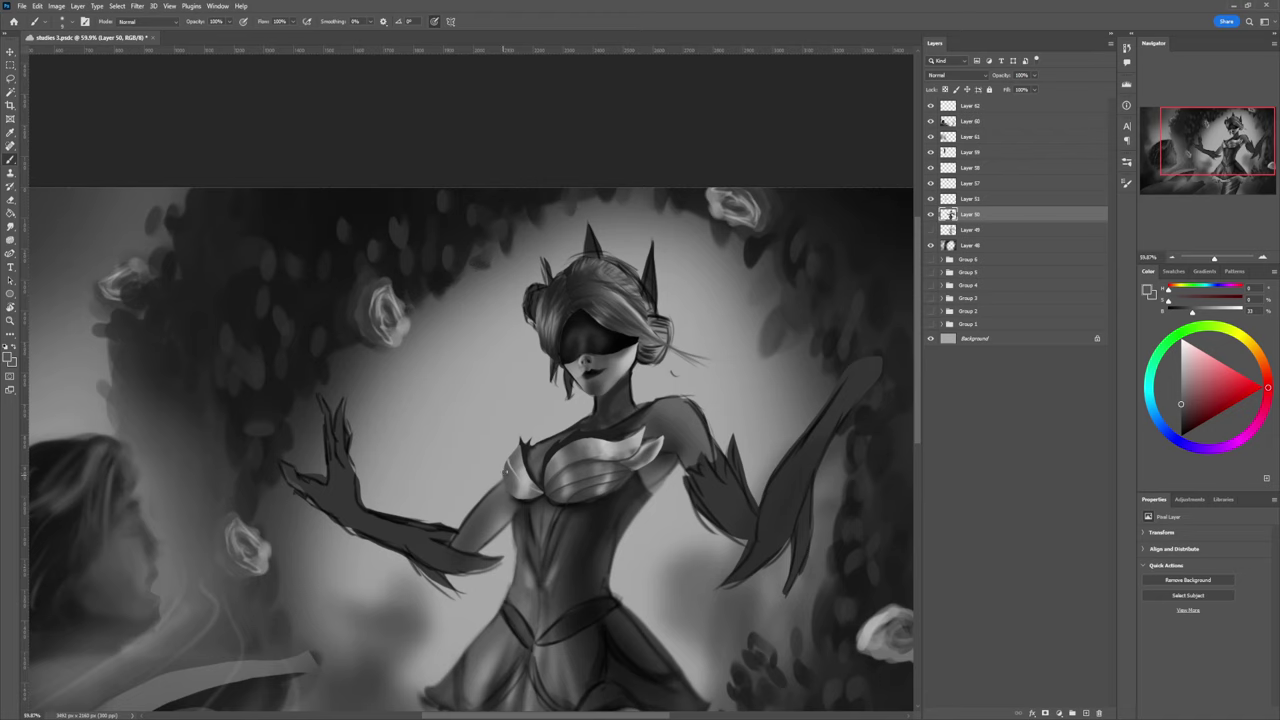
Step: Touch up the smaller cup's lower outer edge with grays sampled from the cup, and choose a dark gray
left_click(514, 460, "alt")
left_click_drag(505, 473, 515, 483)
left_click(511, 460, "alt")
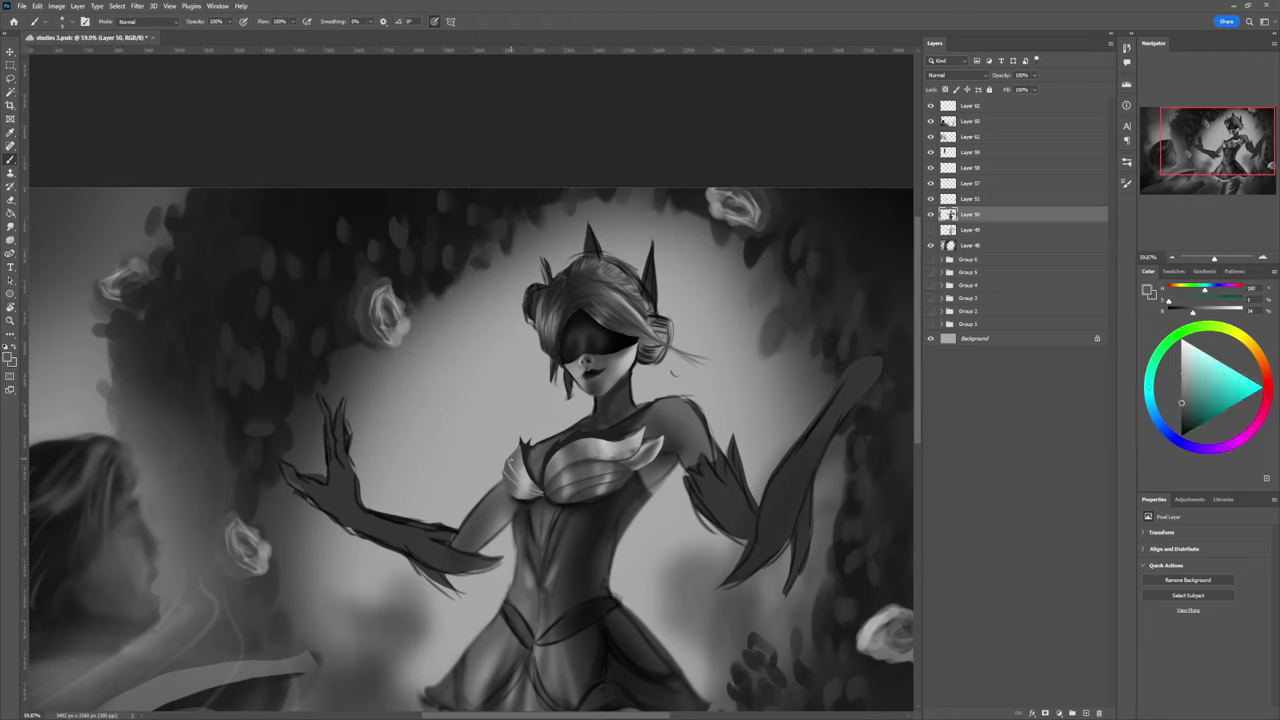
left_click(513, 469, "alt")
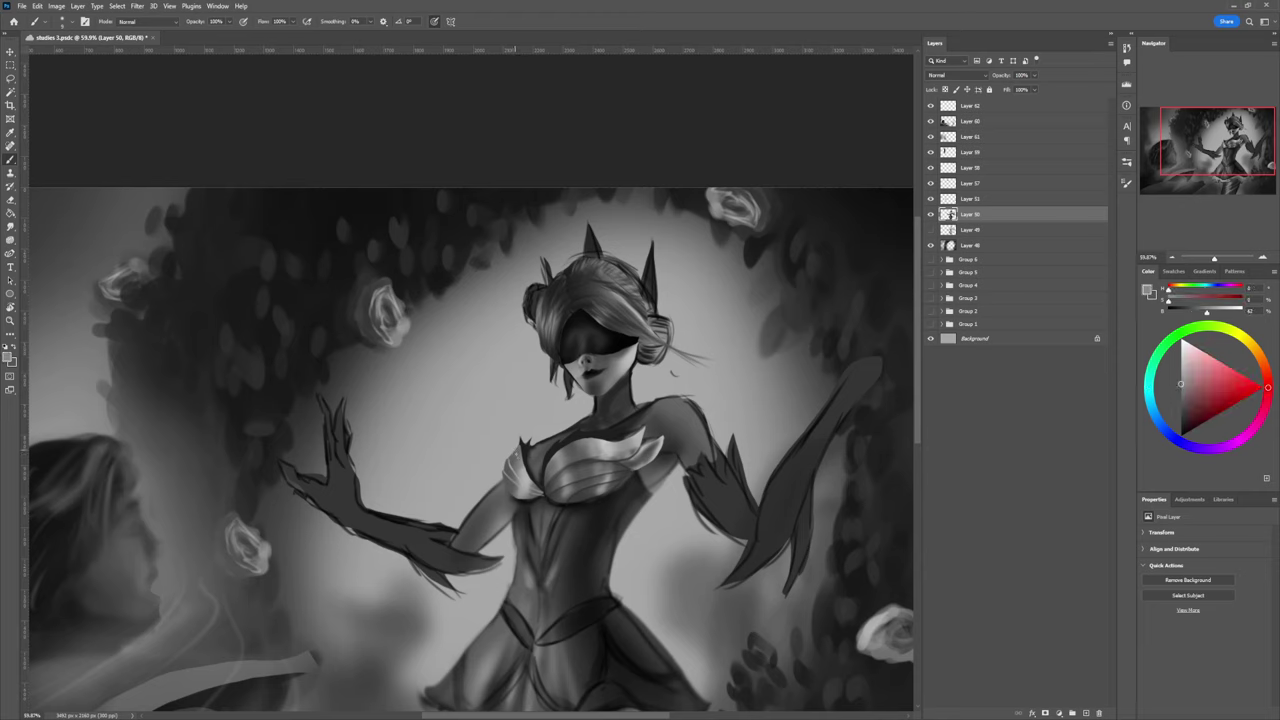
left_click(673, 371, "alt")
left_click(1181, 410)
Step: Examine the whole painting at several magnifications and compare it with the active figure layer hidden and shown
key("z")
mouse_move(543, 513)
left_mouse_down()
mouse_move(450, 513)
mouse_move(564, 516)
mouse_move(540, 520)
left_mouse_up()
left_click_drag(559, 566, 612, 565)
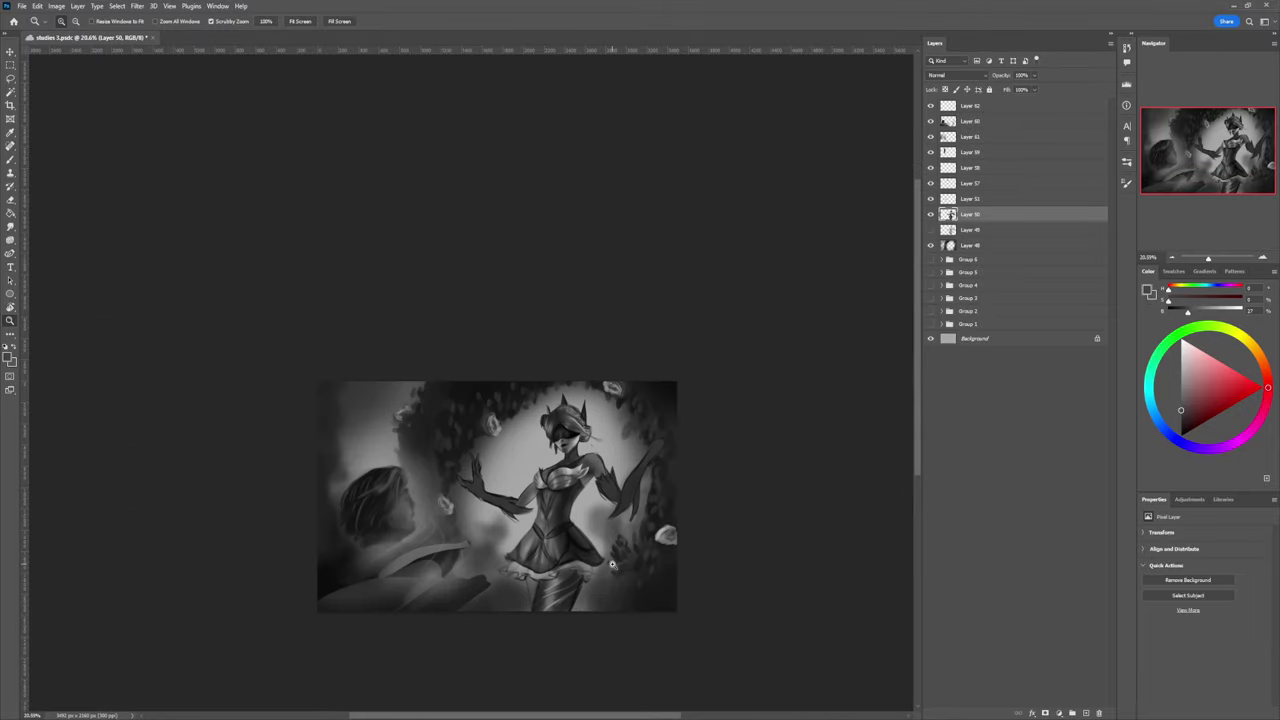
left_click_drag(559, 578, 609, 567)
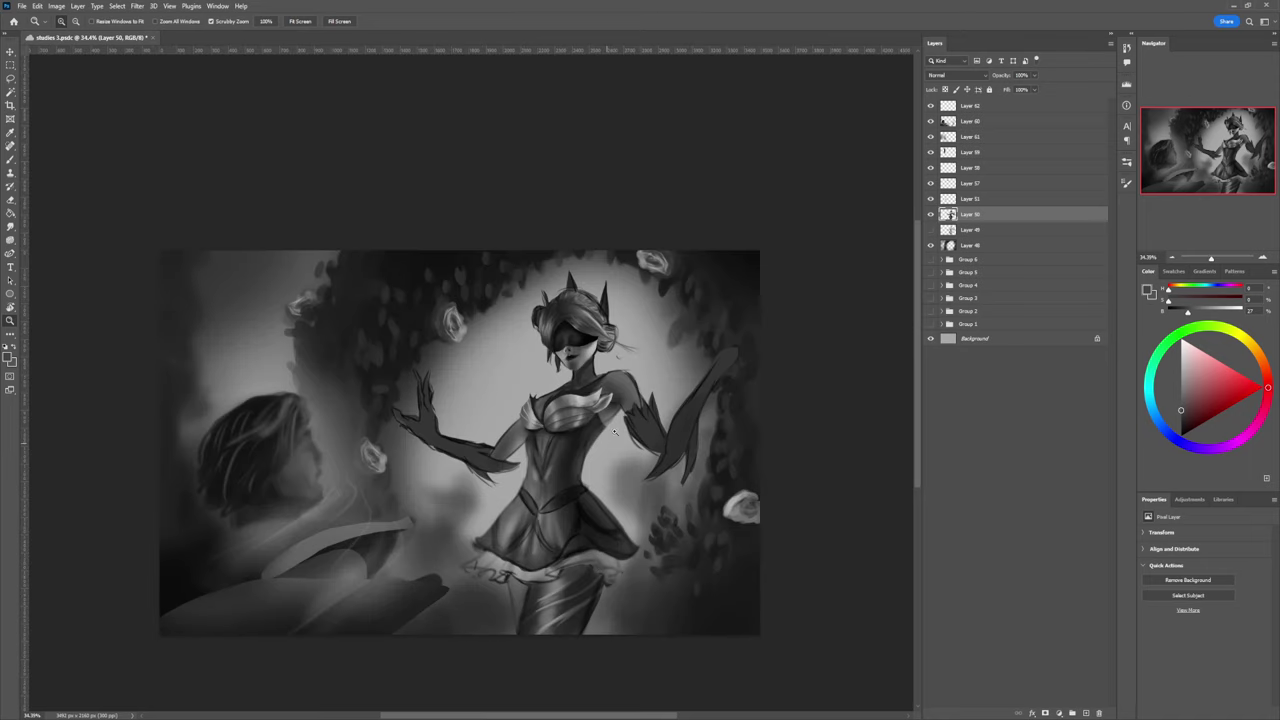
left_click_drag(564, 499, 625, 490)
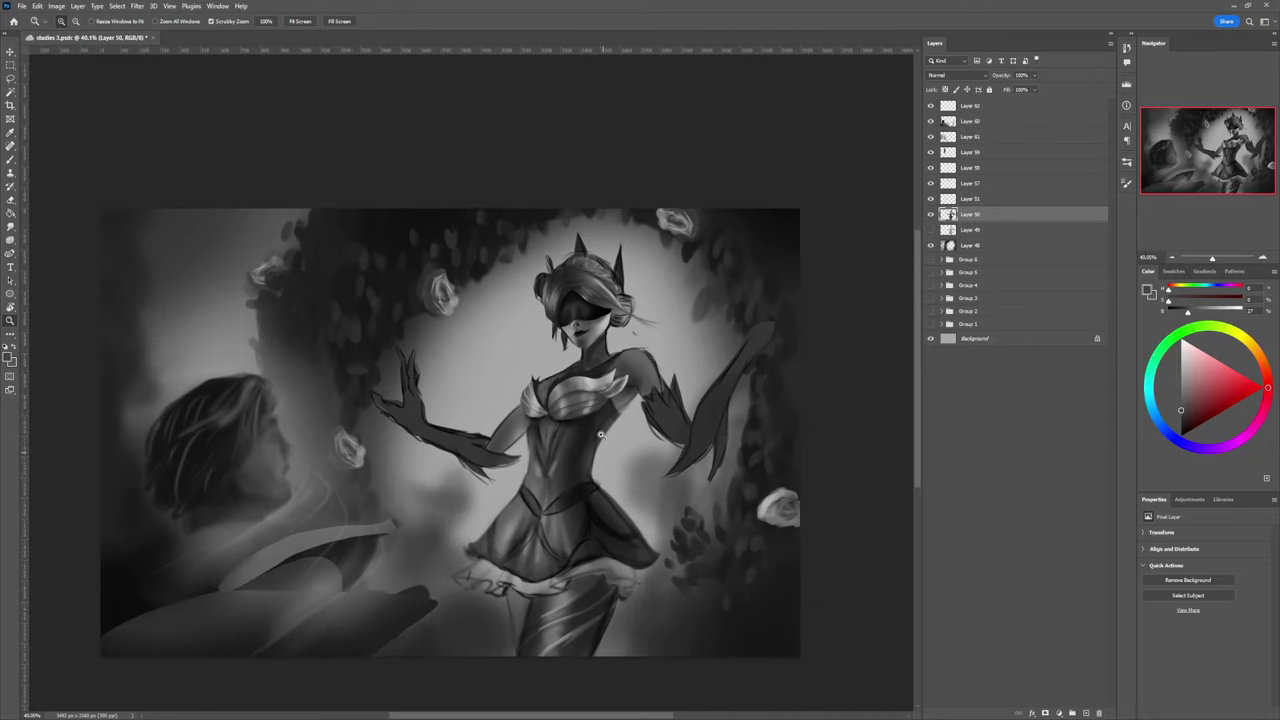
left_click_drag(588, 378, 630, 380)
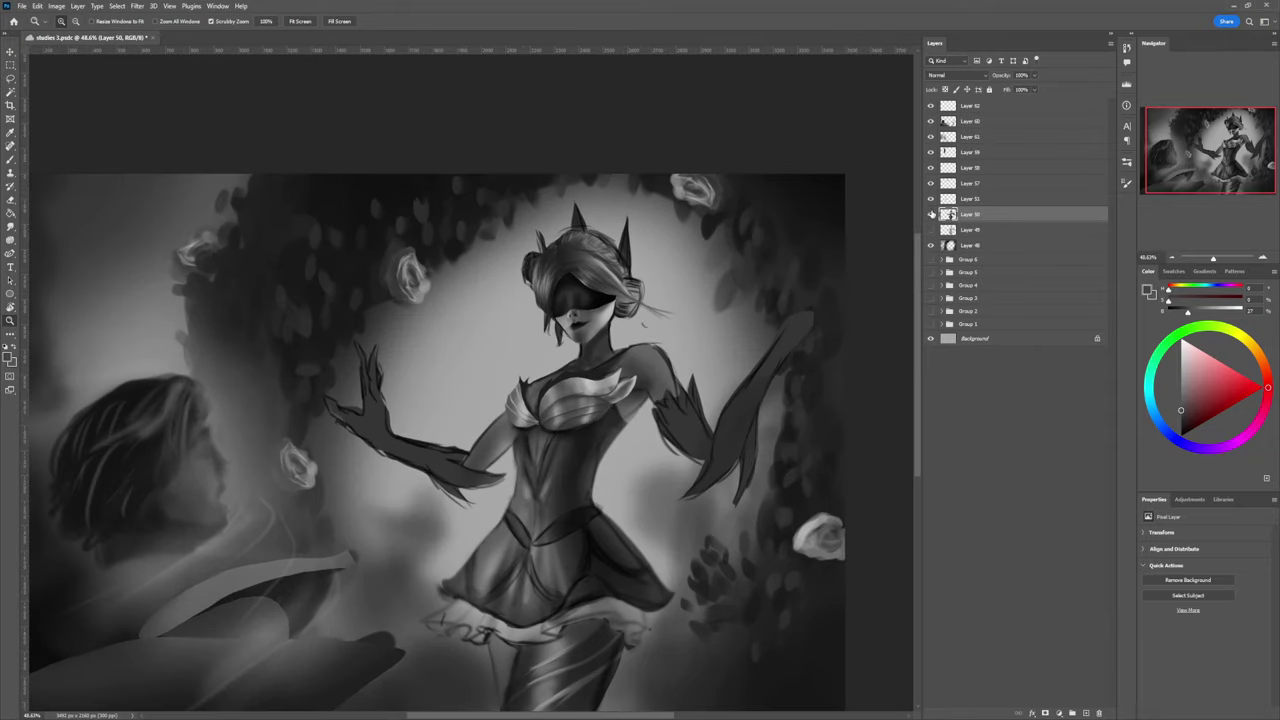
left_click(930, 216)
left_click(930, 215)
left_click(930, 215)
Step: Outline the woman's neck from below the chin to the collar with a Lasso selection and keep it active for brushing
key("l")
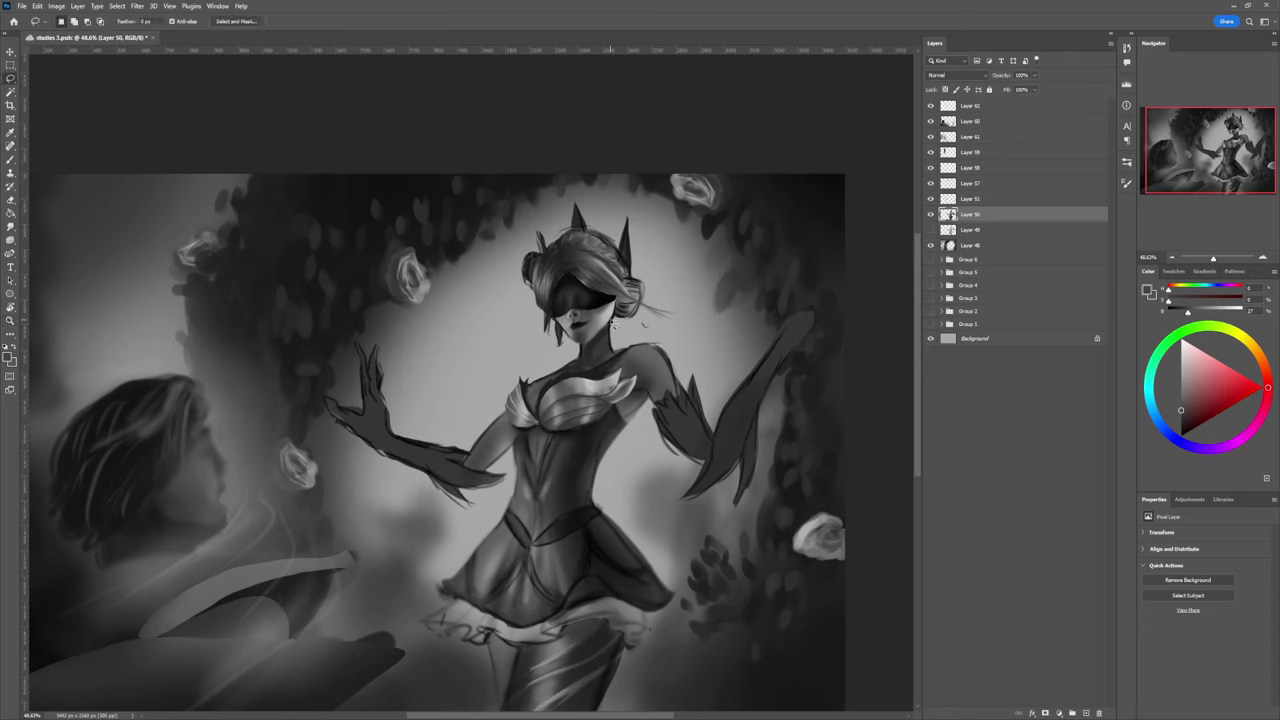
mouse_move(612, 350)
left_mouse_down()
mouse_move(616, 360)
mouse_move(582, 374)
mouse_move(580, 348)
mouse_move(611, 319)
mouse_move(686, 323)
mouse_move(609, 349)
mouse_move(530, 342)
left_mouse_up()
key("z")
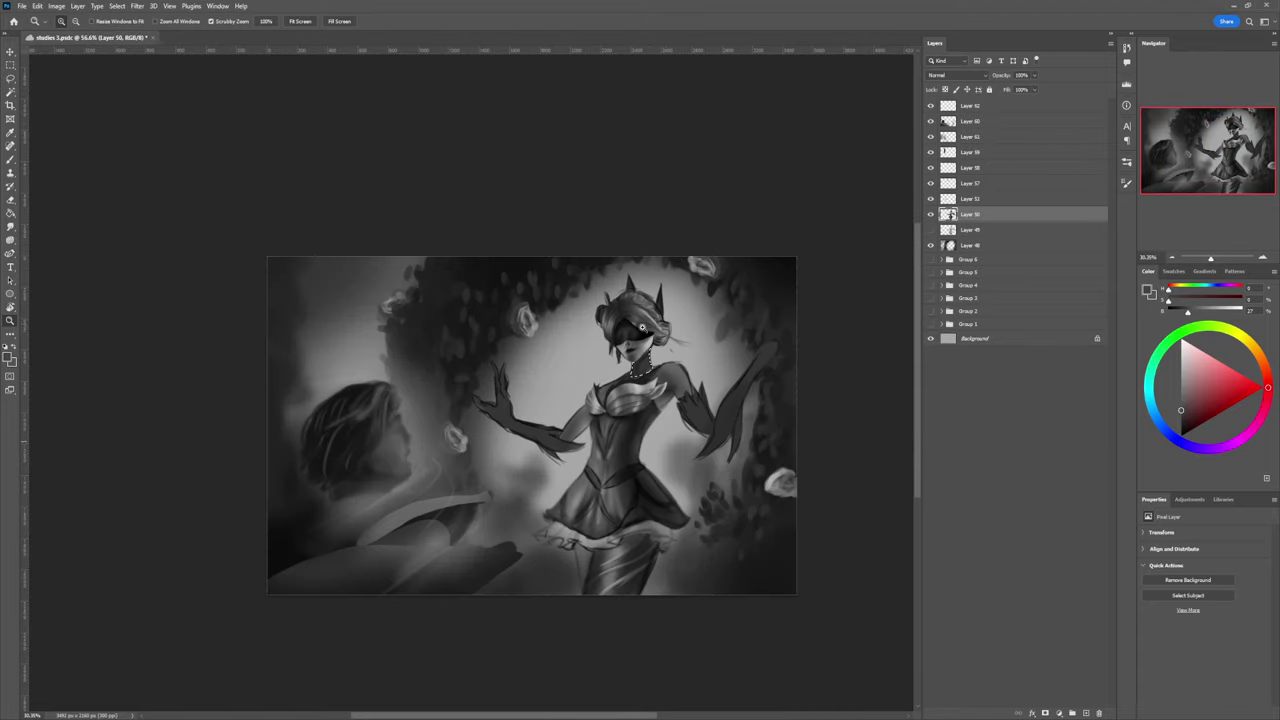
scroll(680, 337, "up", 3)
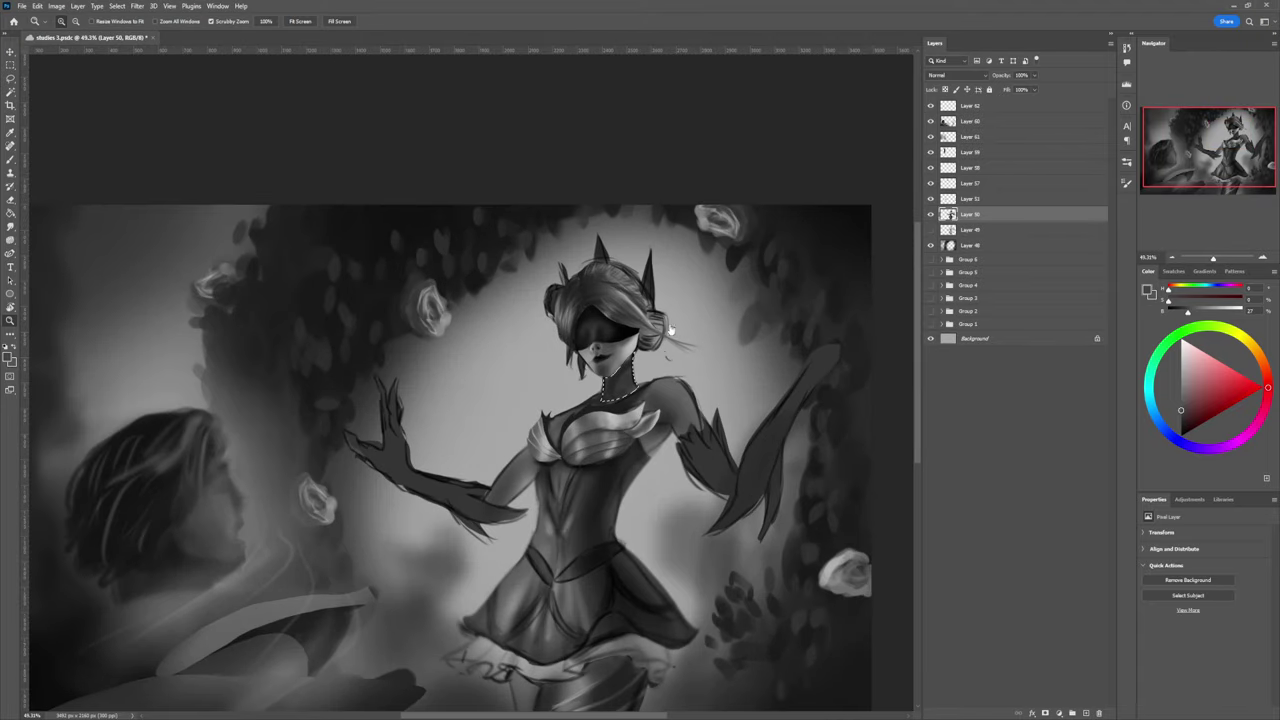
key("b")
key("ctrl+d")
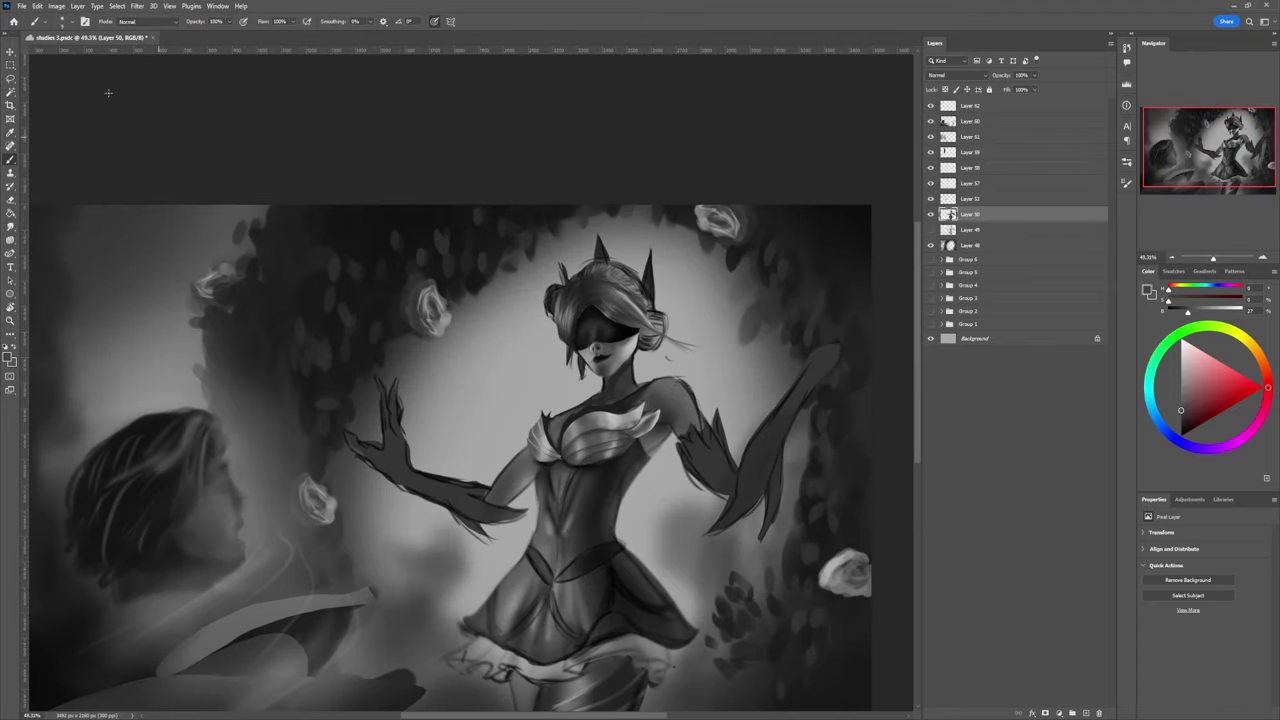
key("ctrl+shift+d")
Step: Shade the selected neck with grays sampled from the shoulder and neck, switching brush presets and choosing a mid gray and a darker gray
left_click(678, 380, "alt")
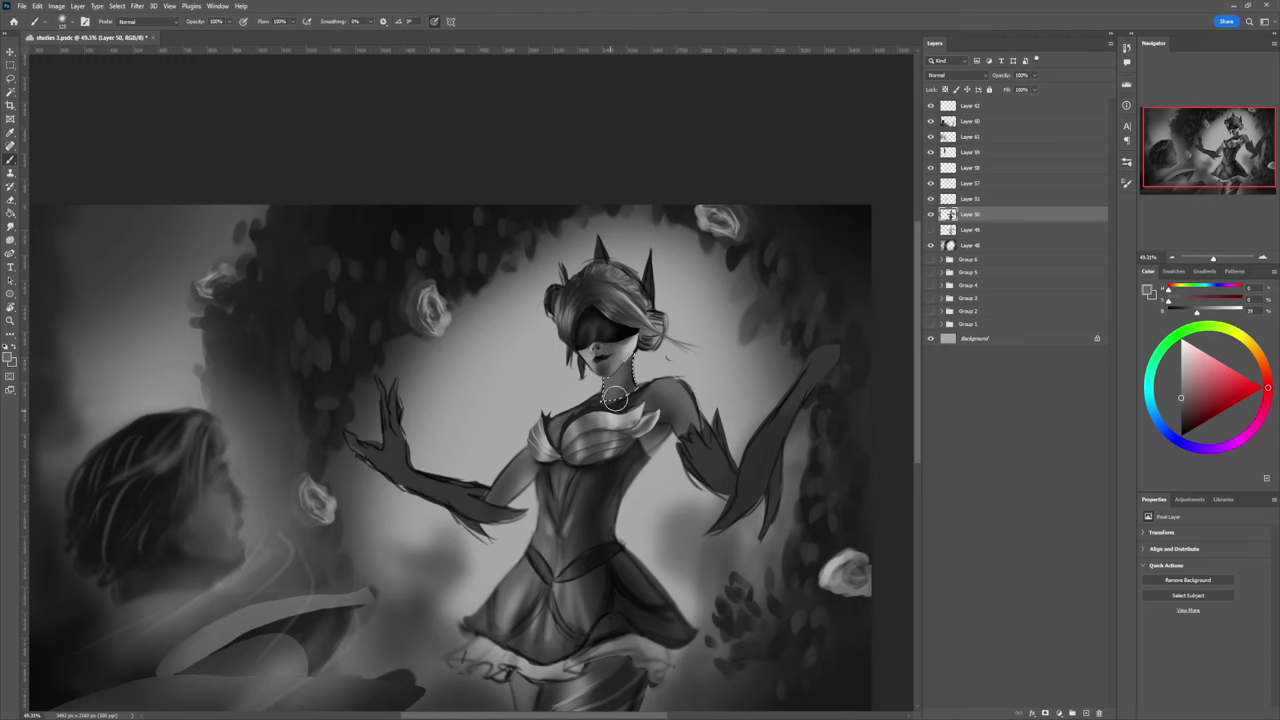
left_click(632, 368, "alt")
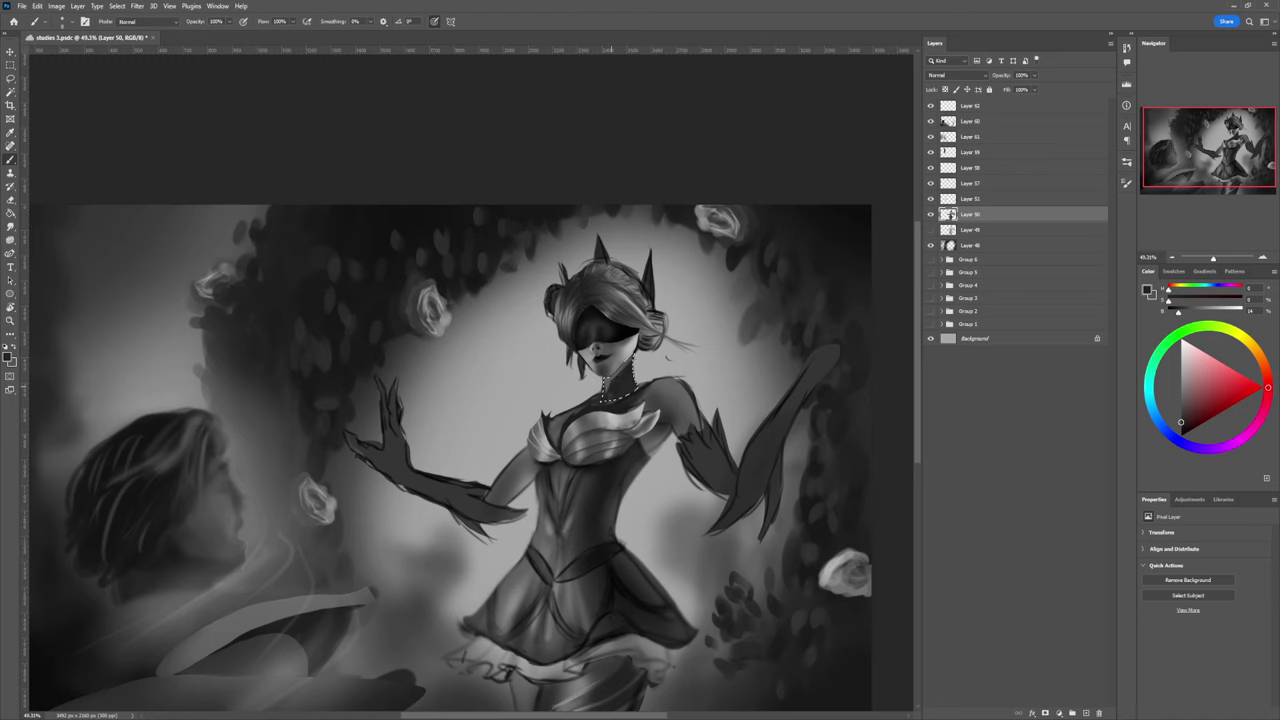
left_click(1181, 398)
key(".")
key("[")
key("[")
key("[")
key("[")
key("[")
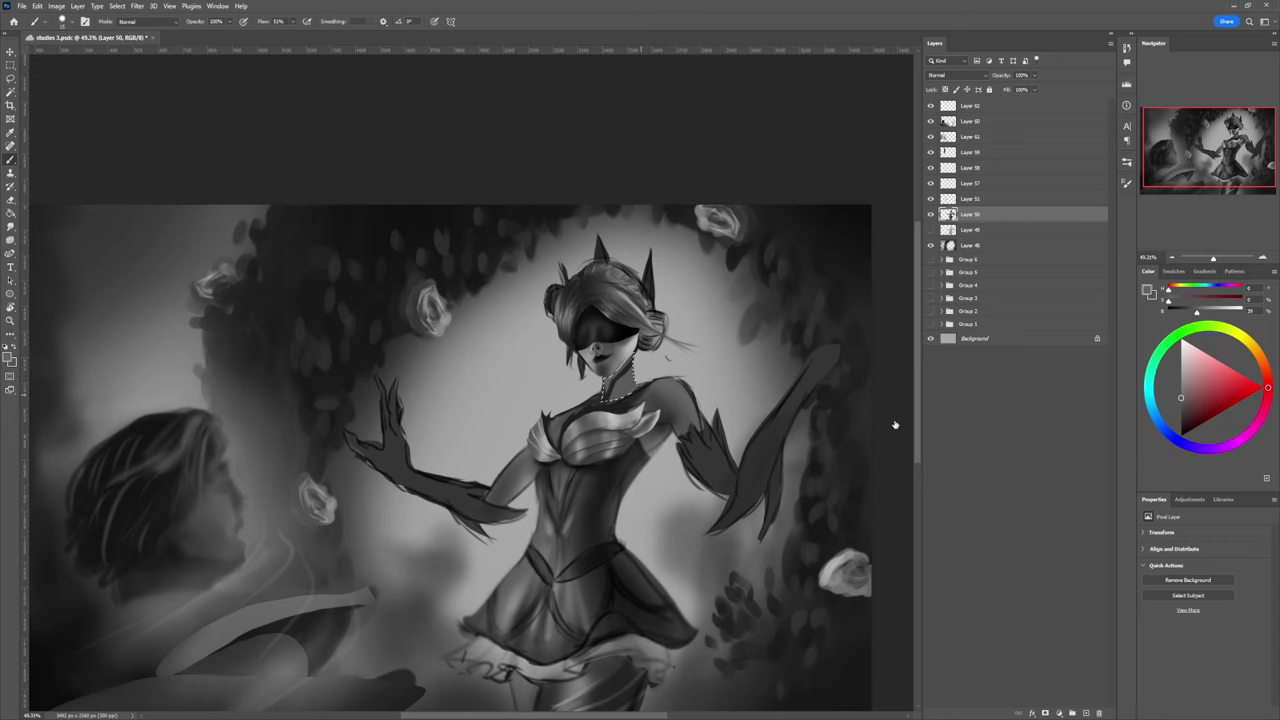
key("period")
left_click_drag(1181, 402, 1179, 418)
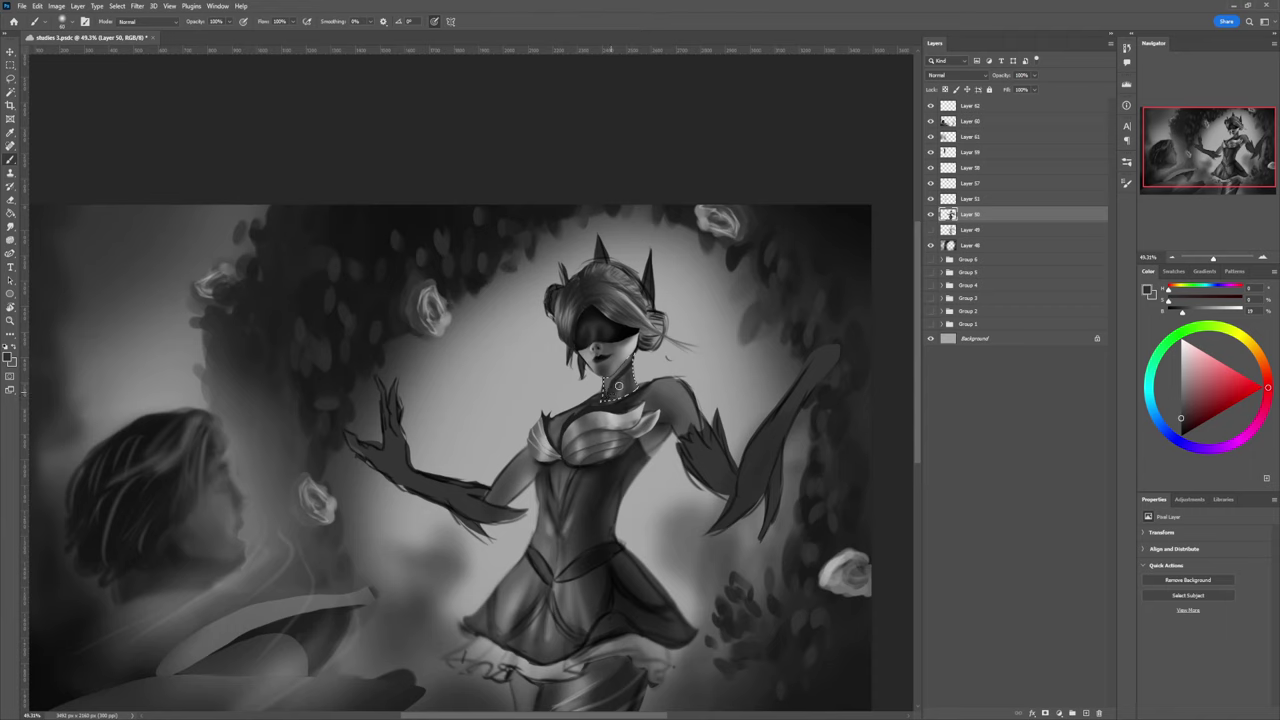
Step: Choose a light gray and add highlights inside the neck selection with a small brush
left_click(1180, 375)
left_click(1181, 365)
key("bracketleft")
key("bracketright")
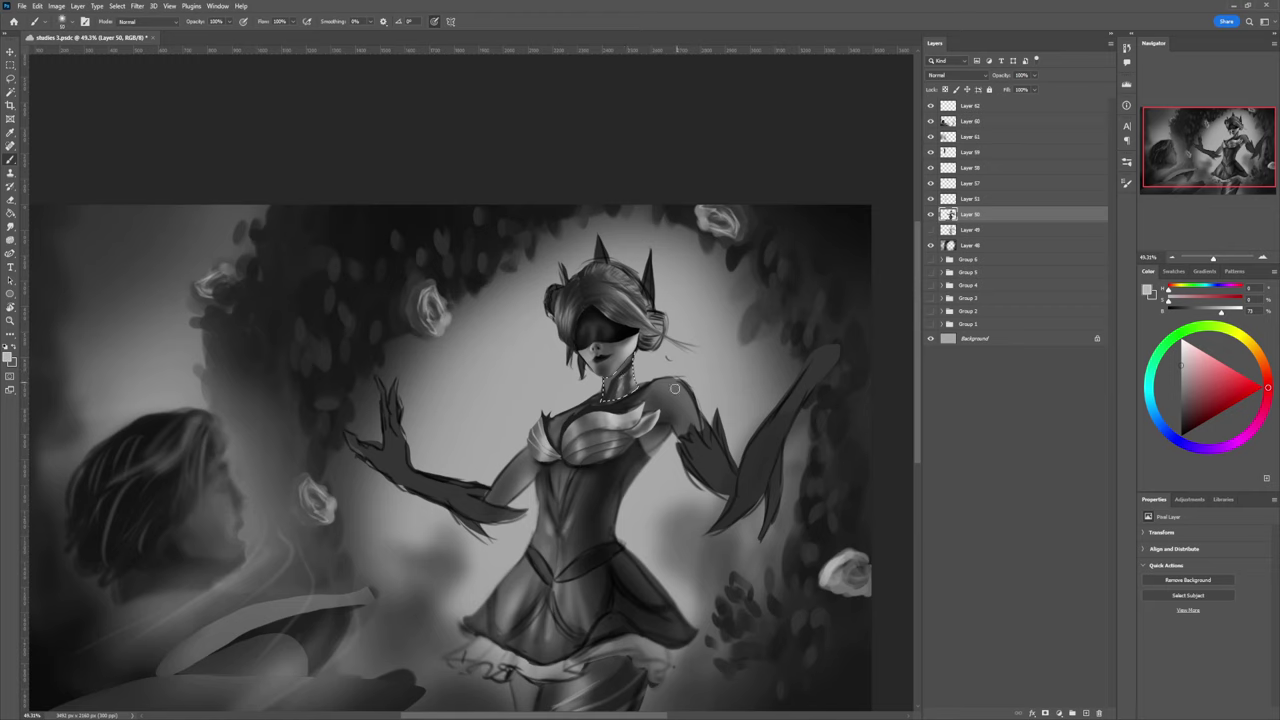
key("bracketleft")
key("l")
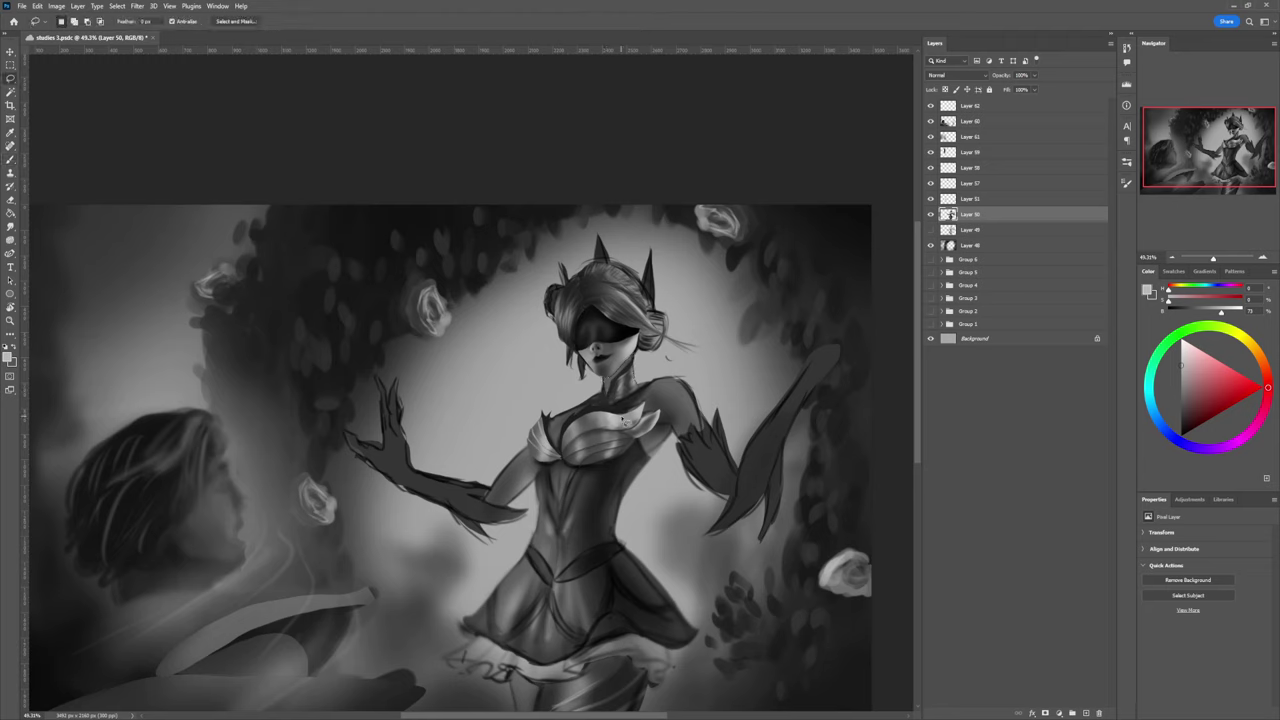
key("ctrl+z")
key("b")
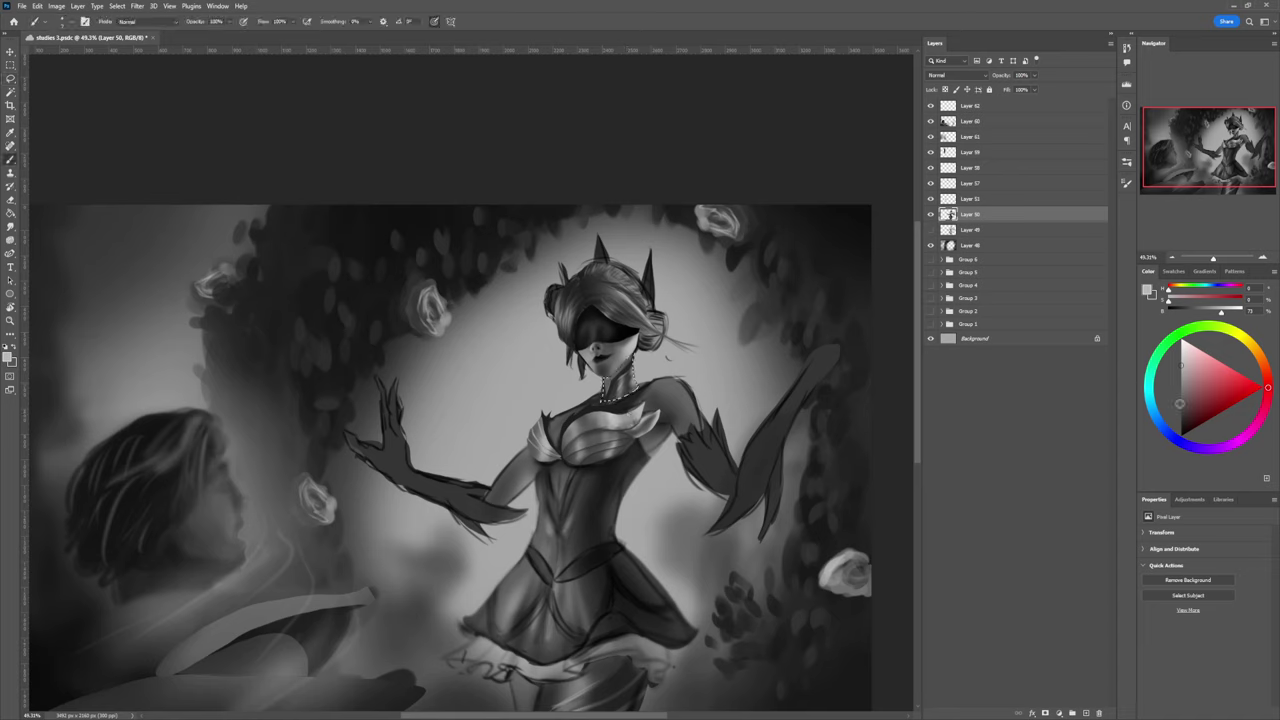
Step: Sample a dark gray from the neck, enlarge the brush considerably, and deepen the neck's shading with a near-black gray
left_click(605, 390, "alt")
key("]")
key("]")
key("]")
key("]")
key("]")
key("]")
key("]")
key("]")
key("]")
key("]")
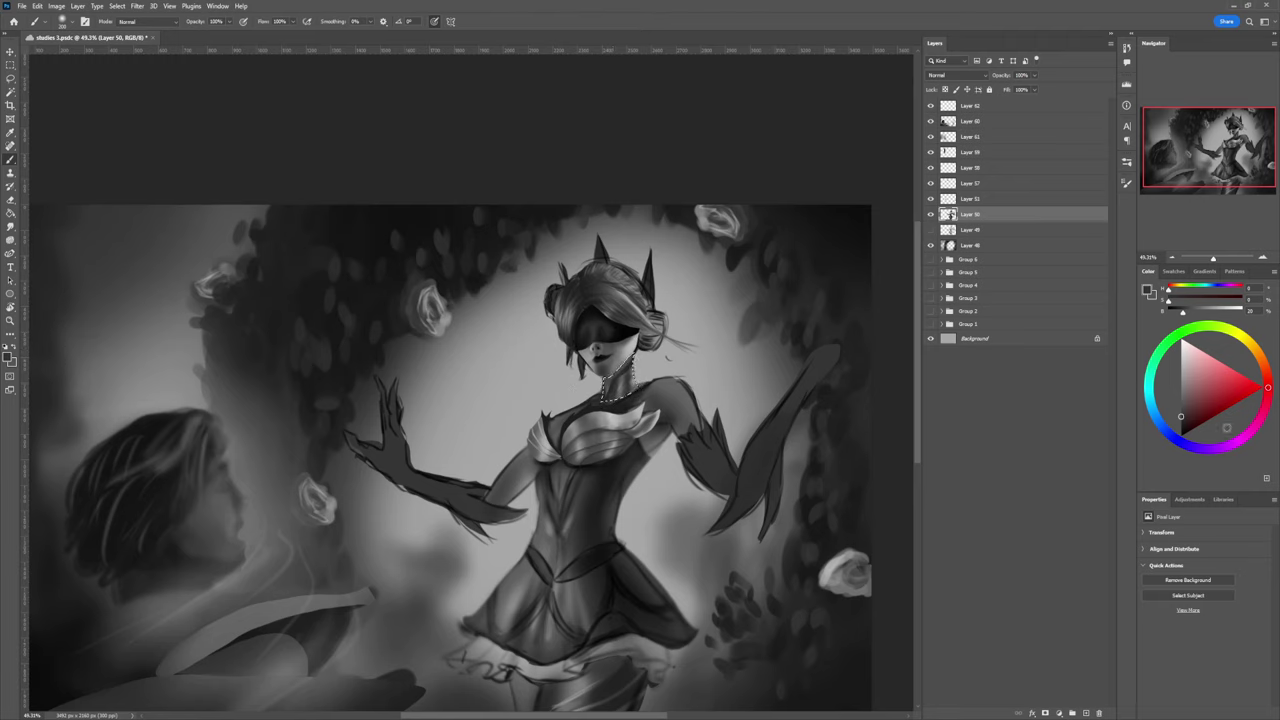
left_click(1180, 428)
Step: Review the neck shading against the full composition at reduced magnifications
key("z")
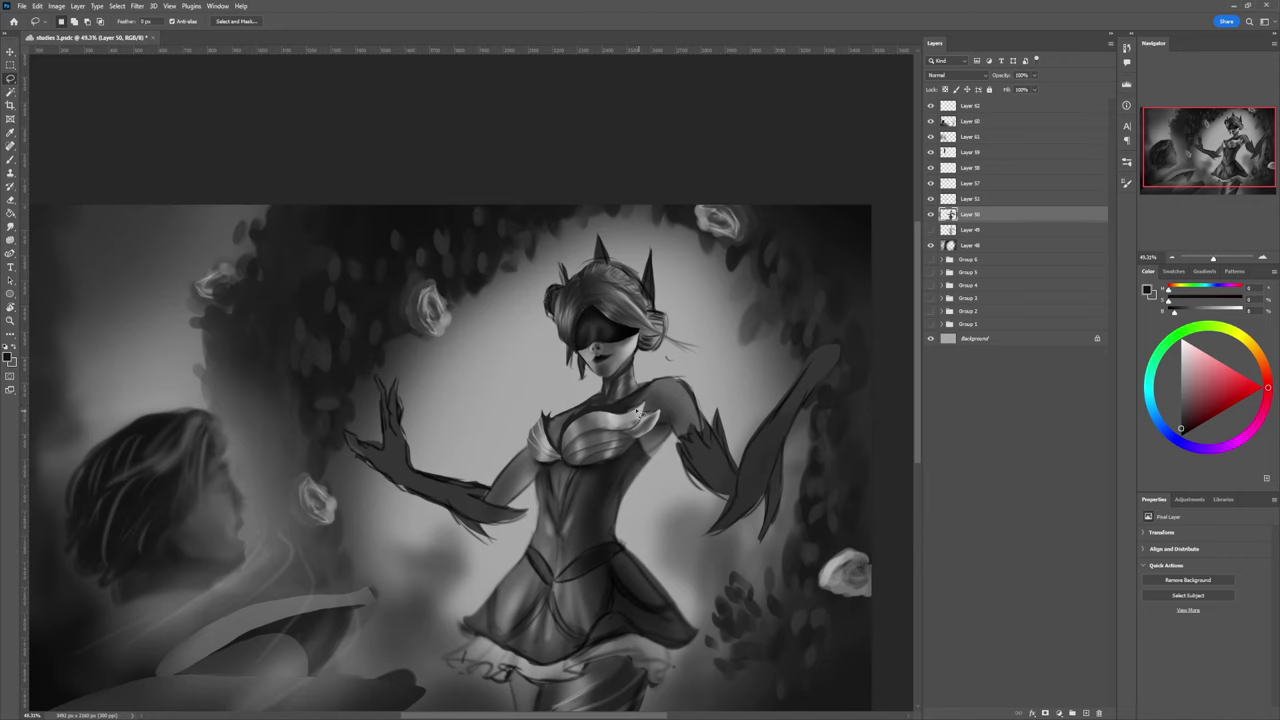
left_click(601, 475, "alt")
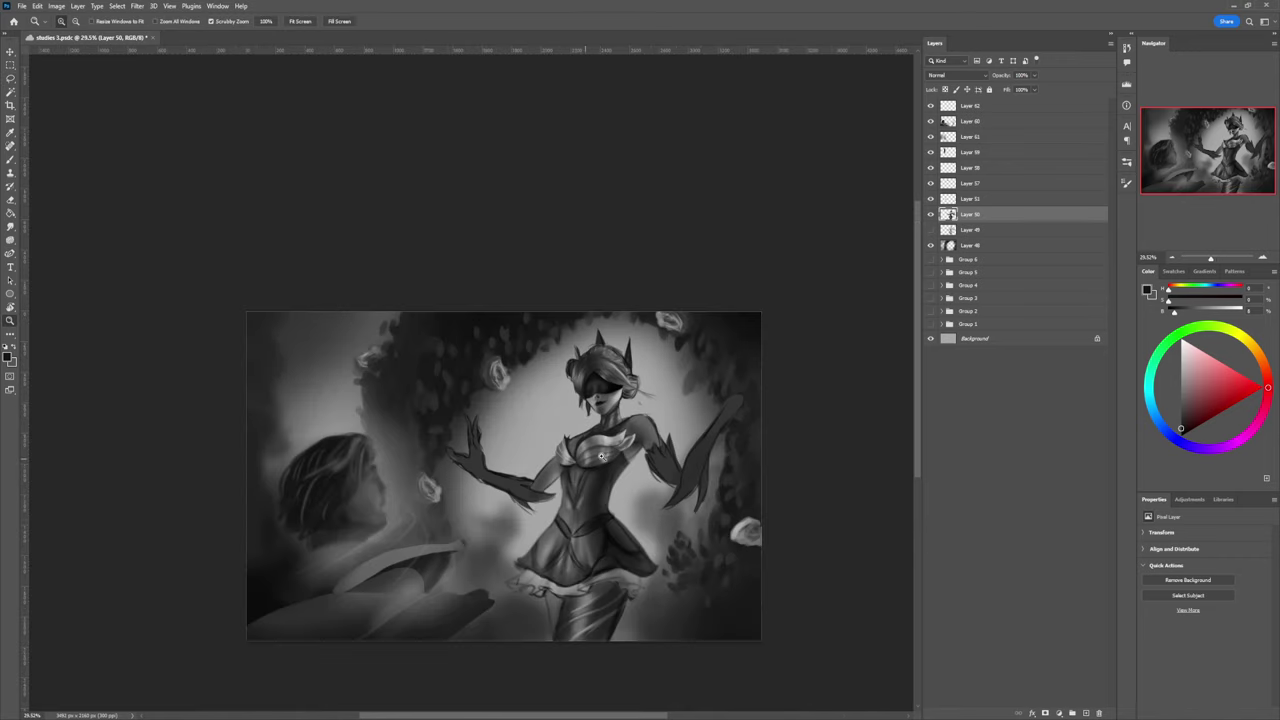
left_click(610, 480, "alt")
left_click(617, 473, "alt")
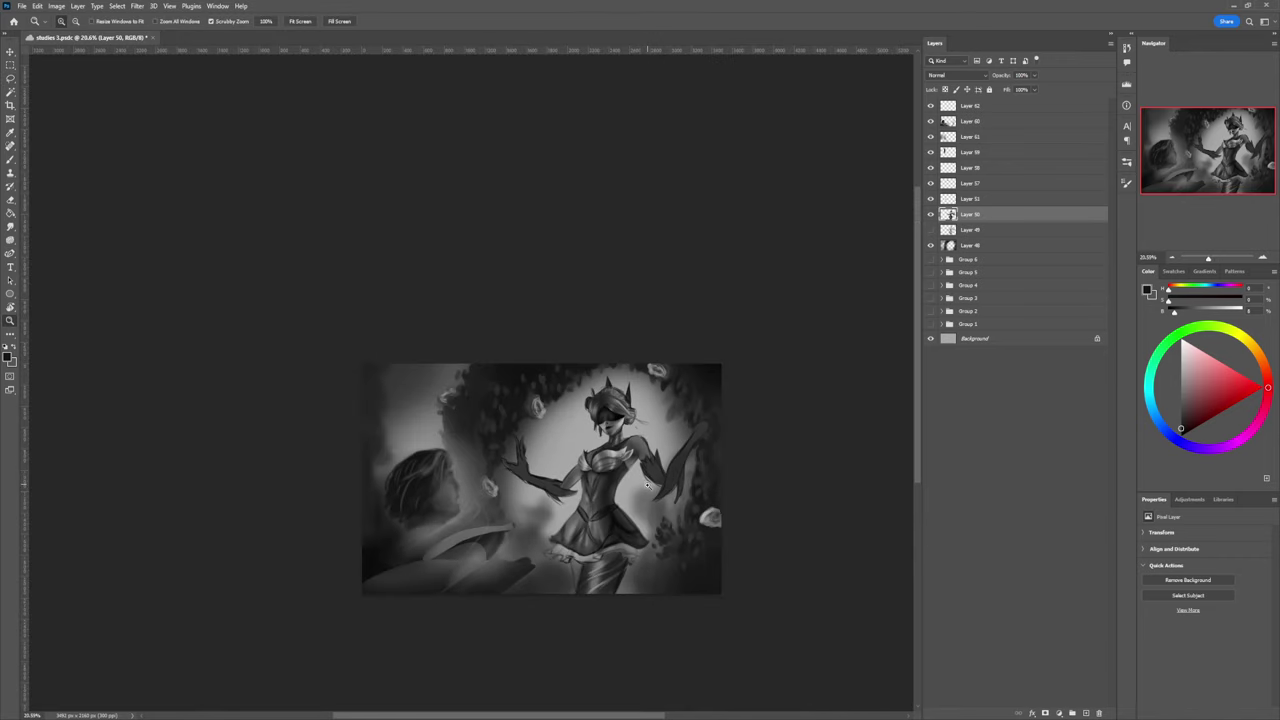
left_click(637, 500, "alt")
left_click(655, 480)
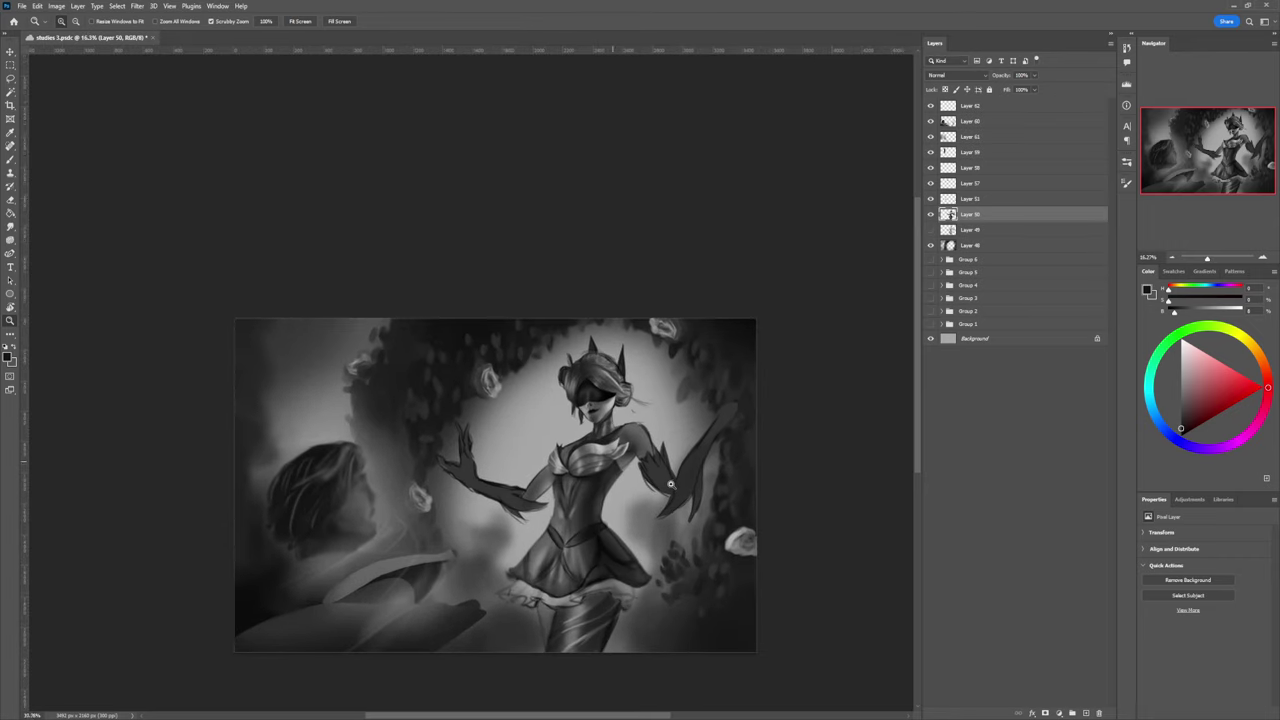
Step: Select the figure's bare shoulder and upper arm, beside the bust and above the feathered glove, with the Lasso
left_click(690, 475)
left_click(719, 499, "alt")
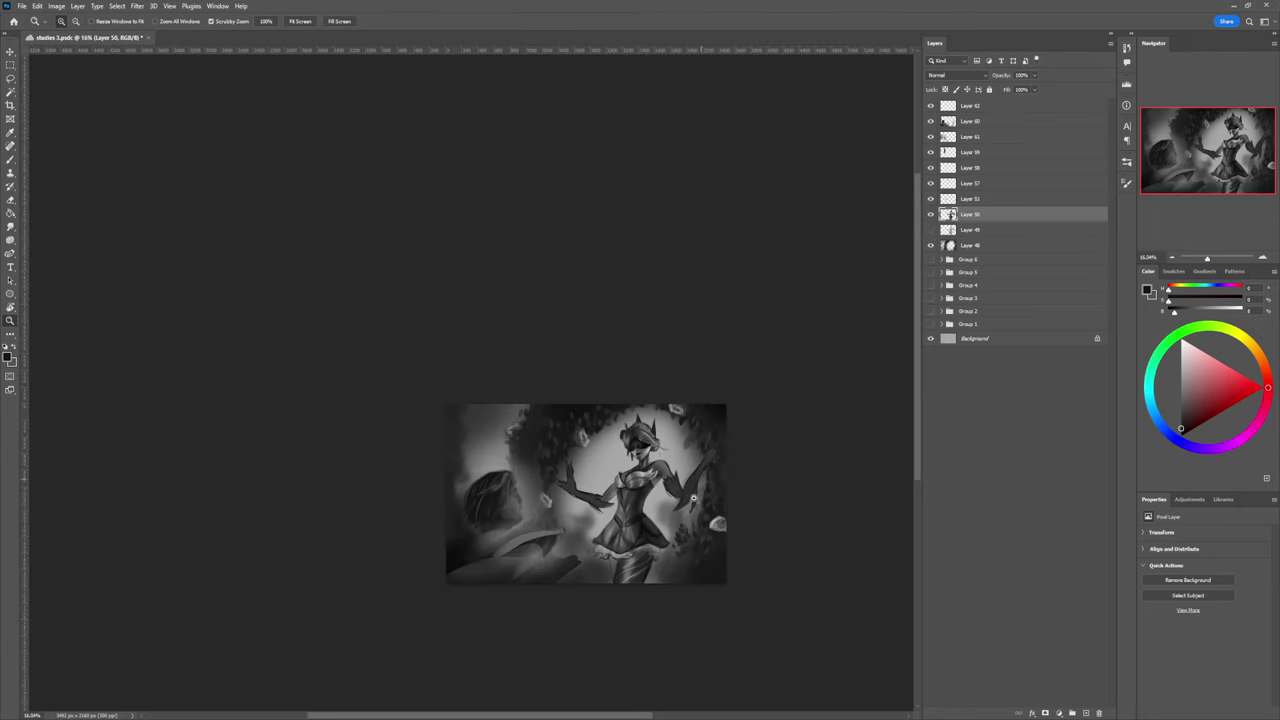
left_click(705, 520)
left_click(705, 497)
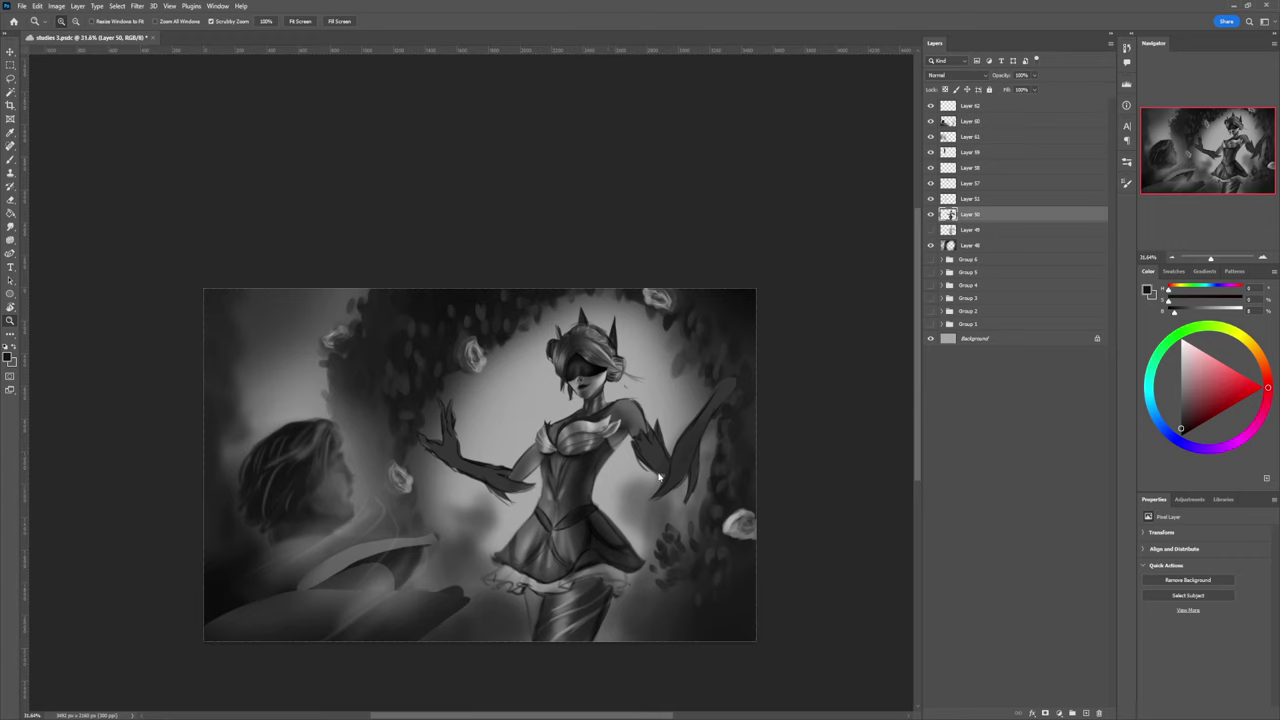
key("l")
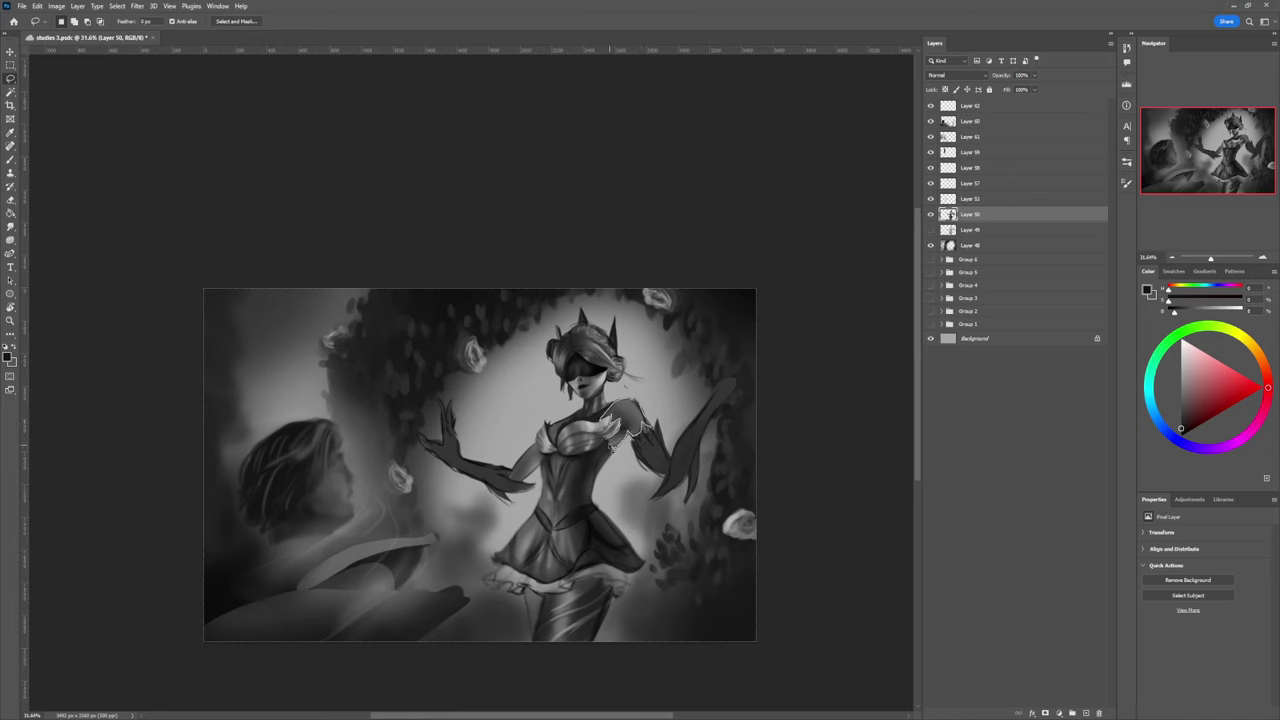
left_click_drag(612, 443, 638, 436)
Step: Brush a mid-grey base tone, sampled from the lower part of the selected shoulder, over the shoulder and upper arm
key("b")
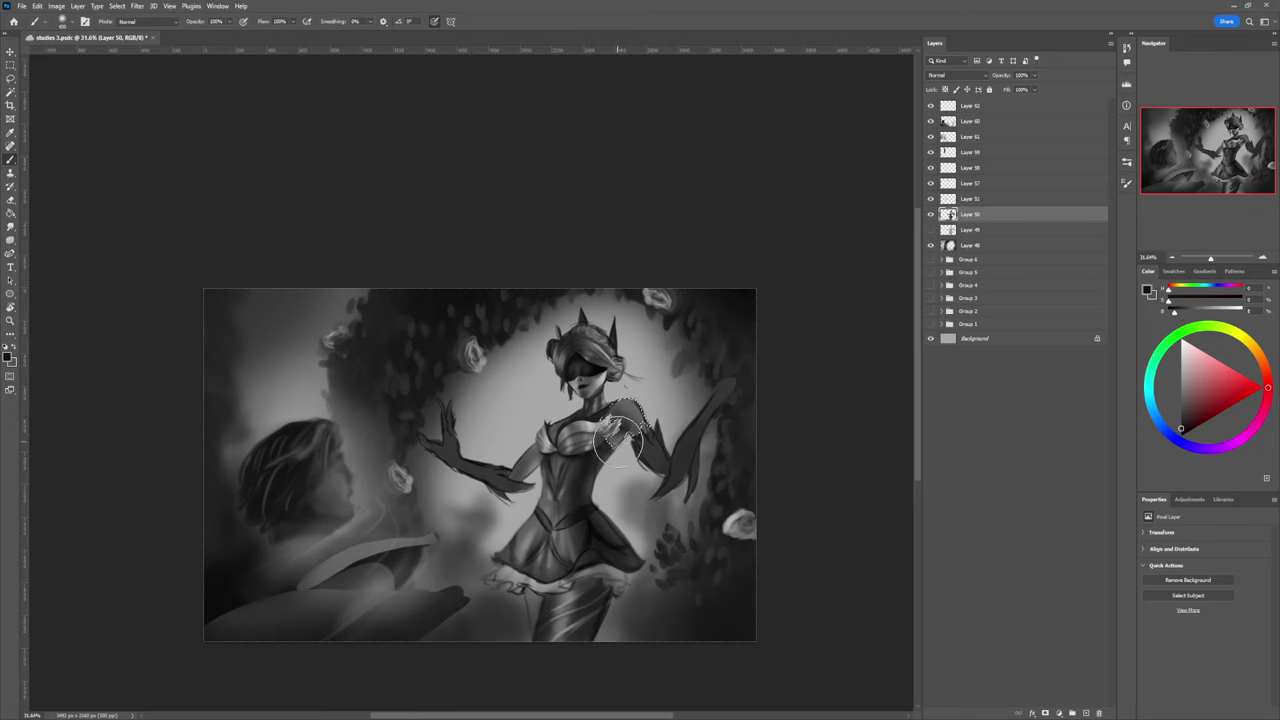
left_click(613, 442, "alt")
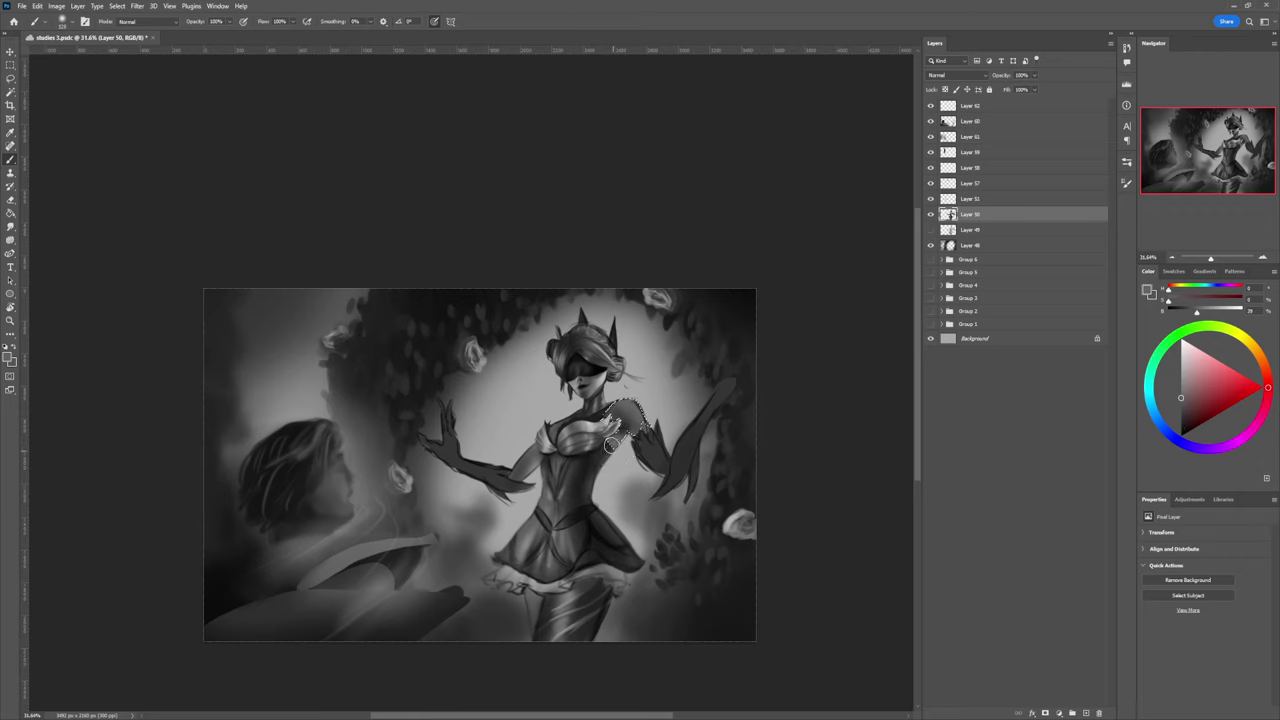
left_click_drag(610, 446, 628, 403)
left_click_drag(609, 456, 646, 406)
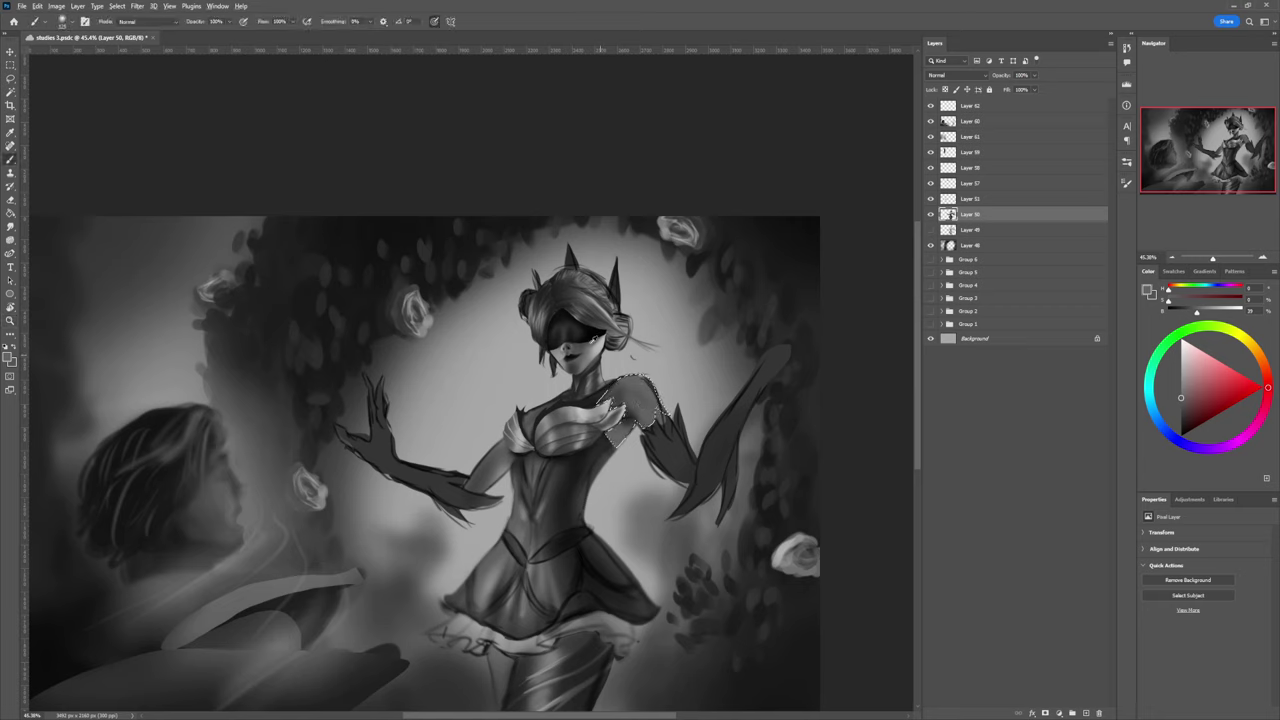
Step: Shade the selected shoulder with dark and mid greys sampled from the painting, blending the shadow toward the neck and underarm
left_click(596, 334, "alt")
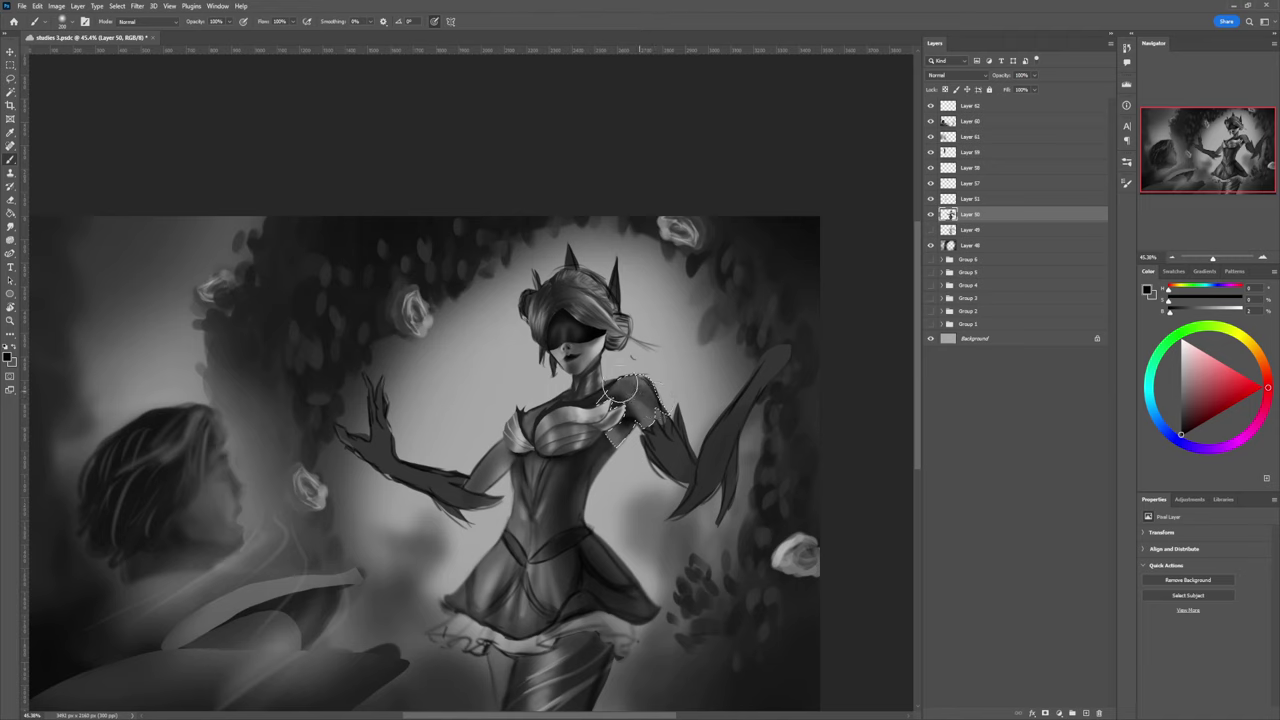
left_click(645, 415, "alt")
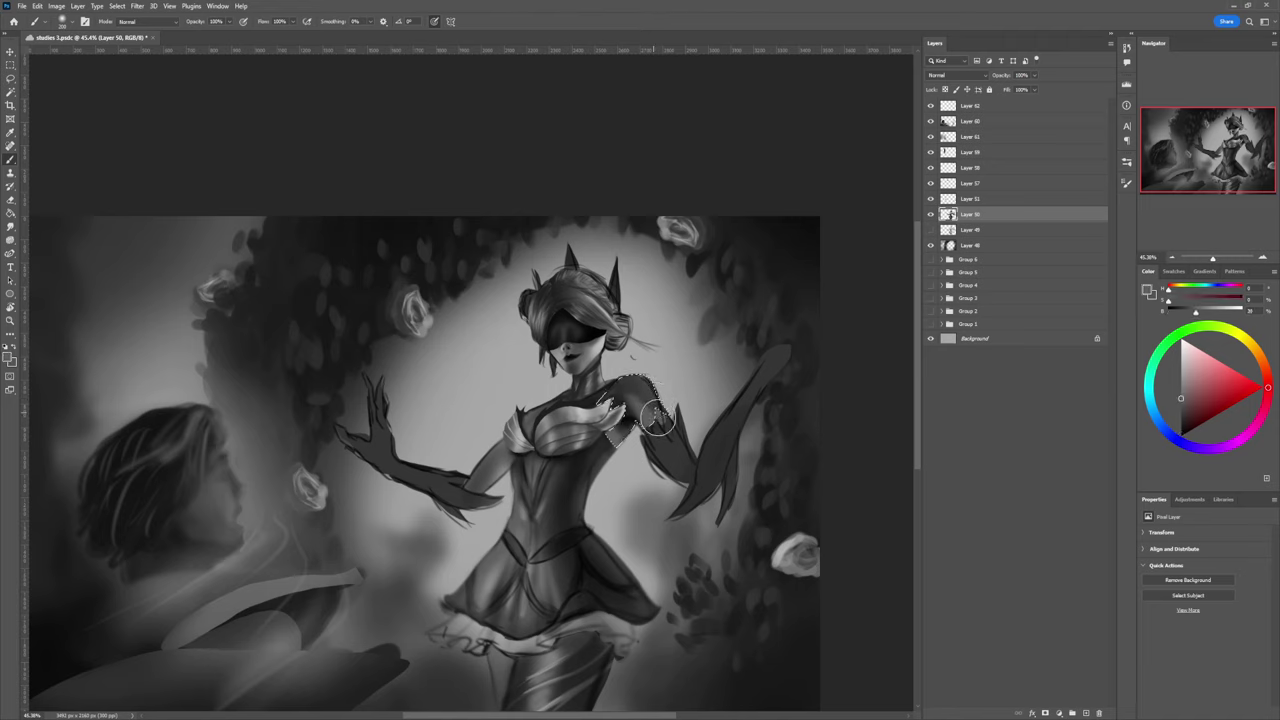
left_click(648, 415, "alt")
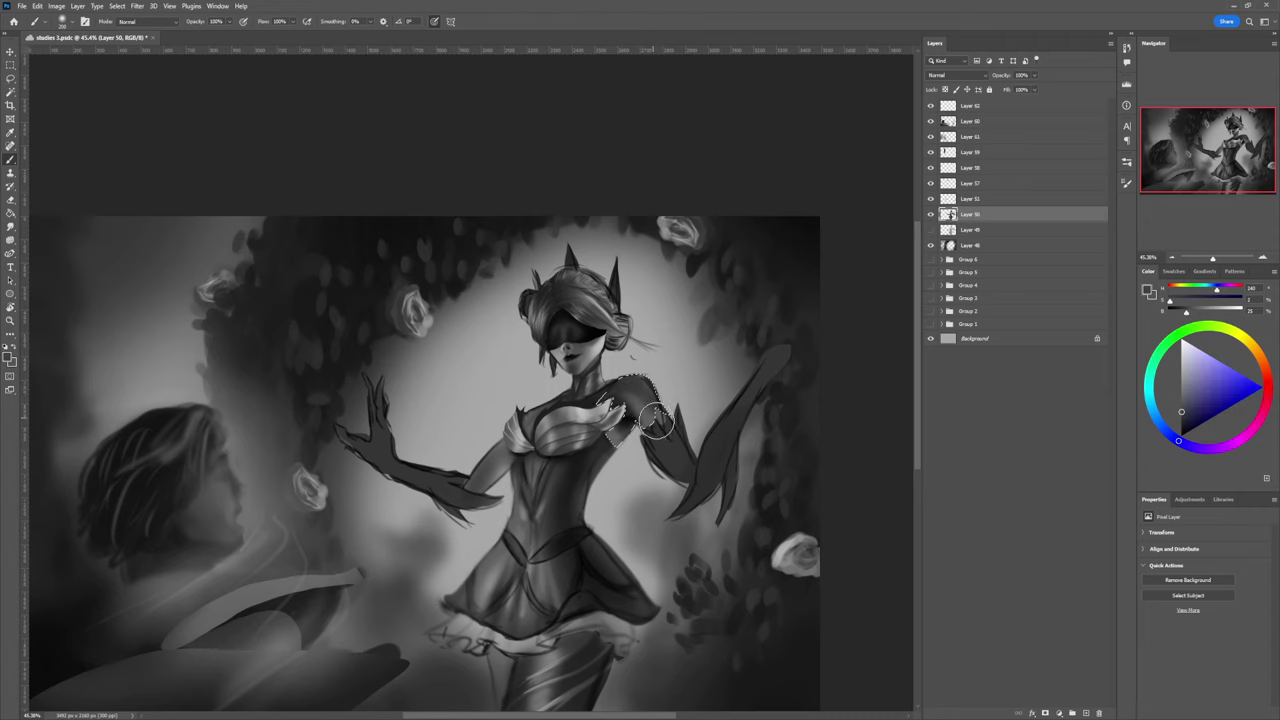
left_click(629, 388, "alt")
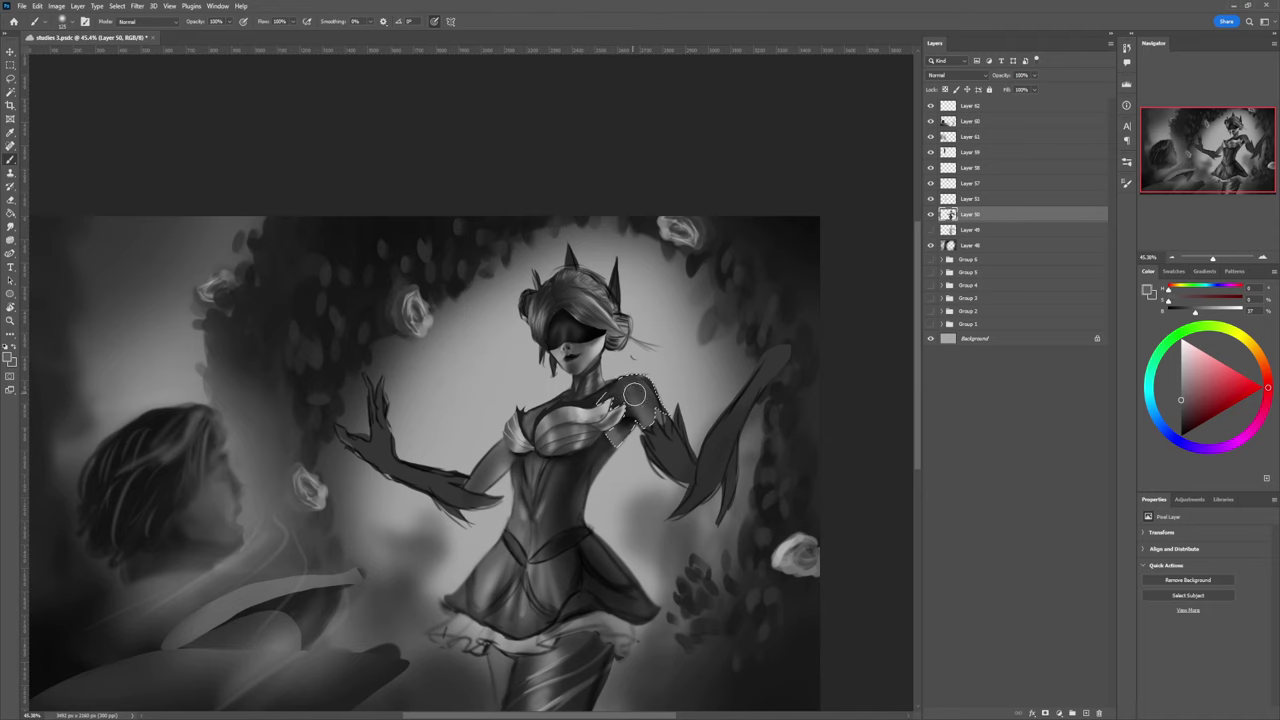
mouse_move(625, 390)
left_mouse_down()
mouse_move(606, 412)
mouse_move(634, 389)
left_mouse_up()
Step: Paint progressively lighter grey highlights along the shoulder's upper and outer edge, blending them with tones sampled from the arm
left_click(1181, 390)
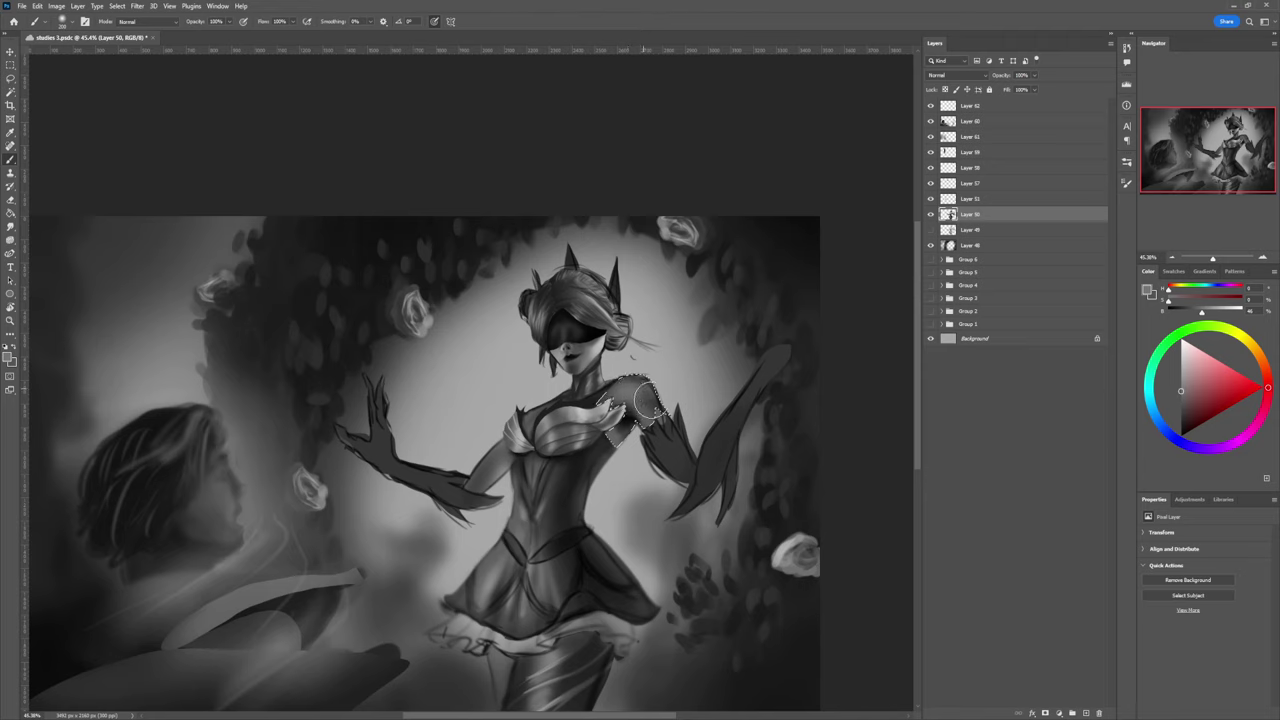
left_click(1181, 363)
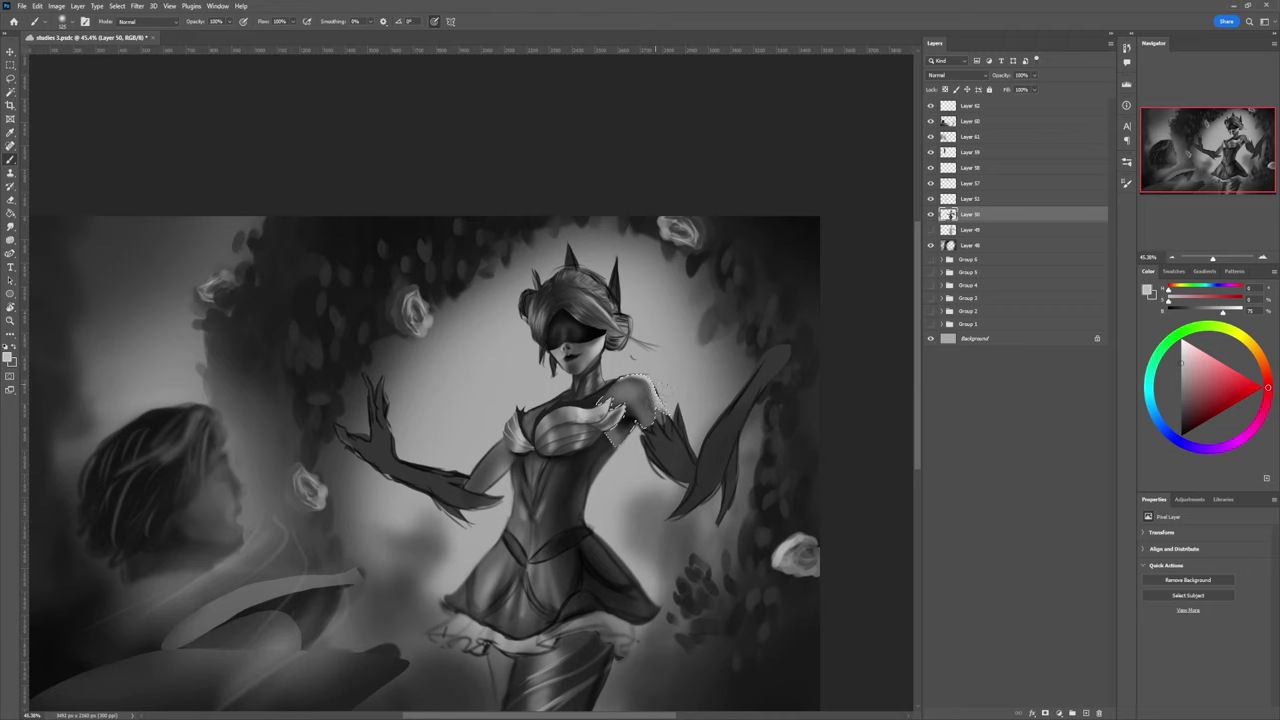
left_click(648, 397, "alt")
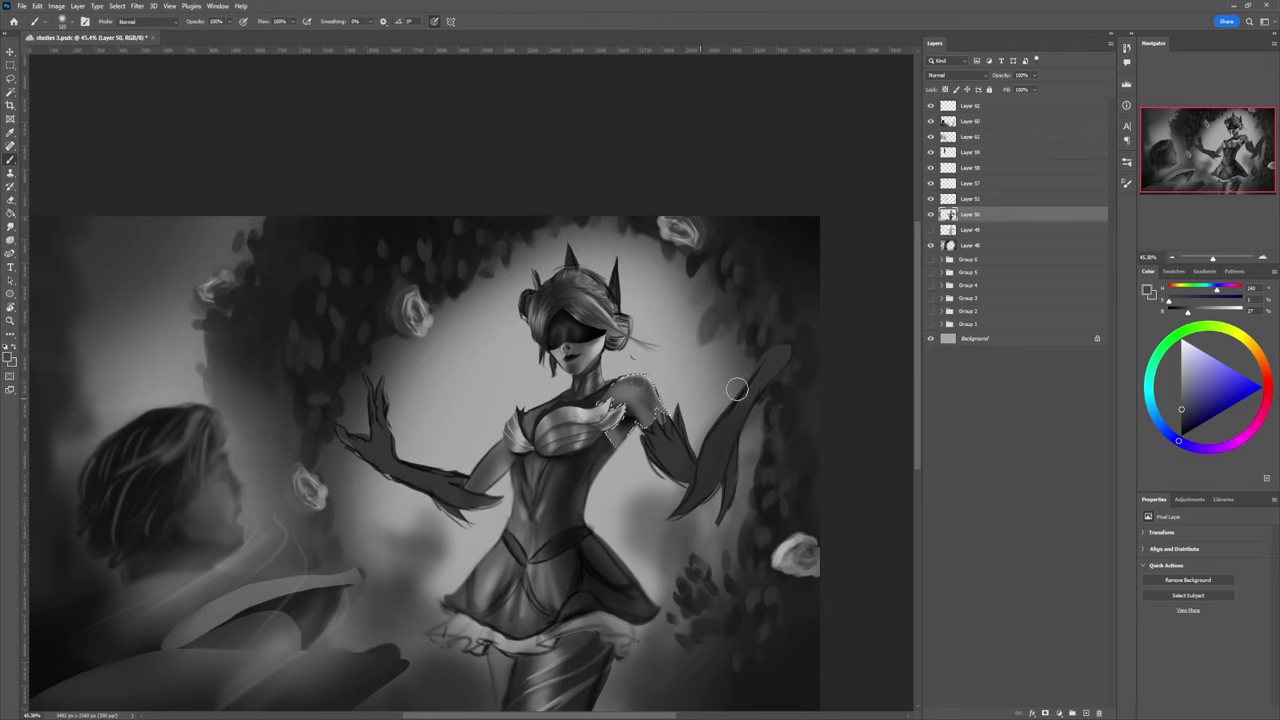
left_click(1182, 375)
left_click(617, 410, "alt")
Step: Deselect the shoulder and lasso the bodice from under the bust and armpit down to the pointed waistline
key("l")
left_click(733, 376)
mouse_move(654, 435)
left_mouse_down()
mouse_move(580, 437)
mouse_move(749, 460)
left_mouse_up()
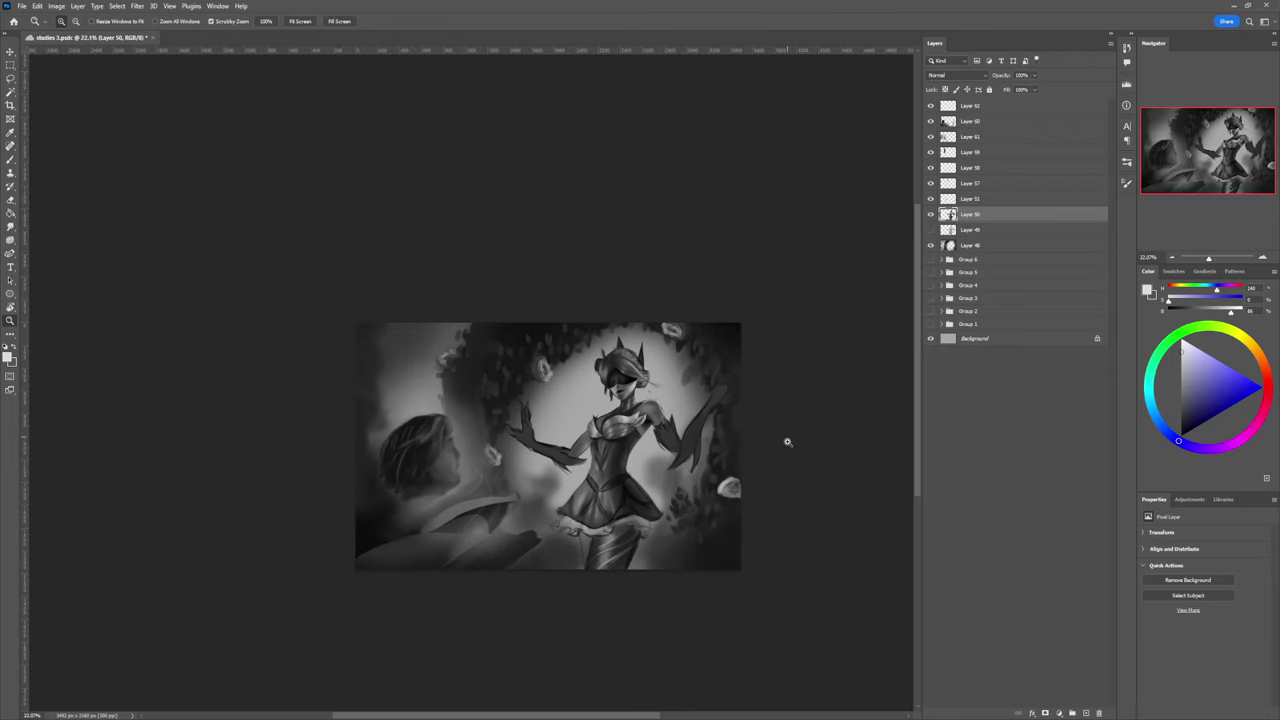
left_click_drag(676, 417, 765, 434)
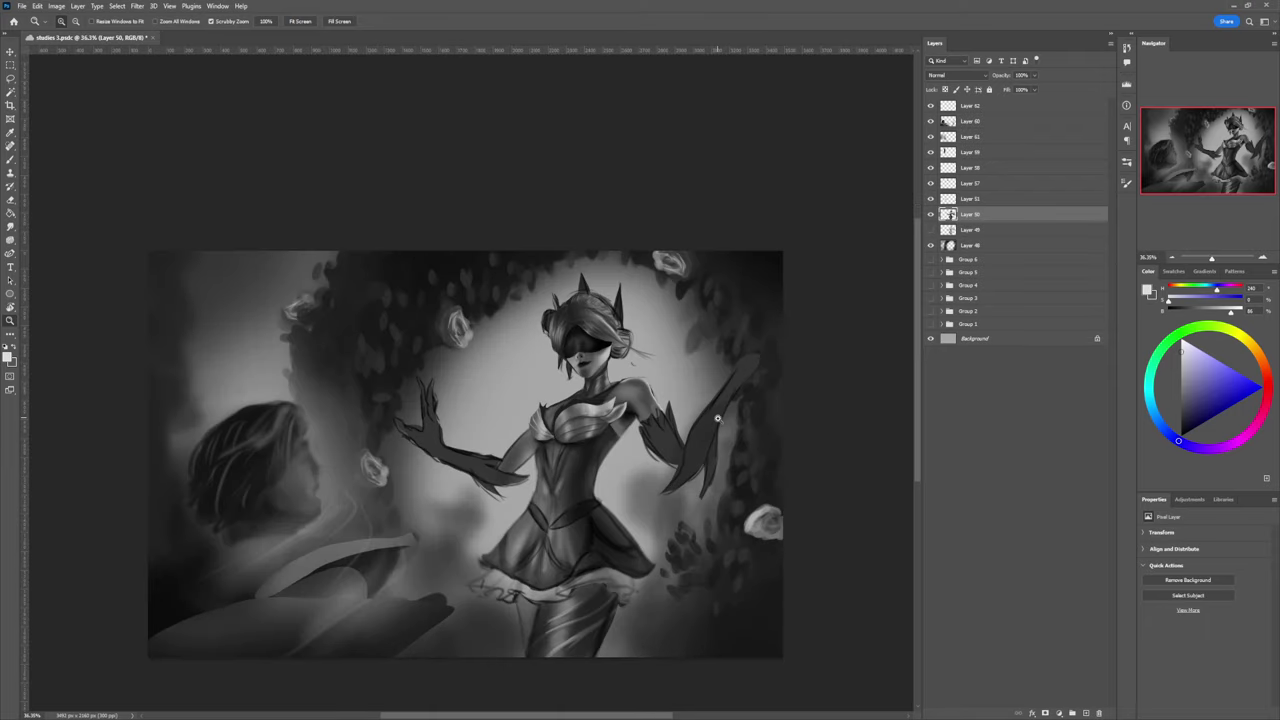
left_click(647, 432)
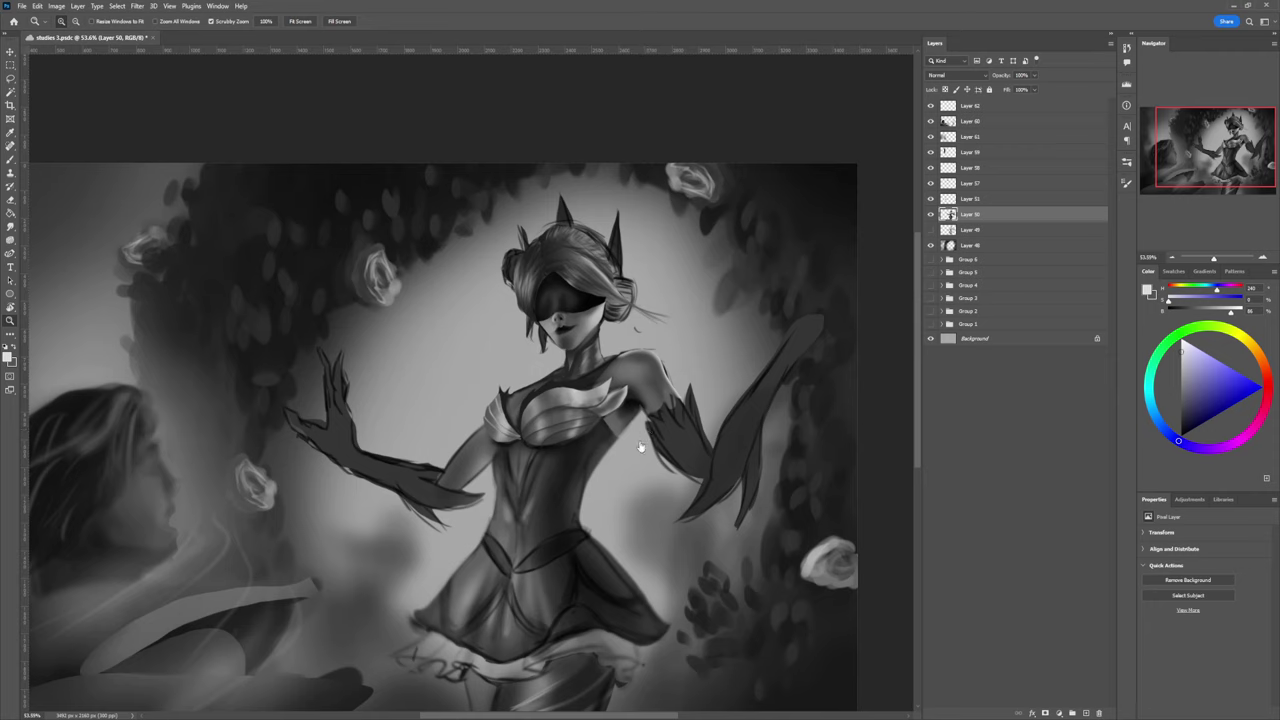
key("l")
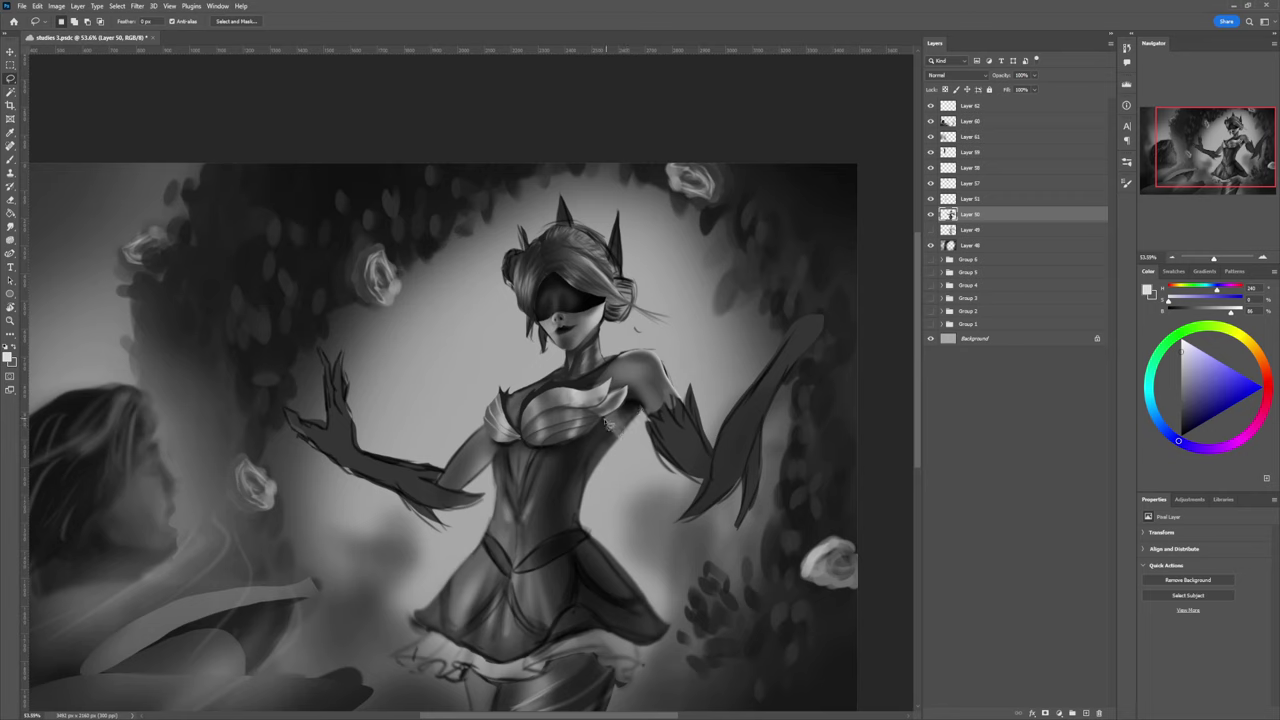
mouse_move(600, 427)
left_mouse_down()
mouse_move(498, 455)
mouse_move(504, 511)
mouse_move(489, 539)
mouse_move(514, 569)
mouse_move(566, 532)
mouse_move(588, 536)
mouse_move(584, 492)
mouse_move(642, 414)
mouse_move(610, 422)
left_mouse_up()
Step: Shade the patch below the armpit inside the bodice selection with a small brush and sampled dark greys
key("b")
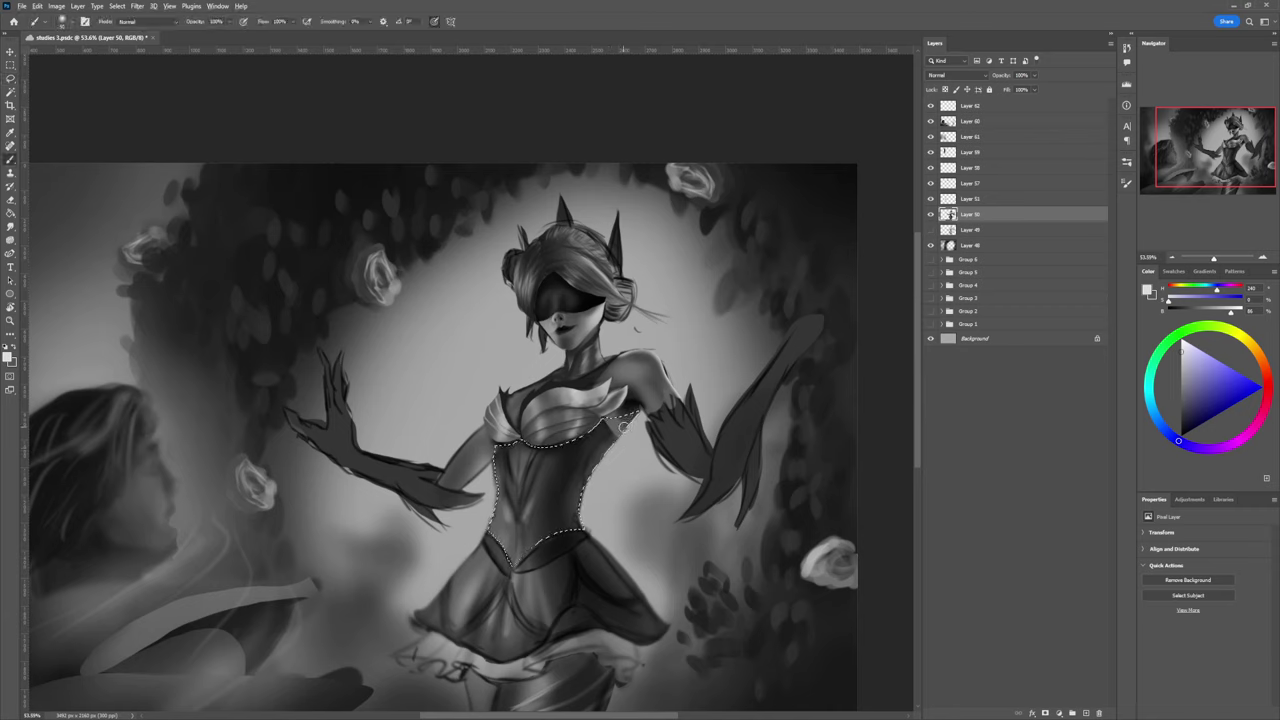
right_click(622, 427, "alt+shift")
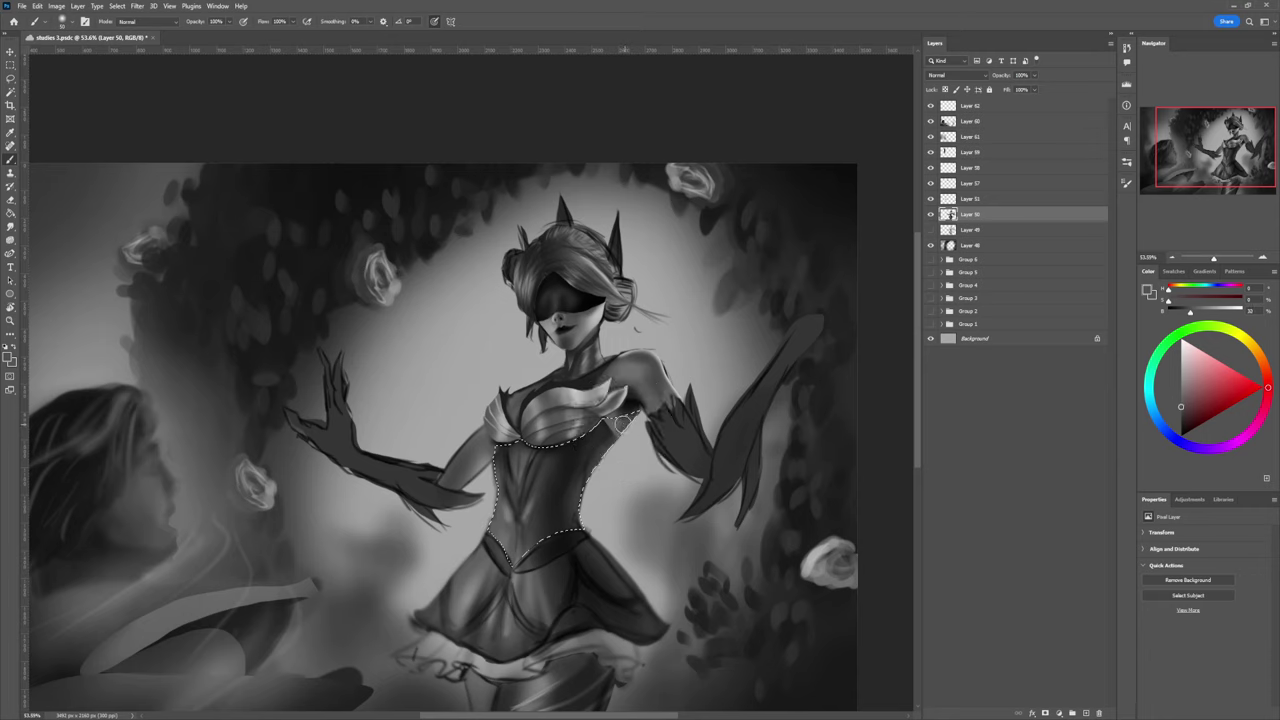
right_click(614, 424, "alt+shift")
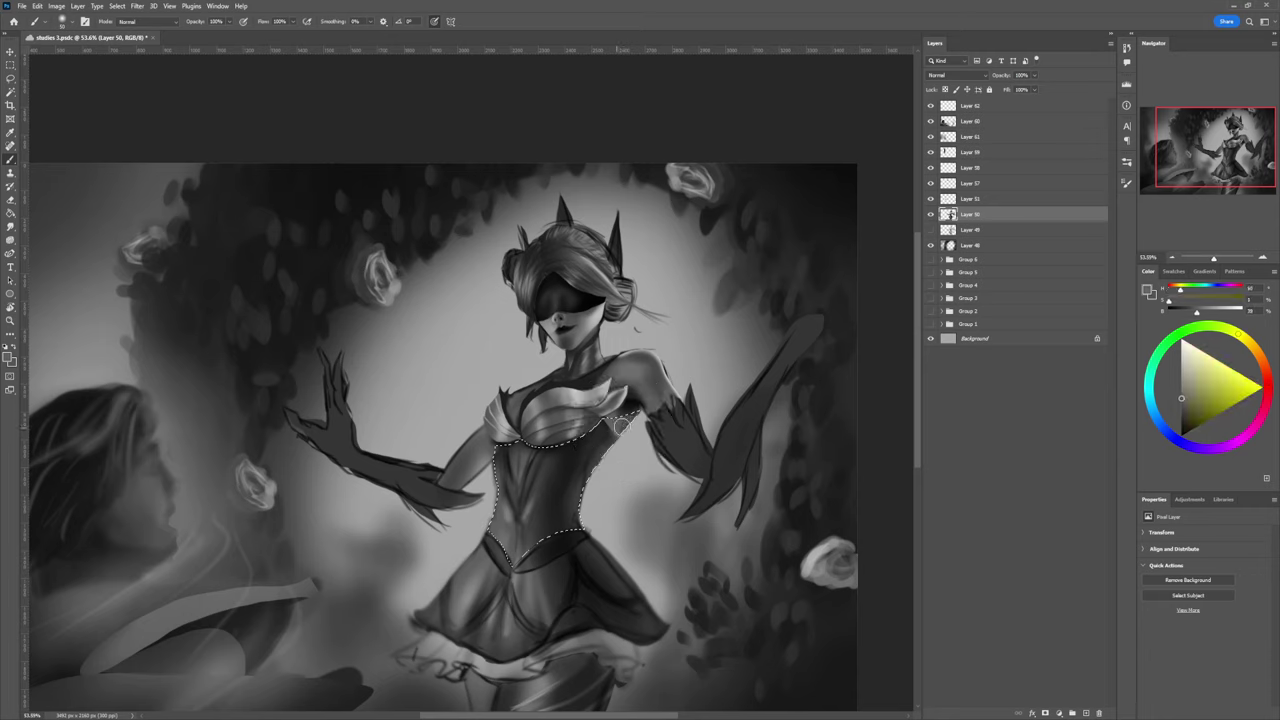
right_click(603, 428, "alt+shift")
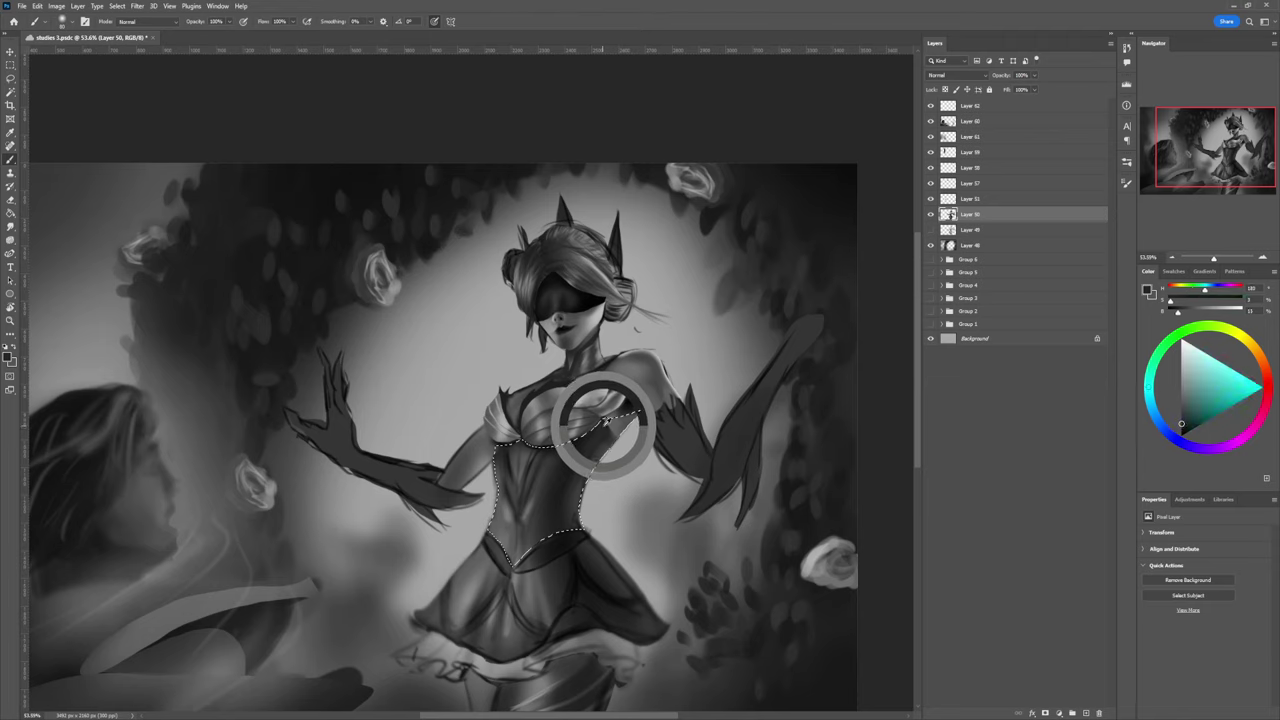
key("bracketleft")
key("bracketleft")
key("bracketleft")
key("bracketleft")
key("bracketleft")
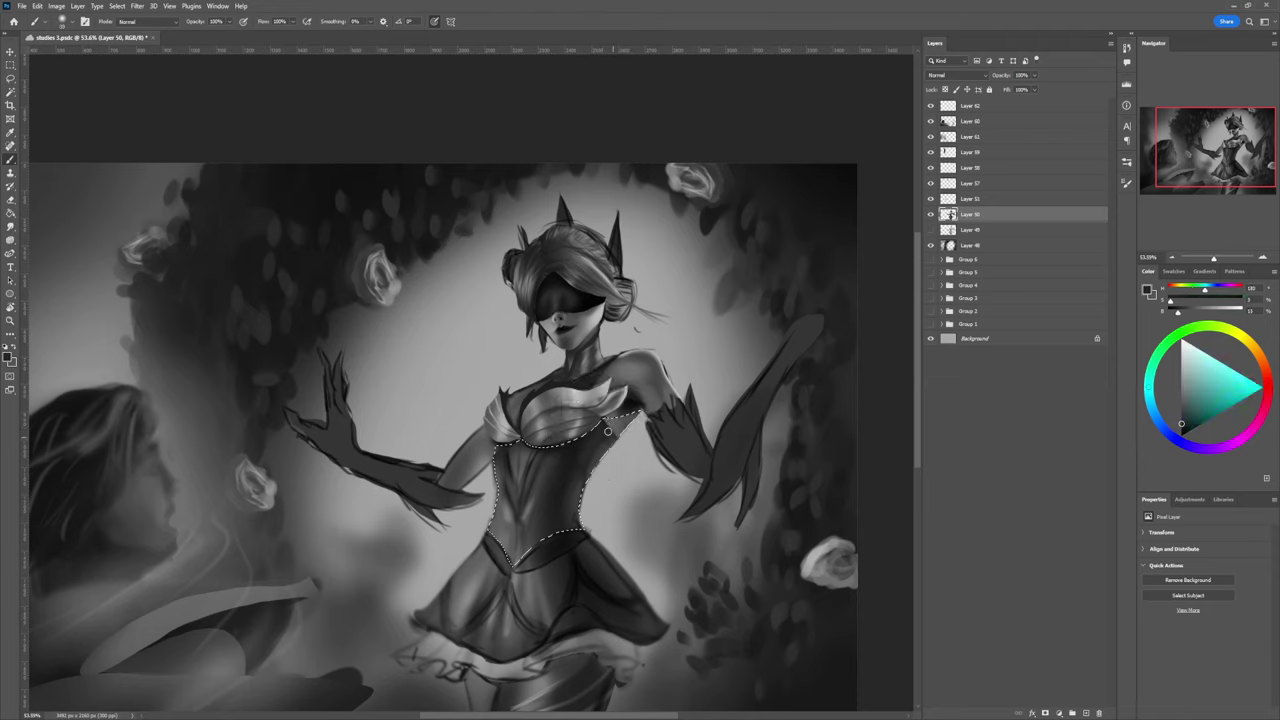
key("d")
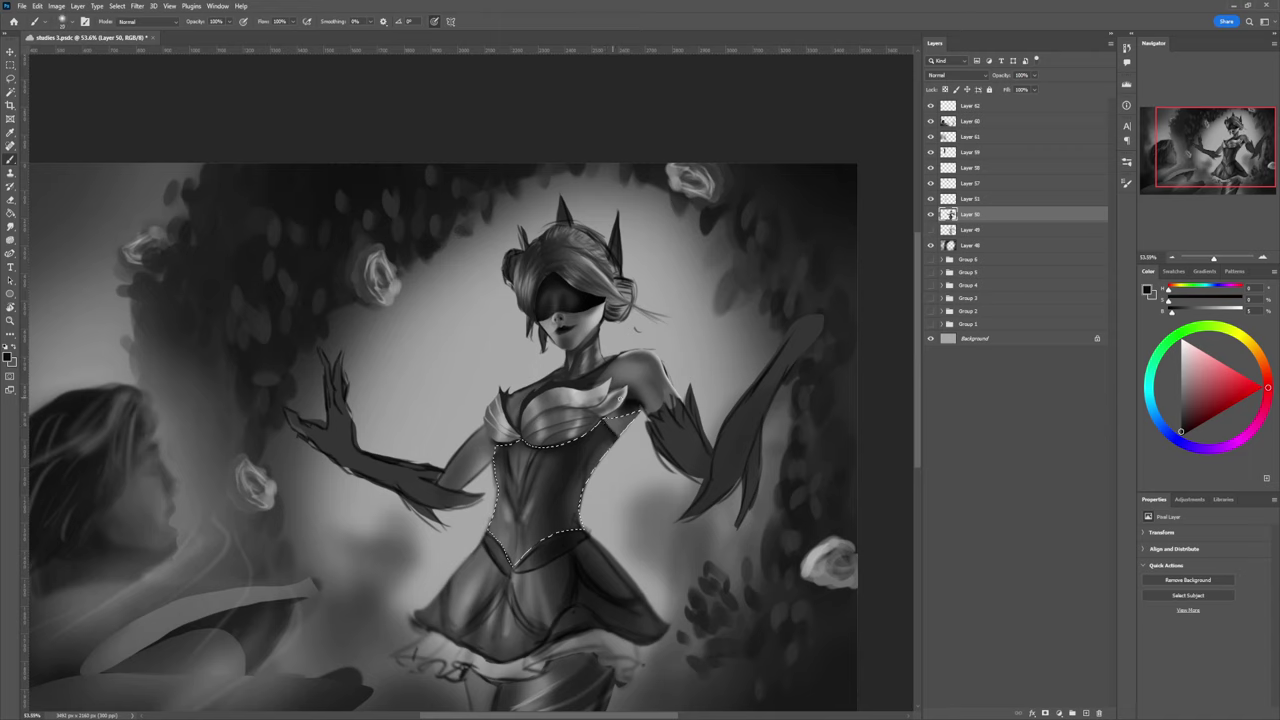
left_click(610, 439, "alt")
left_click(610, 435, "alt")
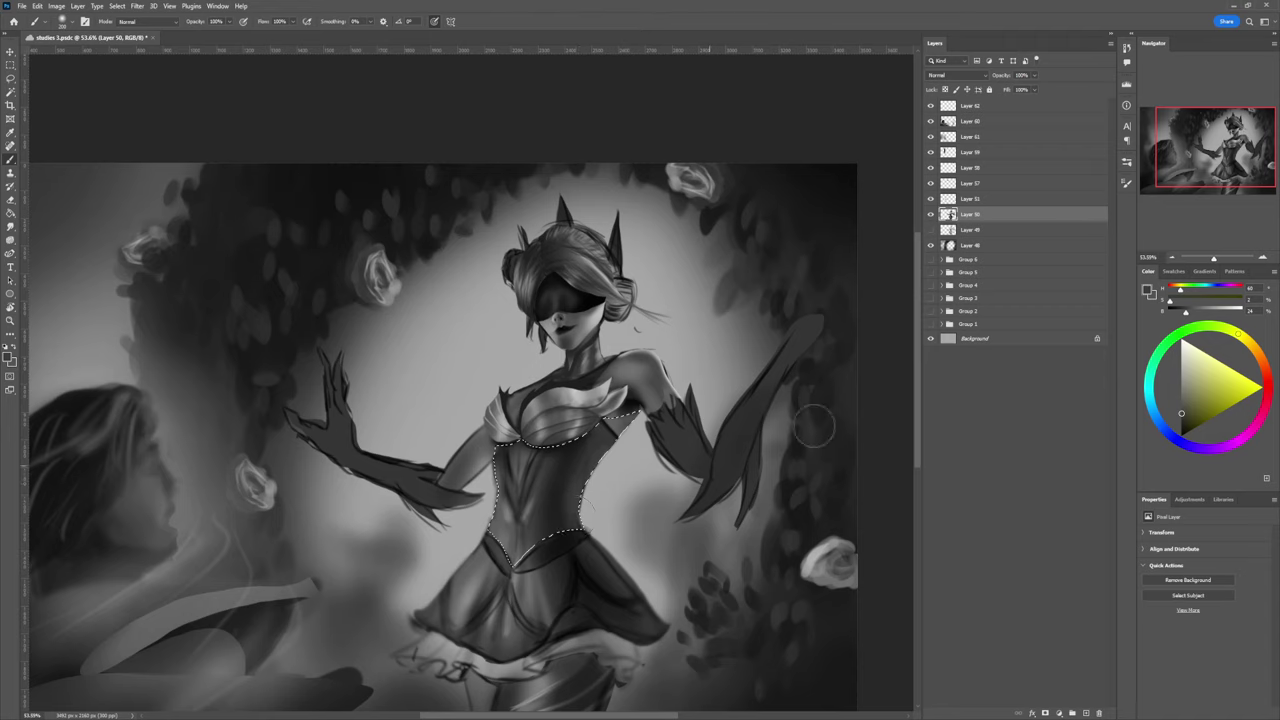
Step: Shade the selected bodice with a large soft brush, lightening its outer side with mid grey and smoothing its middle with sampled dark grey
left_click(1181, 386)
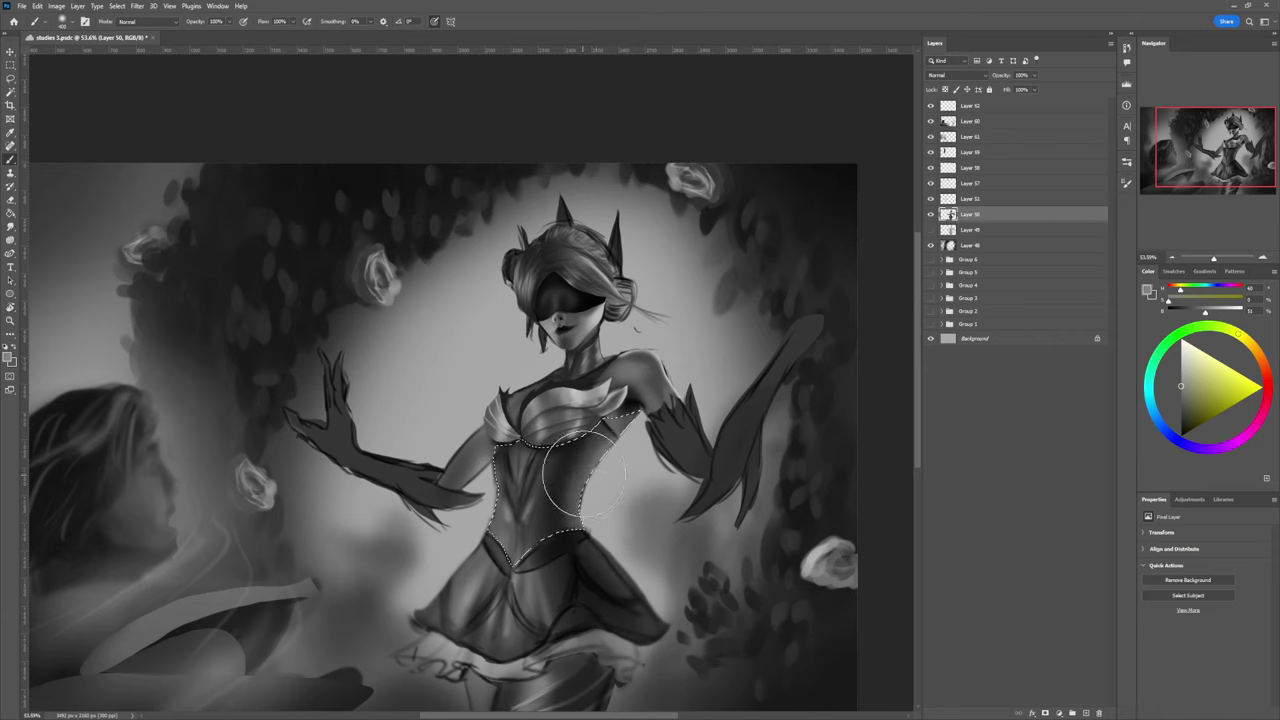
left_click(565, 472, "alt")
key("bracketleft")
key("bracketleft")
key("bracketleft")
key("bracketleft")
key("bracketleft")
key("bracketleft")
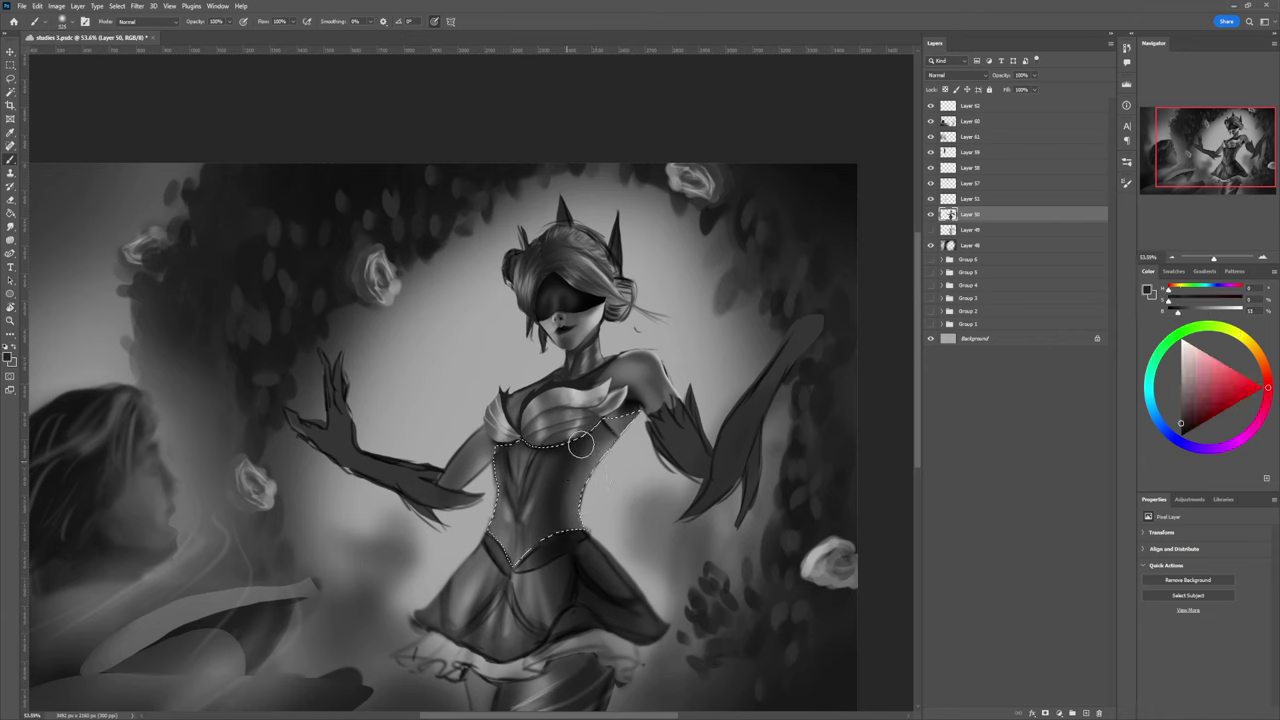
key("bracketright")
key("bracketright")
key("bracketright")
key("bracketright")
key("bracketright")
mouse_move(561, 508)
left_mouse_down()
mouse_move(568, 452)
mouse_move(538, 520)
mouse_move(543, 478)
mouse_move(538, 523)
mouse_move(553, 457)
mouse_move(546, 448)
mouse_move(527, 513)
mouse_move(513, 445)
mouse_move(498, 435)
mouse_move(504, 453)
mouse_move(497, 435)
mouse_move(507, 537)
mouse_move(523, 448)
mouse_move(540, 494)
mouse_move(520, 510)
mouse_move(535, 506)
mouse_move(551, 534)
left_mouse_up()
key("bracketleft")
key("bracketleft")
key("bracketleft")
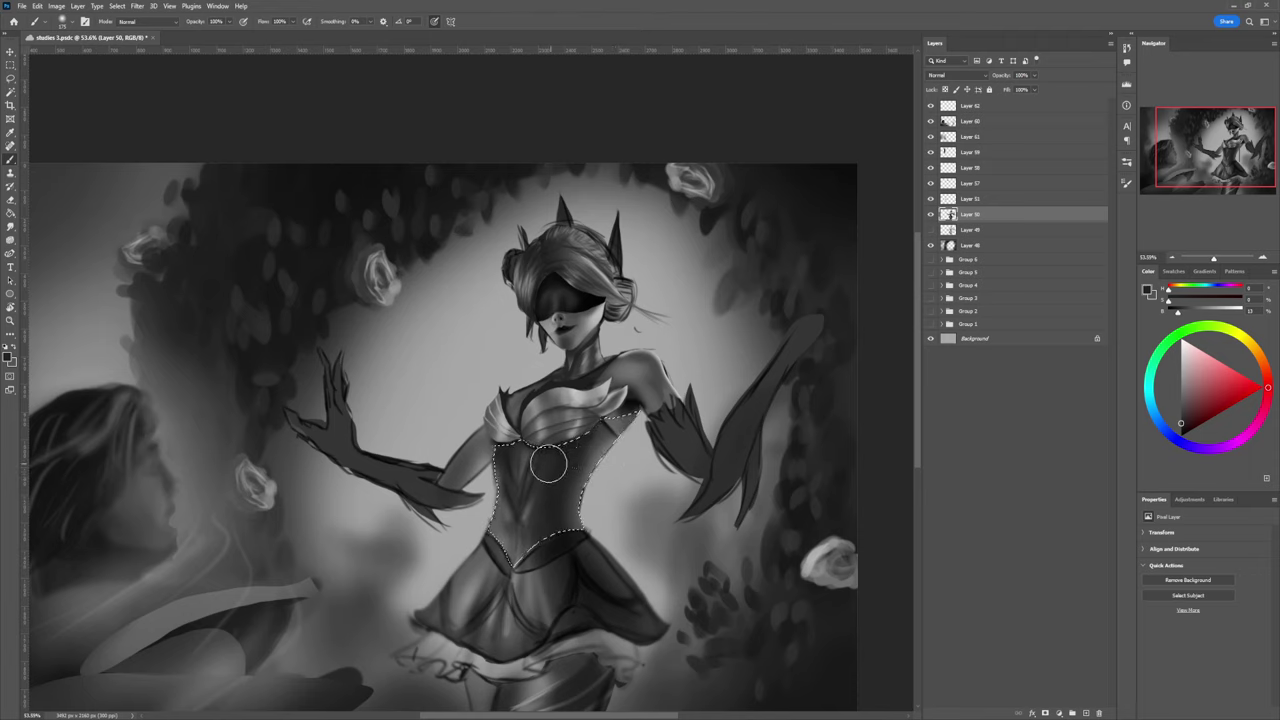
Step: Outline a V-shaped panel on the bodice below the bust in neutral grey at 37% brightness with a small brush
key("bracketleft")
key("bracketleft")
key("bracketleft")
key("bracketleft")
key("period")
left_click(1180, 400)
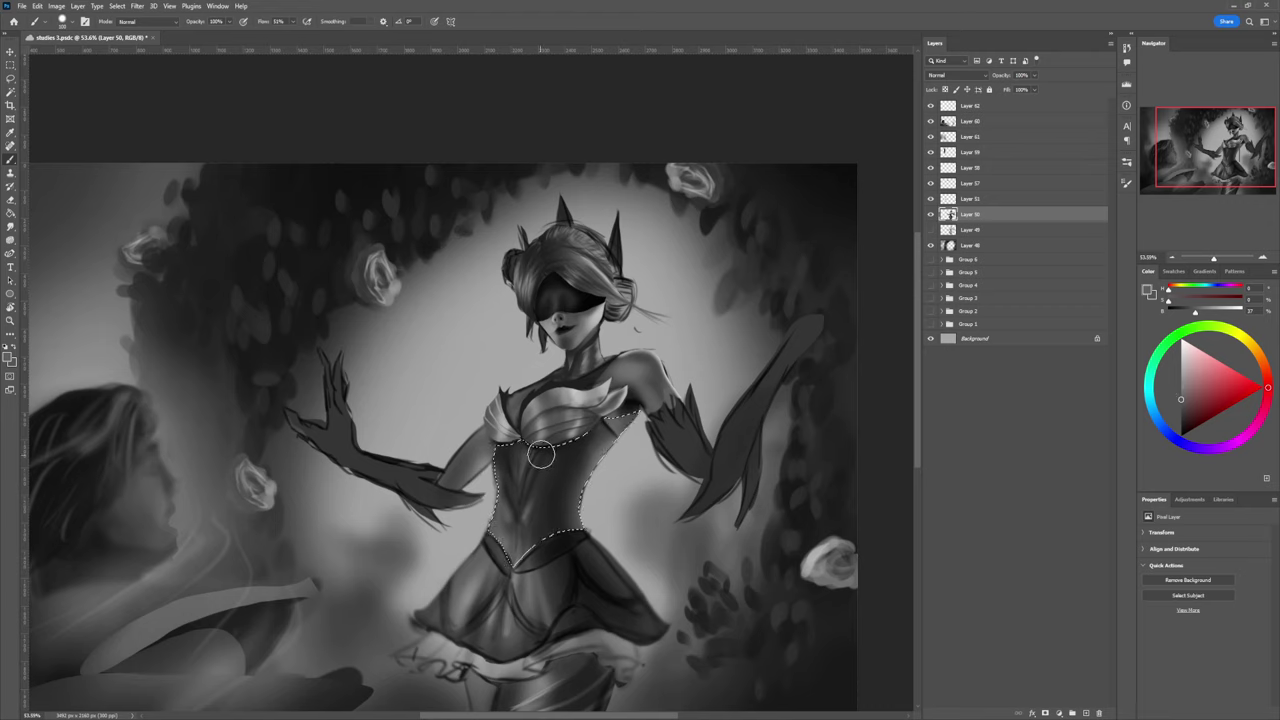
key("bracketleft")
key("bracketleft")
key("bracketleft")
key("bracketleft")
key("bracketleft")
key("bracketleft")
key("bracketleft")
key("bracketleft")
key("bracketleft")
key("bracketleft")
key("bracketleft")
key("bracketleft")
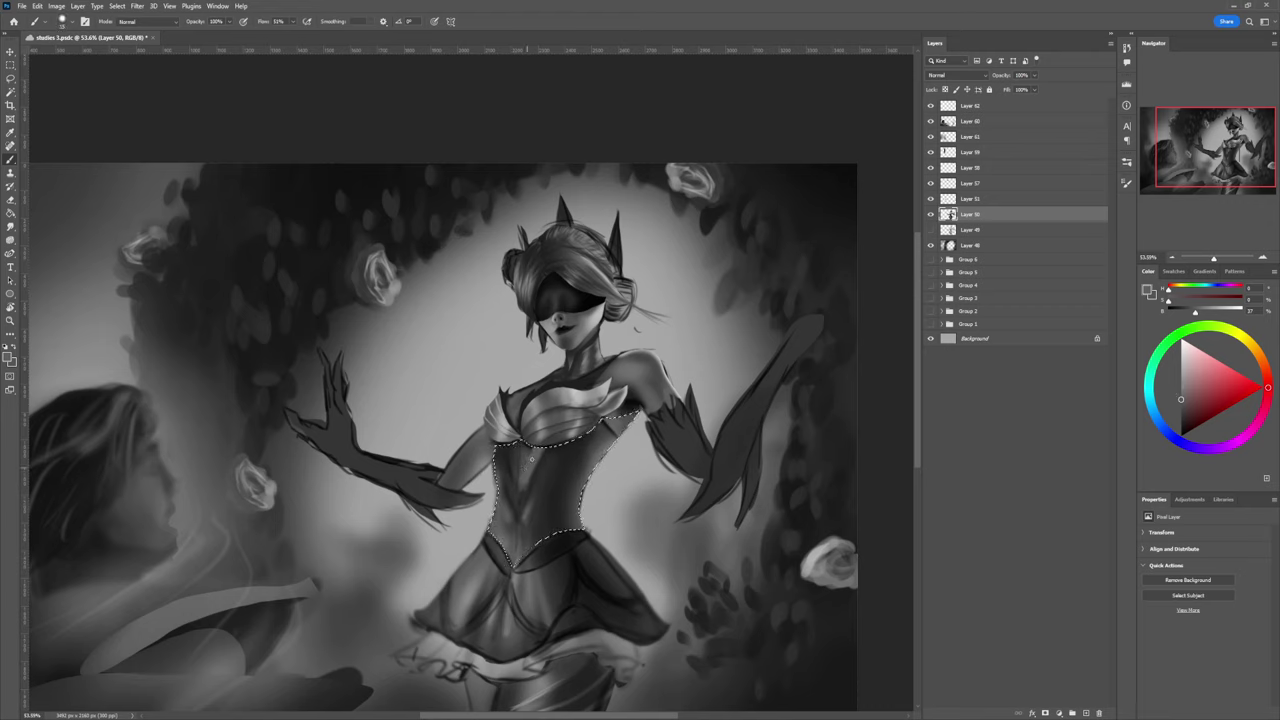
key("bracketleft")
key("bracketleft")
key("bracketleft")
left_click_drag(504, 447, 515, 482)
Step: Fill the V-shaped bodice panel with the same grey using a slightly larger brush and tidy its edges
key("bracketright")
key("bracketright")
key("bracketright")
key("bracketright")
key("bracketright")
key("bracketright")
key("bracketleft")
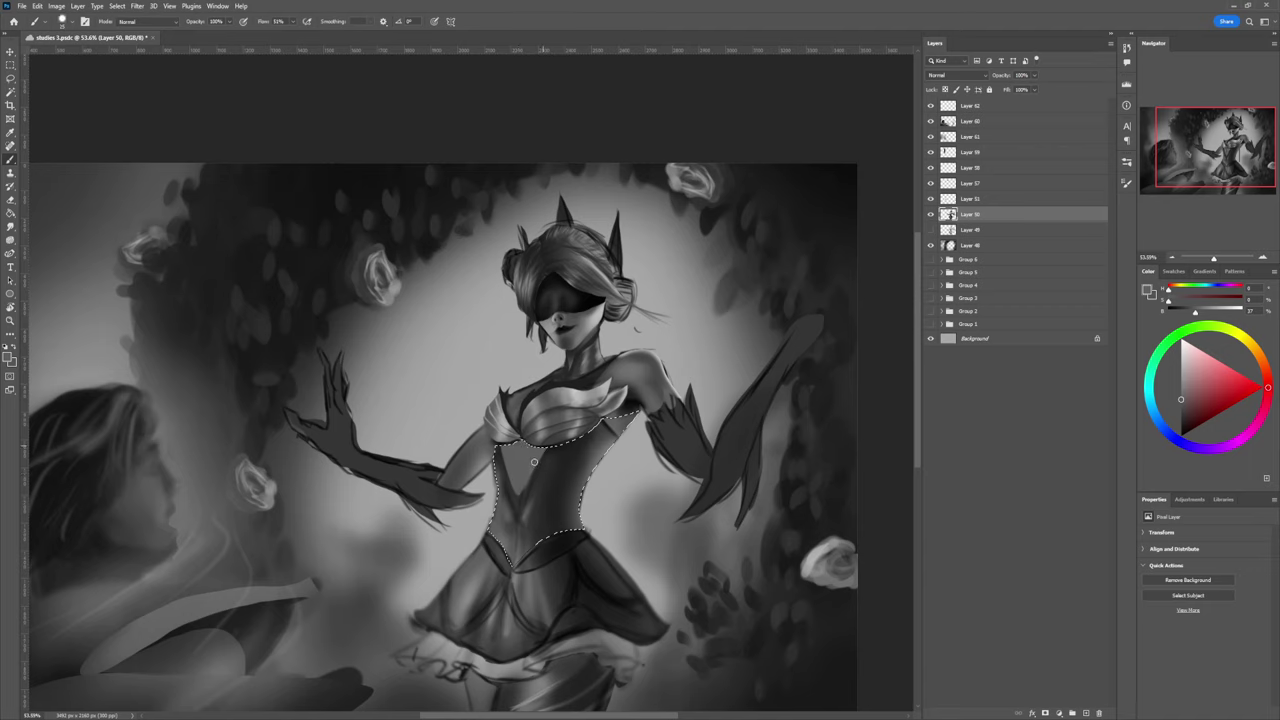
key("bracketleft")
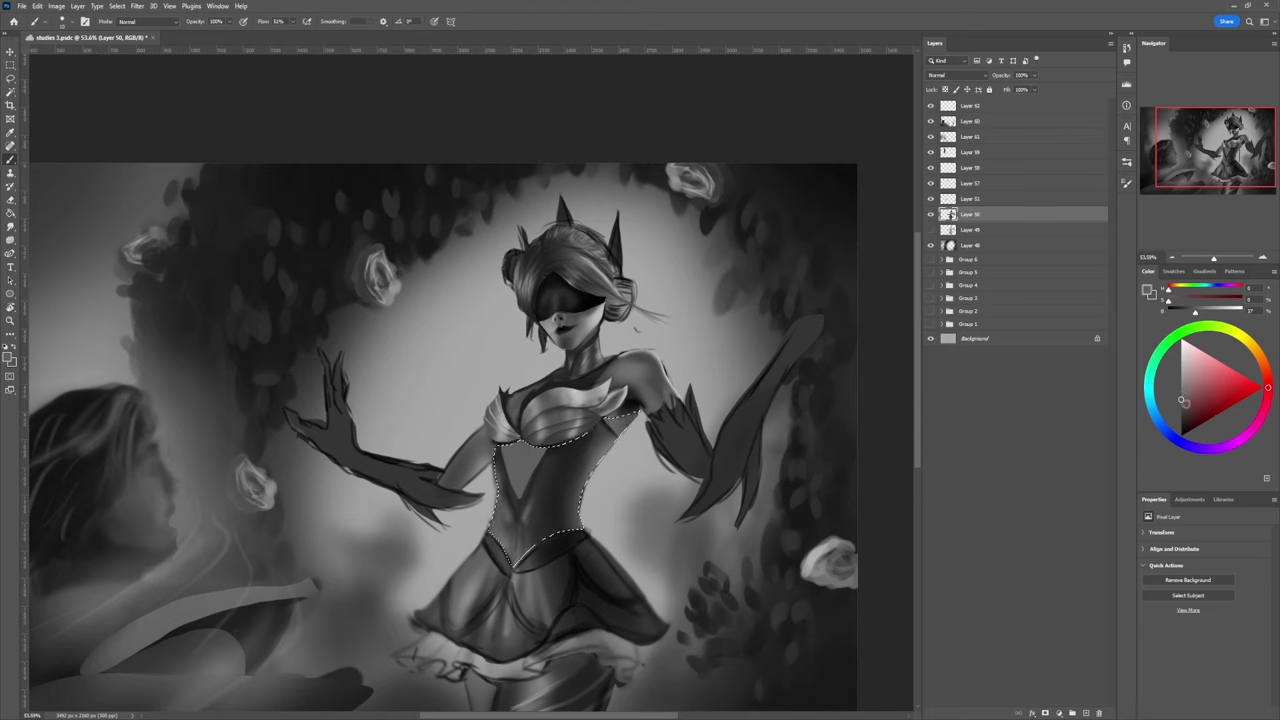
Step: Draw thin near-black lines down the centre of the V-shaped panel and along its slanted edge
left_click_drag(1186, 402, 1181, 424)
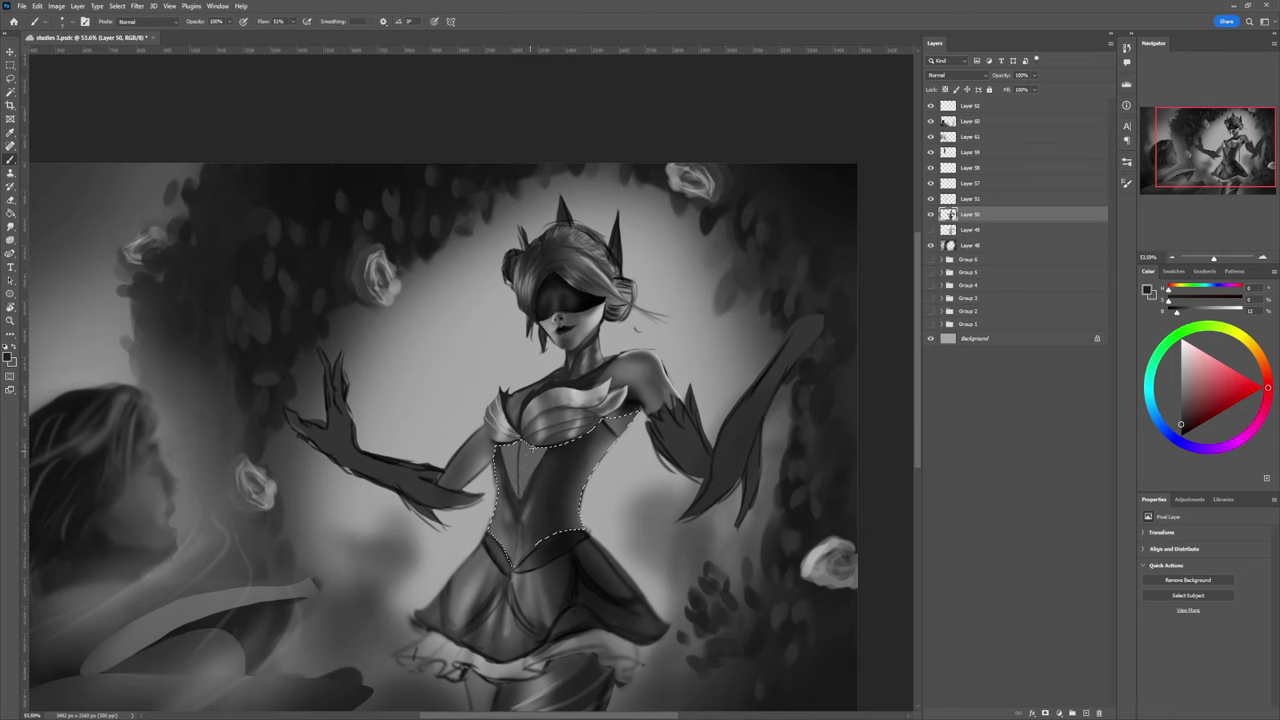
left_click(1181, 428)
left_click_drag(548, 446, 521, 495)
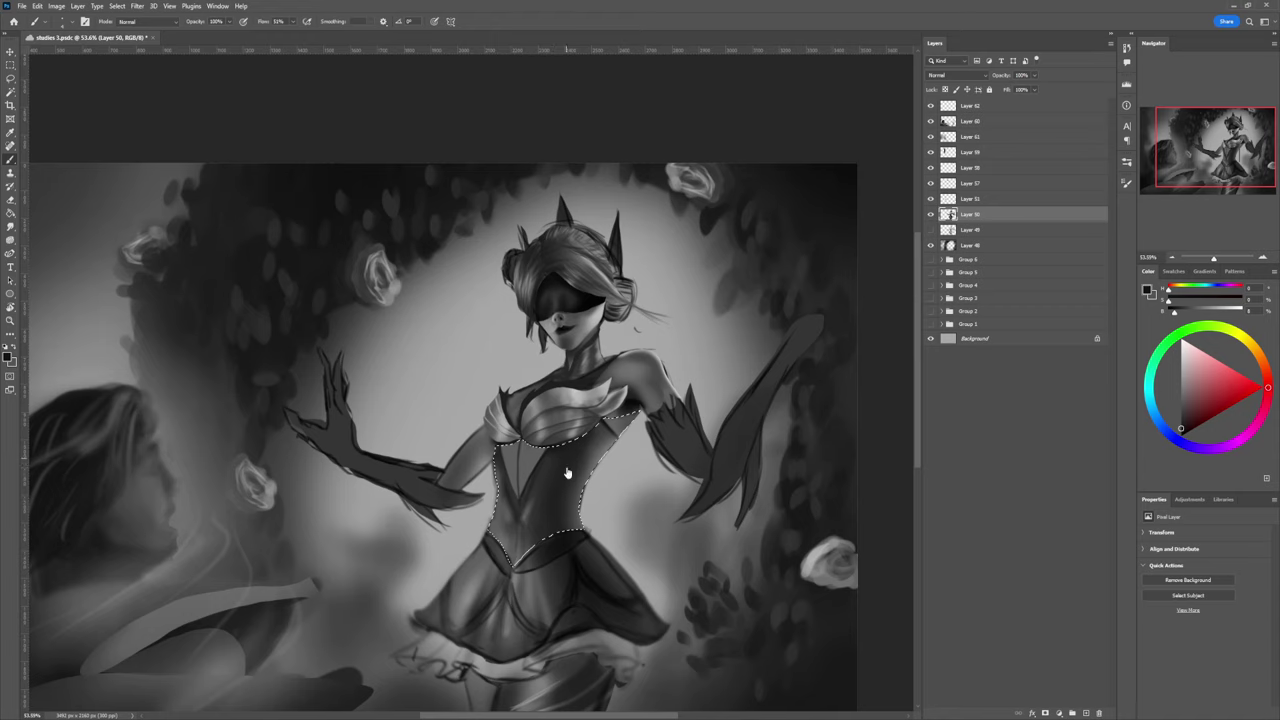
Step: Replace the bodice selection with a freehand lasso selection around the V-shaped panel below the bust
key("l")
key("ctrl+d")
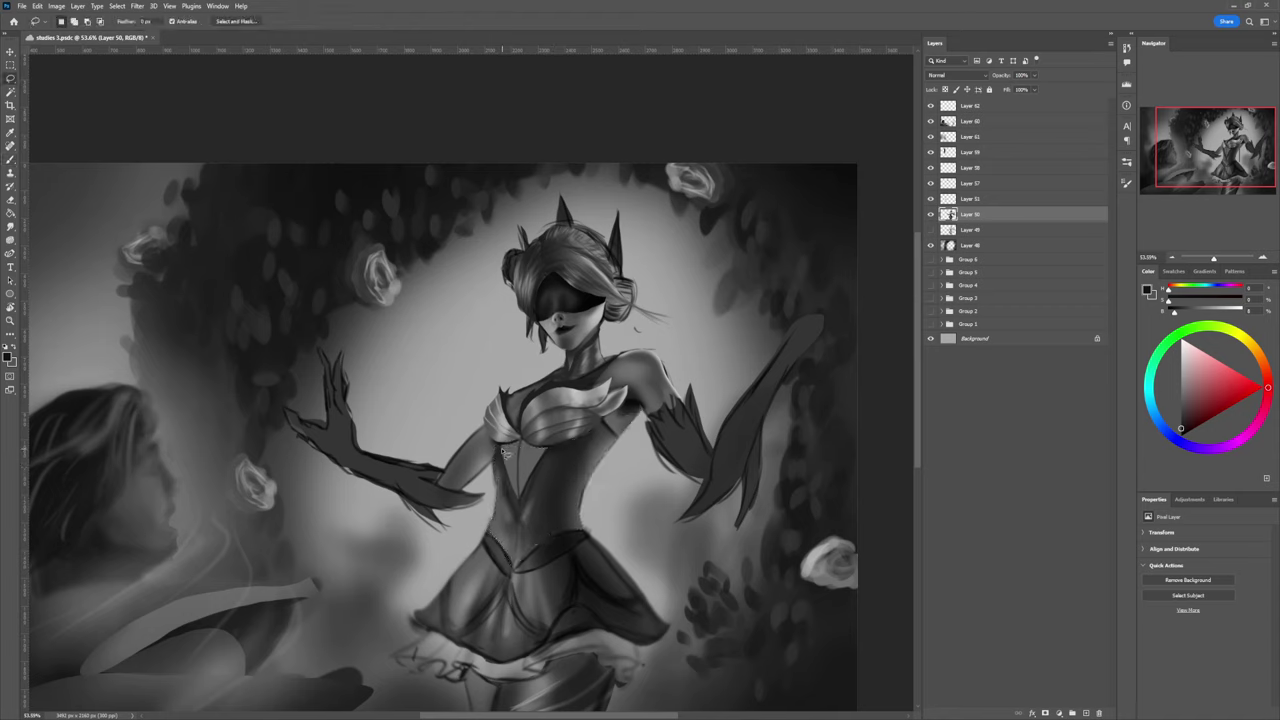
mouse_move(505, 451)
left_mouse_down()
mouse_move(522, 503)
mouse_move(550, 453)
mouse_move(505, 451)
left_mouse_up()
Step: Shade the selected V-shaped panel with a soft brush, using dark neutral greys and adjusting the brush size to suit
key("b")
left_click(1182, 410)
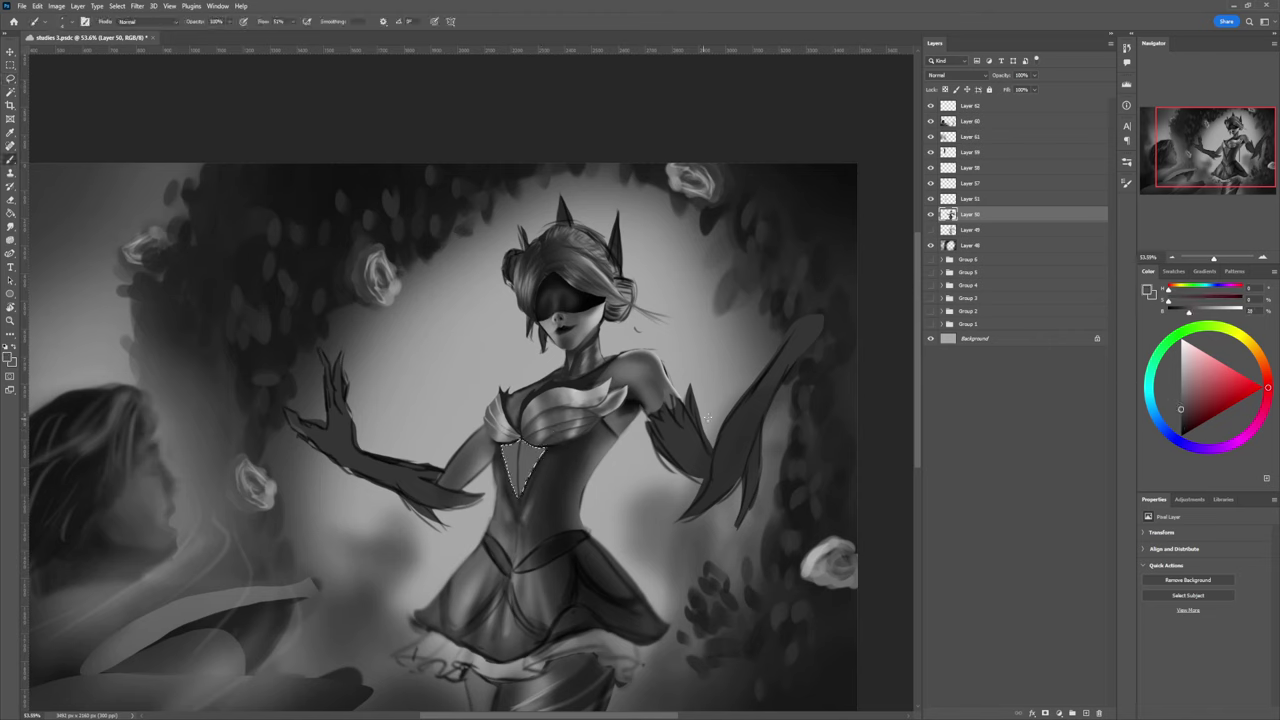
left_click(935, 438)
key("b")
key("bracketleft")
key("bracketleft")
key("bracketleft")
key("bracketleft")
key("bracketleft")
key("bracketleft")
key("bracketleft")
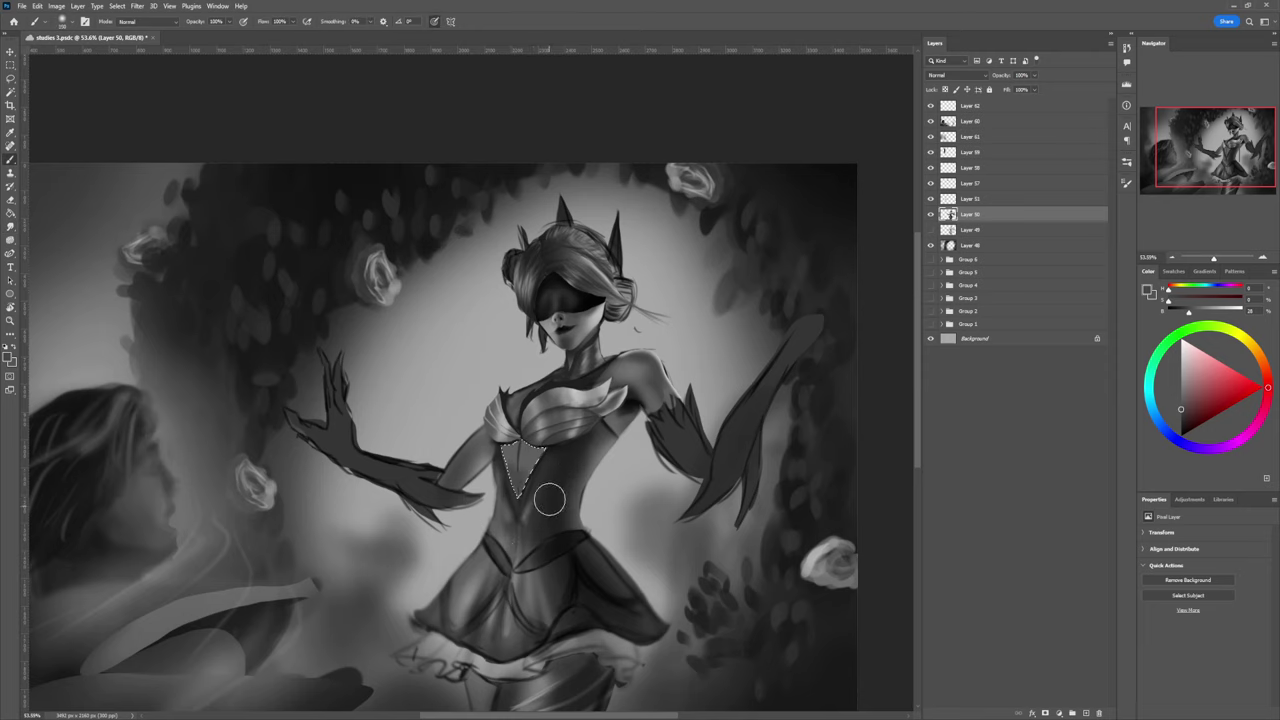
key("bracketright")
key("bracketright")
key("bracketright")
key("bracketright")
key("bracketright")
key("bracketright")
left_click(1181, 424)
key("bracketleft")
key("bracketleft")
key("bracketleft")
key("bracketleft")
key("bracketleft")
key("bracketleft")
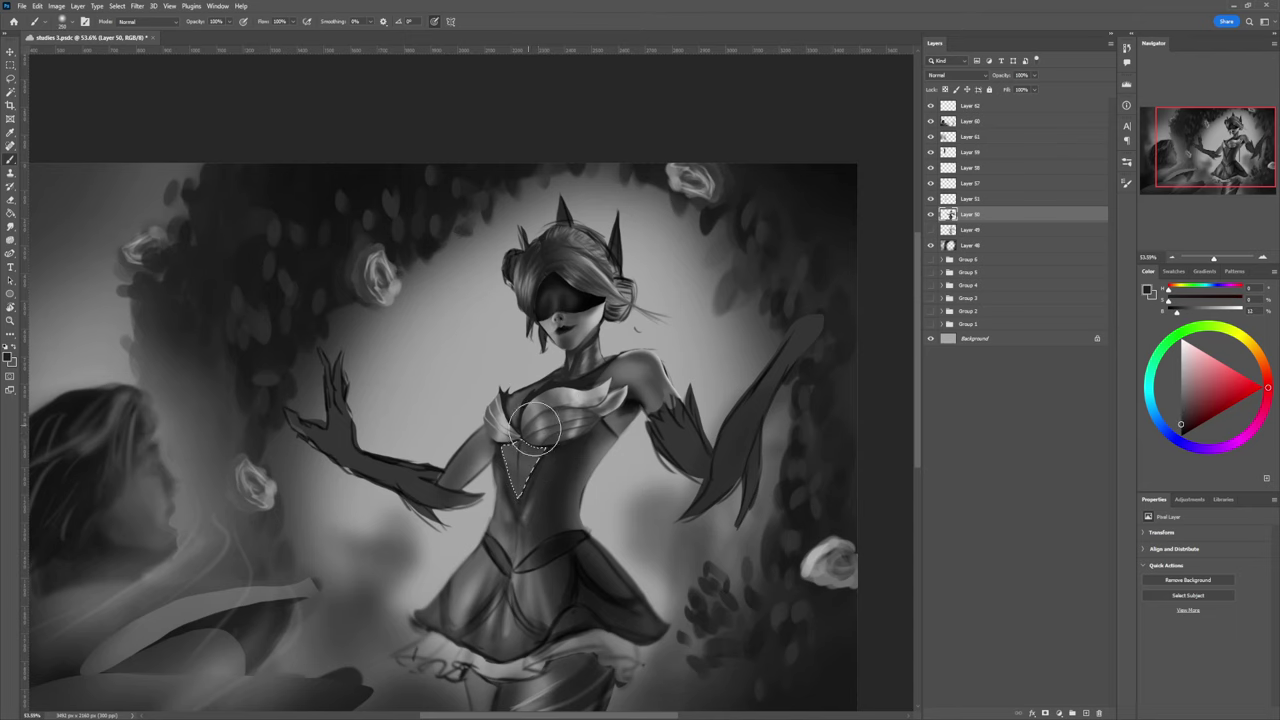
Step: Paint light grey highlights and fine dark grey accents inside the V-shaped panel, and clear the selection
left_click(1181, 377)
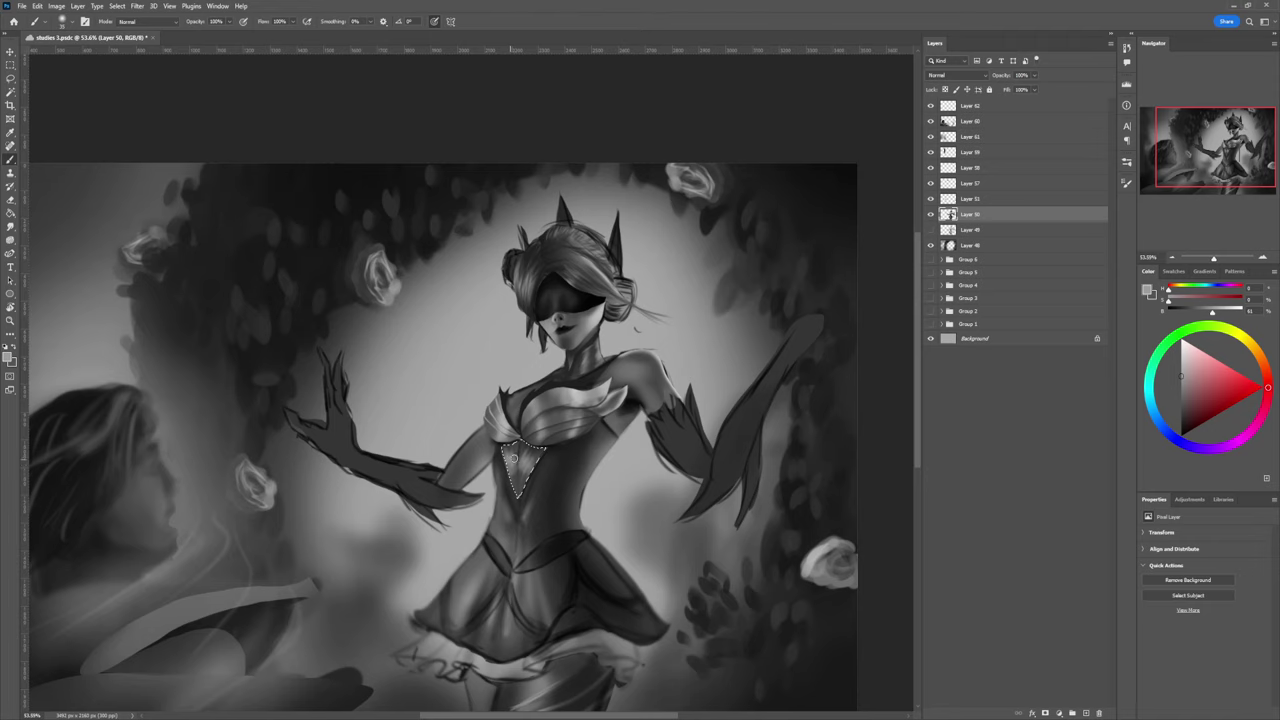
left_click(1181, 421)
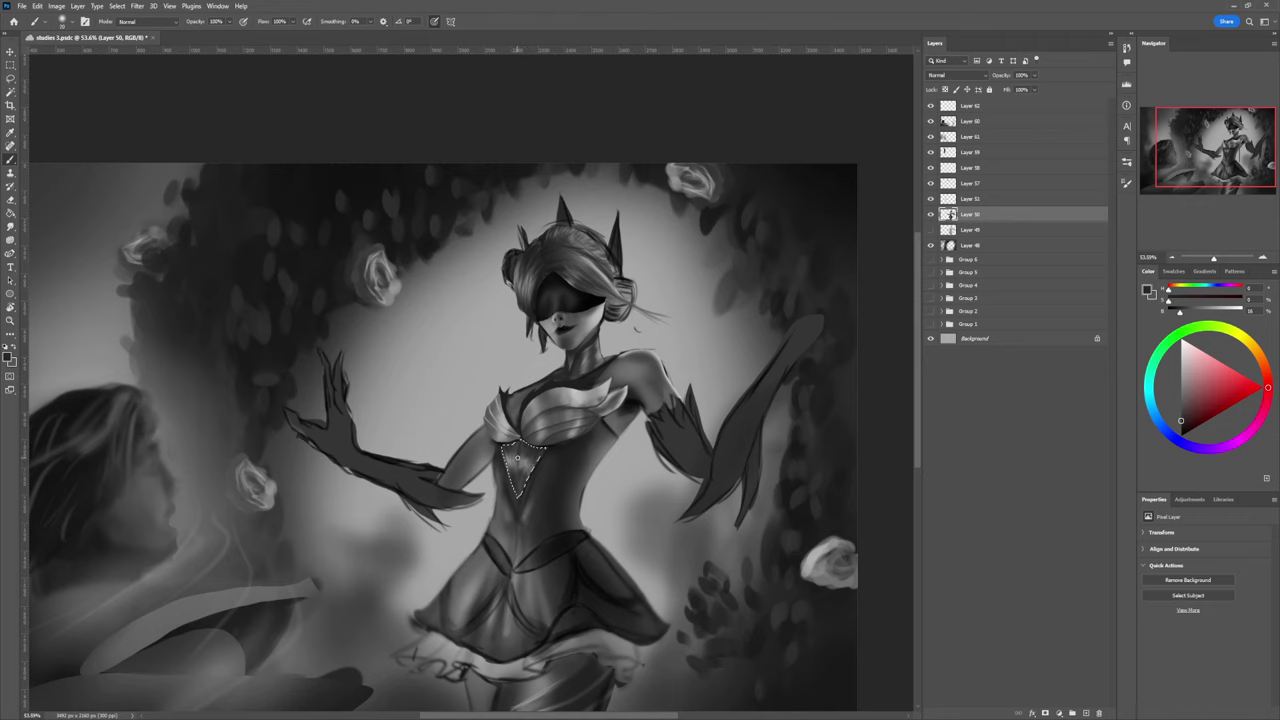
key("[")
key("[")
key("[")
key("ctrl+d")
Step: Draw thin dark curved seam lines with pointed tips across the outer side of the bodice
key("l")
key("z")
left_click_drag(584, 498, 513, 508)
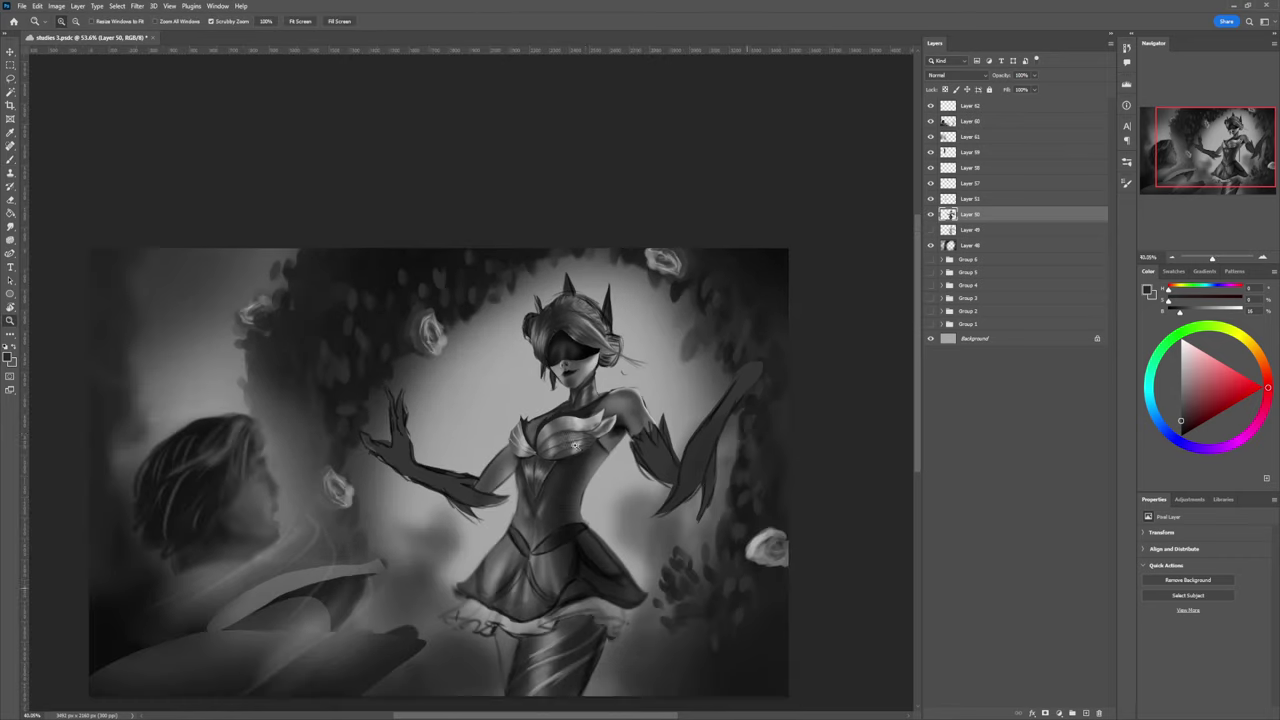
scroll(582, 535, "up", 1)
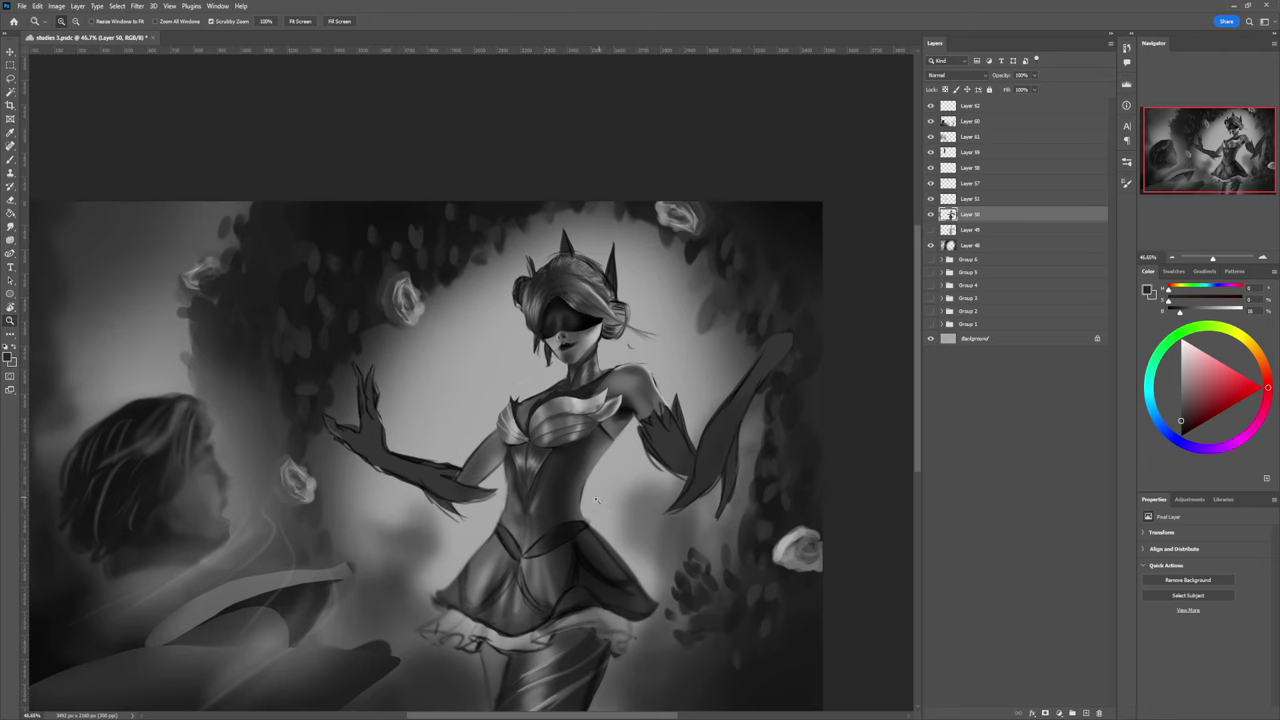
key("b")
left_click(1173, 421)
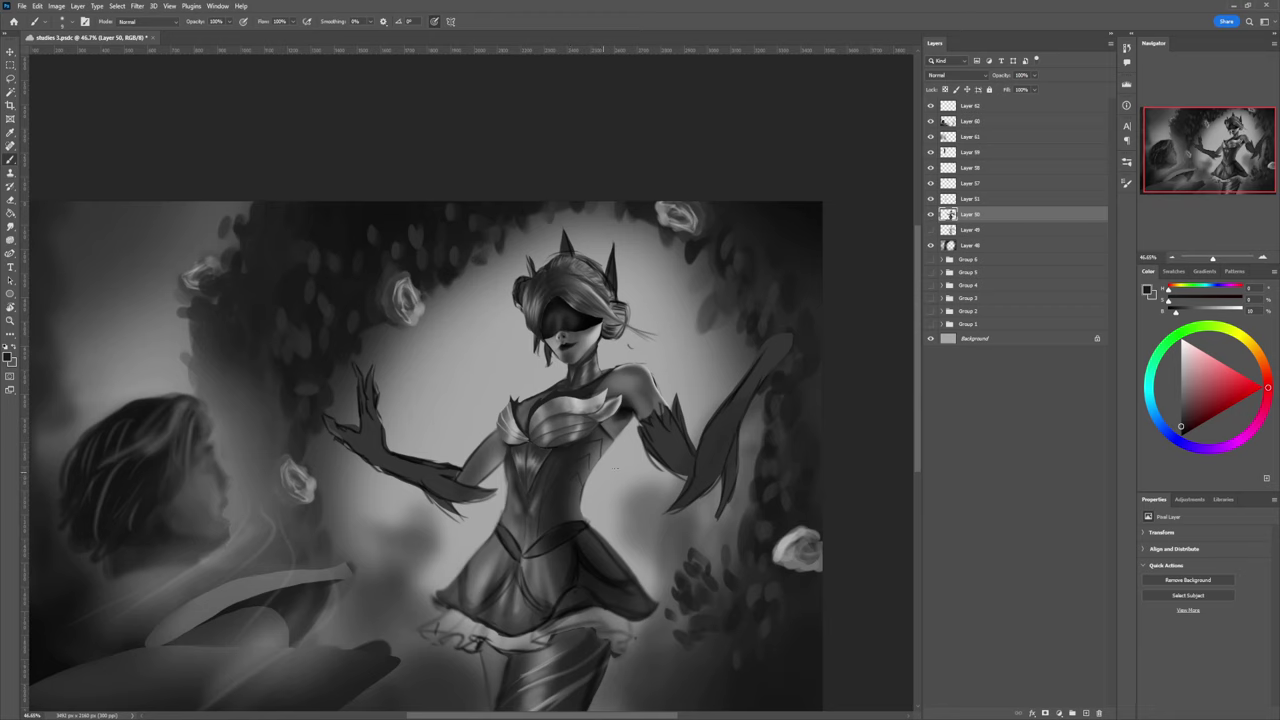
Step: Trace thin light grey highlights along the curved seam lines on the outer side of the bodice
left_click(1181, 382)
key("z")
left_click_drag(574, 493, 610, 490)
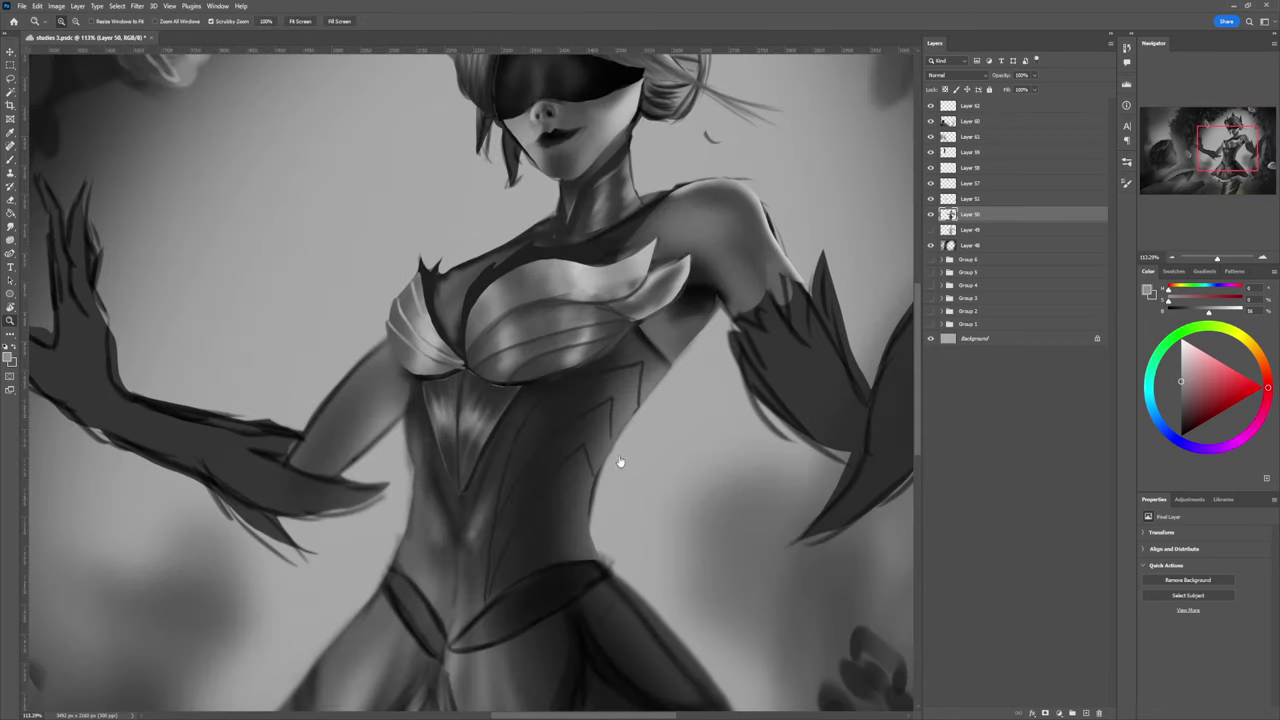
key("b")
left_click_drag(581, 442, 515, 523)
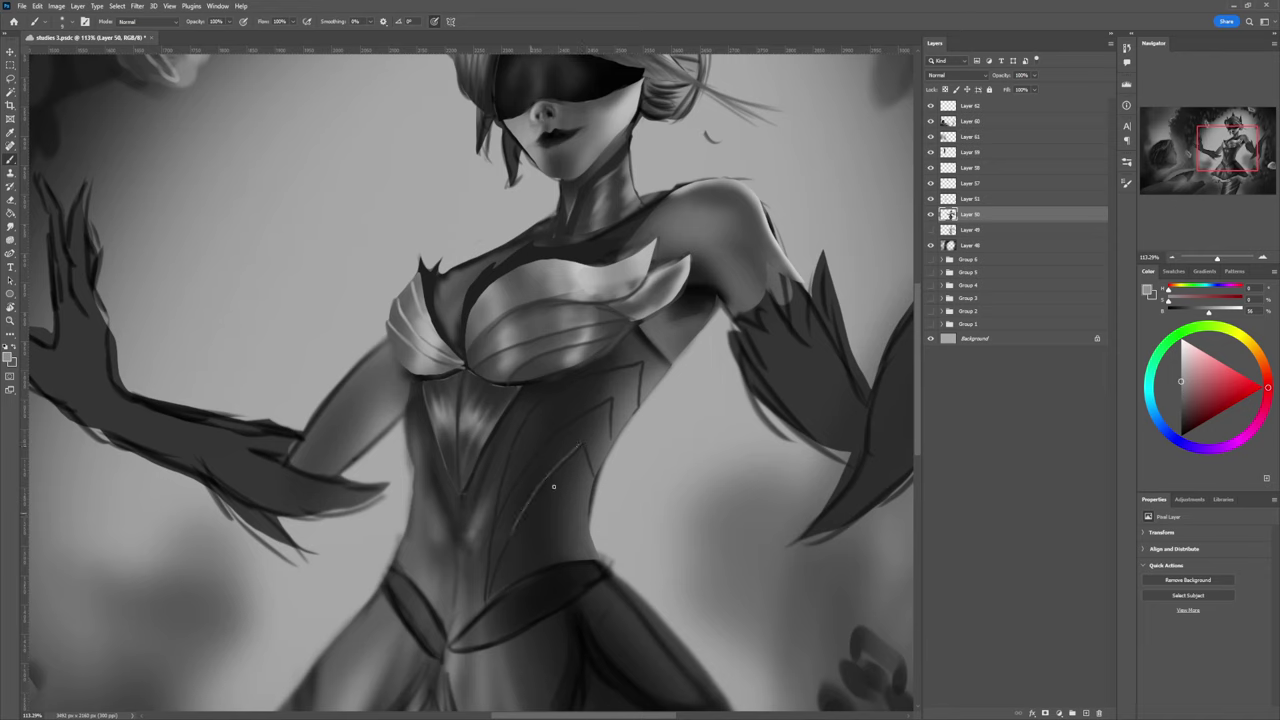
mouse_move(608, 398)
left_mouse_down()
mouse_move(538, 446)
mouse_move(498, 511)
left_mouse_up()
left_click_drag(637, 360, 538, 402)
key("ctrl+z")
left_click_drag(629, 362, 608, 370)
left_click_drag(487, 560, 485, 592)
left_click_drag(514, 525, 488, 592)
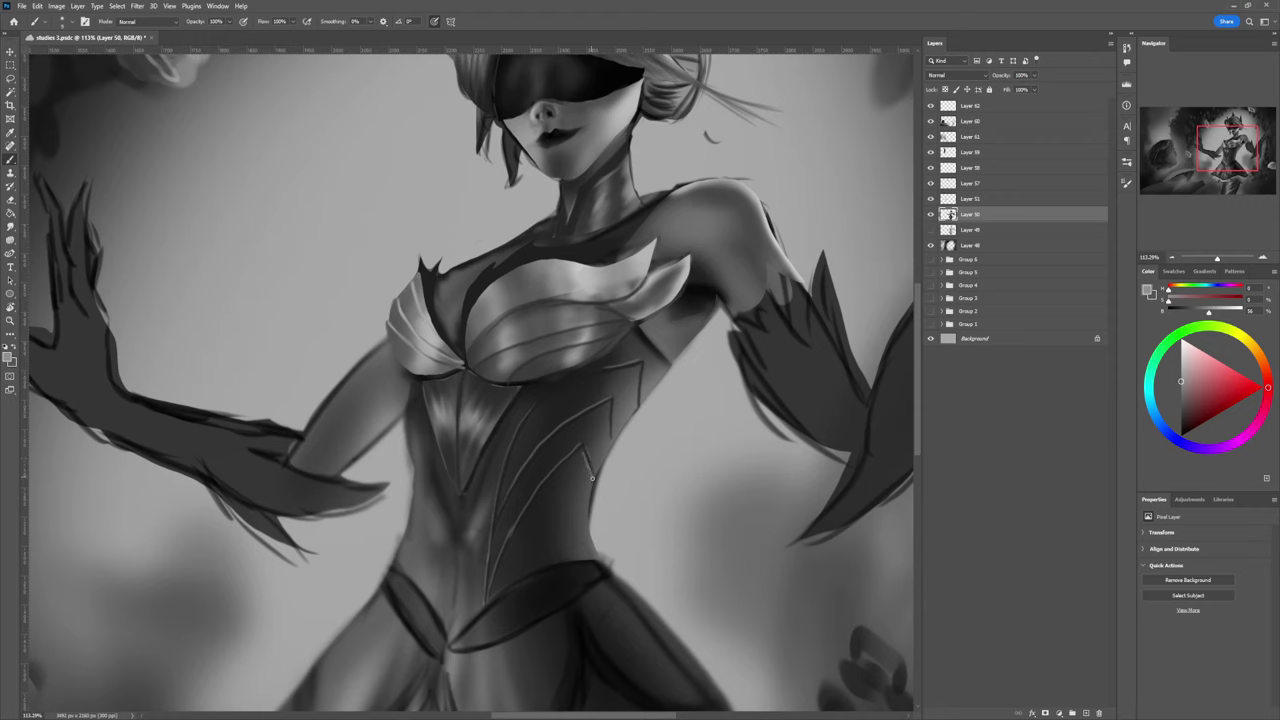
Step: Refine the pointed seam tips along the bodice's outer edge with greys sampled from the surrounding paint
left_click(635, 405, "alt")
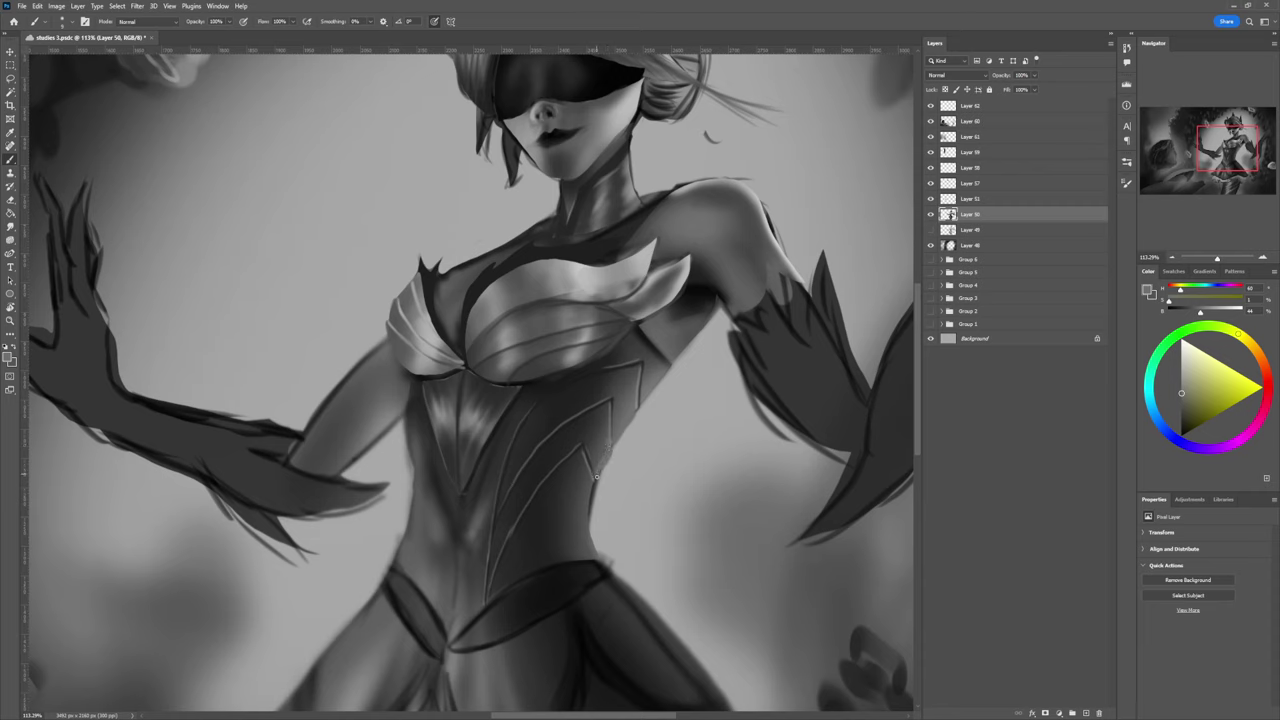
left_click(597, 460, "alt")
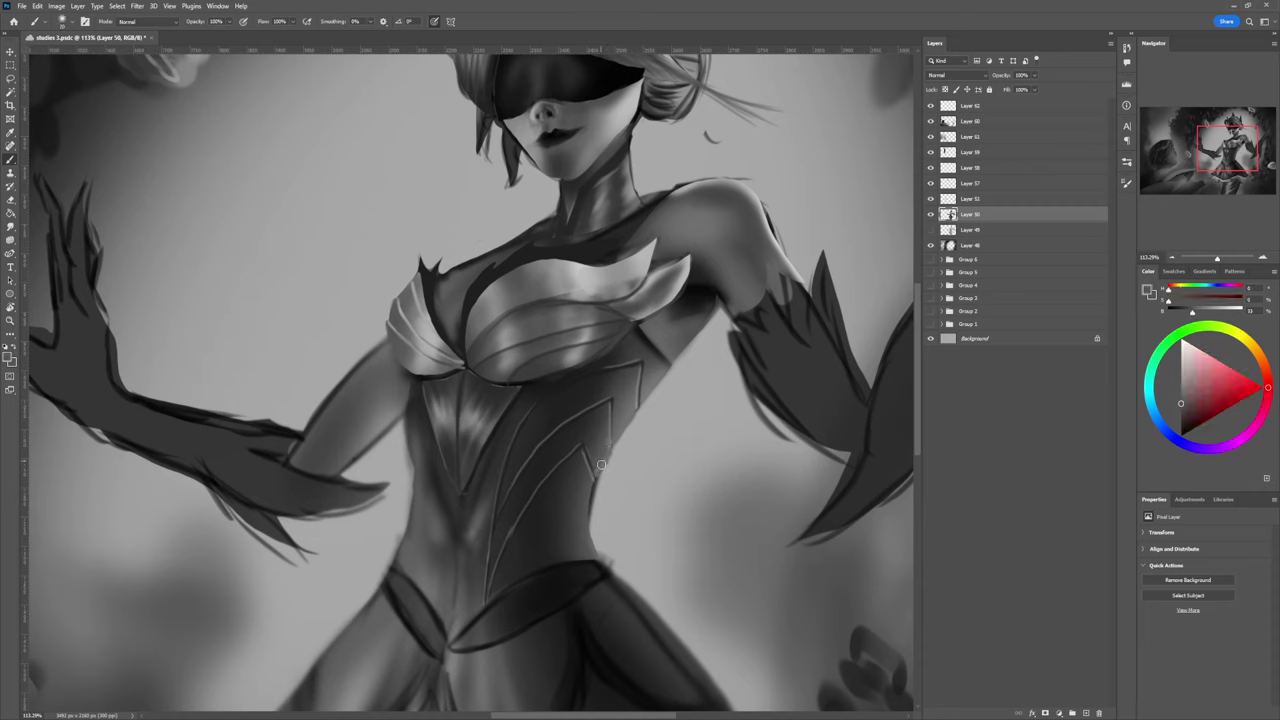
left_click(615, 420, "alt")
left_click(613, 408, "alt")
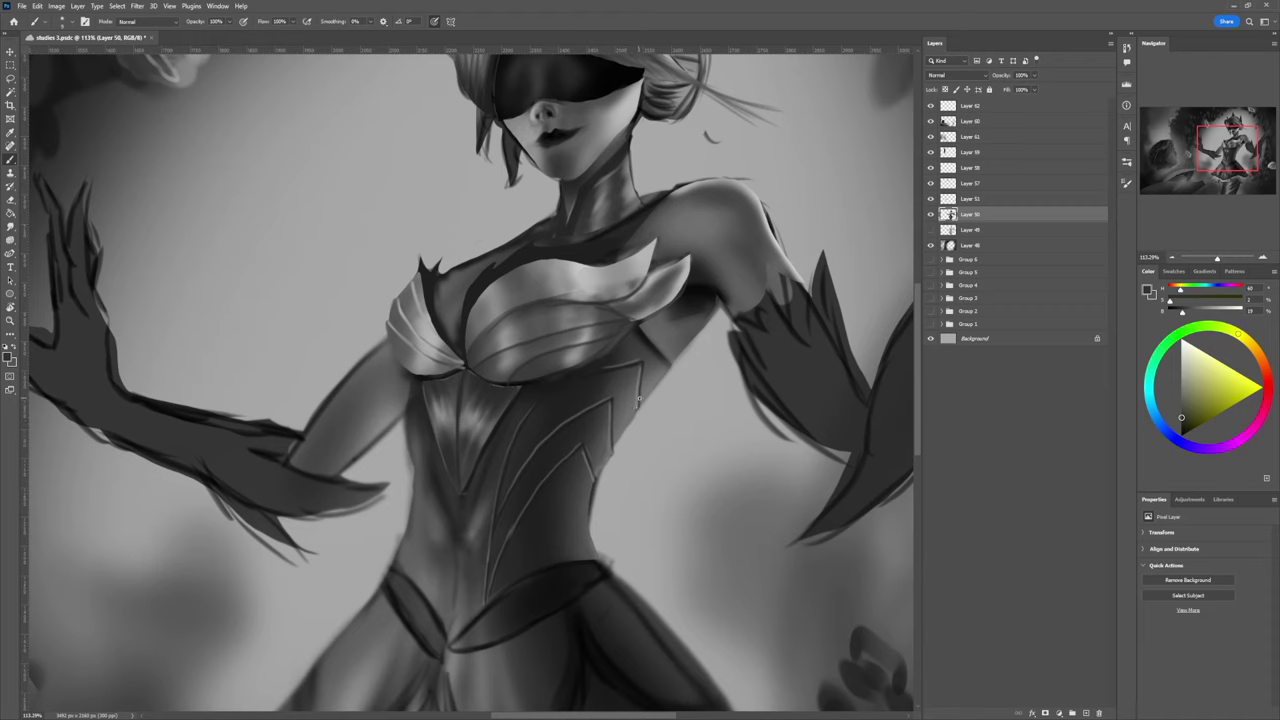
left_click(632, 410, "alt")
left_click(592, 482, "alt")
Step: Erase stray paint along the torso's outer edge from the waist up to the armpit with a smaller eraser
key("e")
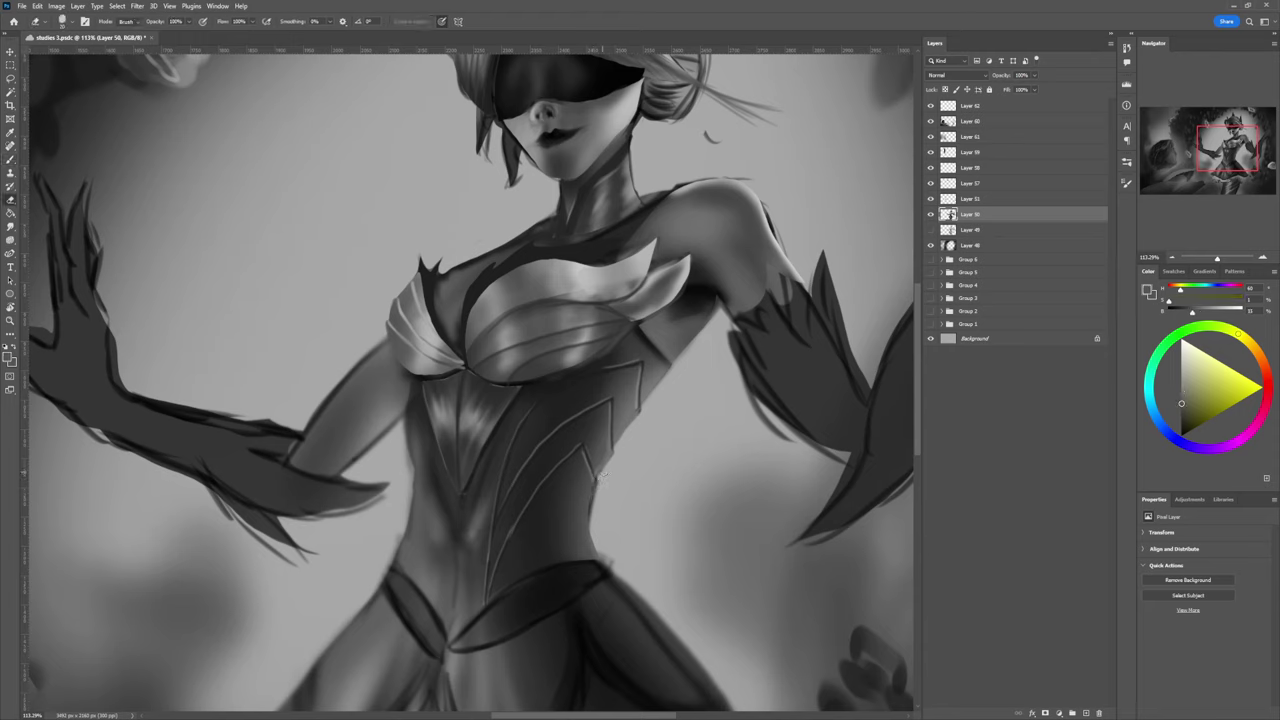
key("bracketleft")
mouse_move(594, 486)
left_mouse_down()
mouse_move(591, 512)
mouse_move(597, 480)
left_mouse_up()
left_click_drag(617, 442, 654, 389)
left_click_drag(717, 299, 678, 361)
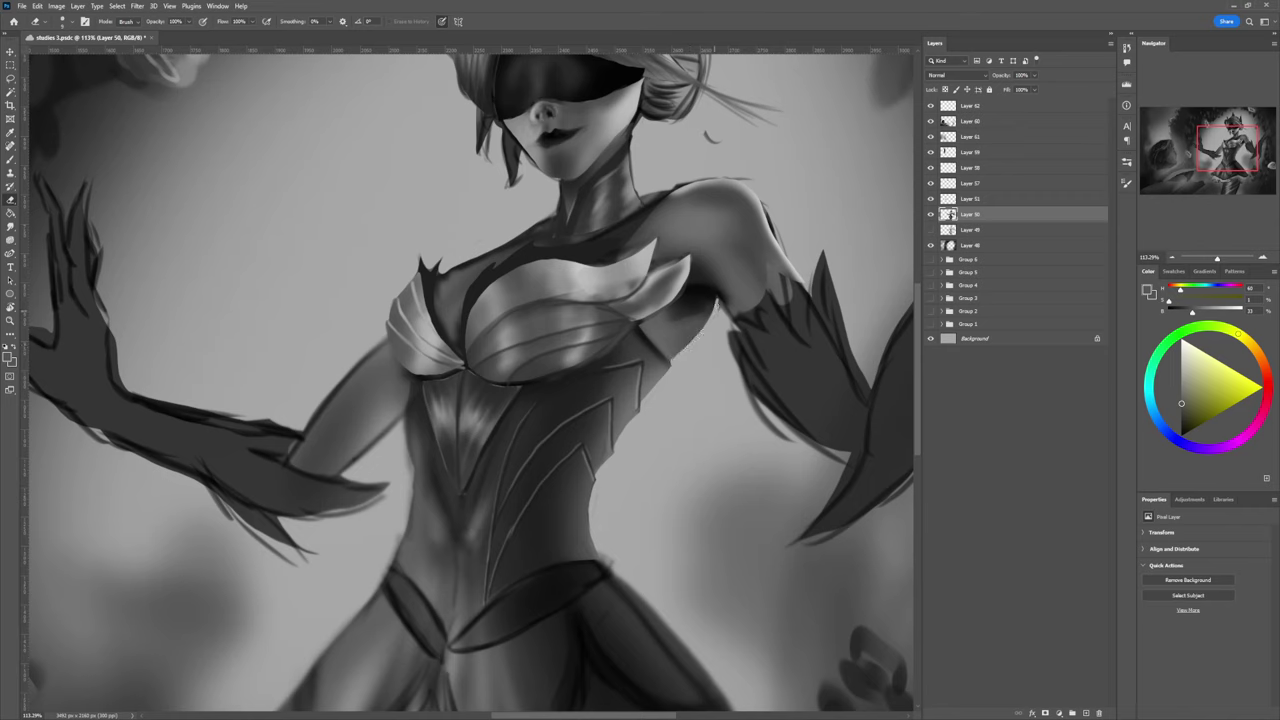
left_click_drag(716, 307, 729, 315)
Step: Darken the narrow band running from the bust cup to the torso's outer edge below the armpit with dark grey
key("b")
left_click(659, 347, "alt")
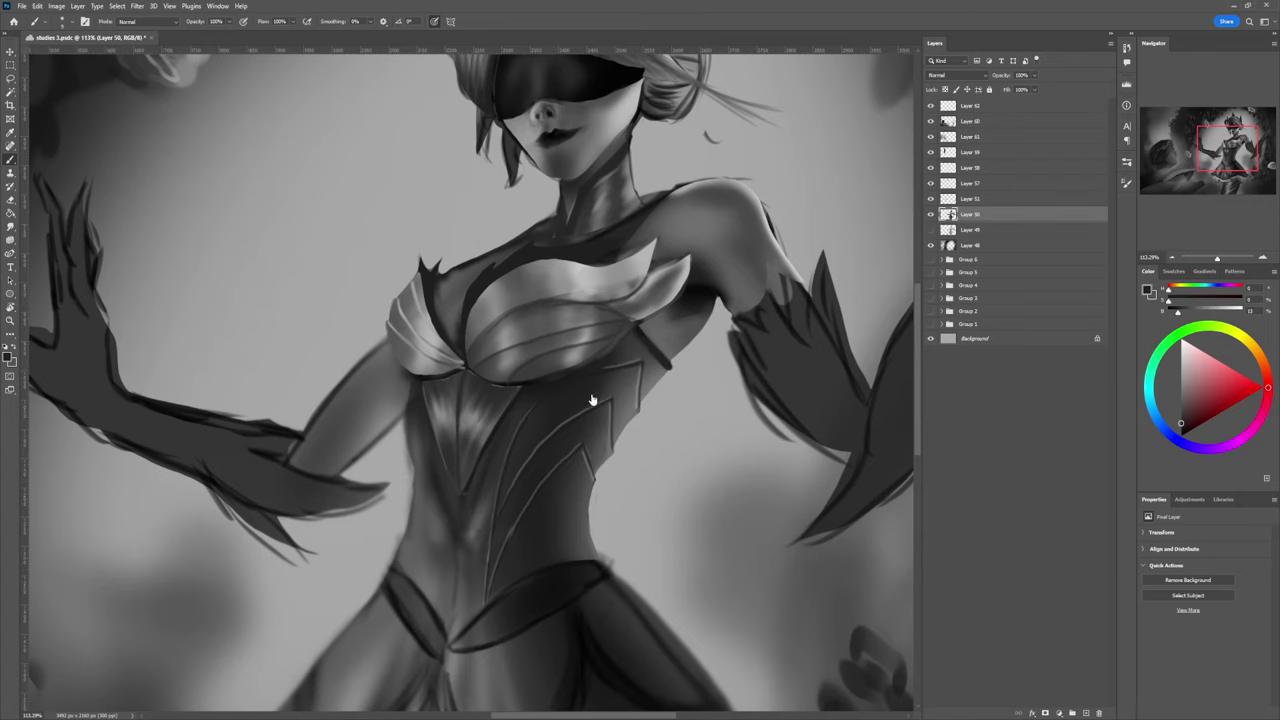
key("z")
left_click_drag(643, 408, 522, 408)
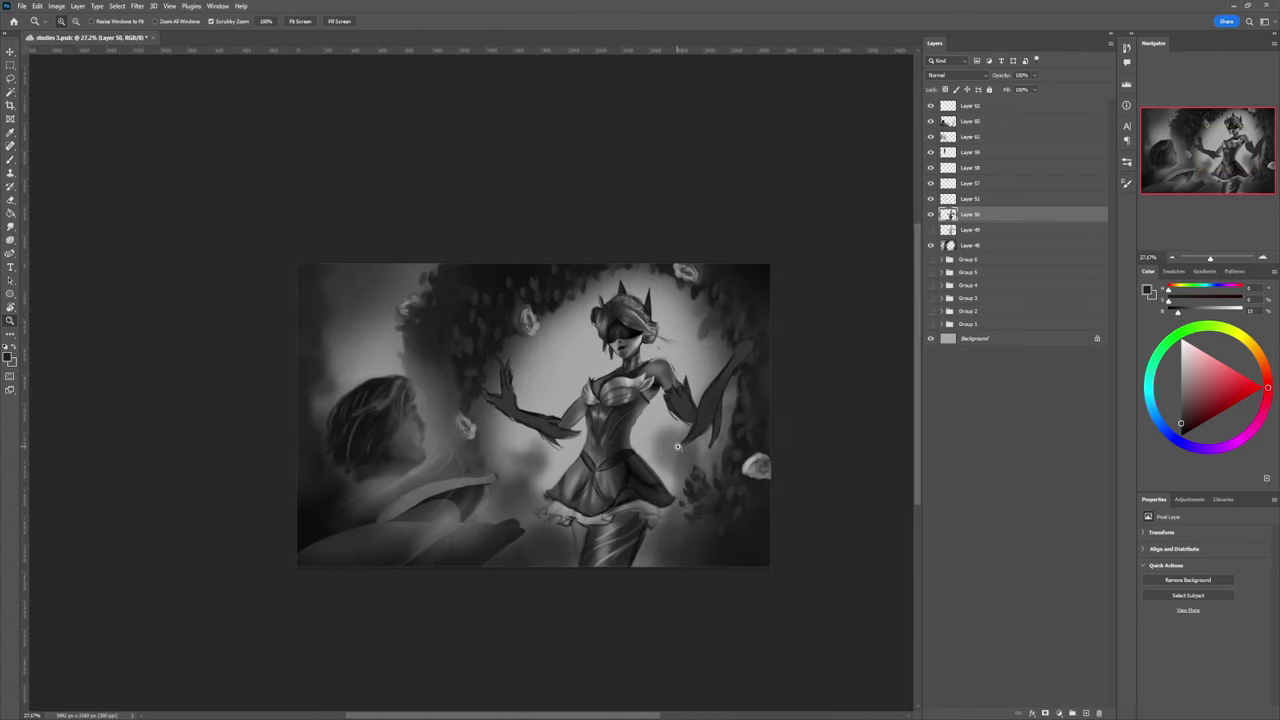
scroll(621, 420, "up", 3)
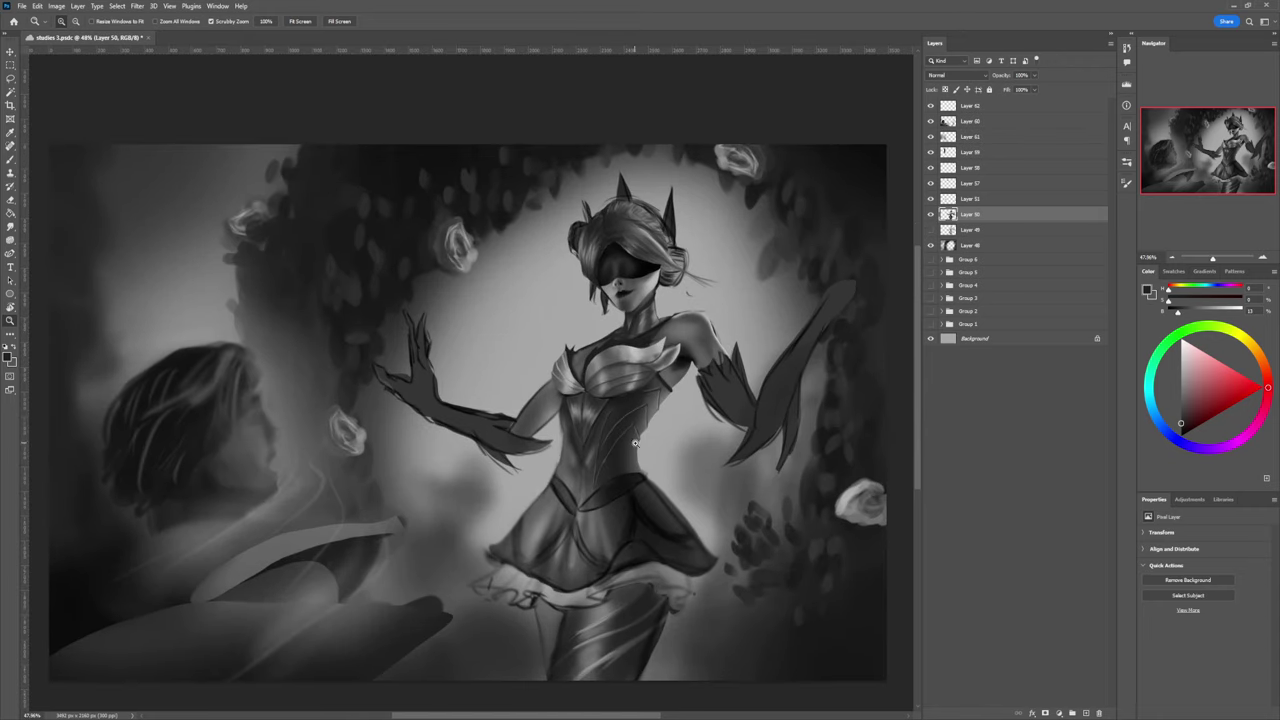
scroll(645, 455, "up", 2)
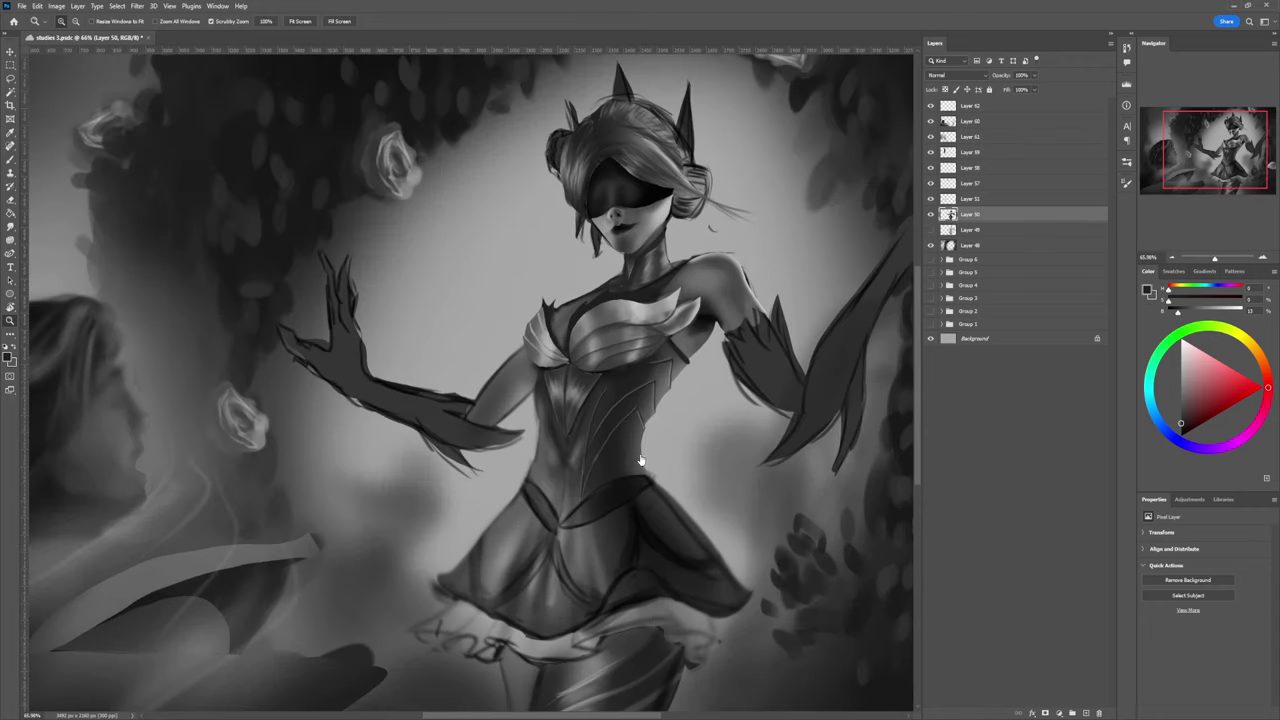
Step: Touch up the bodice's outer side with sampled greys, and enlarge the brush to shade it in mid grey
key("b")
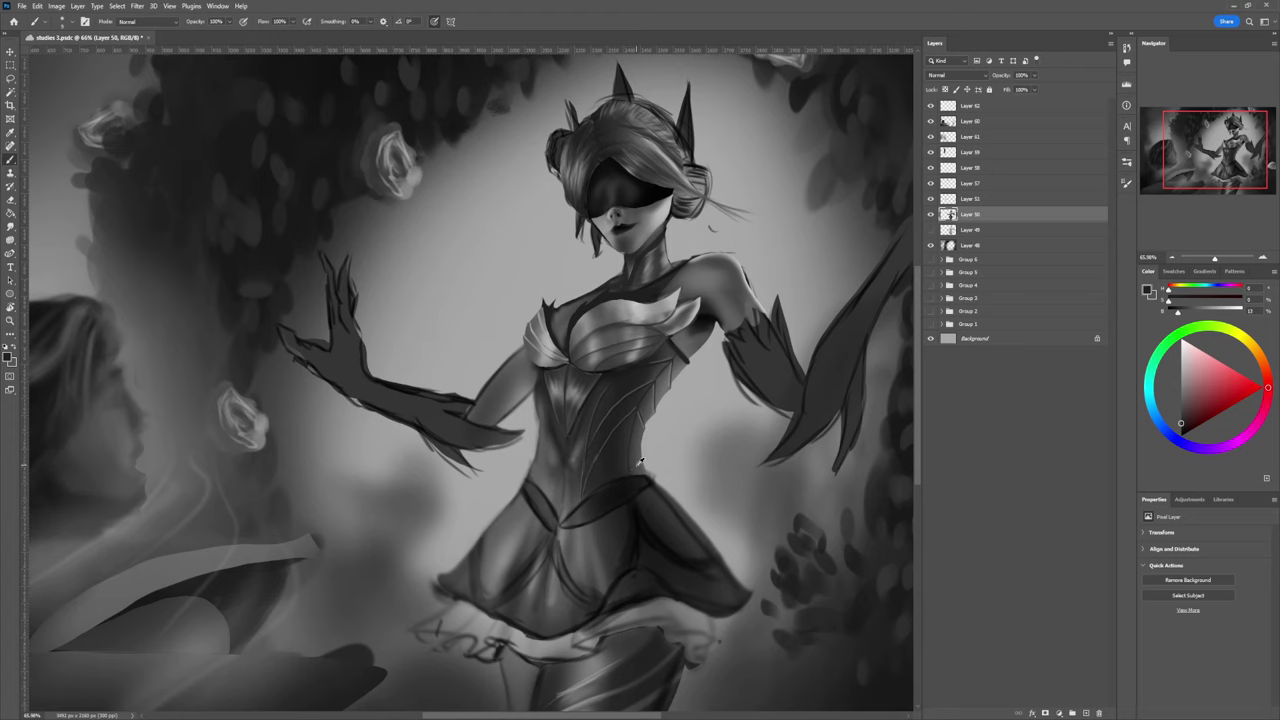
left_click(637, 466, "alt")
left_click(634, 378, "alt")
key("bracketright")
key("bracketright")
key("bracketright")
key("bracketright")
key("bracketright")
key("bracketright")
key("bracketright")
key("bracketright")
key("bracketright")
left_click(1181, 406)
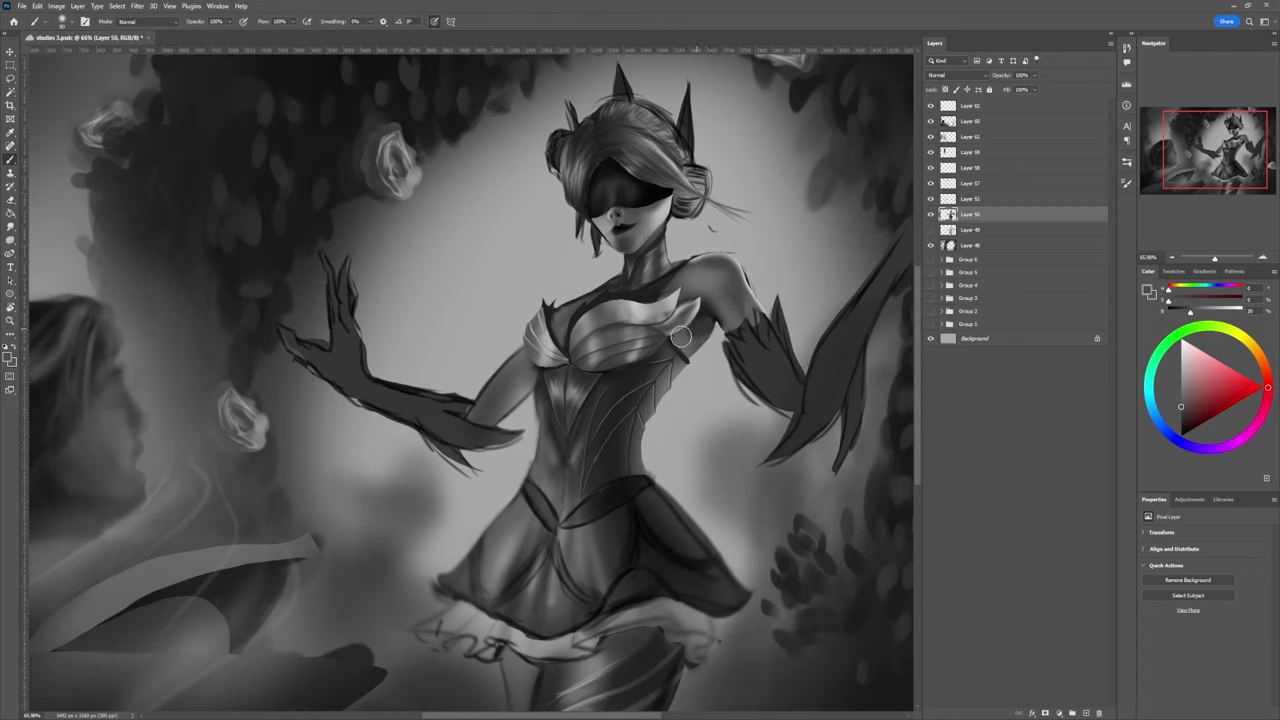
Step: Lighten the lower outer side of the bodice at the waist with a sampled grey and a large soft brush
left_click(679, 341, "alt")
key("bracketright")
key("bracketright")
key("bracketright")
key("bracketright")
key("bracketright")
key("bracketright")
key("bracketright")
key("bracketright")
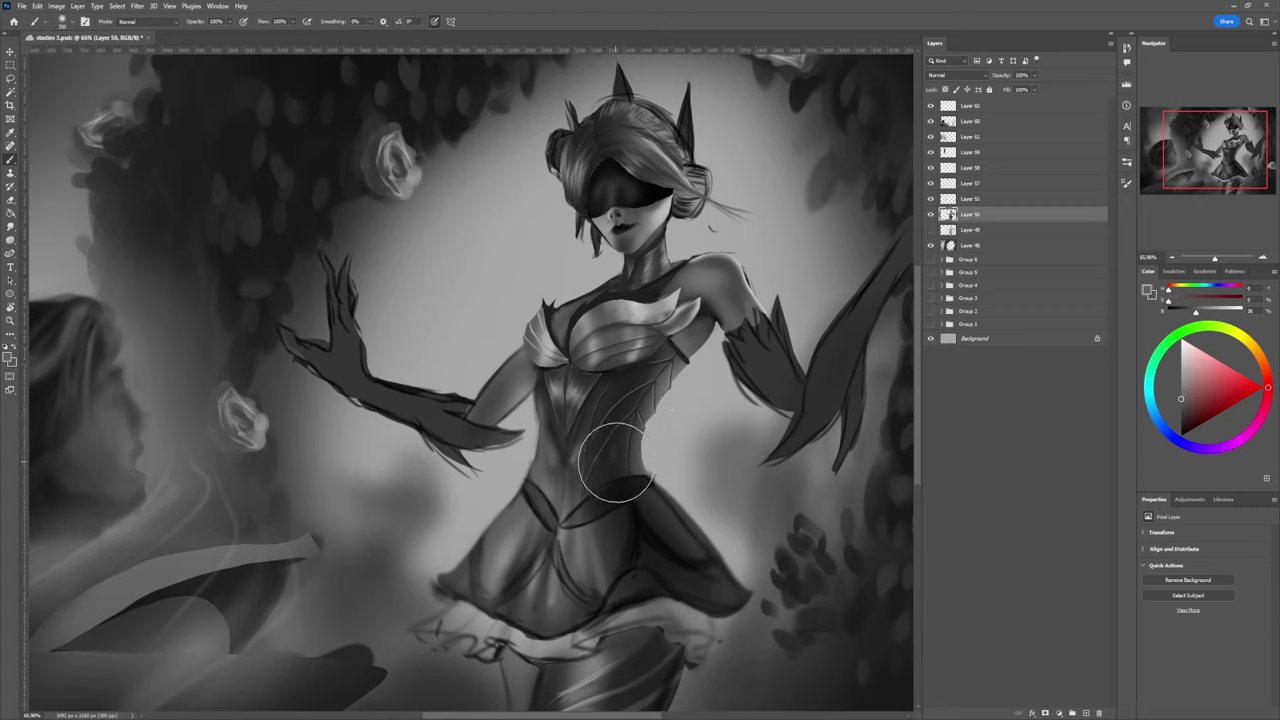
key("bracketleft")
key("bracketleft")
key("bracketleft")
key("bracketright")
key("bracketright")
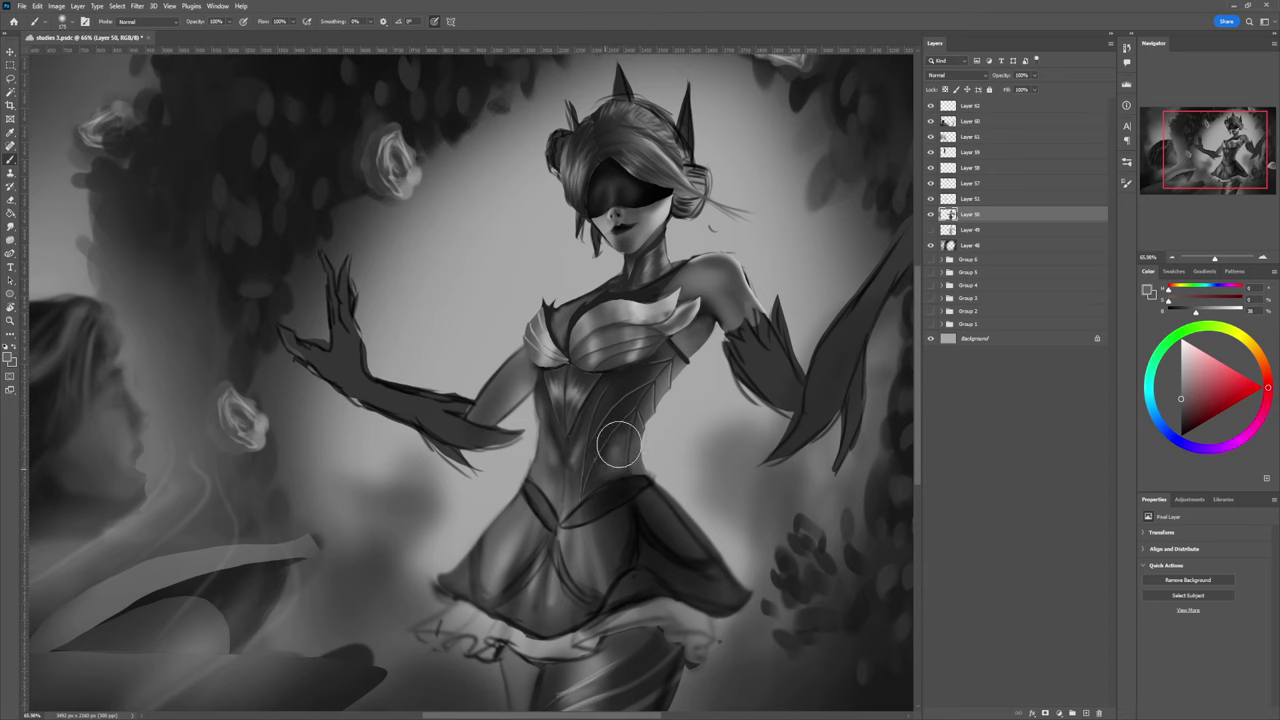
Step: Deepen the shadows between the bodice's curved seams with near-black and blend them using sampled greys
left_click_drag(1180, 400, 1181, 428)
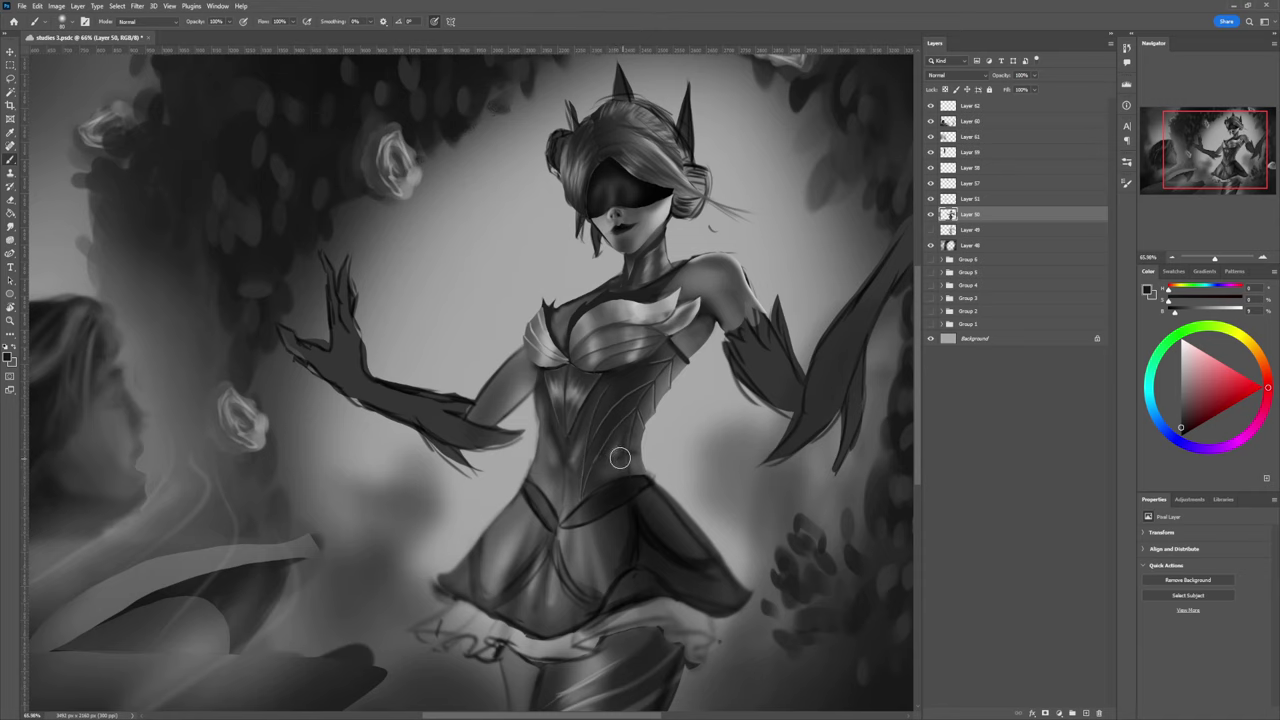
left_click(632, 453, "alt")
left_click(622, 460, "alt")
left_click(610, 425, "alt")
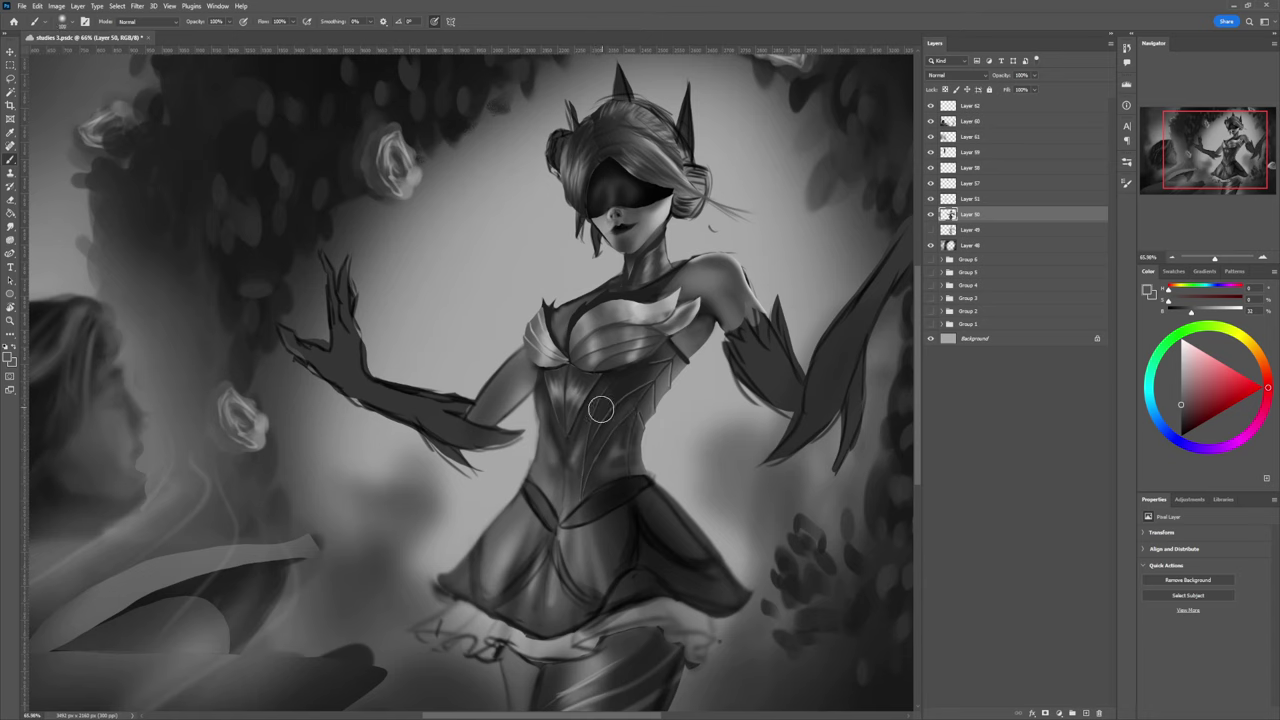
left_click(617, 452, "alt")
left_click(1181, 423)
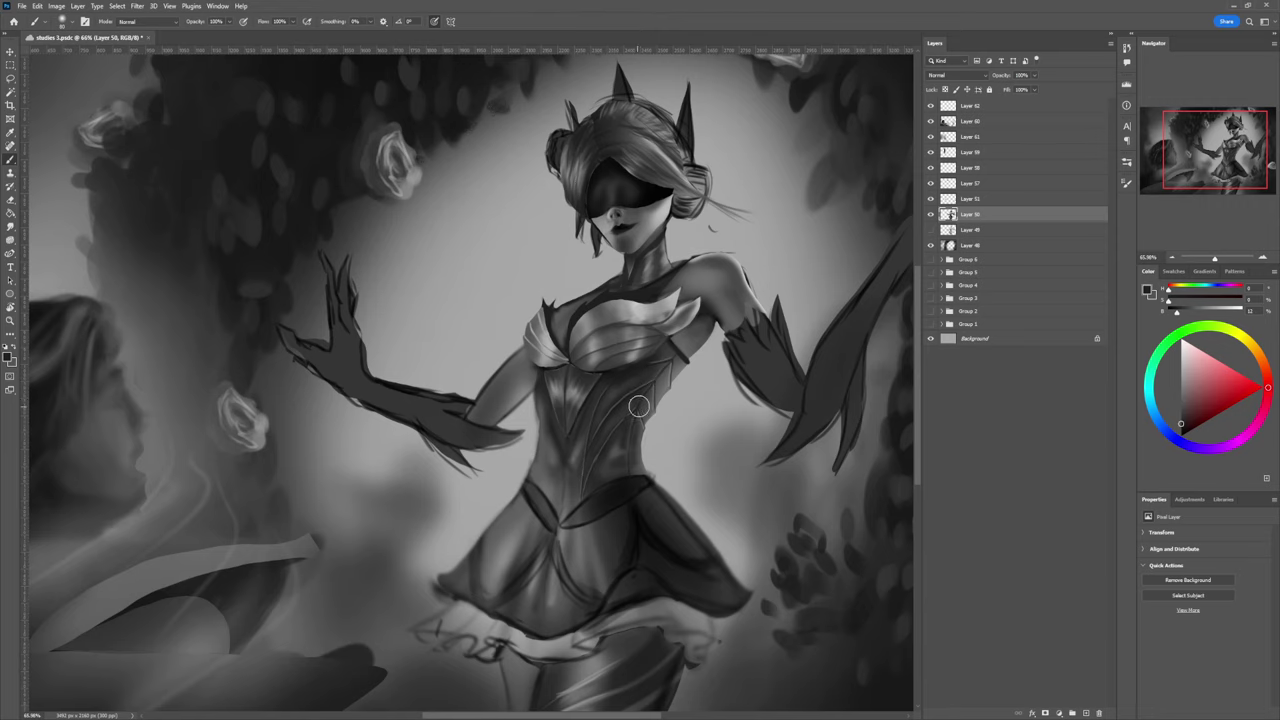
Step: Add a new layer above Layer 50 and set its blending mode to Multiply
key("z")
left_click_drag(612, 451, 540, 451)
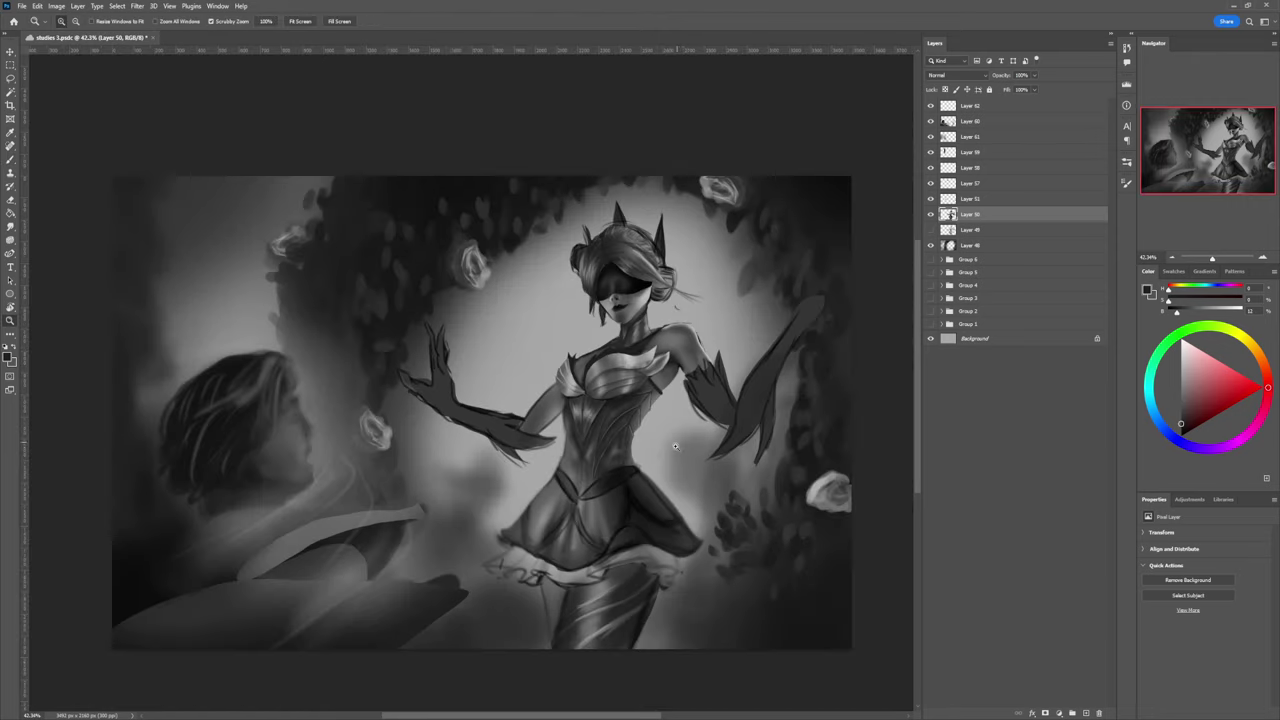
left_click_drag(676, 447, 590, 430)
left_click_drag(709, 483, 655, 465)
left_click(655, 465)
key("b")
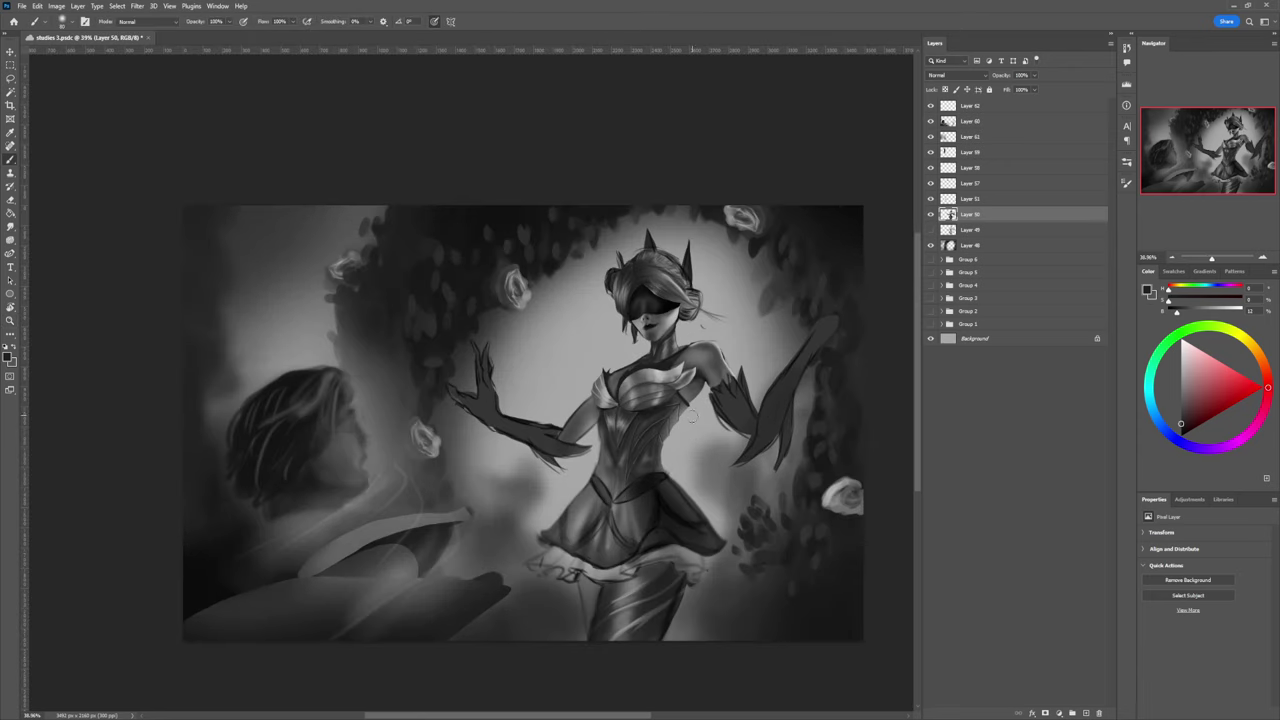
key("ctrl+alt+shift+n")
left_click(965, 80)
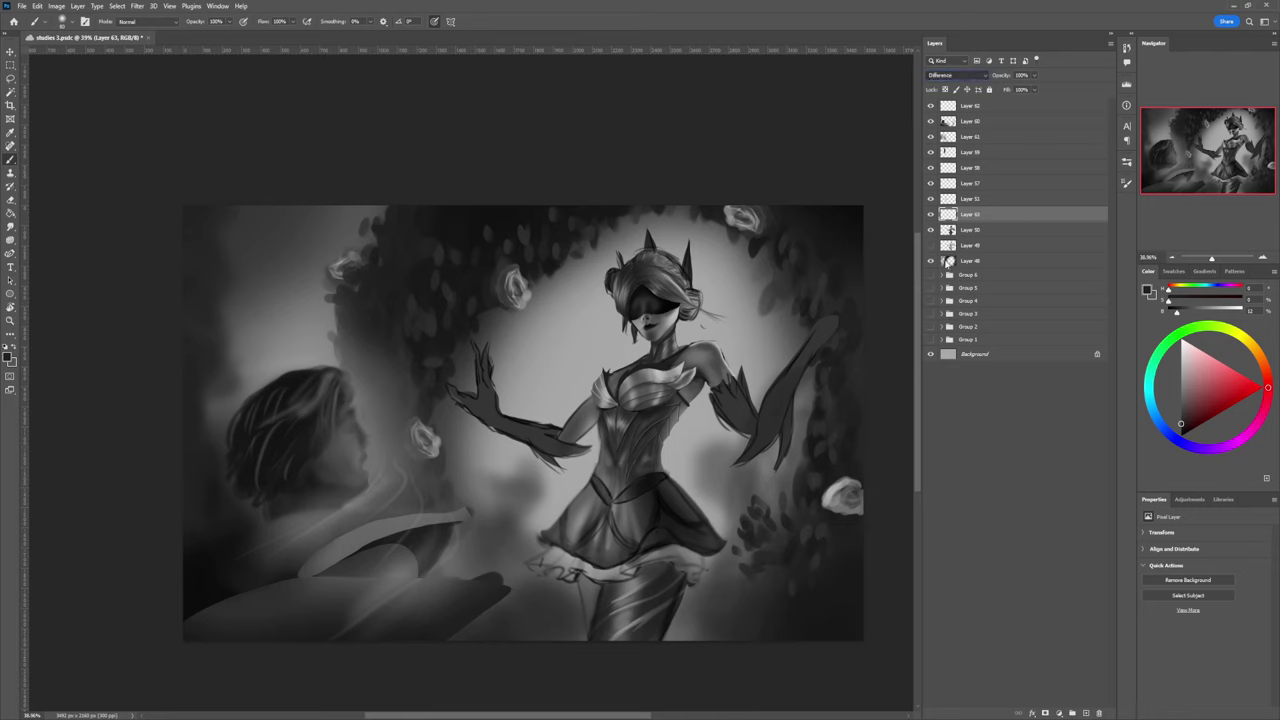
left_click(945, 119)
Step: Paint a soft dark grey shadow over the torso on the Multiply layer, varying the brush size
key("bracketright")
key("bracketright")
key("bracketright")
key("bracketright")
key("bracketright")
key("bracketright")
key("bracketright")
key("bracketright")
mouse_move(662, 417)
left_mouse_down()
mouse_move(634, 460)
mouse_move(668, 408)
mouse_move(625, 487)
mouse_move(674, 442)
mouse_move(759, 410)
mouse_move(682, 446)
mouse_move(638, 391)
mouse_move(616, 391)
mouse_move(617, 375)
mouse_move(613, 391)
mouse_move(617, 373)
mouse_move(642, 391)
left_mouse_up()
key("bracketleft")
key("bracketleft")
key("bracketleft")
key("bracketleft")
key("bracketleft")
key("bracketleft")
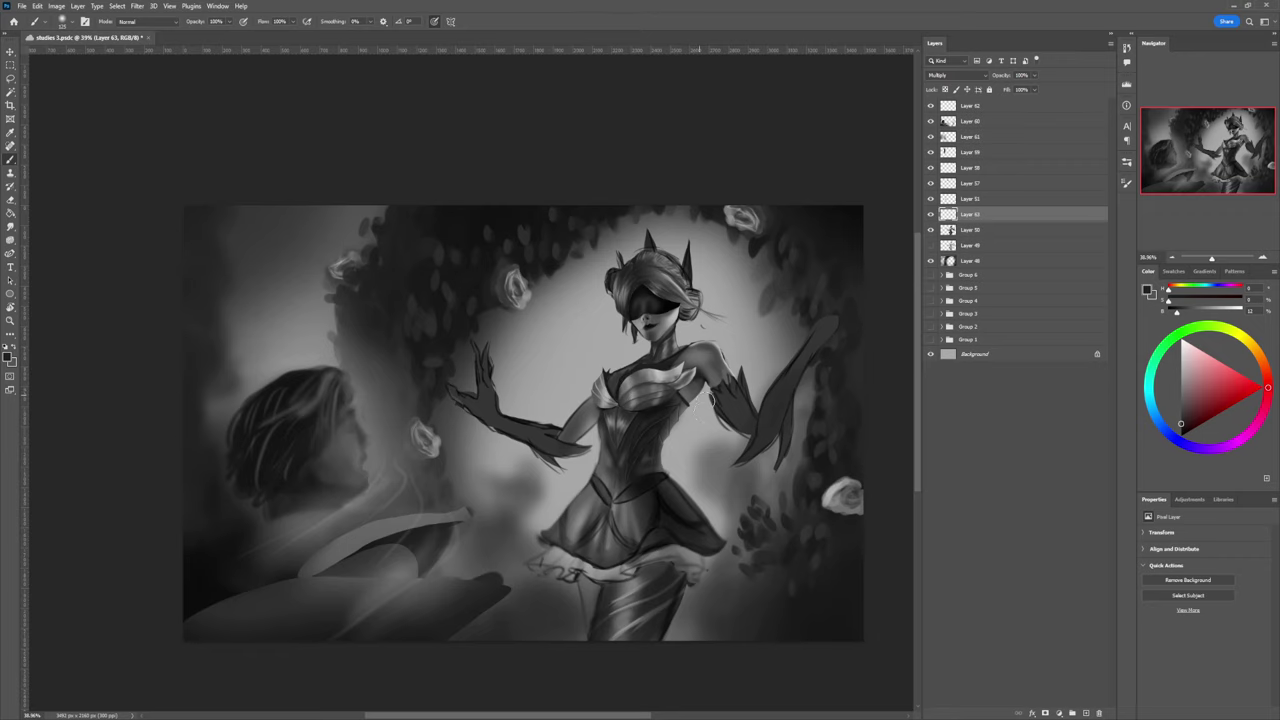
key("z")
left_click_drag(646, 461, 618, 445)
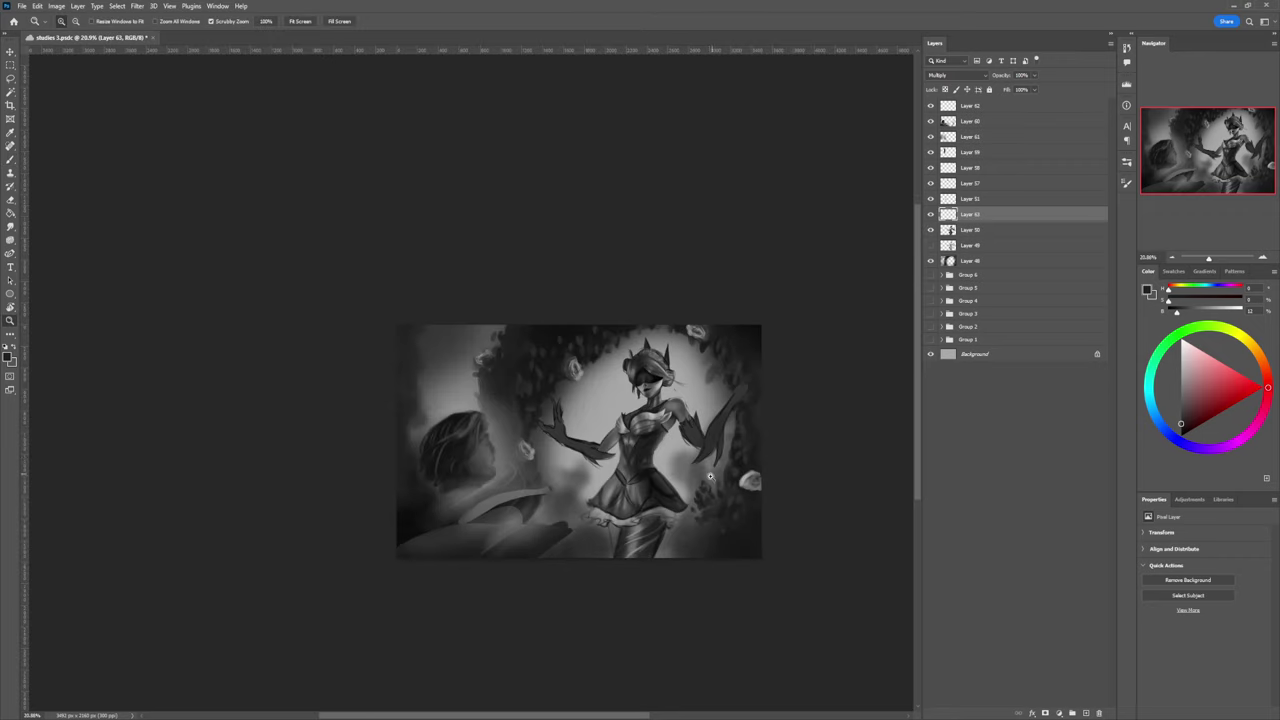
left_click_drag(657, 497, 670, 490)
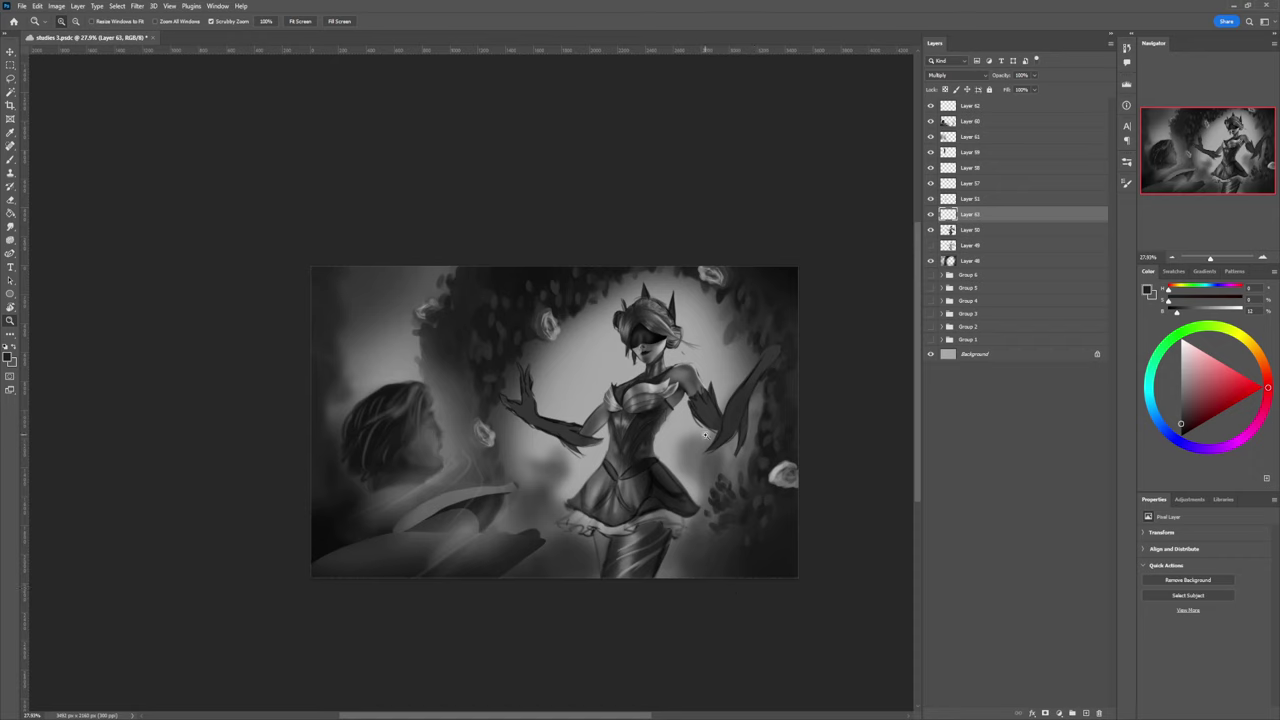
left_click_drag(717, 469, 698, 468)
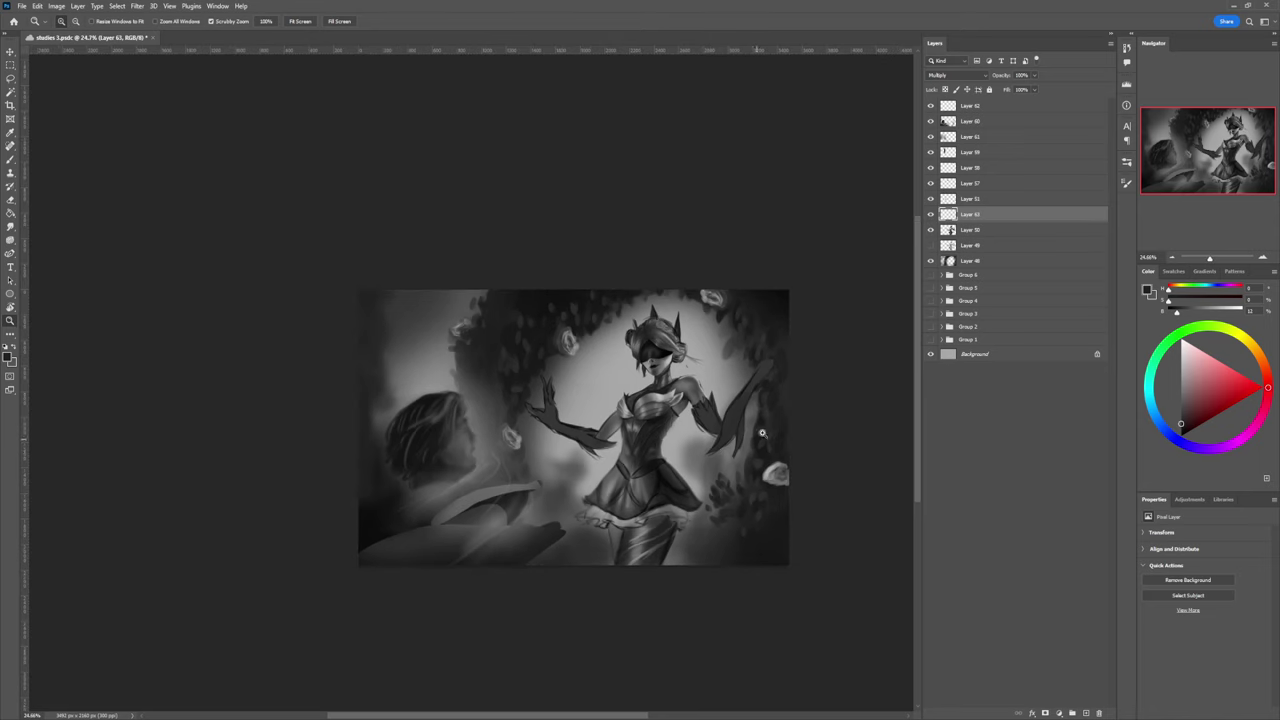
Step: Select the upper-arm section of the glove on the figure's arm nearest the foliage with the Lasso
scroll(724, 428, "up", 4)
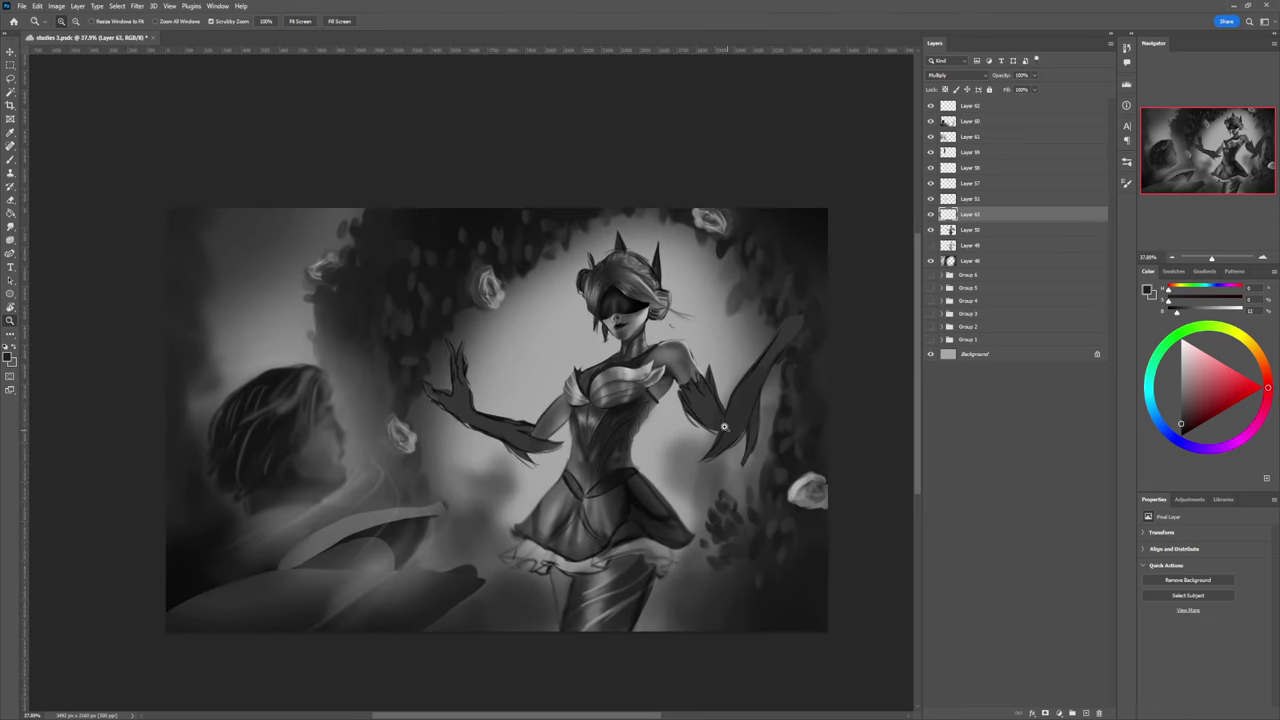
key("l")
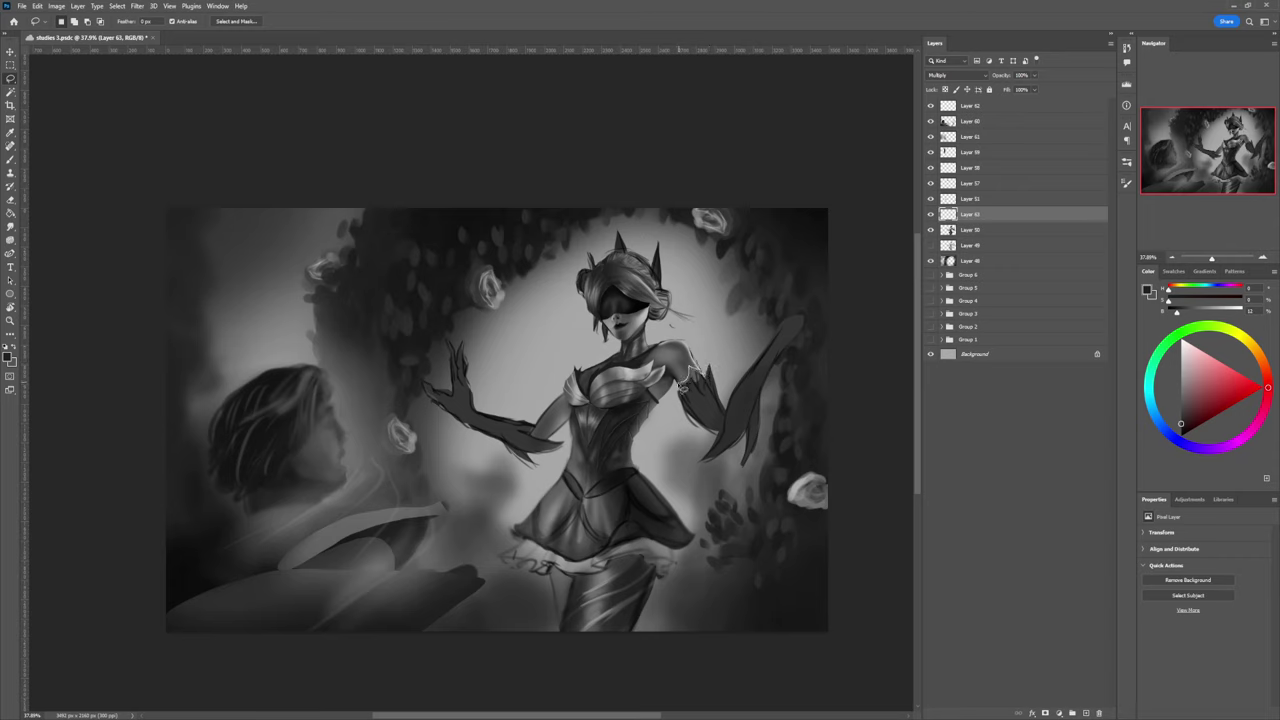
mouse_move(675, 388)
left_mouse_down()
mouse_move(725, 441)
mouse_move(732, 410)
mouse_move(711, 370)
left_mouse_up()
scroll(683, 397, "up", 3)
key("b")
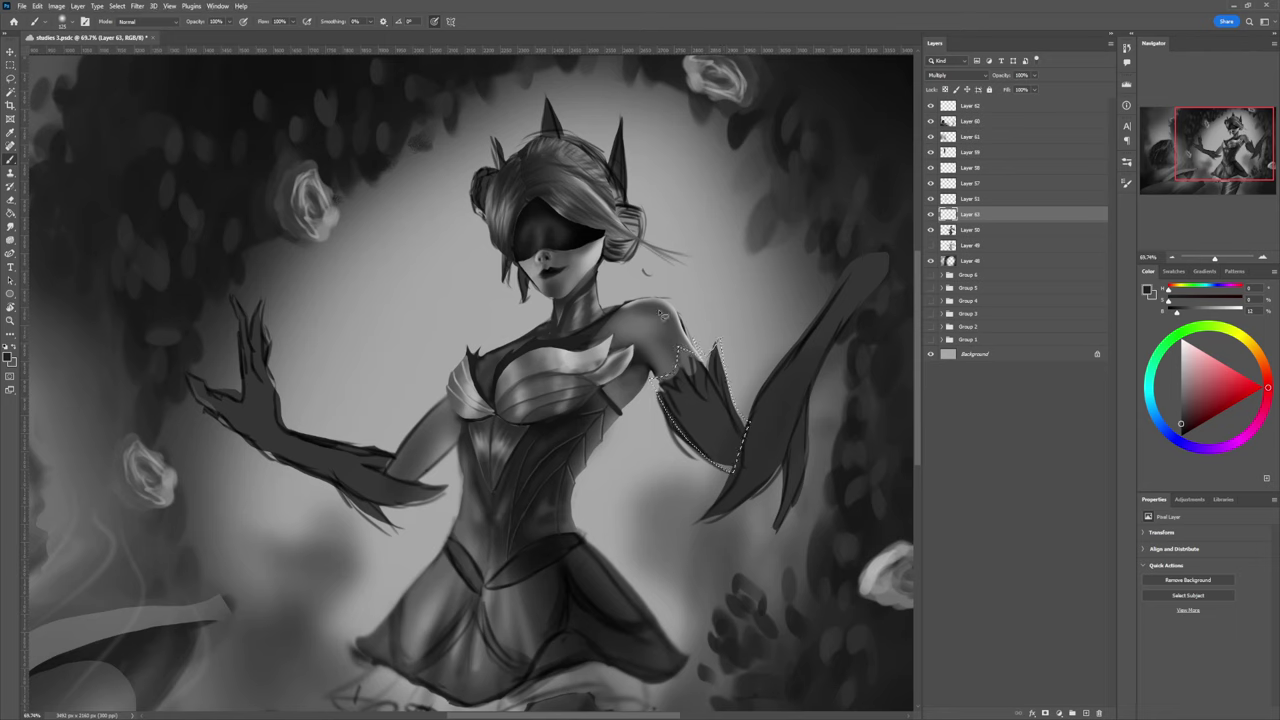
key("l")
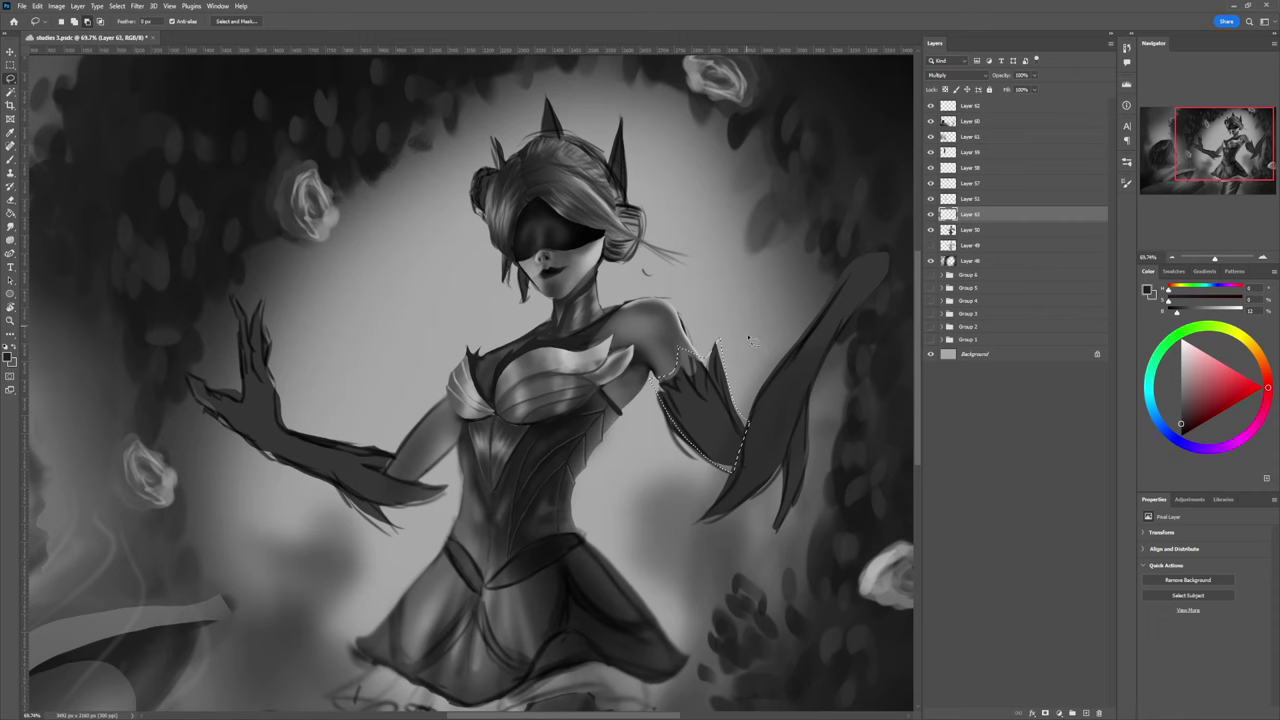
key("z")
mouse_move(712, 398)
left_mouse_down()
mouse_move(662, 400)
mouse_move(702, 390)
mouse_move(692, 387)
left_mouse_up()
Step: Paint the selected glove section with a sampled dark grey on Layer 50, using a large soft brush
key("b")
left_click(710, 398, "alt")
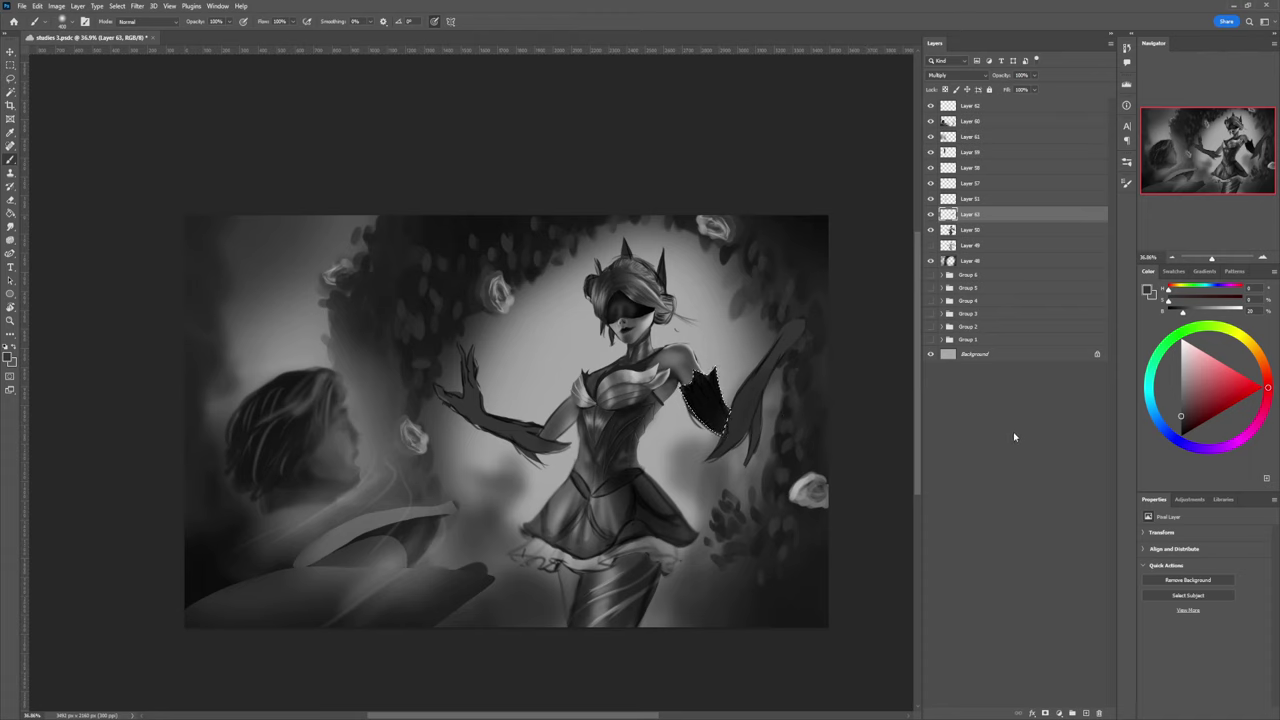
left_click(972, 230)
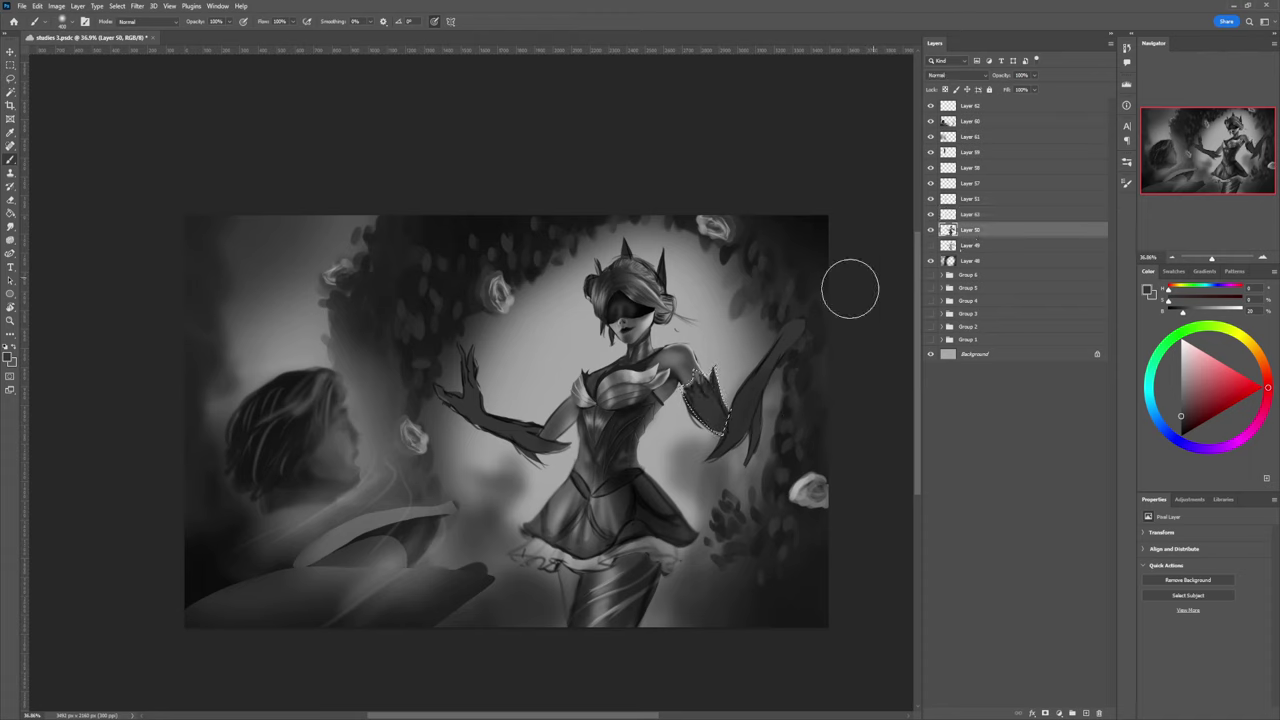
mouse_move(704, 380)
left_mouse_down()
mouse_move(692, 370)
mouse_move(735, 442)
left_mouse_up()
Step: Lighten the outer edge of the selected upper glove section with a lighter grey and a large soft brush
left_click(1181, 383)
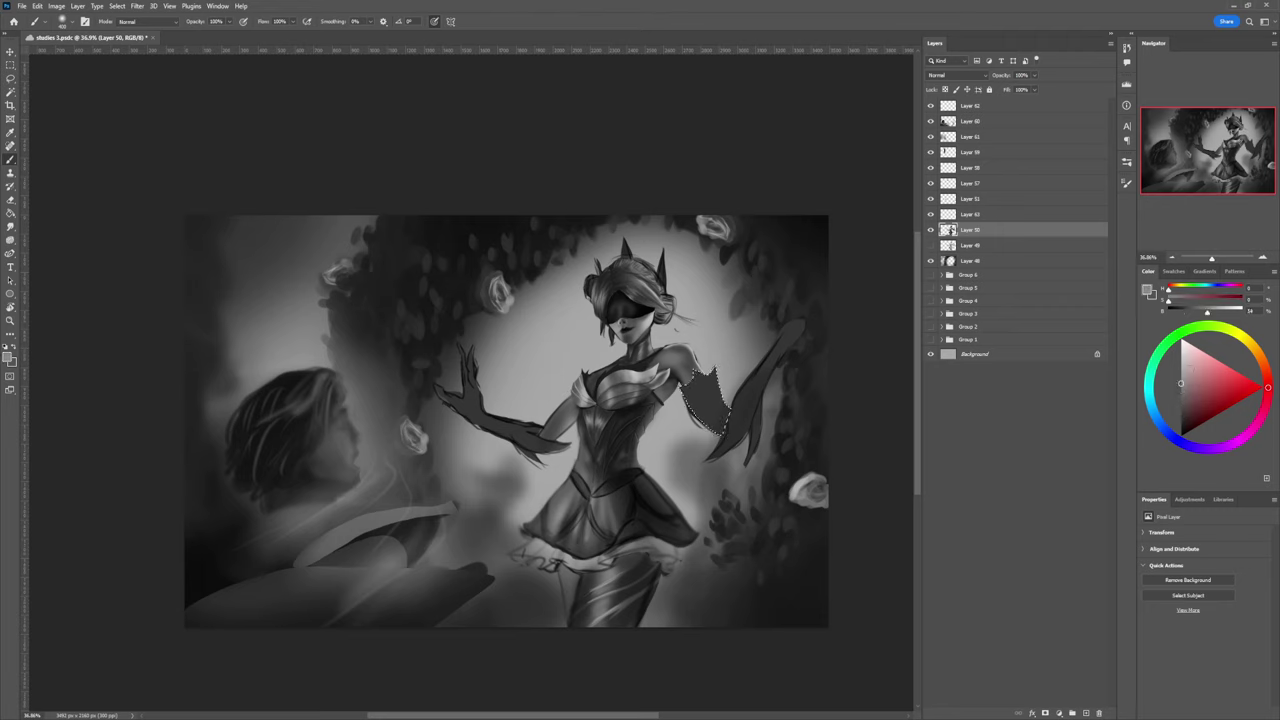
left_click(1181, 379)
key("bracketleft")
key("bracketleft")
key("bracketleft")
key("bracketleft")
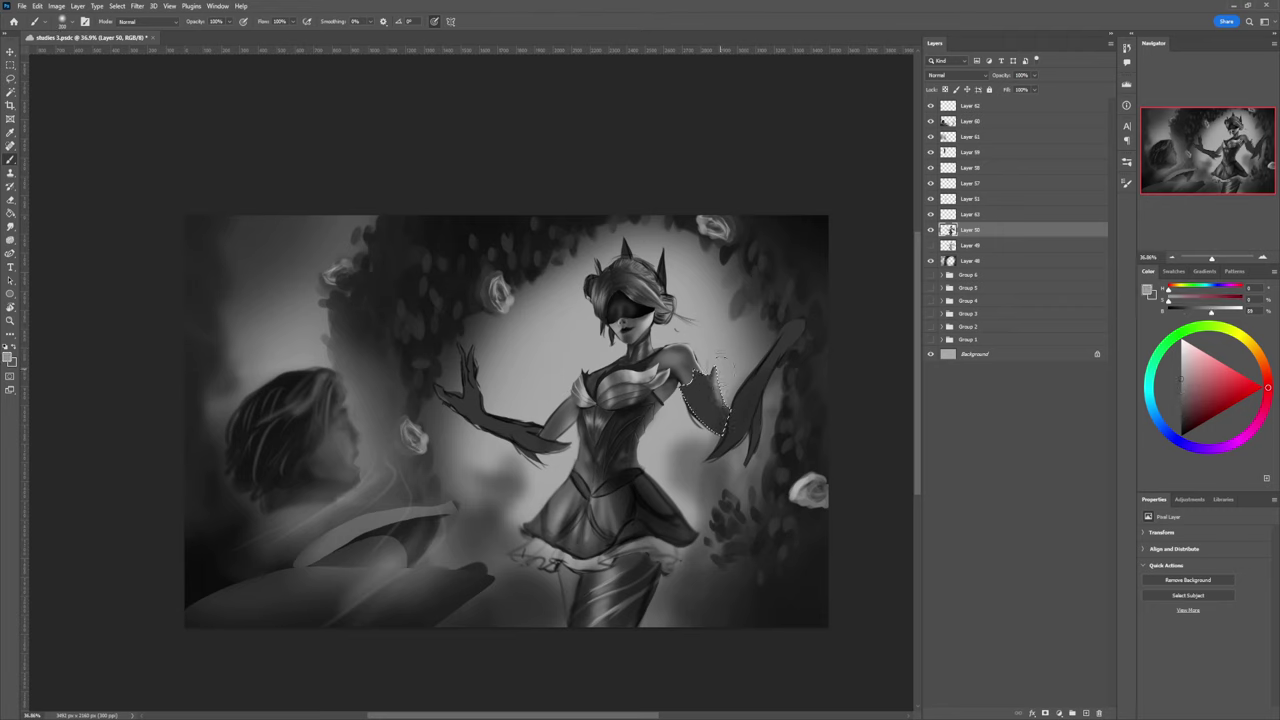
key("bracketright")
key("bracketright")
key("bracketright")
left_click_drag(720, 378, 742, 428)
left_click_drag(721, 382, 754, 436)
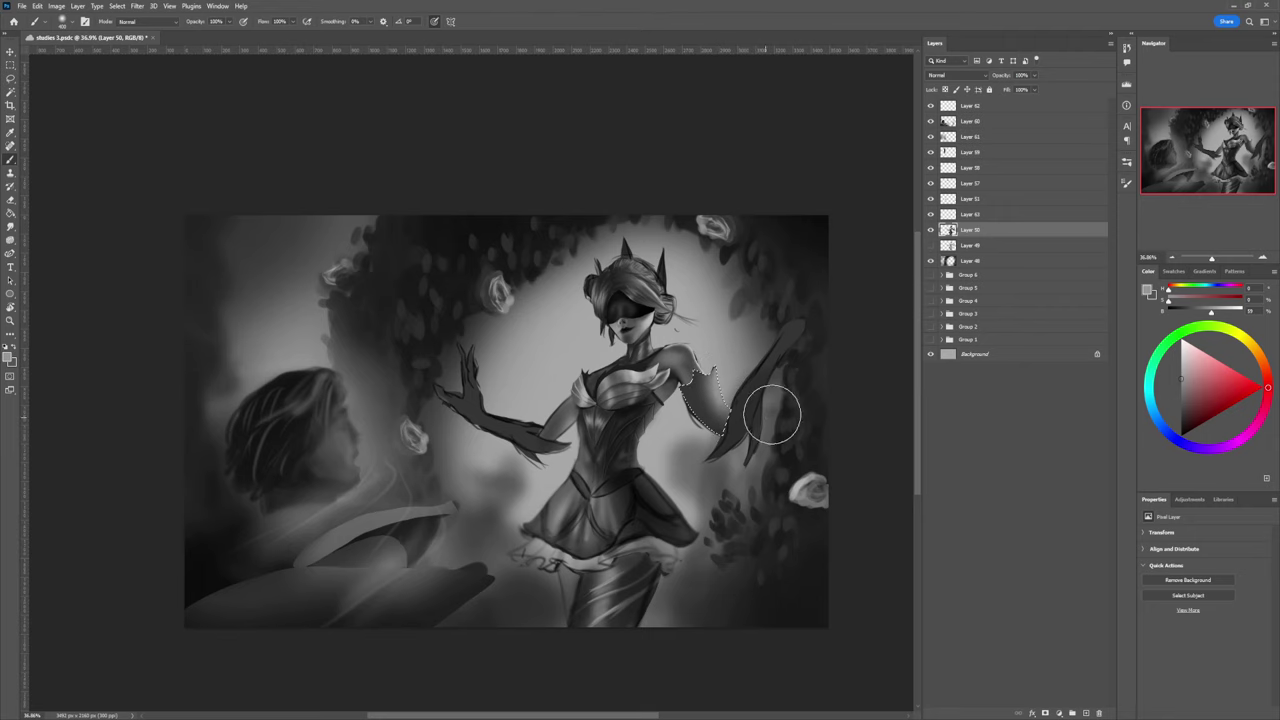
Step: Paint a near-black shadow along the inner lower side of the selected upper glove section with a reduced brush
left_click_drag(1181, 411, 1181, 431)
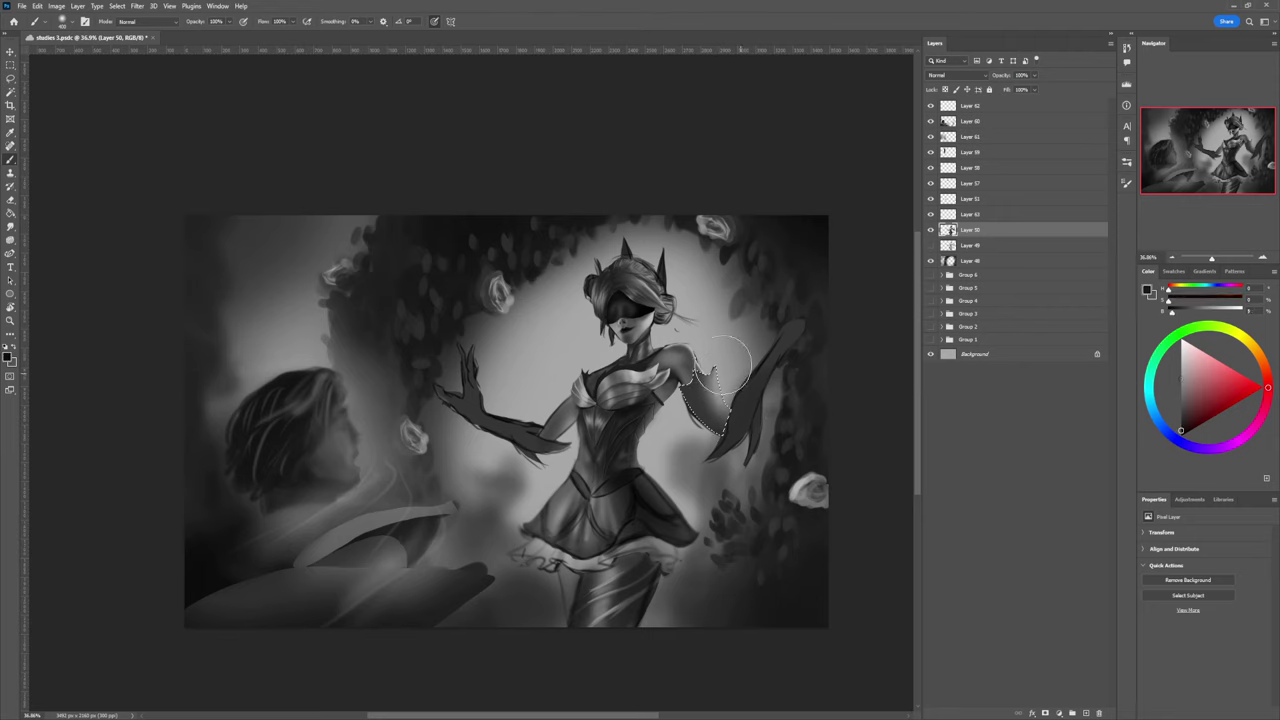
key("bracketleft")
key("bracketleft")
key("bracketleft")
key("bracketleft")
mouse_move(684, 399)
left_mouse_down()
mouse_move(725, 447)
mouse_move(764, 465)
left_mouse_up()
Step: Blend the upper glove section's light and shadow with greys sampled from it, reducing the brush size
left_click(722, 392, "alt")
left_click(712, 411, "alt")
left_click_drag(680, 382, 733, 443)
left_click(722, 388, "alt")
left_click(717, 405, "alt")
left_click(703, 382, "alt")
key("bracketleft")
key("bracketleft")
key("bracketleft")
key("bracketleft")
key("bracketleft")
key("bracketleft")
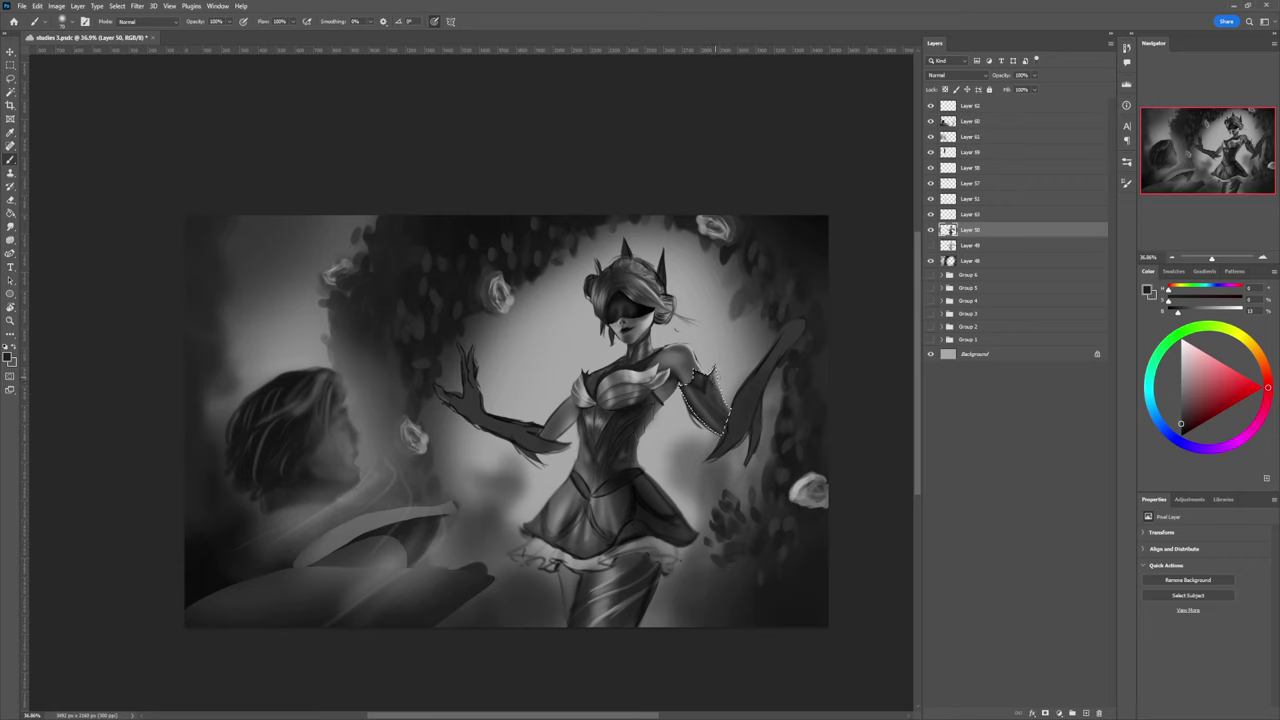
Step: Refine the upper glove section with small light and dark grey accents, and clear the selection
left_click(1181, 363)
mouse_move(1191, 421)
left_mouse_down()
mouse_move(1181, 404)
mouse_move(1181, 417)
left_mouse_up()
key("bracketleft")
key("bracketleft")
key("bracketleft")
left_click(1180, 426)
left_click(704, 385, "alt")
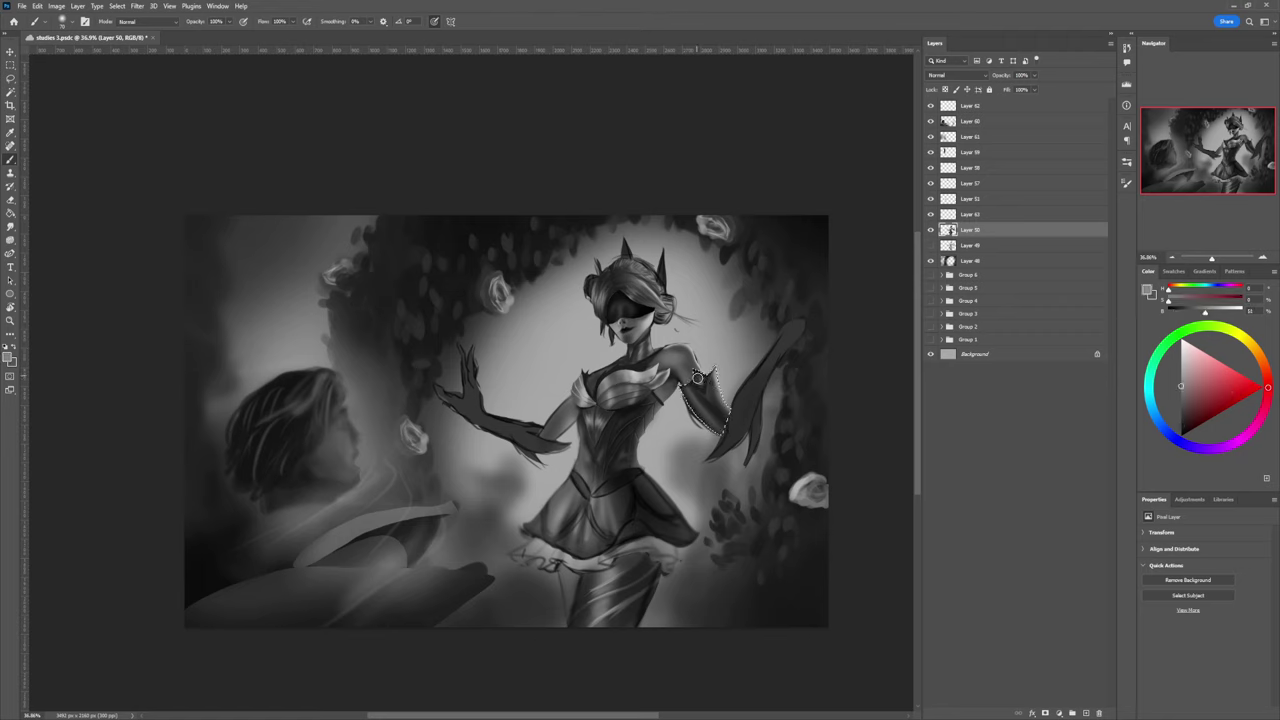
key("ctrl+d")
Step: Select the forearm section of the same glove, from its pointed elbow end up to the wrist, with the Lasso
key("z")
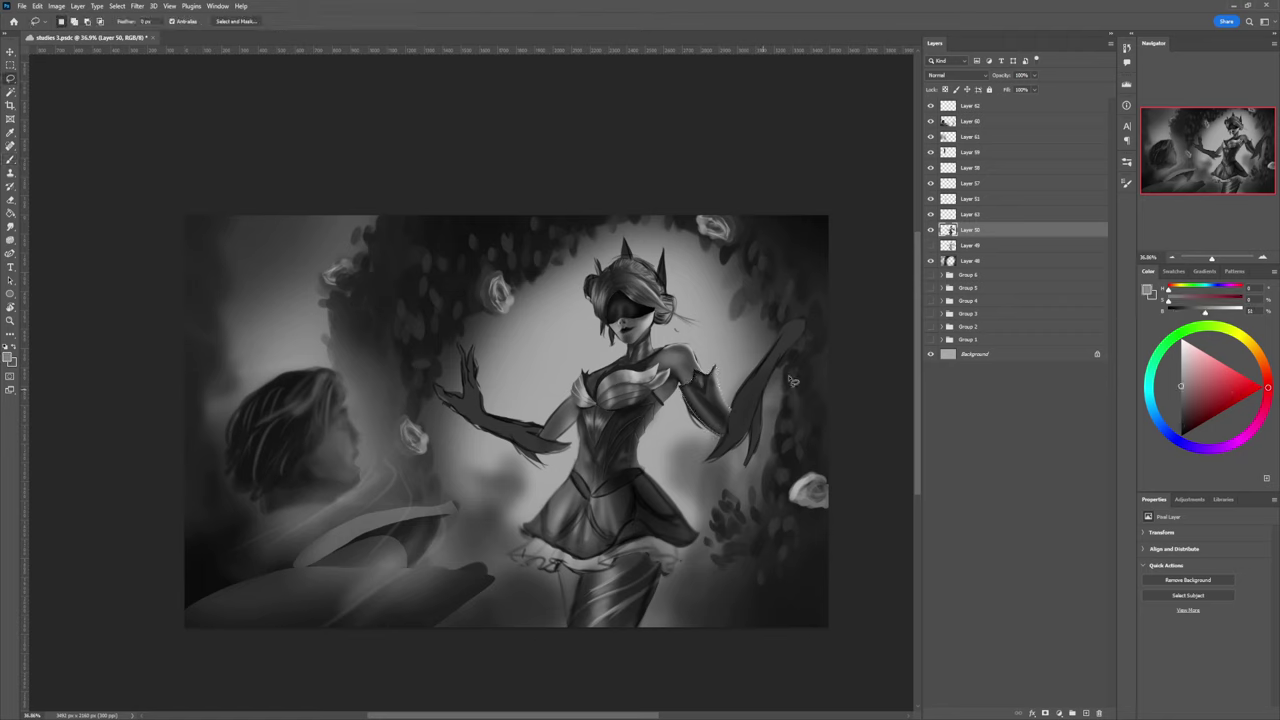
left_click_drag(689, 458, 652, 461)
left_click_drag(731, 465, 746, 453)
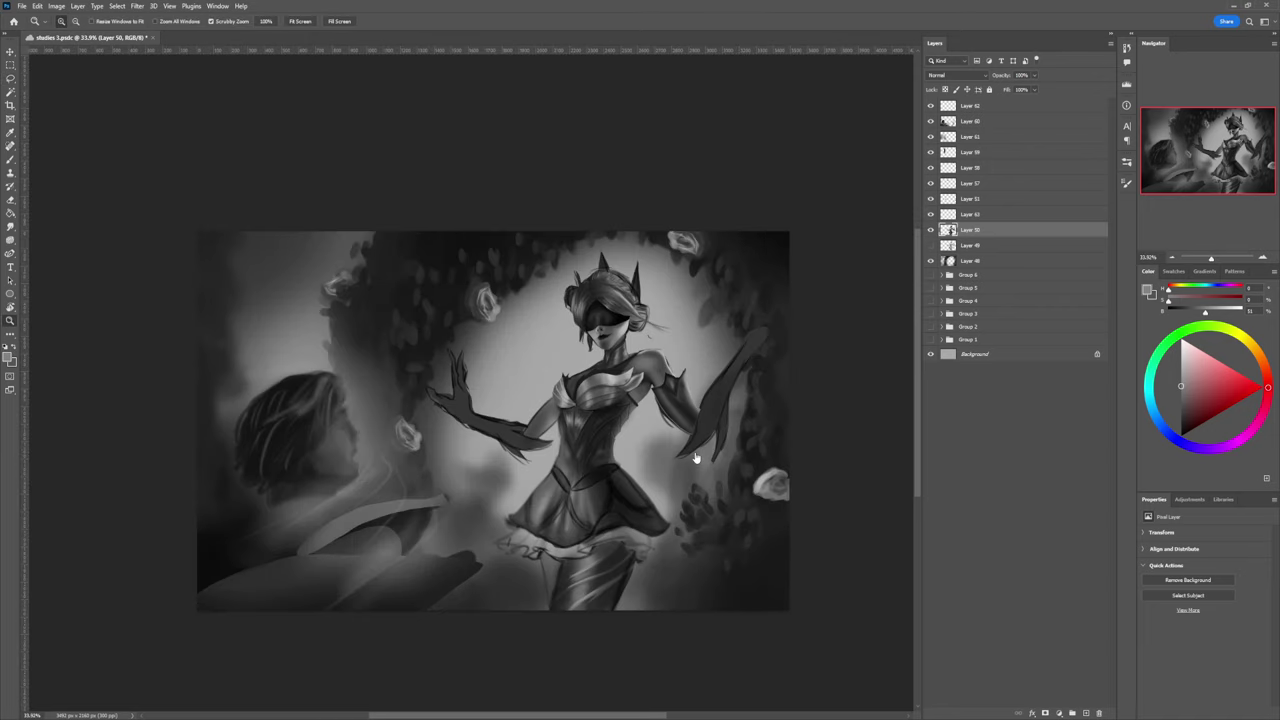
key("l")
mouse_move(765, 330)
left_mouse_down()
mouse_move(737, 358)
mouse_move(708, 397)
left_mouse_up()
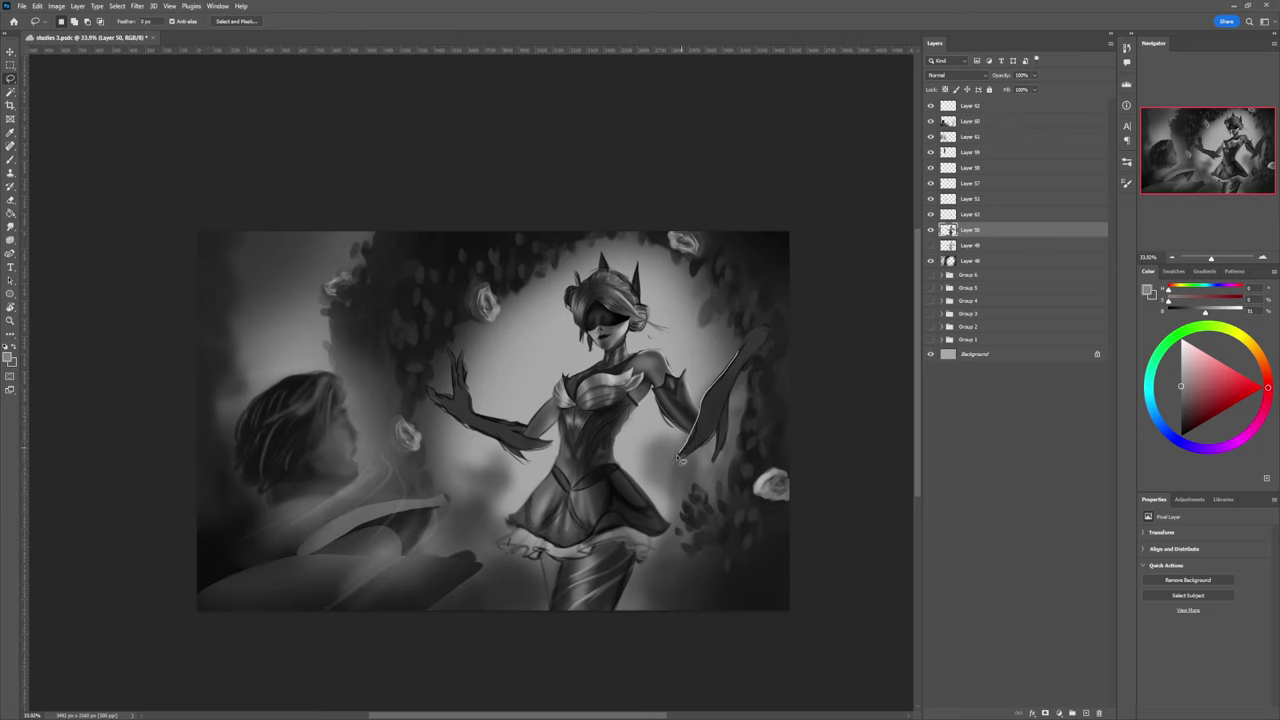
left_click_drag(679, 462, 721, 428)
mouse_move(741, 380)
left_mouse_down()
mouse_move(766, 350)
mouse_move(749, 351)
left_mouse_up()
key("b")
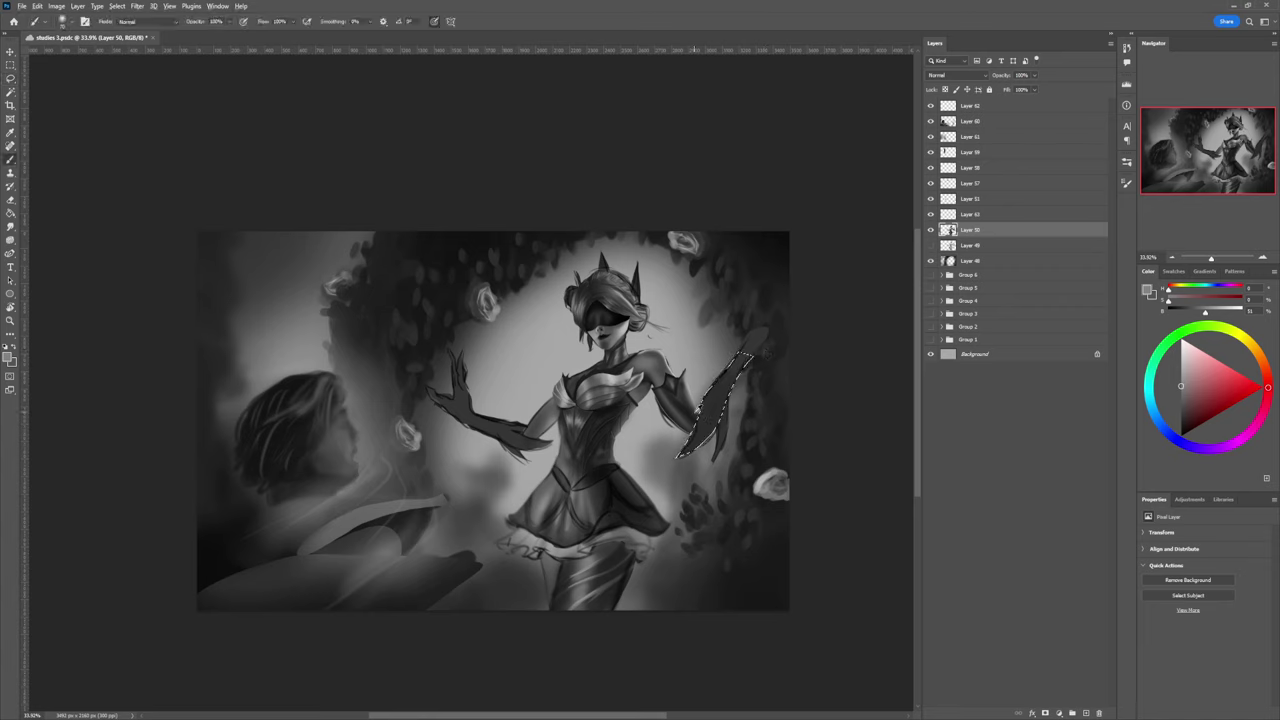
Step: Lighten the selected forearm section with a sampled mid grey, using an enlarged soft brush
left_click(688, 398, "alt")
mouse_move(720, 377)
left_mouse_down()
mouse_move(736, 367)
mouse_move(731, 386)
left_mouse_up()
key("]")
key("]")
key("]")
key("]")
key("]")
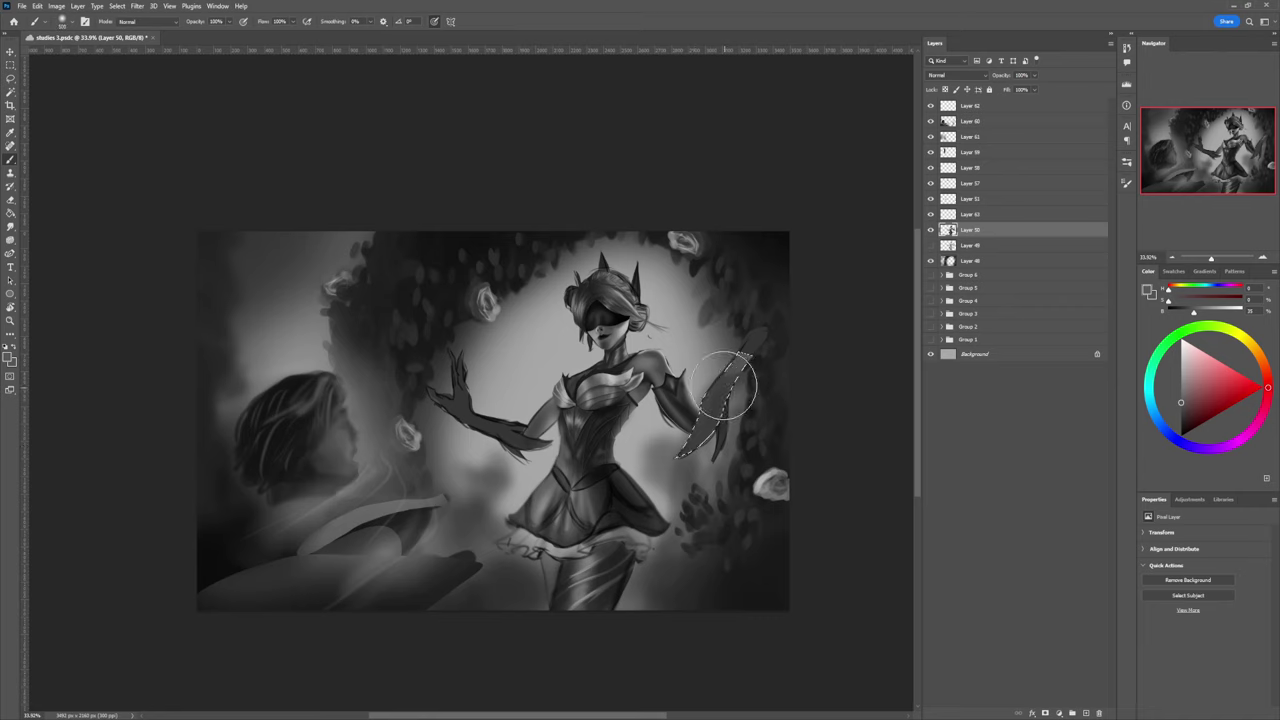
left_click(696, 406, "alt")
left_click(722, 374, "alt")
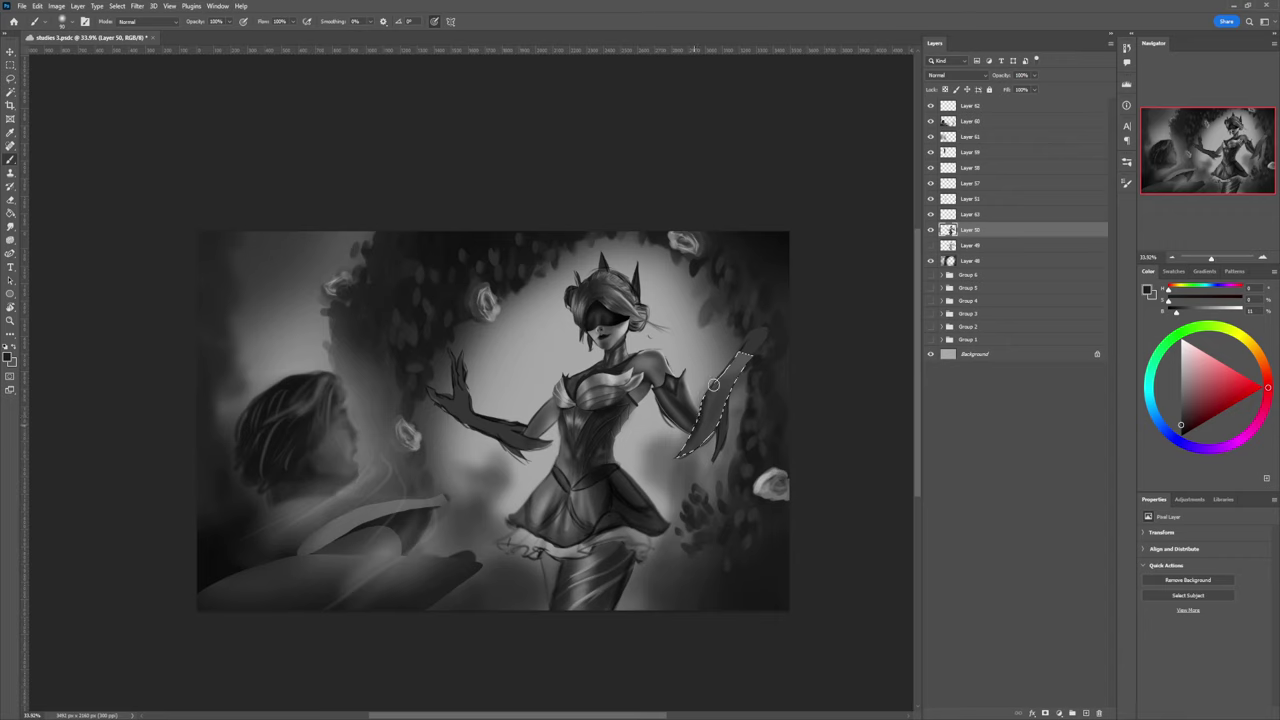
Step: Shade the forearm from the wrist downward with a large soft brush and sample greys near the elbow for blending
key("bracketright")
key("bracketright")
key("bracketright")
key("bracketright")
key("bracketright")
key("bracketright")
left_click_drag(750, 341, 714, 380)
left_click(692, 400, "alt")
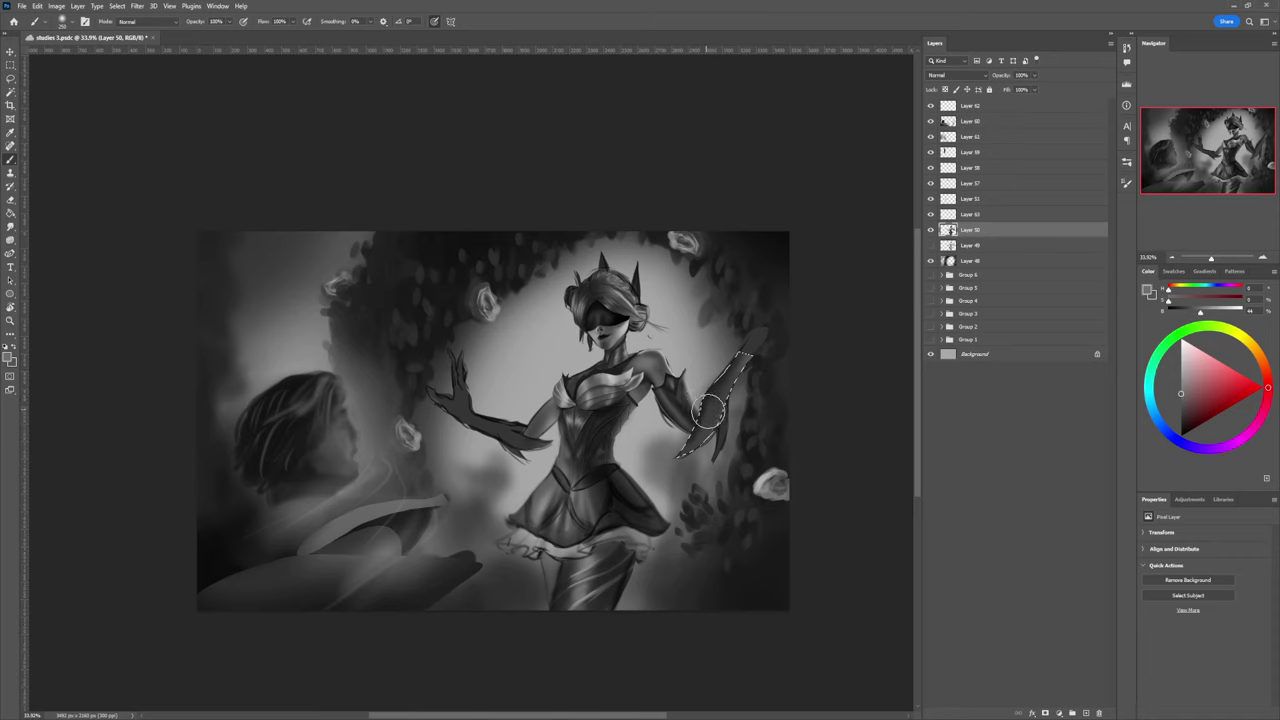
left_click(694, 387, "alt")
Step: Brighten the pointed elbow end of the selected forearm with a light grey and a very large soft brush
left_click_drag(1145, 368, 1159, 350)
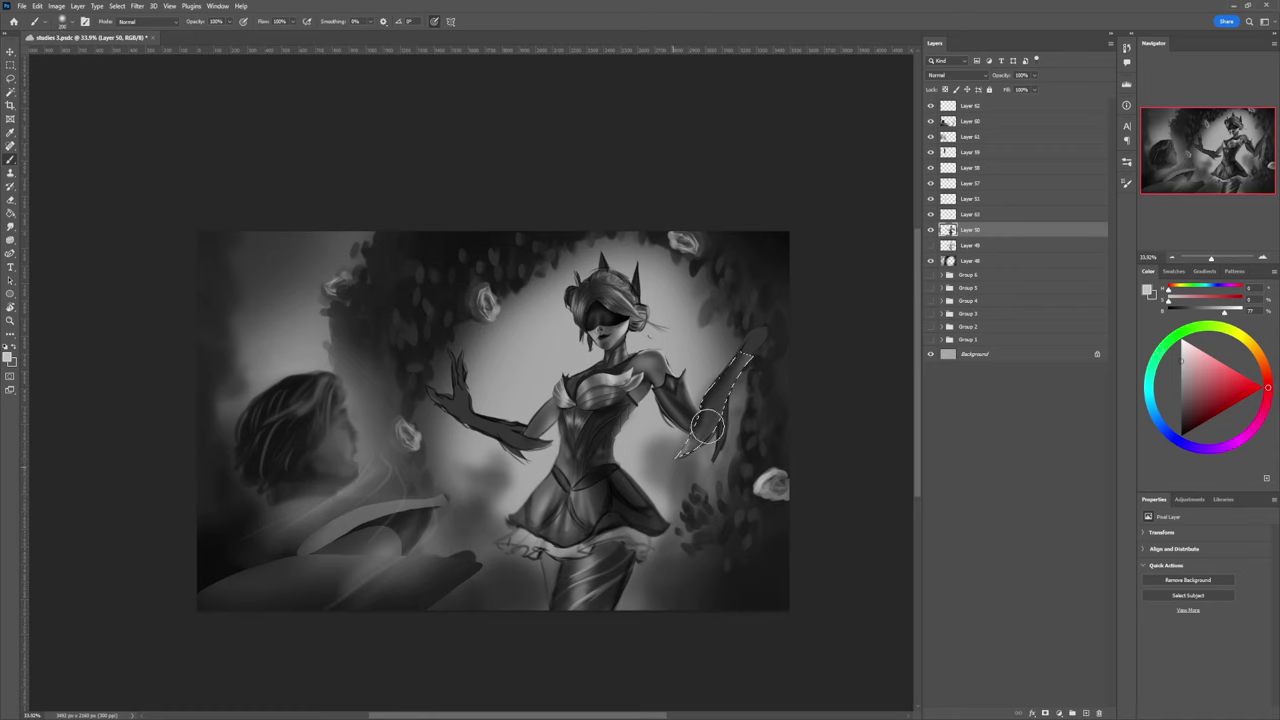
key("bracketleft")
key("bracketleft")
key("bracketleft")
key("bracketleft")
key("bracketleft")
key("bracketleft")
key("bracketleft")
key("bracketleft")
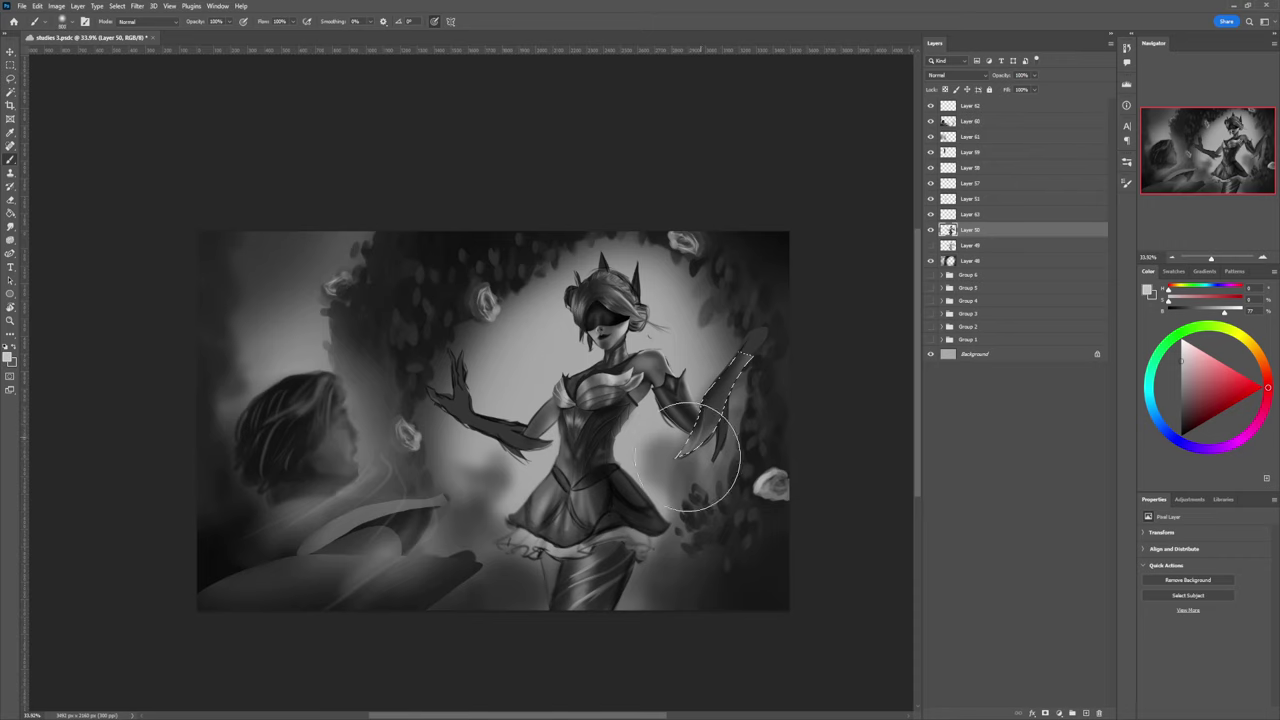
Step: Define and blend the forearm's darker folds with sampled greys, and clear the selection
left_click(722, 396, "alt")
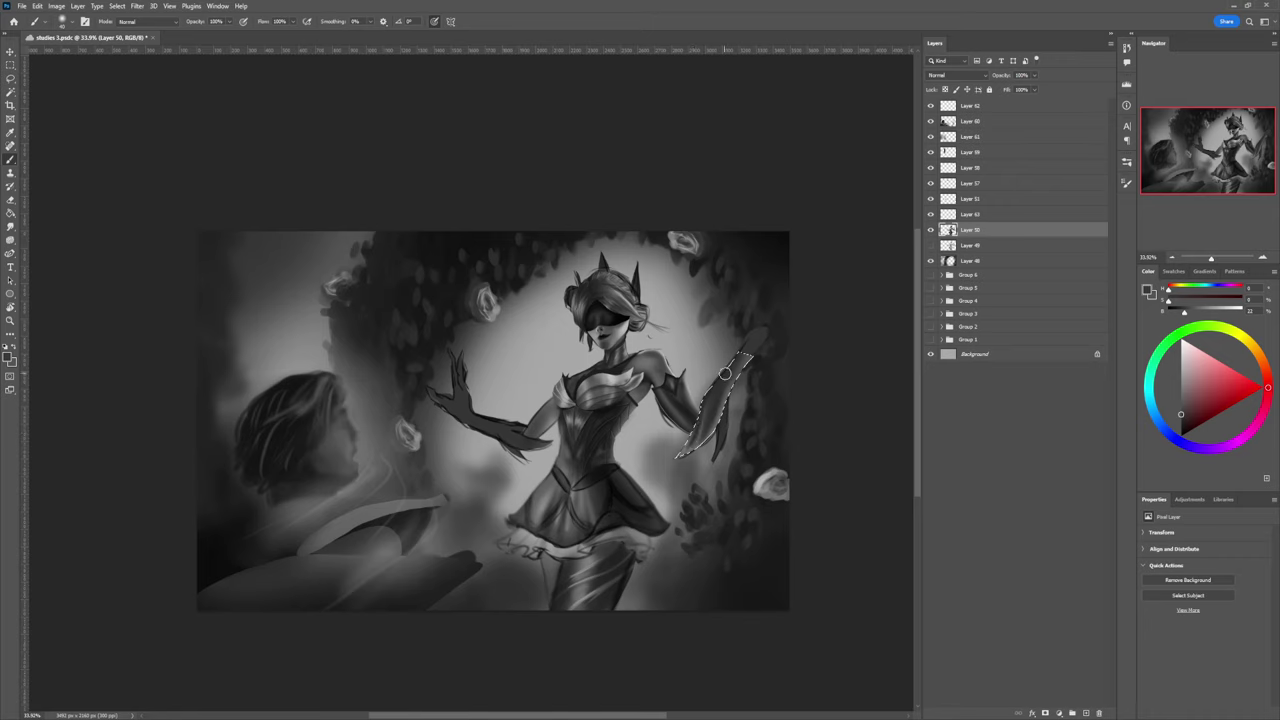
left_click(726, 398, "alt")
left_click_drag(727, 394, 746, 354)
left_click(716, 404, "alt")
left_click(725, 408, "alt")
key("bracketright")
key("bracketright")
key("bracketright")
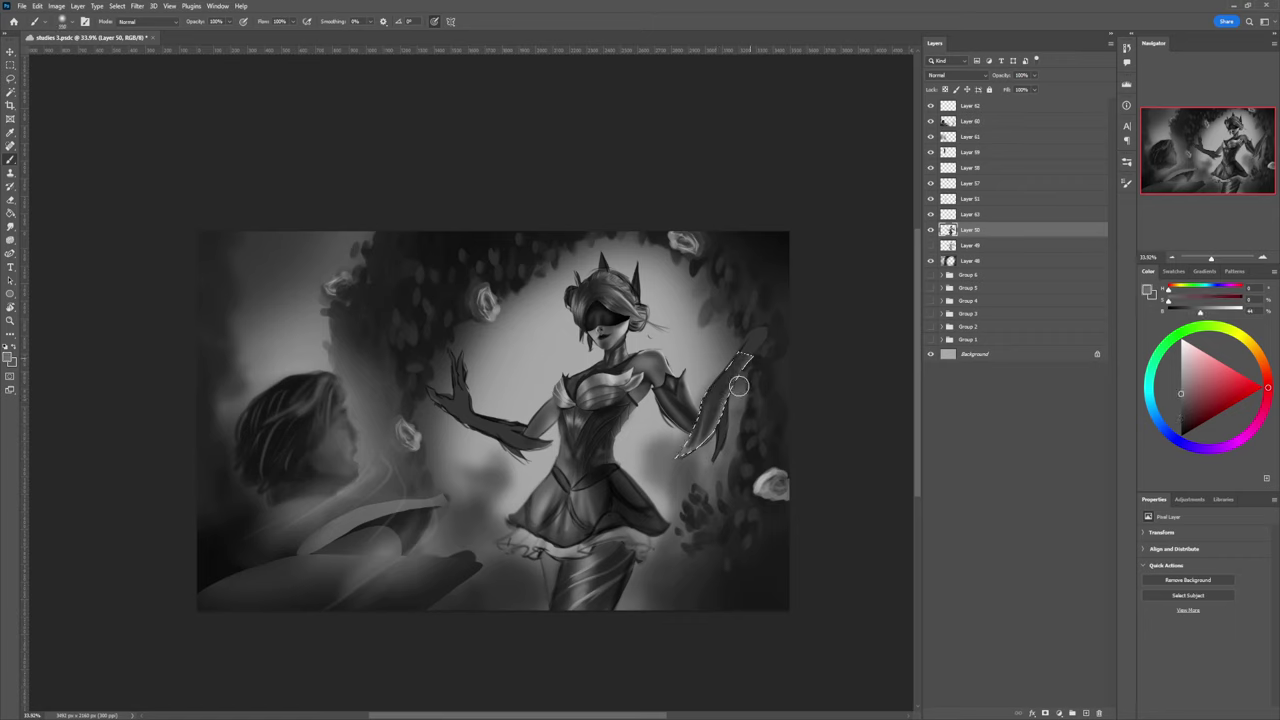
left_click_drag(722, 390, 715, 400)
key("l")
left_click(631, 367)
Step: Examine the whole painting at a reduced size to judge the glove shading against the composition
key("z")
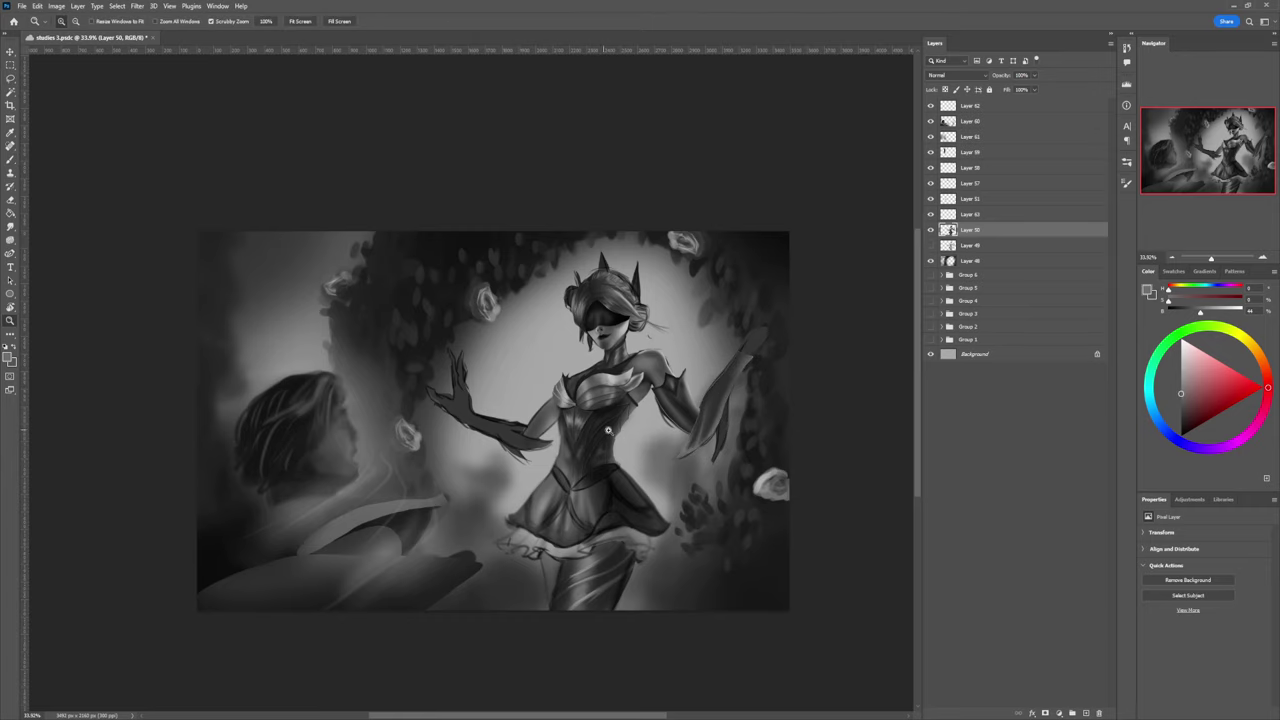
left_click_drag(630, 448, 612, 434)
left_click_drag(706, 506, 684, 501)
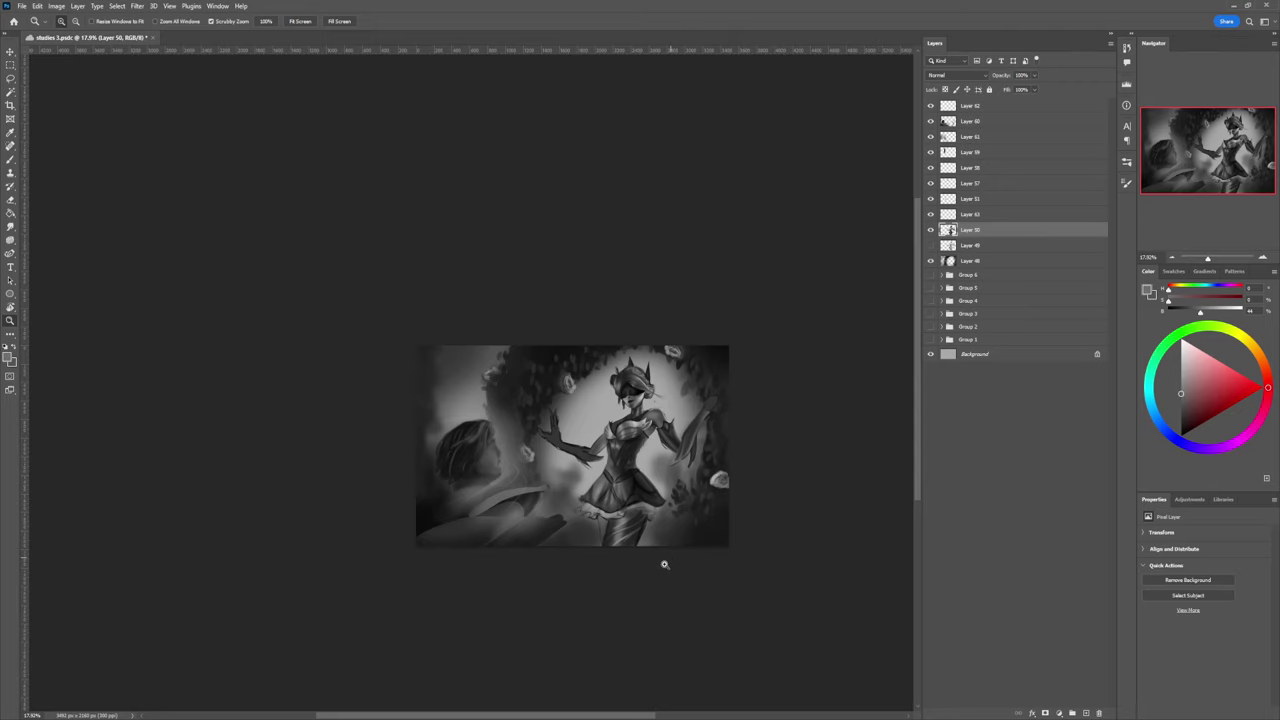
left_click_drag(664, 564, 645, 607)
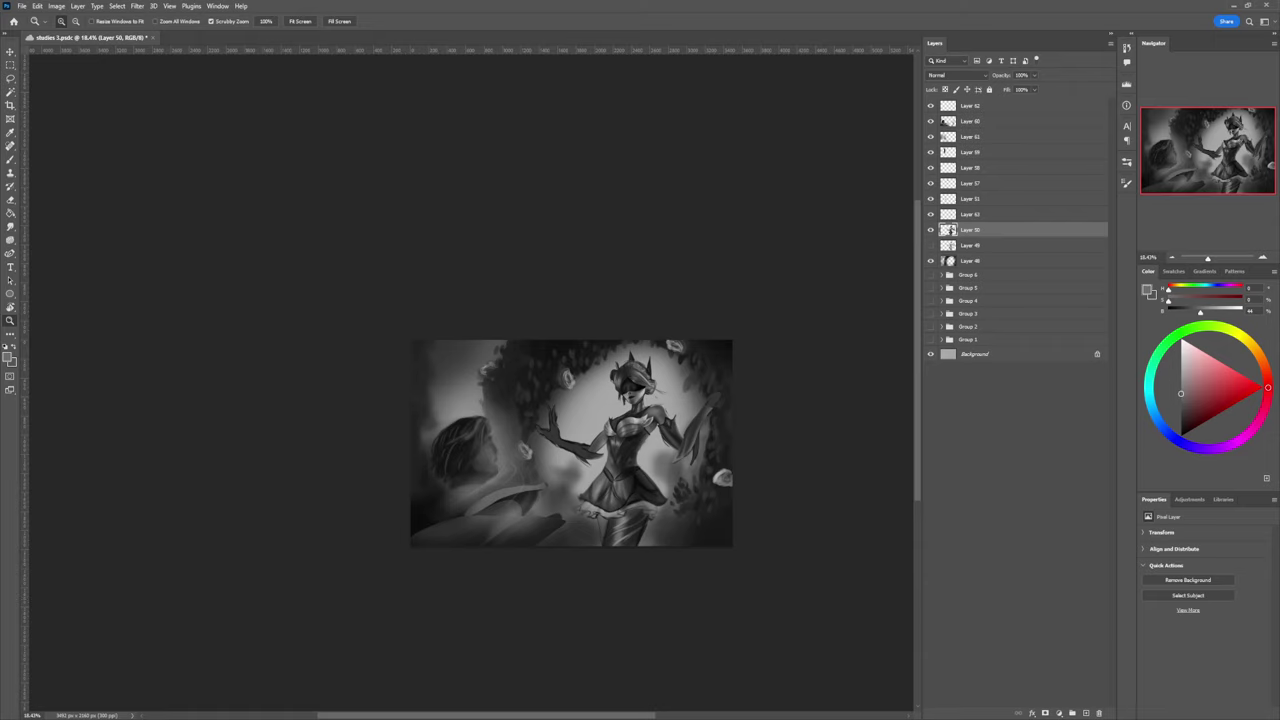
left_click_drag(718, 415, 746, 415)
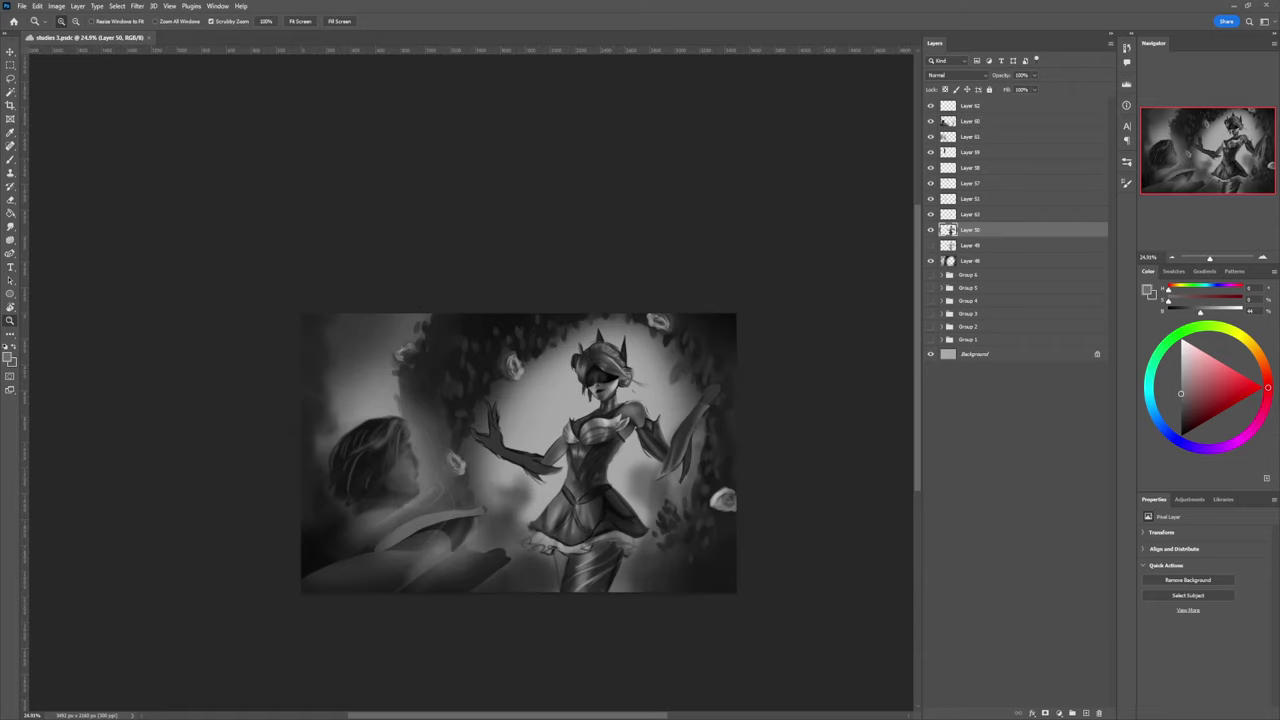
left_click_drag(400, 292, 373, 290)
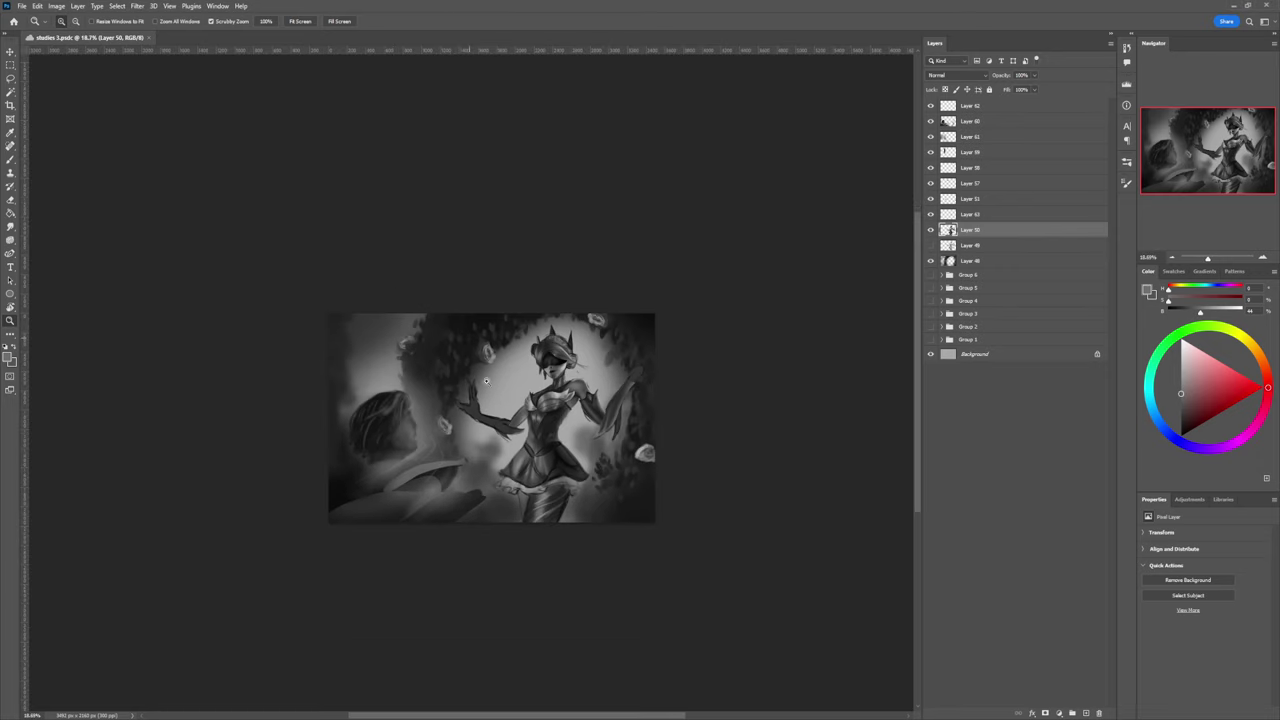
left_click(518, 472)
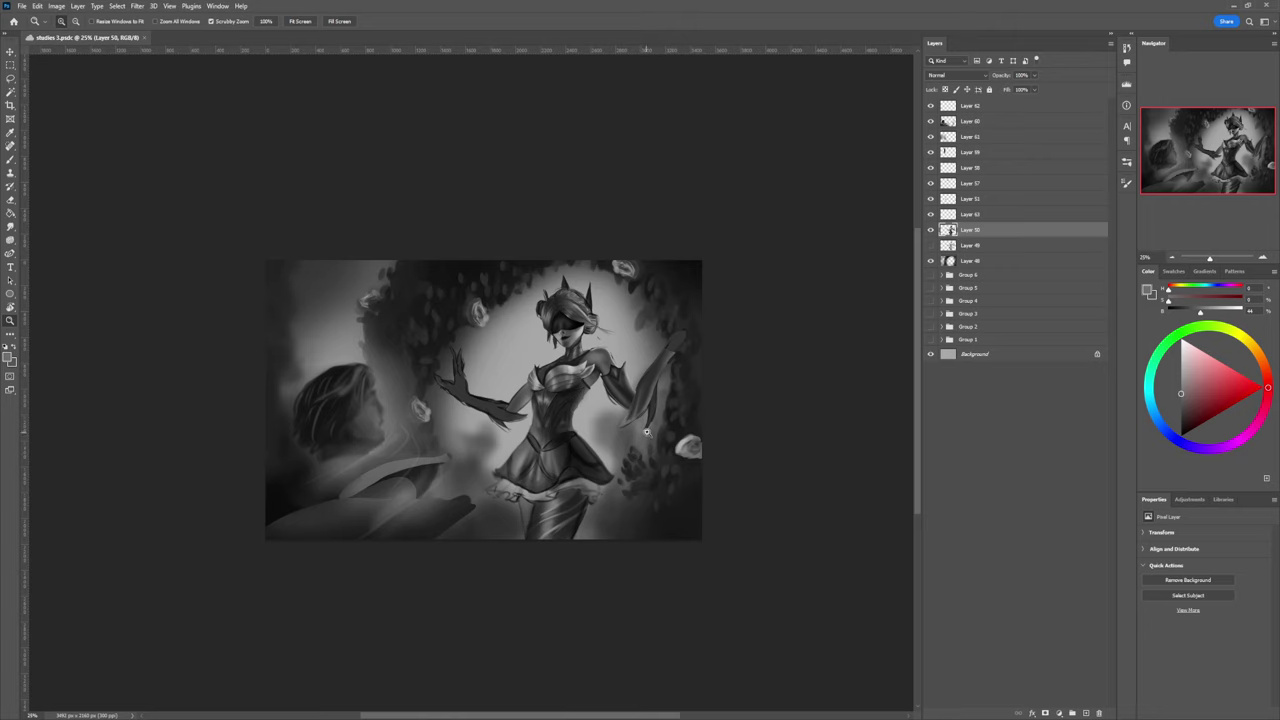
mouse_move(641, 464)
left_mouse_down()
mouse_move(614, 455)
mouse_move(643, 443)
left_mouse_up()
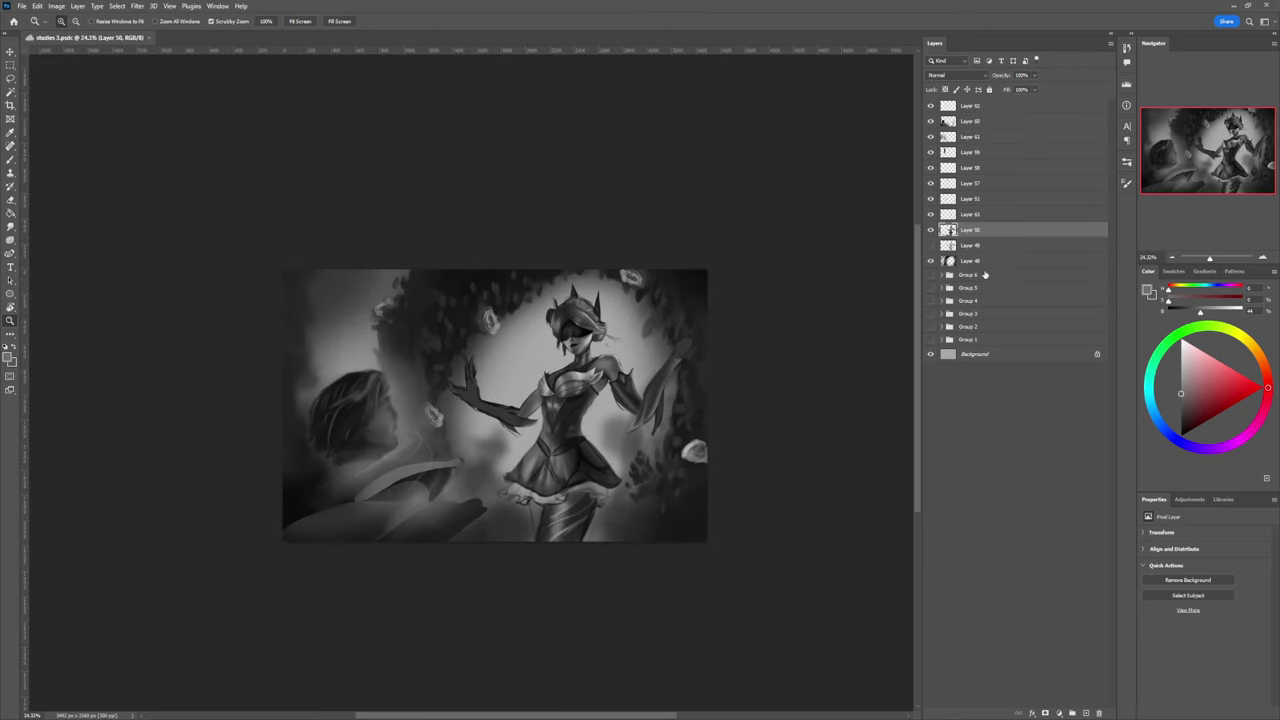
Step: Add a new layer directly below Layer 48 and make Layer 48 active again
left_click(988, 264)
key("ctrl+shift+alt+n")
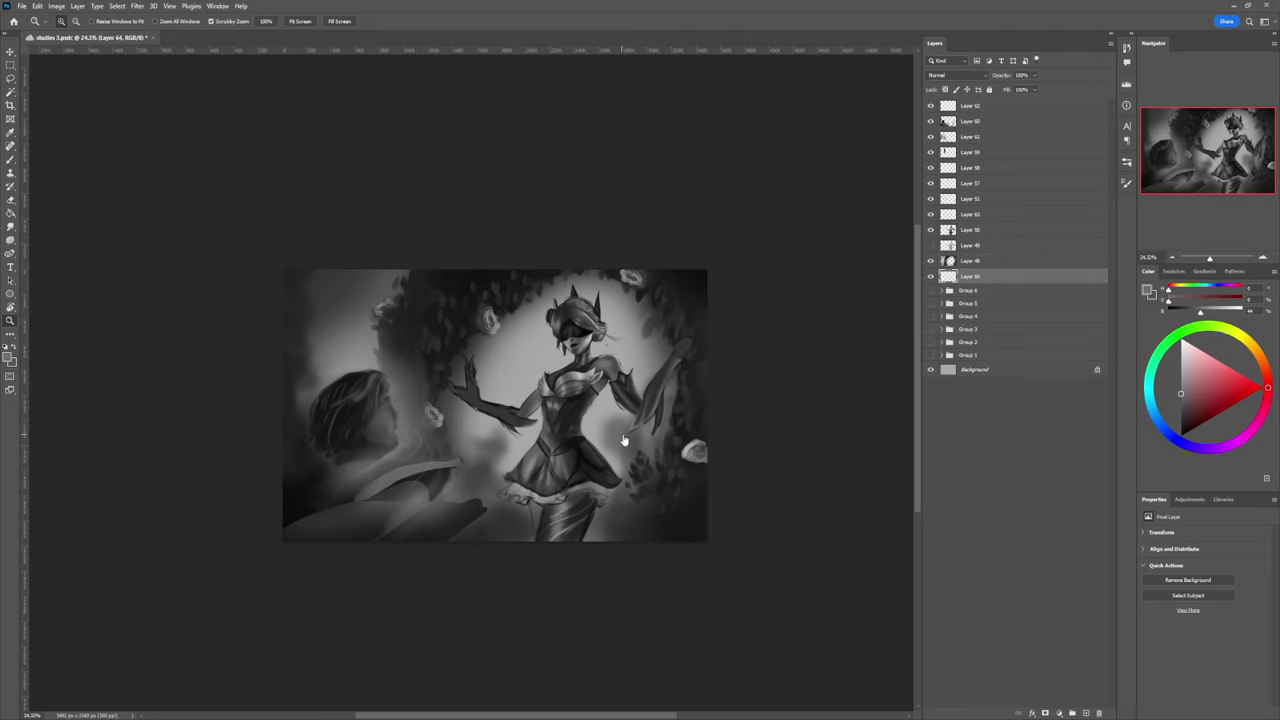
left_click(970, 262)
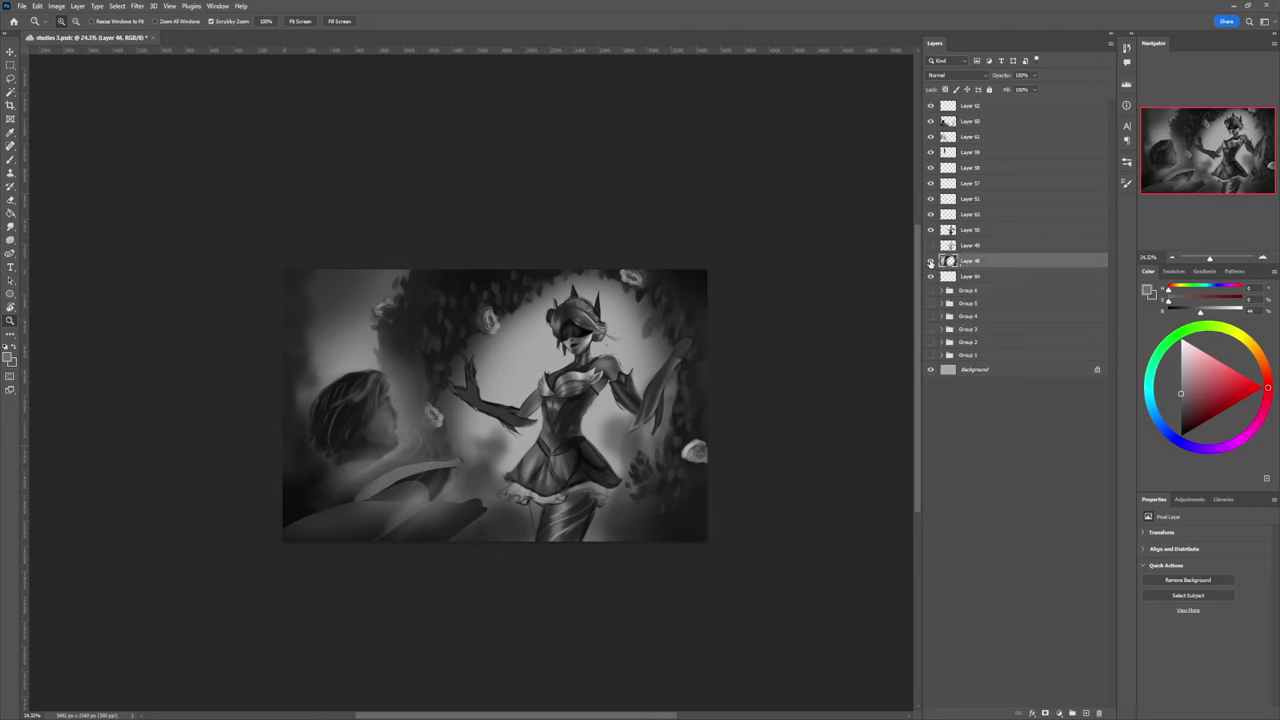
Step: Examine what Layers 48, 63, 51, 57, 58, 59 and 60 contain by hiding and showing each one
left_click(931, 261)
left_click(931, 261)
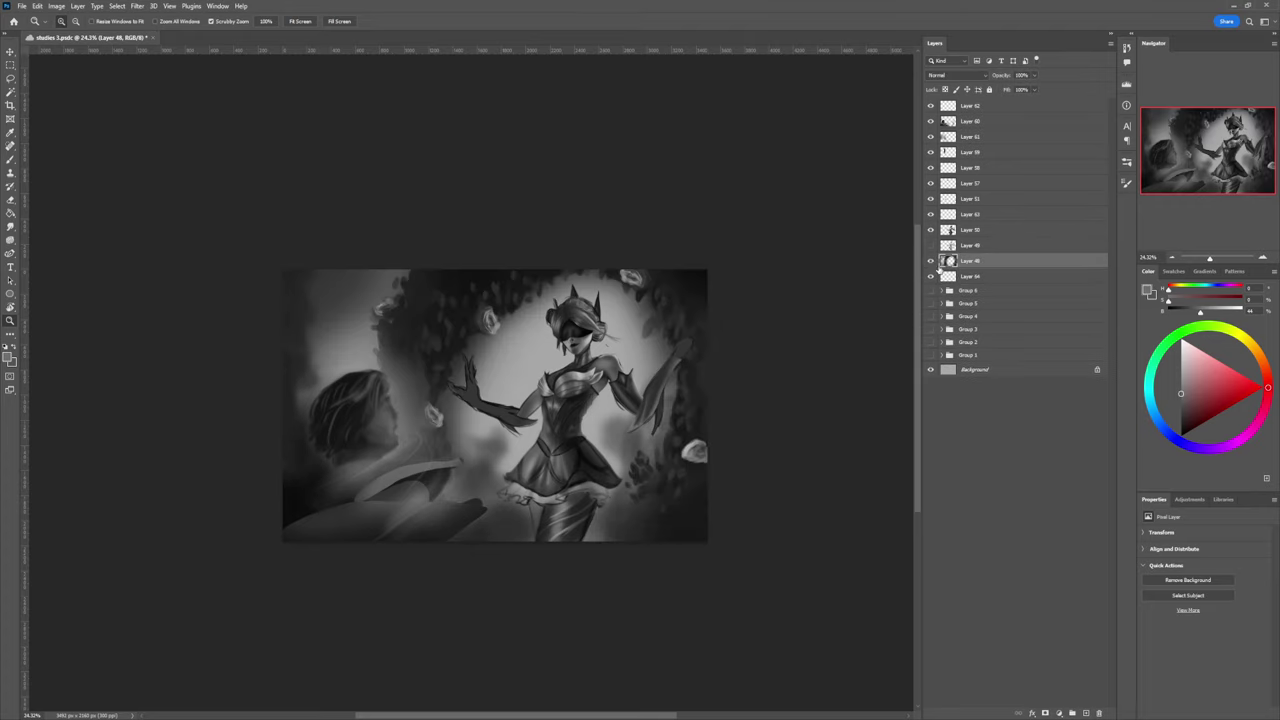
left_click(931, 214)
left_click(931, 214)
left_click(930, 199)
left_click(930, 199)
left_click(931, 184)
left_click(931, 184)
left_click(931, 168)
left_click(931, 168)
left_click(930, 153)
left_click(930, 153)
left_click(930, 122)
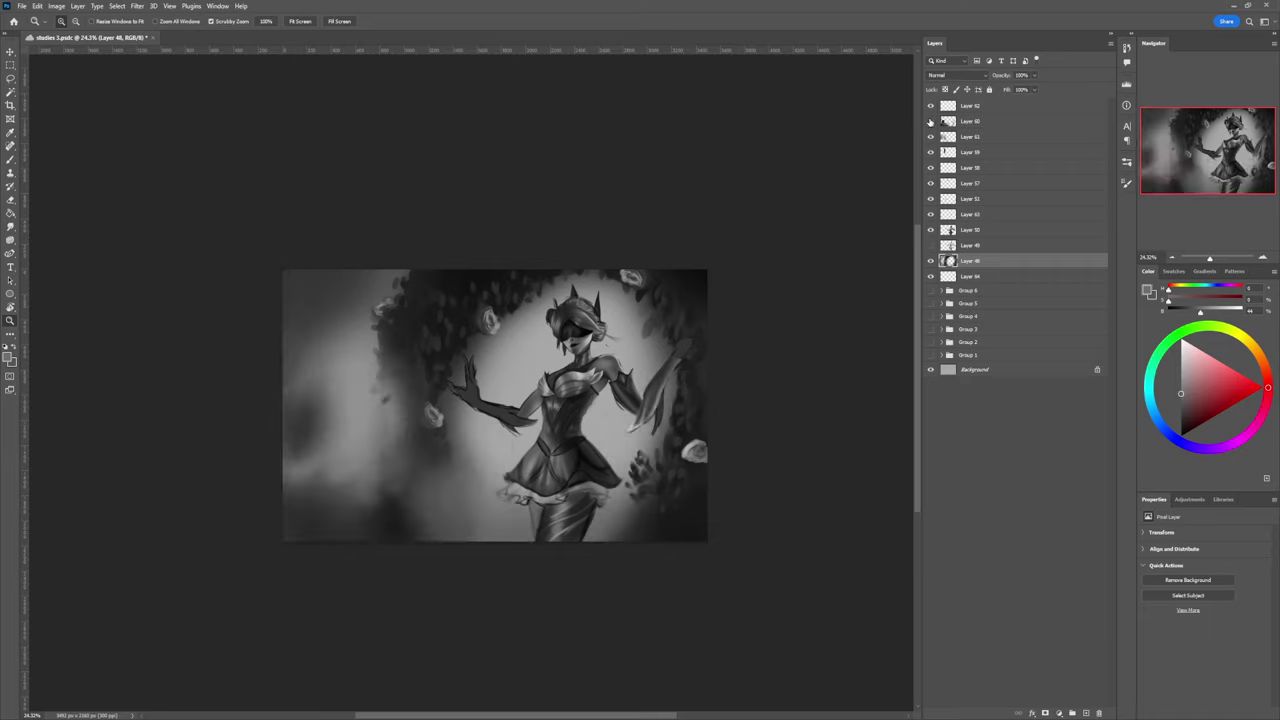
left_click(931, 121)
key("e")
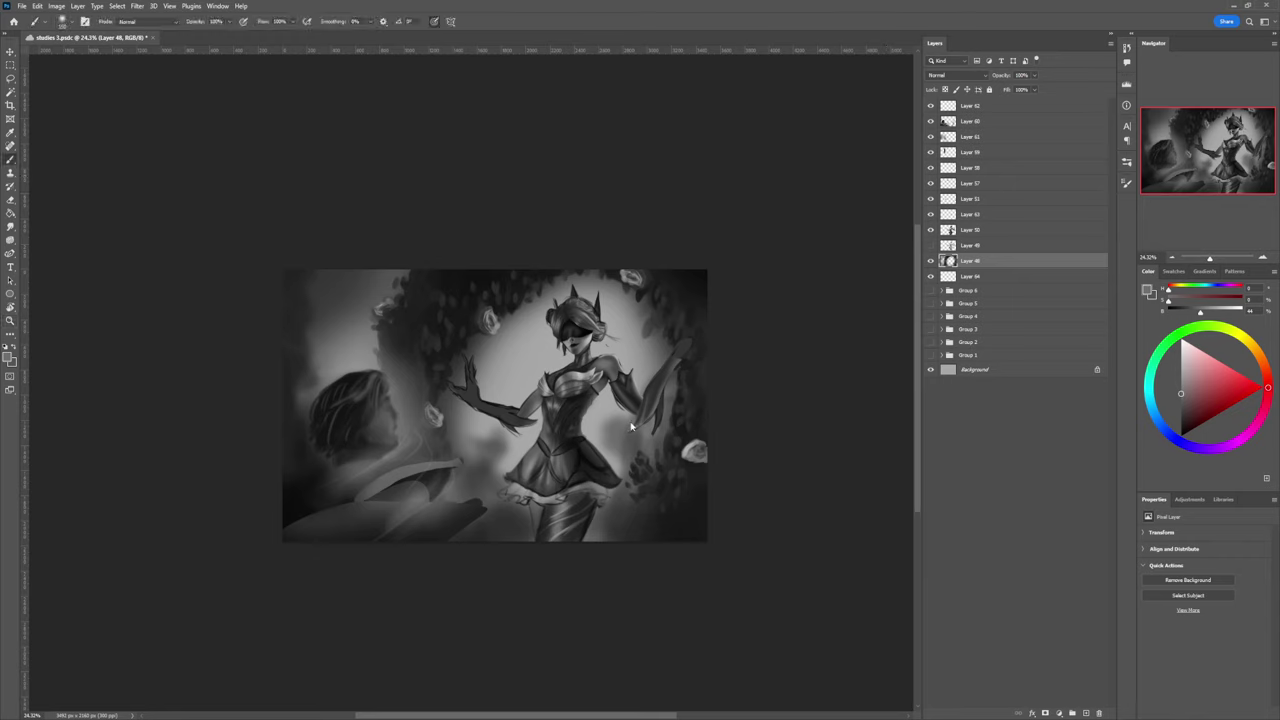
Step: Erase the grey haze on Layer 60 around the skirt and across the lower background
mouse_move(636, 436)
left_mouse_down()
mouse_move(660, 402)
mouse_move(669, 433)
left_mouse_up()
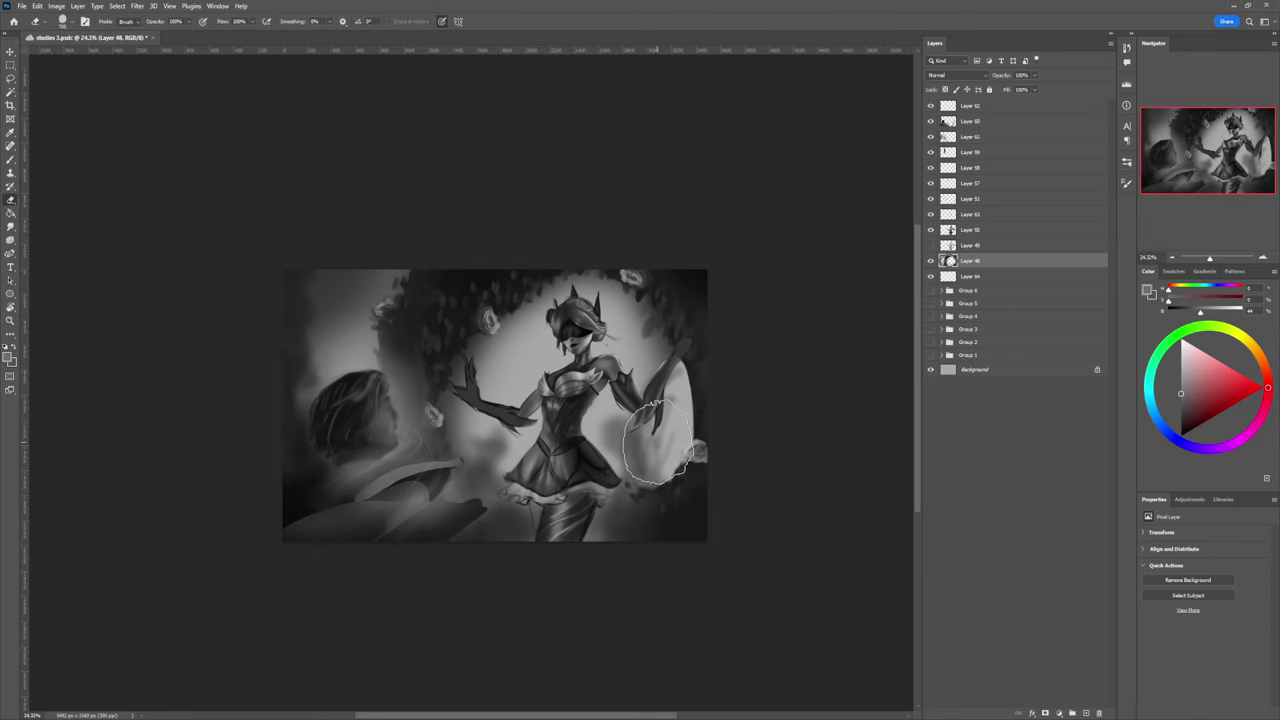
key("ctrl+z")
left_click(965, 122)
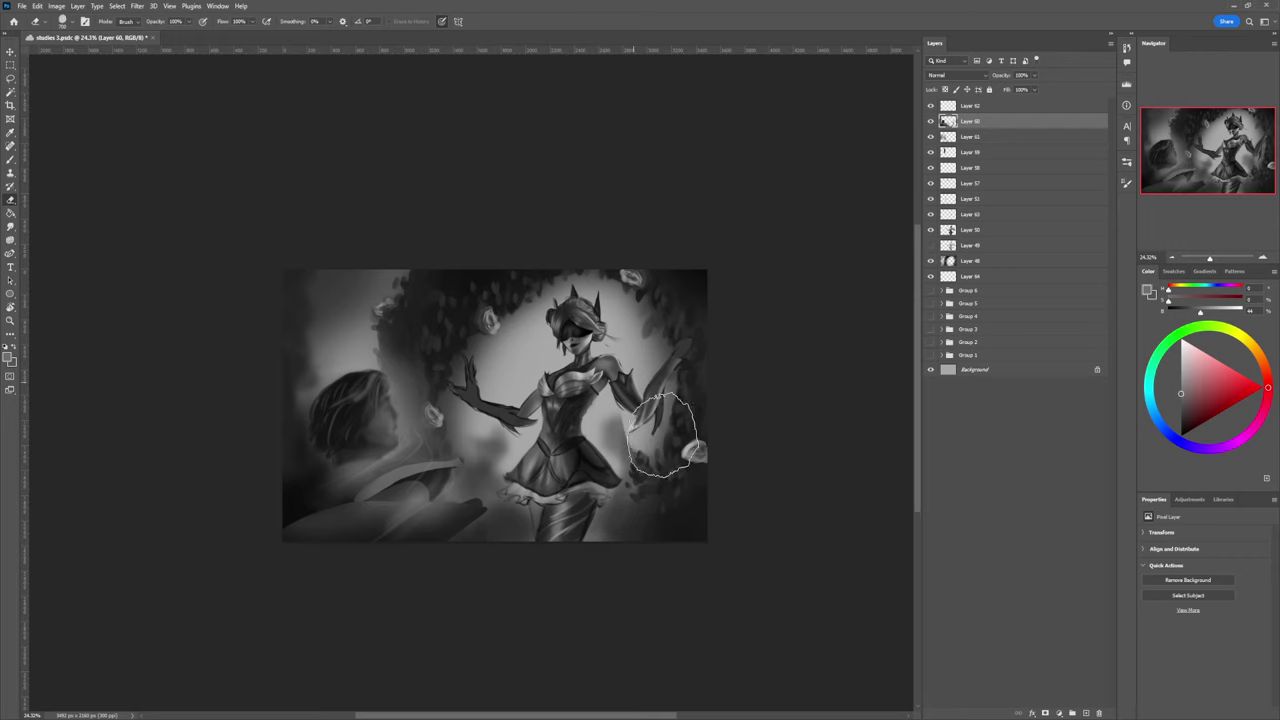
mouse_move(537, 440)
left_mouse_down()
mouse_move(504, 434)
mouse_move(504, 458)
mouse_move(494, 423)
mouse_move(467, 434)
mouse_move(484, 460)
mouse_move(469, 435)
mouse_move(455, 494)
mouse_move(509, 469)
mouse_move(518, 498)
mouse_move(431, 573)
left_mouse_up()
key("bracketleft")
key("bracketleft")
key("bracketleft")
key("bracketleft")
key("bracketleft")
key("bracketleft")
key("bracketleft")
key("bracketleft")
key("bracketleft")
key("bracketleft")
key("bracketleft")
key("bracketleft")
key("bracketright")
key("bracketright")
key("bracketright")
key("bracketright")
key("bracketright")
key("bracketright")
key("bracketright")
key("bracketright")
key("bracketright")
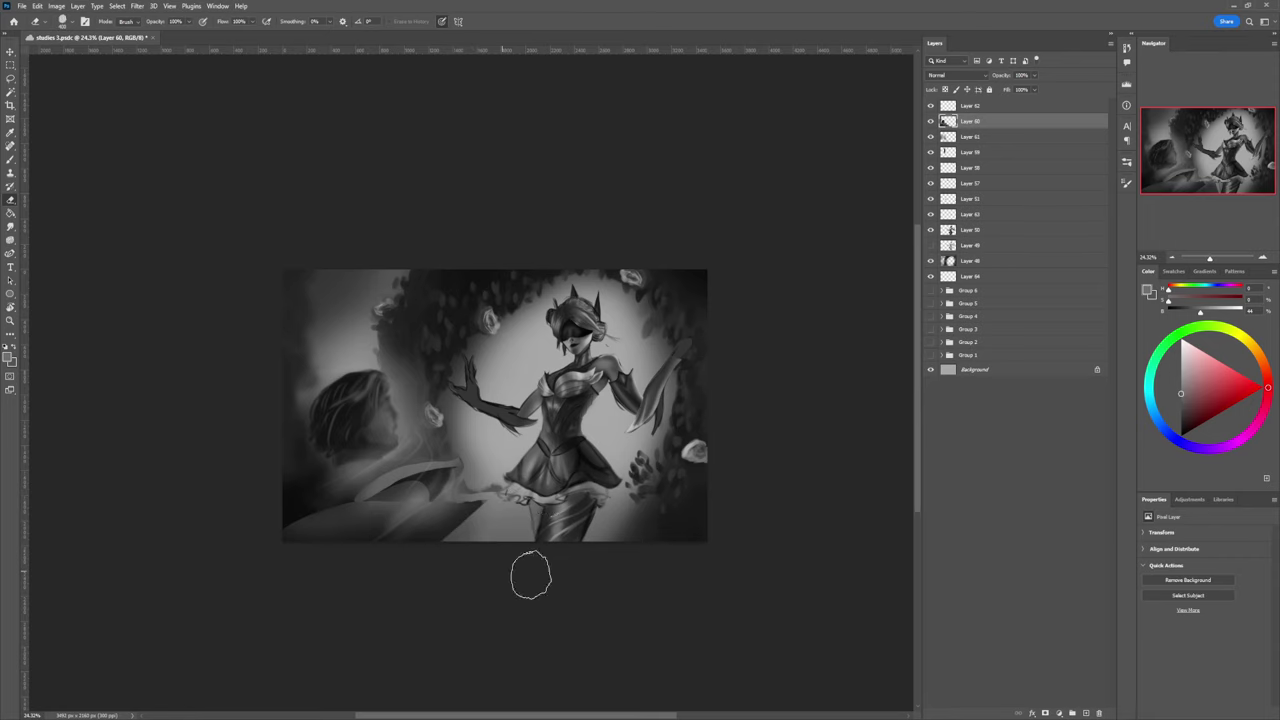
Step: Erase the remaining haze on Layer 60 around the tips of the foreground leaf shapes with a smaller eraser
key("bracketleft")
key("bracketleft")
key("bracketleft")
key("bracketleft")
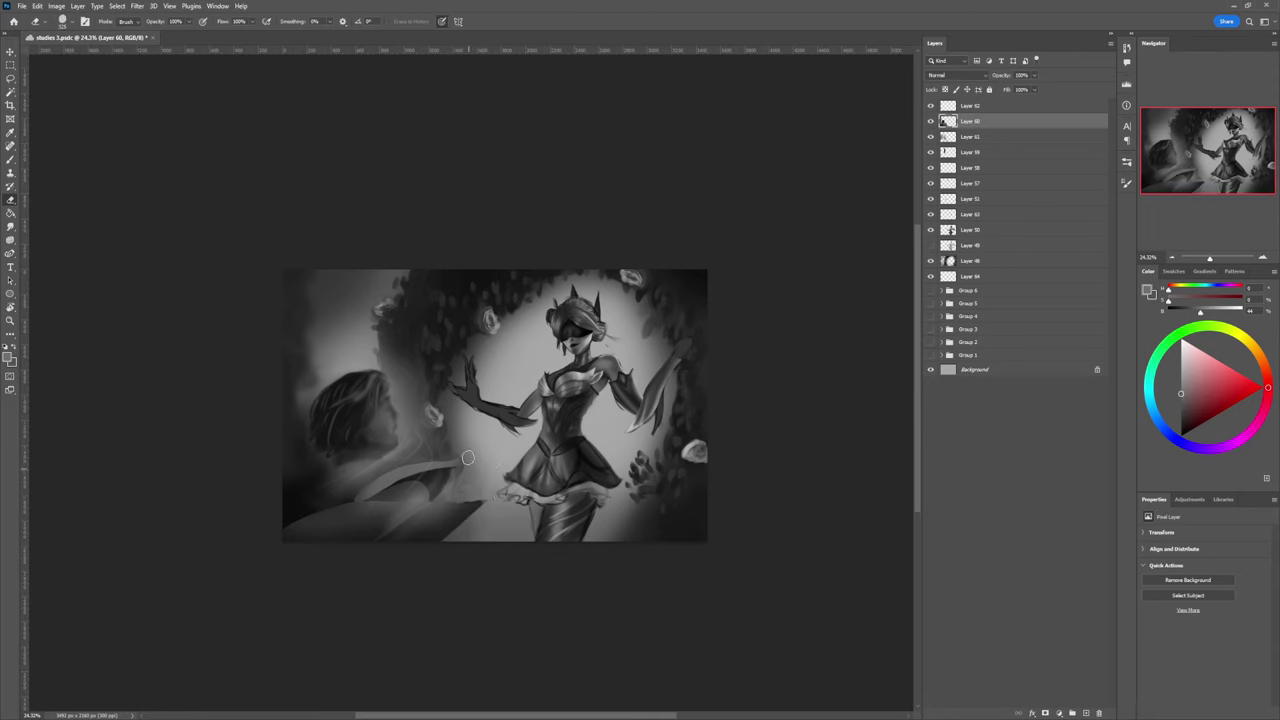
mouse_move(468, 458)
left_mouse_down()
mouse_move(458, 451)
mouse_move(457, 481)
left_mouse_up()
key("bracketleft")
key("bracketleft")
key("bracketleft")
Step: Darken the lower background on Layer 64 with a large soft brush in dark grey
left_click(970, 278)
key("b")
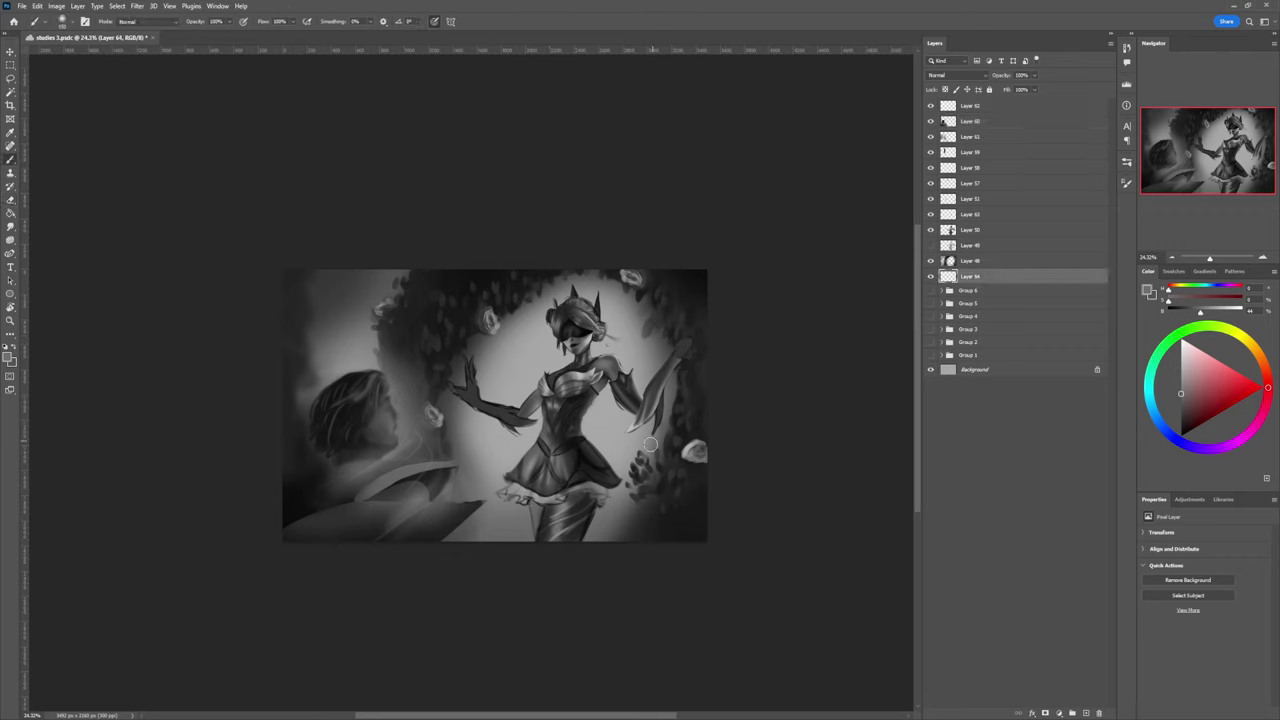
left_click(1180, 411)
key("bracketright")
key("bracketright")
key("bracketright")
key("bracketright")
key("bracketright")
key("bracketright")
key("bracketright")
key("bracketright")
key("bracketright")
key("bracketright")
key("bracketright")
key("bracketright")
key("bracketright")
key("bracketright")
key("bracketright")
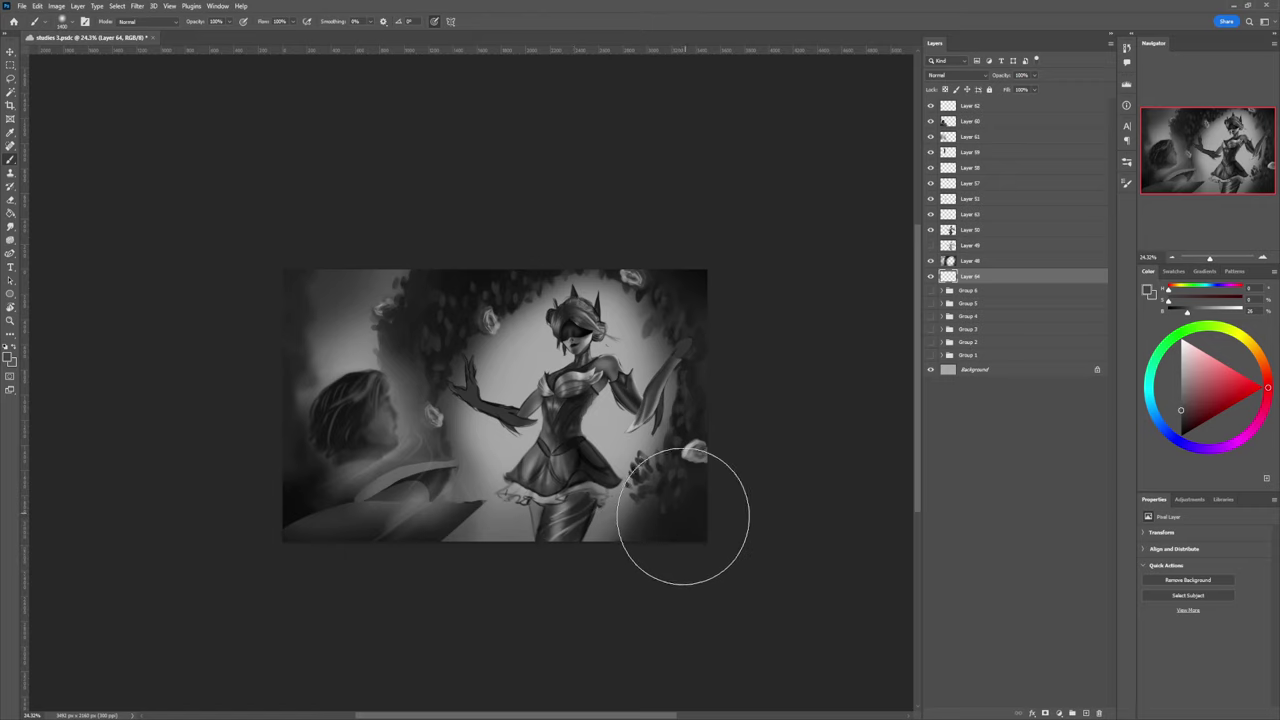
mouse_move(625, 539)
left_mouse_down()
mouse_move(587, 546)
mouse_move(702, 516)
mouse_move(539, 553)
mouse_move(405, 556)
mouse_move(701, 530)
mouse_move(403, 534)
left_mouse_up()
key("bracketright")
key("bracketright")
key("bracketright")
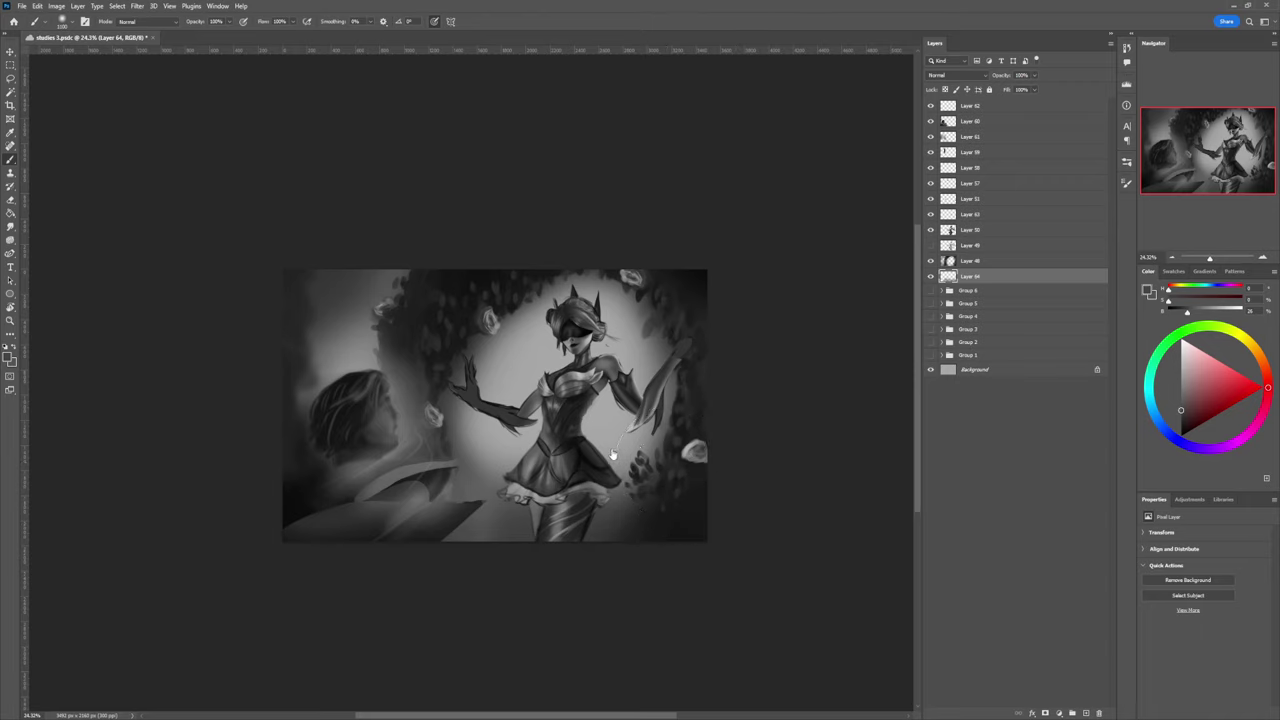
Step: Lasso ragged foliage shapes on both sides of the skirt, shade them dark grey on Layer 64, and clear the selection
key("l")
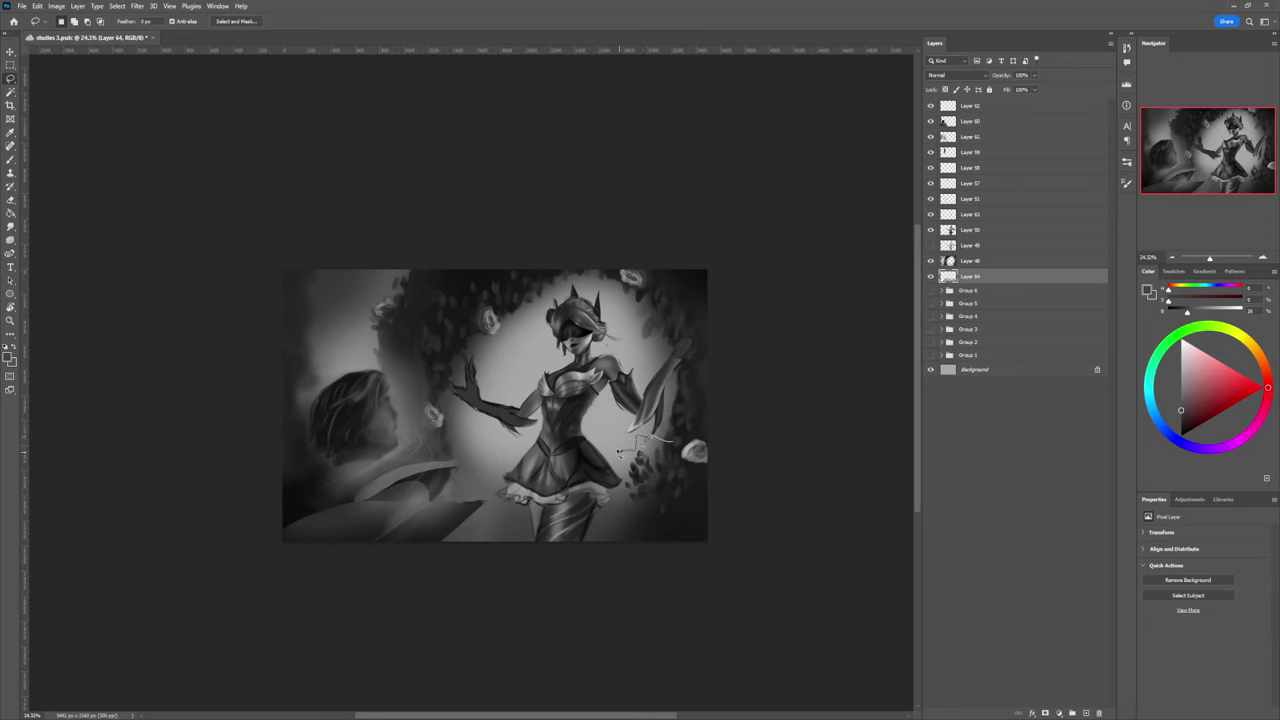
mouse_move(612, 476)
left_mouse_down()
mouse_move(597, 493)
mouse_move(632, 557)
mouse_move(695, 520)
left_mouse_up()
key("ctrl+d")
mouse_move(676, 440)
left_mouse_down()
mouse_move(628, 452)
mouse_move(629, 476)
mouse_move(588, 504)
mouse_move(591, 564)
mouse_move(715, 516)
mouse_move(745, 472)
mouse_move(720, 434)
mouse_move(683, 433)
left_mouse_up()
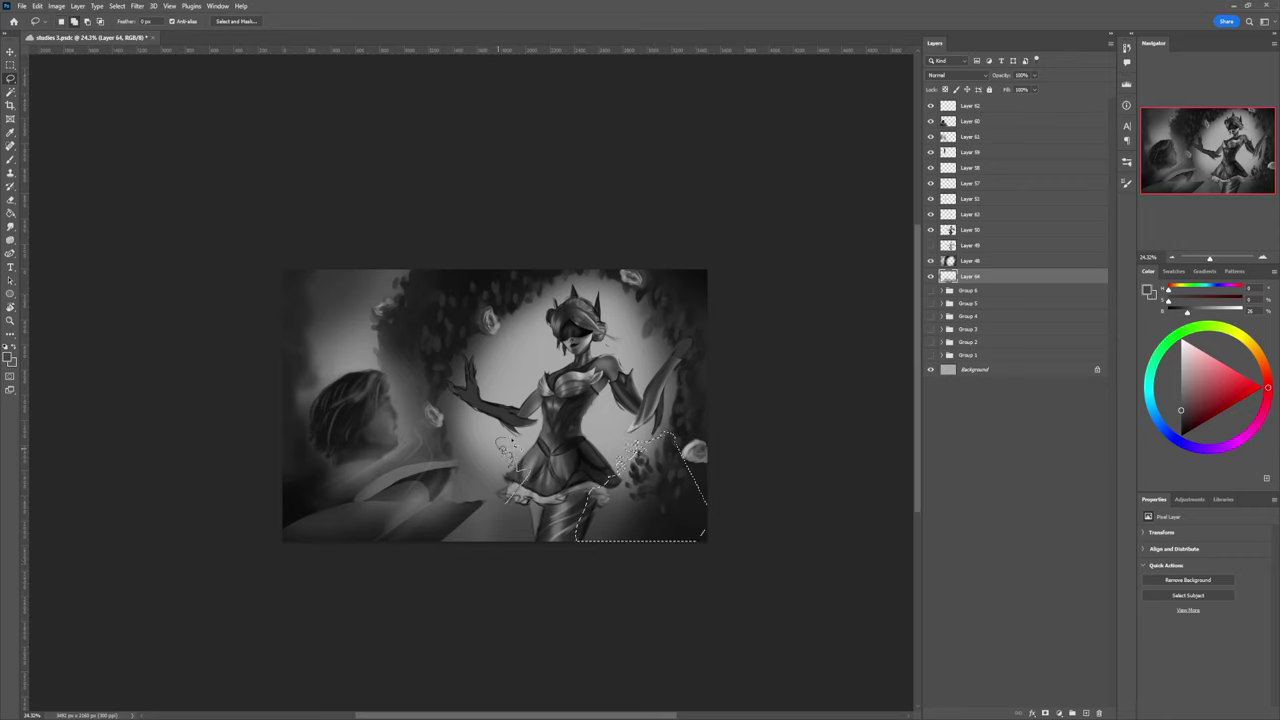
mouse_move(458, 428)
left_mouse_down()
mouse_move(438, 501)
mouse_move(493, 574)
left_mouse_up()
key("b")
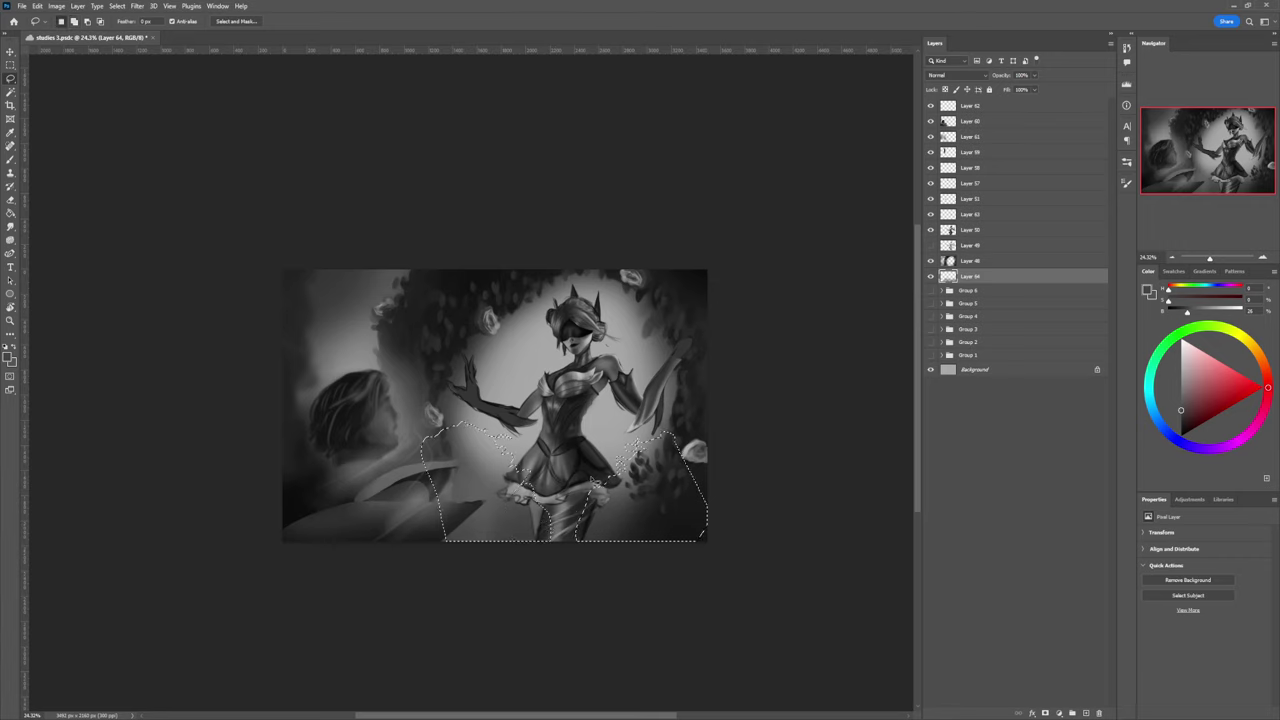
mouse_move(605, 520)
left_mouse_down()
mouse_move(478, 464)
mouse_move(543, 506)
mouse_move(514, 486)
left_mouse_up()
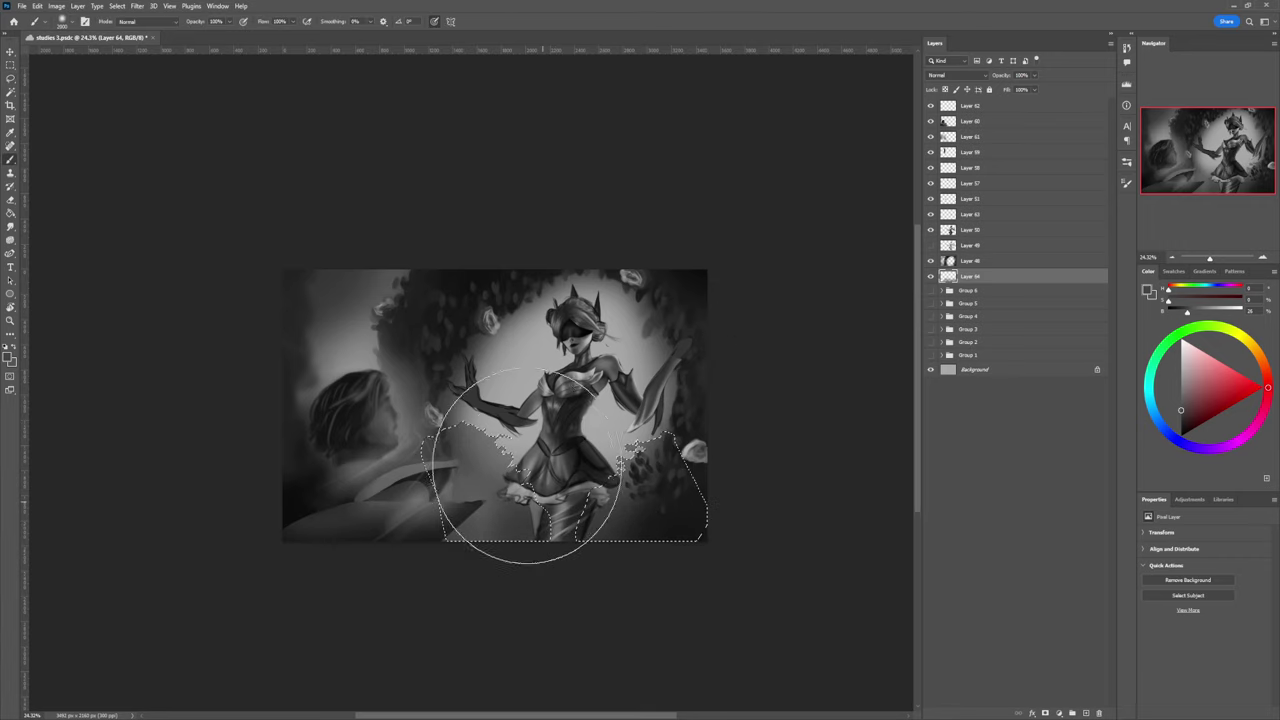
key("ctrl+d")
Step: Lasso a second foliage band from behind the gloved arm to the lower roses, shade it darker grey, and deselect
key("l")
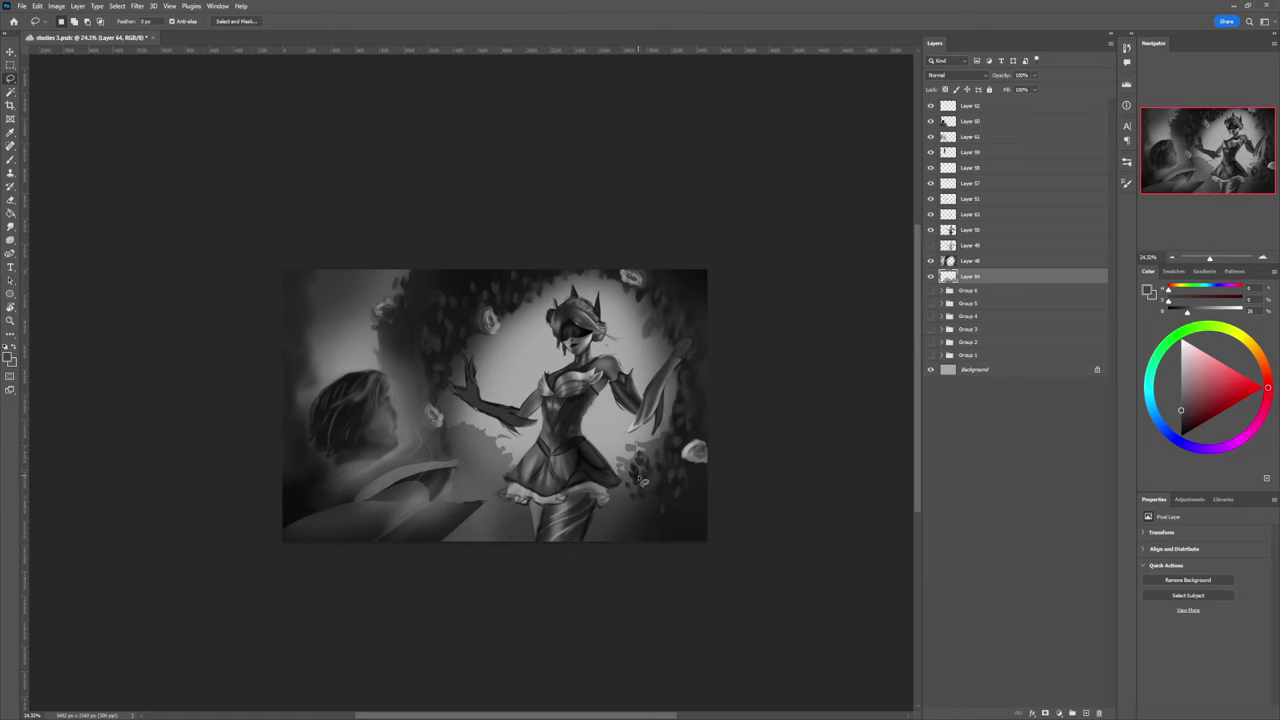
left_click(1181, 417)
mouse_move(597, 447)
left_mouse_down()
mouse_move(541, 439)
mouse_move(526, 391)
mouse_move(498, 362)
mouse_move(429, 355)
mouse_move(447, 459)
mouse_move(486, 501)
mouse_move(565, 531)
mouse_move(706, 452)
left_mouse_up()
key("b")
key("]")
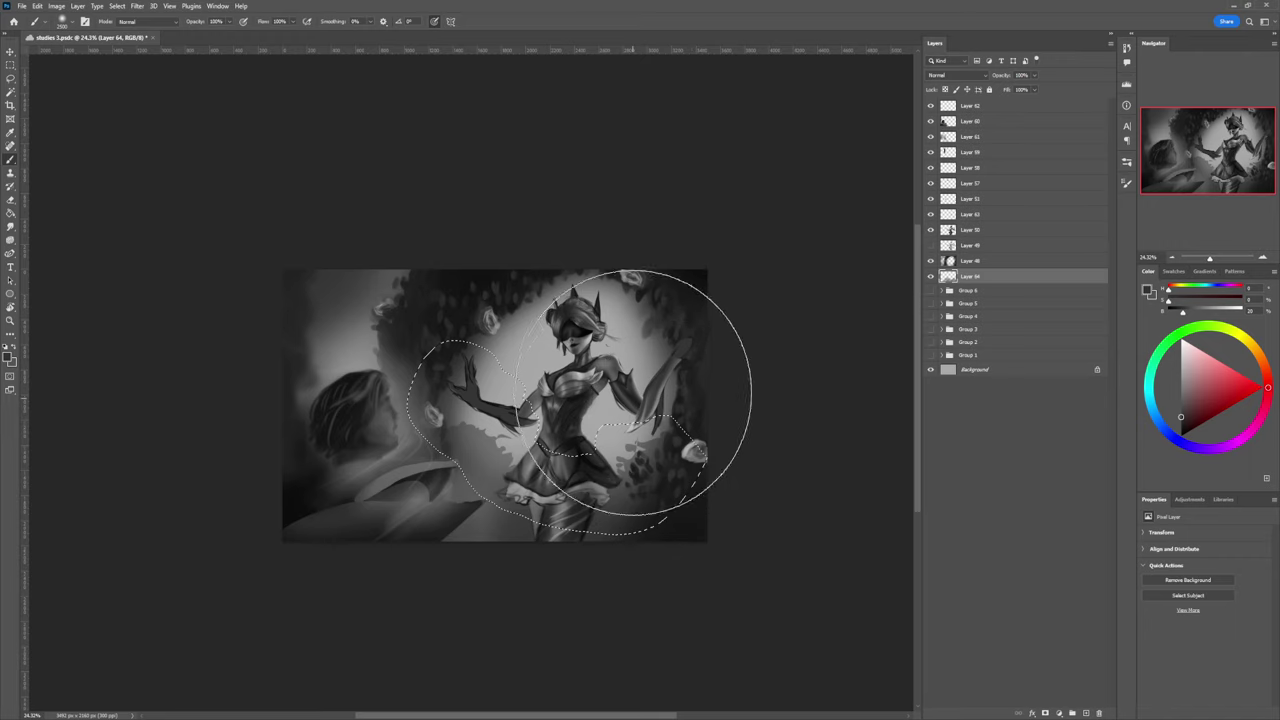
left_click_drag(619, 409, 610, 398)
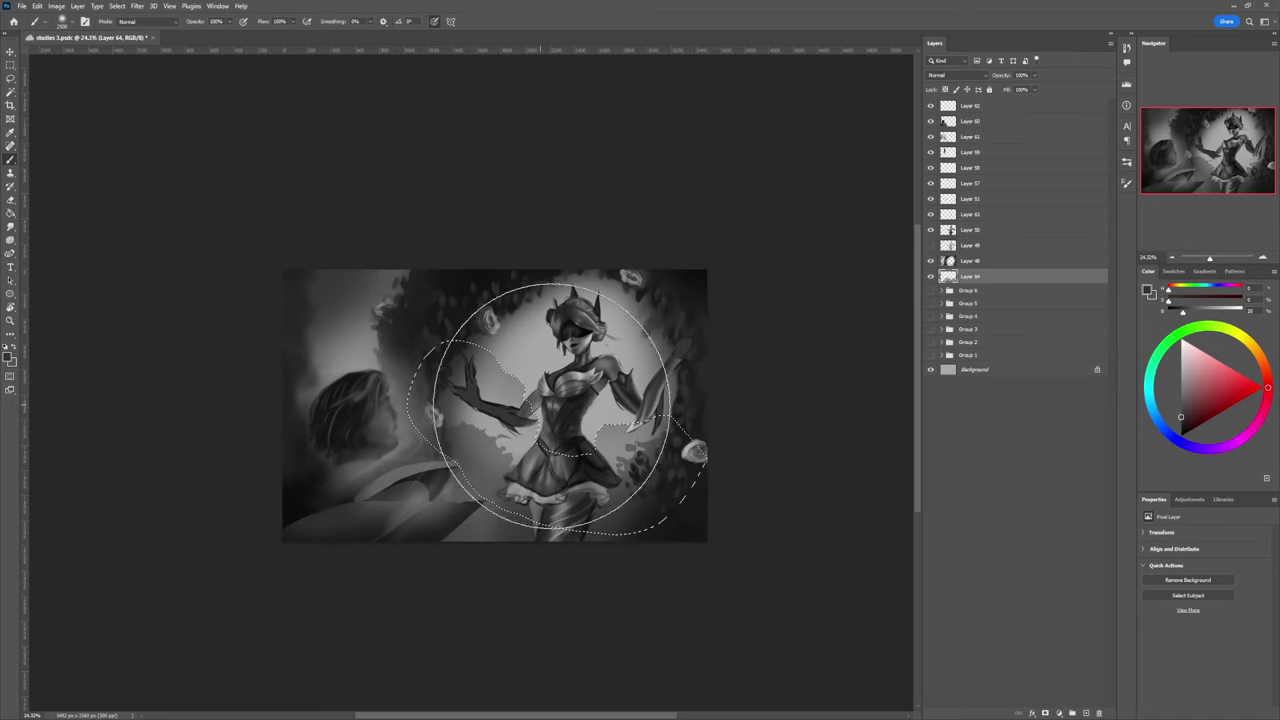
key("l")
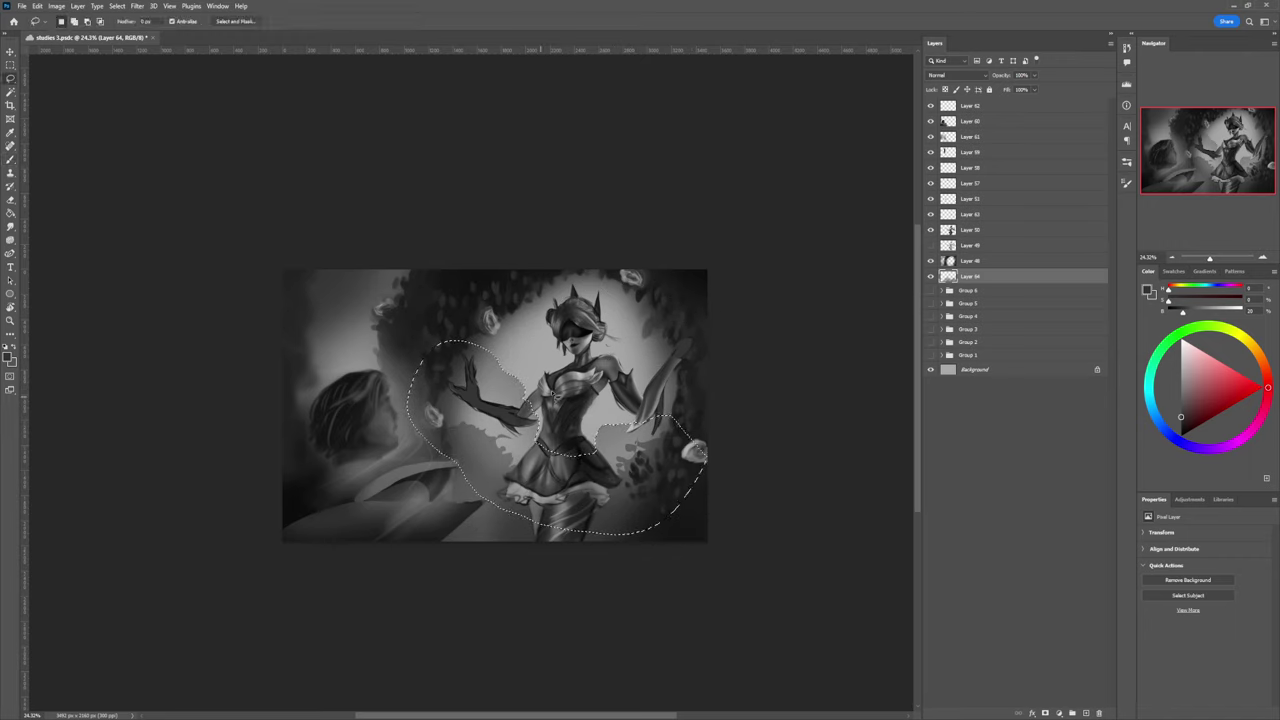
key("ctrl+d")
Step: Brighten the glow behind the figure on Layer 64 with a large soft brush in near-white
key("z")
mouse_move(620, 441)
left_mouse_down()
mouse_move(592, 449)
mouse_move(635, 452)
left_mouse_up()
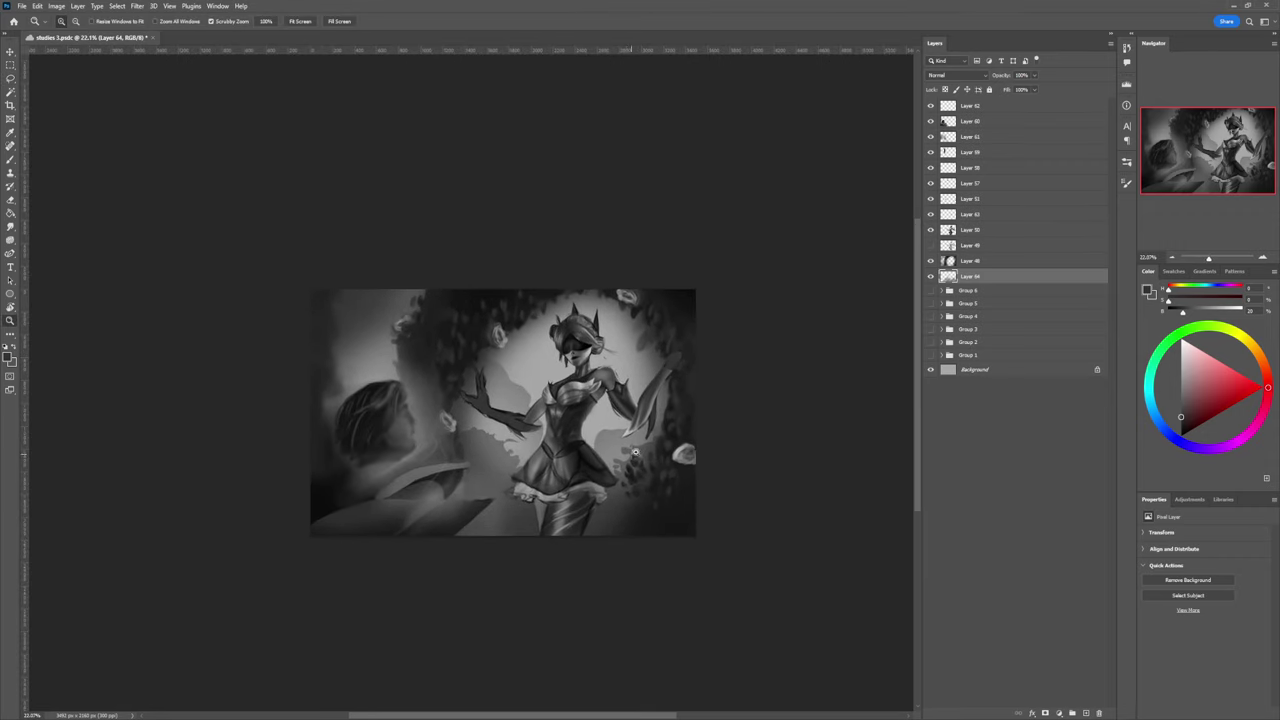
key("b")
key("bracketleft")
key("bracketleft")
key("bracketleft")
key("bracketleft")
key("bracketleft")
key("bracketleft")
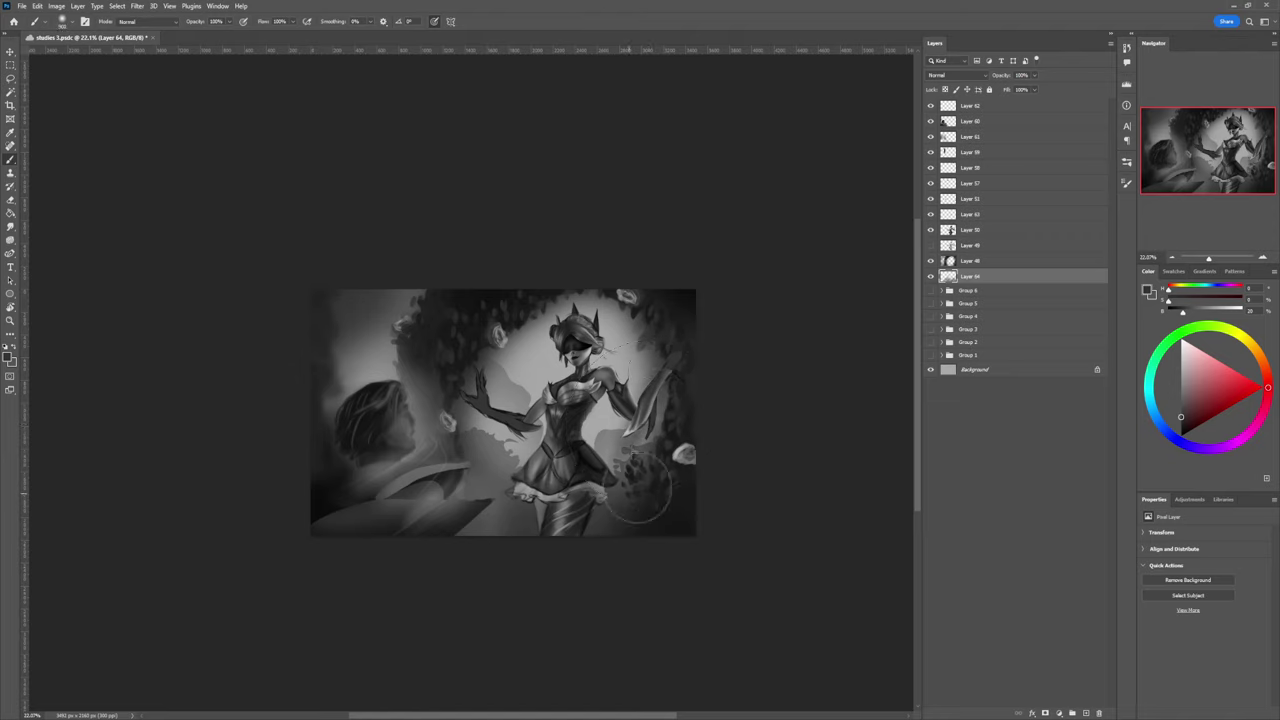
left_click_drag(1180, 366, 1178, 336)
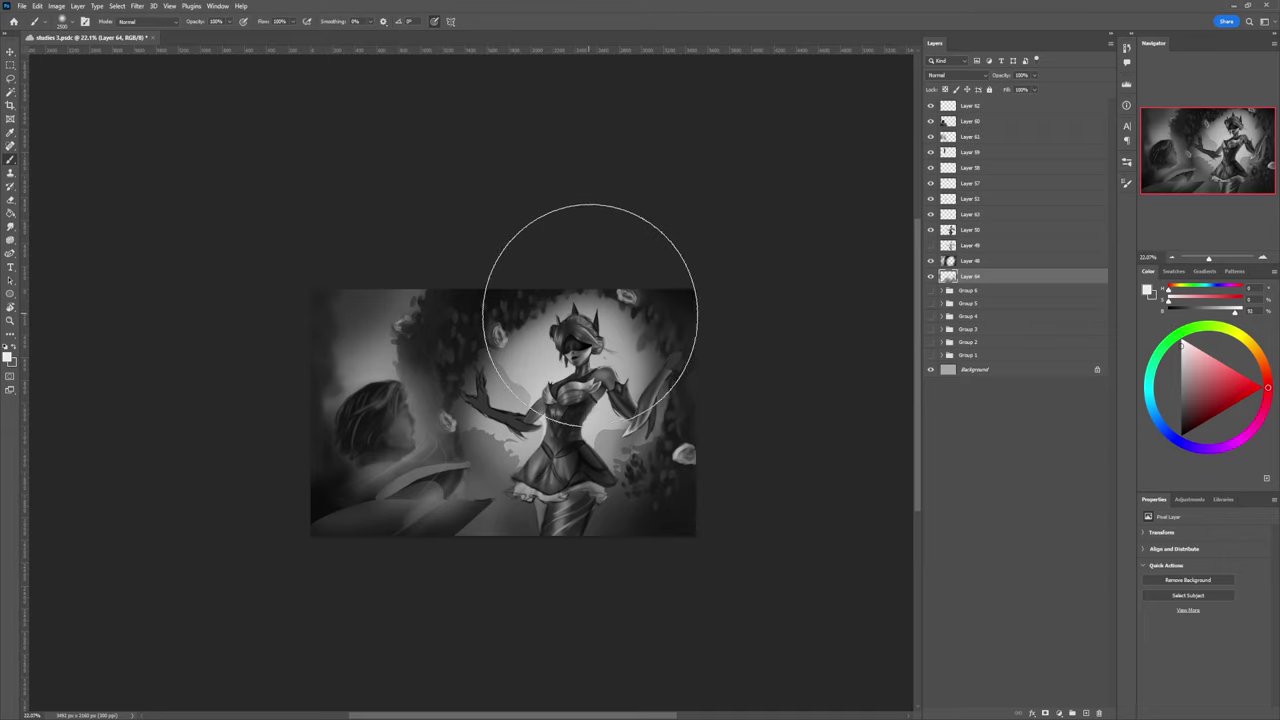
left_click(577, 436)
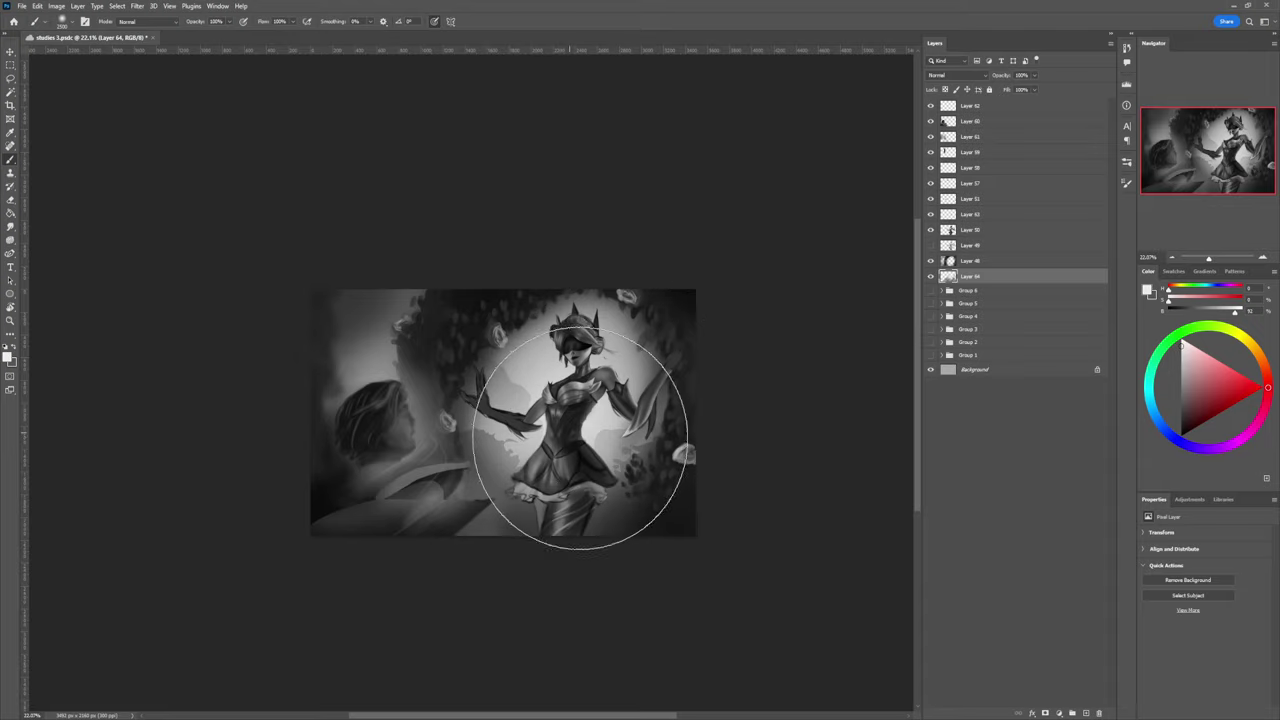
key("ctrl+z")
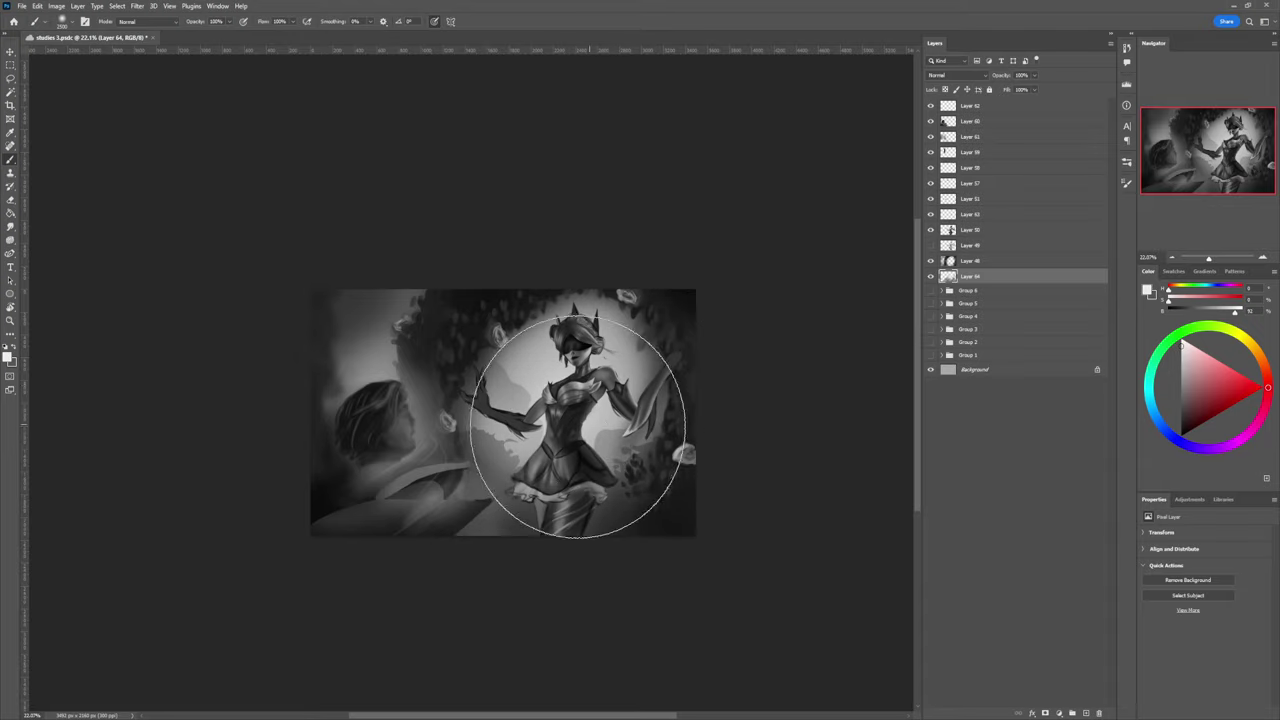
left_click(581, 422)
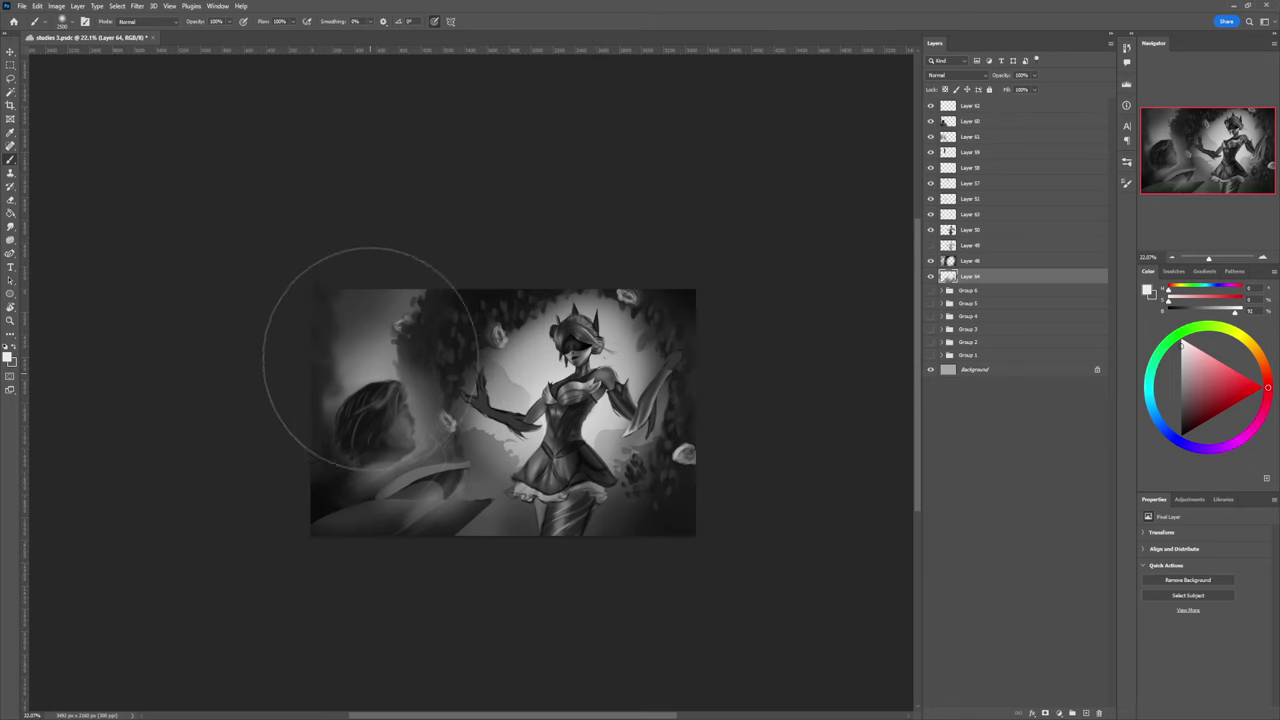
Step: Examine the background behind the figure by hiding and showing Layer 50, and review the composition at a reduced size
key("l")
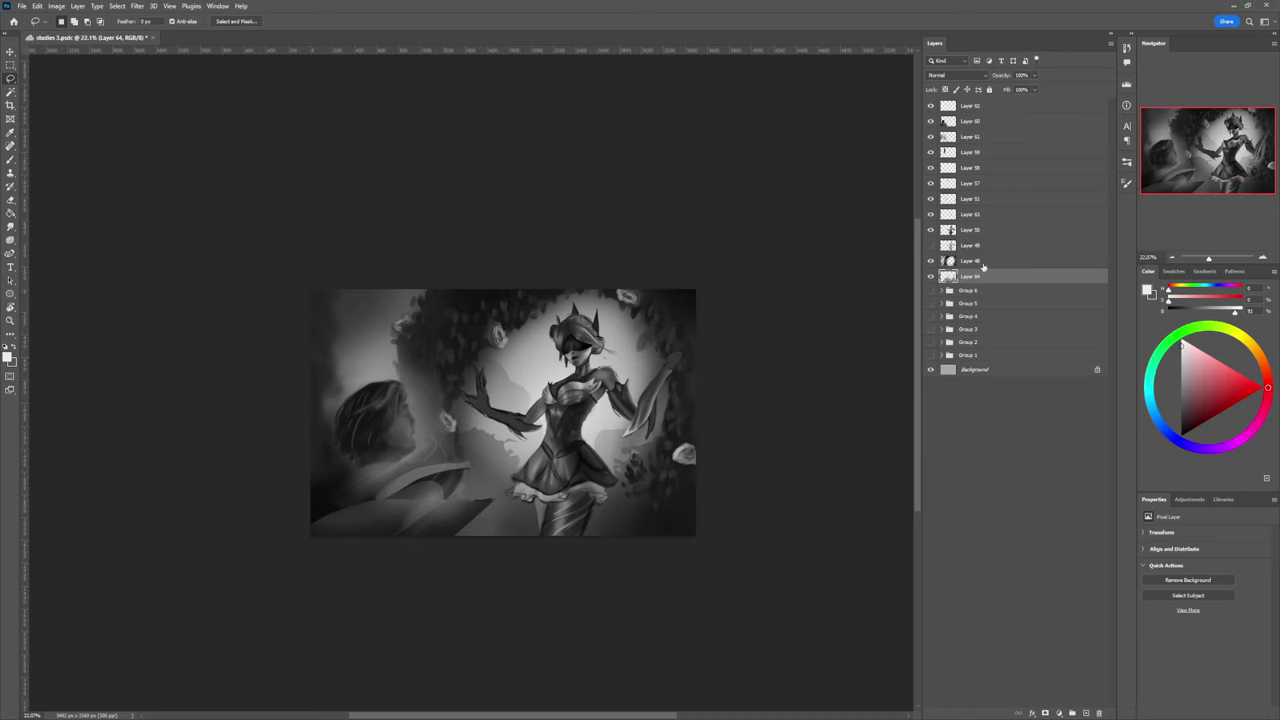
left_click(982, 261)
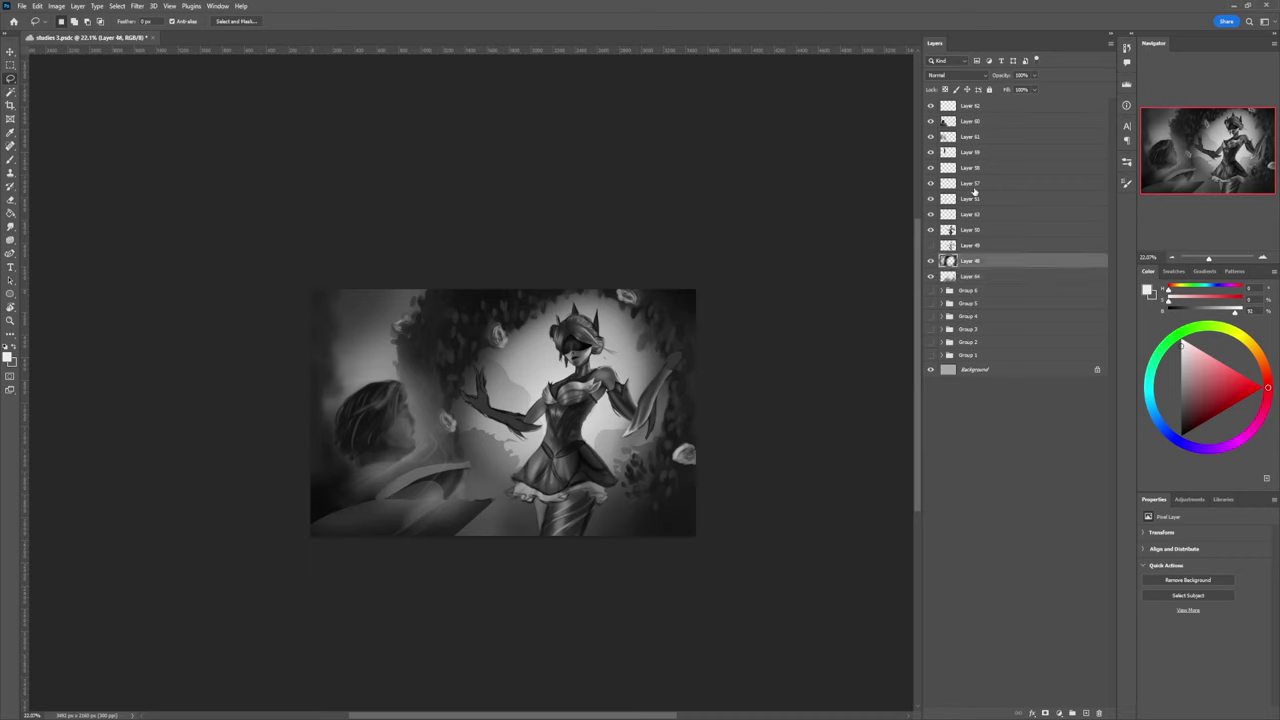
left_click(972, 230)
left_click(930, 230)
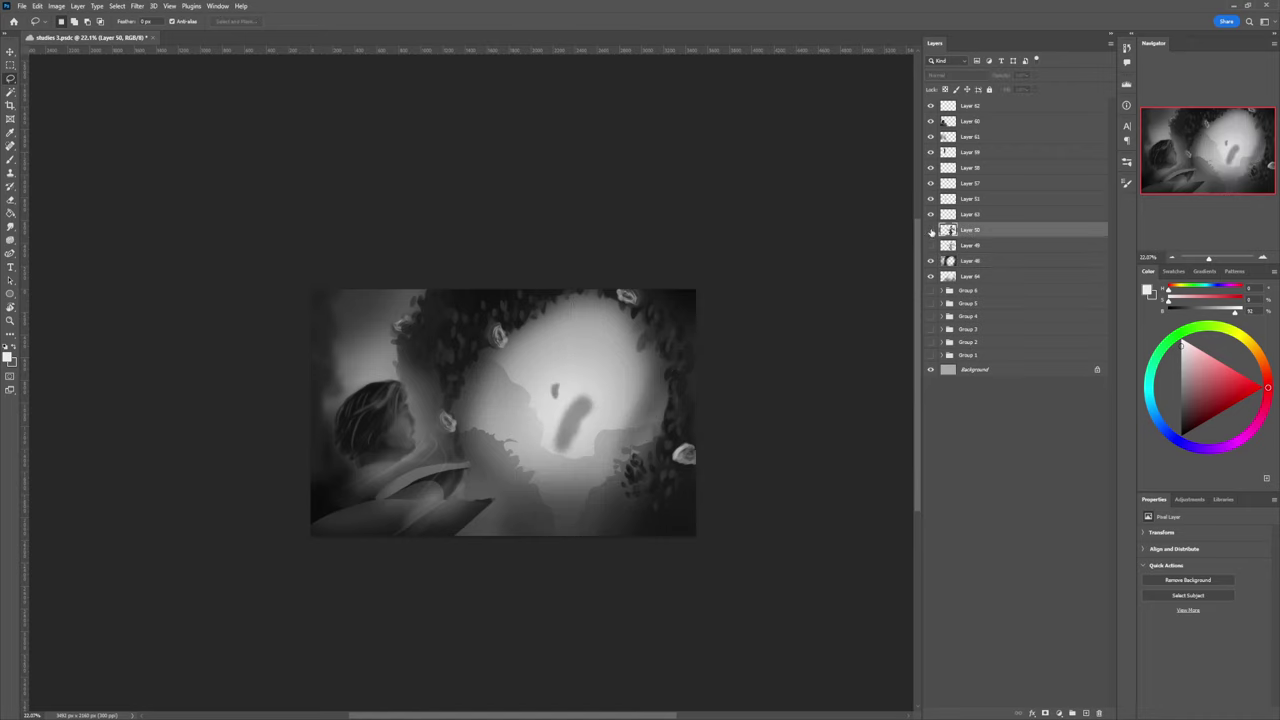
left_click(930, 230)
key("z")
left_click_drag(637, 444, 622, 446)
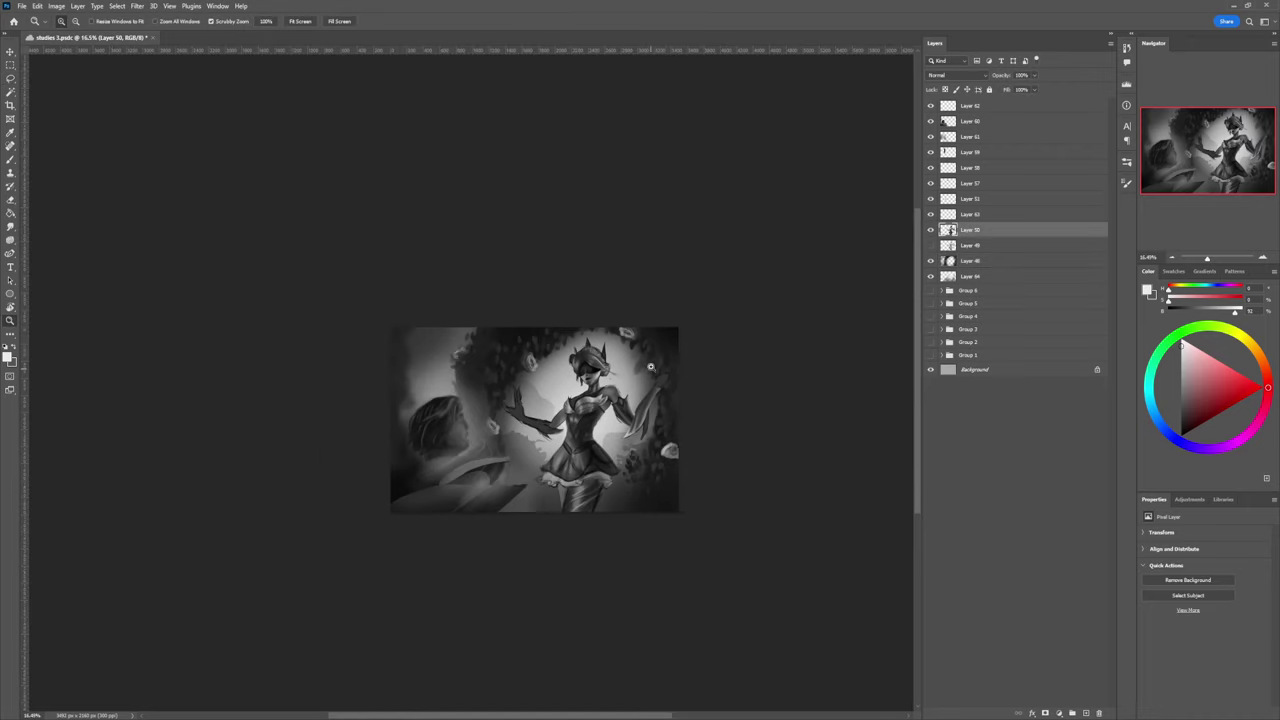
left_click_drag(630, 370, 644, 375)
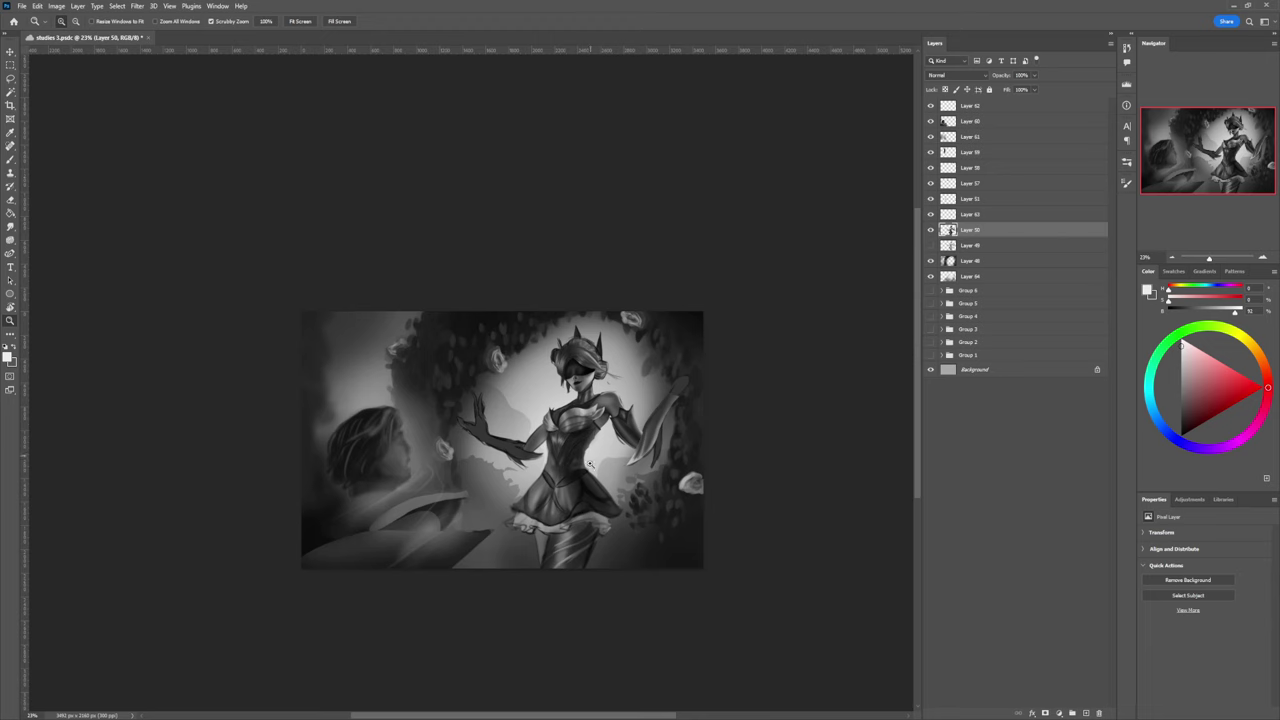
Step: Add a new layer above Layer 50 and lasso both halves of the V-shaped belt at the figure's waist
left_click_drag(591, 464, 652, 535)
key("ctrl+shift+alt+n")
scroll(651, 535, "up", 1)
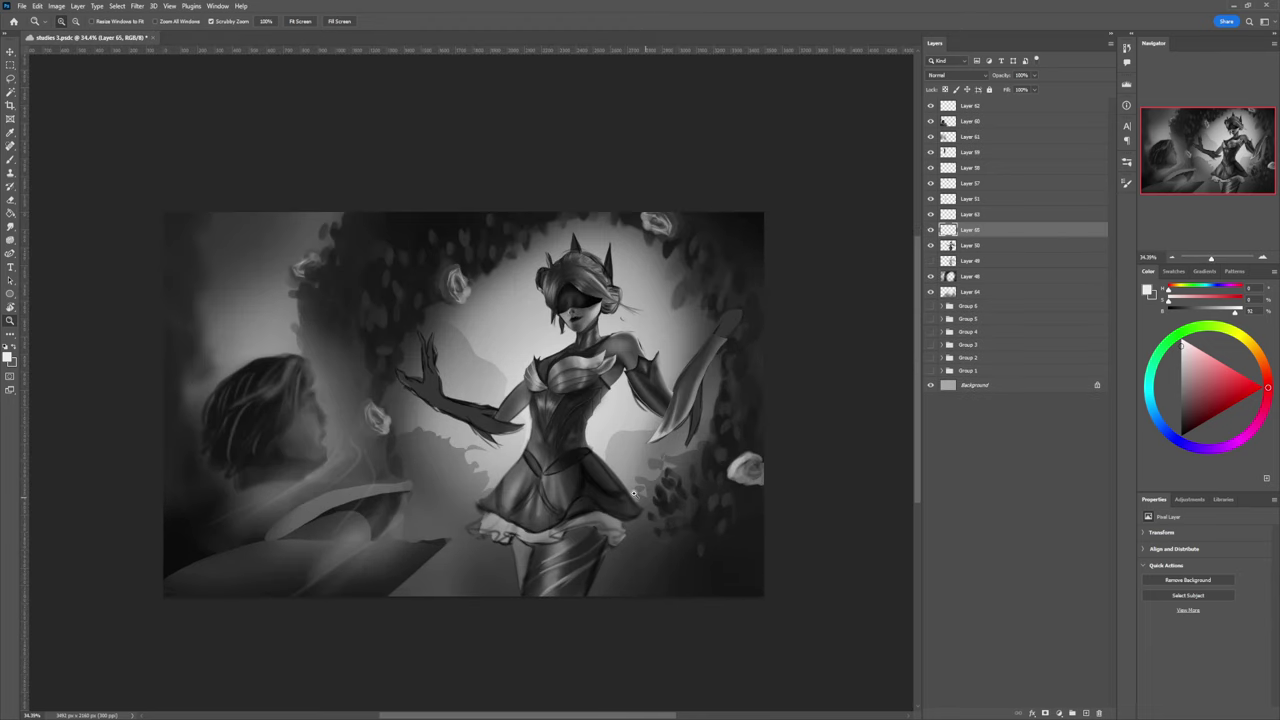
scroll(588, 494, "up", 2)
key("l")
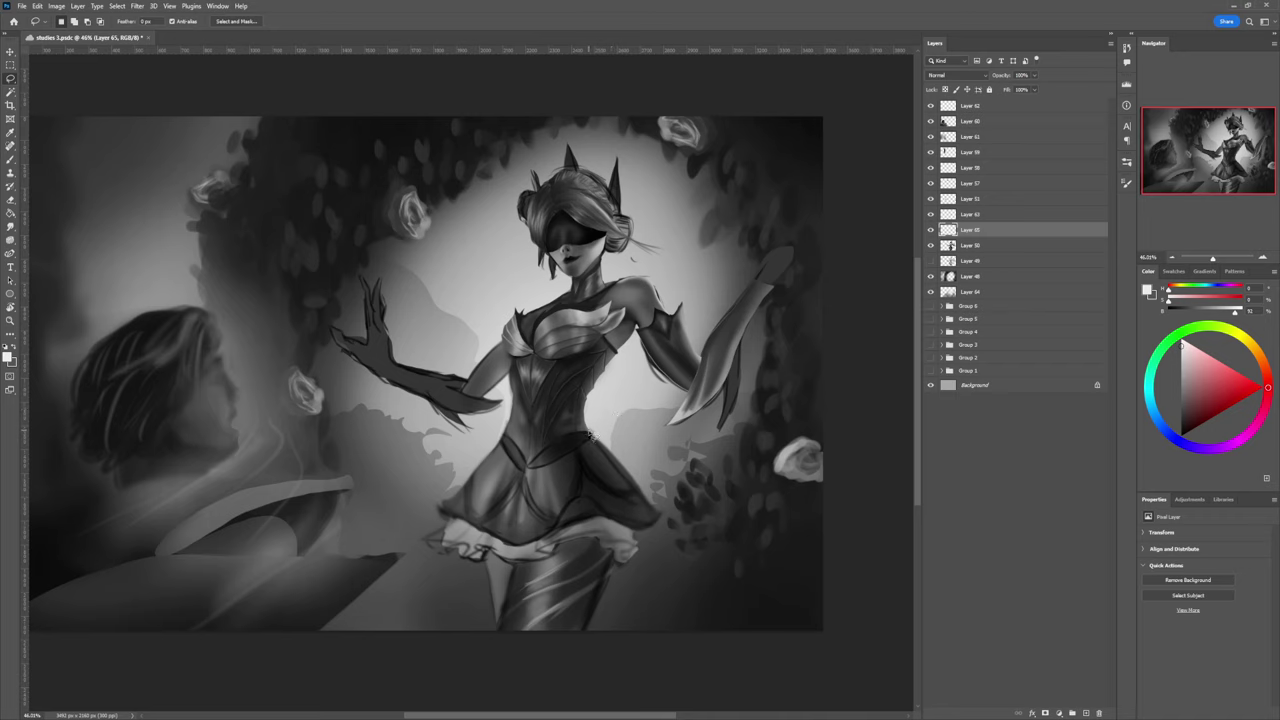
mouse_move(591, 436)
left_mouse_down()
mouse_move(529, 474)
mouse_move(604, 434)
left_mouse_up()
mouse_move(519, 448)
left_mouse_down()
mouse_move(506, 434)
mouse_move(526, 474)
left_mouse_up()
Step: Fill the selected belt shape with a dark grey sampled from the waist
key("b")
left_click(545, 458, "alt")
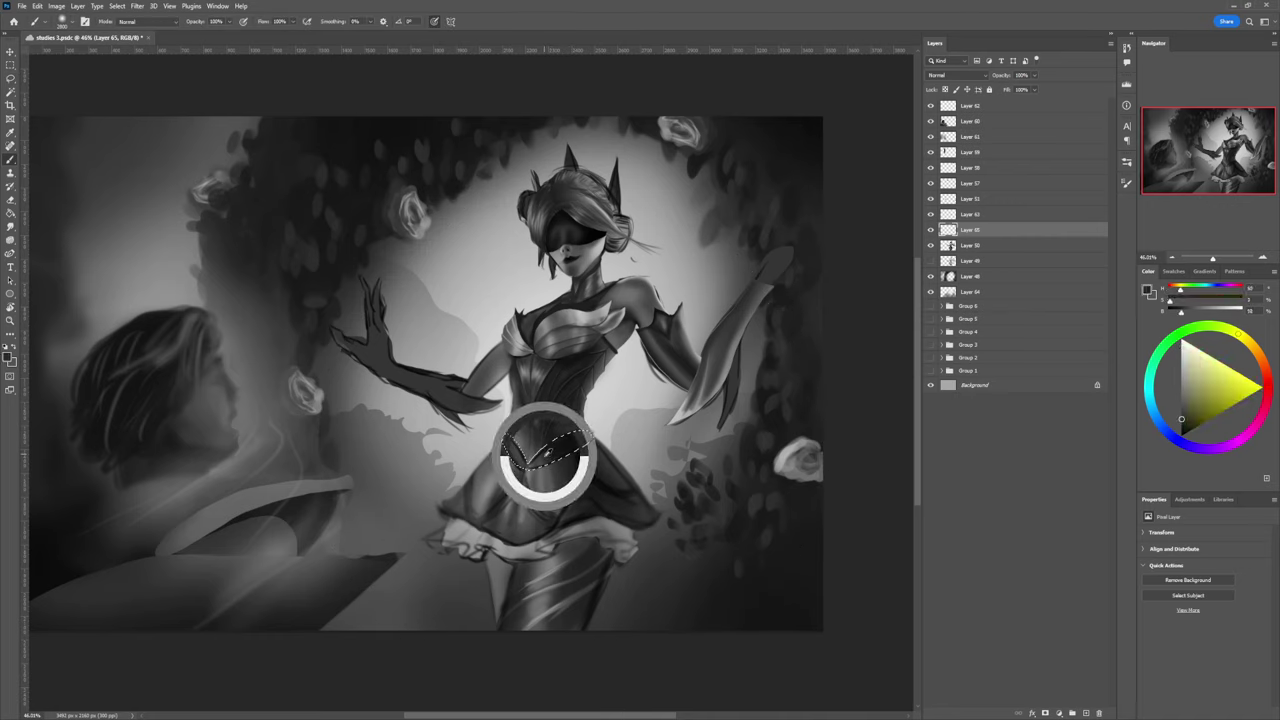
key("bracketleft")
key("bracketleft")
key("bracketleft")
key("bracketleft")
key("bracketleft")
key("bracketleft")
key("bracketleft")
key("bracketleft")
key("bracketleft")
key("bracketleft")
key("bracketleft")
key("bracketleft")
key("bracketleft")
key("bracketleft")
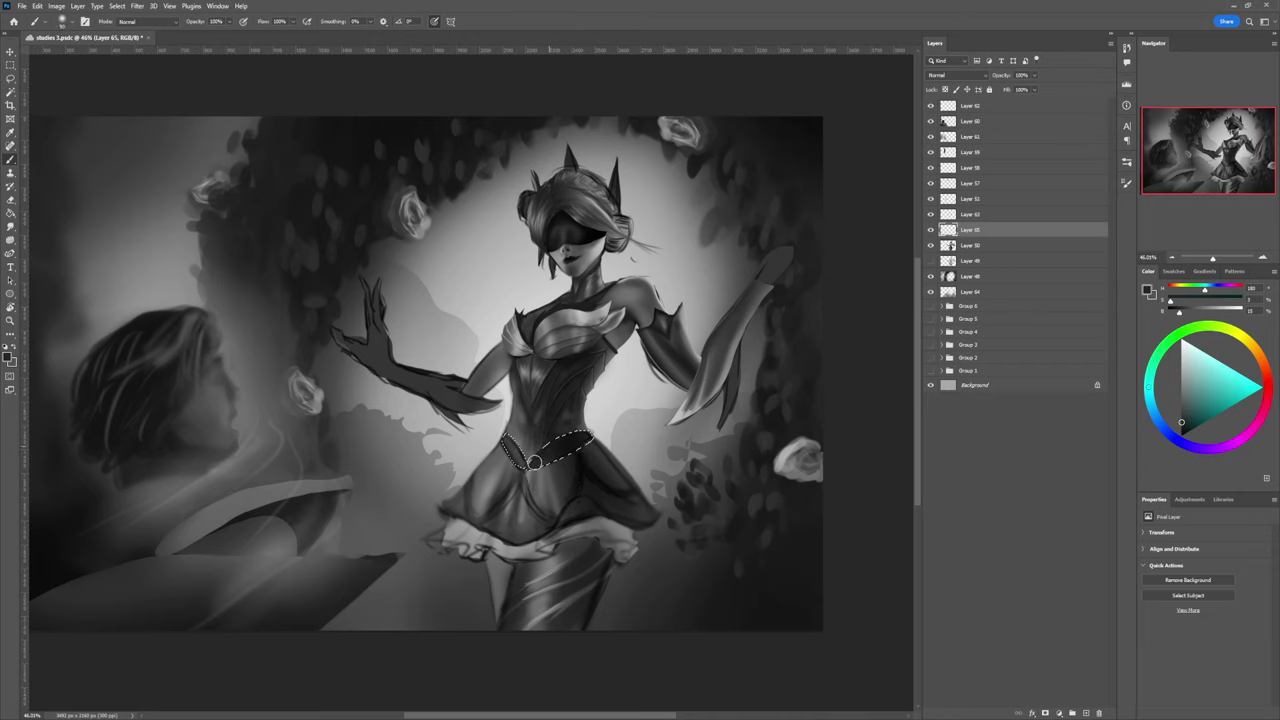
left_click_drag(505, 437, 512, 452)
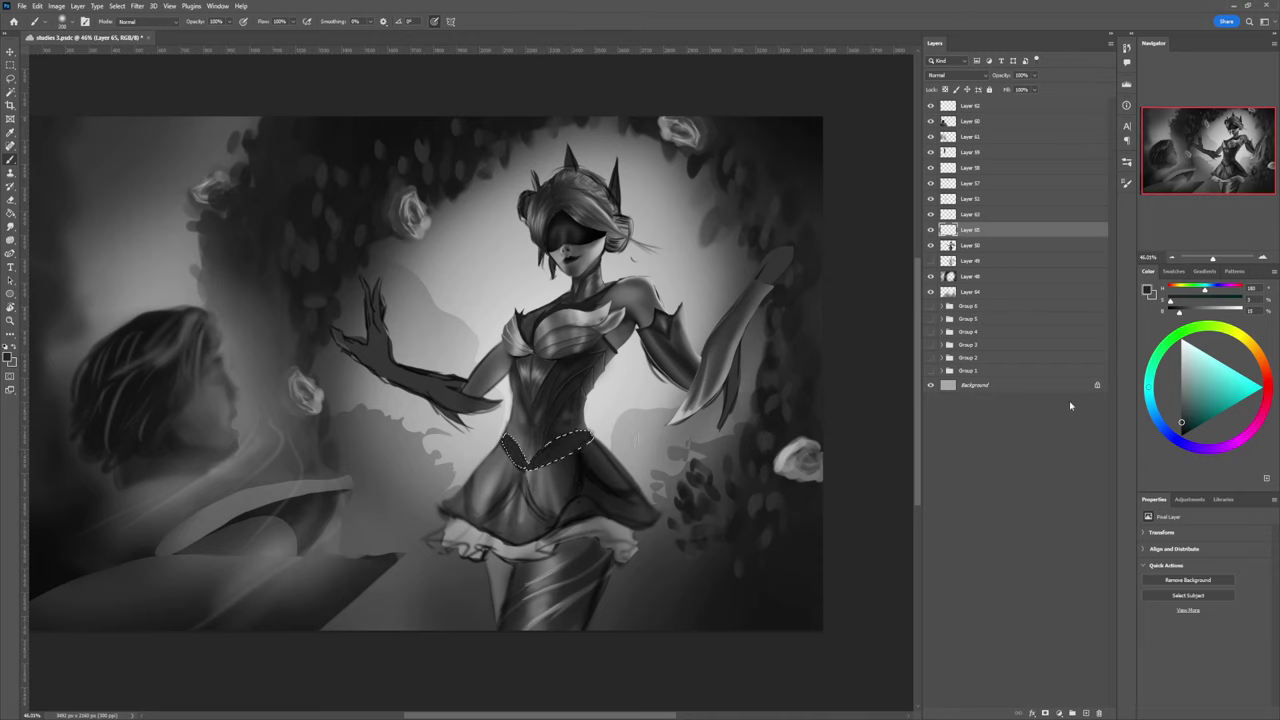
Step: Deepen the belt's shading with a darker grey inside the selection
left_click(1180, 427)
key("bracketright")
key("bracketright")
key("bracketright")
key("bracketright")
key("bracketright")
key("bracketright")
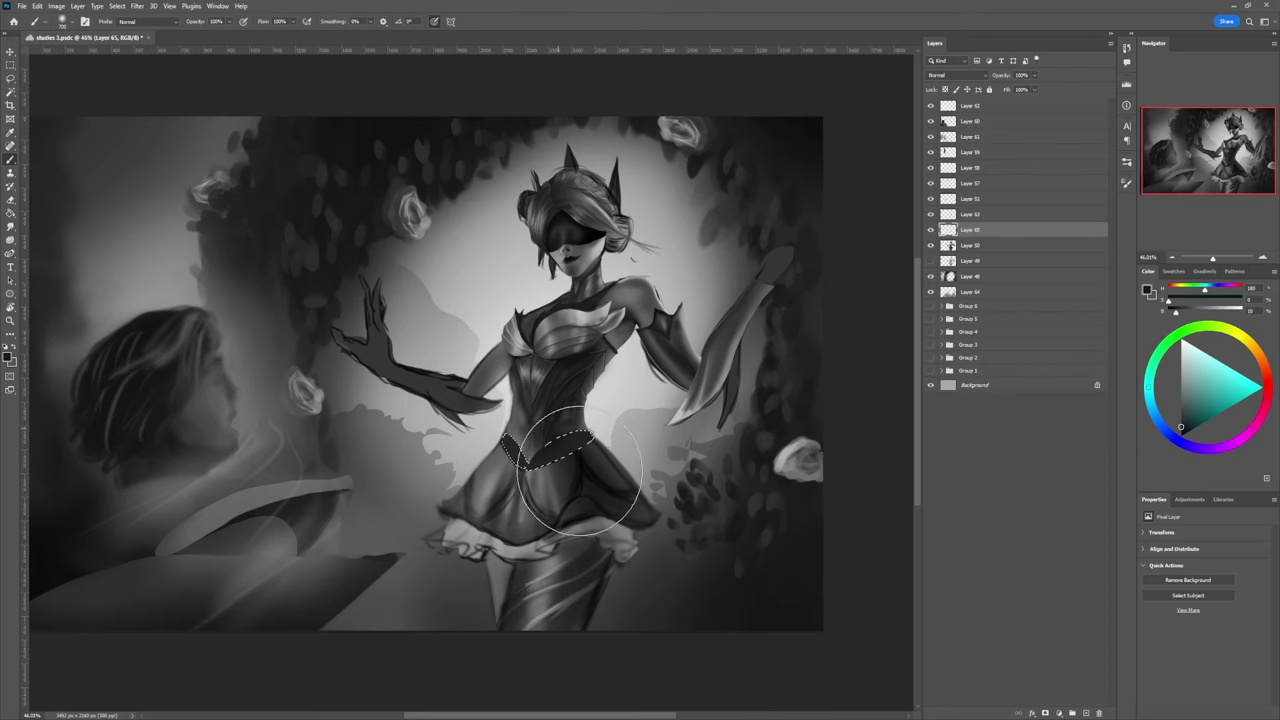
key("bracketleft")
key("bracketleft")
key("bracketleft")
key("bracketleft")
key("bracketleft")
key("bracketleft")
key("bracketleft")
key("bracketleft")
key("bracketleft")
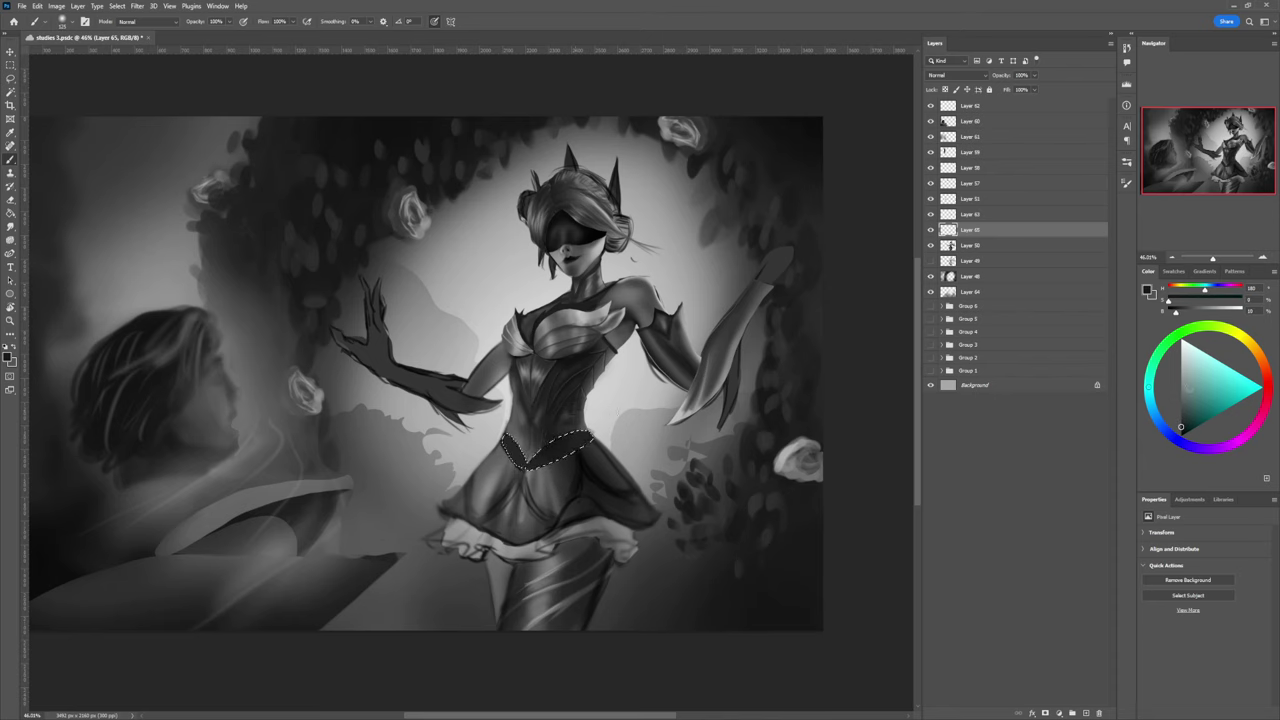
Step: Blend light and near-black greys into the selected V-shaped belt and clear the selection
left_click_drag(1182, 410, 1136, 383)
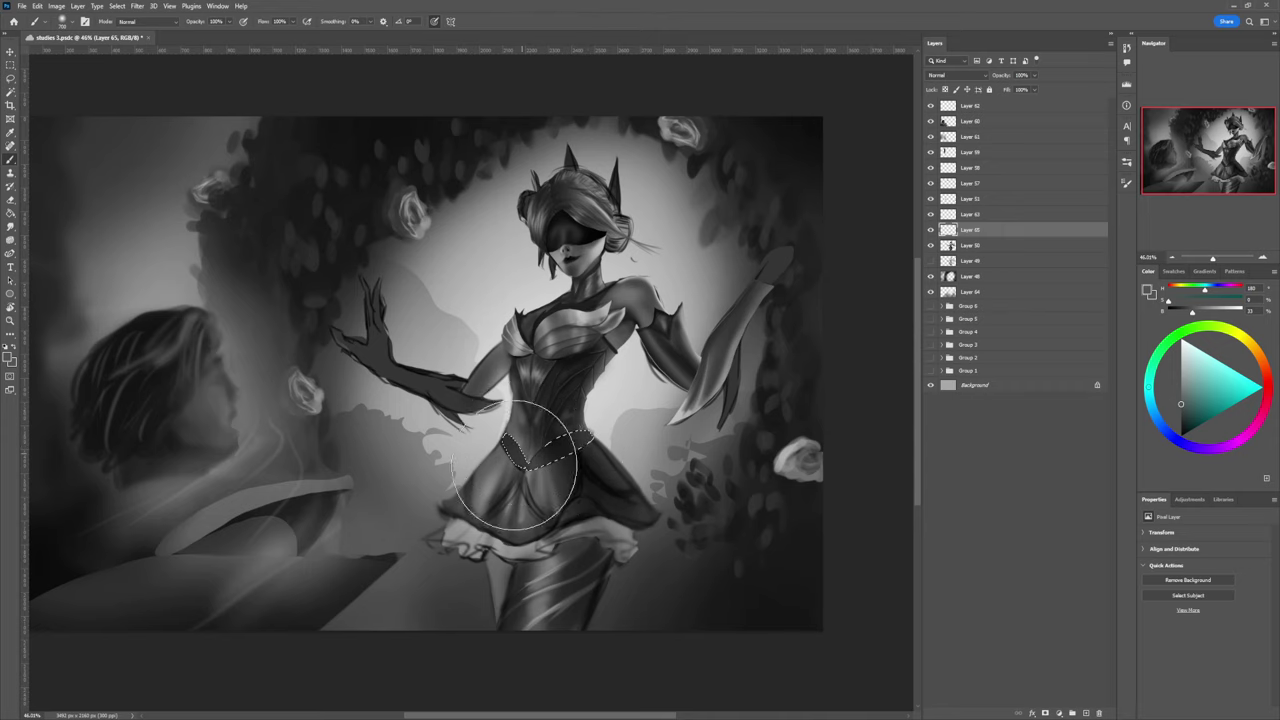
left_click_drag(1181, 404, 1166, 385)
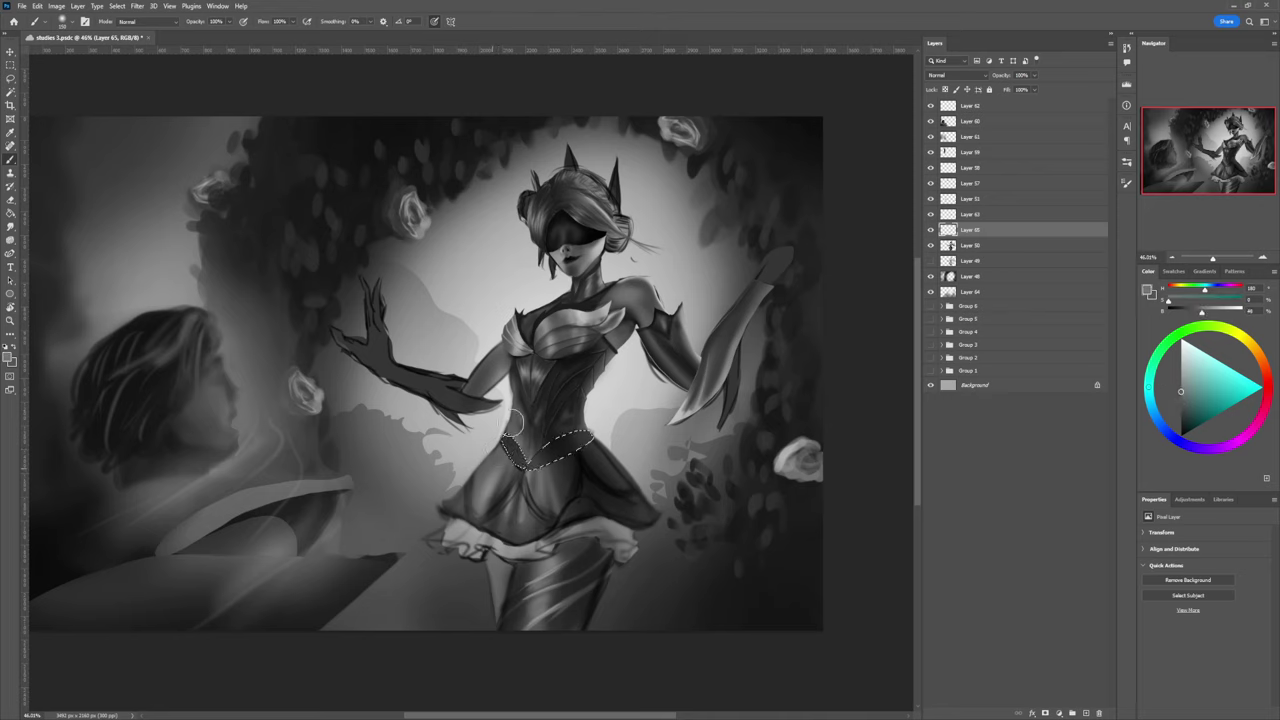
left_click_drag(1181, 392, 1180, 427)
mouse_move(506, 438)
left_mouse_down()
mouse_move(515, 480)
mouse_move(524, 435)
left_mouse_up()
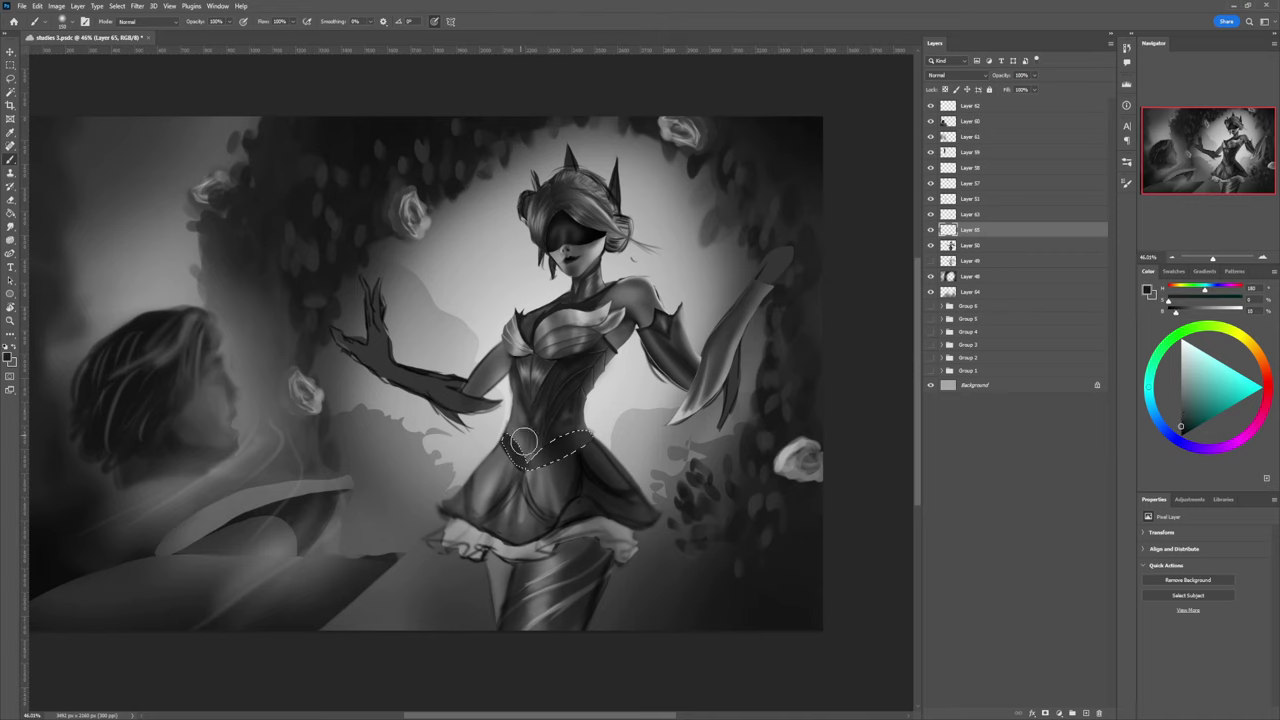
key("bracketleft")
key("bracketleft")
key("bracketleft")
key("bracketleft")
key("bracketleft")
key("bracketleft")
left_click(1180, 429)
key("ctrl+d")
key("l")
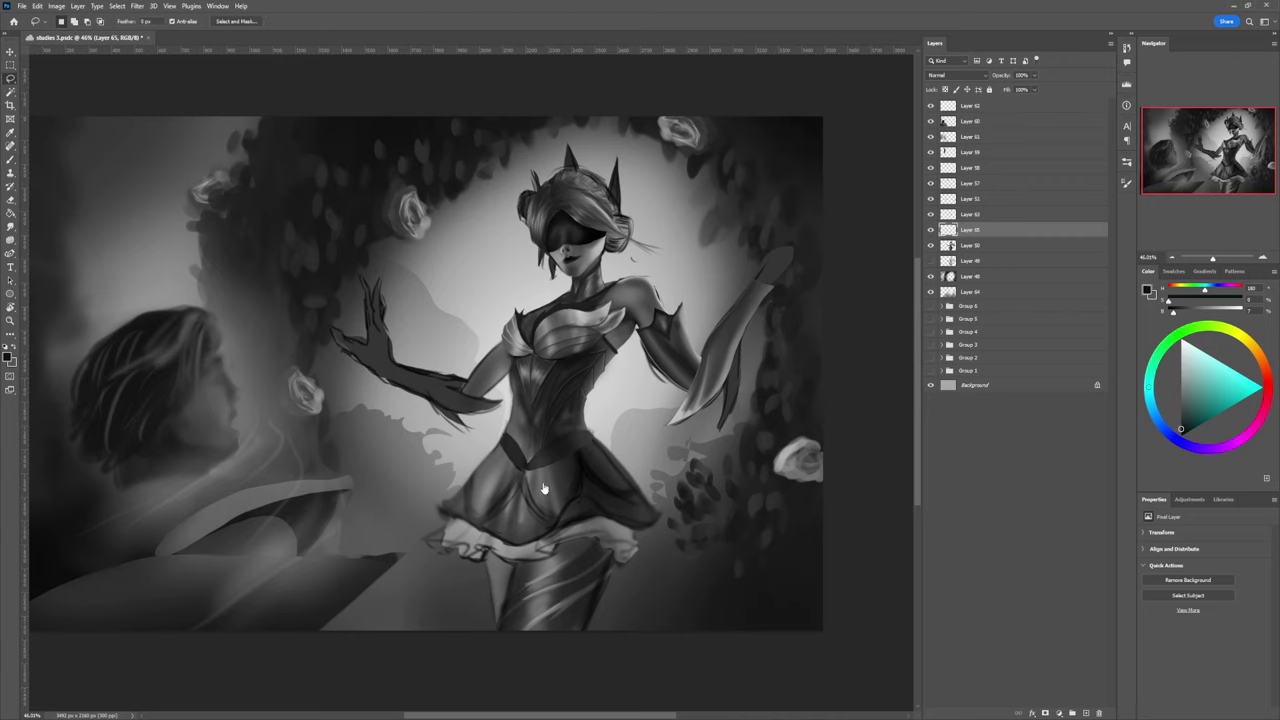
Step: Lasso the corset's left side panel from beneath the bust down to the belt's point
key("z")
mouse_move(618, 491)
left_mouse_down()
mouse_move(583, 490)
mouse_move(595, 504)
mouse_move(586, 483)
left_mouse_up()
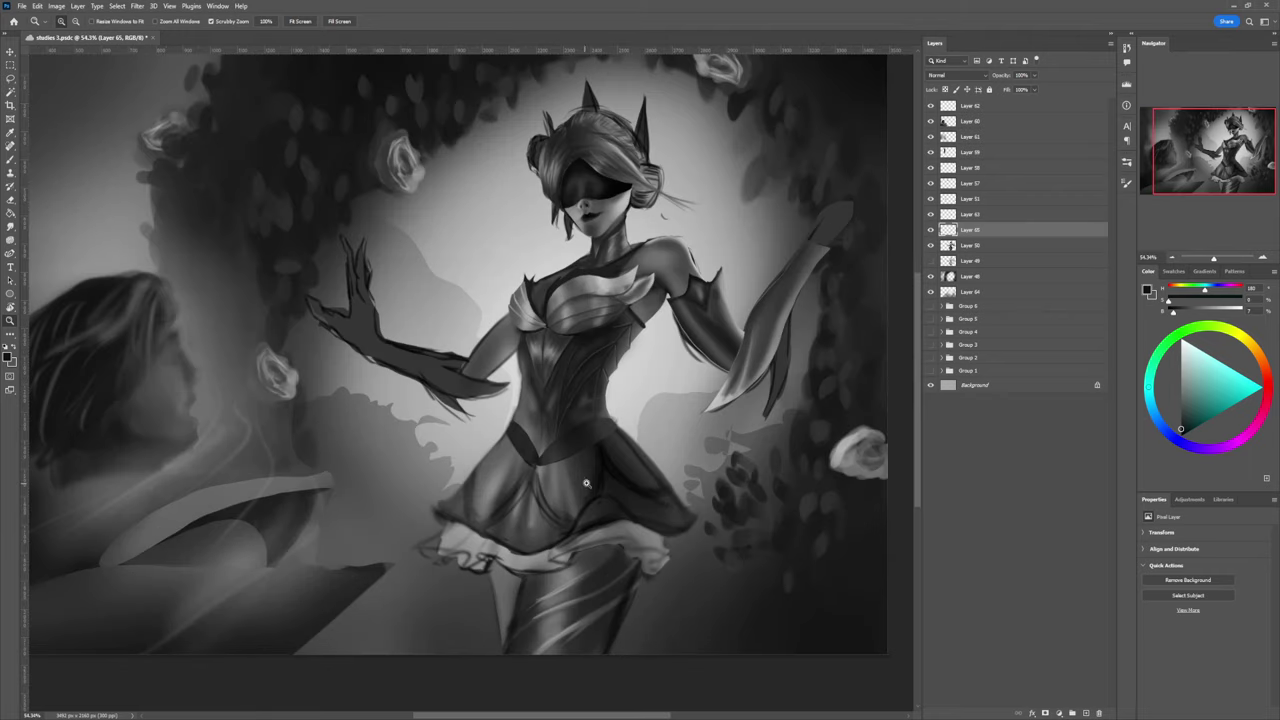
left_click_drag(549, 377, 578, 372)
key("b")
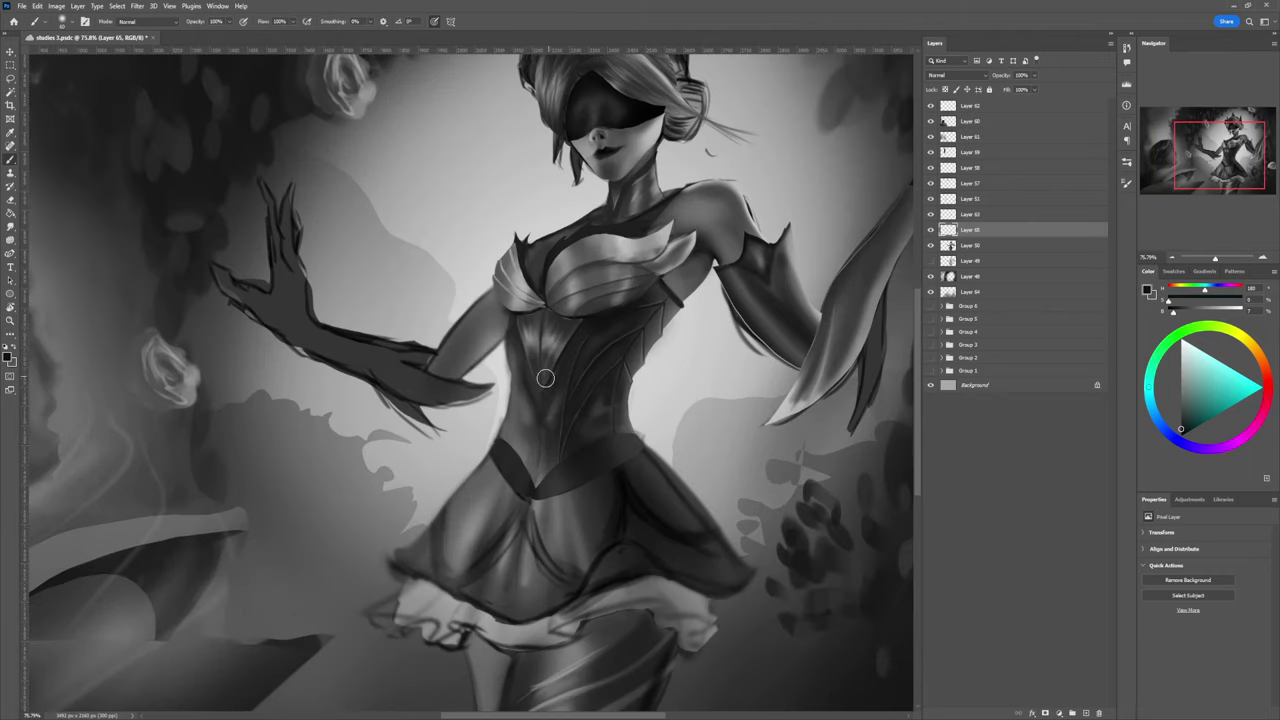
key("l")
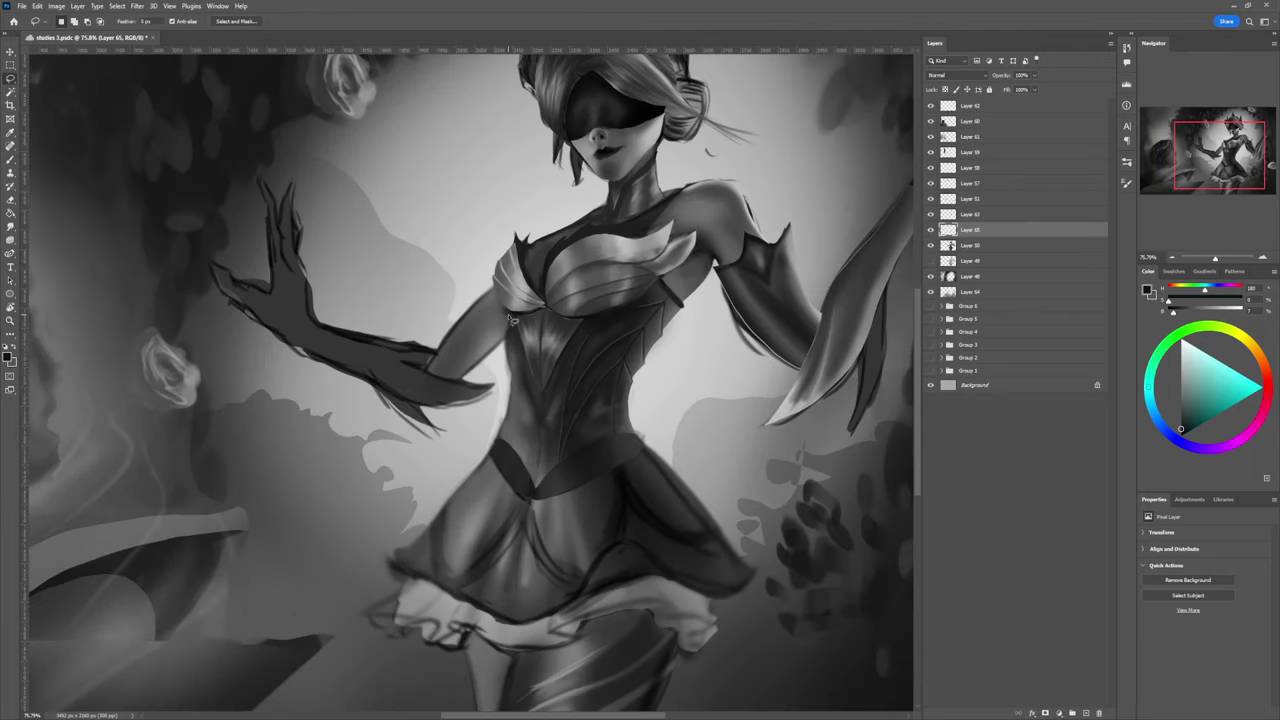
mouse_move(511, 318)
left_mouse_down()
mouse_move(502, 445)
mouse_move(537, 488)
mouse_move(548, 399)
mouse_move(515, 314)
left_mouse_up()
key("b")
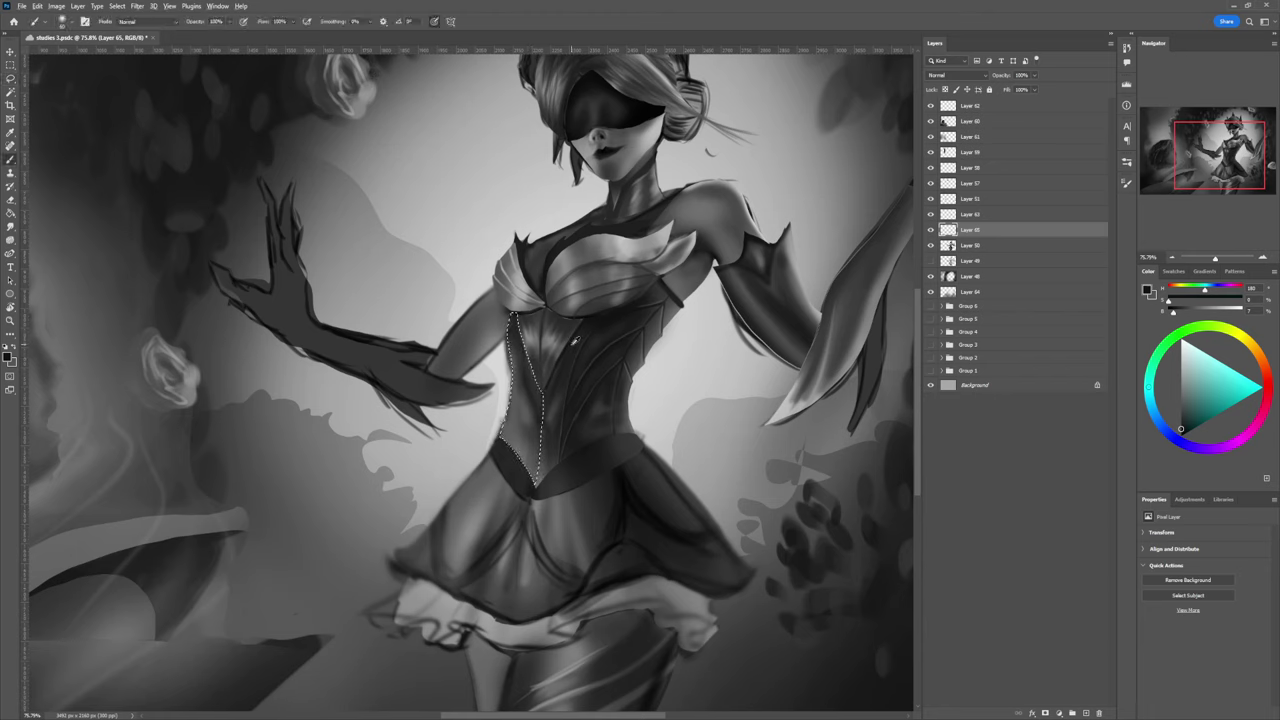
Step: Block in the selected corset side panel with a large brush and a dark grey sampled from the bodice
left_click(611, 315, "alt")
key("]")
key("]")
key("]")
key("]")
key("]")
key("]")
key("]")
key("]")
key("]")
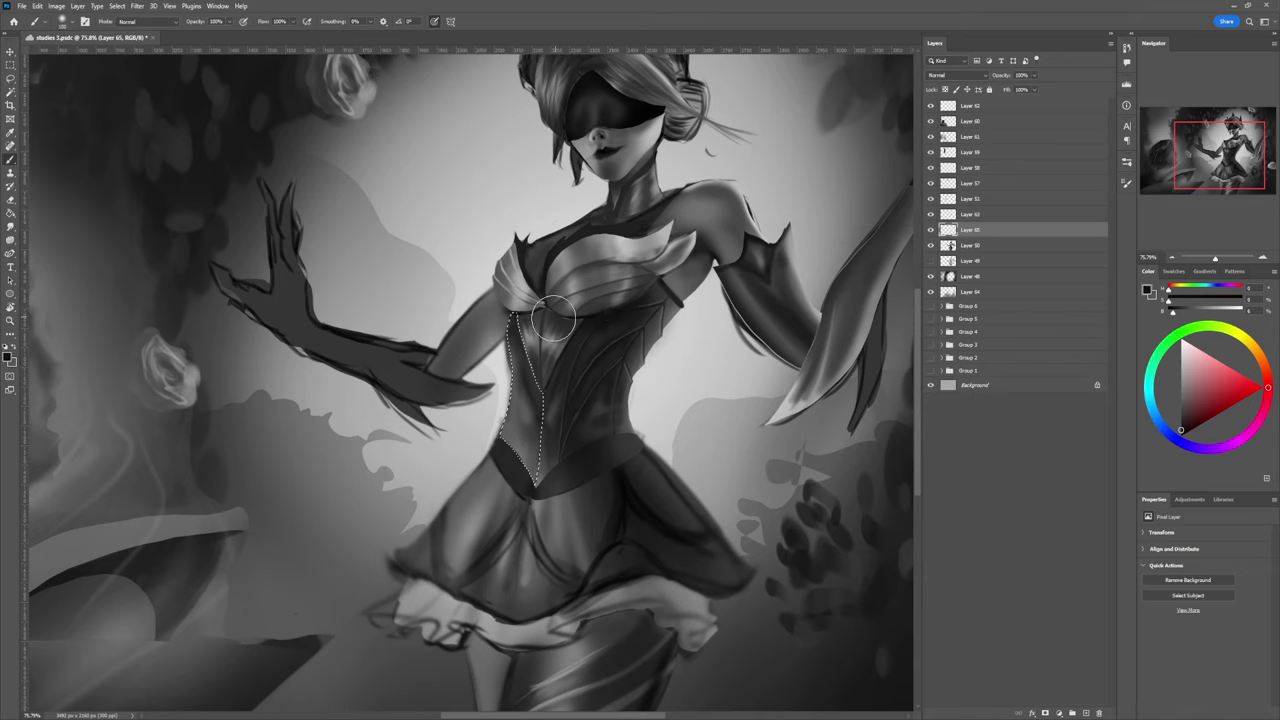
mouse_move(540, 352)
left_mouse_down()
mouse_move(525, 444)
mouse_move(471, 486)
left_mouse_up()
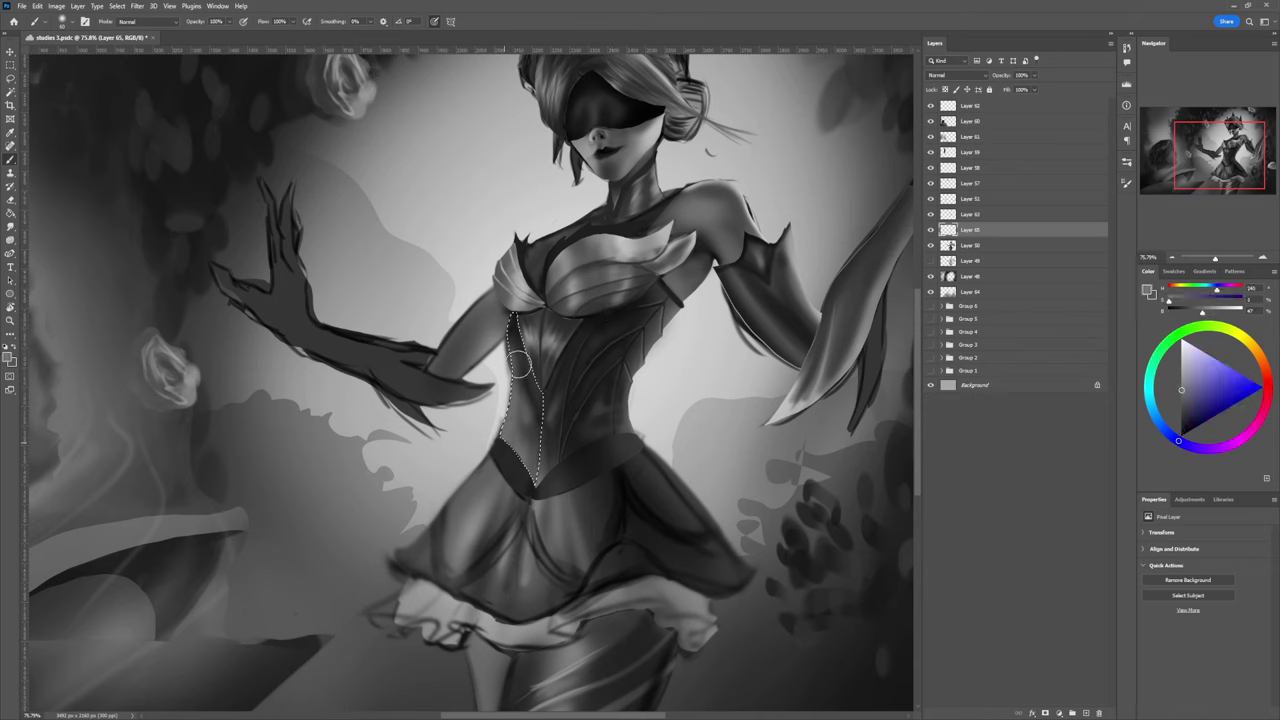
Step: Cover the selected side panel with a lighter grey using an enlarged brush
key("]")
key("]")
key("]")
key("]")
key("]")
key("]")
key("]")
key("]")
key("]")
mouse_move(510, 368)
left_mouse_down()
mouse_move(529, 449)
mouse_move(516, 350)
left_mouse_up()
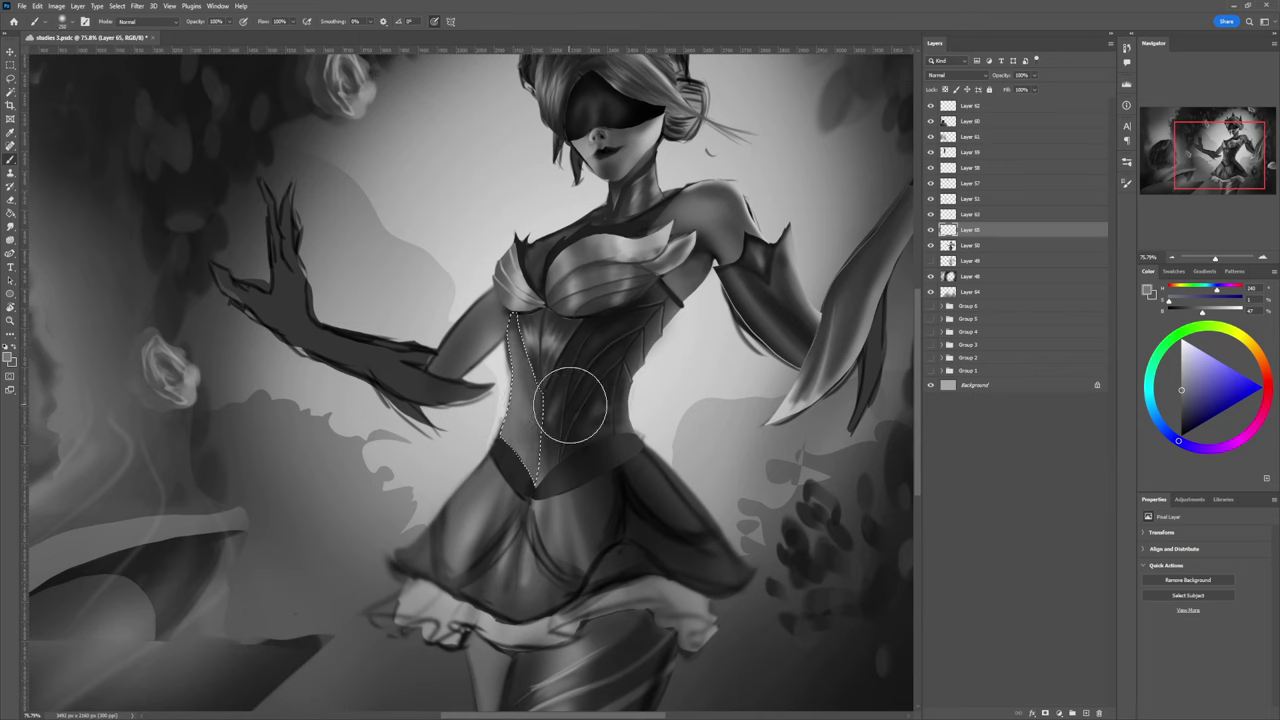
Step: Shade the selected side panel with a smaller brush and a dark grey sampled from the lower corset
left_click(552, 439, "alt")
key("[")
key("[")
key("[")
key("[")
key("[")
key("[")
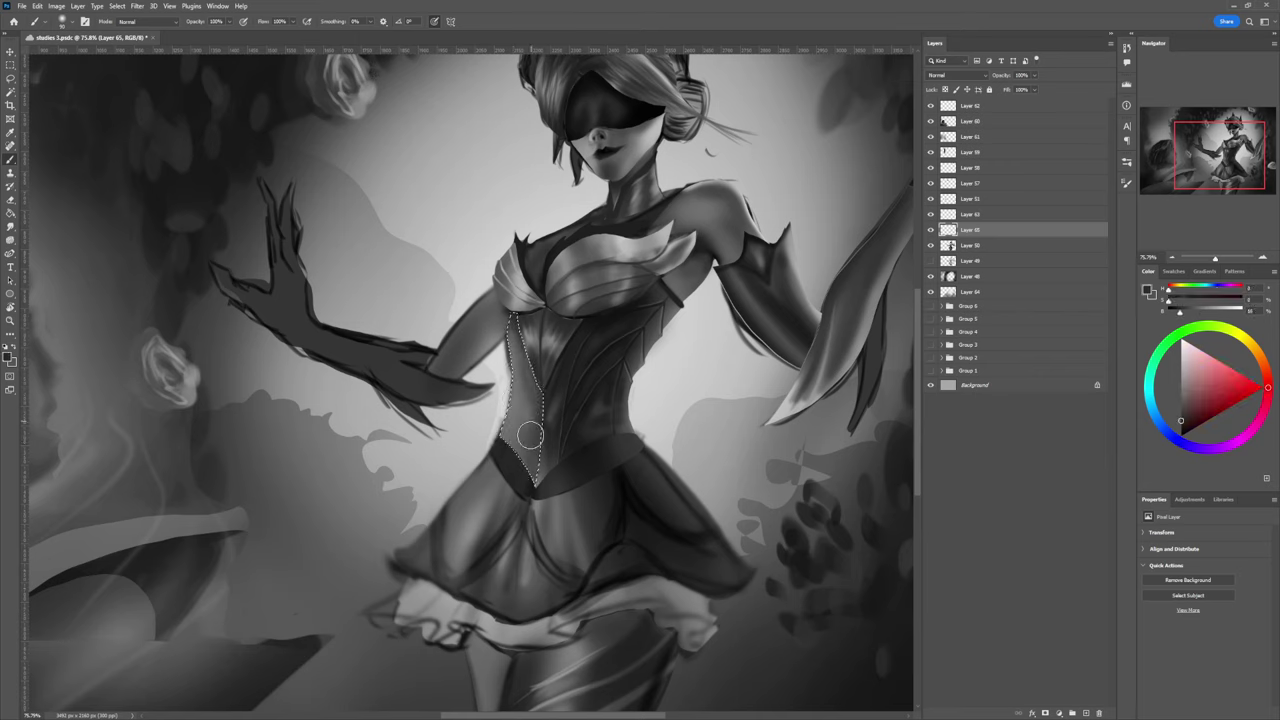
mouse_move(530, 435)
left_mouse_down()
mouse_move(529, 466)
mouse_move(523, 377)
mouse_move(526, 409)
mouse_move(522, 390)
left_mouse_up()
key("[")
key("[")
key("[")
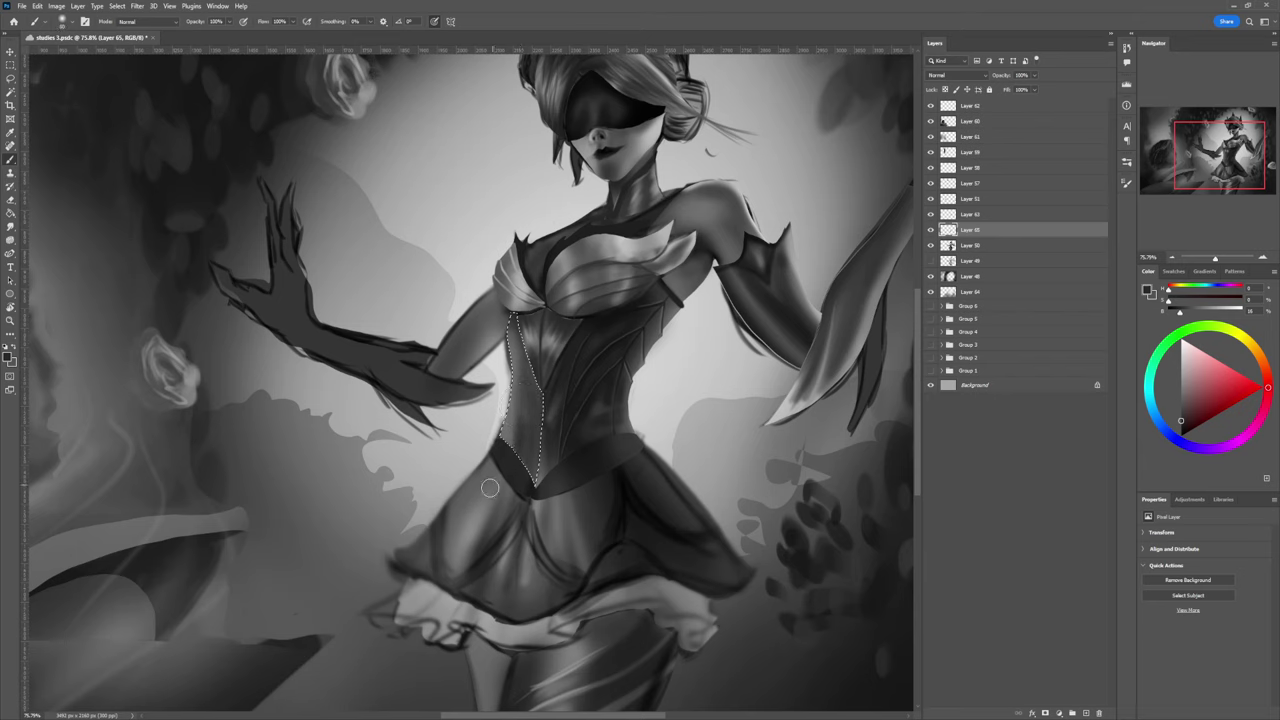
Step: Model the side panel's form by alternating sampled mid-grey highlights and dark shading along its seam
left_click(514, 432, "alt")
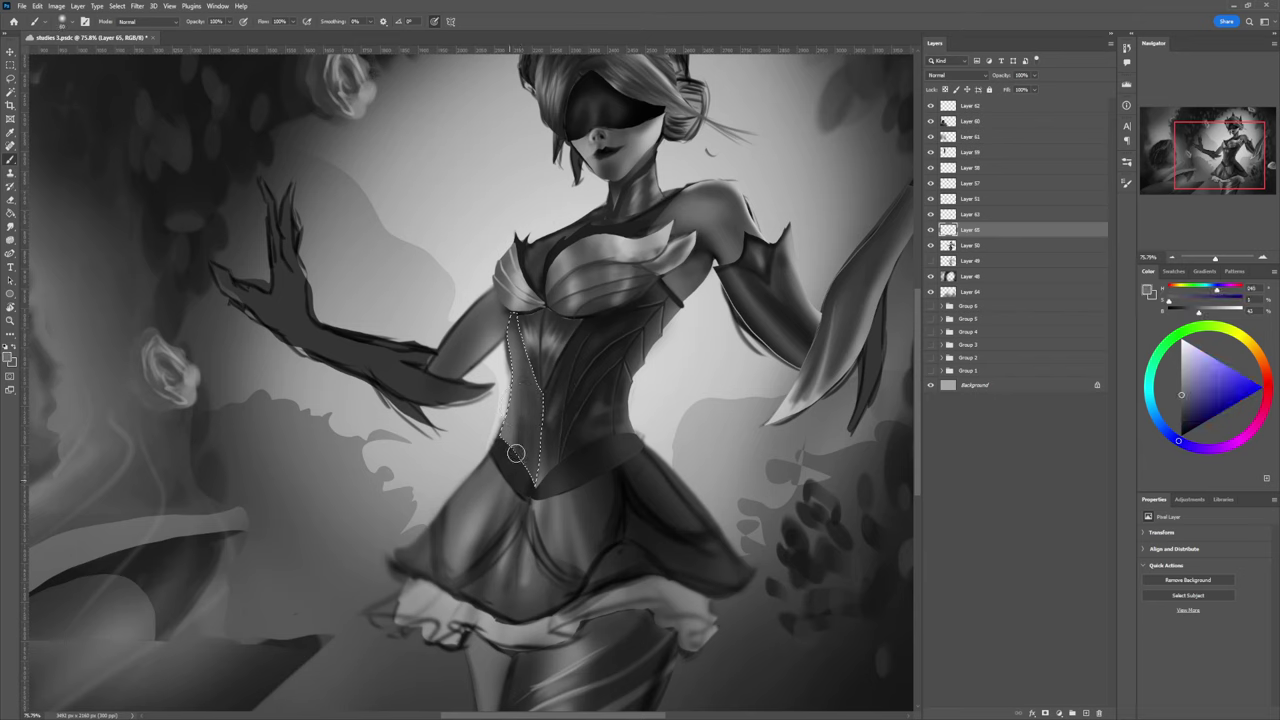
key("[")
key("[")
left_click(517, 442, "alt")
left_click_drag(519, 462, 521, 386)
left_click(558, 417, "alt")
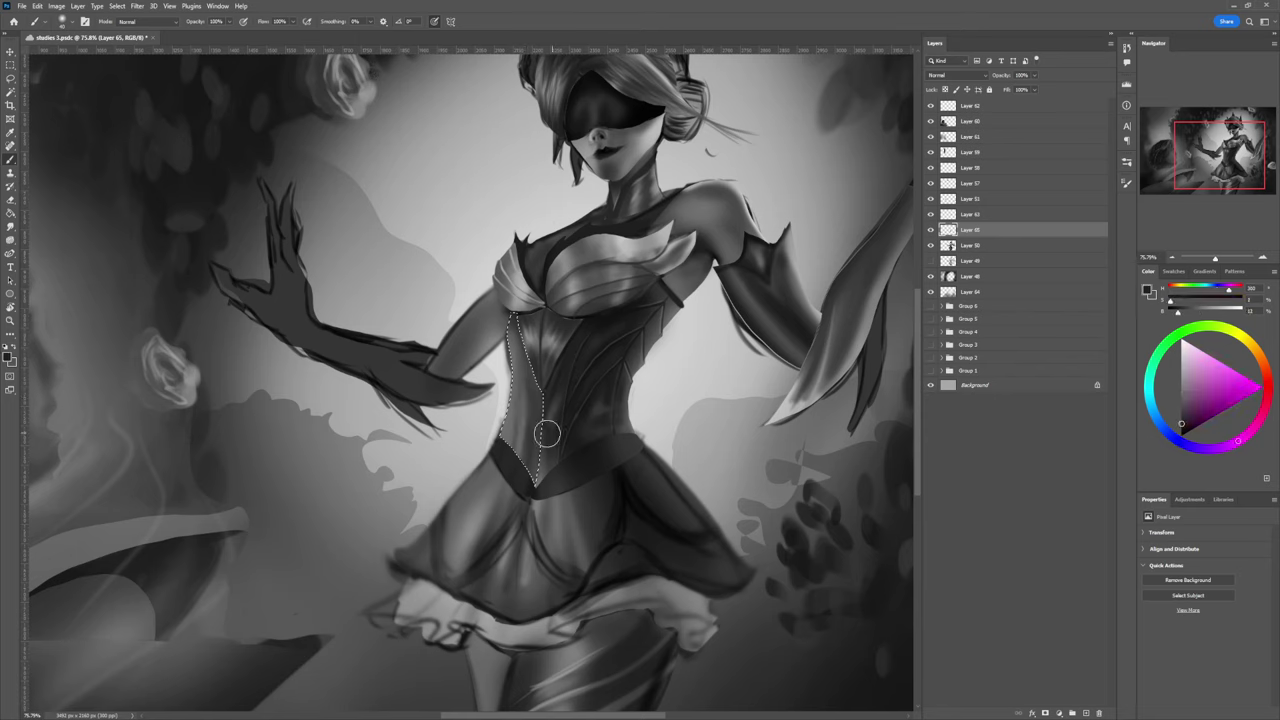
mouse_move(547, 432)
left_mouse_down()
mouse_move(526, 459)
mouse_move(528, 396)
mouse_move(509, 472)
mouse_move(520, 346)
mouse_move(517, 480)
left_mouse_up()
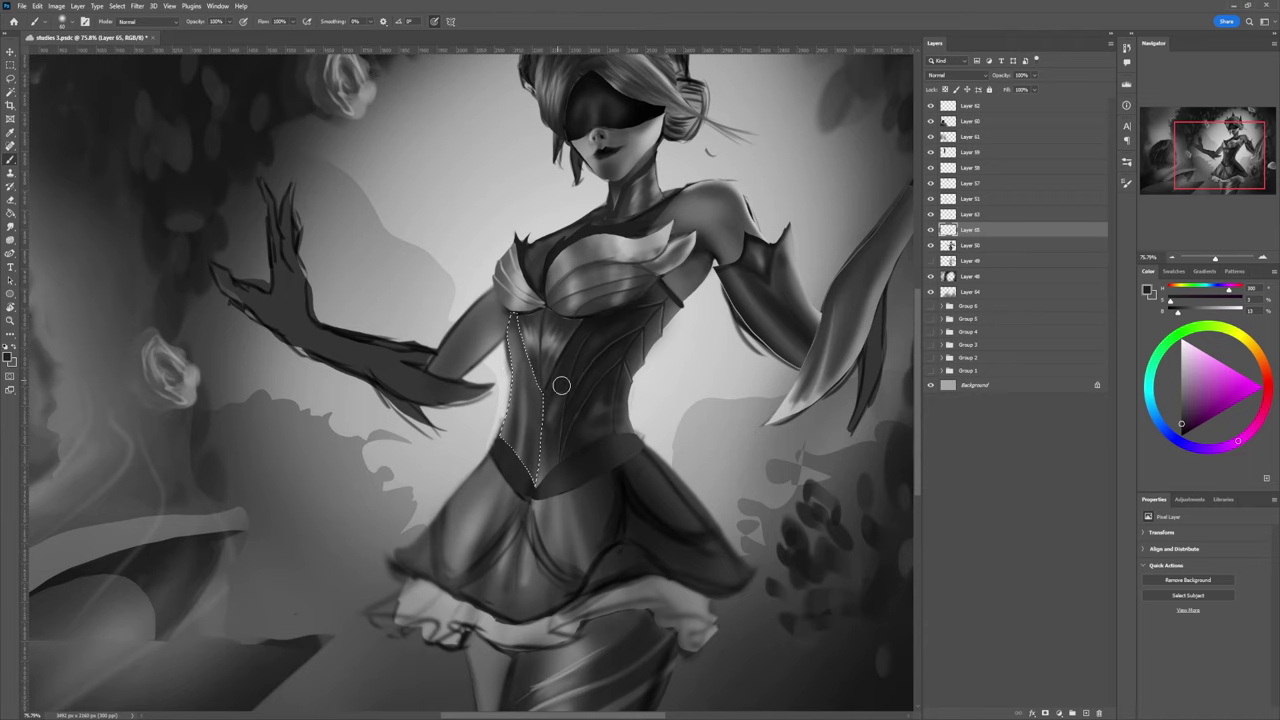
Step: Paint fine dark seam lines inside the selected side panel with a near-black grey and a small brush
mouse_move(548, 434)
left_mouse_down()
mouse_move(500, 424)
mouse_move(580, 417)
left_mouse_up()
key("b")
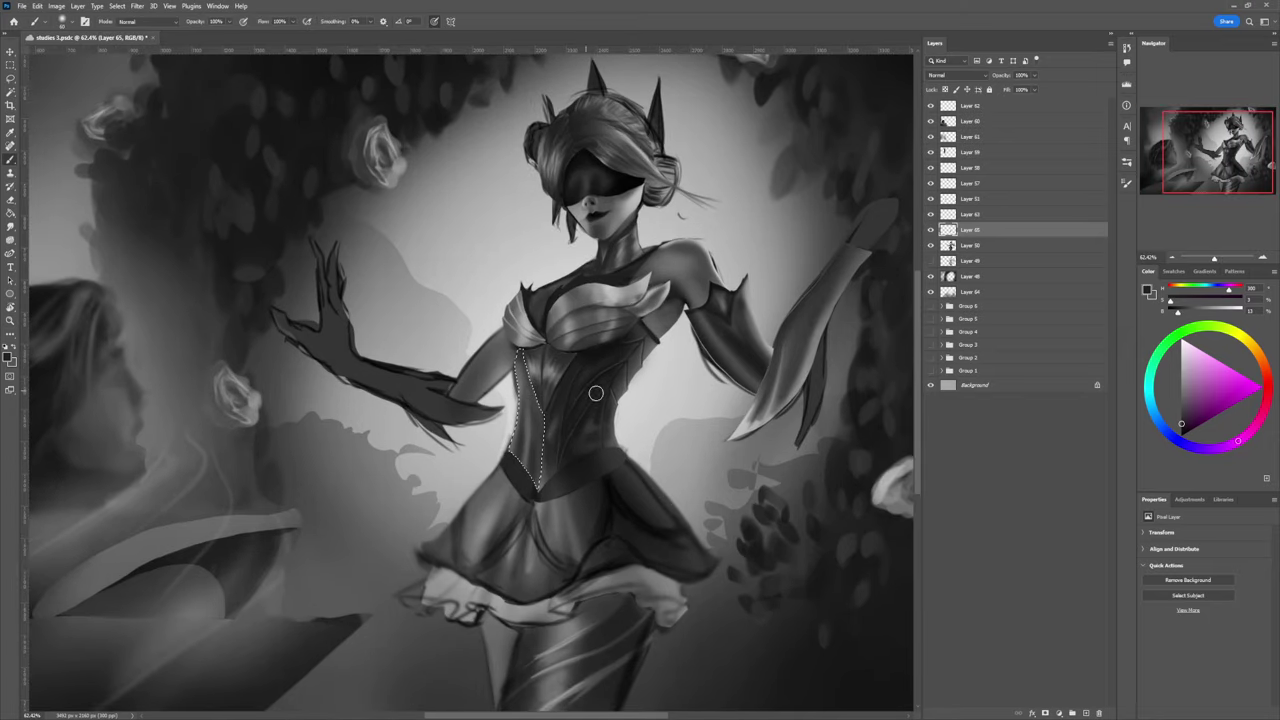
left_click(1180, 427)
key("bracketleft")
key("bracketleft")
key("bracketleft")
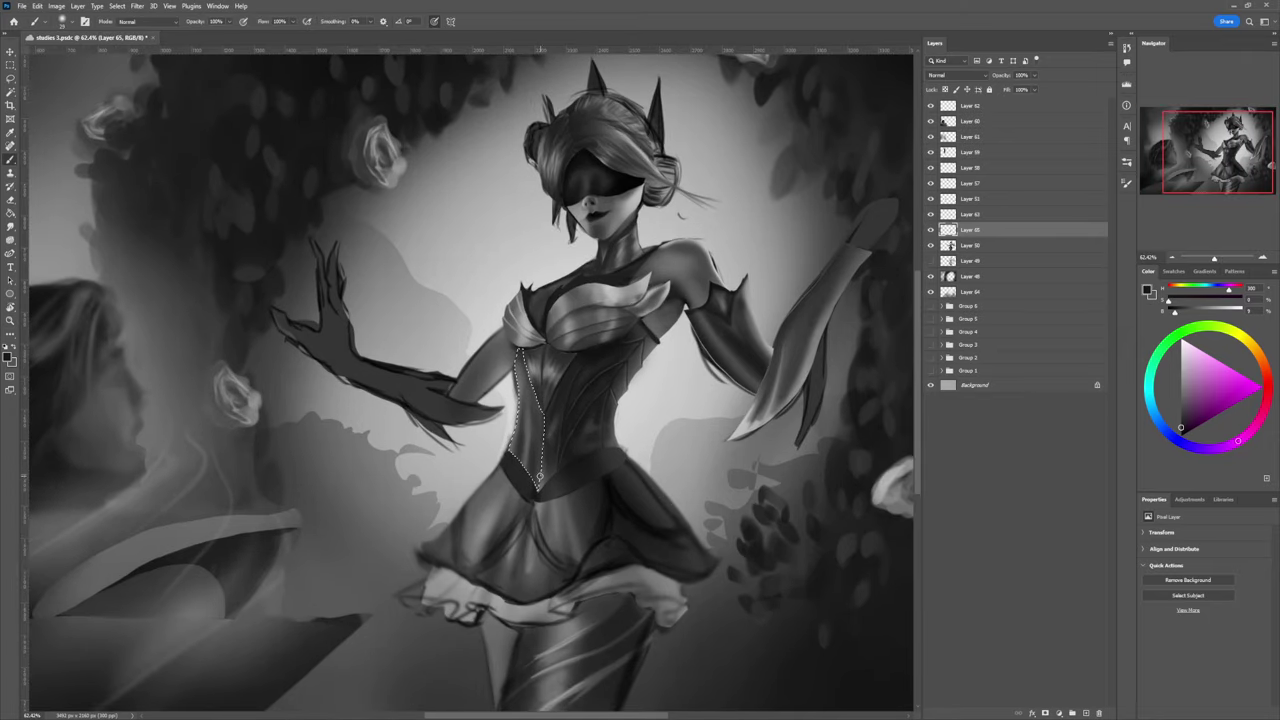
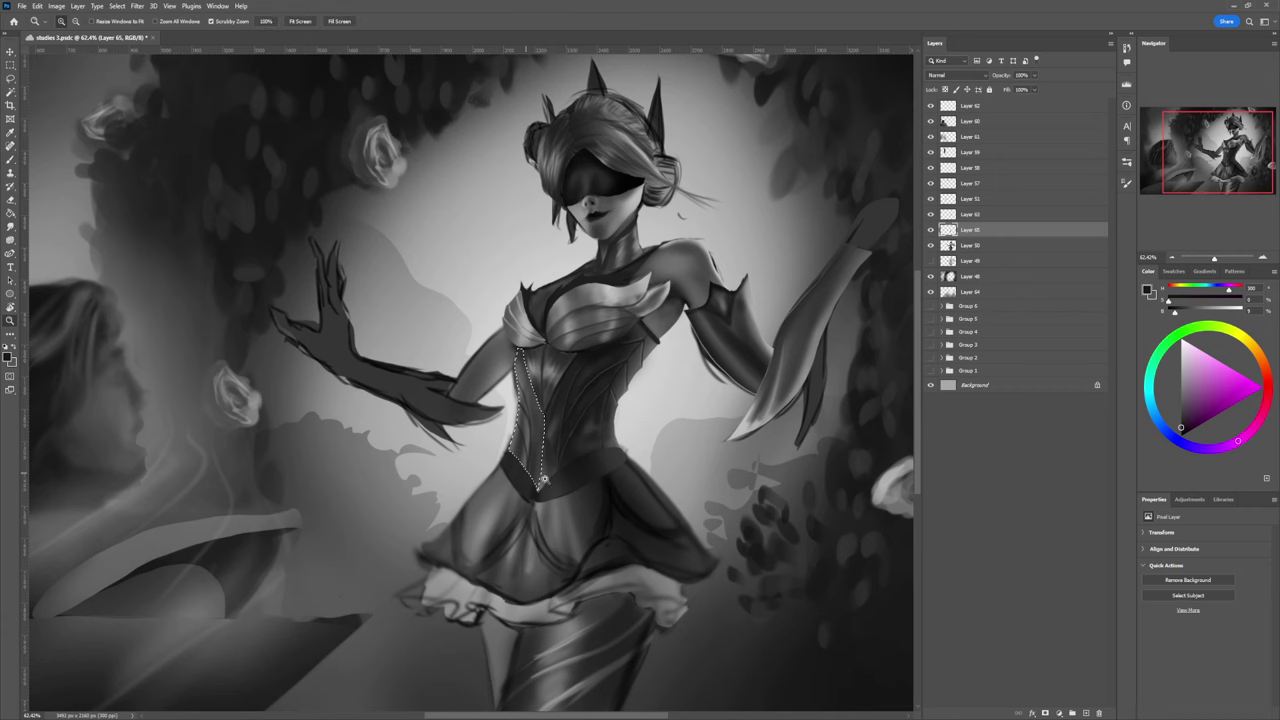
Step: Clear the selection and clean up the waist's left contour with a light grey sampled from the background
left_click_drag(556, 467, 582, 430)
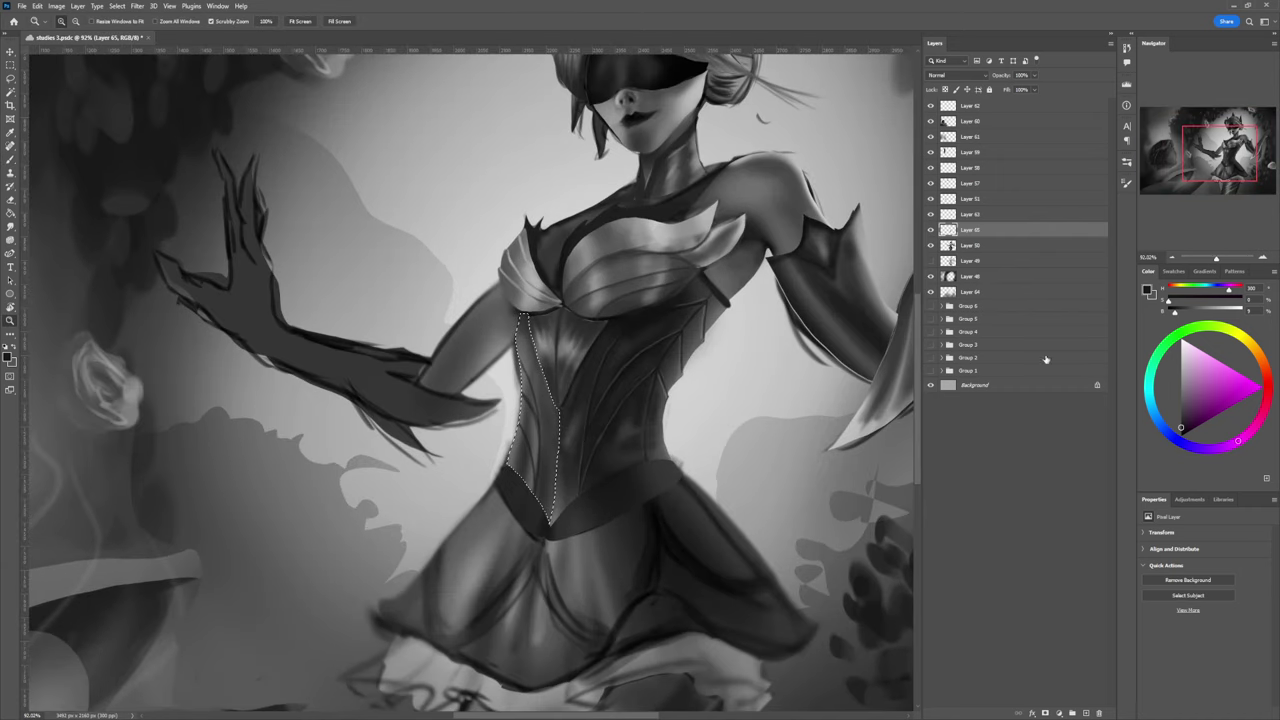
left_click(1181, 381)
key("ctrl+d")
key("b")
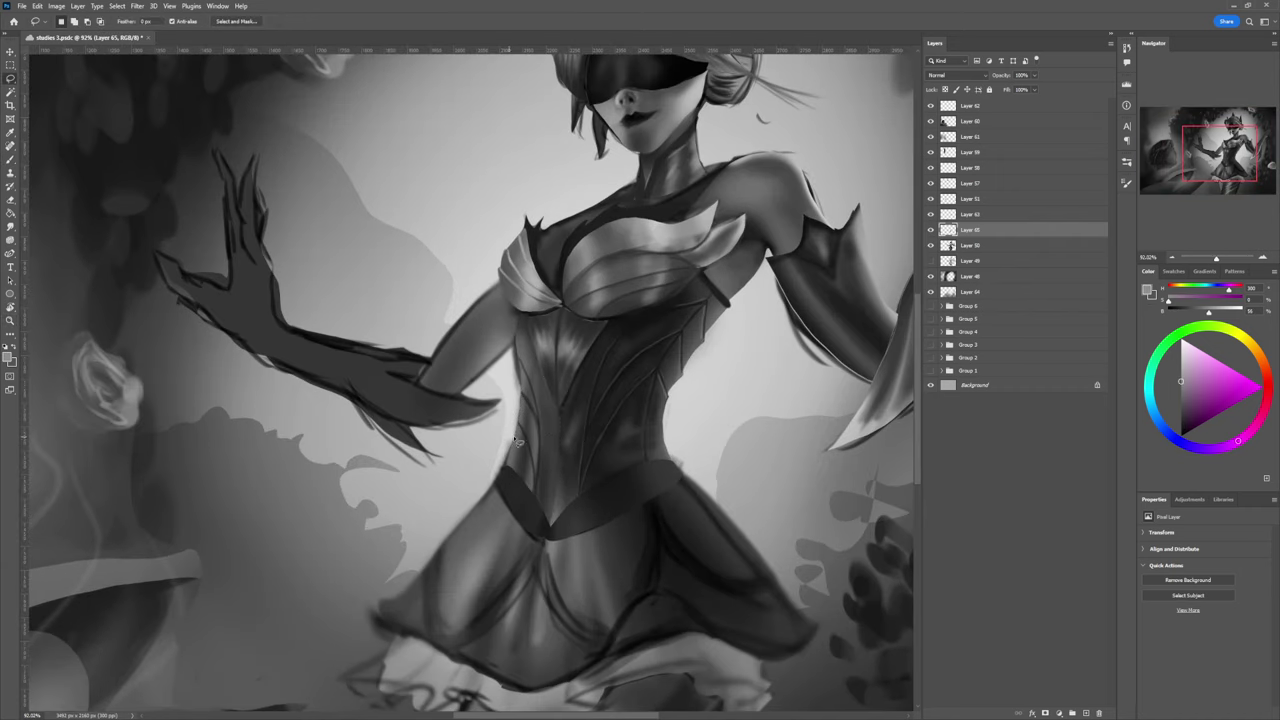
left_click(516, 373, "alt")
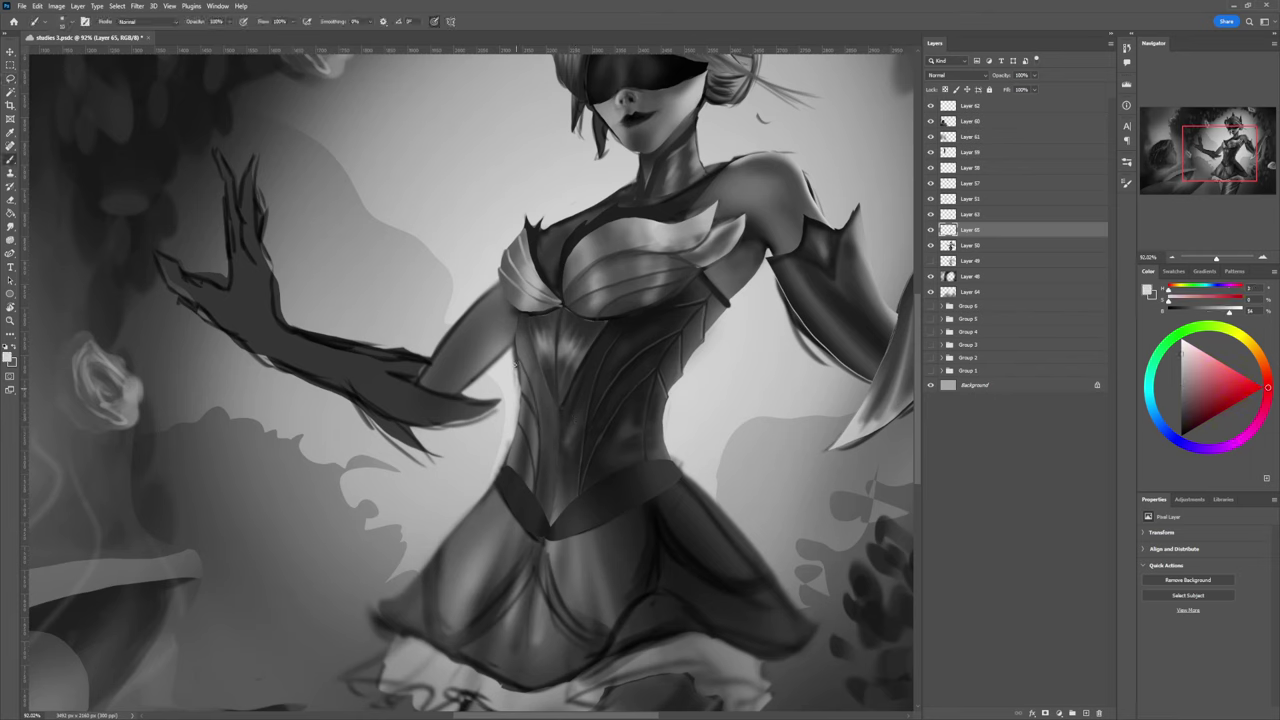
left_click_drag(517, 366, 517, 390)
left_click_drag(518, 404, 502, 465)
left_click_drag(519, 350, 509, 446)
Step: Erase the rough edge along the waist's left contour on Layer 50 with a small eraser
key("z")
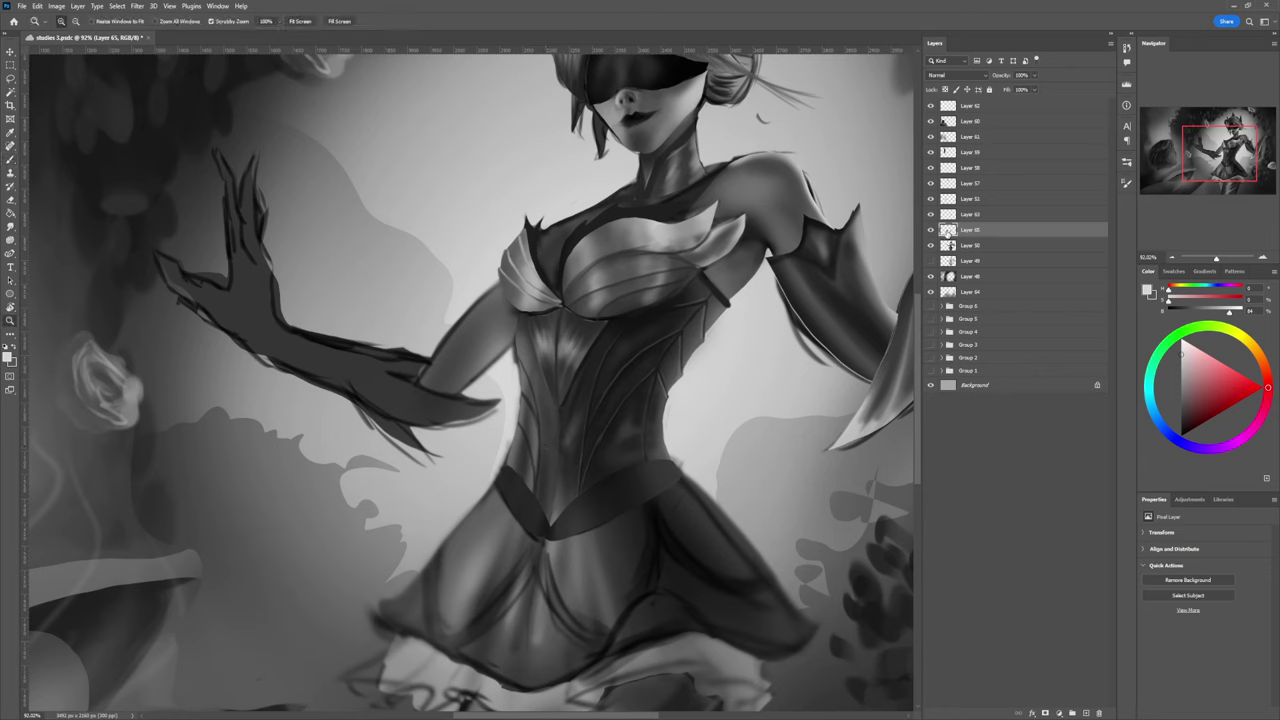
left_click(964, 246)
key("b")
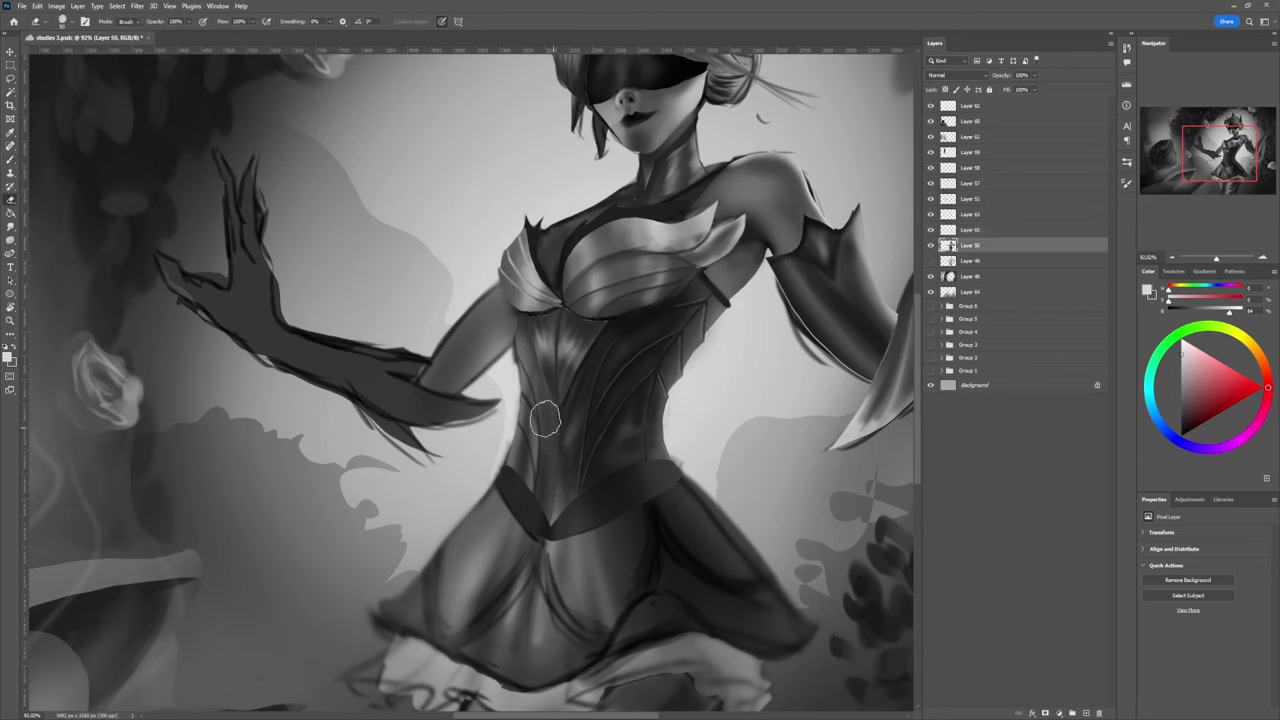
left_click_drag(513, 379, 516, 354)
key("ctrl+z")
key("bracketleft")
key("bracketleft")
key("bracketleft")
key("bracketleft")
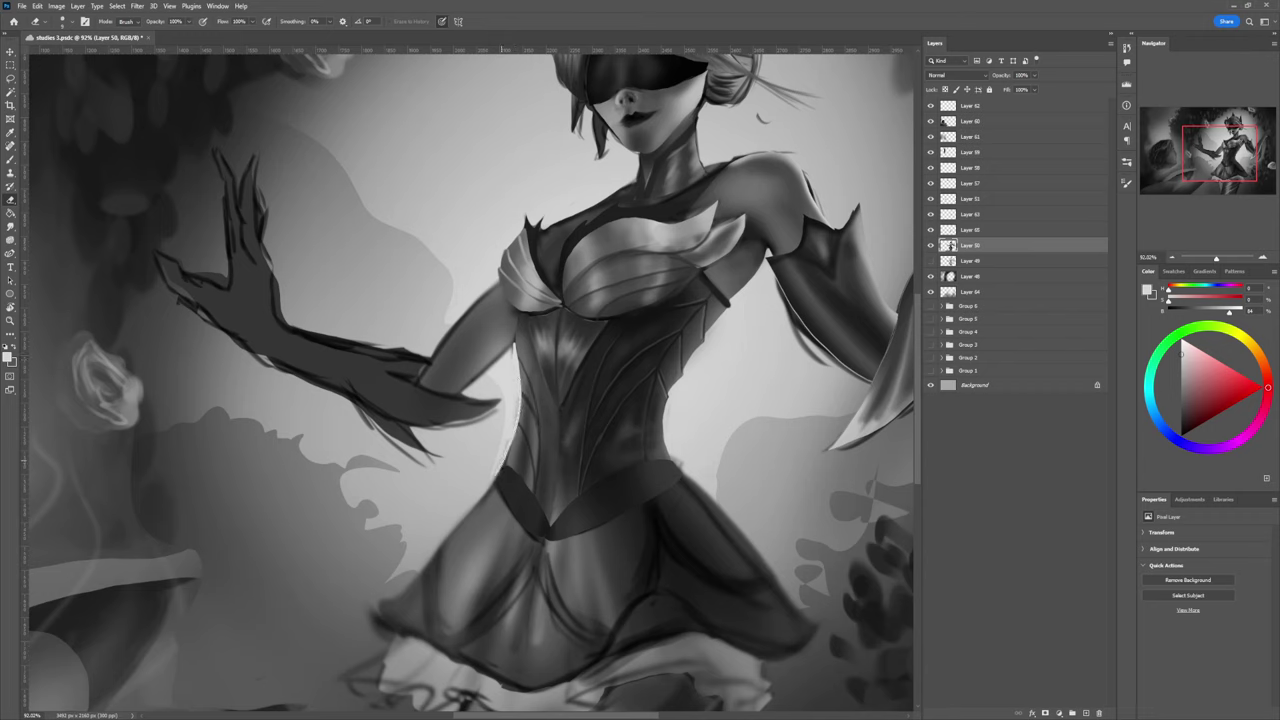
key("bracketright")
left_click_drag(510, 417, 545, 396)
Step: Add thin light grey highlights along the side panel's seams on Layer 65 and save the document
mouse_move(569, 465)
left_mouse_down()
mouse_move(612, 452)
mouse_move(570, 430)
left_mouse_up()
key("b")
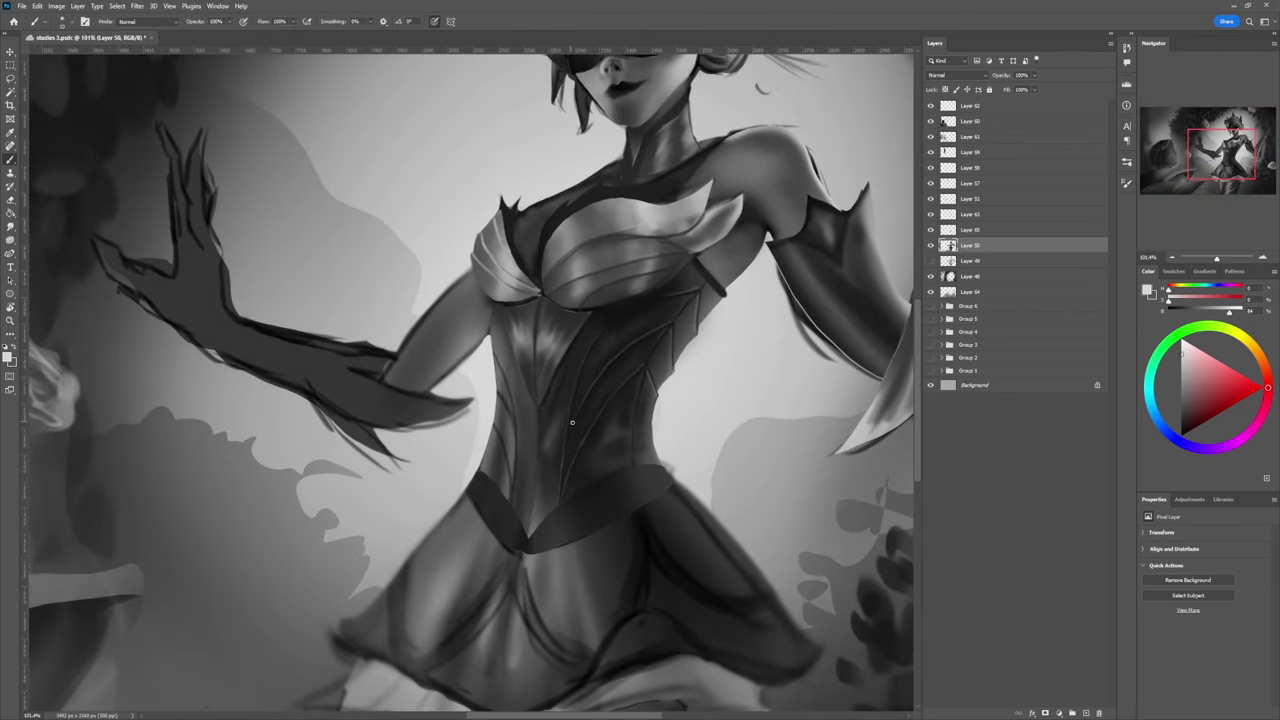
left_click(557, 339, "alt")
left_click(570, 356, "alt")
left_click(951, 231)
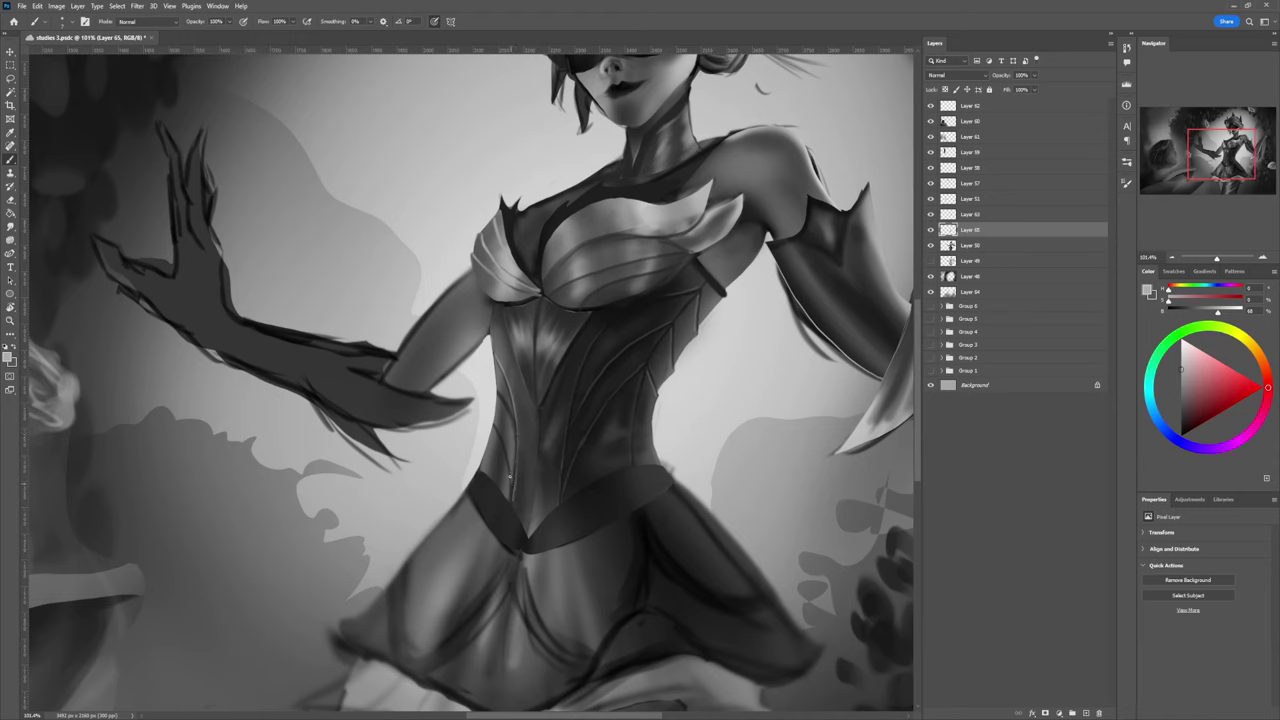
key("ctrl+s")
Step: Blend sampled dark and mid greys down the corset's centre panel toward the belt's point
scroll(494, 468, "down", 4)
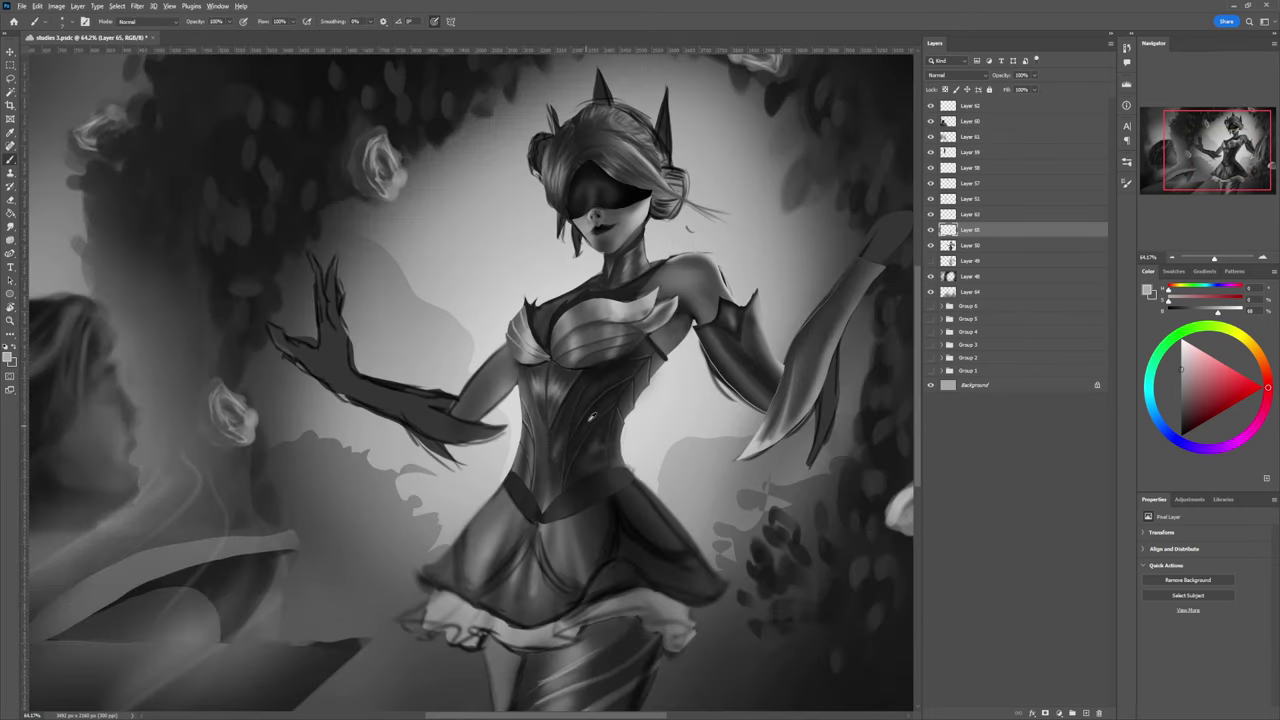
left_click(601, 366, "alt")
left_click(535, 451, "alt")
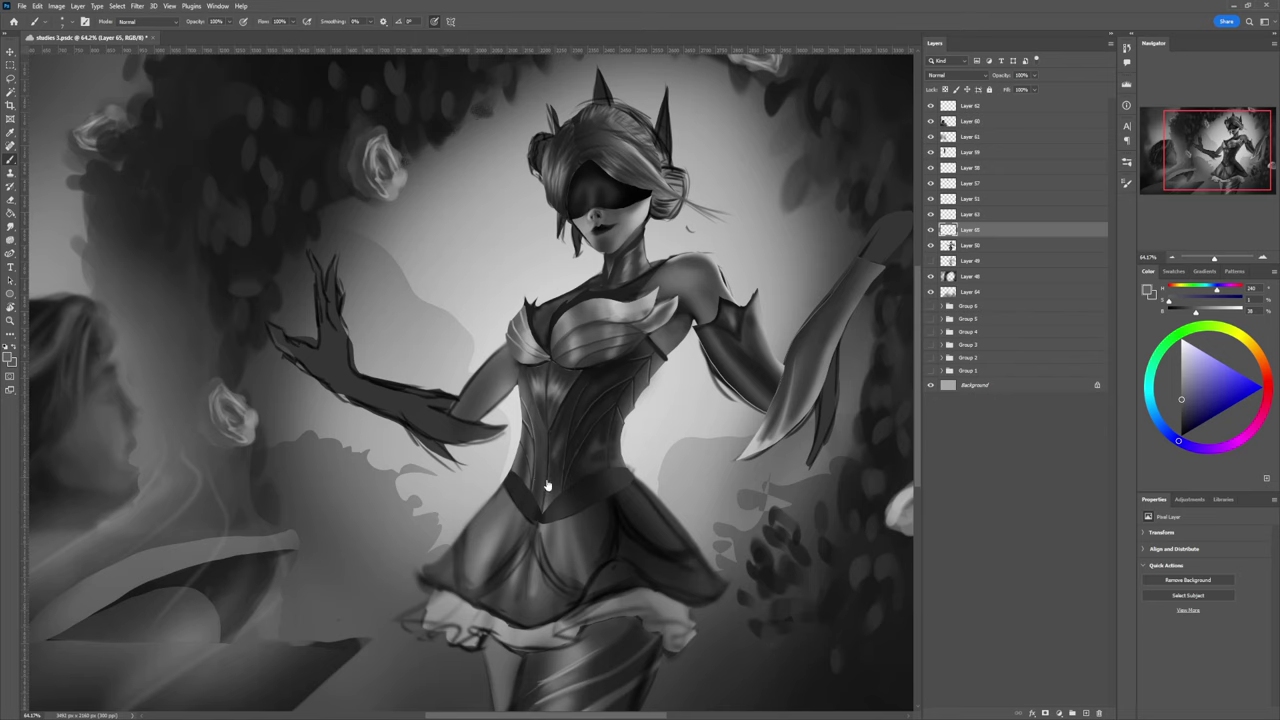
key("z")
left_click_drag(562, 487, 600, 461)
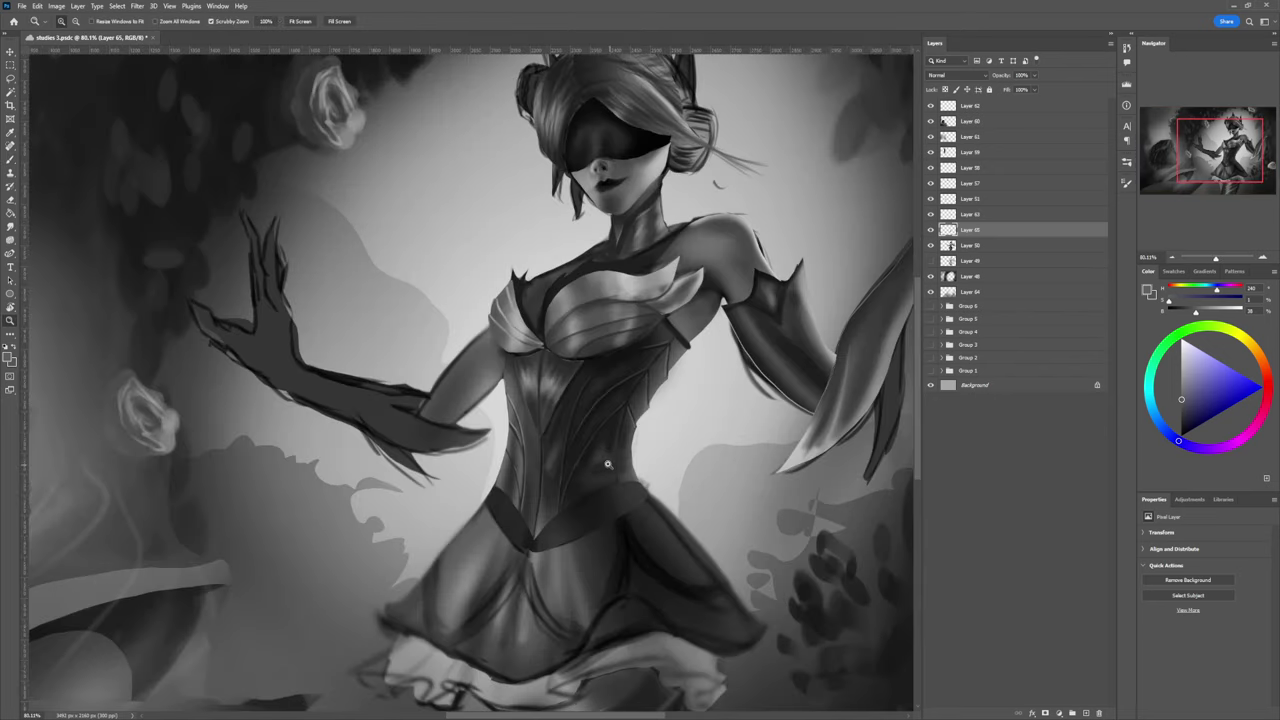
key("b")
left_click(564, 425, "alt")
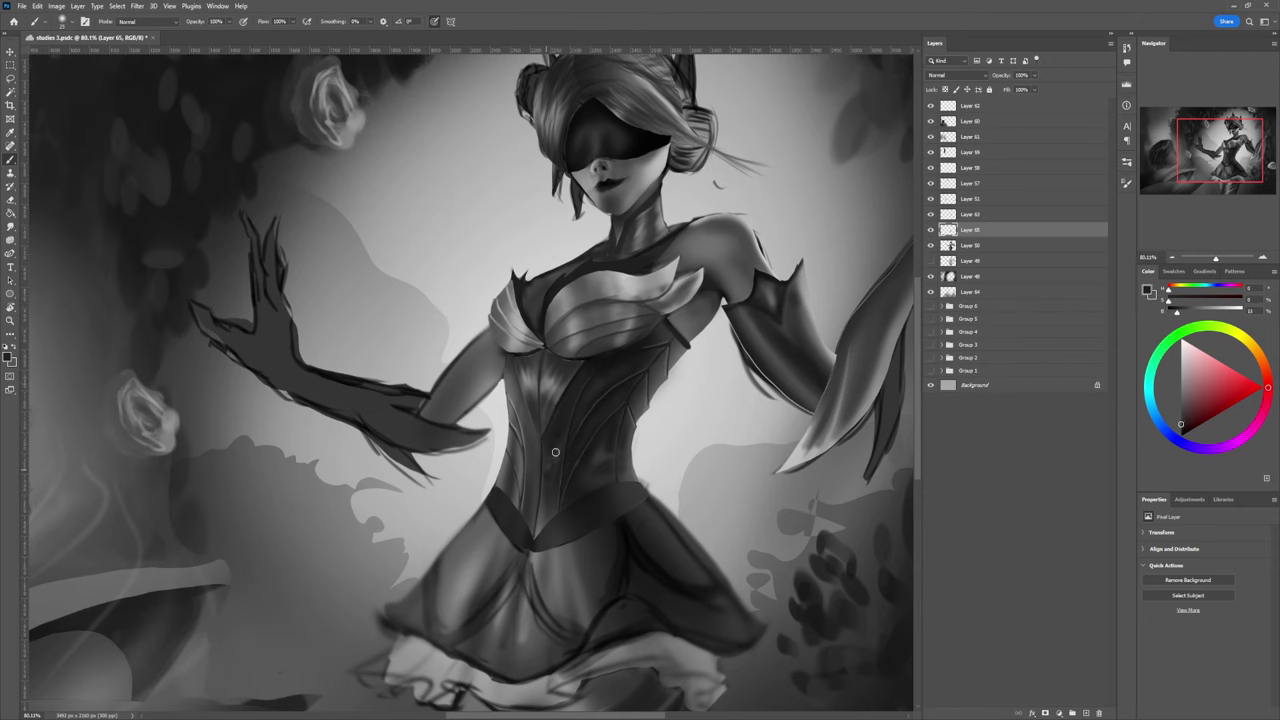
left_click(546, 511, "alt")
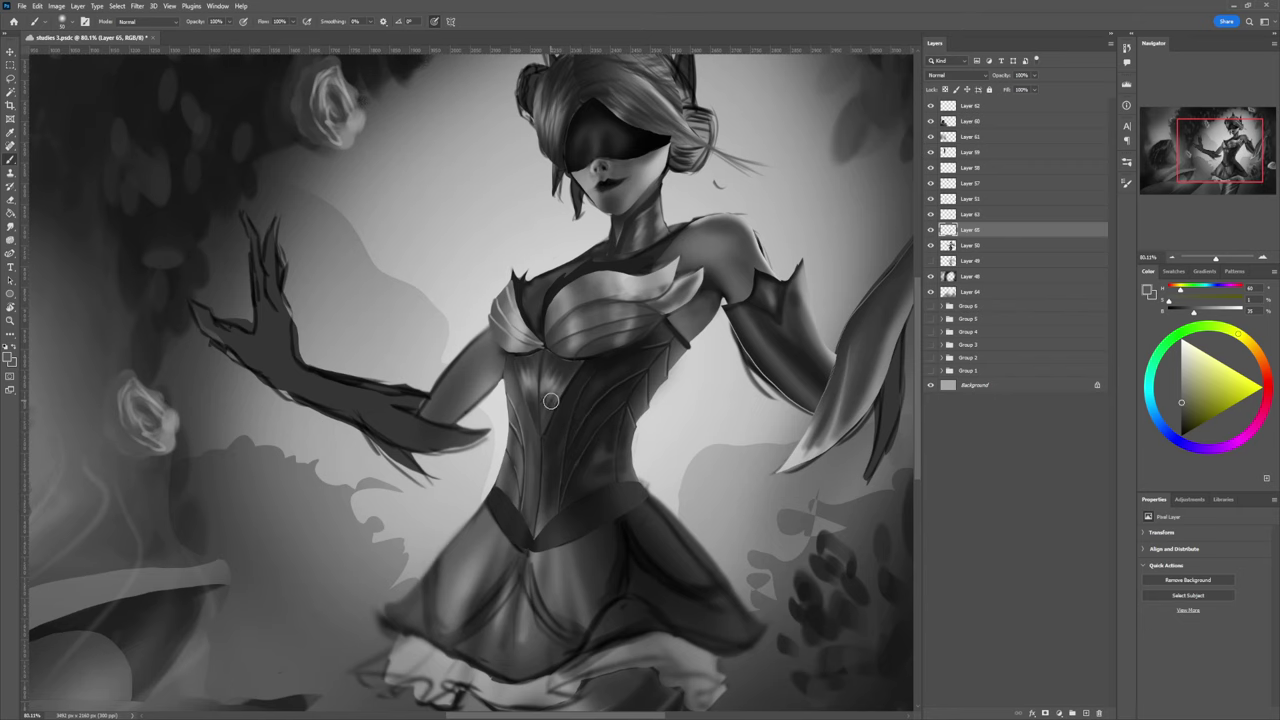
left_click_drag(550, 421, 490, 420)
Step: Switch to a different brush preset and add a new layer above Layer 65
scroll(628, 348, "up", 3)
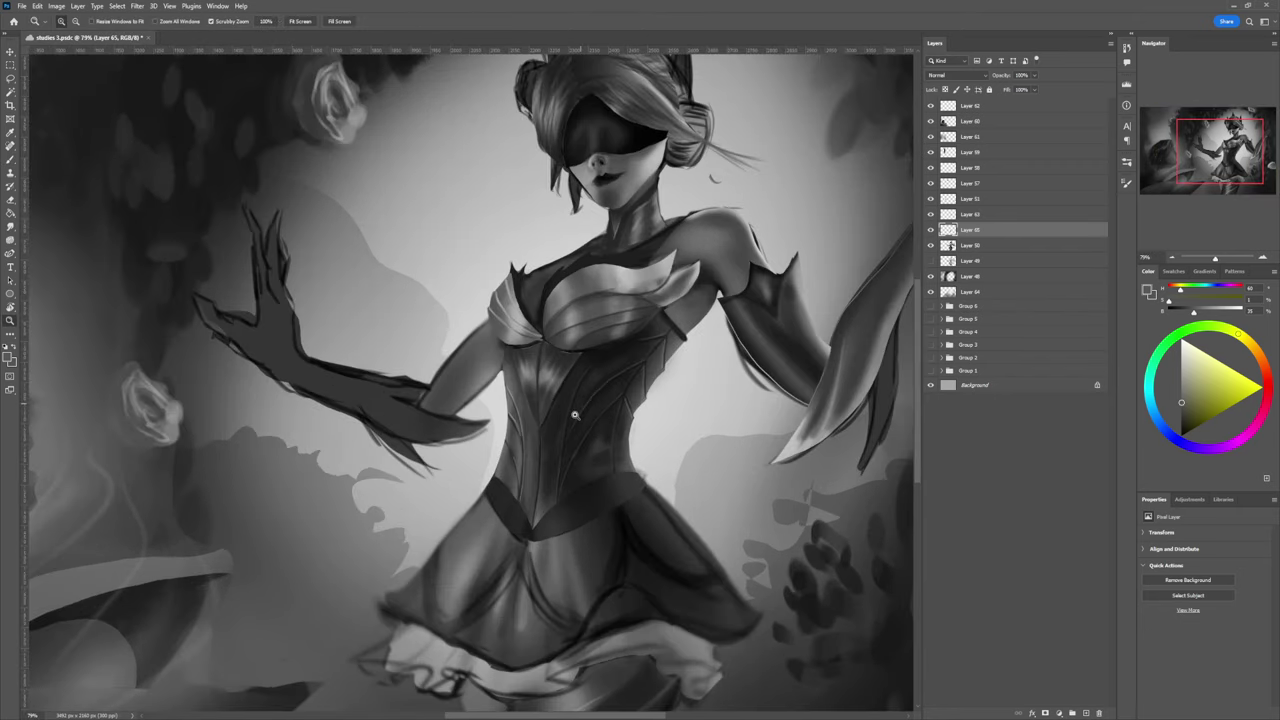
key("b")
key("period")
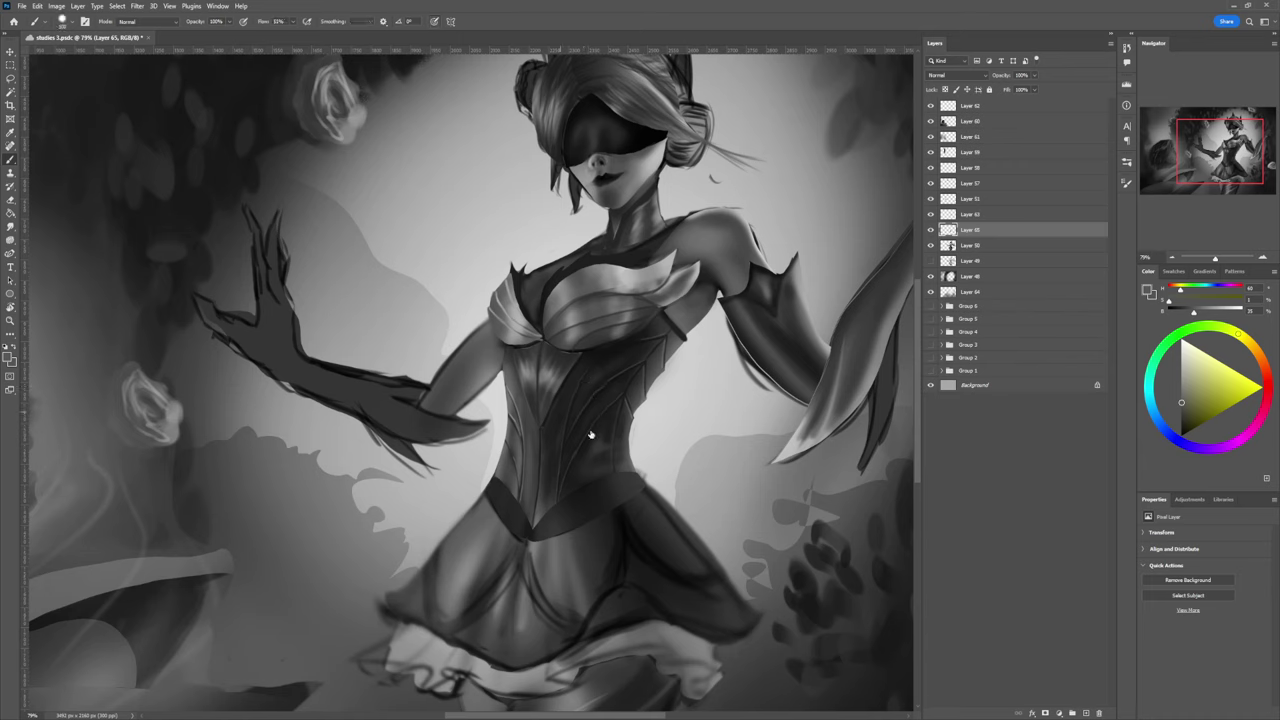
key("ctrl+shift+alt+n")
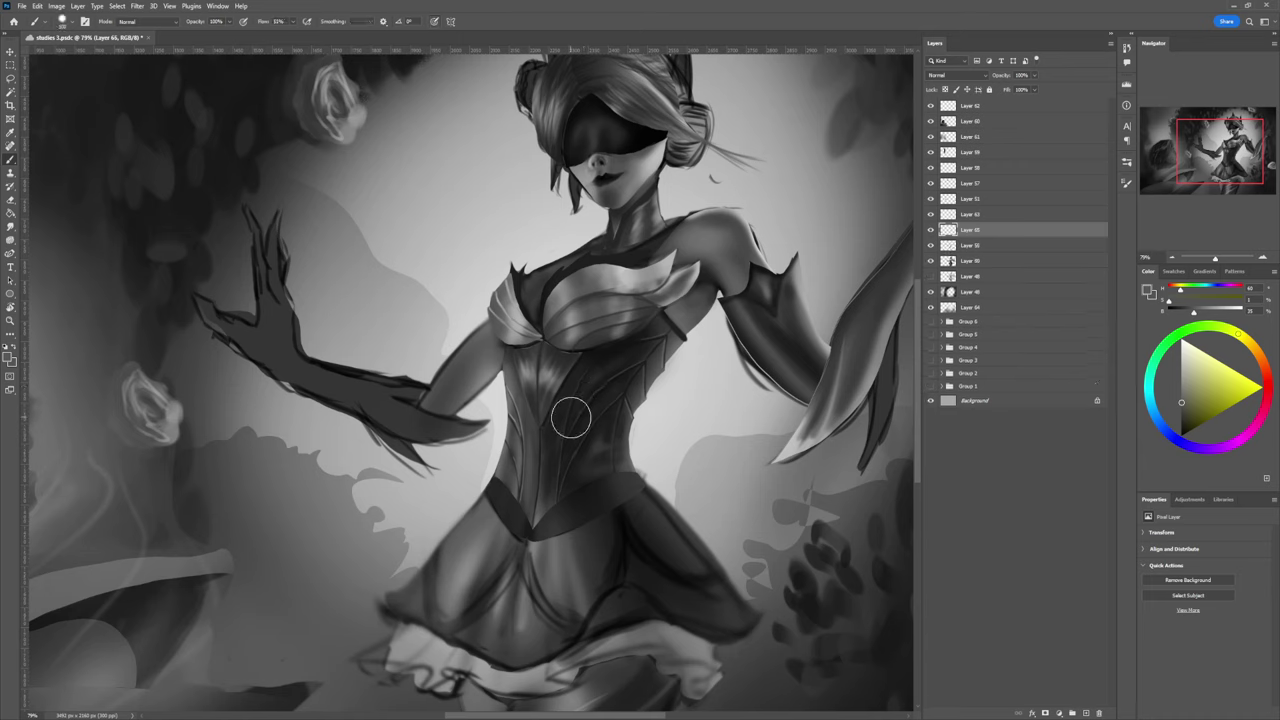
Step: Paint two mid-grey diamond-shaped ornaments on either side of the corset's centre seam on Layer 66 with a small brush
key("bracketleft")
key("bracketleft")
left_click(1179, 386)
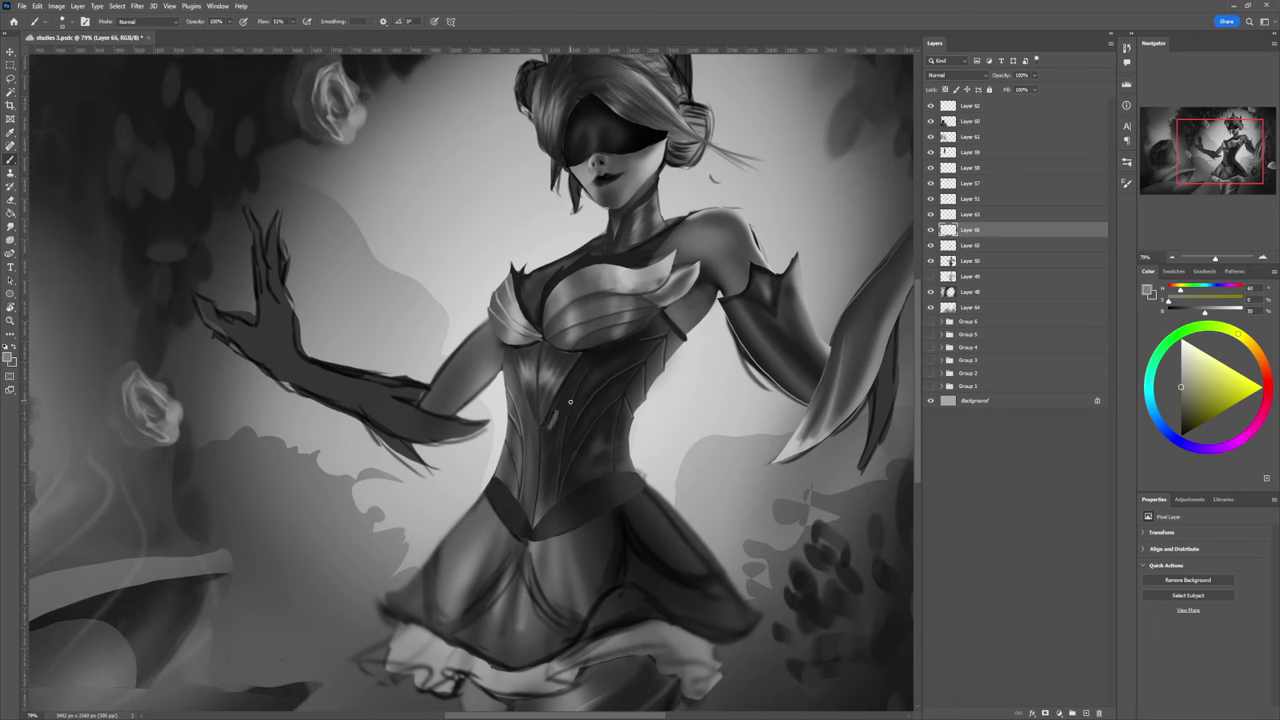
left_click(643, 395)
mouse_move(553, 427)
left_mouse_down()
mouse_move(550, 452)
mouse_move(550, 427)
mouse_move(533, 441)
left_mouse_up()
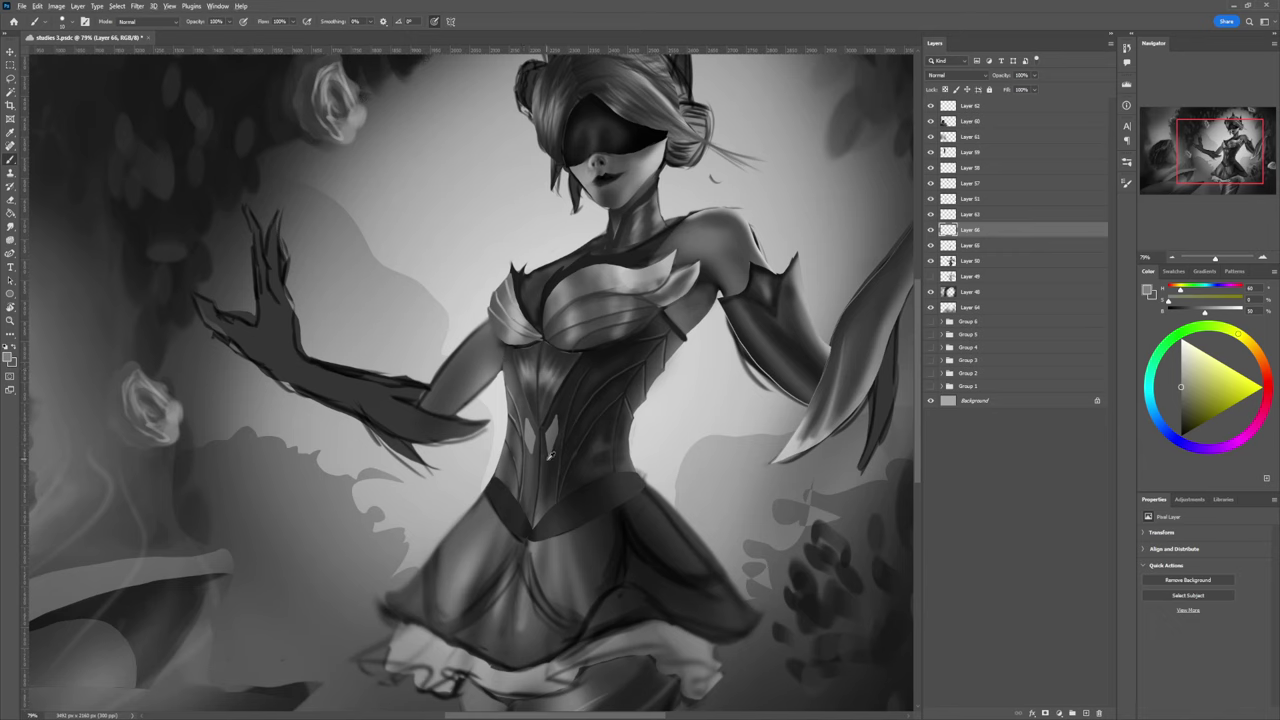
Step: Lock Layer 66's transparent pixels and shade the ends of both diamond ornaments with a soft brush in sampled dark grey
key("z")
mouse_move(550, 469)
left_mouse_down()
mouse_move(501, 474)
mouse_move(580, 451)
left_mouse_up()
key("b")
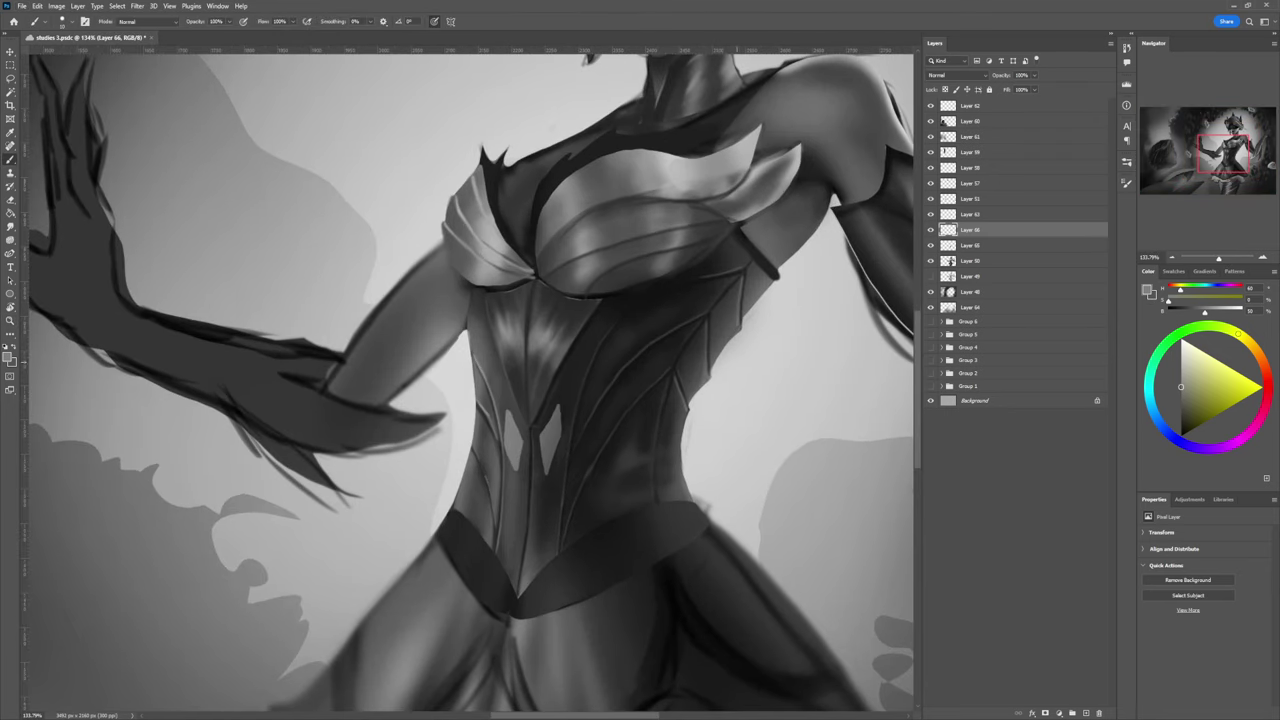
left_click(946, 90)
key("period")
left_click(678, 495, "alt")
left_click_drag(744, 396, 700, 440)
key("bracketleft")
key("bracketleft")
key("bracketleft")
key("bracketleft")
key("bracketleft")
key("bracketleft")
key("bracketleft")
key("bracketleft")
key("bracketleft")
key("bracketright")
key("bracketright")
key("bracketright")
key("bracketright")
key("bracketright")
key("bracketright")
left_click_drag(523, 477, 516, 490)
key("bracketleft")
key("bracketleft")
key("bracketleft")
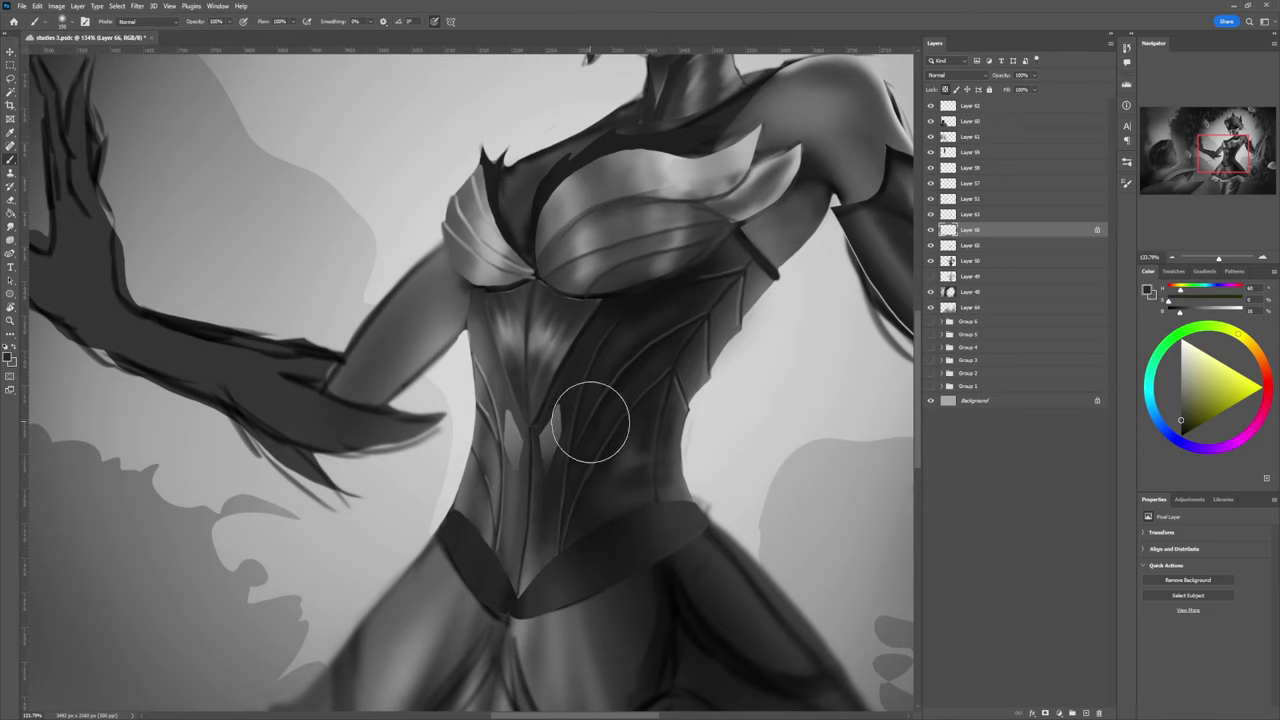
left_click_drag(564, 388, 524, 382)
Step: Paint light grey highlights in the middle of both diamond ornaments with a much smaller brush
left_click(1181, 366)
key("bracketleft")
key("bracketleft")
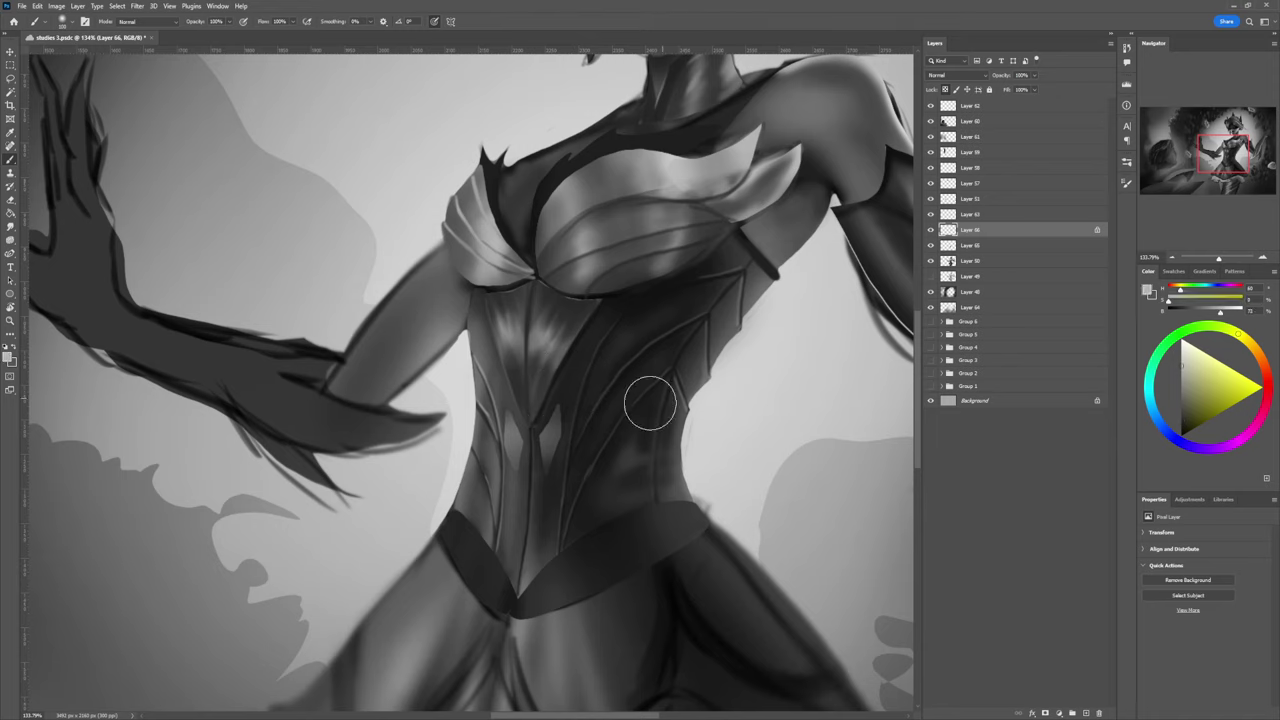
key("bracketleft")
key("bracketleft")
key("bracketleft")
key("bracketleft")
key("bracketleft")
key("bracketleft")
key("bracketleft")
key("bracketleft")
key("bracketleft")
key("bracketleft")
key("bracketleft")
key("bracketleft")
mouse_move(540, 445)
left_mouse_down()
mouse_move(557, 425)
mouse_move(559, 449)
mouse_move(515, 426)
mouse_move(509, 455)
mouse_move(503, 432)
mouse_move(523, 448)
left_mouse_up()
Step: Deepen the edges of both diamond ornaments with fine dark grey strokes
left_click_drag(1174, 414, 1181, 422)
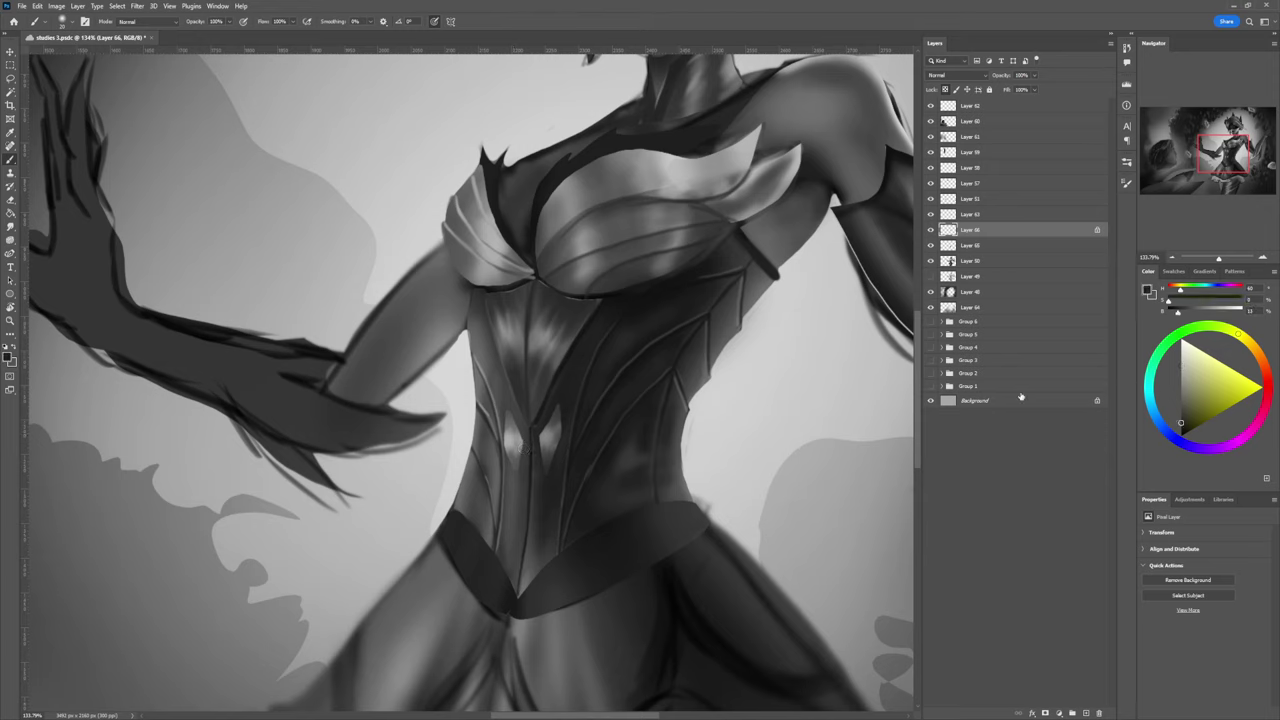
left_click_drag(568, 424, 546, 482)
key("bracketleft")
key("bracketleft")
key("bracketleft")
key("bracketleft")
key("bracketleft")
key("bracketleft")
left_click_drag(517, 470, 522, 440)
Step: Accent the diamond ornaments with brighter light grey highlights, then switch to black and review the whole painting
left_click(1182, 363)
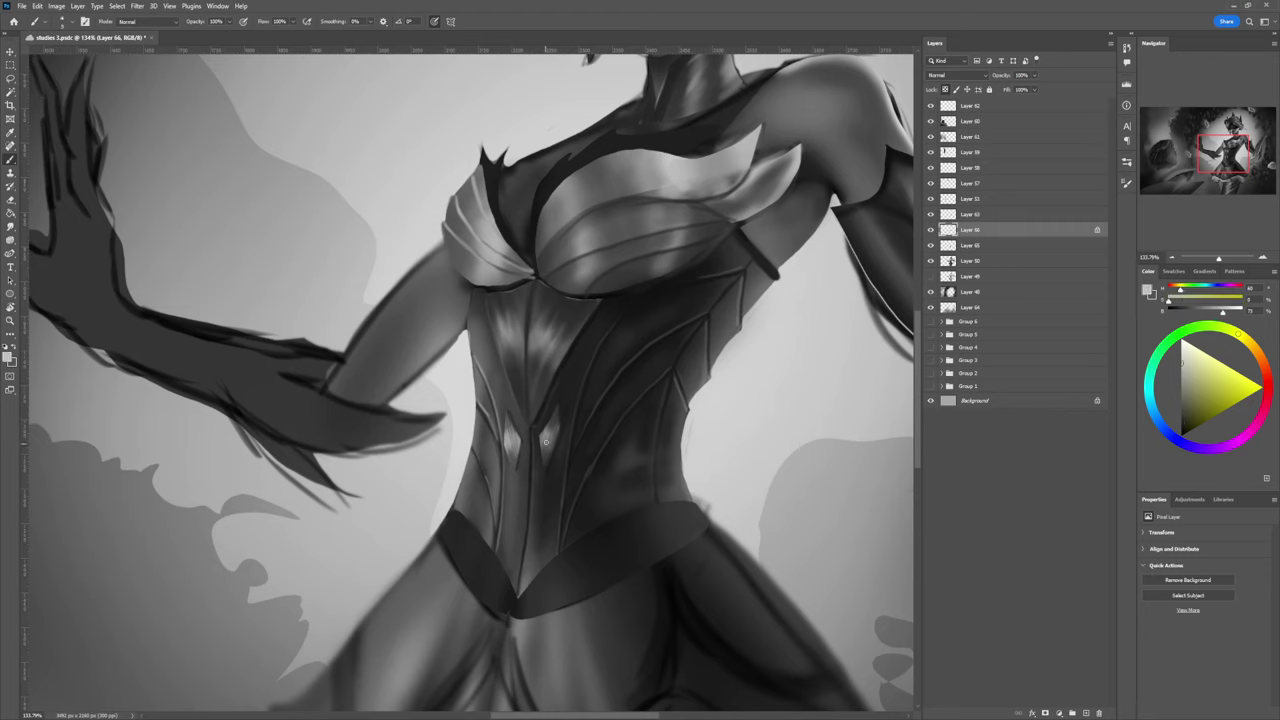
left_click_drag(1177, 361, 1182, 348)
key("x")
key("bracketright")
key("l")
key("z")
left_click_drag(592, 432, 508, 430)
left_click(671, 432, "alt")
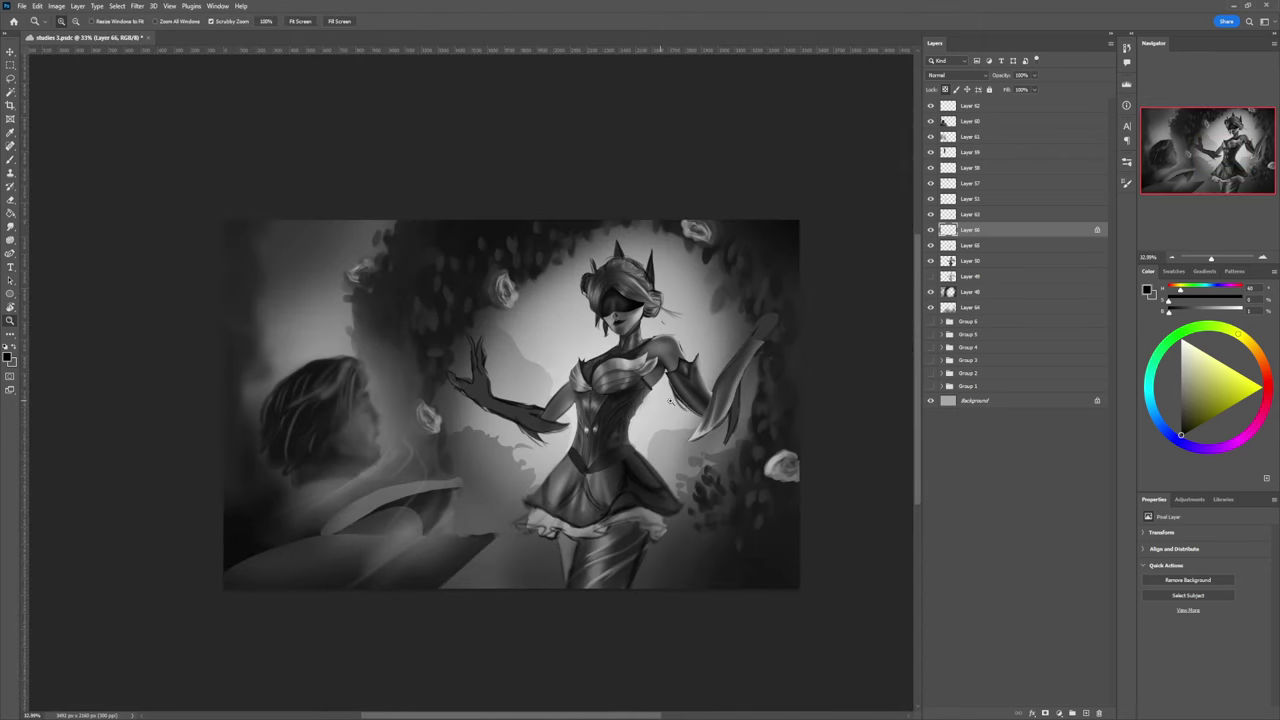
Step: Sample a dark grey from the corset above the belt's point and unlock Layer 66's transparent pixels
left_click(651, 478)
scroll(584, 419, "up", 1)
scroll(584, 419, "up", 1)
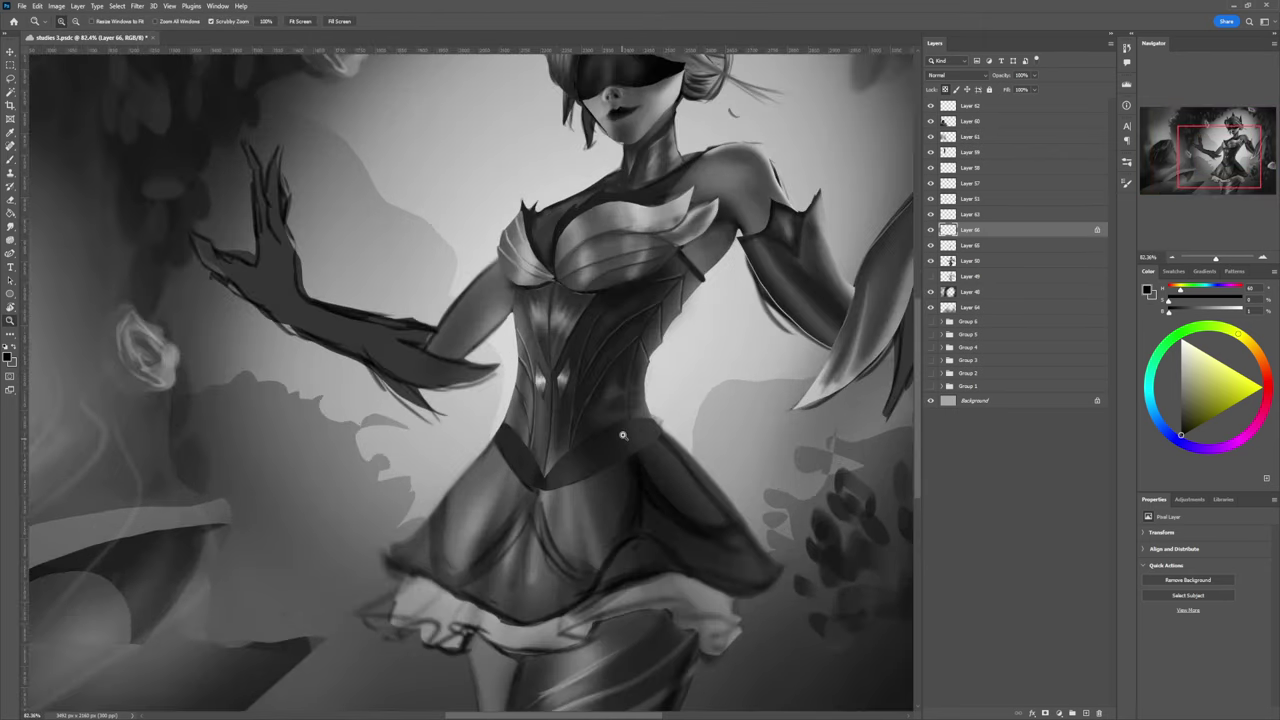
key("b")
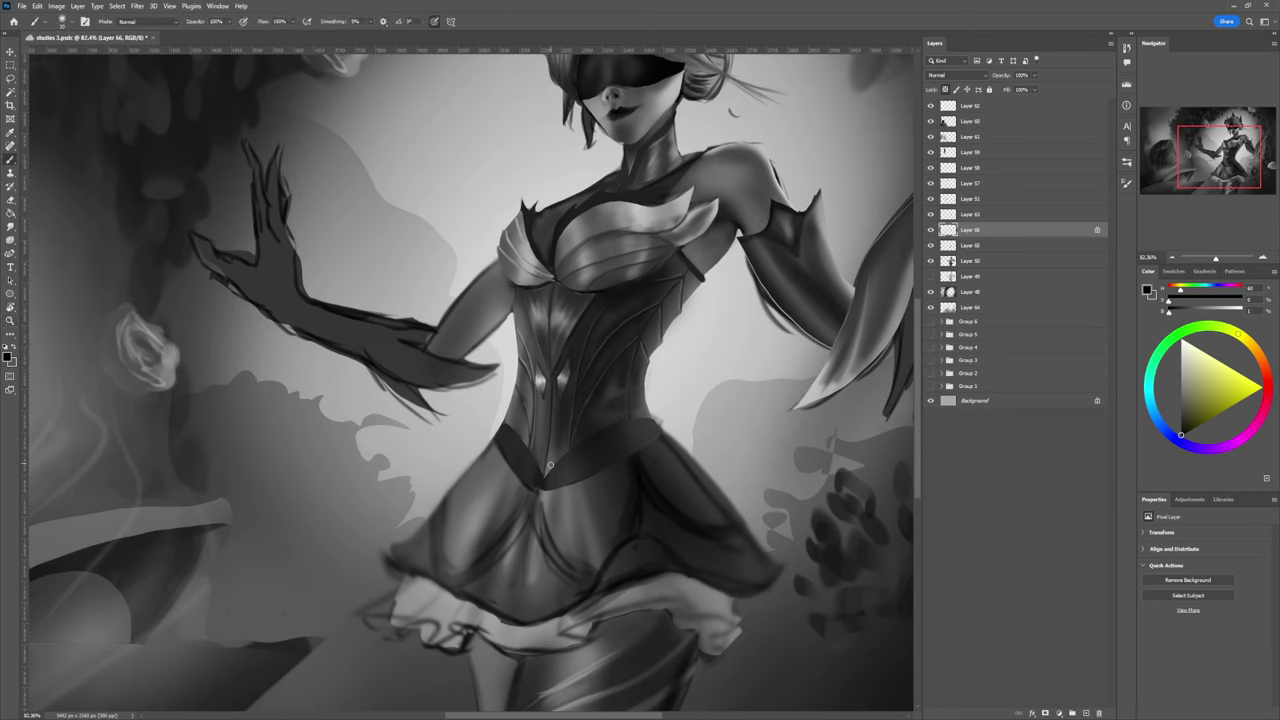
left_click(553, 448, "alt")
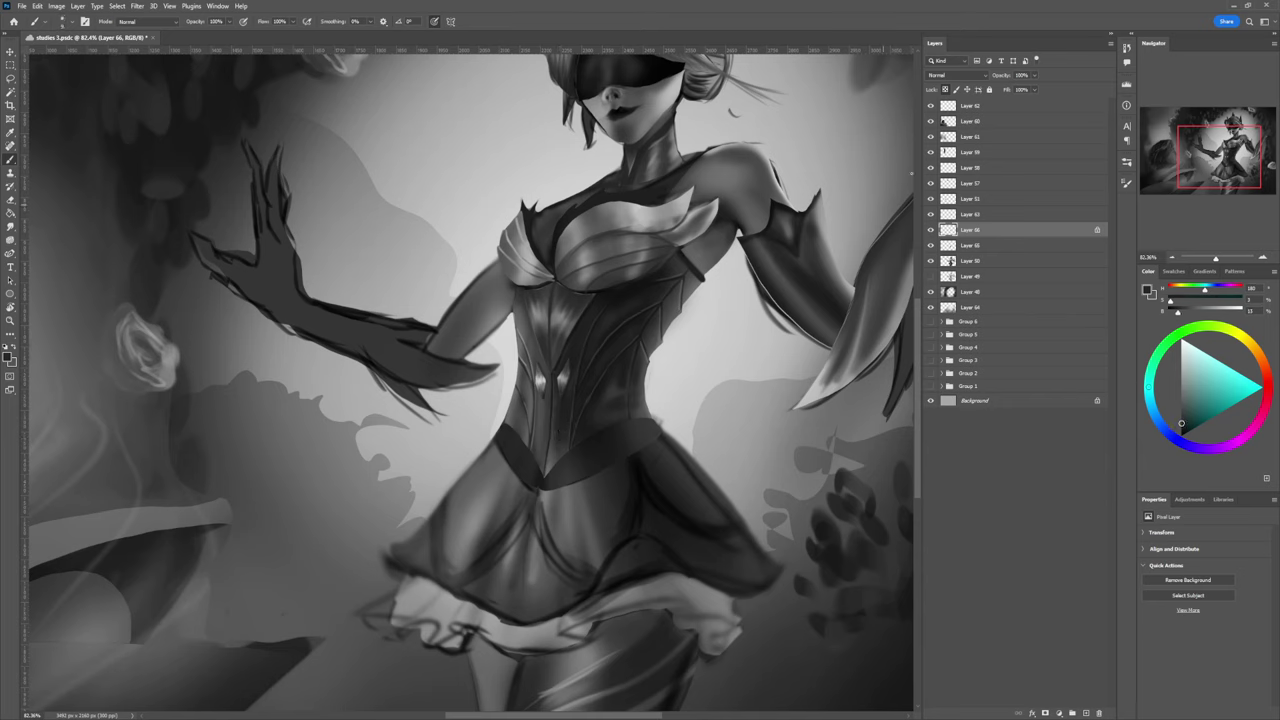
left_click(945, 90)
Step: Outline the skirt from the belt's lower edge to the hem with a freehand lasso selection
key("z")
mouse_move(541, 512)
left_mouse_down()
mouse_move(470, 525)
mouse_move(579, 506)
left_mouse_up()
key("l")
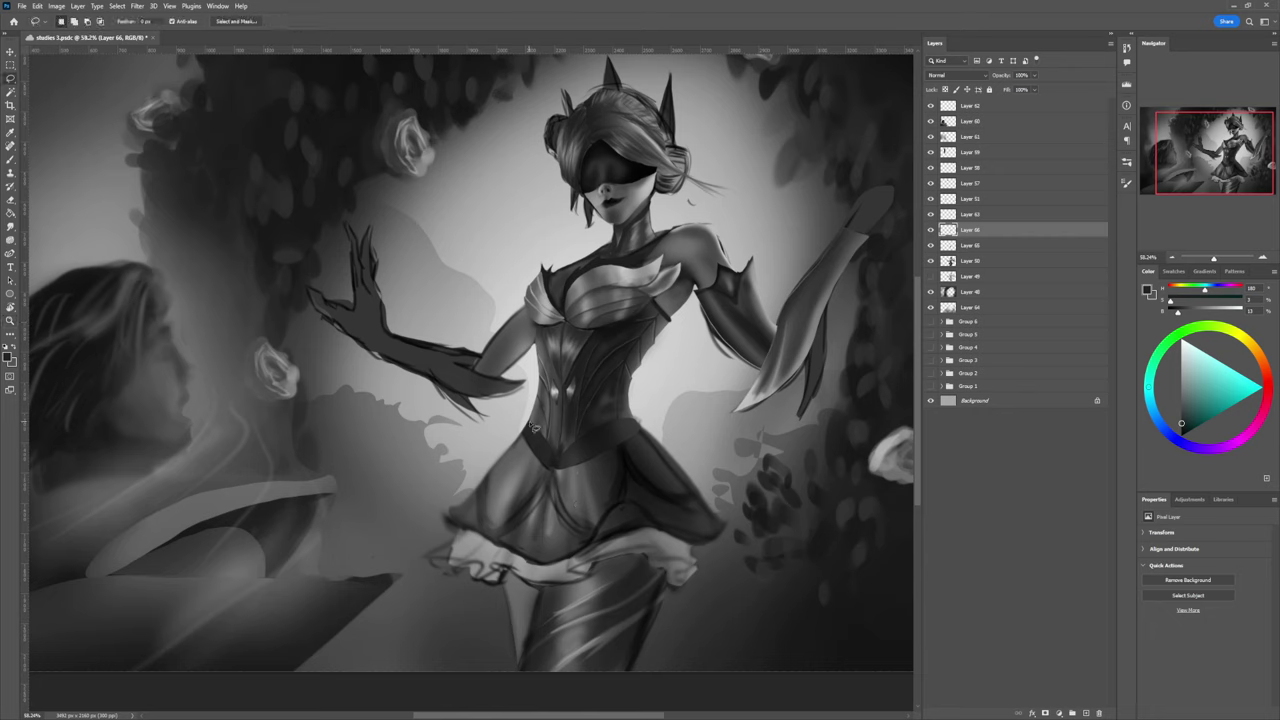
mouse_move(535, 426)
left_mouse_down()
mouse_move(441, 512)
mouse_move(500, 553)
mouse_move(551, 568)
mouse_move(588, 557)
mouse_move(619, 509)
mouse_move(675, 535)
mouse_move(733, 526)
mouse_move(639, 431)
mouse_move(564, 472)
mouse_move(521, 431)
left_mouse_up()
Step: Paint sampled mid grey along the skirt's left edge inside the selection with an enlarged soft brush
key("b")
left_click(519, 477, "alt")
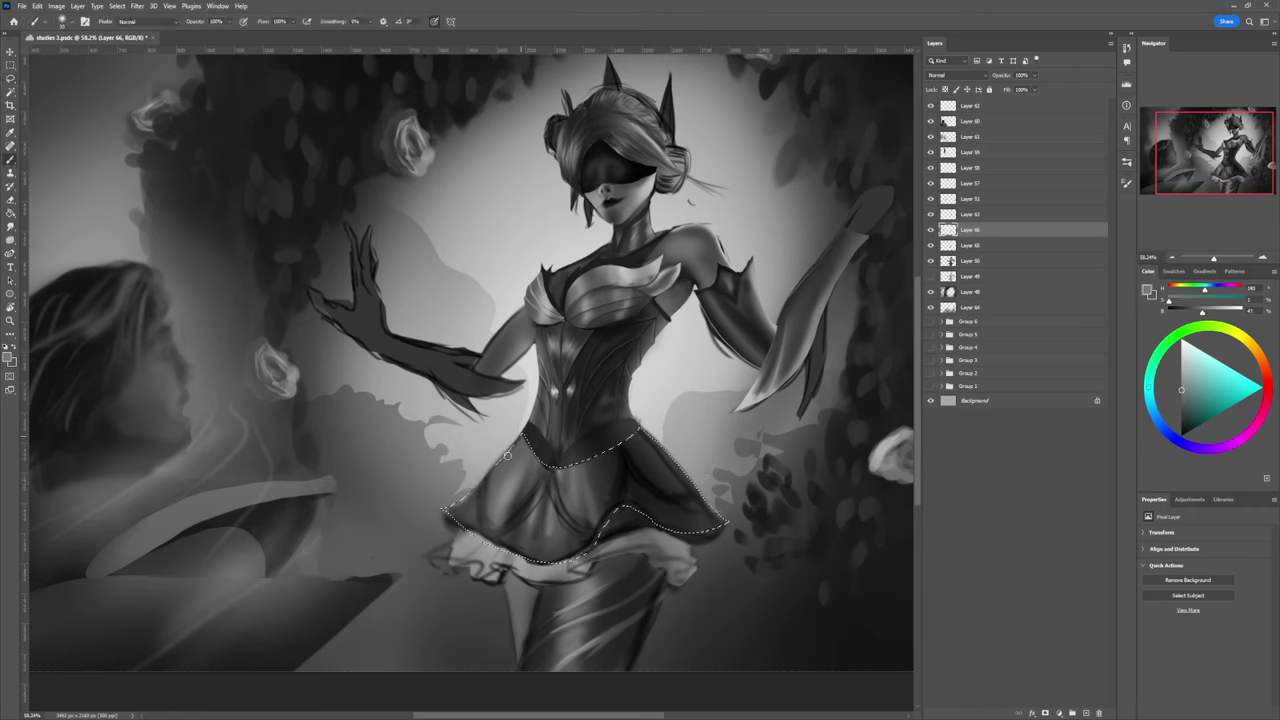
key("bracketright")
key("bracketright")
key("bracketright")
key("bracketright")
key("bracketright")
key("bracketright")
key("bracketright")
key("bracketright")
key("bracketright")
left_click_drag(450, 511, 512, 453)
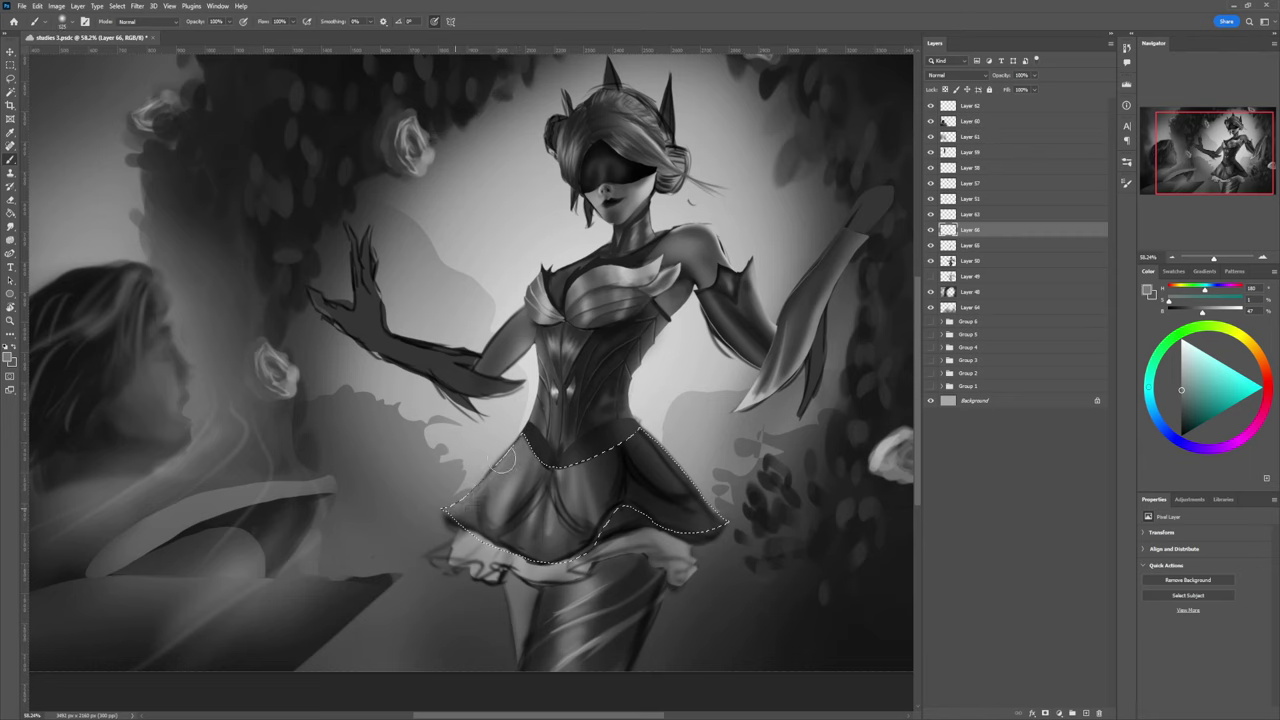
Step: Darken the skirt's upper left area below the belt with a large soft dark grey brush
left_click(1181, 421)
key("bracketright")
key("bracketright")
key("bracketright")
key("bracketright")
key("bracketright")
key("bracketright")
mouse_move(536, 422)
left_mouse_down()
mouse_move(480, 460)
mouse_move(490, 478)
left_mouse_up()
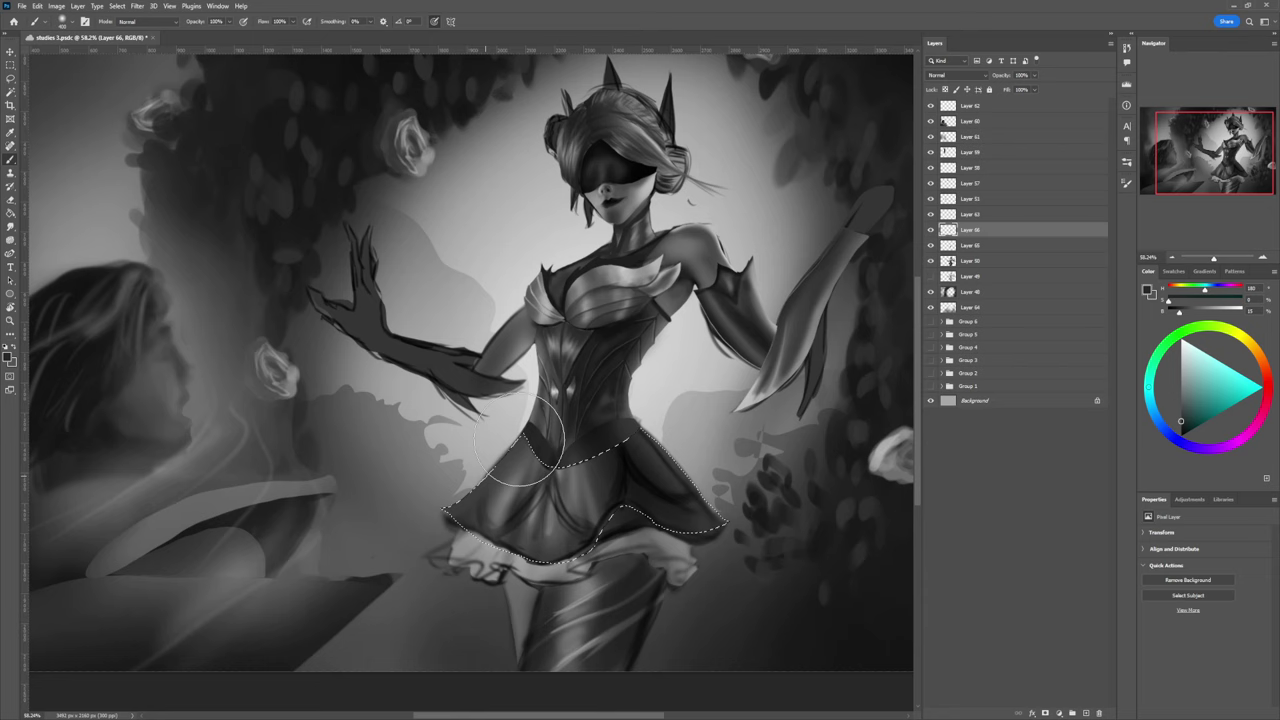
Step: Cover the skirt's front panel with broad soft strokes of lighter grey
left_click(507, 496, "alt")
key("bracketleft")
key("bracketleft")
key("bracketleft")
left_click(1181, 378)
mouse_move(562, 462)
left_mouse_down()
mouse_move(514, 494)
mouse_move(549, 444)
left_mouse_up()
key("bracketleft")
mouse_move(522, 511)
left_mouse_down()
mouse_move(550, 480)
mouse_move(575, 500)
mouse_move(571, 455)
mouse_move(598, 425)
mouse_move(603, 525)
mouse_move(621, 527)
mouse_move(620, 475)
mouse_move(597, 453)
left_mouse_up()
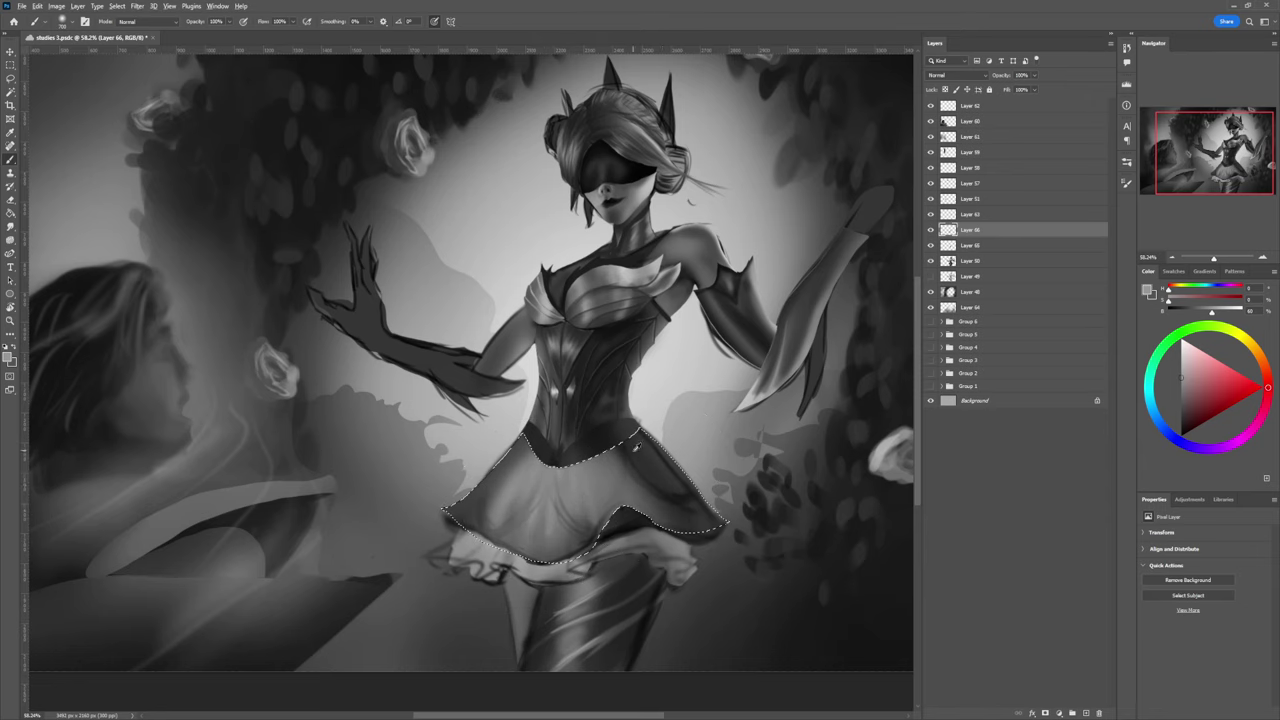
Step: Sample dark grey near the belt and shade the lower hem of the skirt's right side with a smaller brush
left_click(635, 449, "alt")
key("[")
key("[")
key("[")
key("[")
key("[")
key("[")
key("[")
key("[")
key("[")
mouse_move(695, 520)
left_mouse_down()
mouse_move(625, 428)
mouse_move(645, 536)
left_mouse_up()
Step: Smooth over the old fold lines on the skirt's right side with broader dark grey strokes
key("]")
key("]")
key("]")
key("]")
key("]")
left_click_drag(591, 438, 635, 539)
Step: Sample mid grey from the skirt's front and lighten the outer edge of its right side with a soft brush
key("]")
key("]")
key("]")
left_click(580, 475, "alt")
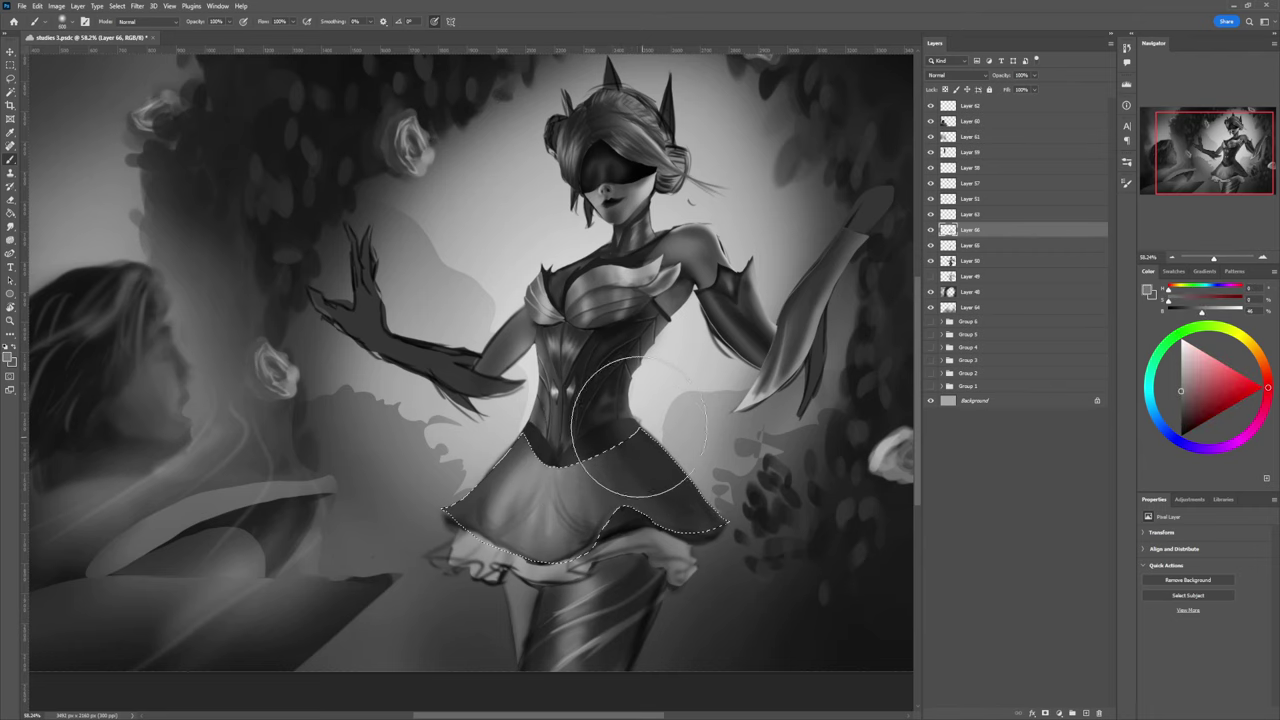
key("[")
key("[")
key("[")
key("[")
key("[")
key("[")
mouse_move(648, 441)
left_mouse_down()
mouse_move(686, 486)
mouse_move(637, 440)
mouse_move(683, 478)
left_mouse_up()
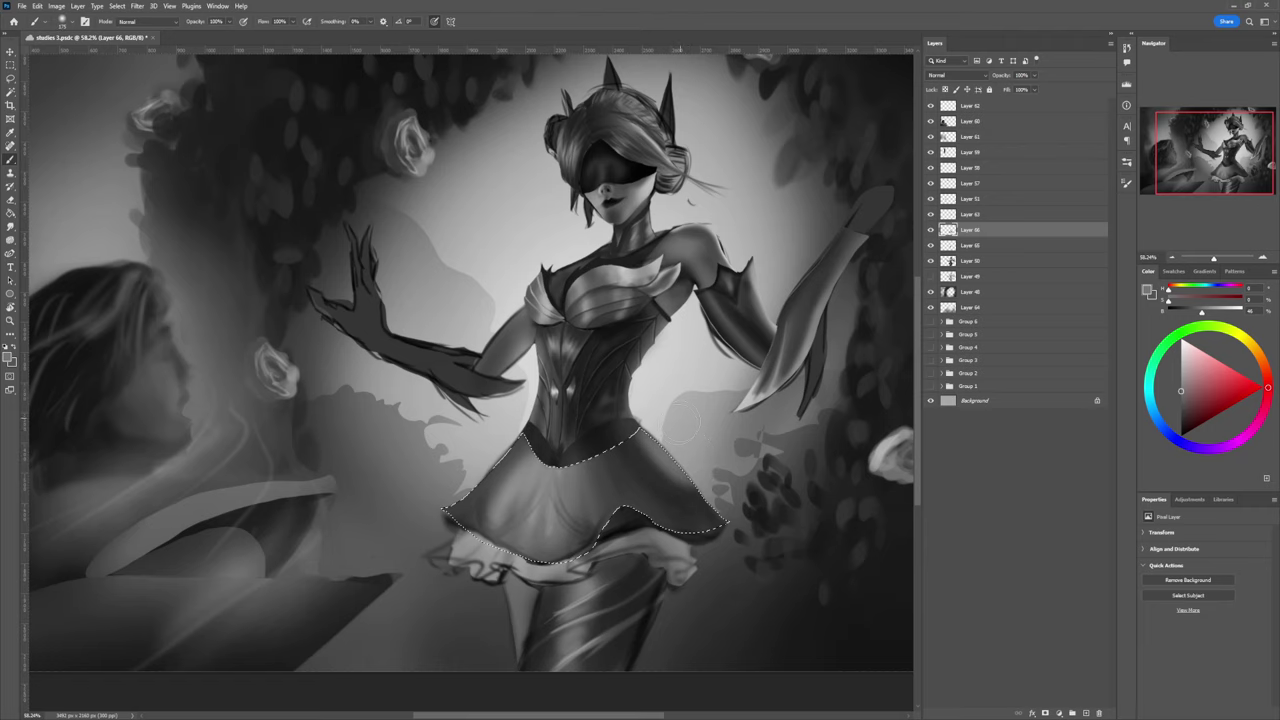
Step: Sample dark grey from the skirt's right side and paint shadow folds on its left half with a reduced brush
key("z")
left_click_drag(610, 507, 642, 522)
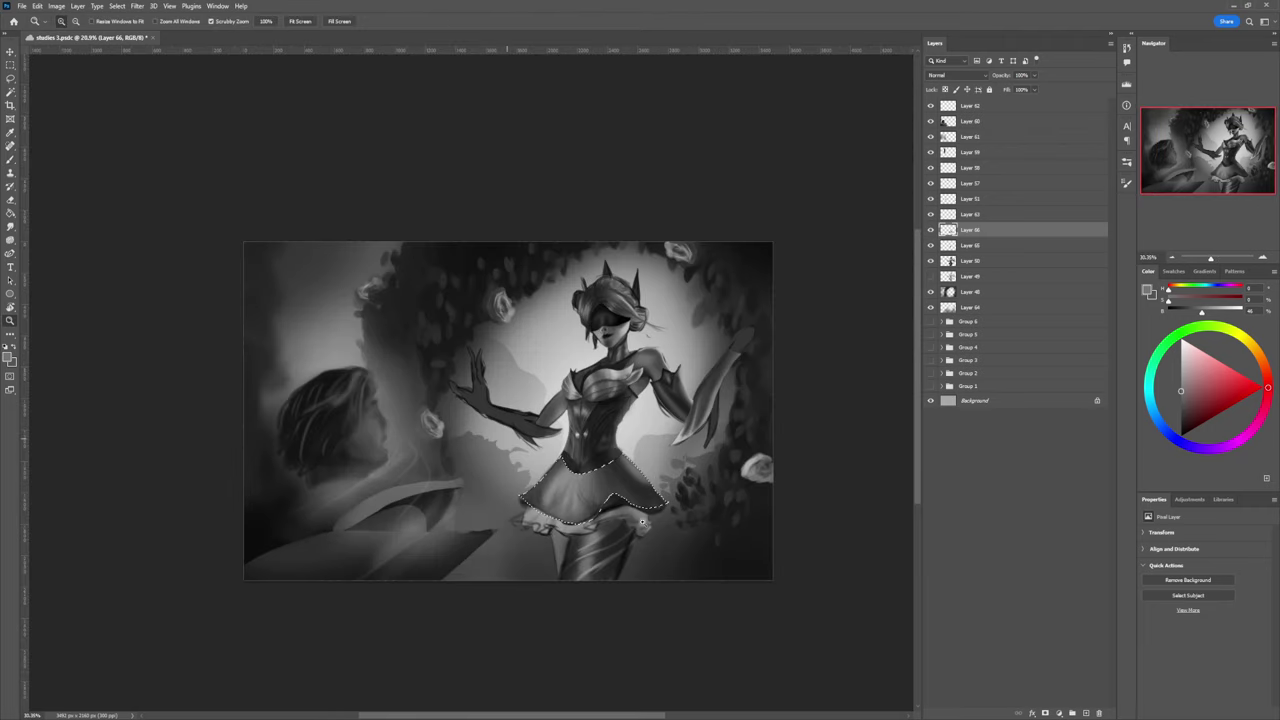
scroll(643, 521, "up", 2)
key("b")
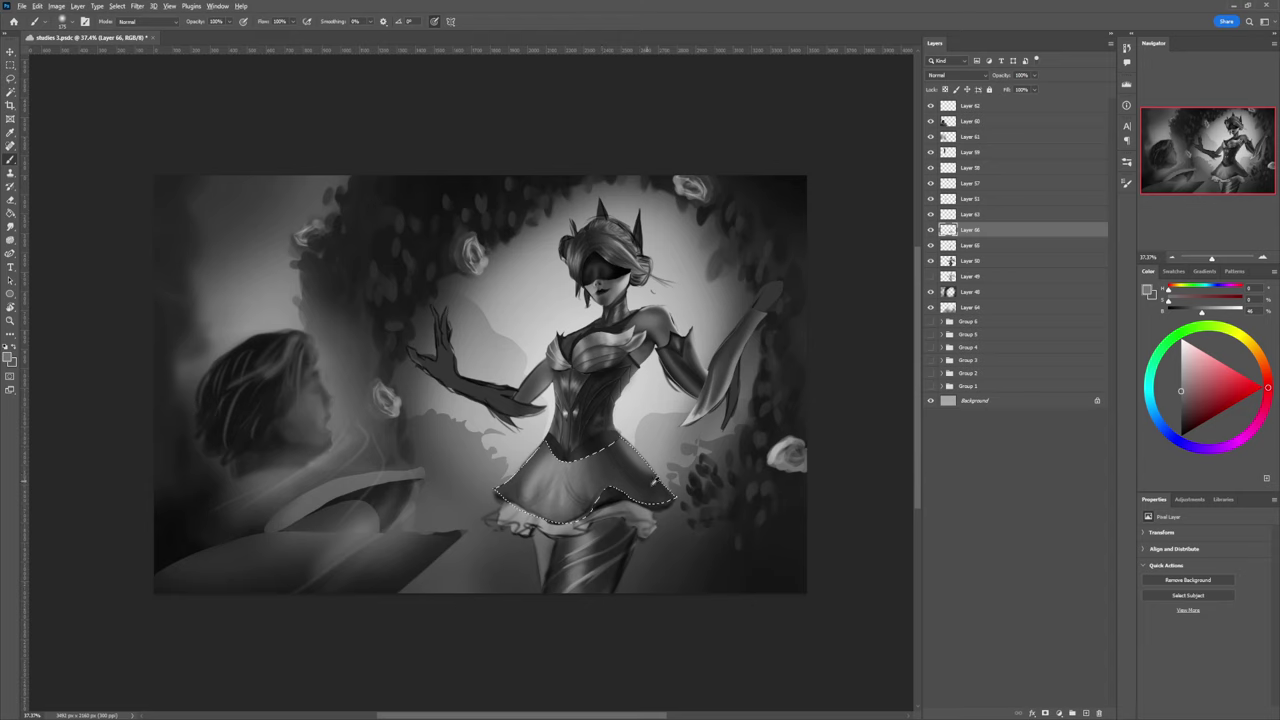
left_click(643, 481, "alt")
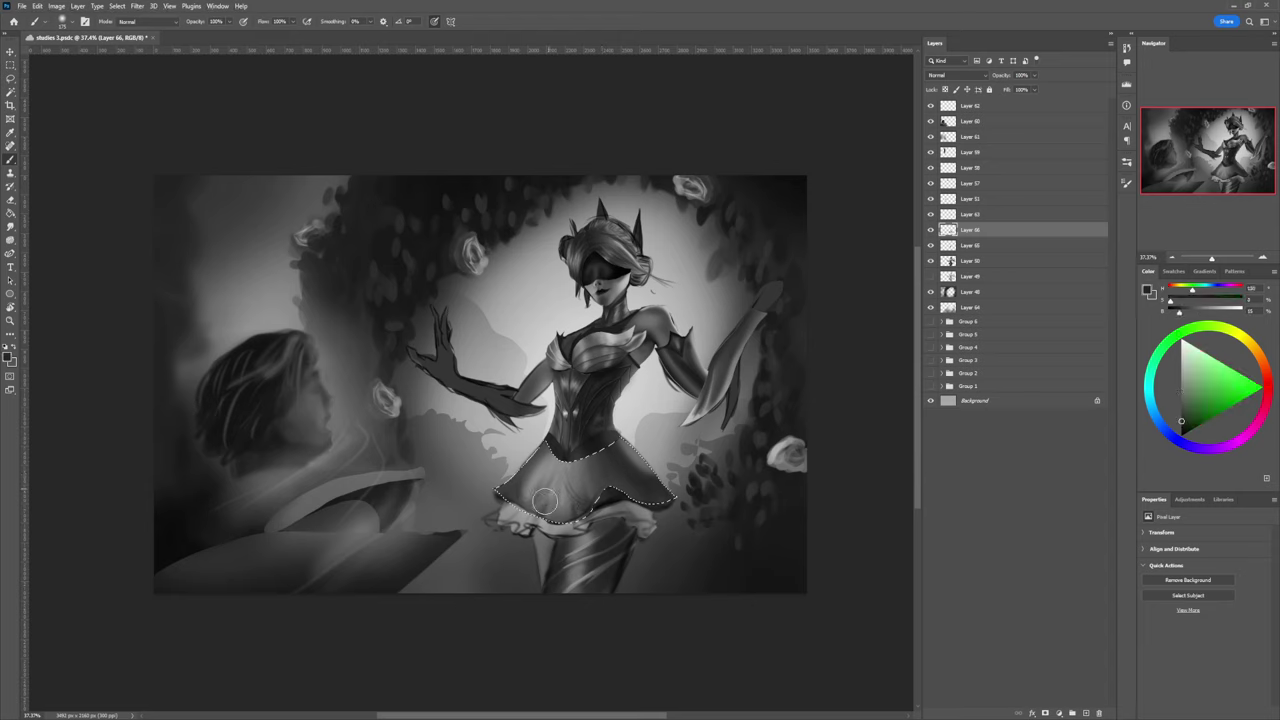
key("bracketleft")
key("bracketleft")
key("bracketleft")
key("bracketleft")
key("bracketleft")
key("bracketleft")
key("bracketleft")
key("bracketleft")
key("bracketleft")
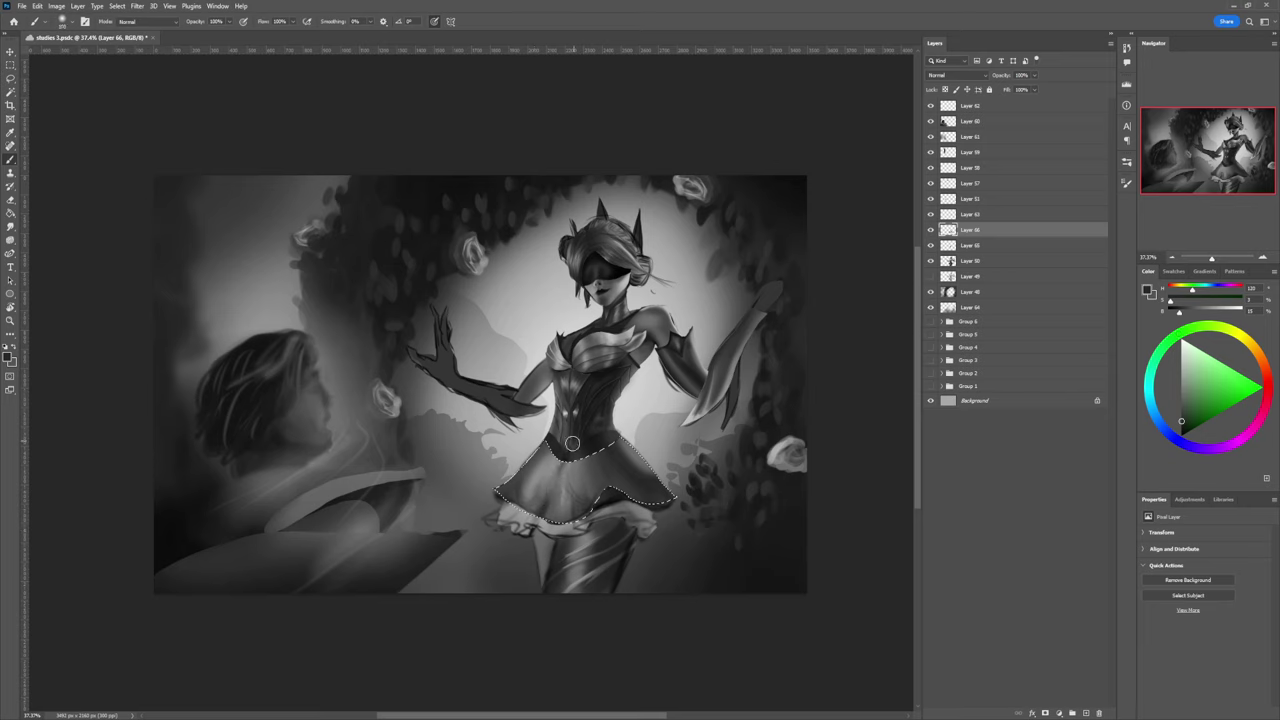
Step: Blend the skirt's folds with a larger soft brush, using mid and dark greys sampled from its front
key("bracketright")
key("bracketright")
key("bracketright")
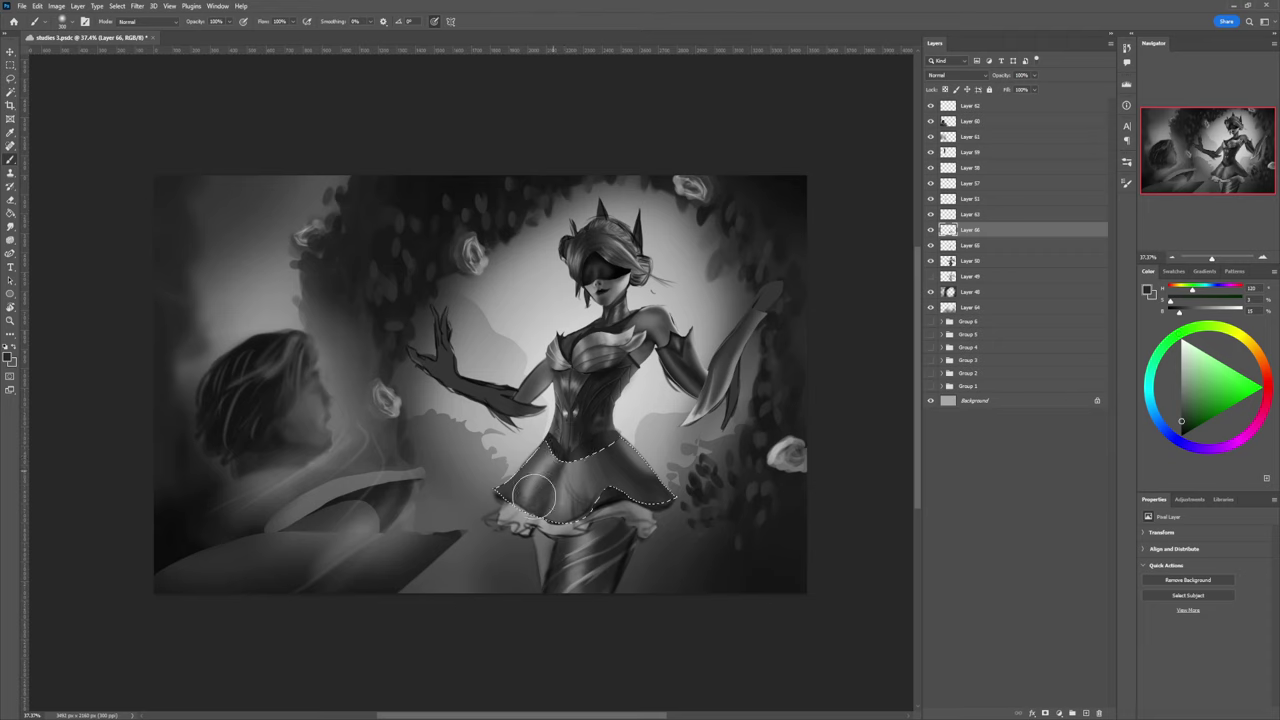
left_click(561, 506, "alt")
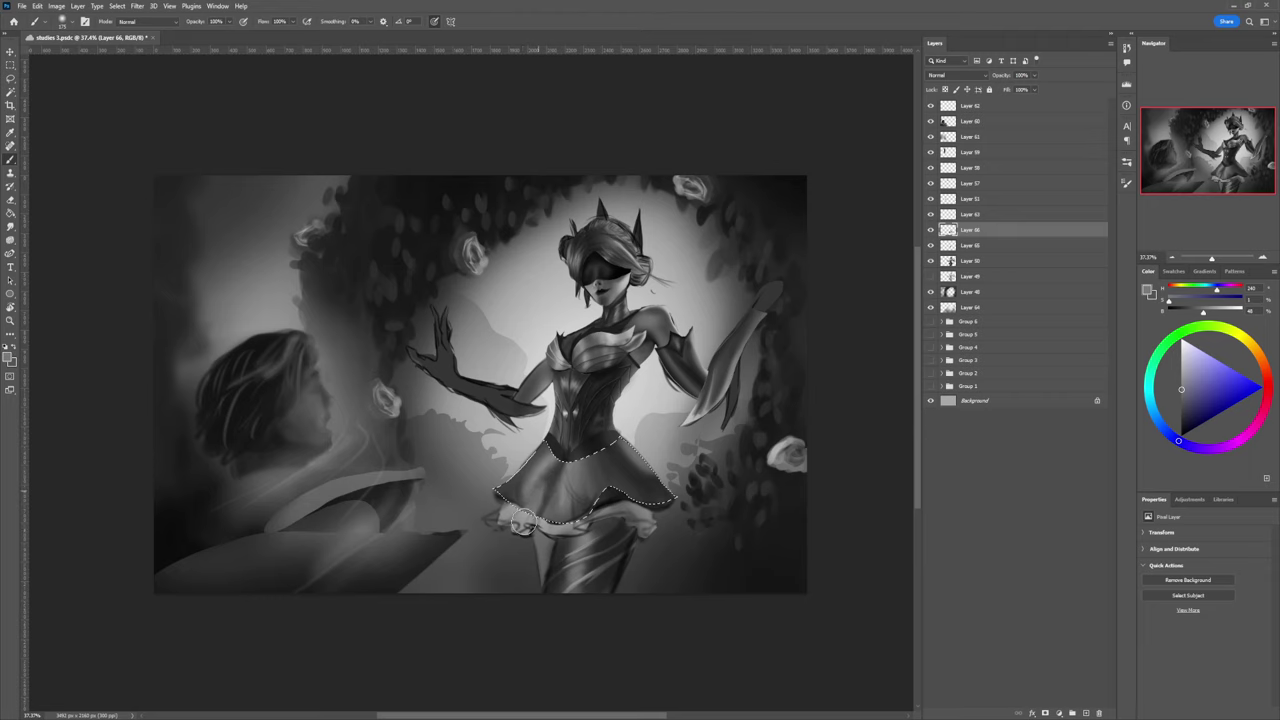
left_click(547, 476, "alt")
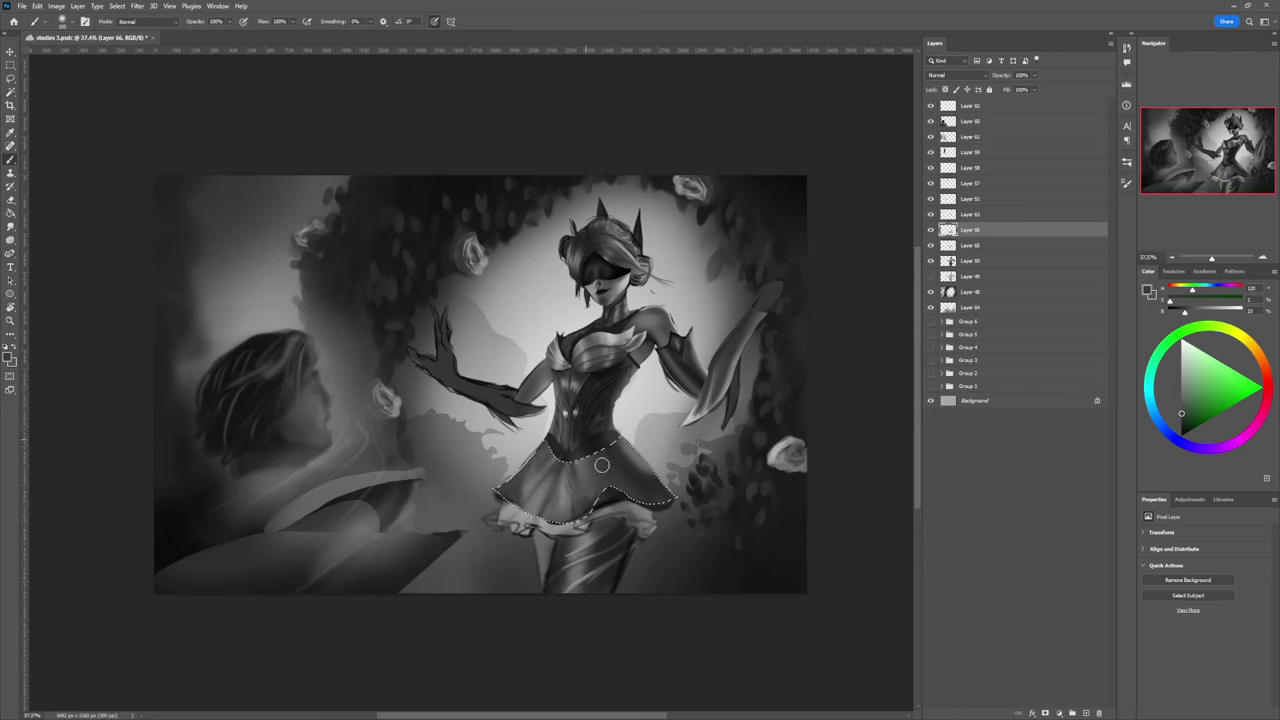
Step: Sample mid grey from the skirt's front and soften its central folds with an enlarged soft brush
left_click(585, 470, "alt")
left_click(585, 470, "alt")
key("bracketright")
key("bracketright")
key("bracketright")
key("bracketright")
key("bracketright")
key("bracketright")
key("bracketright")
key("bracketright")
key("bracketright")
left_click_drag(584, 482, 578, 463)
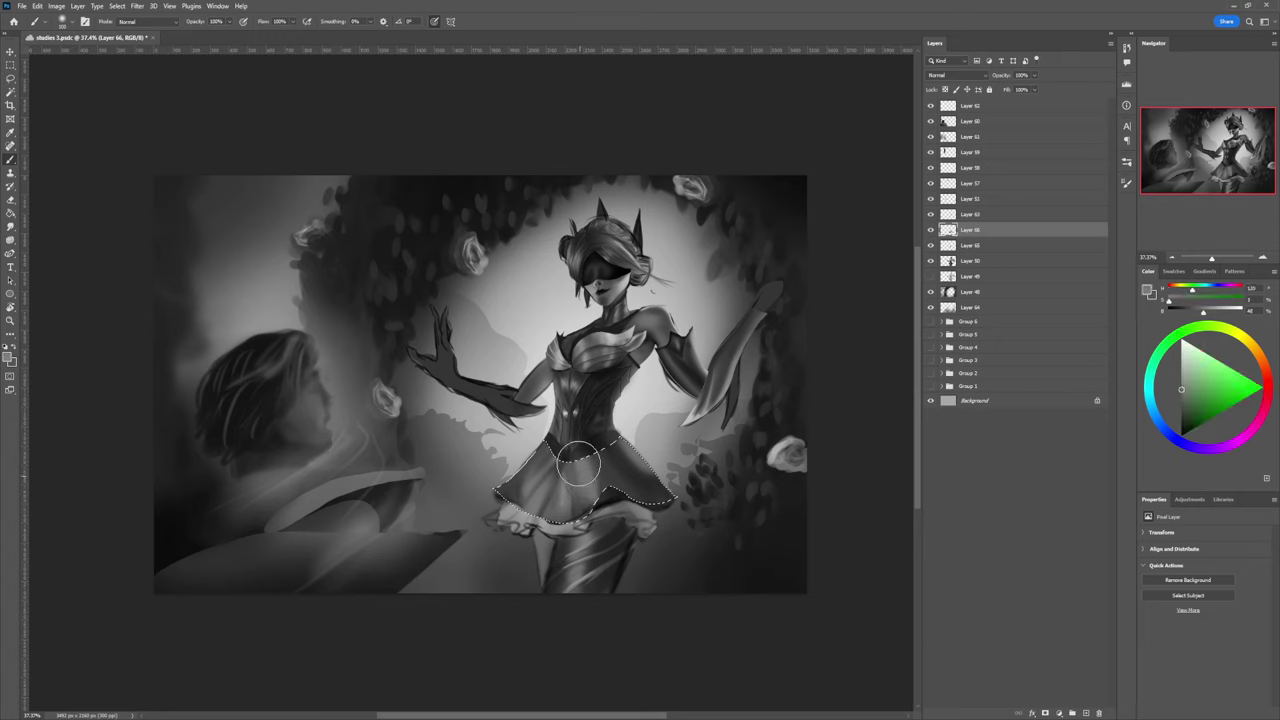
Step: Sample dark grey below the skirt's waistline and shade the fold running down its right half with a resized brush
key("bracketleft")
key("bracketleft")
key("bracketleft")
key("bracketleft")
left_click(574, 455, "alt")
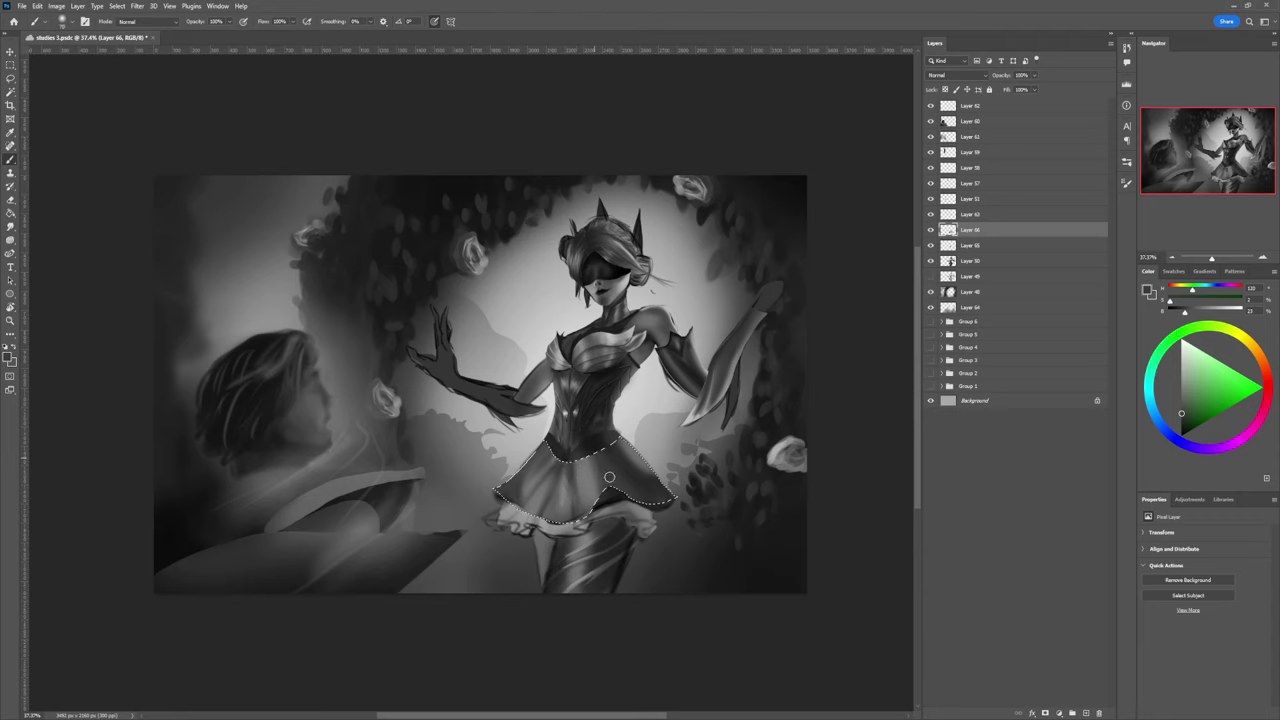
left_click(596, 453, "alt")
key("bracketright")
key("bracketright")
key("bracketright")
left_click_drag(602, 452, 650, 493)
left_click(604, 462, "alt")
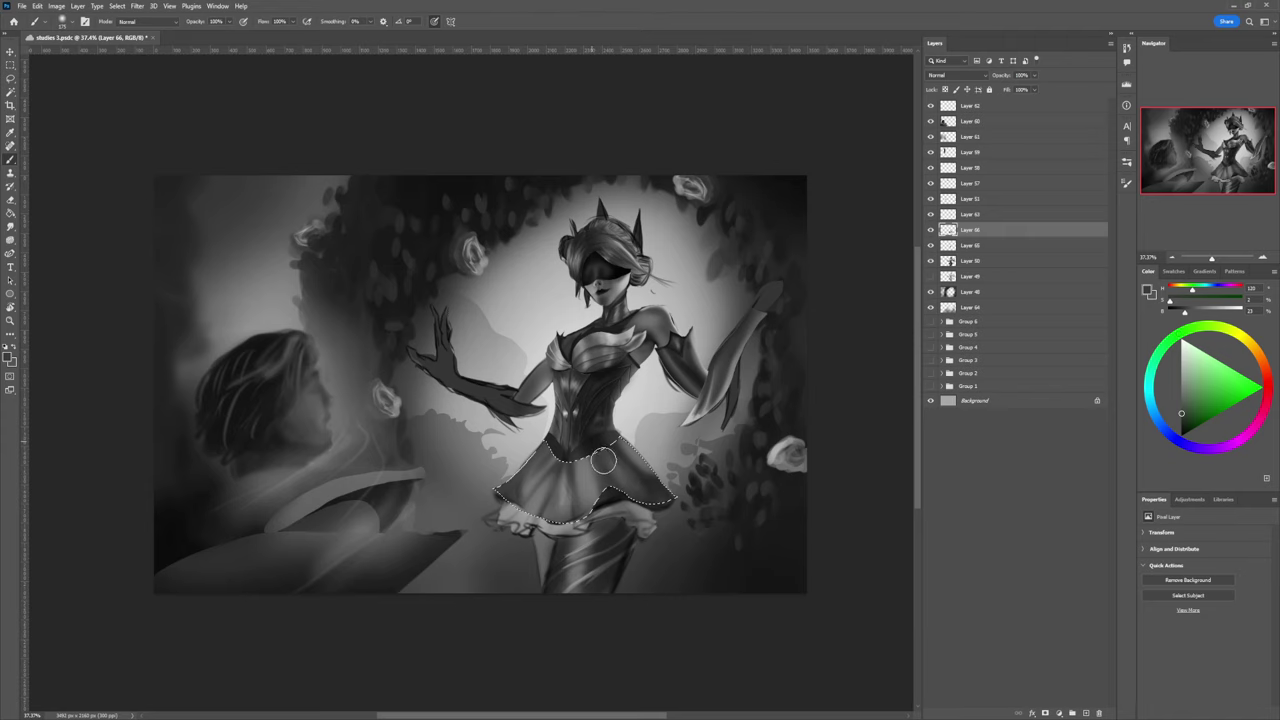
Step: Sample a darker grey and shade the skirt's left side broadly with a much larger soft brush
left_click(575, 511, "alt")
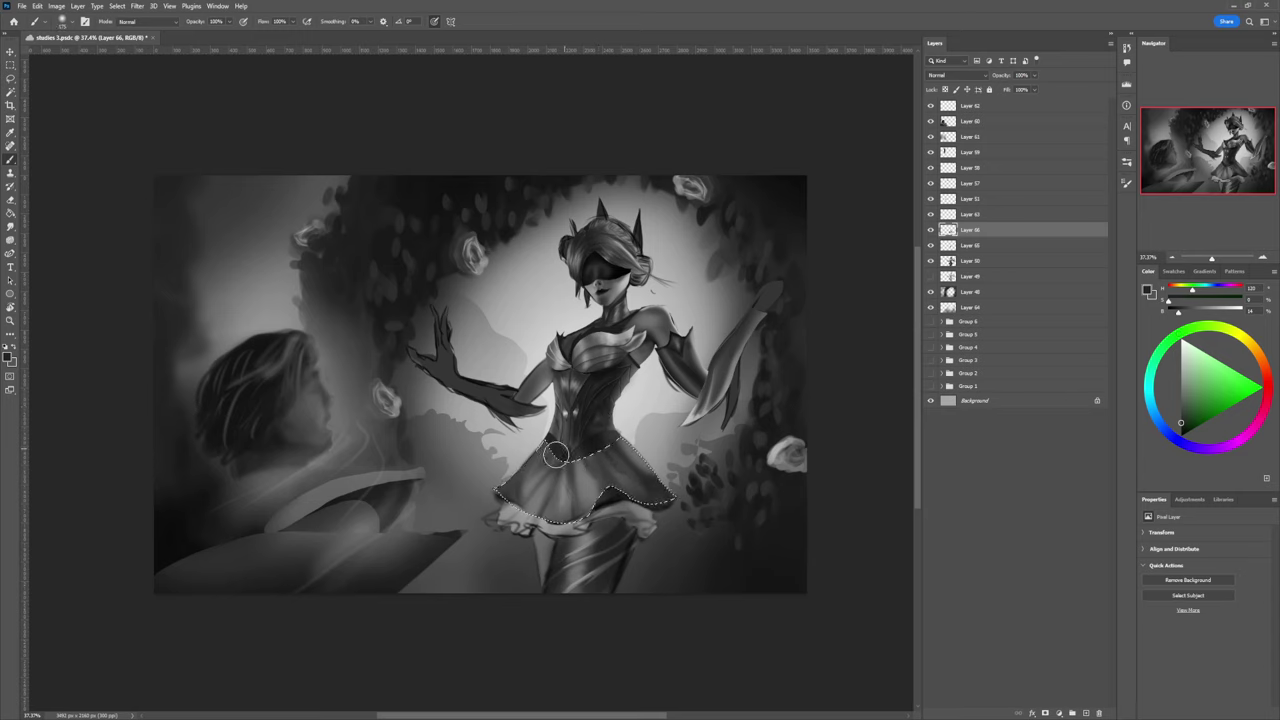
key("bracketright")
key("bracketright")
key("bracketright")
key("bracketright")
key("bracketright")
key("bracketright")
left_click_drag(533, 481, 527, 490)
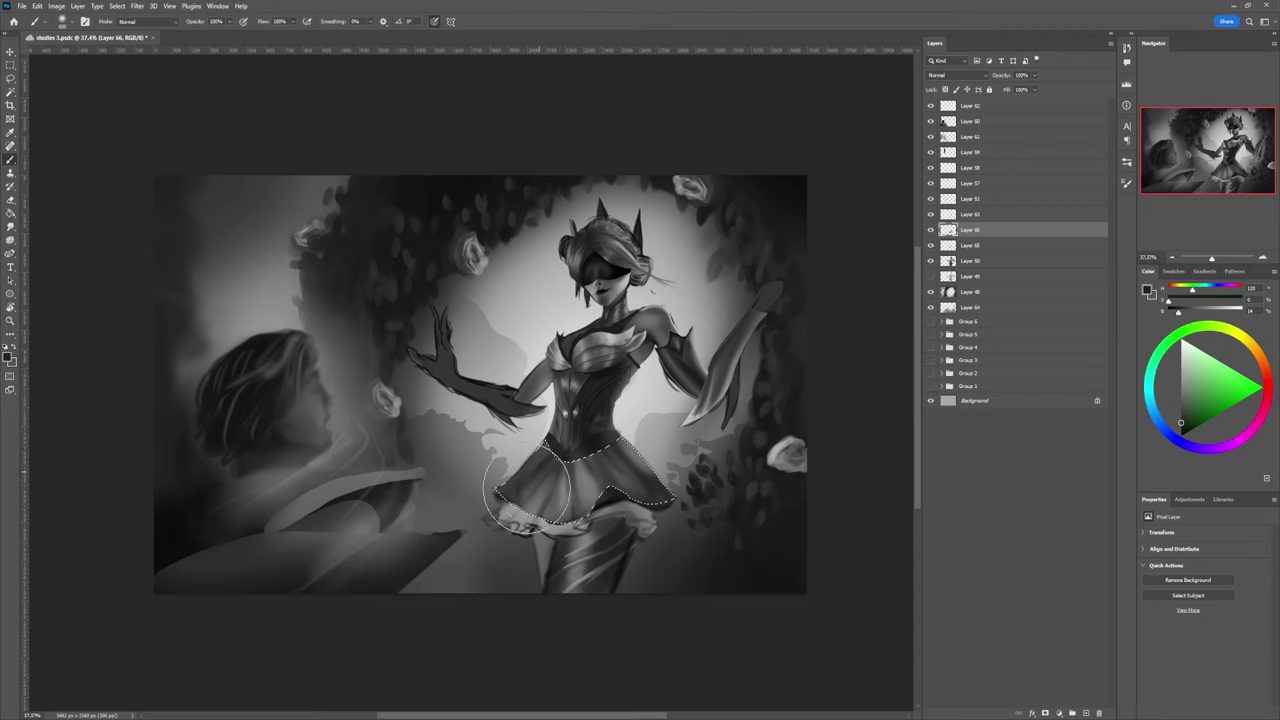
Step: Sample mid grey from the skirt's lower left and paint lighter folds down its left side with a reduced brush
left_click(538, 495, "alt")
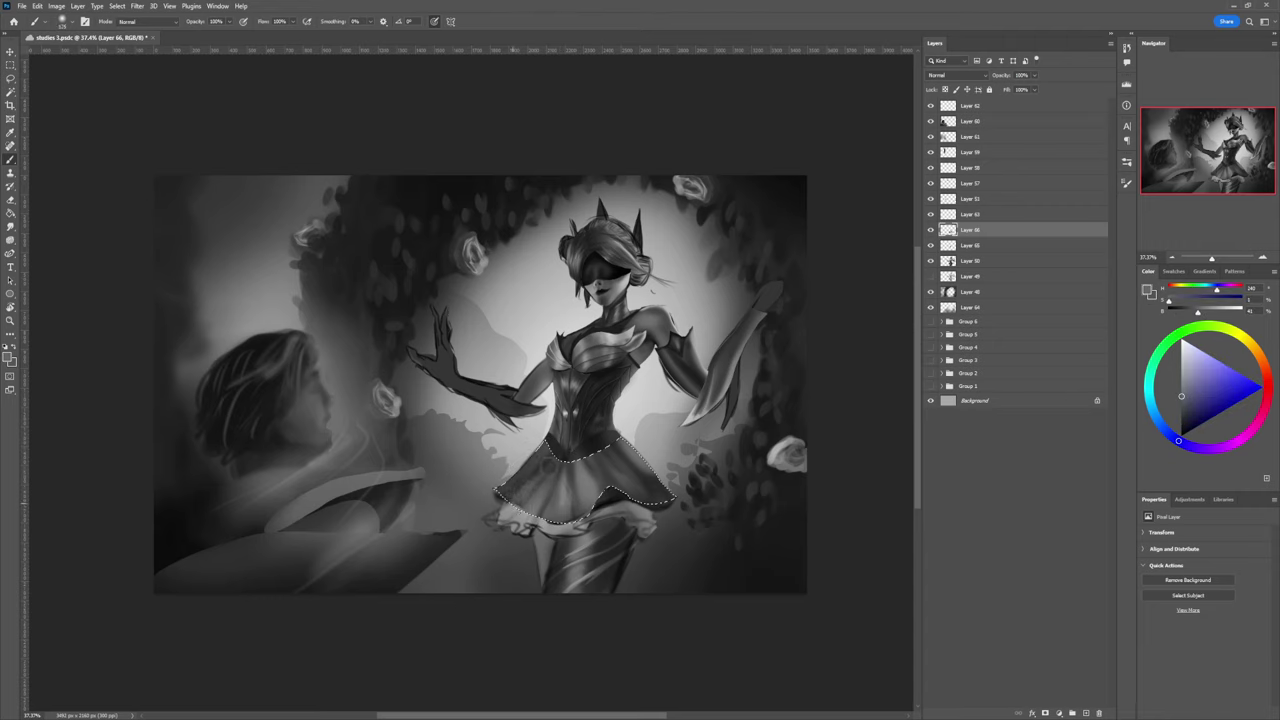
key("bracketleft")
key("bracketleft")
key("bracketleft")
key("bracketleft")
key("bracketleft")
key("bracketleft")
left_click_drag(549, 464, 494, 522)
Step: Sample a lighter grey from the skirt's front and brighten the front folds down to the hem
left_click(564, 492, "alt")
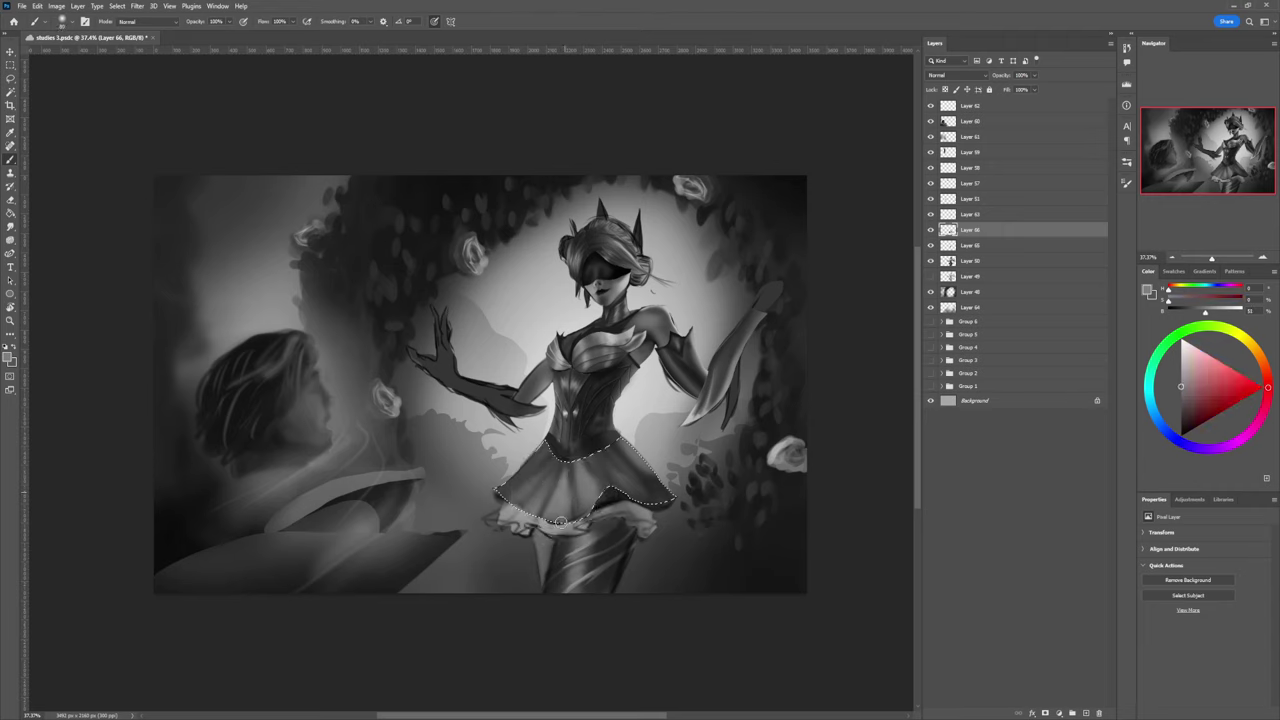
left_click_drag(558, 465, 521, 510)
mouse_move(545, 467)
left_mouse_down()
mouse_move(522, 494)
mouse_move(617, 507)
left_mouse_up()
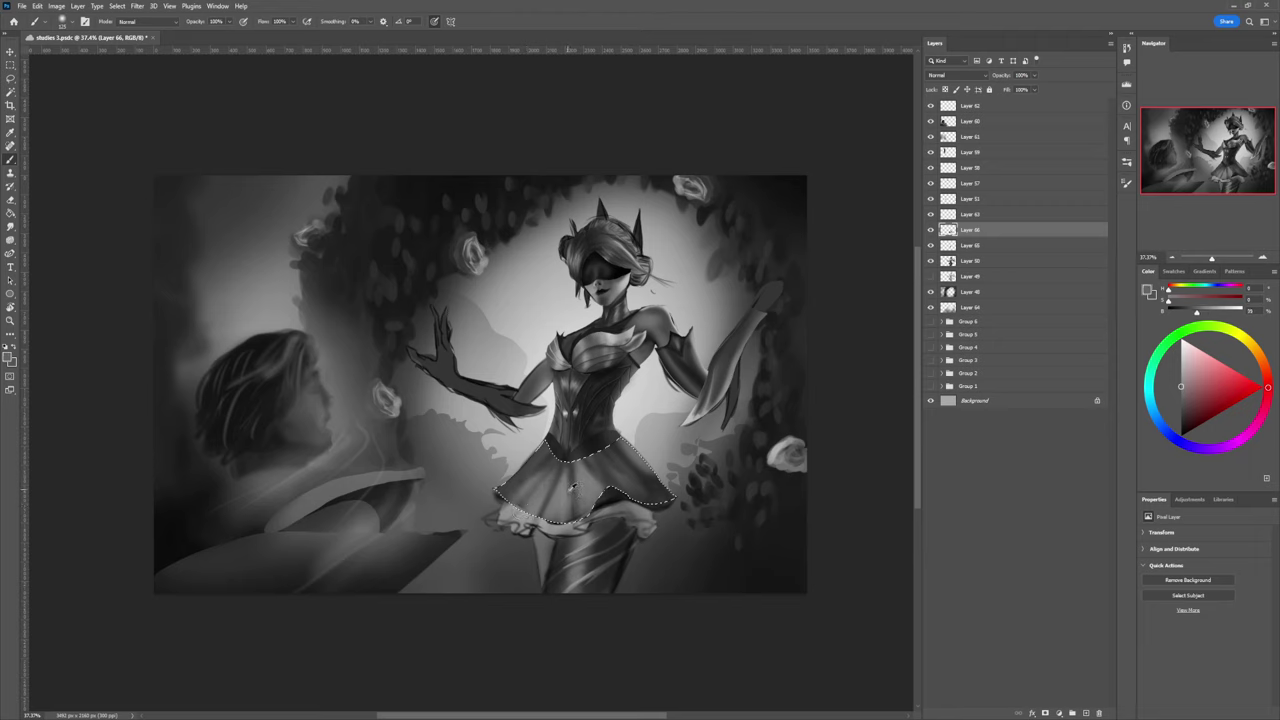
Step: Sample dark grey at the skirt's centre front and paint a soft shadow down it with an enlarged brush
left_click(569, 490, "alt")
left_click(572, 472, "alt")
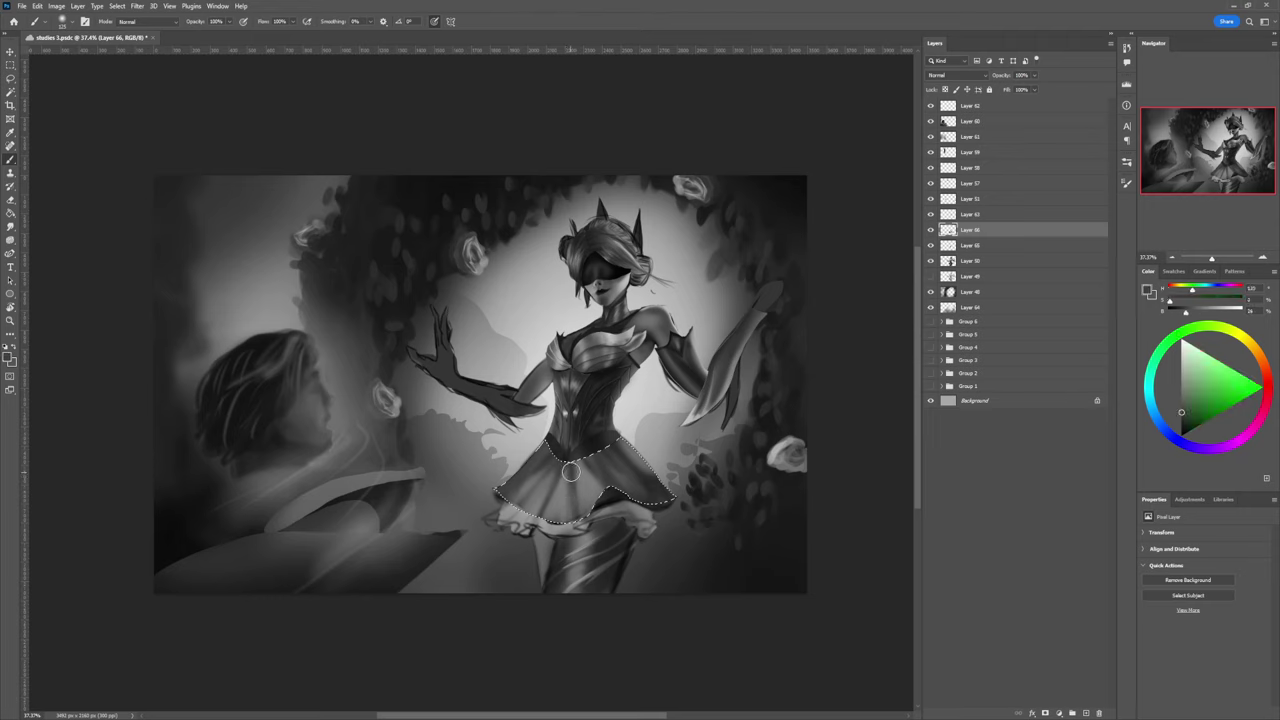
key("bracketright")
key("bracketright")
key("bracketright")
key("bracketright")
key("bracketright")
key("bracketright")
left_click_drag(571, 474, 586, 537)
mouse_move(573, 475)
left_mouse_down()
mouse_move(583, 519)
mouse_move(589, 510)
left_mouse_up()
Step: Sample a lighter grey beside the centre shadow and refine the adjoining front fold with a reduced brush
left_click(581, 479, "alt")
key("bracketleft")
key("bracketleft")
key("bracketleft")
key("bracketleft")
key("bracketleft")
key("bracketleft")
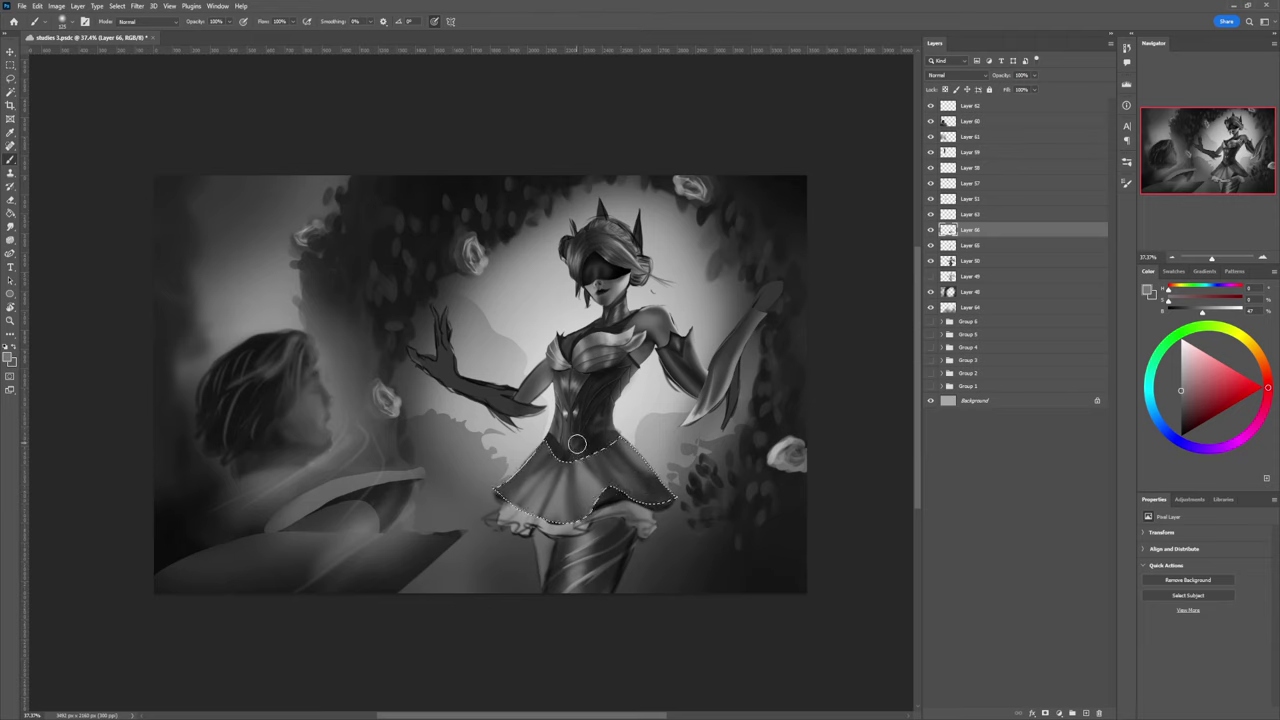
Step: Choose near-black and shade the top of the skirt beneath the pointed waistline with a resized soft brush
left_click(575, 462, "alt")
key("bracketright")
key("bracketright")
key("bracketright")
key("bracketright")
key("bracketright")
key("bracketright")
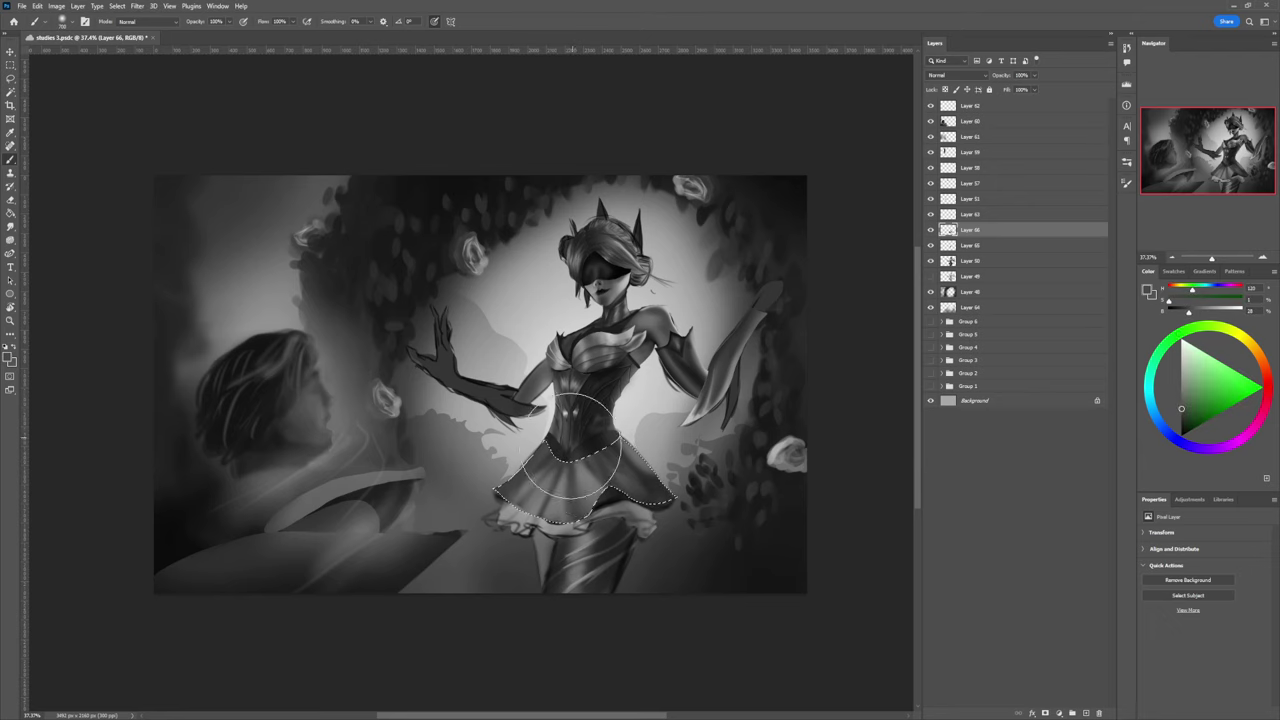
left_click_drag(1174, 411, 1179, 434)
key("bracketleft")
key("bracketleft")
key("bracketleft")
key("bracketleft")
key("bracketleft")
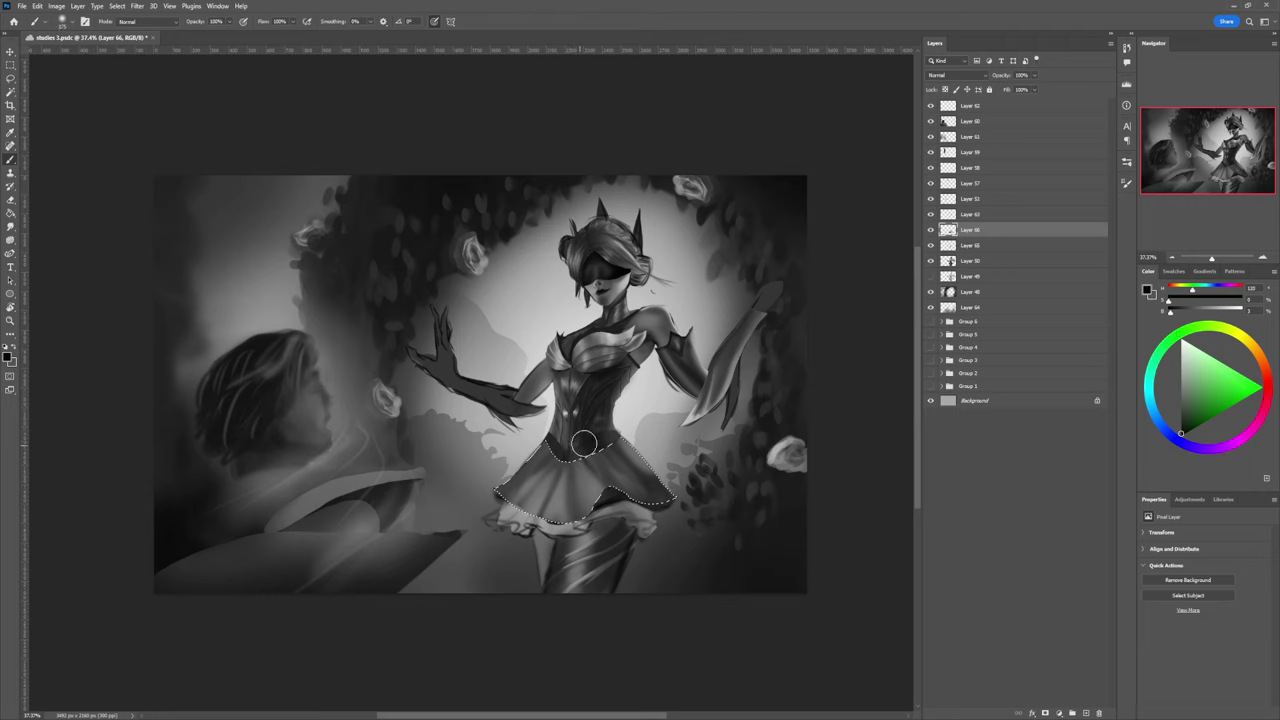
Step: Choose a slightly lighter near-black and deepen the skirt's upper folds with a smaller brush
left_click(1180, 429)
left_click(1181, 427)
key("bracketleft")
key("bracketleft")
key("bracketleft")
key("bracketleft")
key("bracketleft")
key("bracketleft")
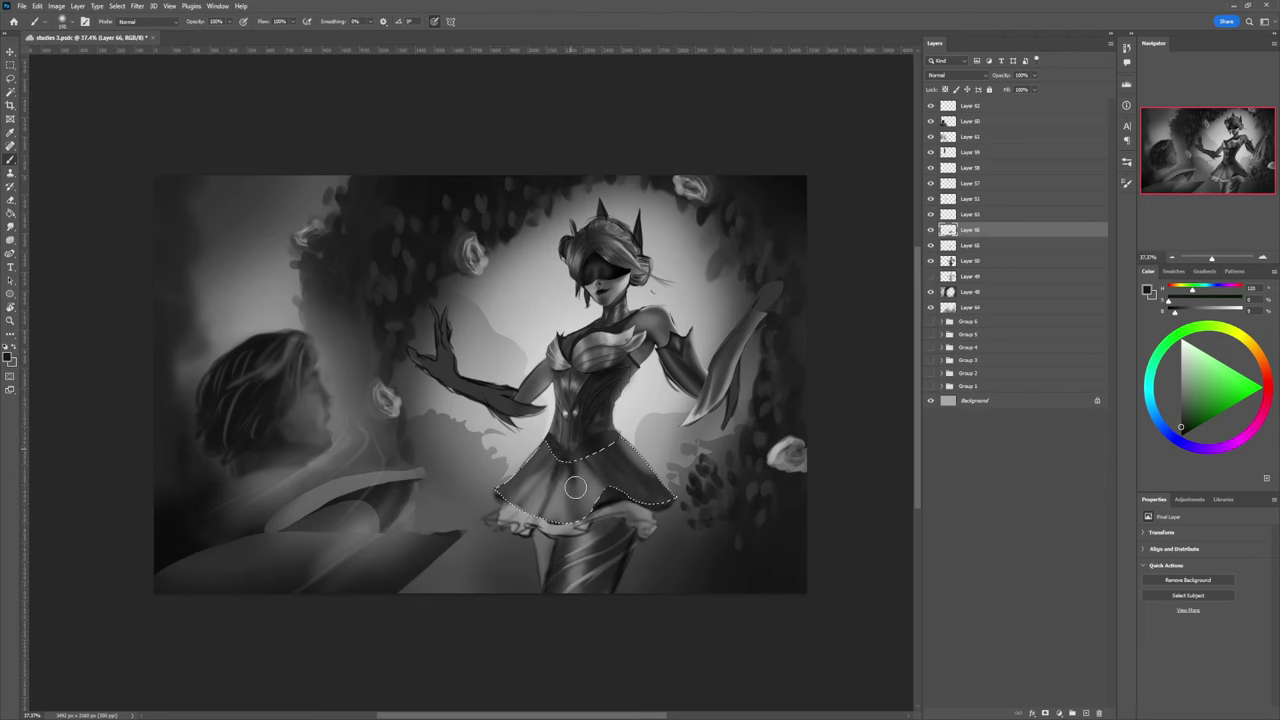
Step: Rework the folds on the skirt's left front with mid and dark greys sampled from it, adjusting the brush size
key("[")
key("[")
key("[")
key("[")
key("[")
key("[")
key("bracketright")
key("bracketright")
key("bracketright")
left_click(542, 478, "alt")
key("bracketleft")
key("bracketleft")
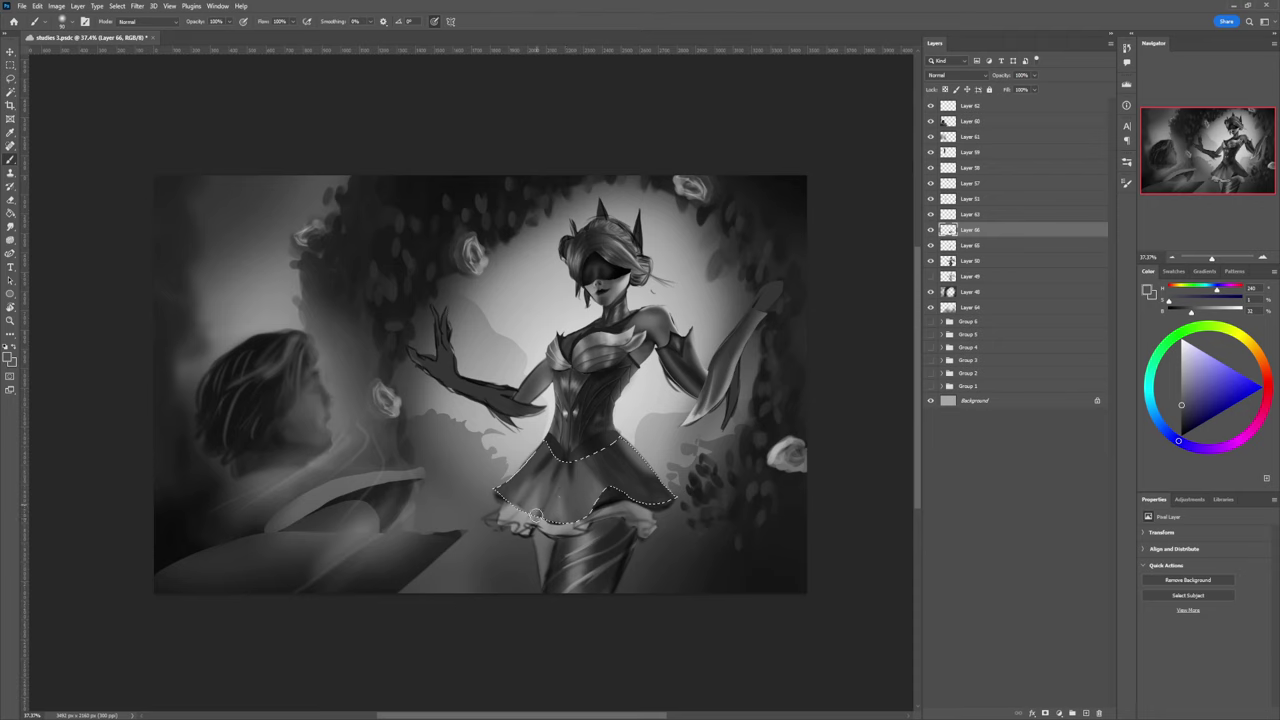
left_click(563, 464, "alt")
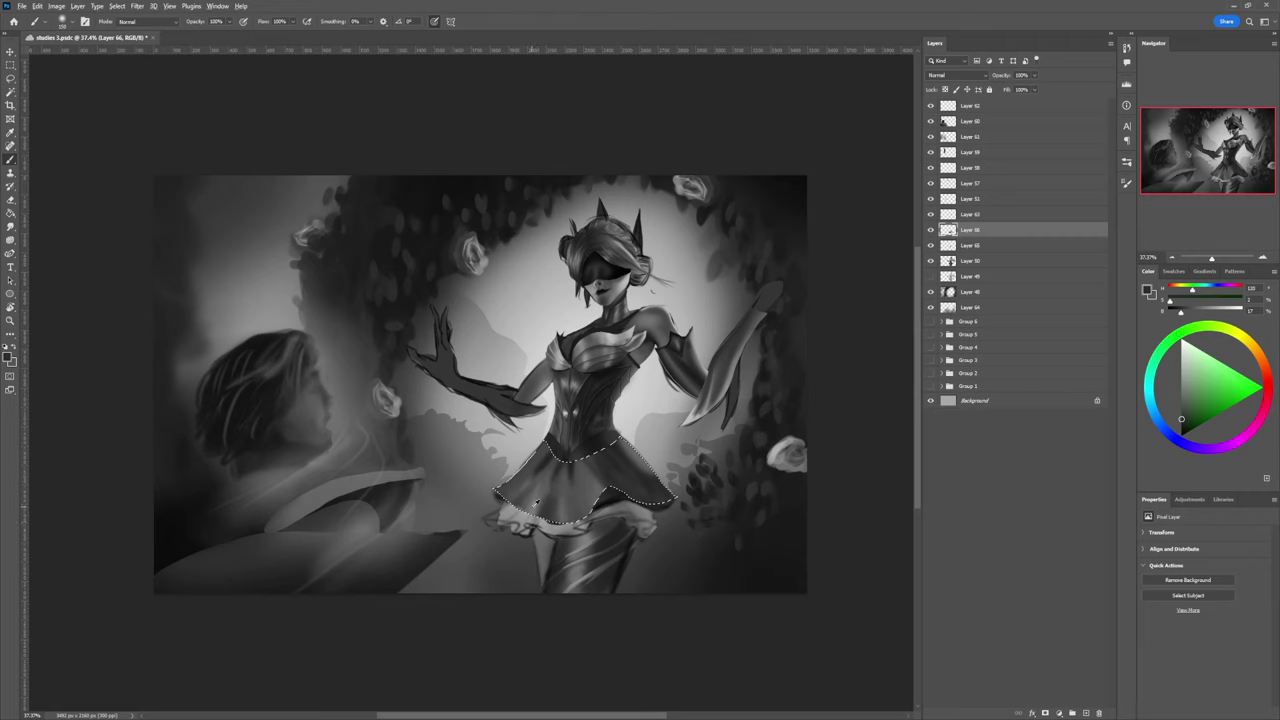
Step: Choose a light grey and paint soft highlights along the skirt's front and left folds
left_click(533, 508, "alt")
key("bracketleft")
key("bracketleft")
key("bracketleft")
key("bracketleft")
key("bracketleft")
key("bracketleft")
key("bracketleft")
left_click(1181, 371)
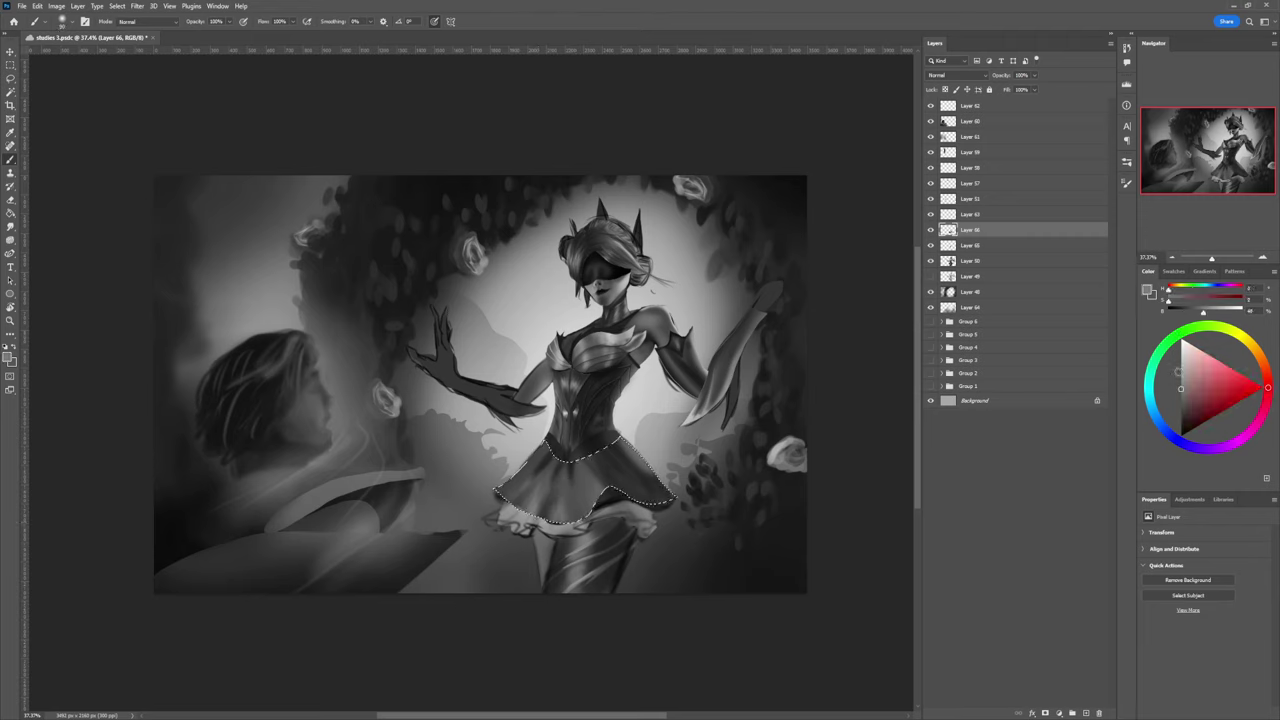
mouse_move(548, 534)
left_mouse_down()
mouse_move(561, 482)
mouse_move(596, 498)
mouse_move(569, 473)
left_mouse_up()
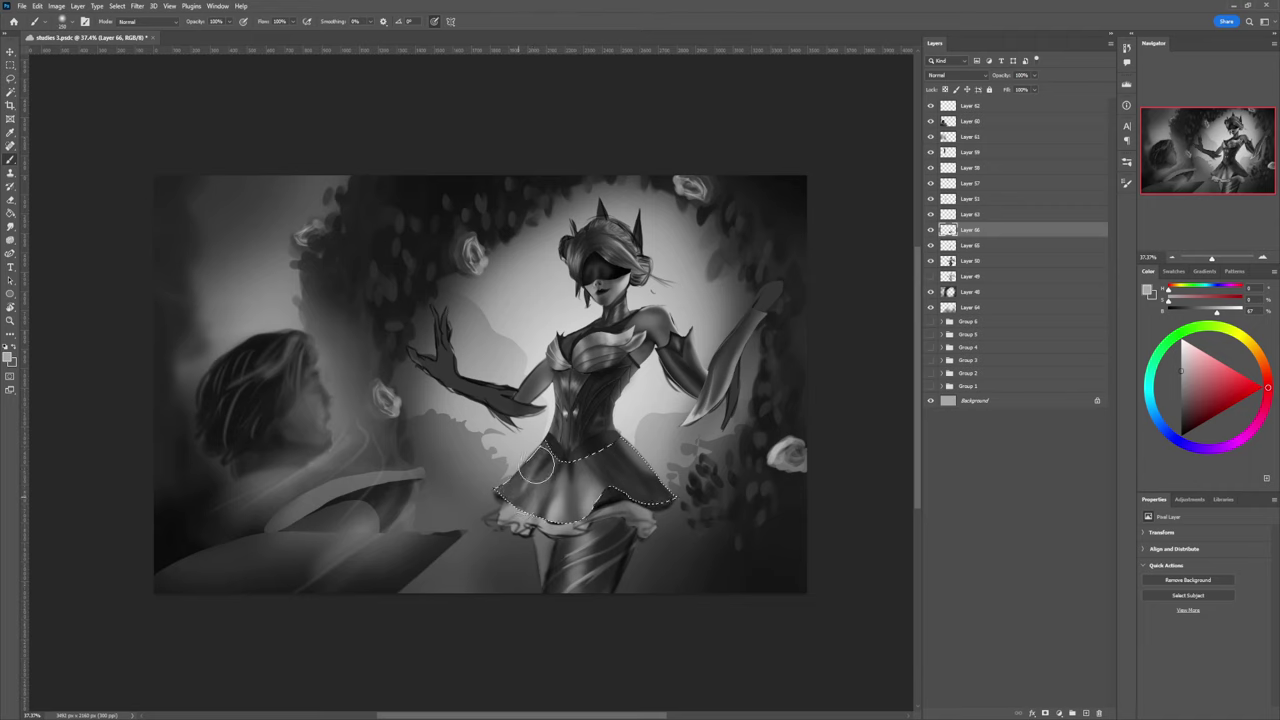
left_click_drag(536, 464, 548, 464)
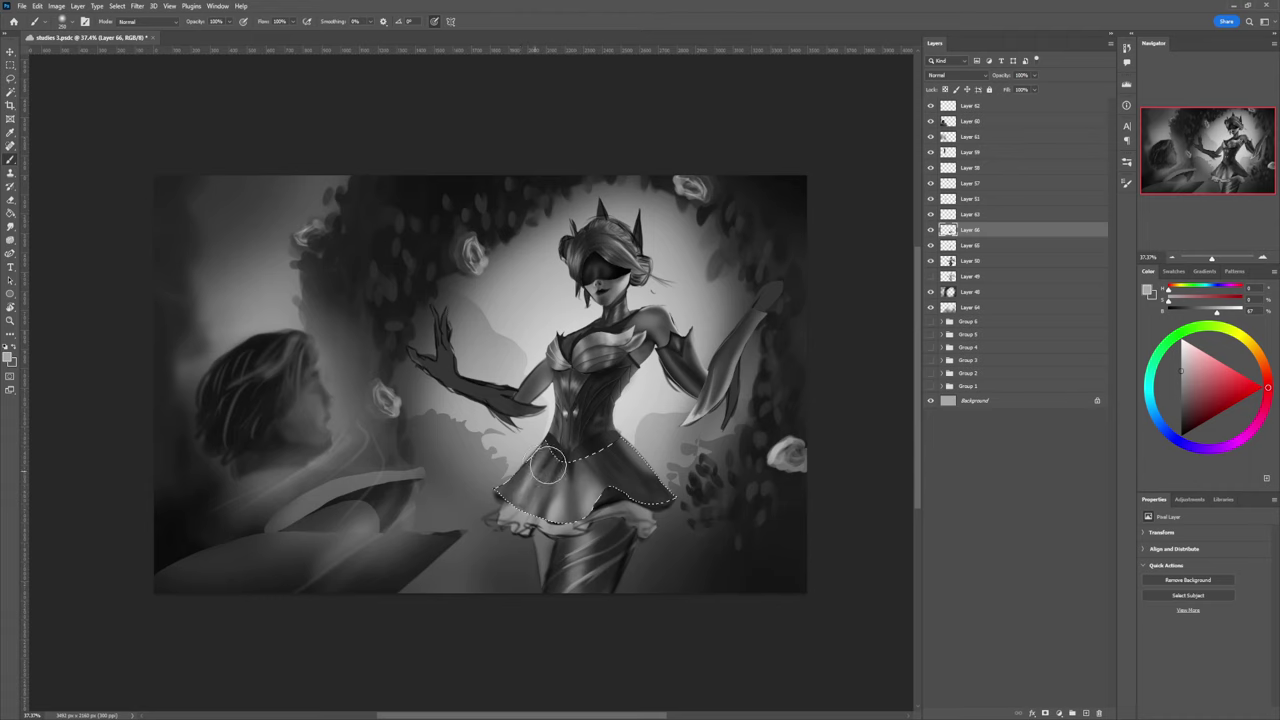
Step: Sample dark grey below the waistline and paint shadow folds down the skirt's left side with a reduced brush
key("bracketleft")
key("bracketleft")
key("bracketleft")
key("bracketleft")
key("bracketleft")
key("bracketleft")
key("bracketleft")
key("bracketleft")
key("bracketleft")
key("bracketleft")
left_click(562, 468, "alt")
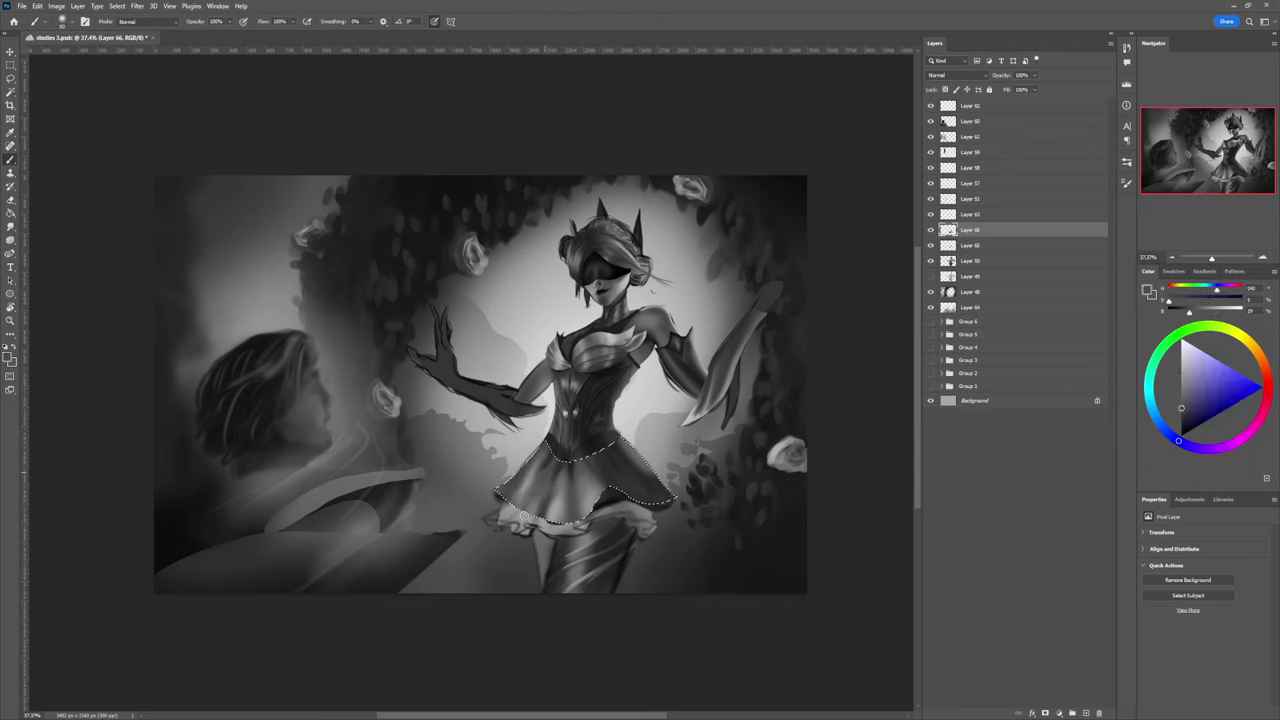
left_click(557, 471, "alt")
mouse_move(551, 474)
left_mouse_down()
mouse_move(519, 531)
mouse_move(554, 461)
mouse_move(517, 529)
mouse_move(546, 466)
mouse_move(517, 497)
mouse_move(533, 465)
mouse_move(497, 524)
left_mouse_up()
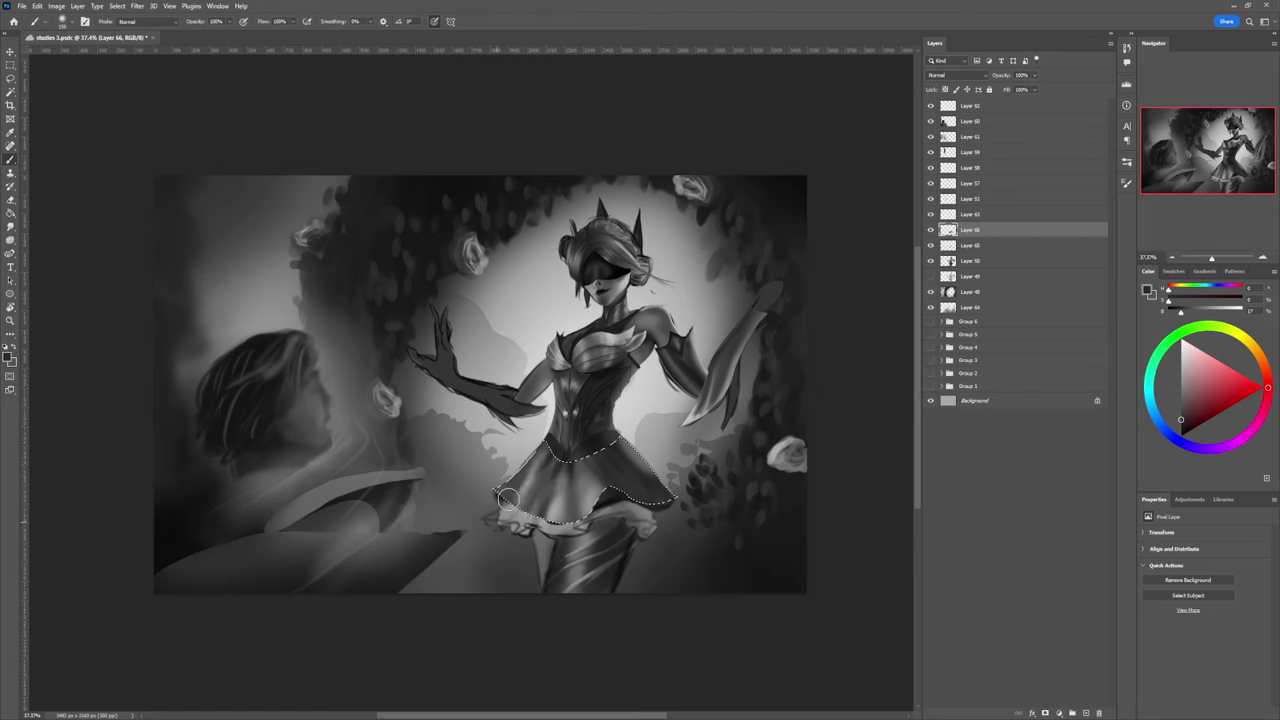
Step: Deepen the shadow folds on the skirt's right half with dark strokes, resampling greys and enlarging the brush
mouse_move(601, 464)
left_mouse_down()
mouse_move(604, 516)
mouse_move(614, 484)
left_mouse_up()
mouse_move(576, 446)
left_mouse_down()
mouse_move(630, 487)
mouse_move(611, 466)
mouse_move(595, 484)
mouse_move(616, 453)
mouse_move(605, 476)
mouse_move(606, 462)
mouse_move(620, 476)
mouse_move(590, 447)
mouse_move(648, 486)
left_mouse_up()
left_click(596, 486, "alt")
key("]")
key("]")
key("]")
key("]")
key("]")
key("]")
key("]")
key("]")
key("]")
left_click(574, 463, "alt")
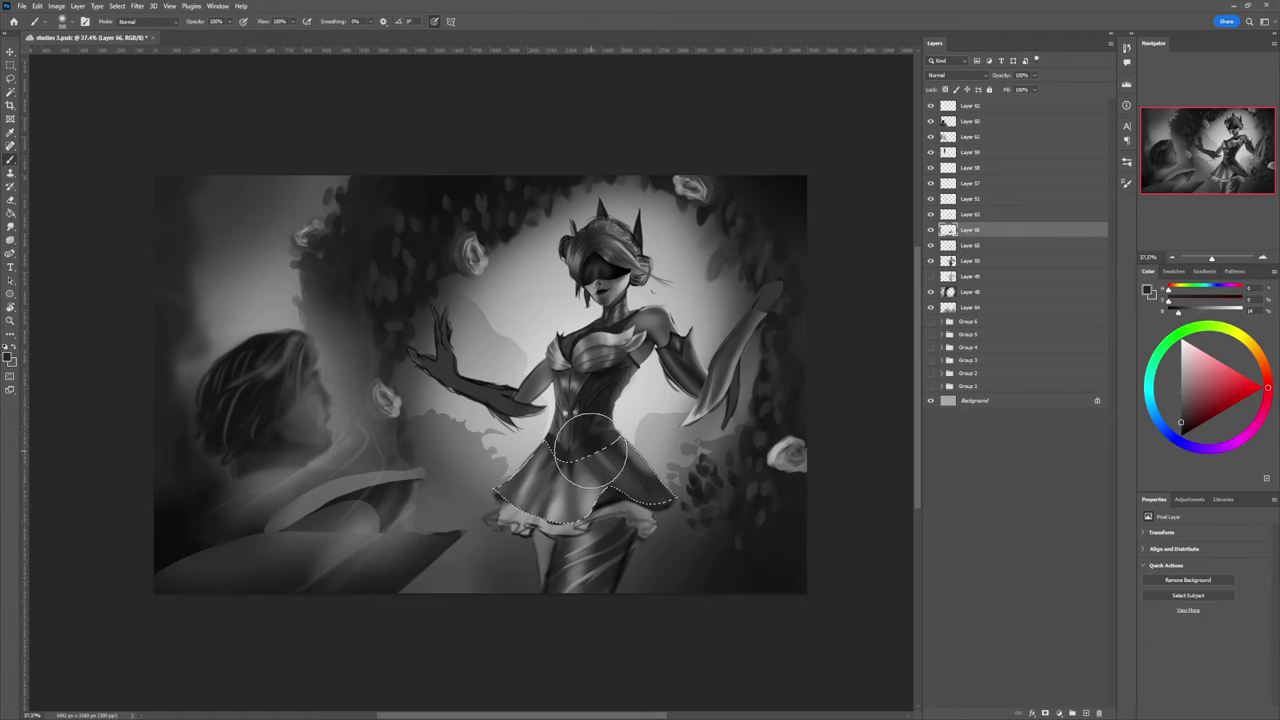
Step: Refine the skirt's right folds with a much smaller brush and dark grey sampled near the waistline
key("[")
key("[")
key("[")
key("[")
key("[")
key("[")
key("[")
key("[")
key("[")
key("[")
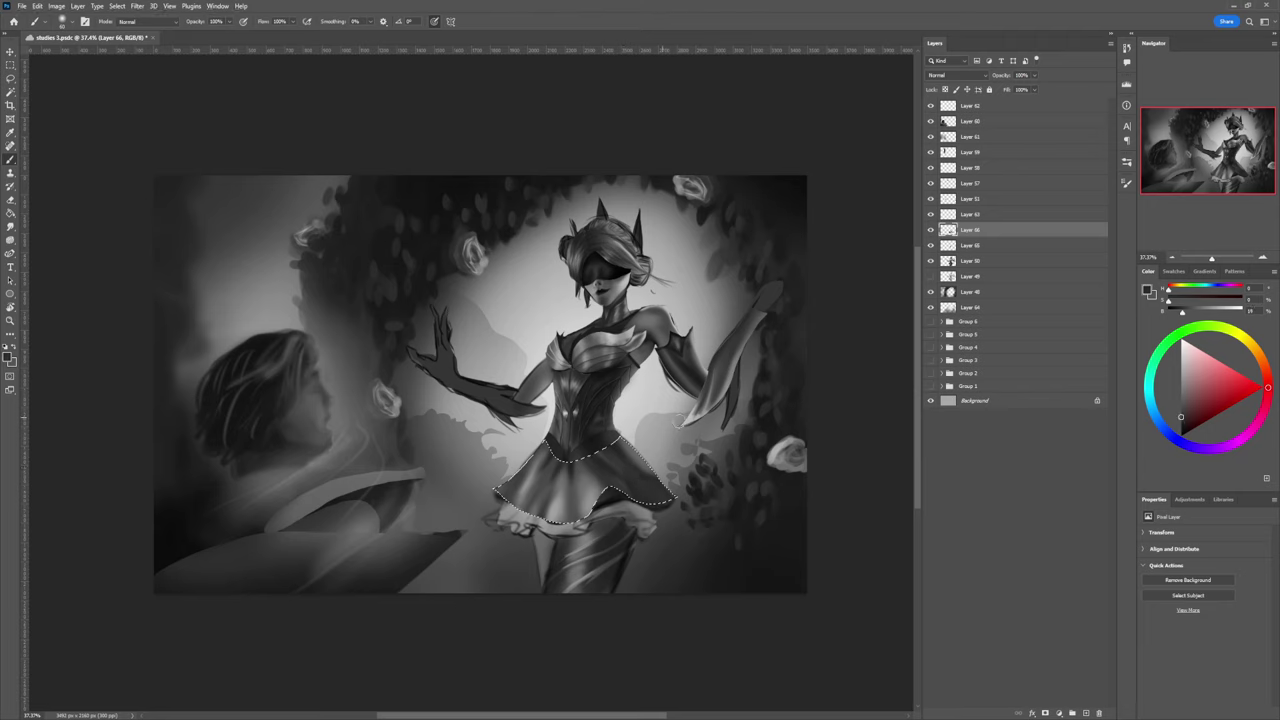
left_click(597, 444, "alt")
key("[")
Step: Check the skirt's shading at several magnifications and add a new layer above the skirt shading layer
key("z")
scroll(620, 495, "down", 5)
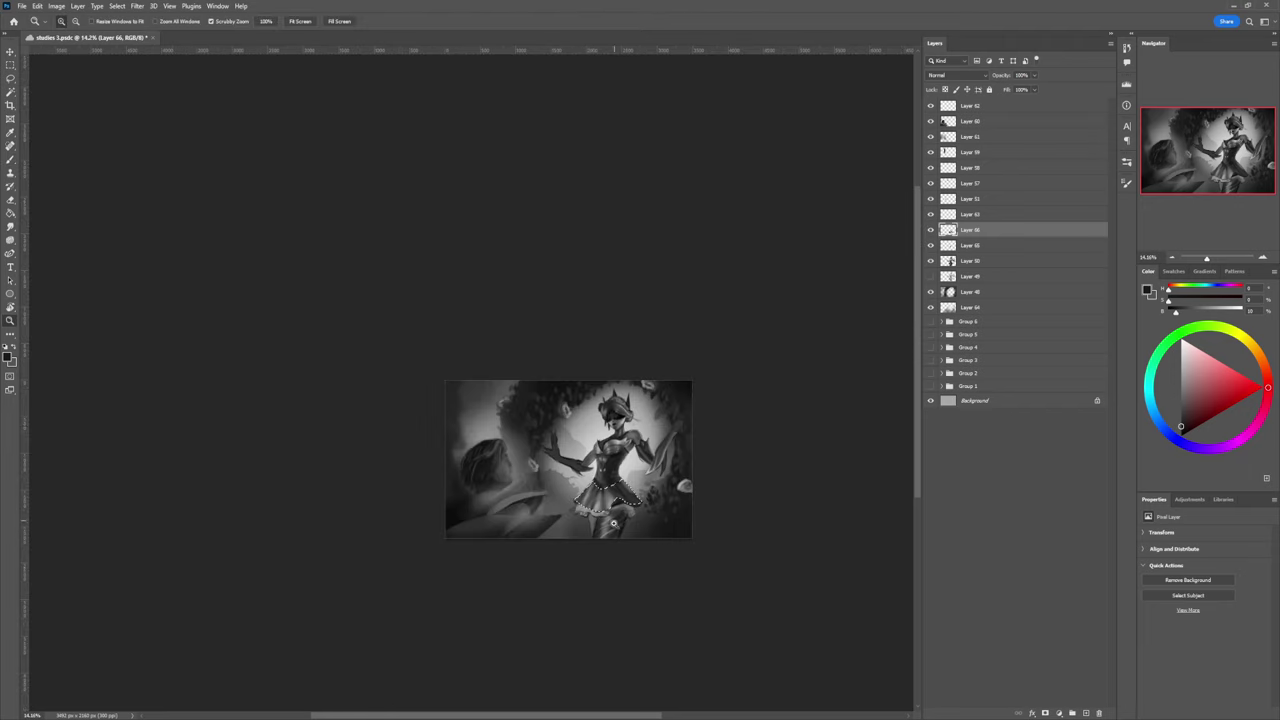
scroll(614, 522, "up", 5)
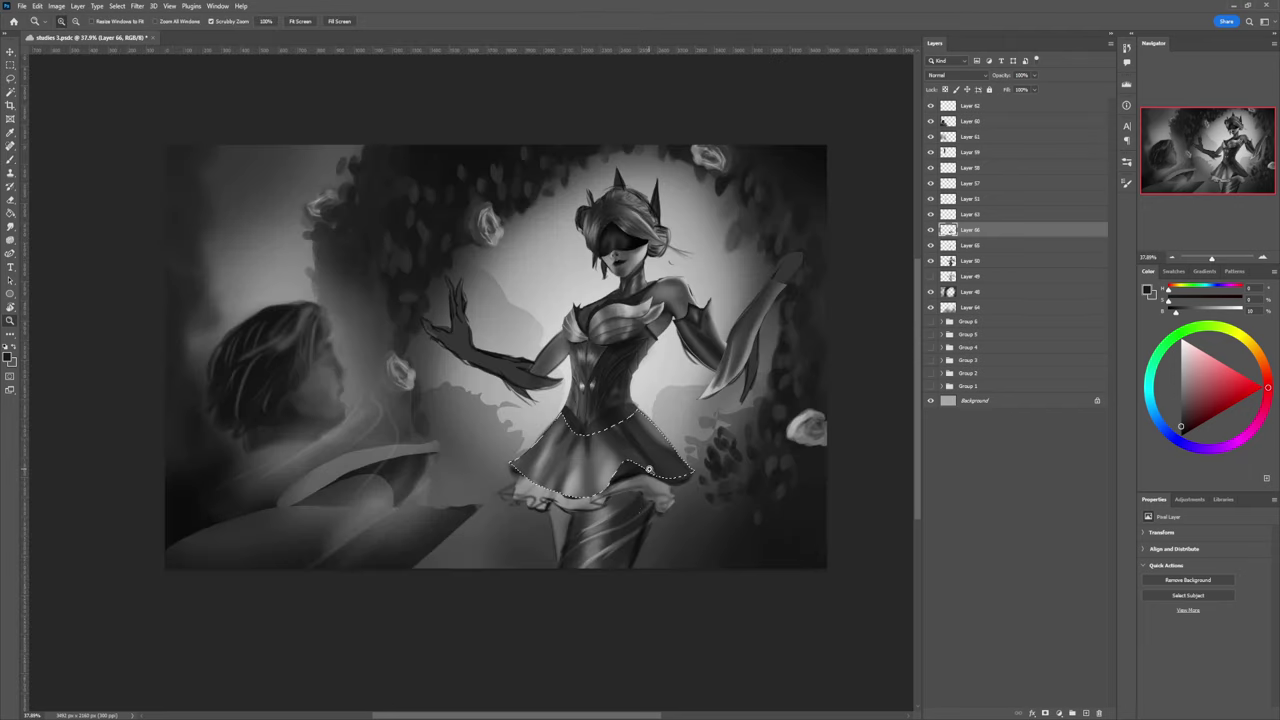
scroll(641, 479, "up", 1)
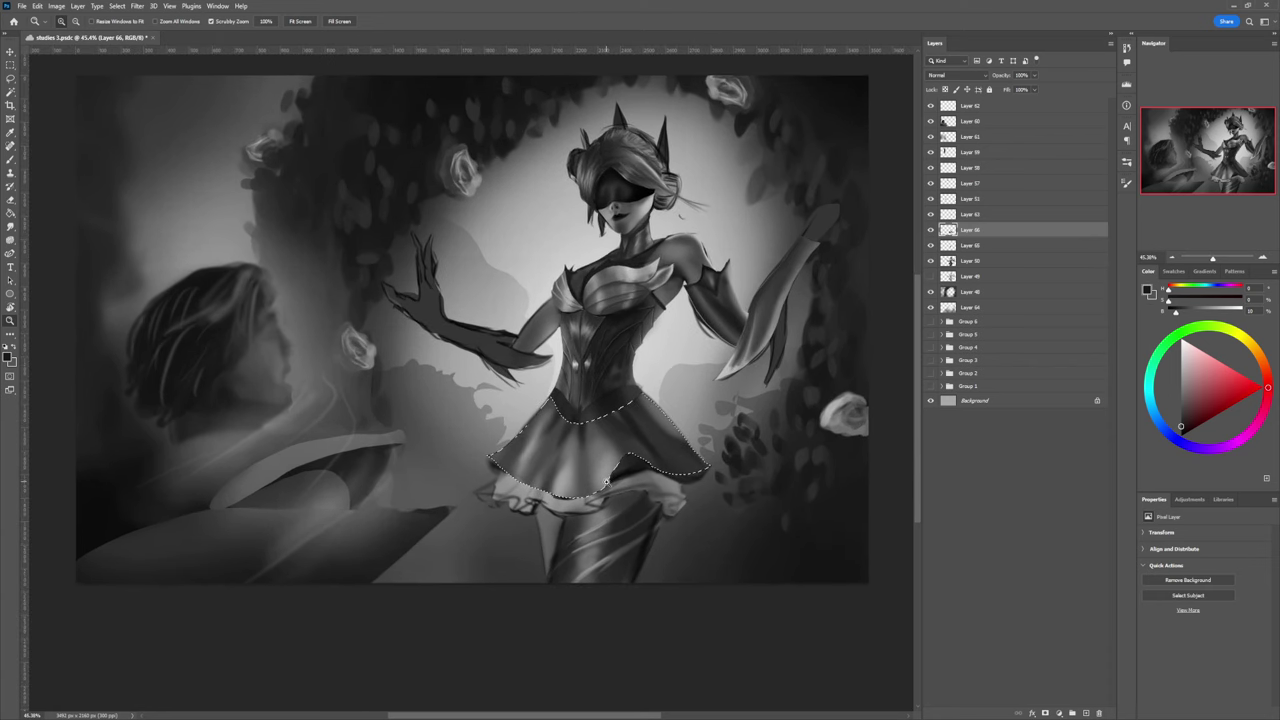
scroll(572, 445, "up", 1)
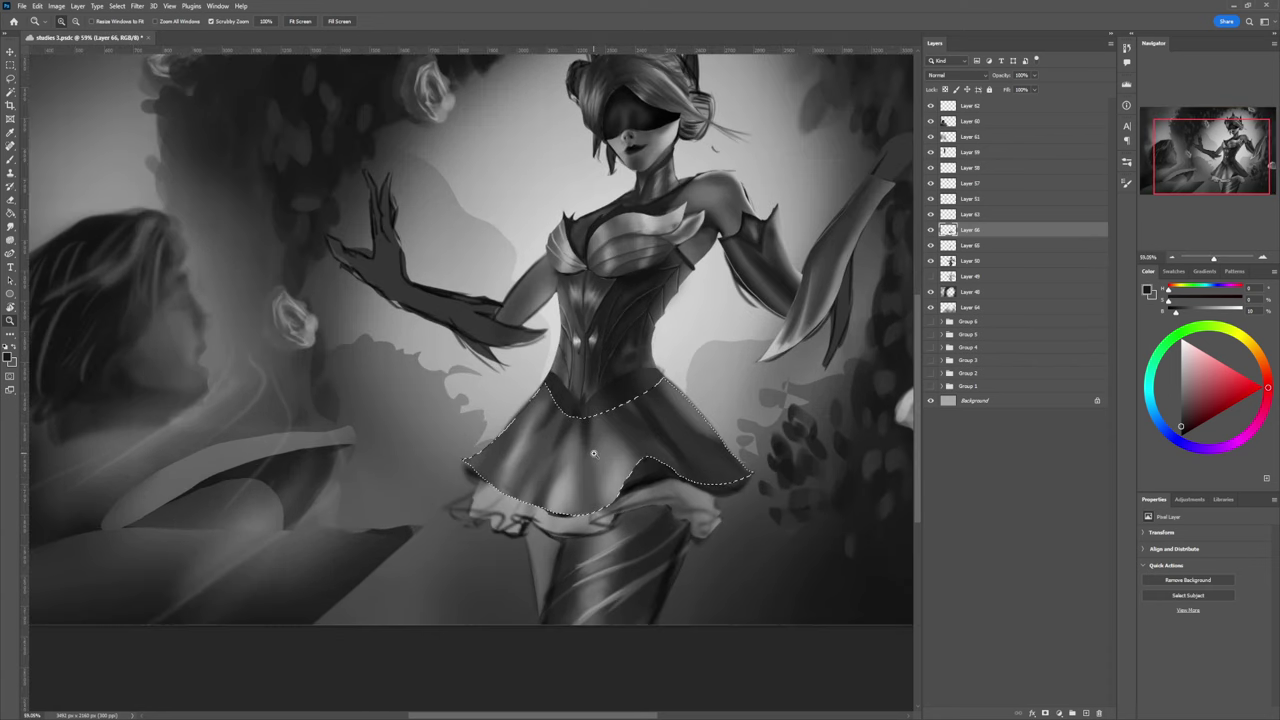
scroll(595, 456, "down", 1)
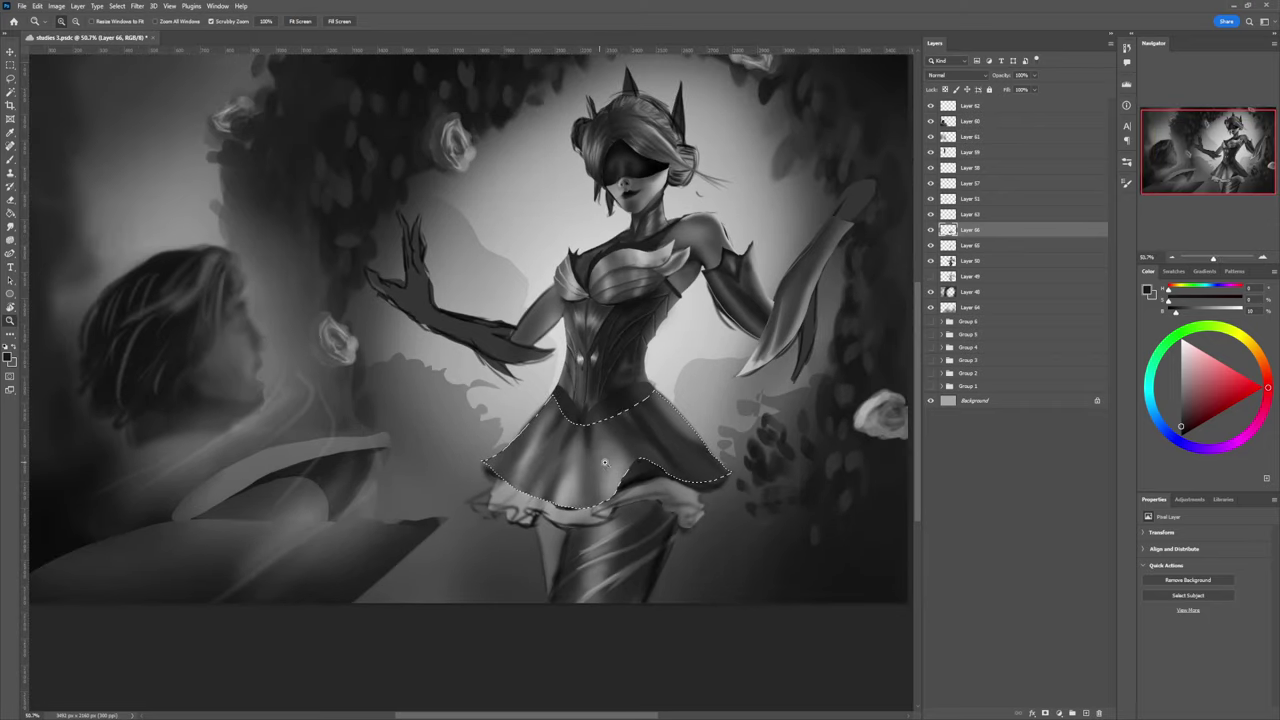
scroll(606, 457, "up", 1)
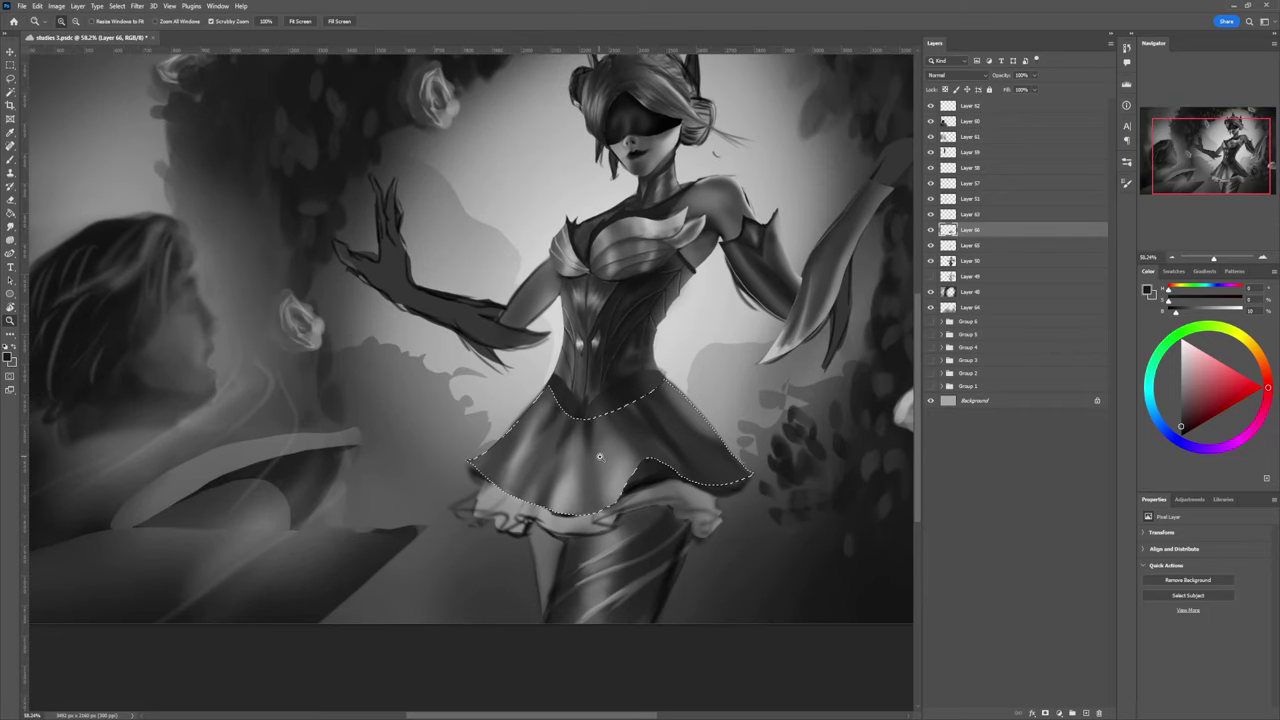
key("b")
key("ctrl+shift+alt+n")
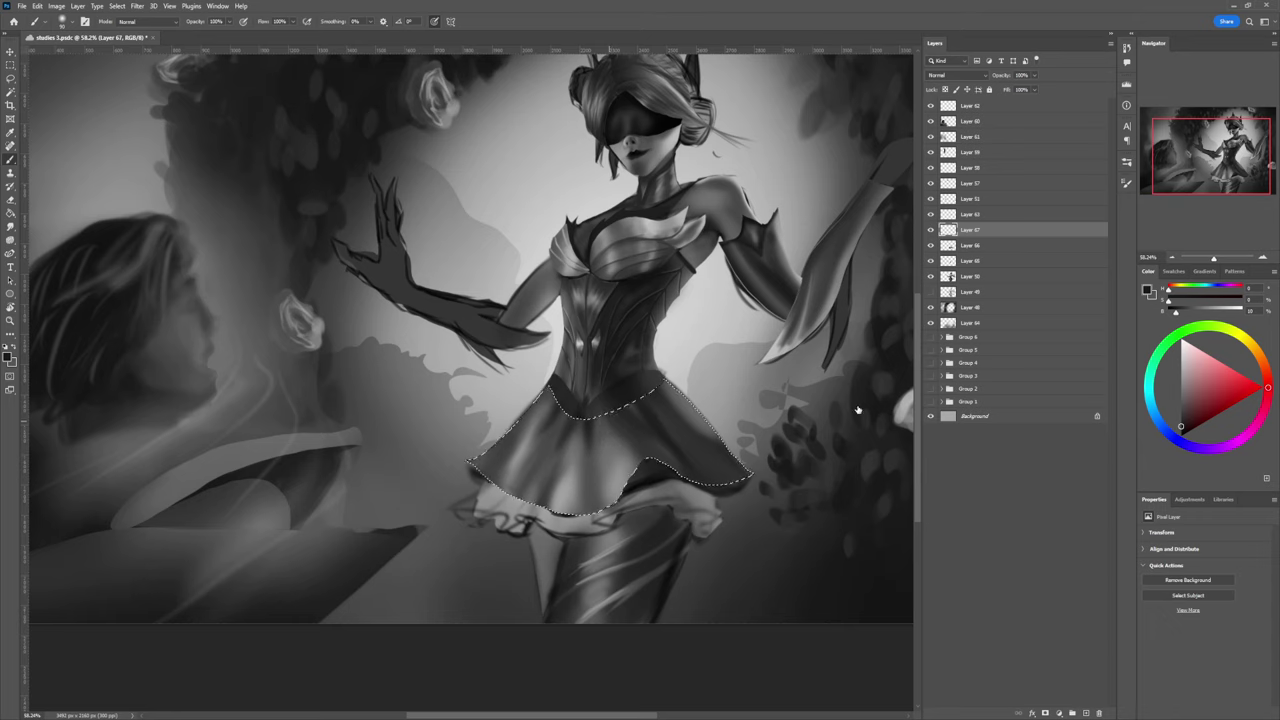
Step: Paint paired thin dark curved trim lines across the skirt with a fine, lower-flow brush, undoing stray strokes, and switch to the Lasso tool
key("shift+3")
key("shift+1")
key("ctrl+z")
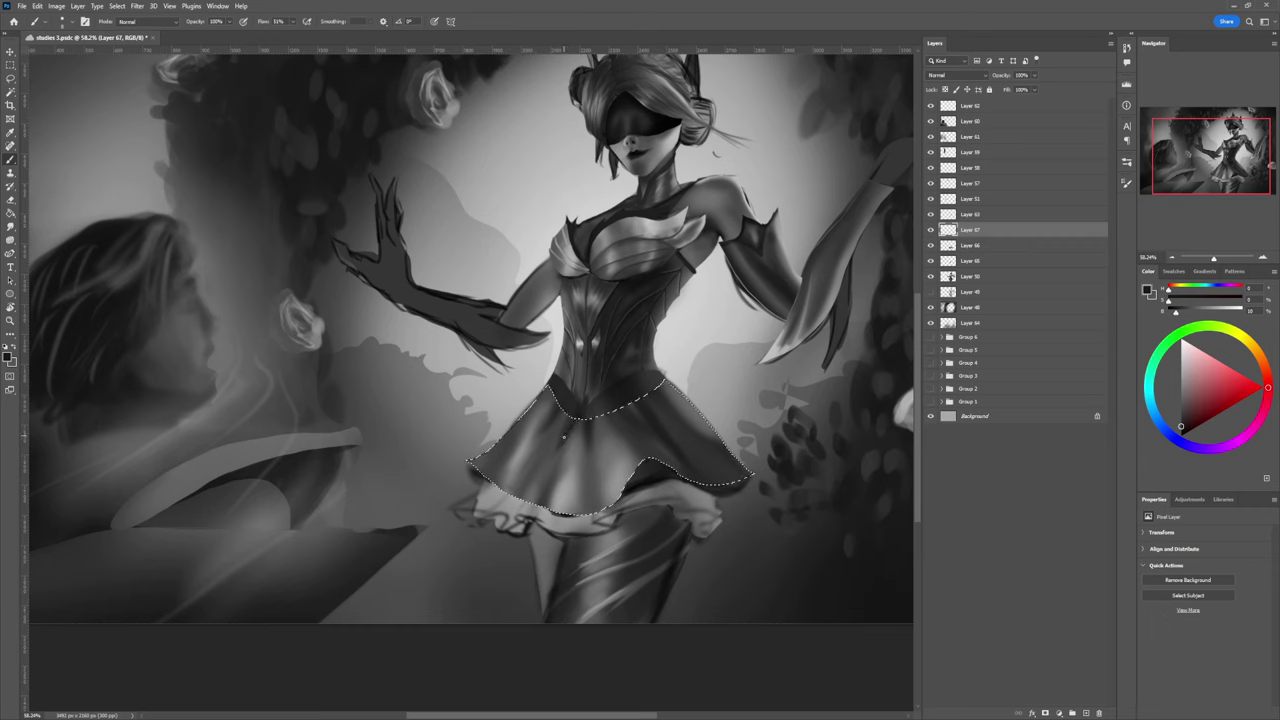
left_click_drag(527, 453, 514, 428)
key("ctrl+z")
left_click_drag(560, 444, 540, 464)
key("ctrl+z")
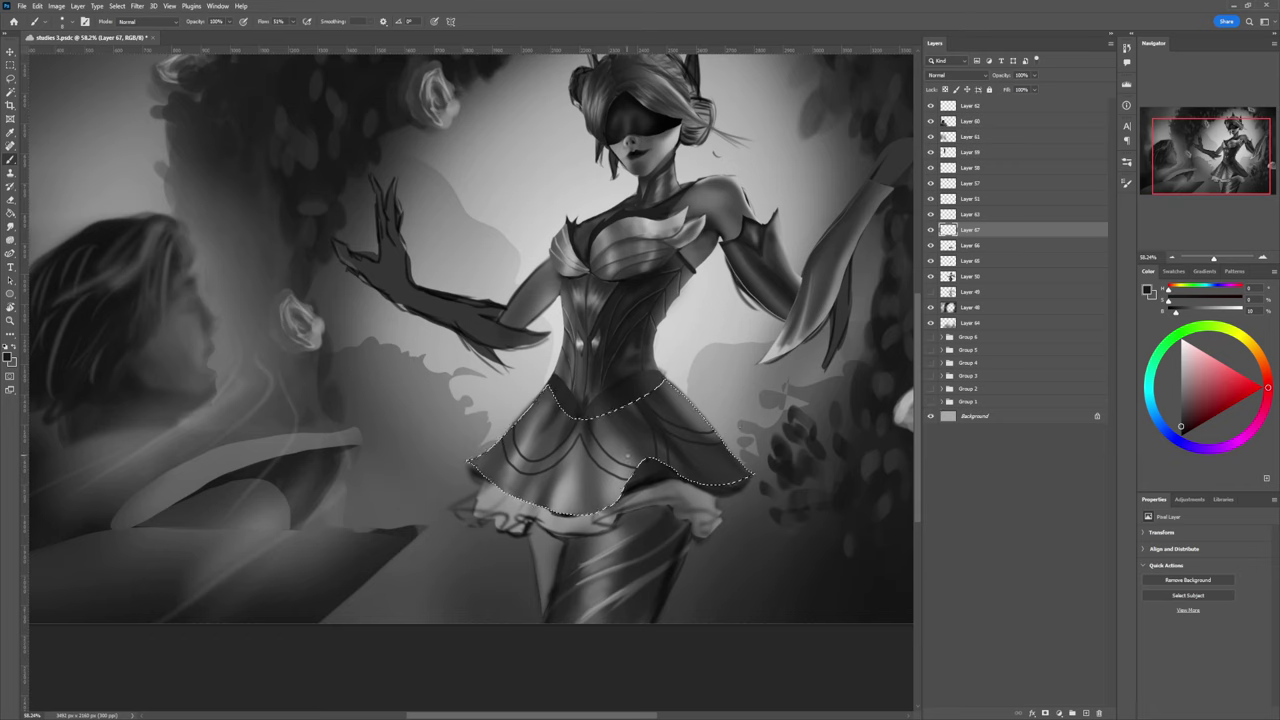
key("l")
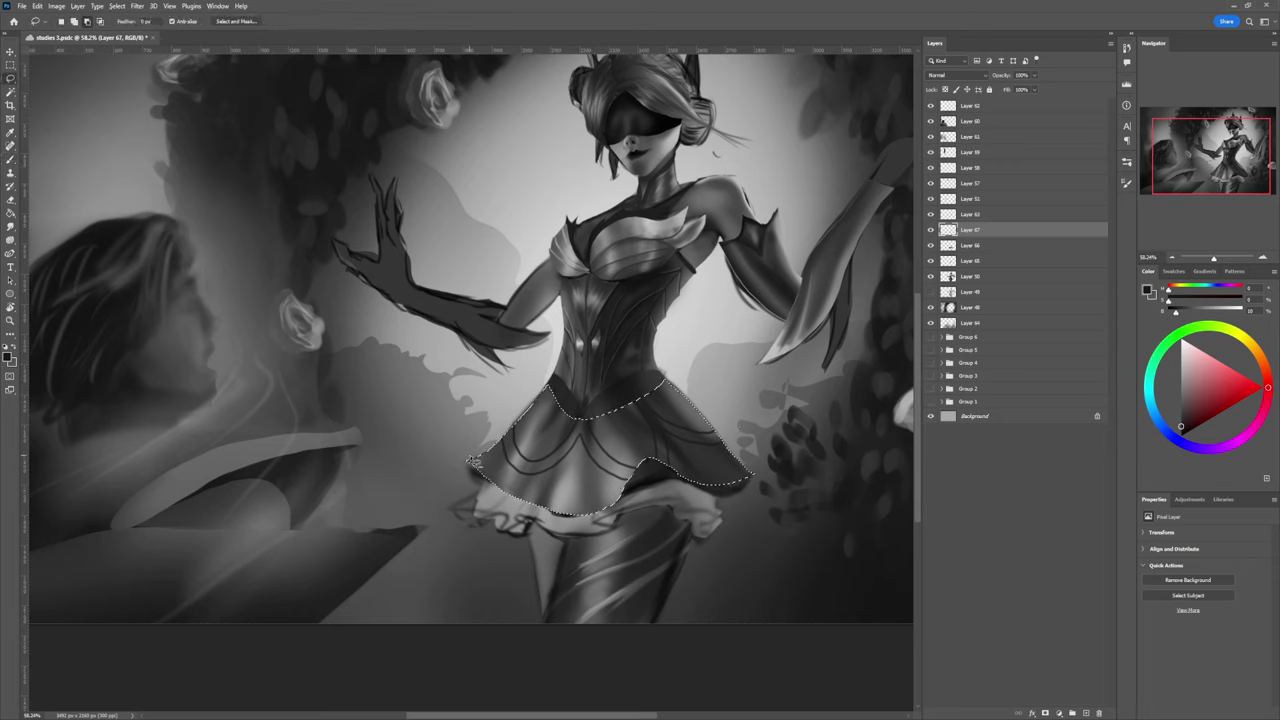
Step: Finish lassoing a narrow band along the skirt's hem and paint it dark grey with a soft brush
mouse_move(472, 462)
left_mouse_down()
mouse_move(572, 513)
mouse_move(617, 499)
mouse_move(650, 462)
mouse_move(721, 485)
mouse_move(760, 476)
mouse_move(722, 396)
mouse_move(467, 460)
left_mouse_up()
scroll(608, 453, "down", 3)
key("b")
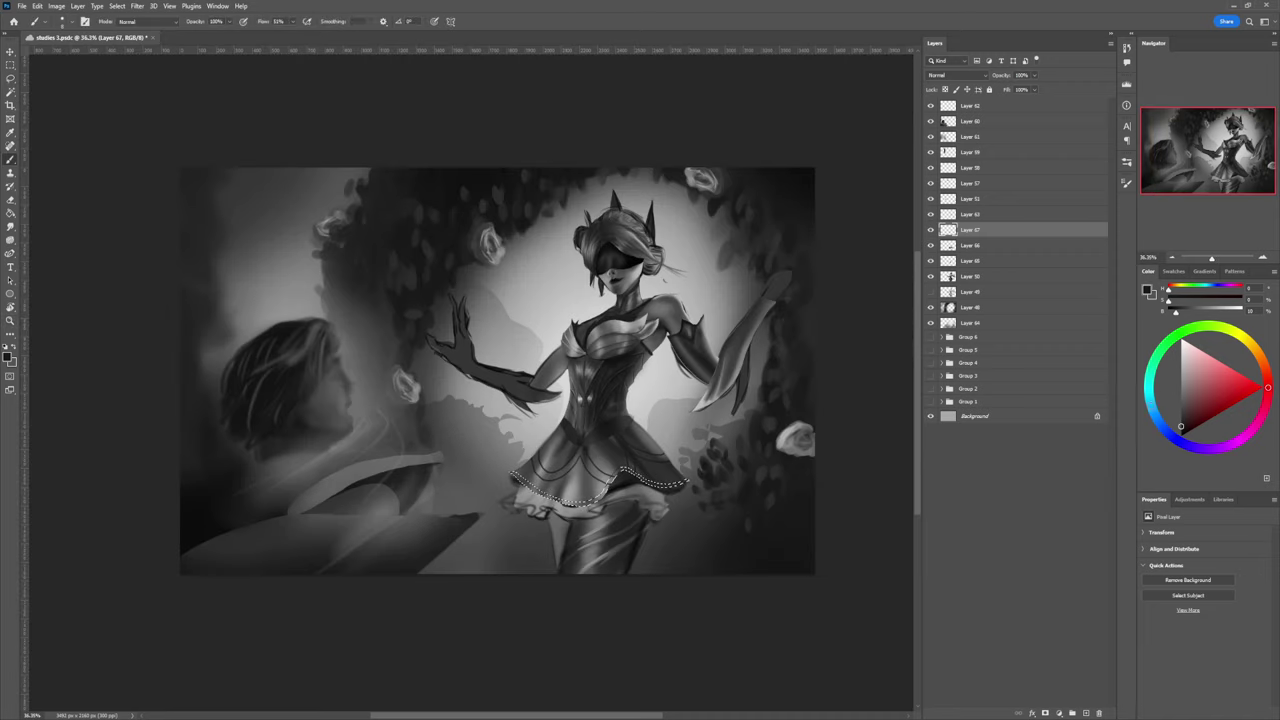
left_click(652, 472, "alt")
left_click(932, 422)
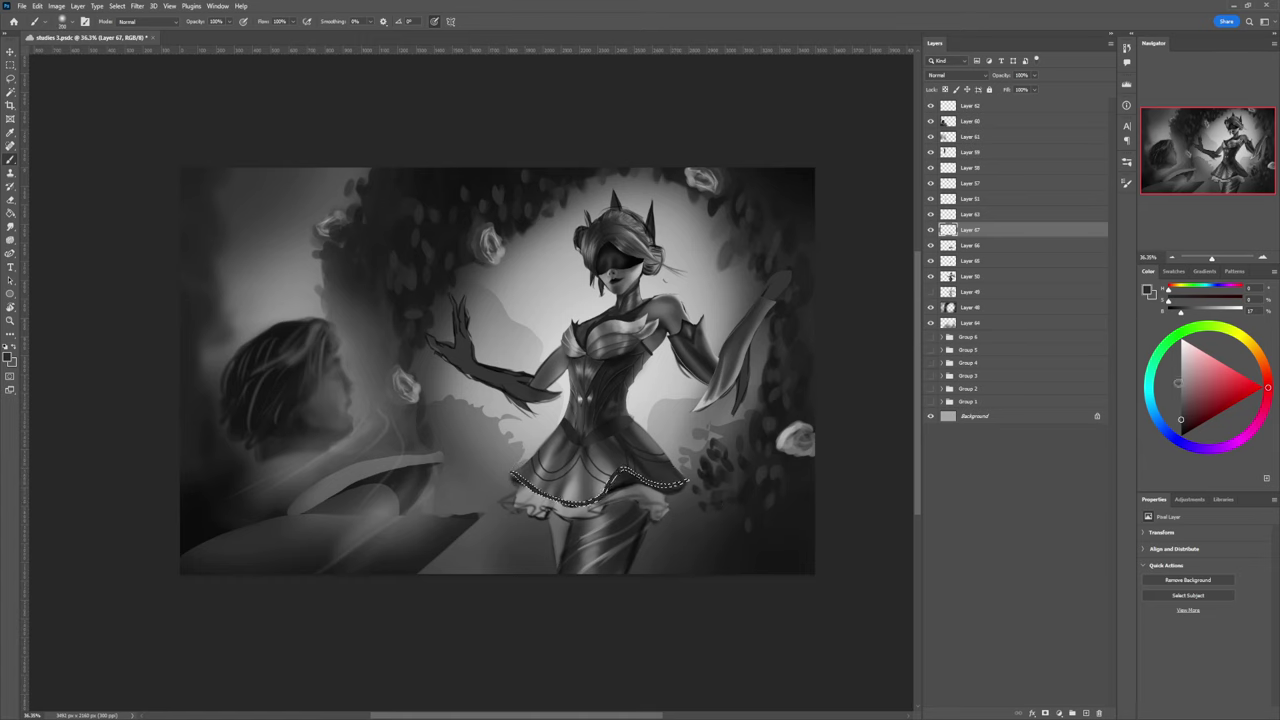
Step: Paint a light grey highlight on the hem band at the front fold with a much smaller brush
left_click_drag(1177, 383, 1181, 366)
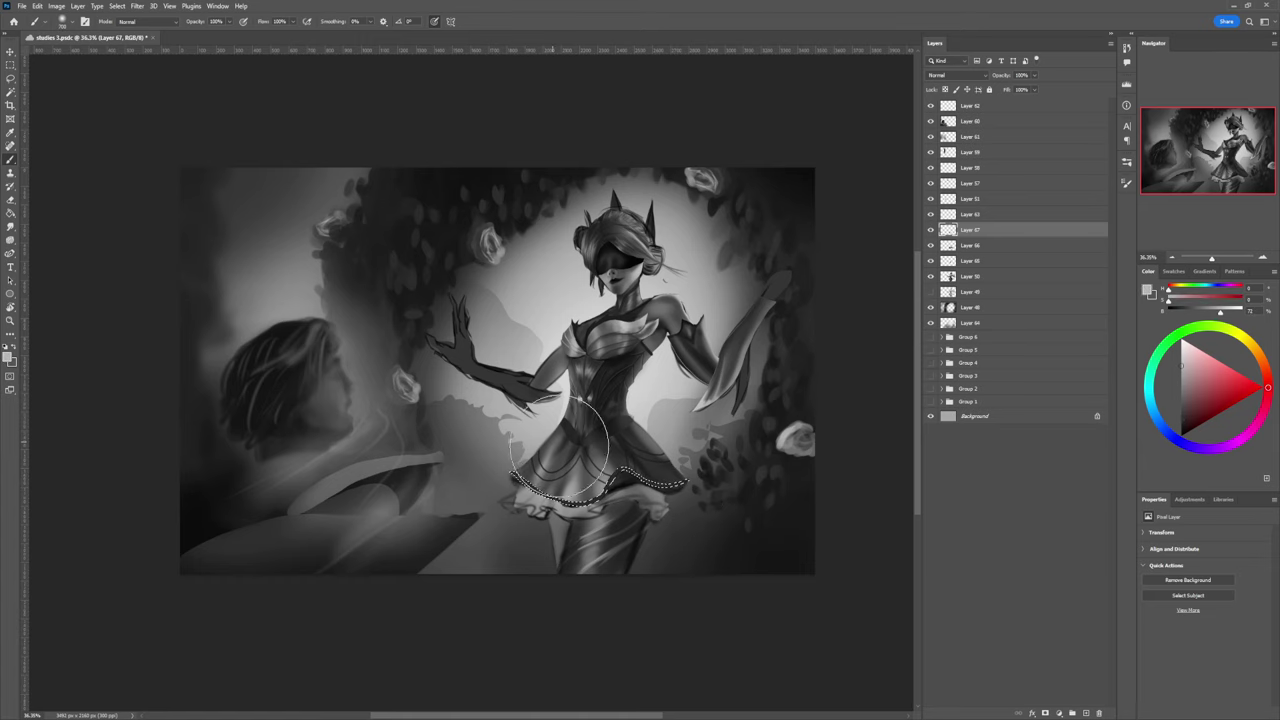
key("bracketleft")
key("bracketleft")
key("bracketleft")
key("bracketleft")
key("bracketleft")
key("bracketleft")
key("bracketleft")
key("bracketleft")
key("bracketleft")
key("bracketleft")
key("bracketleft")
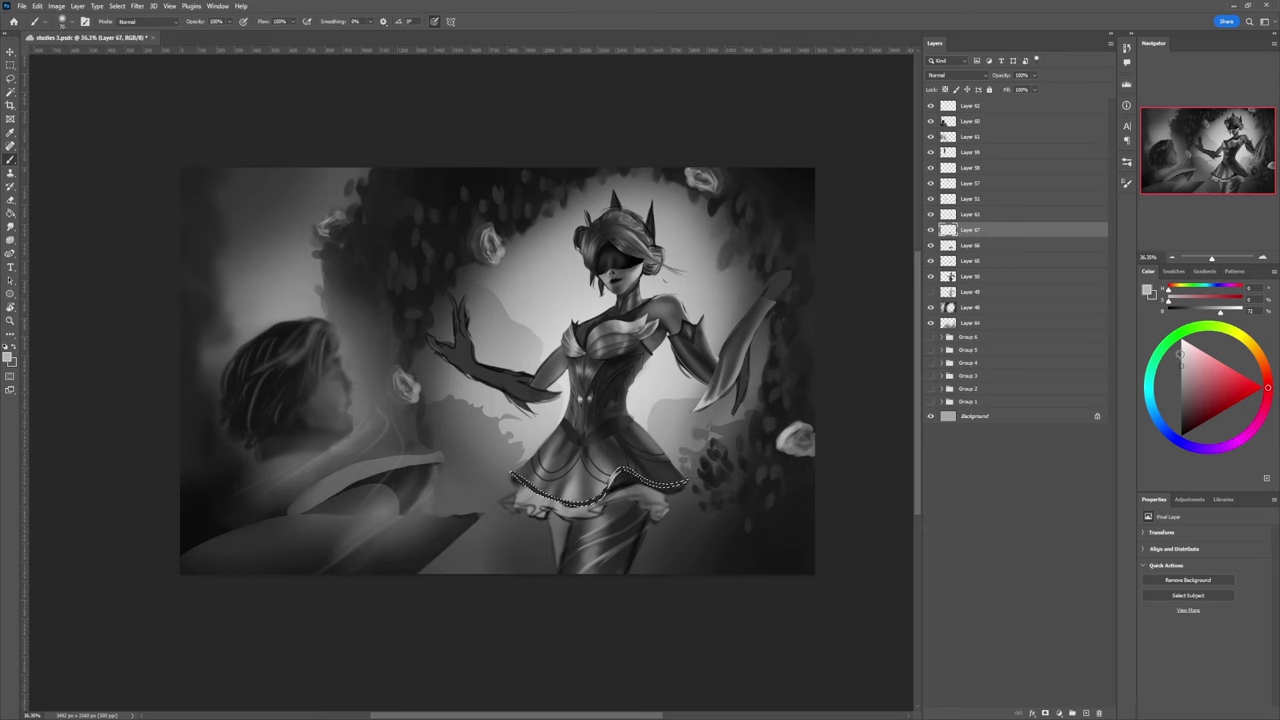
left_click(1181, 352)
left_click_drag(614, 468, 602, 499)
Step: Add alternating light and dark metallic accents along the rest of the hem band with a larger brush, and clear the selection
key("bracketright")
key("bracketright")
key("bracketright")
key("bracketright")
key("bracketright")
key("bracketright")
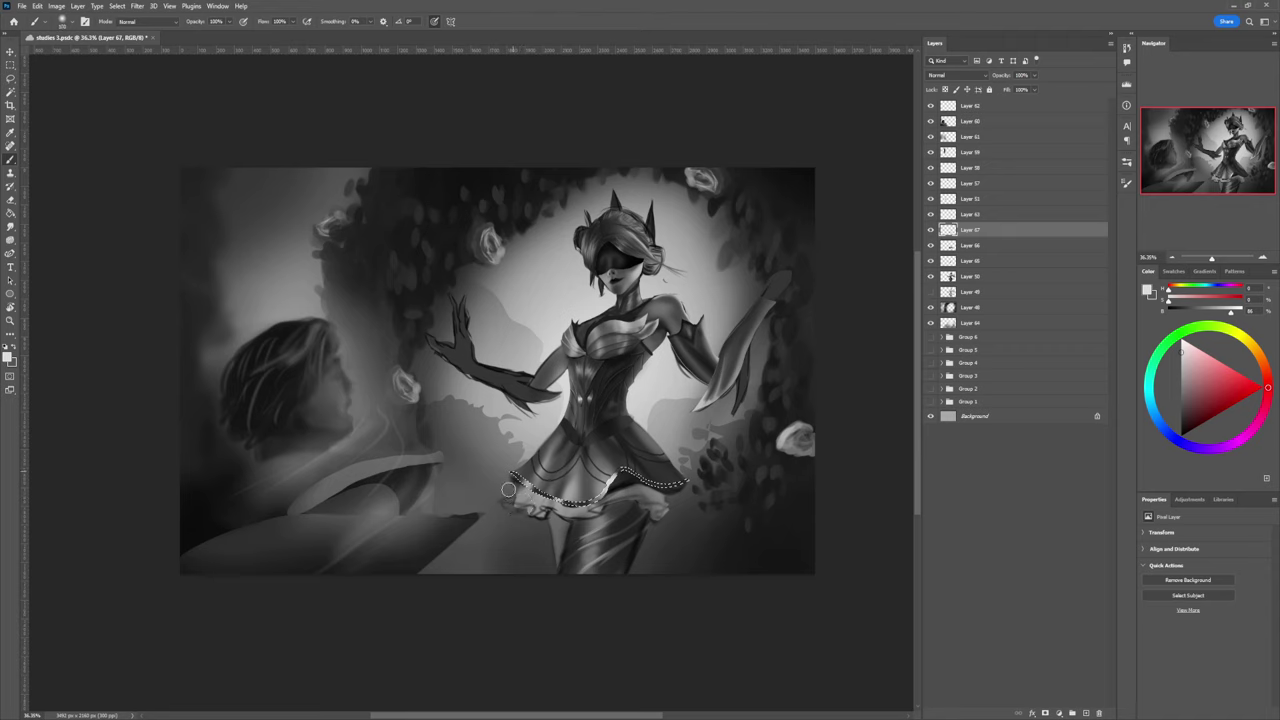
key("x")
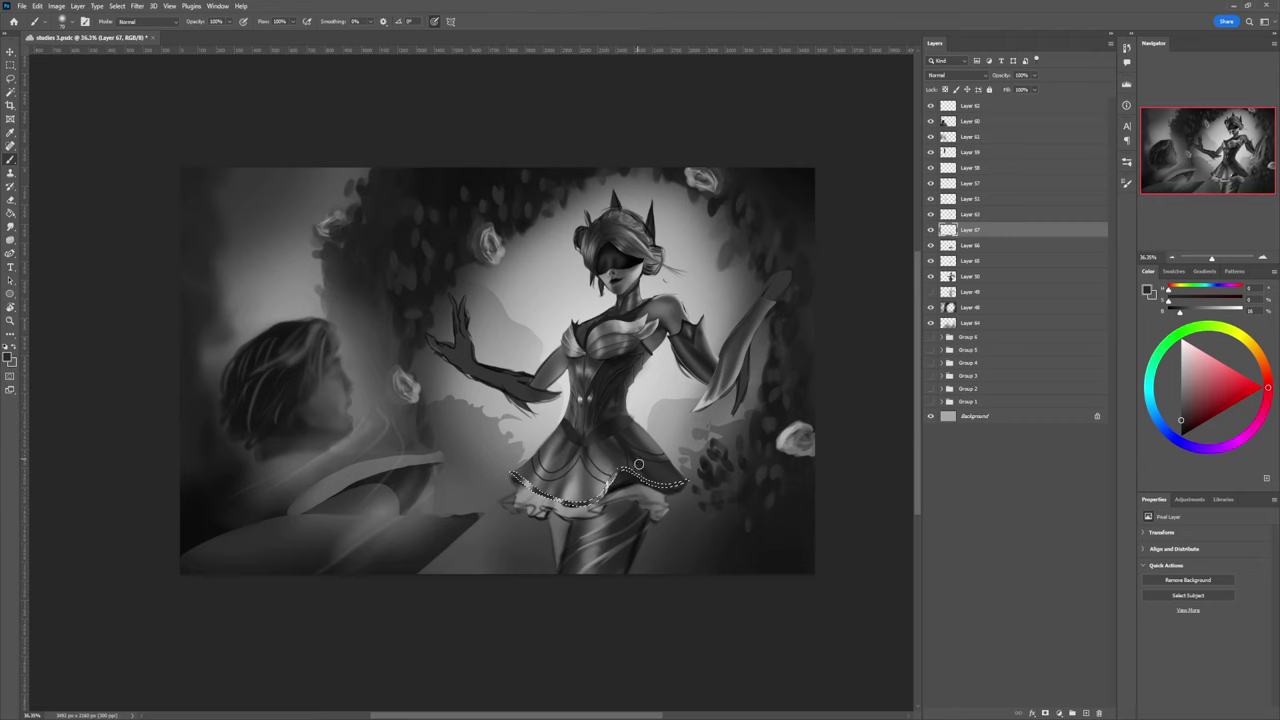
key("x")
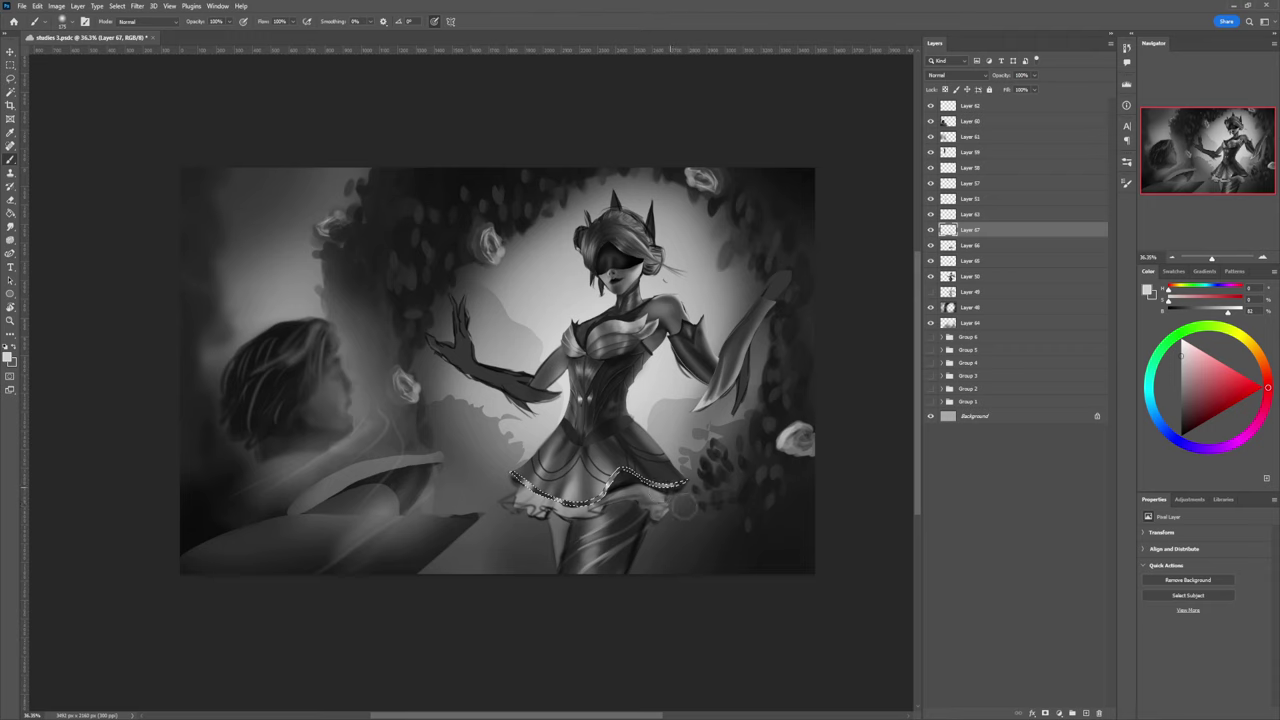
key("l")
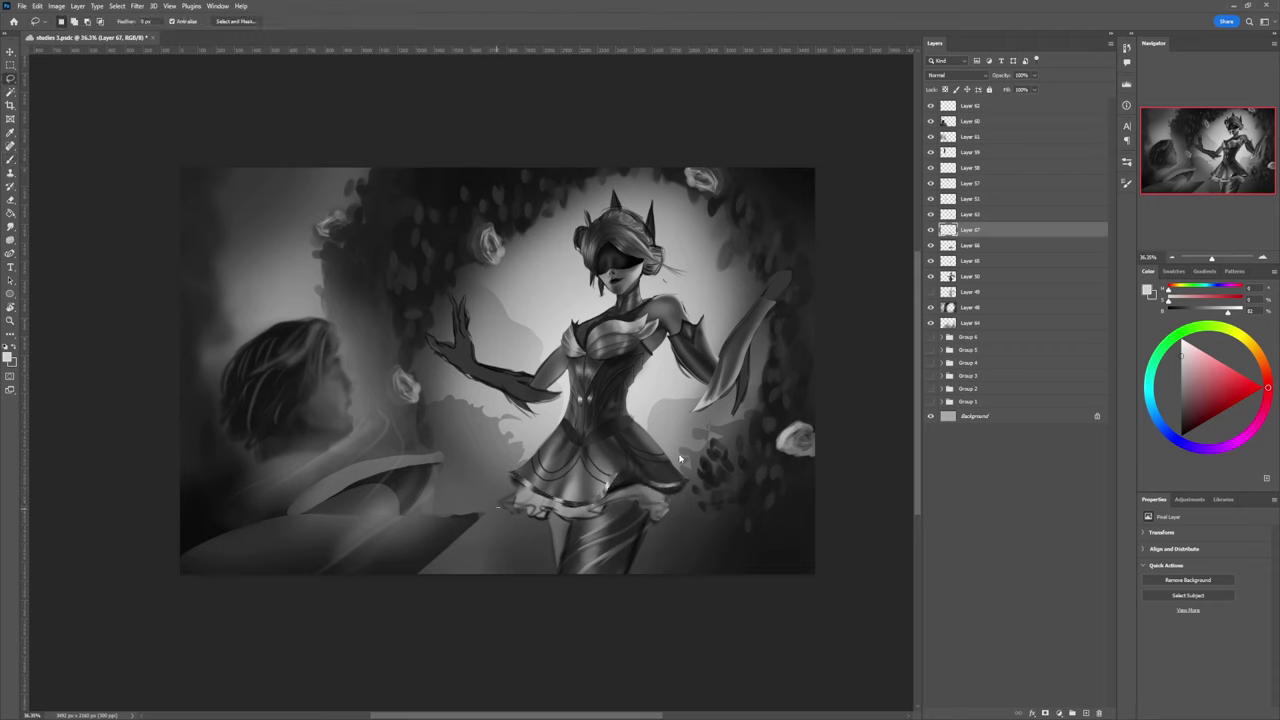
Step: Lasso the dark triangular opening under the skirt's raised front fold and cover it with sampled mid grey using an enlarged brush
key("z")
left_click_drag(597, 480, 592, 453)
key("l")
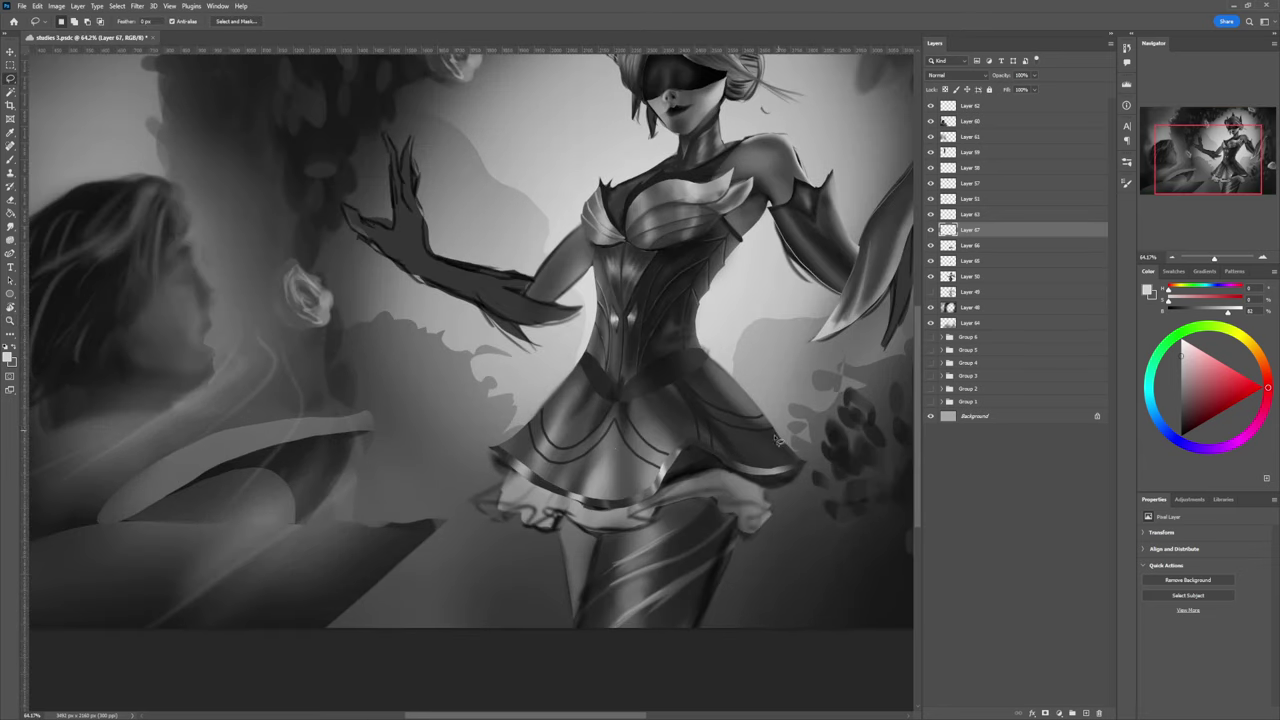
mouse_move(662, 489)
left_mouse_down()
mouse_move(727, 473)
mouse_move(689, 452)
left_mouse_up()
key("b")
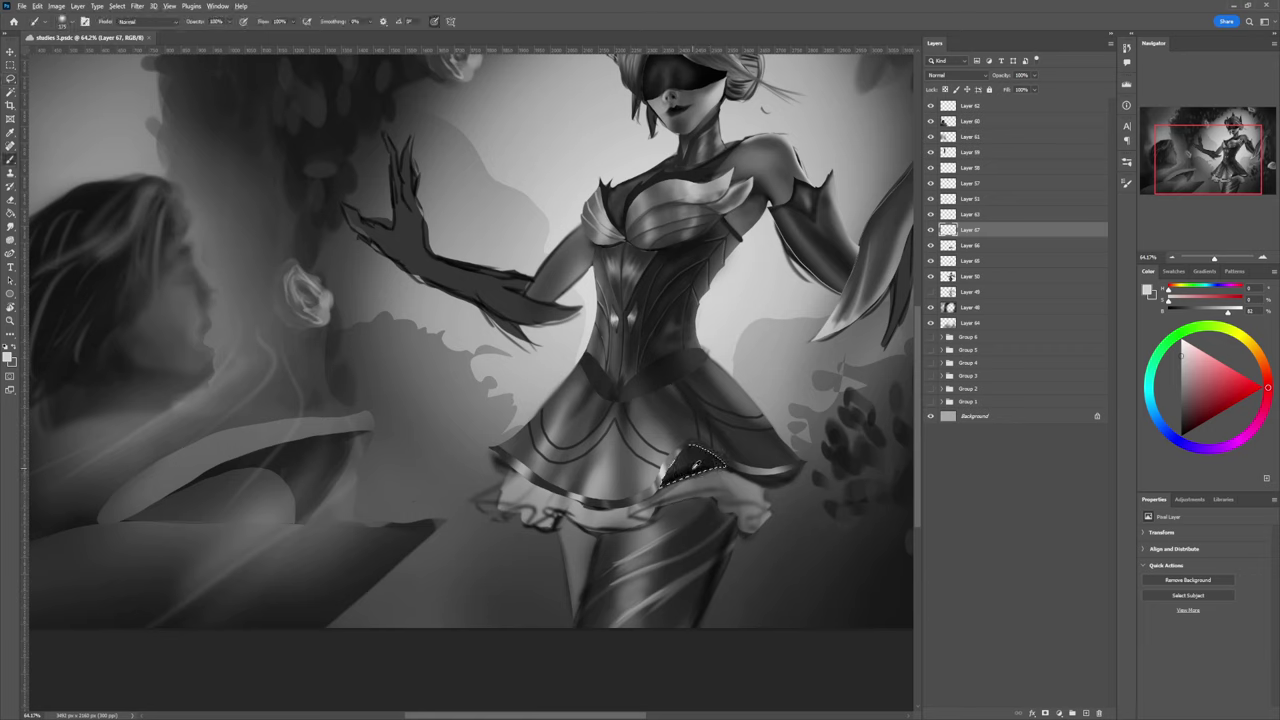
left_click(683, 456, "alt")
left_click(676, 439, "alt")
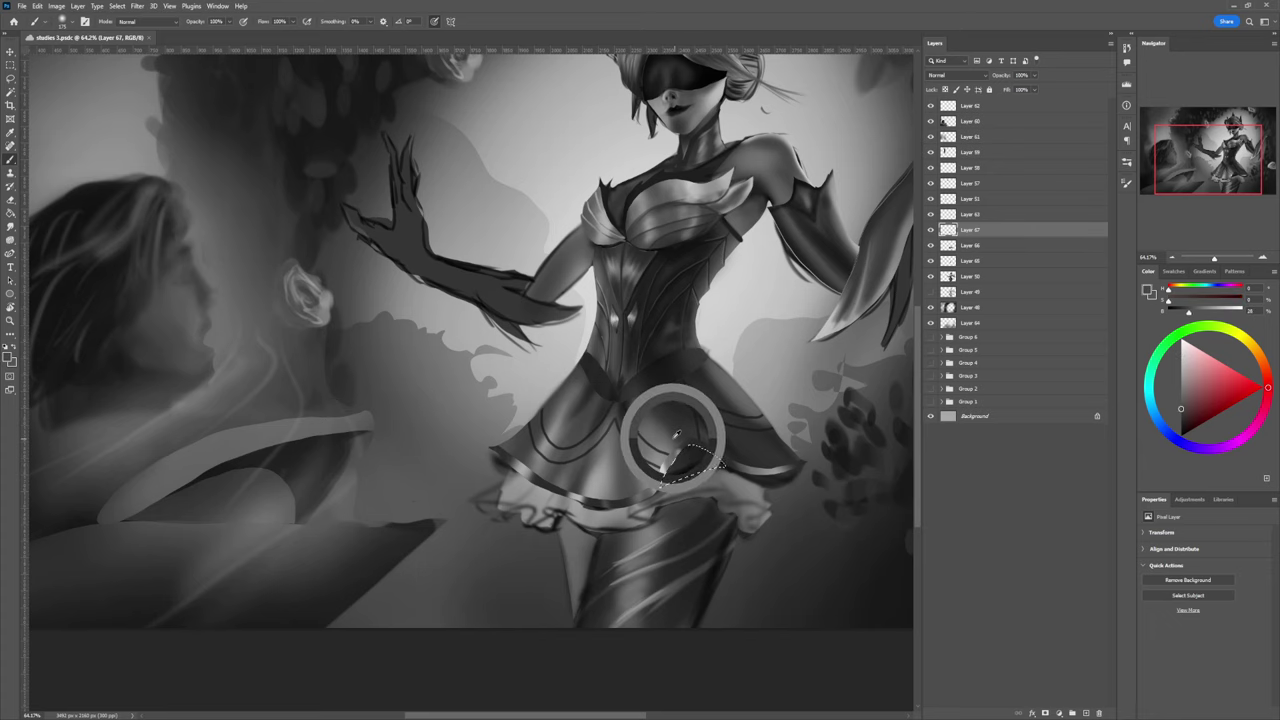
key("bracketright")
key("bracketright")
key("bracketright")
key("bracketright")
key("bracketright")
key("bracketright")
left_click_drag(729, 452, 665, 470)
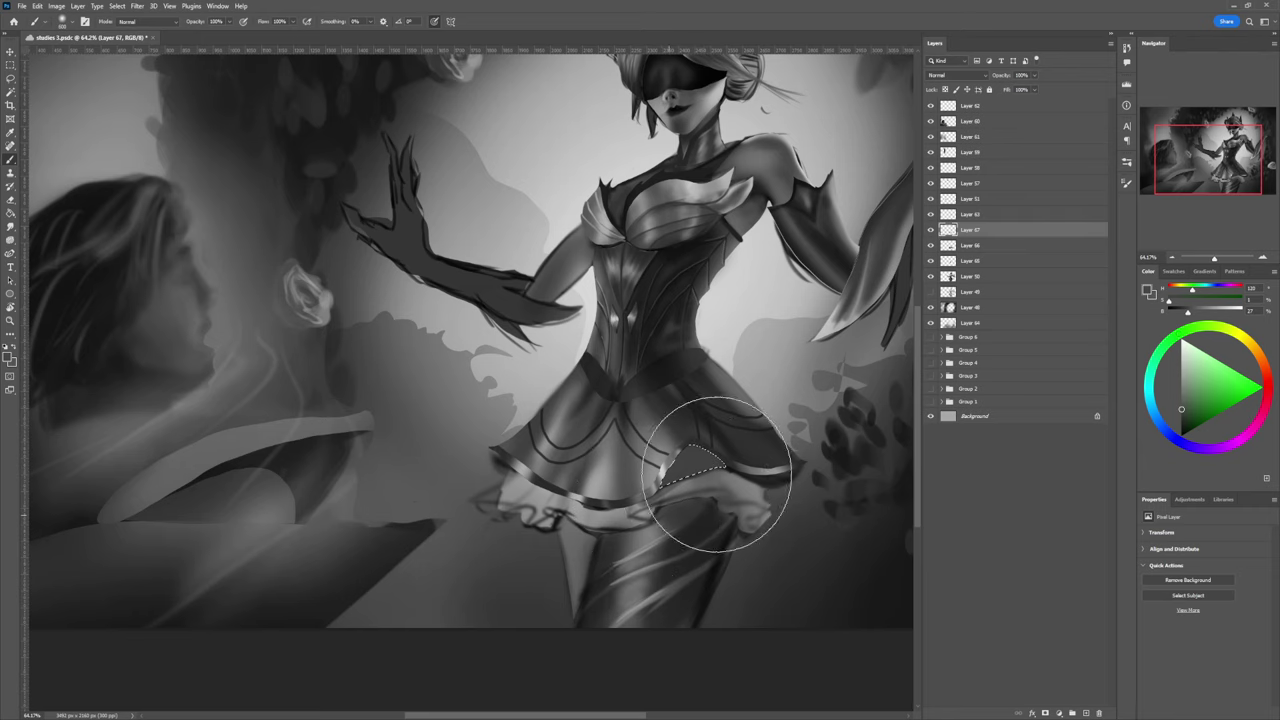
Step: Shade the selected inner fold softly with darker and lighter greys, and clear the selection
left_click_drag(1183, 411, 1181, 423)
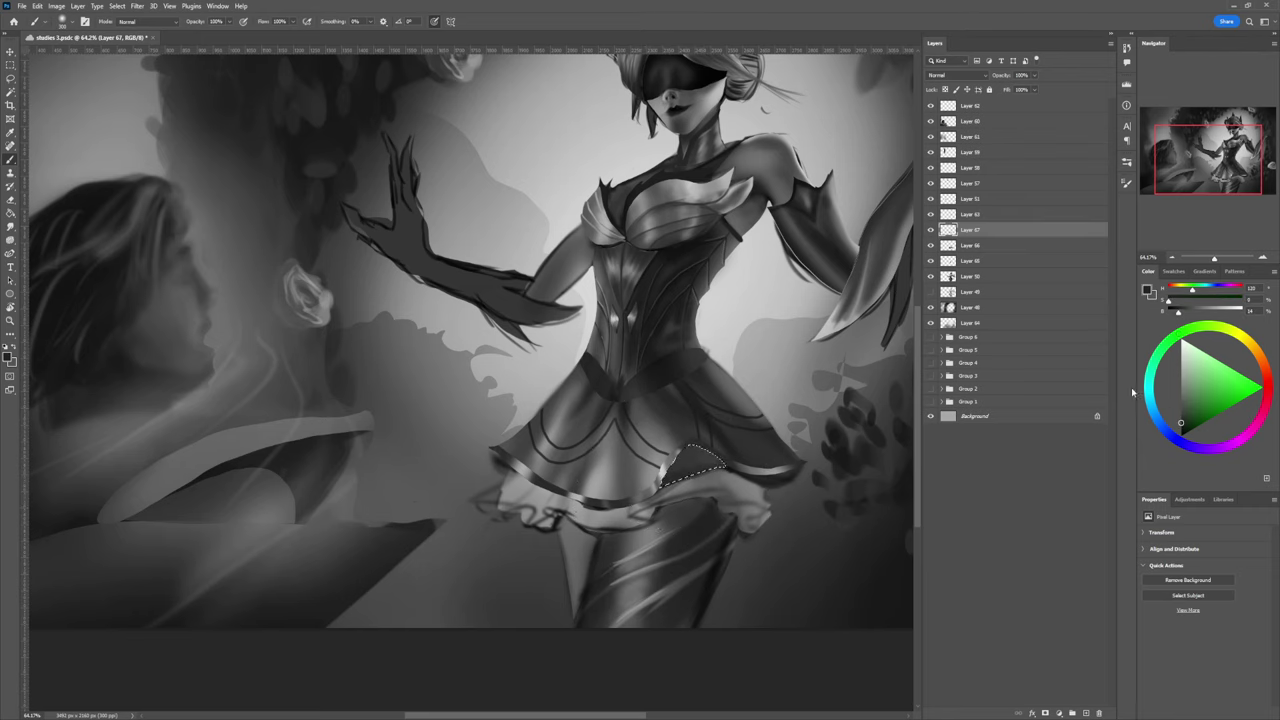
left_click(708, 470, "alt")
key("bracketright")
key("bracketright")
key("bracketright")
key("bracketright")
key("bracketright")
key("bracketright")
left_click_drag(706, 443, 700, 466)
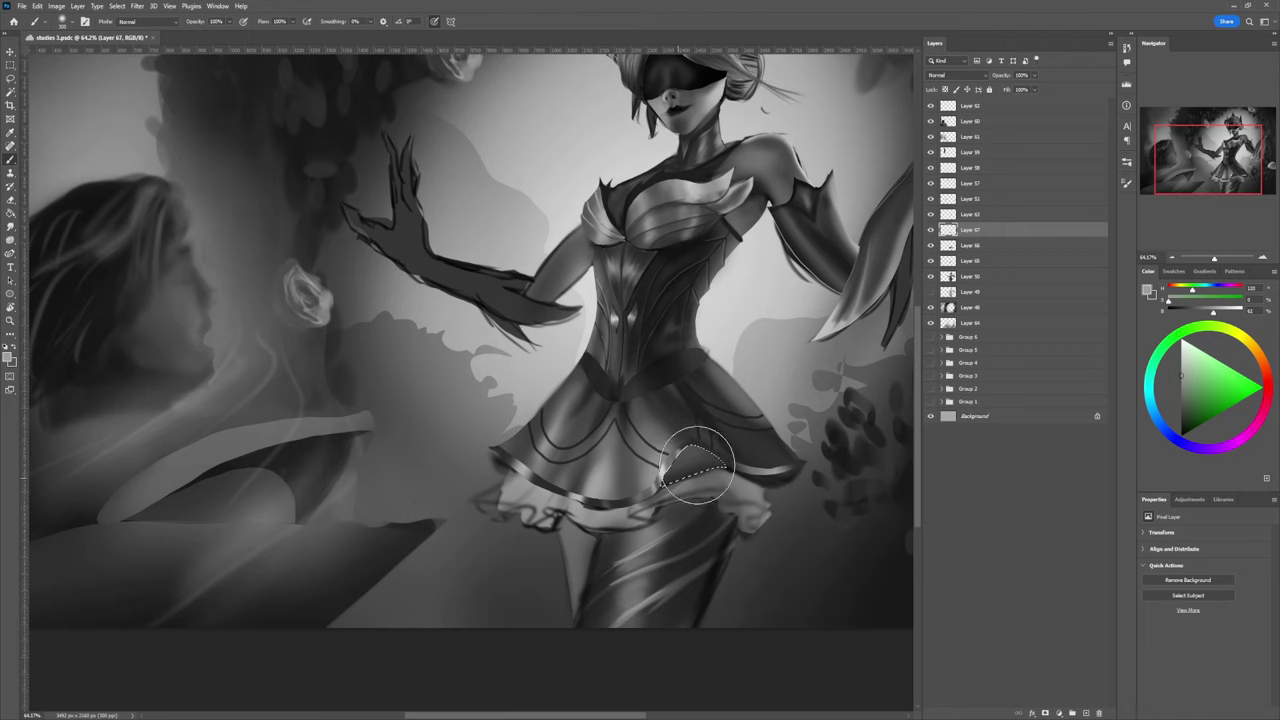
key("ctrl+d")
key("l")
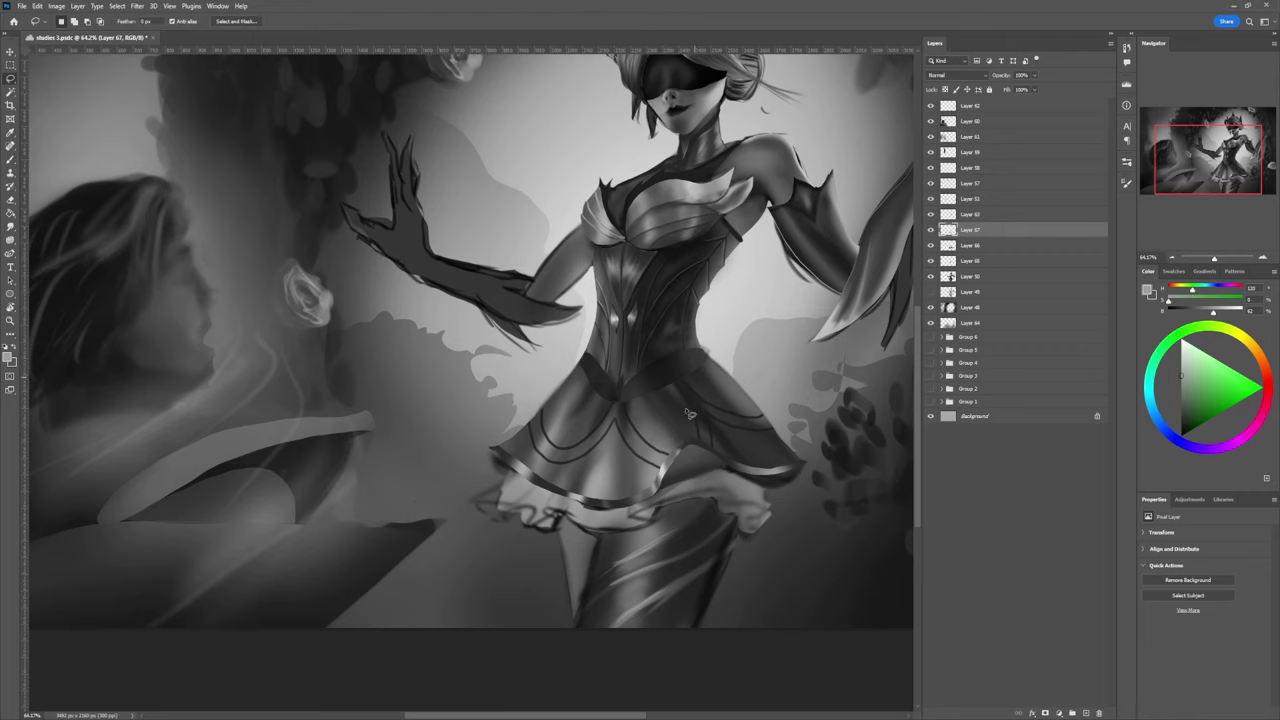
Step: Lasso a small area beneath the skirt's left hem tip, paint it dark grey as the underside, and deselect it
key("z")
mouse_move(638, 456)
left_mouse_down()
mouse_move(602, 520)
mouse_move(627, 465)
left_mouse_up()
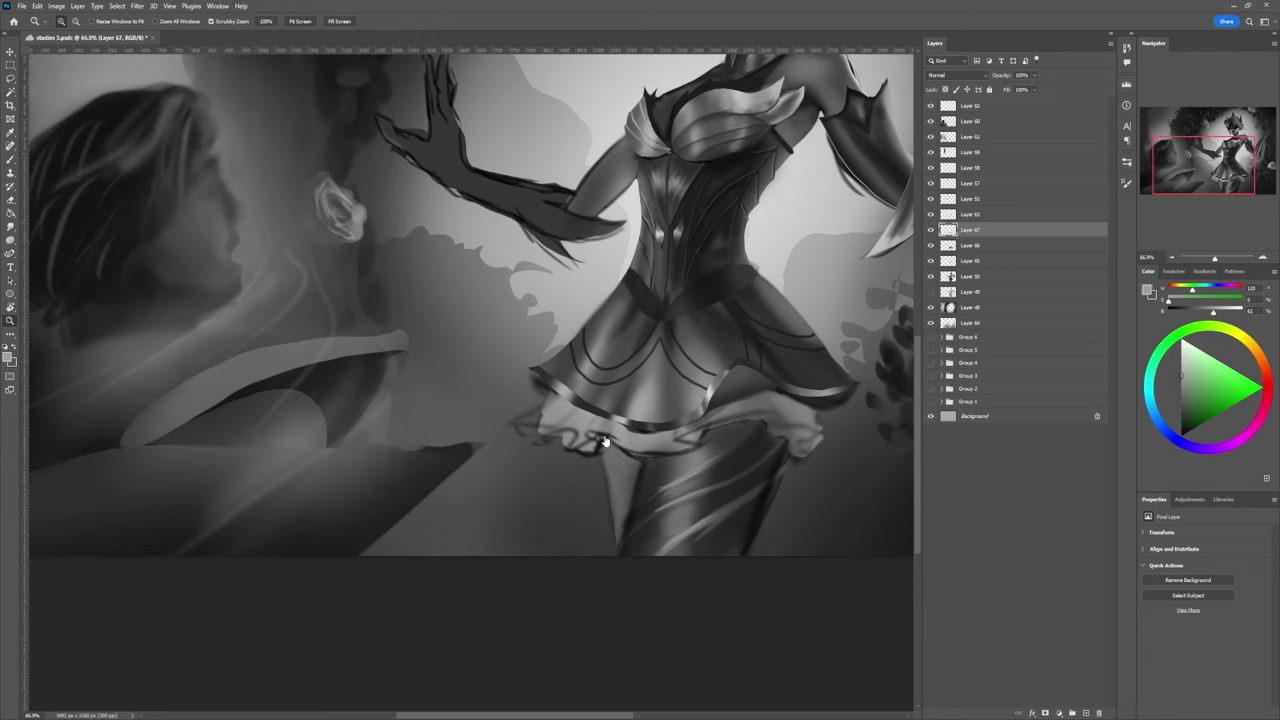
key("l")
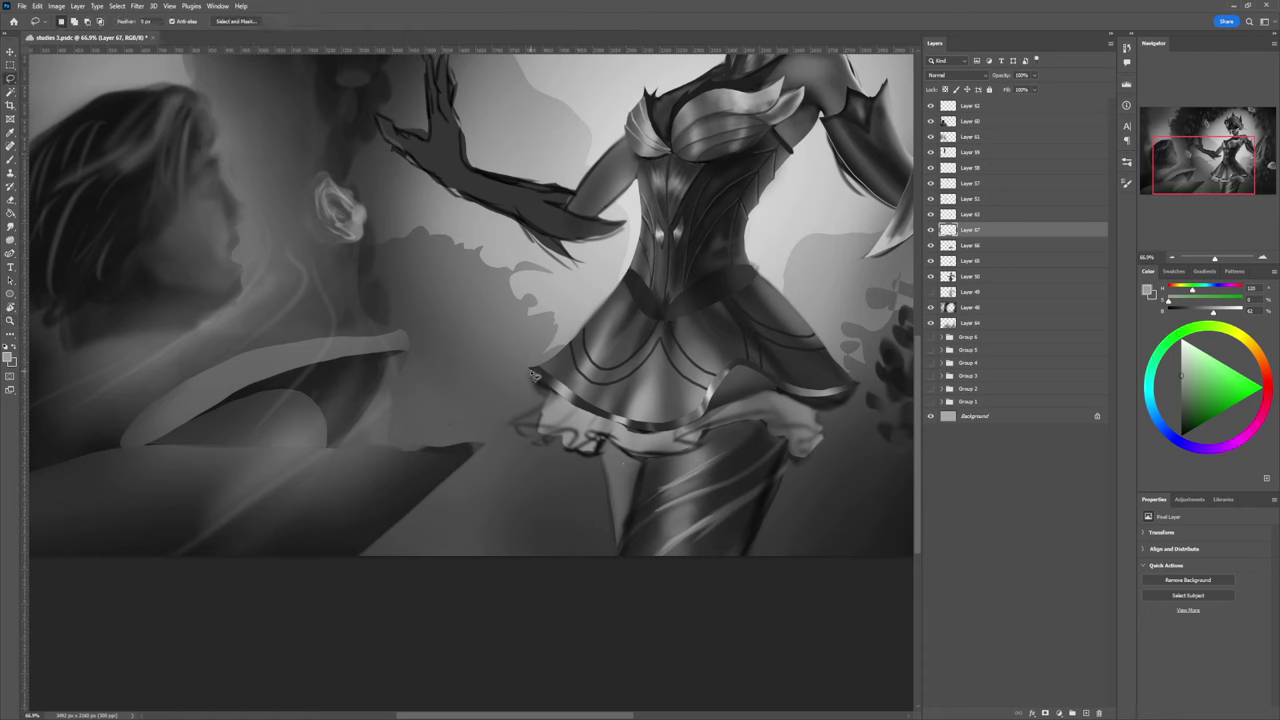
mouse_move(533, 375)
left_mouse_down()
mouse_move(539, 413)
mouse_move(563, 382)
left_mouse_up()
key("b")
left_click(1181, 425)
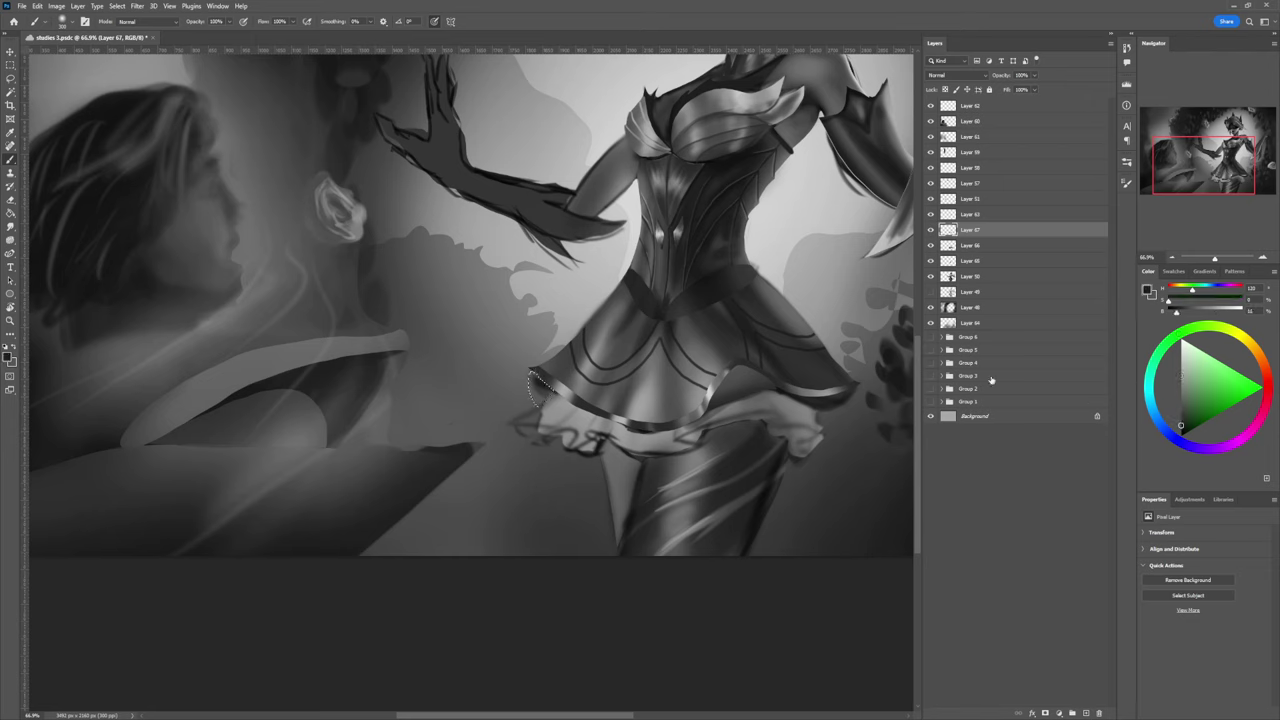
key("bracketright")
key("bracketright")
key("bracketright")
mouse_move(540, 406)
left_mouse_down()
mouse_move(540, 384)
mouse_move(550, 399)
left_mouse_up()
key("ctrl+d")
key("l")
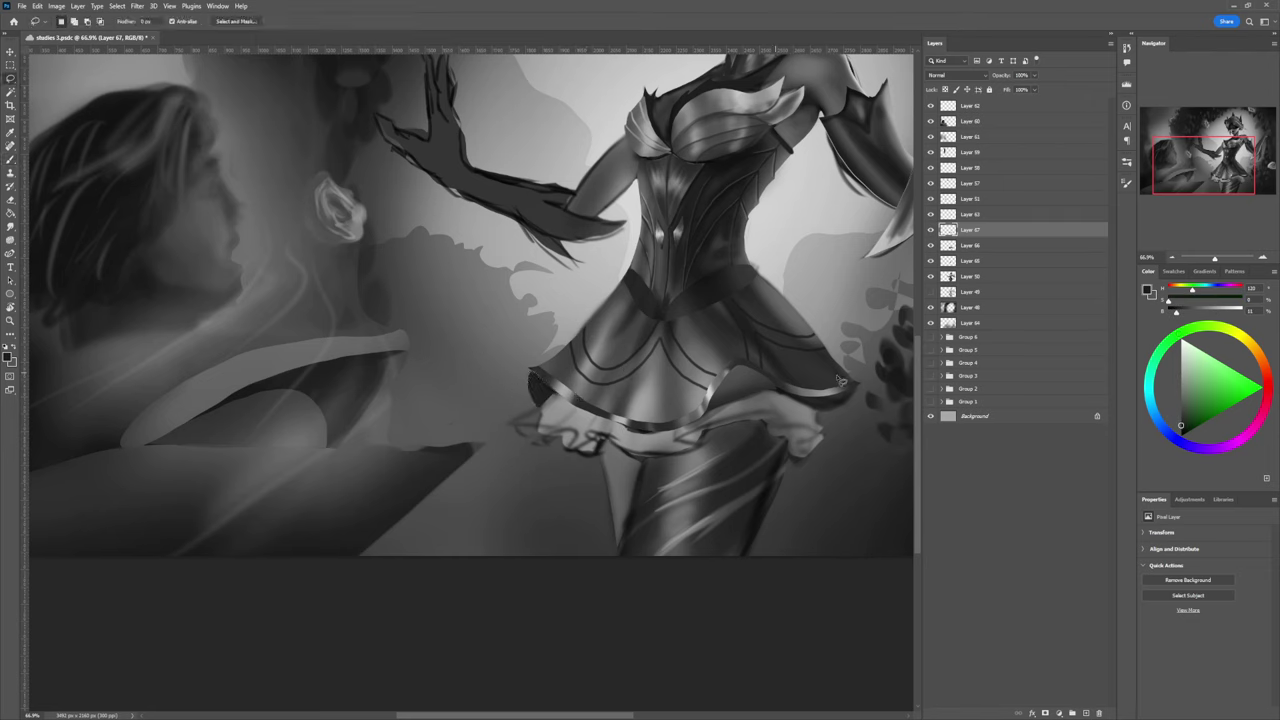
Step: Lasso the underside of the skirt's right hem tip and darken it with the brush
mouse_move(857, 392)
left_mouse_down()
mouse_move(818, 418)
mouse_move(779, 391)
mouse_move(830, 402)
left_mouse_up()
left_click_drag(851, 393, 849, 396)
key("b")
key("l")
left_click(824, 402)
key("b")
Step: Paint dark shadows under the hem across the ruffle with a smaller brush, and clean them up with the Eraser
key("bracketleft")
key("bracketleft")
key("bracketleft")
key("bracketleft")
key("bracketleft")
key("bracketleft")
mouse_move(796, 402)
left_mouse_down()
mouse_move(767, 391)
mouse_move(789, 399)
mouse_move(731, 401)
mouse_move(768, 396)
mouse_move(684, 432)
mouse_move(713, 416)
mouse_move(645, 438)
mouse_move(685, 426)
mouse_move(607, 421)
left_mouse_up()
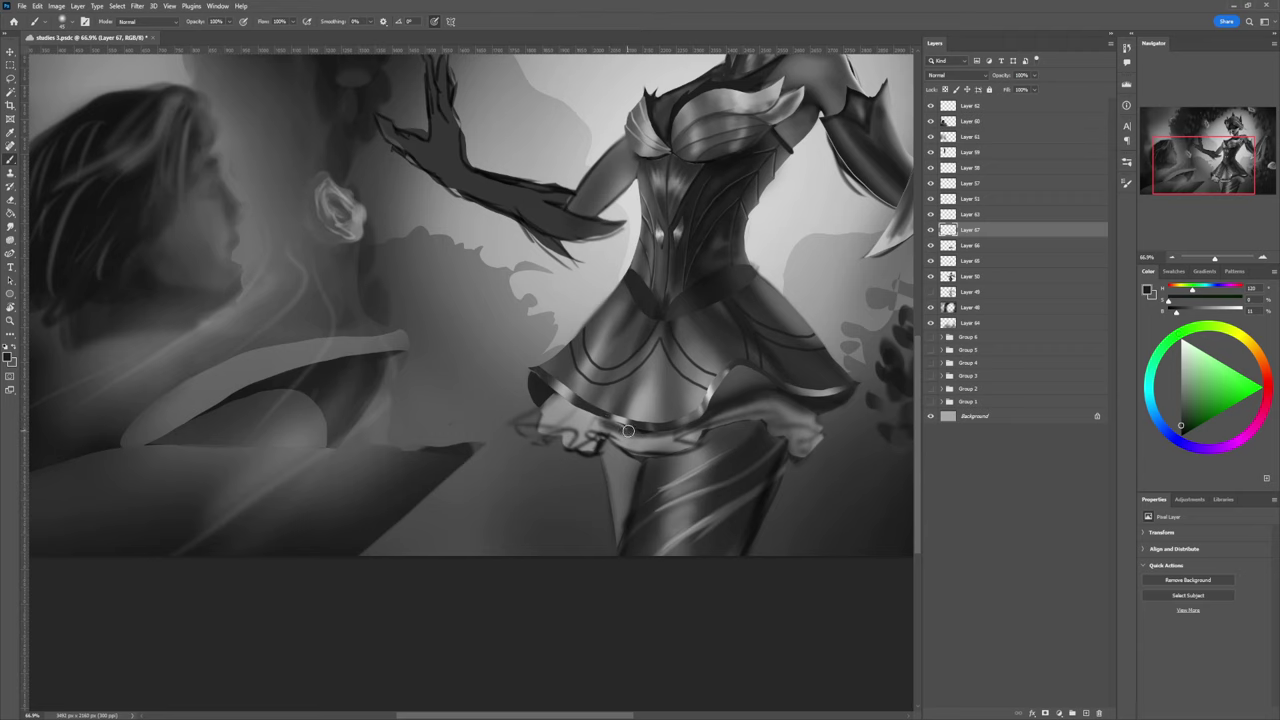
key("e")
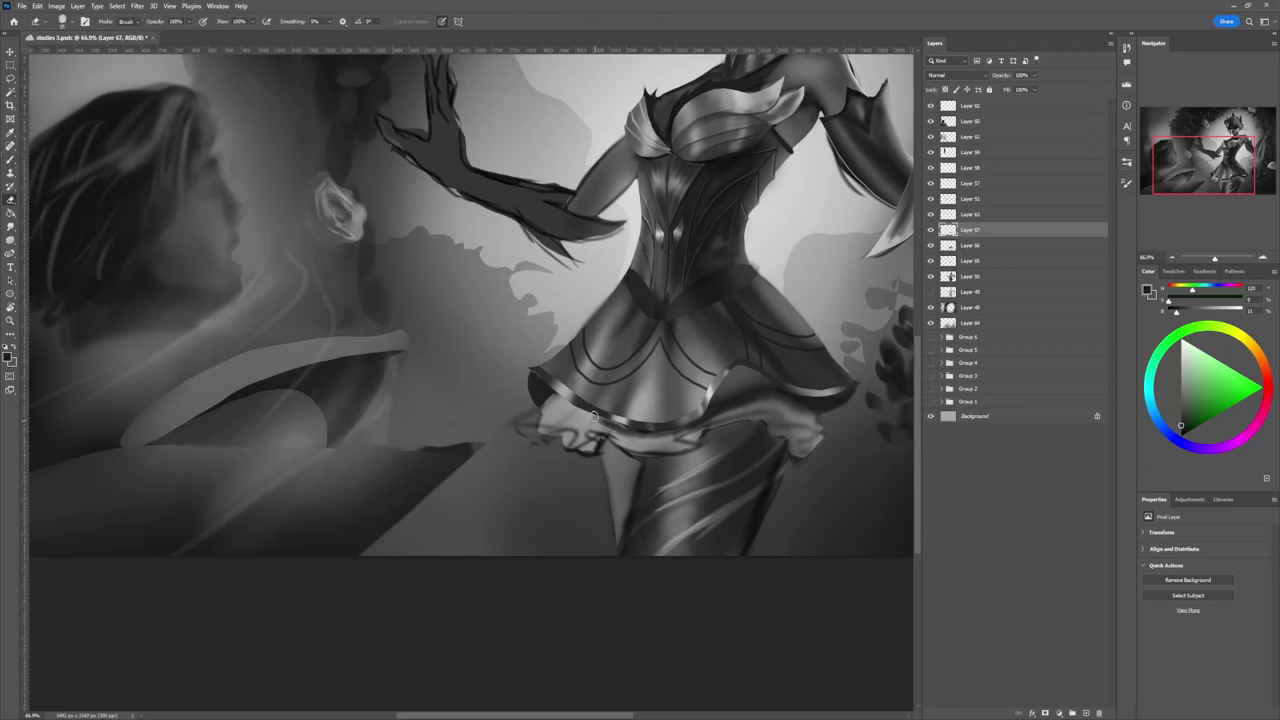
key("b")
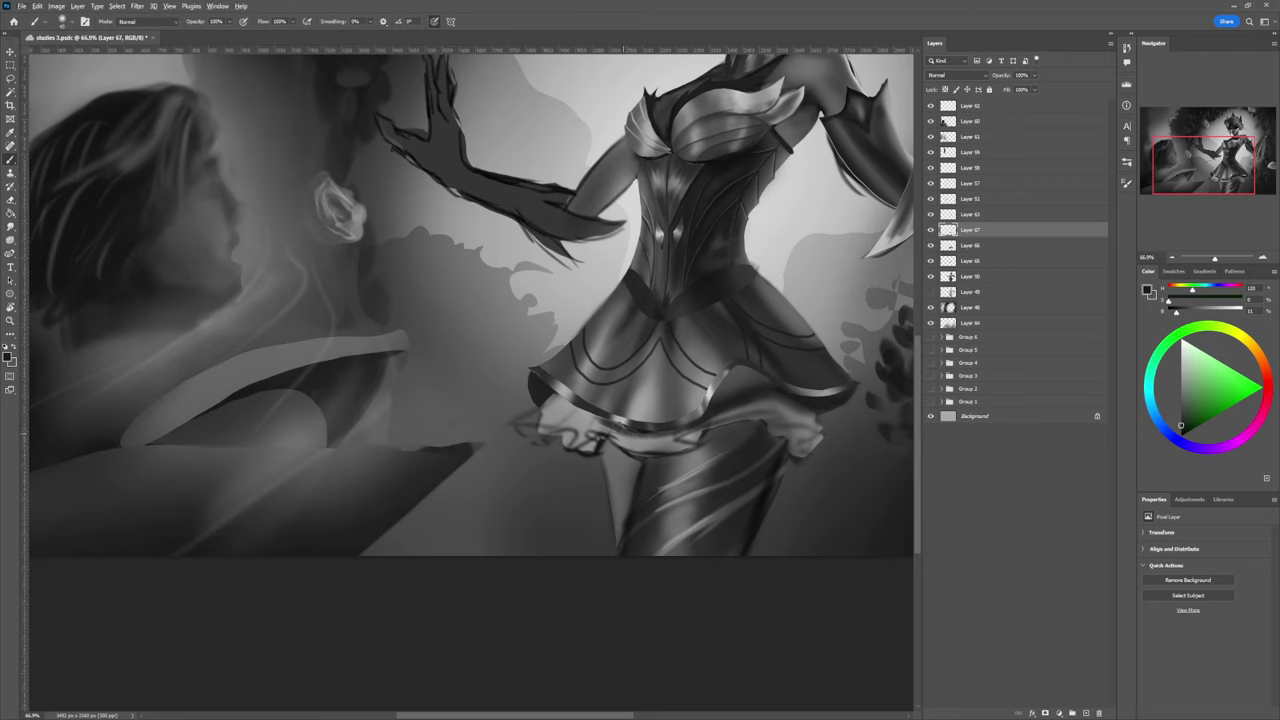
Step: Check the skirt at several magnifications, hiding and showing Layer 67 to compare the trim
key("z")
left_click_drag(596, 414, 515, 418)
left_click_drag(714, 431, 729, 410)
left_click_drag(652, 499, 679, 438)
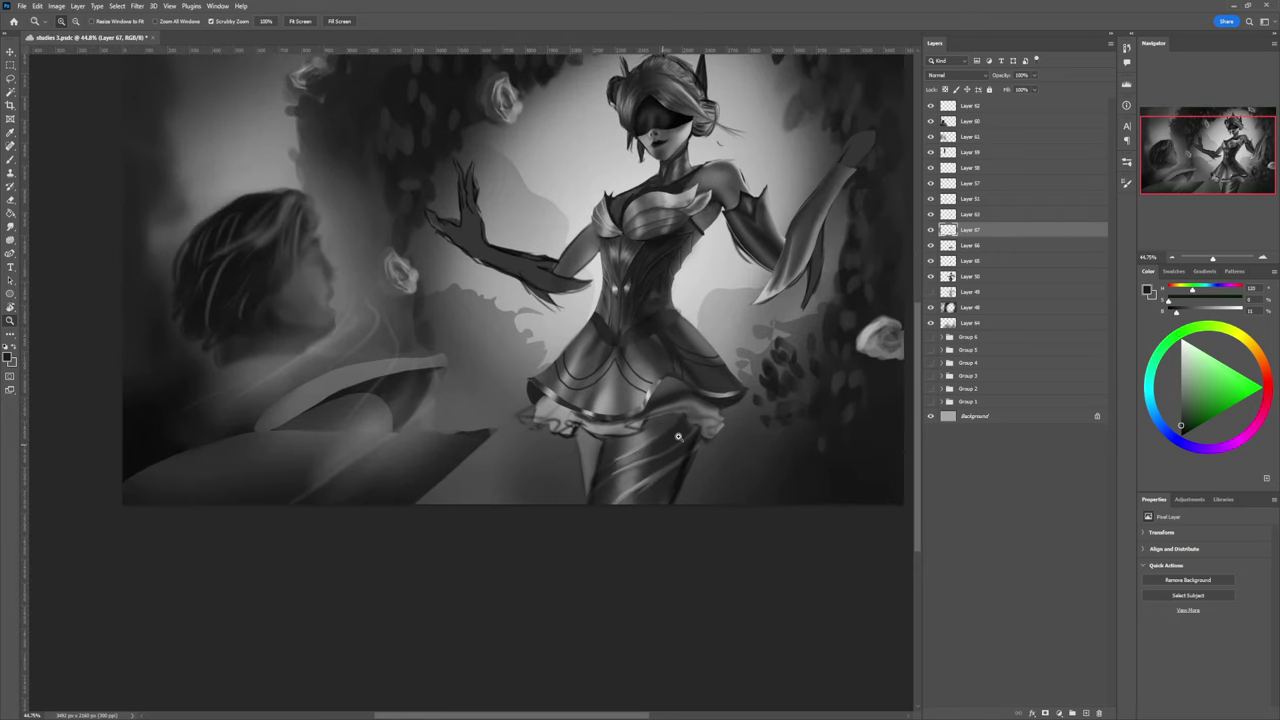
left_click(930, 230)
left_click(930, 230)
left_click(930, 230)
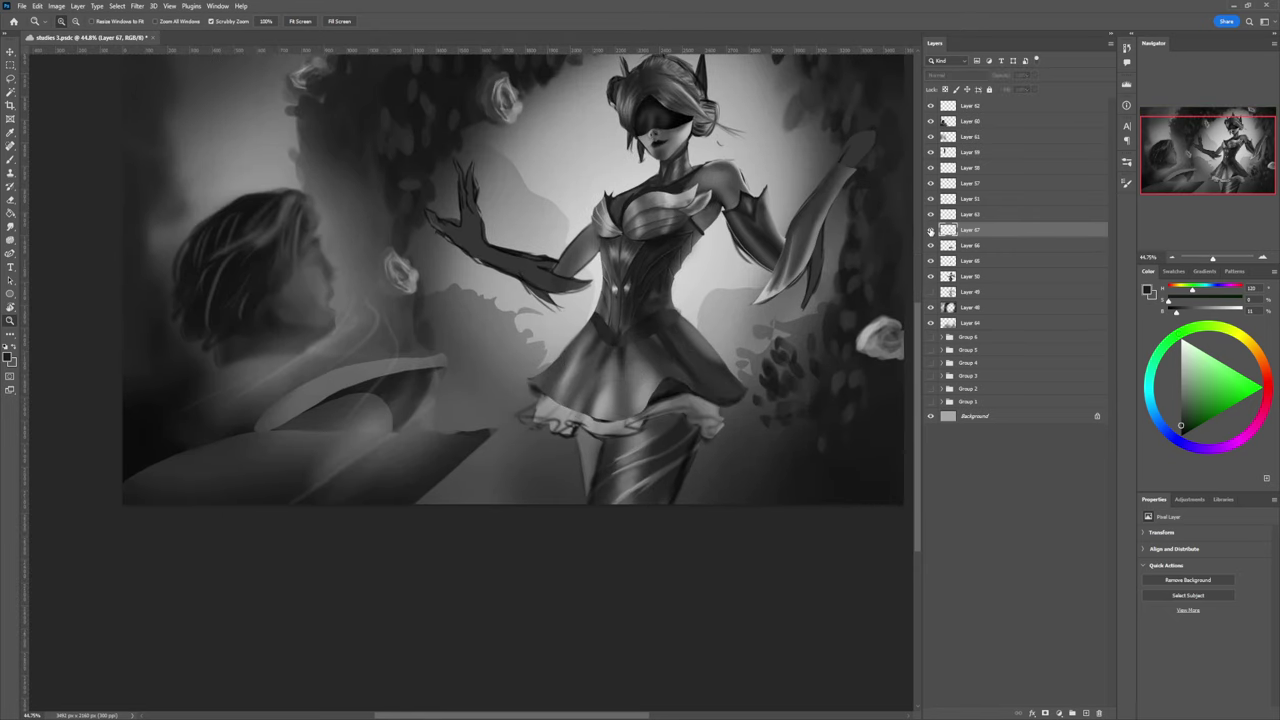
left_click(930, 230)
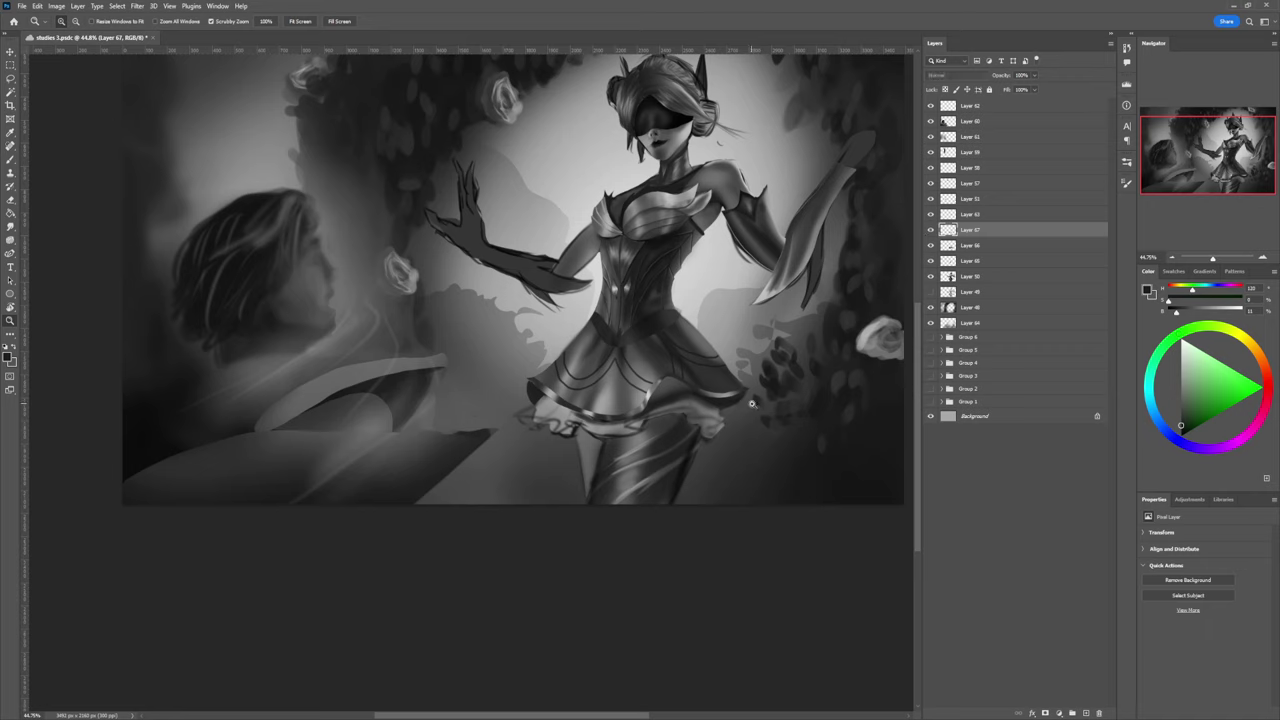
Step: Undo the recent shadow strokes on the ruffle and clear the selection
key("ctrl+z")
key("ctrl+z")
key("ctrl+z")
key("ctrl+z")
key("ctrl+z")
key("ctrl+z")
key("ctrl+z")
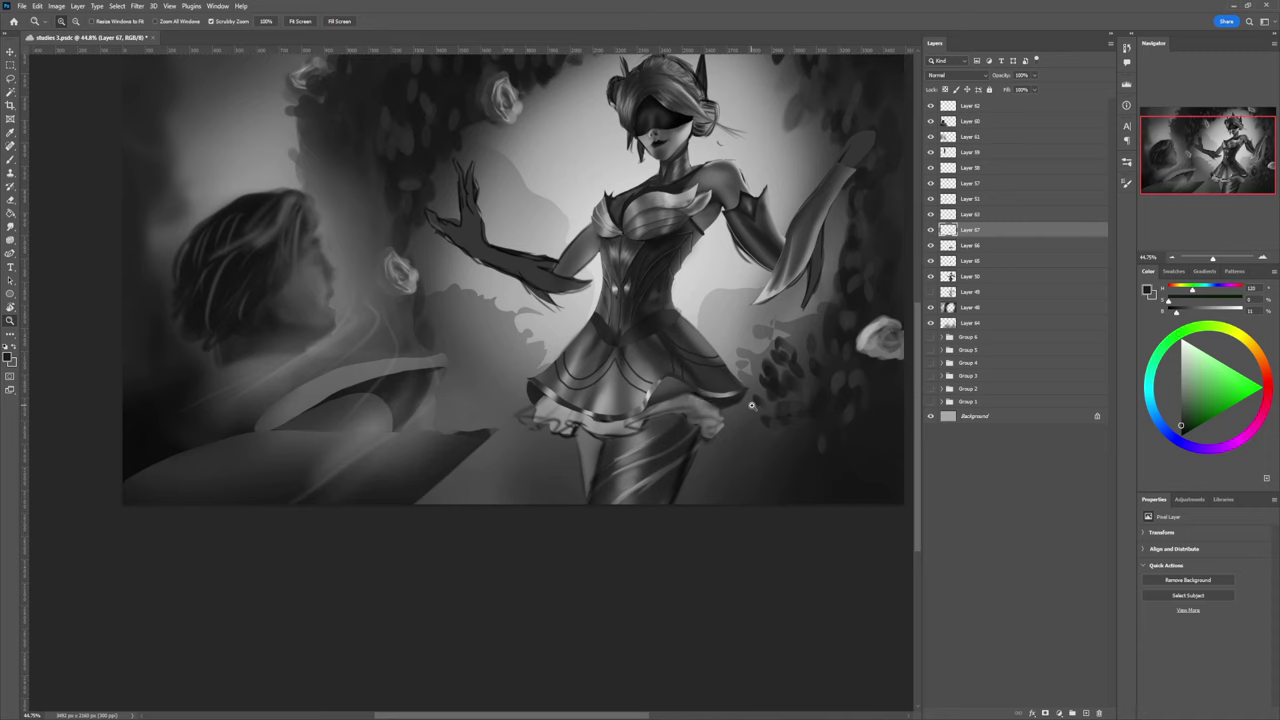
key("l")
key("ctrl+d")
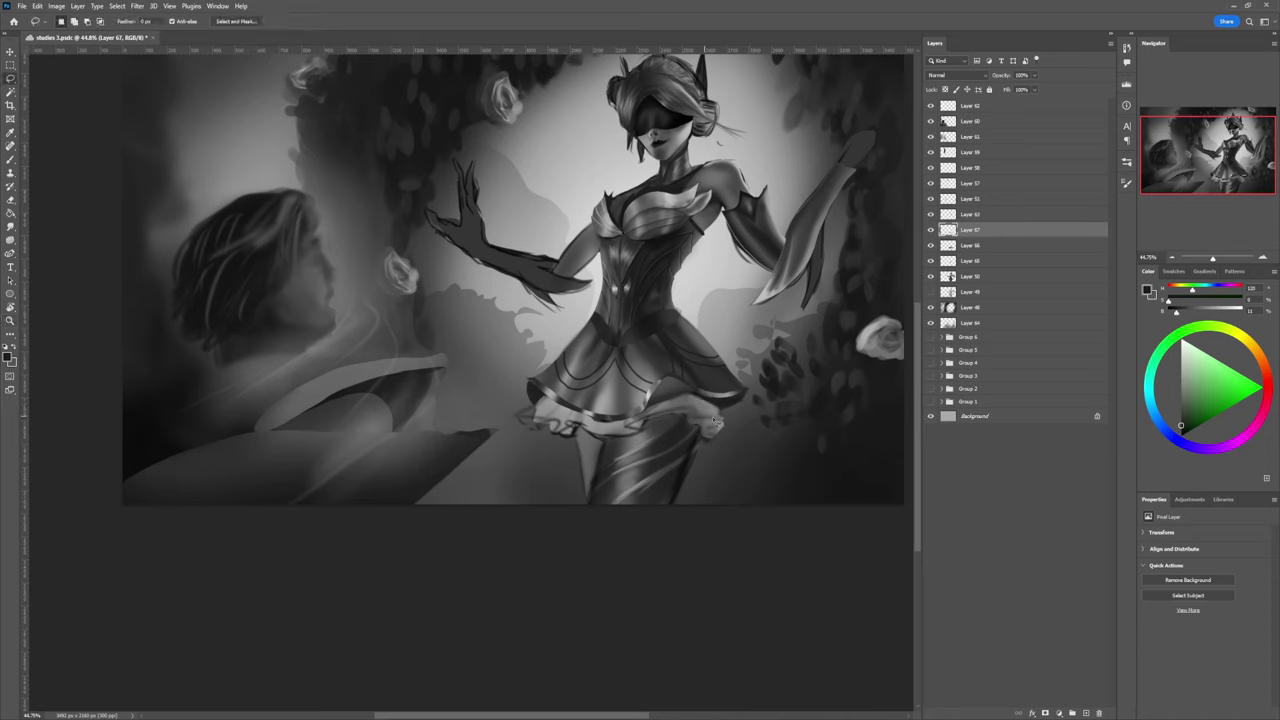
Step: Compare the skirt shading layer and the layer beneath it by toggling their visibility, and add a new layer between them
left_click(931, 246)
left_click(931, 246)
left_click(931, 245)
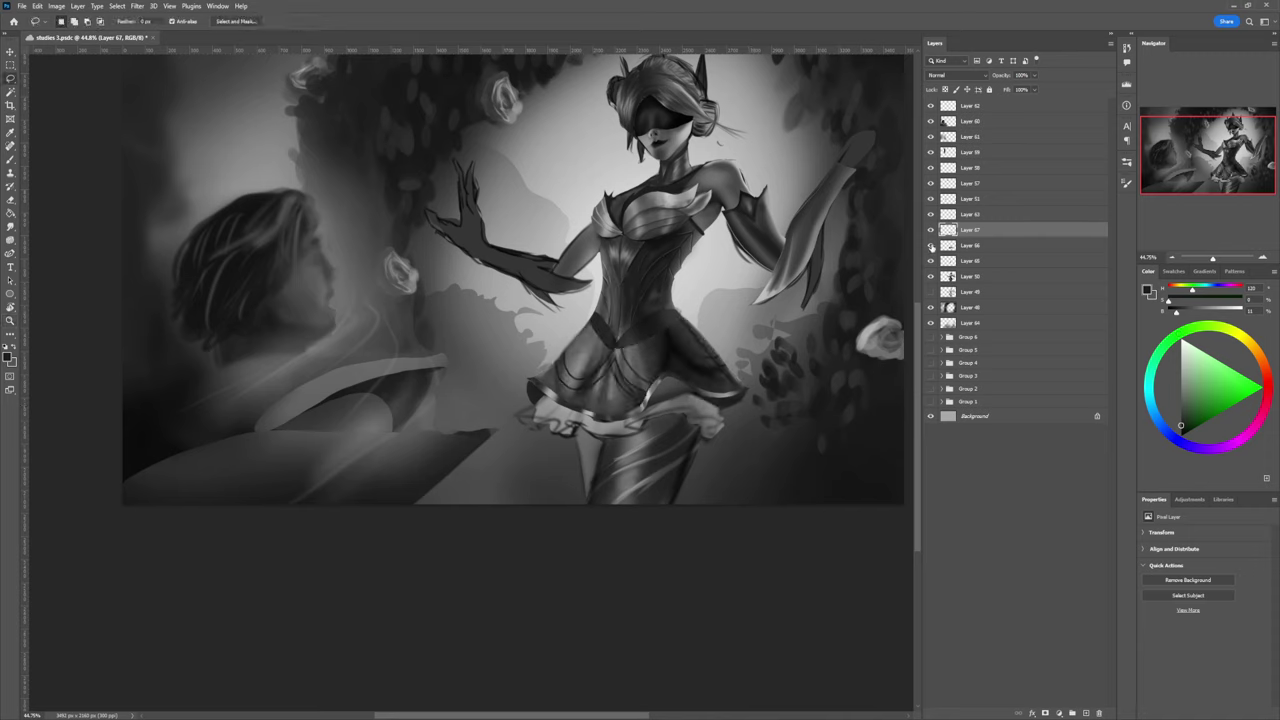
left_click(931, 245)
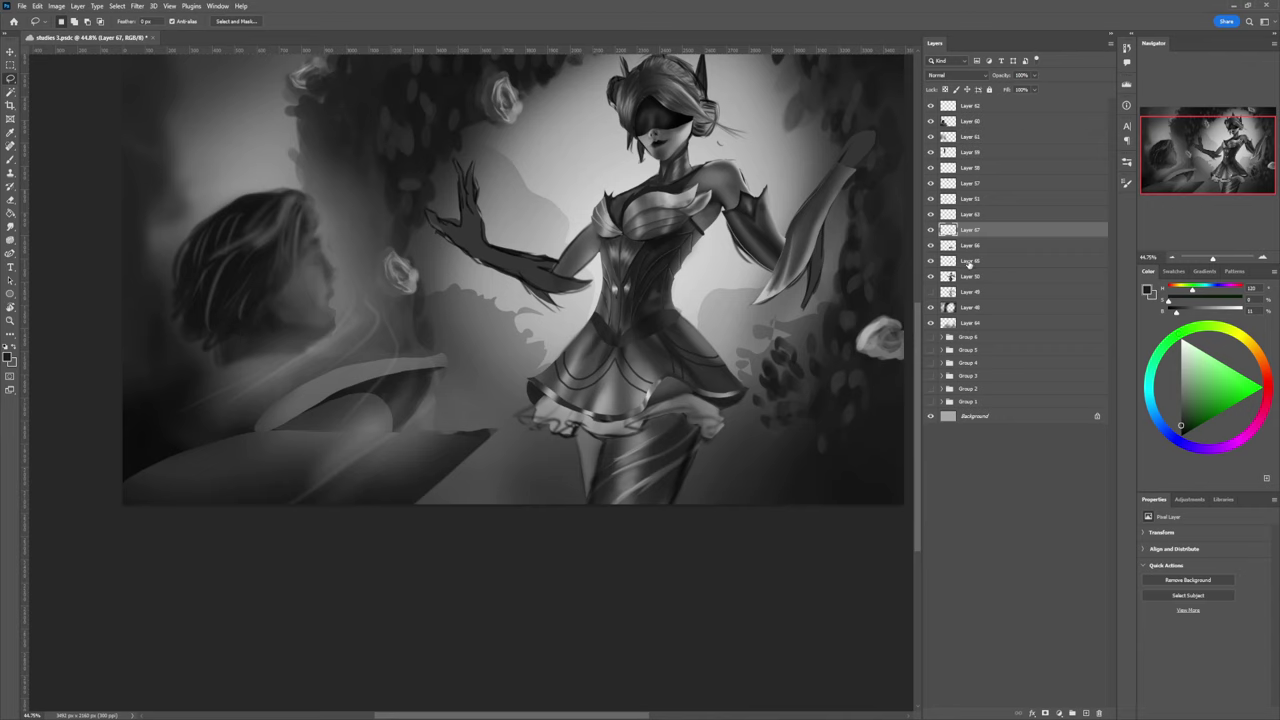
left_click(970, 261)
left_click(931, 261)
left_click(931, 261)
key("ctrl+shift+alt+n")
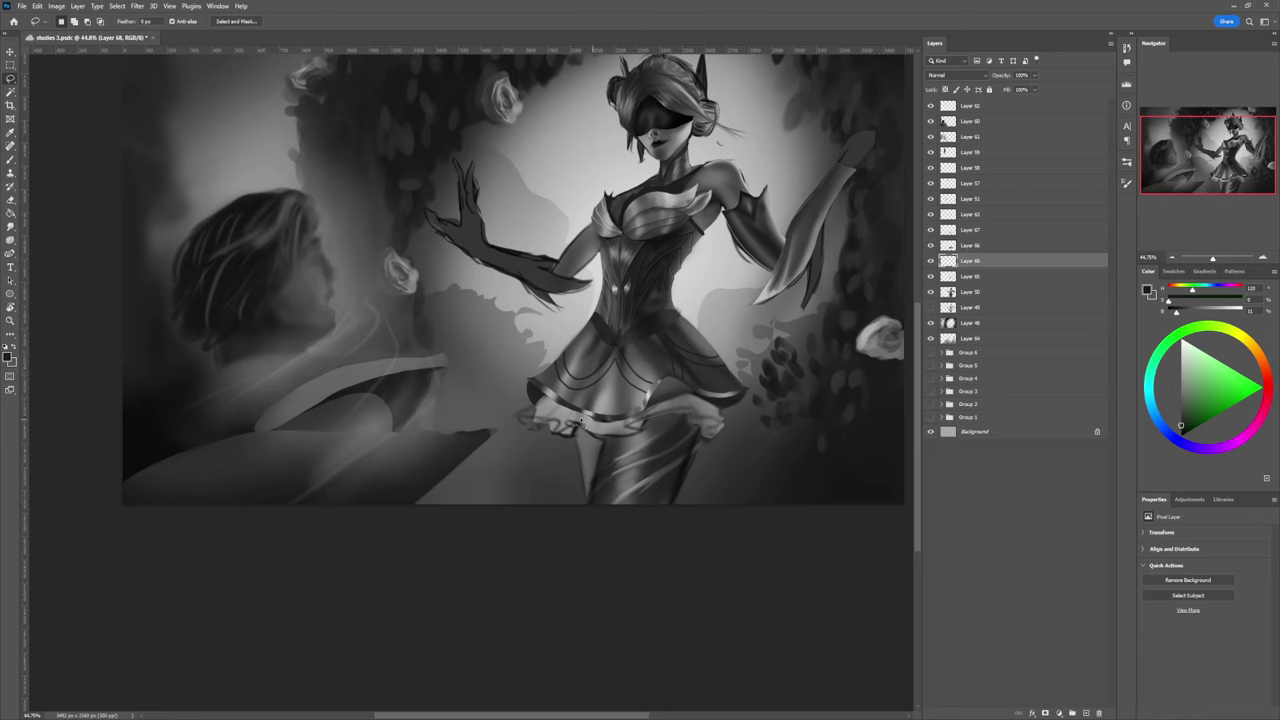
Step: Outline the left part of the ruffle with wavy black lines using a much smaller brush, undoing the test strokes
key("b")
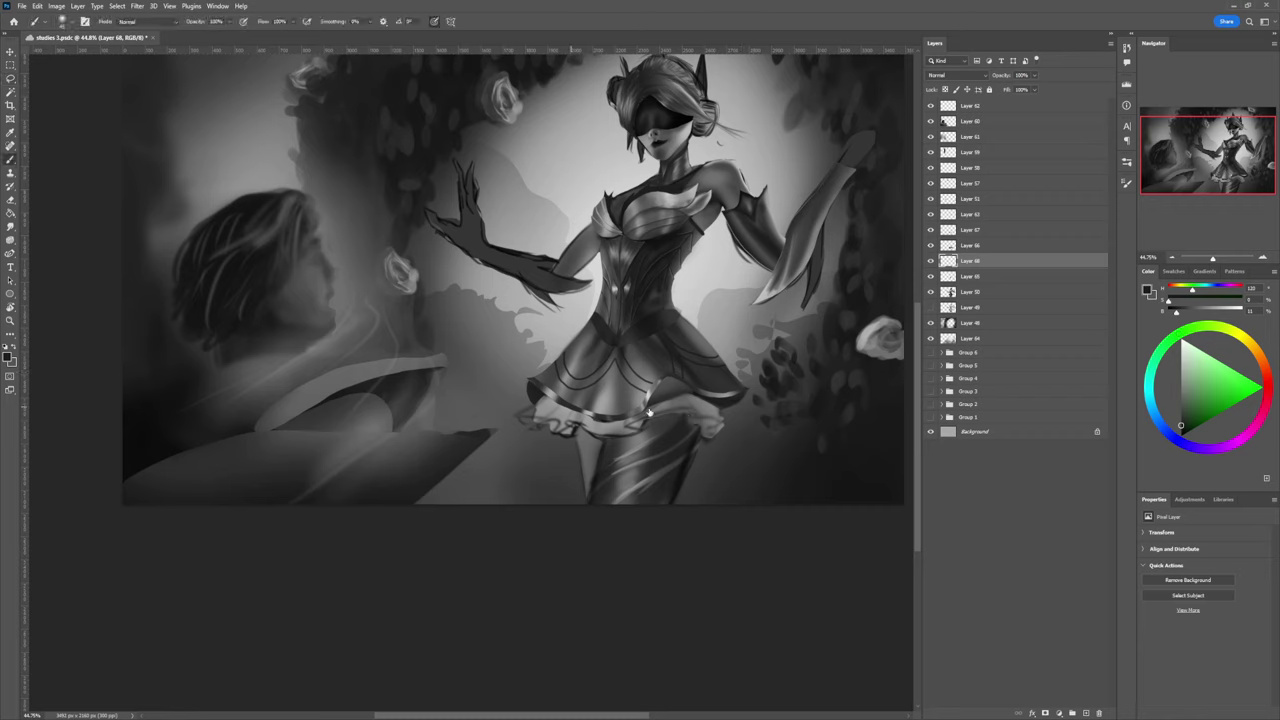
key(".")
left_click(1182, 385)
key("[")
key("[")
key("[")
key("[")
key("[")
key("[")
key("[")
key("[")
key("[")
key("[")
key("[")
key("[")
mouse_move(536, 404)
left_mouse_down()
mouse_move(518, 421)
mouse_move(550, 420)
left_mouse_up()
key("ctrl+z")
key("ctrl+z")
left_click_drag(1178, 416, 1177, 437)
key("bracketleft")
key("bracketleft")
key("ctrl+z")
mouse_move(545, 391)
left_mouse_down()
mouse_move(516, 424)
mouse_move(558, 428)
mouse_move(519, 422)
left_mouse_up()
left_click_drag(547, 437, 574, 432)
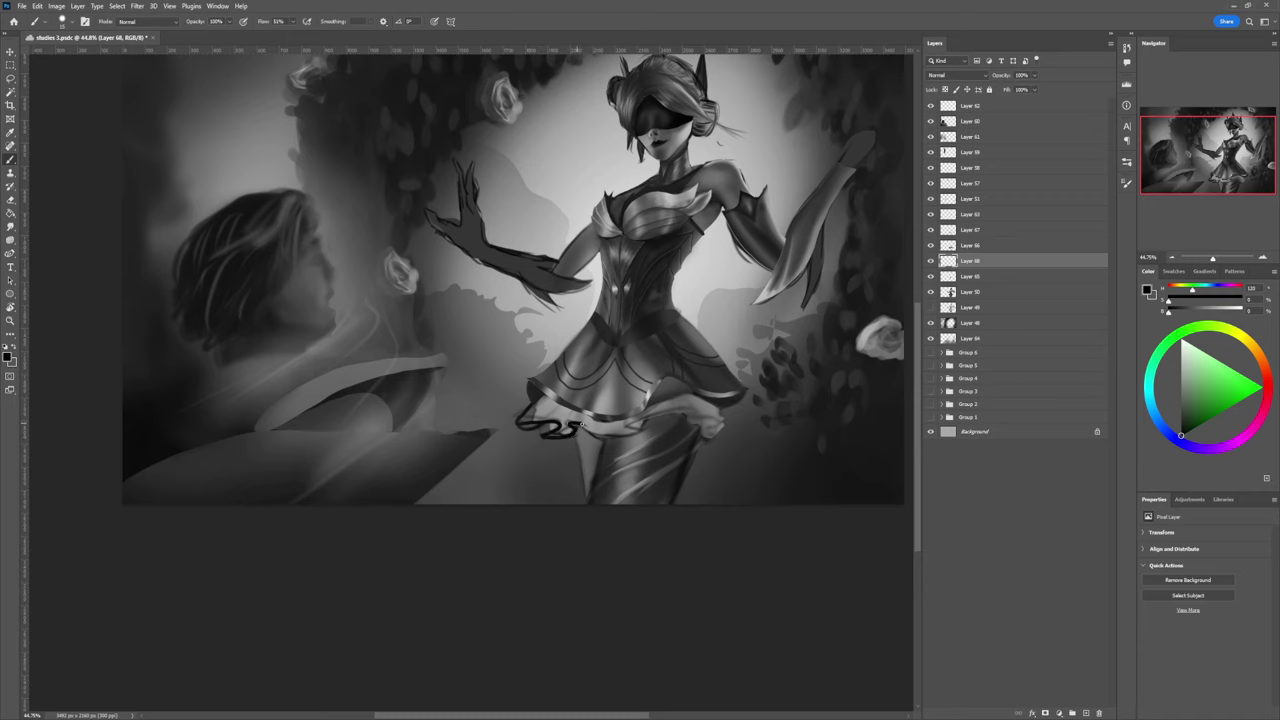
Step: Continue the black wavy outline across the centre and right of the ruffle and add short vertical fold lines
mouse_move(594, 437)
left_mouse_down()
mouse_move(689, 414)
mouse_move(680, 427)
mouse_move(723, 423)
left_mouse_up()
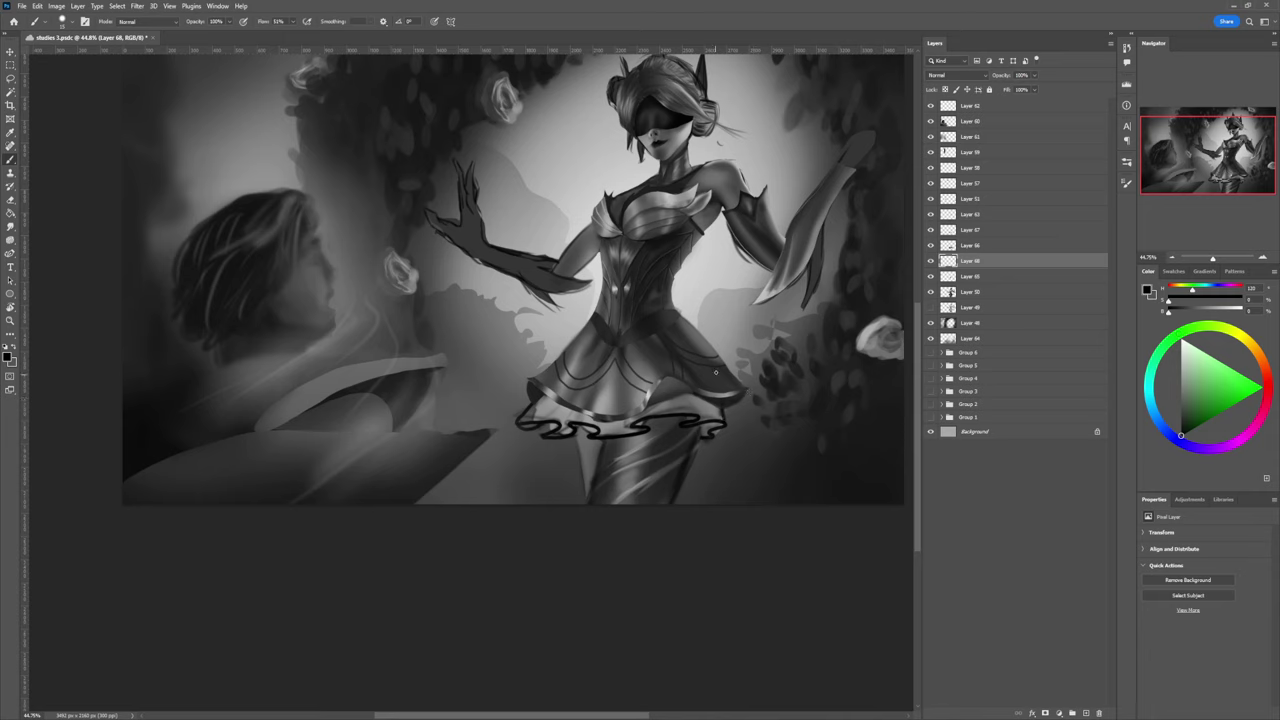
left_click_drag(698, 418, 697, 397)
left_click_drag(560, 427, 566, 408)
Step: Lasso the ruffle outline and warp its lower outer corner outward beside the thigh, and clear the selection
key("z")
left_click_drag(603, 454, 560, 427)
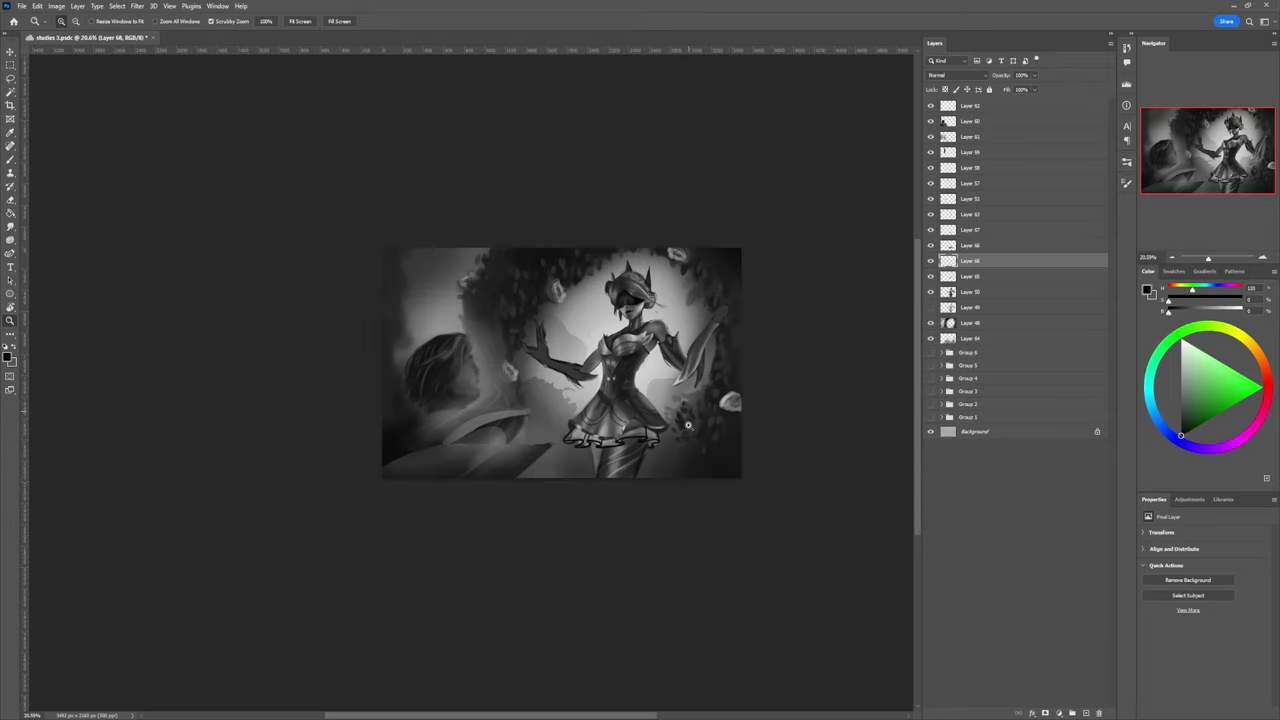
mouse_move(682, 465)
left_mouse_down()
mouse_move(716, 443)
mouse_move(585, 472)
mouse_move(663, 402)
left_mouse_up()
key("l")
key("ctrl+t")
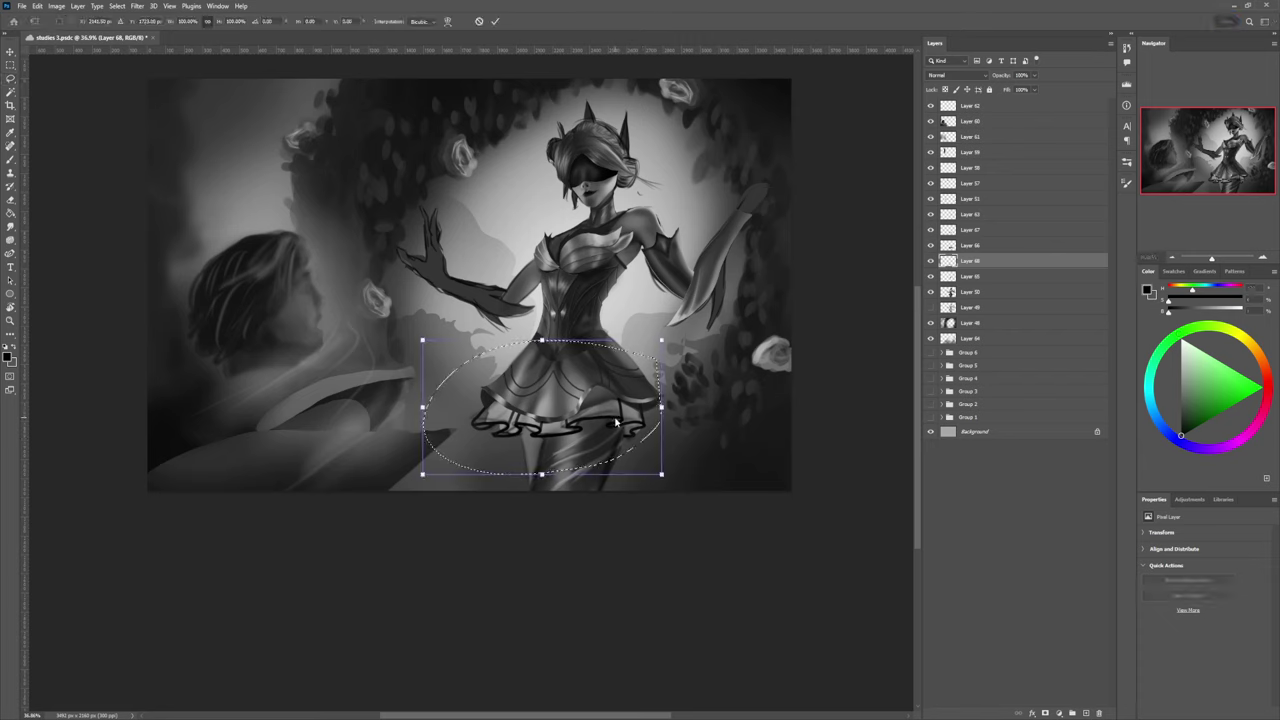
key("ctrl+shift+w")
left_click_drag(660, 476, 737, 474)
mouse_move(640, 468)
left_mouse_down()
mouse_move(628, 476)
mouse_move(655, 466)
left_mouse_up()
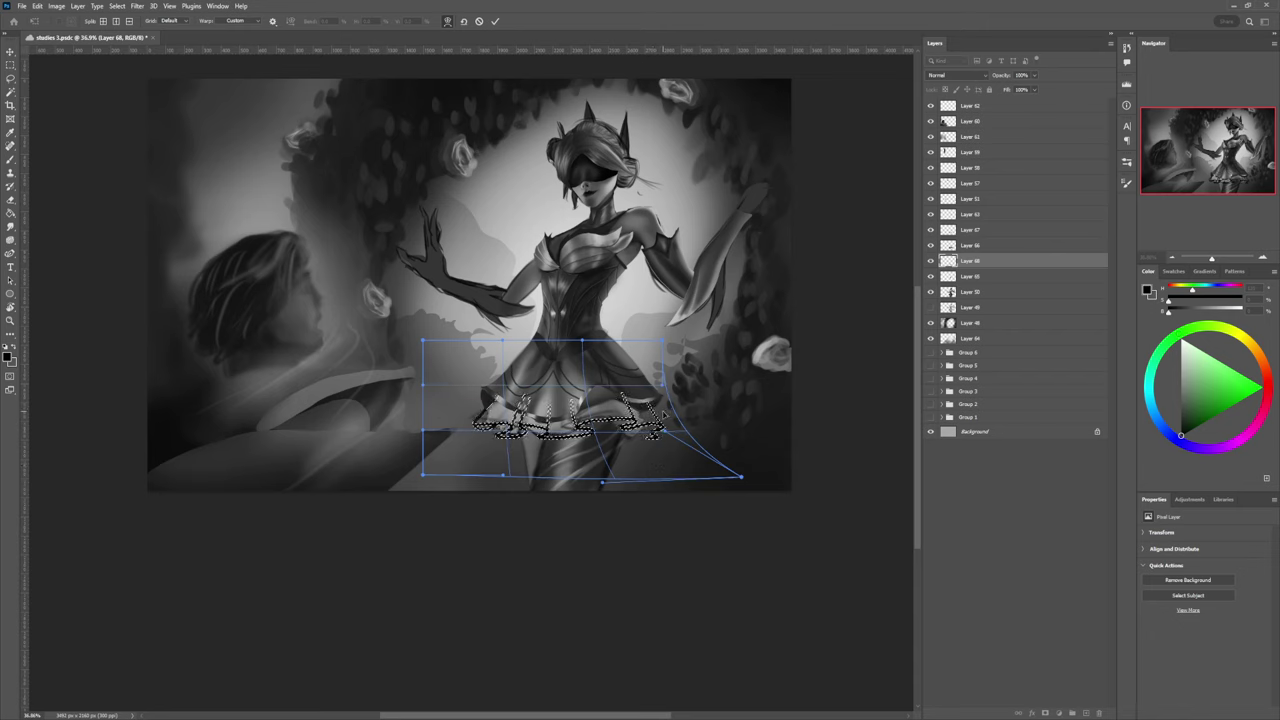
key("ctrl+t")
key("Return")
key("ctrl+d")
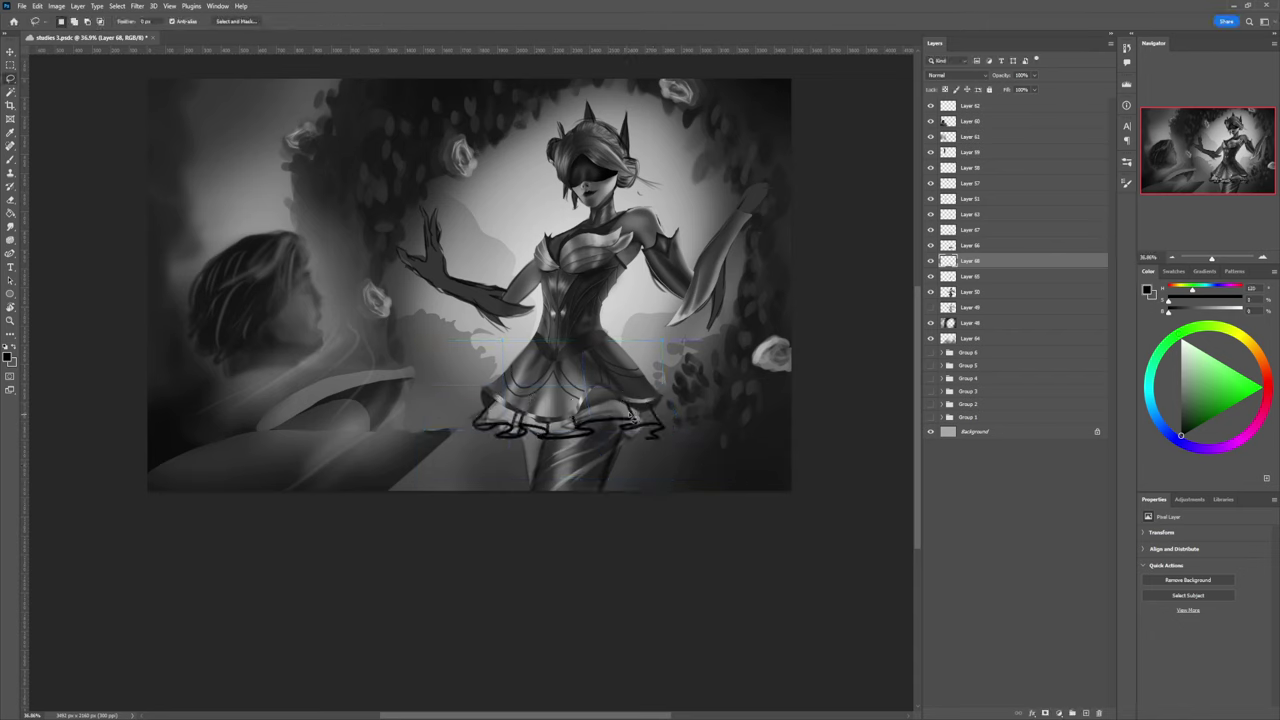
Step: Close the ruffle's lower edge at its outer end with a black line, undoing the test stroke
key("b")
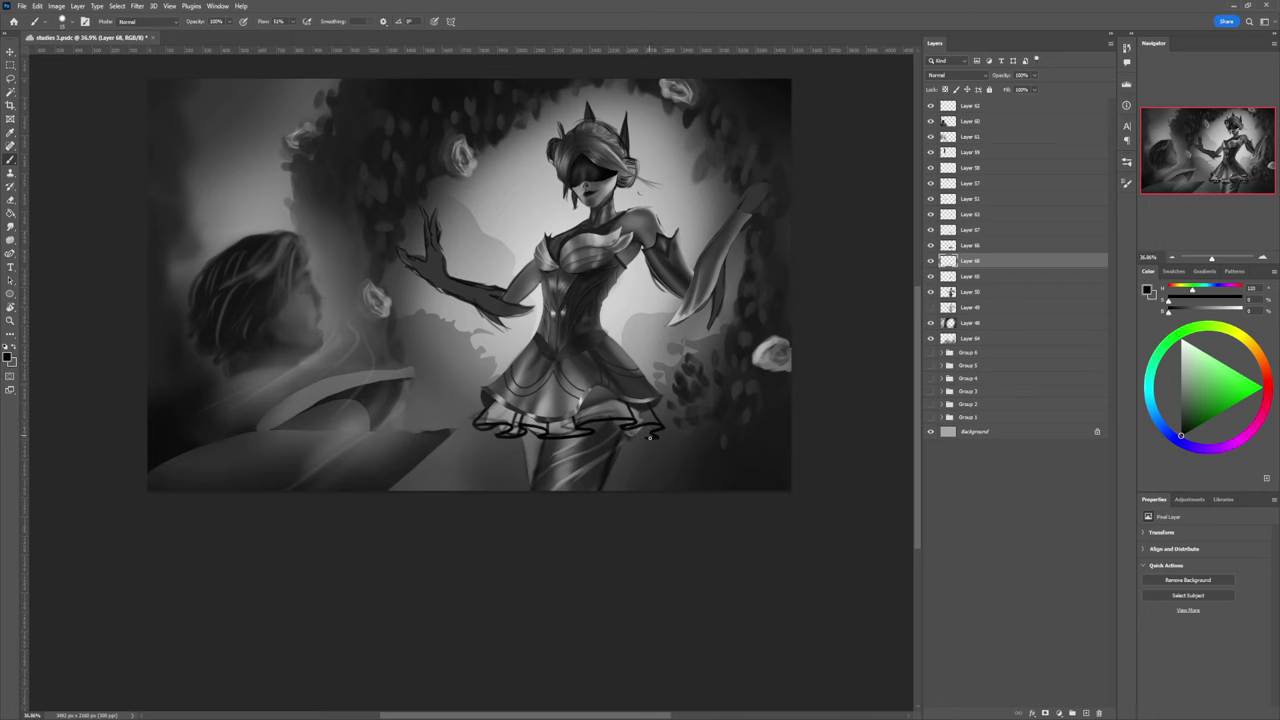
left_click_drag(647, 437, 625, 438)
key("ctrl+z")
key("e")
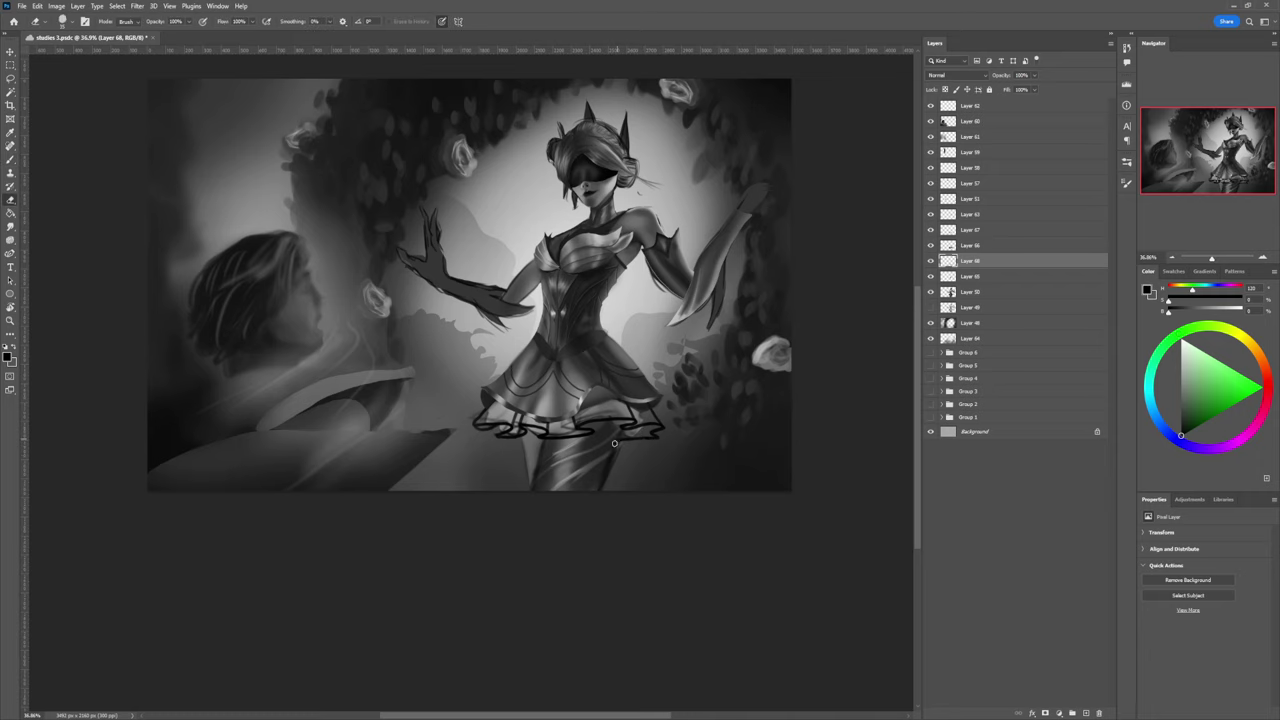
Step: Sample the ruffle's light grey and paint over the black outline and fold lines on its left part
key("z")
left_click_drag(495, 448, 548, 424)
key("b")
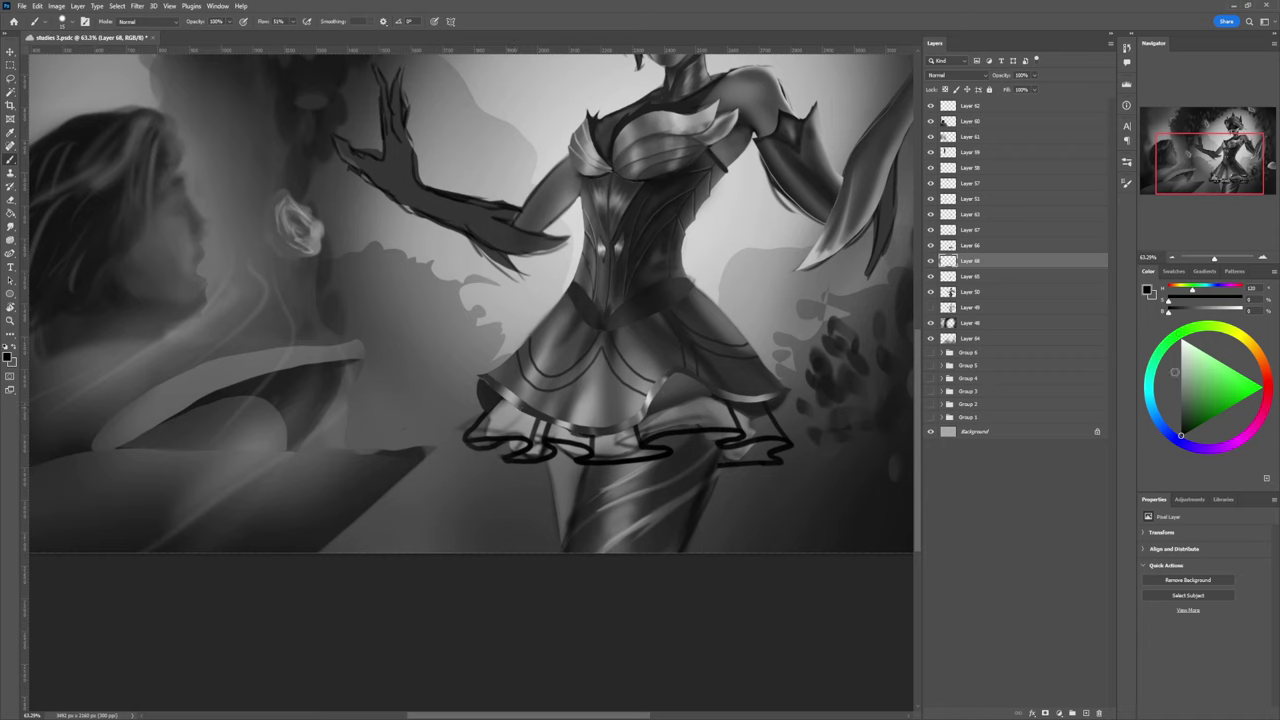
left_click(505, 410, "alt")
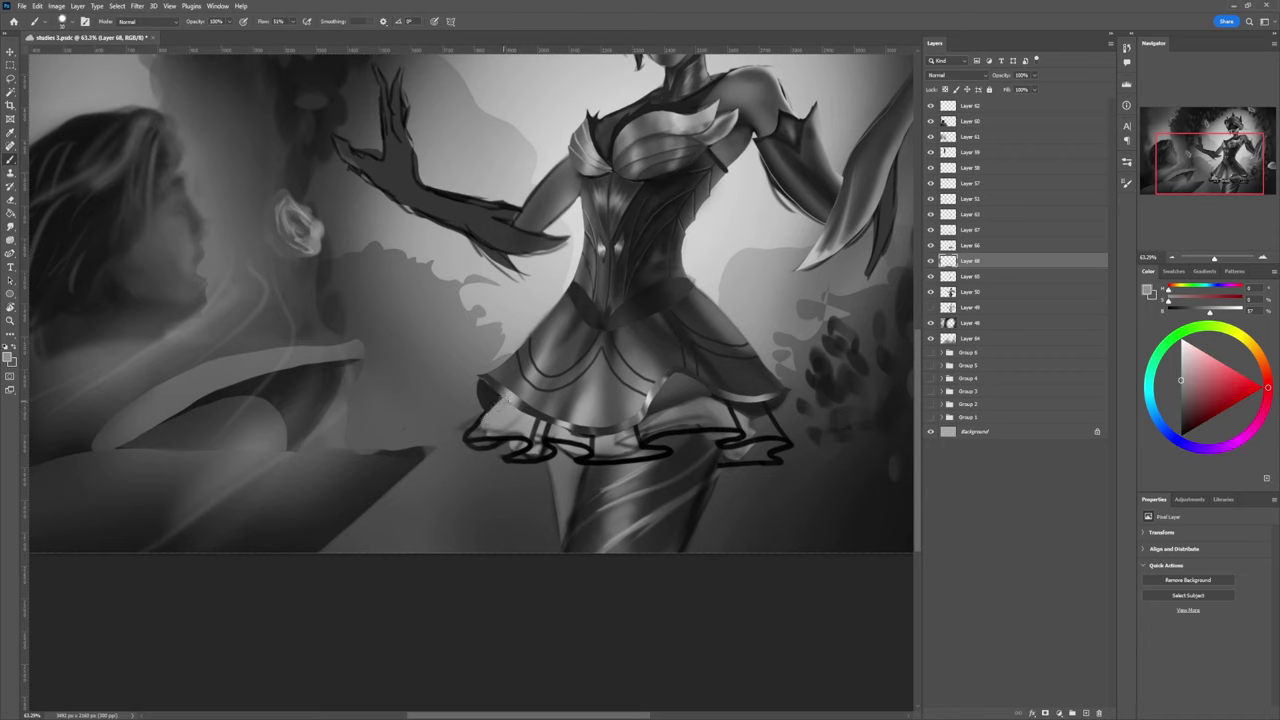
mouse_move(503, 402)
left_mouse_down()
mouse_move(531, 423)
mouse_move(509, 419)
mouse_move(506, 401)
mouse_move(491, 423)
mouse_move(515, 399)
mouse_move(510, 438)
left_mouse_up()
key("]")
key("]")
key("]")
key("bracketleft")
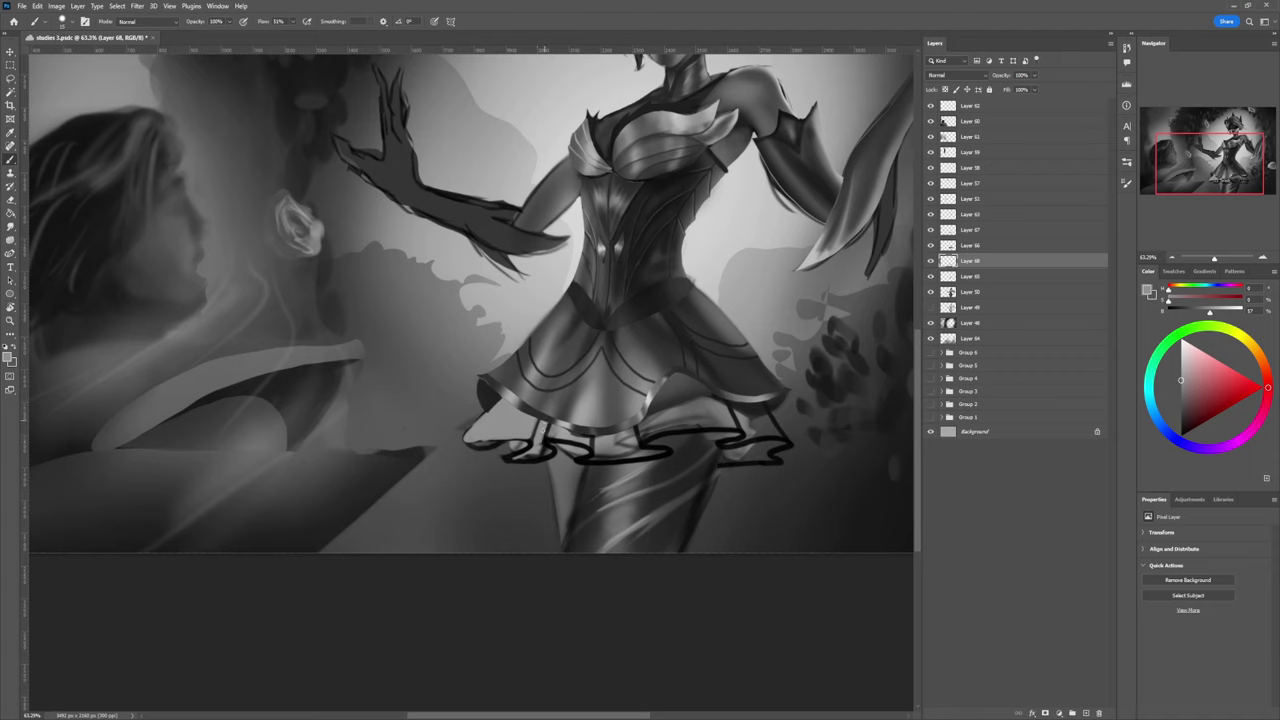
mouse_move(548, 451)
left_mouse_down()
mouse_move(518, 460)
mouse_move(541, 450)
left_mouse_up()
mouse_move(522, 453)
left_mouse_down()
mouse_move(512, 460)
mouse_move(538, 460)
left_mouse_up()
Step: Shade the fold in the left part of the ruffle with darker and sampled mid greys using a smaller brush
left_click_drag(1181, 381, 1181, 416)
left_click_drag(540, 420, 529, 436)
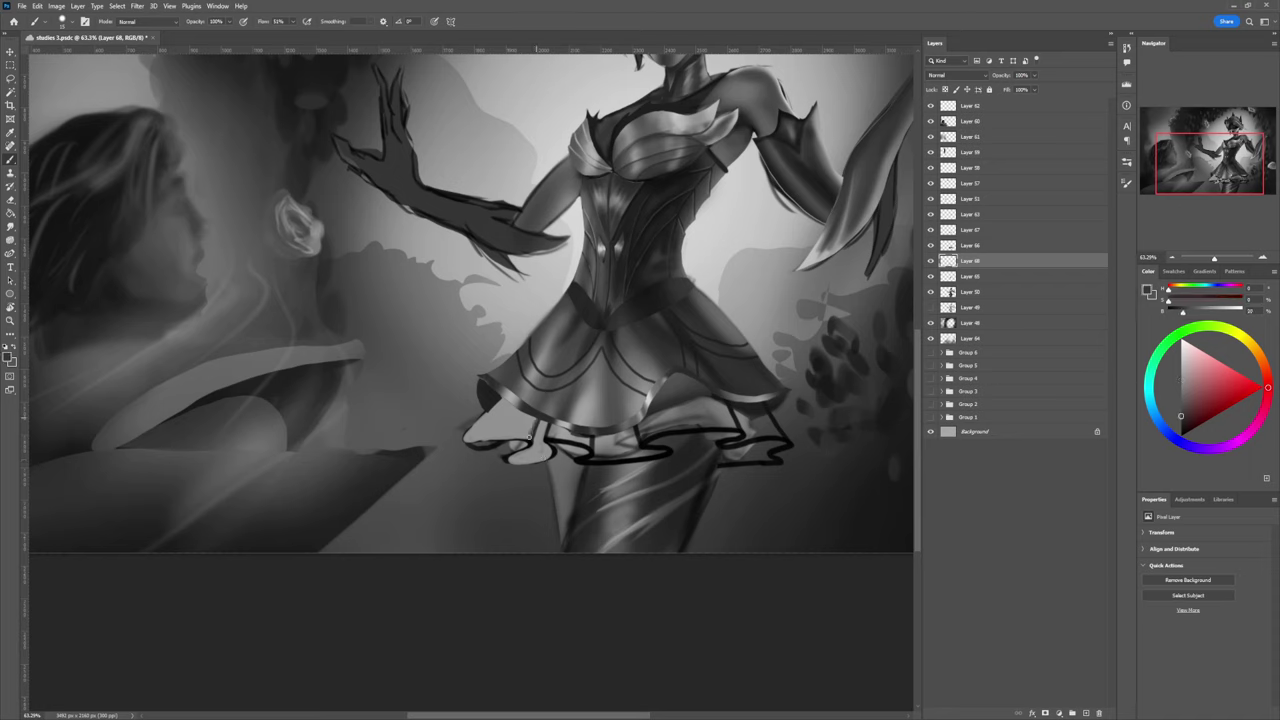
left_click(530, 426, "alt")
left_click(537, 422, "alt")
key("[")
key("[")
key("[")
key("[")
key("[")
key("[")
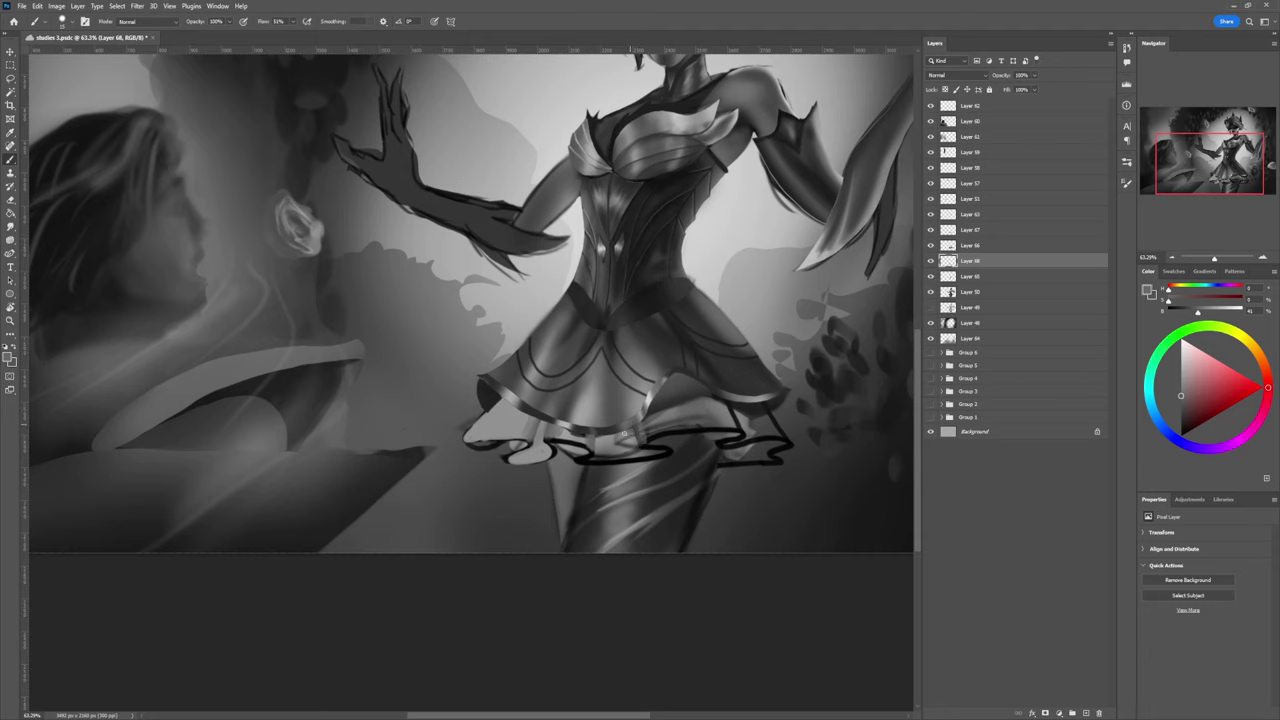
Step: Fill the ruffle panel under the raised skirt hem and its right end with sampled light and mid greys
left_click(582, 437, "alt")
mouse_move(650, 435)
left_mouse_down()
mouse_move(684, 421)
mouse_move(648, 434)
mouse_move(643, 420)
mouse_move(716, 384)
mouse_move(703, 389)
mouse_move(725, 416)
mouse_move(729, 388)
mouse_move(751, 422)
mouse_move(644, 442)
mouse_move(730, 423)
mouse_move(650, 431)
mouse_move(708, 413)
left_mouse_up()
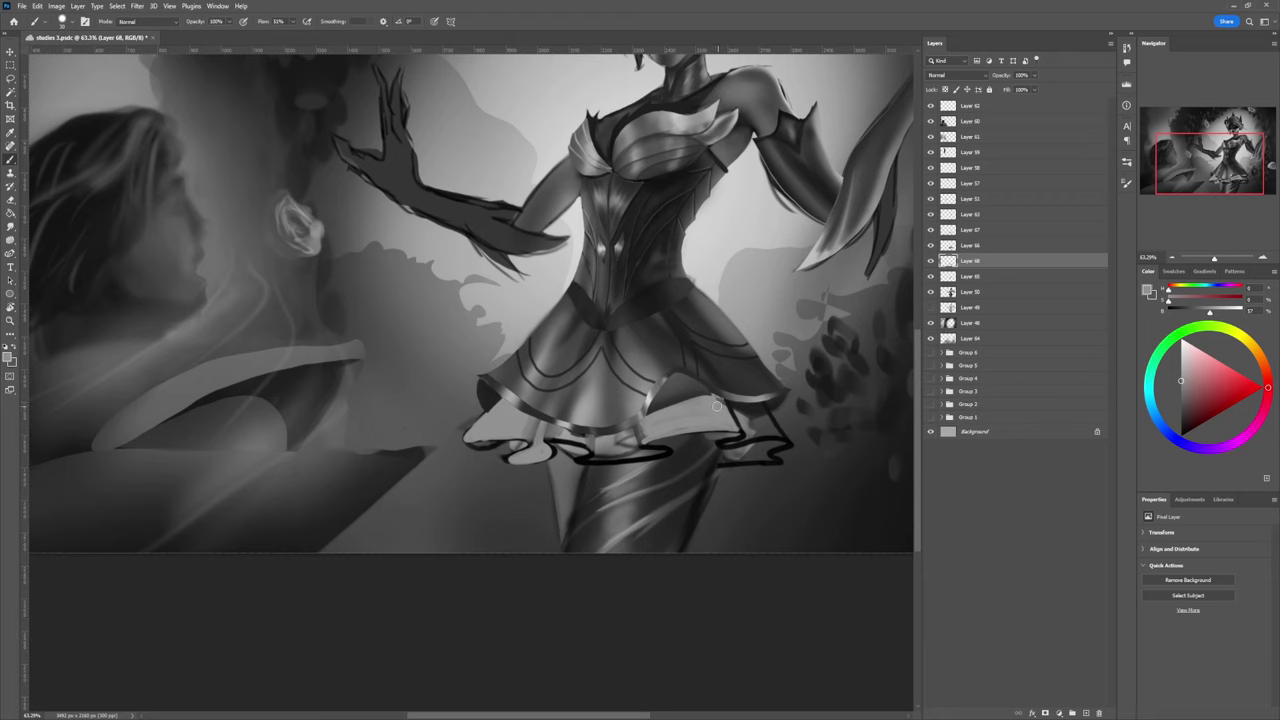
left_click(641, 435, "alt")
left_click(727, 406, "alt")
left_click(736, 418, "alt")
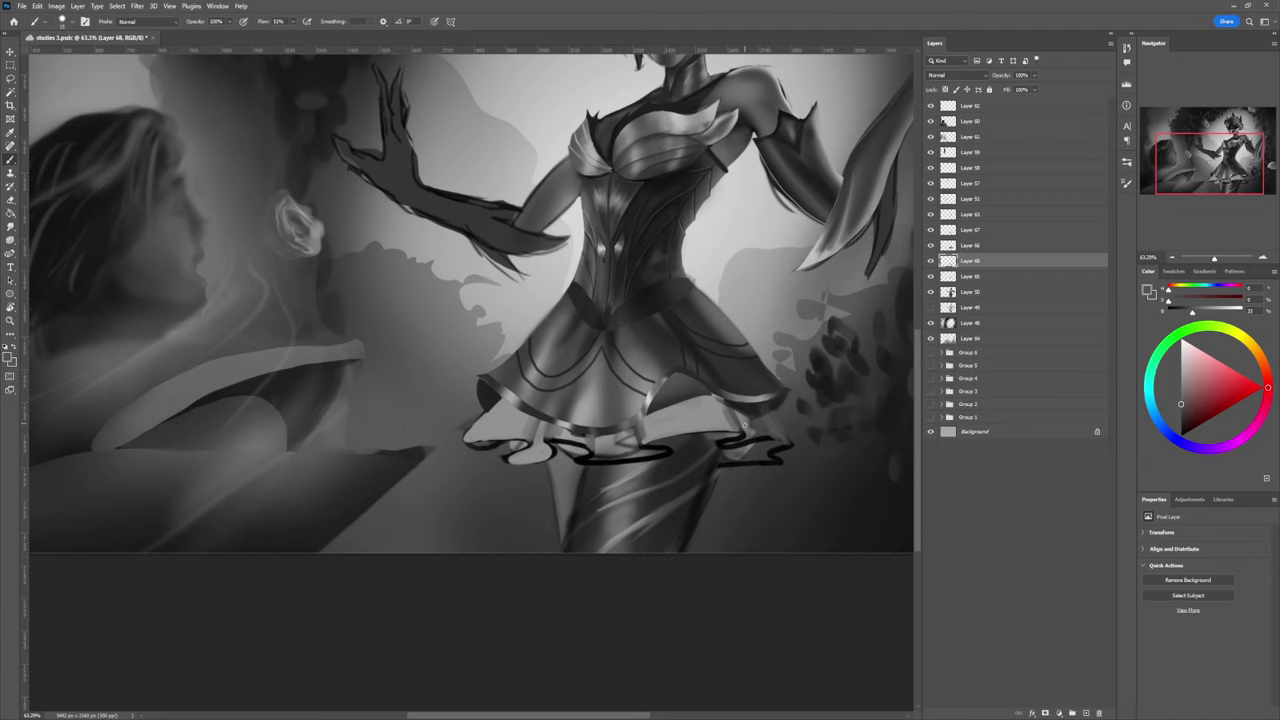
left_click(736, 413, "alt")
mouse_move(757, 405)
left_mouse_down()
mouse_move(780, 436)
mouse_move(756, 399)
mouse_move(758, 425)
mouse_move(745, 400)
mouse_move(750, 432)
left_mouse_up()
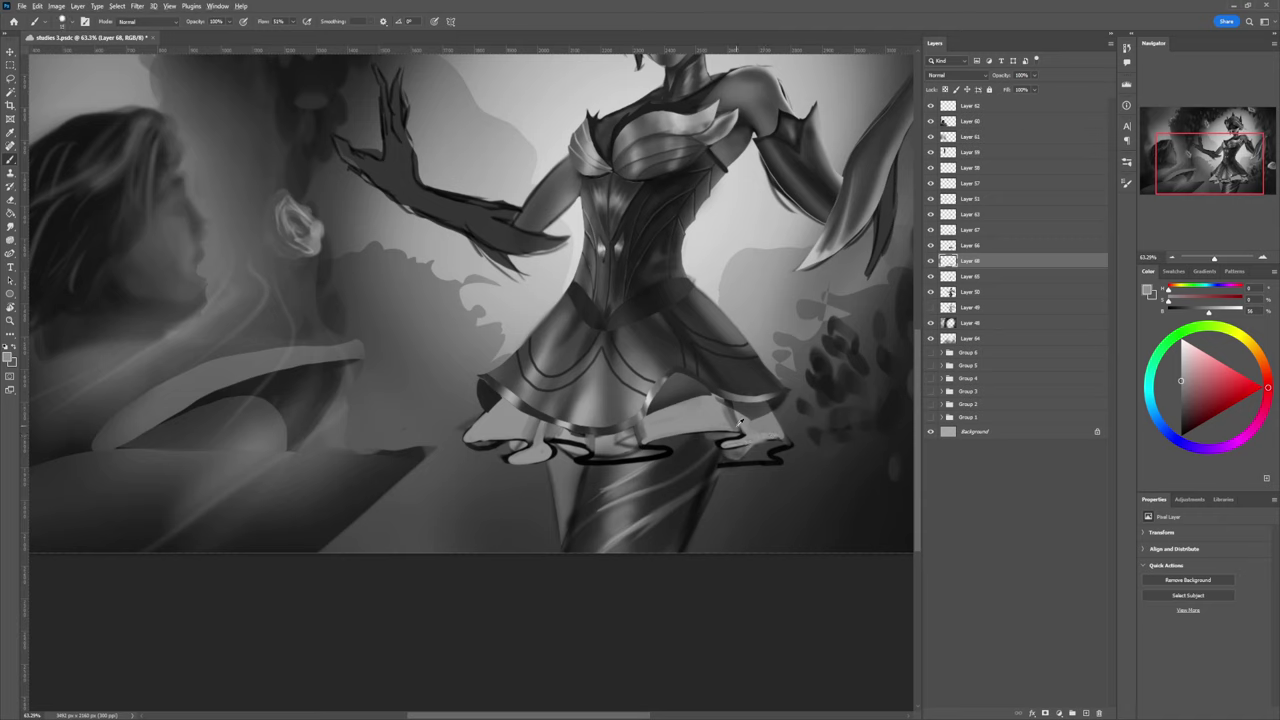
Step: Paint over the black fold outline at the ruffle's right end with a sampled grey and larger brush
left_click(738, 425, "alt")
key("]")
key("]")
key("]")
mouse_move(724, 458)
left_mouse_down()
mouse_move(782, 444)
mouse_move(760, 448)
mouse_move(780, 444)
mouse_move(765, 448)
mouse_move(773, 459)
mouse_move(732, 451)
left_mouse_up()
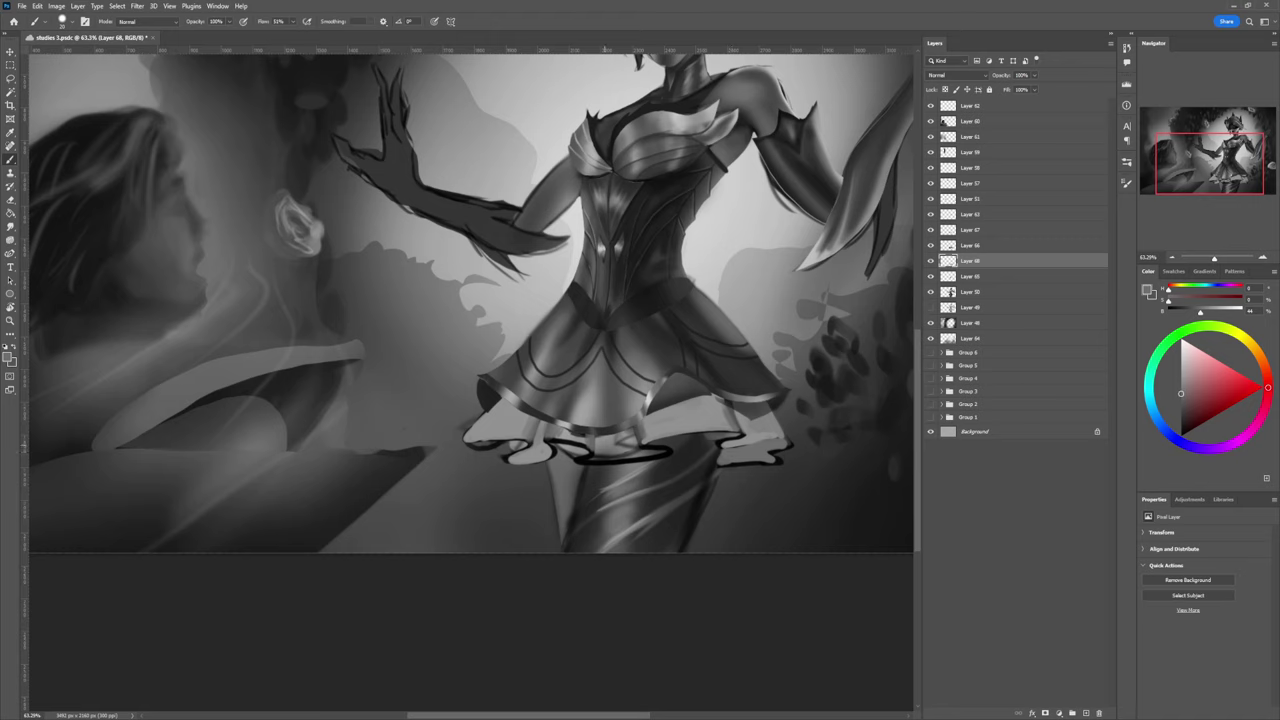
Step: Cover the black outline along the ruffle's centre with sampled light grey, and compare by toggling the layer's visibility
left_click(657, 428, "alt")
mouse_move(582, 454)
left_mouse_down()
mouse_move(623, 438)
mouse_move(610, 447)
mouse_move(656, 453)
mouse_move(581, 461)
mouse_move(652, 459)
mouse_move(663, 453)
mouse_move(635, 456)
mouse_move(674, 440)
mouse_move(641, 447)
left_mouse_up()
key("bracketright")
key("bracketright")
left_click(930, 261)
left_click(930, 261)
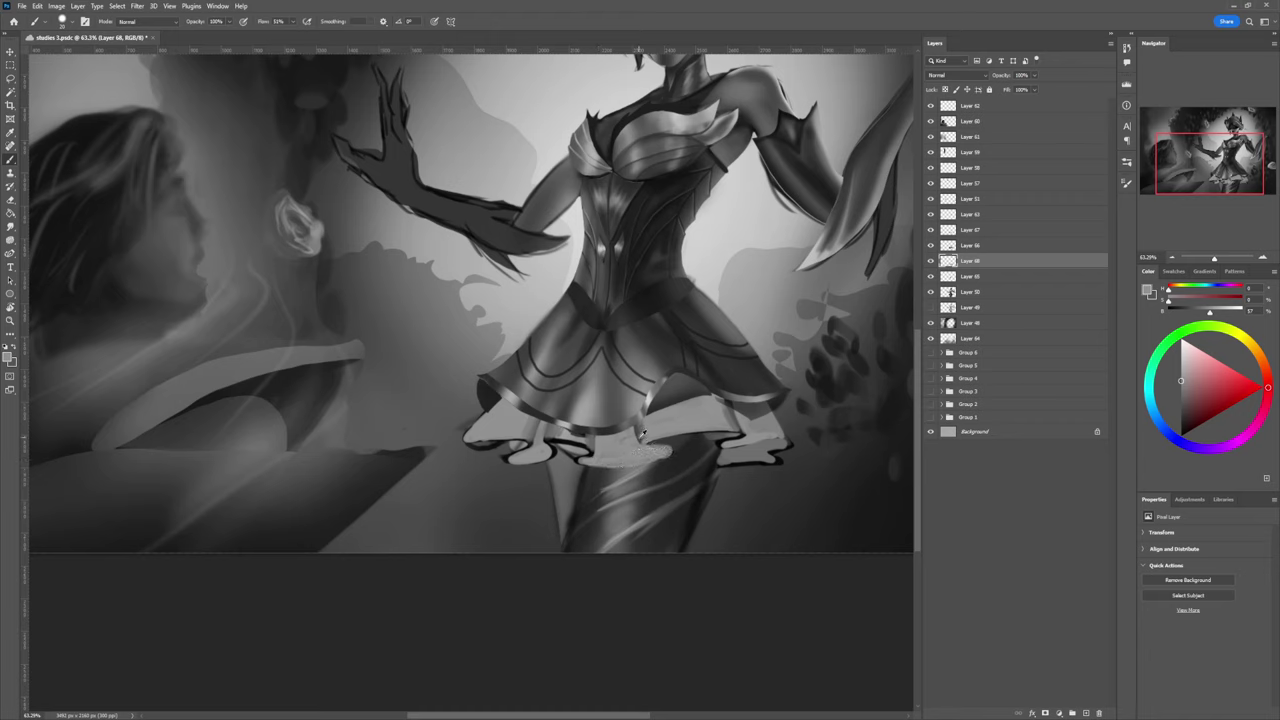
Step: Repaint the small folds left of the ruffle's centre with greys sampled nearby, covering the remaining black lines
left_click(638, 431, "alt")
left_click(578, 440, "alt")
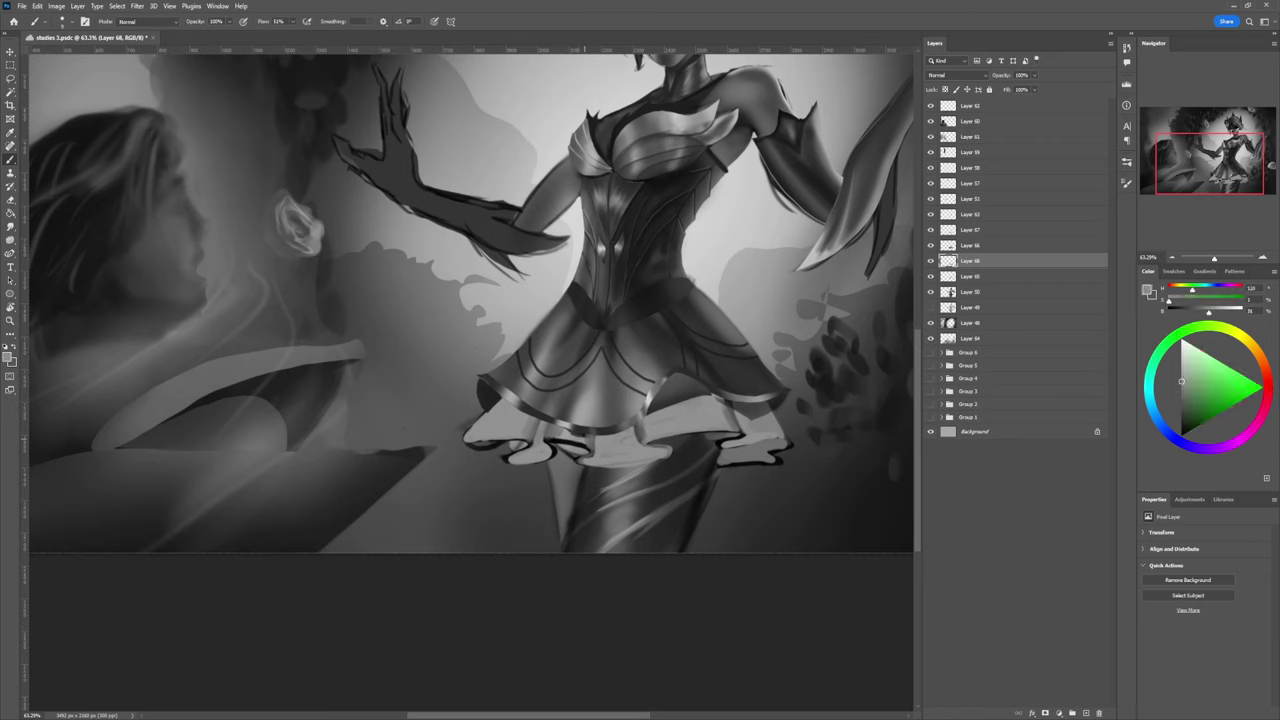
left_click_drag(578, 443, 553, 440)
left_click(557, 437, "alt")
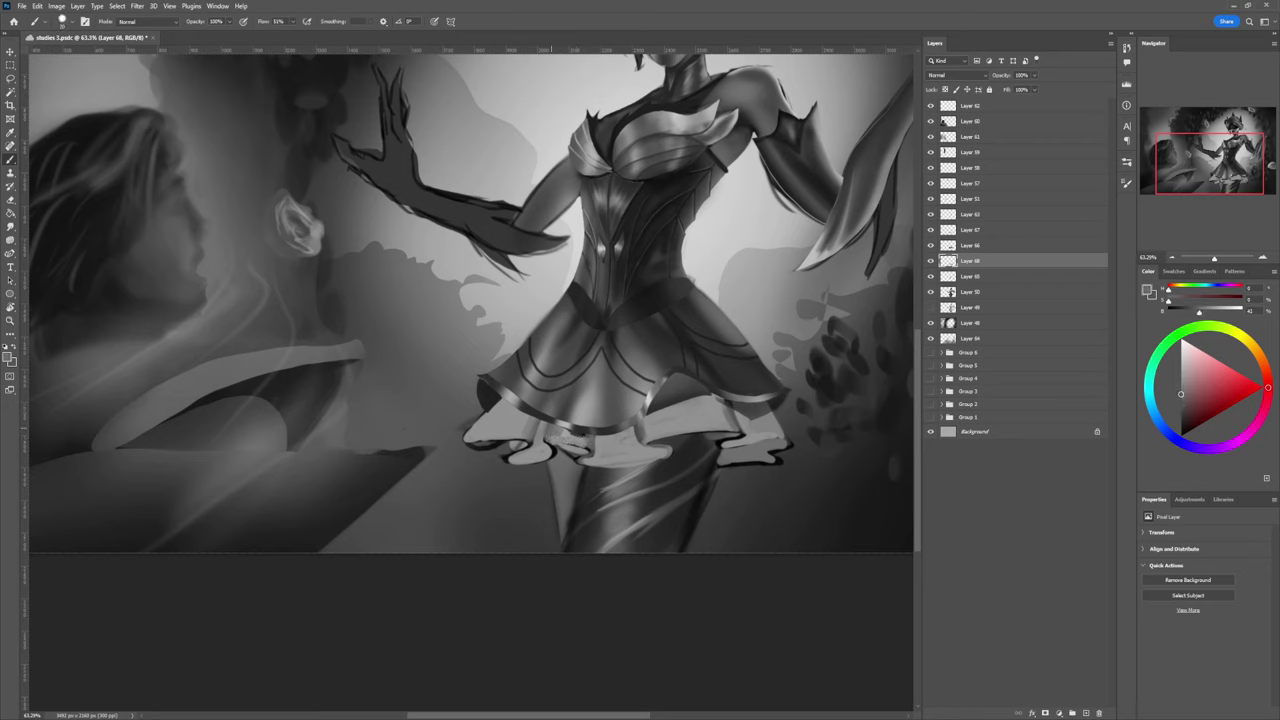
left_click(550, 450, "alt")
left_click(535, 430, "alt")
left_click(502, 433, "alt")
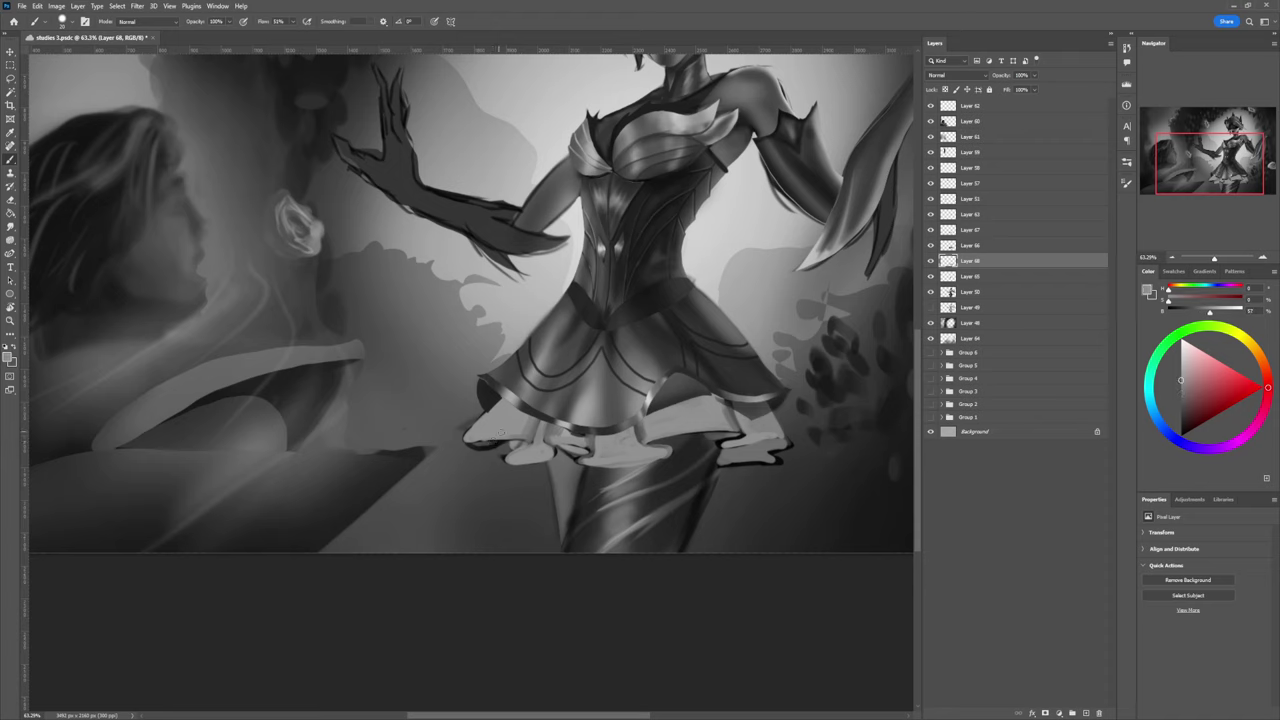
left_click(533, 433, "alt")
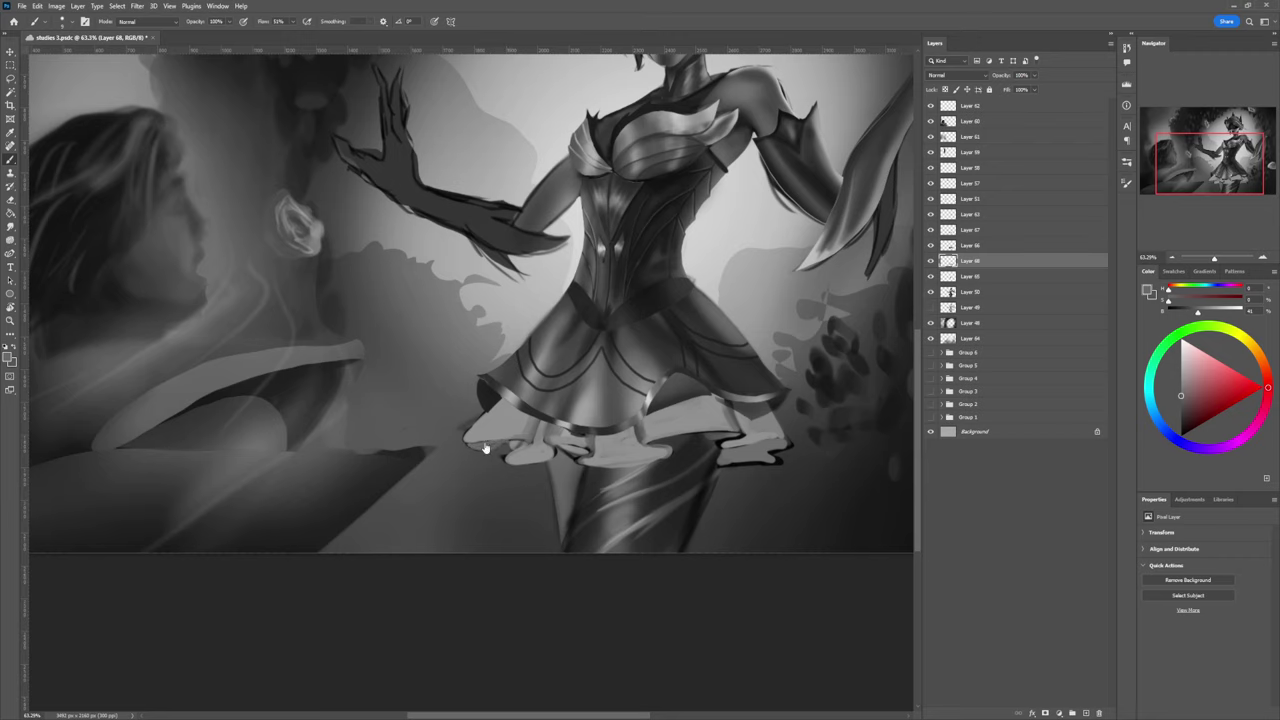
Step: Lasso the ruffle panel beneath the raised hem and brighten it with light grey using a large soft brush
key("z")
left_click_drag(561, 461, 525, 412)
mouse_move(668, 470)
left_mouse_down()
mouse_move(691, 409)
mouse_move(641, 477)
mouse_move(653, 473)
left_mouse_up()
key("l")
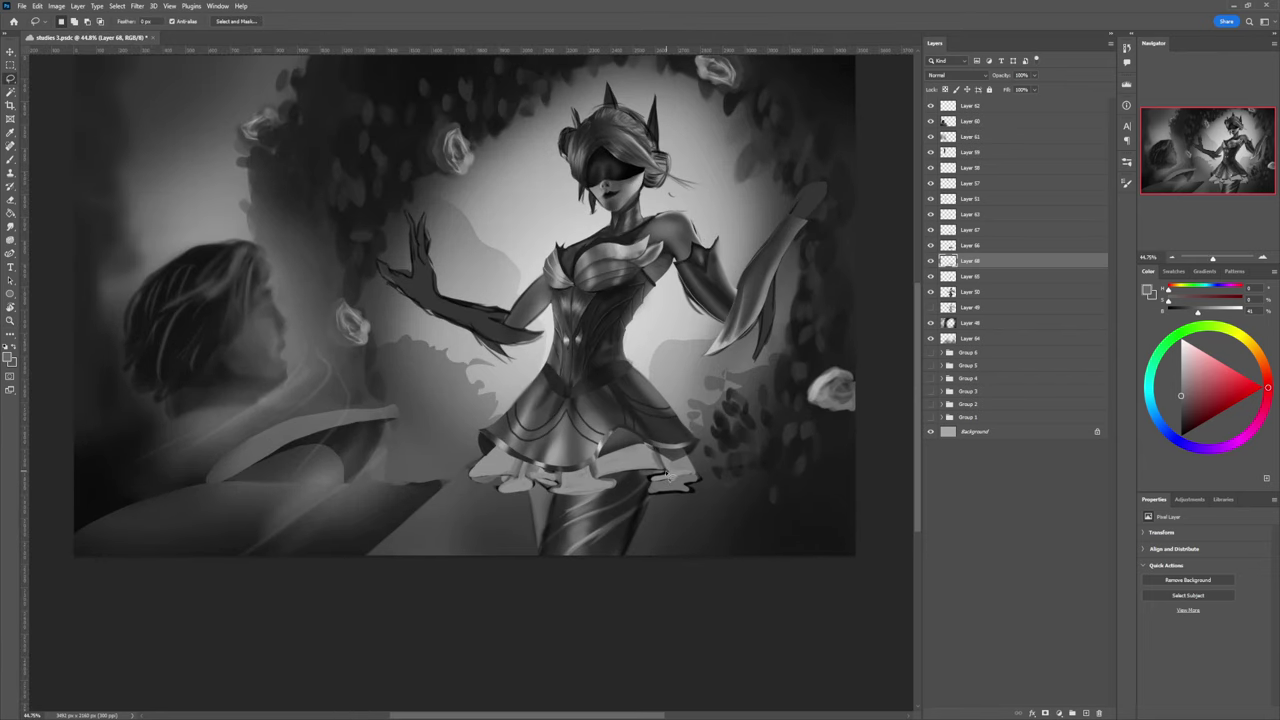
mouse_move(666, 474)
left_mouse_down()
mouse_move(640, 443)
mouse_move(594, 458)
mouse_move(592, 482)
mouse_move(668, 476)
left_mouse_up()
key("b")
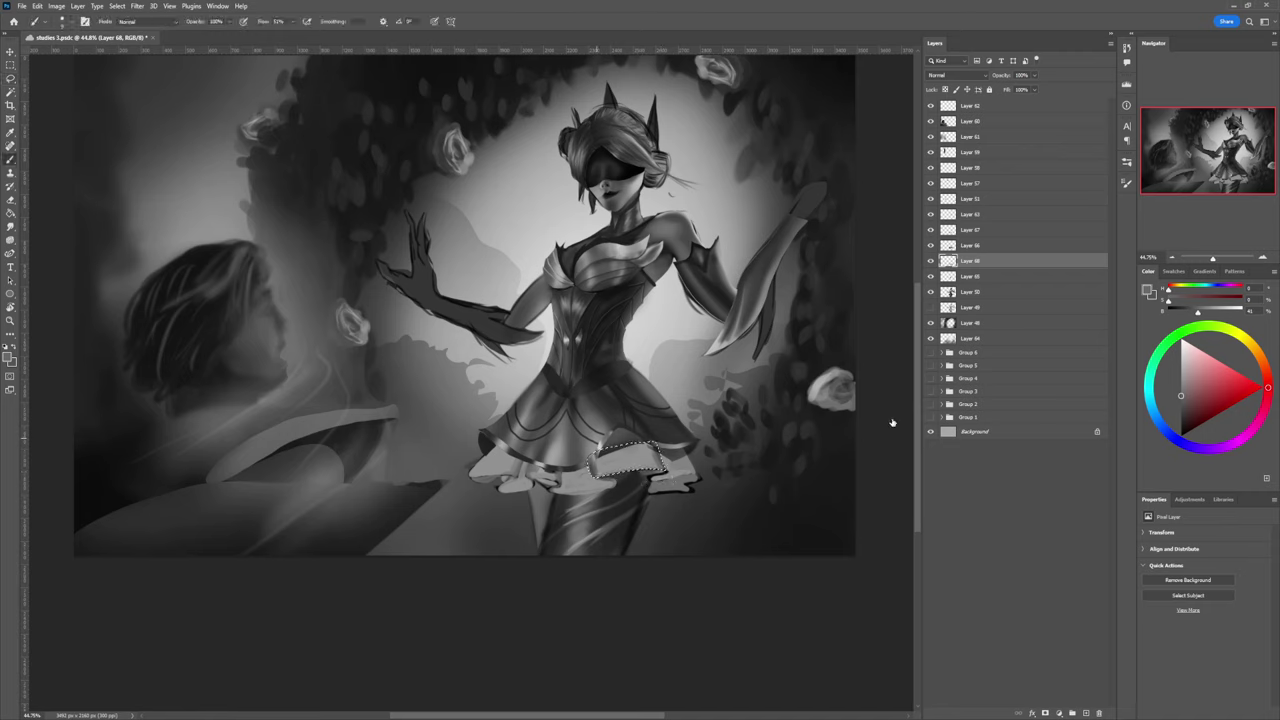
left_click(945, 427)
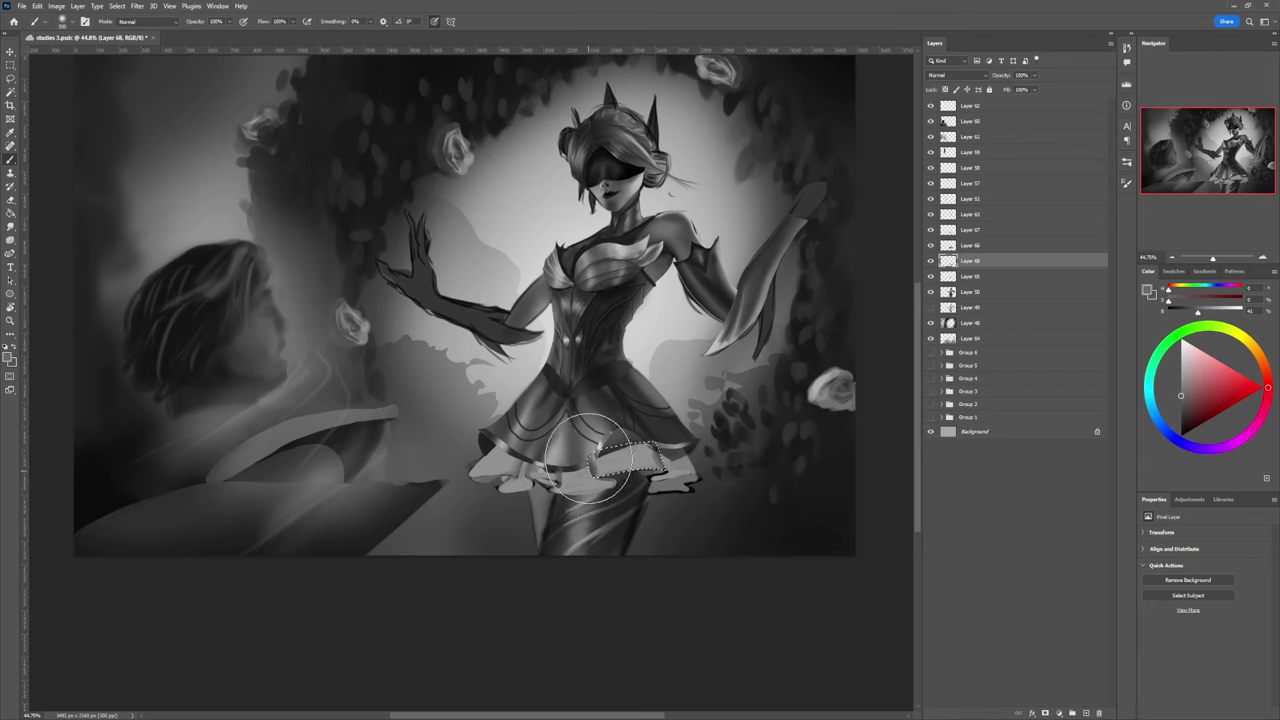
left_click_drag(1181, 394, 1181, 358)
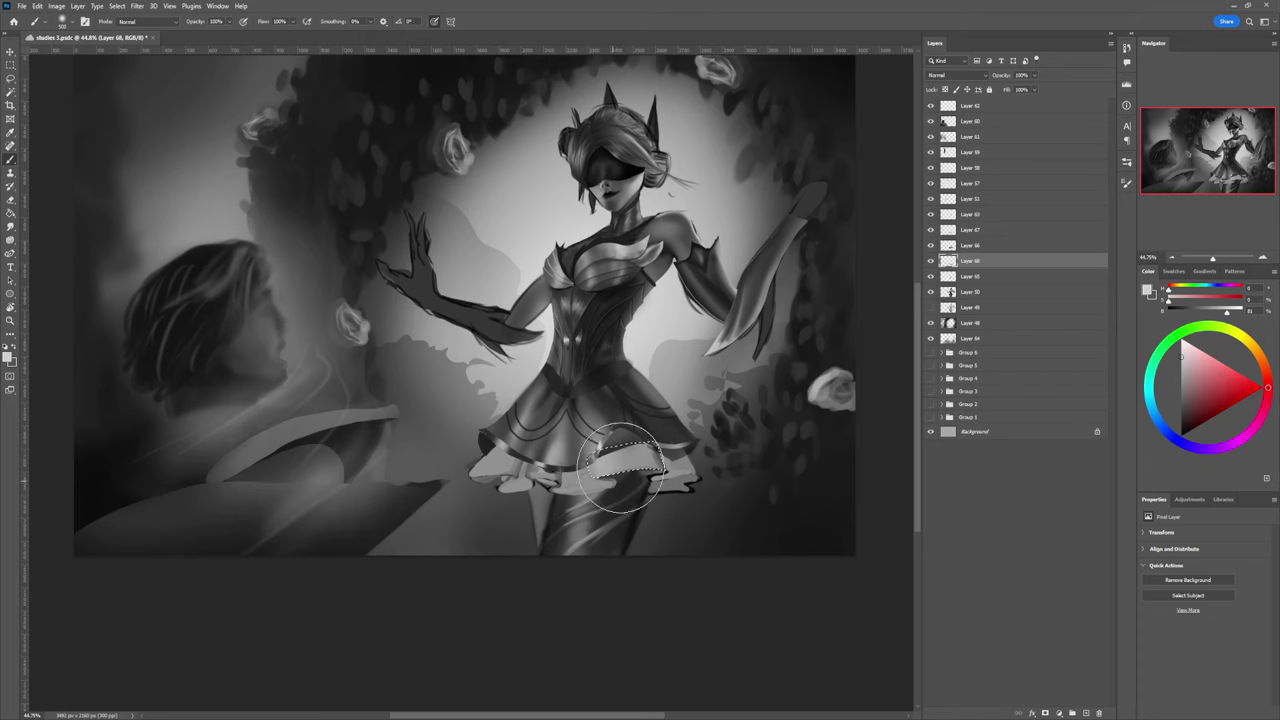
Step: Shade the selected ruffle panel with soft dark grey at varying brush sizes, and clear the selection
left_click(1180, 413)
key("bracketleft")
key("bracketleft")
key("bracketleft")
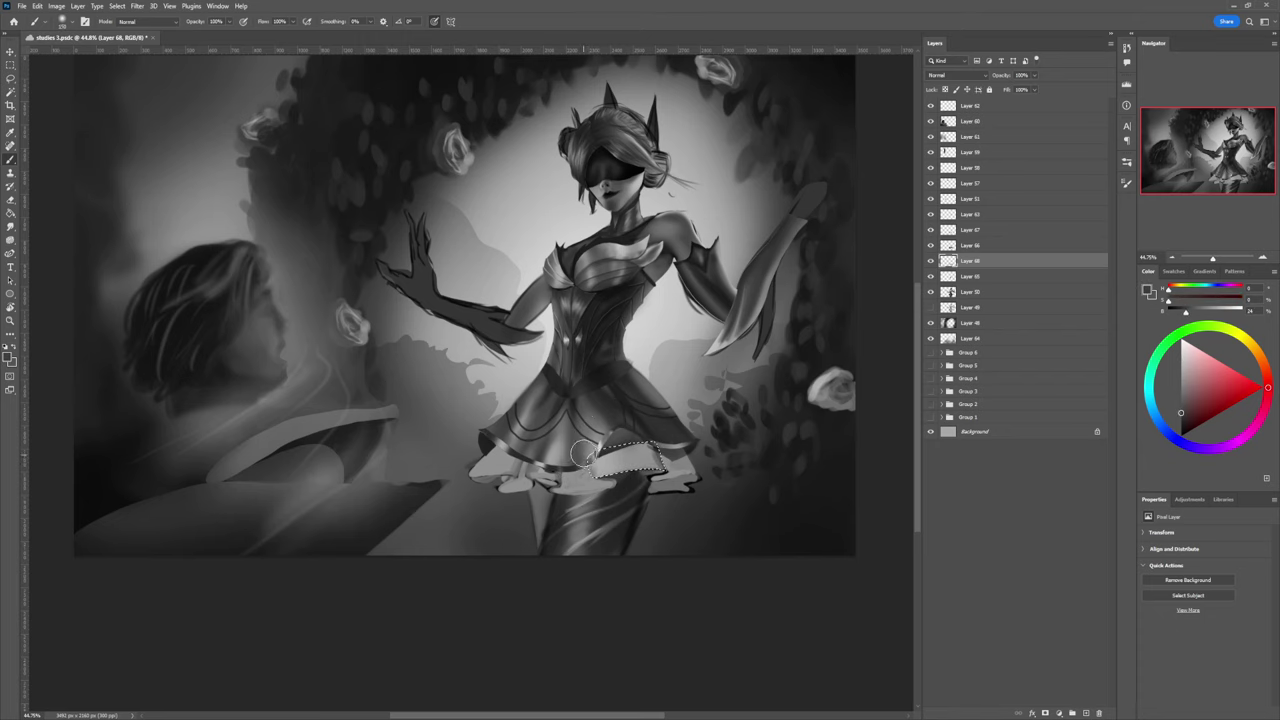
key("bracketright")
key("bracketright")
key("bracketright")
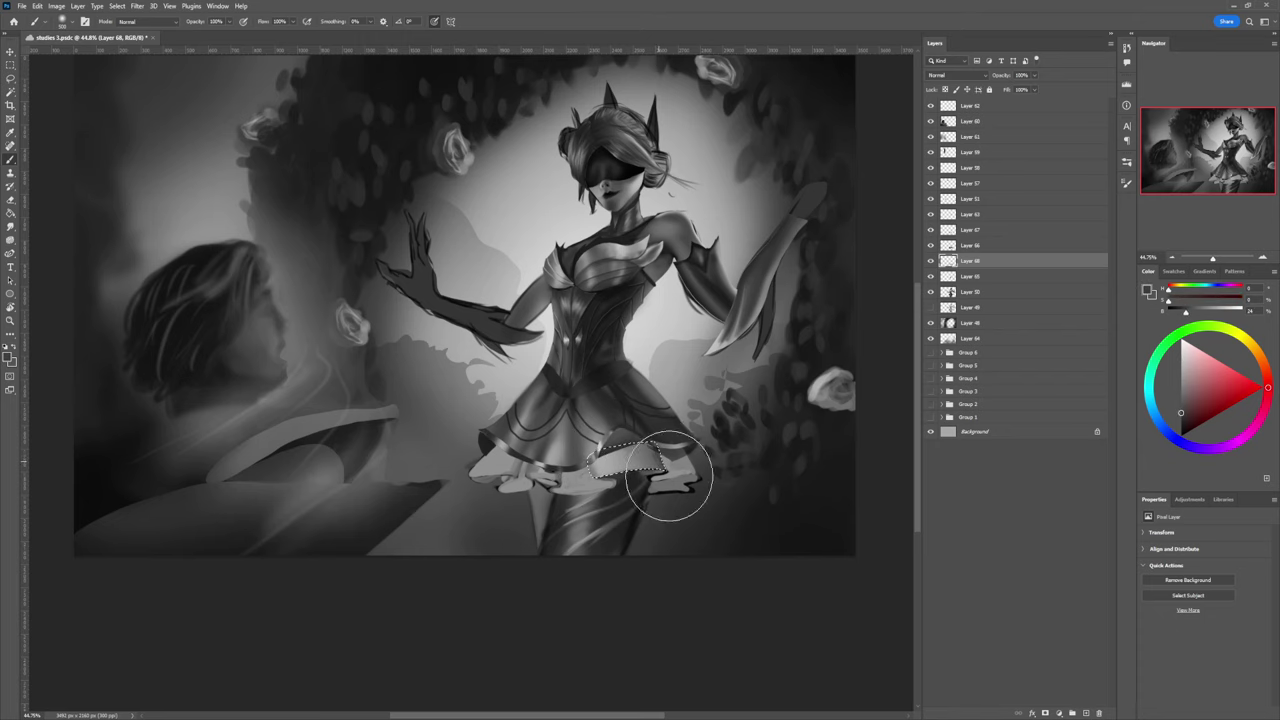
left_click_drag(643, 428, 656, 428)
key("bracketleft")
key("bracketleft")
key("bracketleft")
key("bracketleft")
key("bracketleft")
key("bracketleft")
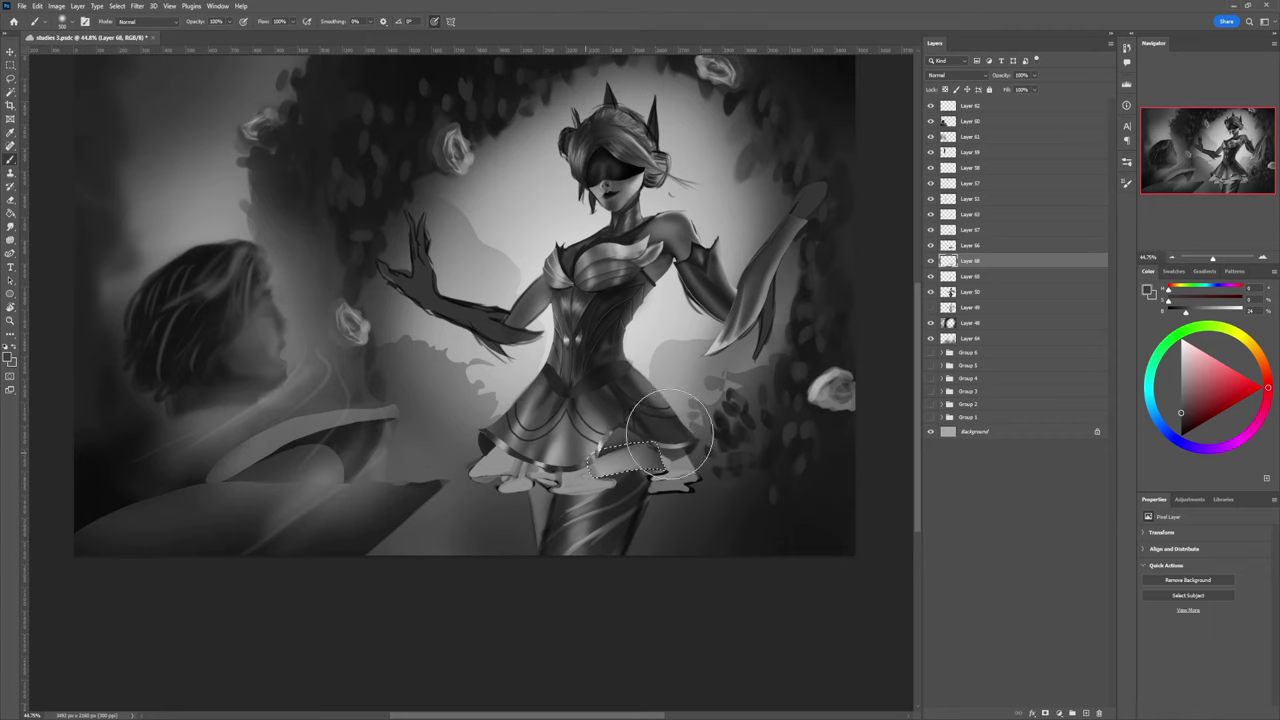
key("l")
key("ctrl+d")
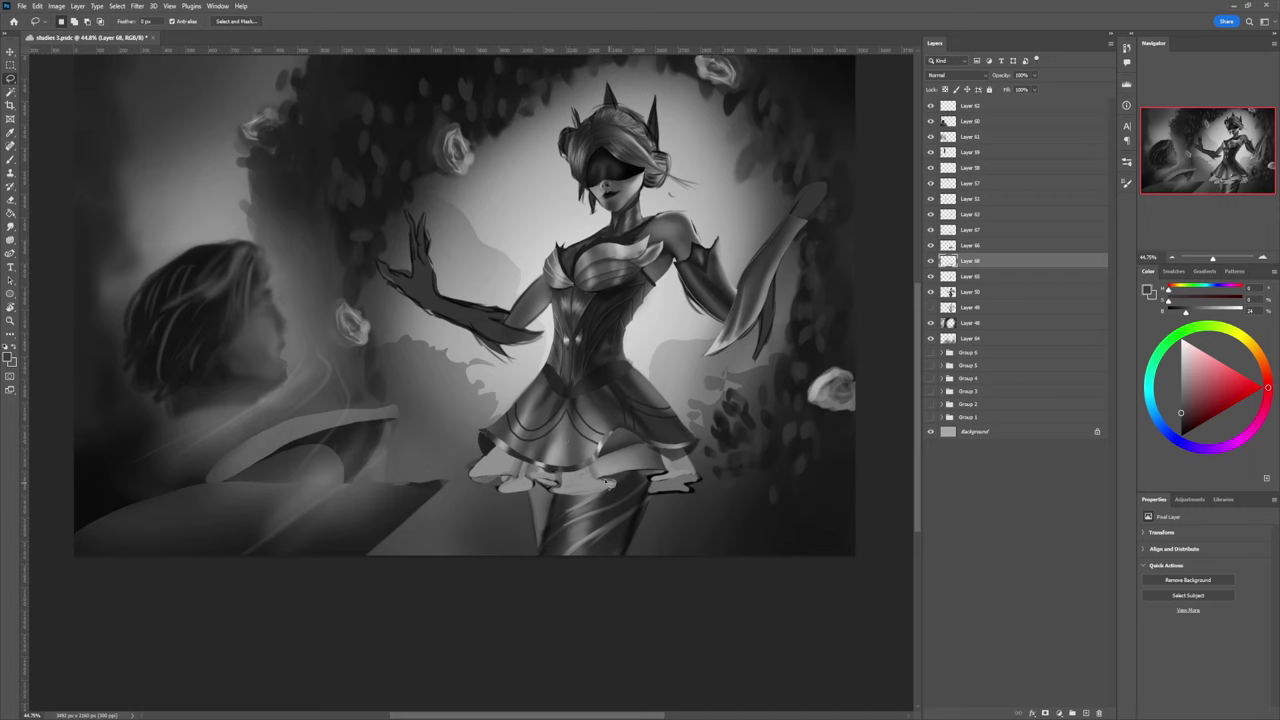
Step: Lasso the central ruffle section and shade it with soft dark grey, adjusting the brush size
mouse_move(610, 482)
left_mouse_down()
mouse_move(600, 498)
mouse_move(566, 470)
left_mouse_up()
key("b")
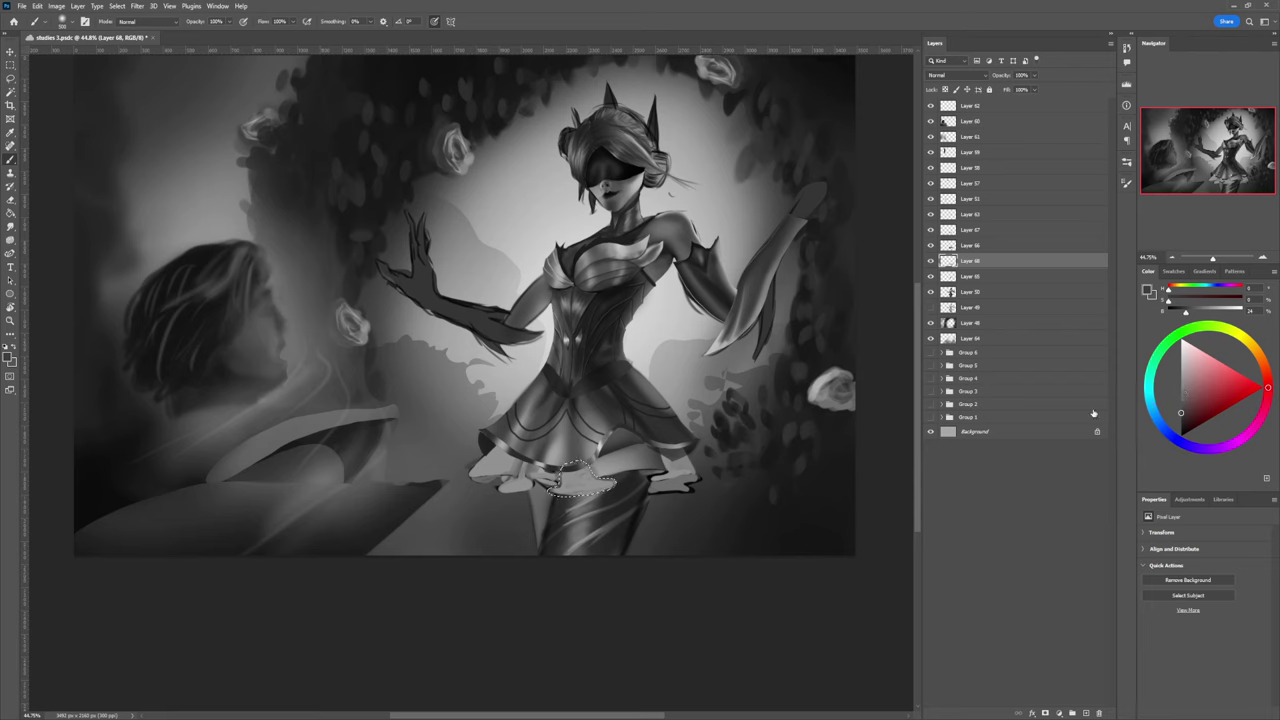
key("bracketleft")
key("bracketleft")
key("bracketleft")
key("bracketleft")
key("bracketleft")
mouse_move(614, 503)
left_mouse_down()
mouse_move(603, 465)
mouse_move(615, 498)
mouse_move(596, 464)
mouse_move(562, 448)
mouse_move(590, 453)
mouse_move(555, 462)
mouse_move(598, 474)
mouse_move(558, 483)
left_mouse_up()
key("bracketright")
key("bracketright")
key("bracketright")
key("bracketright")
key("bracketright")
key("bracketright")
key("bracketleft")
key("bracketleft")
key("bracketleft")
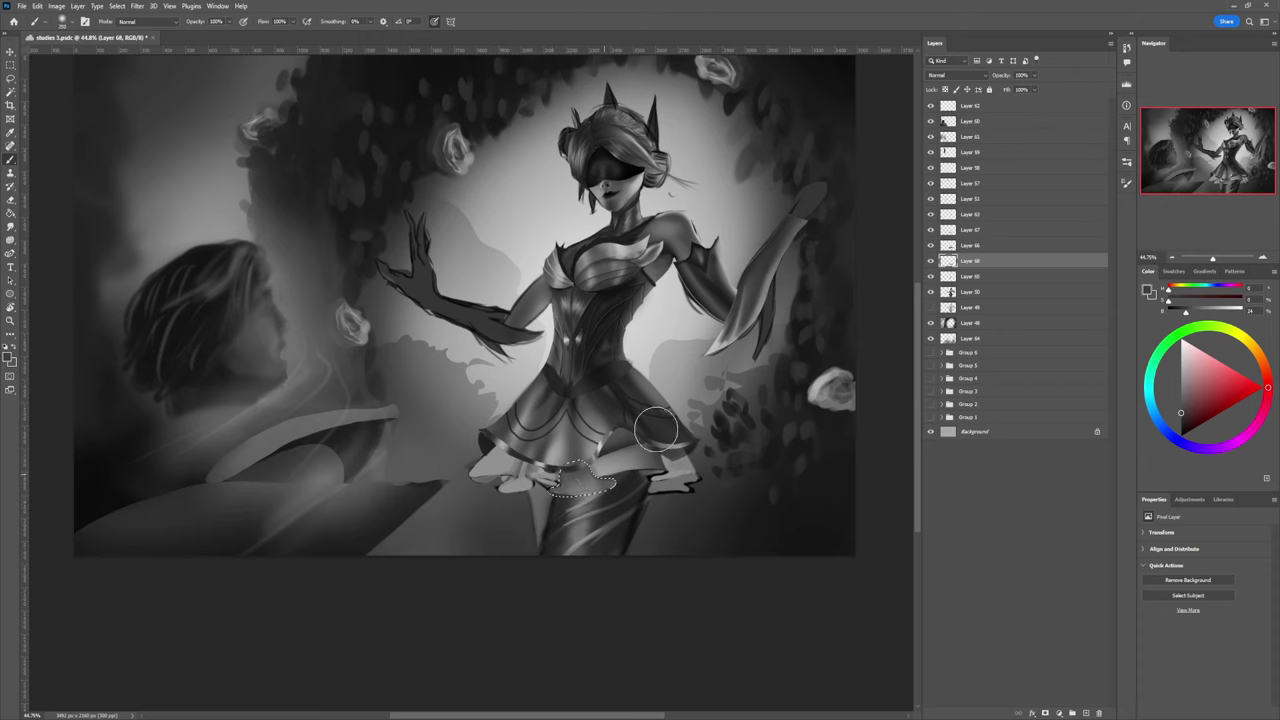
Step: Brighten the lower part of the selected central ruffle section with light grey, and clear the selection
left_click(1181, 367)
mouse_move(576, 525)
left_mouse_down()
mouse_move(581, 482)
mouse_move(578, 516)
mouse_move(582, 494)
mouse_move(594, 526)
mouse_move(591, 492)
left_mouse_up()
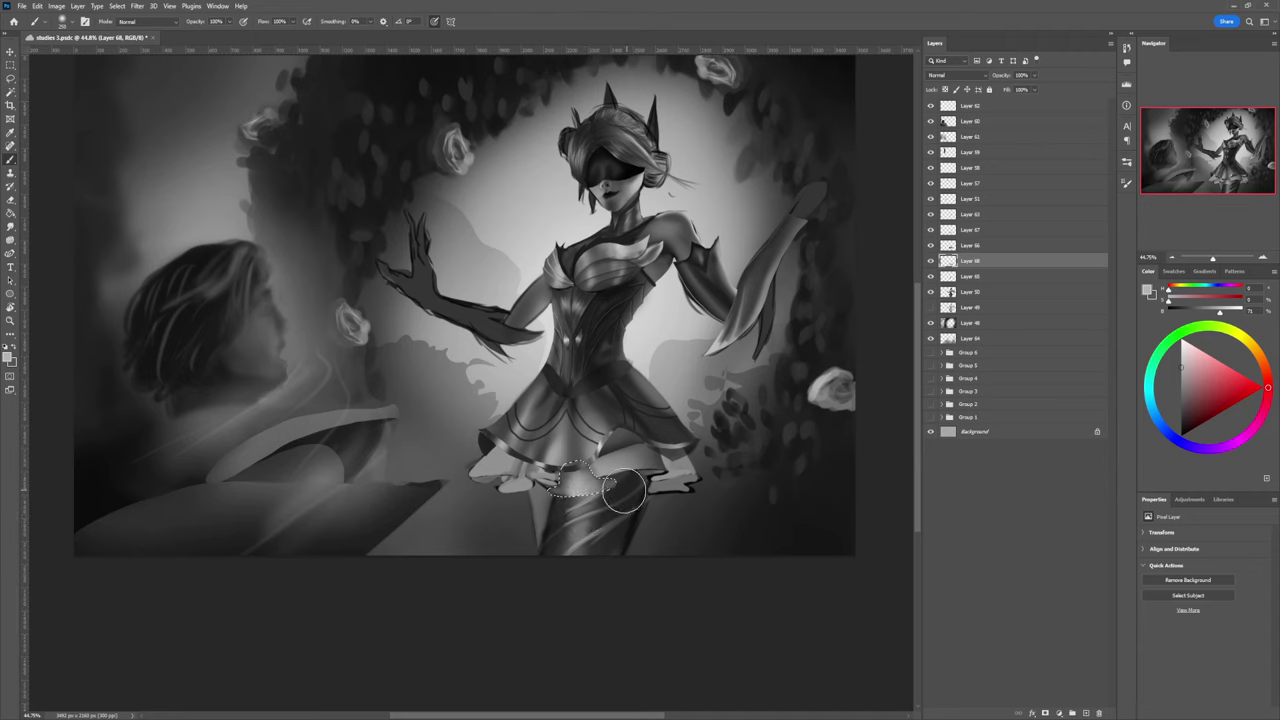
key("l")
key("ctrl+d")
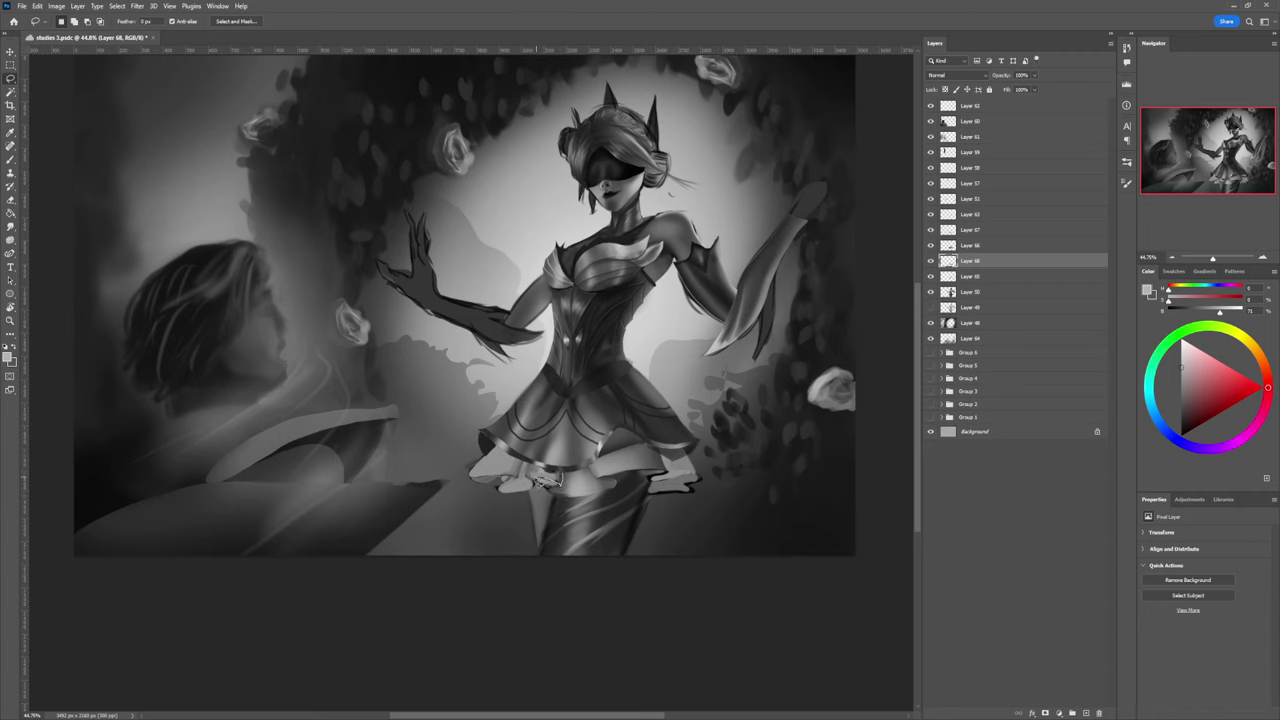
Step: Lasso the small fold left of the ruffle's centre and fill it with sampled light grey using a smaller brush
mouse_move(540, 480)
left_mouse_down()
mouse_move(528, 481)
mouse_move(530, 464)
mouse_move(544, 462)
left_mouse_up()
key("b")
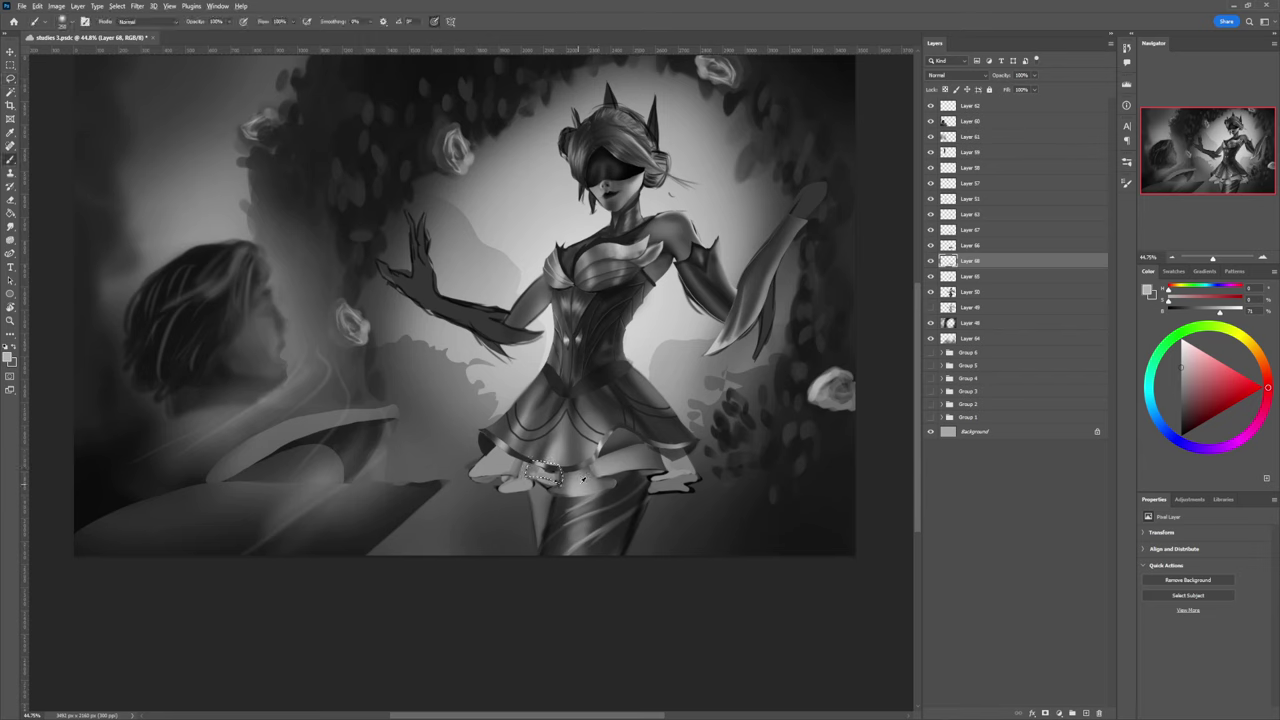
left_click(582, 482, "alt")
key("bracketleft")
key("bracketleft")
key("bracketleft")
key("bracketleft")
key("bracketleft")
key("bracketleft")
mouse_move(542, 467)
left_mouse_down()
mouse_move(531, 469)
mouse_move(542, 483)
mouse_move(559, 482)
left_mouse_up()
Step: Shade the selected small fold with darker greys while adjusting the soft brush size, and clear the selection
key("bracketright")
left_click(1181, 405)
key("bracketright")
key("bracketright")
key("bracketright")
key("bracketright")
key("bracketright")
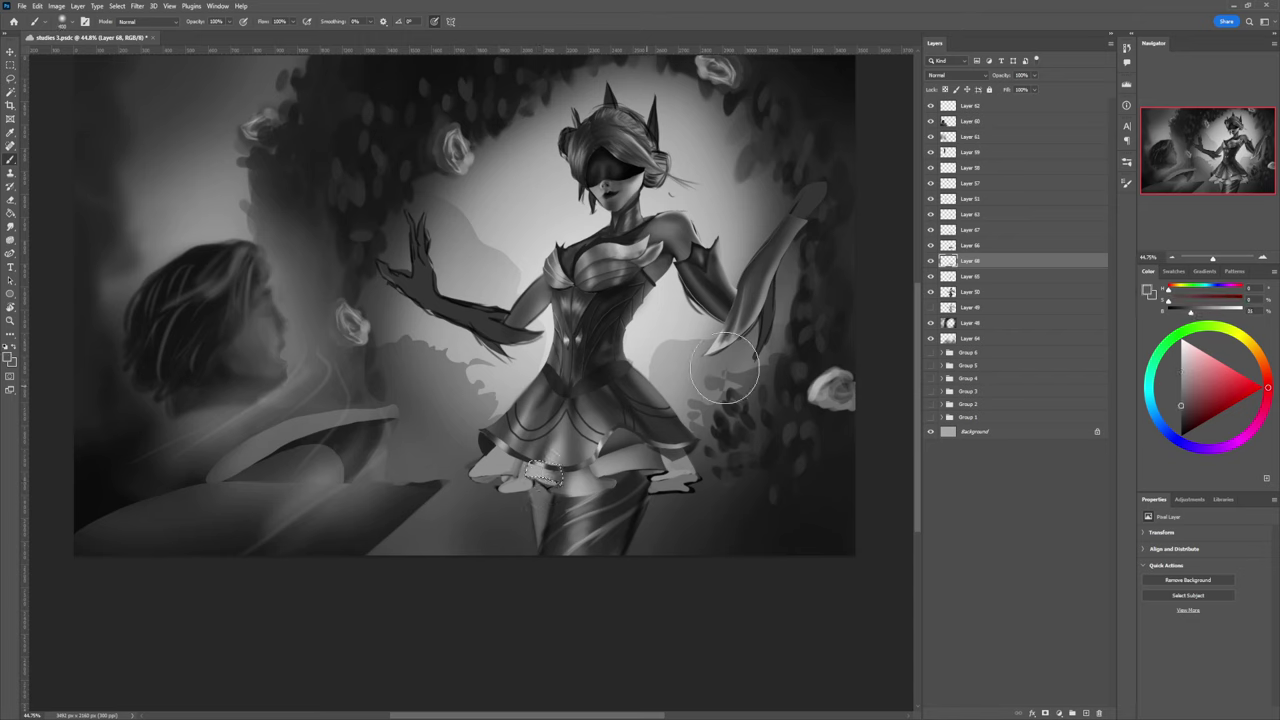
left_click(1181, 417)
key("bracketleft")
key("bracketleft")
key("bracketleft")
key("bracketleft")
key("bracketleft")
key("bracketleft")
key("bracketleft")
key("bracketleft")
key("bracketleft")
key("bracketleft")
key("bracketleft")
key("bracketleft")
key("l")
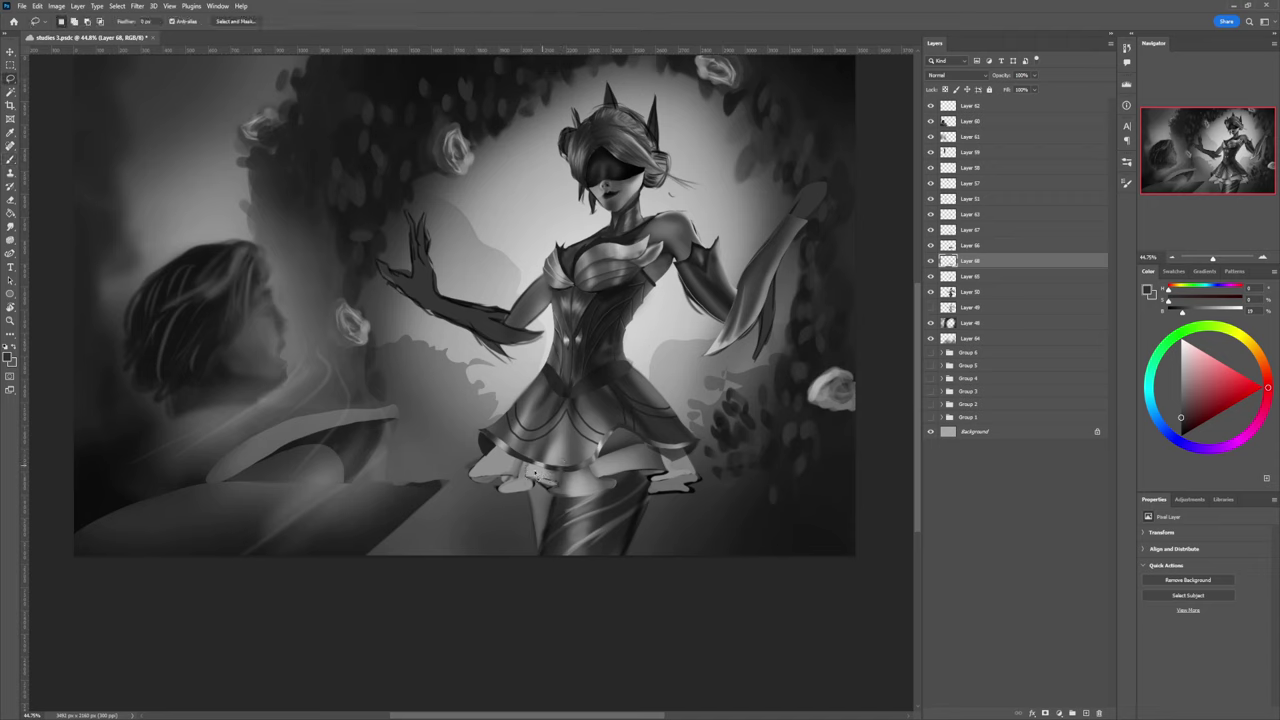
Step: Lasso the ruffle's outer section below the figure's raised bare hand, shade it softly with sampled greys, and clear the selection
mouse_move(517, 478)
left_mouse_down()
mouse_move(476, 484)
mouse_move(471, 469)
mouse_move(481, 454)
mouse_move(546, 441)
mouse_move(549, 409)
mouse_move(514, 482)
mouse_move(526, 444)
mouse_move(506, 446)
mouse_move(563, 460)
mouse_move(529, 446)
left_mouse_up()
key("b")
key("bracketright")
key("bracketright")
key("bracketright")
left_click(541, 466, "alt")
key("bracketleft")
key("bracketleft")
key("bracketleft")
key("bracketright")
key("bracketright")
key("bracketright")
key("bracketright")
key("bracketright")
key("bracketright")
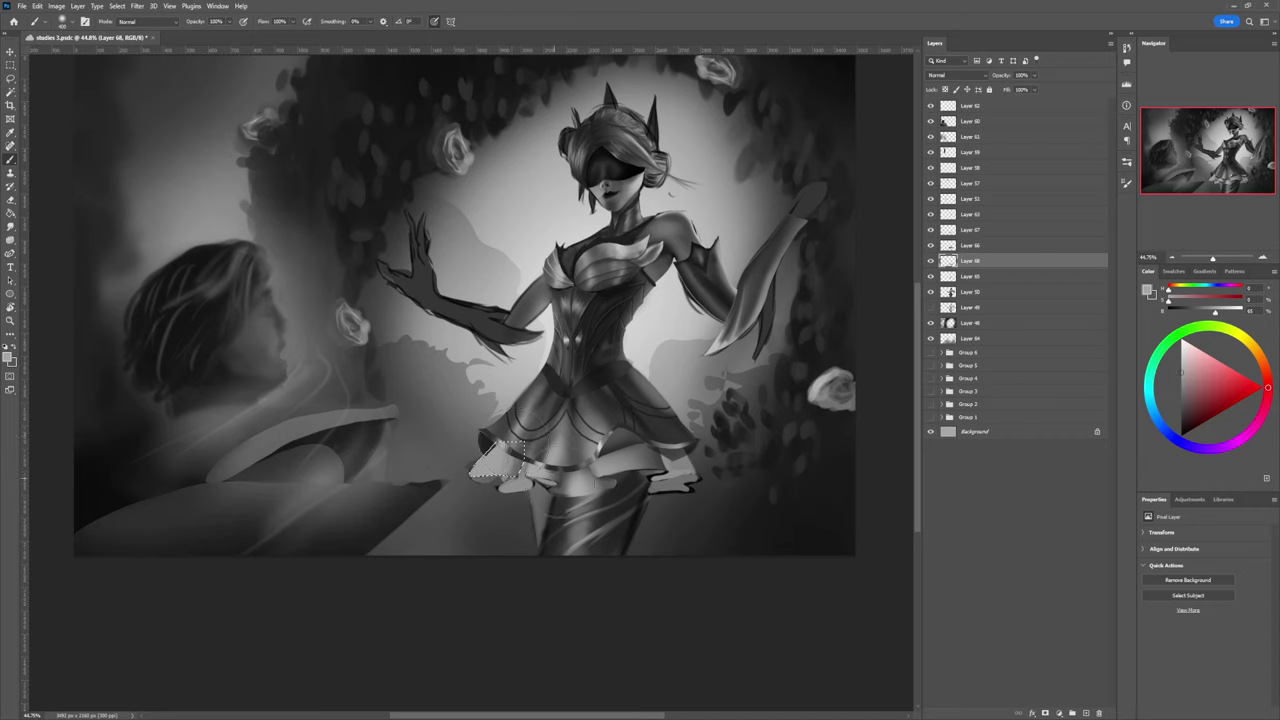
left_click(579, 488, "alt")
key("bracketleft")
key("l")
Step: Lasso the unfinished ruffle section beneath the skirt's right hem and sample its mid grey for the brush
key("z")
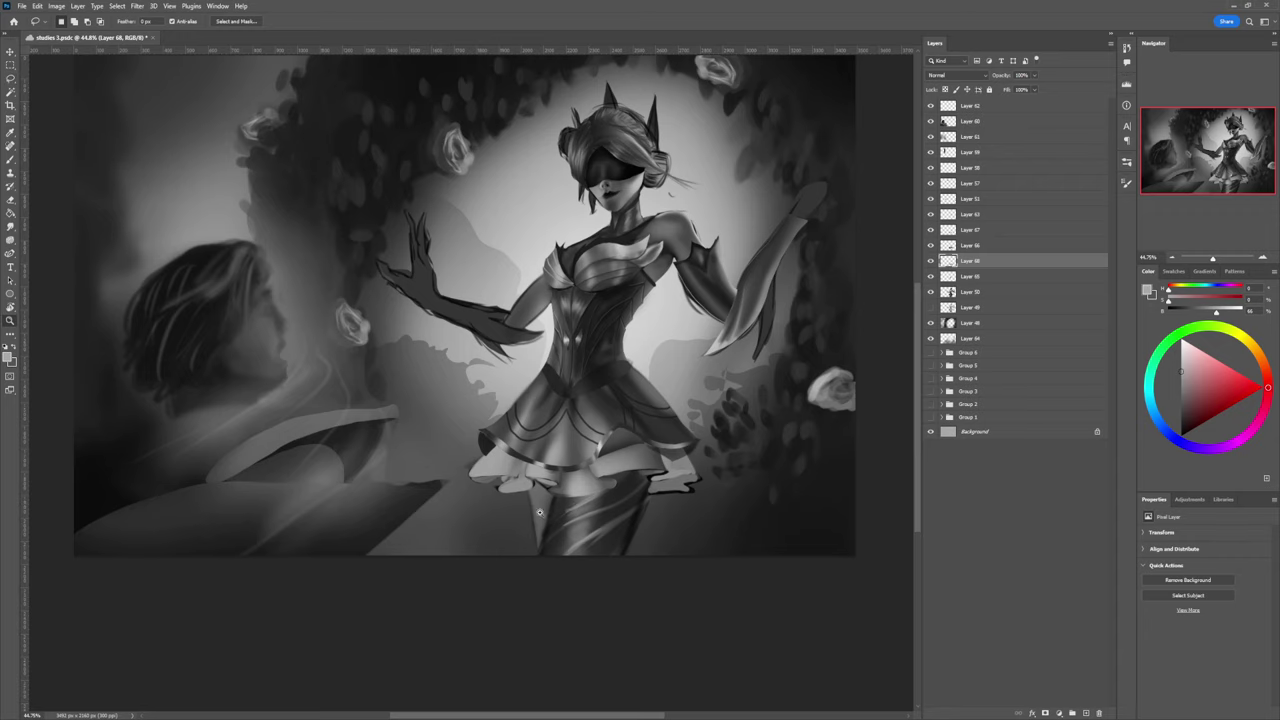
left_click_drag(590, 523, 572, 453)
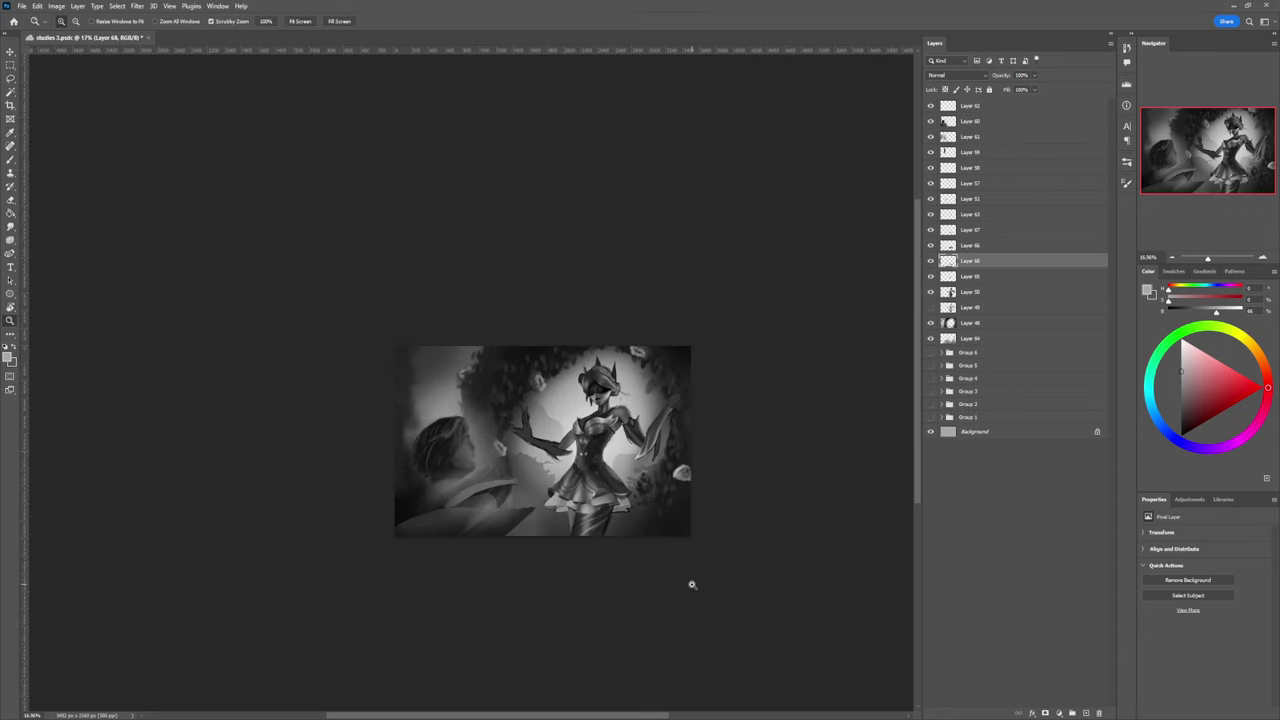
left_click_drag(600, 530, 649, 499)
key("l")
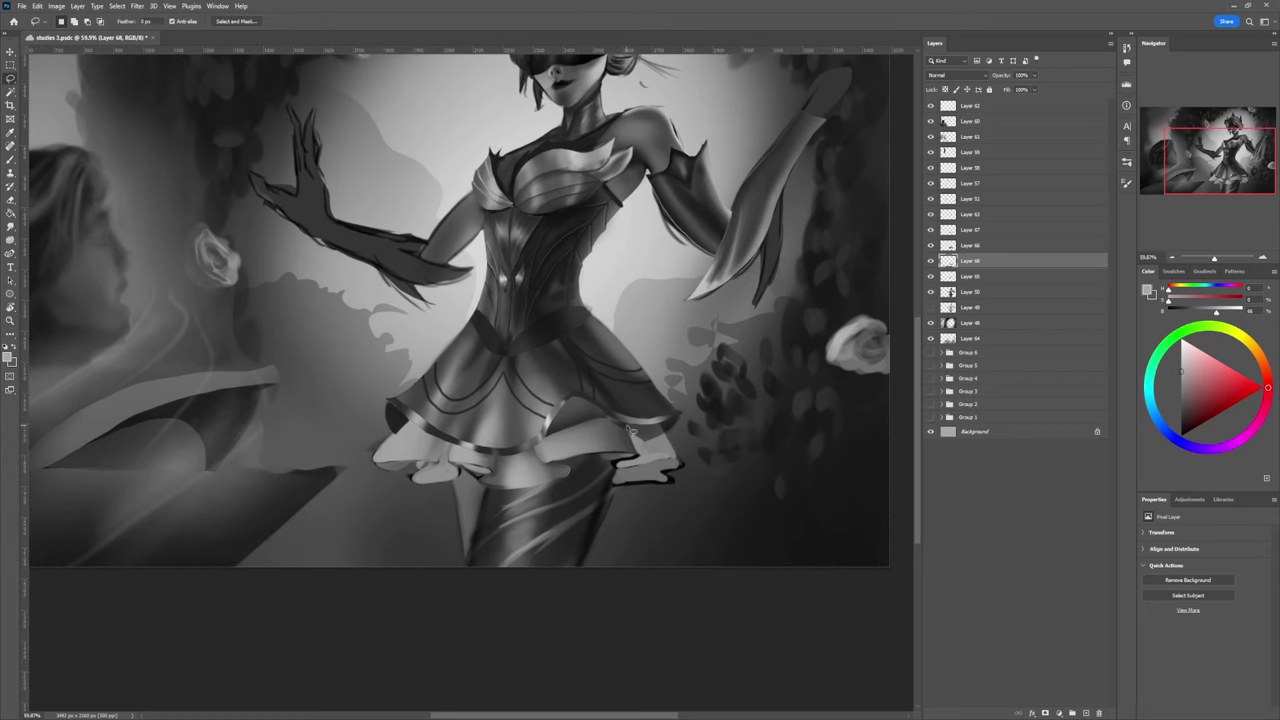
mouse_move(638, 458)
left_mouse_down()
mouse_move(616, 475)
mouse_move(684, 464)
mouse_move(655, 420)
left_mouse_up()
key("b")
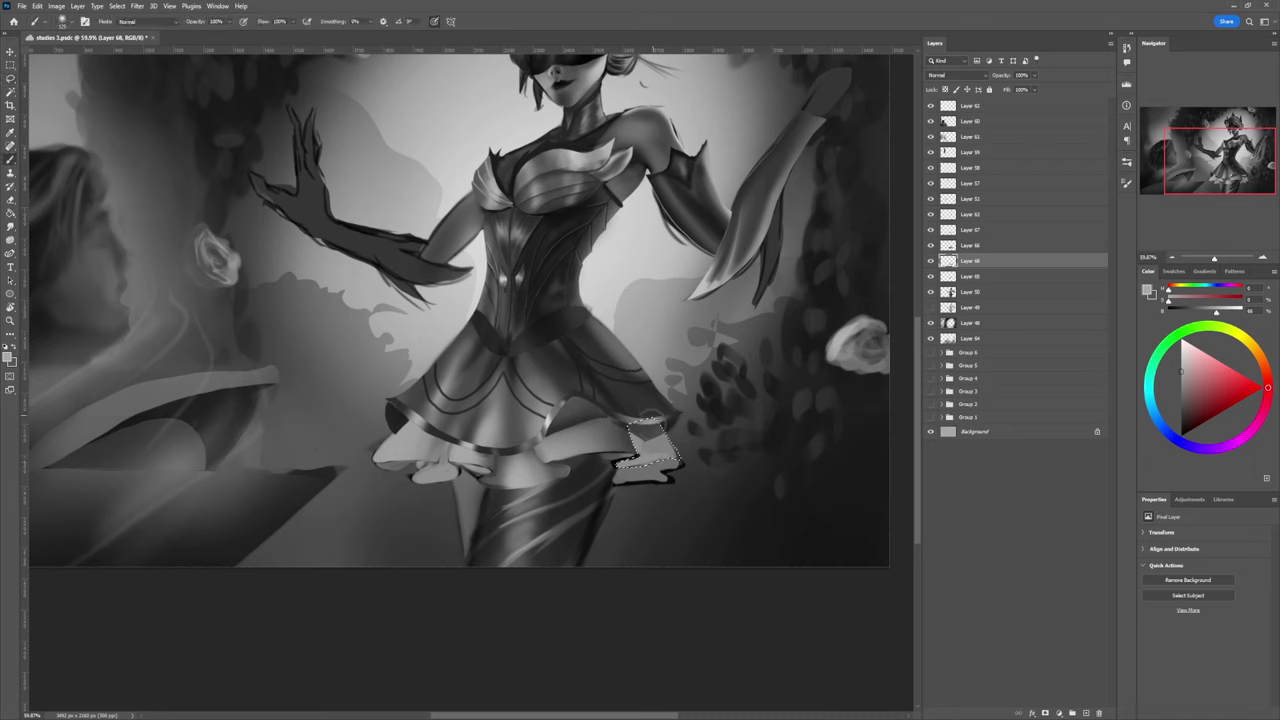
left_click(649, 449, "alt")
Step: Toggle Layers 65, 66 and 67 to locate the ruffle paint, and even out the selected section's grey on Layer 67
left_click(931, 278)
left_click(931, 278)
left_click(930, 246)
left_click(930, 246)
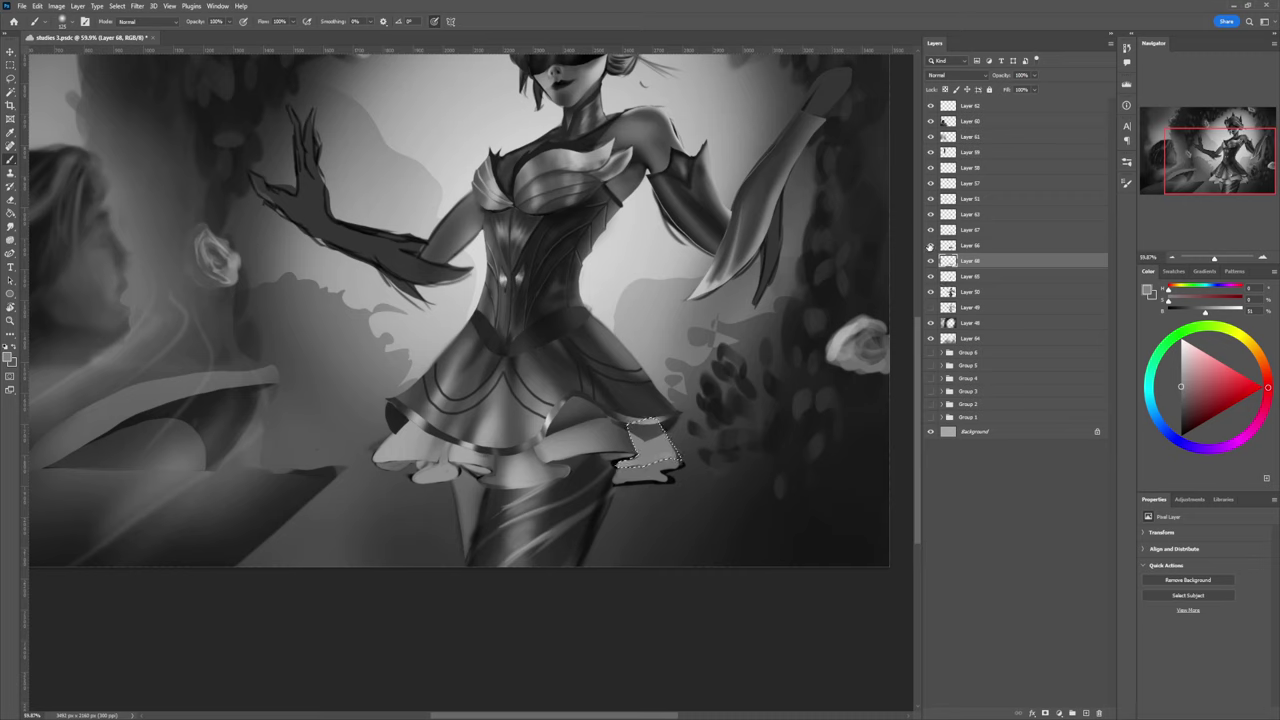
left_click(930, 230)
left_click(930, 230)
left_click(945, 245)
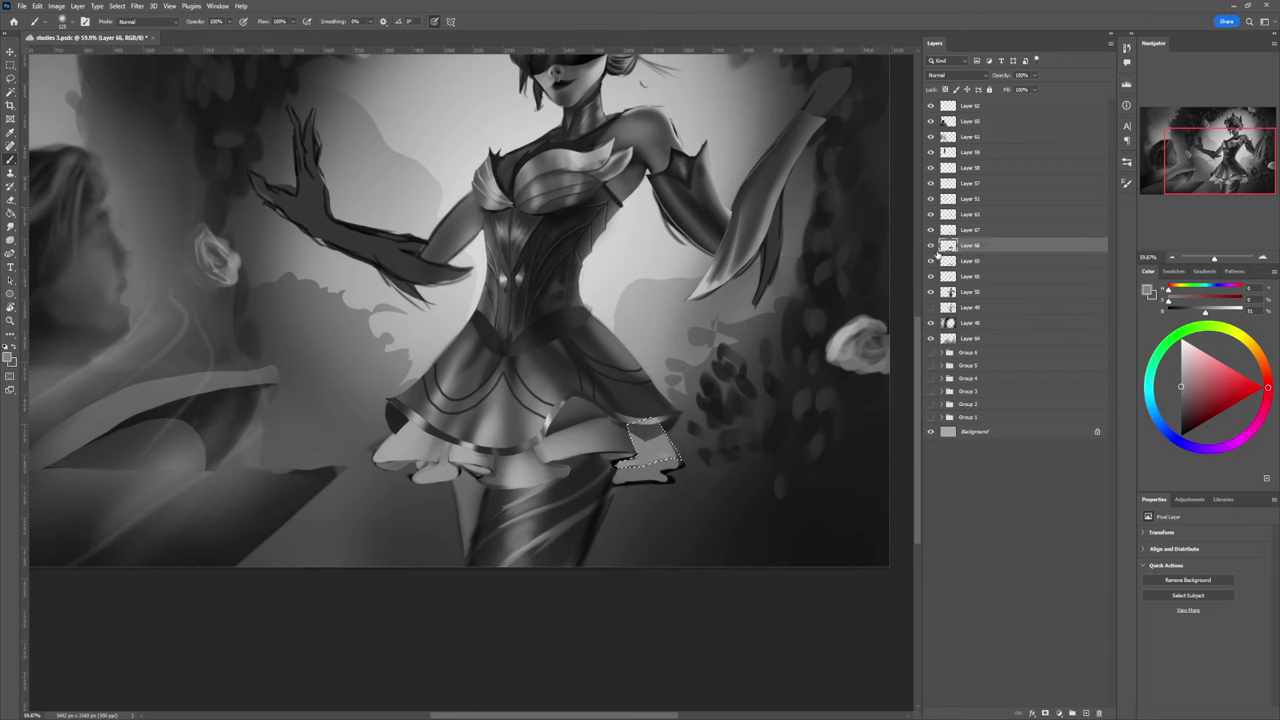
left_click(931, 246)
left_click(931, 246)
left_click(948, 230)
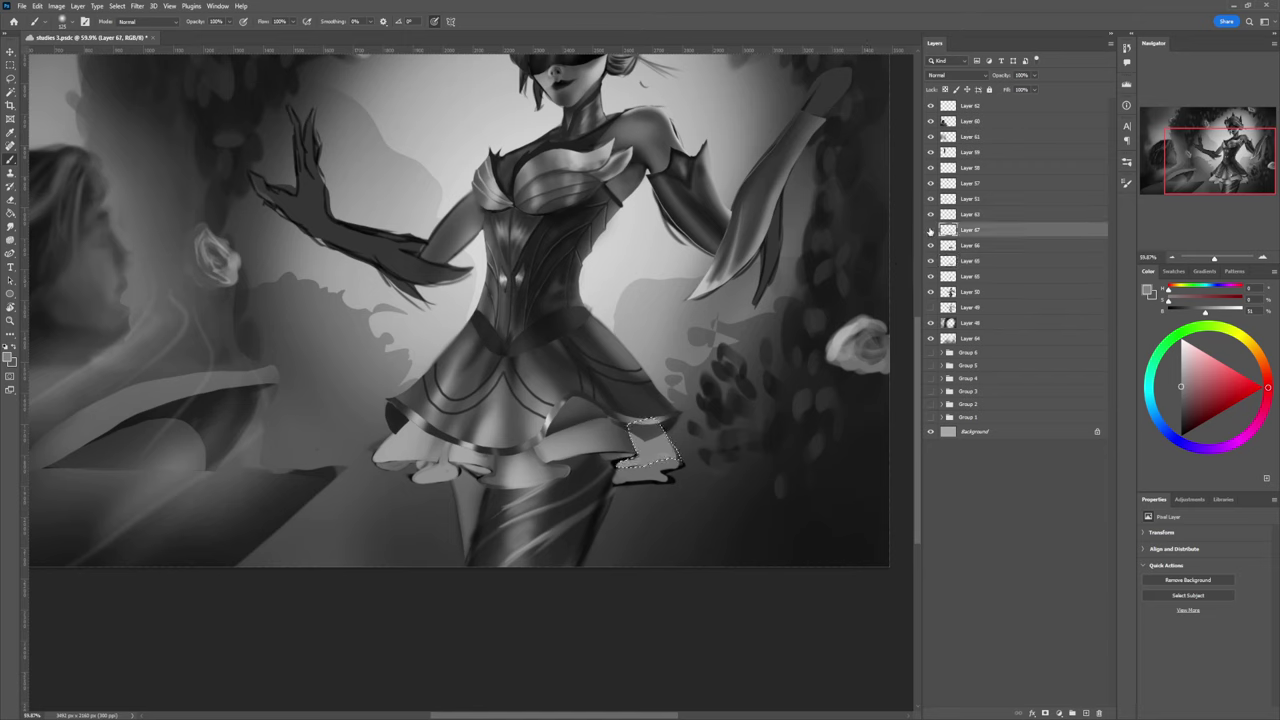
left_click(930, 230)
left_click(930, 230)
key("e")
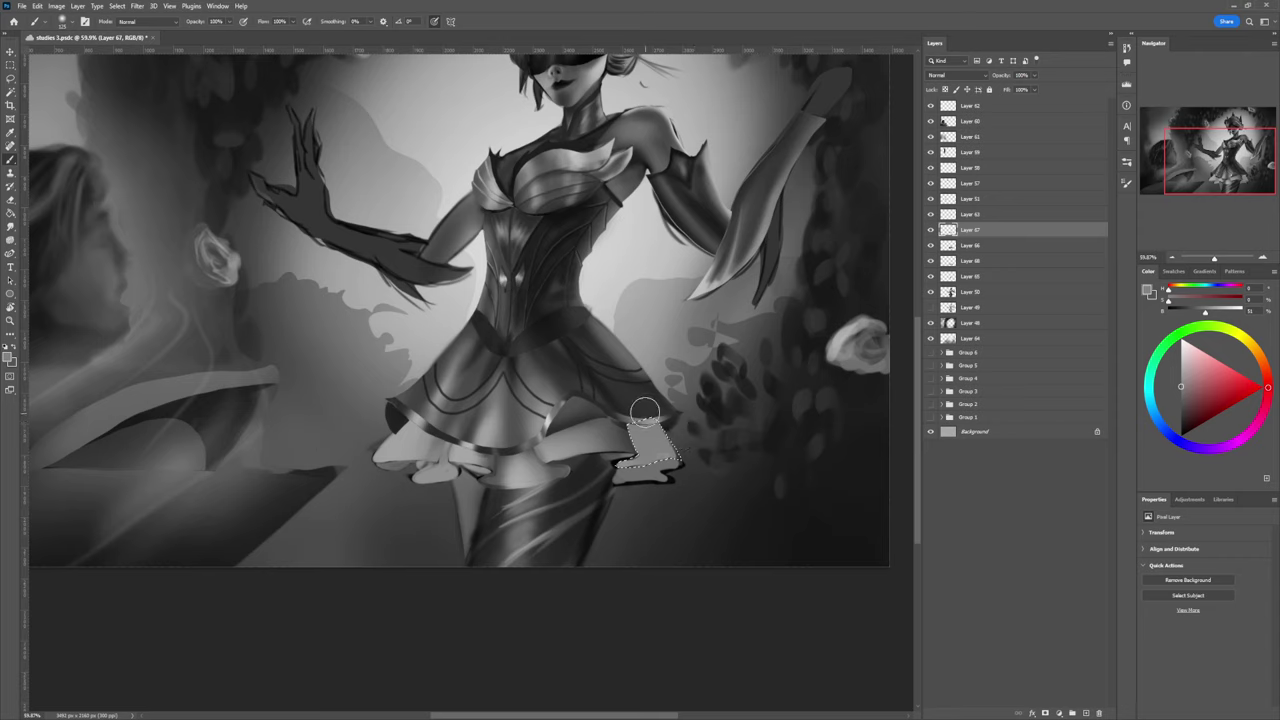
Step: Make Layer 68 active and brush a lighter grey into the selected right ruffle section with a larger soft brush
left_click(971, 249)
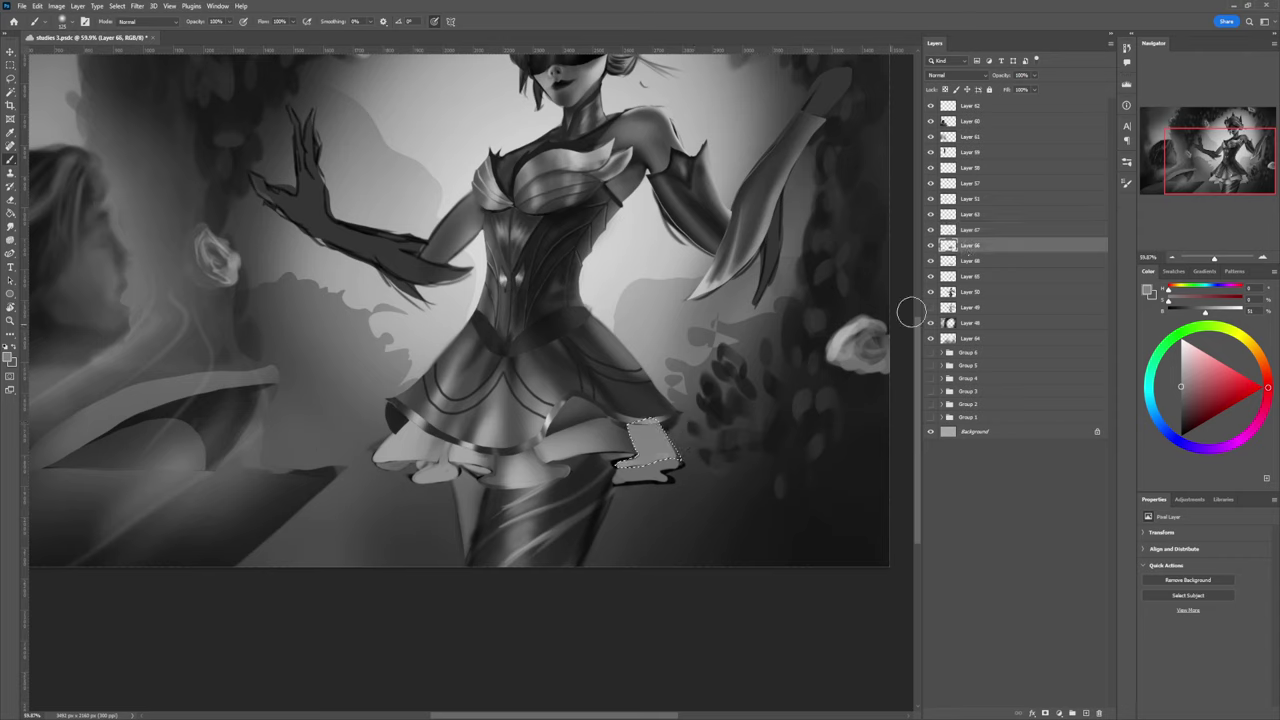
left_click(931, 261)
left_click(931, 261)
left_click(965, 263)
key("bracketright")
key("bracketright")
key("bracketright")
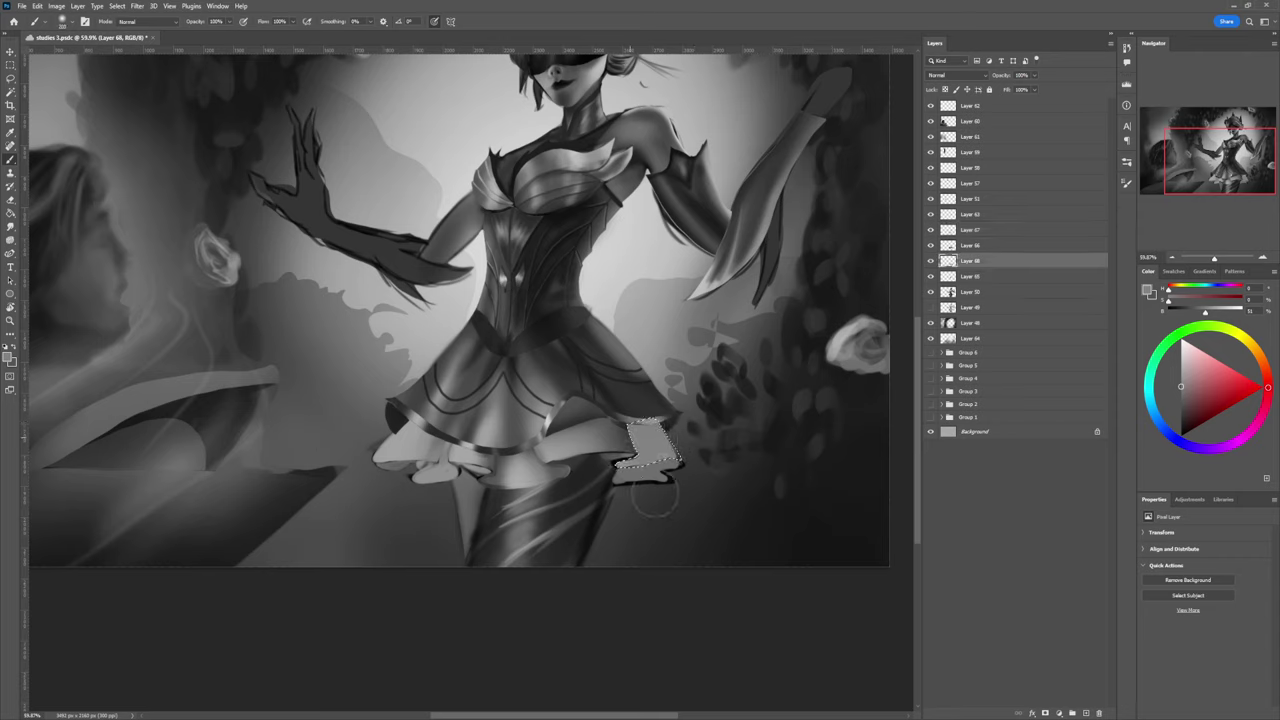
left_click(1184, 368)
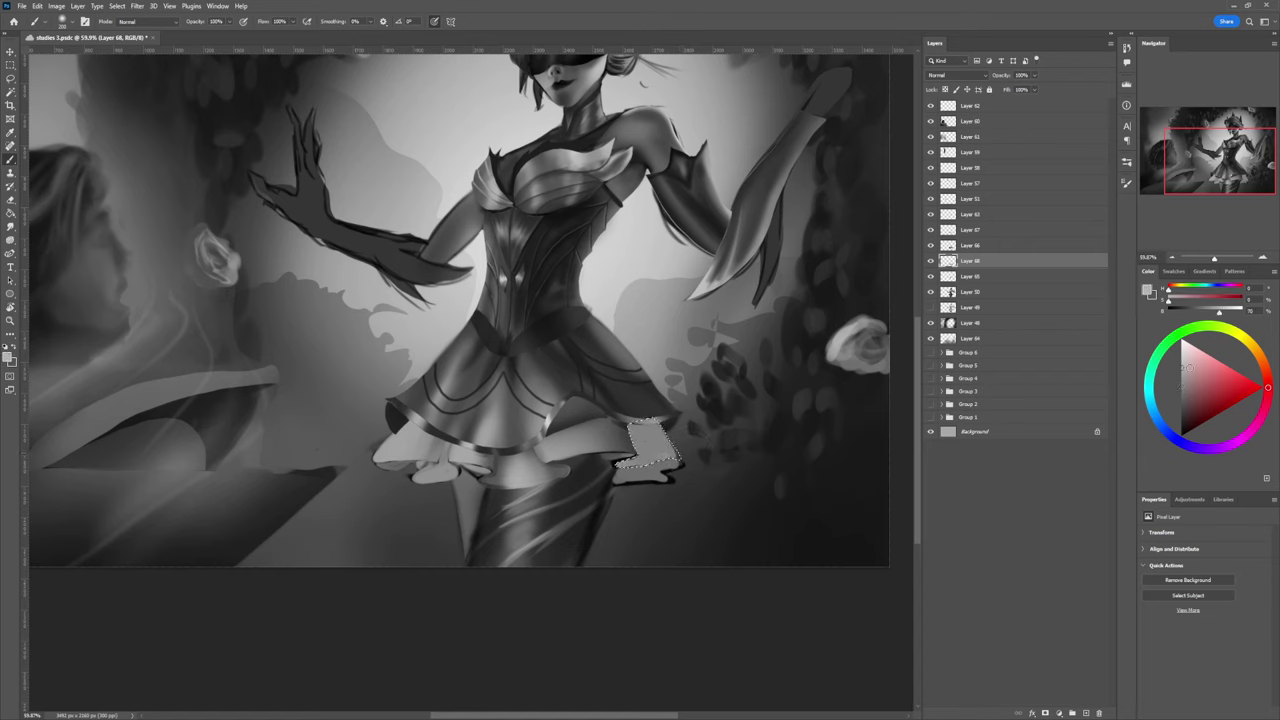
mouse_move(641, 432)
left_mouse_down()
mouse_move(636, 410)
mouse_move(629, 436)
left_mouse_up()
Step: Shade the edges of the selected right ruffle section with sampled dark greys using a smaller brush, and clear the selection
left_click(628, 445, "alt")
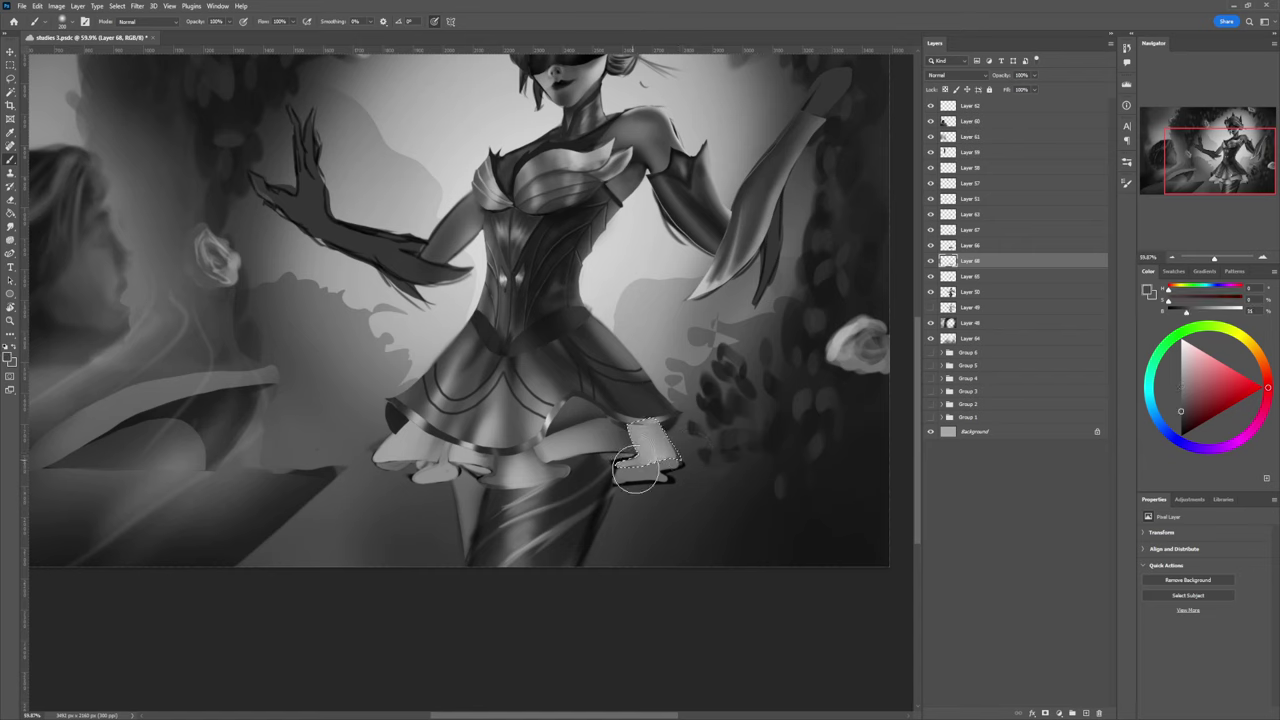
key("bracketleft")
key("bracketleft")
key("bracketleft")
left_click(600, 410, "alt")
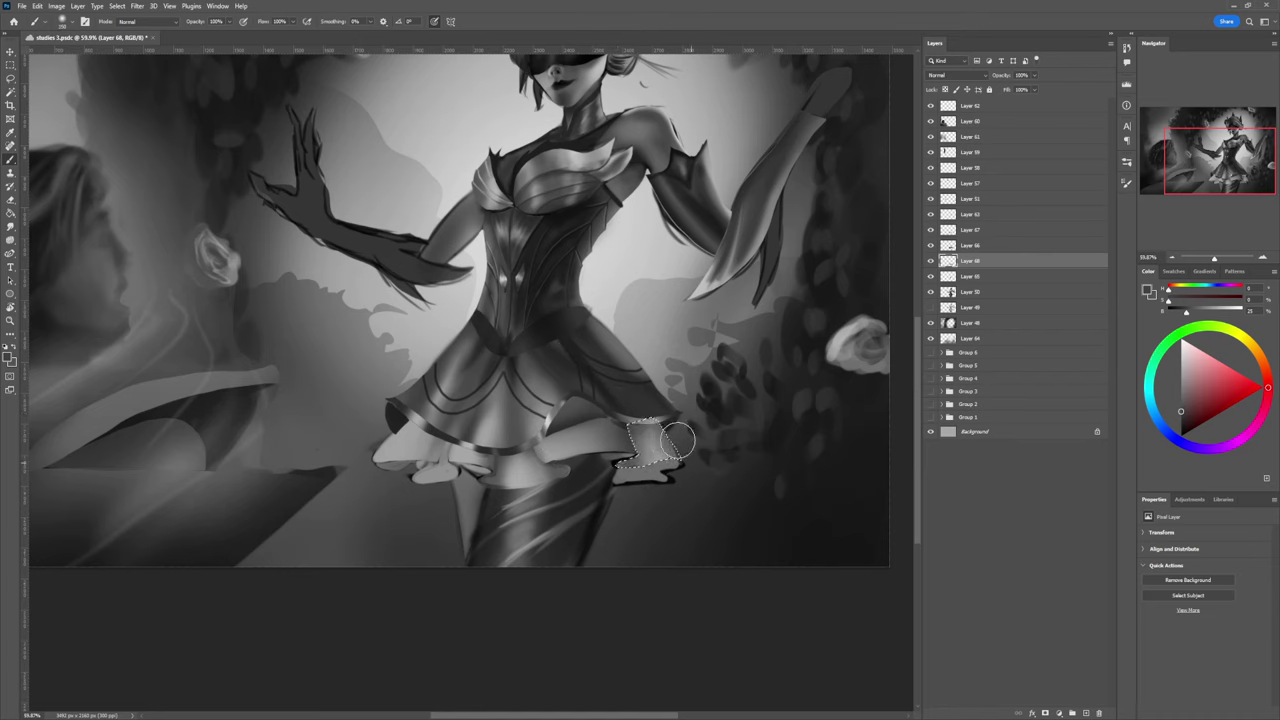
key("l")
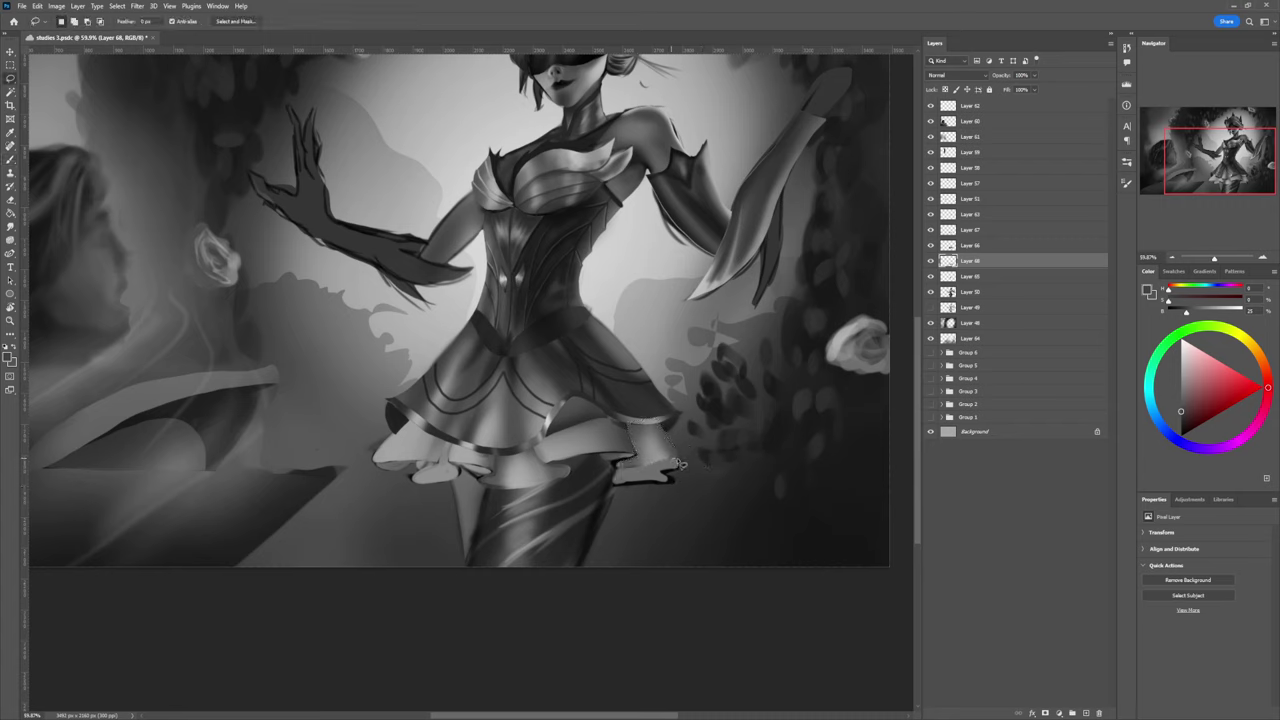
Step: Lasso the lower fold of the right ruffle and cover its black outline with sampled ruffle grey
mouse_move(678, 463)
left_mouse_down()
mouse_move(620, 495)
mouse_move(623, 477)
mouse_move(680, 464)
left_mouse_up()
key("b")
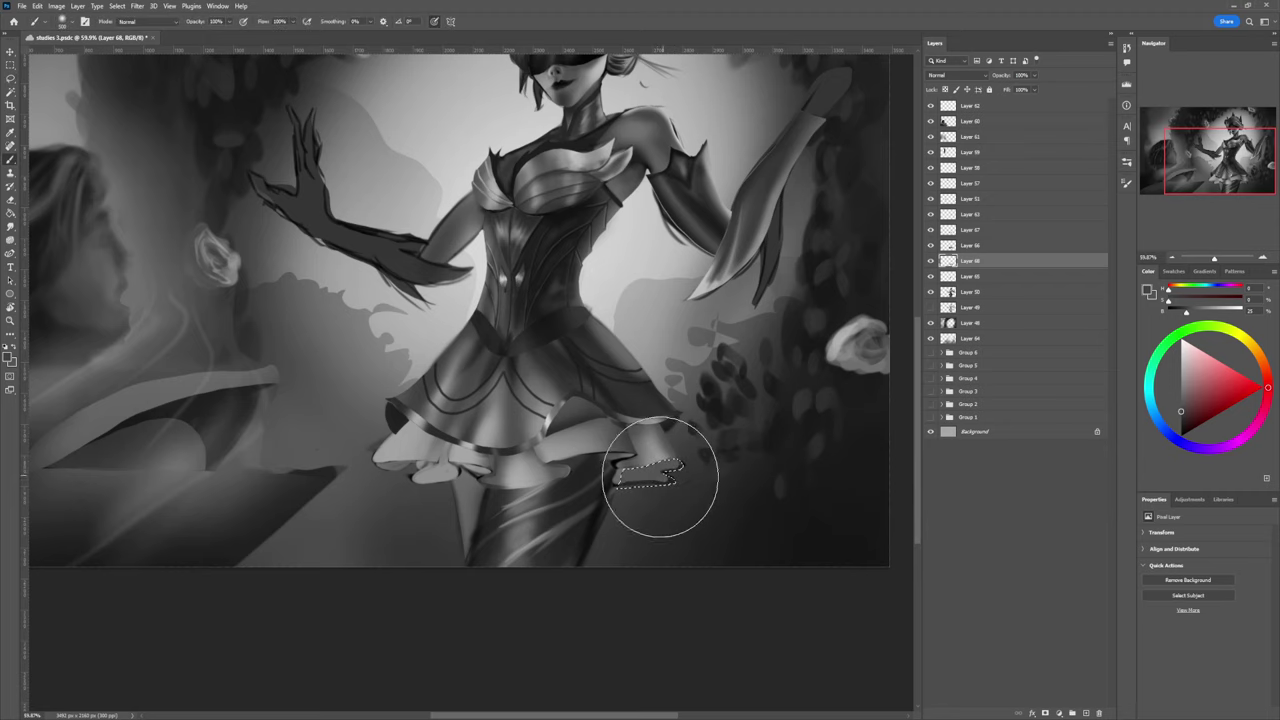
left_click(642, 475, "alt")
mouse_move(627, 488)
left_mouse_down()
mouse_move(657, 482)
mouse_move(596, 516)
mouse_move(664, 481)
mouse_move(651, 461)
mouse_move(648, 493)
mouse_move(648, 462)
left_mouse_up()
left_click(650, 453, "alt")
key("bracketleft")
key("bracketleft")
key("bracketleft")
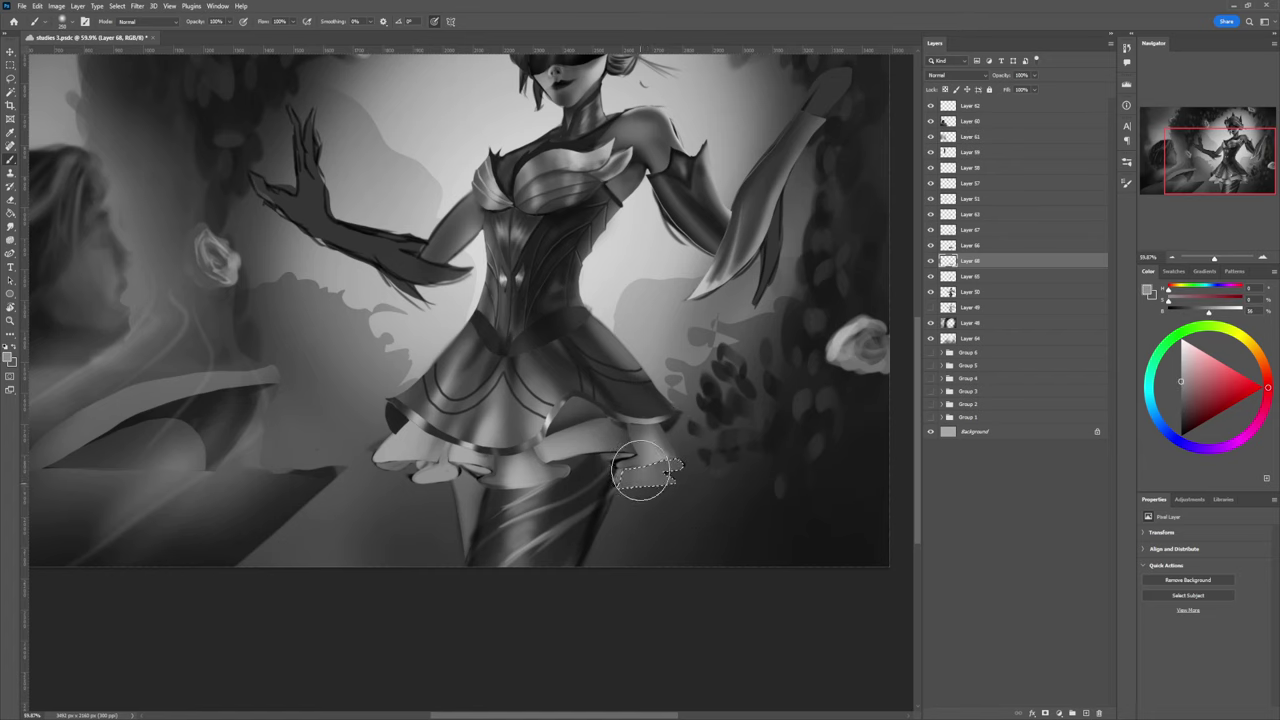
Step: Shade the selected lower fold with a sampled darker grey while adjusting the brush size, and clear the selection
key("bracketleft")
key("bracketleft")
key("bracketleft")
left_click(672, 450, "alt")
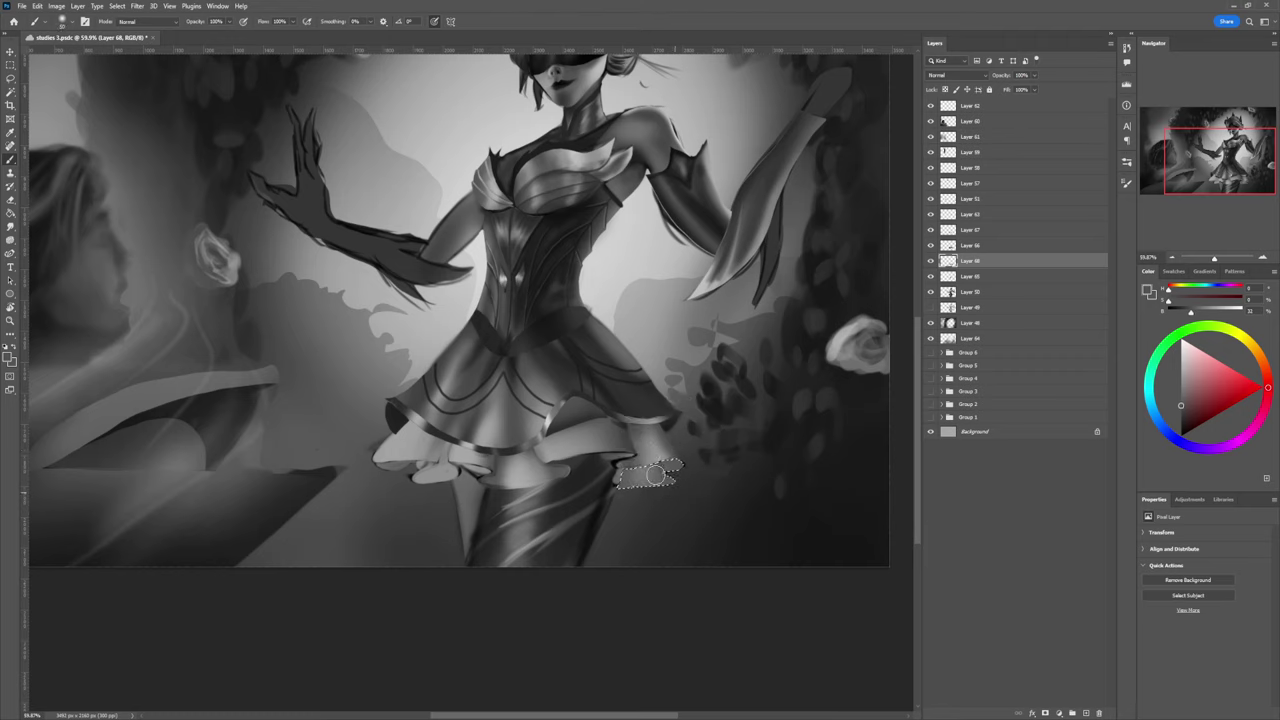
key("bracketright")
key("bracketright")
key("bracketright")
key("bracketright")
key("ctrl+d")
Step: Add a new layer directly above Layer 65
key("l")
key("z")
left_click_drag(535, 515, 438, 515)
left_click_drag(524, 562, 554, 554)
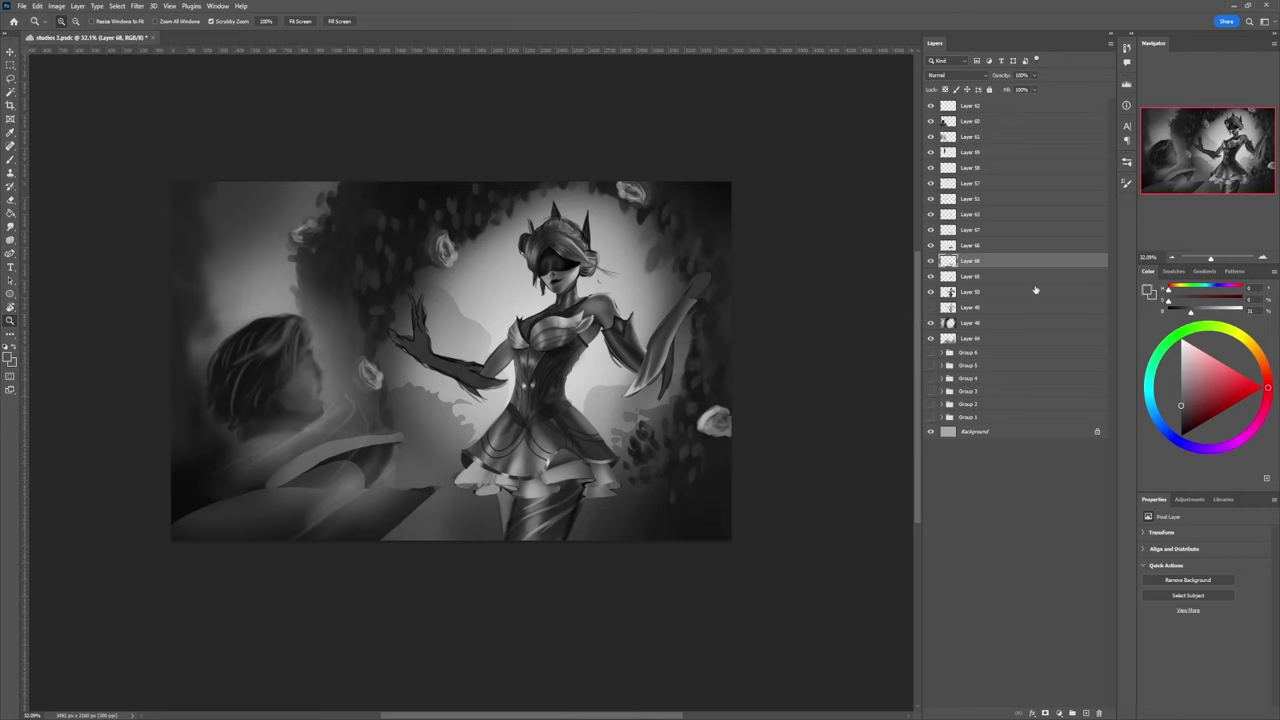
left_click(962, 276)
key("ctrl+shift+alt+n")
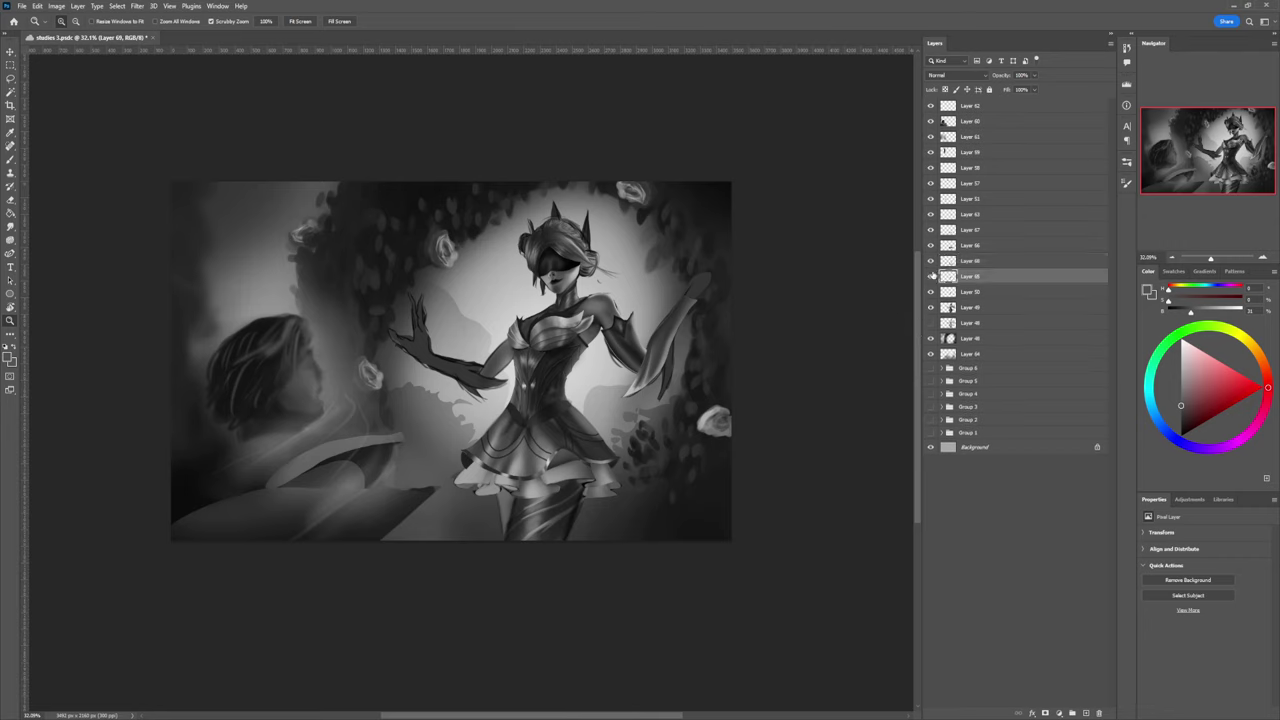
Step: Lasso the front thigh below the ruffle and fill it with a flat sampled mid grey
key("l")
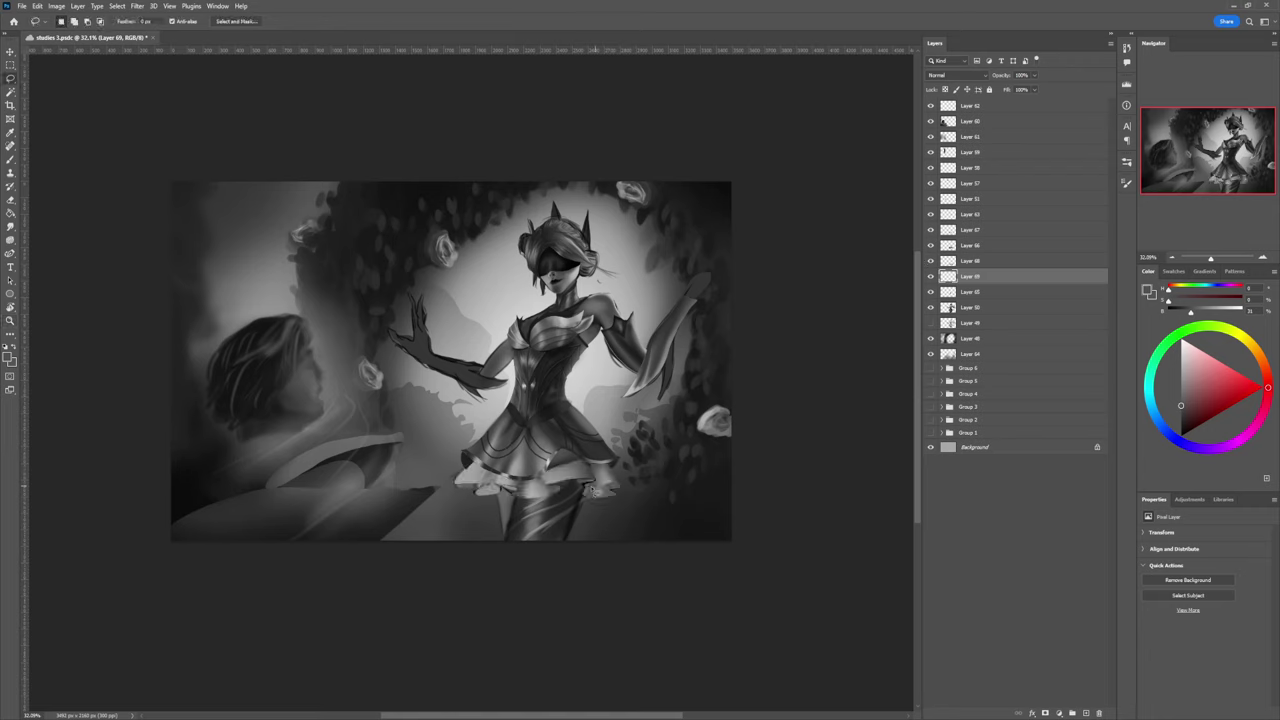
mouse_move(590, 490)
left_mouse_down()
mouse_move(563, 556)
mouse_move(502, 560)
mouse_move(521, 505)
mouse_move(576, 464)
mouse_move(592, 468)
mouse_move(566, 508)
mouse_move(550, 495)
mouse_move(522, 504)
mouse_move(530, 487)
mouse_move(545, 530)
left_mouse_up()
key("b")
left_click(524, 508, "alt")
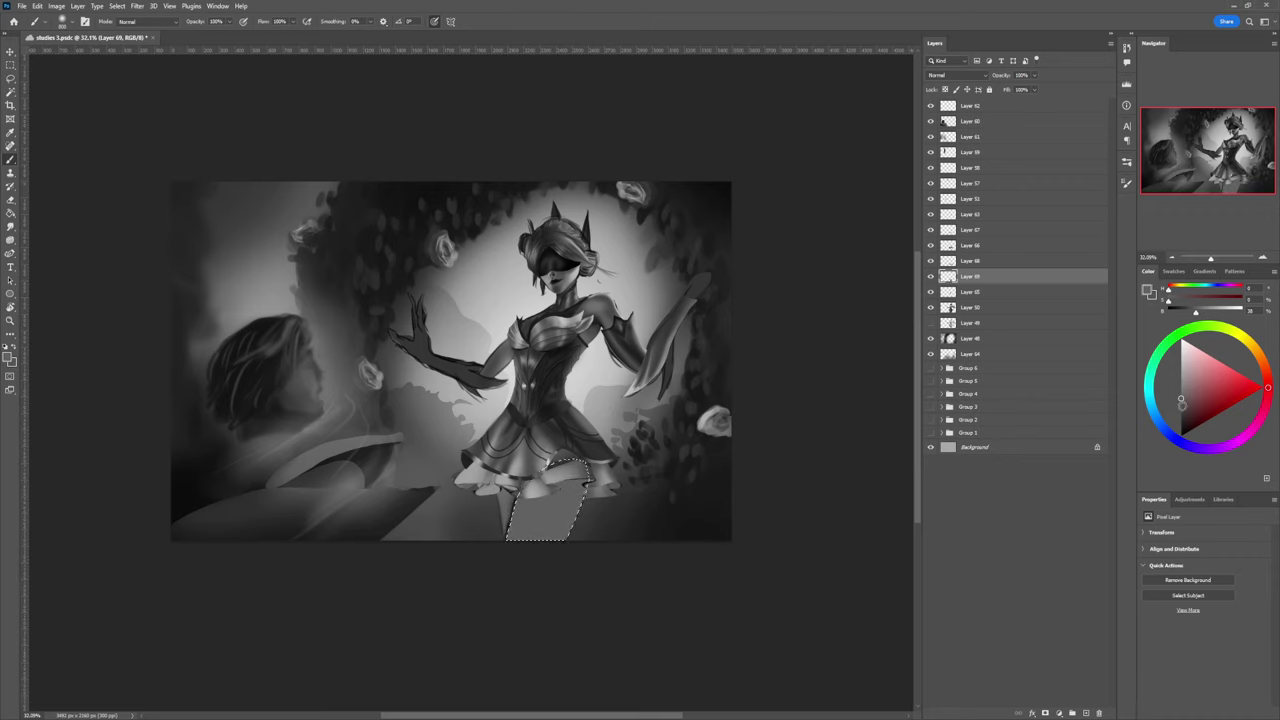
Step: Paint a dark stocking over the selected thigh with a different brush at 51% flow, deepening it with a darker grey
left_click(1181, 412)
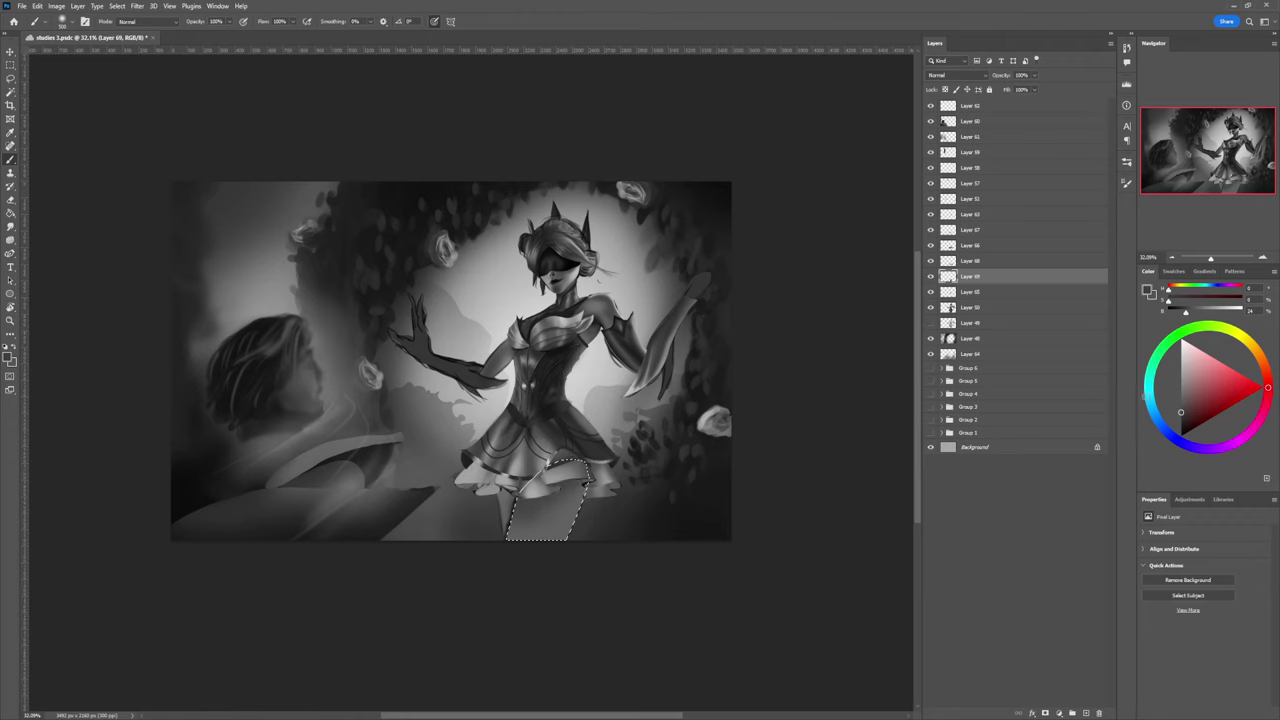
left_click(677, 426)
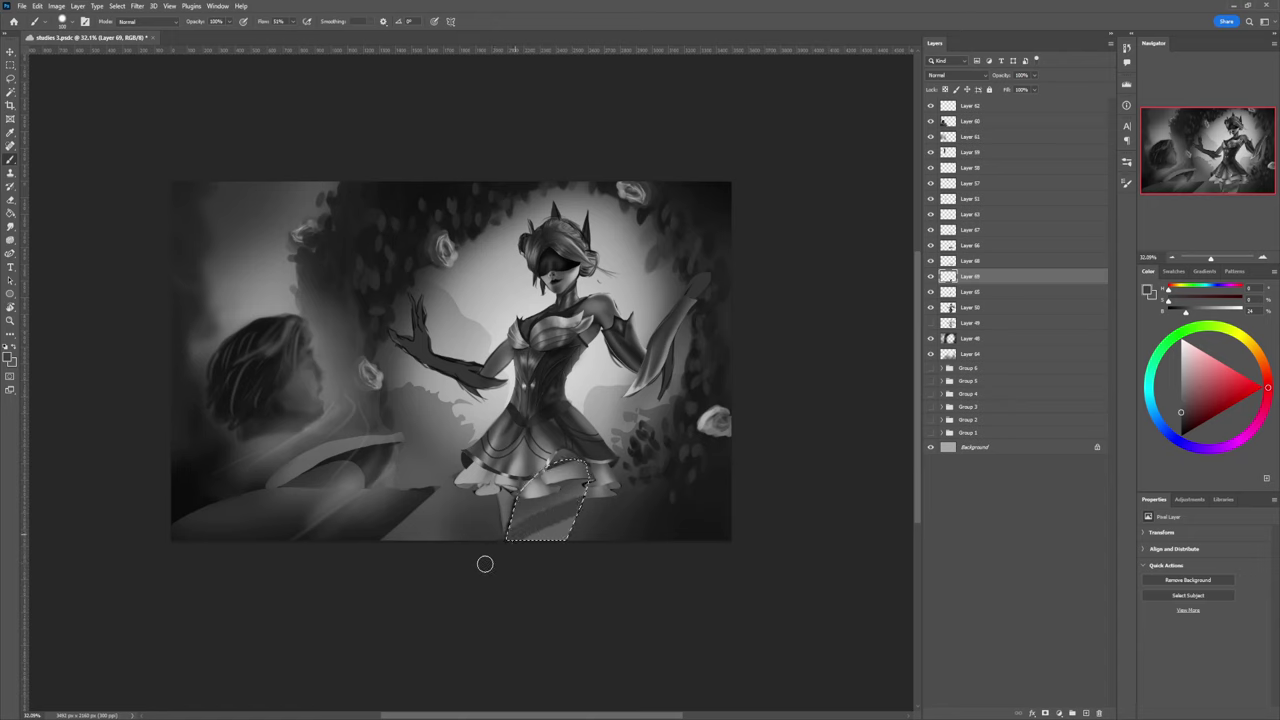
left_click_drag(515, 537, 574, 500)
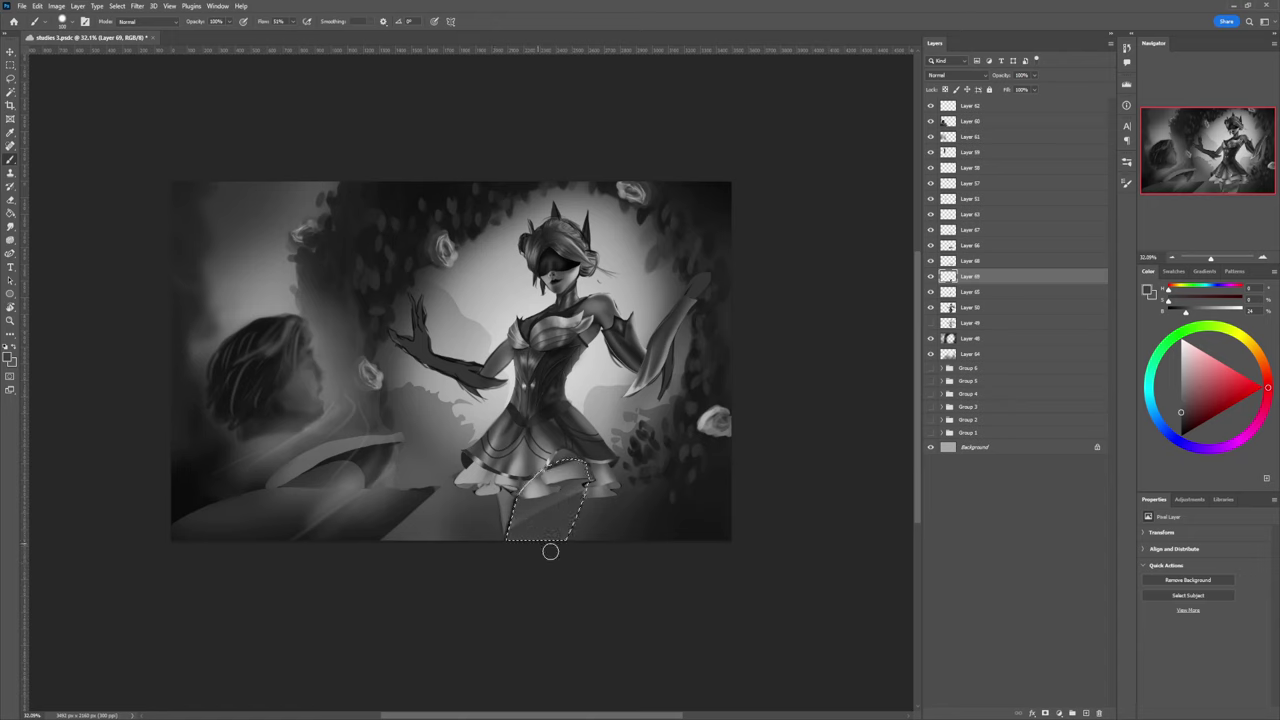
left_click(1180, 421)
mouse_move(595, 494)
left_mouse_down()
mouse_move(520, 528)
mouse_move(554, 523)
mouse_move(523, 570)
left_mouse_up()
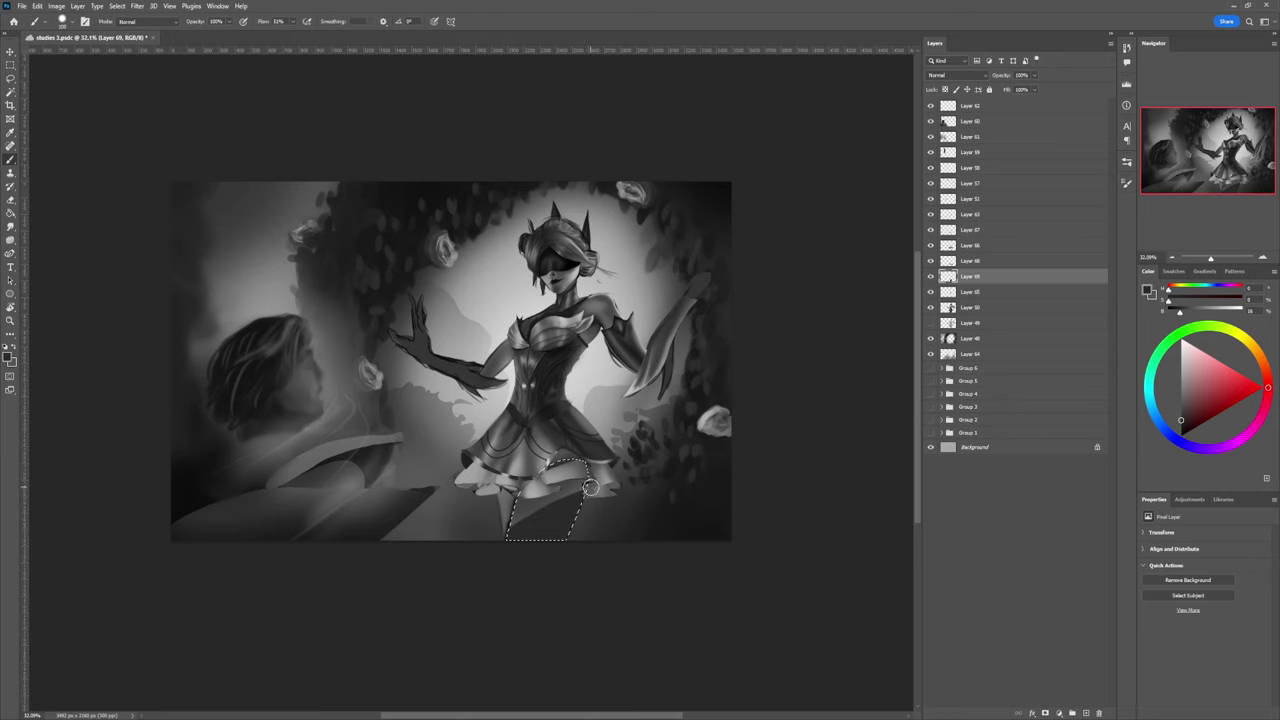
Step: Paint thin curved lighter-grey stripes across the dark stocking with a small brush, and clear the selection
left_click(1181, 397)
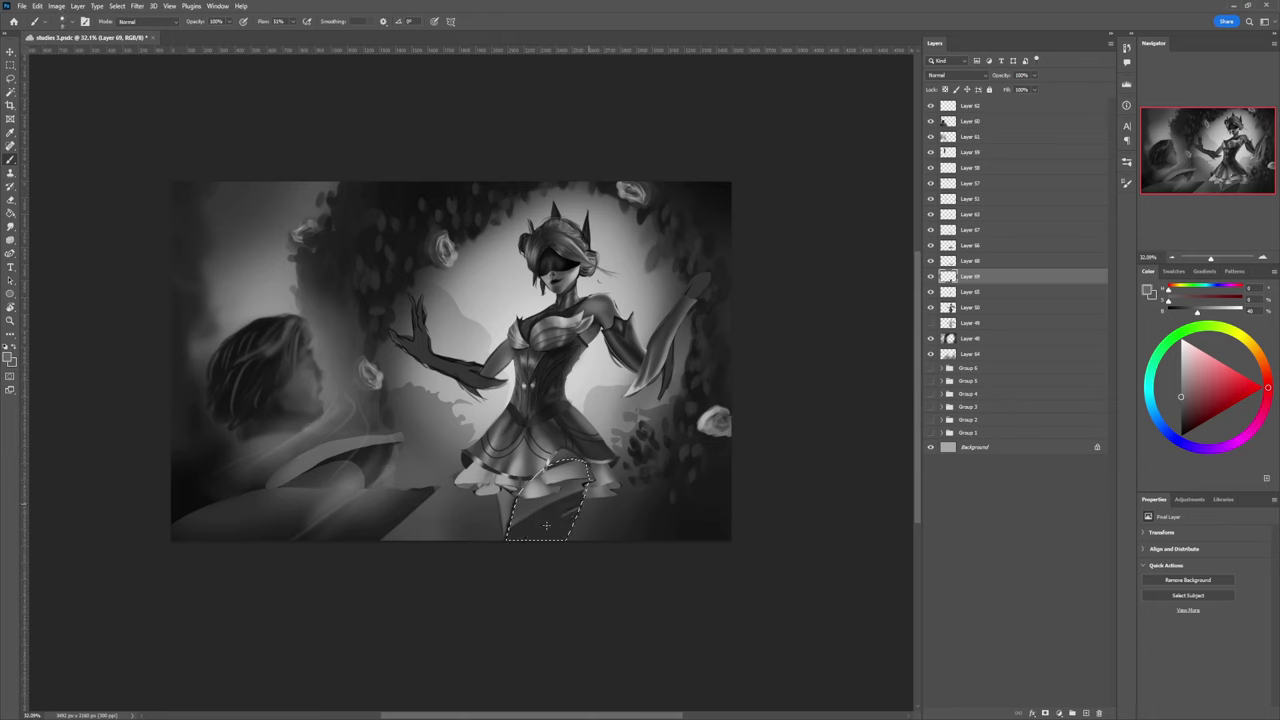
mouse_move(547, 525)
left_mouse_down()
mouse_move(586, 512)
mouse_move(525, 539)
mouse_move(588, 508)
mouse_move(482, 575)
mouse_move(591, 512)
mouse_move(485, 575)
mouse_move(580, 529)
left_mouse_up()
key("z")
key("ctrl+d")
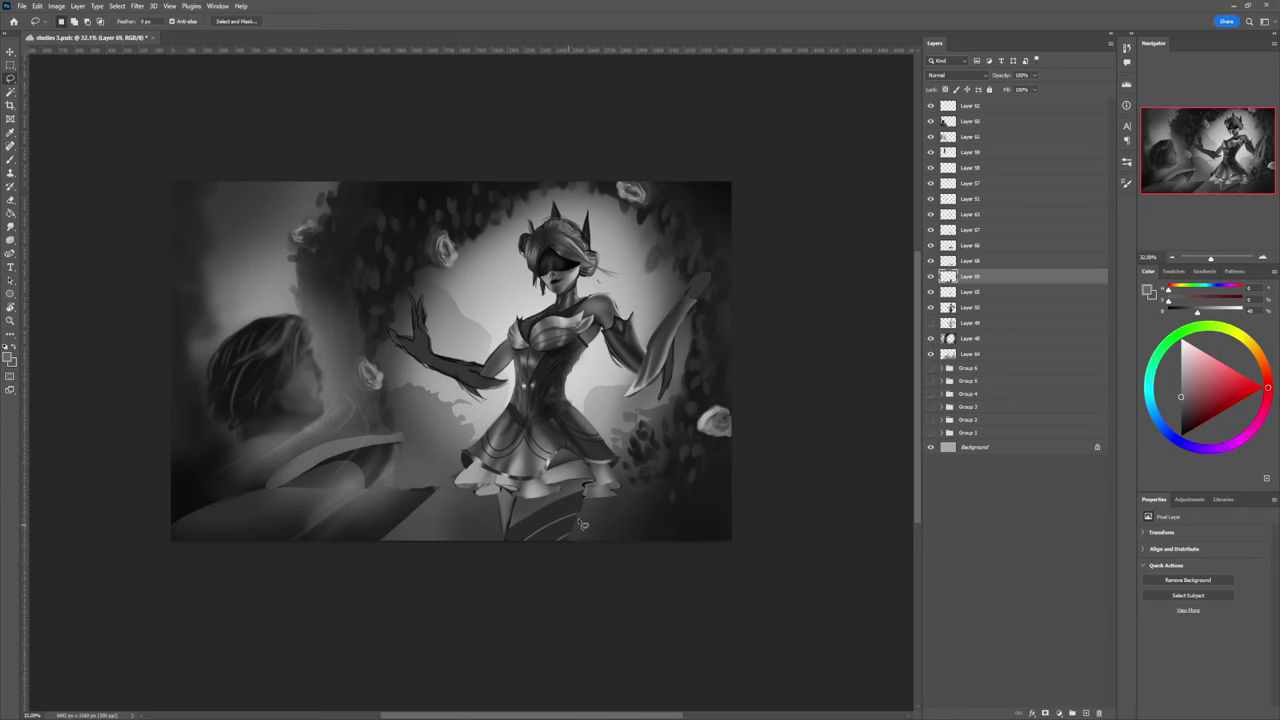
Step: Sample dark grey for a larger brush, check Layers 66 and 68 by toggling their visibility, and make Layer 68 active
left_click_drag(578, 530, 594, 500)
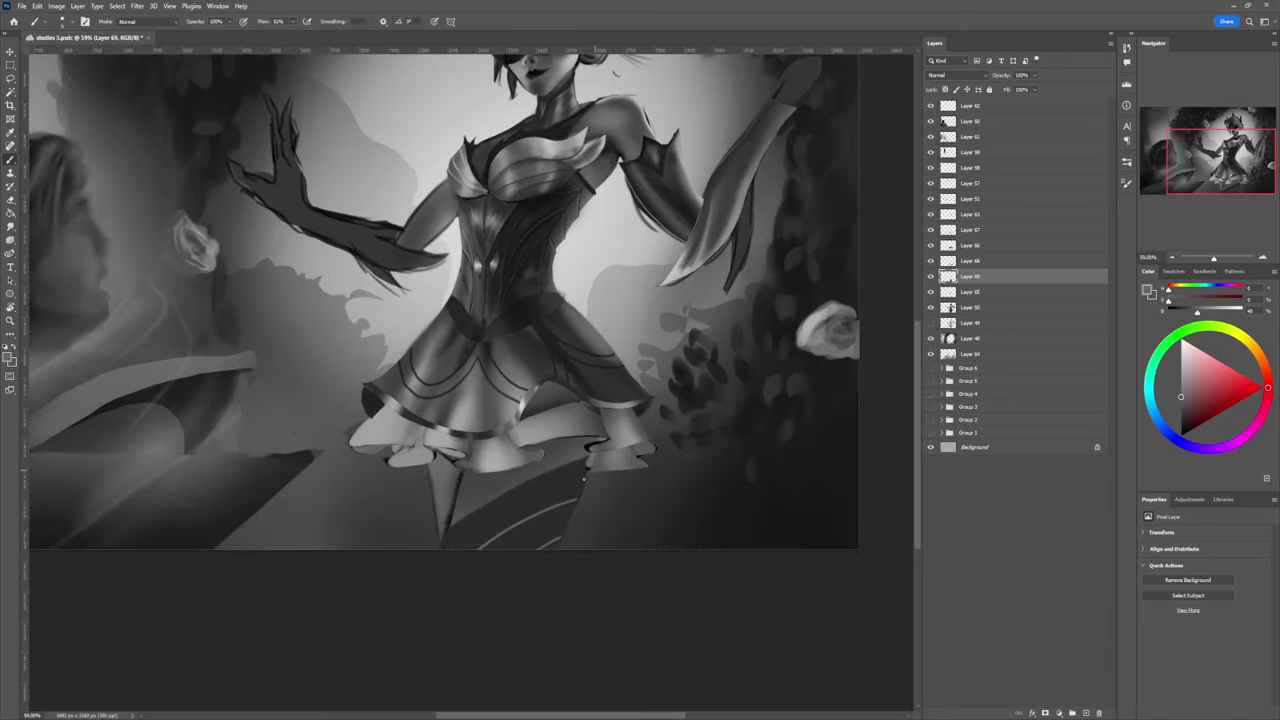
left_click(584, 480, "alt")
key("]")
key("]")
key("]")
left_click(965, 245)
left_click(930, 245)
left_click(930, 245)
left_click(931, 261)
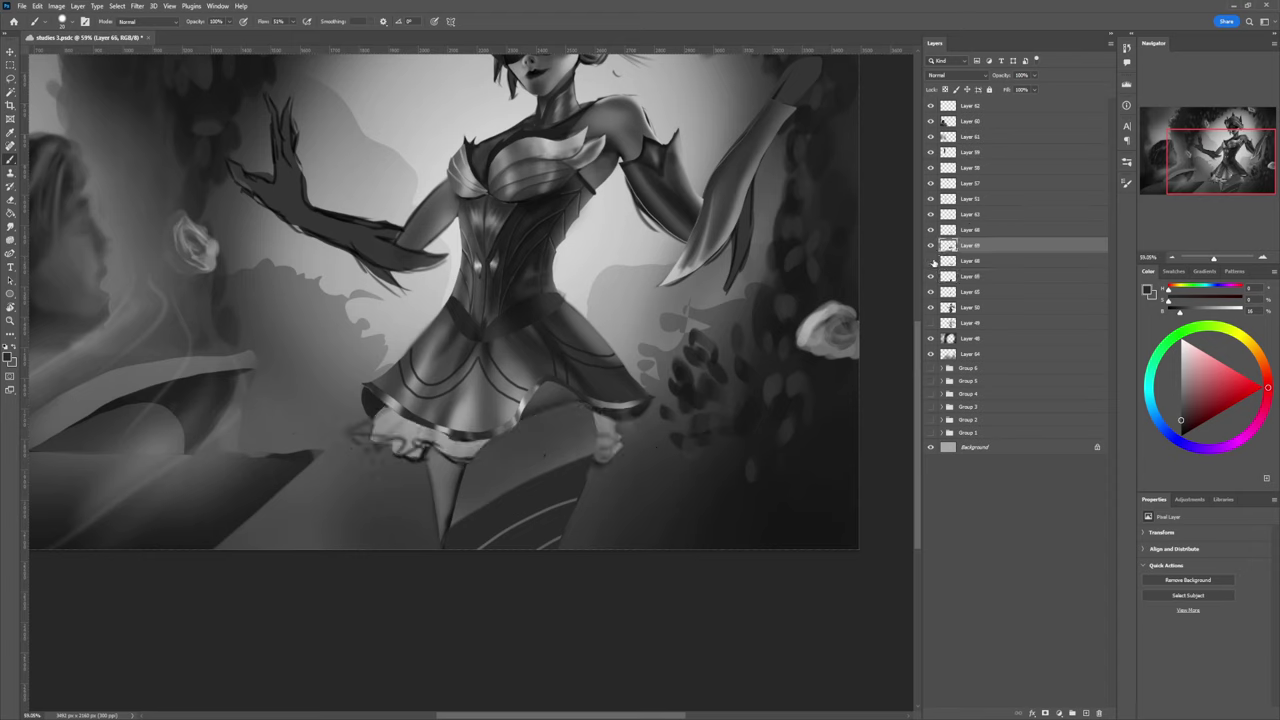
left_click(931, 261)
left_click(964, 262)
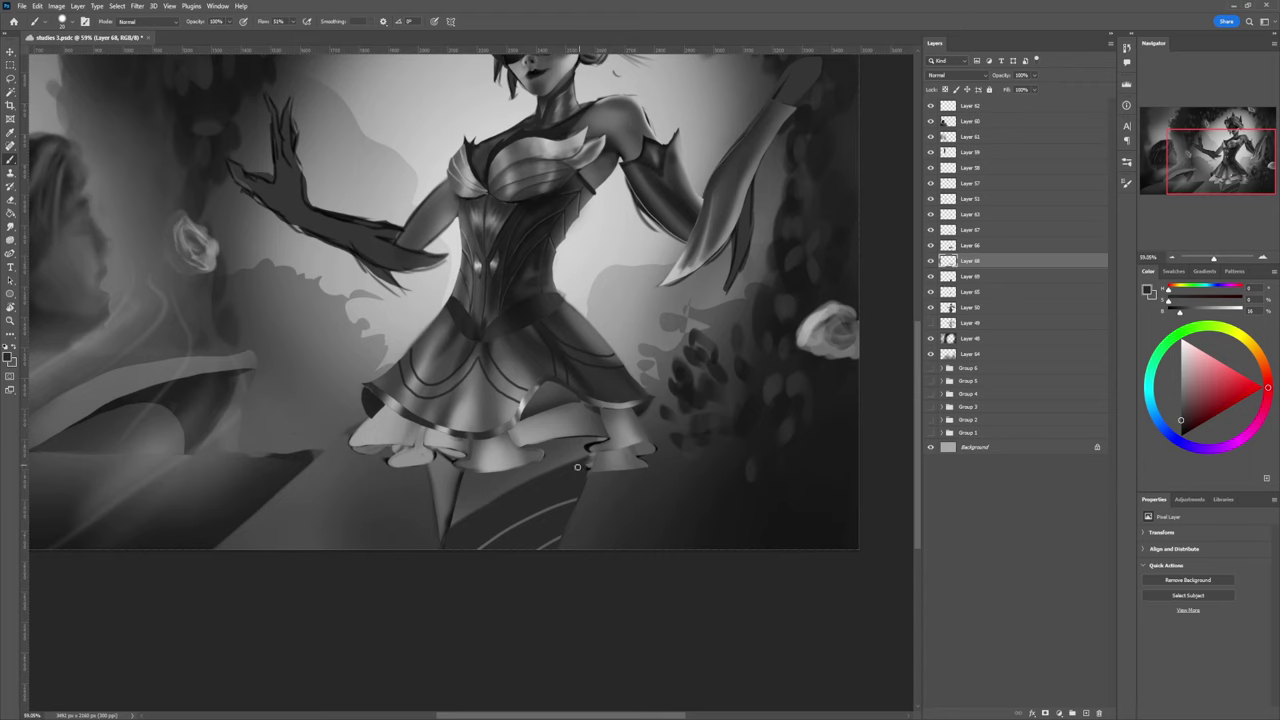
Step: Extend the dark stocking's upper corner to the underside of the right ruffle
left_click_drag(597, 456, 587, 476)
key("bracketleft")
key("bracketleft")
key("space")
Step: Paint a thin light-grey trim line along the stocking's upper edge, using greys sampled from its stripe and the thigh
left_click(574, 498, "alt")
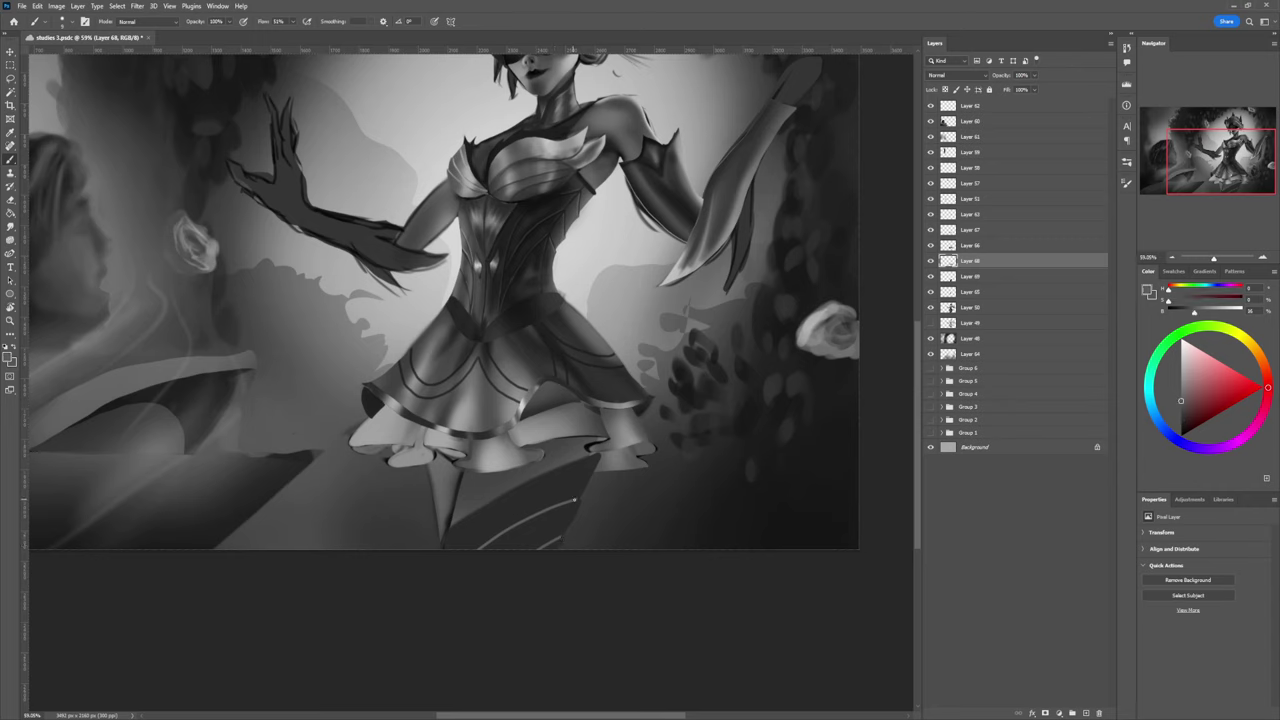
mouse_move(598, 454)
left_mouse_down()
mouse_move(575, 463)
mouse_move(594, 456)
left_mouse_up()
left_click(455, 534, "alt")
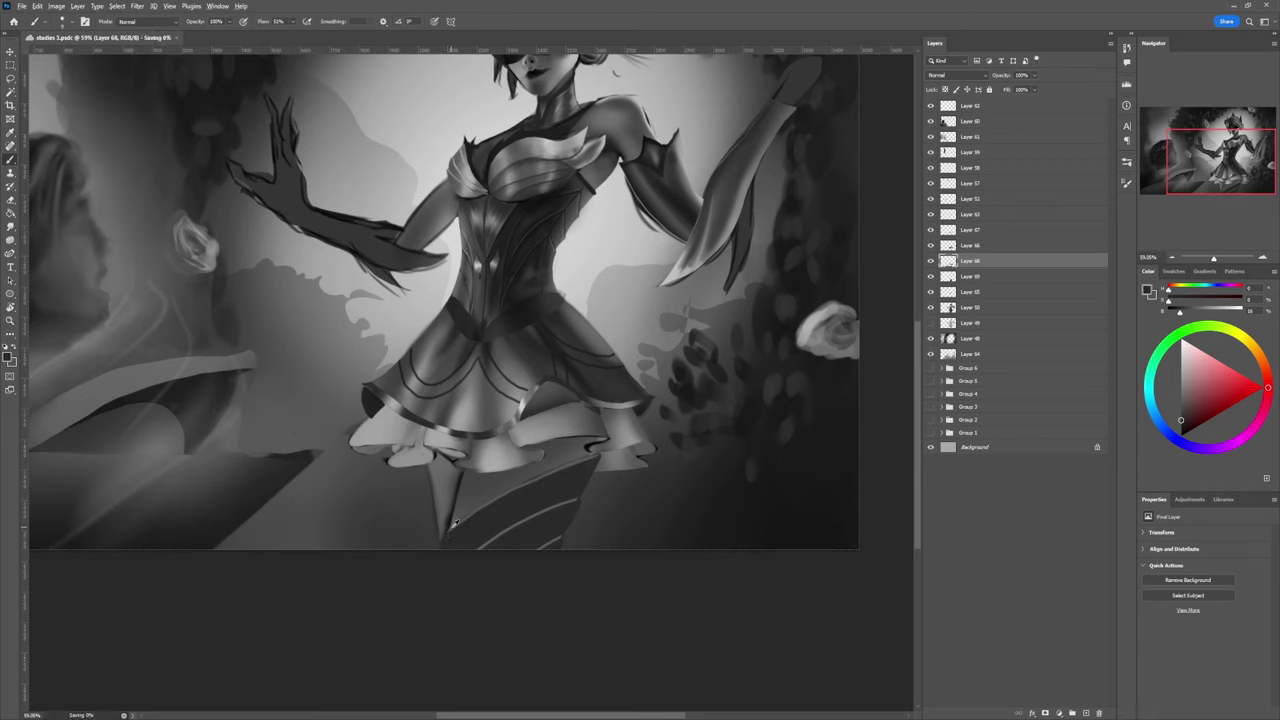
left_click(450, 530, "alt")
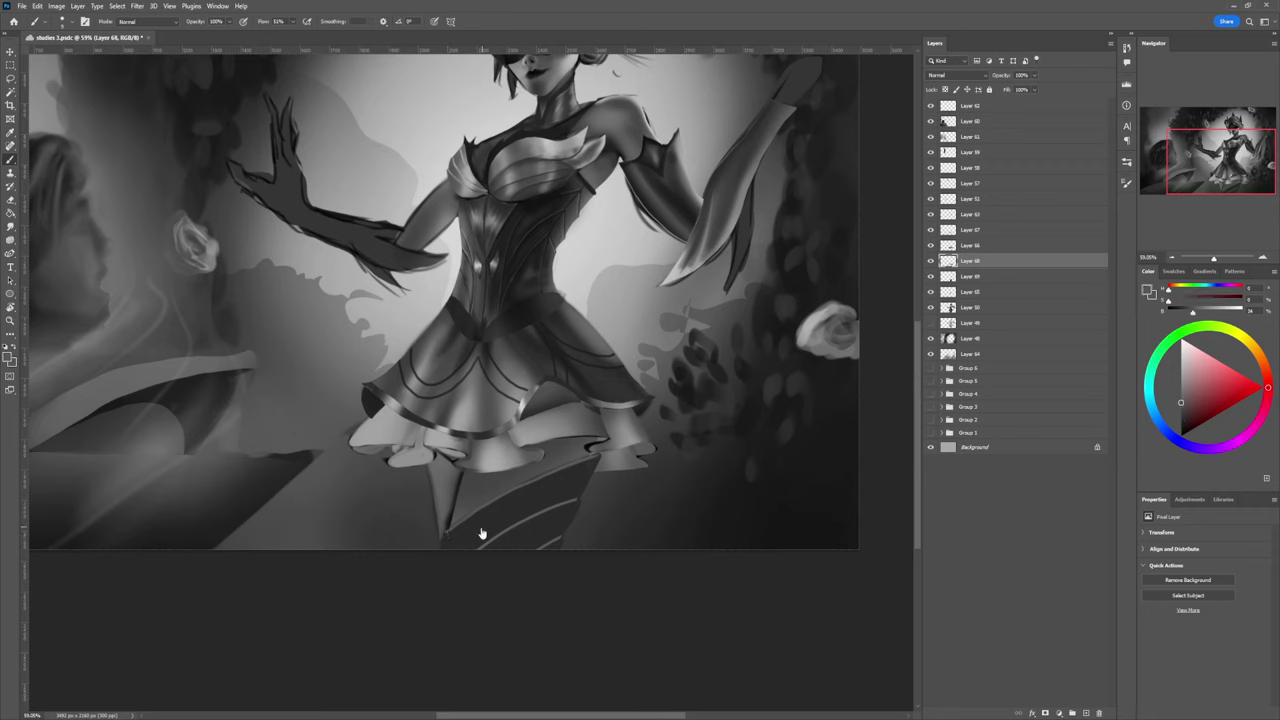
key("l")
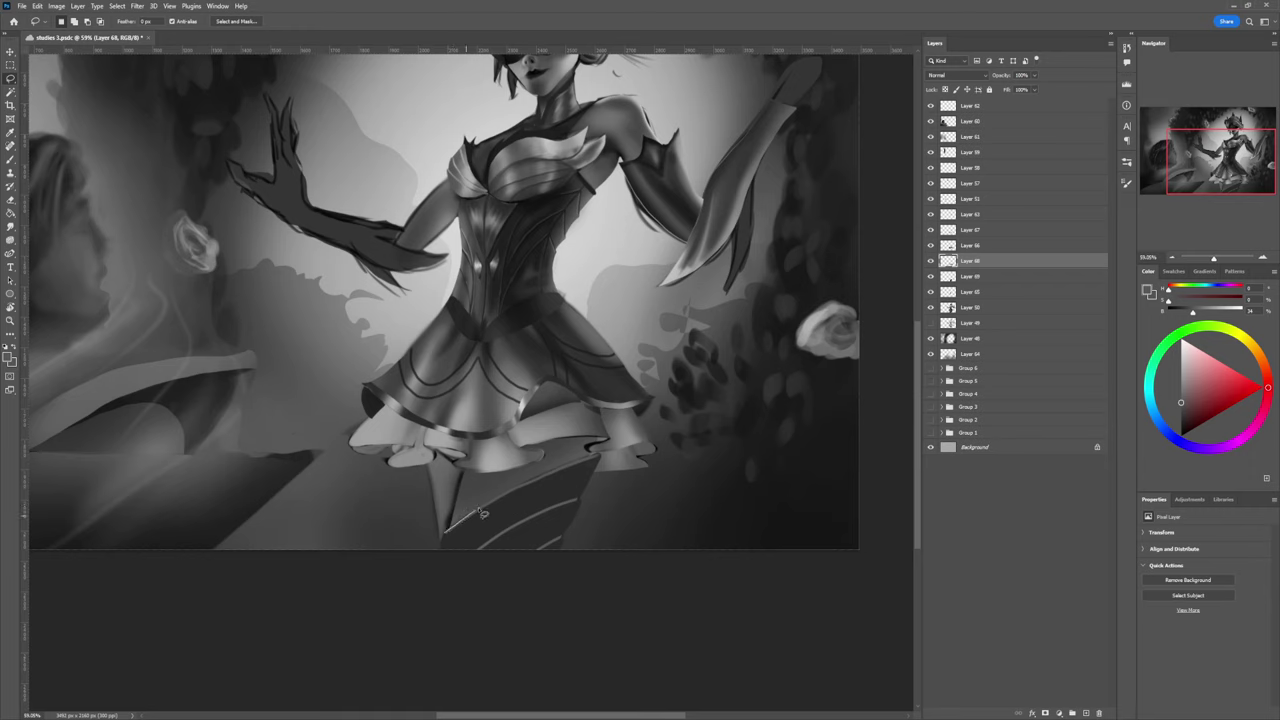
Step: Outline the stocking as a selection on Layer 68 and shade it with very dark grey using a soft brush
mouse_move(480, 512)
left_mouse_down()
mouse_move(601, 458)
mouse_move(566, 550)
mouse_move(492, 580)
mouse_move(443, 569)
mouse_move(429, 537)
mouse_move(335, 530)
left_mouse_up()
key("b")
key("z")
key("b")
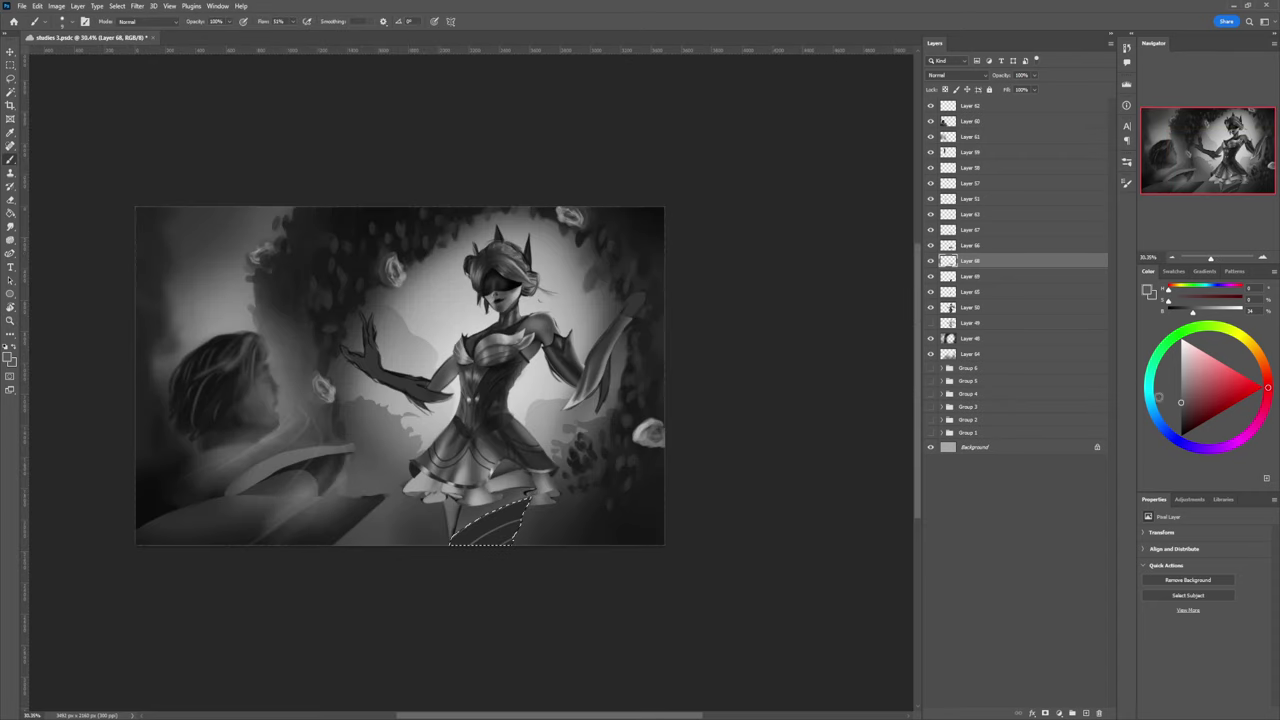
left_click_drag(1157, 403, 1158, 421)
left_click(900, 406)
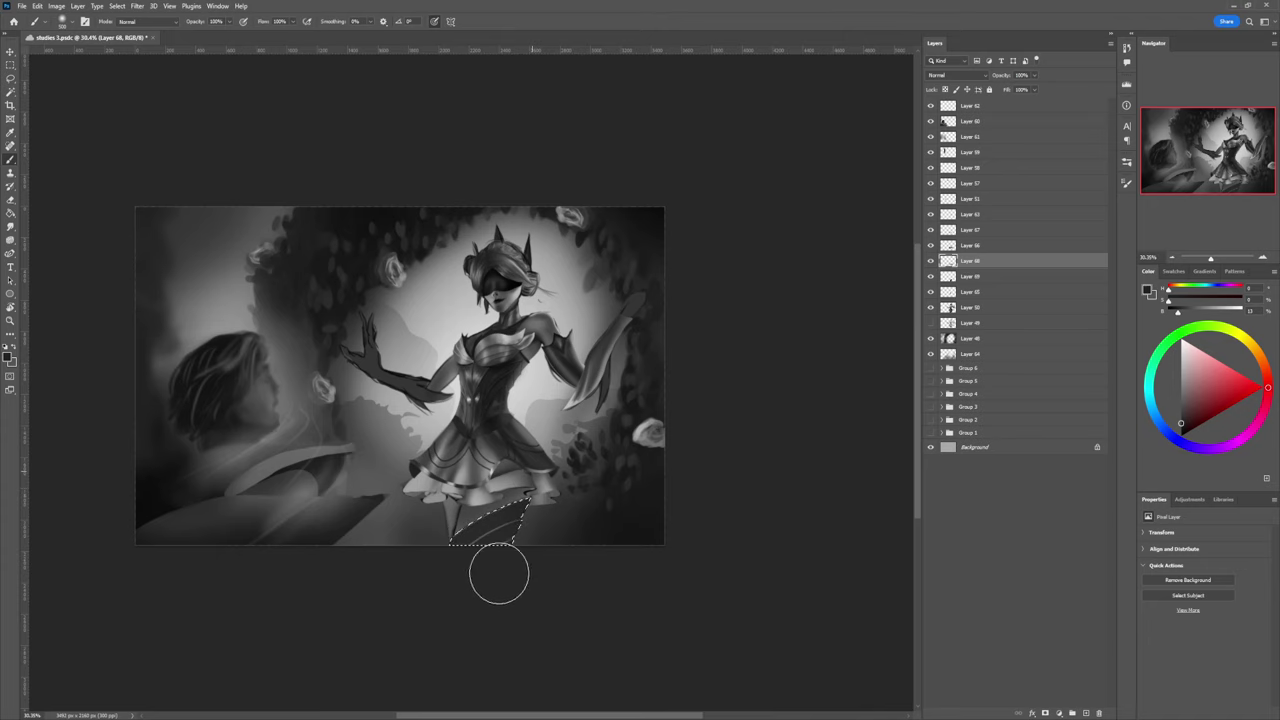
key("bracketleft")
key("bracketleft")
key("bracketleft")
key("bracketleft")
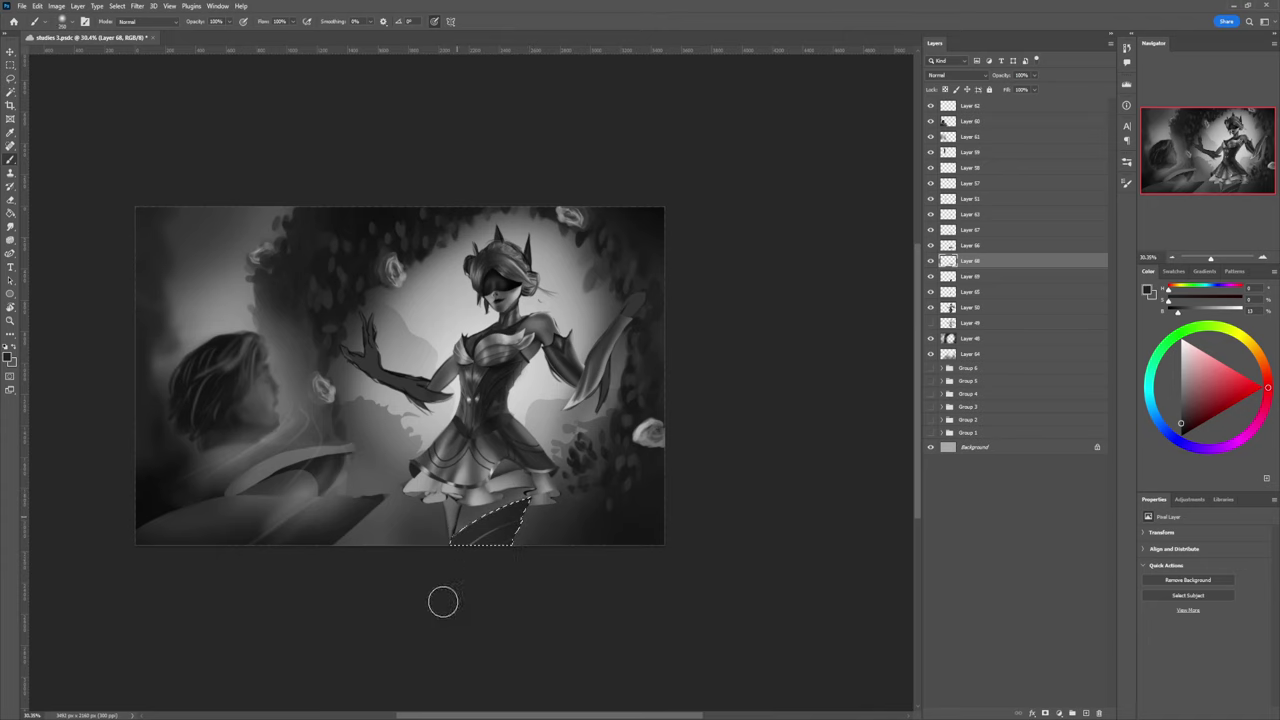
key("bracketleft")
key("bracketleft")
Step: Paint light-grey highlights along the selected stocking's stripes, reducing the brush size for the finer strokes
left_click(1181, 361)
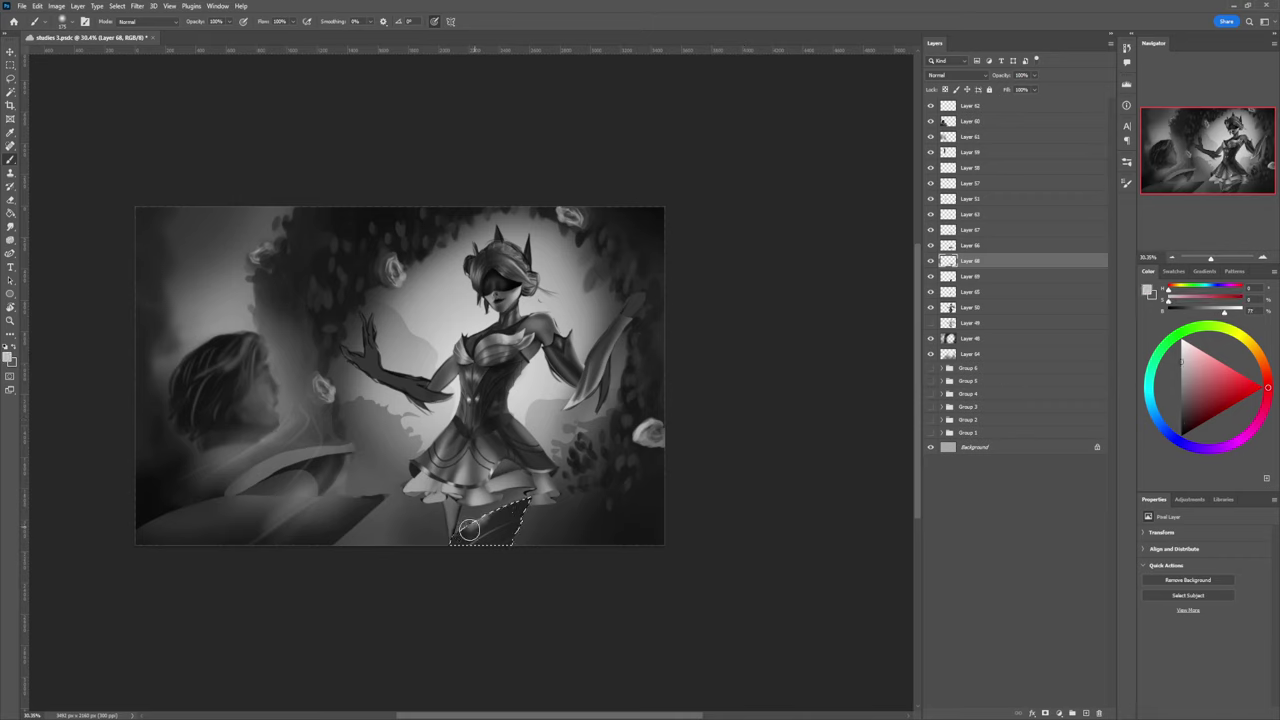
left_click_drag(469, 530, 510, 518)
key("bracketleft")
key("bracketleft")
key("bracketleft")
key("bracketleft")
key("bracketleft")
key("bracketleft")
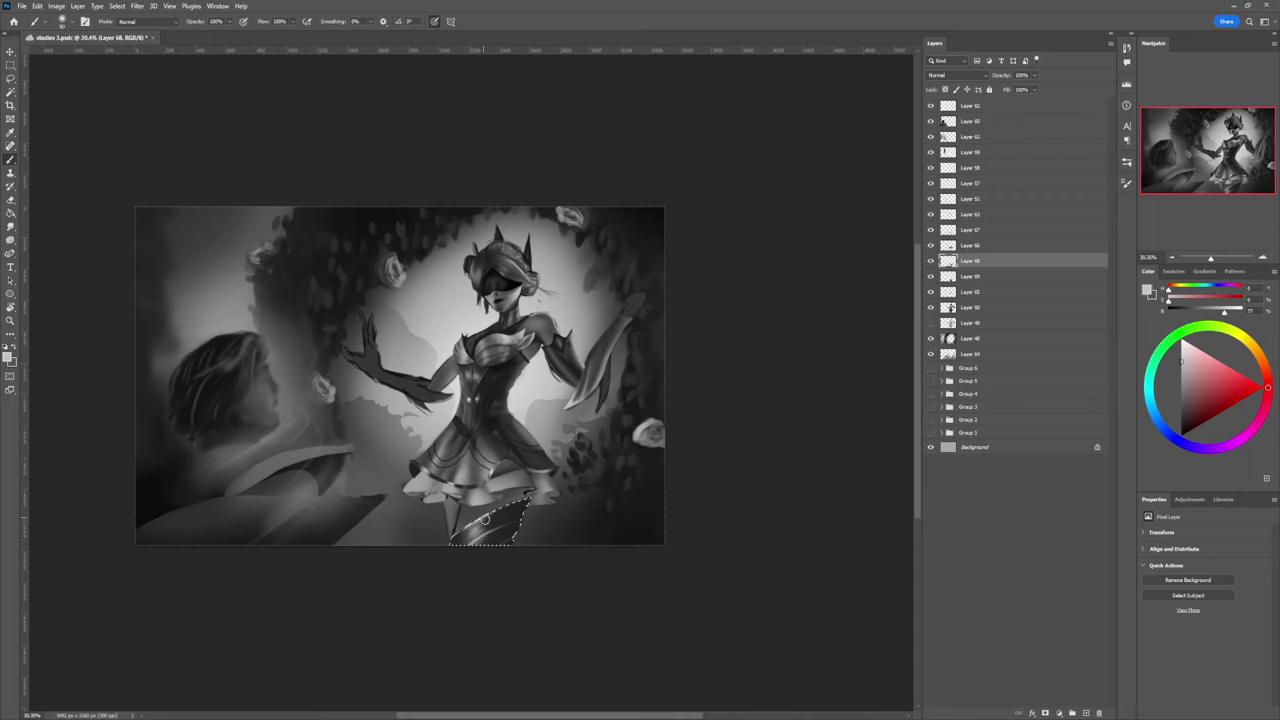
Step: Try a broad light-grey glow over the selected stocking with a much larger brush, and undo it
key("bracketright")
key("bracketright")
key("bracketright")
key("bracketright")
key("bracketright")
key("bracketright")
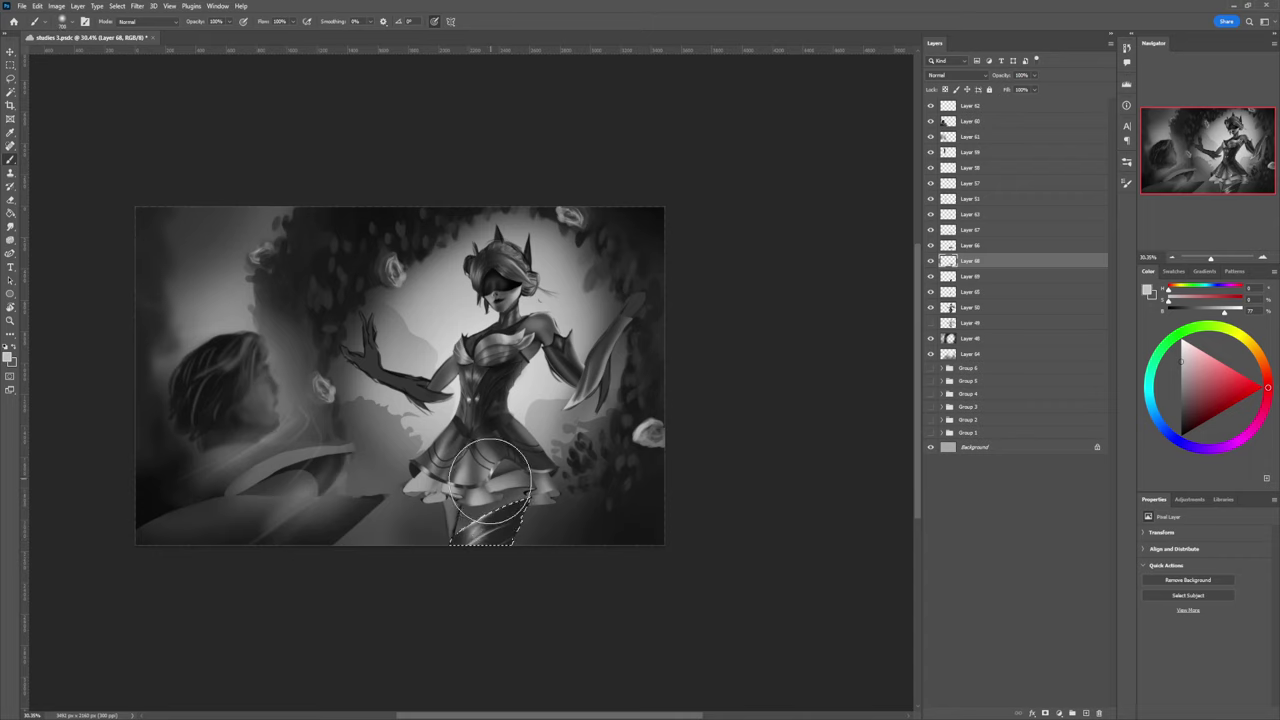
left_click_drag(494, 487, 486, 592)
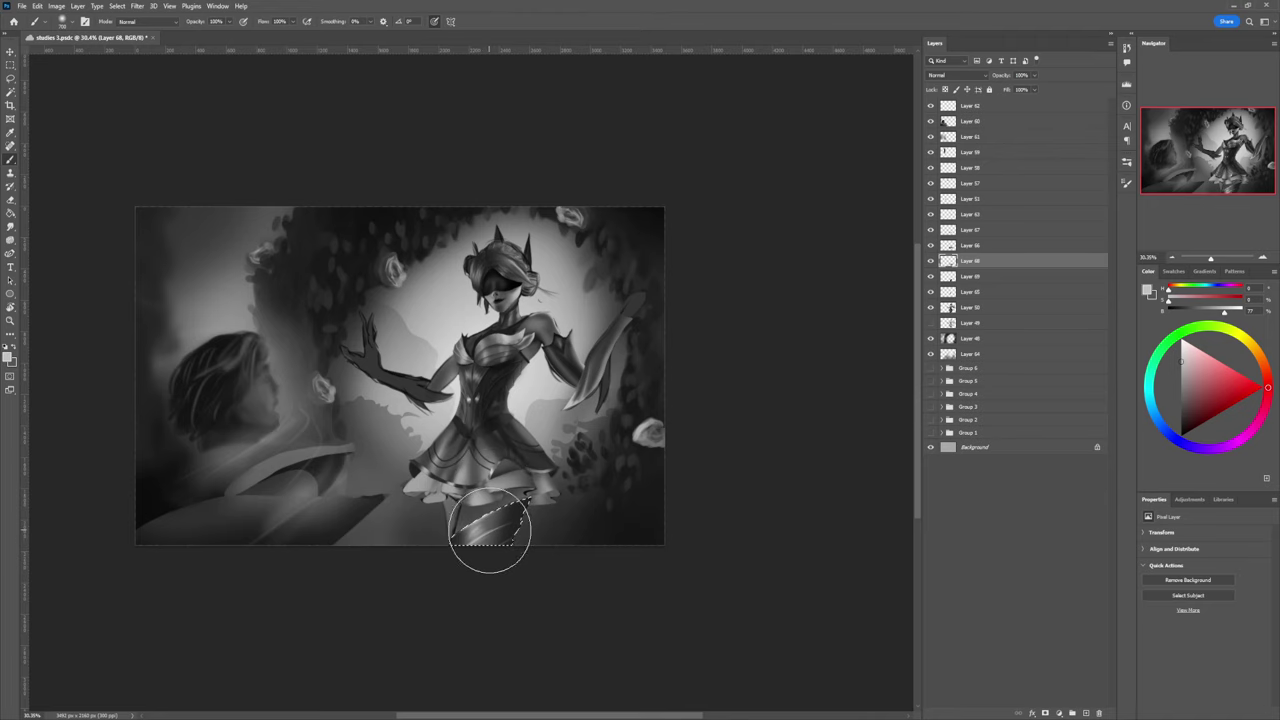
key("ctrl+z")
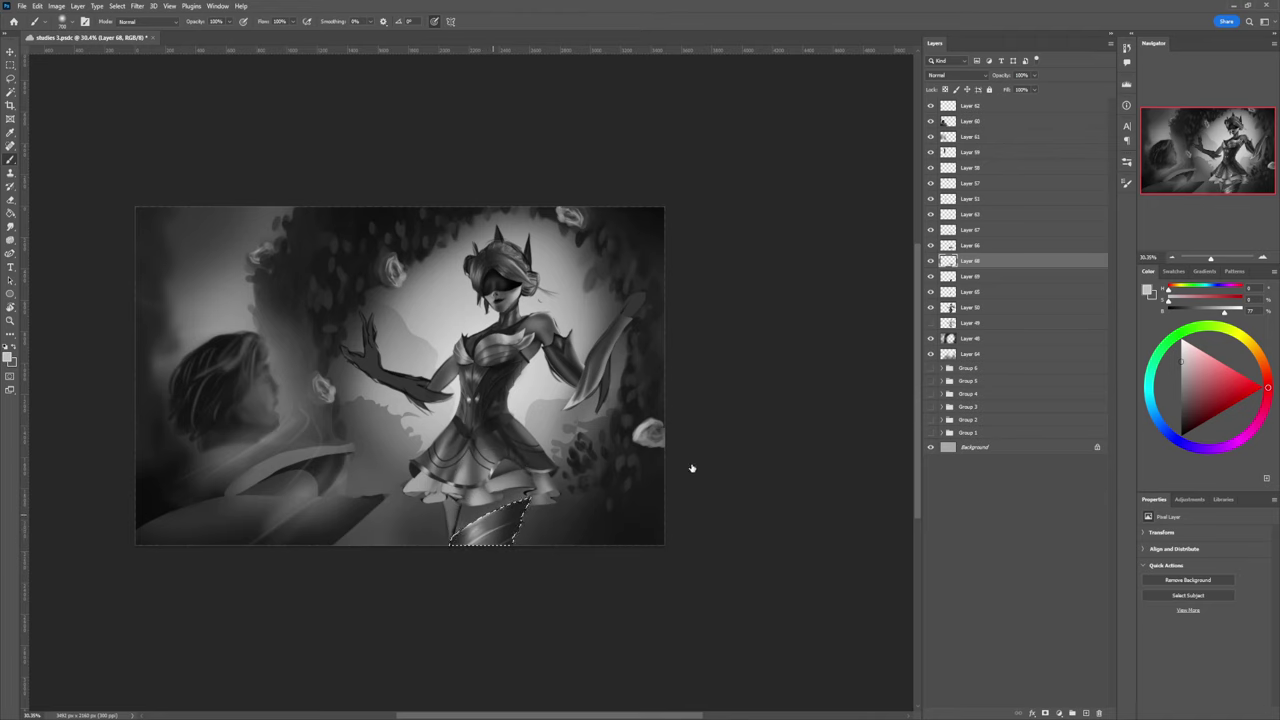
Step: Smudge the stocking's highlights to blend them into the dark fabric, and clear the selection
key("r")
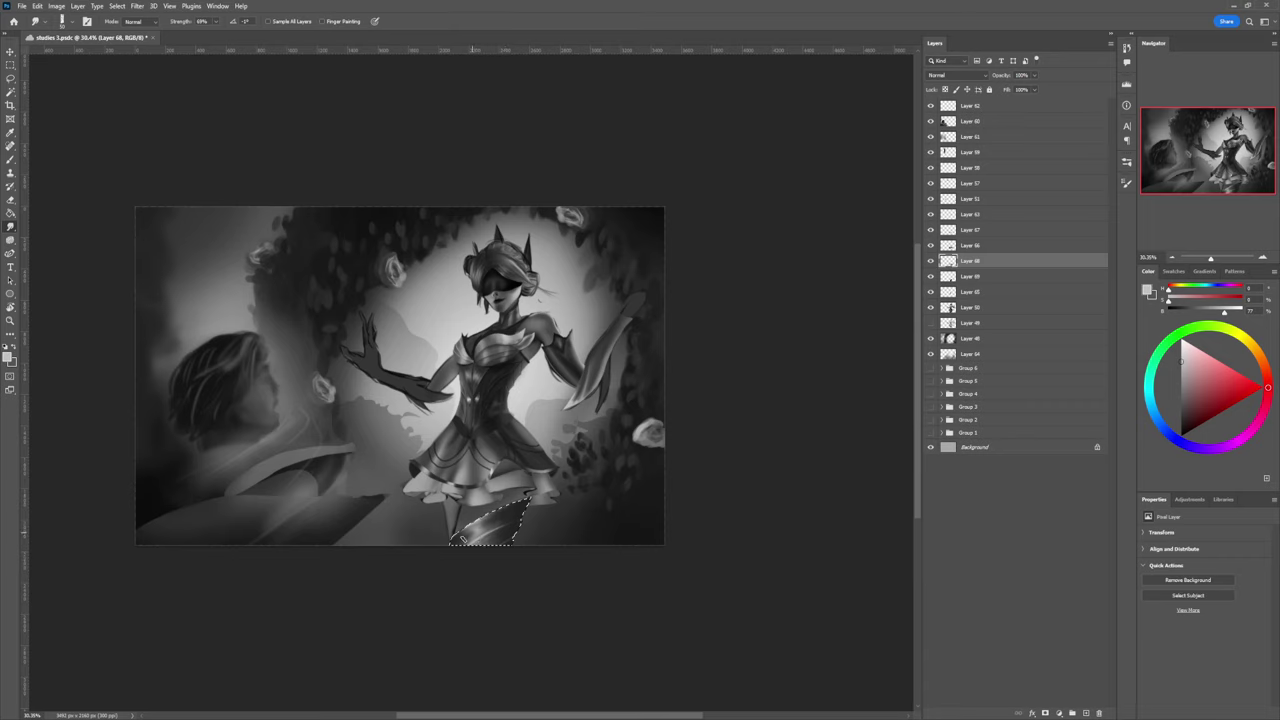
key("l")
left_click(459, 554)
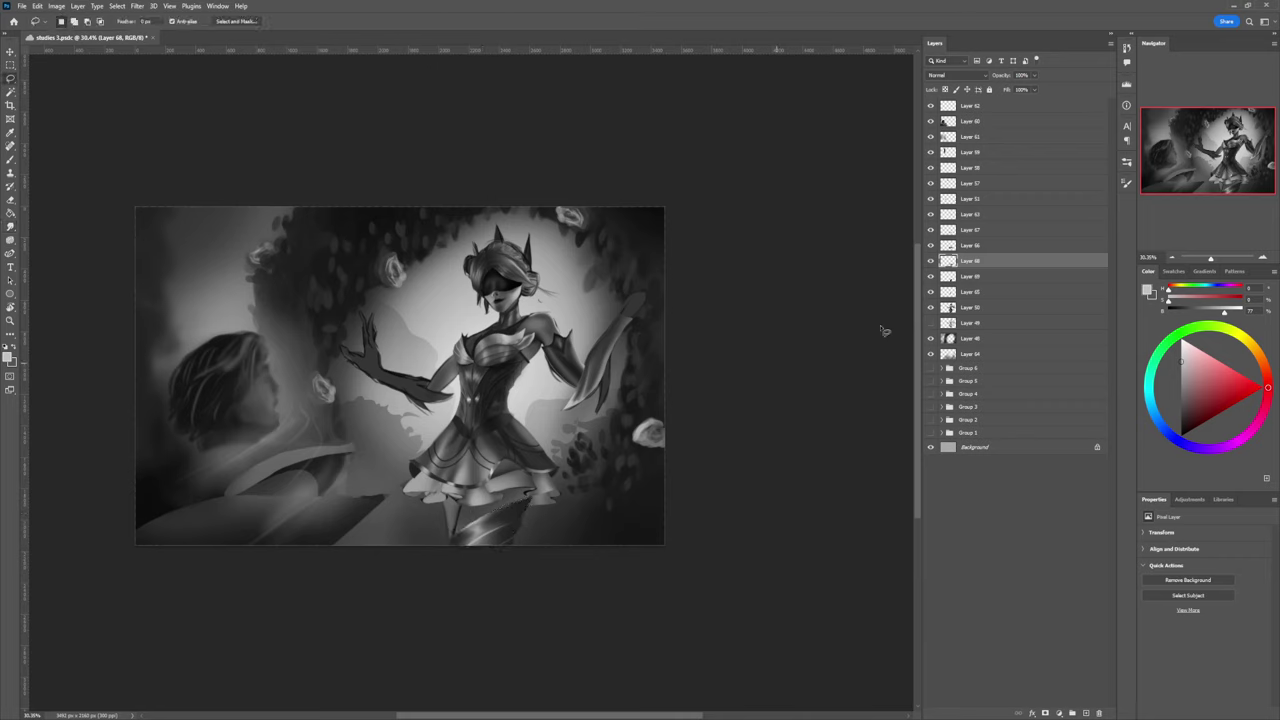
Step: Lock Layer 69's transparent pixels and shade the thigh beneath the skirt ruffle with a soft dark-grey brush
left_click(946, 279)
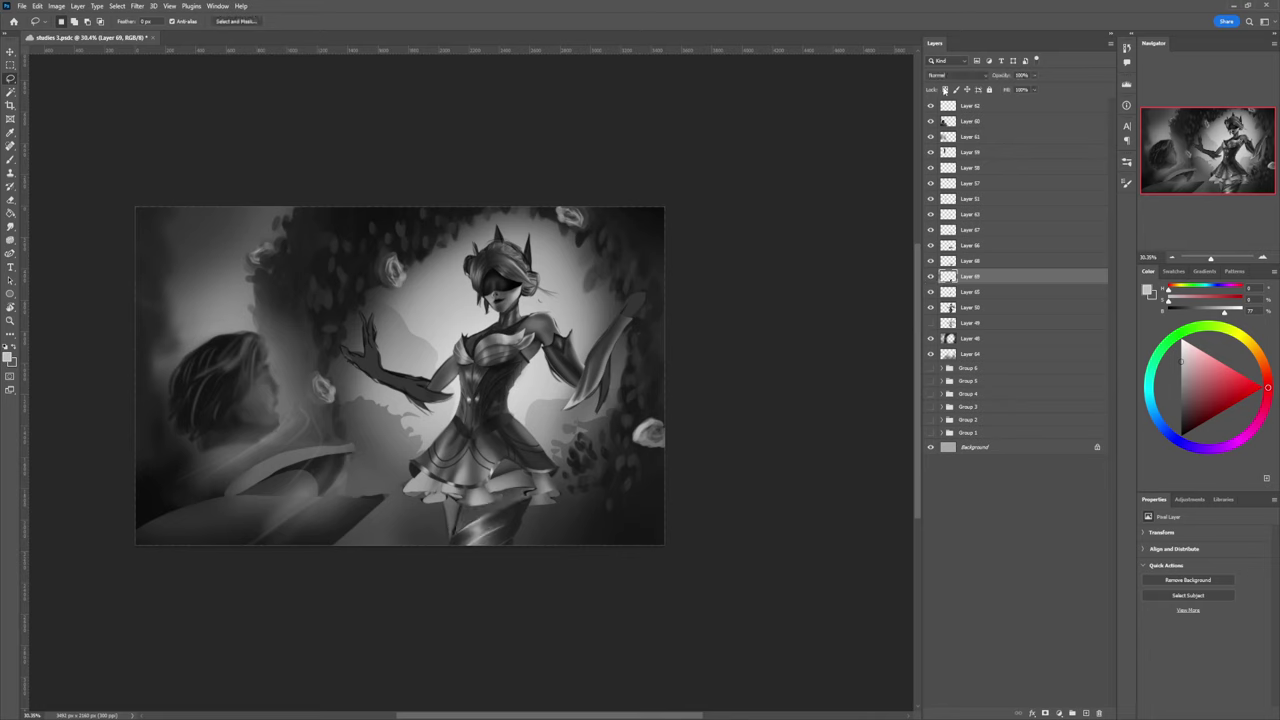
key("slash")
key("b")
left_click(604, 426, "alt")
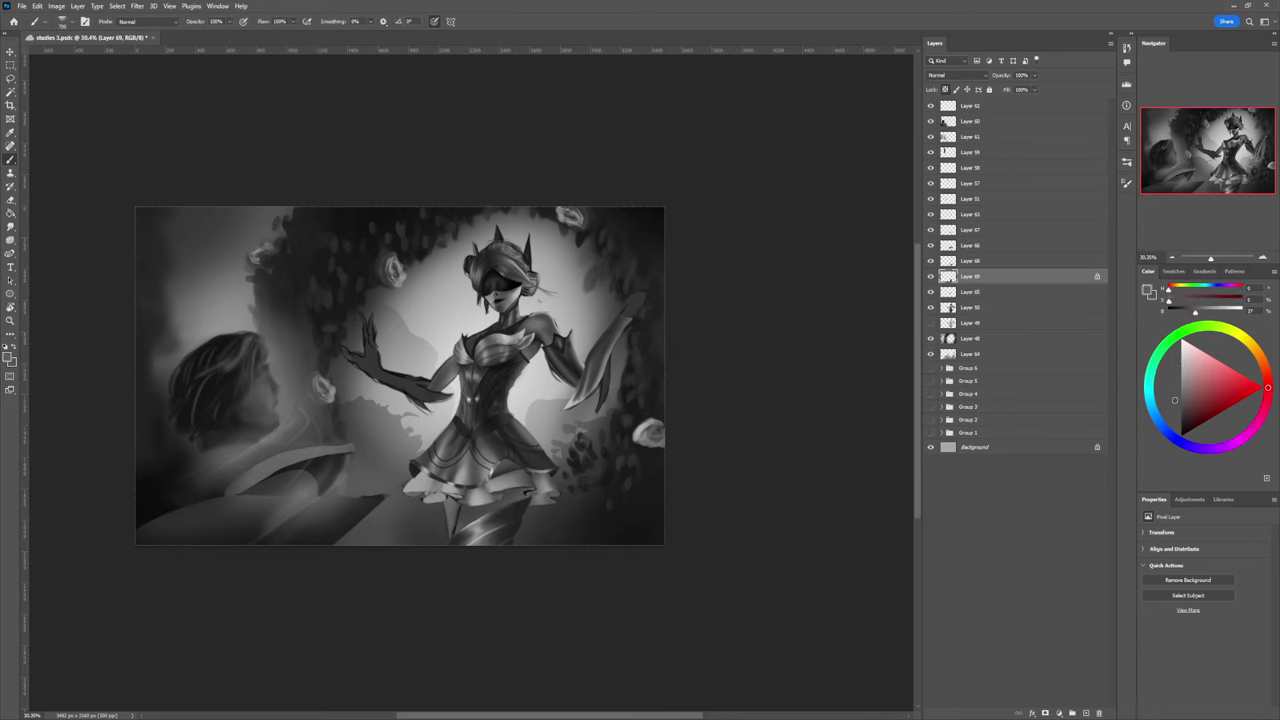
key("bracketright")
key("bracketright")
key("bracketright")
left_click_drag(488, 465, 474, 468)
left_click(1182, 423)
left_click_drag(519, 473, 490, 484)
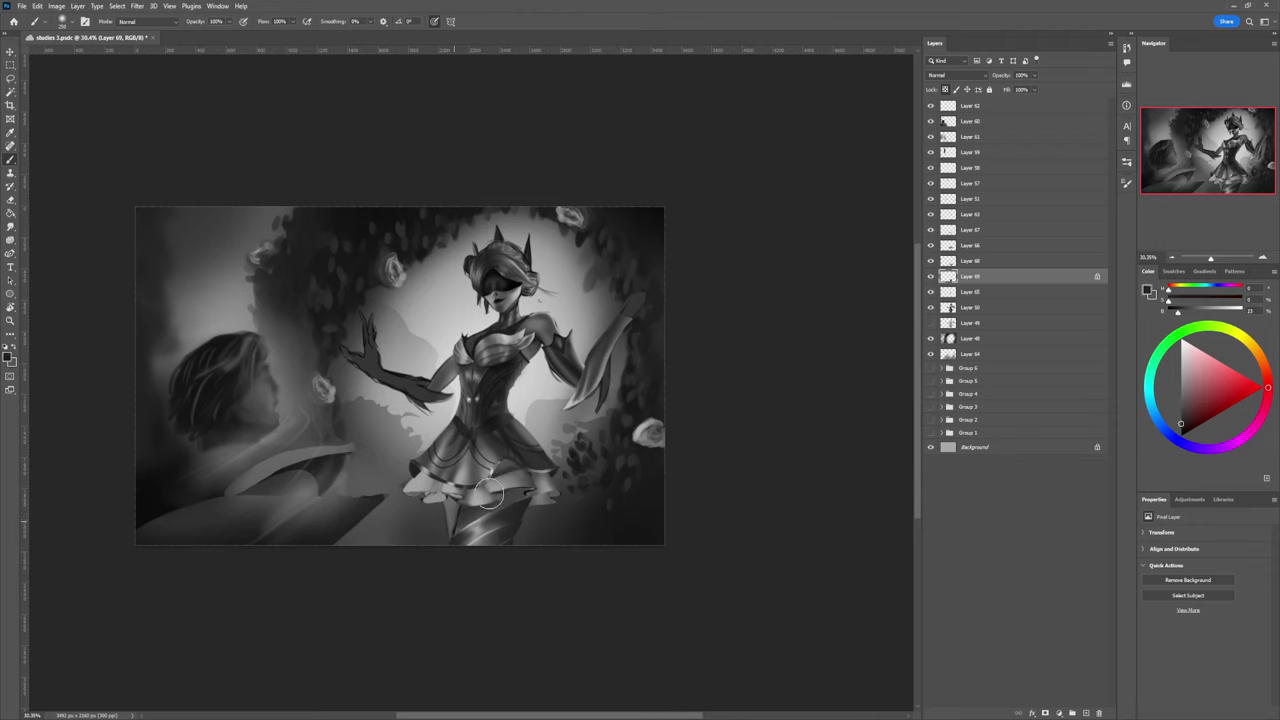
Step: Blend sampled mid-grey into the thigh above the stocking and deepen the shadow under the ruffle with darker greys
left_click(461, 506, "alt")
mouse_move(456, 541)
left_mouse_down()
mouse_move(478, 518)
mouse_move(442, 543)
mouse_move(514, 497)
mouse_move(470, 547)
left_mouse_up()
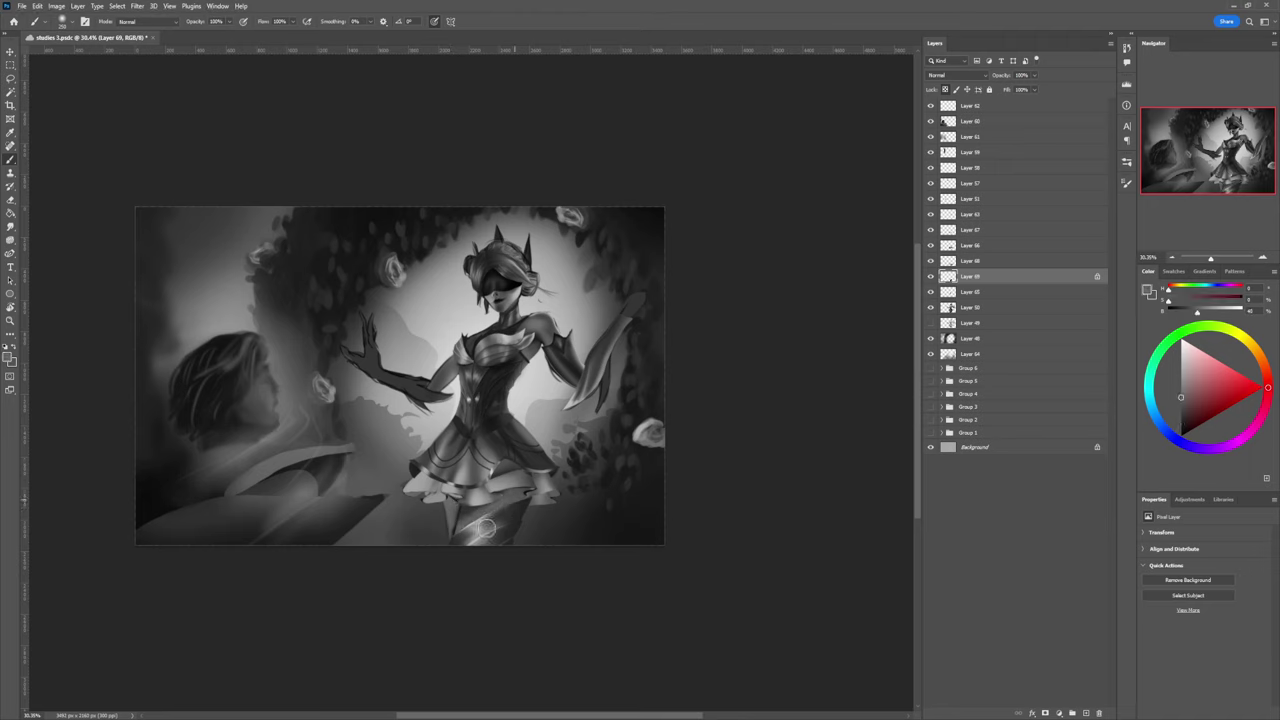
left_click(1181, 415)
key("bracketright")
key("bracketright")
key("bracketright")
mouse_move(502, 461)
left_mouse_down()
mouse_move(520, 463)
mouse_move(507, 494)
mouse_move(471, 504)
left_mouse_up()
left_click(1180, 423)
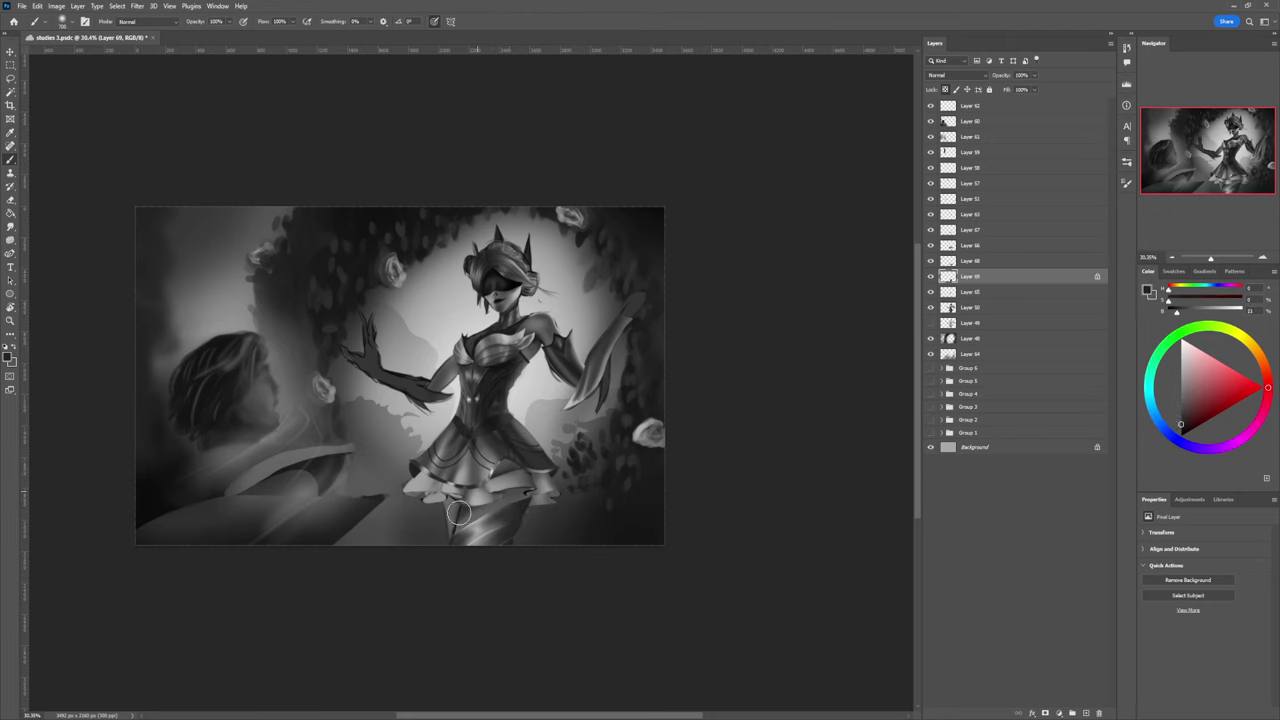
key("bracketleft")
key("bracketleft")
key("bracketleft")
left_click(458, 531, "alt")
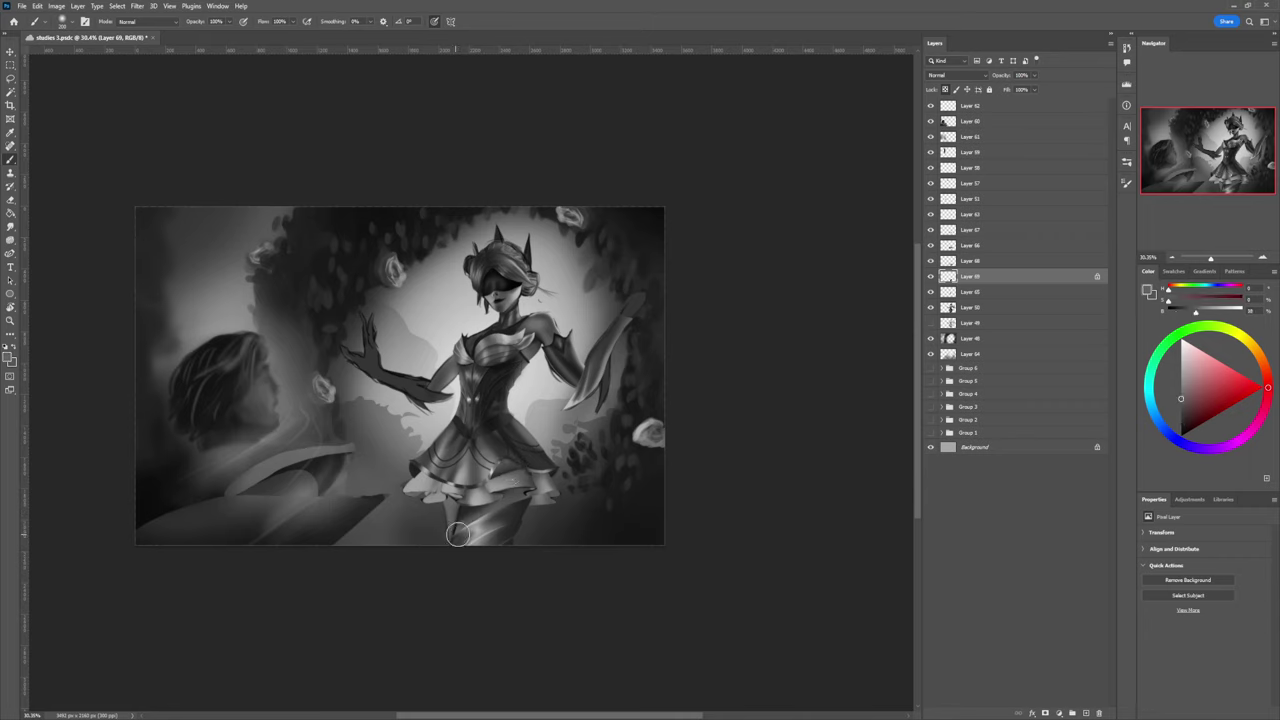
Step: Check Layer 65, add a new layer above it, and outline the other leg's narrow tapering section as a selection
key("alt+bracketleft")
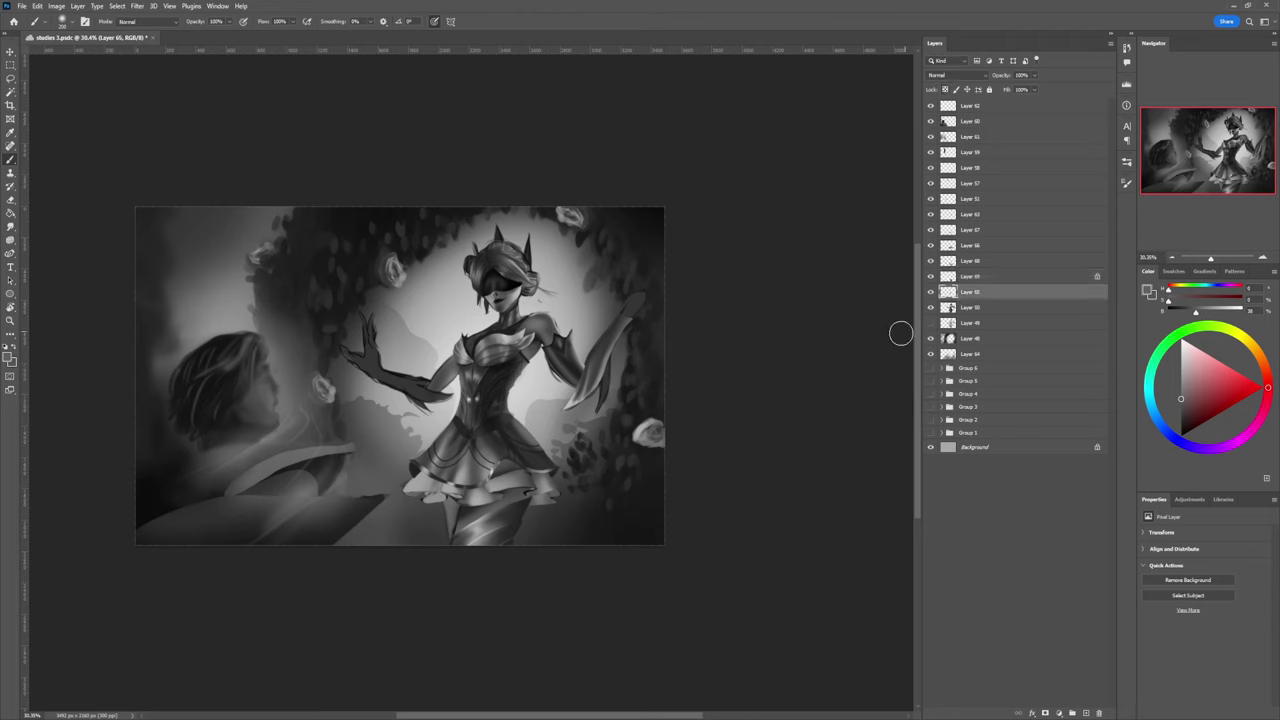
left_click(930, 292)
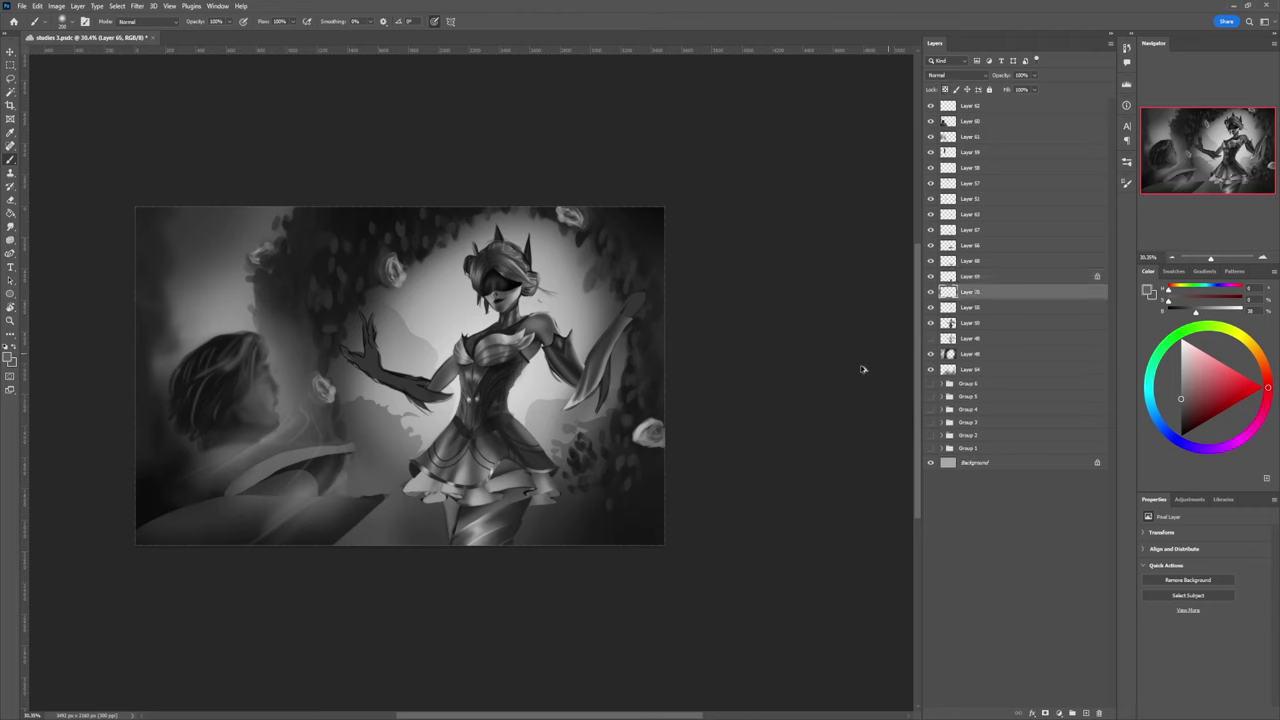
key("ctrl+shift+alt+n")
key("l")
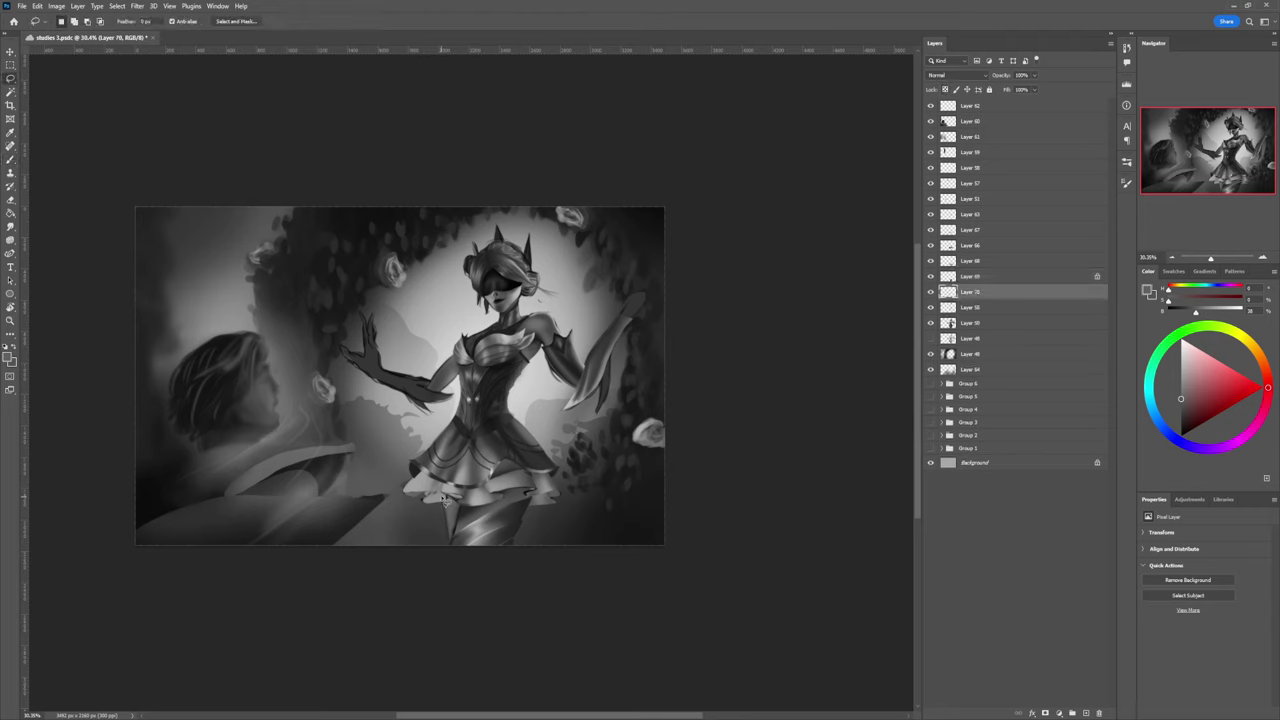
mouse_move(450, 535)
left_mouse_down()
mouse_move(455, 546)
mouse_move(464, 530)
left_mouse_up()
key("b")
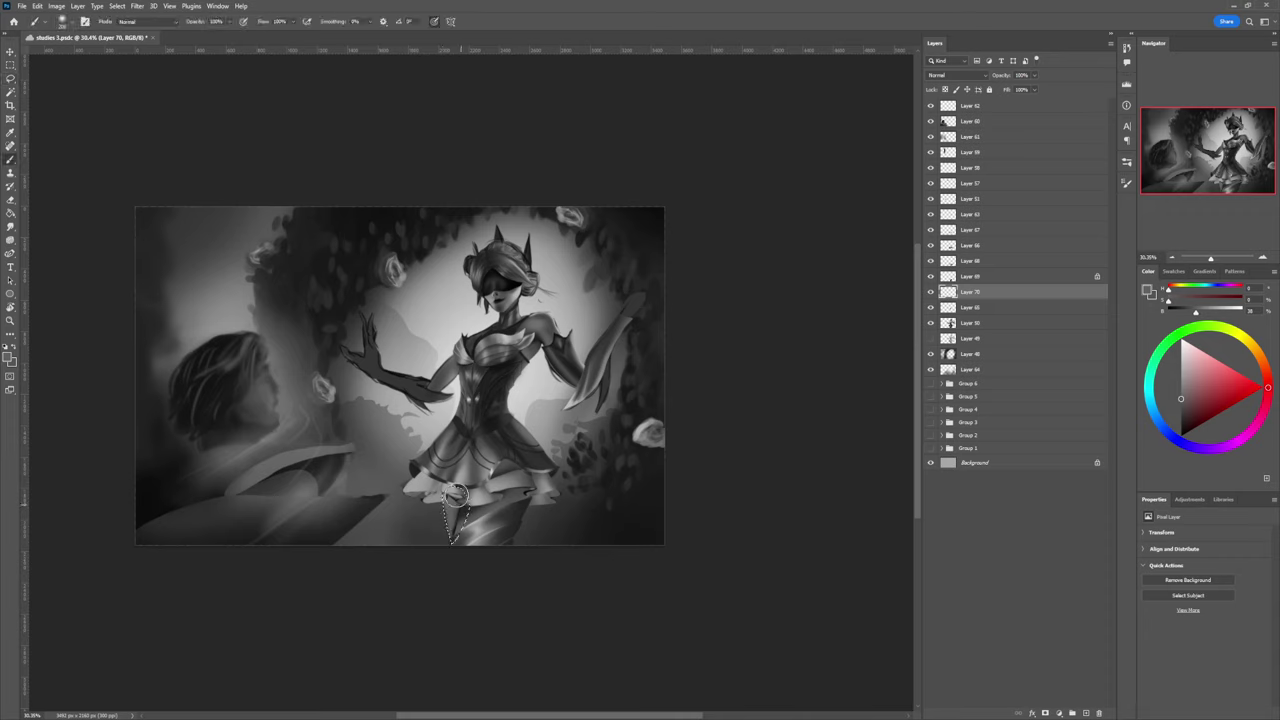
Step: Shade the selected leg section with dark and lighter greys sampled from the painting, using a soft brush, and clear the selection
left_click(455, 492, "alt")
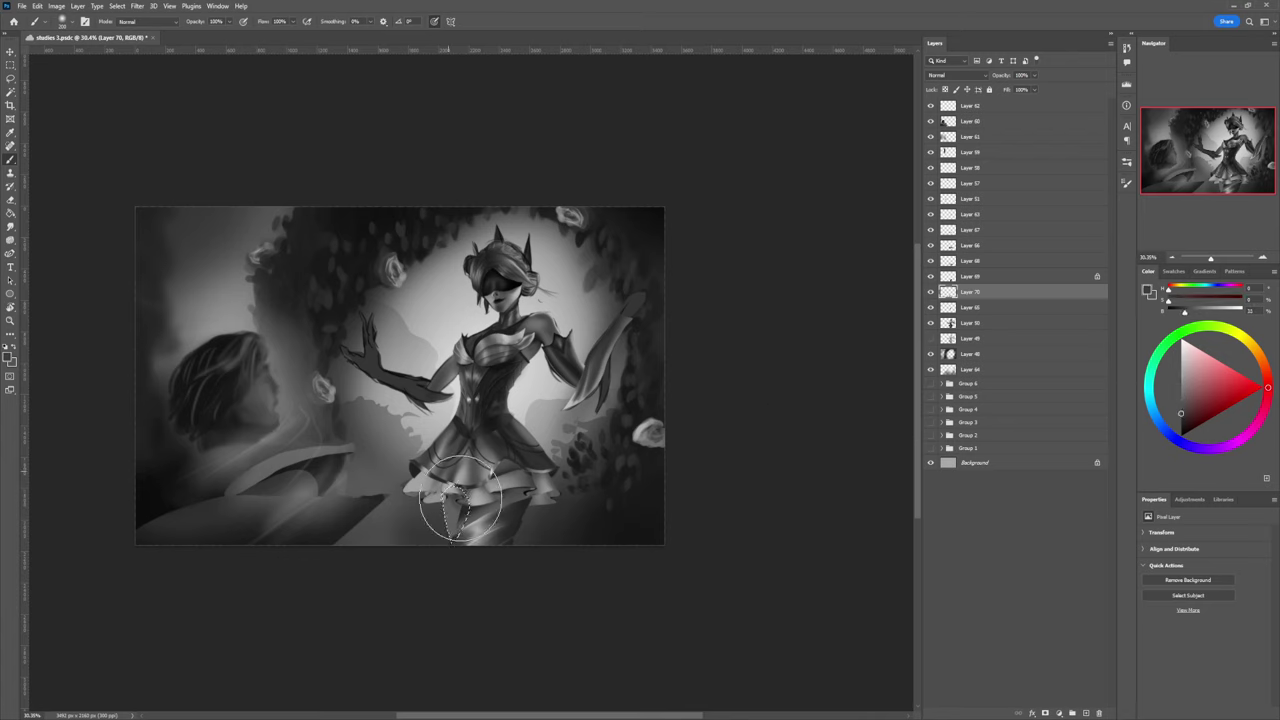
key("bracketright")
key("bracketright")
key("bracketright")
key("bracketright")
key("bracketright")
key("bracketleft")
key("bracketleft")
key("bracketleft")
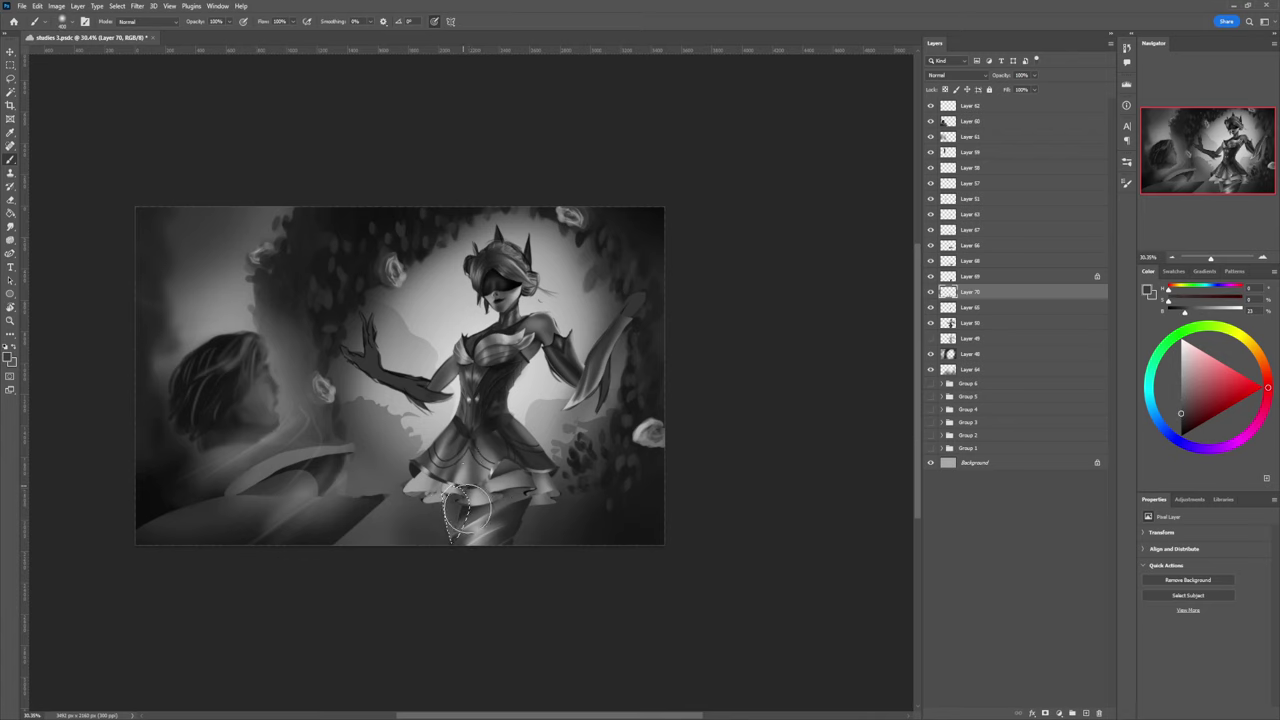
left_click(484, 527, "alt")
left_click_drag(443, 520, 464, 570)
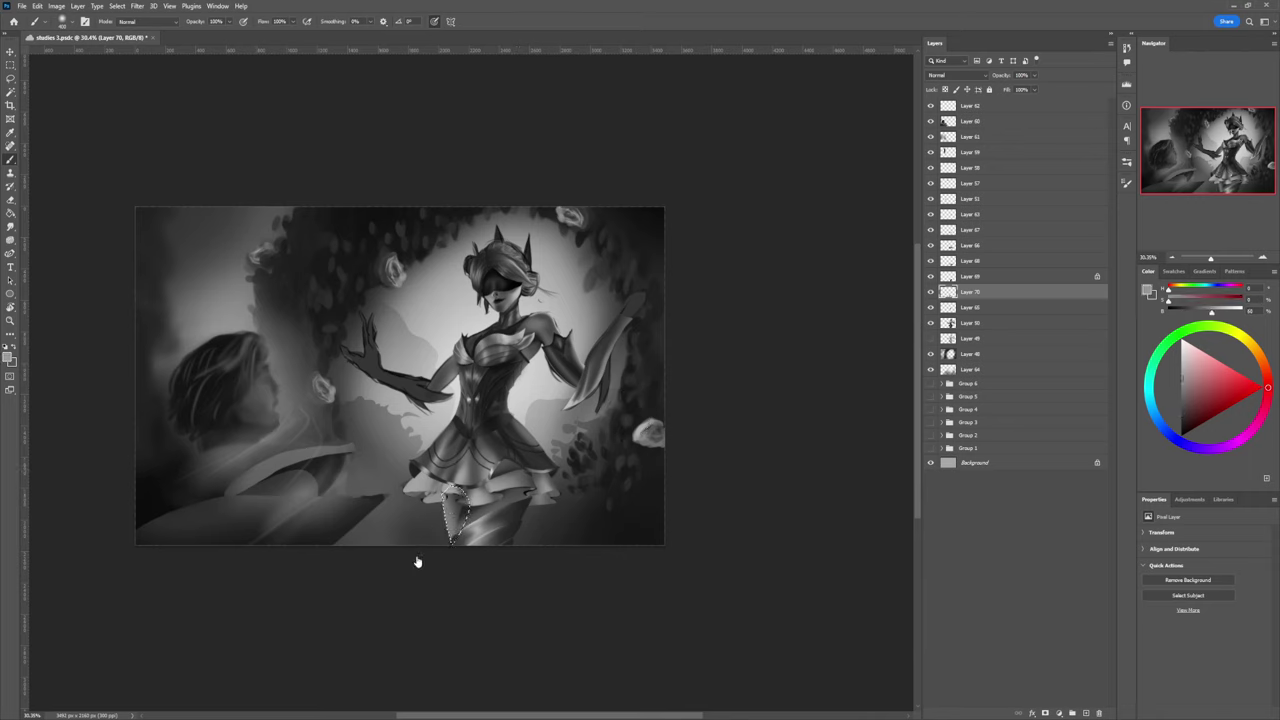
key("l")
left_click(492, 563)
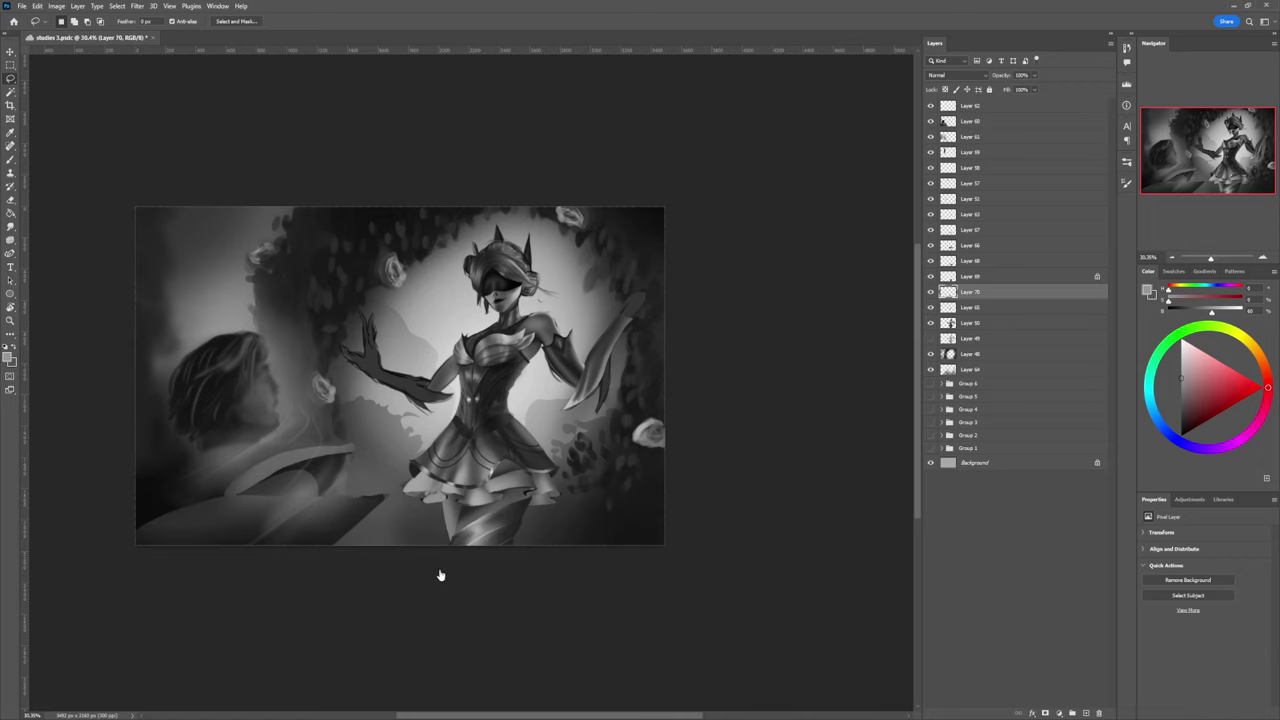
Step: Review the whole composition and add a new layer directly beneath Layer 50, behind the figure
key("ctrl+space")
left_click_drag(482, 543, 410, 541)
mouse_move(528, 552)
left_mouse_down()
mouse_move(490, 546)
mouse_move(584, 498)
mouse_move(551, 505)
left_mouse_up()
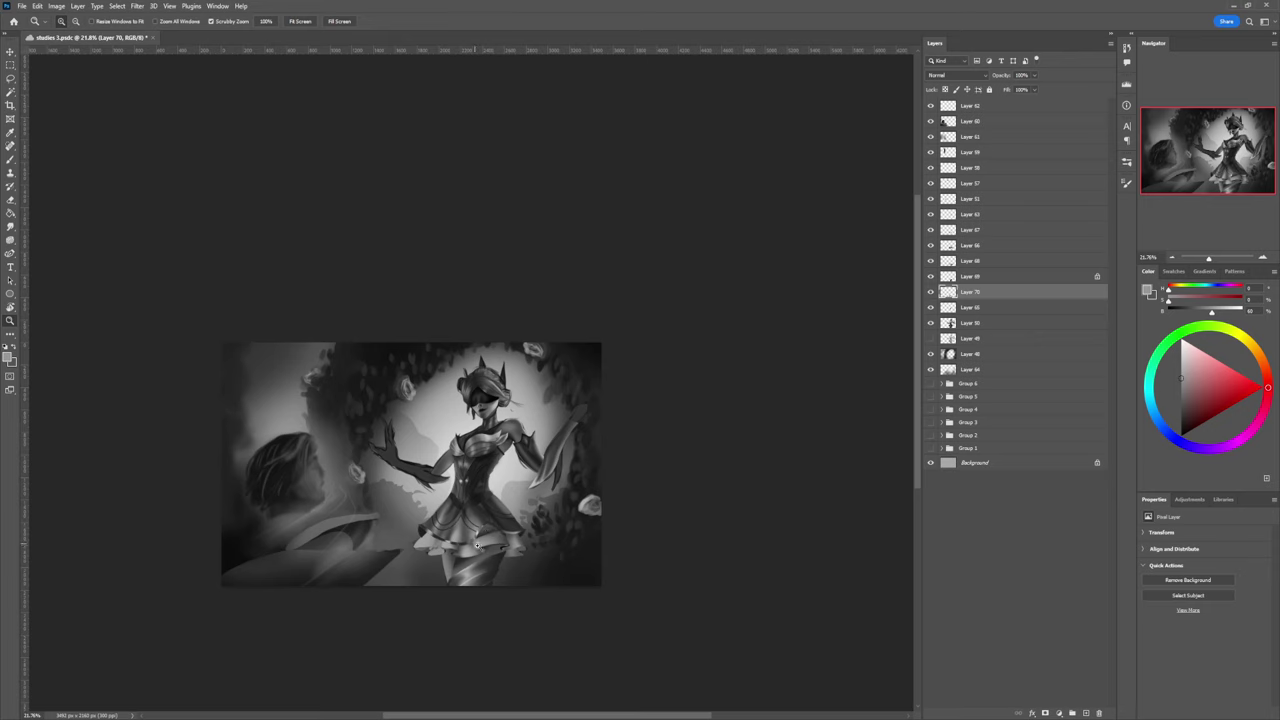
left_click_drag(477, 549, 460, 550)
left_click_drag(376, 583, 403, 620)
scroll(632, 460, "up", 2)
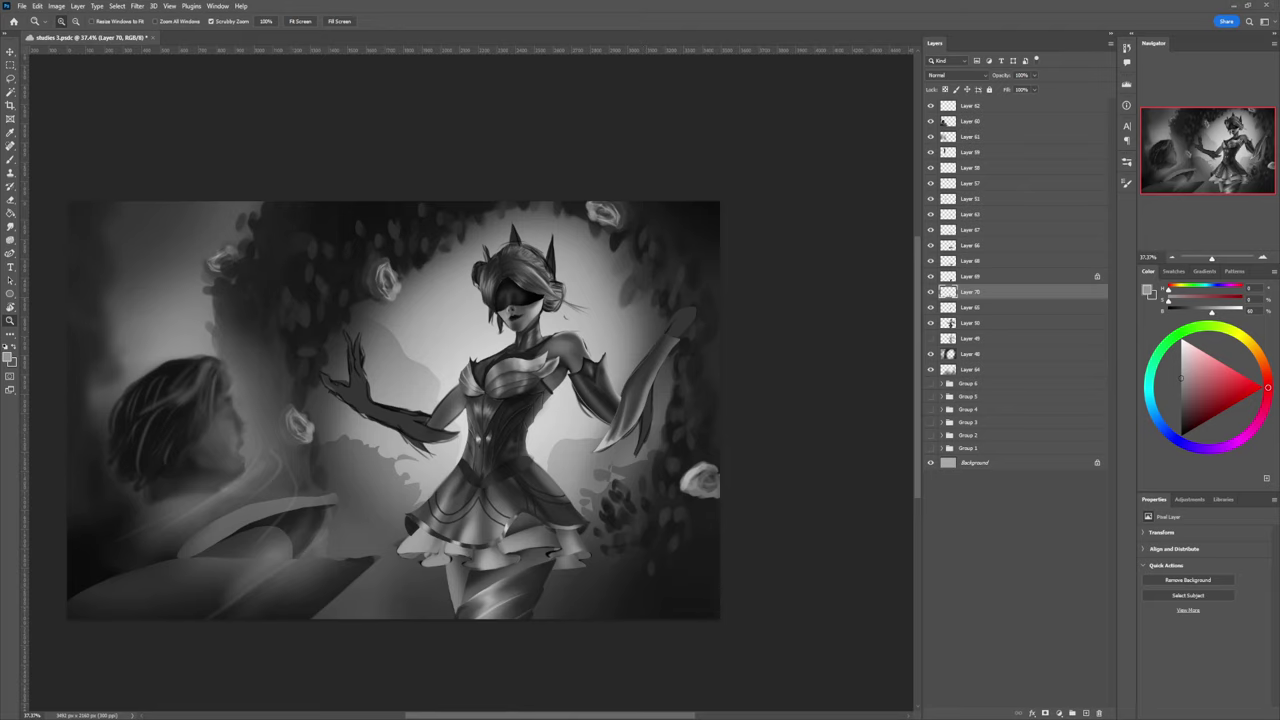
left_click_drag(639, 249, 560, 249)
left_click(970, 338)
left_click(1086, 713)
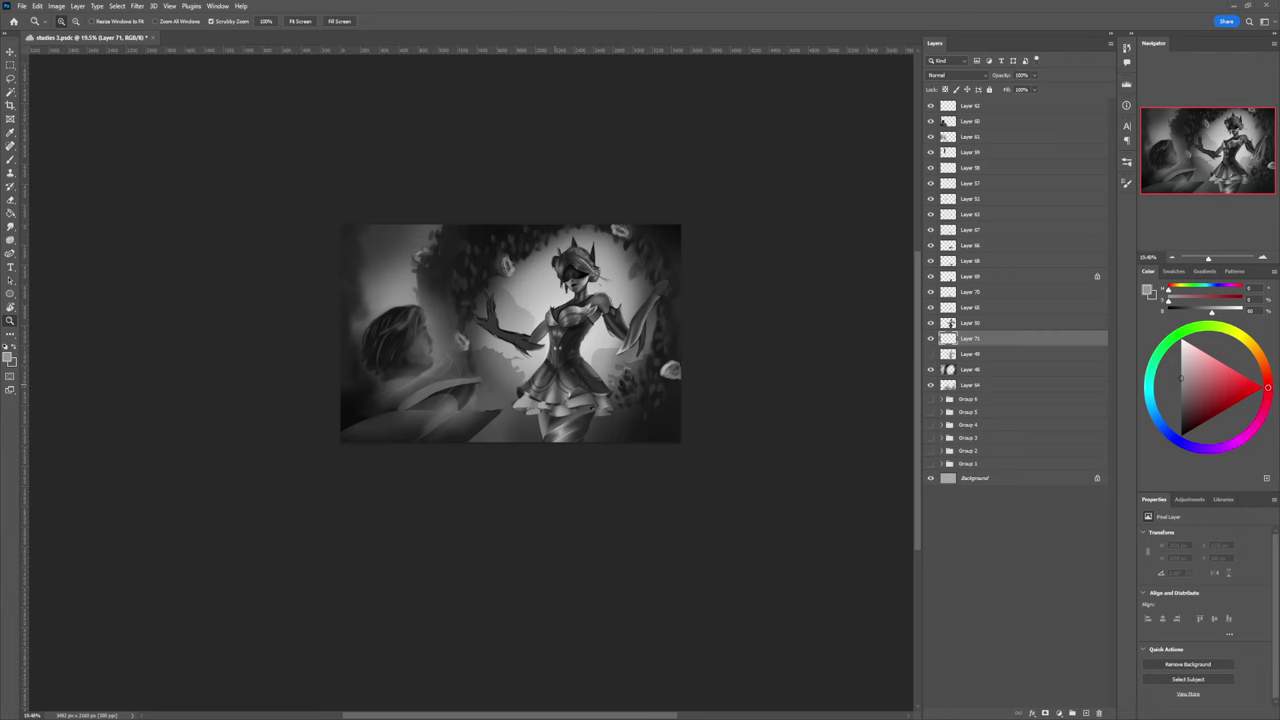
Step: Prepare a small, hard-edged brush in 40% grey for painting shapes behind the figure
key("ctrl+plus")
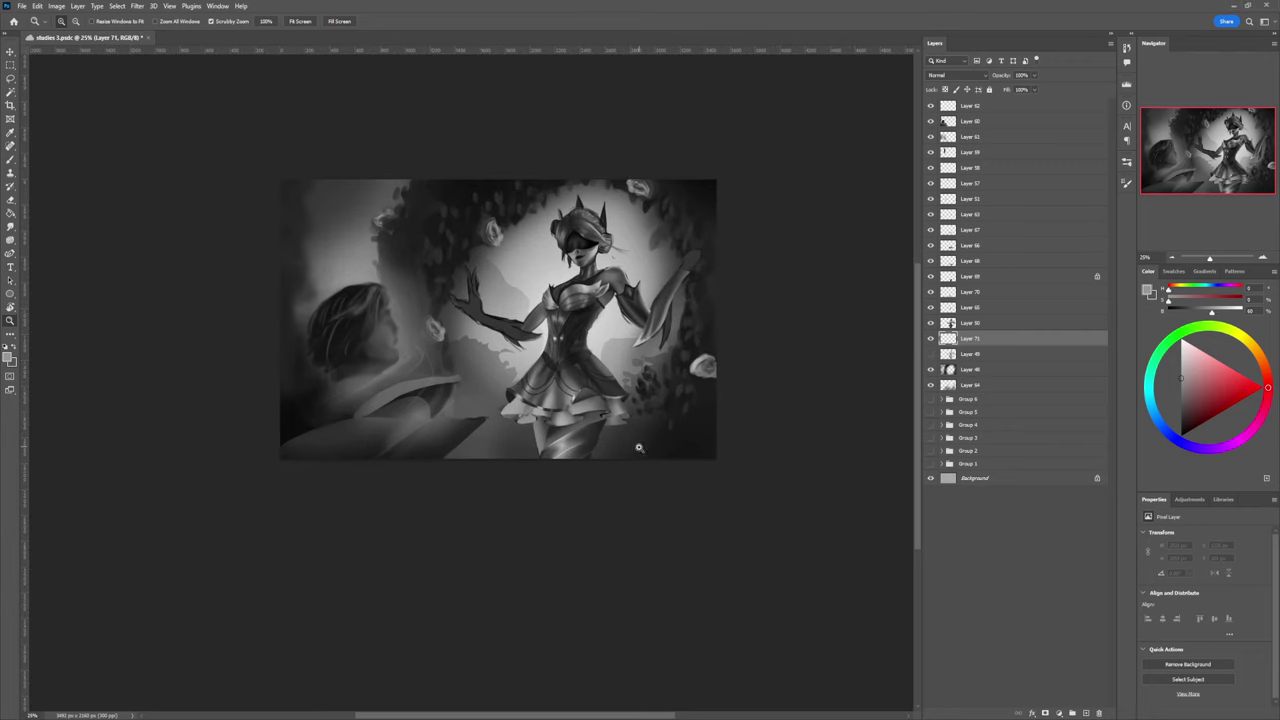
left_click_drag(636, 385, 630, 414)
key("b")
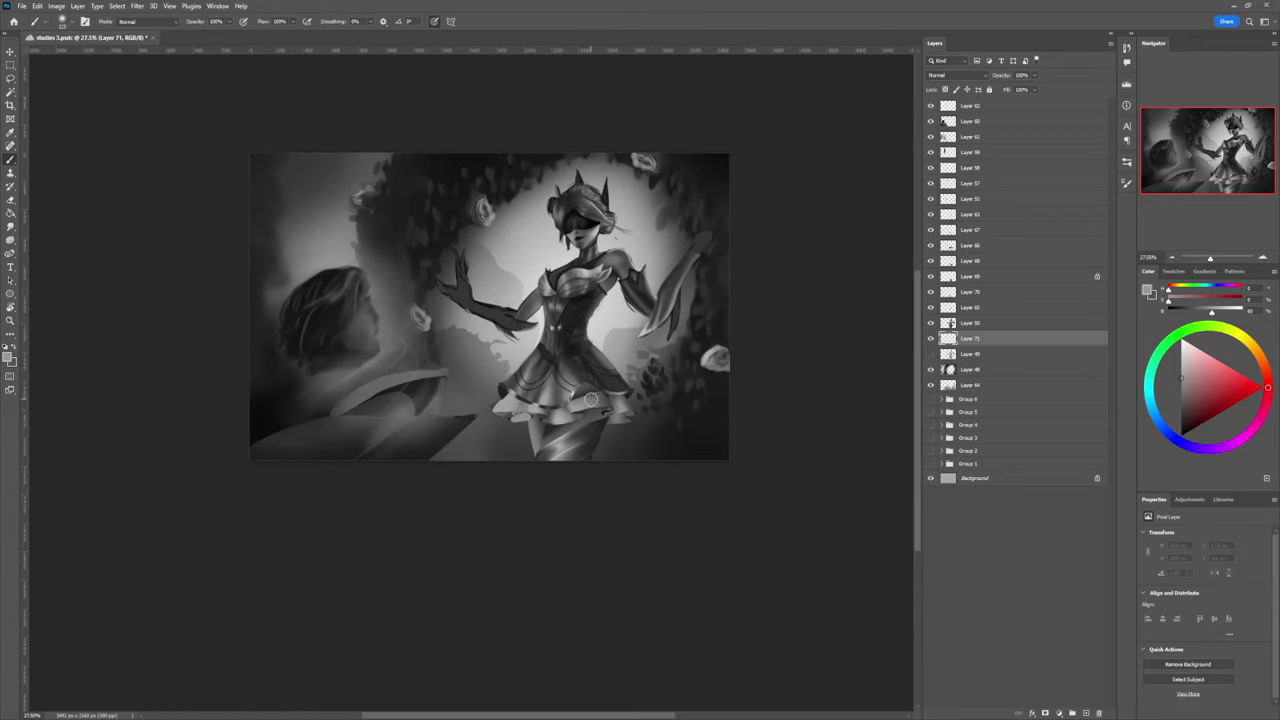
key("shift+bracketright")
key("shift+bracketright")
key("shift+bracketright")
key("shift+bracketright")
left_click(1180, 398)
key("bracketleft")
key("bracketleft")
key("bracketleft")
key("bracketleft")
key("bracketleft")
key("bracketleft")
key("bracketleft")
key("bracketleft")
key("bracketleft")
Step: Try a mid-grey stroke beside the figure's waist, and undo it
mouse_move(582, 340)
left_mouse_down()
mouse_move(604, 329)
mouse_move(571, 359)
mouse_move(609, 319)
mouse_move(571, 343)
mouse_move(601, 311)
mouse_move(616, 348)
left_mouse_up()
key("ctrl+z")
key("ctrl+z")
Step: Paint a thin, spiked grey shape rising from behind the right-hand shoulder to beside the head
left_click_drag(615, 256, 635, 228)
mouse_move(640, 224)
left_mouse_down()
mouse_move(643, 203)
mouse_move(623, 251)
mouse_move(635, 234)
left_mouse_up()
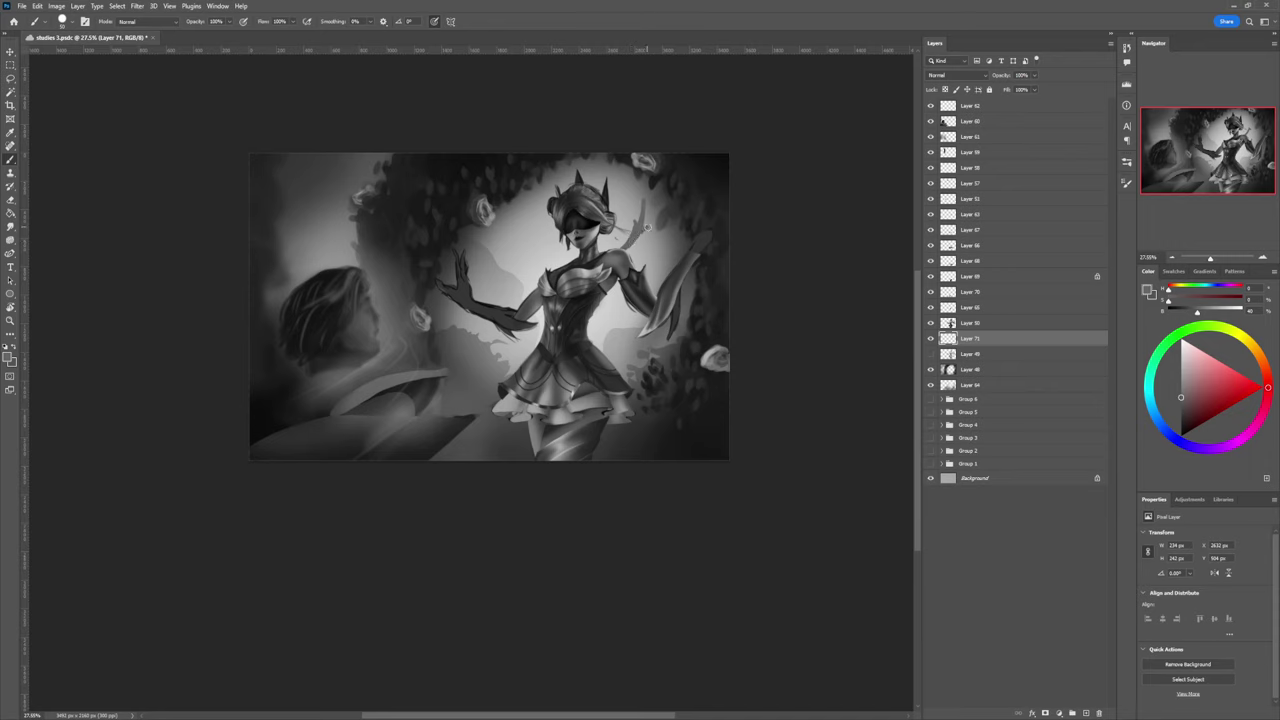
mouse_move(648, 232)
left_mouse_down()
mouse_move(628, 244)
mouse_move(633, 216)
left_mouse_up()
left_click_drag(635, 225, 638, 193)
Step: Paint a matching spiked grey shape rising from the left-hand shoulder, trimming and refining its outer edge
left_click_drag(563, 268, 544, 231)
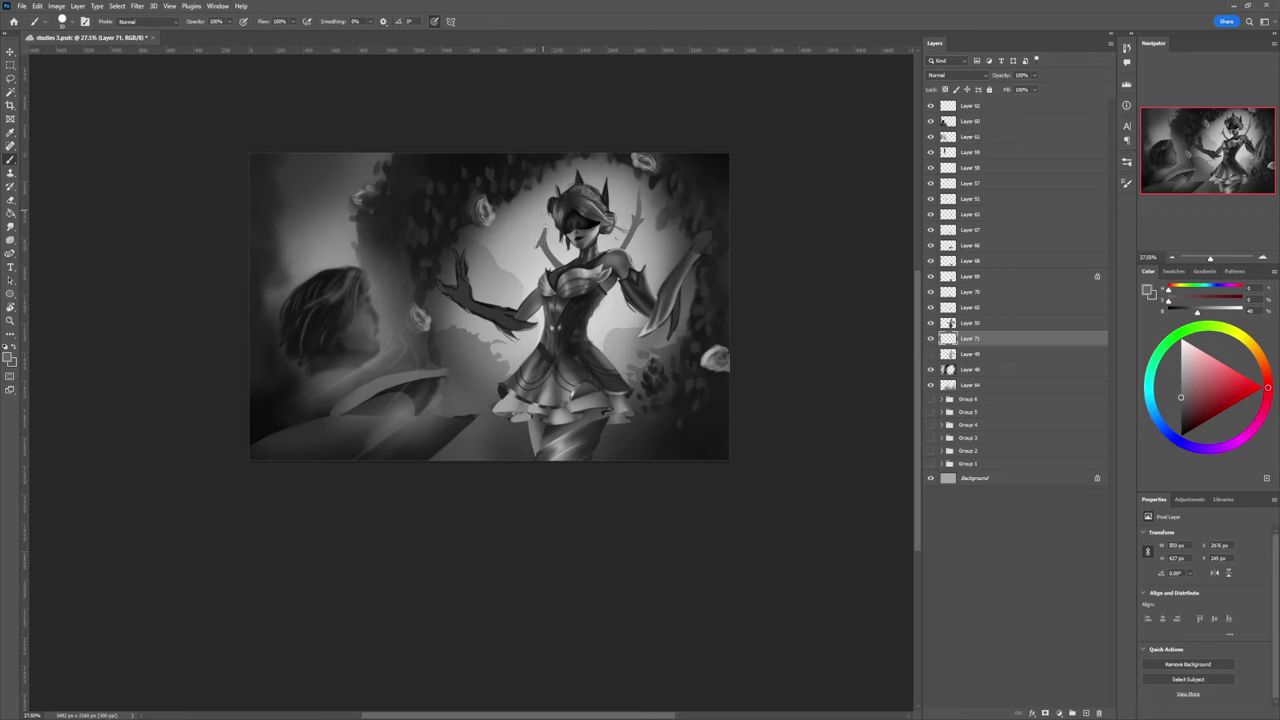
left_click_drag(539, 240, 539, 205)
key("e")
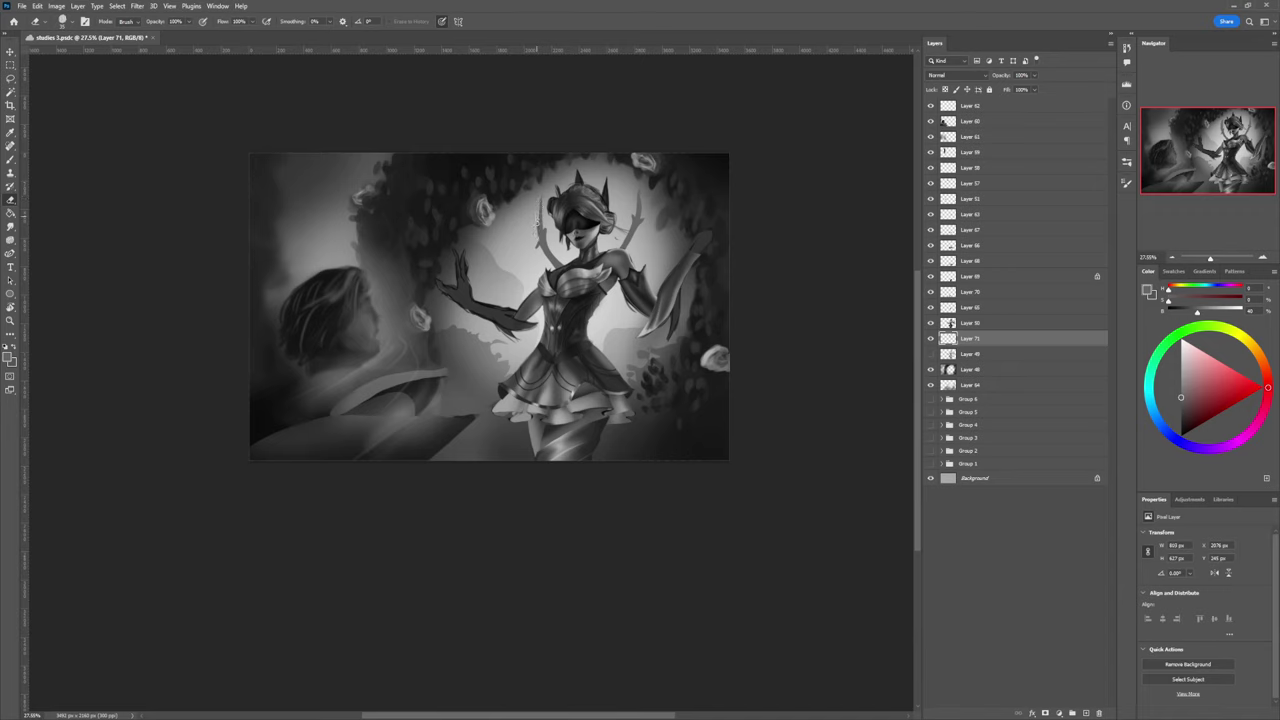
key("b")
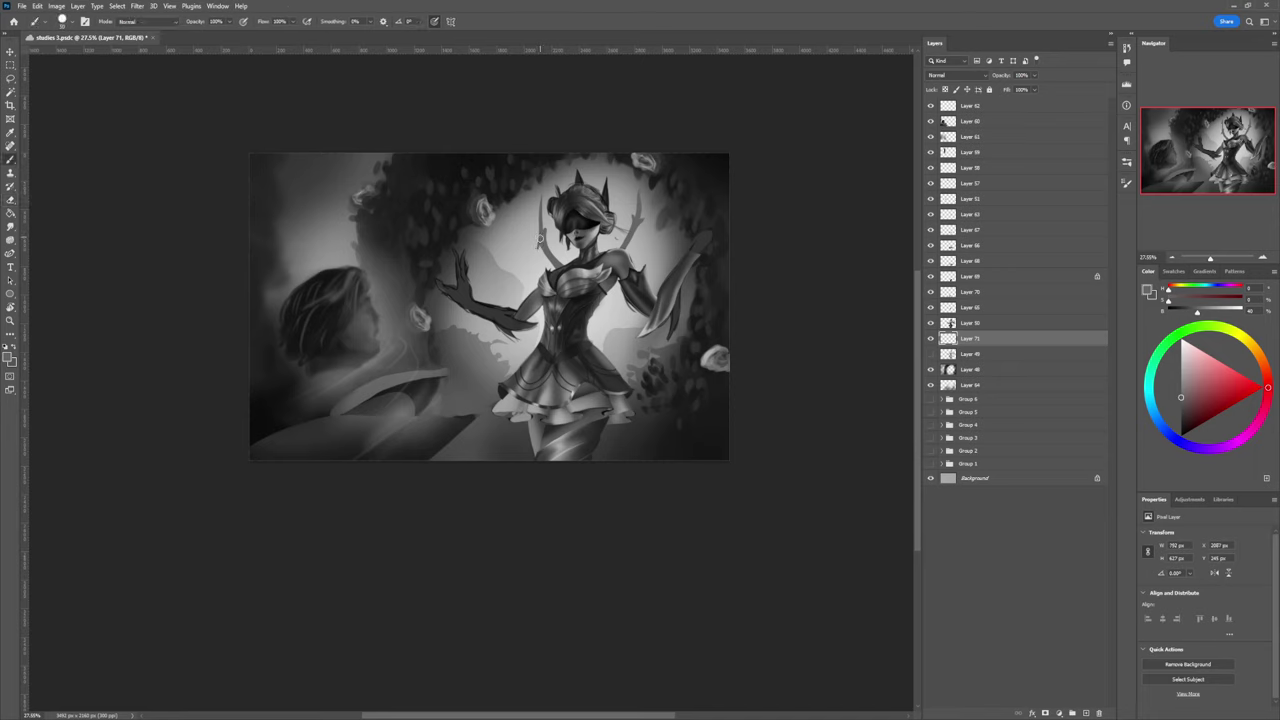
left_click_drag(541, 235, 543, 228)
Step: Paint a curved, blade-like grey shape outside each spike behind the head, and shape the right-hand spike's rounded tip
mouse_move(534, 194)
left_mouse_down()
mouse_move(503, 272)
mouse_move(520, 246)
mouse_move(507, 273)
mouse_move(523, 256)
mouse_move(539, 194)
left_mouse_up()
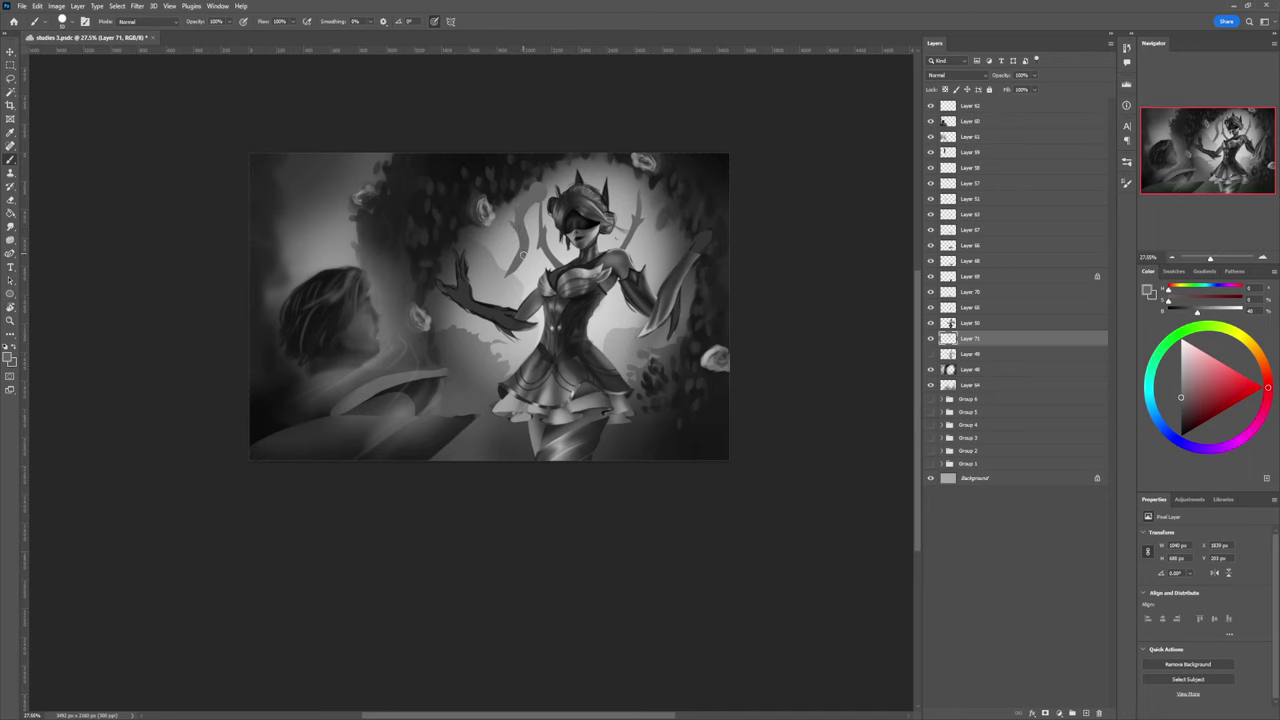
left_click_drag(521, 258, 520, 220)
left_click_drag(659, 199, 683, 235)
key("e")
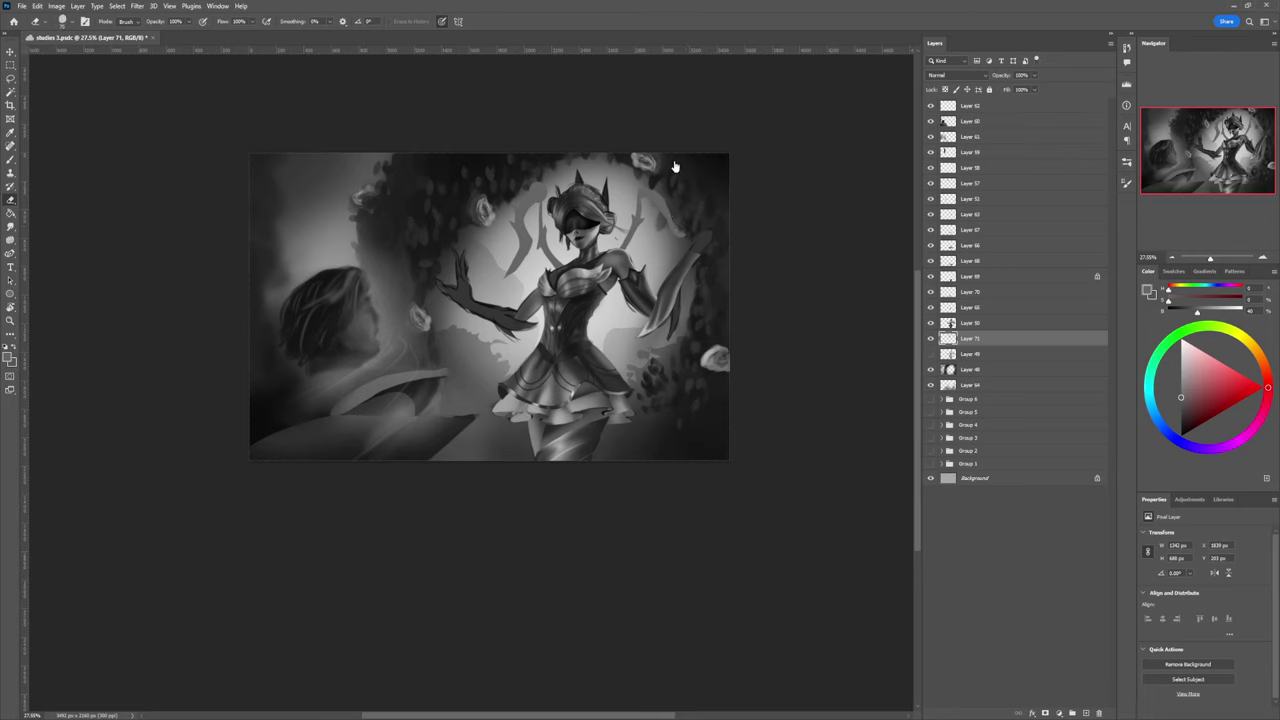
key("b")
mouse_move(663, 203)
left_mouse_down()
mouse_move(692, 232)
mouse_move(677, 230)
left_mouse_up()
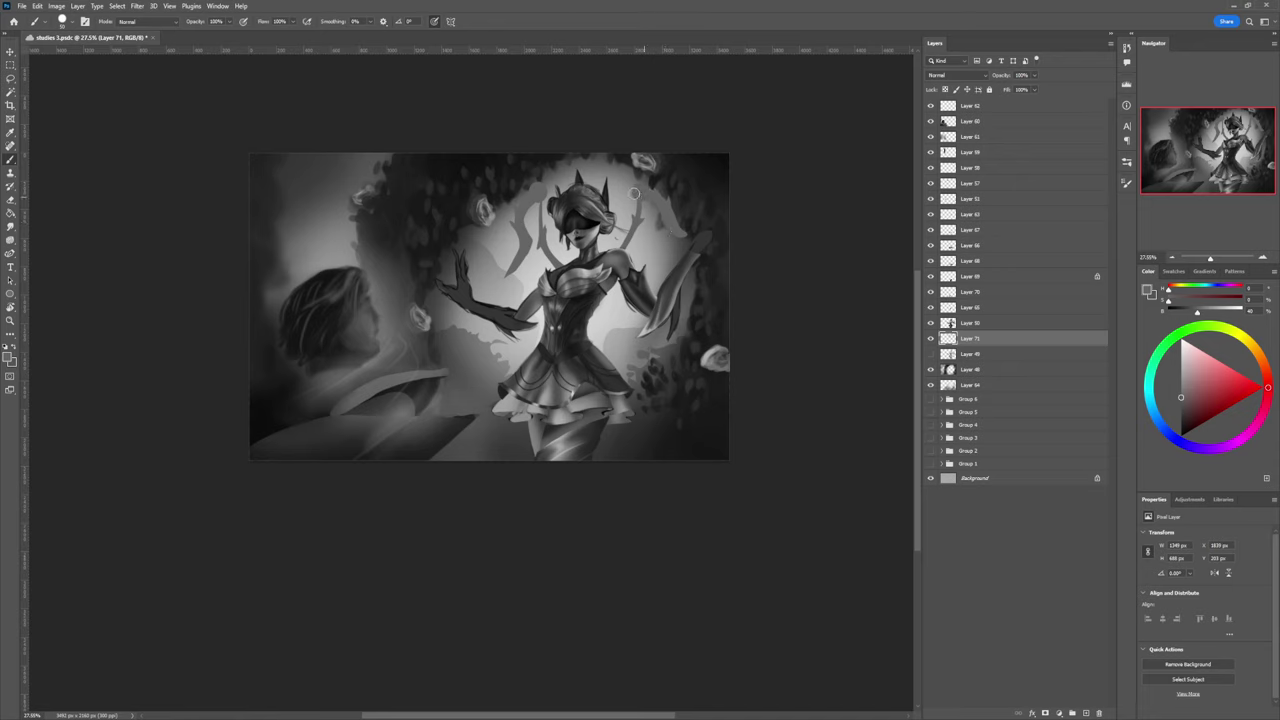
left_click_drag(647, 196, 635, 200)
Step: Paint grey branching shapes behind both sides of the waist, with a curved blade sweeping down beside the skirt, and trim its edge
key("[")
key("[")
key("[")
mouse_move(515, 351)
left_mouse_down()
mouse_move(529, 358)
mouse_move(505, 357)
left_mouse_up()
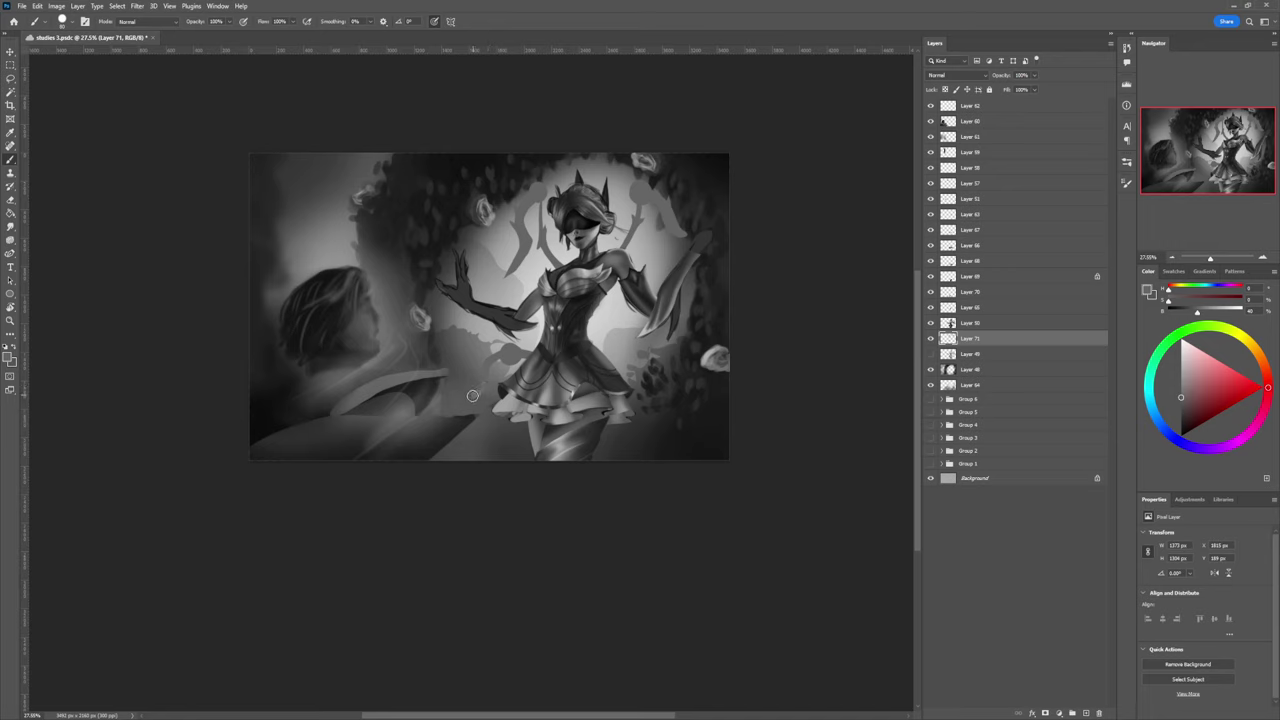
left_click_drag(473, 393, 504, 357)
key("e")
left_click_drag(448, 398, 470, 379)
key("b")
key("e")
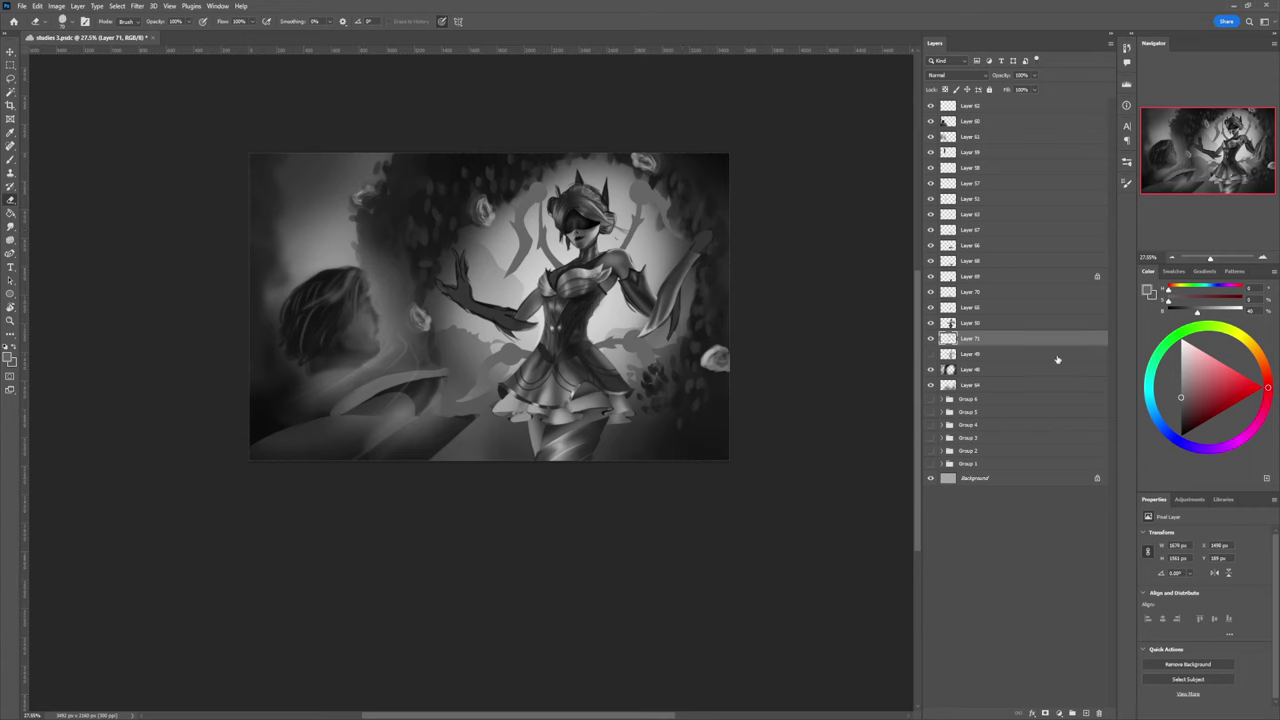
Step: Add a new layer clipped to the grey shapes and paint the blade left of the head in light grey at 51% flow
key("ctrl+shift+alt+n")
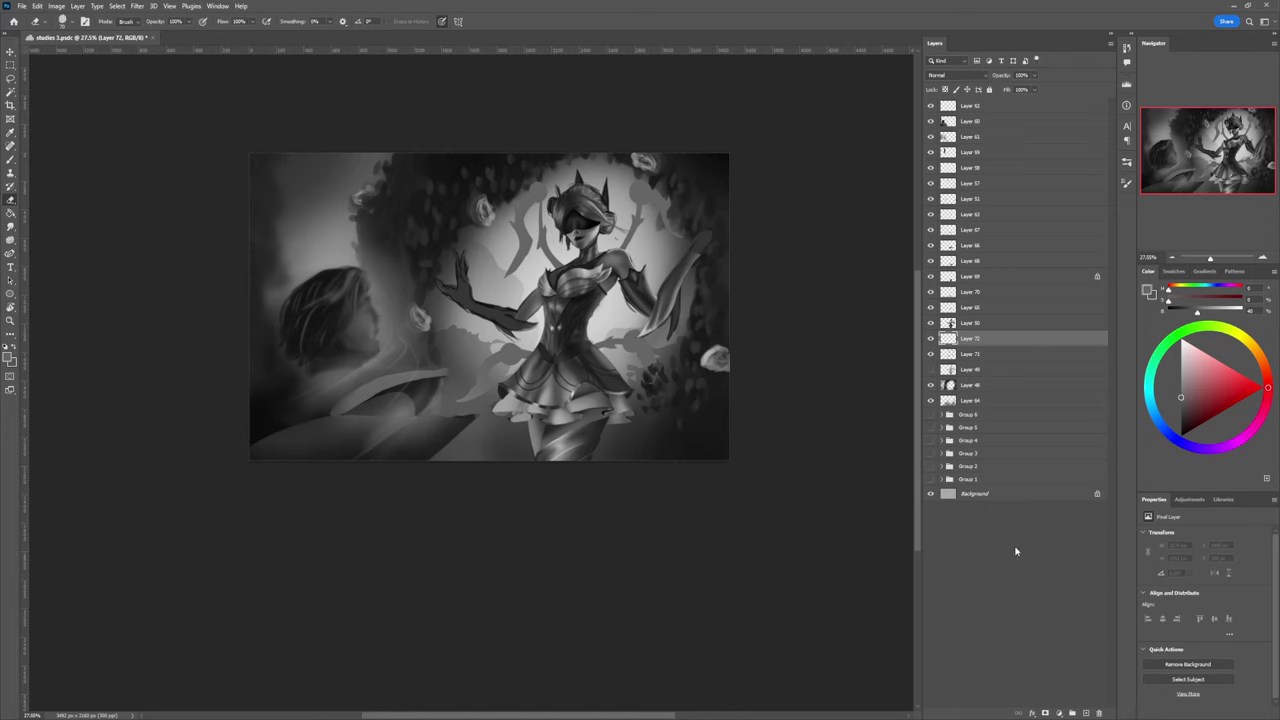
key("ctrl+alt+g")
key("b")
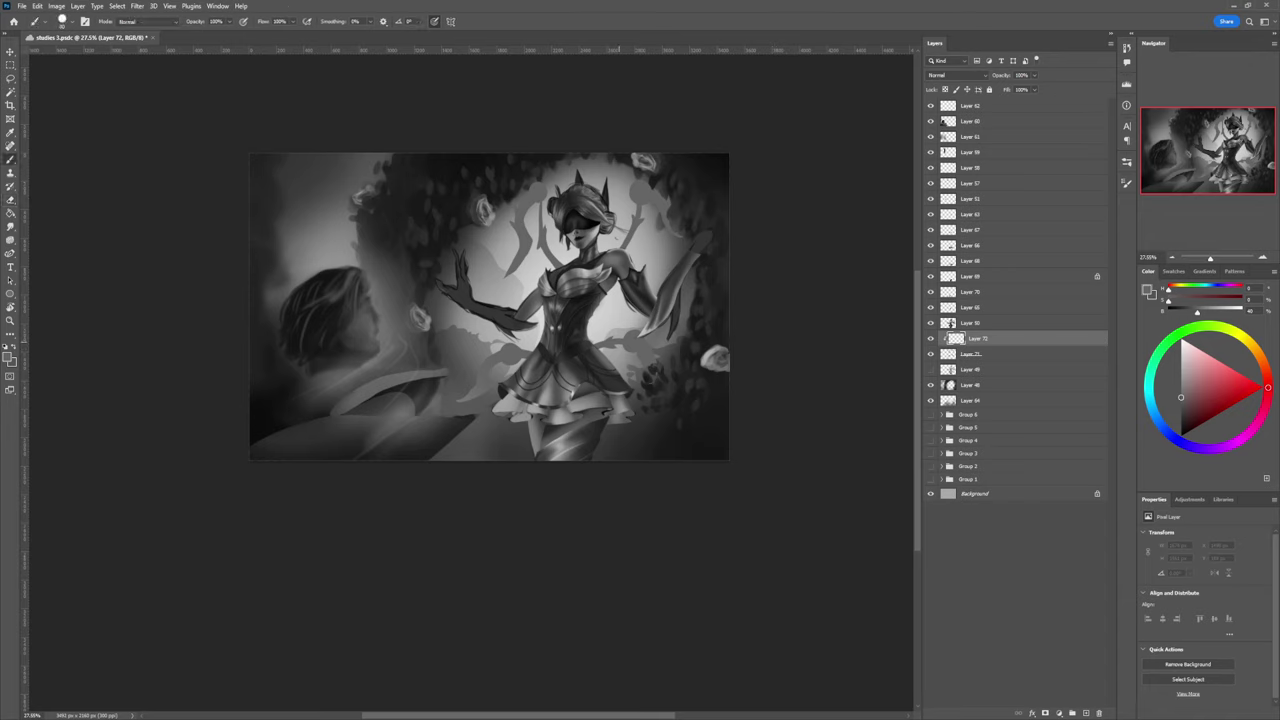
key("shift+5")
key("shift+1")
left_click(1181, 363)
mouse_move(517, 250)
left_mouse_down()
mouse_move(524, 230)
mouse_move(503, 274)
mouse_move(527, 200)
left_mouse_up()
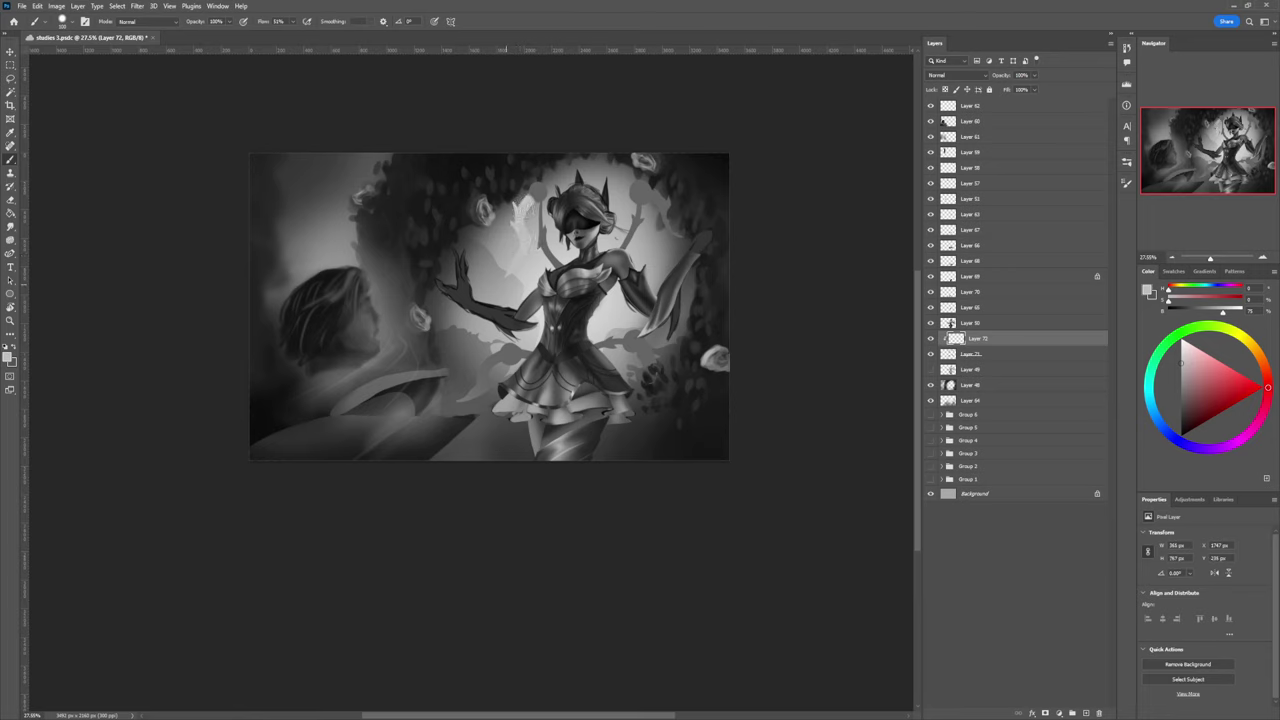
left_click(1181, 352)
left_click_drag(534, 204, 525, 224)
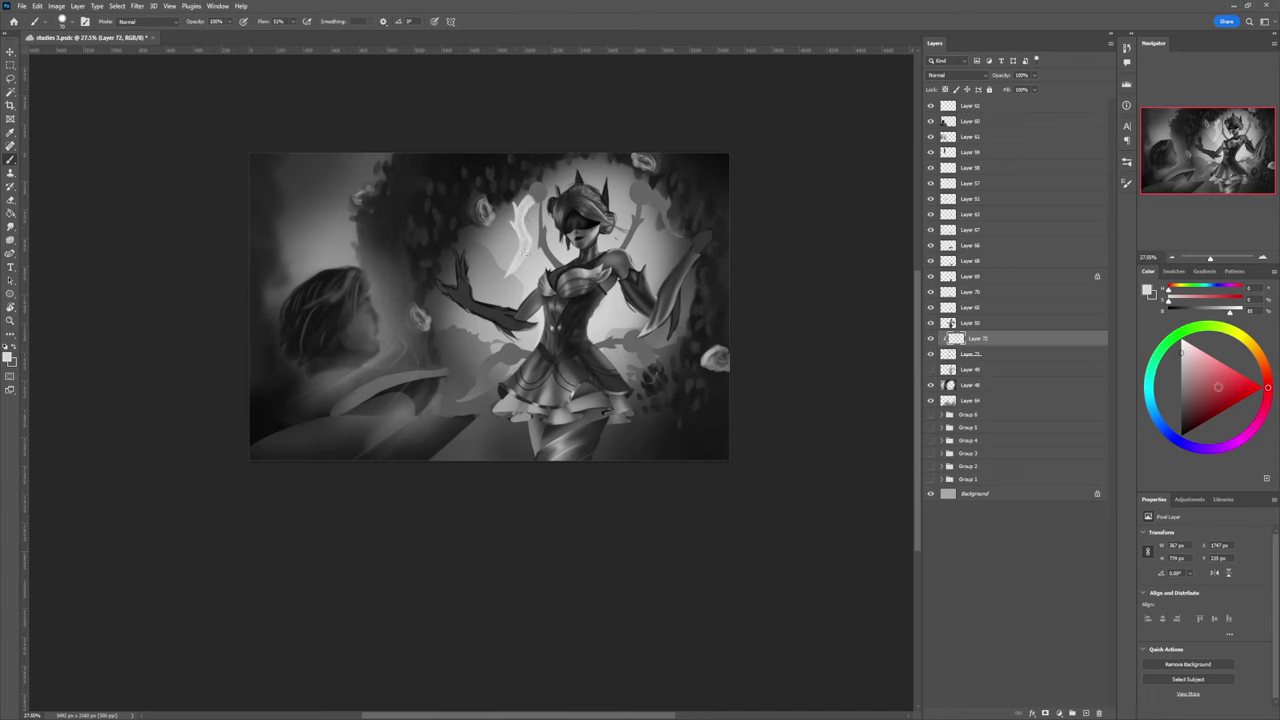
Step: Shade the middle of the blade left of the head with mid and darker greys, leaving thin bright rims
left_click(1181, 389)
left_click(878, 392)
left_click(1181, 391)
mouse_move(535, 190)
left_mouse_down()
mouse_move(514, 220)
mouse_move(518, 245)
left_mouse_up()
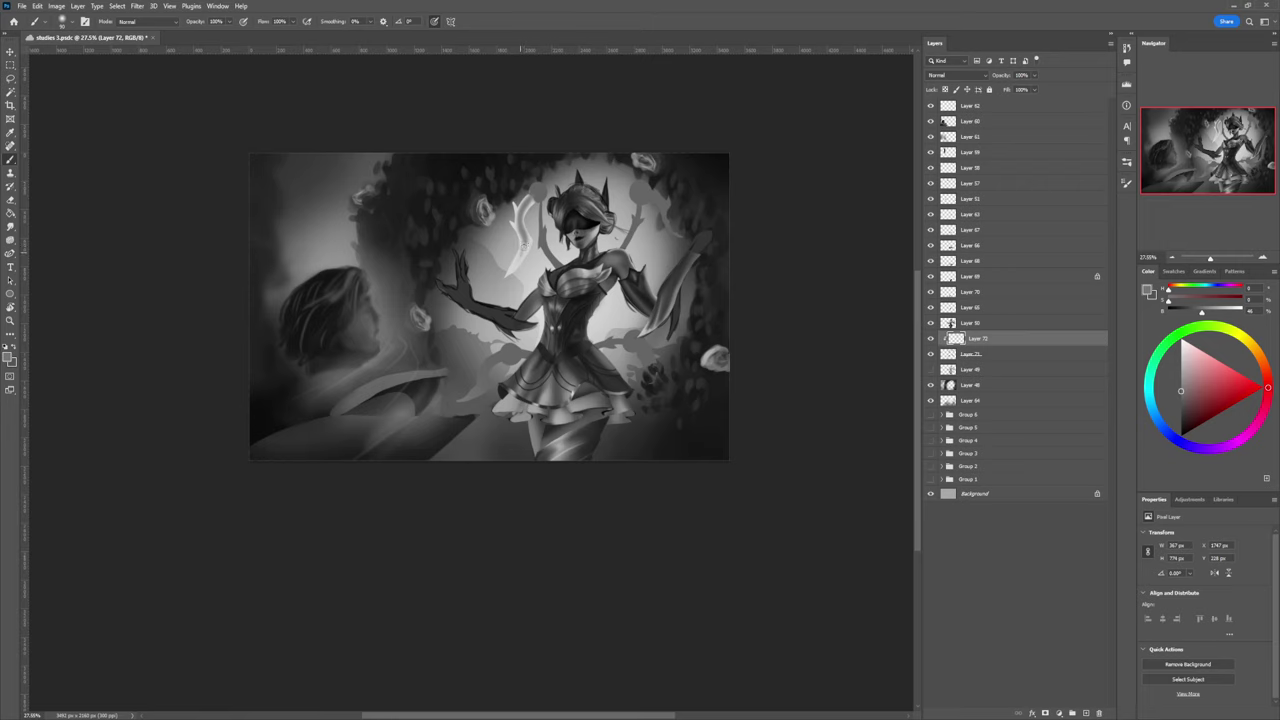
mouse_move(523, 247)
left_mouse_down()
mouse_move(509, 272)
mouse_move(520, 230)
left_mouse_up()
key("bracketright")
left_click_drag(520, 214, 520, 228)
left_click_drag(1179, 372, 1184, 339)
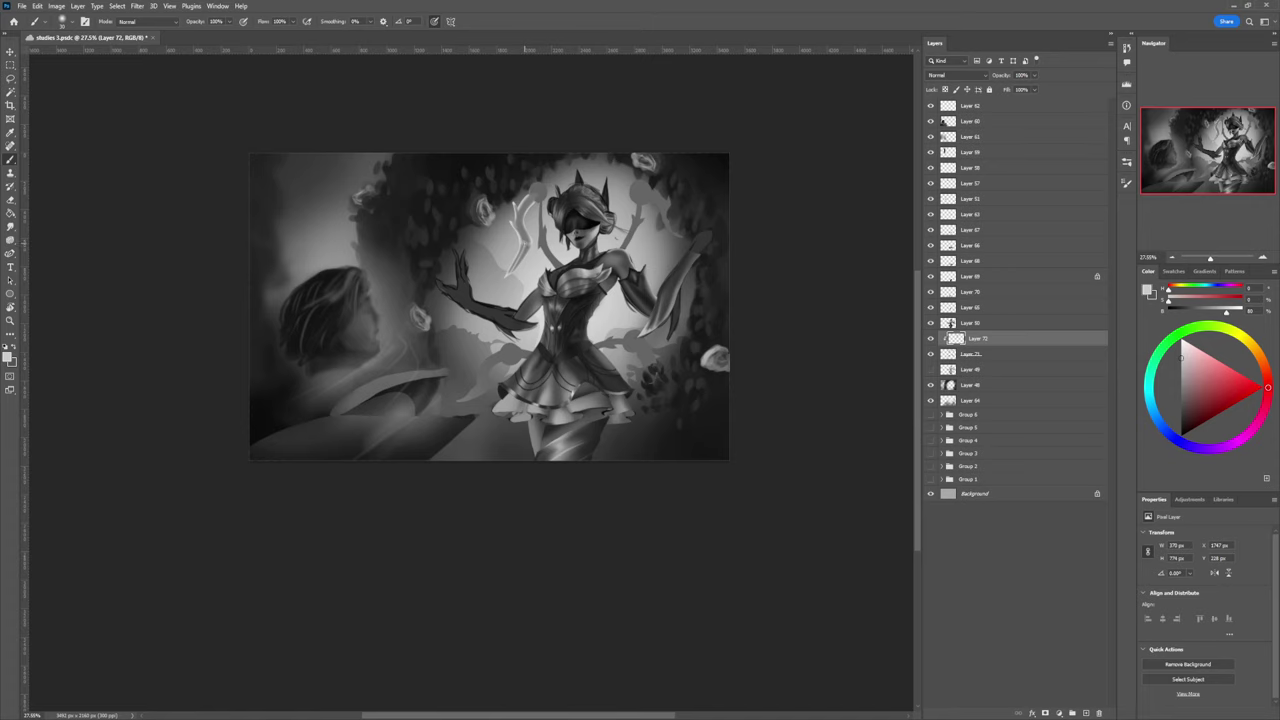
left_click(1181, 412)
mouse_move(523, 226)
left_mouse_down()
mouse_move(526, 203)
mouse_move(514, 271)
left_mouse_up()
Step: Brighten the blade left of the head with a much larger soft brush in white
key("x")
key("bracketright")
key("bracketright")
key("bracketright")
key("bracketright")
key("bracketright")
key("bracketright")
key("bracketright")
key("bracketright")
key("bracketright")
key("bracketright")
key("bracketright")
key("bracketright")
key("bracketright")
left_click_drag(1180, 366, 1181, 338)
mouse_move(512, 272)
left_mouse_down()
mouse_move(530, 219)
mouse_move(521, 207)
left_mouse_up()
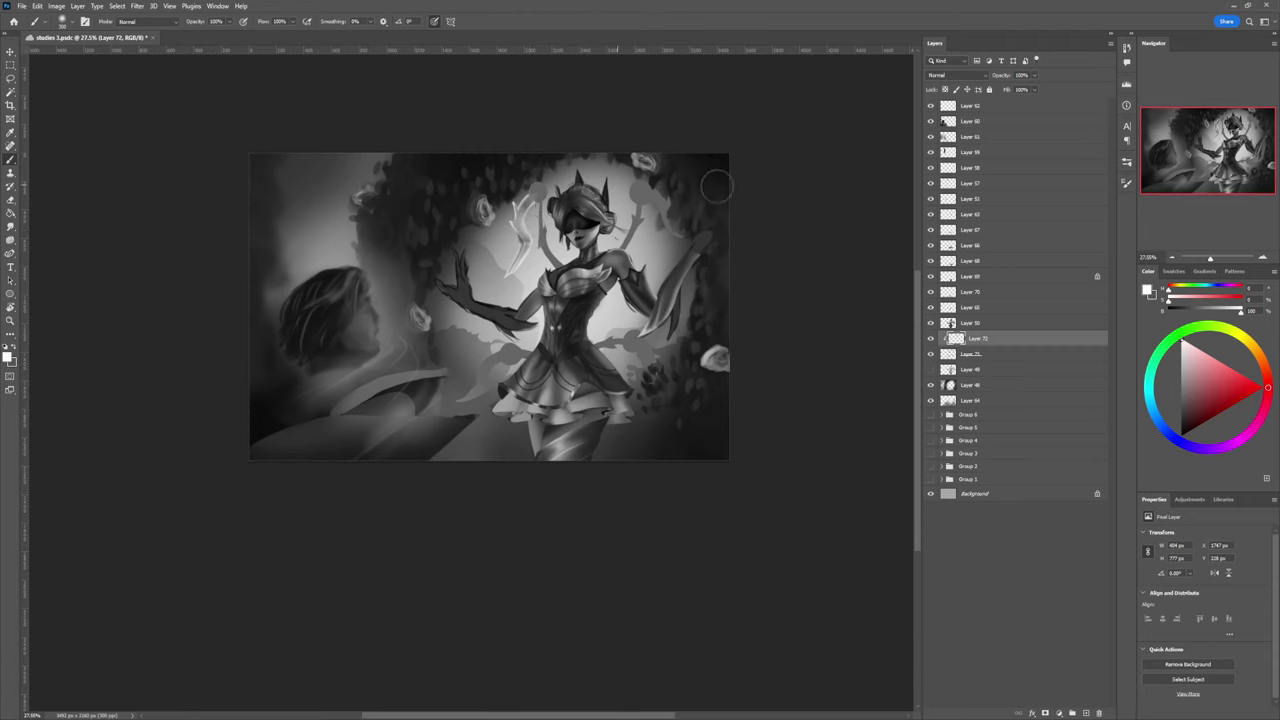
Step: Darken the spikes on both sides of the head with a soft brush in 10% grey
left_click_drag(1182, 408, 1180, 426)
key("bracketleft")
key("bracketleft")
key("bracketleft")
key("bracketleft")
key("bracketleft")
left_click_drag(526, 190, 564, 280)
key("bracketright")
key("bracketright")
key("bracketright")
key("bracketleft")
key("bracketleft")
key("bracketleft")
key("bracketleft")
key("bracketleft")
key("bracketleft")
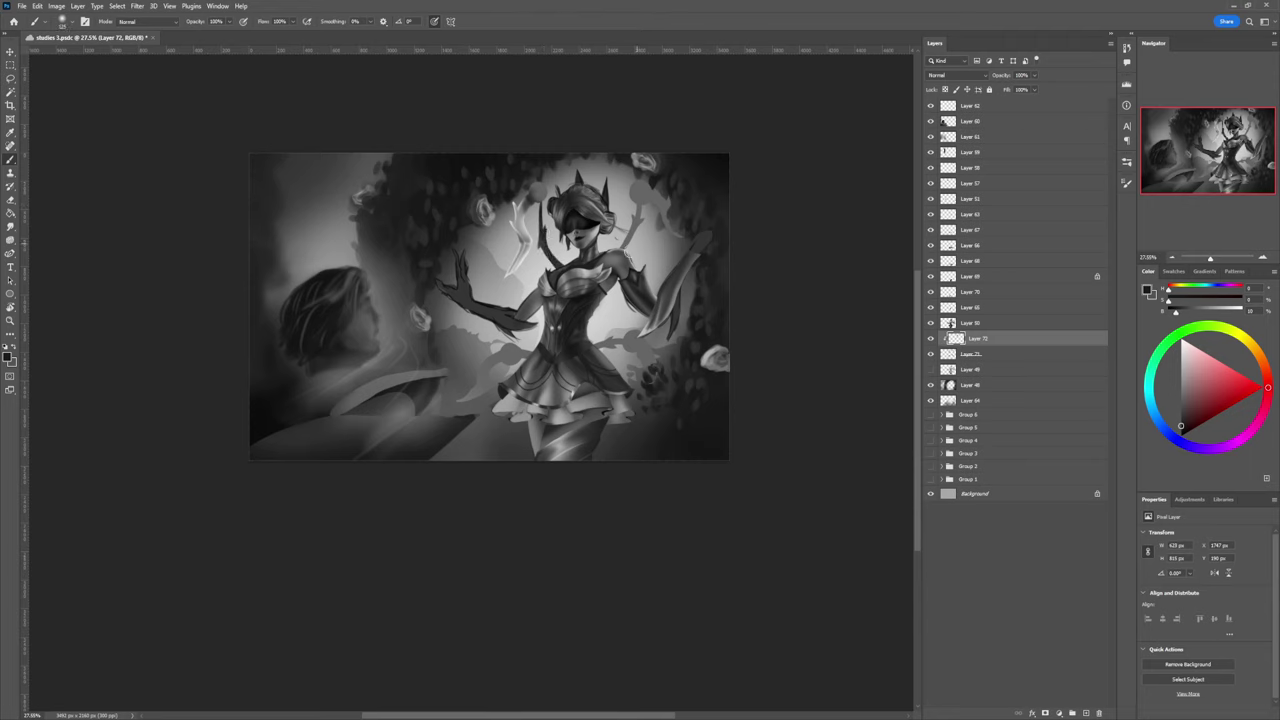
mouse_move(640, 212)
left_mouse_down()
mouse_move(635, 245)
mouse_move(646, 197)
left_mouse_up()
Step: Darken the branching shapes on both sides of the waist with the near-black brush
key("bracketright")
key("bracketright")
key("bracketright")
key("bracketright")
left_click_drag(590, 350, 619, 341)
mouse_move(531, 354)
left_mouse_down()
mouse_move(530, 369)
mouse_move(525, 353)
left_mouse_up()
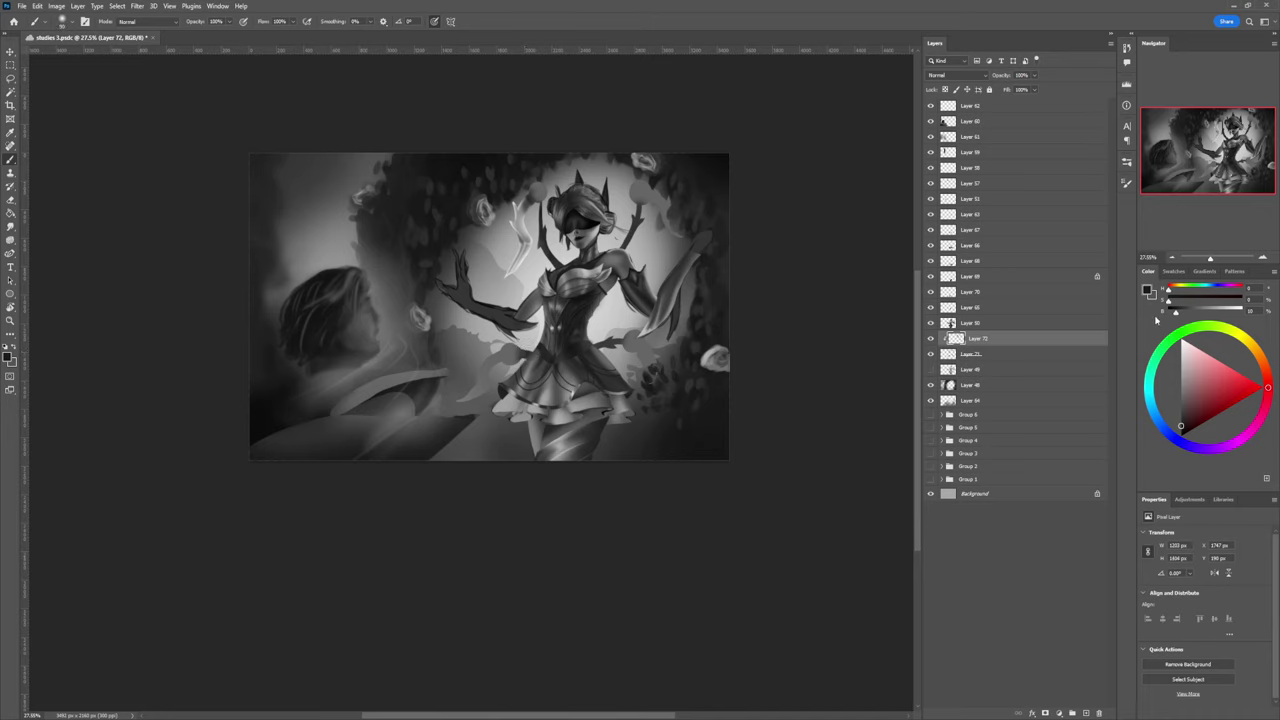
Step: Paint a light highlight and a dark grey shadow along the lower stem of the left-hand spike
left_click_drag(1186, 397, 1181, 364)
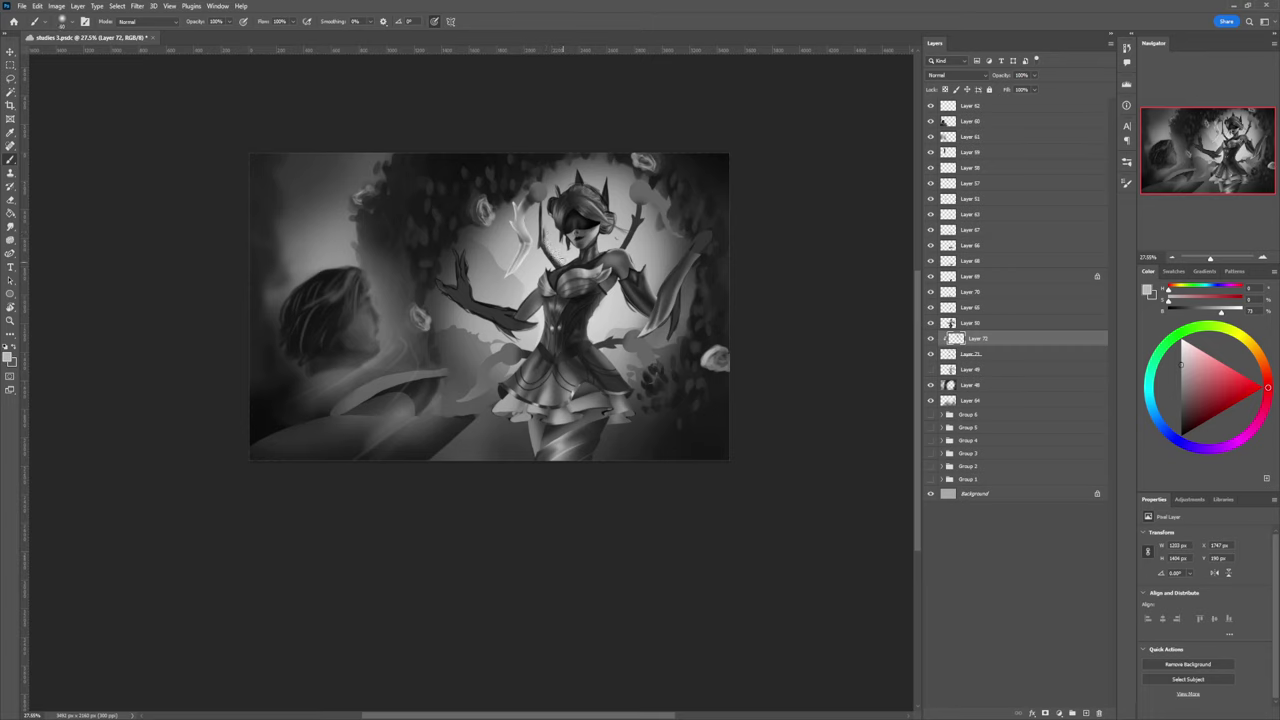
left_click(1182, 347)
left_click_drag(544, 242, 564, 271)
left_click(1181, 412)
left_click(567, 267)
left_click_drag(565, 267, 549, 241)
left_click(1181, 355)
key("x")
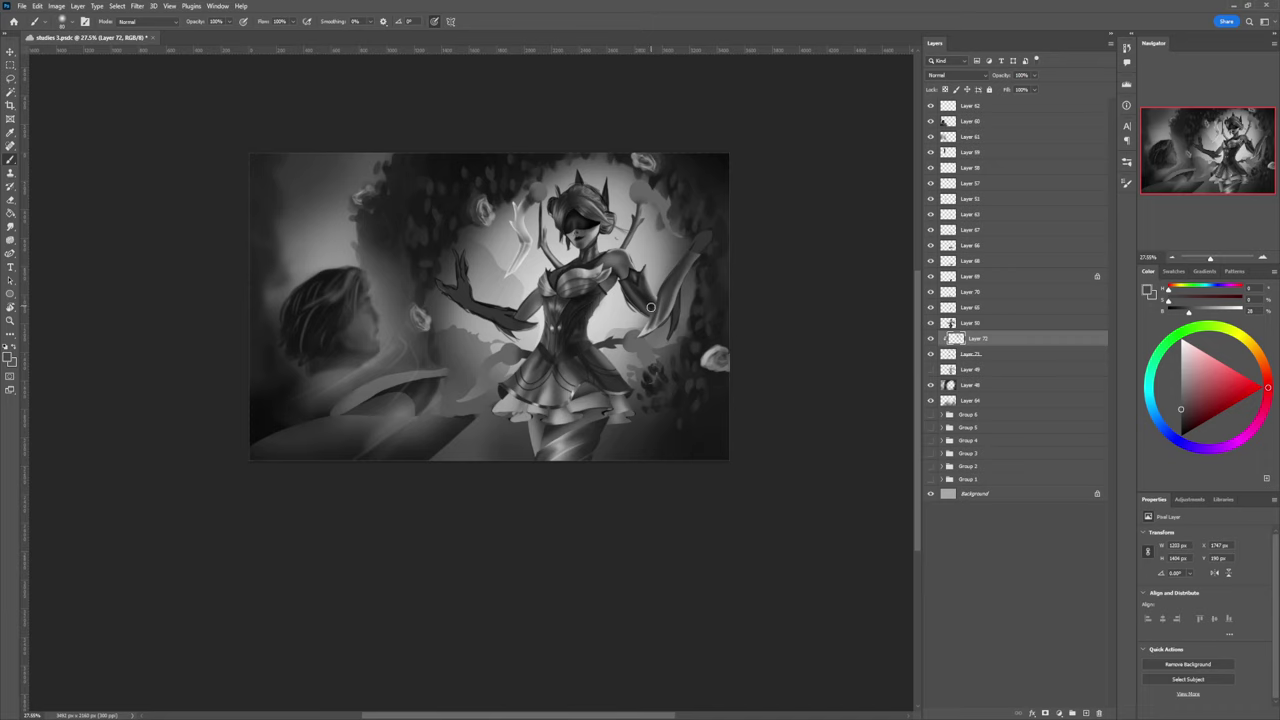
Step: Paint rose details in dark and light greys on the rounded tips of the spikes beside the head
mouse_move(1187, 347)
left_mouse_down()
mouse_move(1168, 402)
mouse_move(1181, 423)
left_mouse_up()
key("x")
left_click(1181, 411)
mouse_move(637, 192)
left_mouse_down()
mouse_move(640, 181)
mouse_move(639, 192)
left_mouse_up()
Step: Darken the curved blade right of the head with a large, near-black soft brush
key("bracketright")
key("bracketright")
key("bracketright")
key("bracketright")
key("bracketright")
key("bracketright")
key("bracketright")
key("bracketright")
key("bracketright")
key("bracketright")
key("bracketright")
key("bracketright")
key("bracketleft")
key("bracketleft")
key("bracketleft")
left_click(1181, 424)
left_click_drag(657, 183, 673, 230)
Step: Brush a light grey highlight onto the inner edge of the blade right of the head
left_click(1181, 360)
key("bracketright")
key("bracketright")
key("bracketright")
key("bracketright")
key("bracketright")
key("bracketright")
key("bracketright")
key("bracketright")
key("bracketright")
key("bracketright")
key("bracketright")
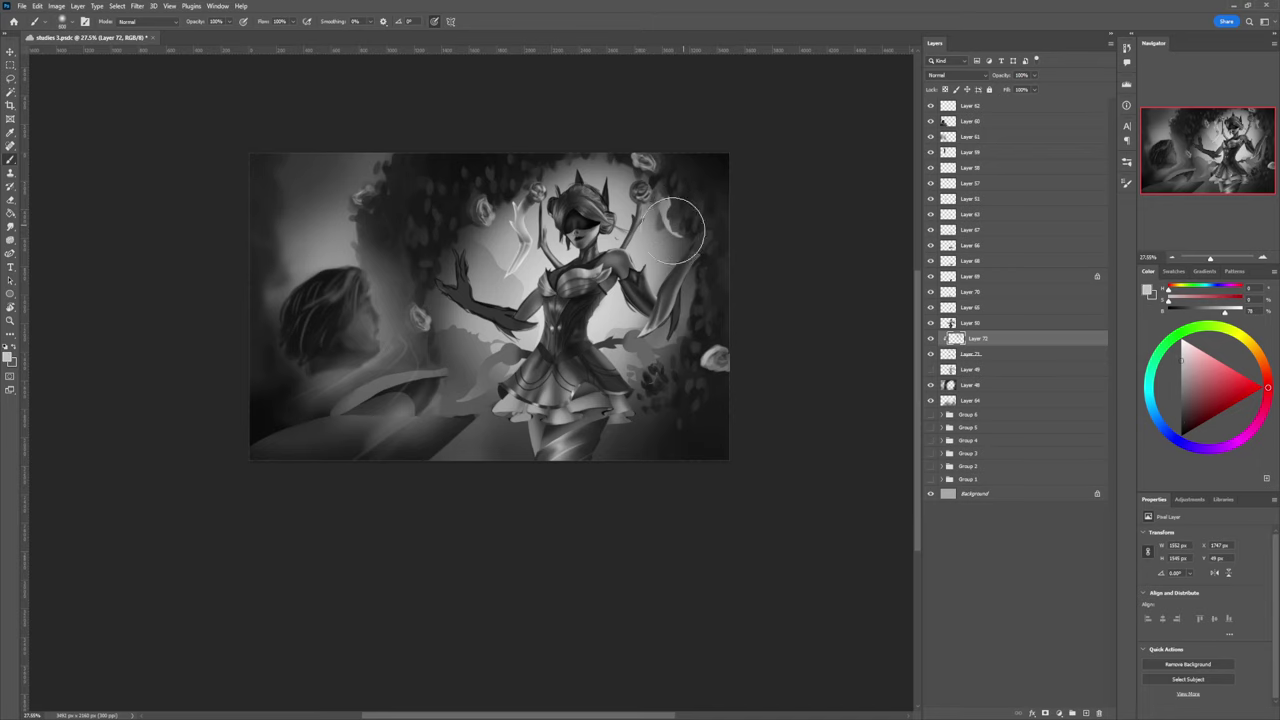
key("bracketleft")
key("bracketleft")
key("bracketleft")
key("bracketleft")
key("bracketleft")
key("bracketleft")
key("bracketleft")
key("bracketleft")
key("bracketleft")
key("bracketleft")
key("bracketleft")
Step: Lighten the curved blade beside the skirt's left side in light grey, and save the painting
key("z")
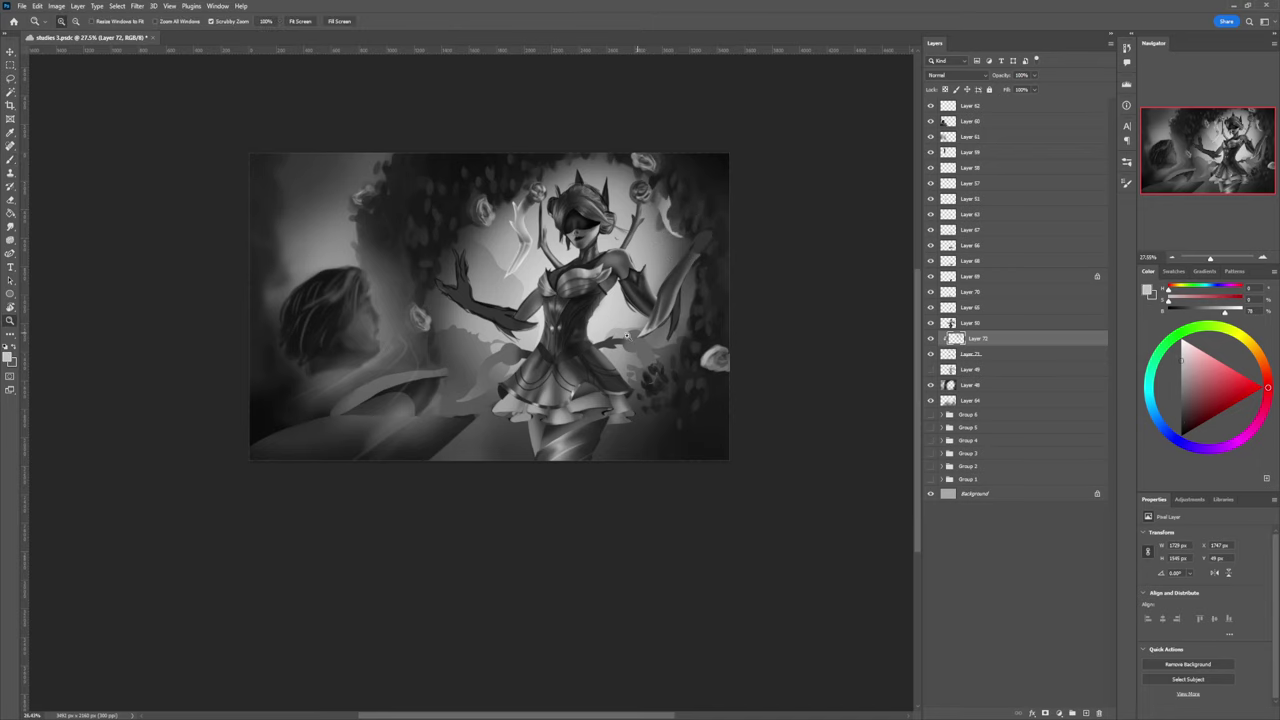
left_click_drag(638, 333, 572, 330)
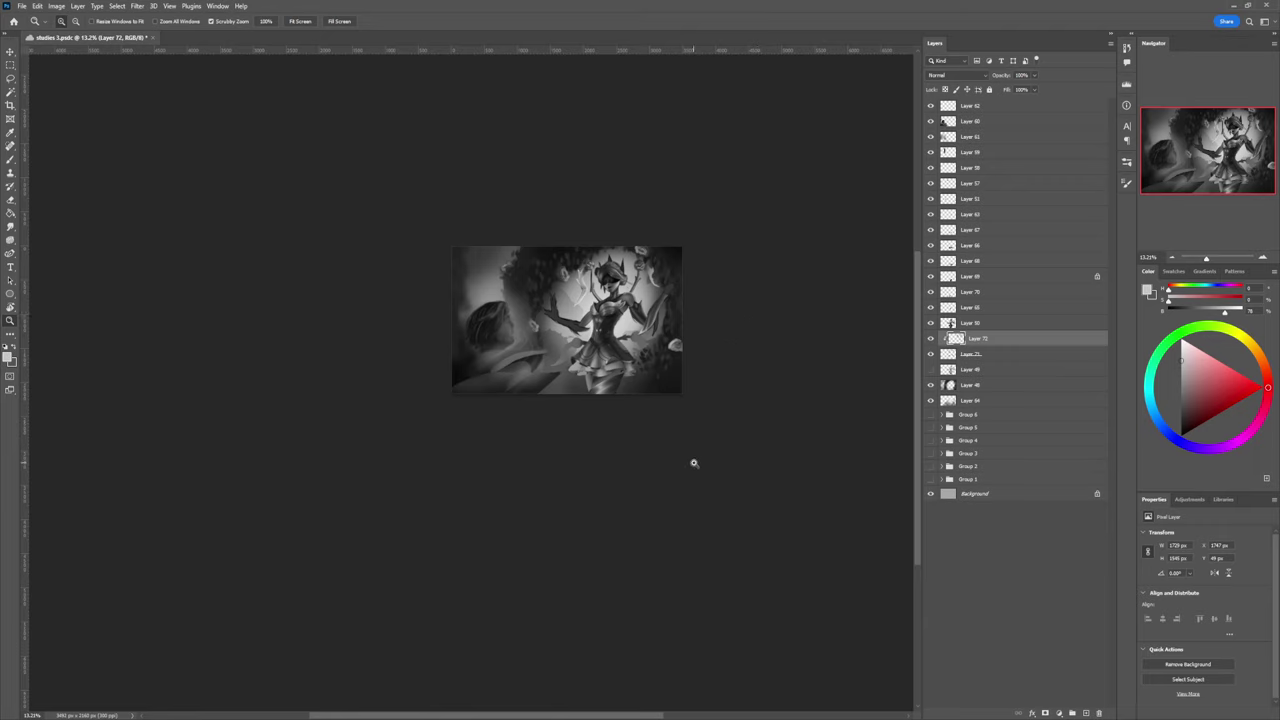
left_click_drag(620, 361, 652, 349)
key("b")
left_click_drag(527, 346, 501, 380)
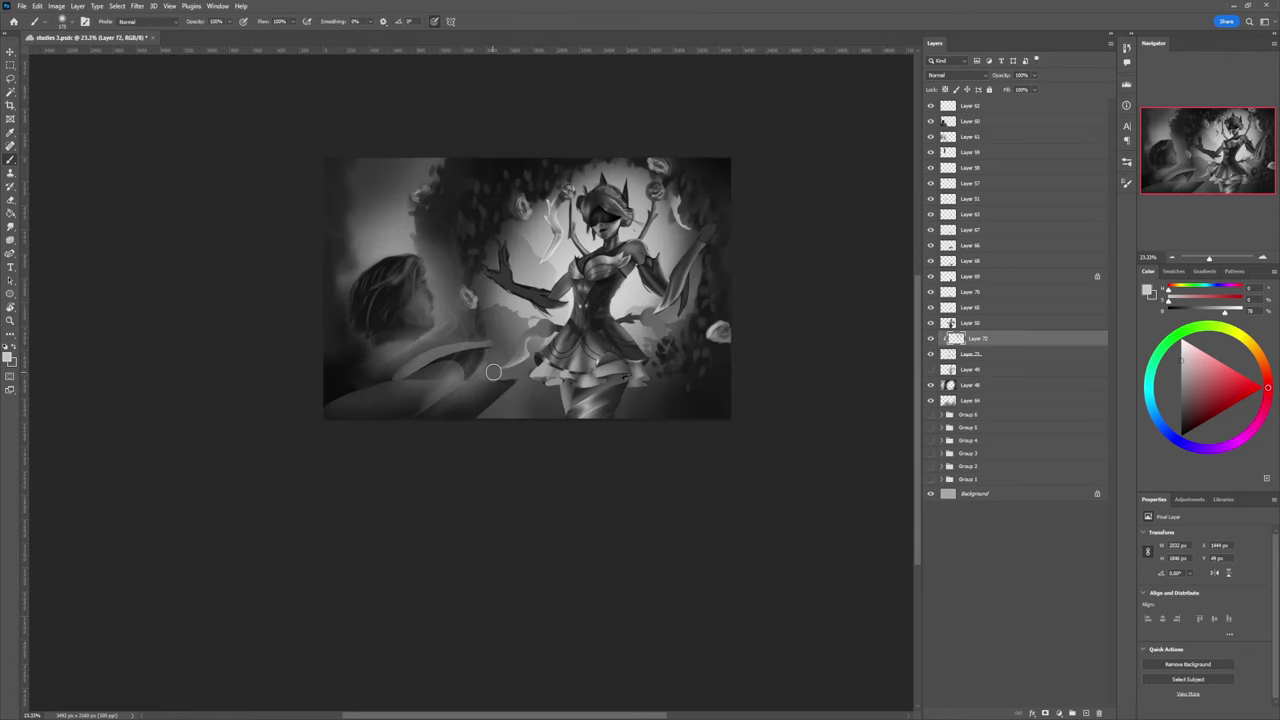
left_click_drag(524, 328, 493, 363)
key("ctrl+s")
Step: Paint small rose details on the branches at both sides of the waist using dark and mid greys
left_click_drag(542, 328, 546, 332)
left_click(657, 347, "alt")
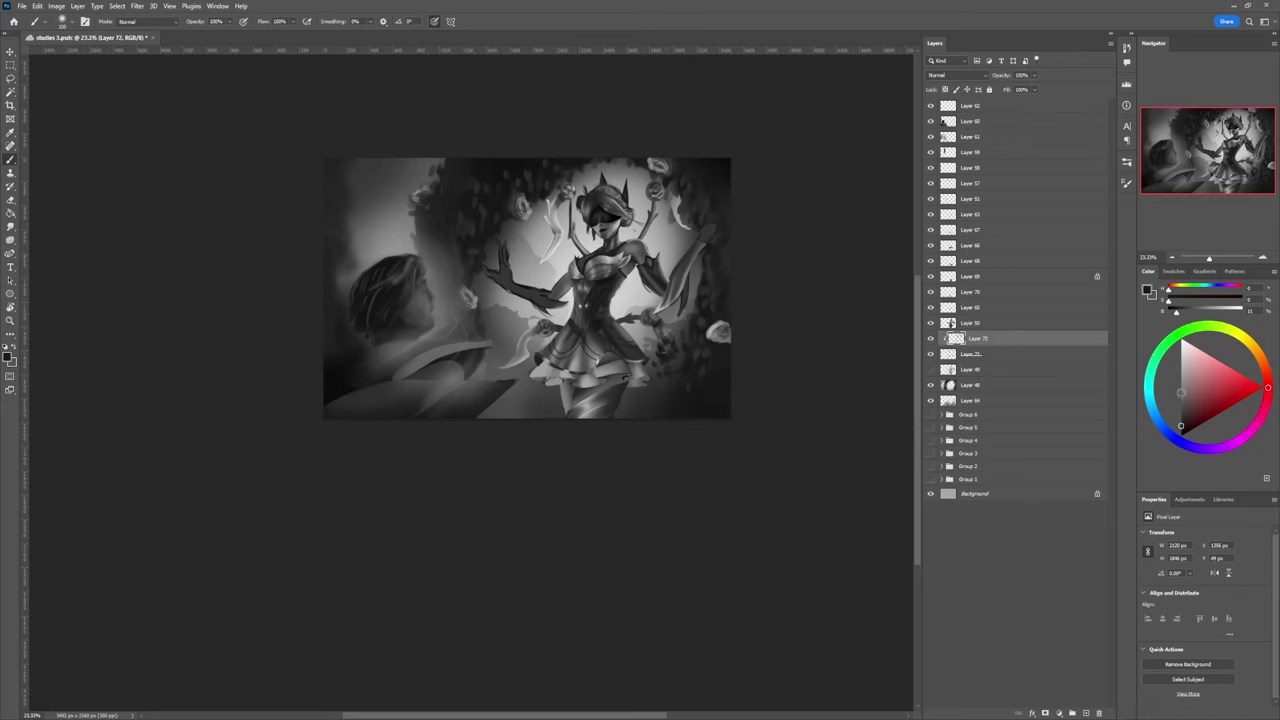
left_click(1181, 381)
key("z")
mouse_move(590, 326)
left_mouse_down()
mouse_move(556, 324)
mouse_move(577, 340)
left_mouse_up()
key("l")
key("z")
left_click_drag(580, 234, 747, 272)
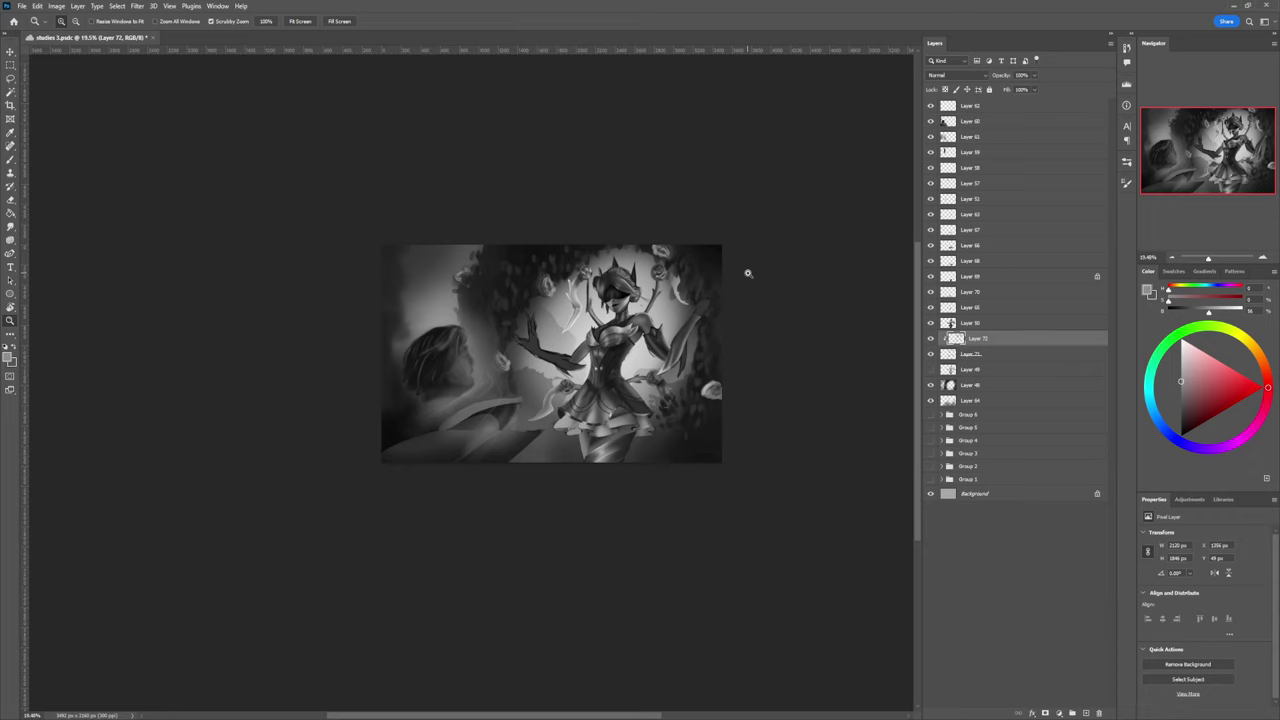
left_click_drag(732, 394, 741, 396)
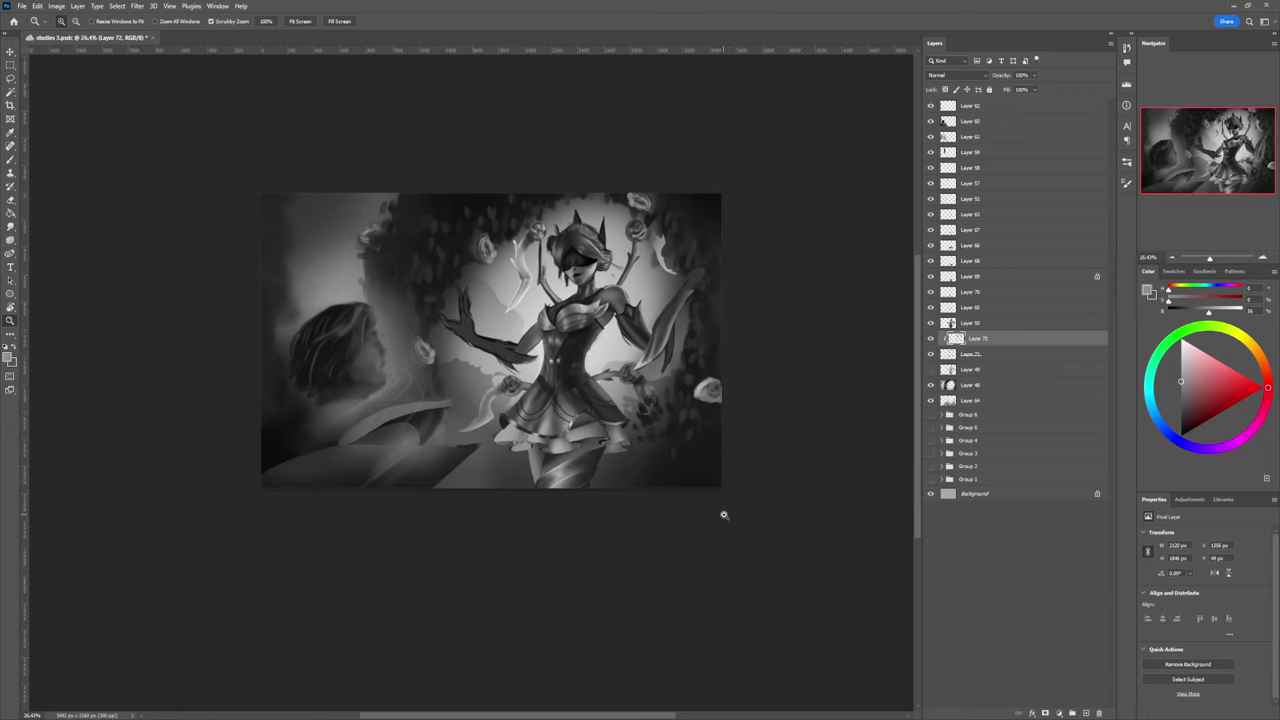